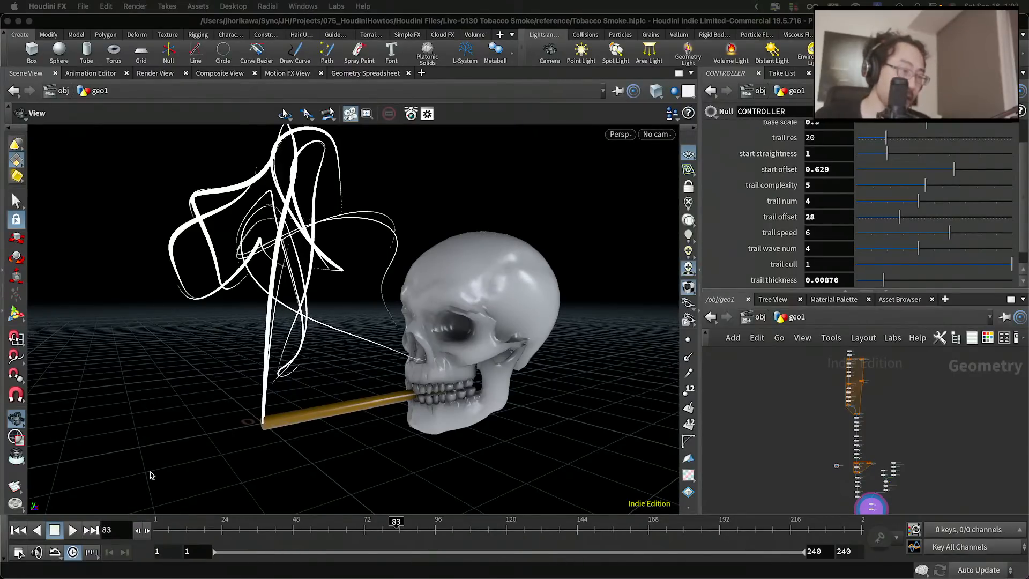
Play the smoke animation and examine the trails around the skull and cigarette from several angles
left_click(77, 534)
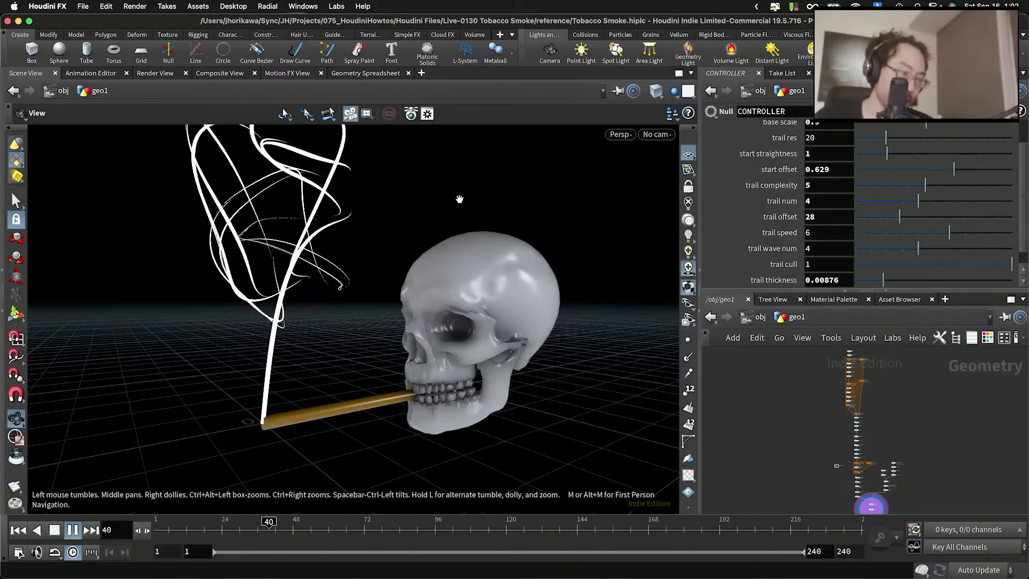
left_click_drag(445, 201, 403, 228)
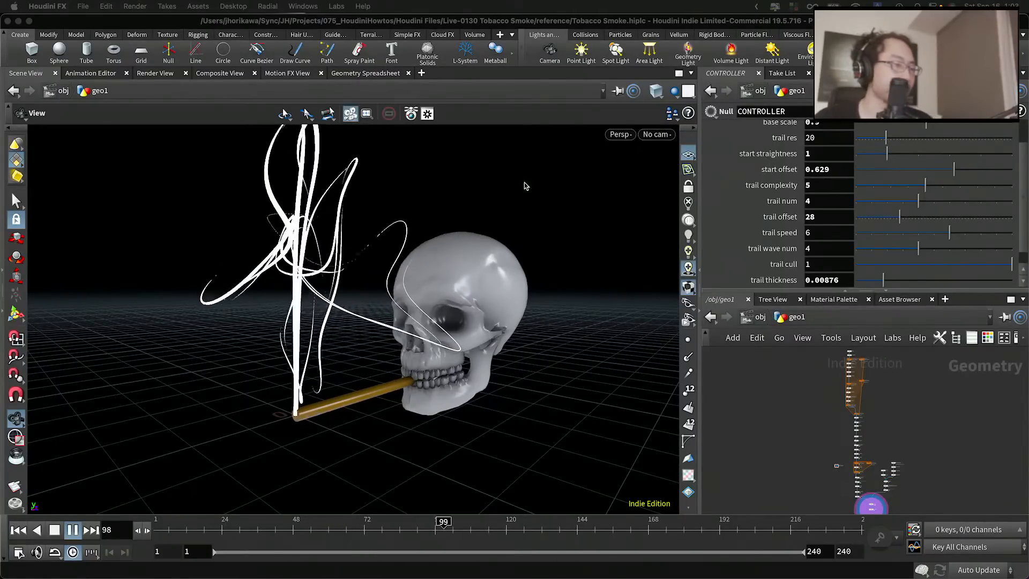
left_click_drag(525, 186, 438, 233)
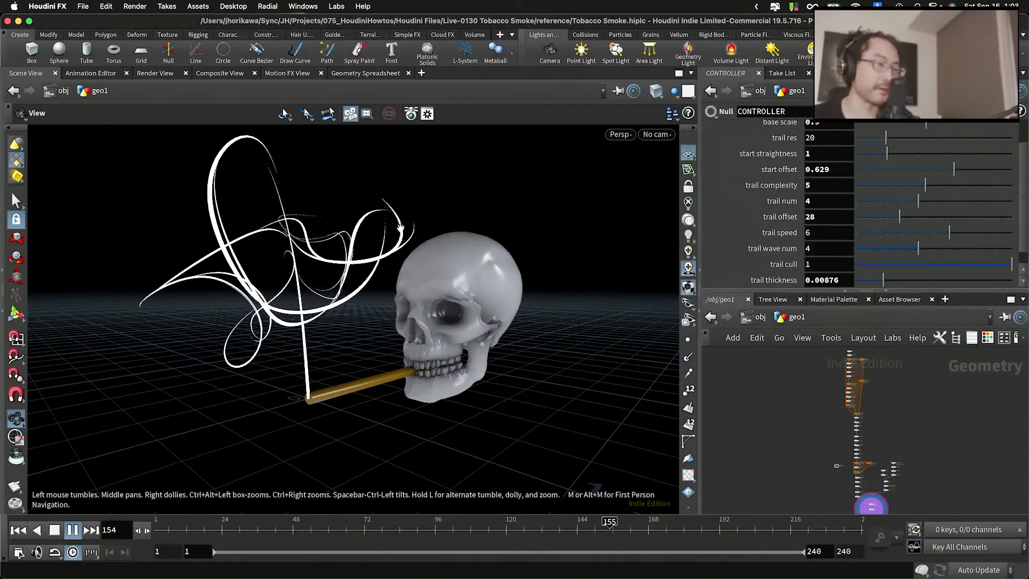
mouse_move(401, 228)
left_mouse_down()
mouse_move(459, 243)
mouse_move(420, 228)
mouse_move(358, 239)
mouse_move(404, 232)
mouse_move(395, 245)
left_mouse_up()
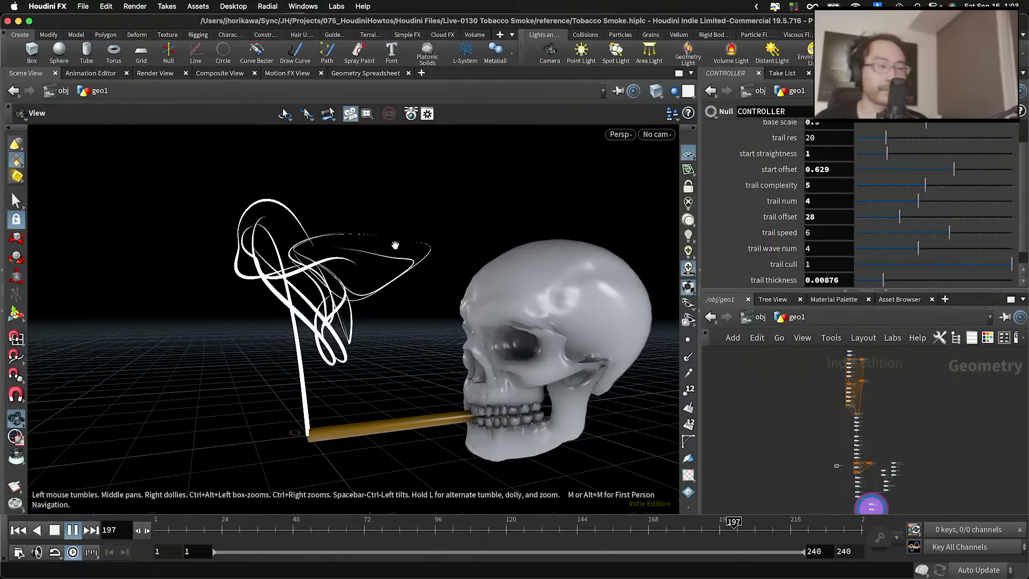
left_click_drag(341, 192, 302, 261)
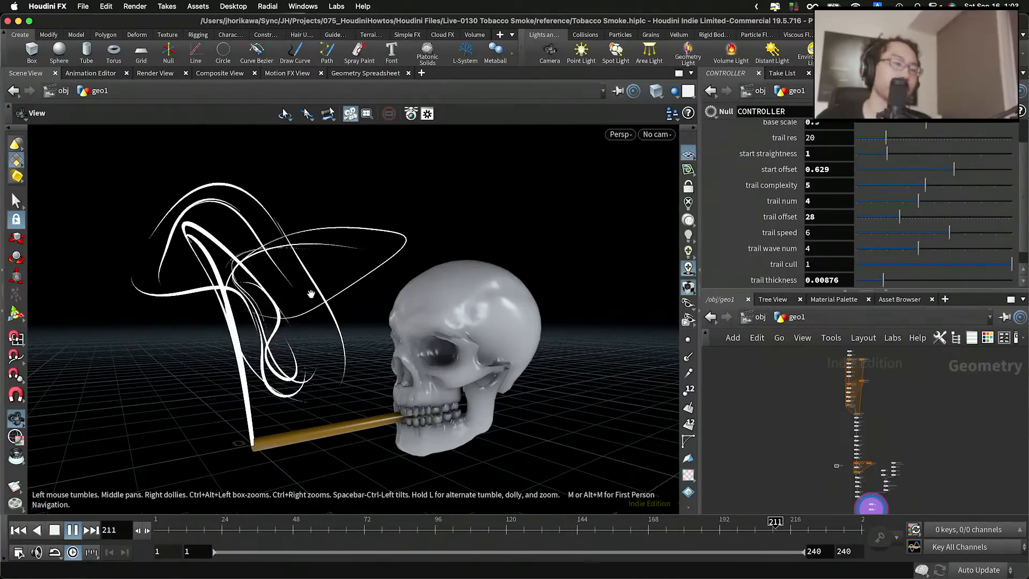
left_click_drag(317, 255, 395, 291)
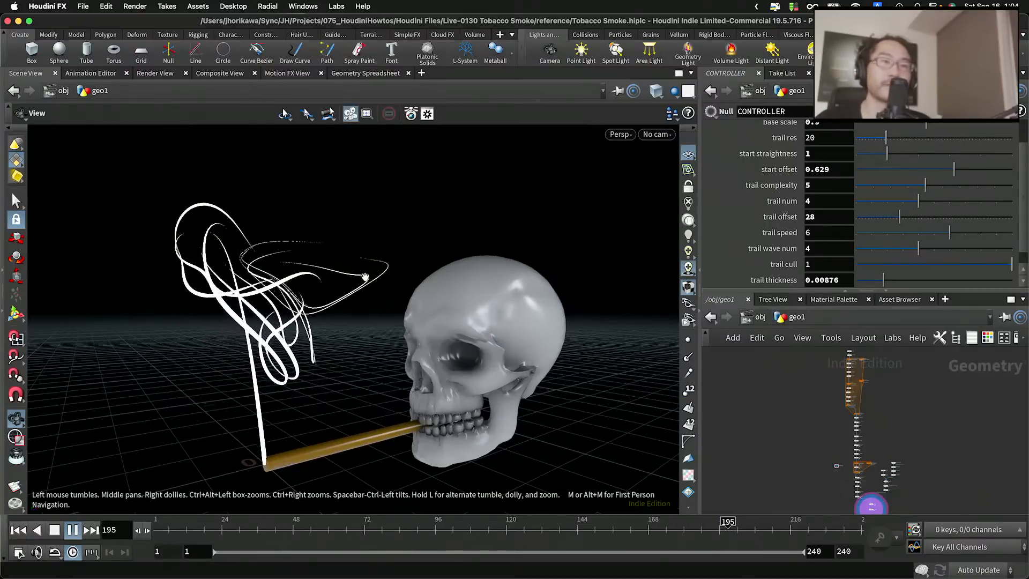
middle_click_drag(374, 281, 396, 289)
left_click_drag(330, 295, 348, 301)
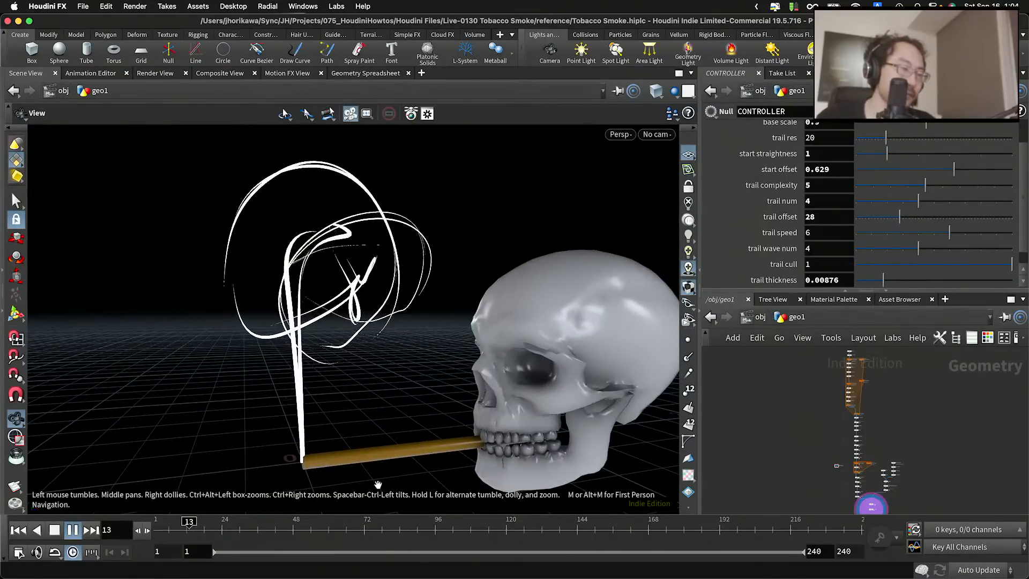
Return the timeline to frame 1 and replay the smoke trail animation
left_click_drag(369, 531, 170, 556)
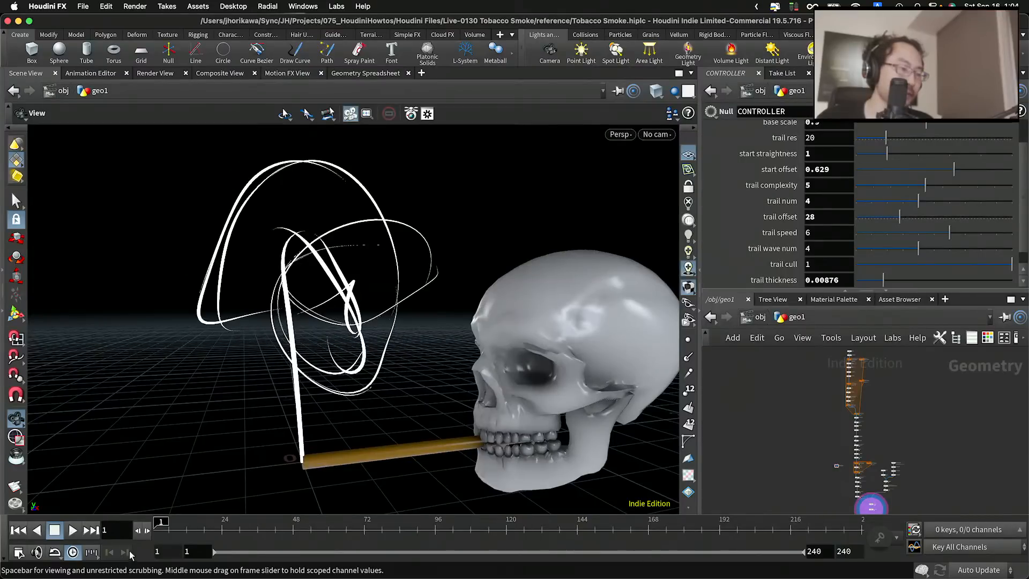
left_click(76, 531)
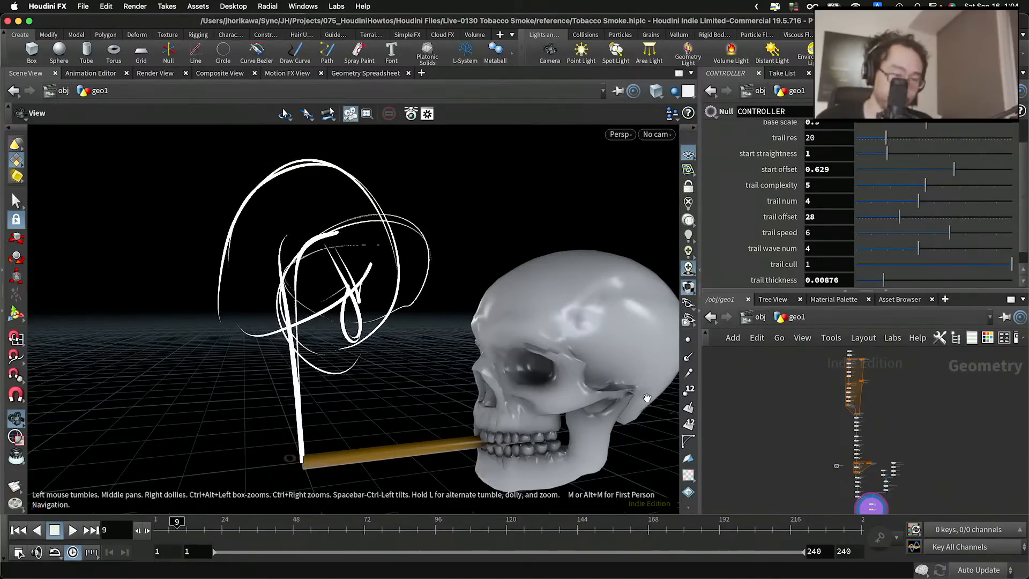
left_click_drag(646, 397, 474, 351)
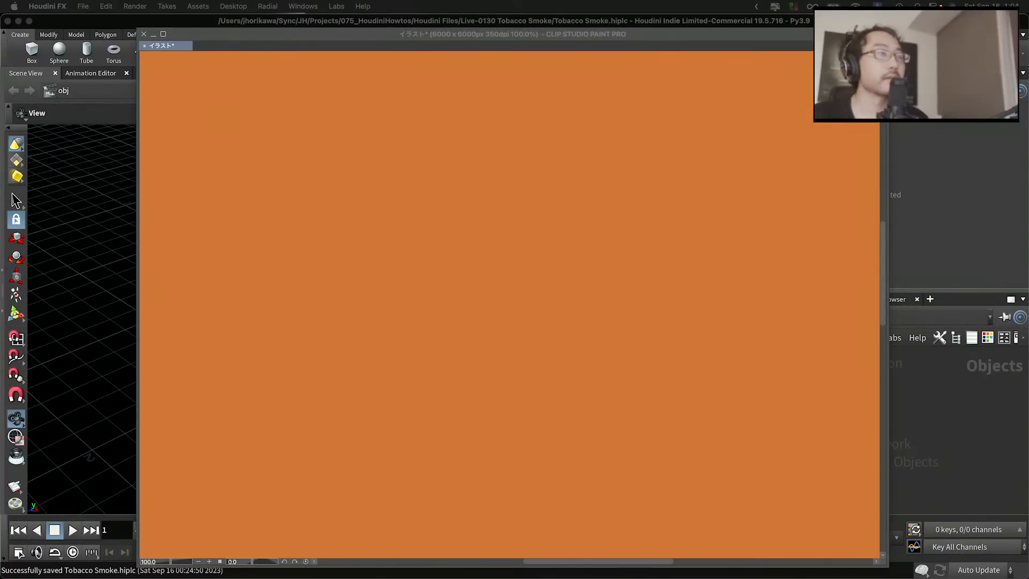
Switch to Clip Studio Paint and draw three looping smoke curves side by side on the orange canvas
left_click(941, 162)
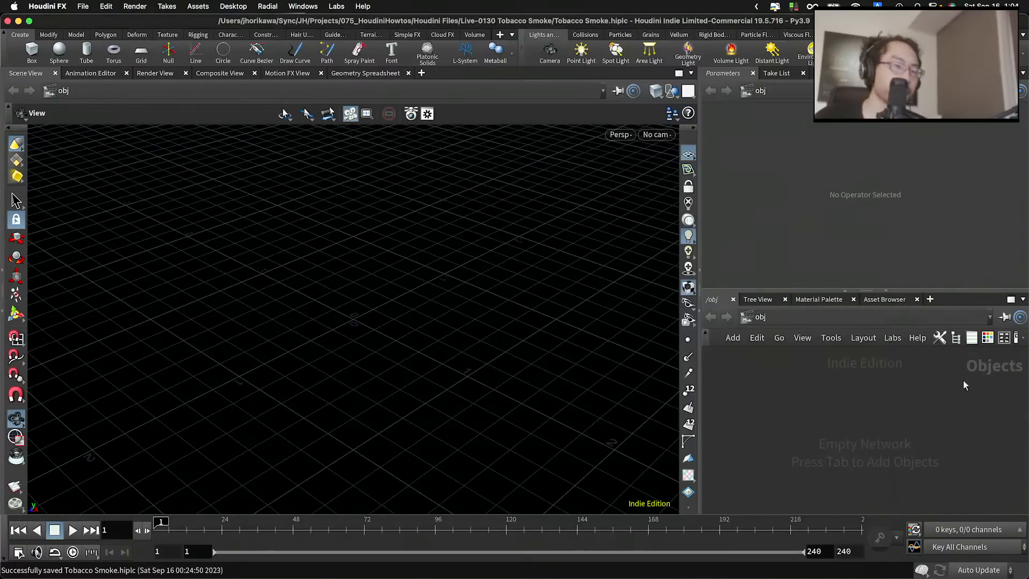
key("ctrl+Up")
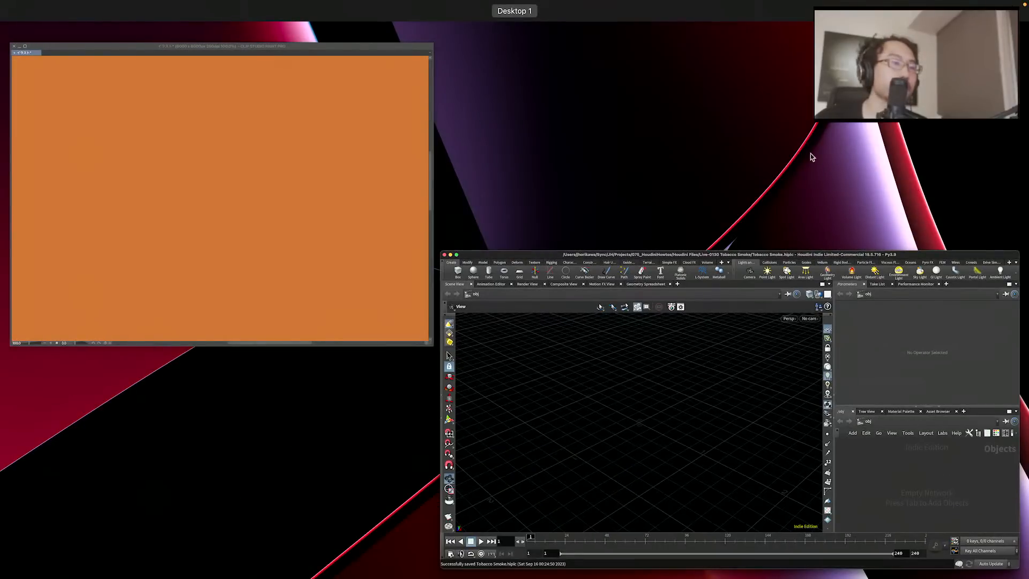
left_click(357, 147)
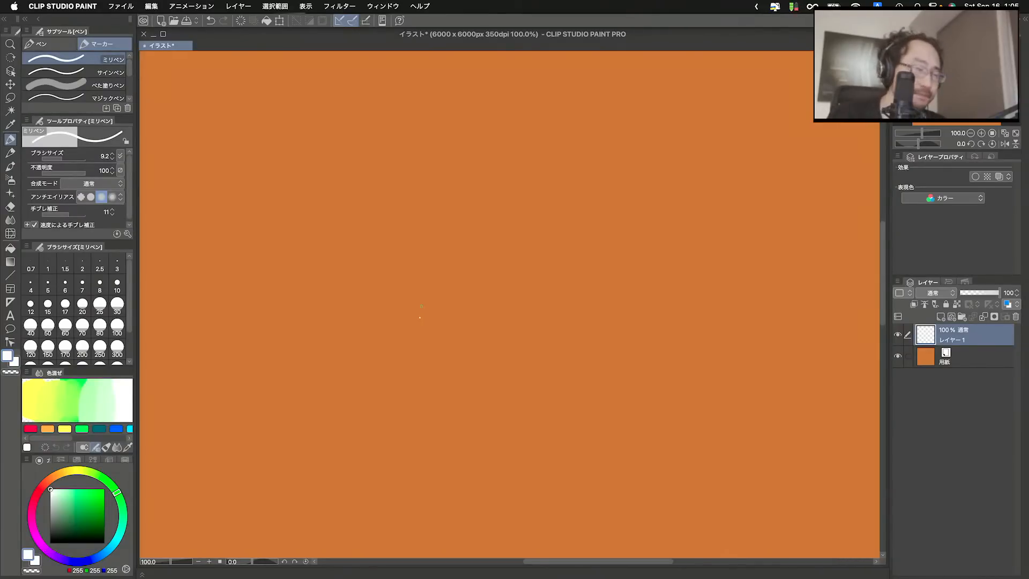
mouse_move(418, 350)
left_mouse_down()
mouse_move(402, 223)
mouse_move(434, 218)
mouse_move(374, 258)
mouse_move(442, 232)
mouse_move(443, 271)
left_mouse_up()
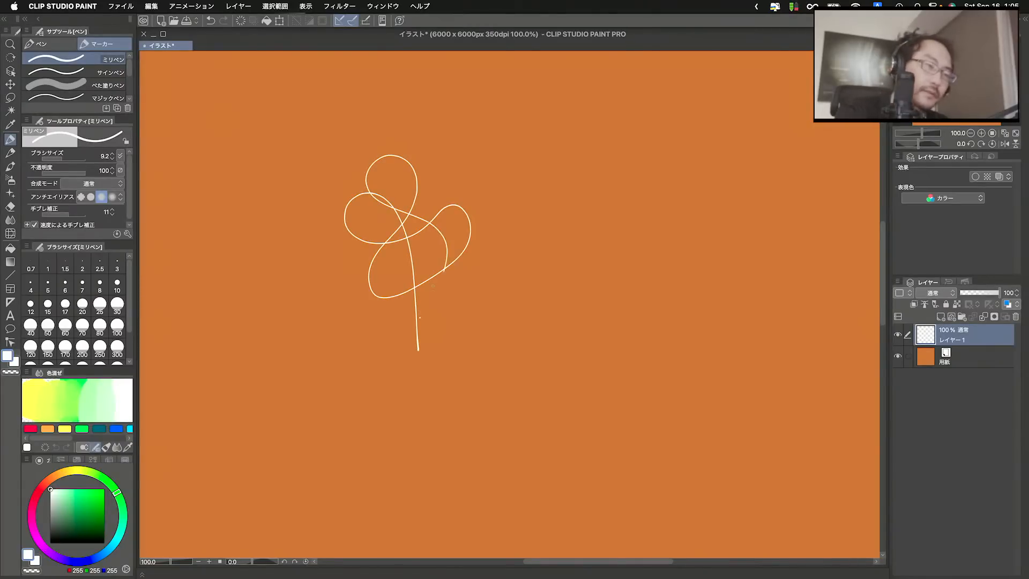
mouse_move(599, 342)
left_mouse_down()
mouse_move(608, 169)
mouse_move(555, 242)
mouse_move(621, 197)
left_mouse_up()
mouse_move(761, 333)
left_mouse_down()
mouse_move(790, 284)
mouse_move(789, 221)
mouse_move(772, 172)
mouse_move(798, 195)
left_mouse_up()
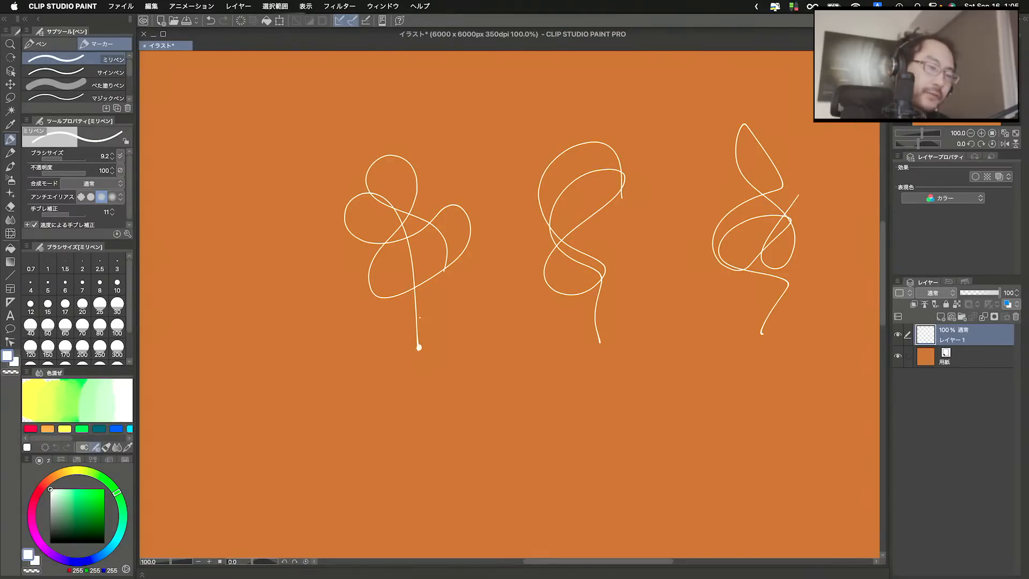
Add direction arrows along the three curves and sweep a larger curved arrow around the middle one
mouse_move(419, 347)
left_mouse_down()
mouse_move(415, 258)
mouse_move(421, 265)
left_mouse_up()
left_click_drag(432, 230, 442, 242)
mouse_move(594, 313)
left_mouse_down()
mouse_move(601, 336)
mouse_move(589, 299)
left_mouse_up()
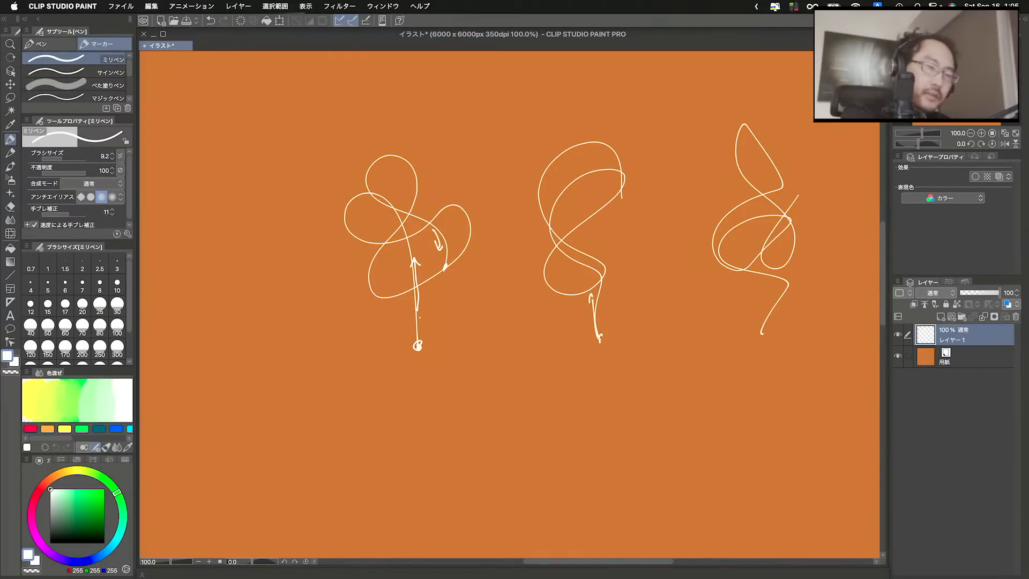
left_click_drag(612, 161, 620, 189)
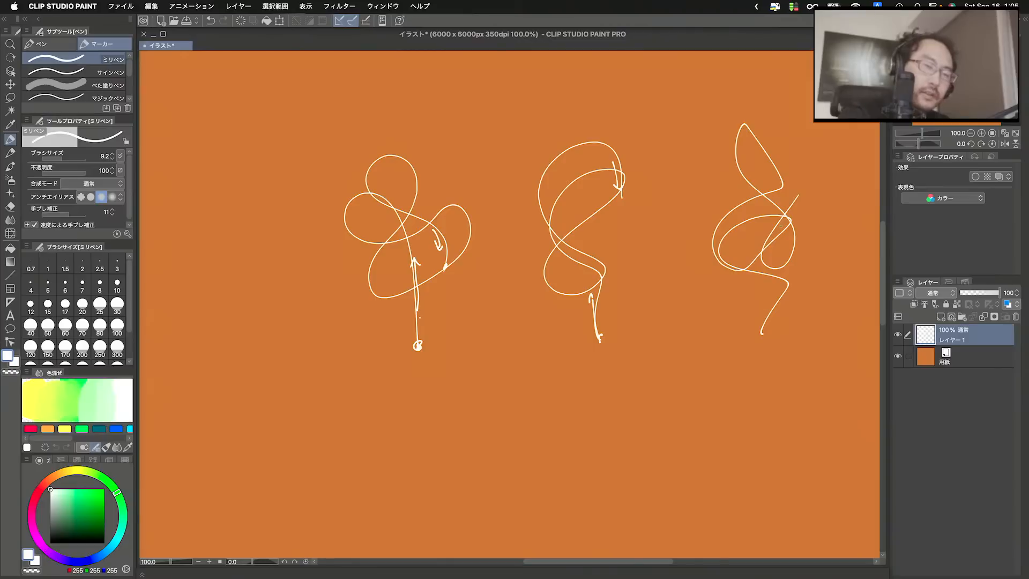
left_click_drag(762, 330, 770, 293)
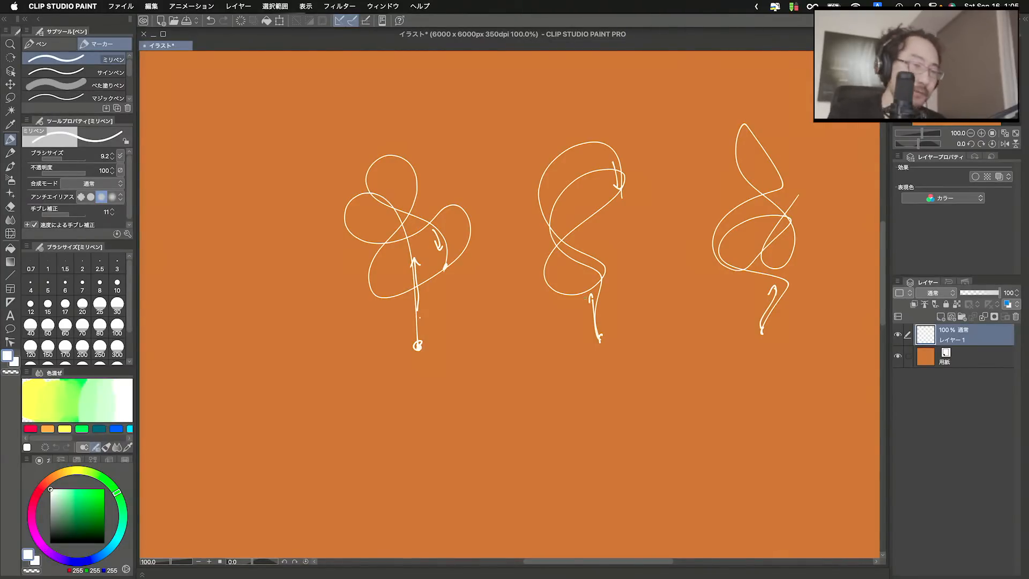
mouse_move(584, 362)
left_mouse_down()
mouse_move(508, 330)
mouse_move(686, 277)
mouse_move(655, 317)
mouse_move(685, 316)
left_mouse_up()
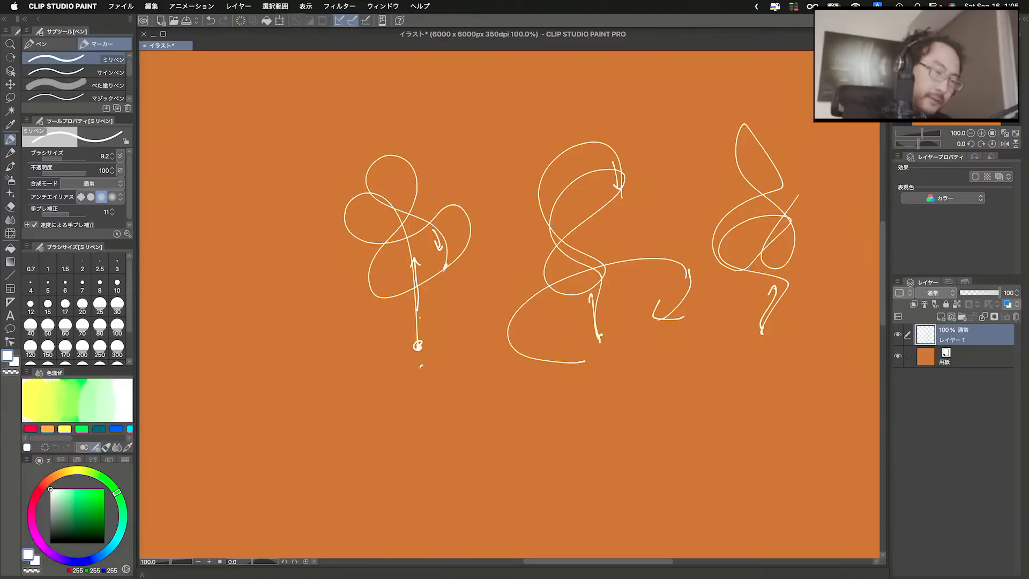
Number the three curves 0, 1 and 2 beneath their bases
left_click_drag(423, 364, 421, 371)
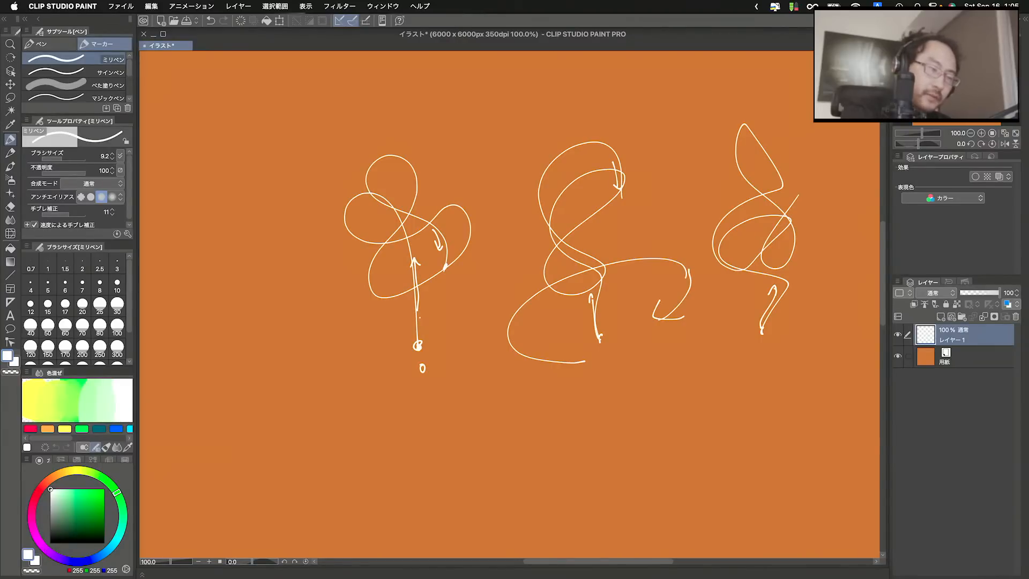
left_click_drag(606, 355, 606, 372)
left_click_drag(756, 346, 765, 358)
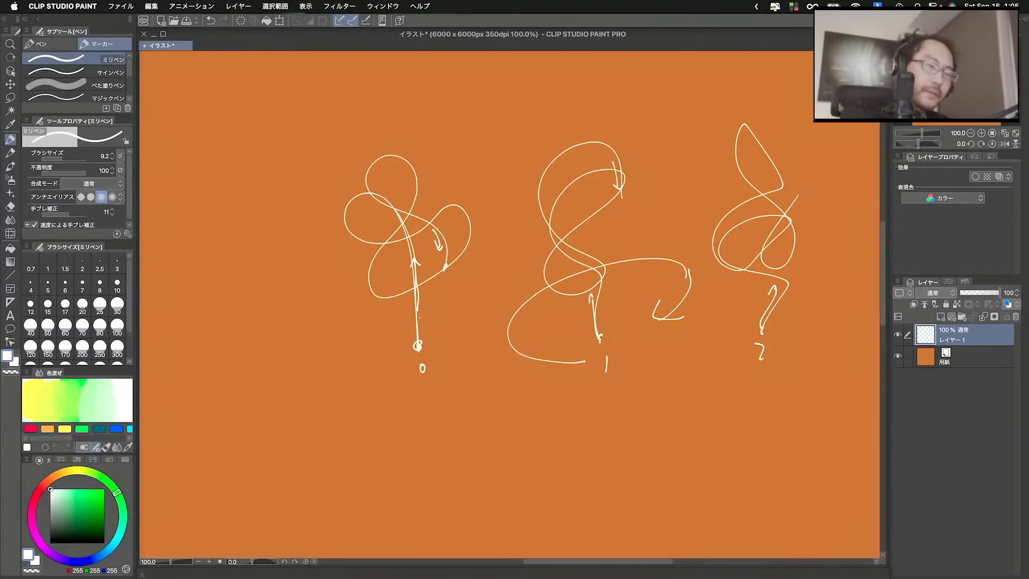
Outline each numbered curve and connect them in sequence with arrows, looping from curve 2 back to curve 0
mouse_move(557, 341)
left_mouse_down()
mouse_move(509, 184)
mouse_move(626, 338)
left_mouse_up()
left_click_drag(473, 260, 506, 257)
left_click_drag(497, 251, 501, 265)
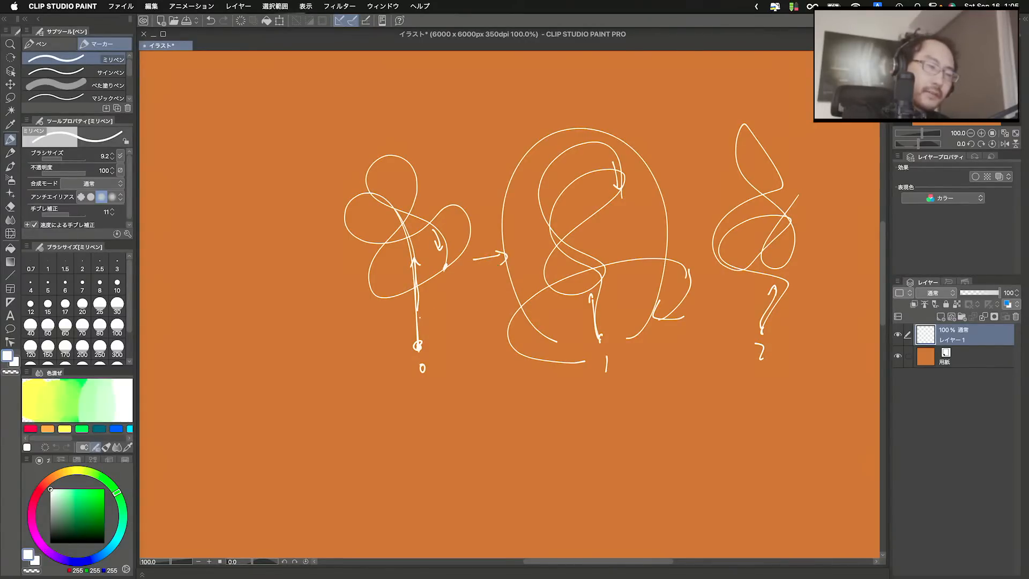
mouse_move(416, 369)
left_mouse_down()
mouse_move(358, 342)
mouse_move(469, 313)
mouse_move(435, 361)
left_mouse_up()
left_click_drag(669, 243, 695, 245)
mouse_move(734, 340)
left_mouse_down()
mouse_move(748, 115)
mouse_move(775, 342)
mouse_move(622, 468)
mouse_move(390, 392)
mouse_move(422, 390)
left_mouse_up()
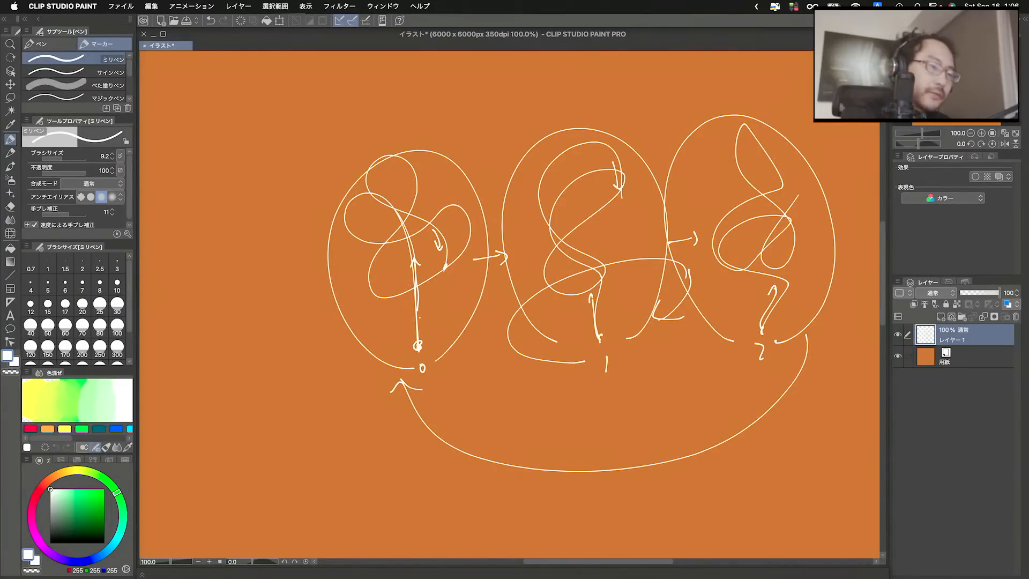
Retrace curve 0 from its base upward and clear the canvas
mouse_move(419, 333)
left_mouse_down()
mouse_move(373, 194)
mouse_move(394, 241)
mouse_move(429, 226)
left_mouse_up()
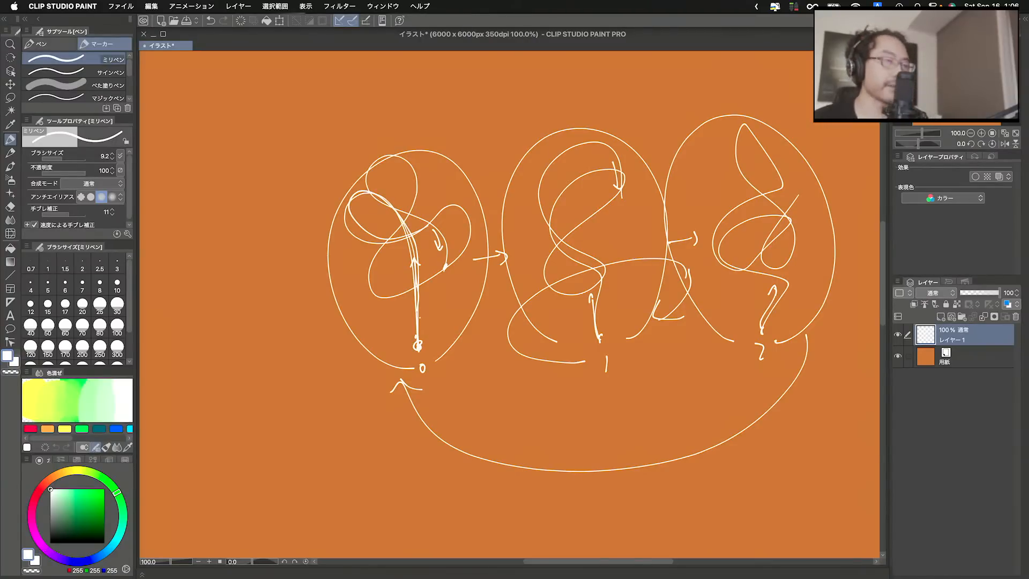
mouse_move(354, 177)
left_mouse_down()
mouse_move(407, 161)
mouse_move(338, 257)
mouse_move(536, 161)
mouse_move(653, 143)
mouse_move(665, 225)
mouse_move(697, 278)
mouse_move(761, 311)
mouse_move(819, 279)
mouse_move(675, 459)
mouse_move(576, 472)
mouse_move(471, 455)
mouse_move(369, 341)
mouse_move(451, 375)
mouse_move(384, 368)
mouse_move(490, 375)
left_mouse_up()
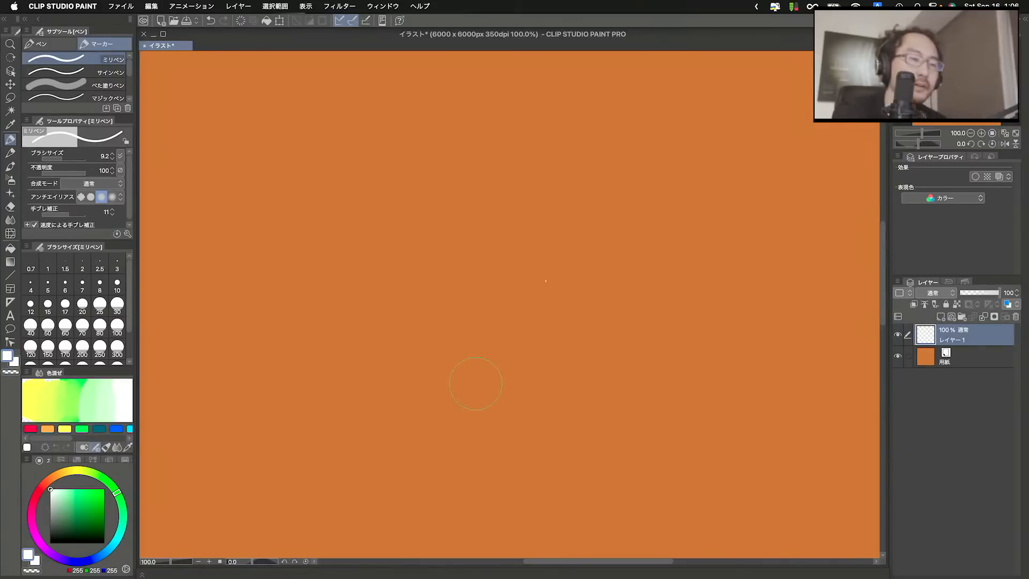
Draw a single looping smoke curve with a short thickness mark and a large outline around it, retracing parts of the curve
mouse_move(555, 383)
left_mouse_down()
mouse_move(541, 227)
mouse_move(572, 273)
mouse_move(508, 307)
mouse_move(530, 191)
mouse_move(600, 271)
mouse_move(618, 264)
left_mouse_up()
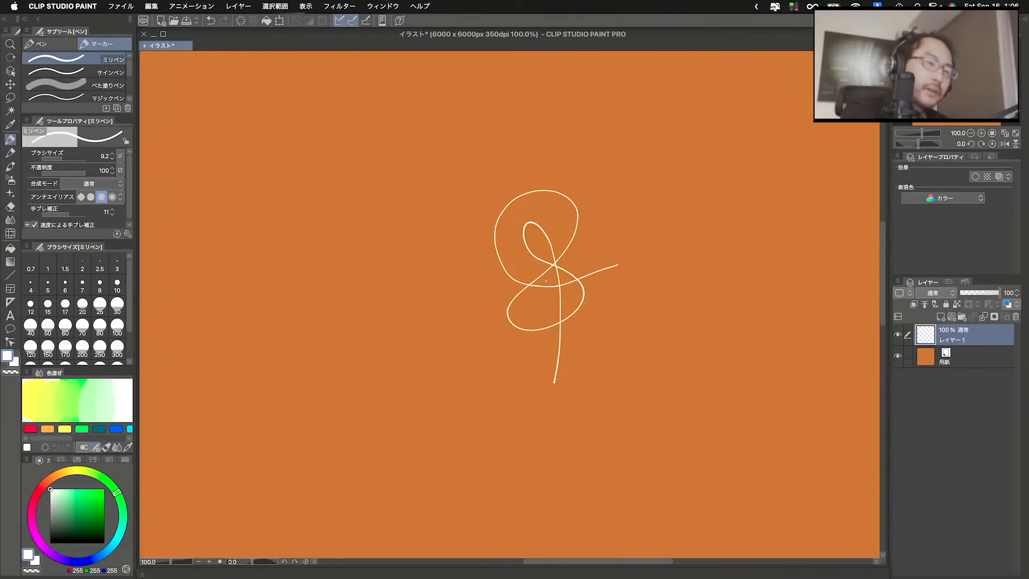
left_click_drag(509, 211, 520, 219)
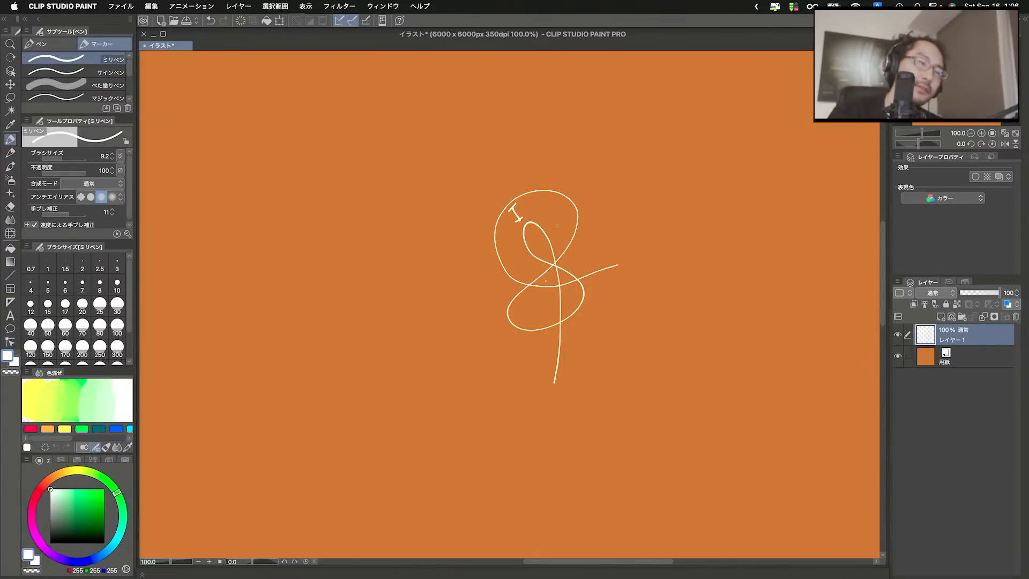
mouse_move(500, 364)
left_mouse_down()
mouse_move(503, 162)
mouse_move(578, 371)
left_mouse_up()
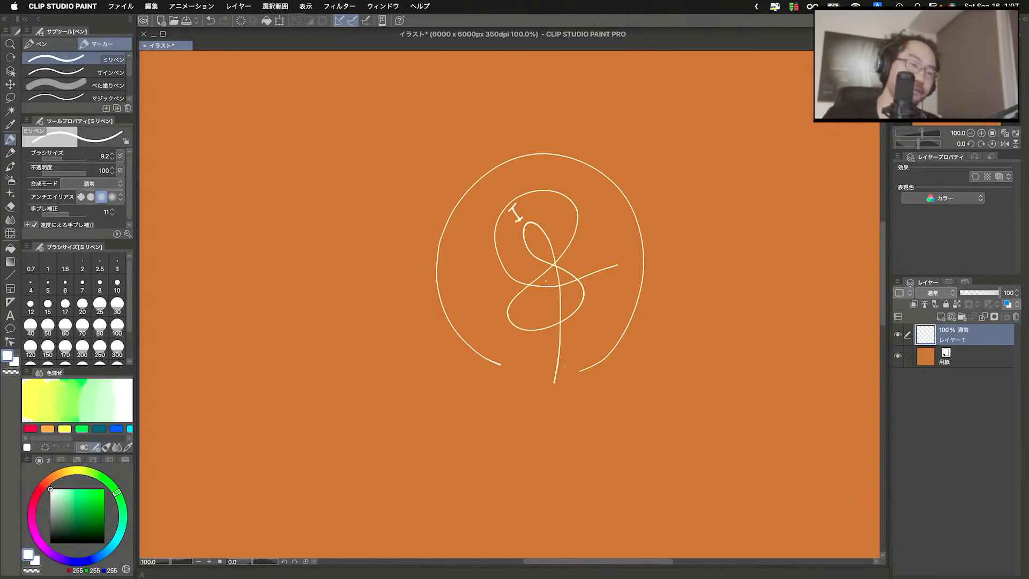
left_click_drag(558, 336, 554, 391)
mouse_move(507, 200)
left_mouse_down()
mouse_move(535, 217)
mouse_move(516, 273)
mouse_move(559, 276)
left_mouse_up()
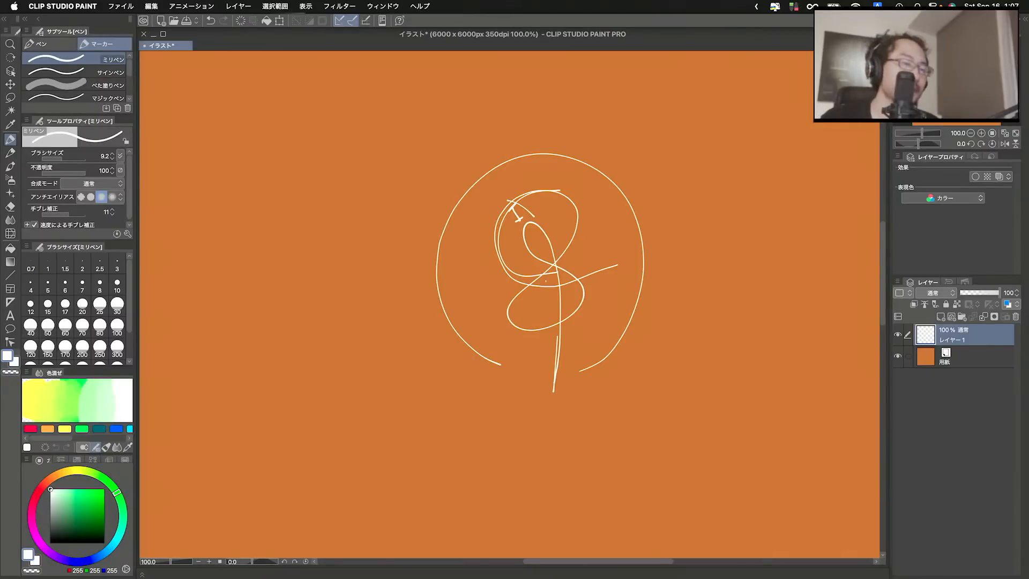
Switch to Houdini, create a Geometry object in the empty scene and enter its network
key("ctrl+Up")
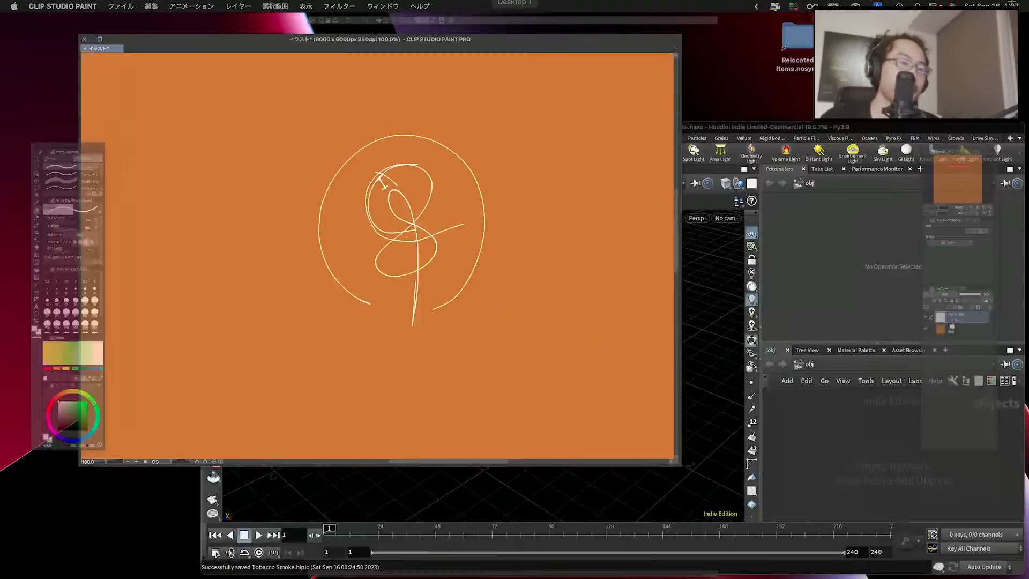
left_click(807, 329)
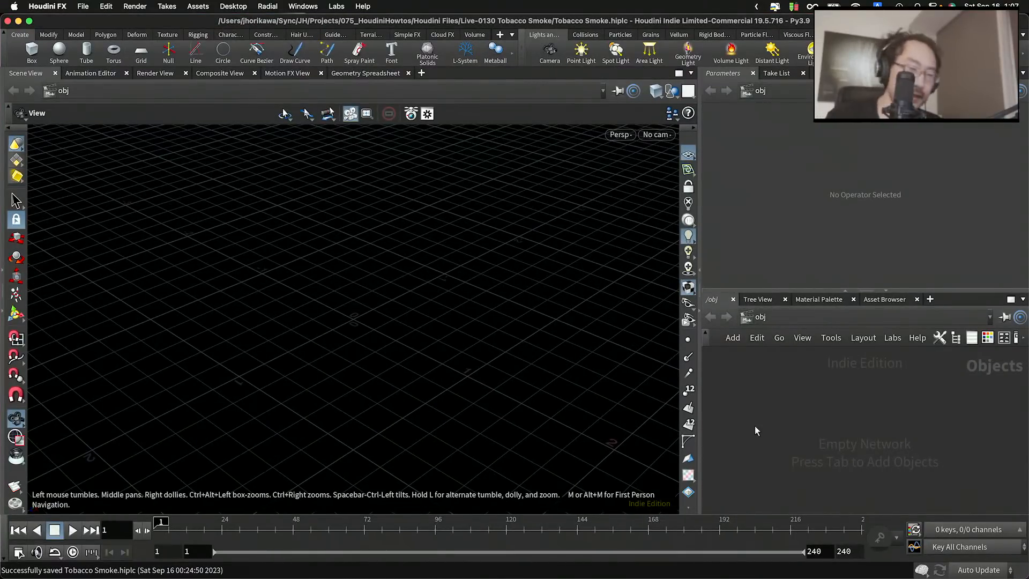
key("Tab")
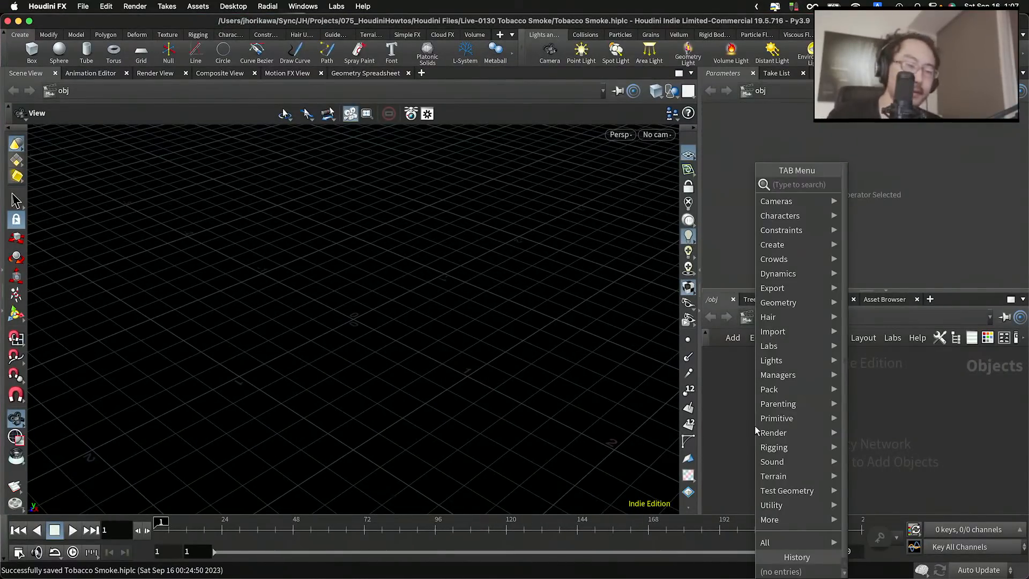
key("Escape")
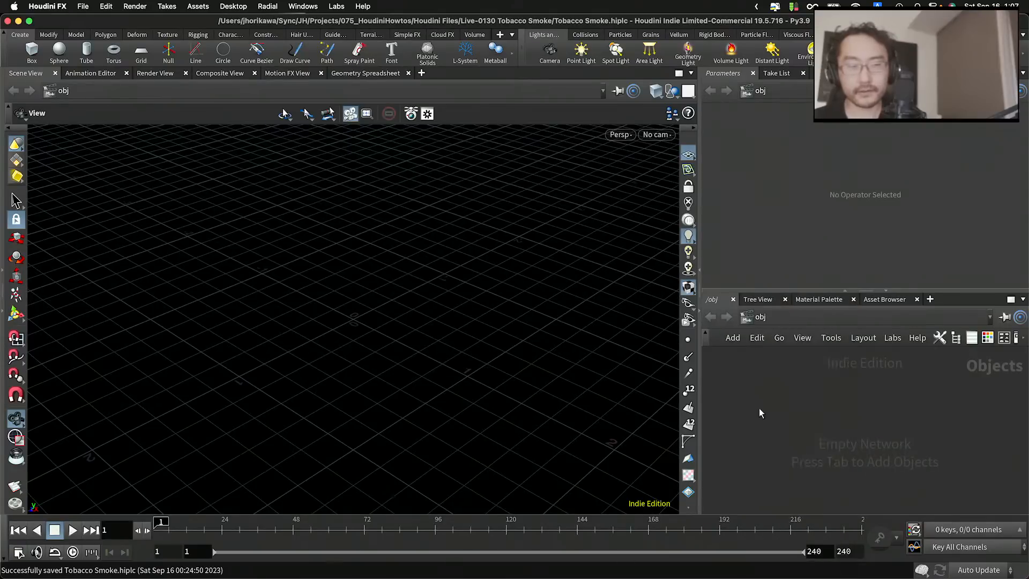
key("Tab")
type("0")
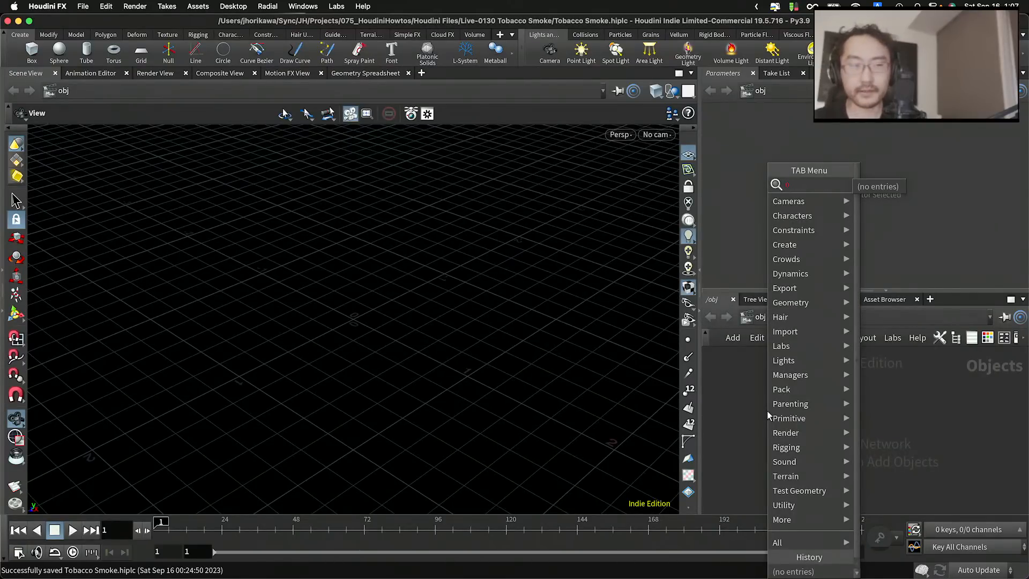
key("BackSpace")
type("geom")
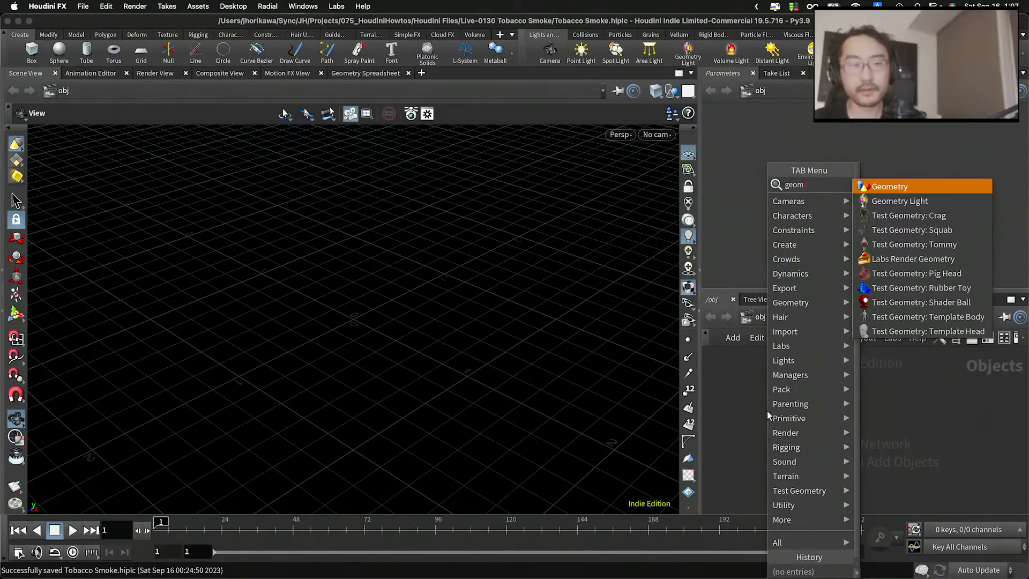
key("Return")
left_click(807, 392)
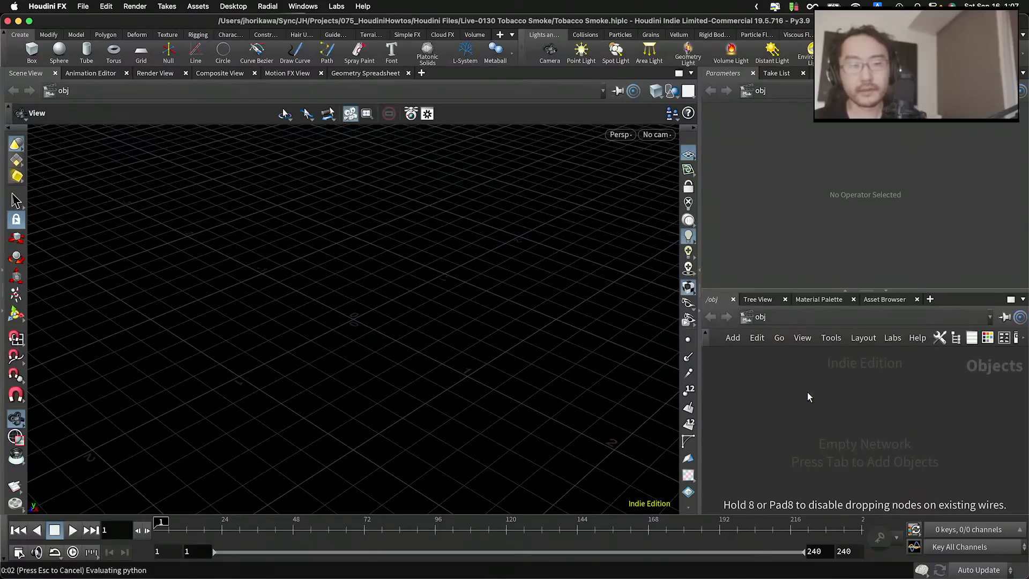
double_click(807, 392)
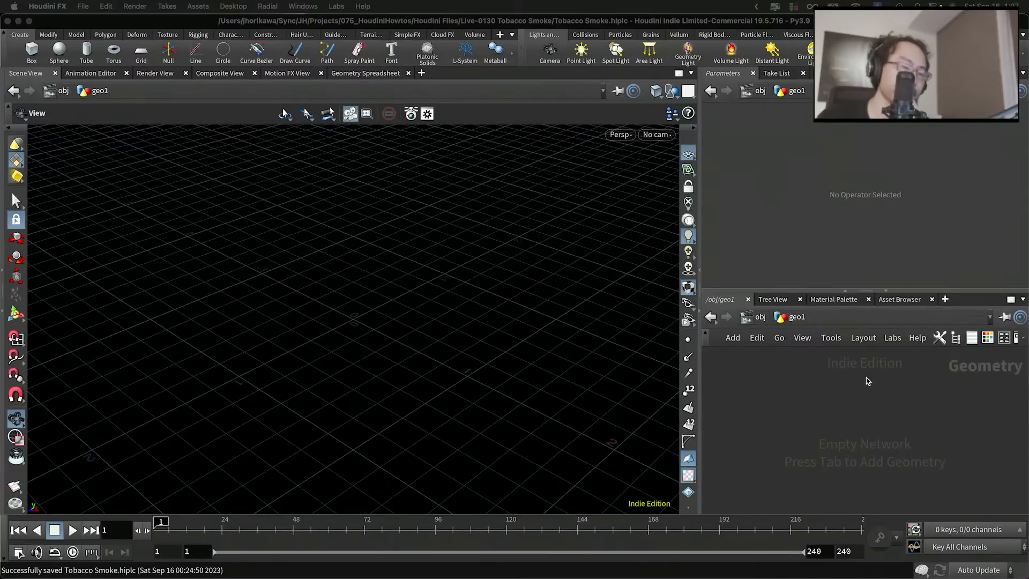
Add a Box node to the geometry network and display it
left_click(762, 391)
key("Tab")
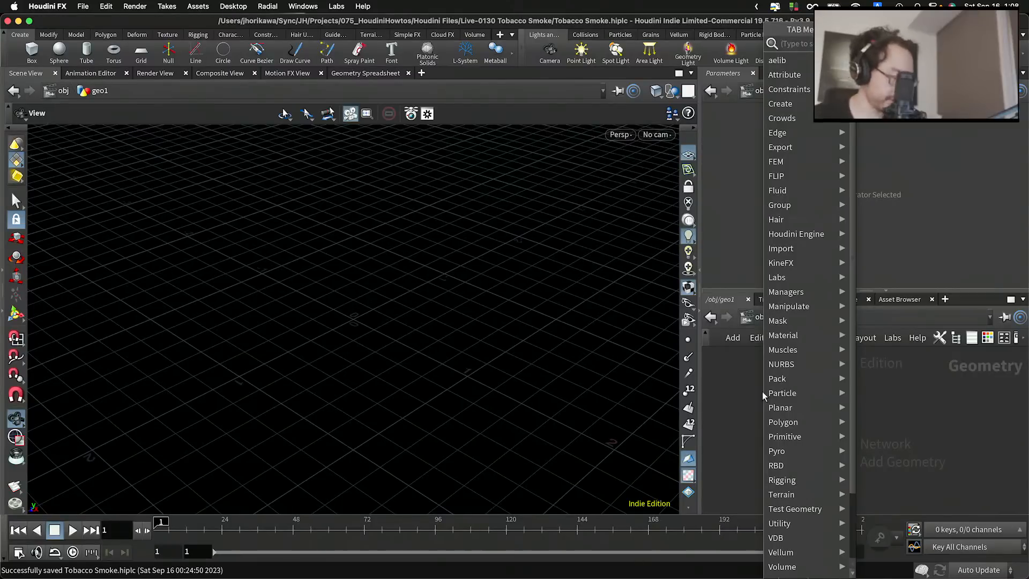
left_click(752, 406)
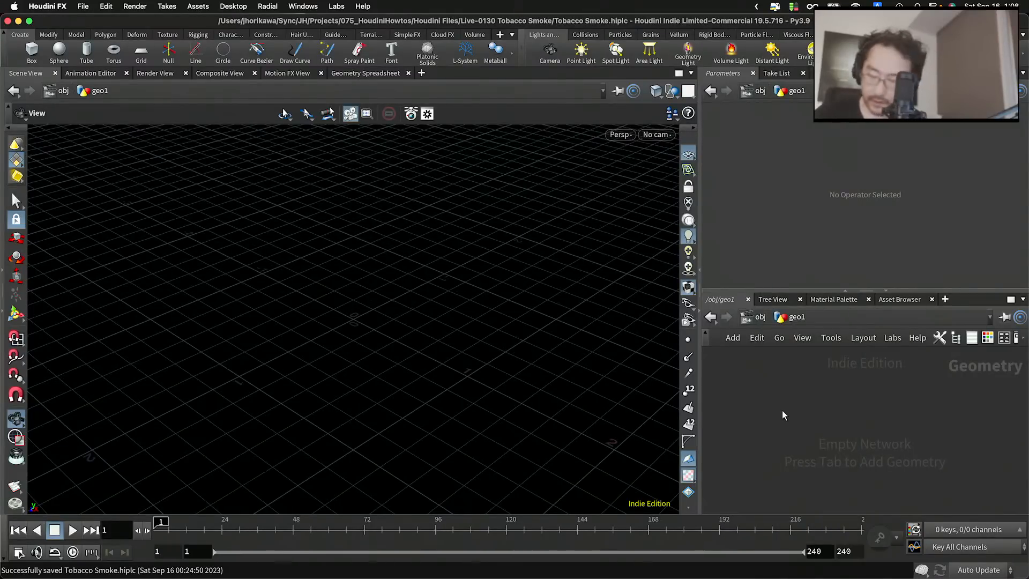
key("Tab")
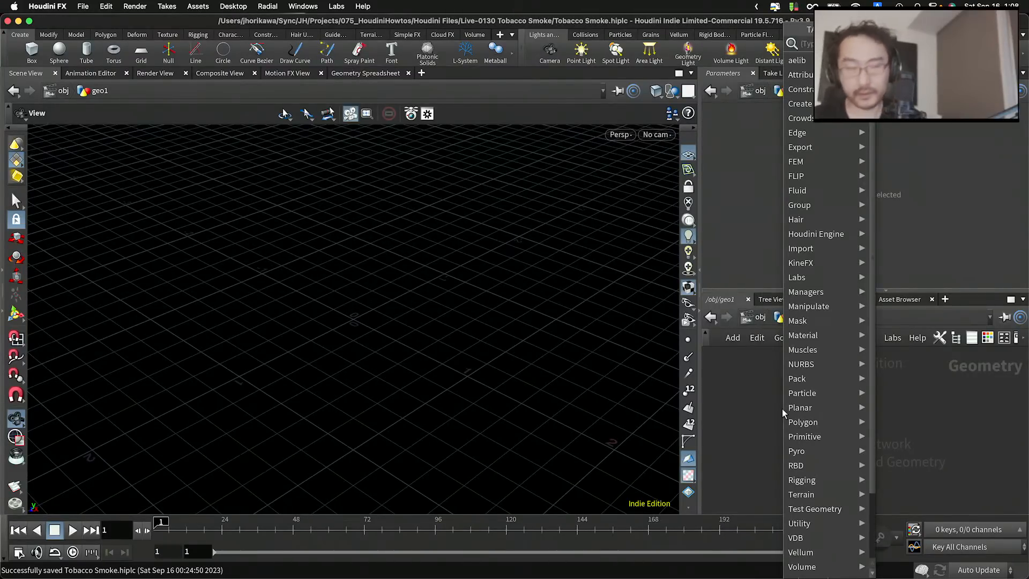
type("b")
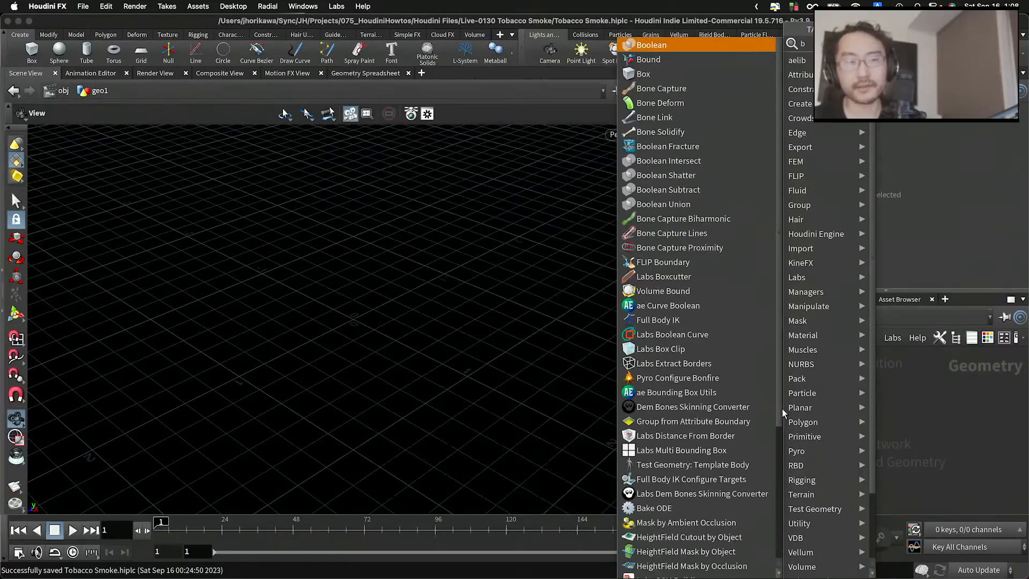
type("ox")
key("Return")
left_click(833, 382)
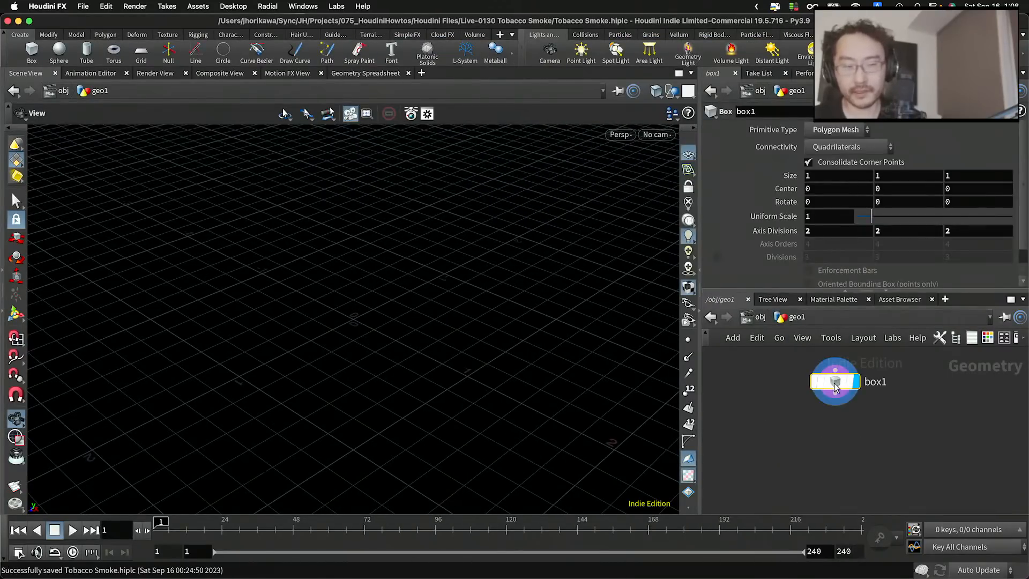
left_click_drag(834, 383, 811, 409)
left_click(837, 411)
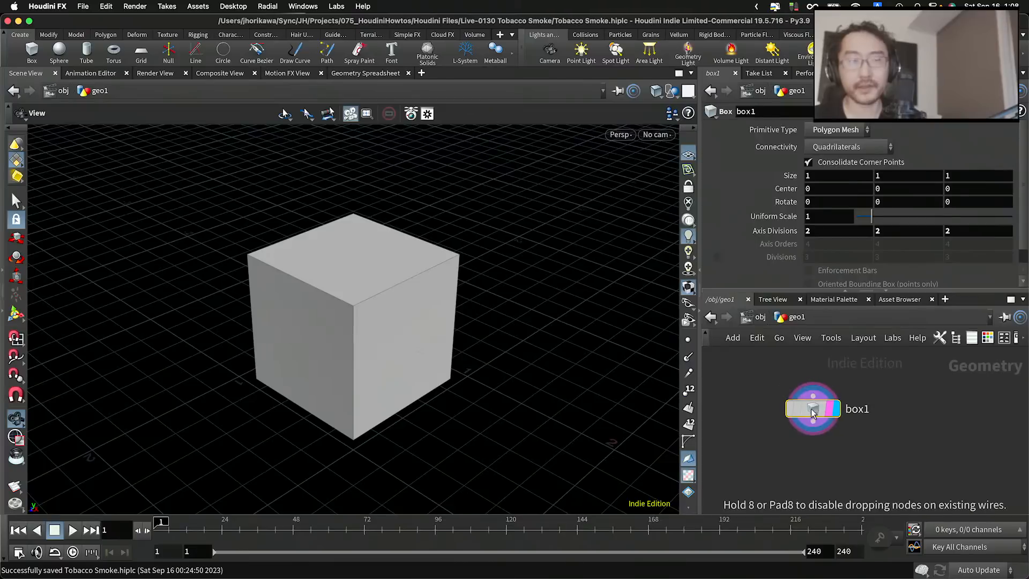
Add a Volume node below the box, feed the box into it and display the volume
scroll(464, 299, "up", 2)
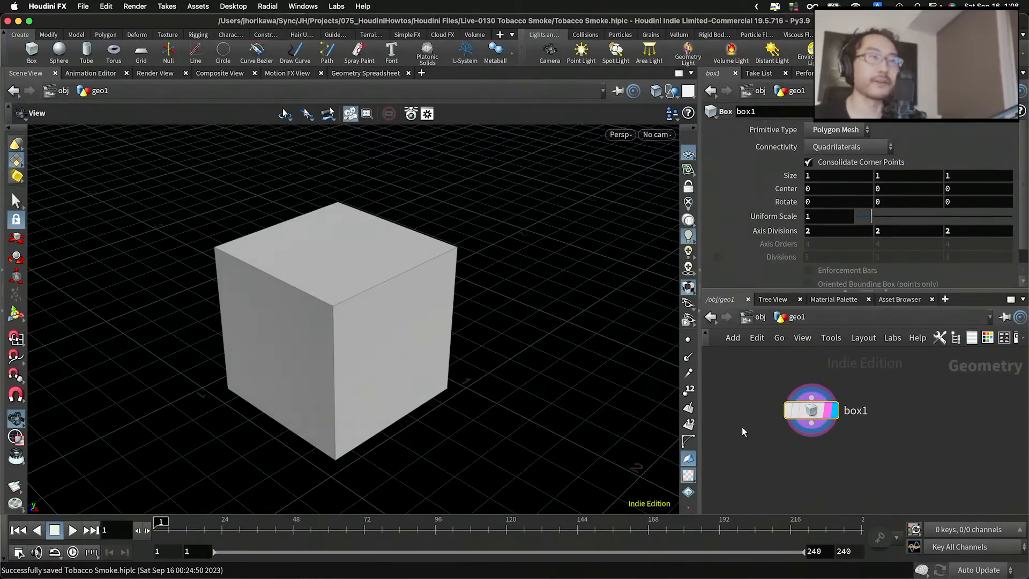
key("Tab")
type("v")
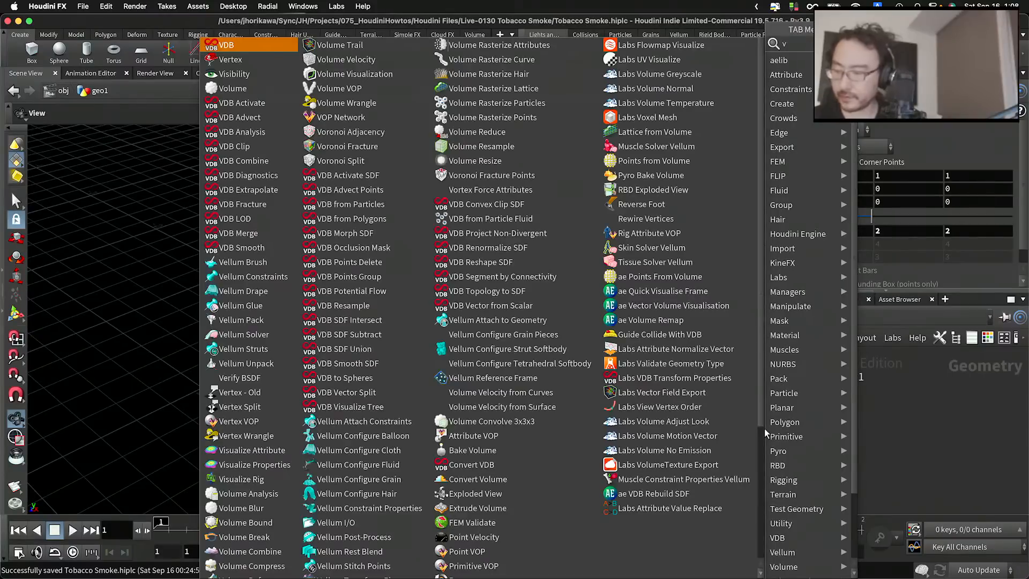
type("olume")
key("Return")
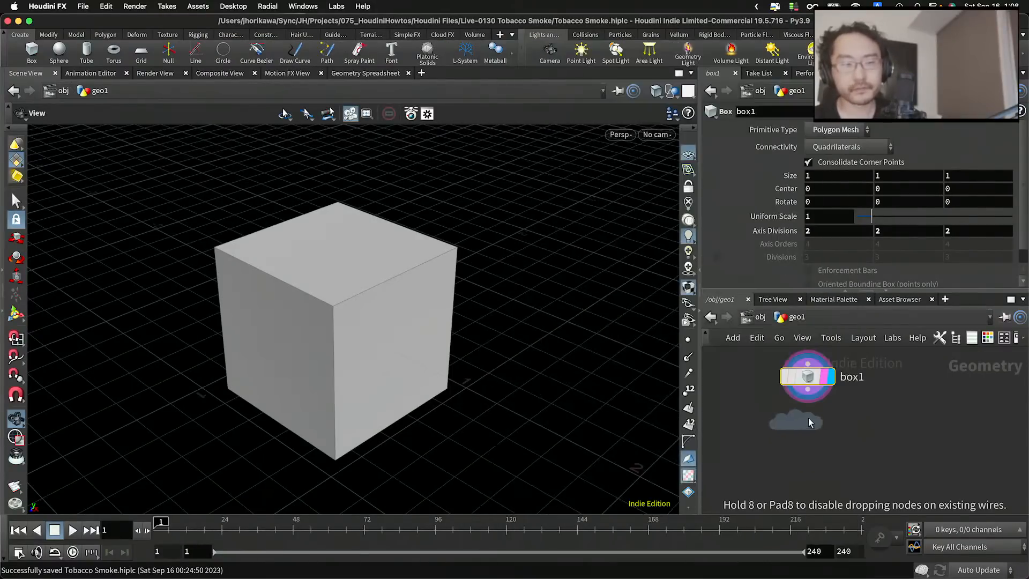
left_click(816, 425)
left_click_drag(807, 390, 810, 432)
left_click(831, 435)
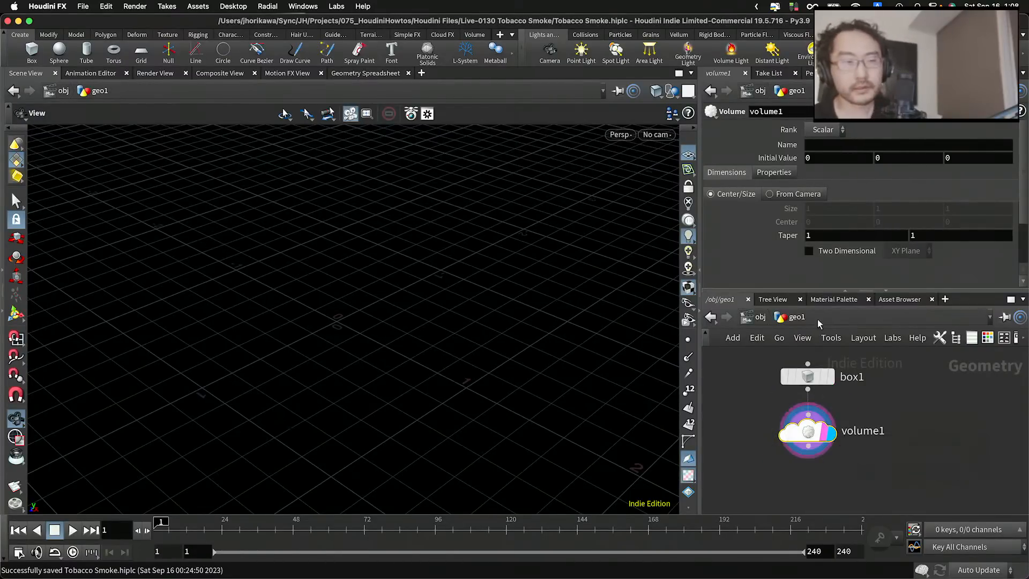
Set the first component of the volume's initial value to 1
left_click_drag(821, 160, 757, 159)
type("1")
key("Return")
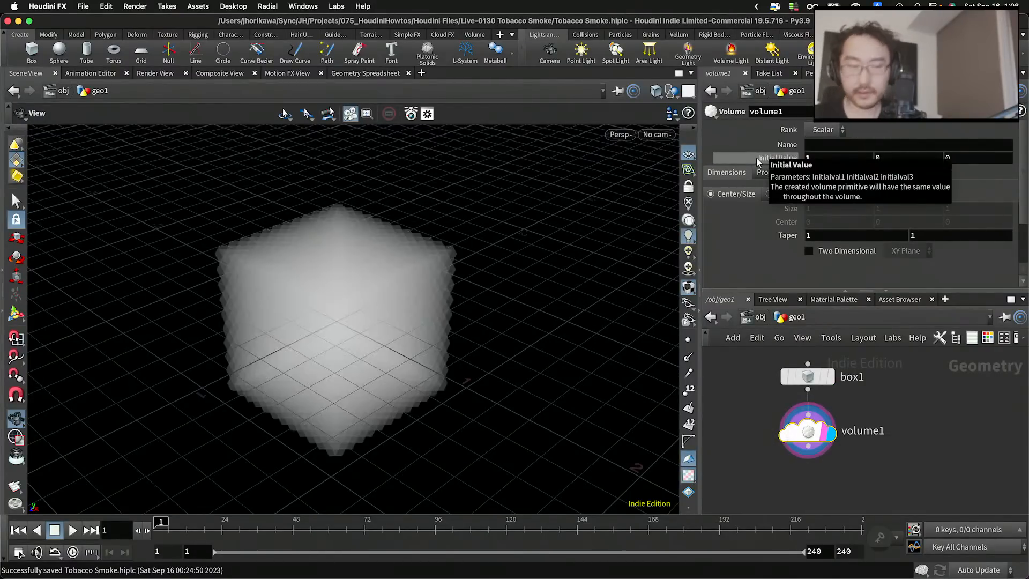
Add a Scatter node fed by the volume and display its points
scroll(721, 413, "down", 3)
scroll(721, 483, "up", 3)
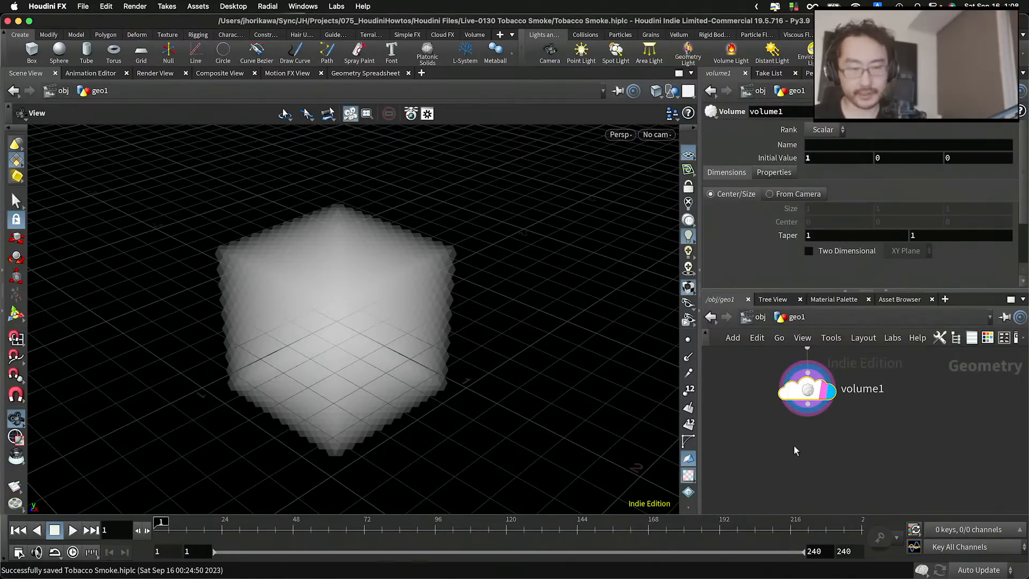
key("Tab")
type("sc")
key("Return")
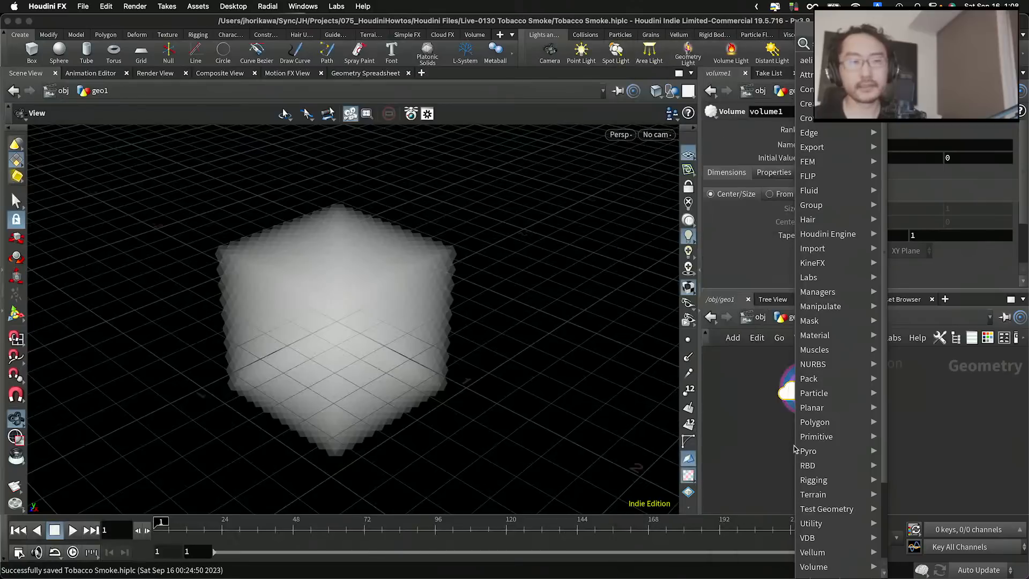
left_click(801, 461)
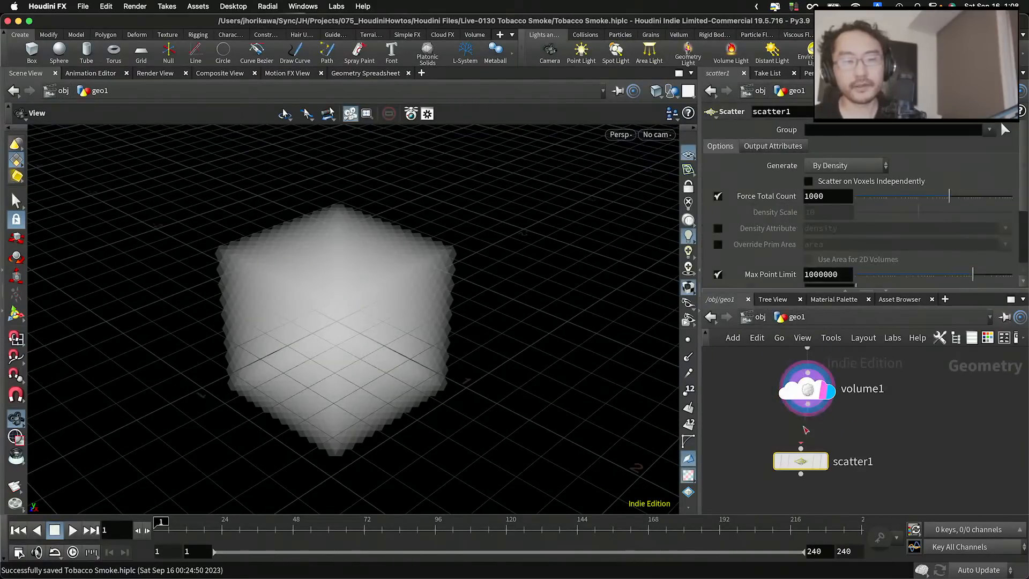
left_click(824, 465)
left_click_drag(803, 463, 817, 463)
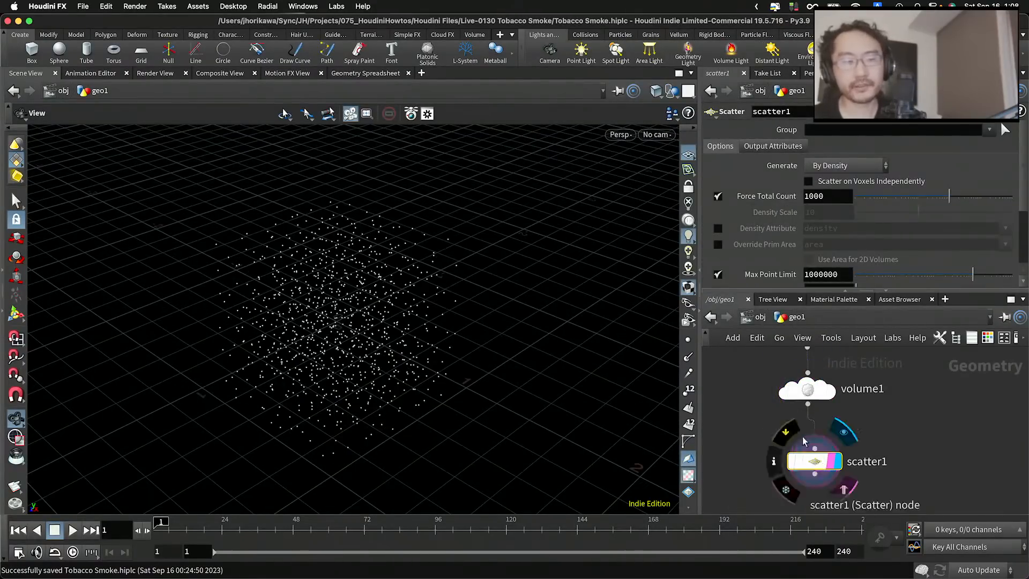
Set the Scatter node's forced total count to 67
left_click_drag(418, 316, 314, 322)
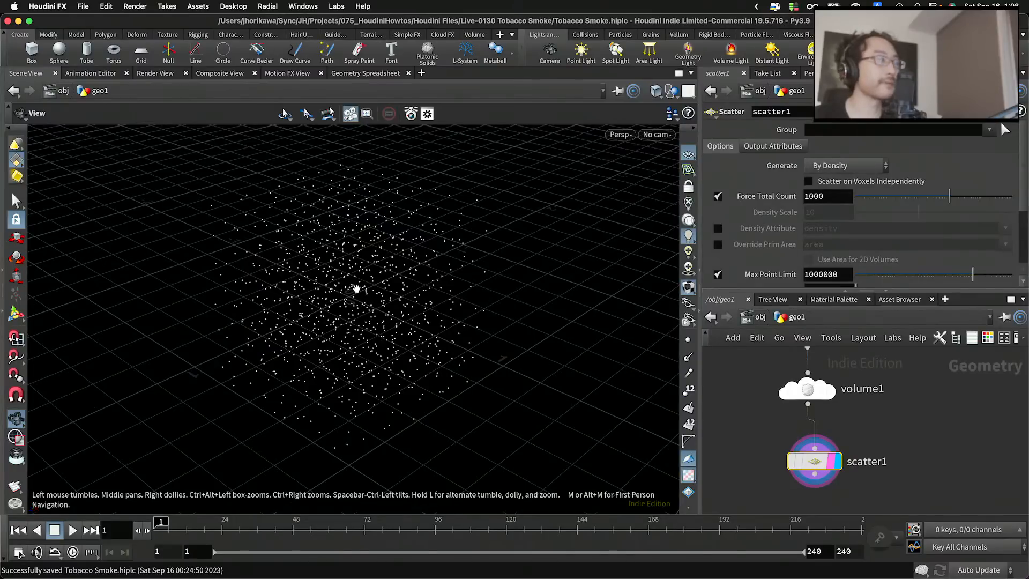
left_click_drag(358, 289, 426, 305)
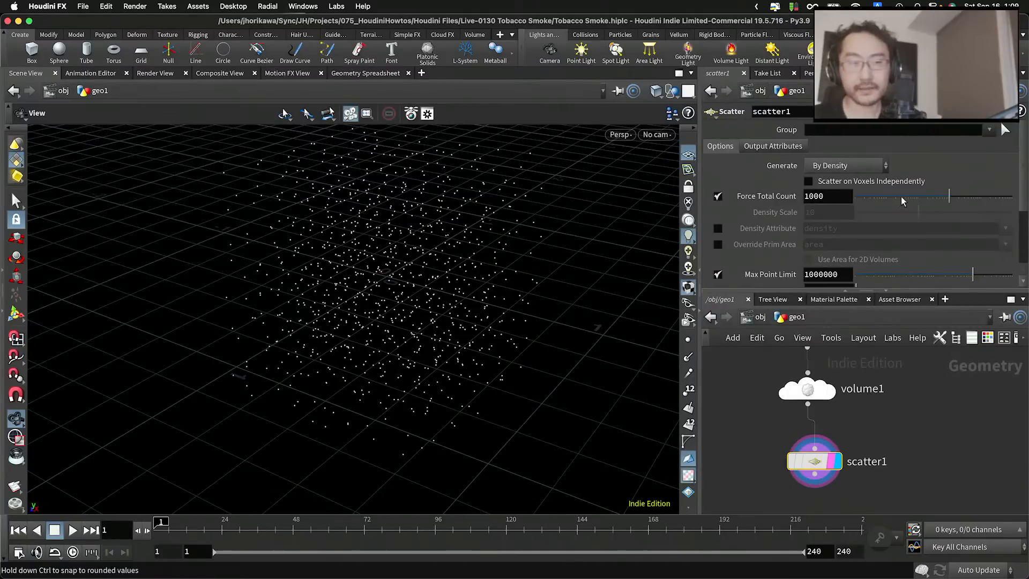
mouse_move(902, 201)
left_mouse_down()
mouse_move(891, 199)
mouse_move(912, 200)
left_mouse_up()
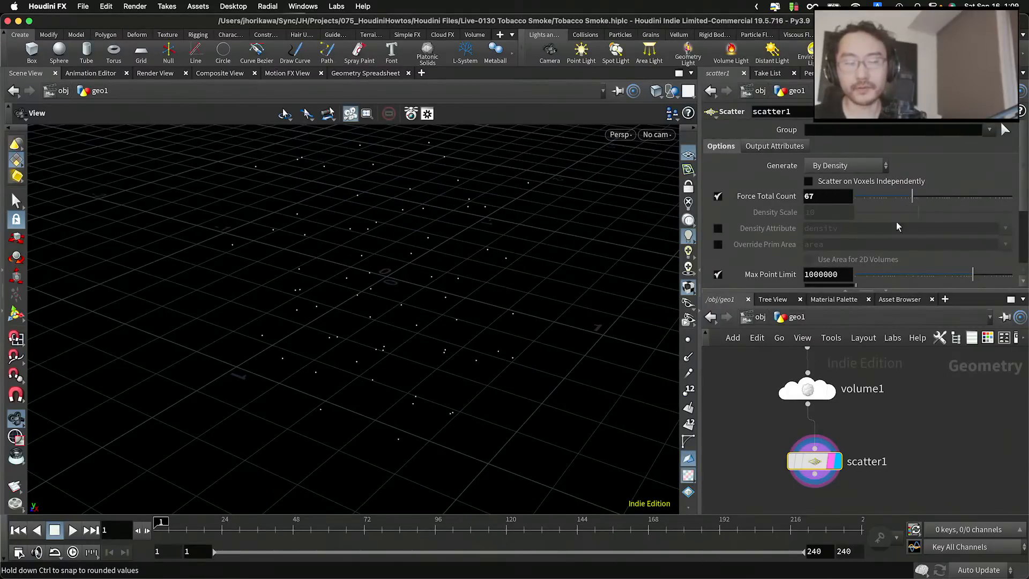
Add an Add node fed by the scattered points and display it
key("Tab")
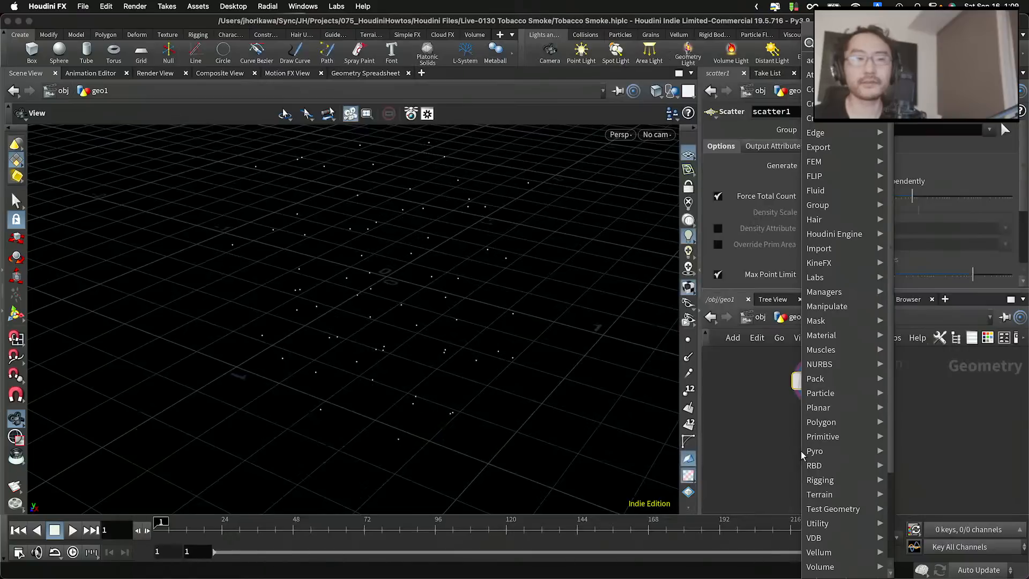
type("add")
key("Return")
left_click(810, 448)
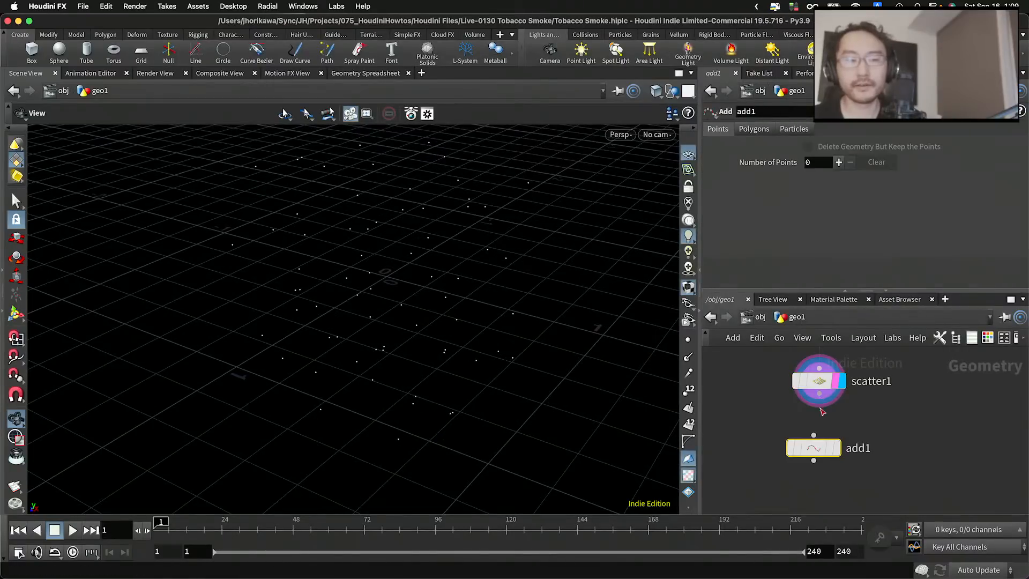
left_click(834, 448)
left_click_drag(819, 452, 825, 447)
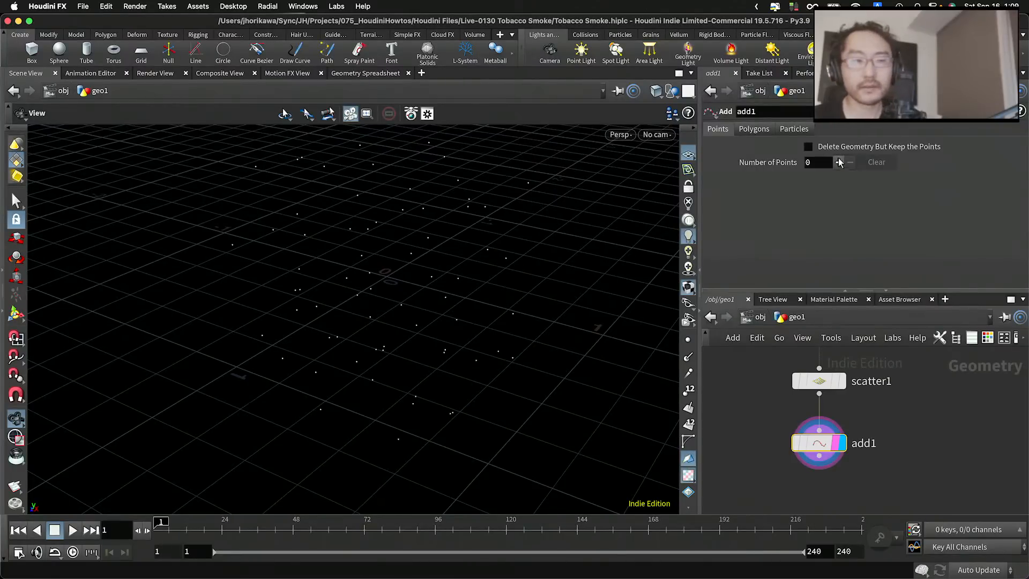
Make the Add node build polygons by group, joining all scattered points into one open polyline
left_click(798, 133)
left_click(771, 134)
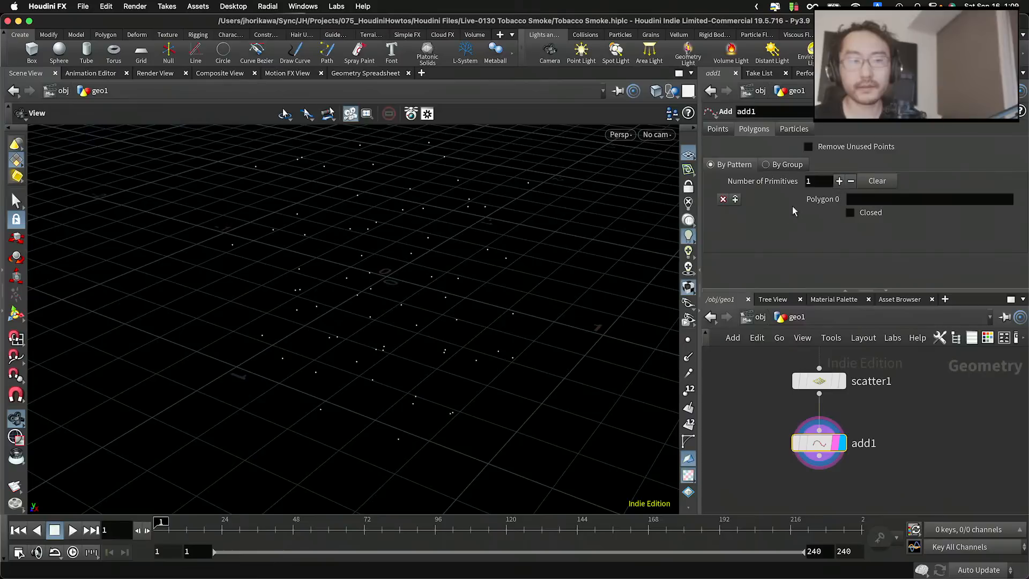
left_click(788, 164)
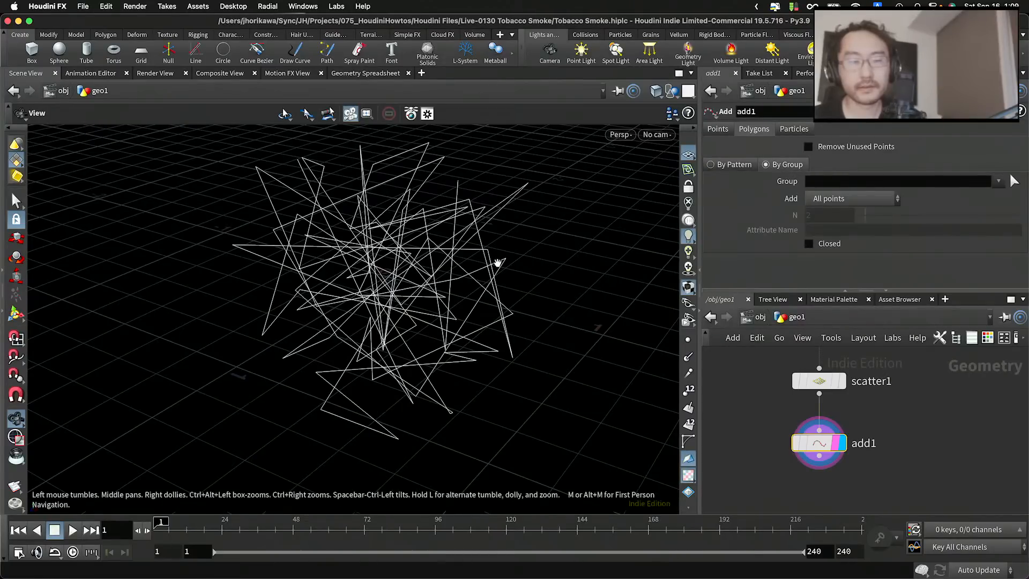
left_click_drag(496, 260, 366, 294)
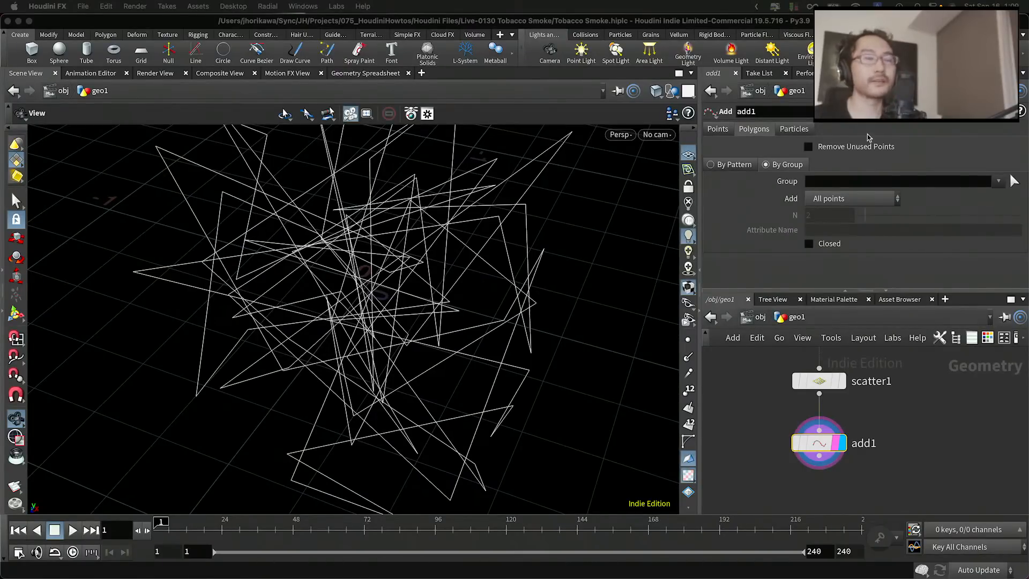
left_click_drag(563, 252, 590, 223)
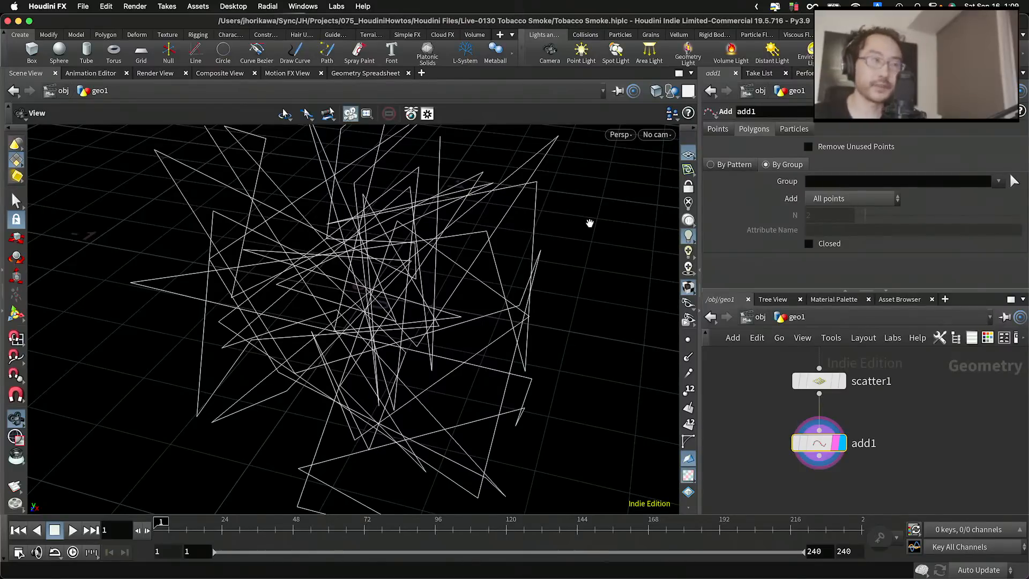
Add a Resample node fed by the Add node's polyline and display it
key("Tab")
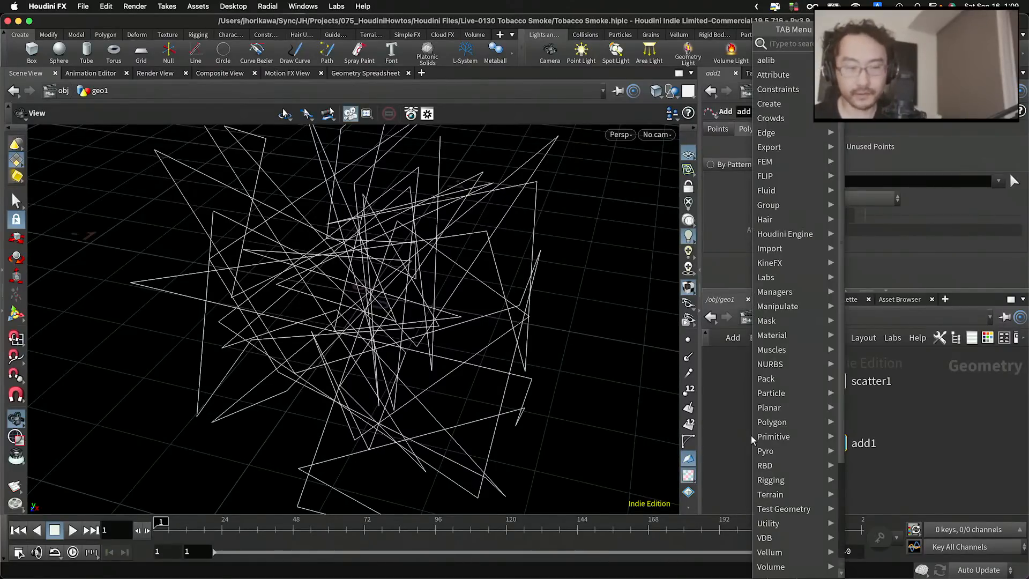
type("resample")
key("Return")
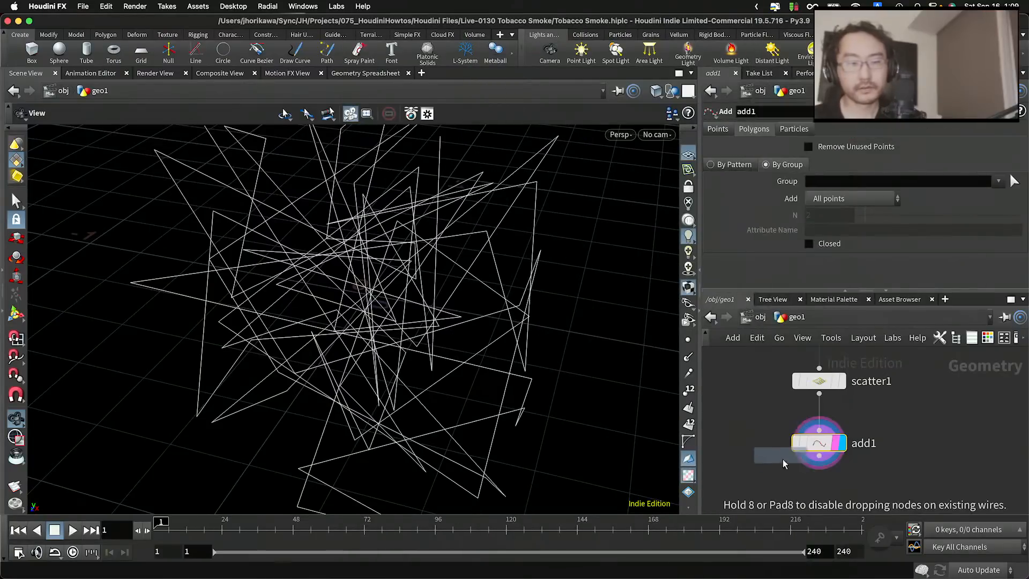
left_click(820, 491)
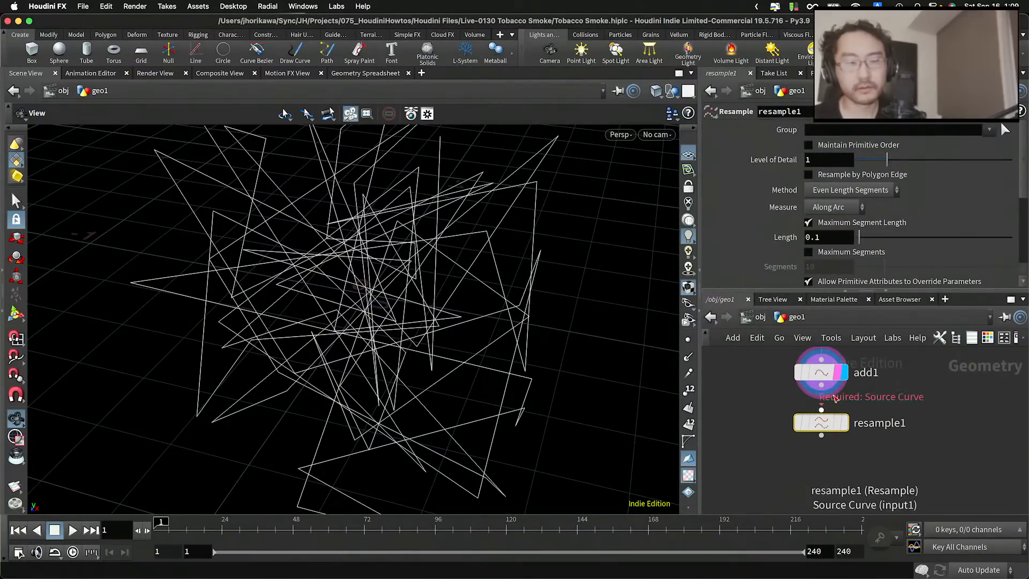
left_click(840, 423)
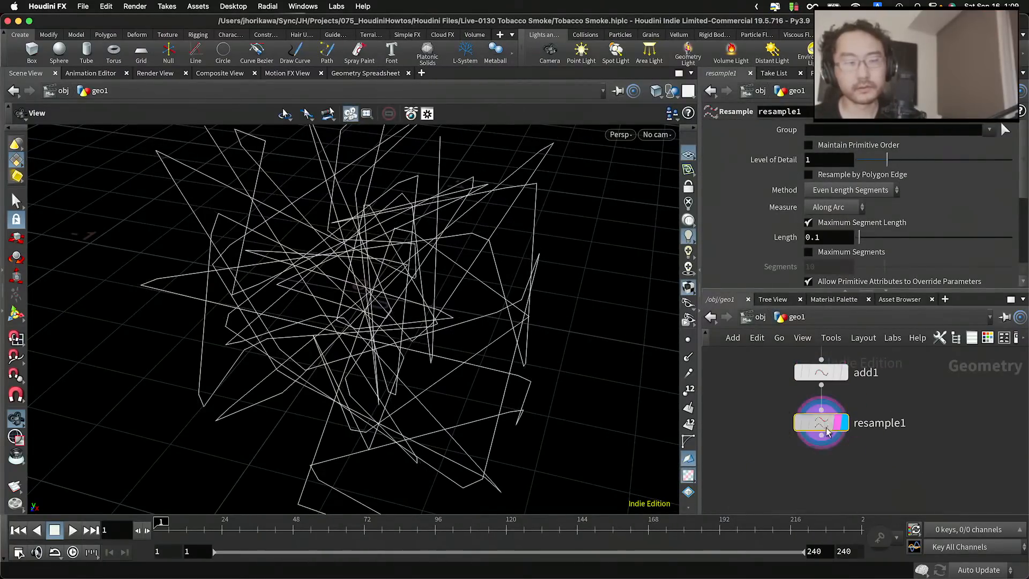
left_click_drag(836, 423, 836, 434)
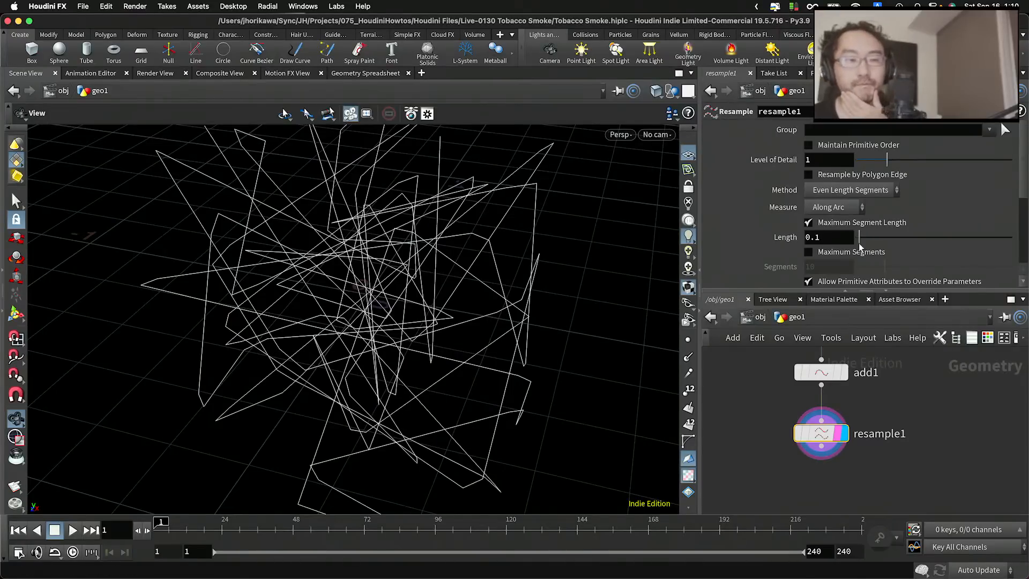
Turn on point display in the viewport to show the resampled curve's points
scroll(859, 239, "down", 5)
scroll(858, 239, "up", 2)
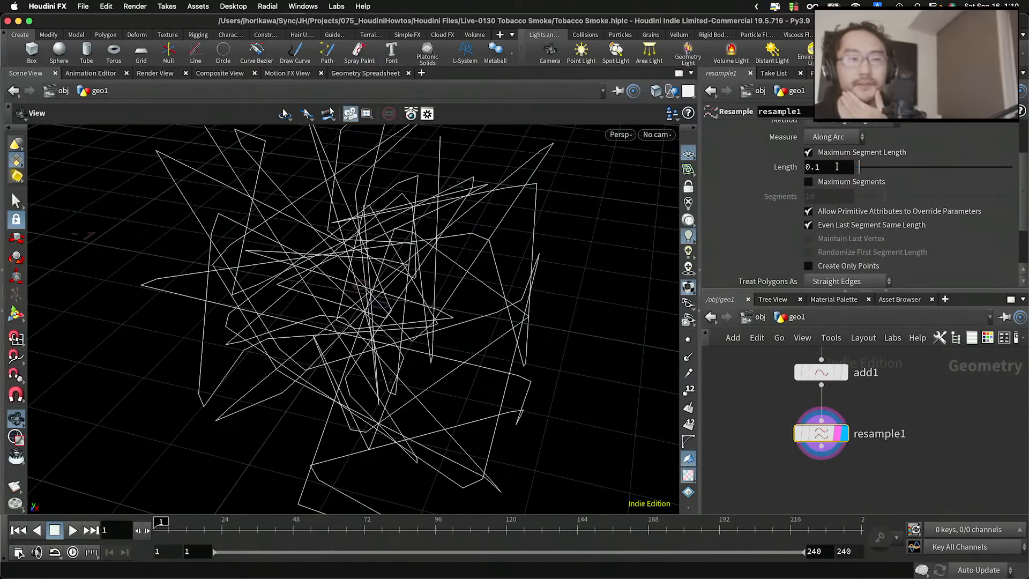
double_click(837, 167)
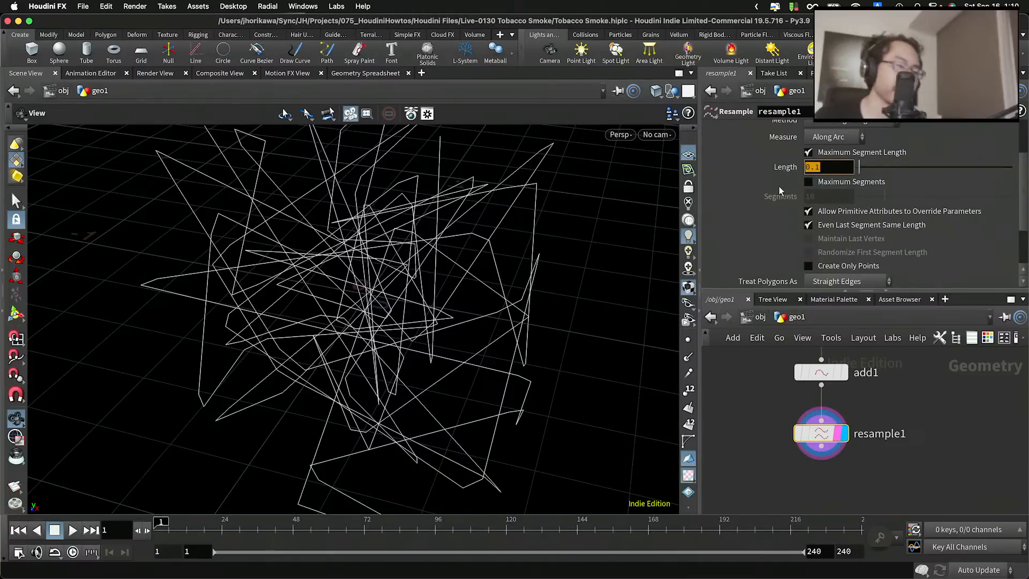
left_click(688, 340)
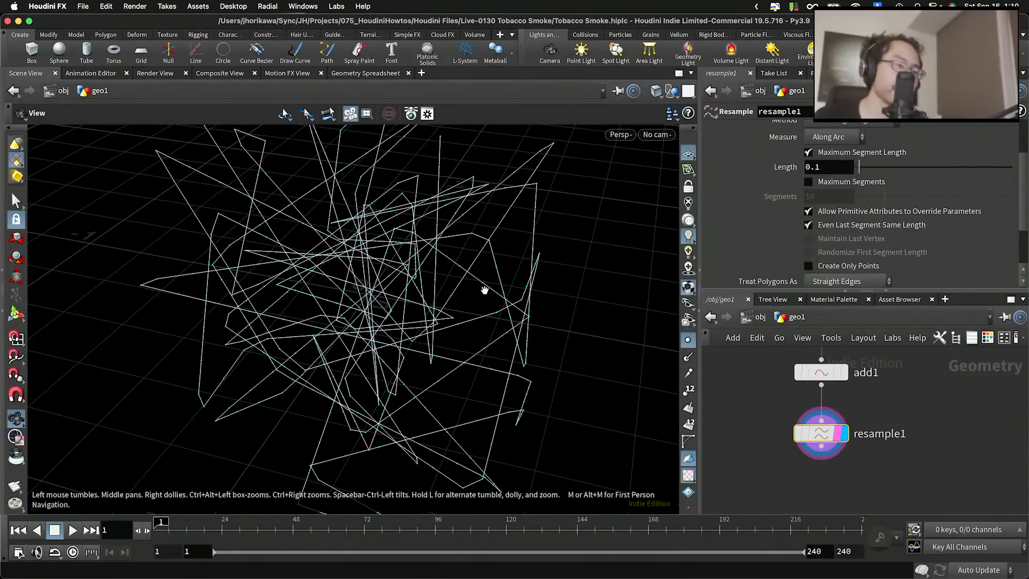
left_click_drag(483, 290, 650, 255)
Make the Resample node treat polygons as Subdivision Curves
scroll(857, 263, "down", 3)
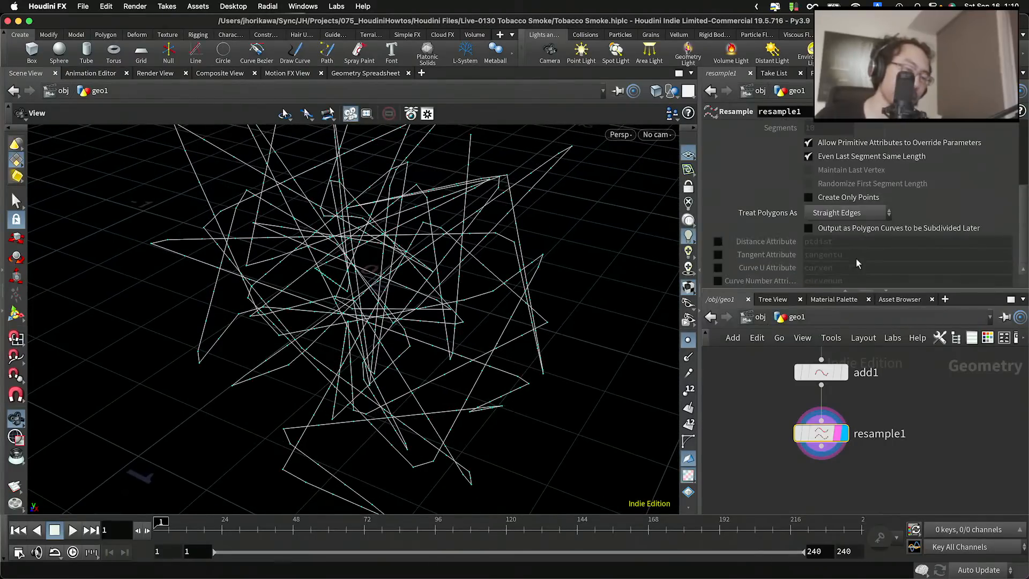
left_click(823, 214)
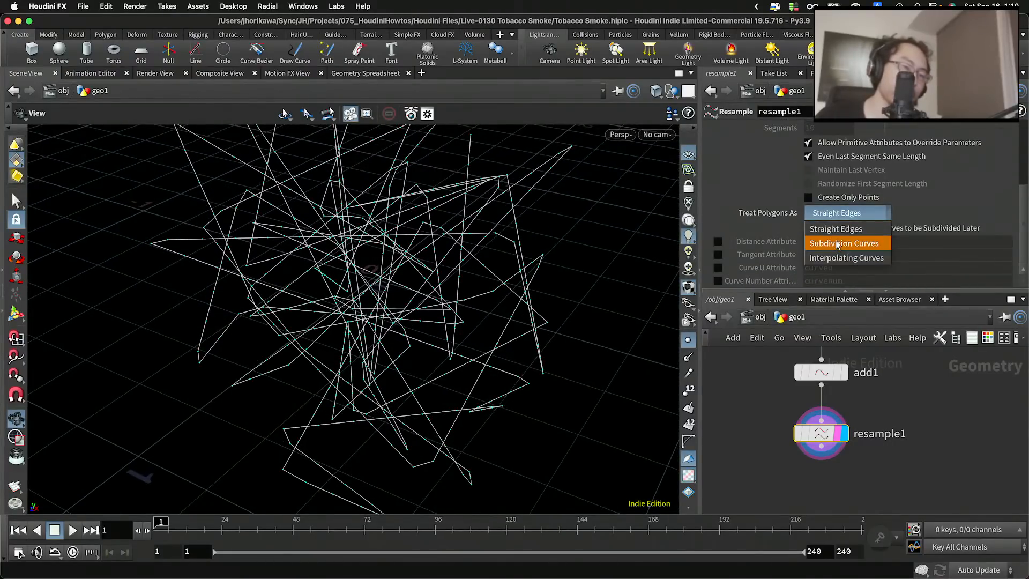
left_click(836, 243)
left_click_drag(666, 259, 409, 273)
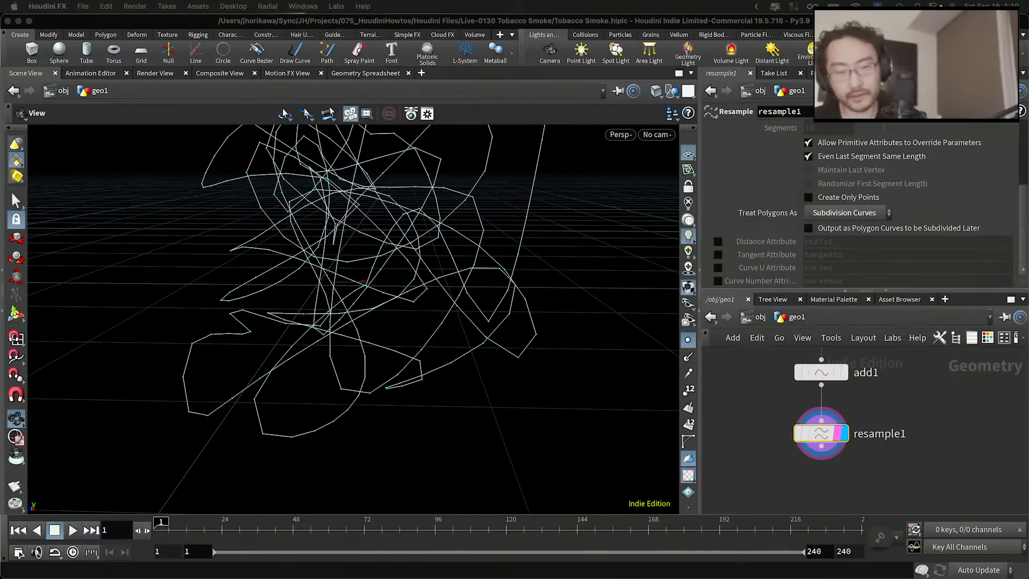
Add a Smooth node fed by the resampled curve, display it and inspect the smoothed curve from several angles
left_click(903, 468)
key("Tab")
type("smooth")
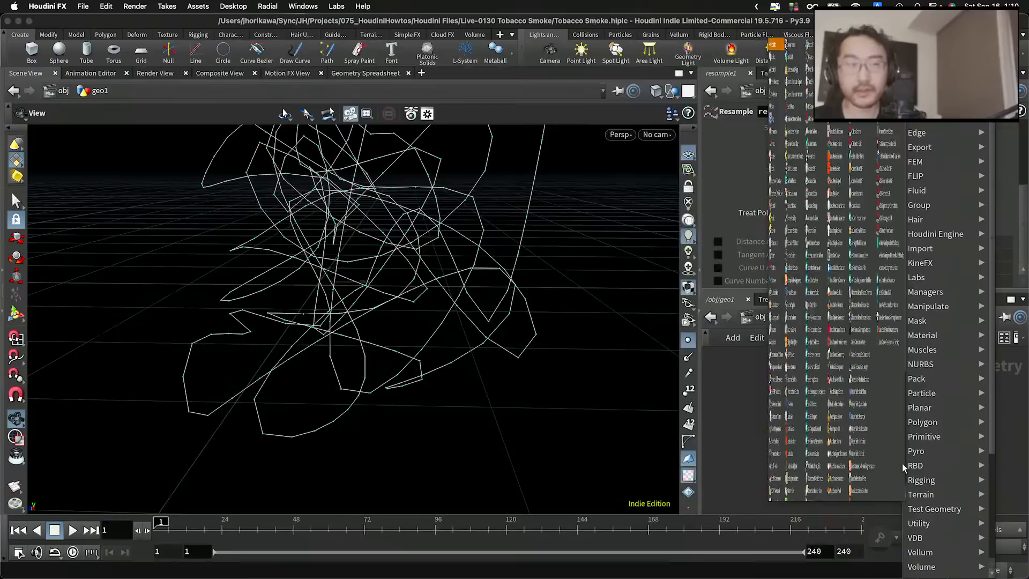
key("Return")
left_click(805, 495)
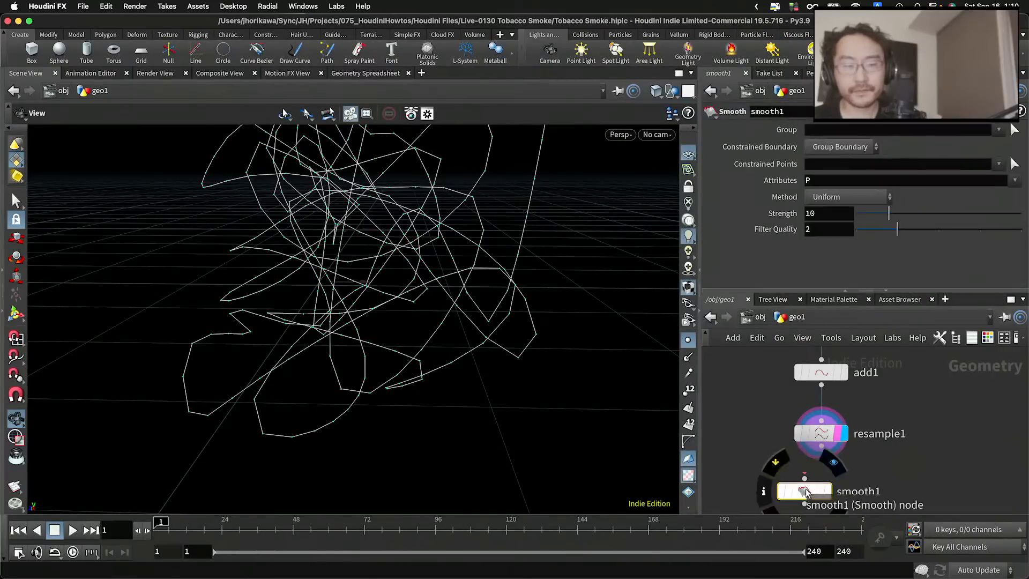
left_click_drag(804, 493, 828, 485)
left_click_drag(823, 436, 832, 471)
left_click(845, 470)
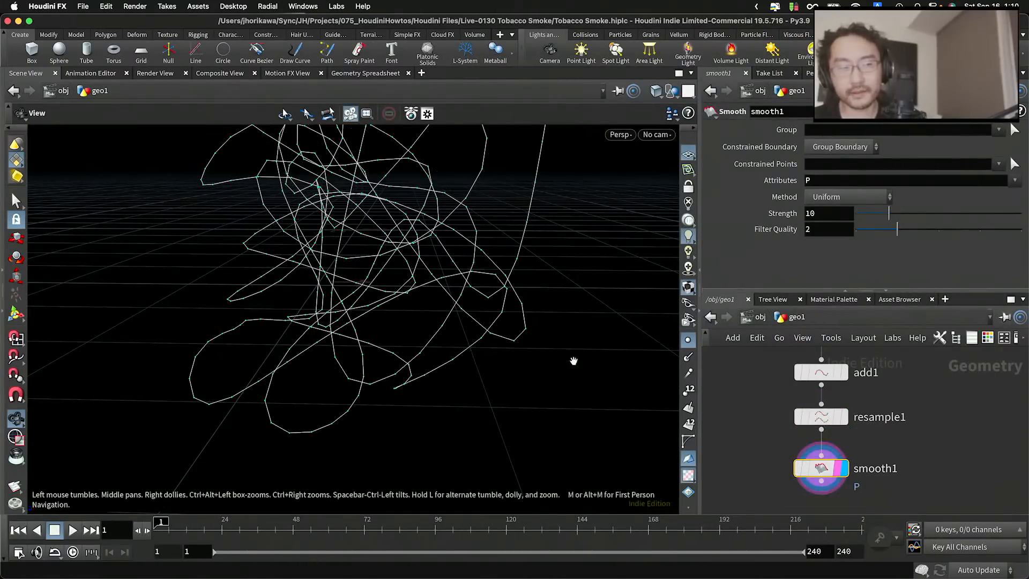
left_click_drag(574, 360, 385, 263)
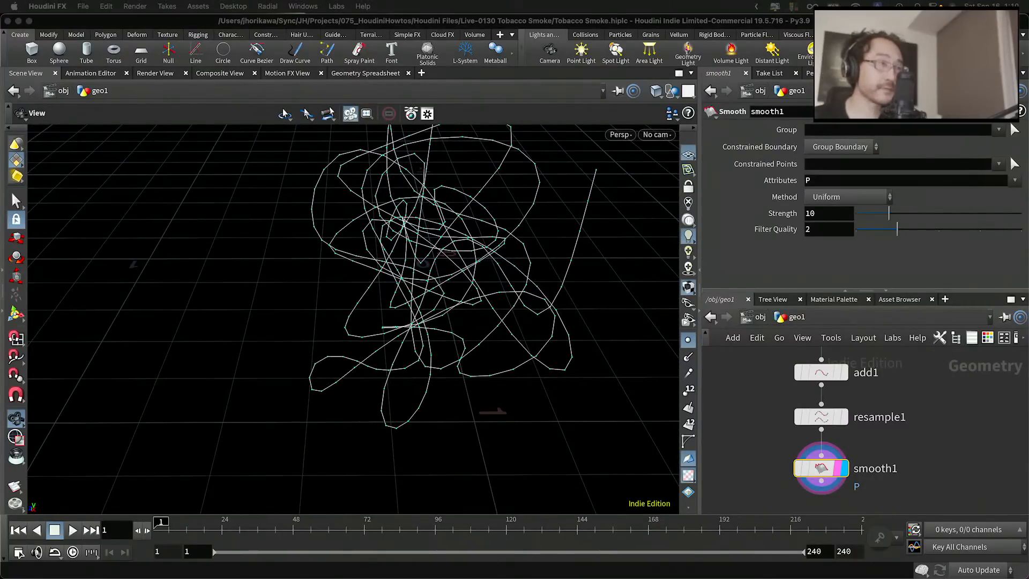
left_click_drag(490, 267, 328, 289)
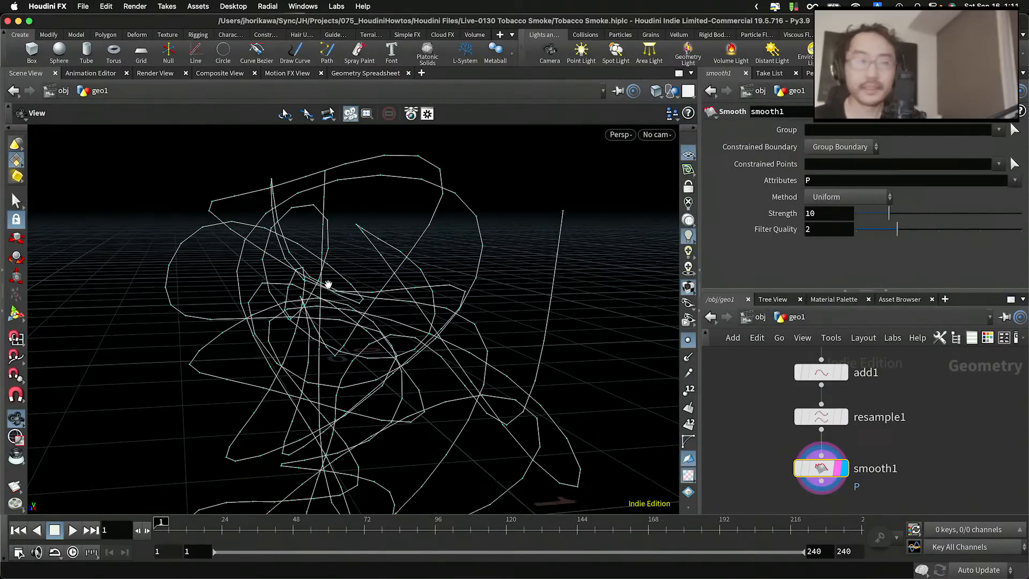
left_click_drag(335, 288, 316, 219)
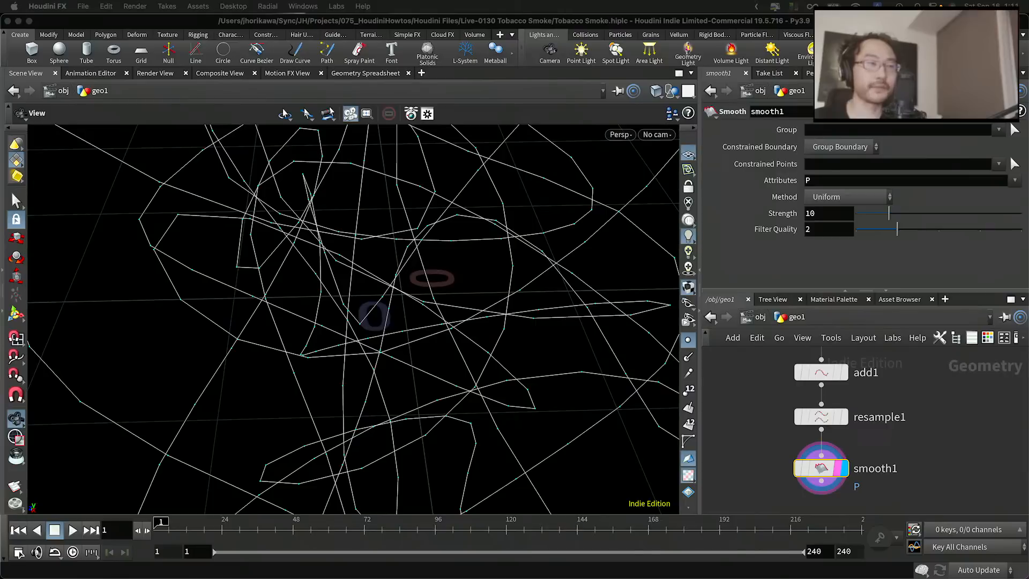
Add a Detangle node, connect the smoothed curve to its first input and display it
key("Tab")
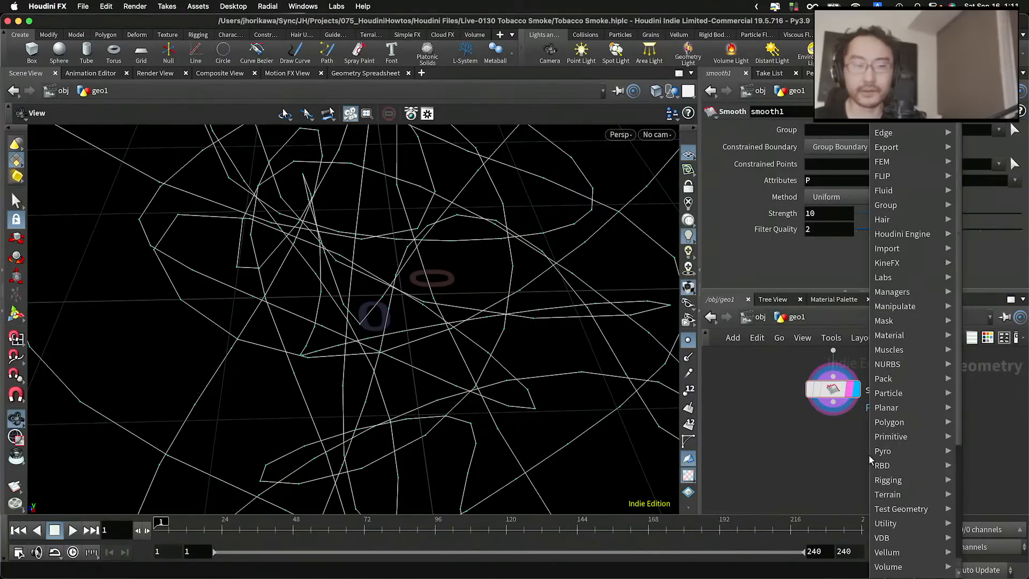
type("detan")
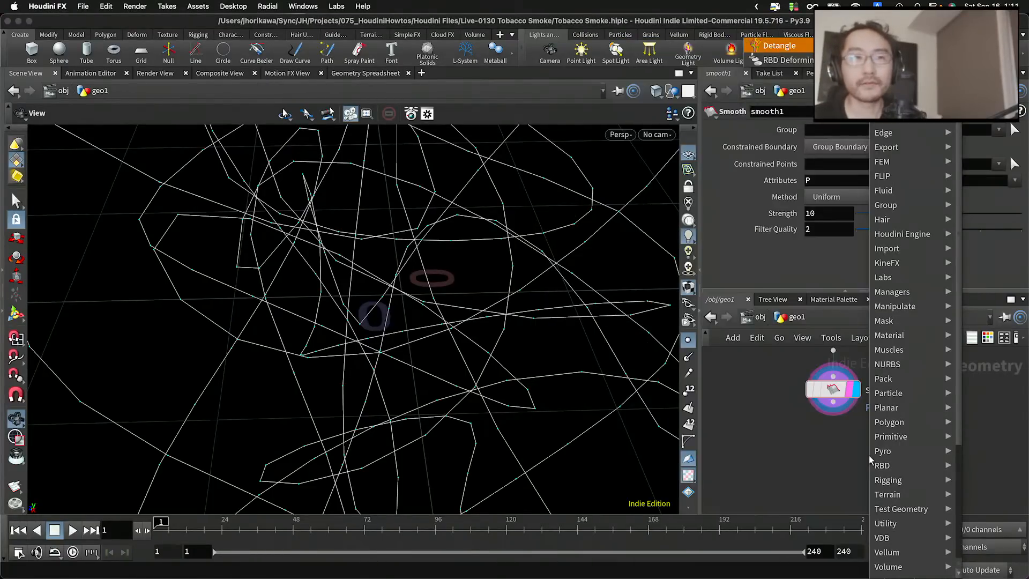
key("Return")
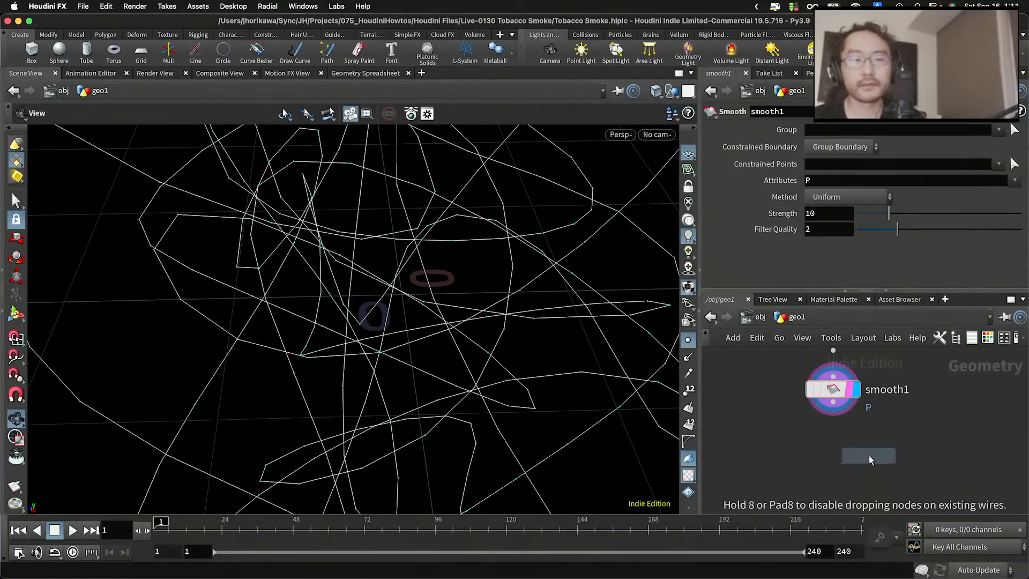
left_click(837, 452)
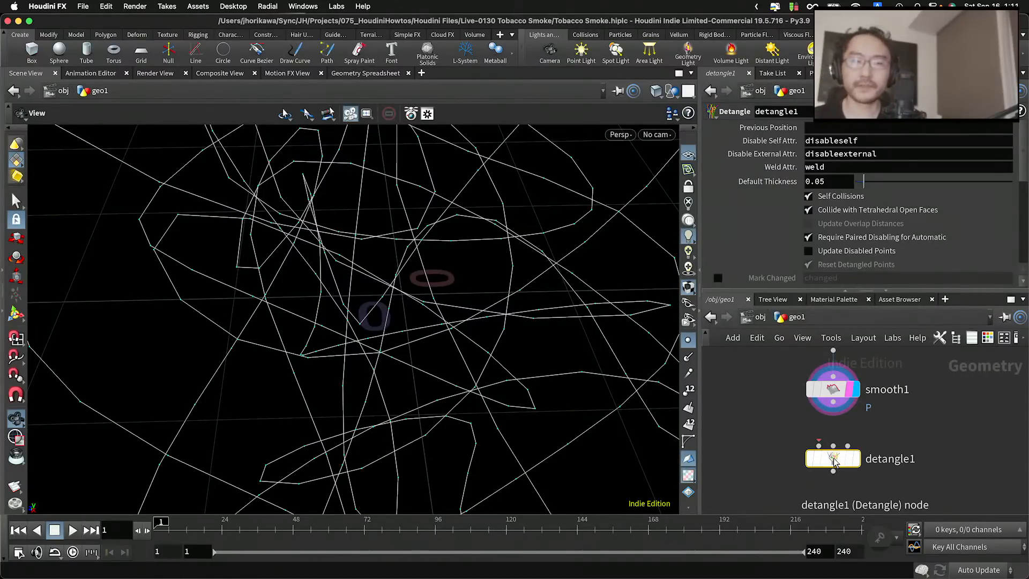
left_click_drag(834, 461, 833, 475)
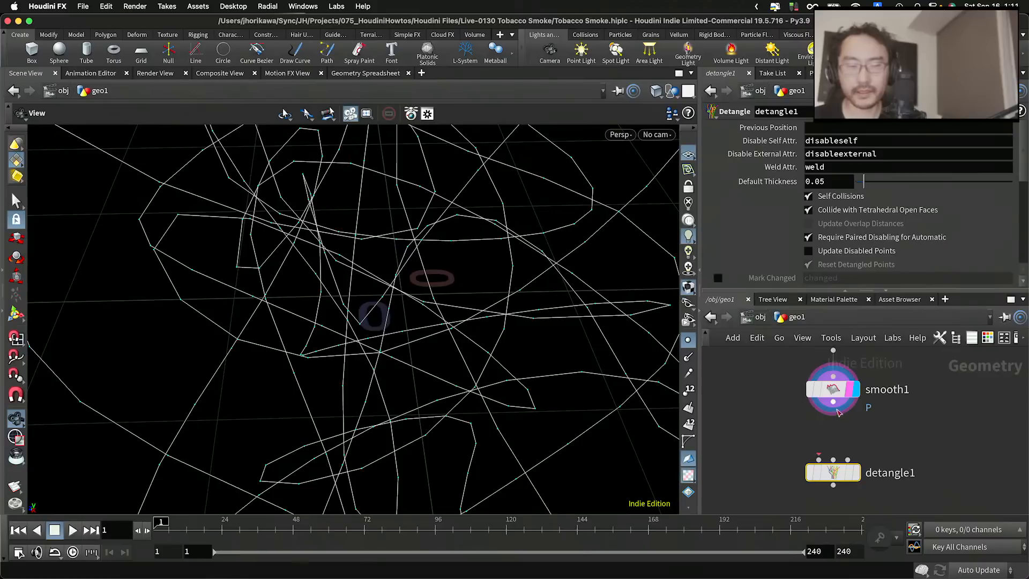
left_click_drag(838, 412, 847, 494)
left_click(849, 492)
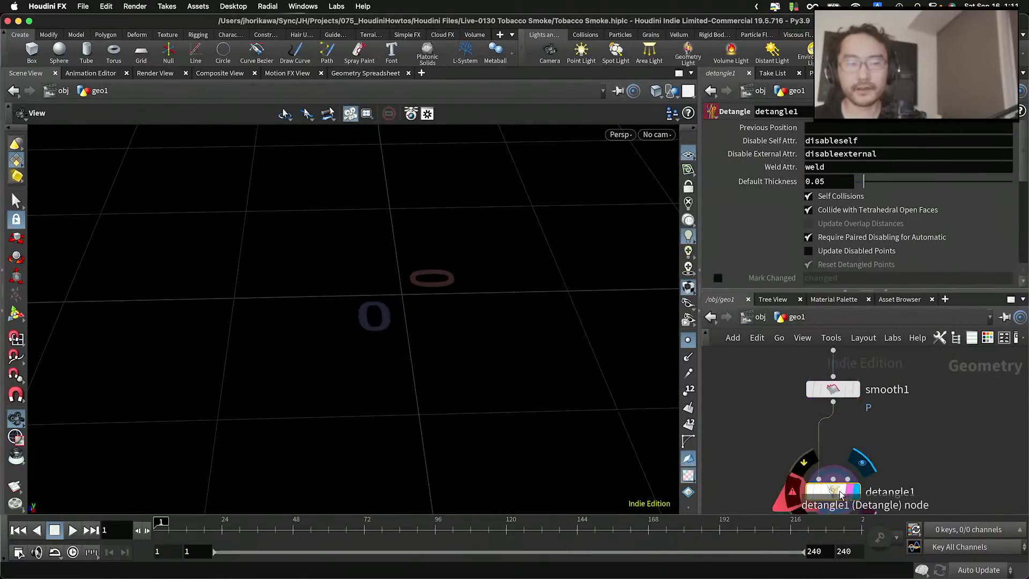
left_click(821, 127)
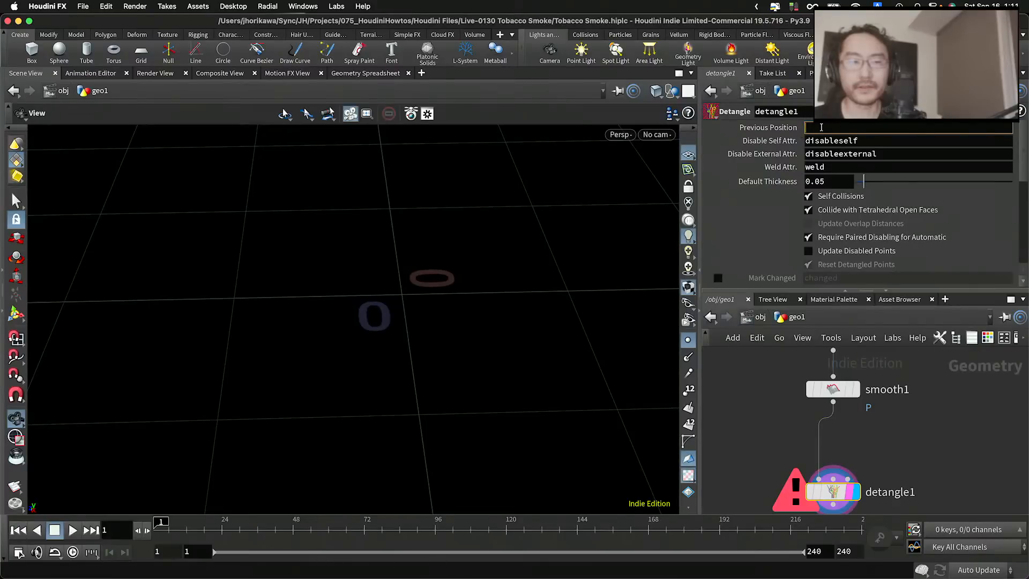
Insert a Rest Position node between the Smooth and Detangle nodes, display it and examine its rest attribute in the geometry spreadsheet
scroll(844, 469, "down", 1)
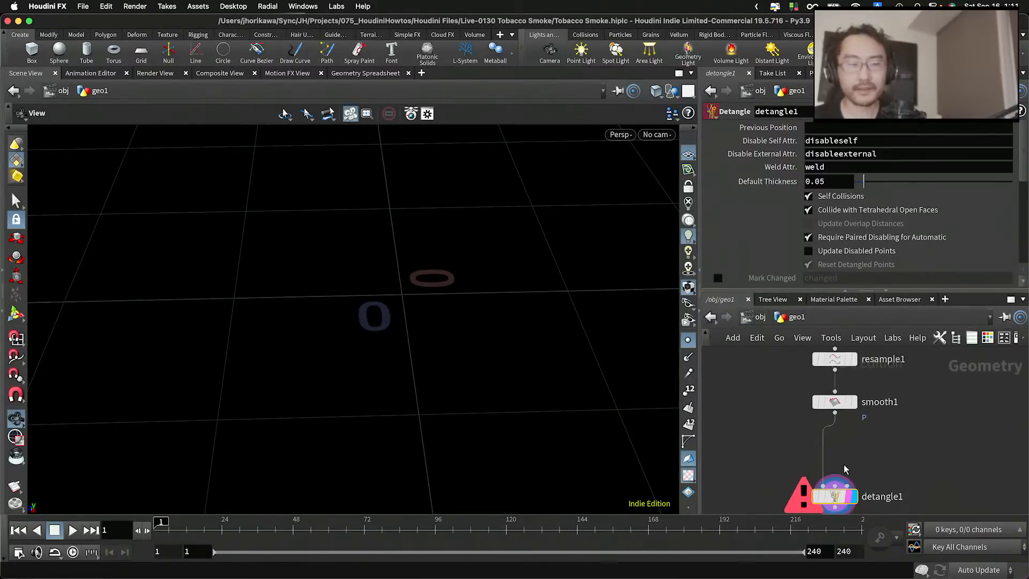
scroll(844, 469, "up", 1)
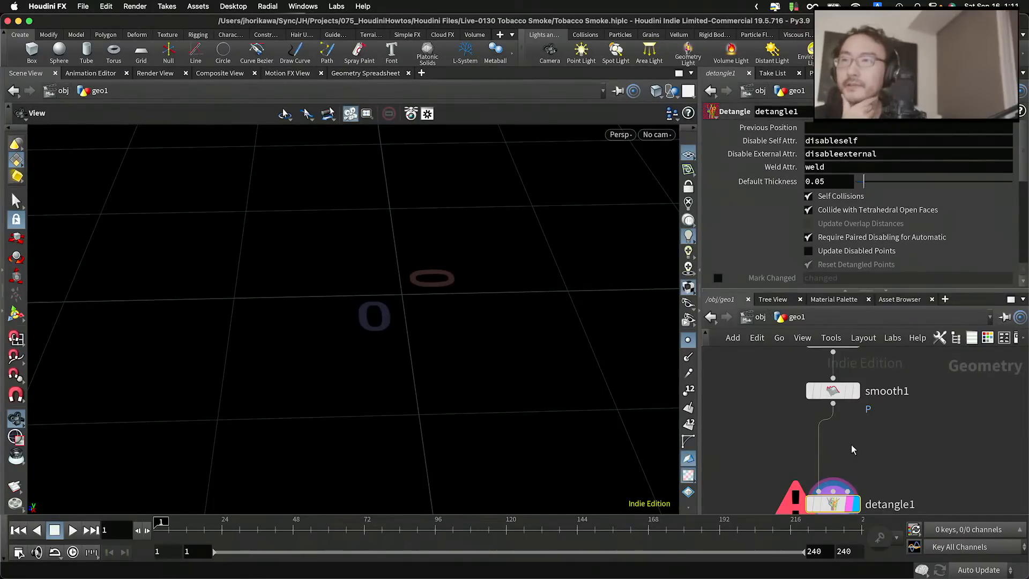
key("Tab")
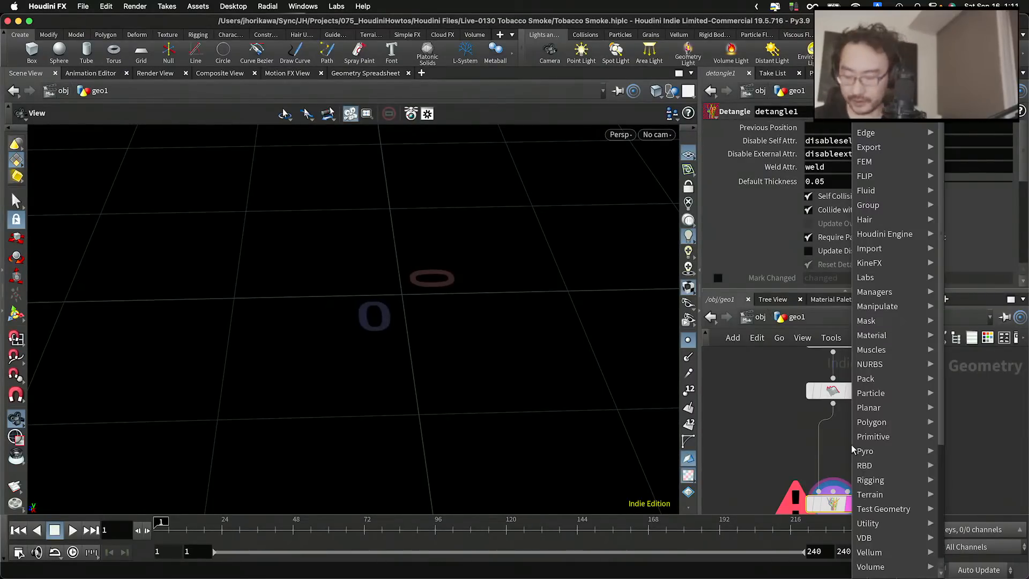
type("rest")
key("Return")
left_click(851, 444)
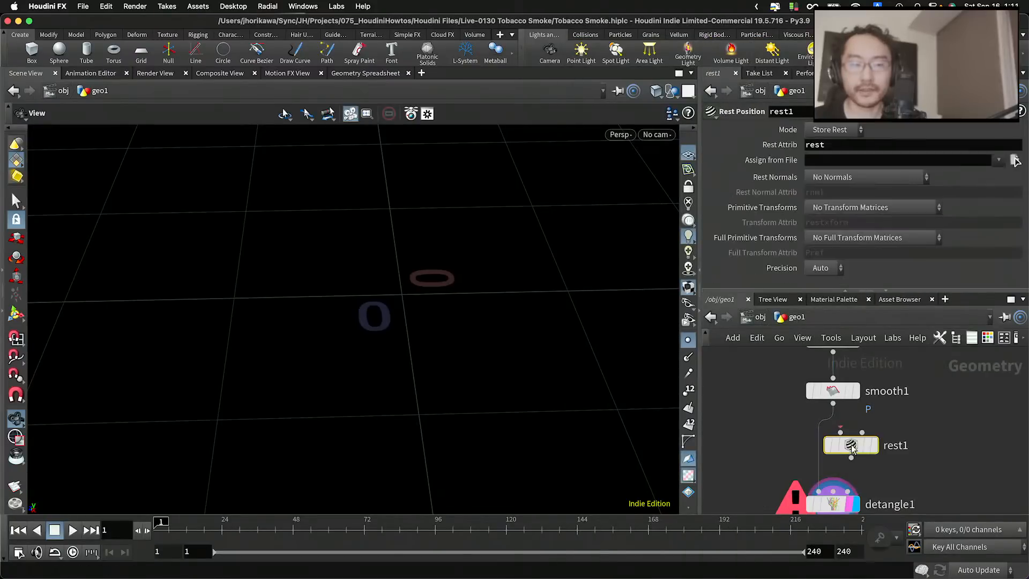
left_click_drag(851, 445, 825, 458)
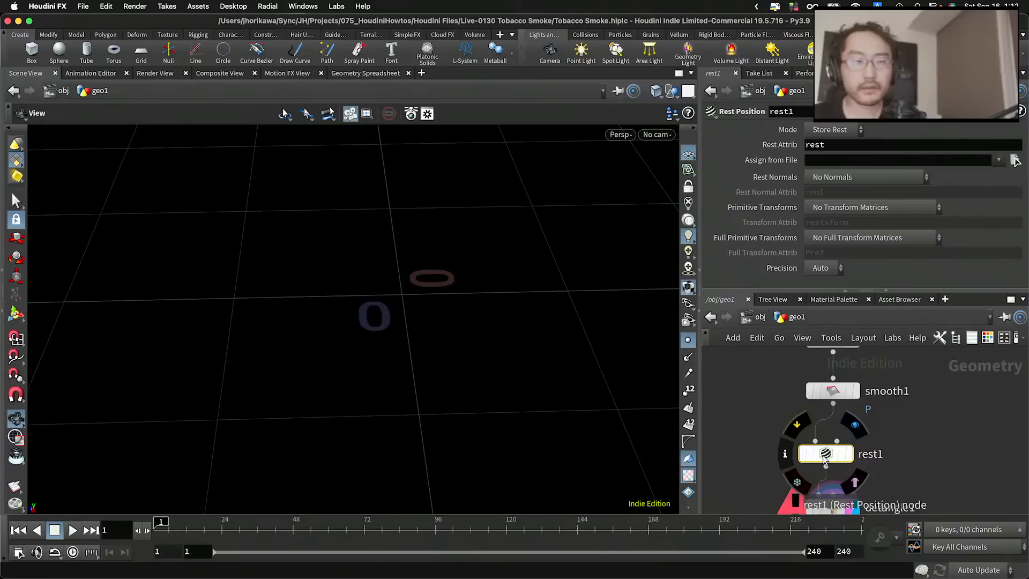
left_click(854, 425)
scroll(860, 426, "down", 2)
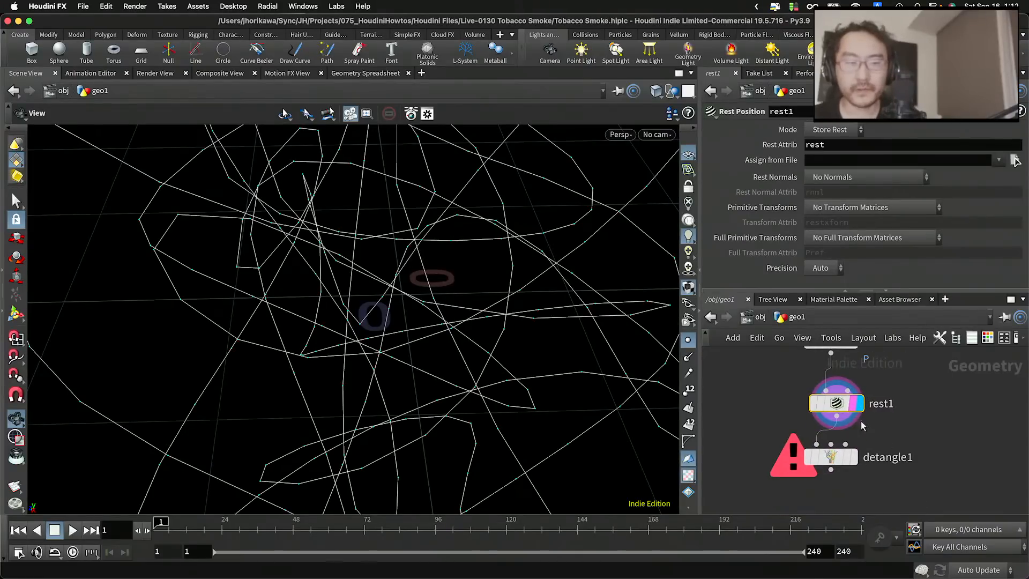
left_click(365, 73)
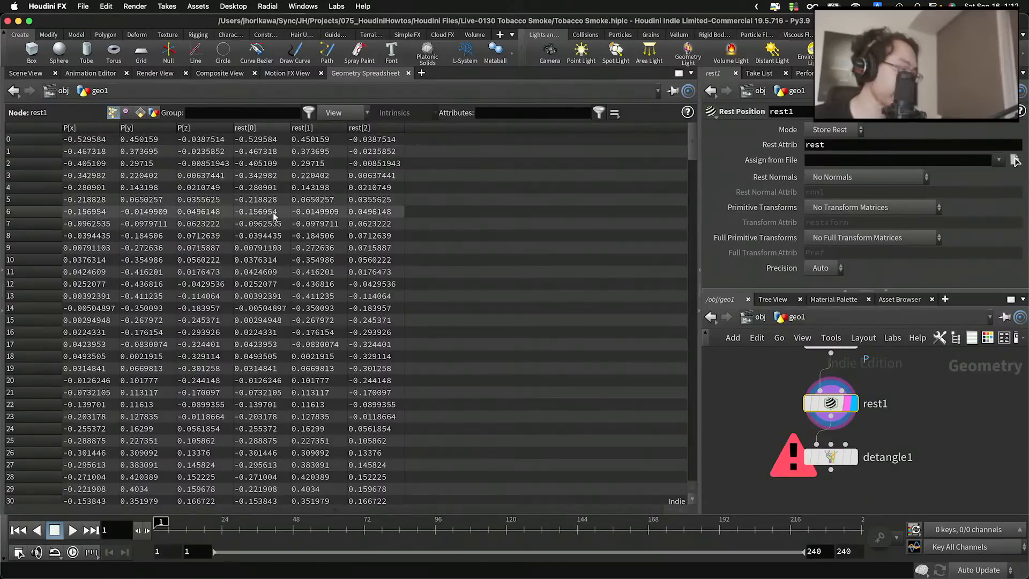
Display the Detangle node, set its Previous Position attribute to rest and return to the 3D scene view
left_click(857, 459)
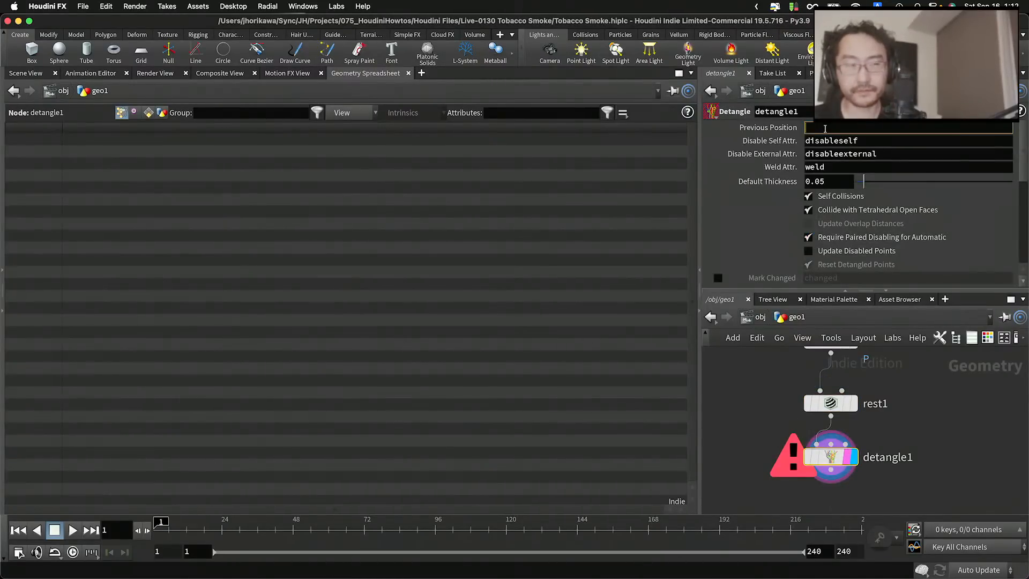
key("Return")
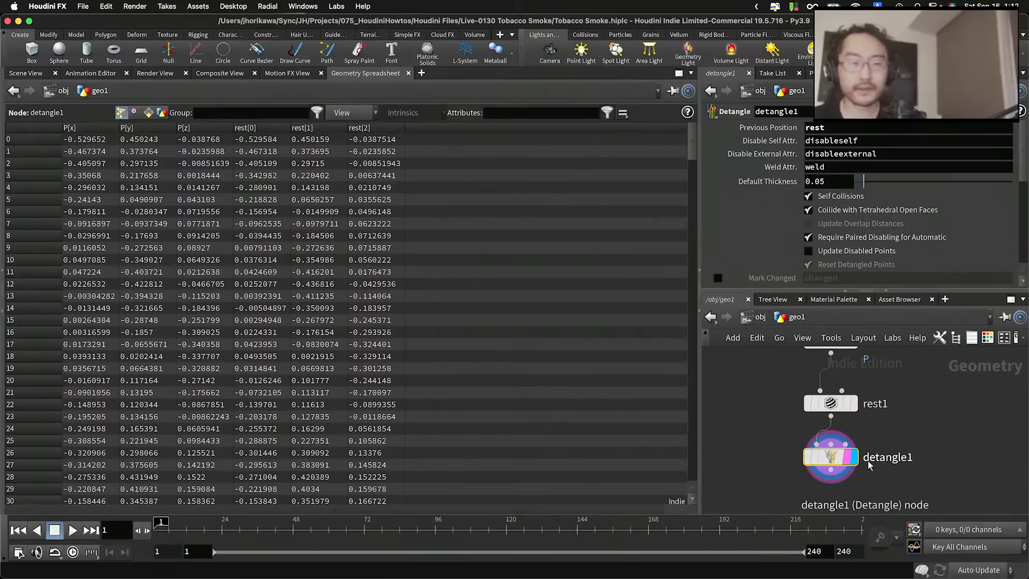
double_click(887, 458)
left_click(892, 457)
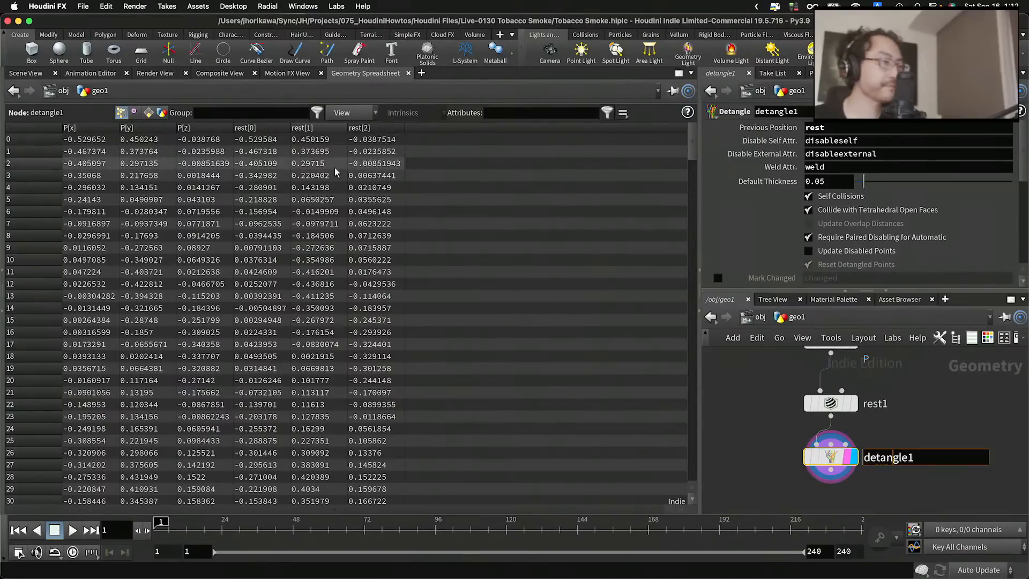
left_click(25, 73)
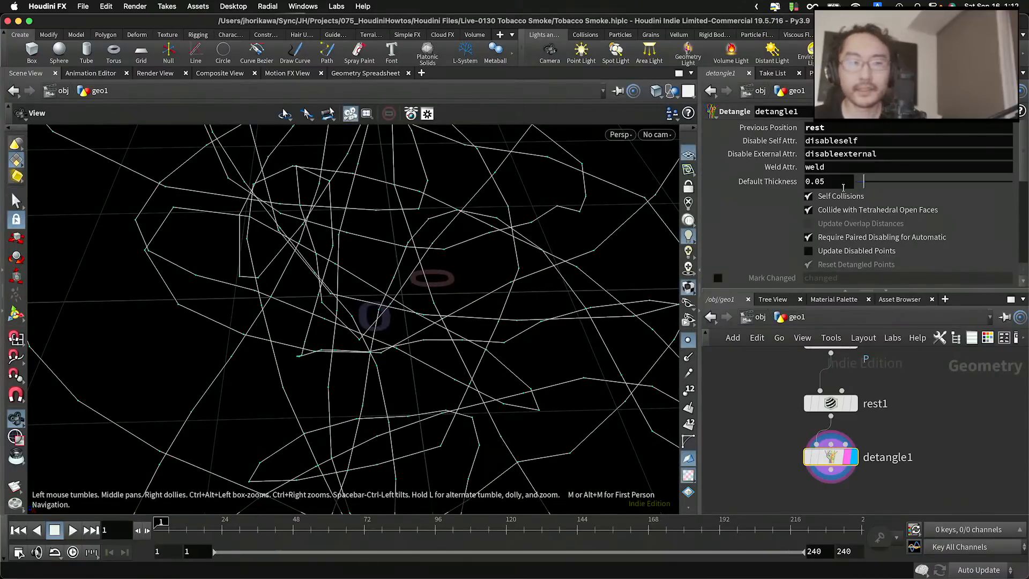
Try a Default Thickness of 0.089 on the Detangle node
left_click_drag(835, 184, 807, 182)
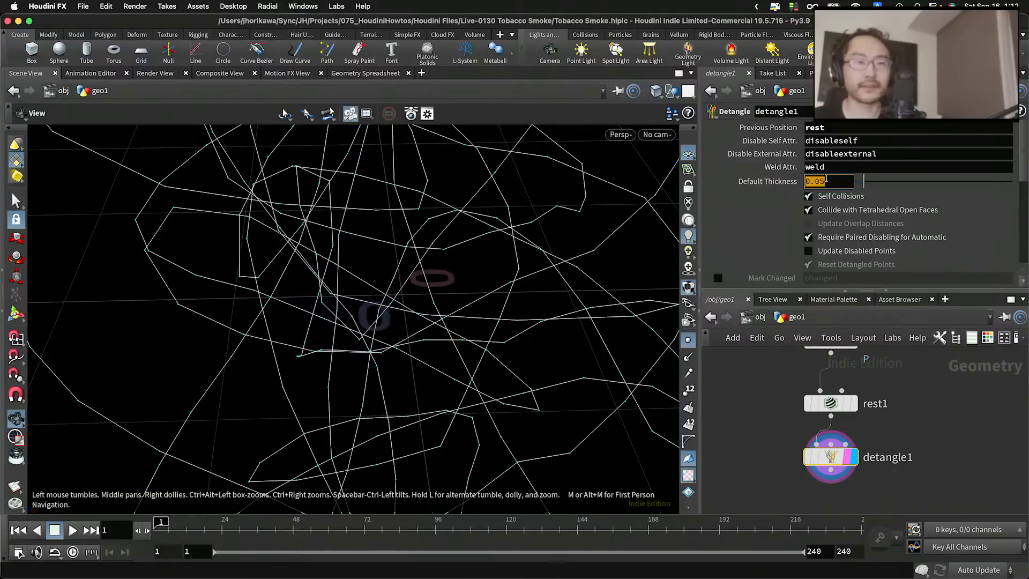
left_click(827, 179)
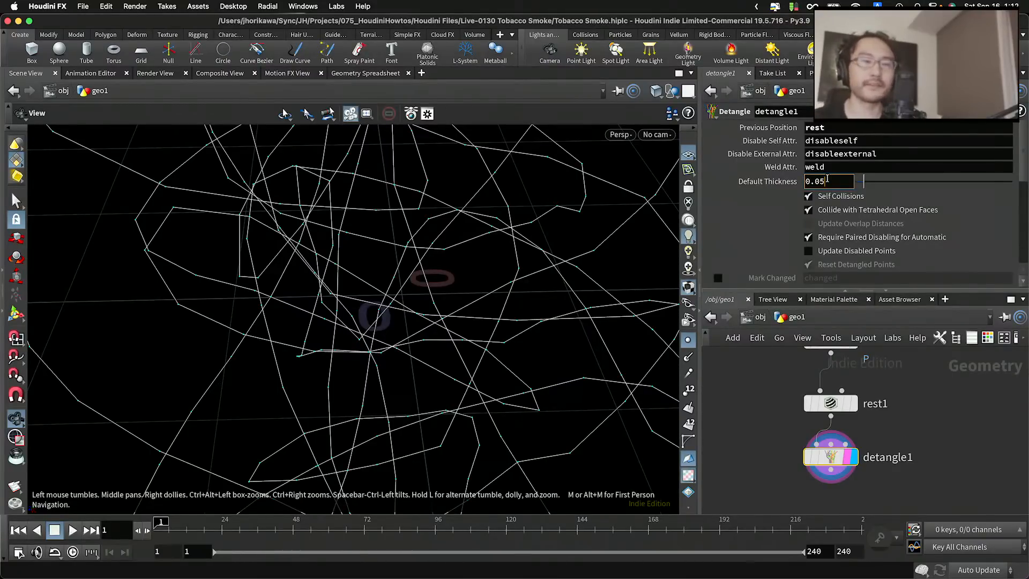
mouse_move(864, 182)
left_mouse_down()
mouse_move(892, 183)
mouse_move(869, 185)
left_mouse_up()
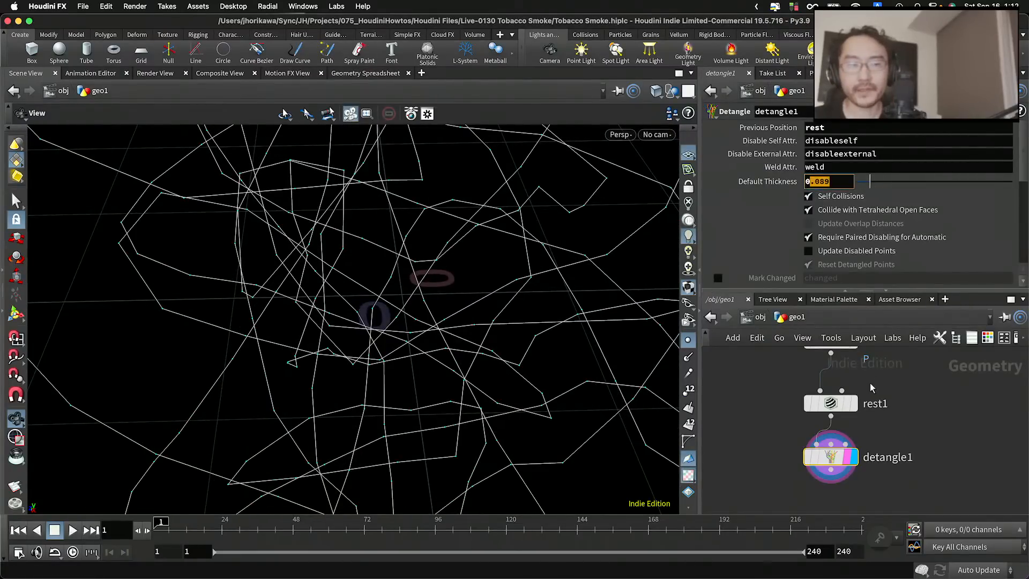
Copy the Length parameter of the Resample node for use as a reference
scroll(870, 382, "down", 3)
middle_click_drag(879, 423, 890, 494)
scroll(877, 407, "up", 3)
left_click(847, 403)
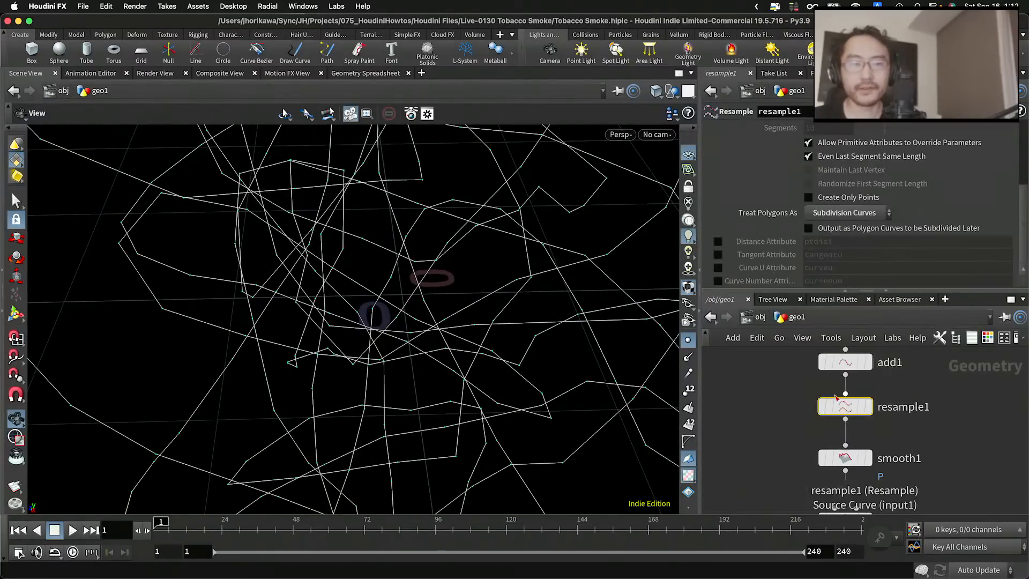
scroll(844, 223, "up", 5)
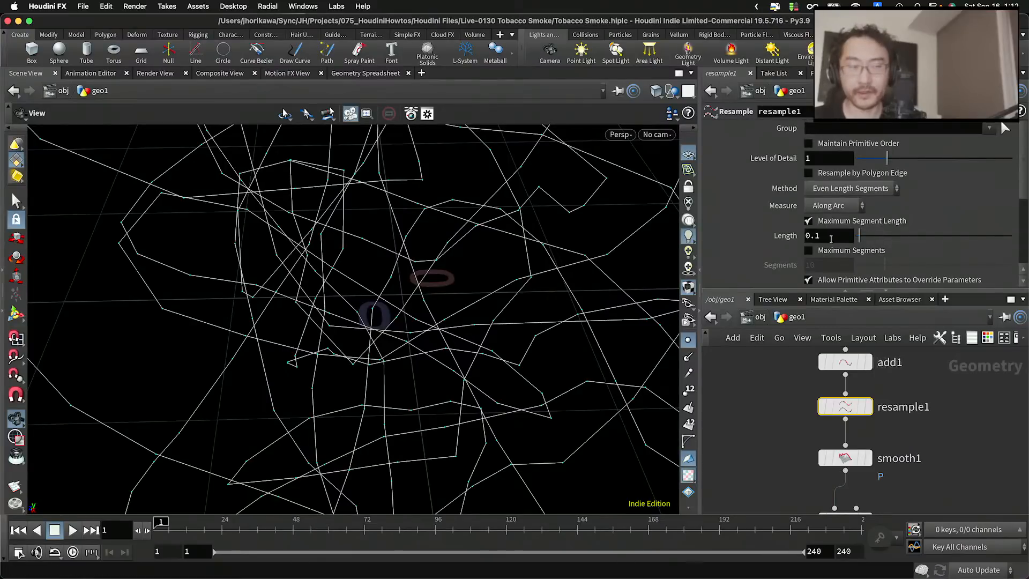
left_click_drag(831, 239, 798, 237)
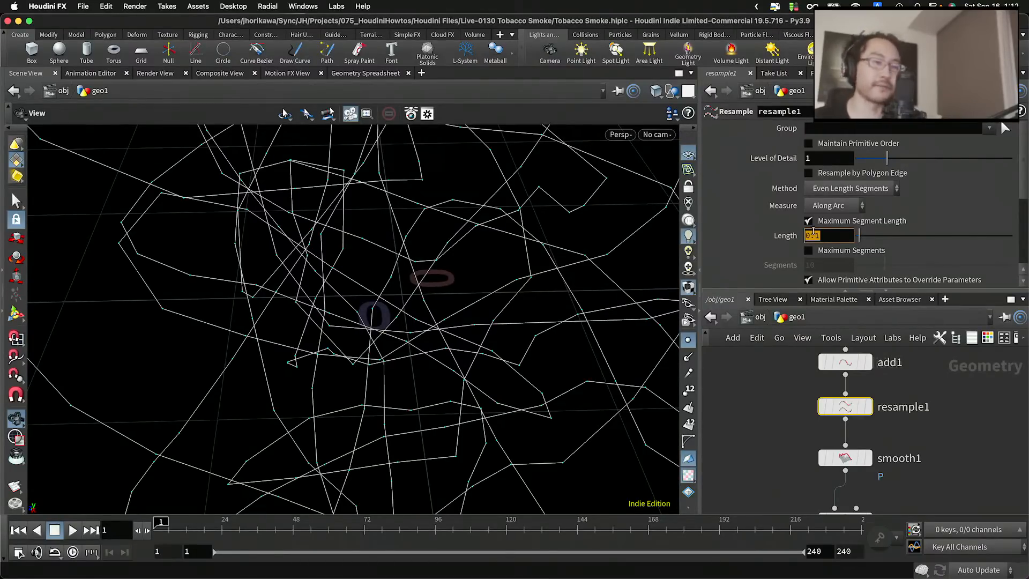
left_click(814, 235)
right_click(815, 236)
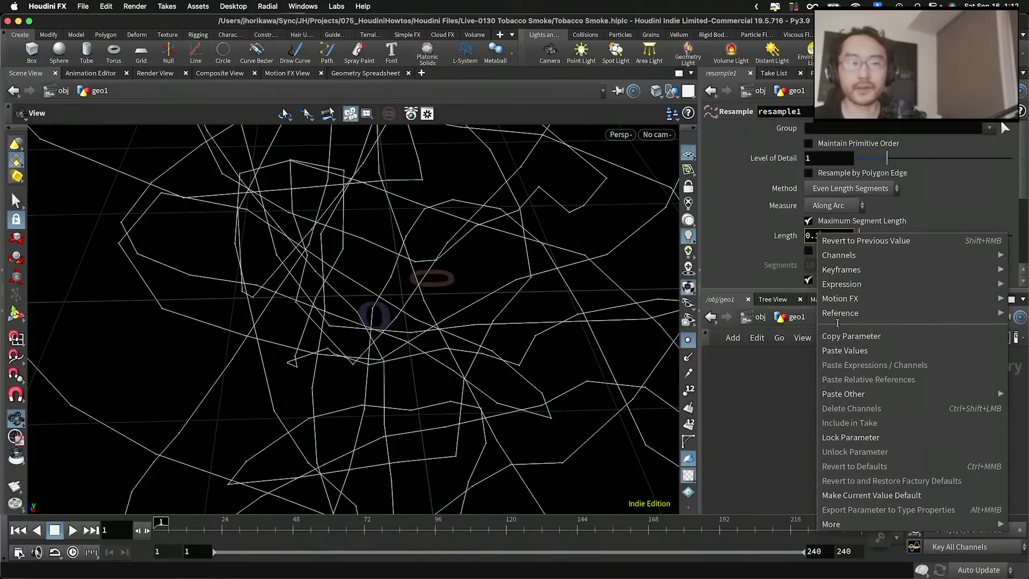
left_click(839, 336)
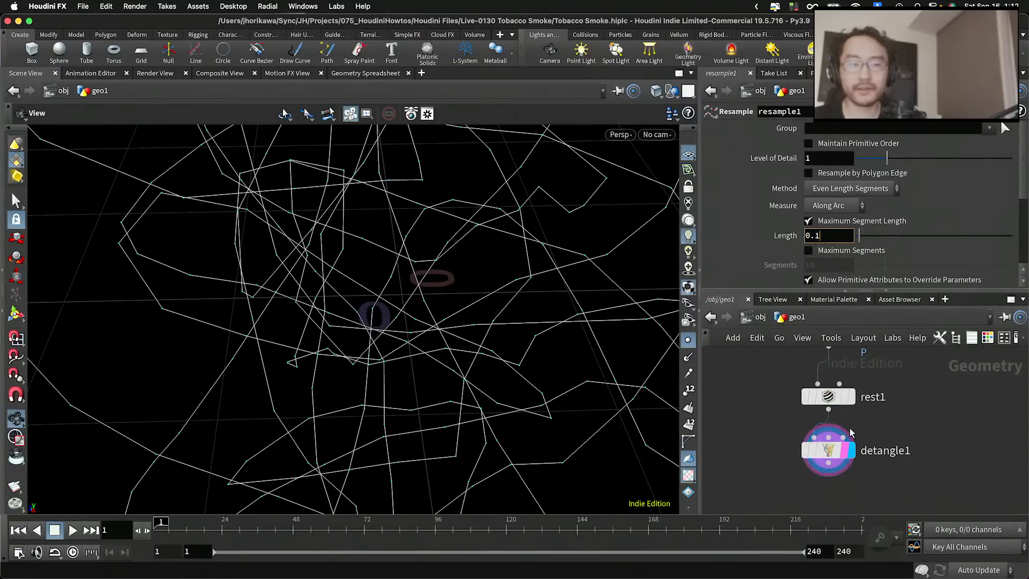
Link the Detangle node's Default Thickness to the copied length with the expression ch("../resample1/length") * 0.5
scroll(849, 397, "down", 3)
left_click(834, 433)
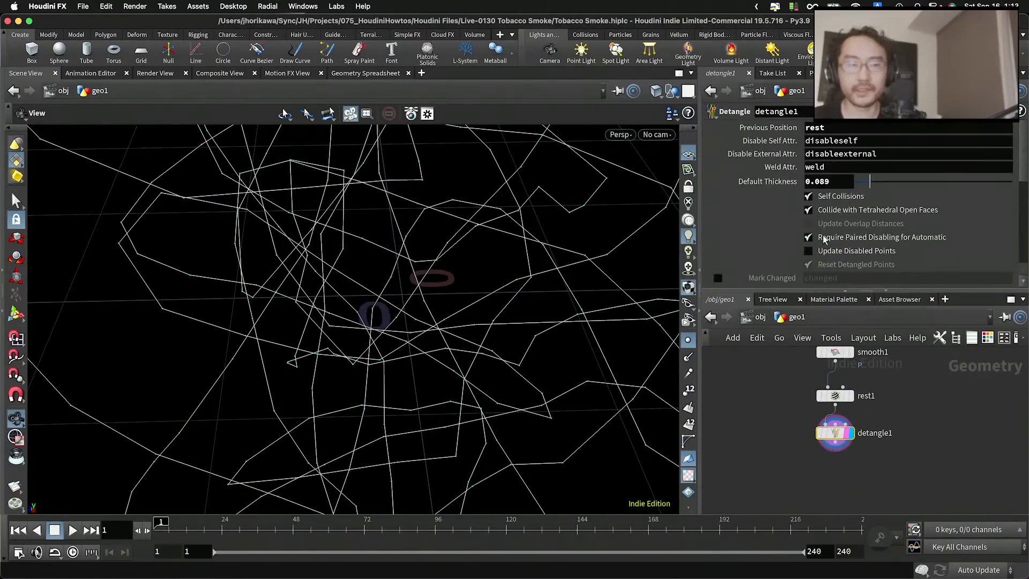
left_click(839, 182)
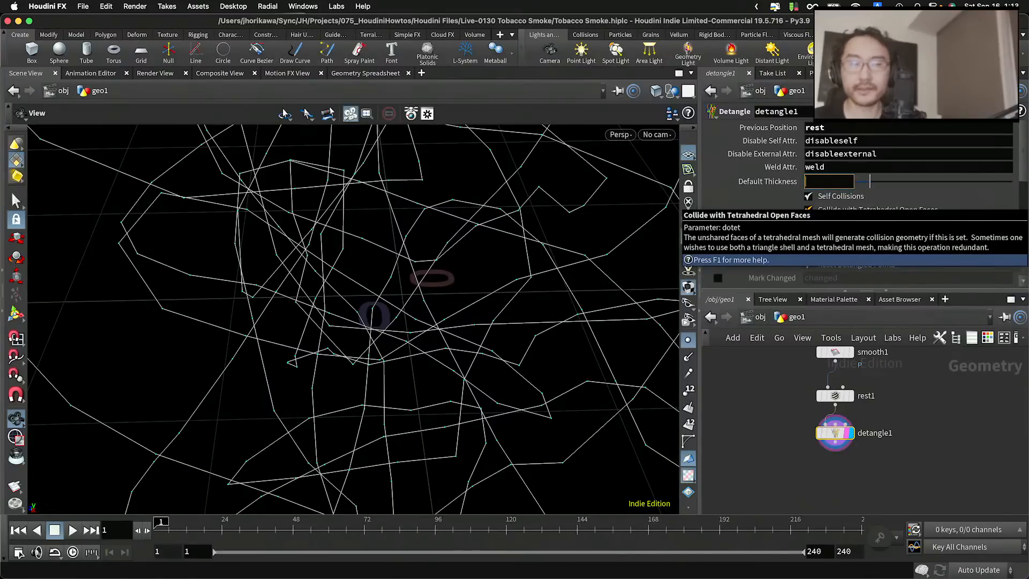
right_click(835, 181)
left_click(874, 331)
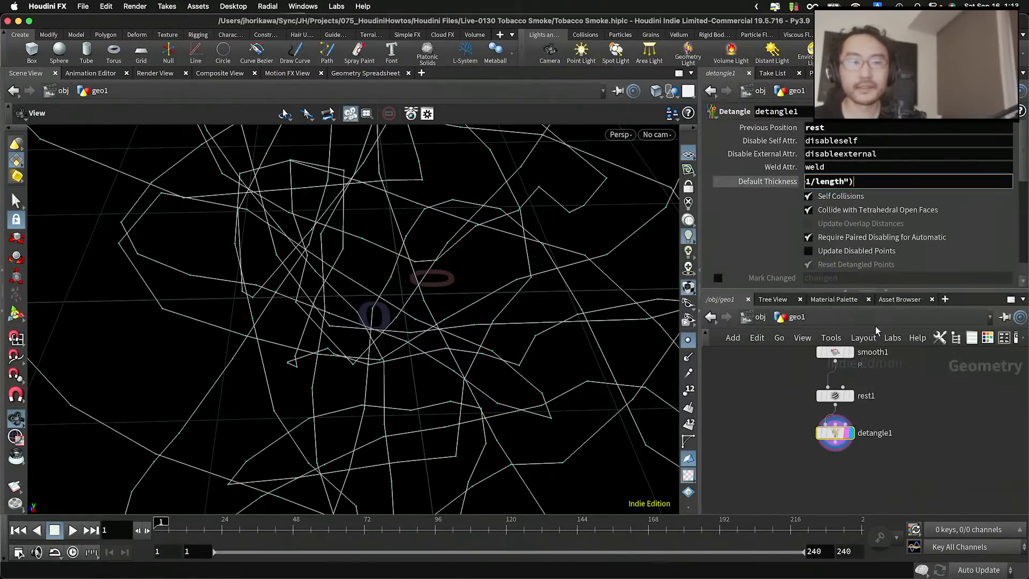
type("* ")
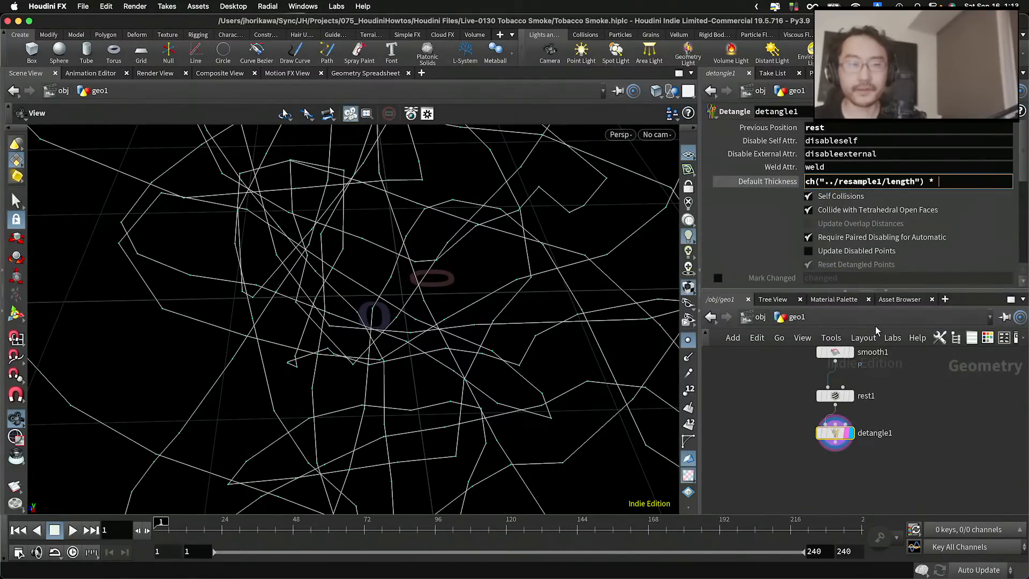
type("0.4")
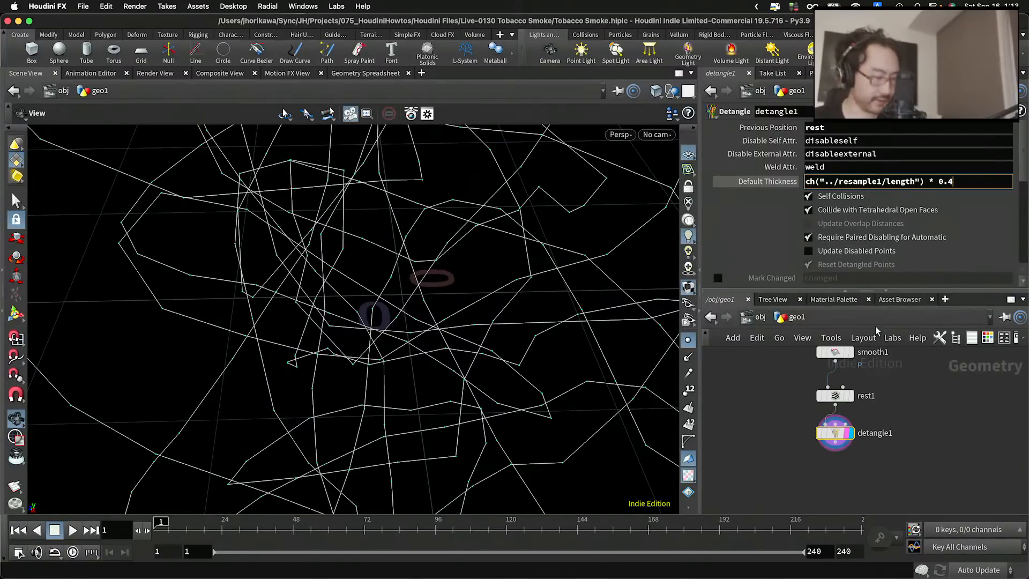
key("BackSpace")
type("5")
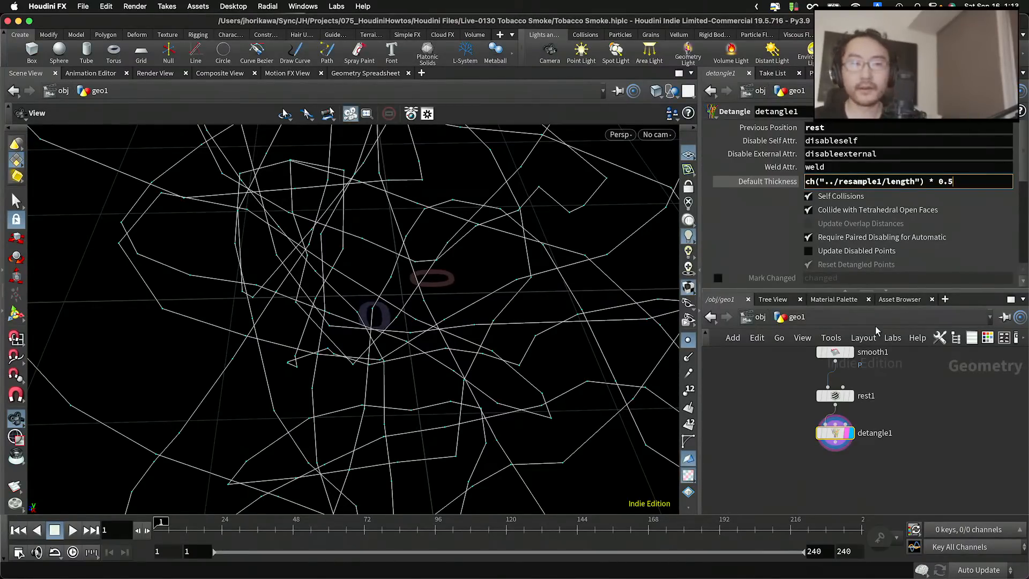
key("Return")
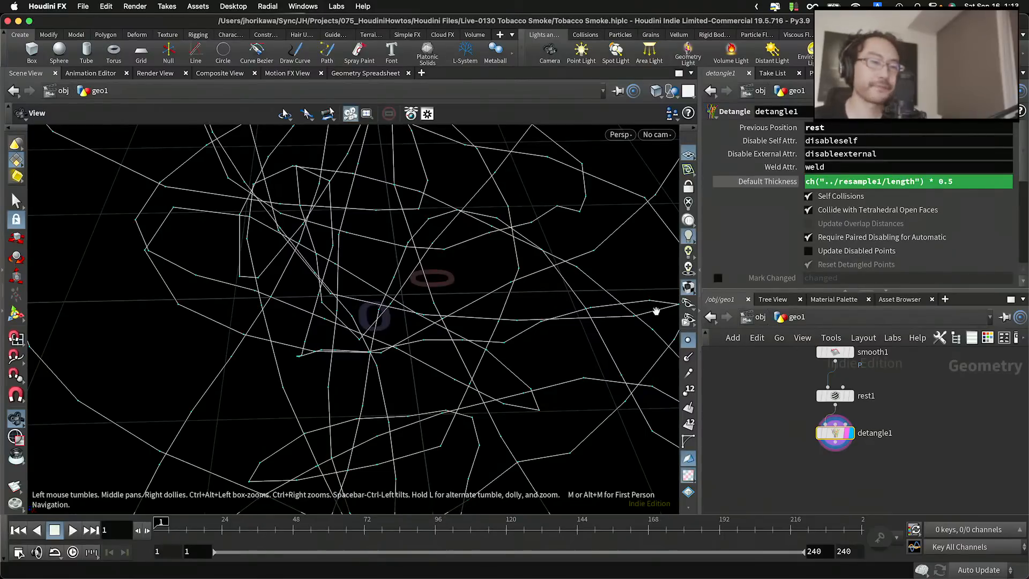
Examine the detangled curve from several angles and select the Rest Position and Detangle nodes together
left_click_drag(542, 340, 375, 247)
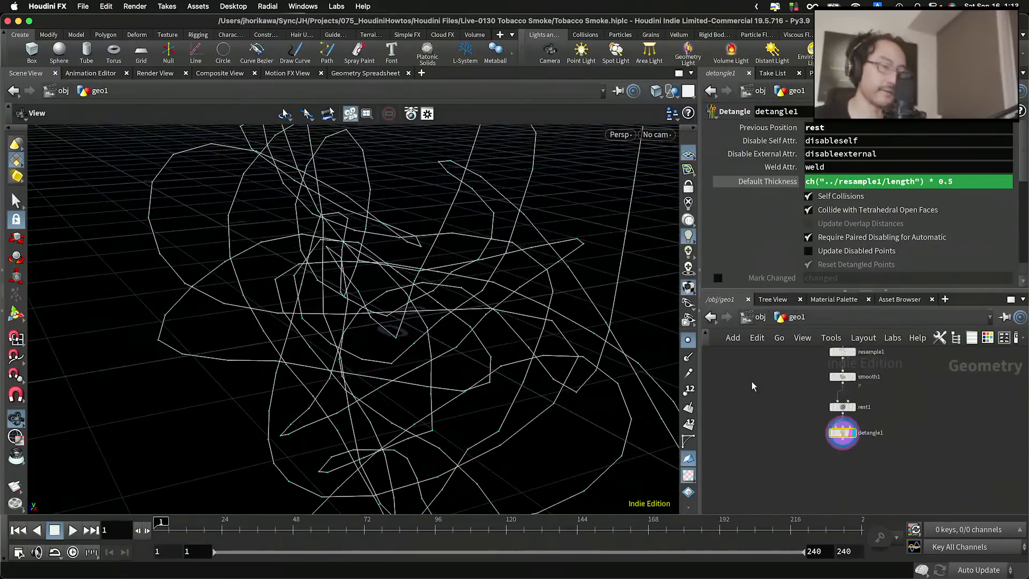
scroll(880, 468, "up", 3)
scroll(881, 467, "down", 4)
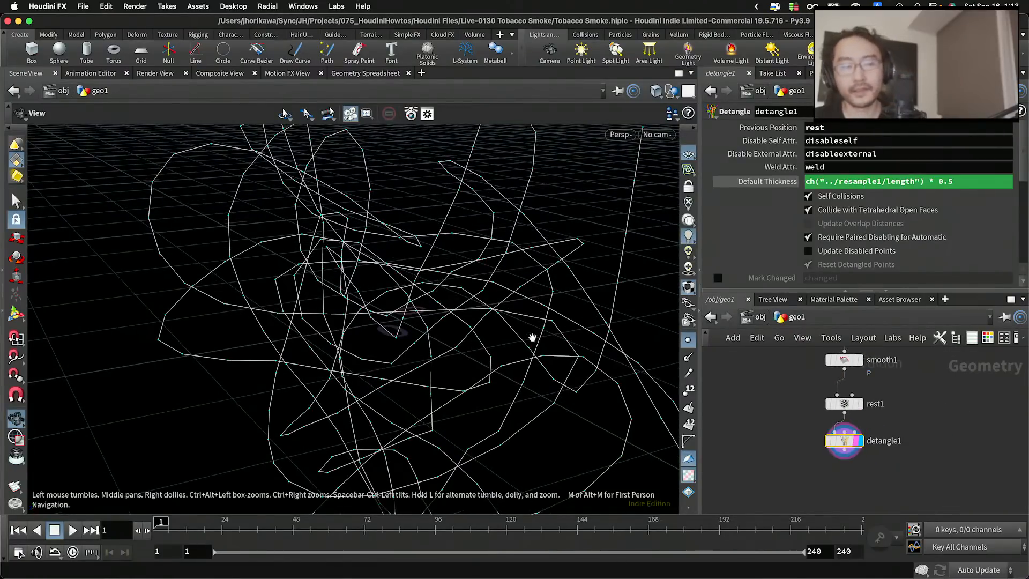
left_click_drag(533, 337, 638, 356)
scroll(792, 415, "up", 2)
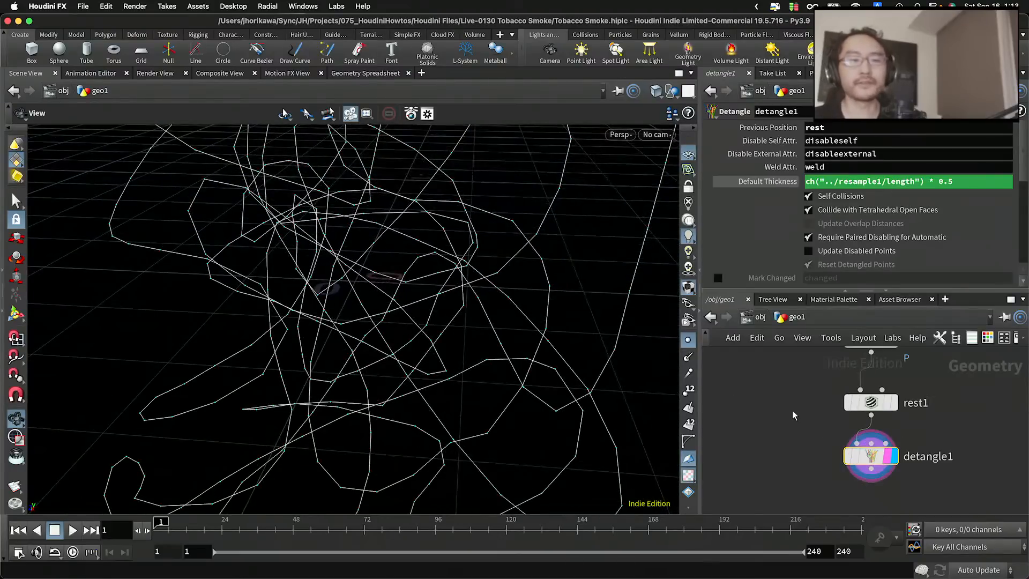
left_click_drag(934, 491, 880, 403)
mouse_move(868, 401)
left_mouse_down()
mouse_move(856, 418)
mouse_move(874, 403)
left_mouse_up()
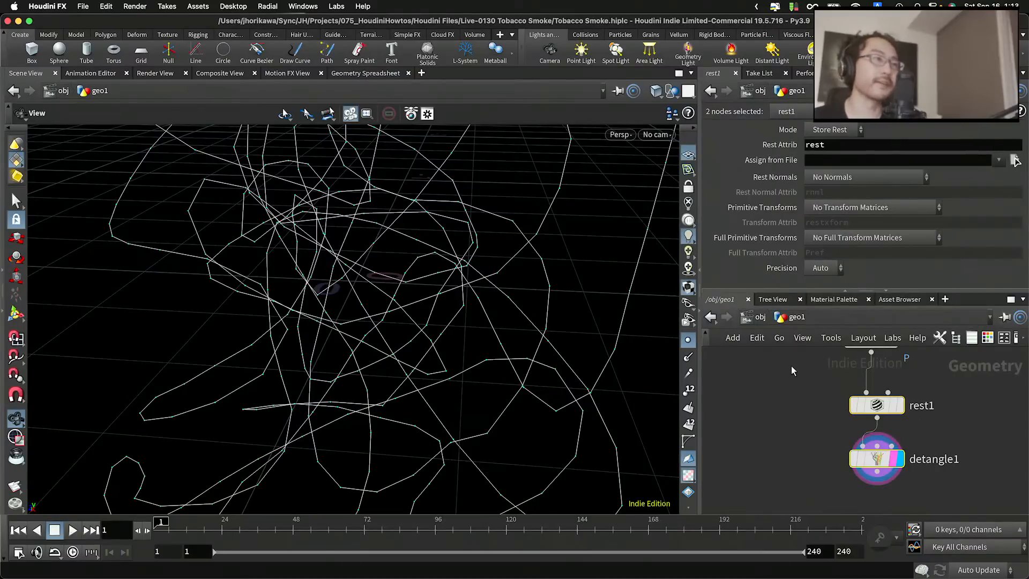
left_click_drag(400, 239, 285, 288)
scroll(880, 408, "down", 2)
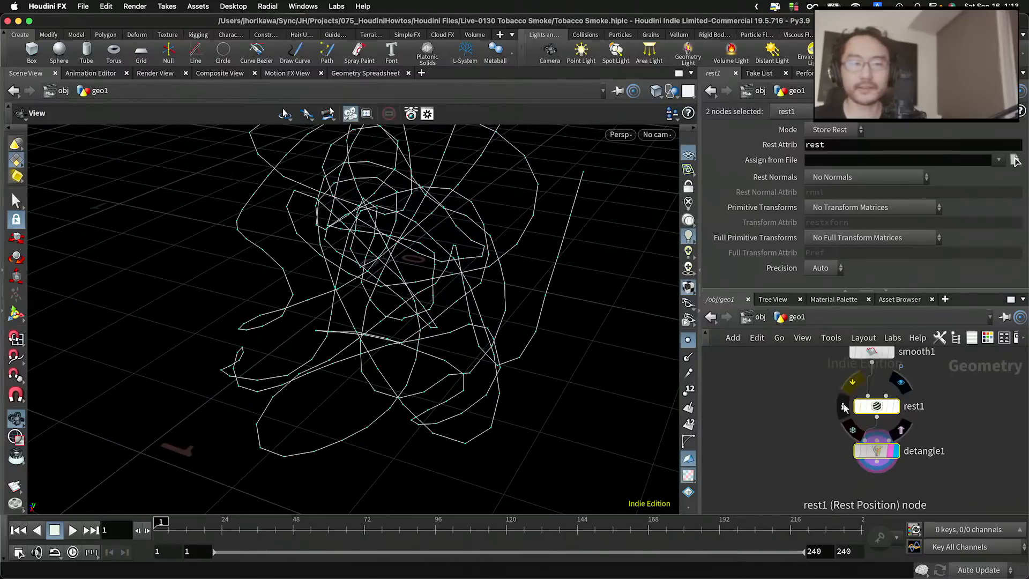
Display the Rest Position node and then the Detangle node again to compare the curve before and after detangling
scroll(886, 394, "up", 2)
middle_click_drag(886, 394, 885, 432)
left_click(899, 446)
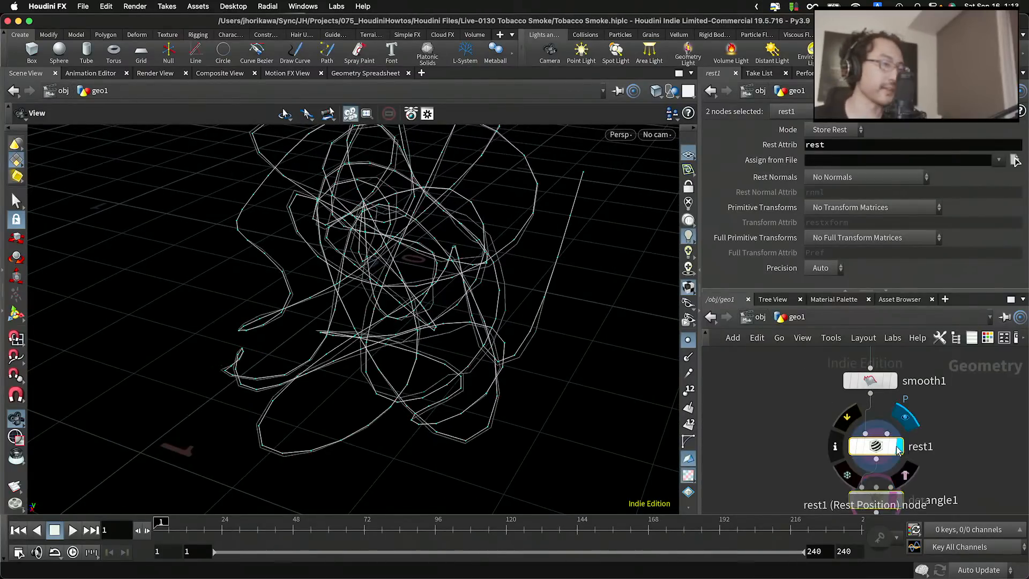
middle_click_drag(932, 470, 920, 416)
left_click(876, 403)
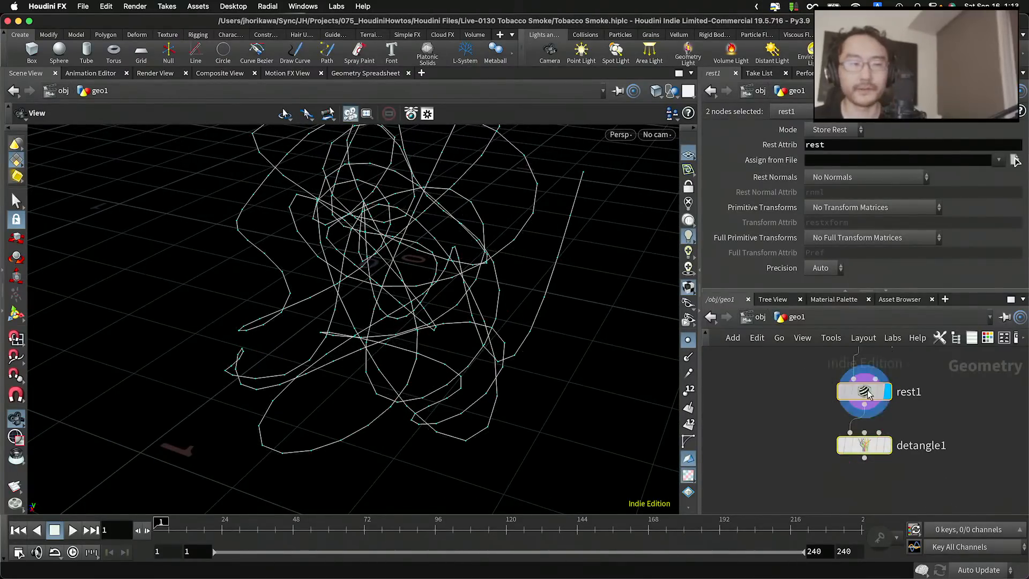
left_click(882, 446)
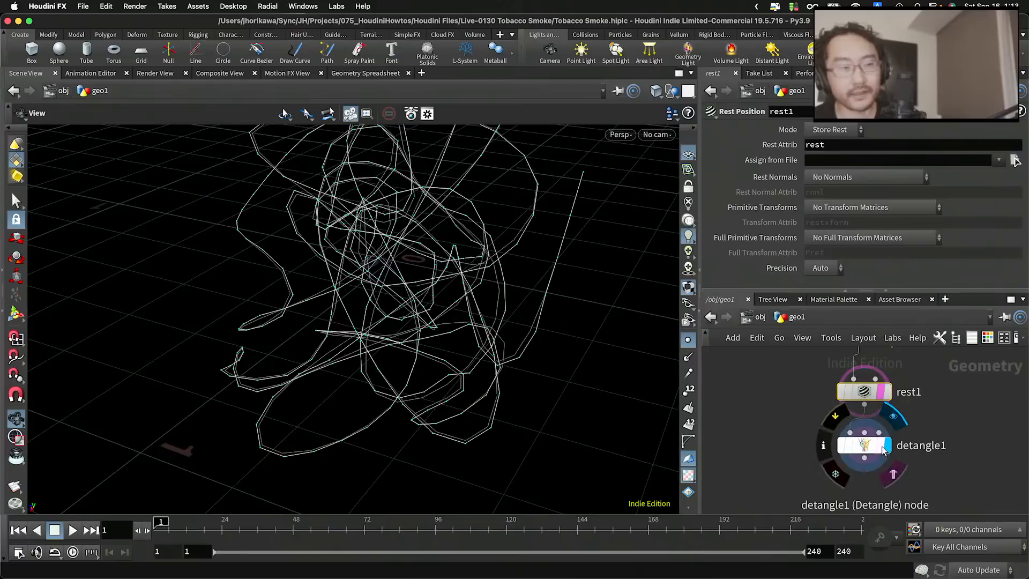
left_click(875, 449)
left_click_drag(514, 355, 578, 321)
scroll(777, 395, "down", 3)
Reduce the Scatter node's Force Total Count to 25 and view the simplified curve from another angle
scroll(792, 426, "up", 2)
middle_click_drag(786, 407, 787, 455)
scroll(792, 424, "down", 5)
scroll(817, 397, "up", 5)
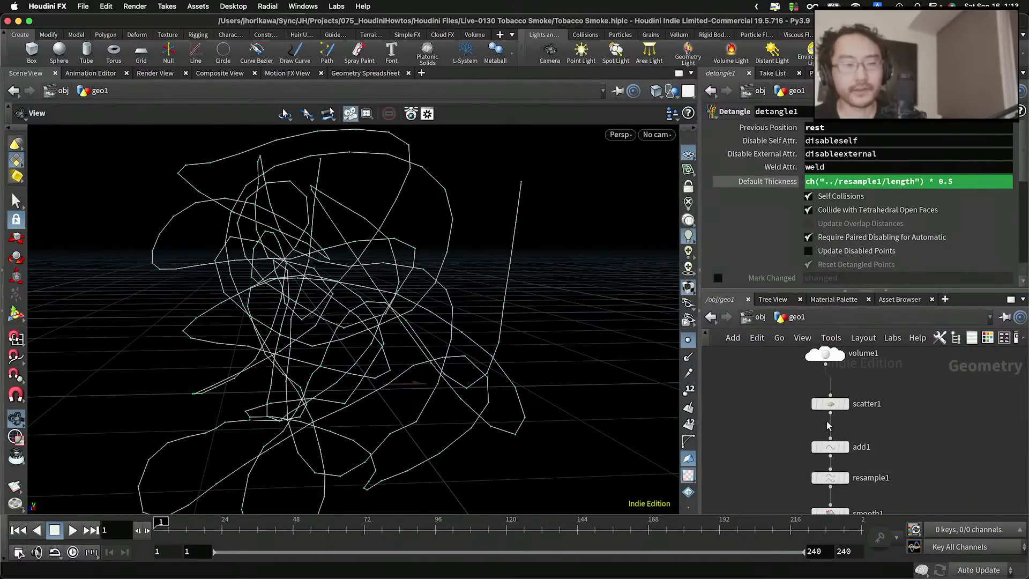
left_click_drag(883, 432, 809, 390)
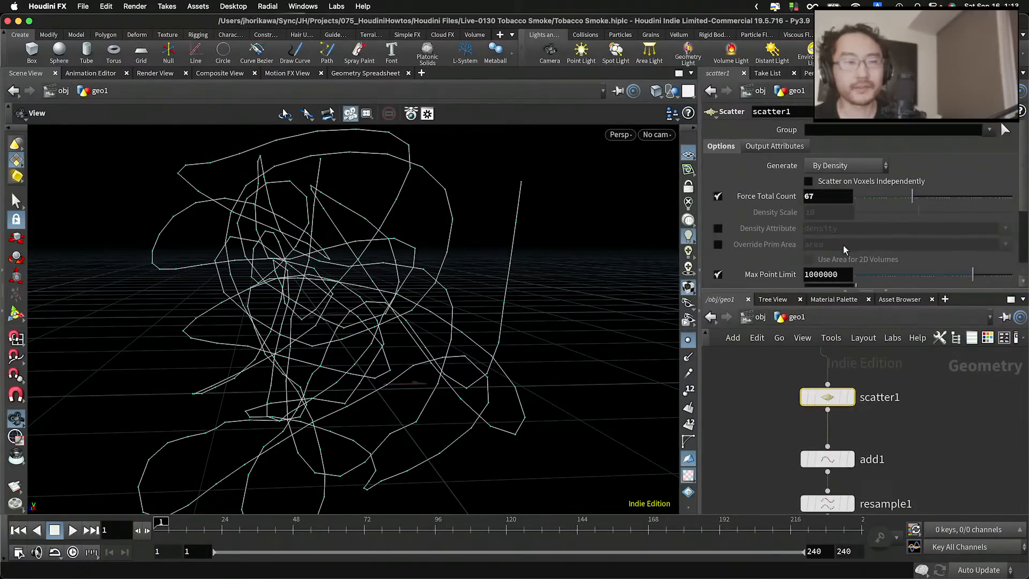
left_click(884, 196)
left_click_drag(884, 196, 898, 197)
left_click_drag(300, 297, 515, 384)
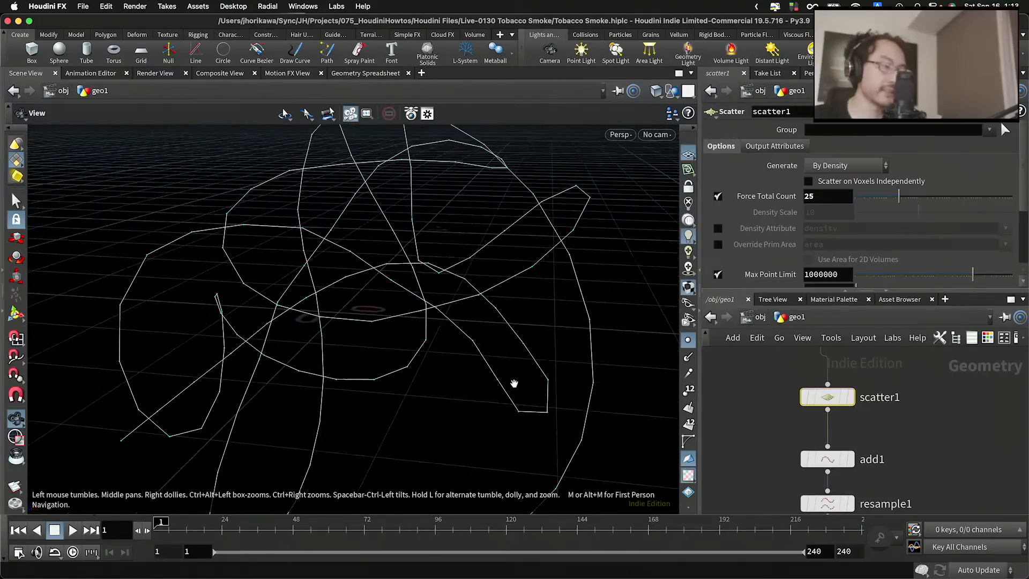
Compare the simplified curve at the Rest Position and Detangle nodes, leaving the Detangle node displayed
scroll(779, 454, "down", 2)
scroll(779, 454, "down", 2)
scroll(794, 449, "up", 5)
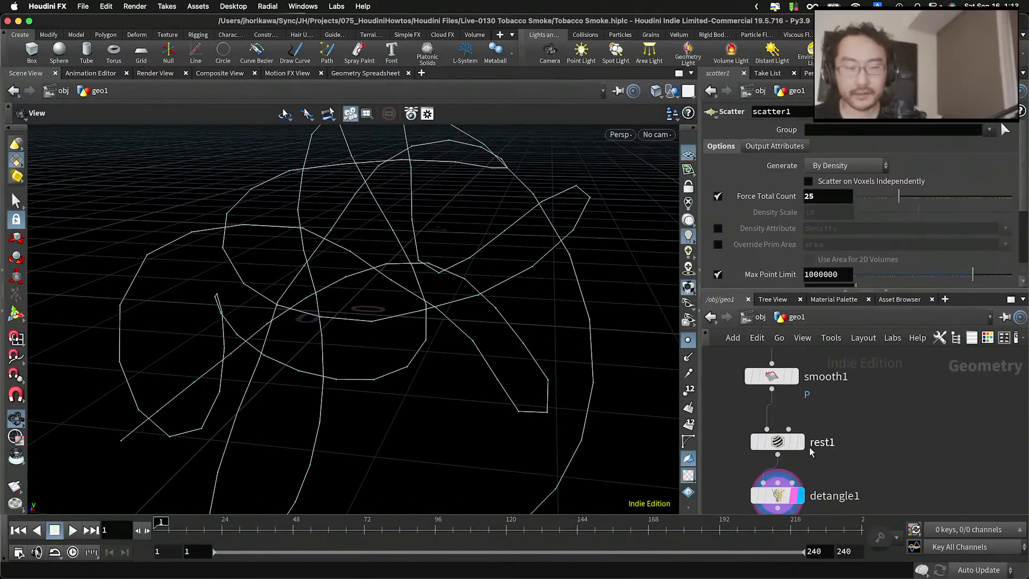
left_click(800, 446)
scroll(801, 449, "down", 2)
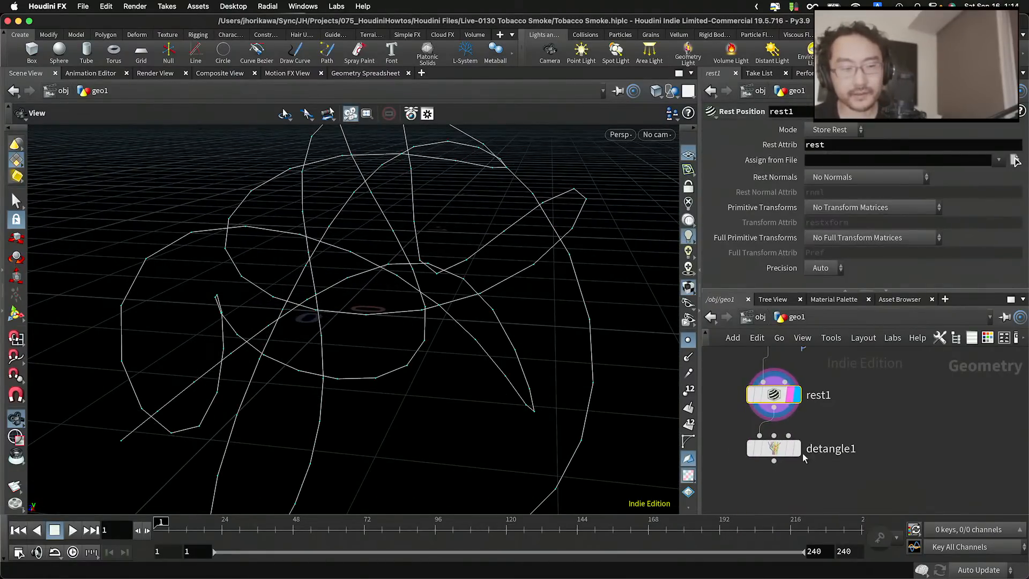
left_click(798, 453)
scroll(797, 451, "down", 2)
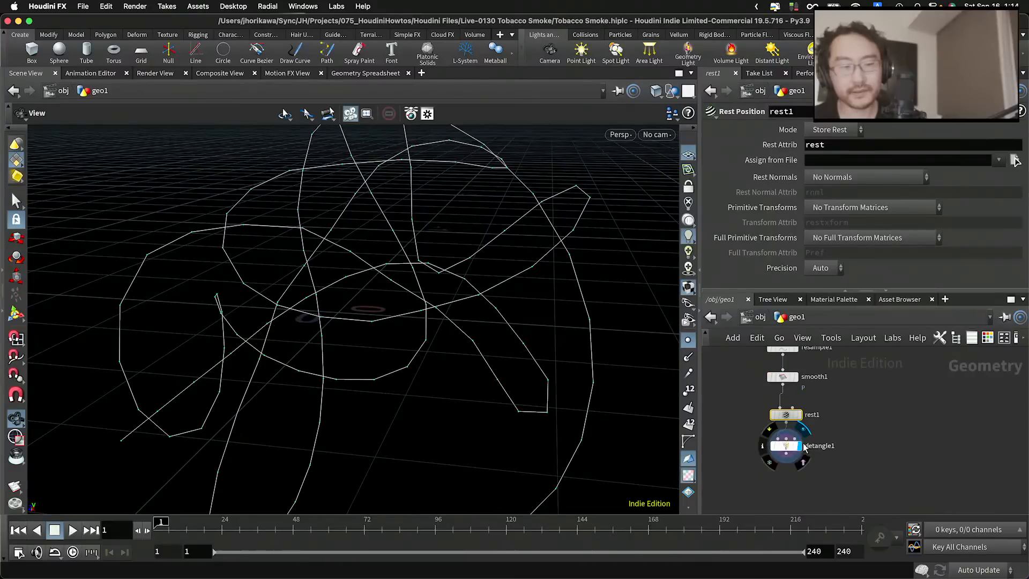
left_click_drag(783, 426, 778, 423)
Add a For-Each Number block beside the Rest Position and Detangle nodes
scroll(831, 440, "up", 2)
right_click(832, 441)
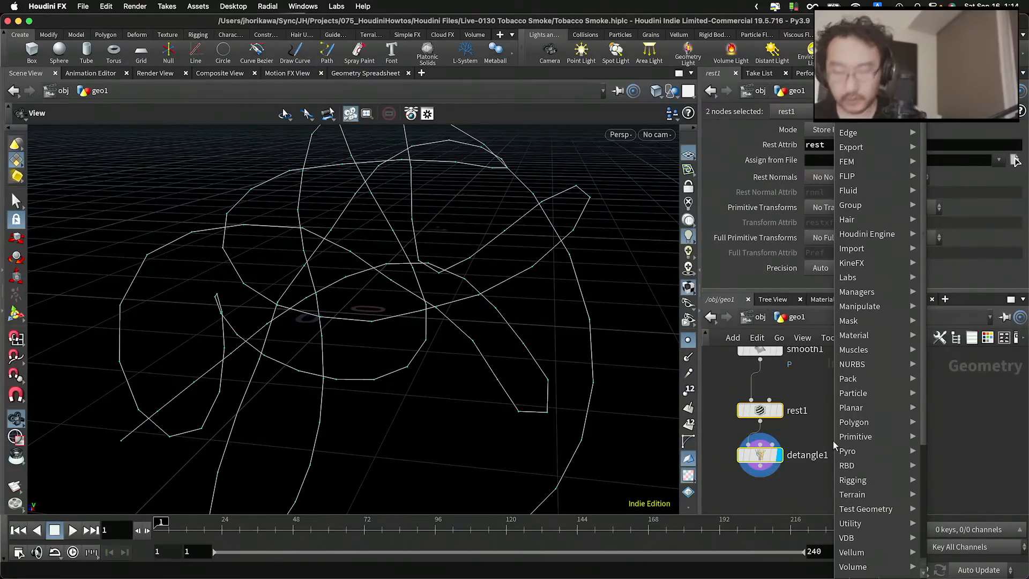
type("fore")
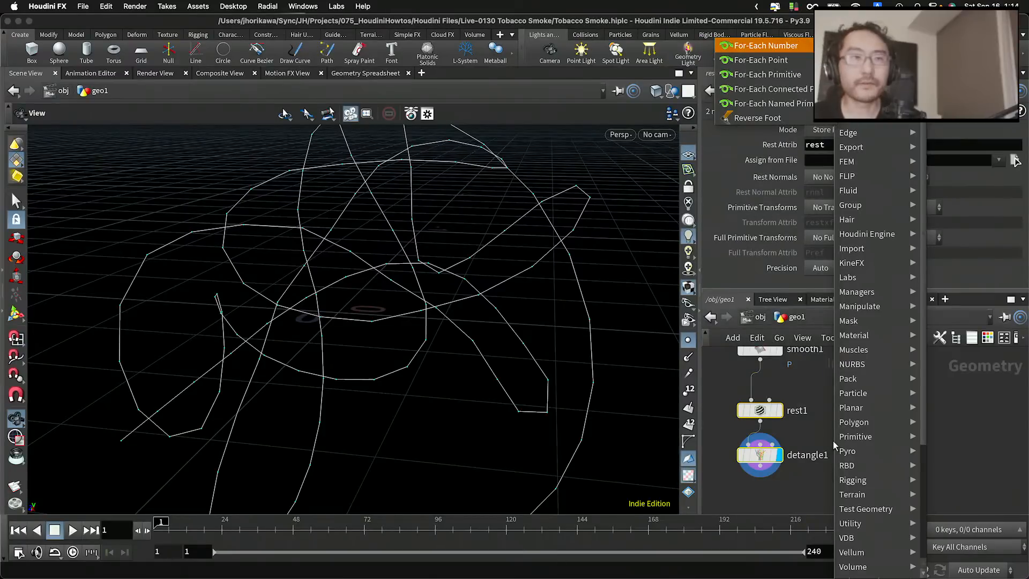
key("Return")
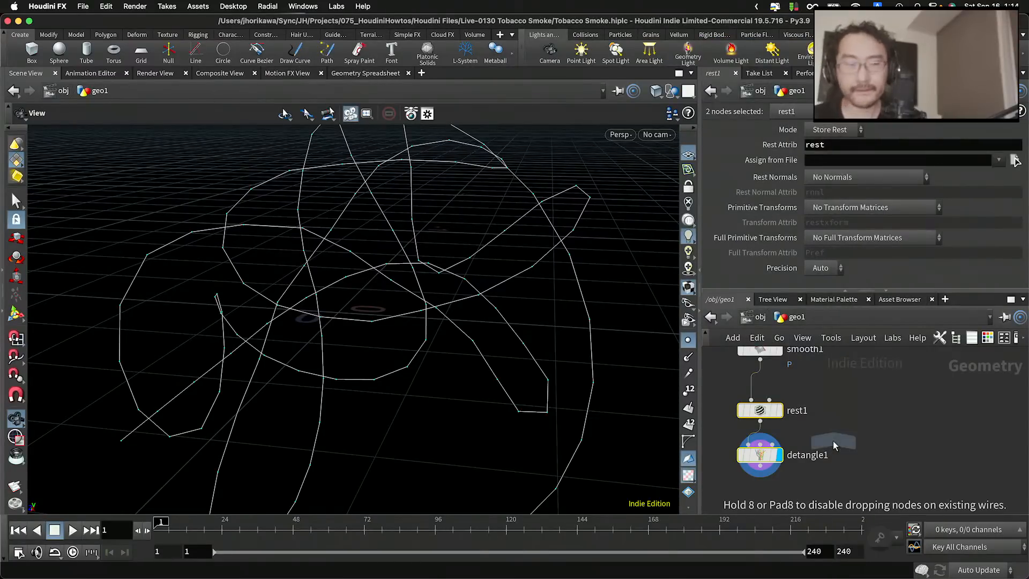
left_click(834, 436)
scroll(833, 453, "down", 3)
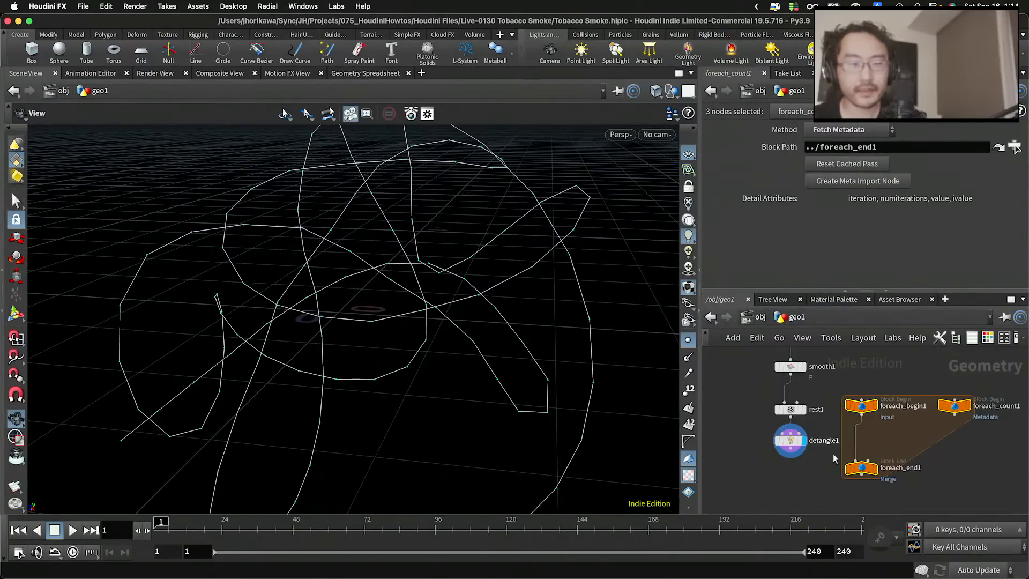
Set the Method of the For-Each block's input begin node to Fetch Feedback
scroll(792, 385, "up", 3)
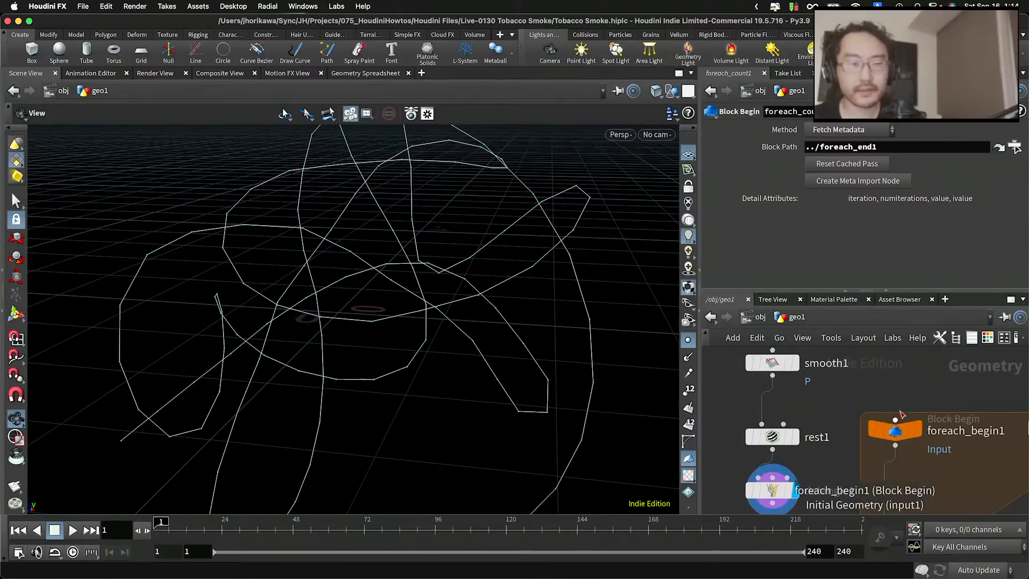
left_click(894, 428)
left_click(835, 131)
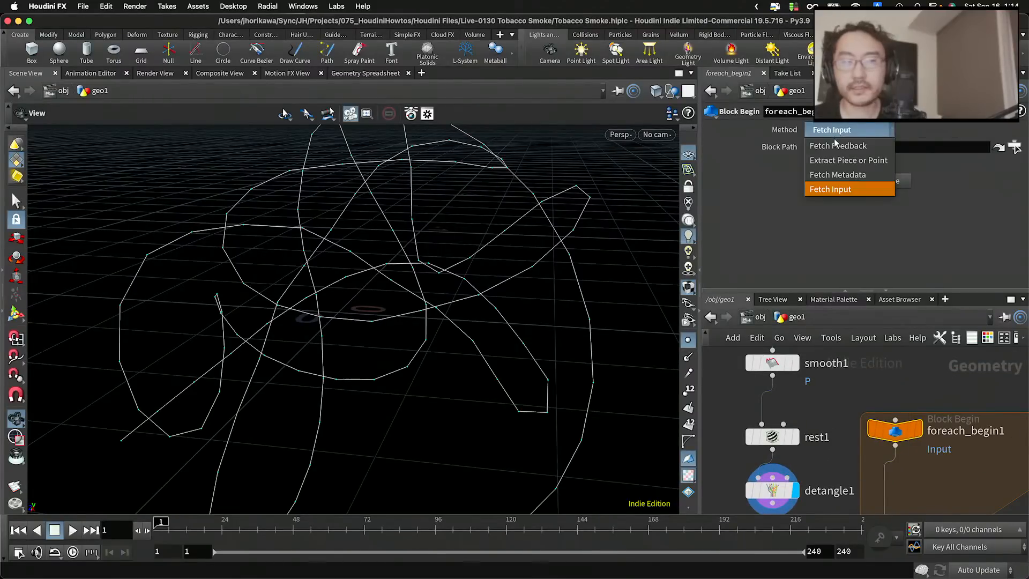
left_click(836, 145)
scroll(841, 384, "down", 3)
Set the Gather Method of the For-Each end node to Feedback Each Iteration
left_click(867, 457)
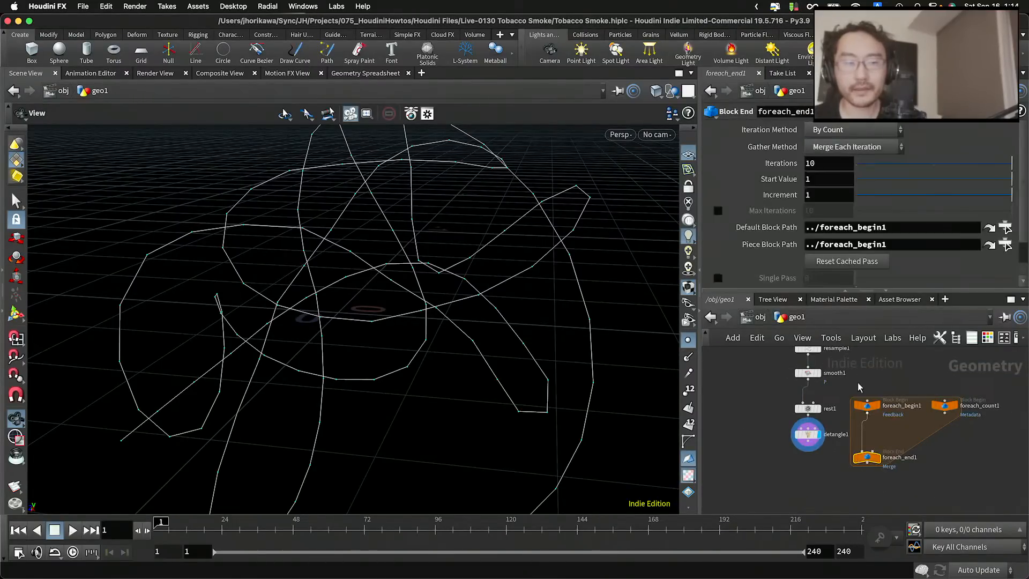
left_click(845, 148)
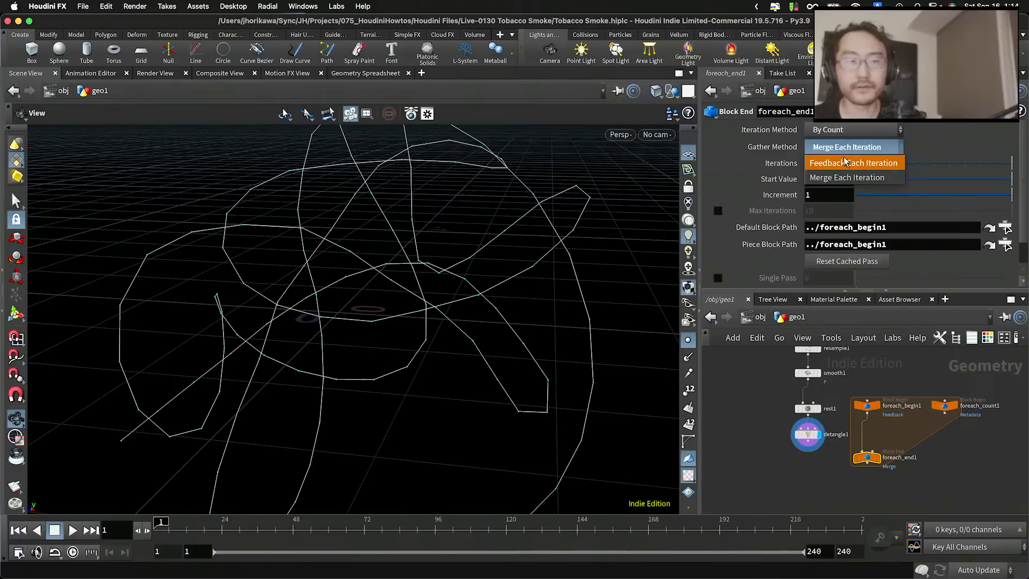
left_click(844, 162)
scroll(884, 436, "up", 3)
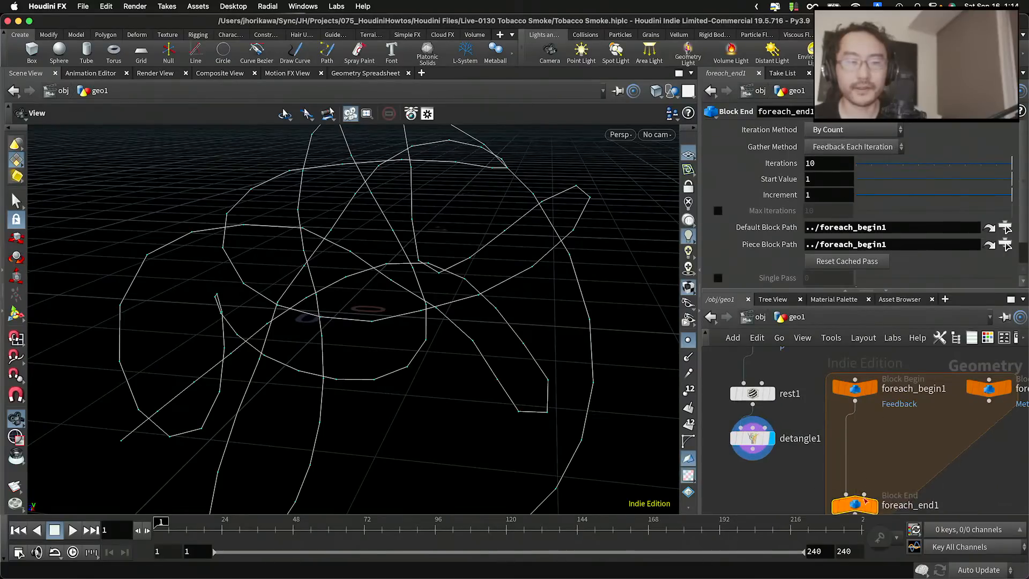
scroll(865, 500, "down", 3)
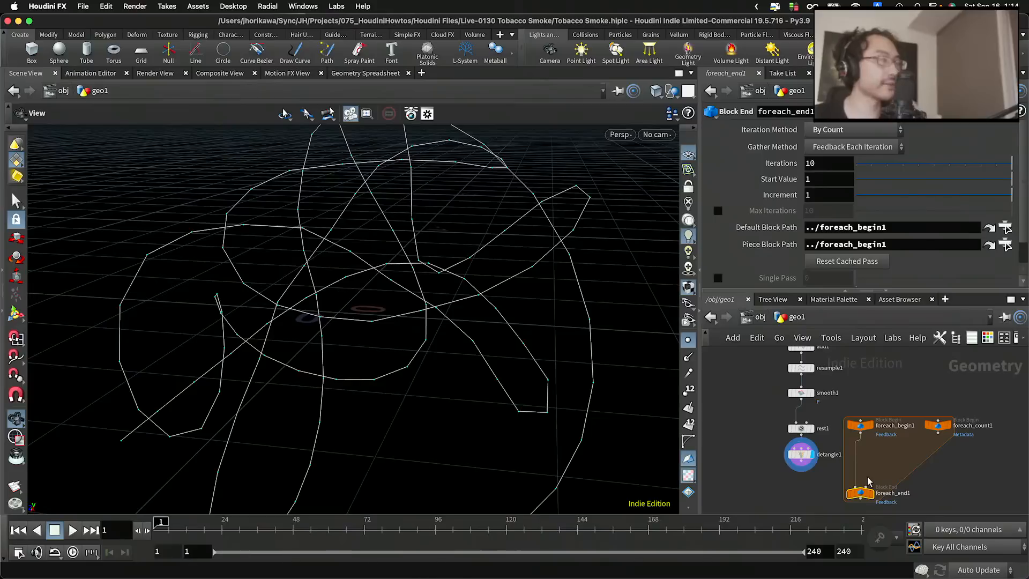
Wire smooth1 into the For-Each begin node, insert the Rest Position and Detangle nodes inside the loop, and align the block under the chain
scroll(876, 461, "up", 2)
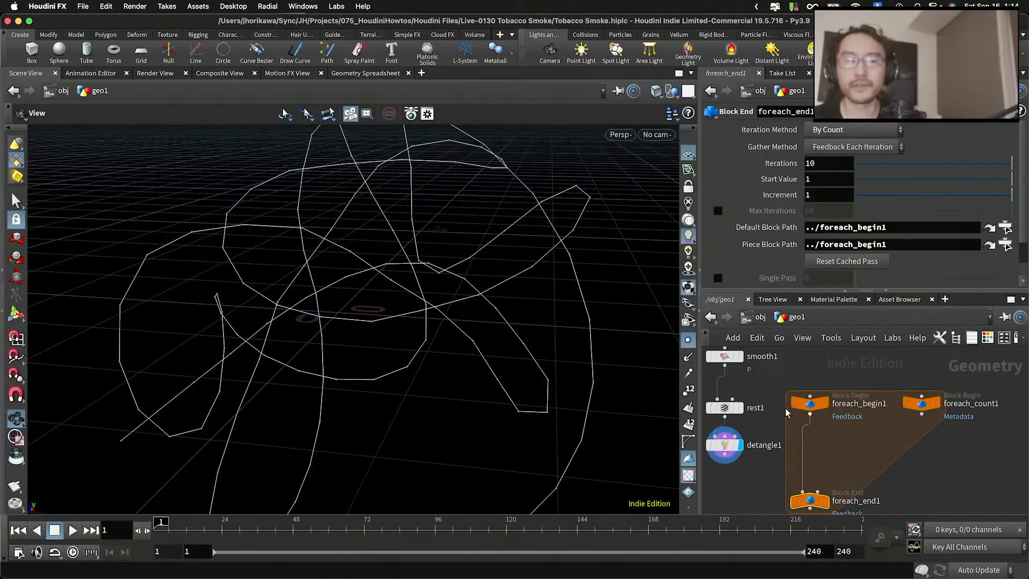
left_click(725, 366)
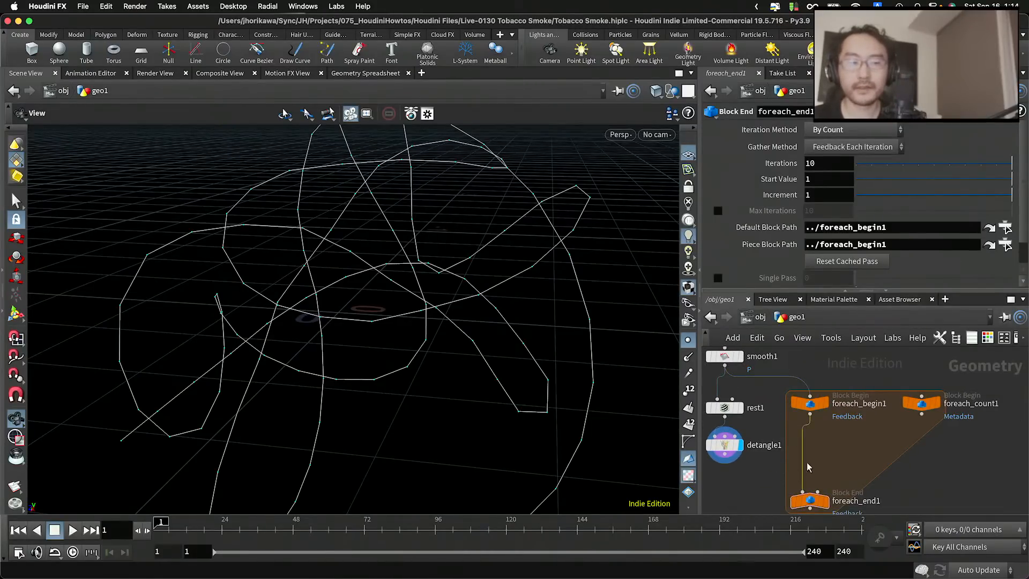
middle_click_drag(807, 463, 862, 455)
left_click_drag(817, 472, 763, 391)
left_click_drag(767, 405, 852, 428)
scroll(934, 418, "down", 3)
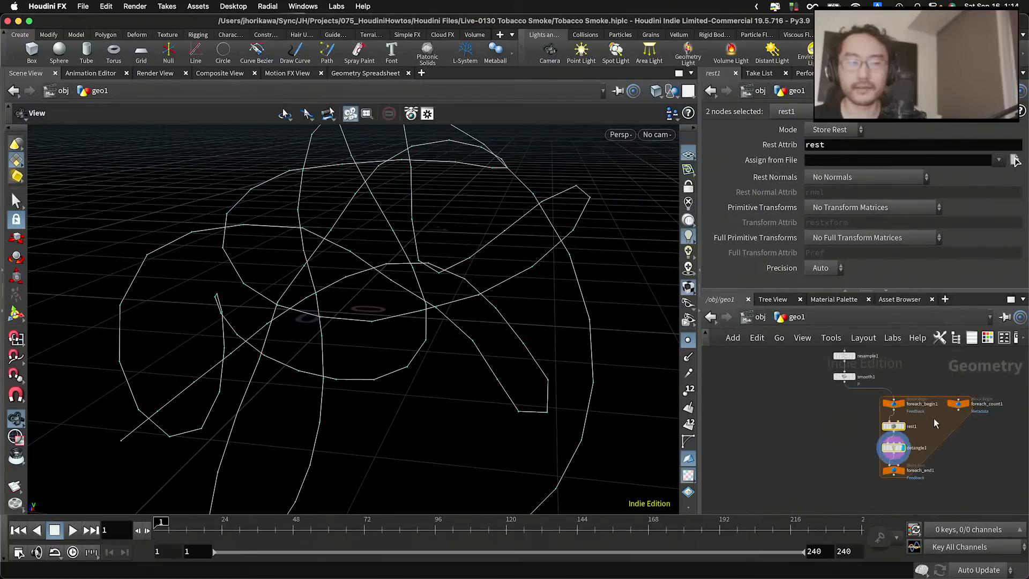
left_click_drag(975, 482, 836, 410)
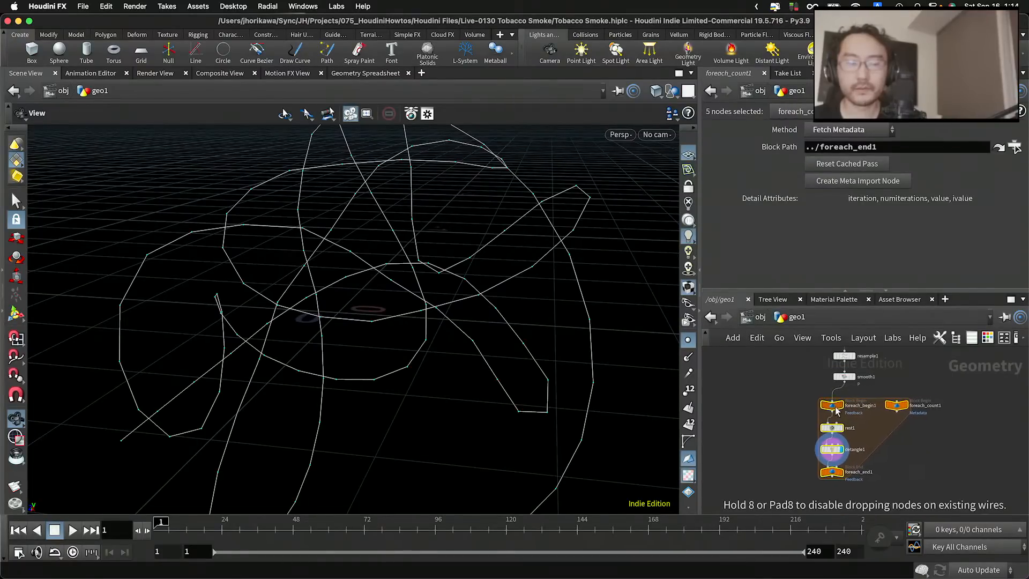
left_click(877, 439)
Display the For-Each end node's result and show its loop parameters
scroll(842, 474, "up", 4)
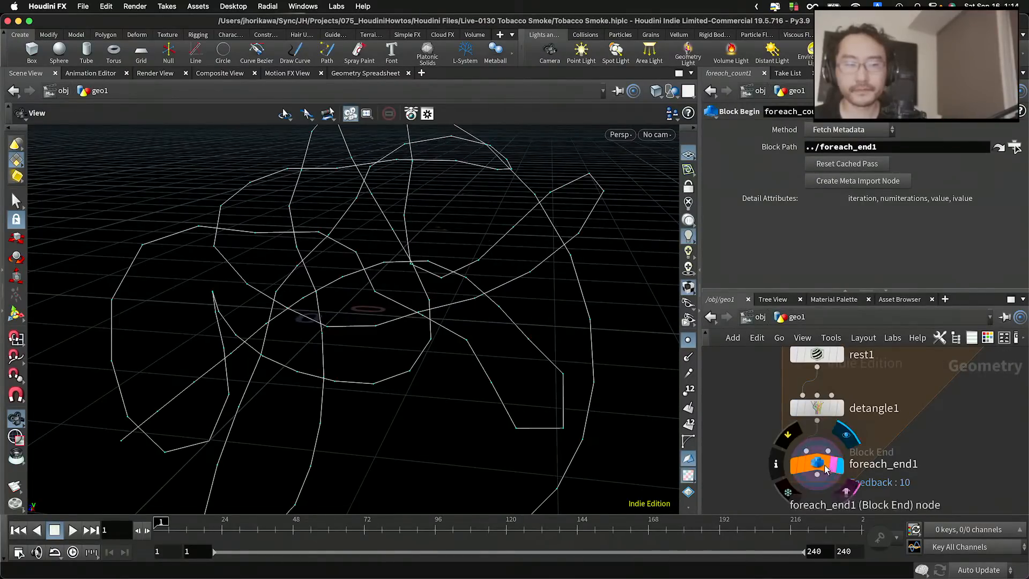
left_click(825, 469)
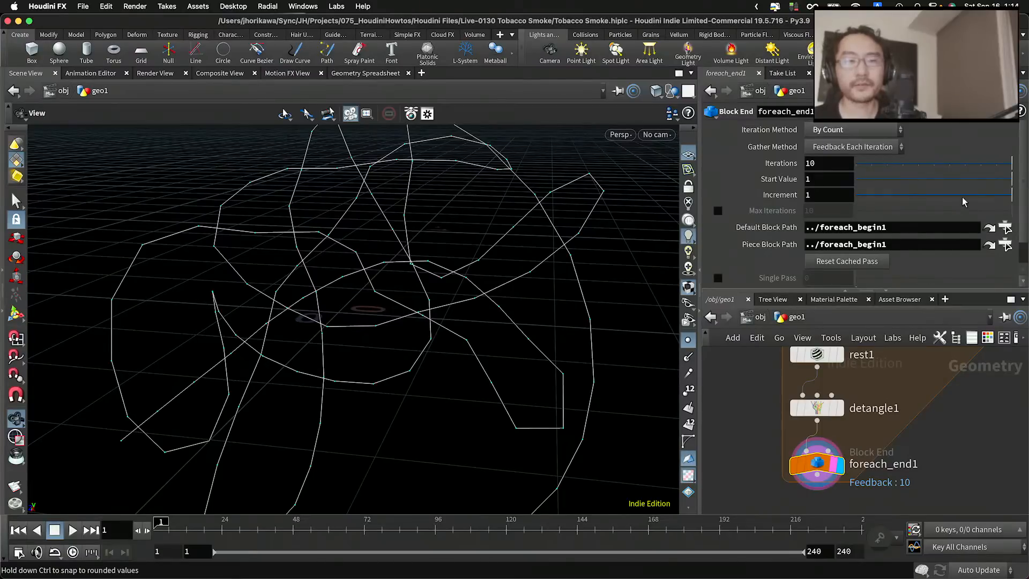
scroll(891, 418, "down", 4)
middle_click_drag(873, 411, 836, 472)
scroll(845, 476, "up", 4)
scroll(839, 476, "down", 3)
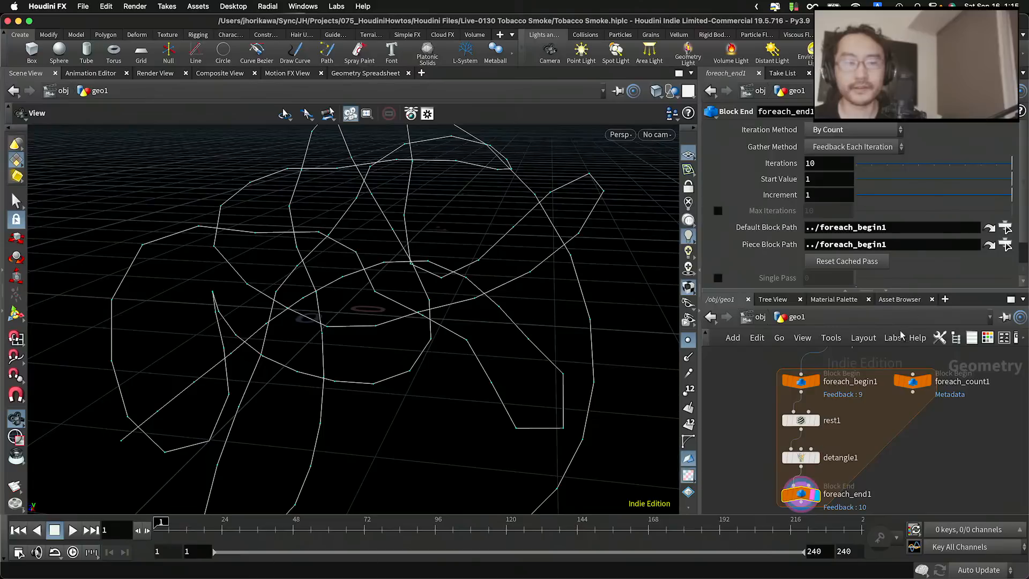
Raise the For-Each end node's Iterations to 39 and inspect the looped curve from several angles
left_click_drag(954, 169, 893, 174)
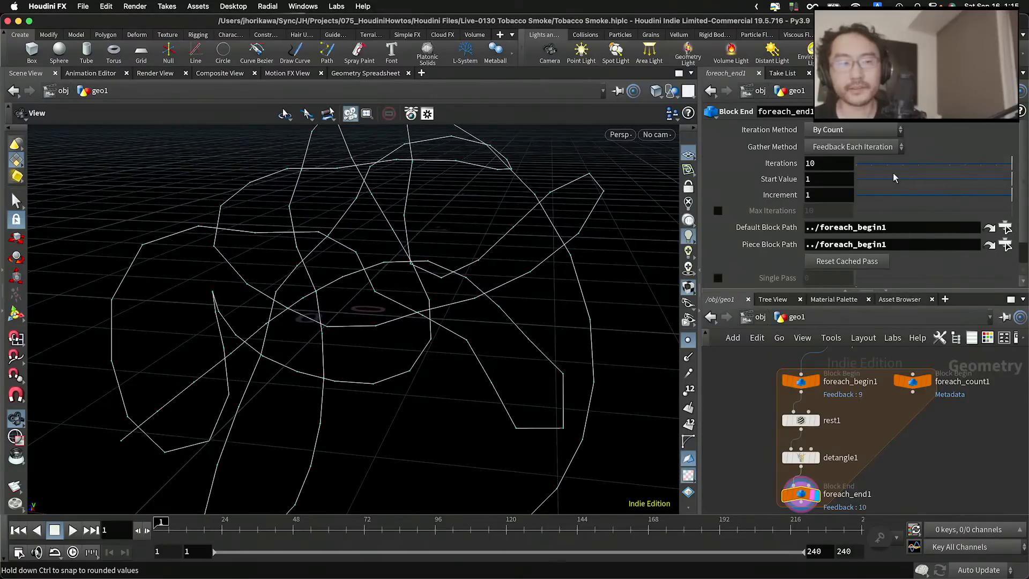
middle_click_drag(850, 166, 1016, 164)
left_click_drag(470, 229, 277, 275)
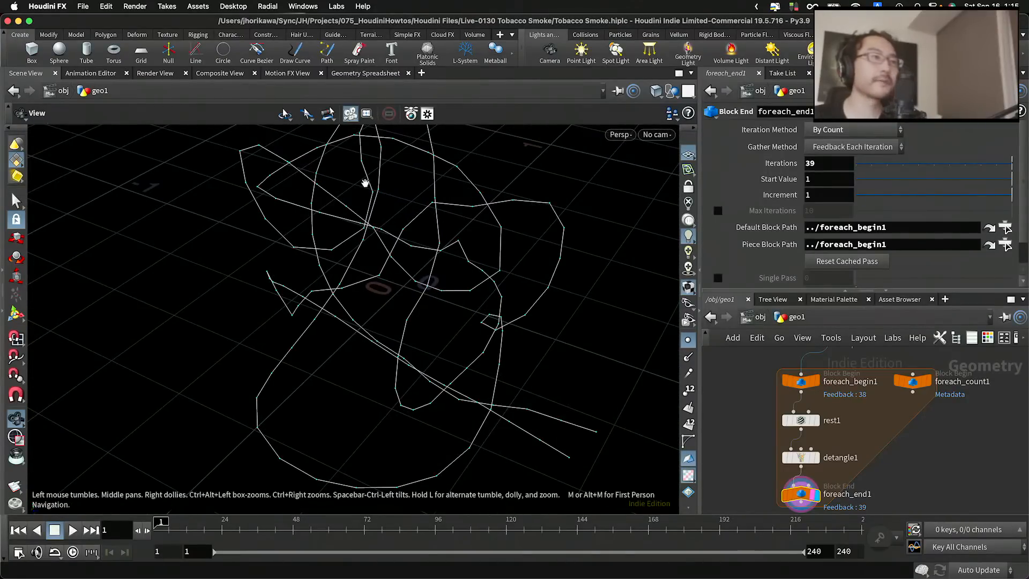
left_click_drag(363, 179, 294, 209)
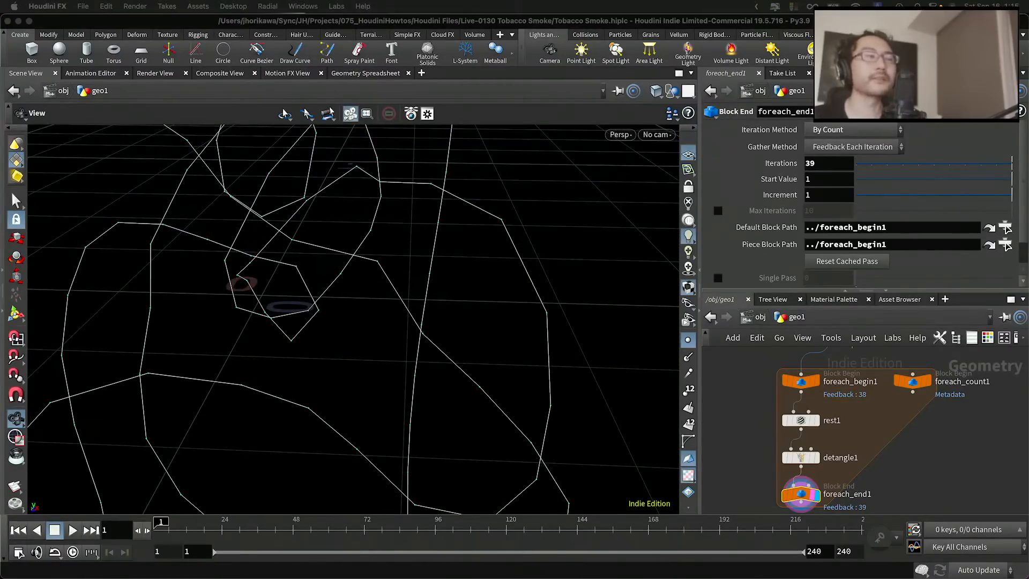
Add a Smooth node inside the loop between the Detangle node and the For-Each end node, then view the smoothed curve
left_click(921, 421)
scroll(911, 422, "down", 2)
middle_click_drag(911, 423, 901, 367)
scroll(857, 423, "up", 3)
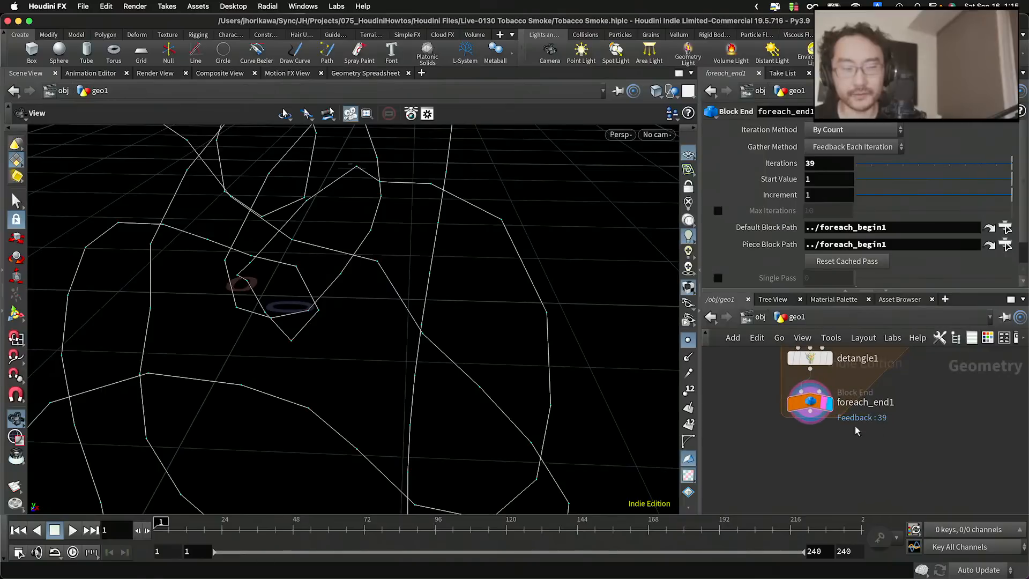
left_click_drag(808, 405, 808, 448)
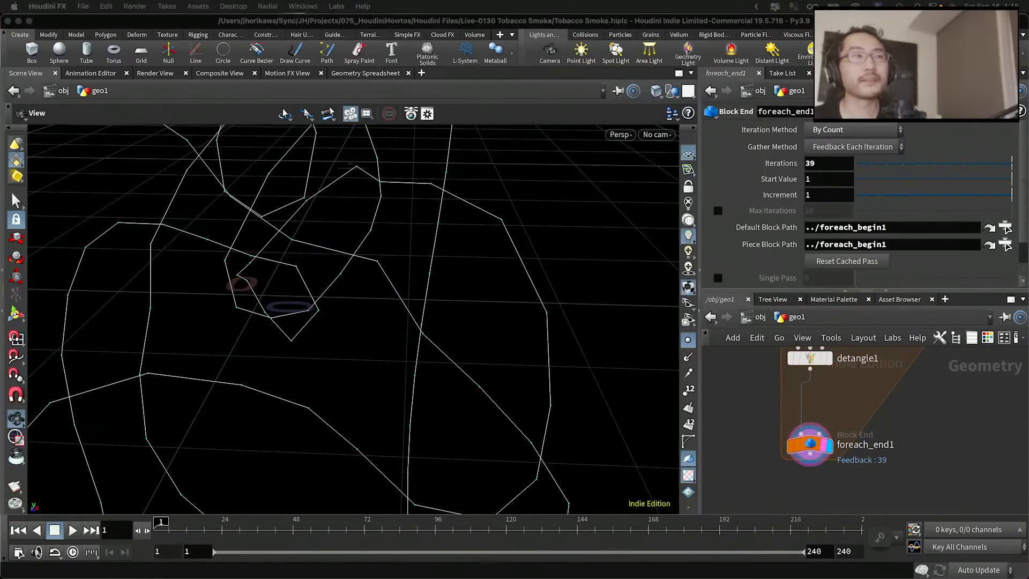
left_click(918, 403)
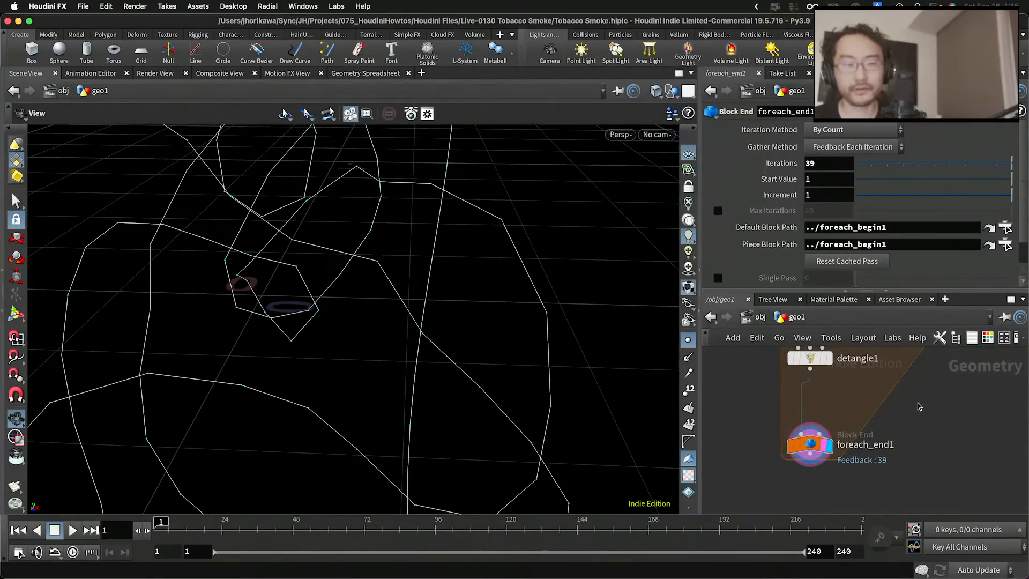
key("Tab")
type("smo")
key("Return")
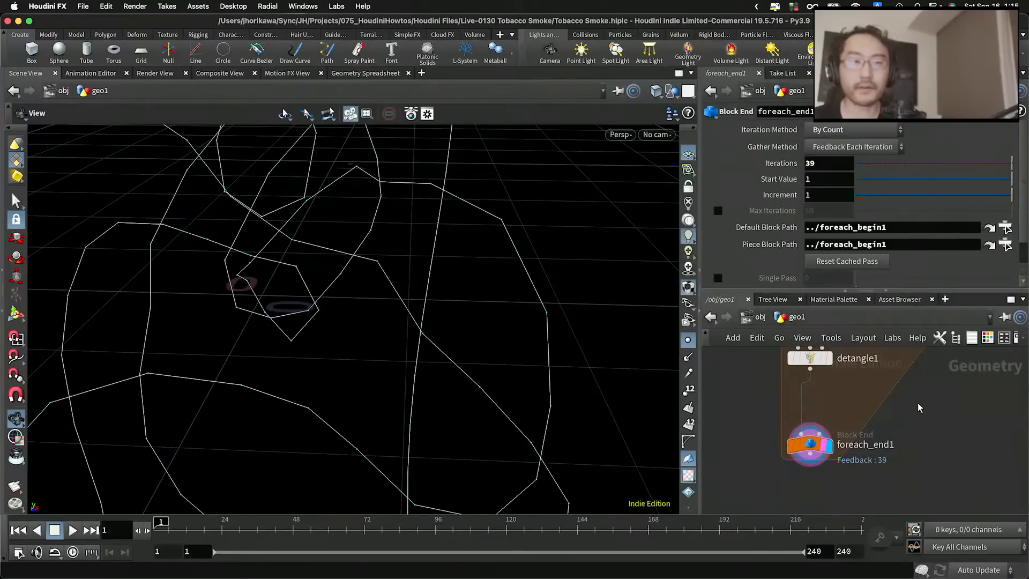
left_click(917, 405)
left_click_drag(917, 403, 809, 403)
left_click_drag(386, 280, 332, 328)
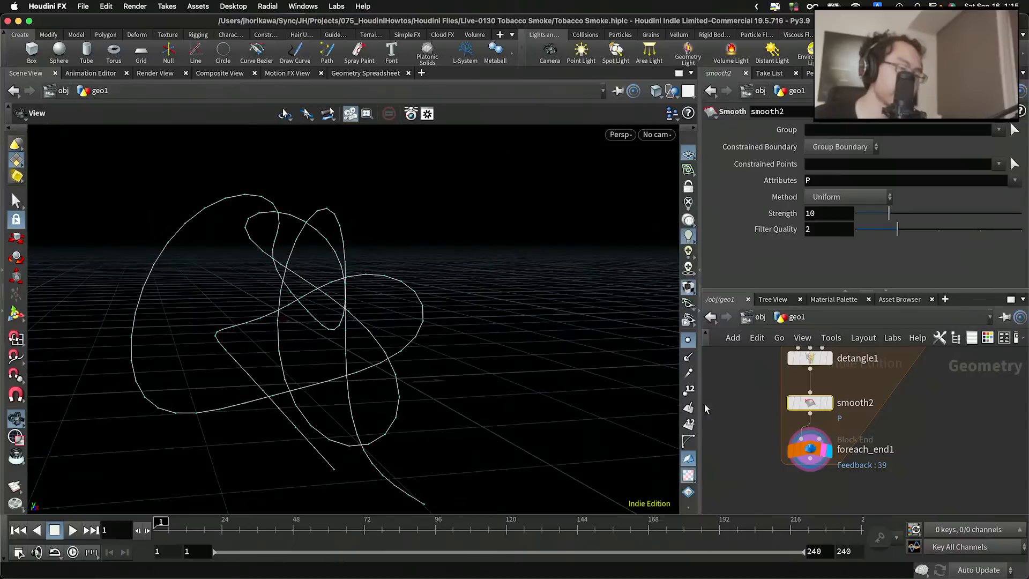
Set the For-Each end node's Iterations to 10 and inspect the smoothed curve from other angles
left_click(810, 449)
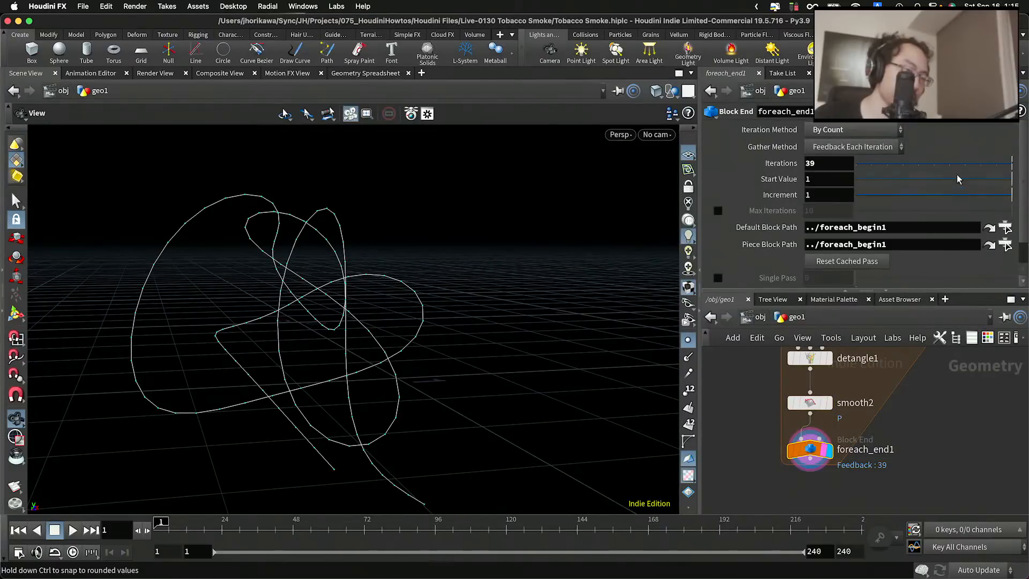
left_click_drag(995, 164, 1015, 175)
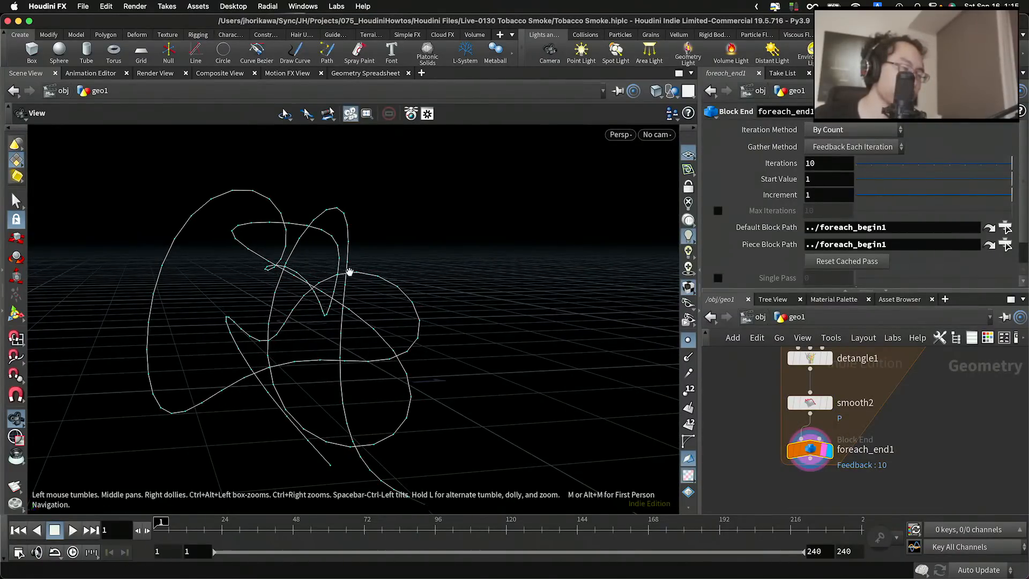
left_click_drag(349, 272, 702, 236)
scroll(447, 266, "up", 4)
left_click_drag(976, 162, 1014, 174)
left_click_drag(528, 216, 608, 332)
scroll(858, 423, "up", 1)
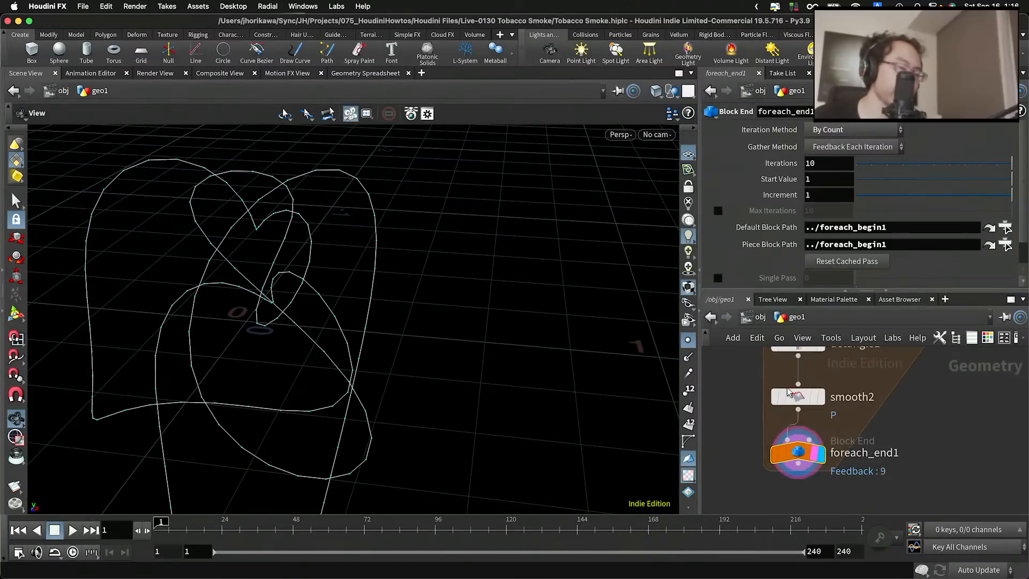
Try a Strength of 5.19 on the loop's Smooth node and restore it to 10
left_click(798, 397)
left_click_drag(889, 213, 874, 213)
double_click(844, 215)
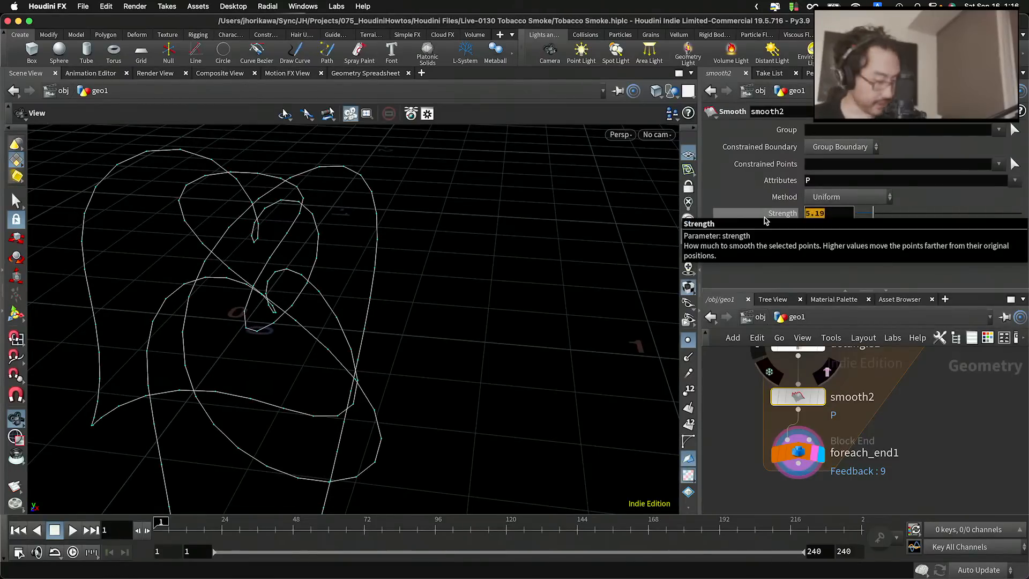
key("Return")
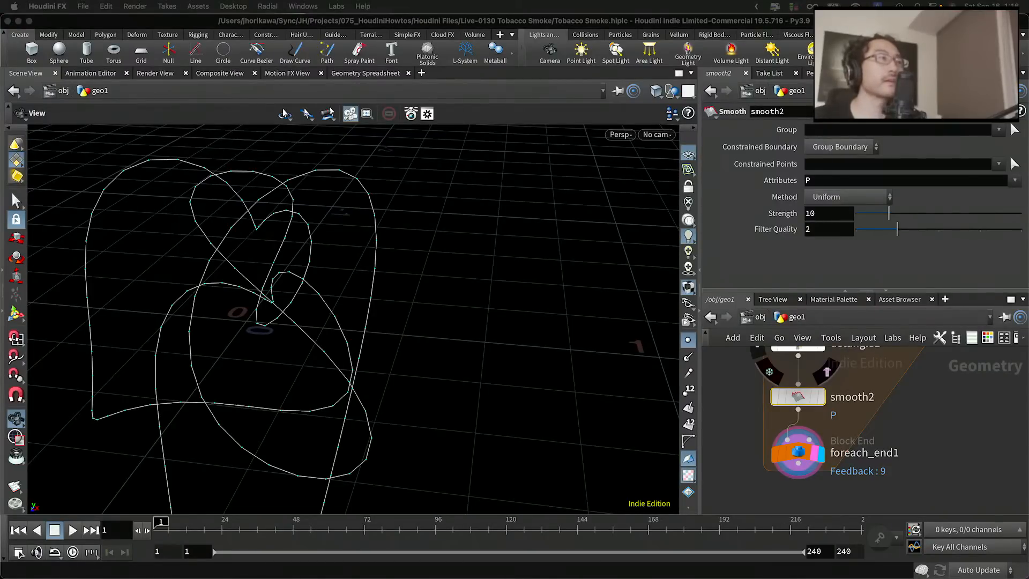
View the whole curve from a distance and open the parameters of the Detangle node inside the loop
left_click_drag(525, 264, 469, 246)
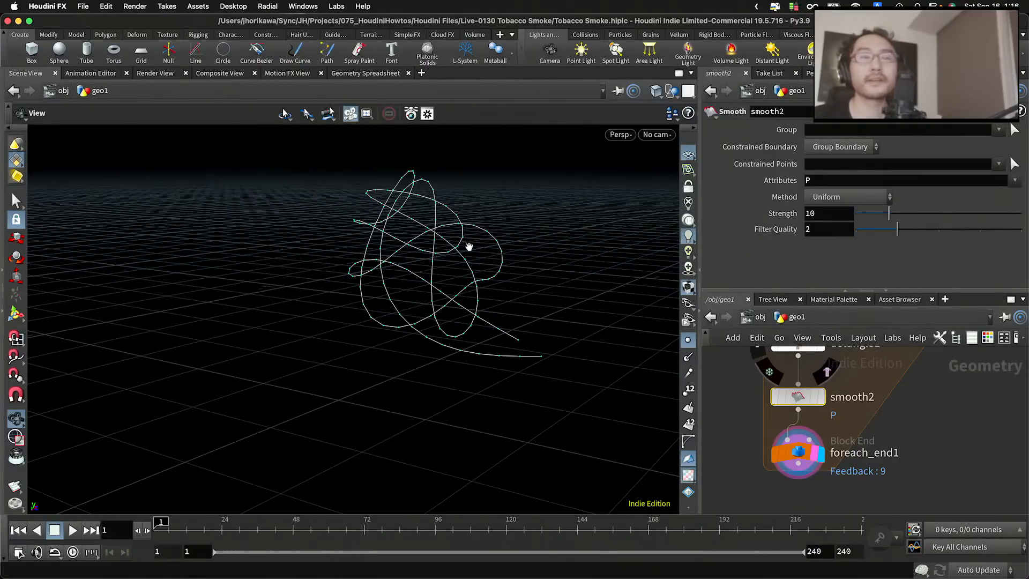
scroll(892, 455, "down", 1)
middle_click_drag(881, 364, 888, 437)
scroll(888, 437, "up", 1)
left_click_drag(809, 432, 822, 430)
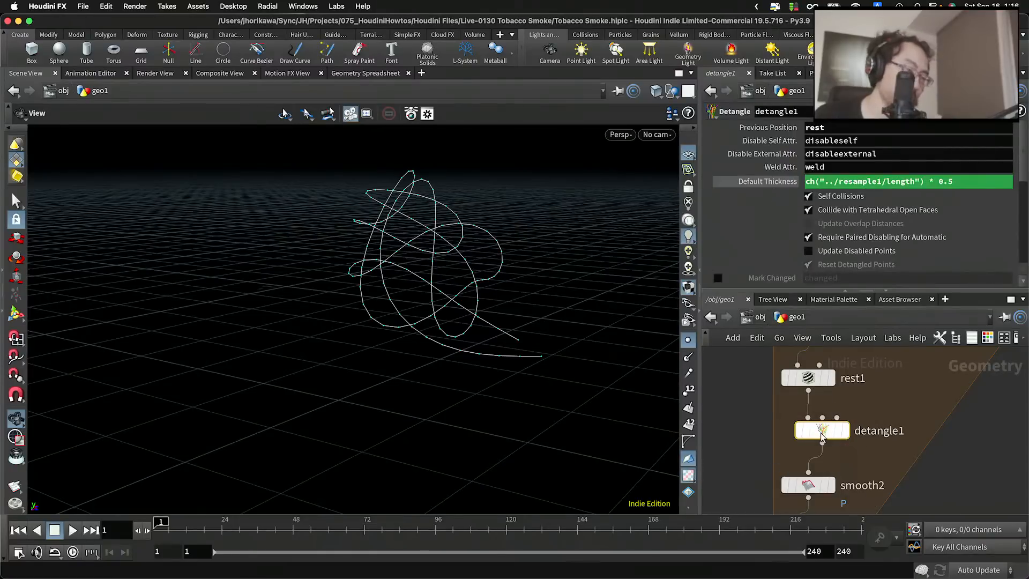
Examine the spacing between curve strands up close from several angles and show the Detangle node's Default Thickness as an evaluated value
scroll(468, 261, "up", 2)
scroll(468, 261, "up", 5)
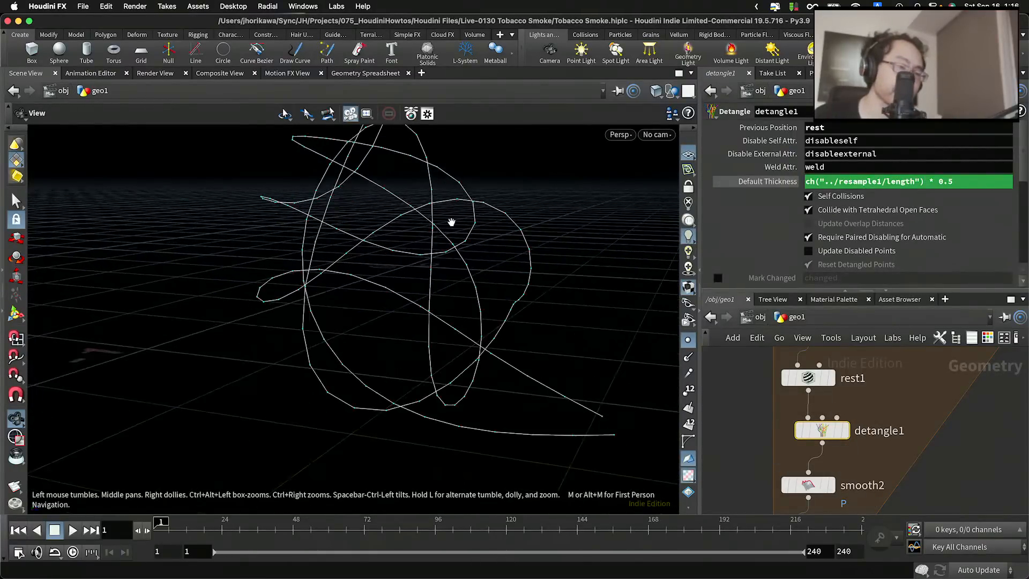
scroll(436, 252, "up", 5)
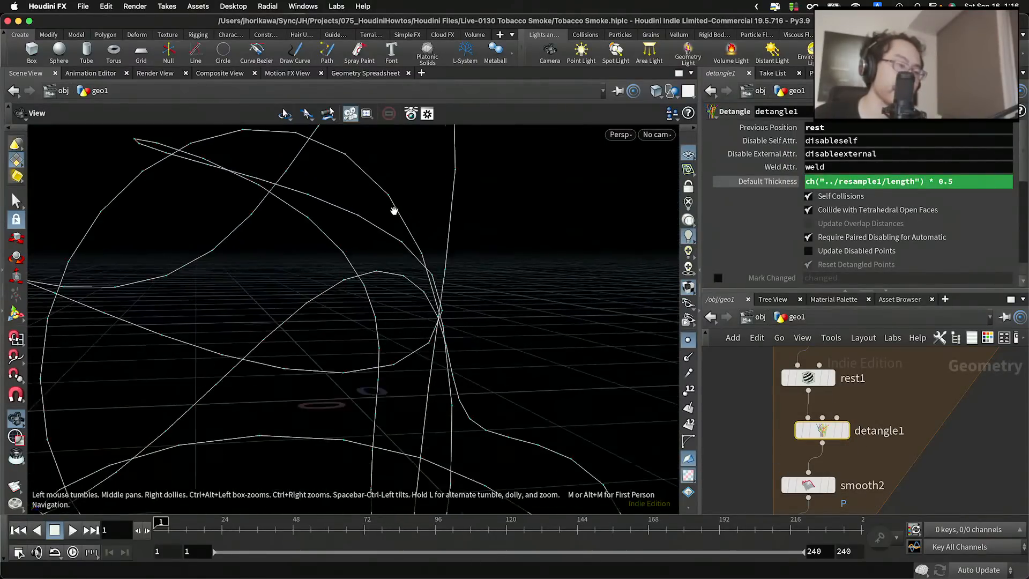
scroll(371, 192, "up", 3)
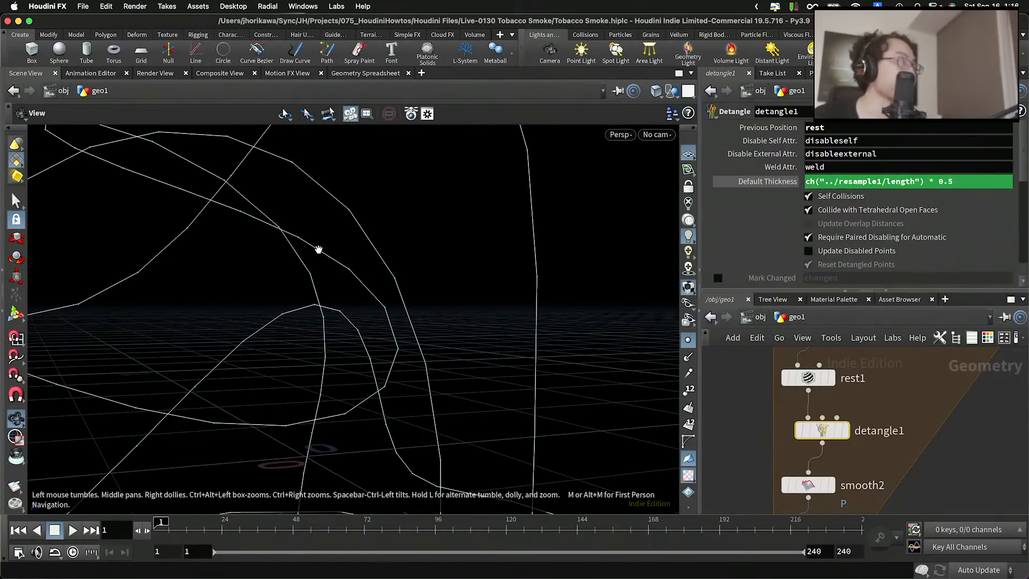
left_click_drag(339, 238, 351, 293)
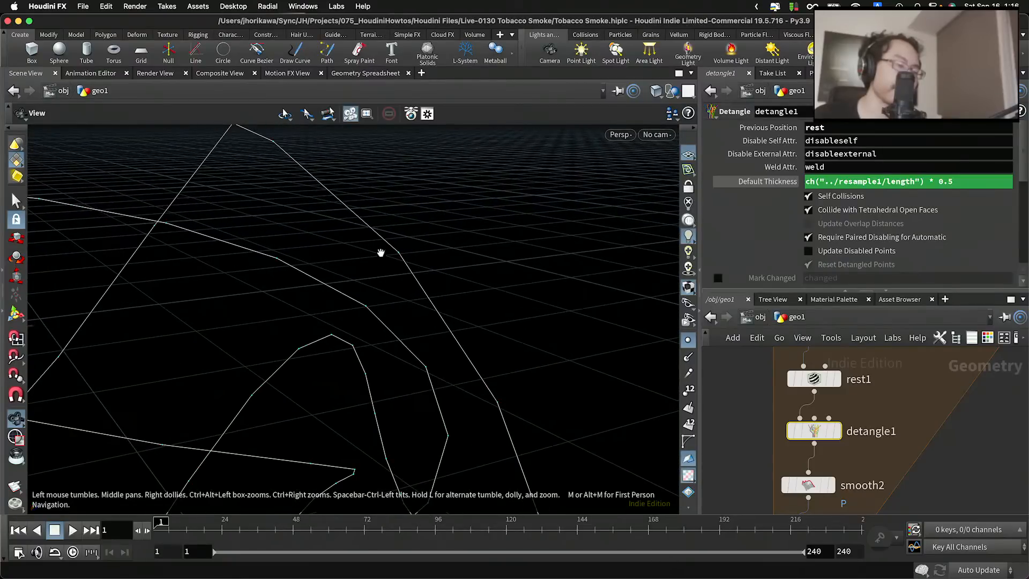
left_click_drag(380, 252, 230, 270)
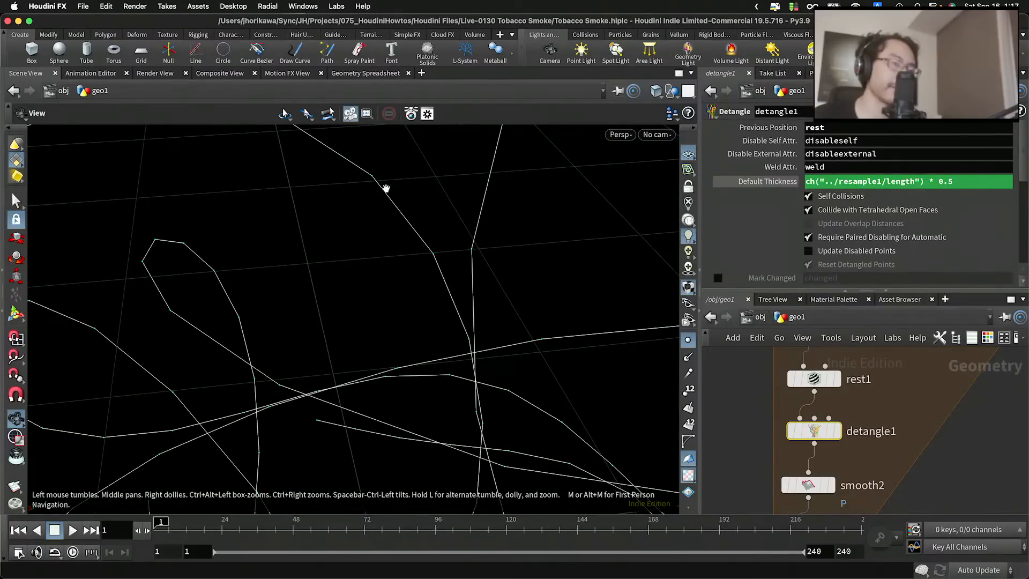
left_click(783, 183)
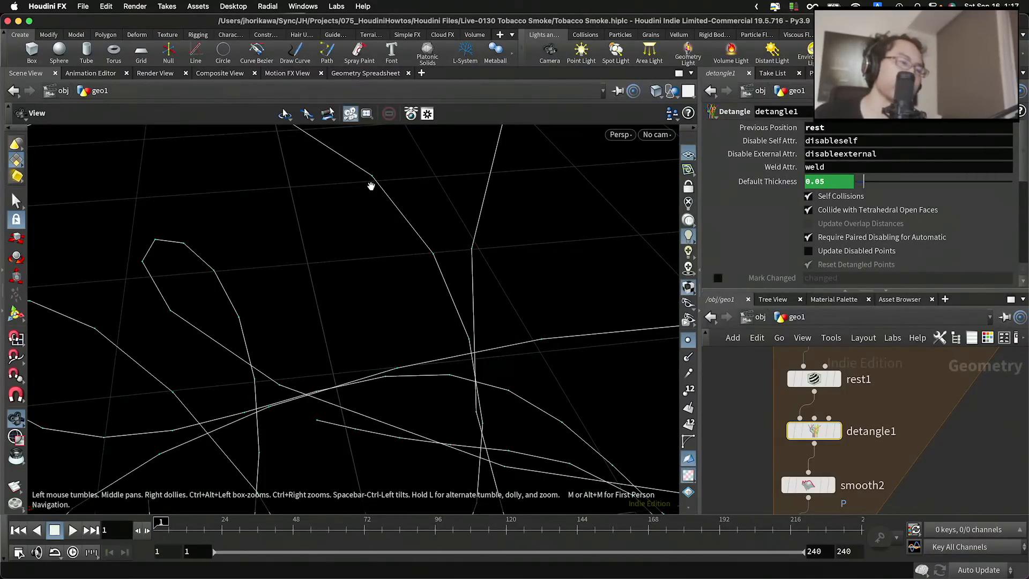
left_click_drag(346, 196, 287, 267)
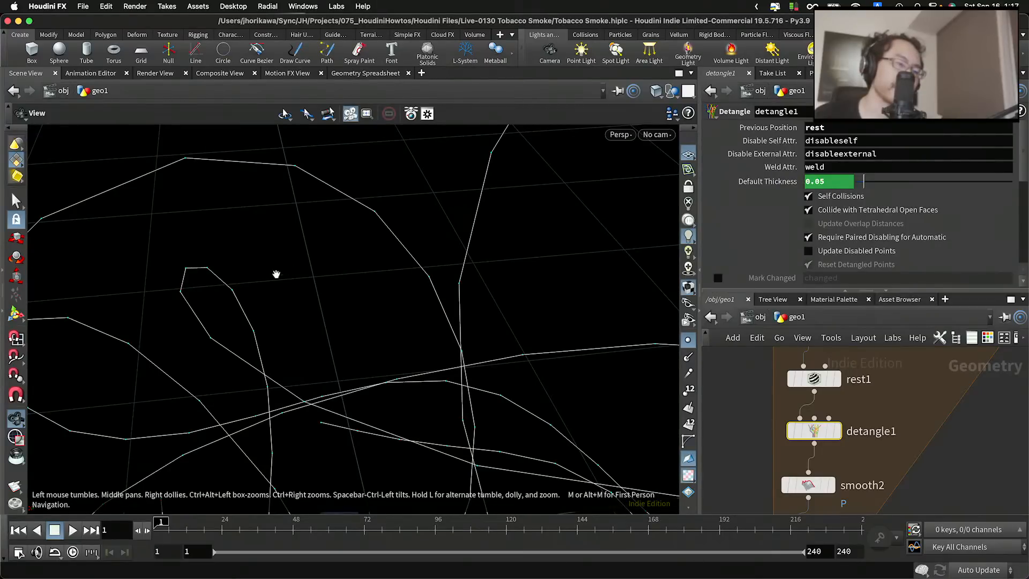
Set the For-Each end node's Iterations to 0 and examine the unprocessed curve from another angle
mouse_move(248, 288)
left_mouse_down()
mouse_move(260, 280)
mouse_move(251, 293)
left_mouse_up()
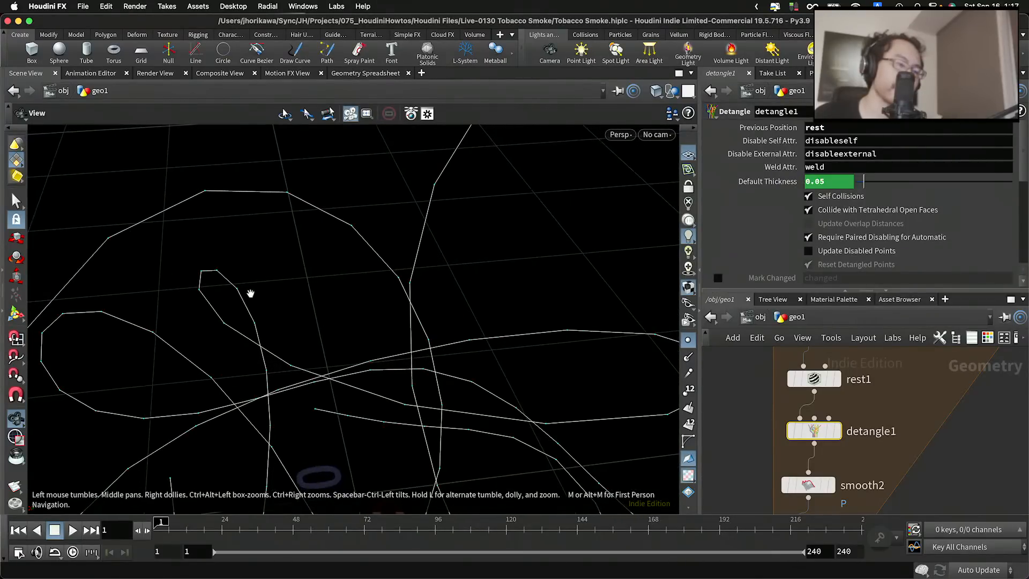
scroll(892, 397, "down", 4)
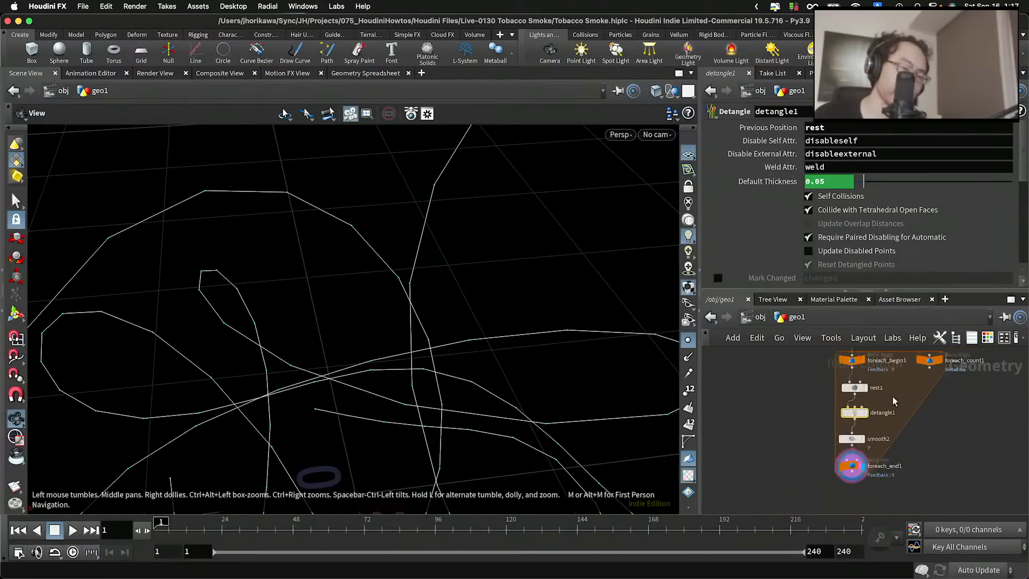
left_click(833, 463)
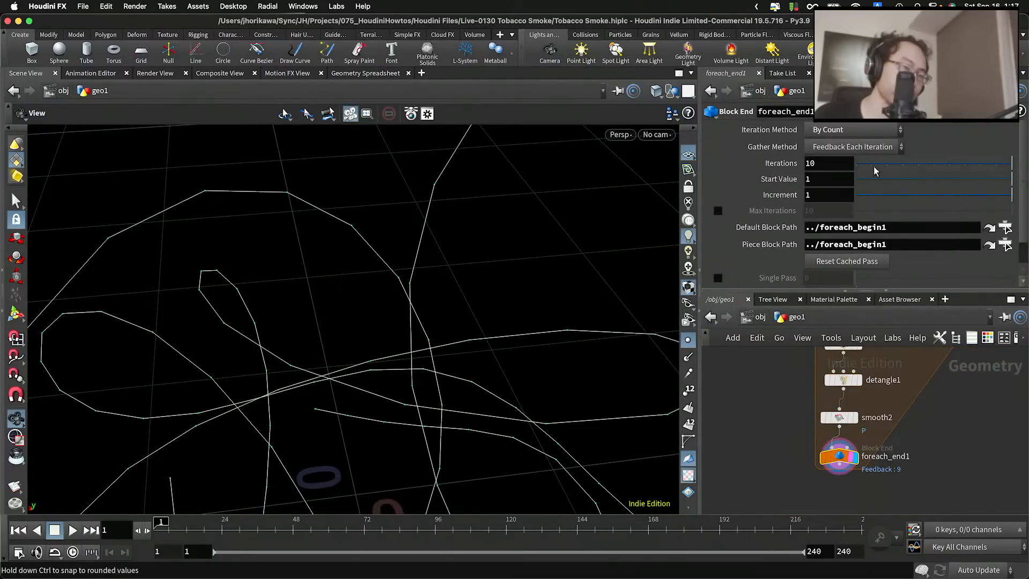
left_click_drag(874, 170, 855, 171)
left_click_drag(252, 343, 207, 312)
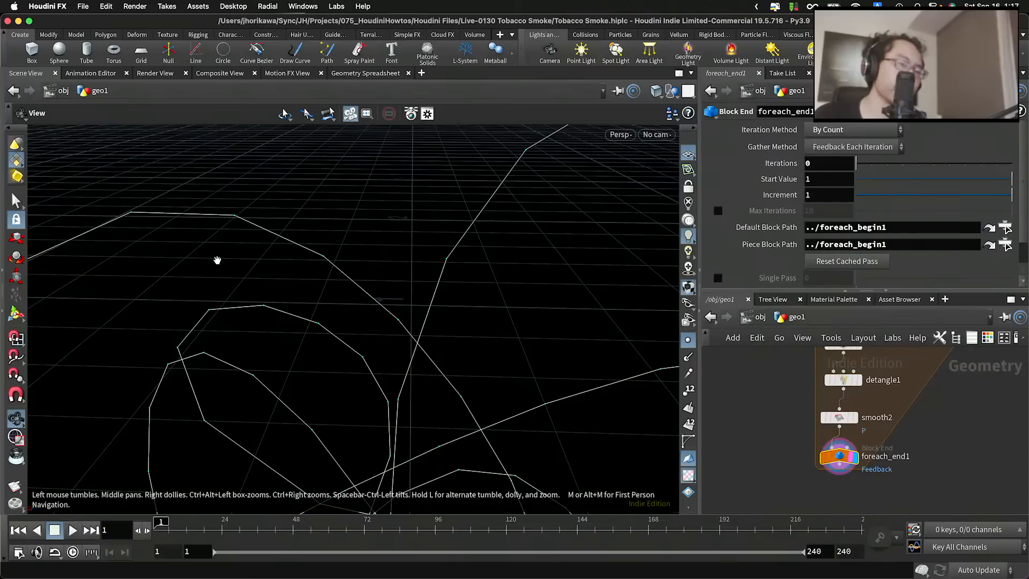
Open the Detangle node's parameters inside the loop to review its Default Thickness
scroll(774, 423, "down", 3)
scroll(820, 356, "up", 5)
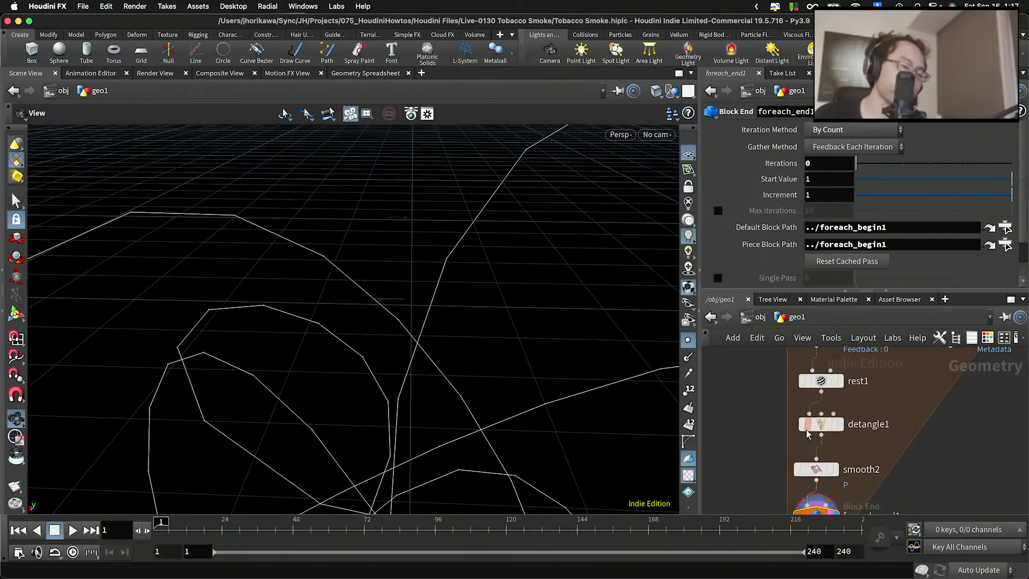
left_click(823, 423)
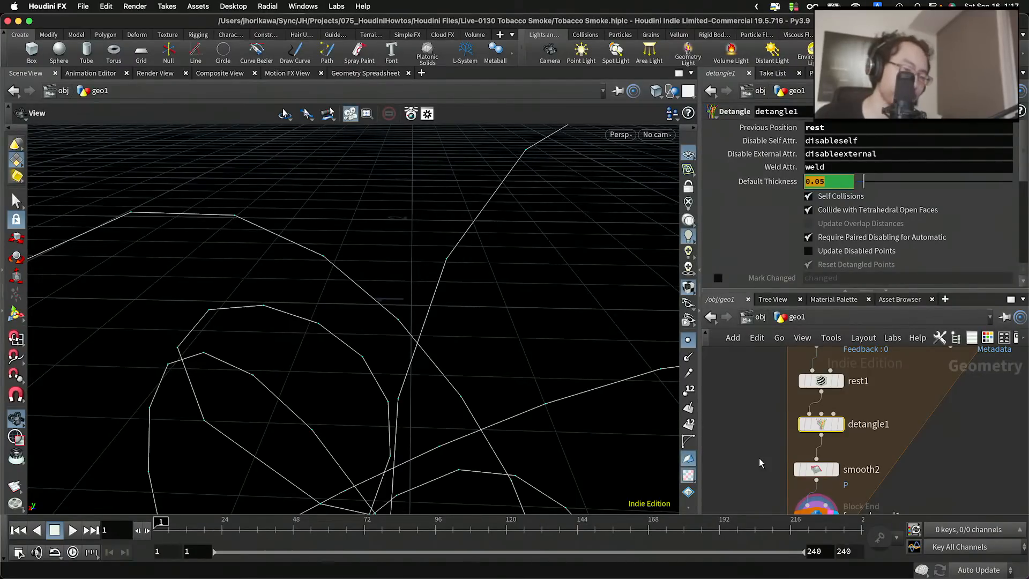
Try 5 Iterations on the For-Each end node, raise the value to 9, and compare the curve from other angles
middle_click_drag(852, 481, 840, 429)
scroll(829, 446, "up", 2)
left_click(809, 466)
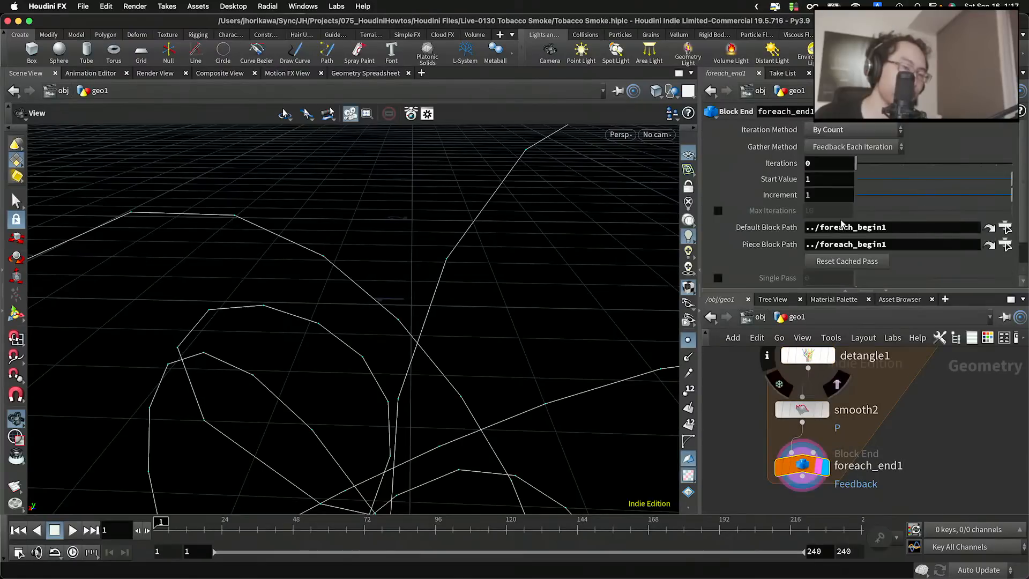
left_click_drag(863, 166, 933, 164)
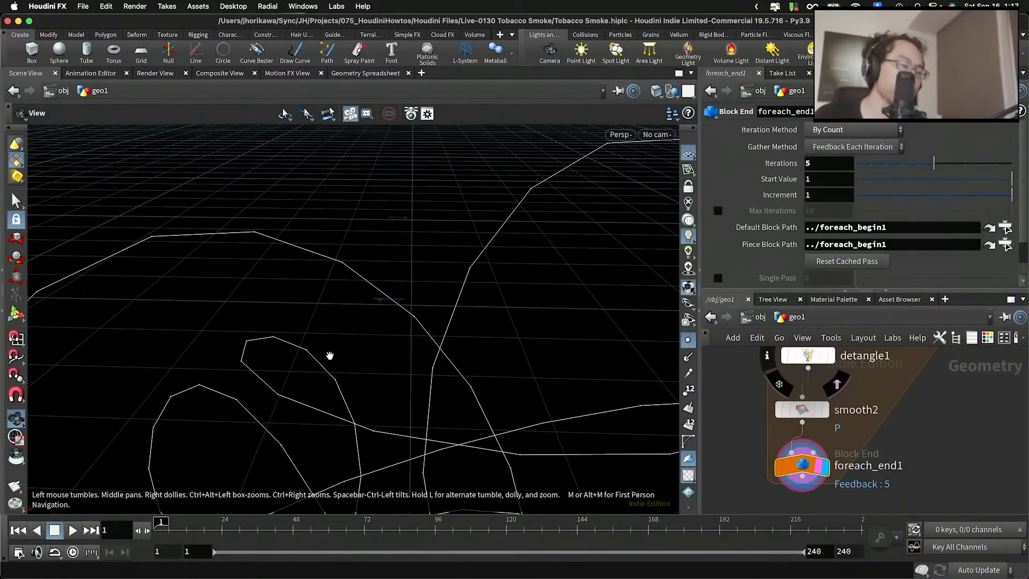
left_click_drag(369, 325, 343, 321)
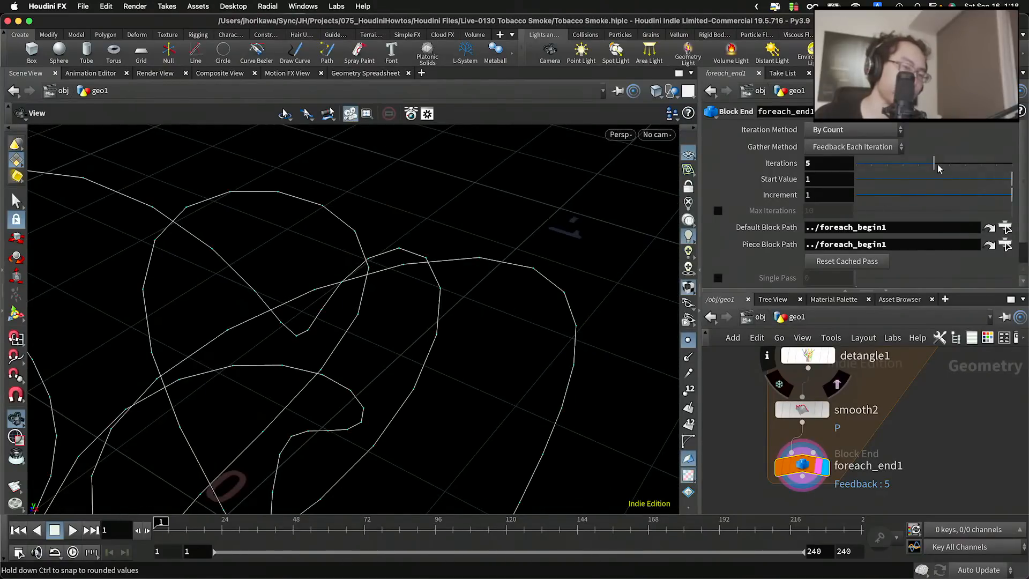
left_click_drag(938, 168, 996, 167)
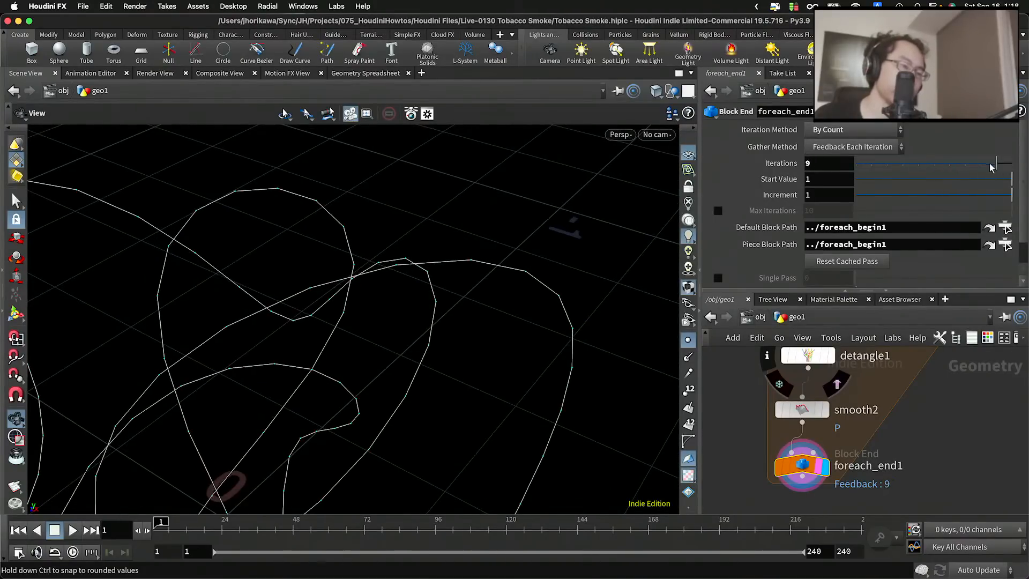
left_click_drag(504, 236, 328, 239)
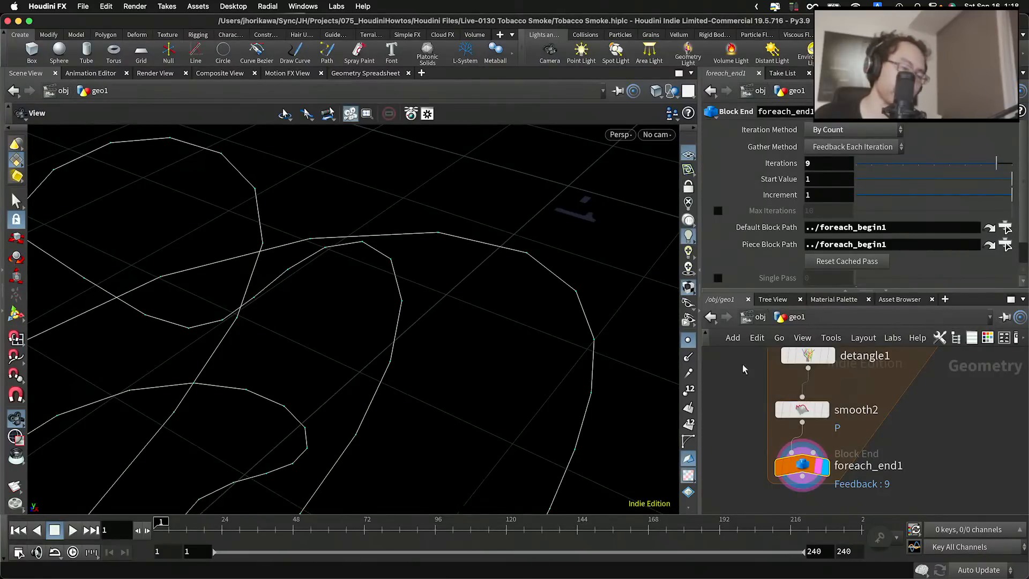
Change the Detangle node's Default Thickness expression to ch("../resample1/length") * 2 and inspect the curve spacing
scroll(766, 379, "down", 5)
middle_click_drag(822, 381, 829, 429)
scroll(830, 428, "up", 5)
left_click_drag(828, 420, 780, 401)
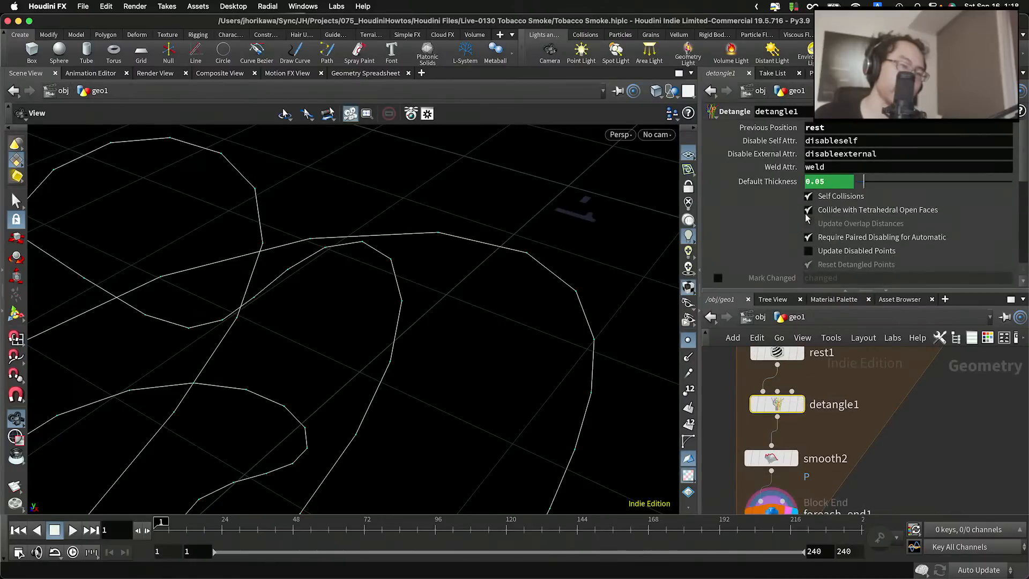
left_click_drag(835, 185, 799, 183)
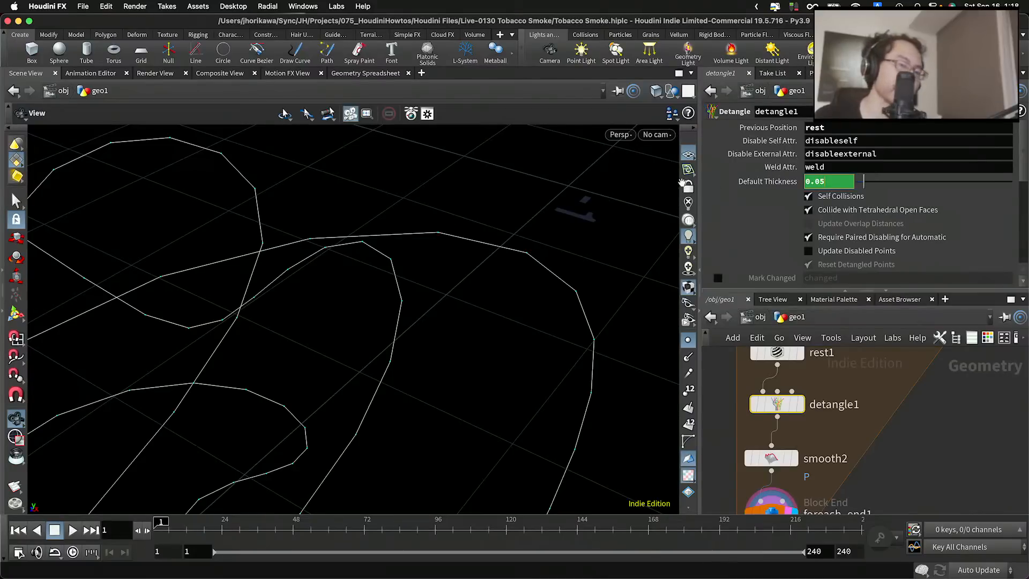
left_click(786, 183)
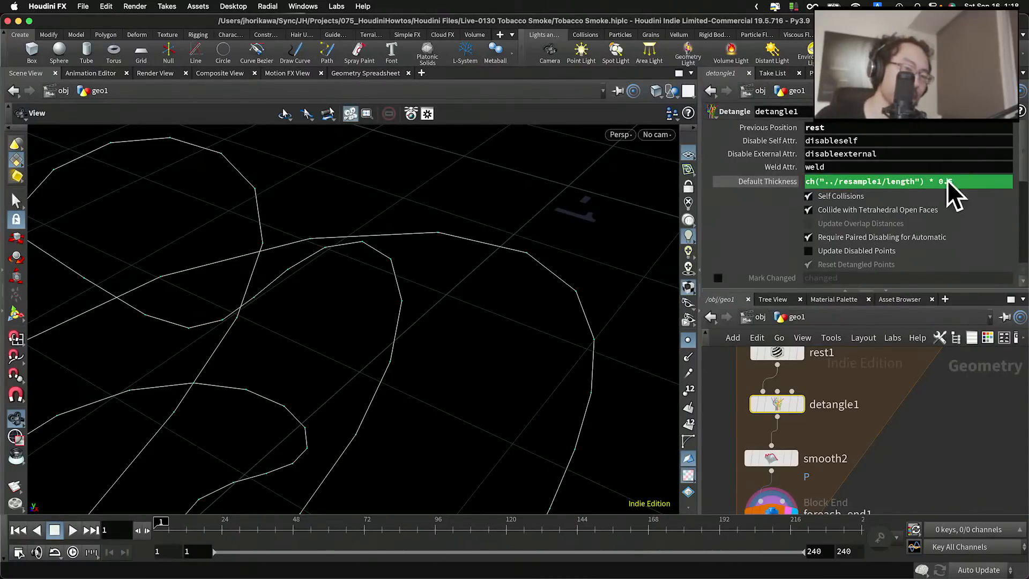
double_click(944, 182)
type("2")
key("Return")
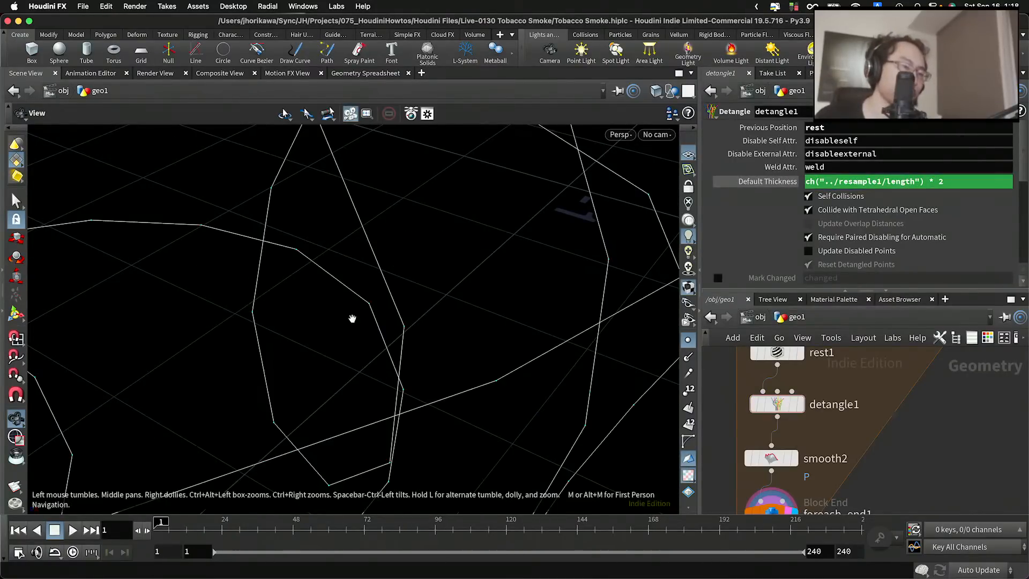
left_click_drag(352, 318, 613, 370)
Check the Resample node's segment Length and review the nodes inside the feedback loop
scroll(827, 448, "down", 5)
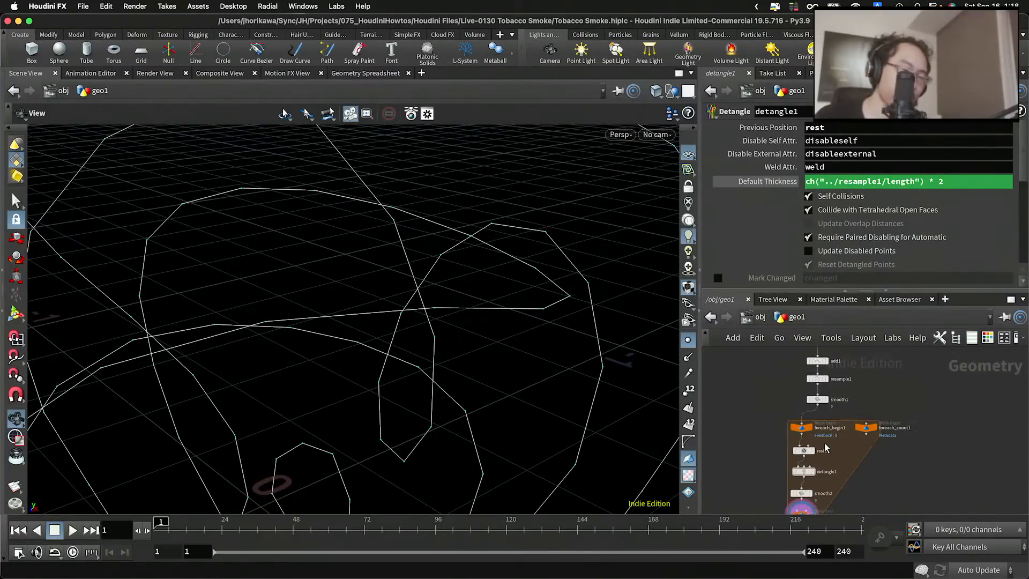
scroll(833, 383, "up", 3)
left_click(794, 372)
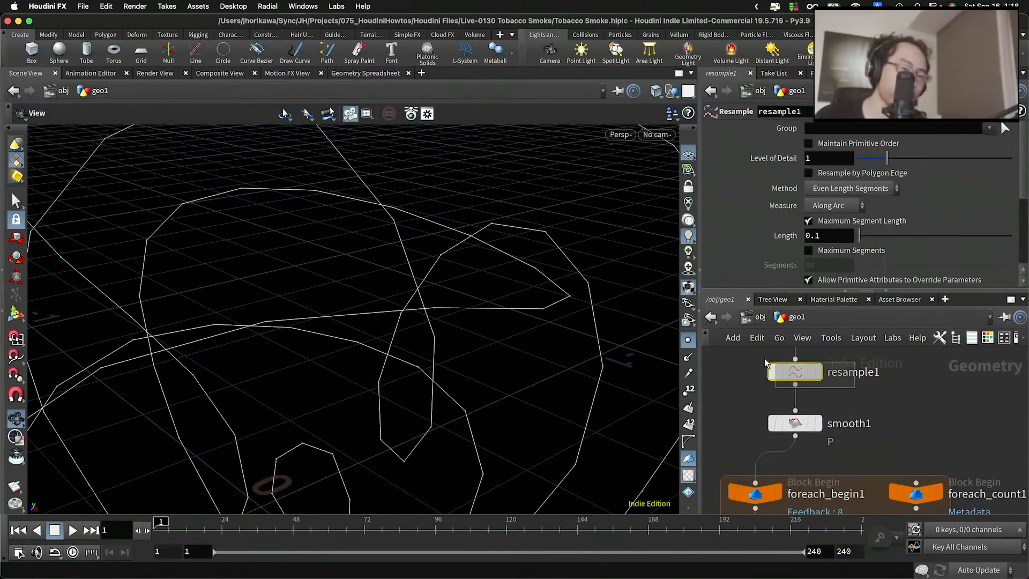
double_click(828, 236)
scroll(804, 418, "down", 4)
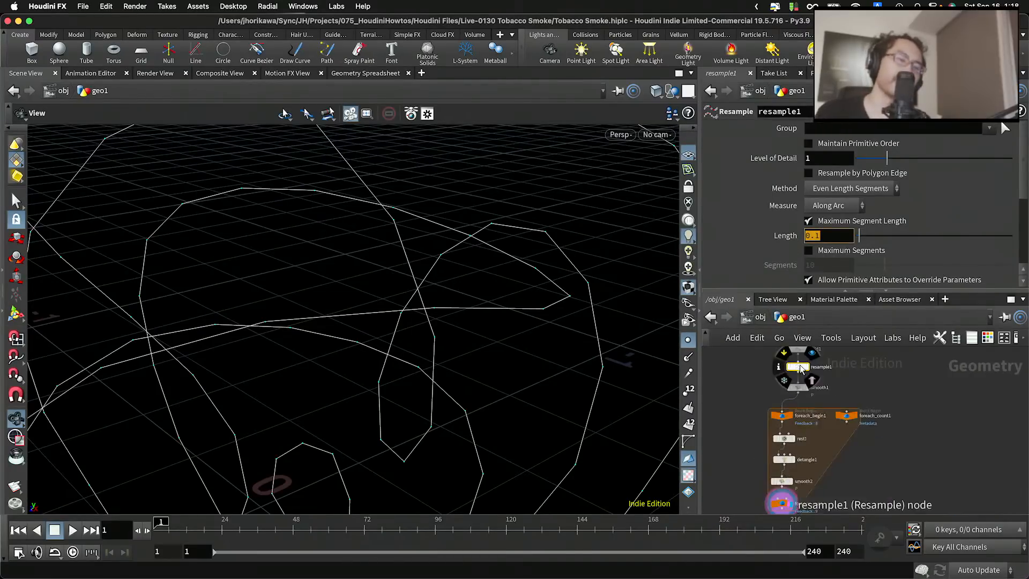
scroll(801, 426, "up", 4)
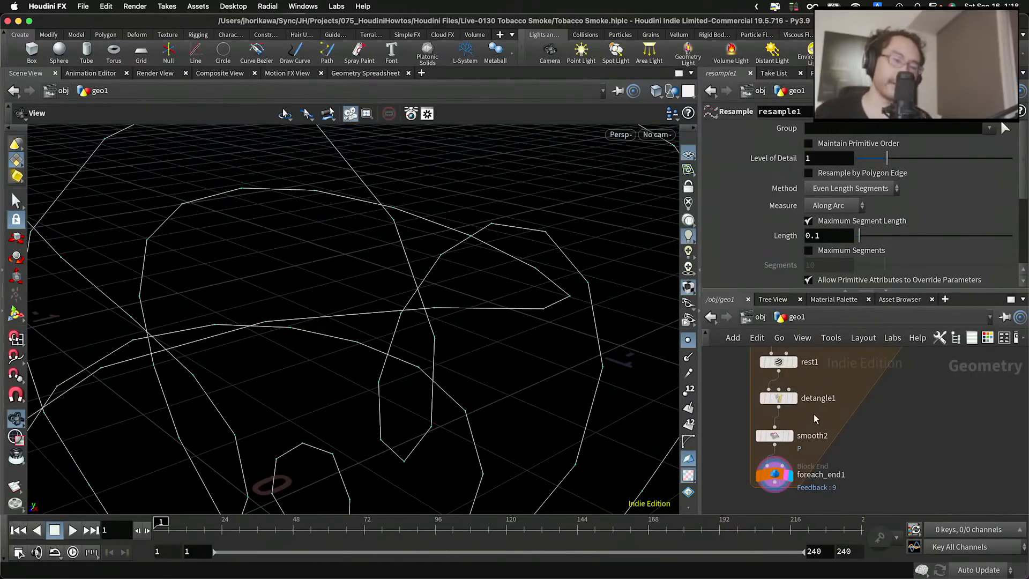
scroll(814, 414, "up", 1)
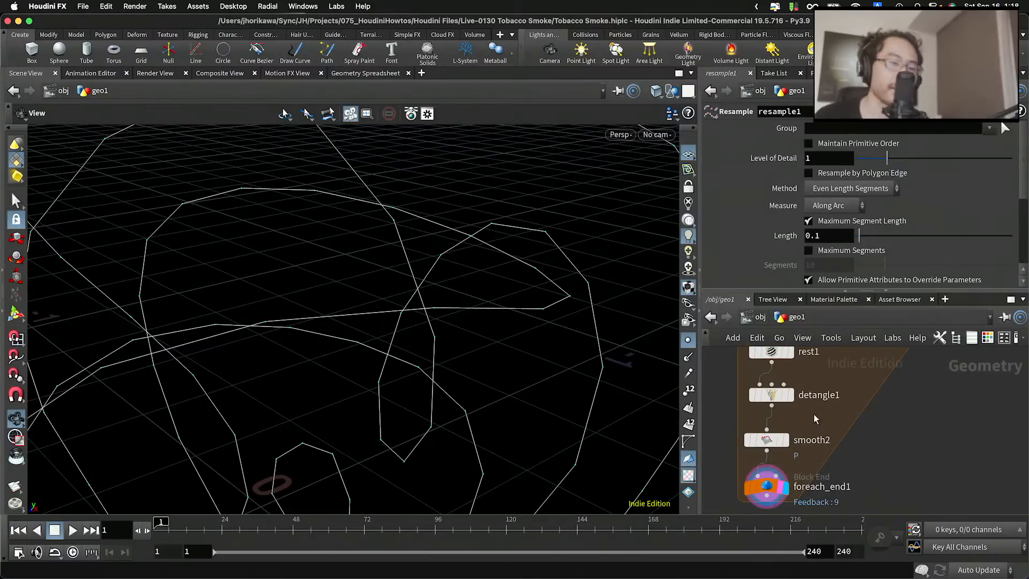
scroll(805, 420, "down", 2)
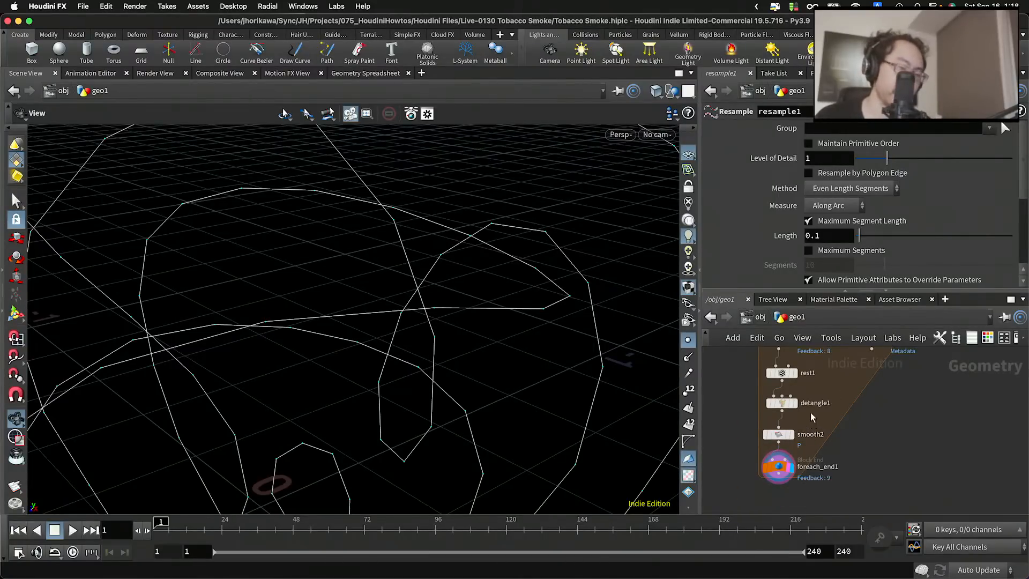
Set the Detangle node's Default Thickness expression to ch("../resample1/length") * 0.5
left_click(814, 403)
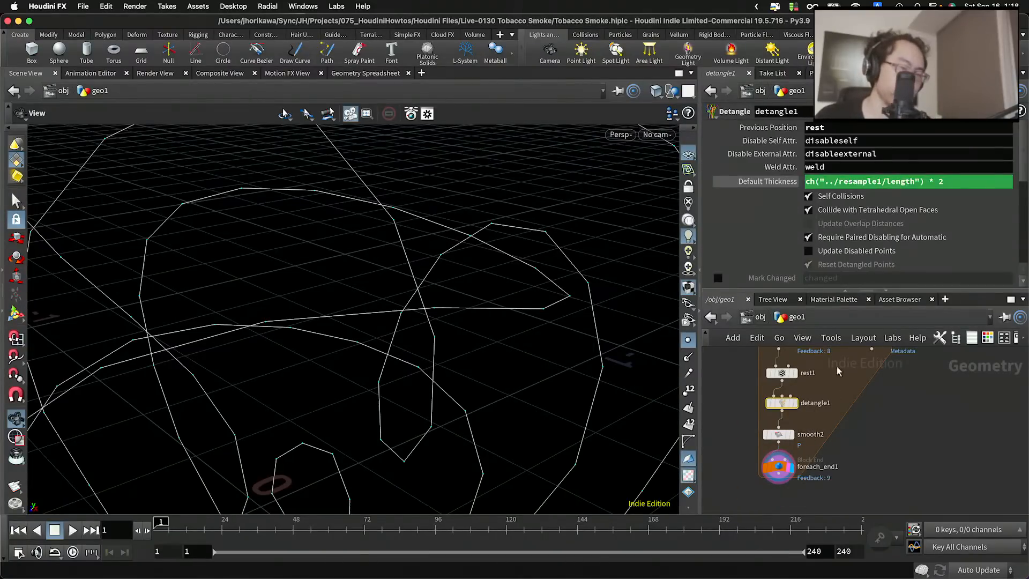
double_click(940, 182)
type("0")
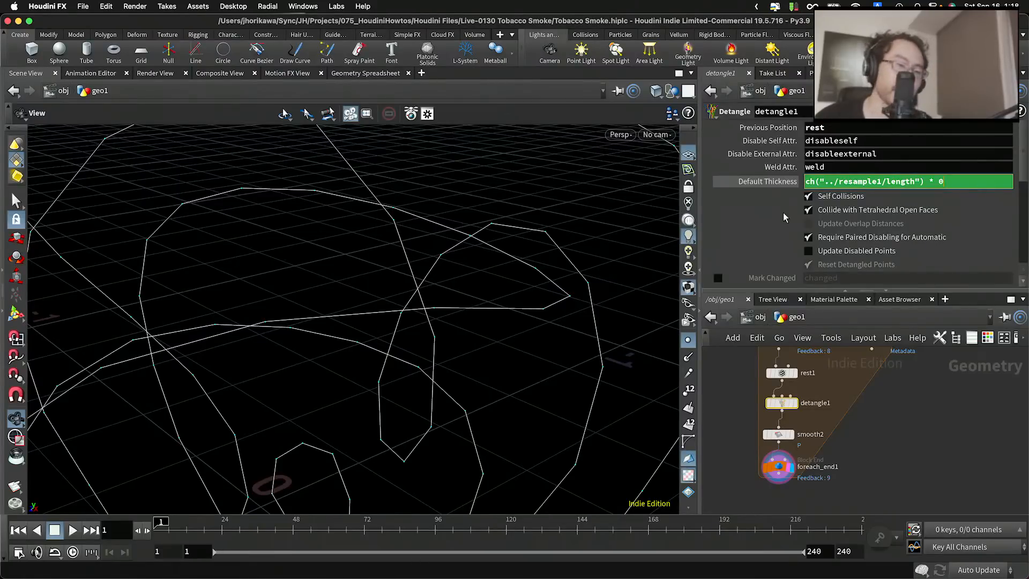
type(".5")
key("Return")
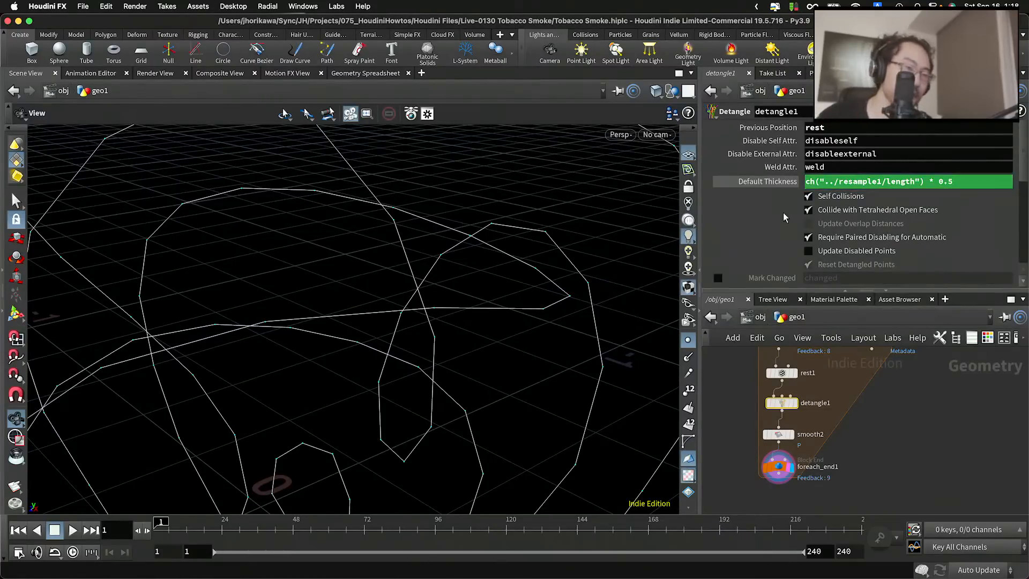
Examine the shape of the whole detangled curve from several angles and distances
left_click_drag(418, 347, 321, 268)
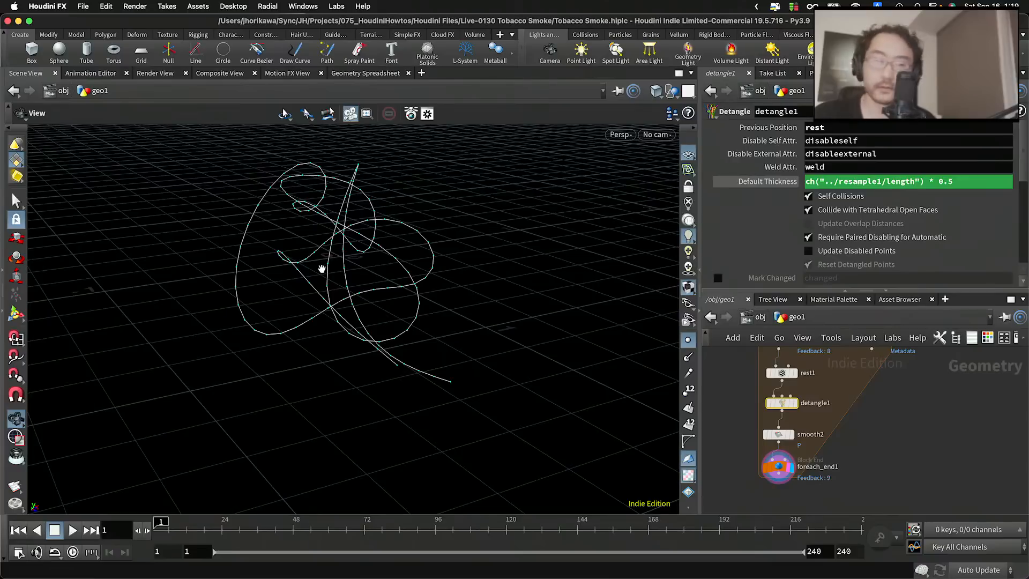
left_click_drag(329, 259, 354, 179)
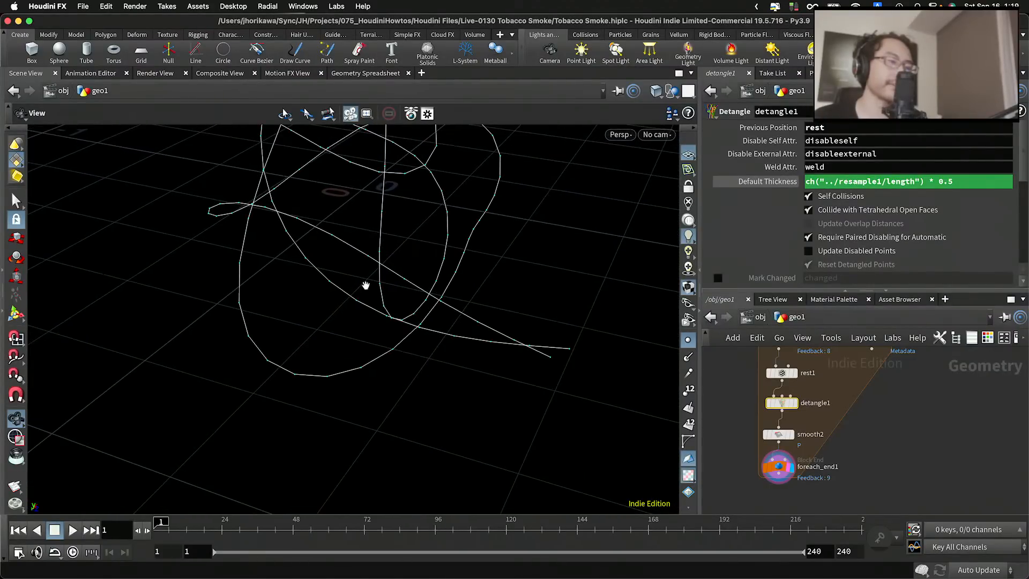
left_click_drag(372, 332, 343, 336)
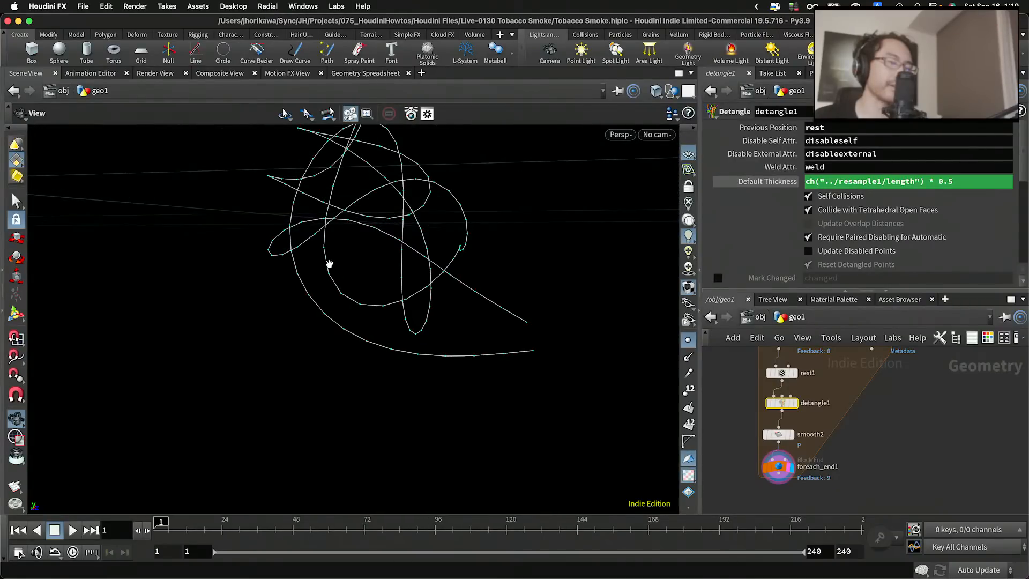
left_click_drag(331, 266, 374, 305)
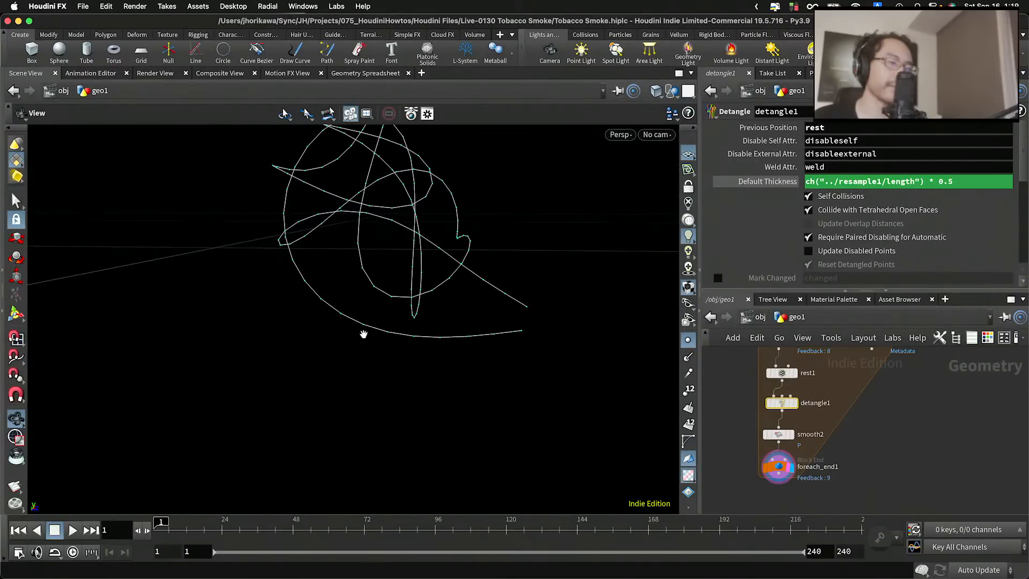
left_click_drag(353, 346, 370, 296)
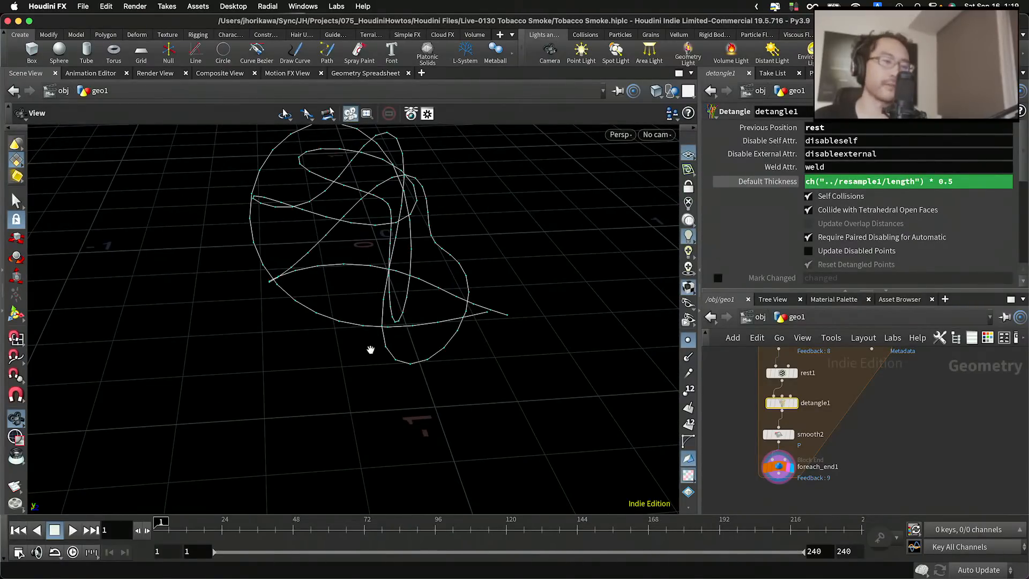
left_click_drag(372, 345, 371, 321)
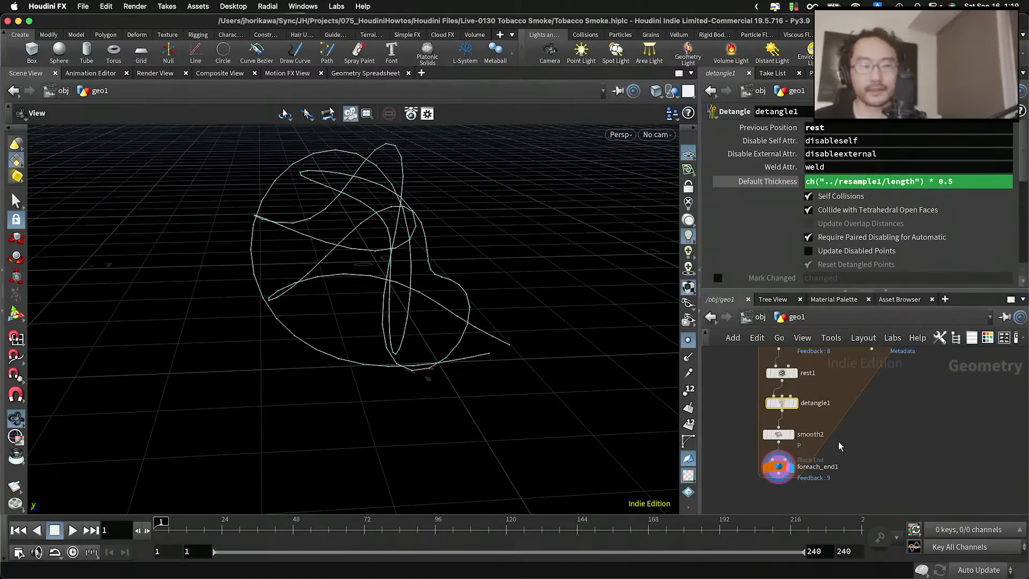
Display the Box node at the start of the network as a template and open its parameters, viewing the curve inside it
scroll(839, 445, "down", 3)
scroll(839, 428, "down", 2)
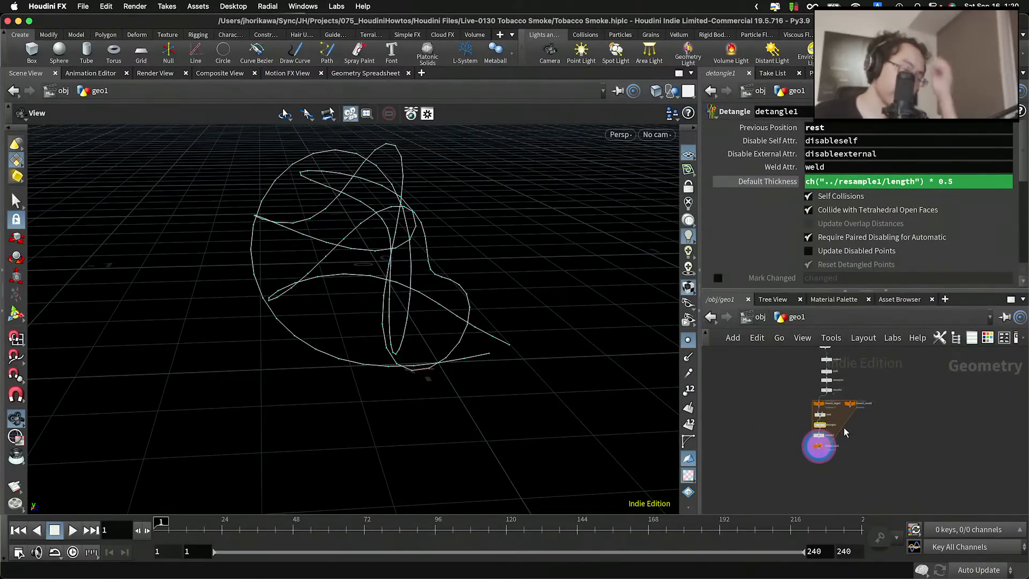
scroll(857, 471, "up", 6)
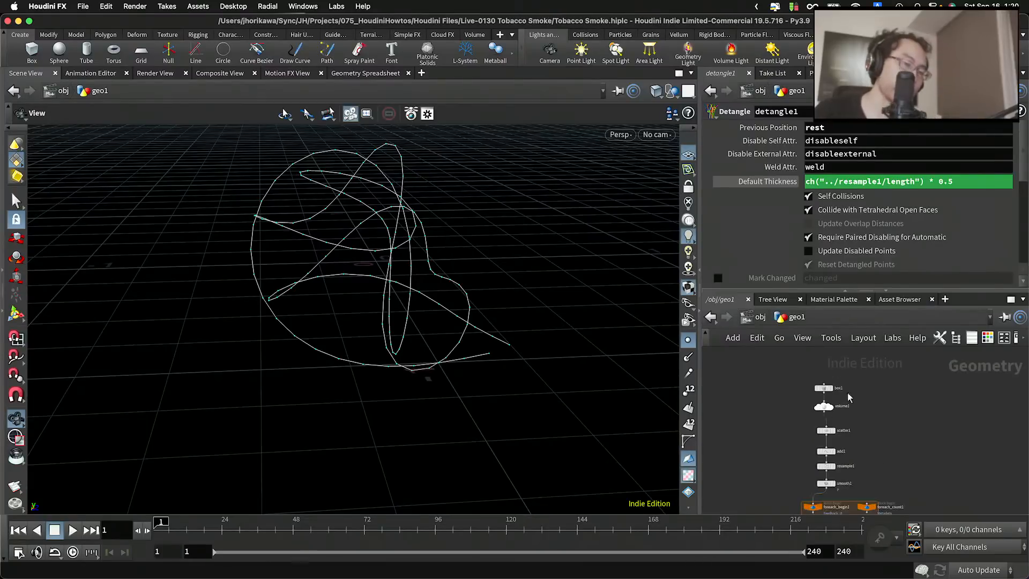
left_click(814, 392)
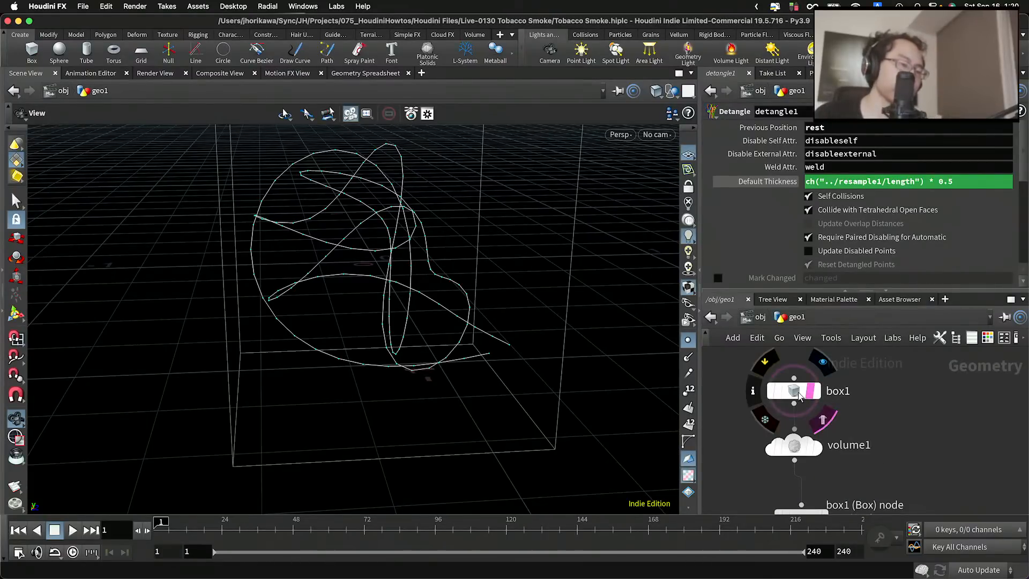
left_click(793, 392)
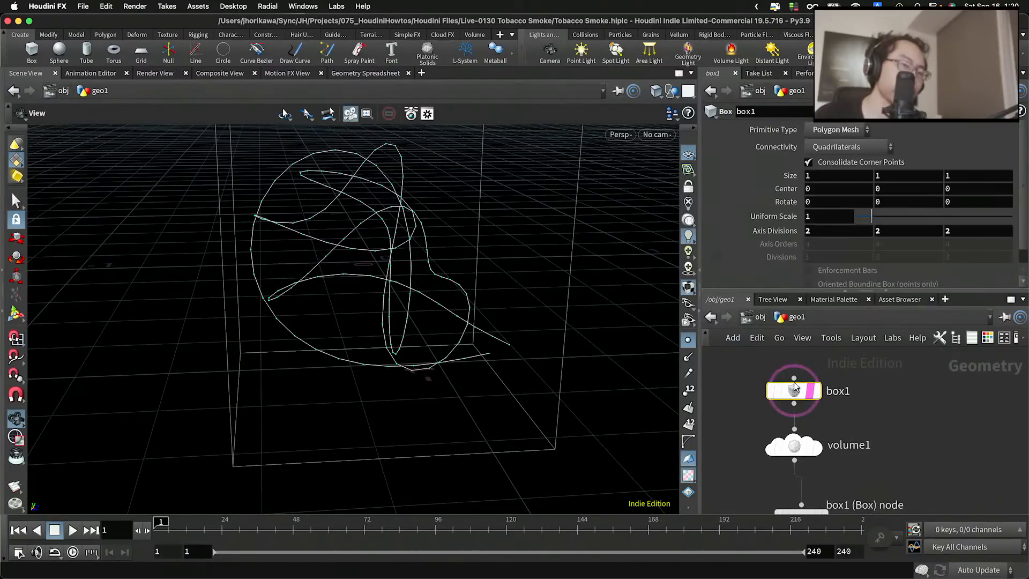
left_click_drag(599, 277, 343, 275)
scroll(348, 324, "down", 10)
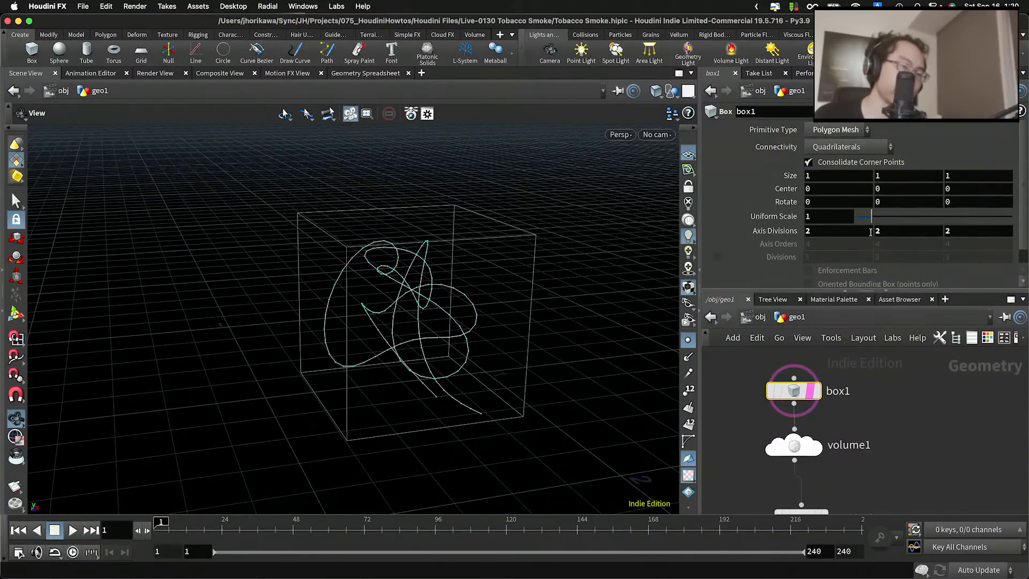
Copy the Box node's Uniform Scale parameter for use as a reference
left_click(836, 218)
right_click(835, 218)
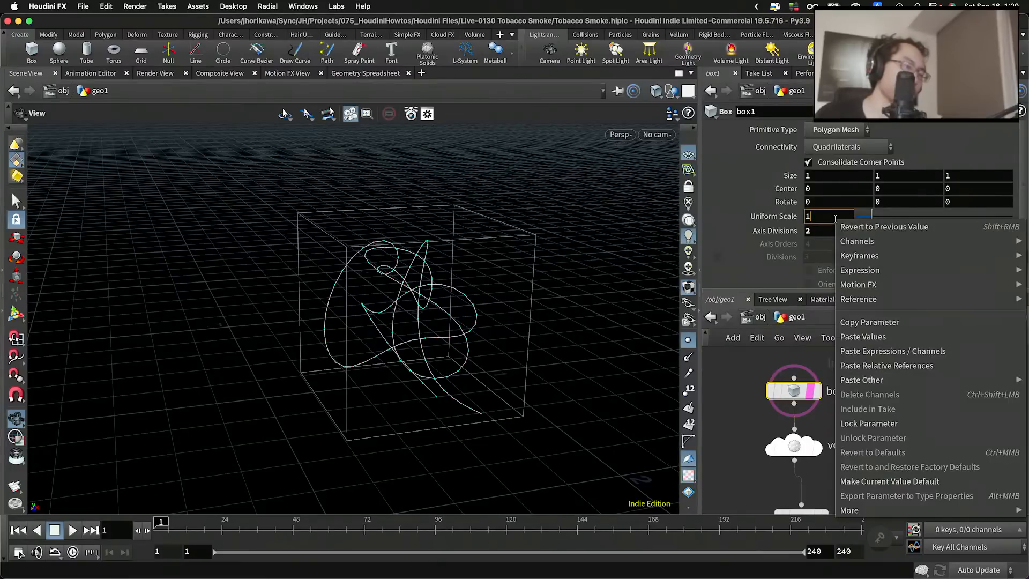
left_click(857, 322)
Examine the curve inside the box from several angles and review the nodes inside the For-Each feedback loop
scroll(853, 400, "down", 5)
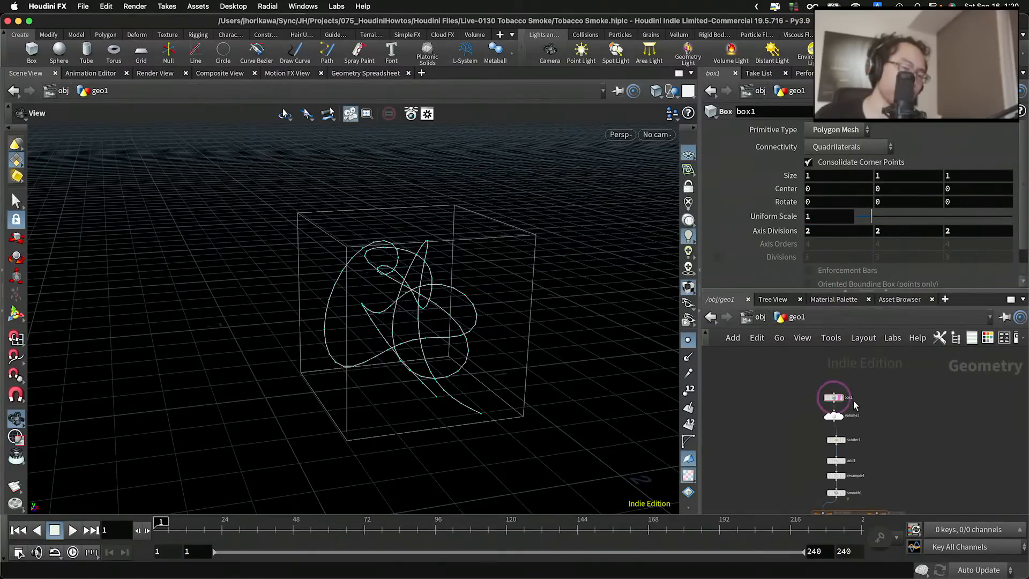
left_click_drag(461, 356, 417, 337)
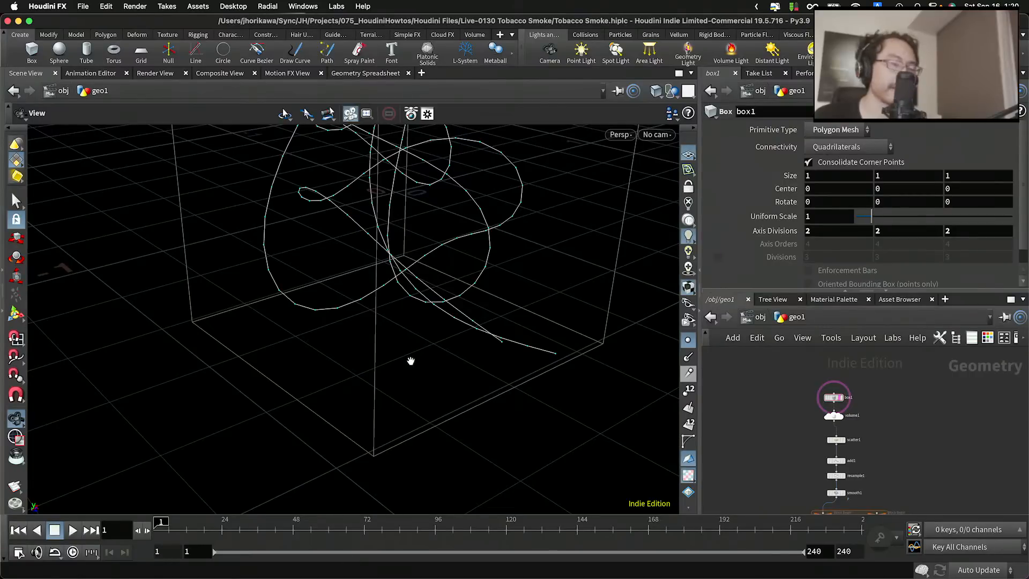
scroll(743, 436, "down", 4)
scroll(801, 485, "up", 8)
middle_click_drag(831, 483, 836, 439)
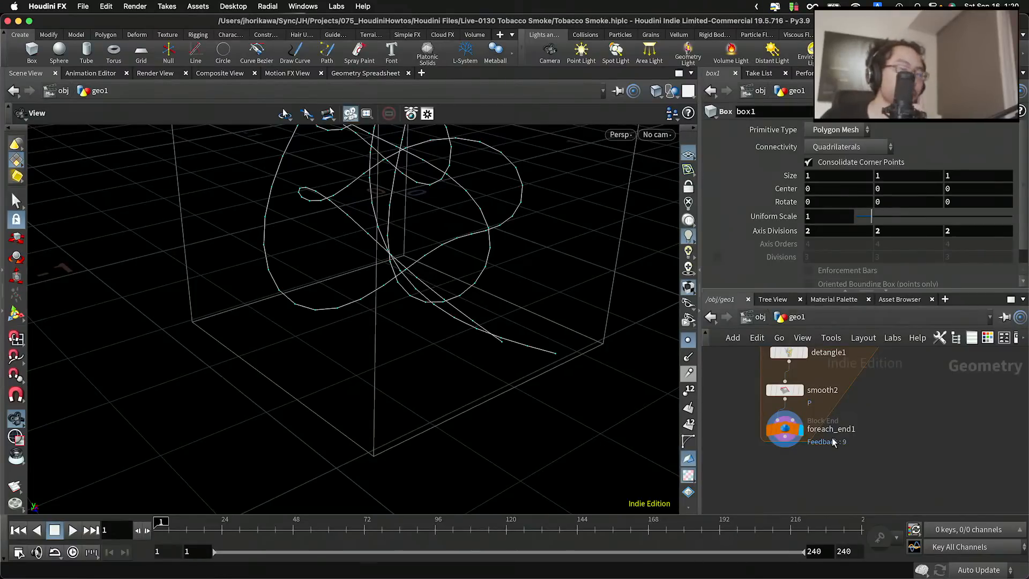
scroll(418, 333, "down", 2)
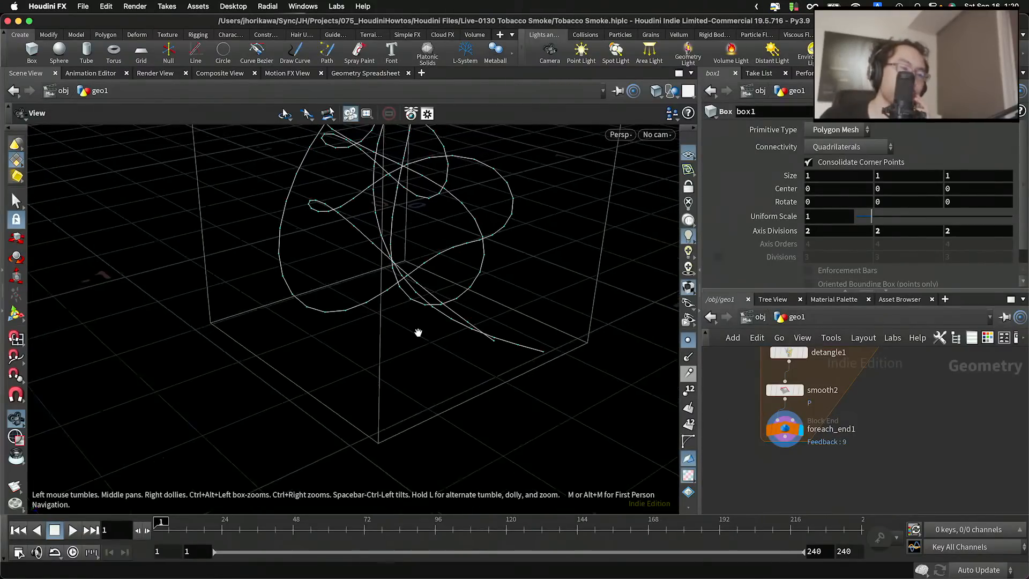
left_click_drag(418, 333, 326, 274)
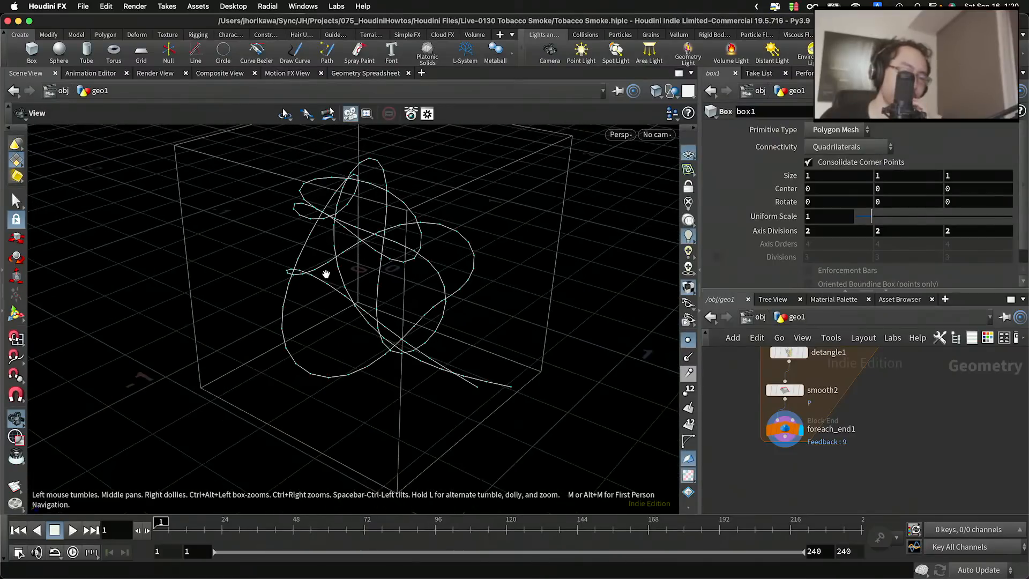
left_click_drag(459, 369, 435, 353)
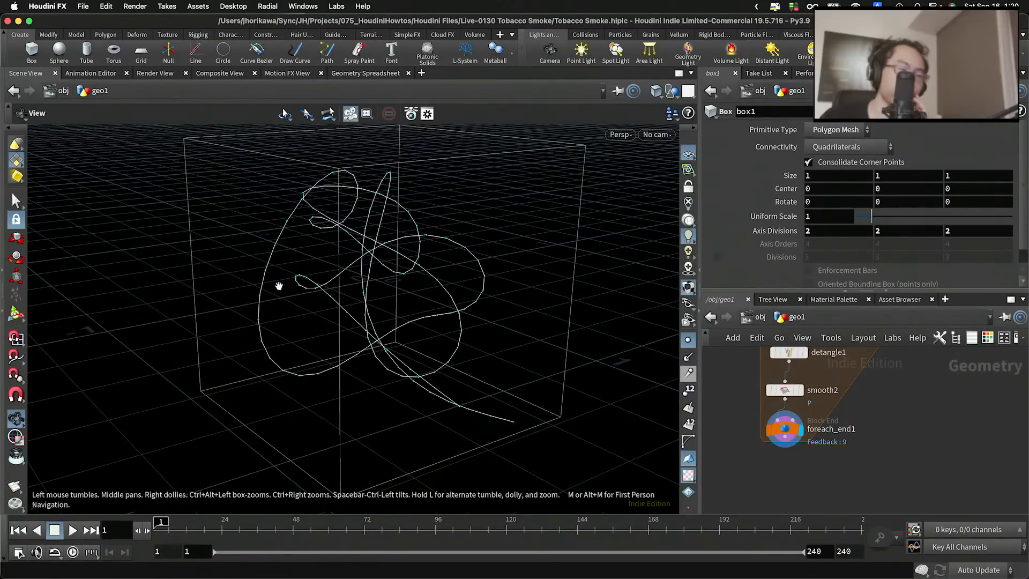
scroll(738, 438, "down", 3)
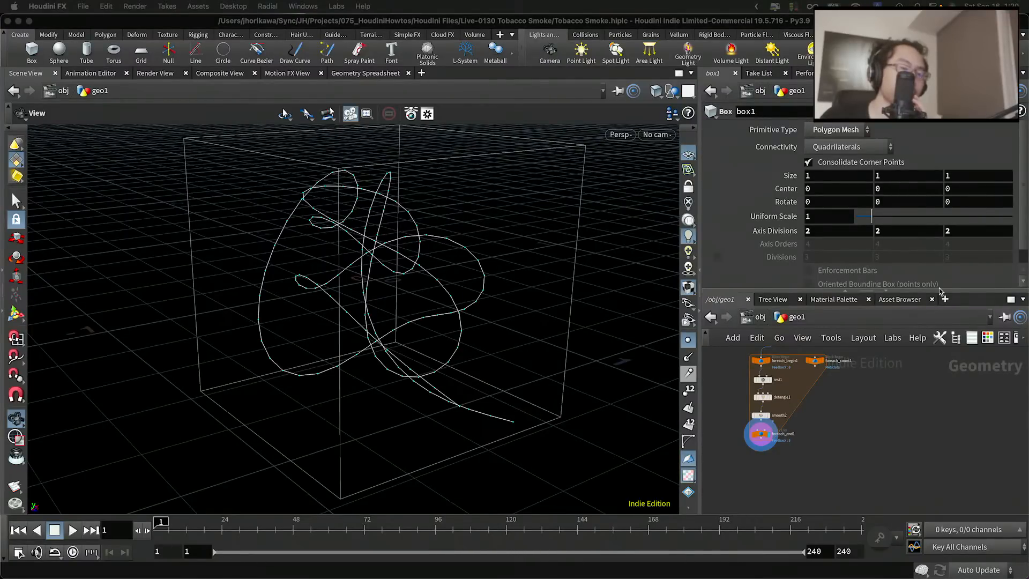
scroll(820, 466, "up", 3)
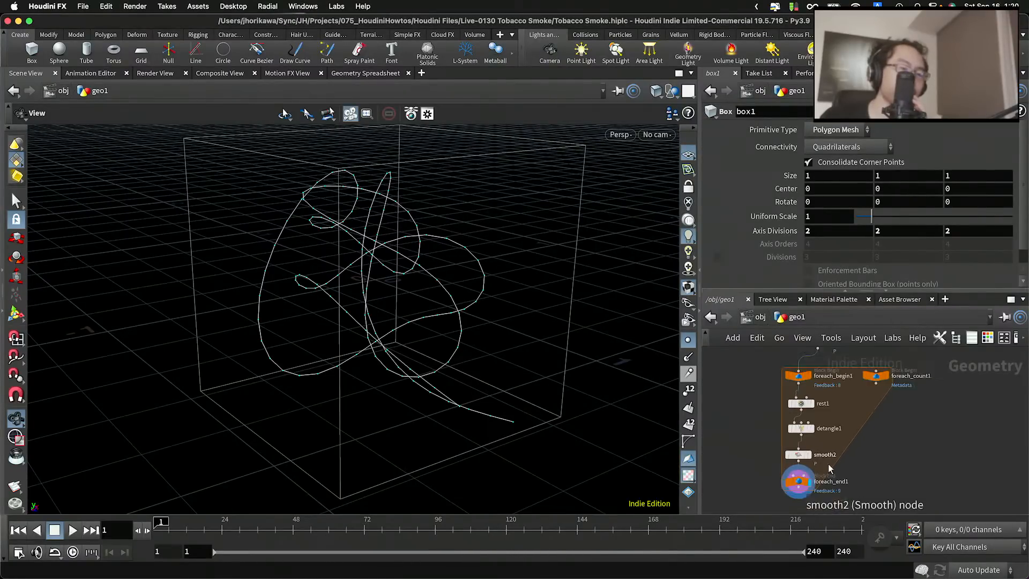
left_click_drag(856, 497, 781, 370)
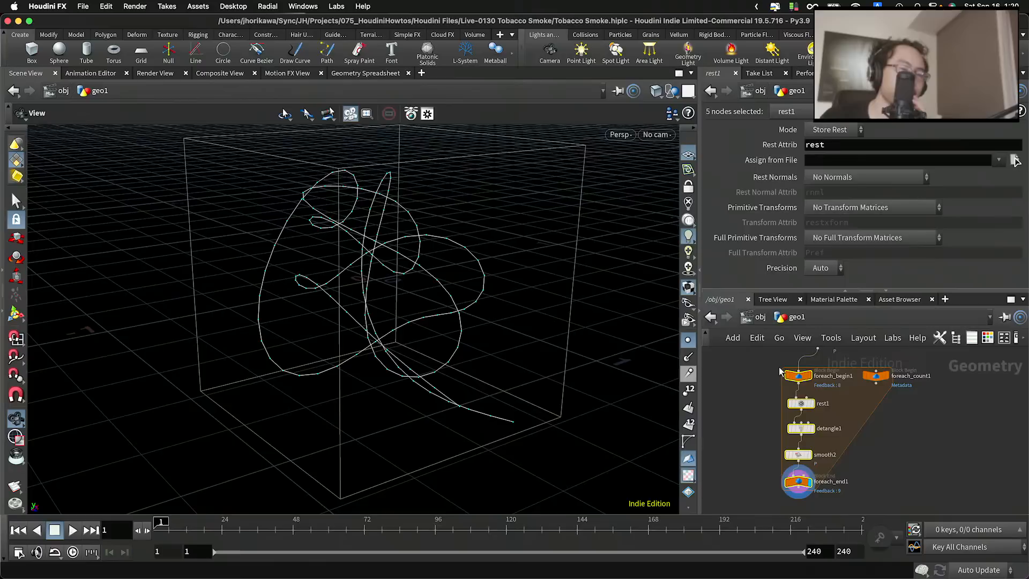
left_click(878, 492)
Move smooth2 and foreach_end1 down to make room, and insert a Point Wrangle between detangle1 and smooth2
scroll(793, 440, "up", 3)
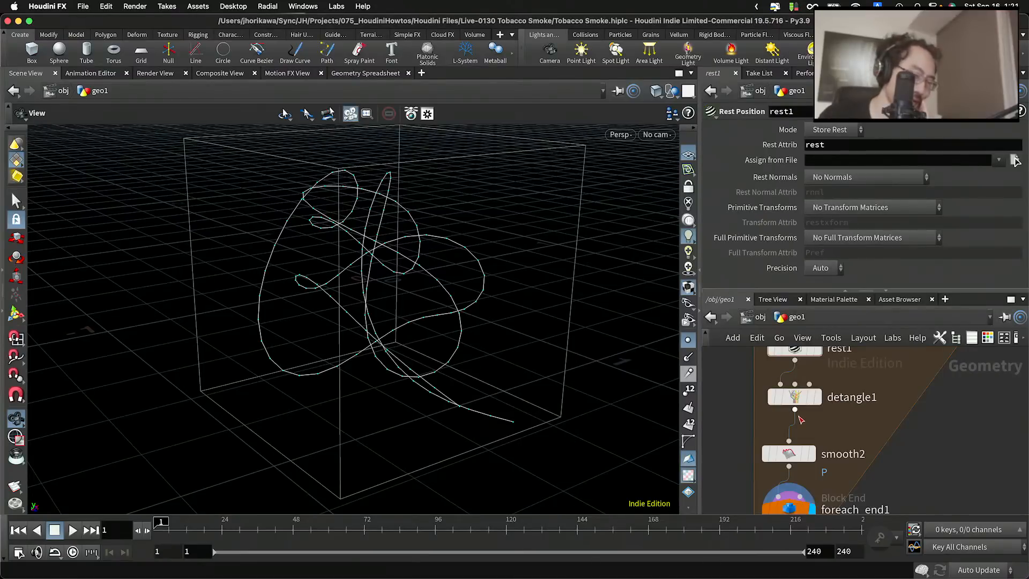
scroll(809, 416, "down", 3)
left_click_drag(829, 490, 800, 444)
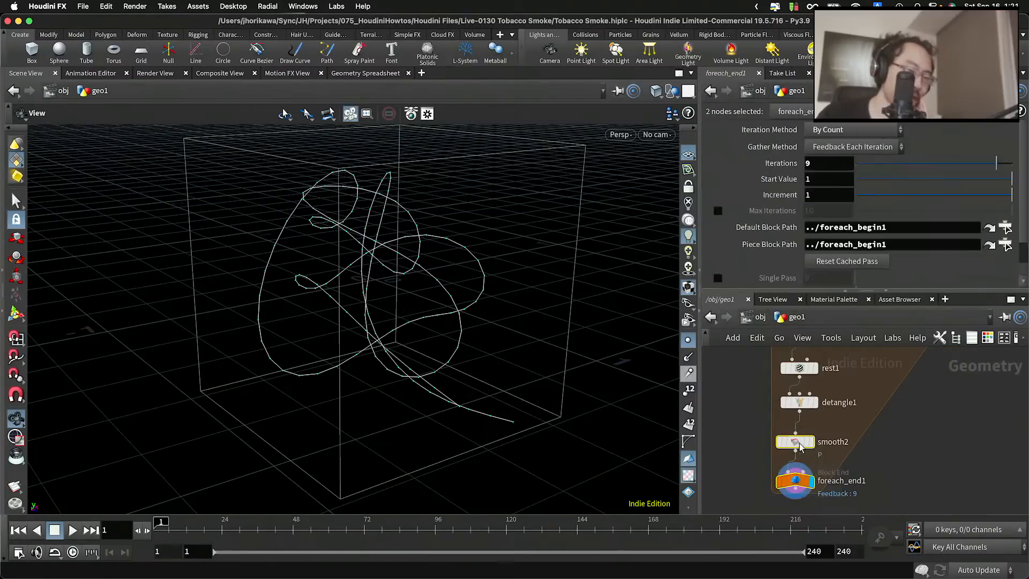
scroll(799, 444, "up", 4)
left_click(817, 431)
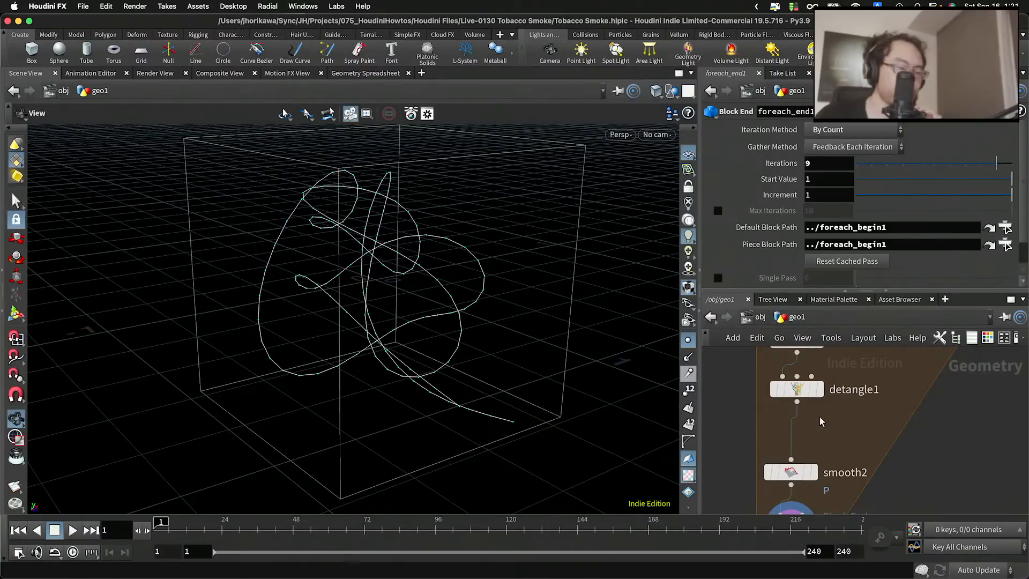
key("Tab")
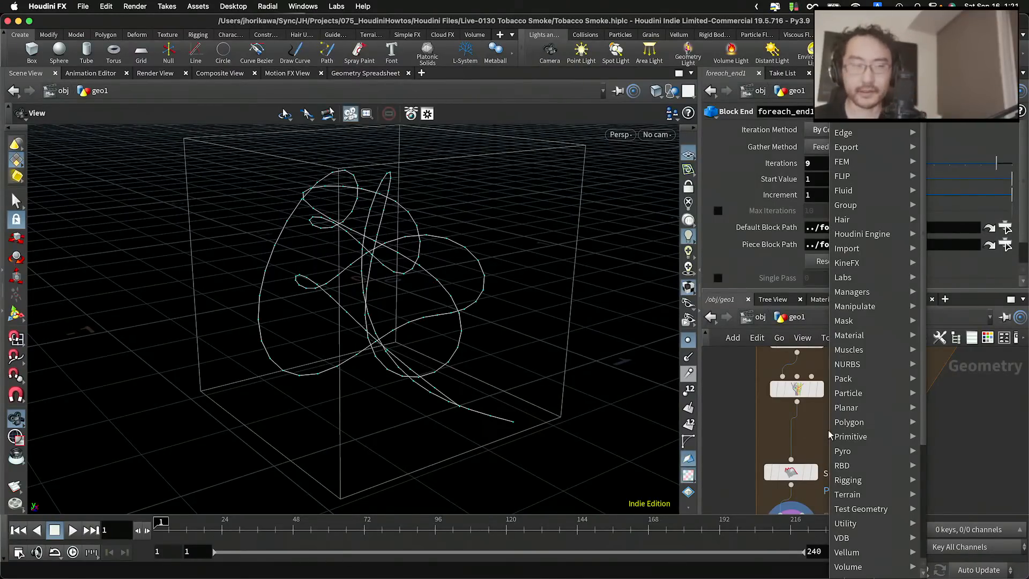
type("resample")
key("Return")
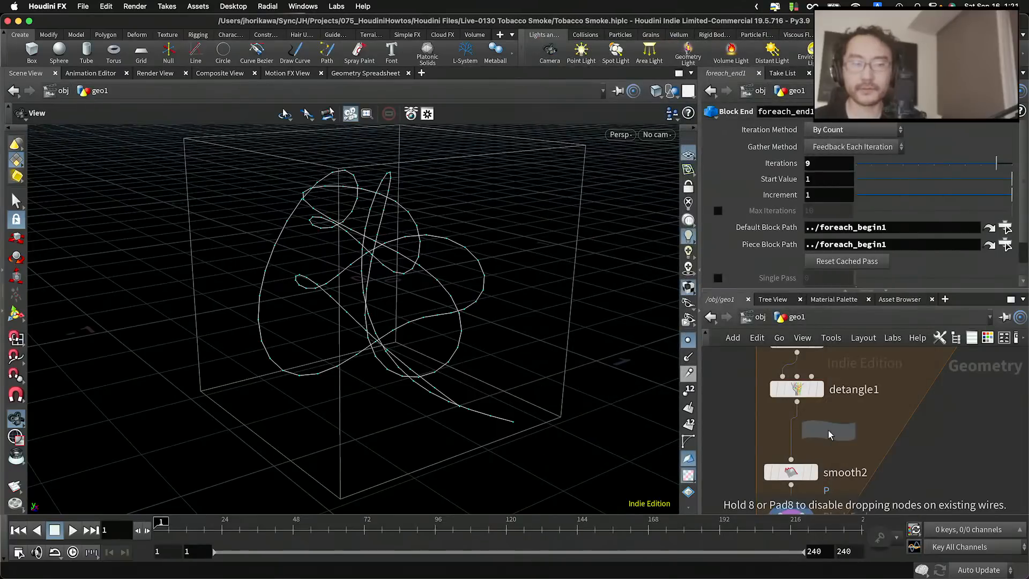
left_click(828, 431)
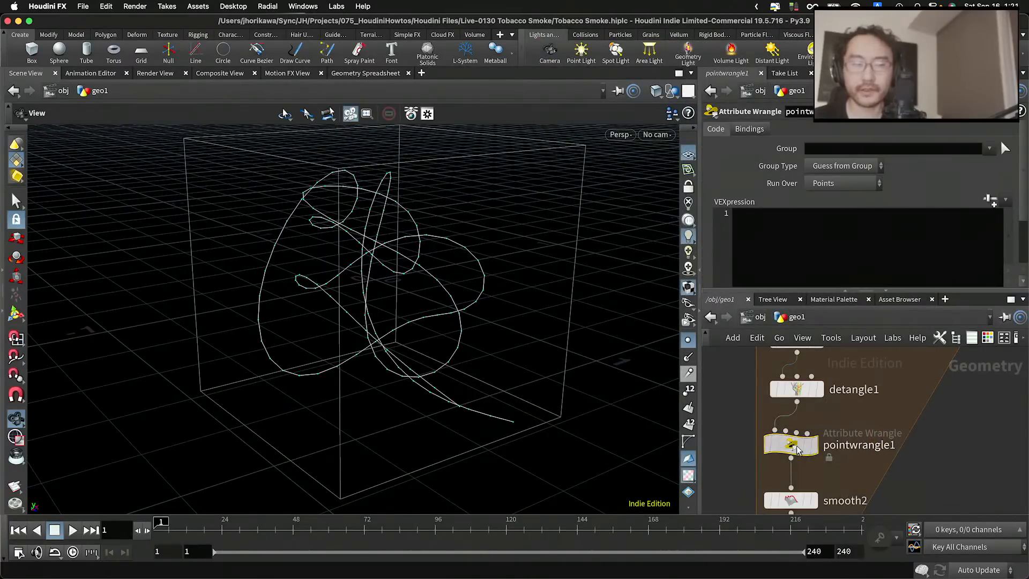
Rename the new wrangle node inside the loop to move_to_start_pos
scroll(835, 428, "down", 4)
scroll(818, 418, "up", 4)
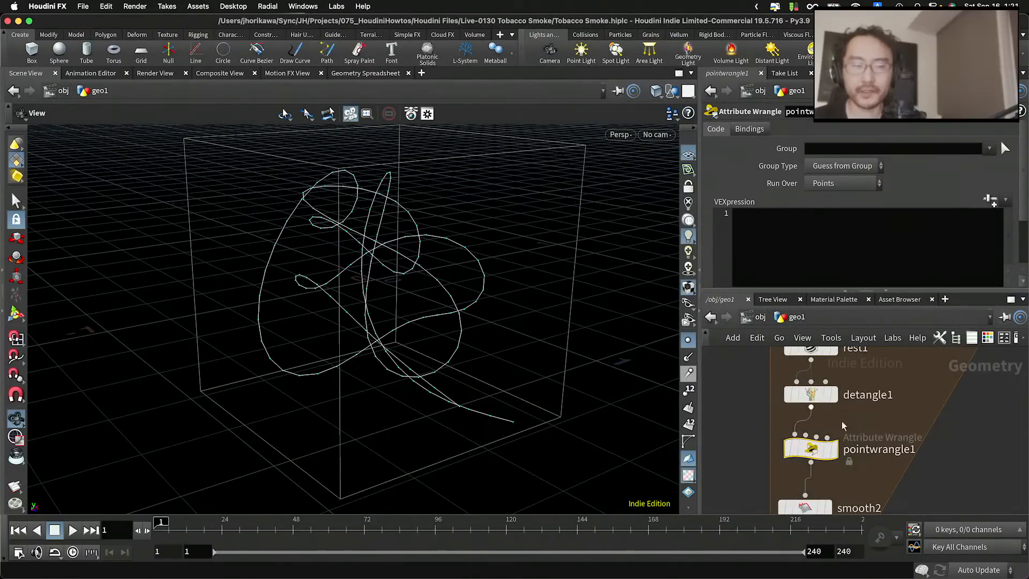
middle_click_drag(843, 425, 848, 360)
left_click_drag(816, 444, 814, 440)
double_click(879, 446)
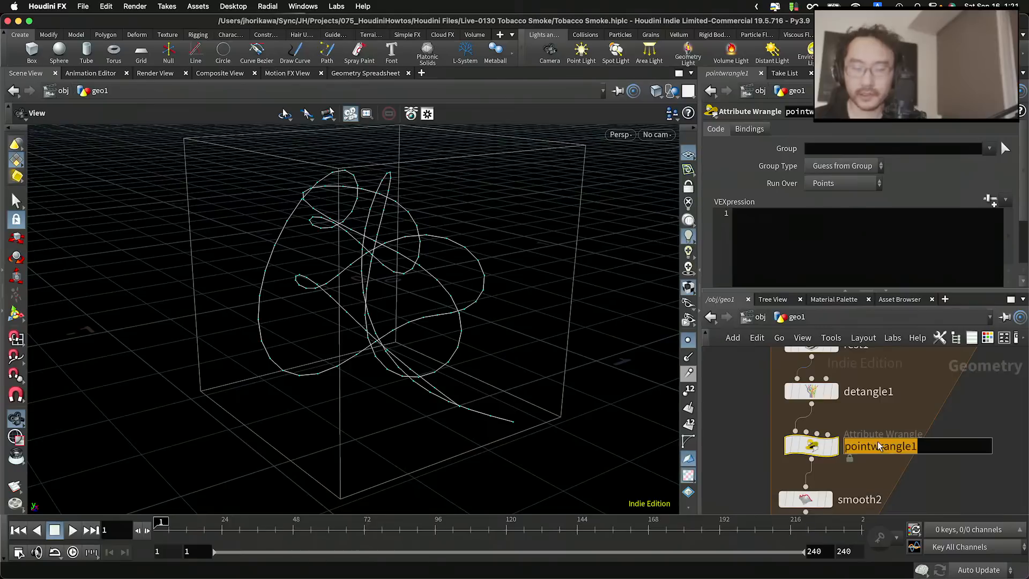
type("move")
key("BackSpace")
key("BackSpace")
key("BackSpace")
key("BackSpace")
type("m")
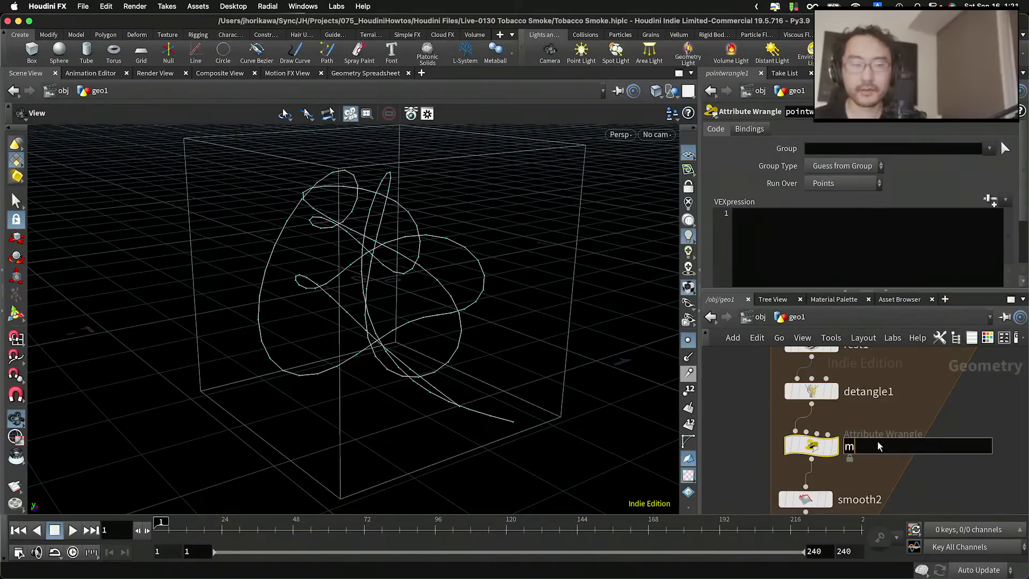
type("ove_ptto_start_pos")
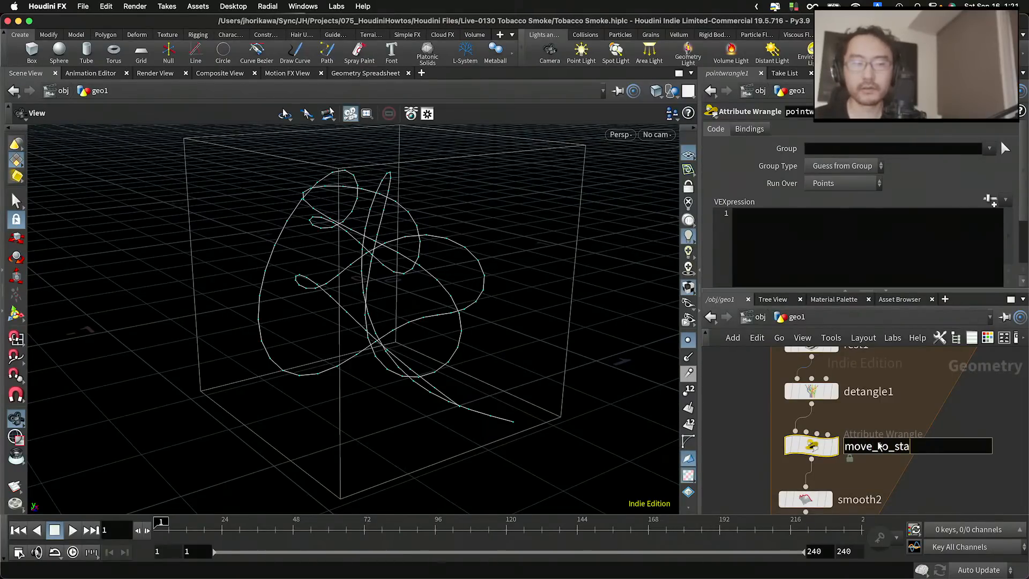
key("Return")
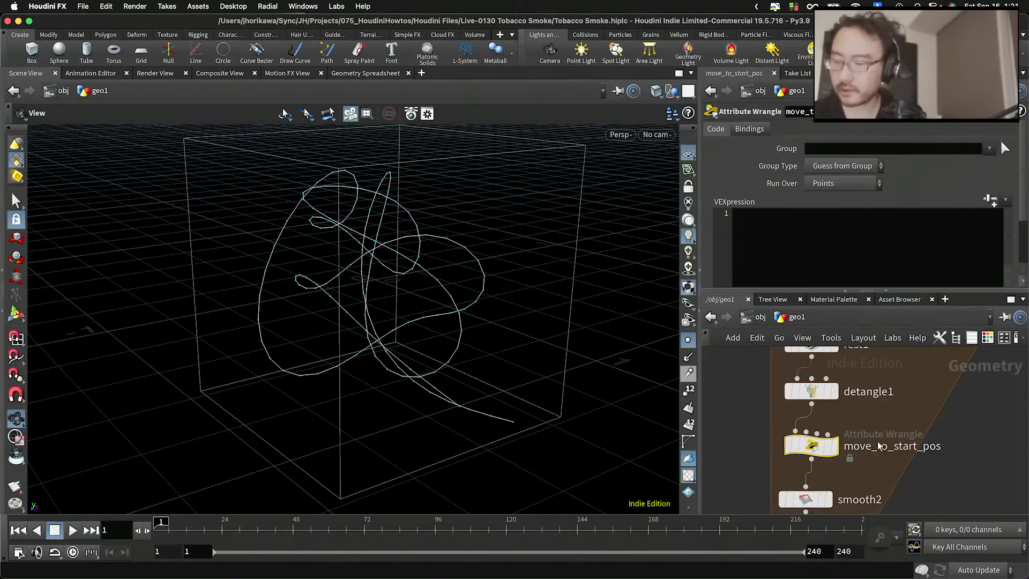
Display the move_to_start_pos node's output with point numbers turned on and examine the curve's start and end points
left_click(831, 446)
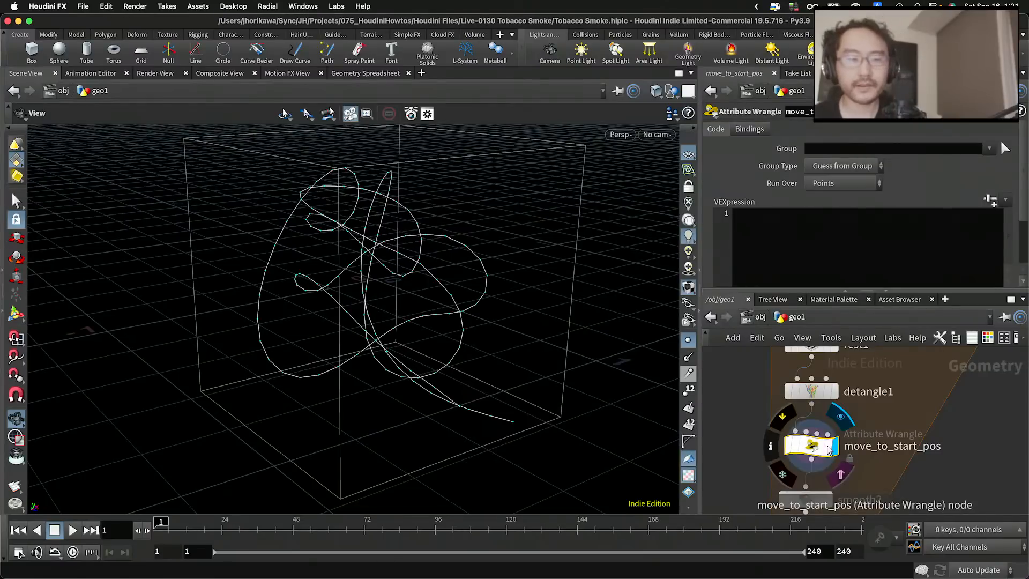
mouse_move(557, 372)
left_mouse_down()
mouse_move(461, 386)
mouse_move(563, 378)
left_mouse_up()
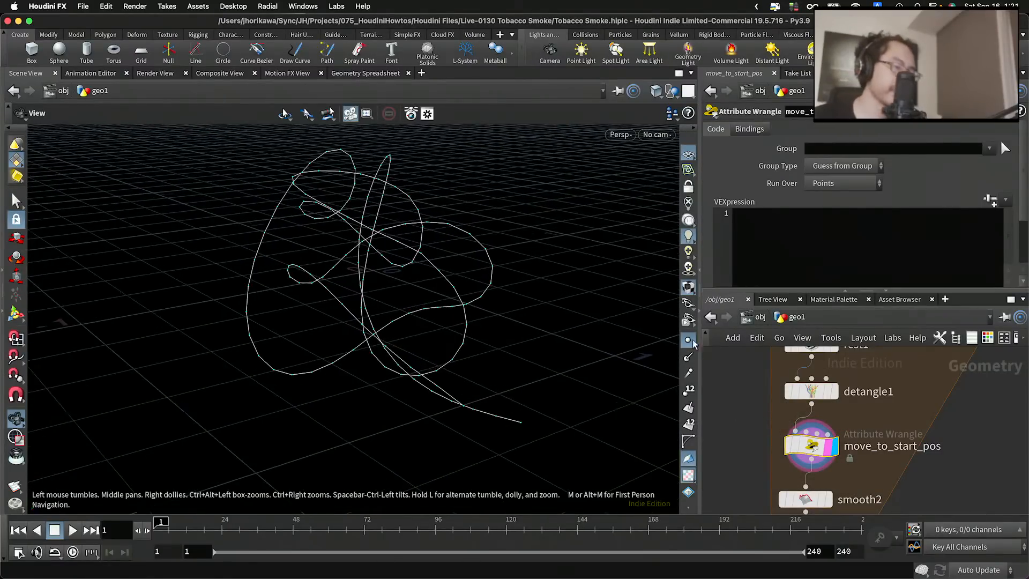
left_click(689, 390)
left_click_drag(456, 383, 358, 392)
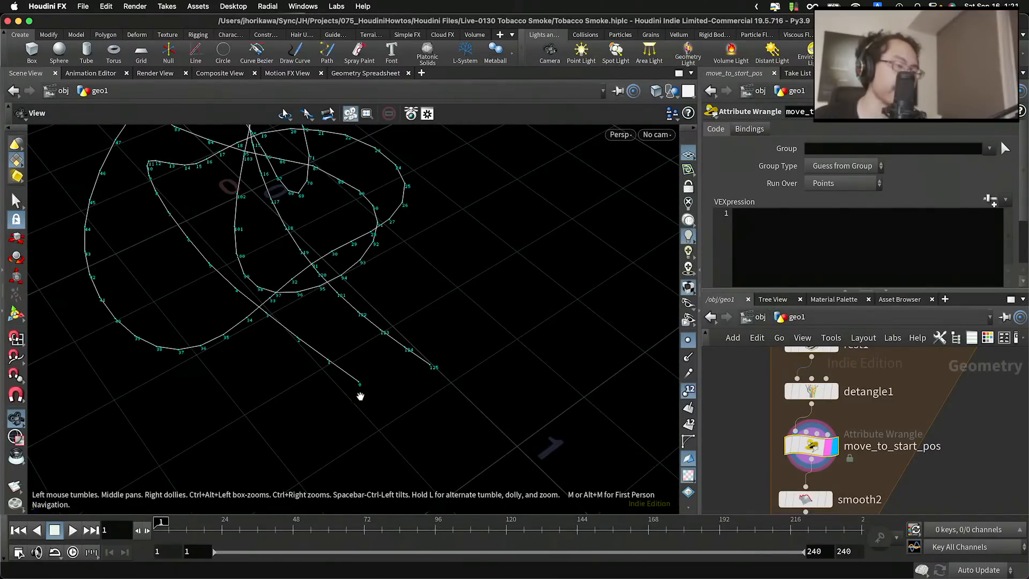
mouse_move(325, 346)
left_mouse_down()
mouse_move(333, 351)
mouse_move(336, 329)
mouse_move(310, 344)
left_mouse_up()
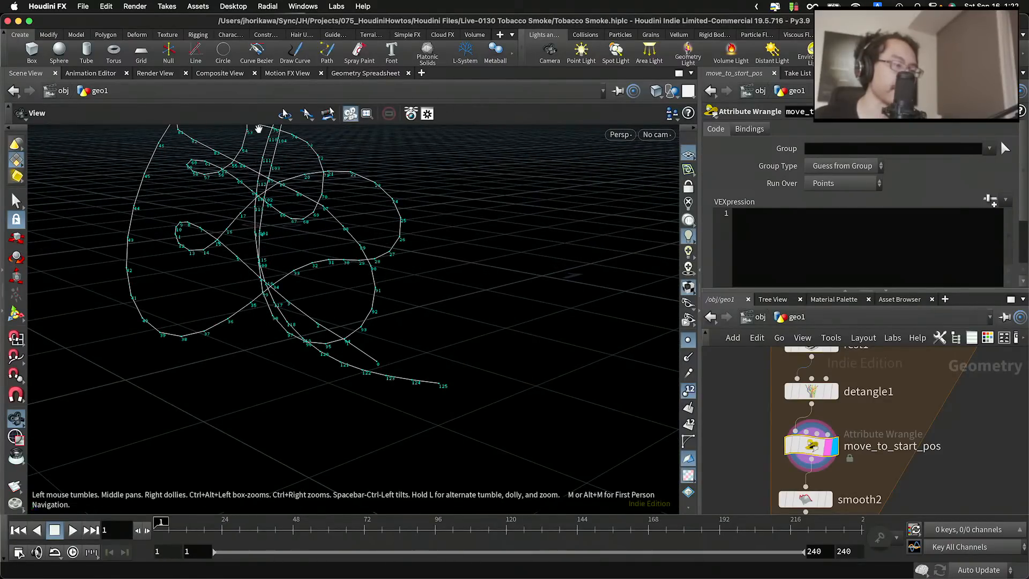
left_click_drag(264, 192, 268, 267)
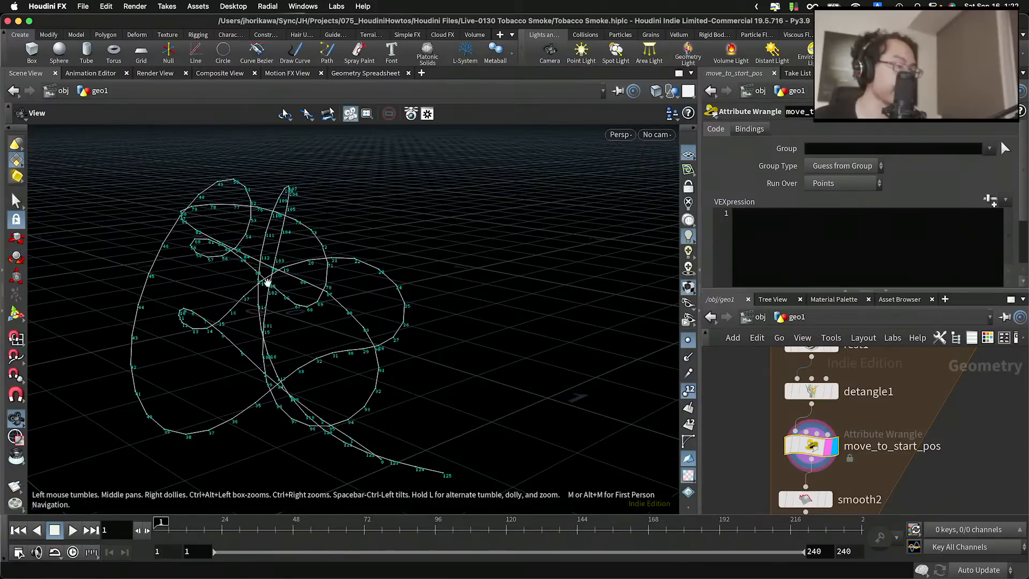
left_click_drag(267, 275, 381, 279)
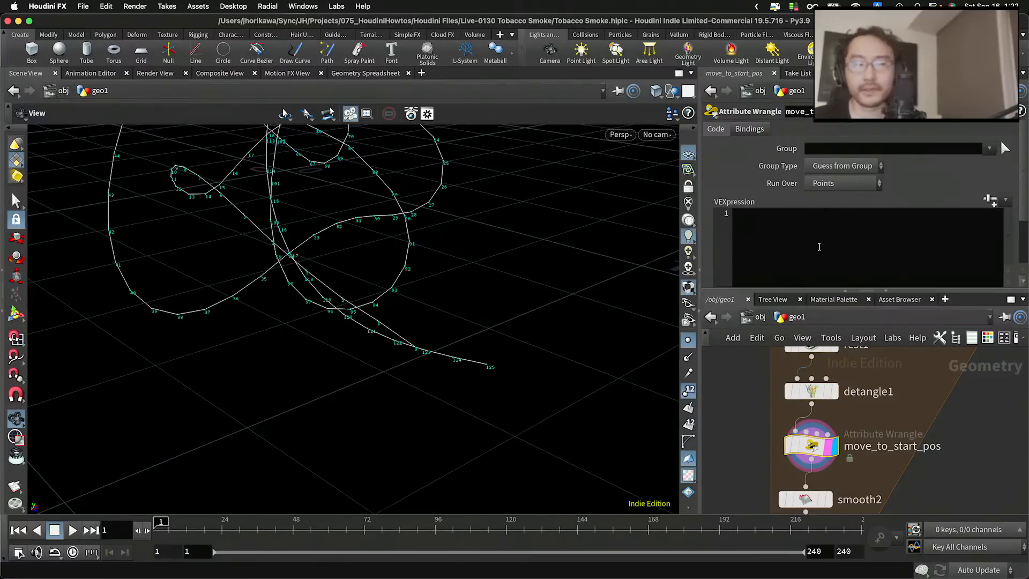
Write float cubesize = chf("cubesize"); as the first line of the move_to_start_pos VEXpression
left_click(818, 246)
type("float ")
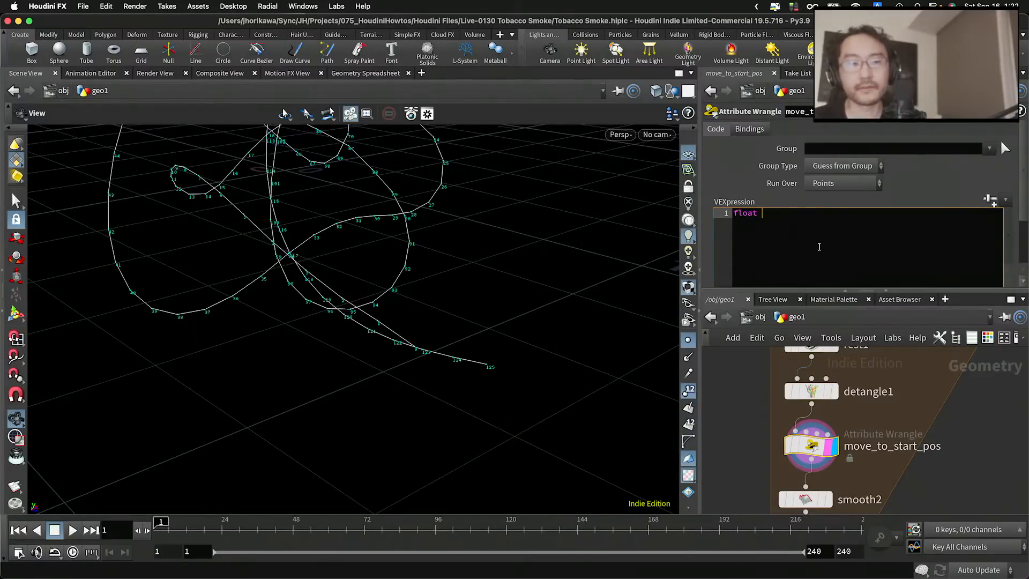
type("cubesize = chf(")
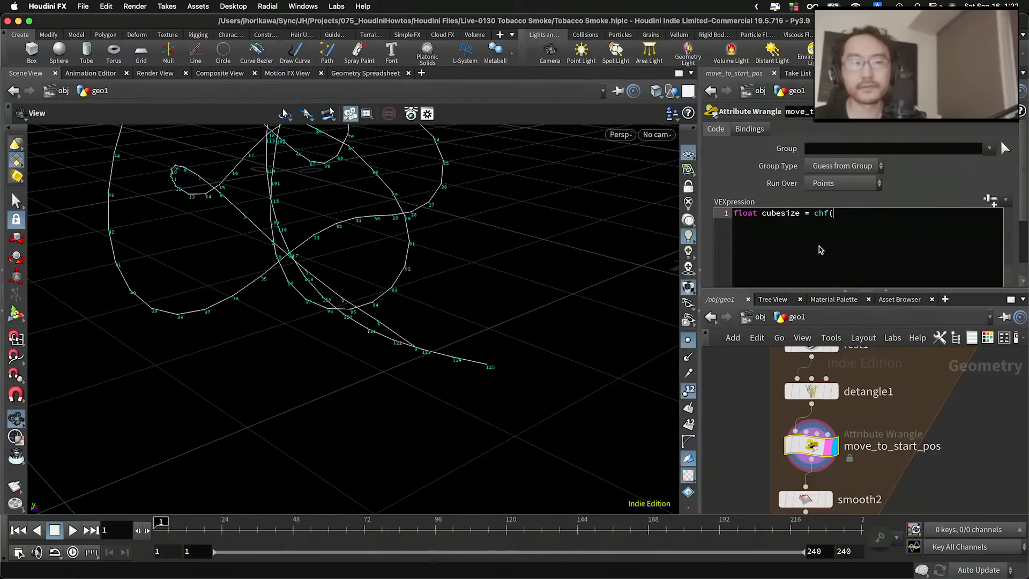
type("\"cubesize\"(")
type(";")
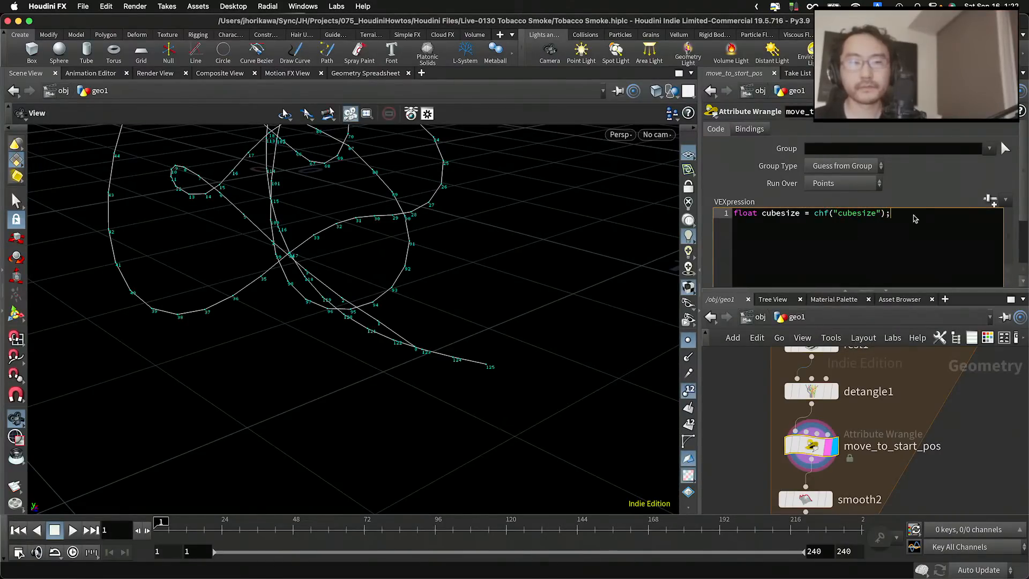
Create the Cubesize parameter from the wrangle code and link it to the Box's copied Uniform Scale as a relative reference
left_click(990, 200)
scroll(1015, 182, "down", 2)
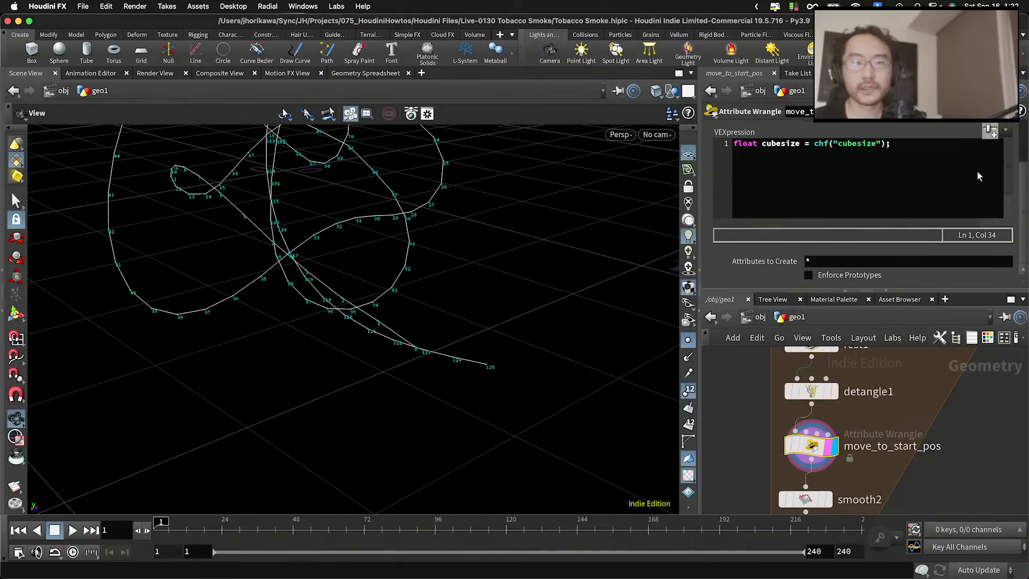
scroll(989, 153, "up", 1)
scroll(994, 155, "down", 1)
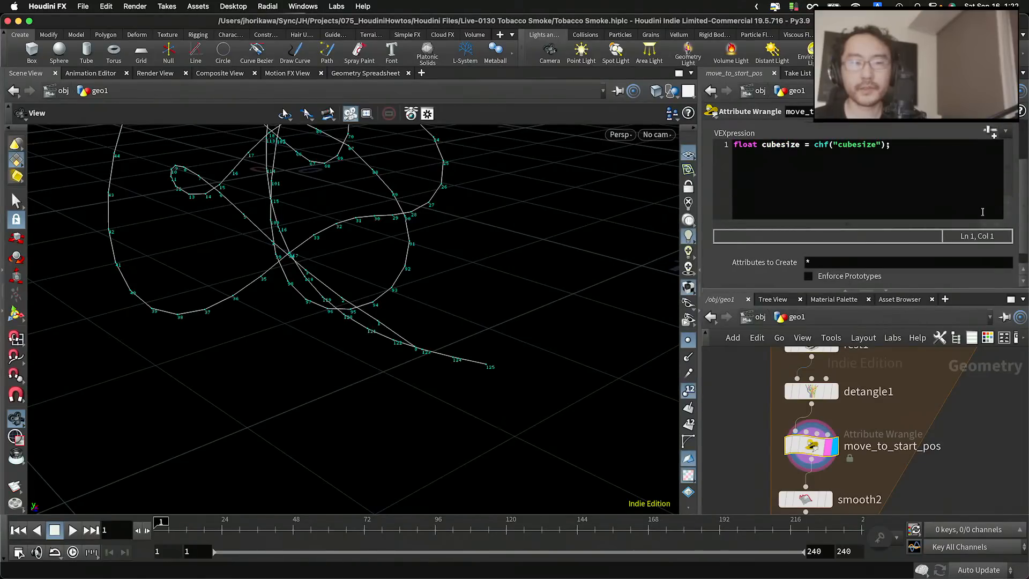
left_click(994, 138)
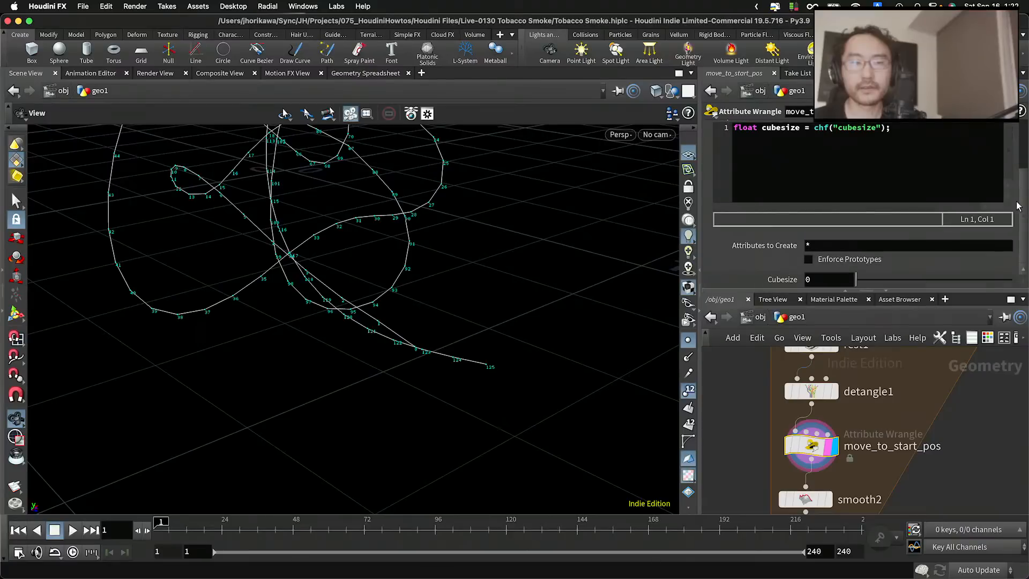
left_click(847, 280)
right_click(847, 279)
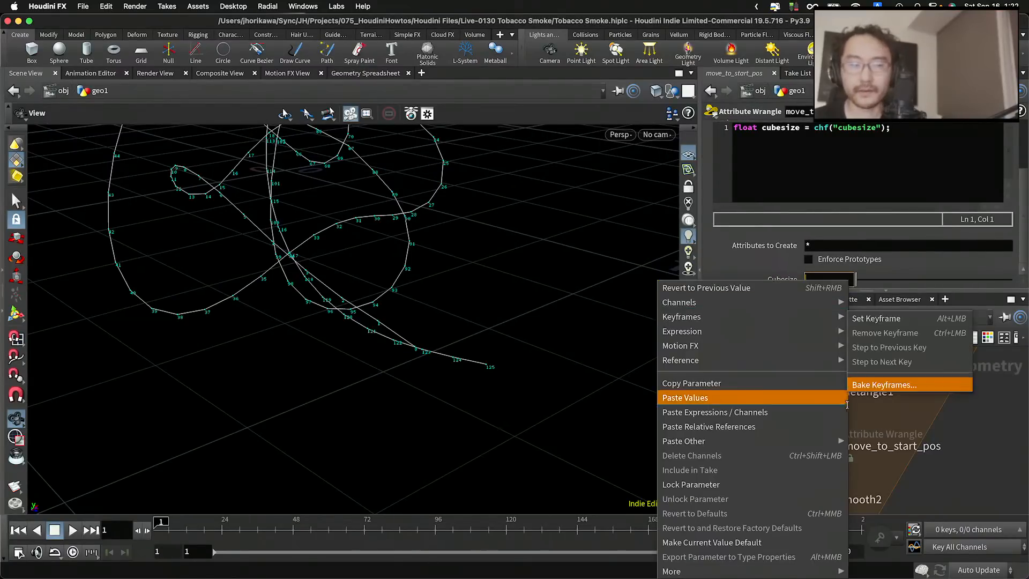
left_click(819, 426)
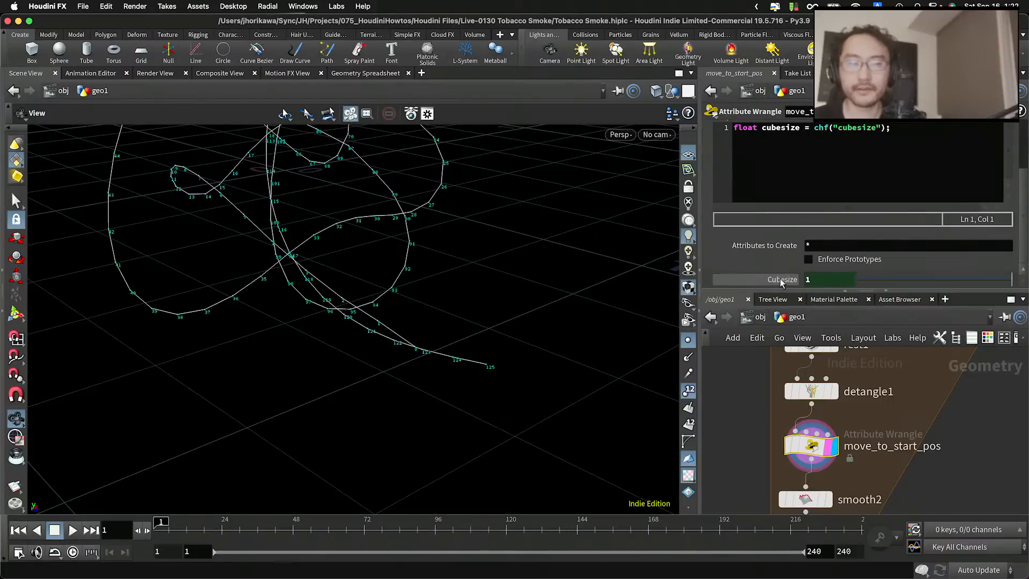
Multiply the chf("cubesize") value by 0.5 in the first line of the VEXpression and add blank lines below it
left_click(886, 128)
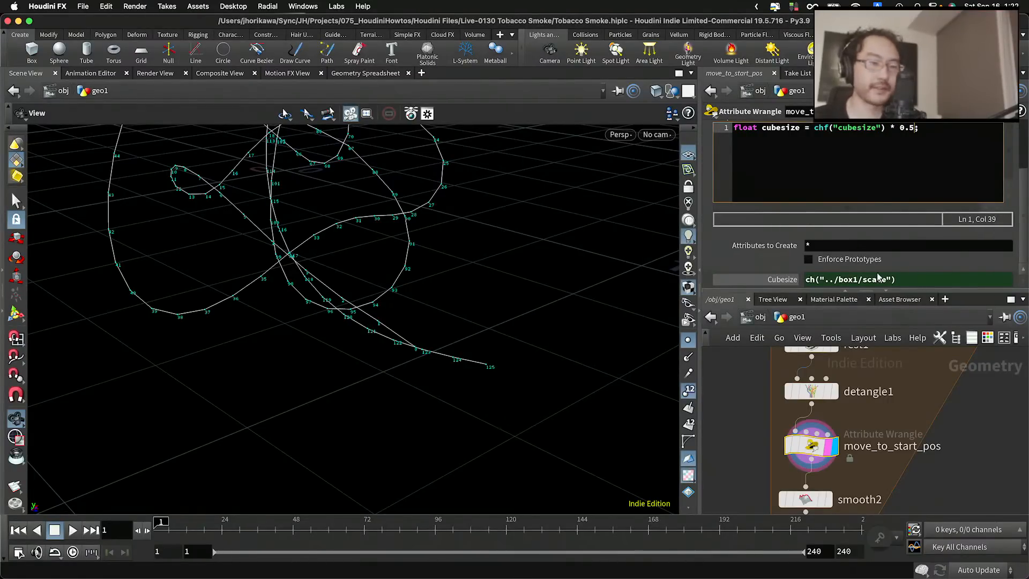
left_click(950, 402)
left_click_drag(916, 278, 741, 280)
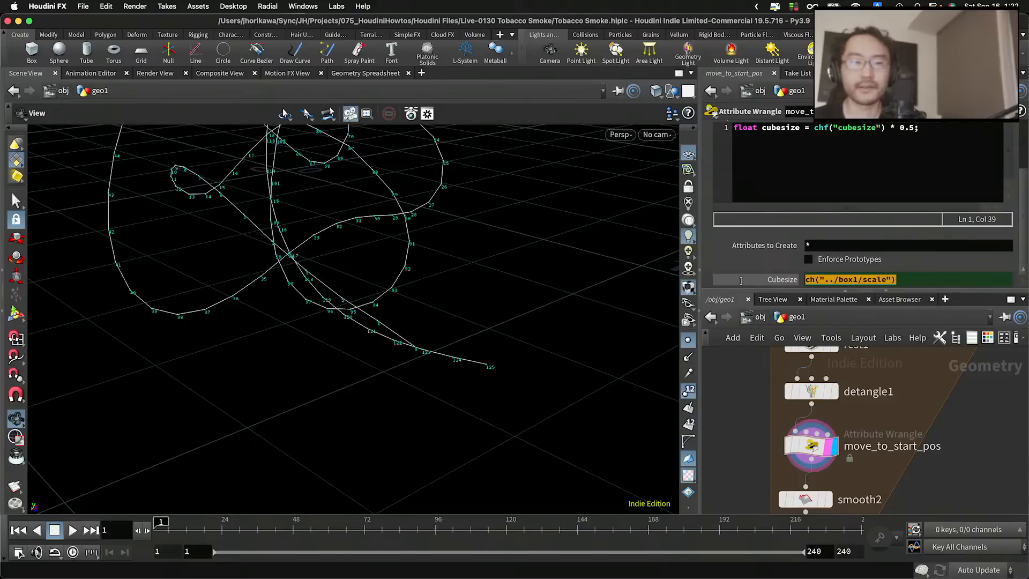
left_click_drag(929, 132, 793, 131)
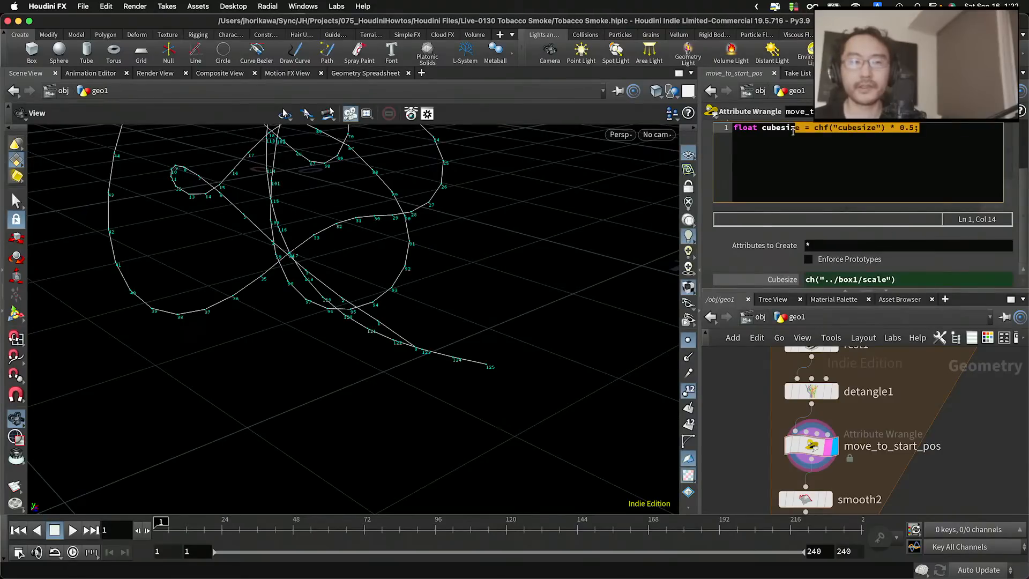
left_click(848, 164)
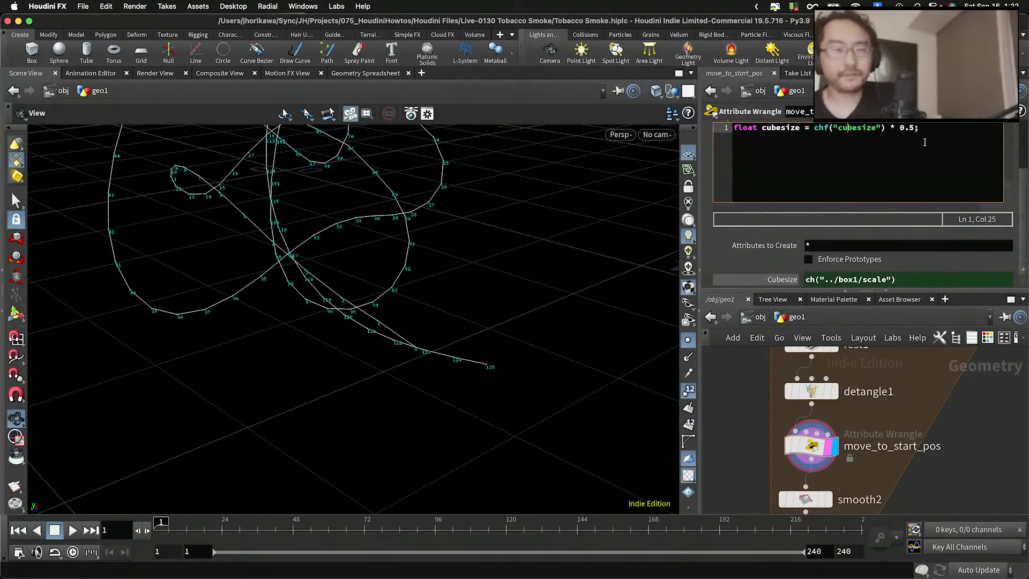
key("Return")
key("Return")
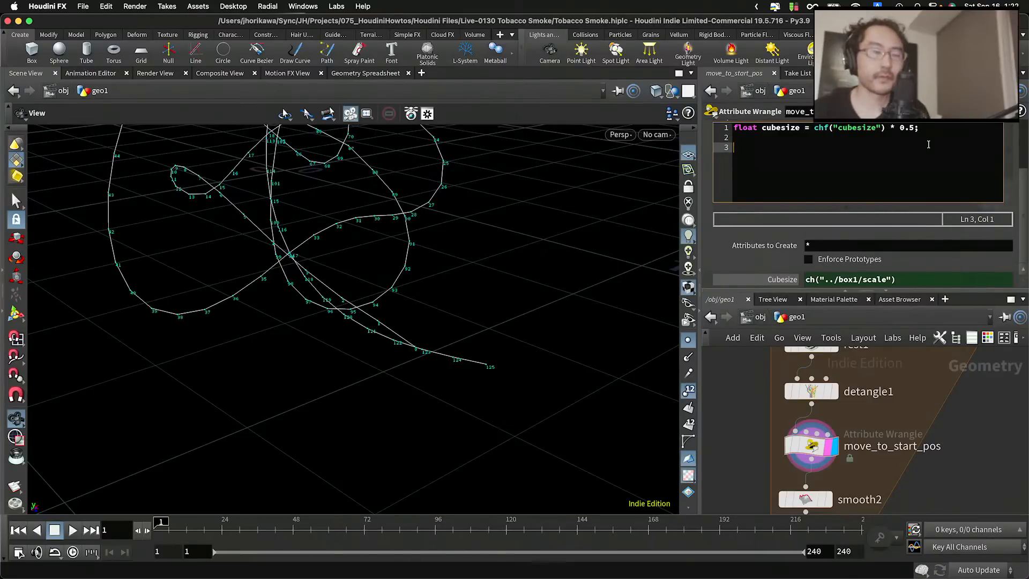
scroll(929, 145, "up", 2)
scroll(307, 289, "up", 5)
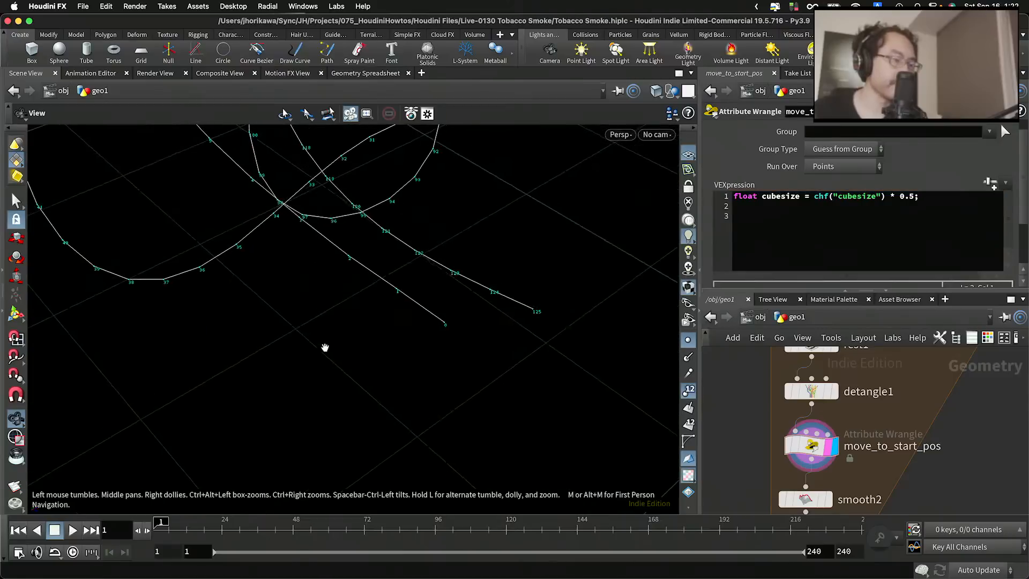
middle_click_drag(324, 347, 296, 378)
right_click_drag(296, 378, 404, 356)
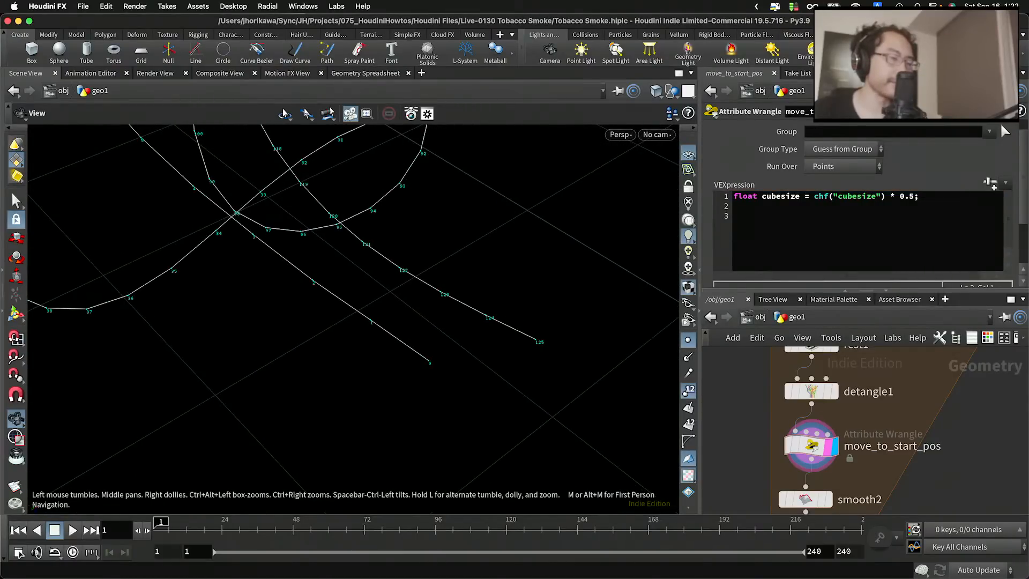
scroll(367, 333, "down", 4)
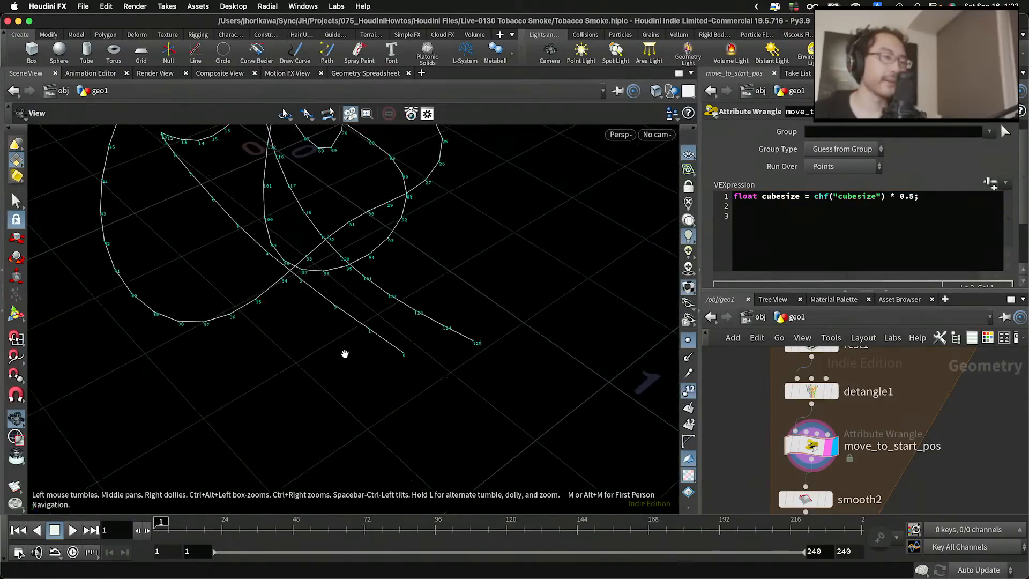
left_click_drag(344, 354, 337, 300)
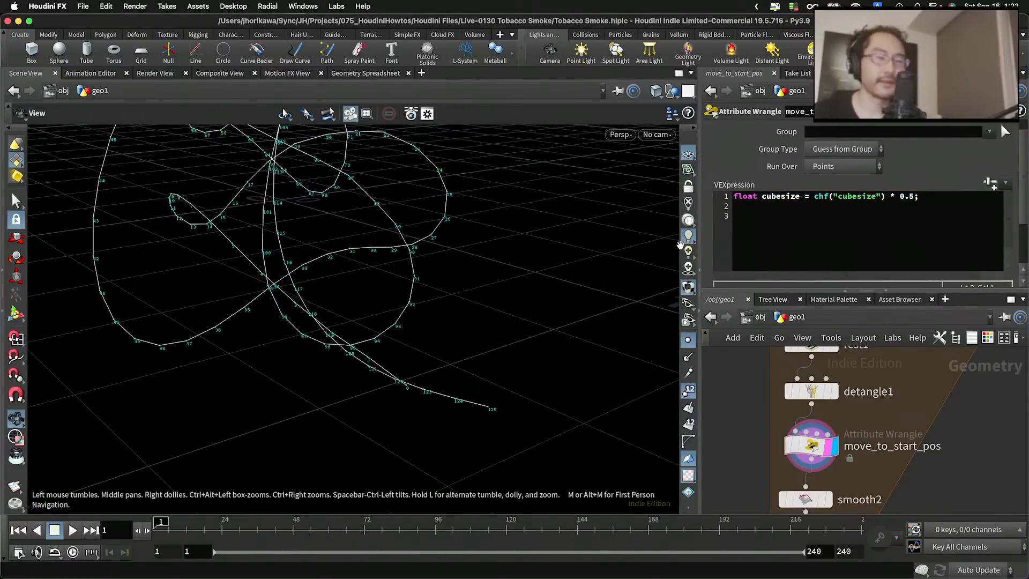
left_click(776, 237)
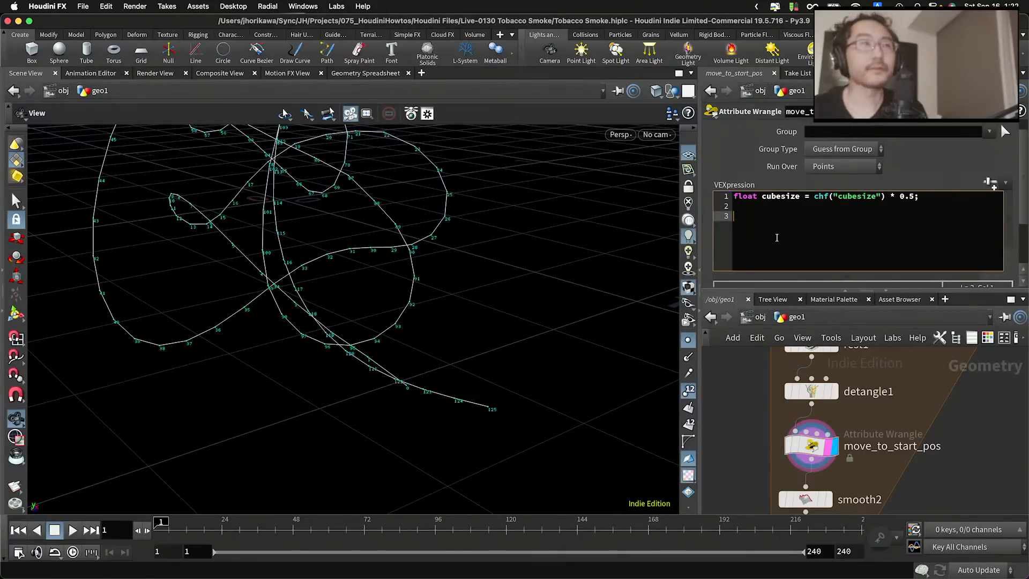
type("if([@")
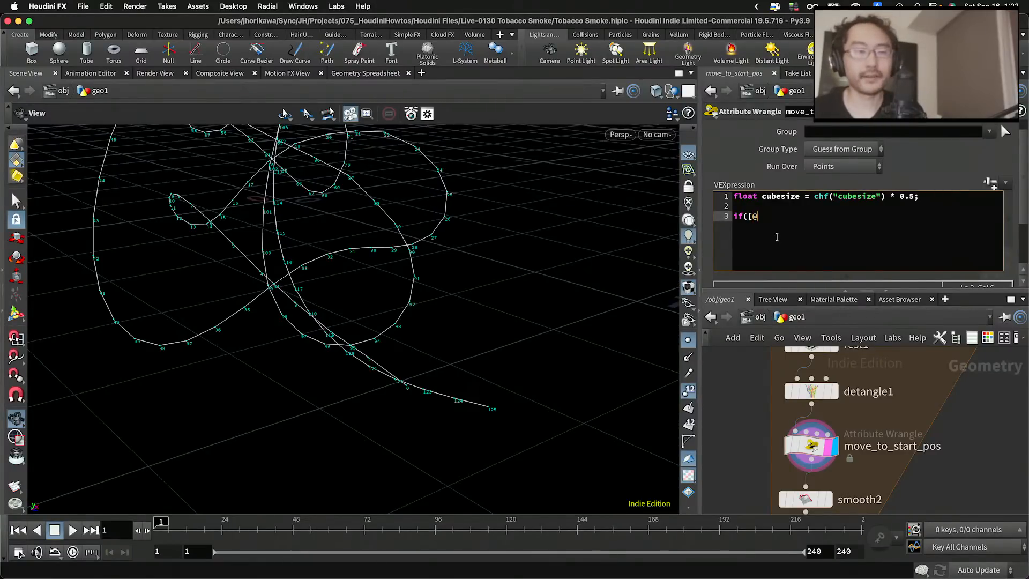
key("BackSpace")
key("BackSpace")
type("@ptn")
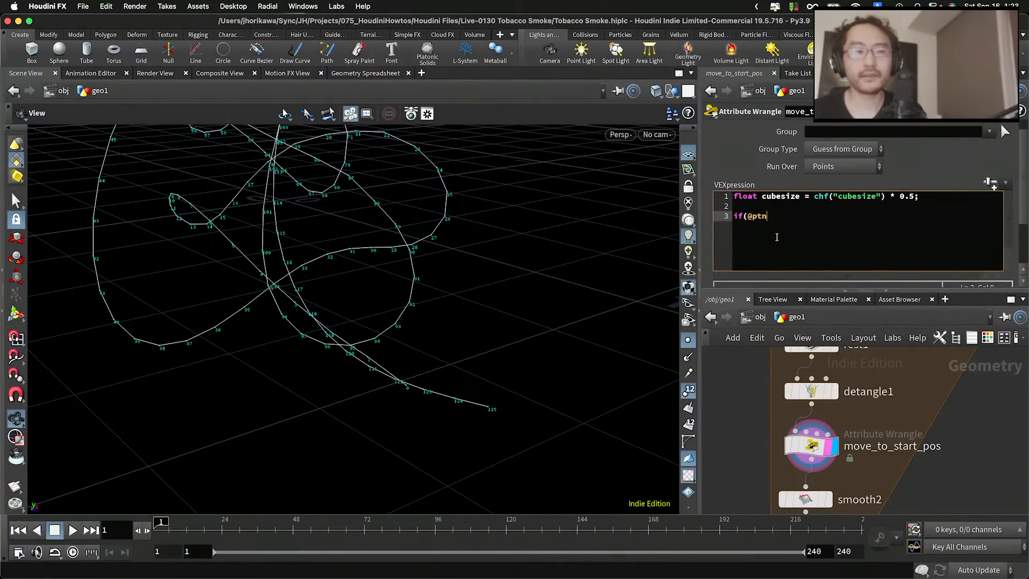
type("um < chi(@")
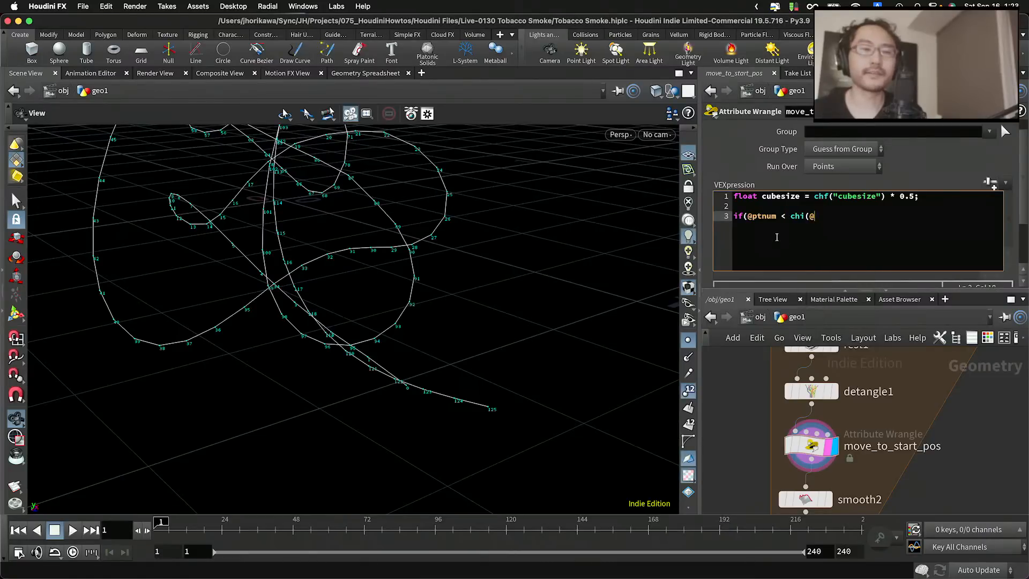
key("BackSpace")
type("\"num\")")
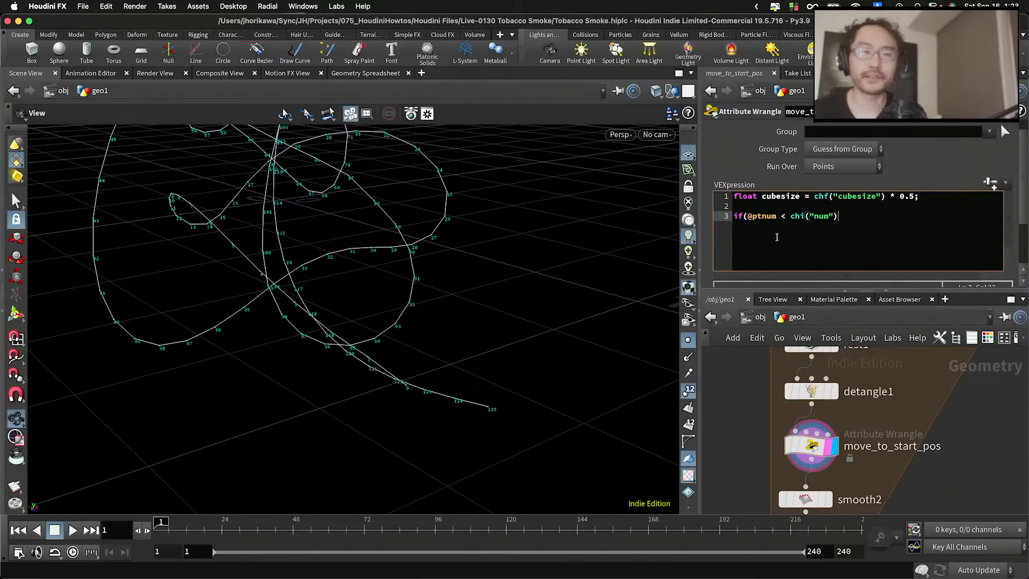
Complete the if statement with an empty pair of braces and an indented line between them
type("){")
key("Return")
type("}")
key("Left")
key("Return")
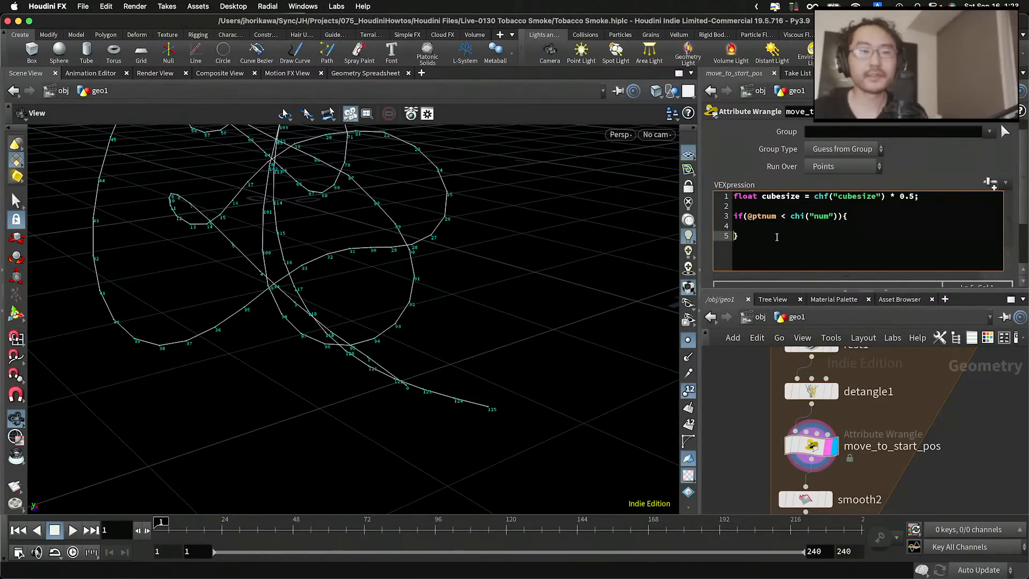
key("Up")
key("Tab")
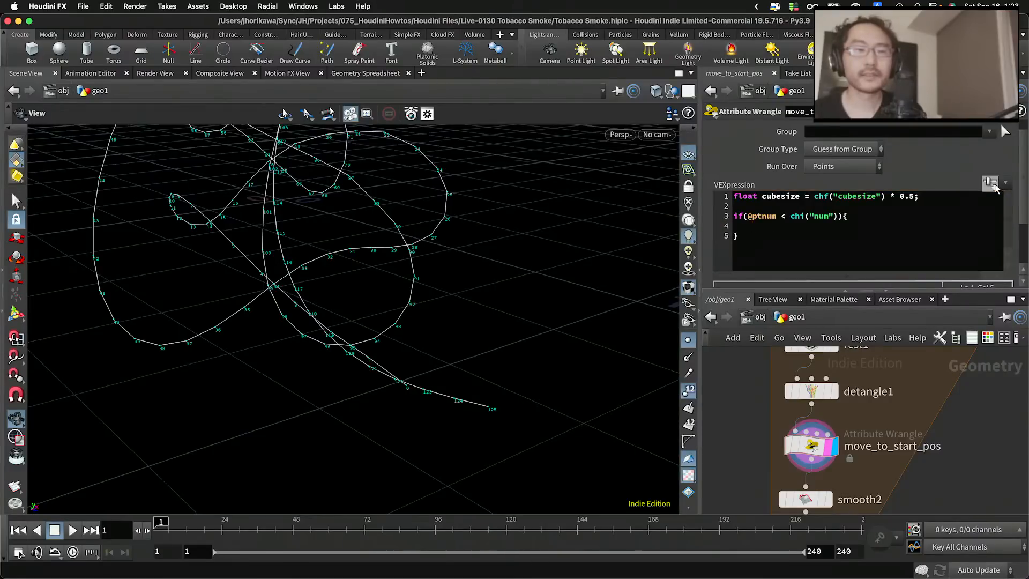
Create the Num parameter from the wrangle code and set it to 2
scroll(1007, 178, "up", 1)
scroll(1006, 178, "down", 5)
left_click_drag(876, 283, 892, 282)
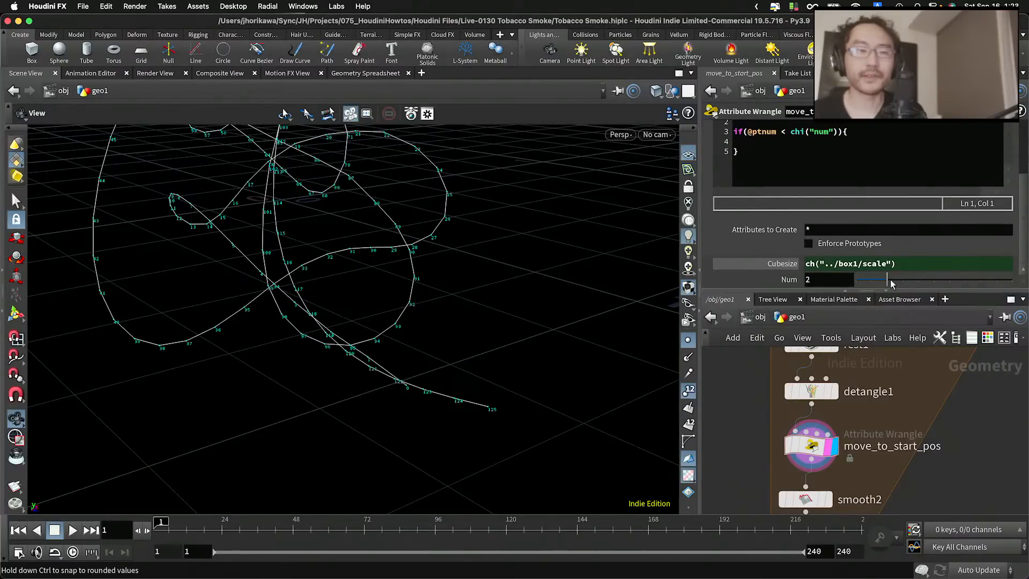
Write @P = set(0, 0, 0); inside the if block
left_click(769, 141)
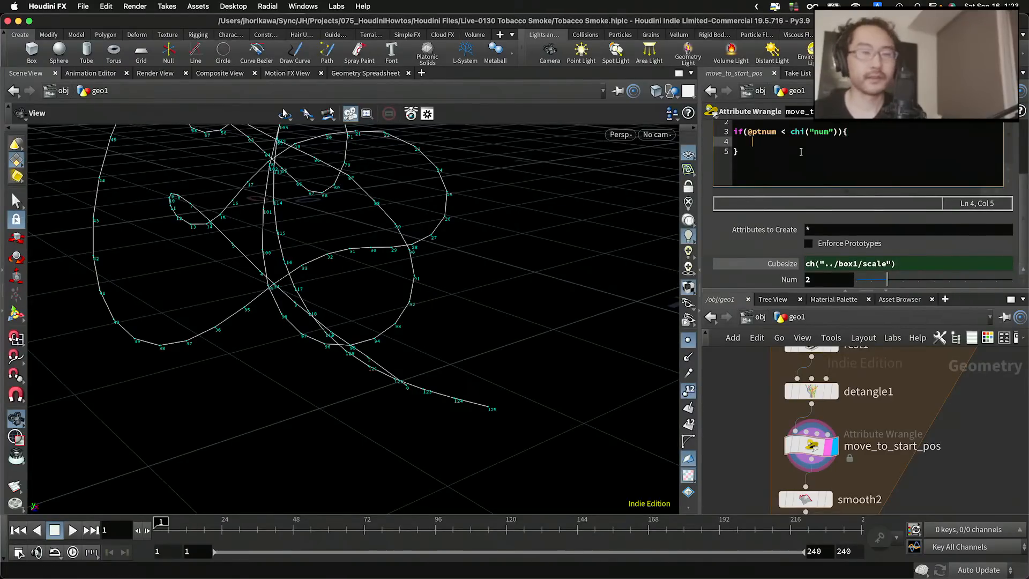
type("@P = ")
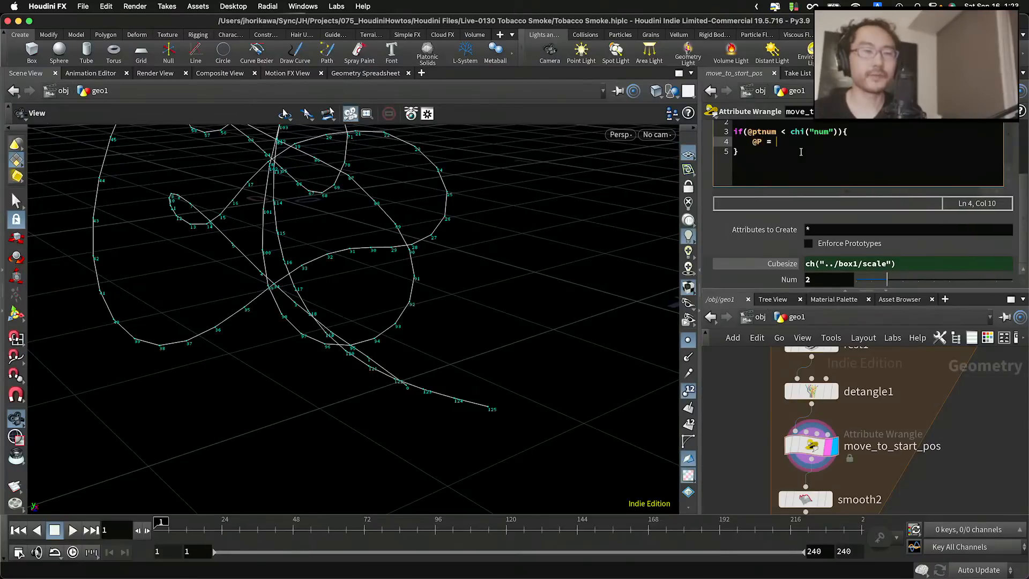
type("set(0, 0, 0);")
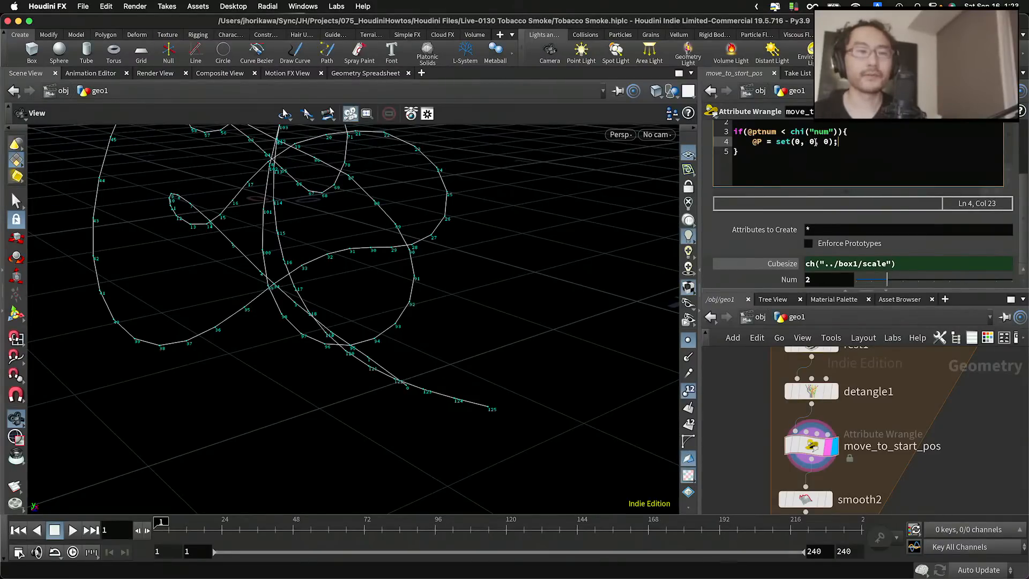
Replace the Y component of the set() vector with -cubesize
double_click(809, 142)
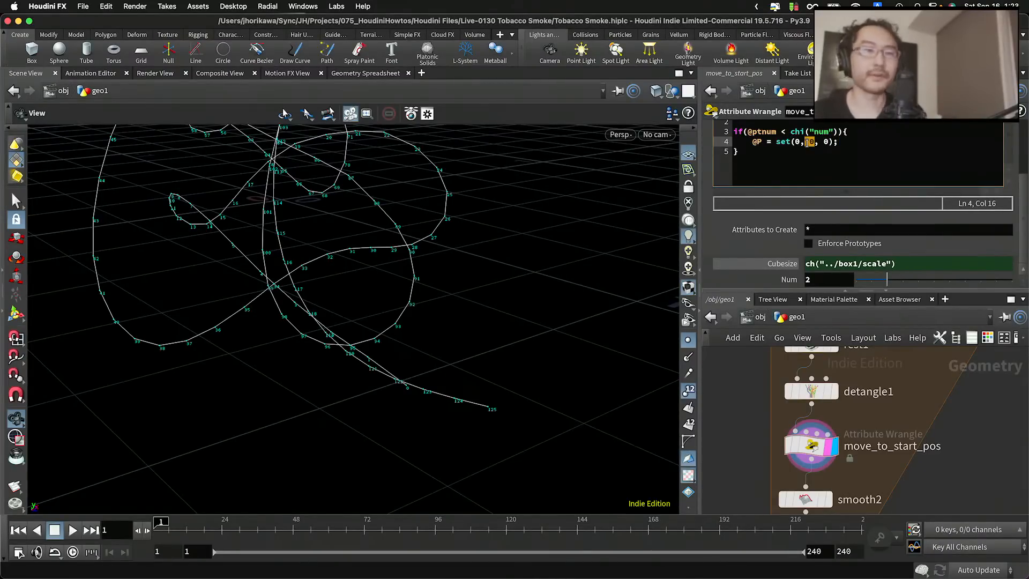
type("-")
scroll(839, 181, "up", 2)
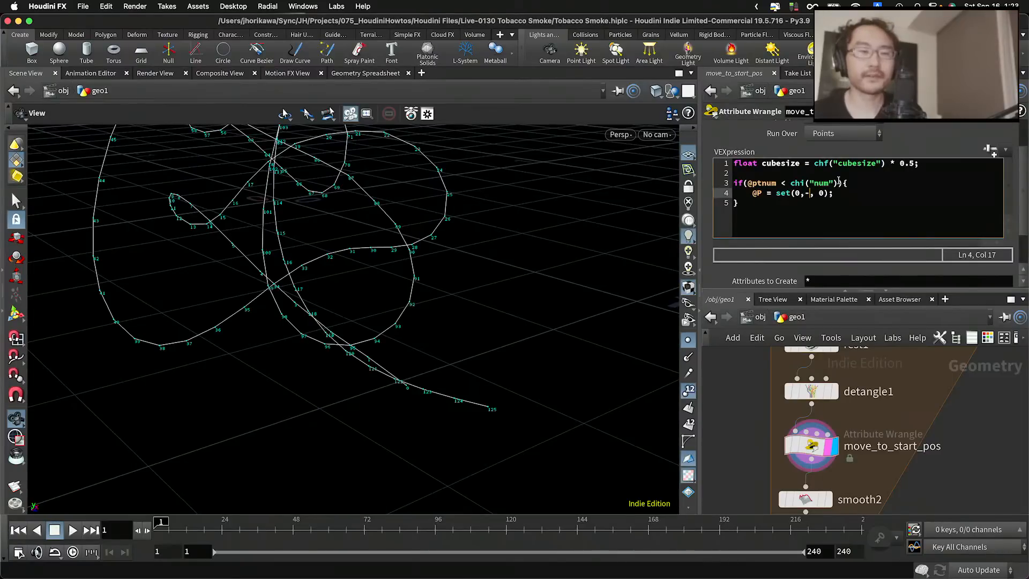
type("cube")
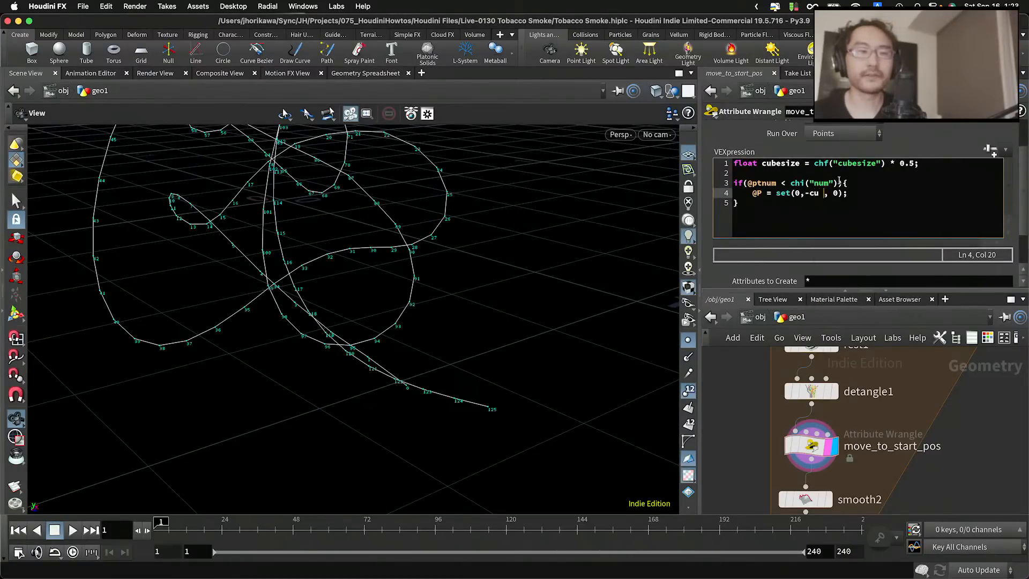
type("size")
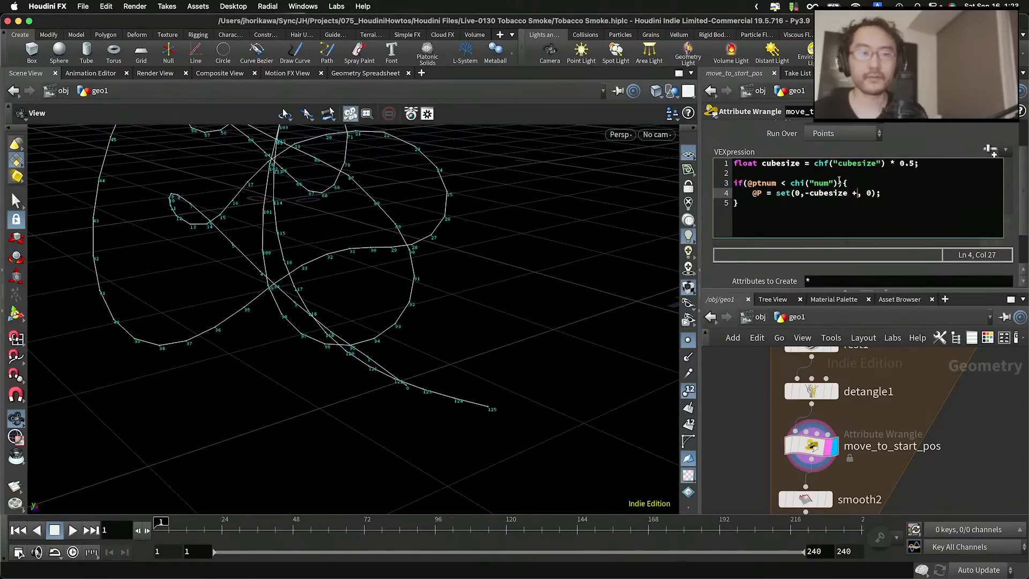
type("+ ")
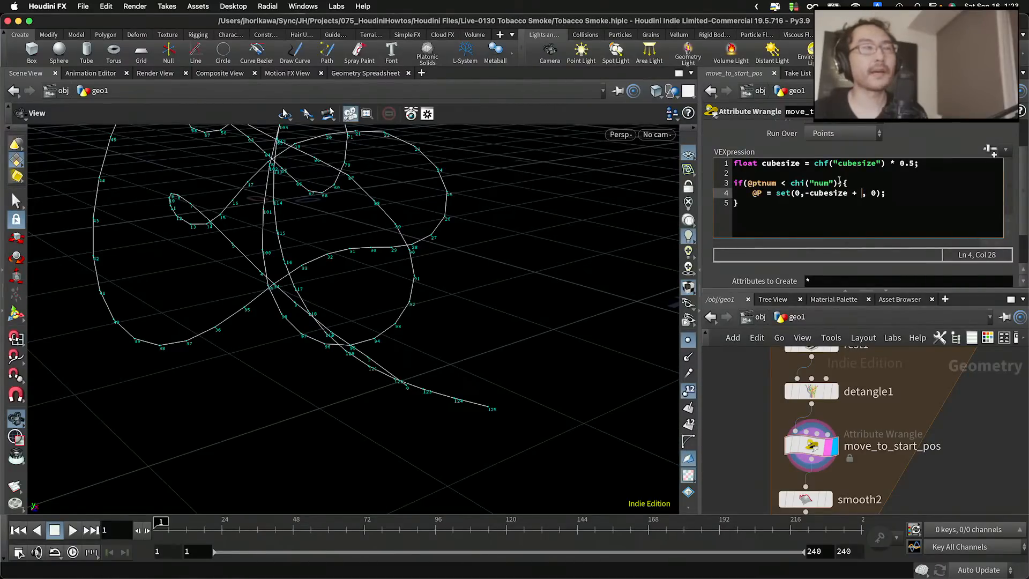
type("@ptnum *")
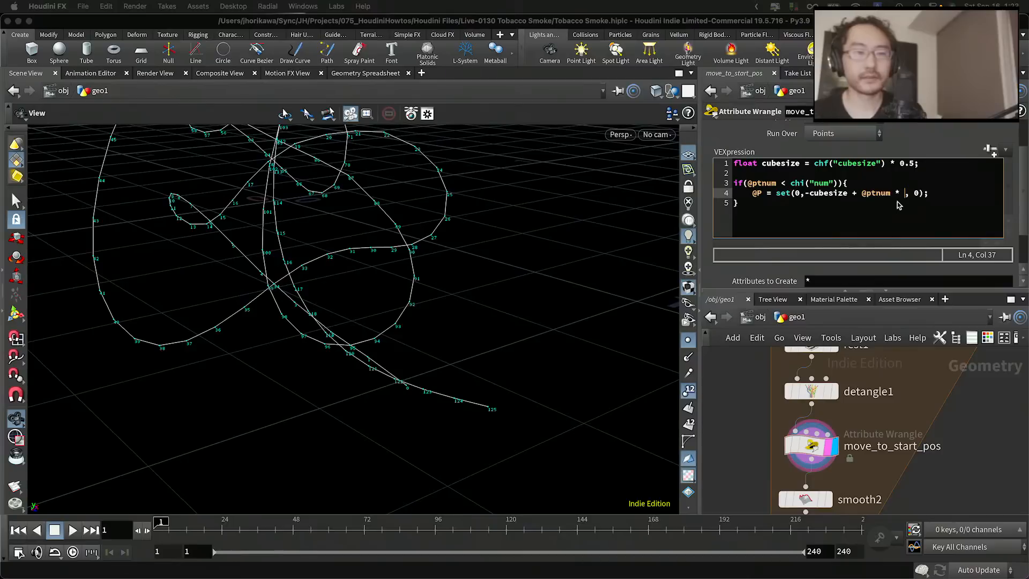
left_click_drag(904, 193, 877, 196)
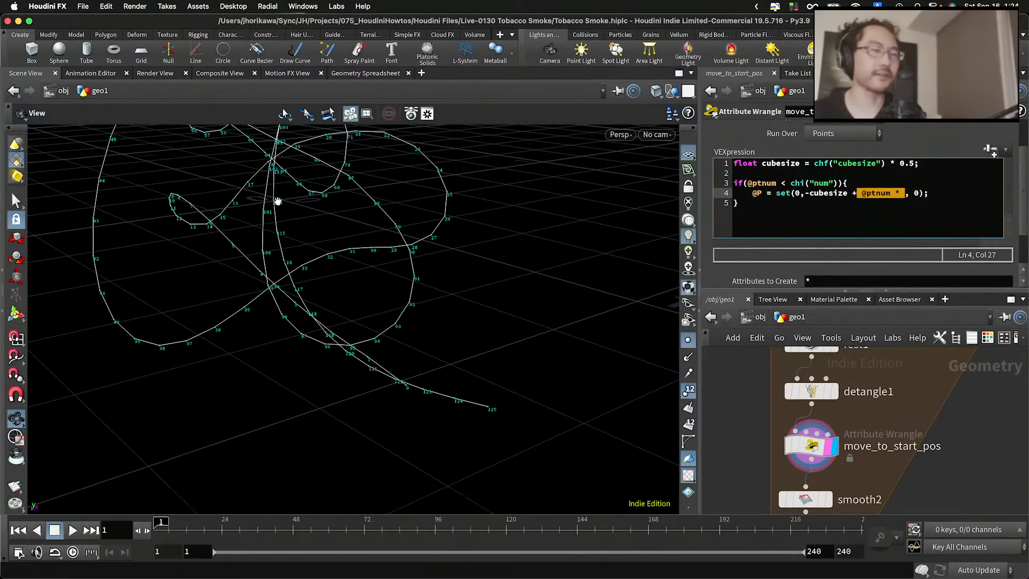
left_click(804, 194)
left_click_drag(903, 194, 852, 195)
key("BackSpace")
key("BackSpace")
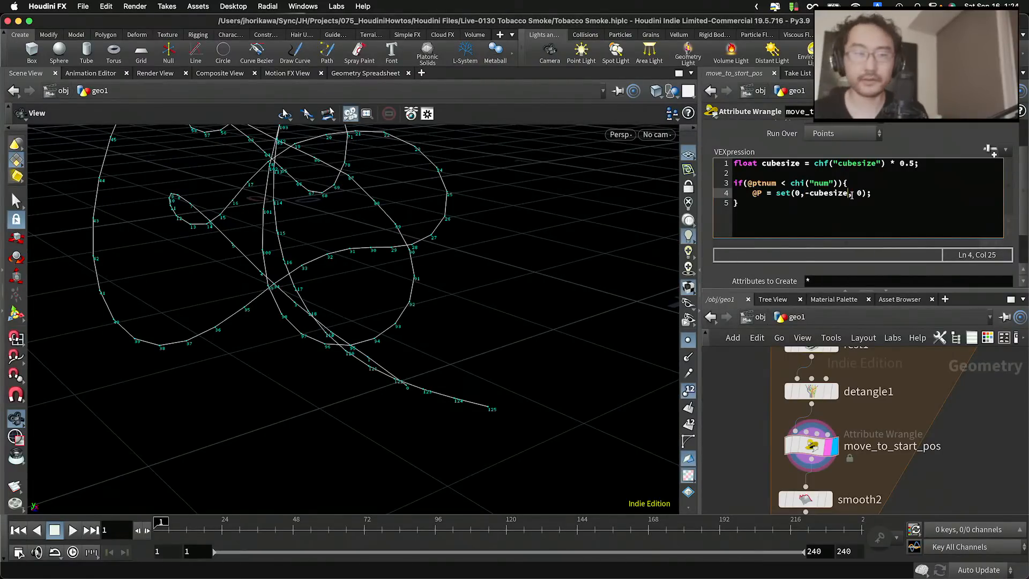
left_click(806, 193)
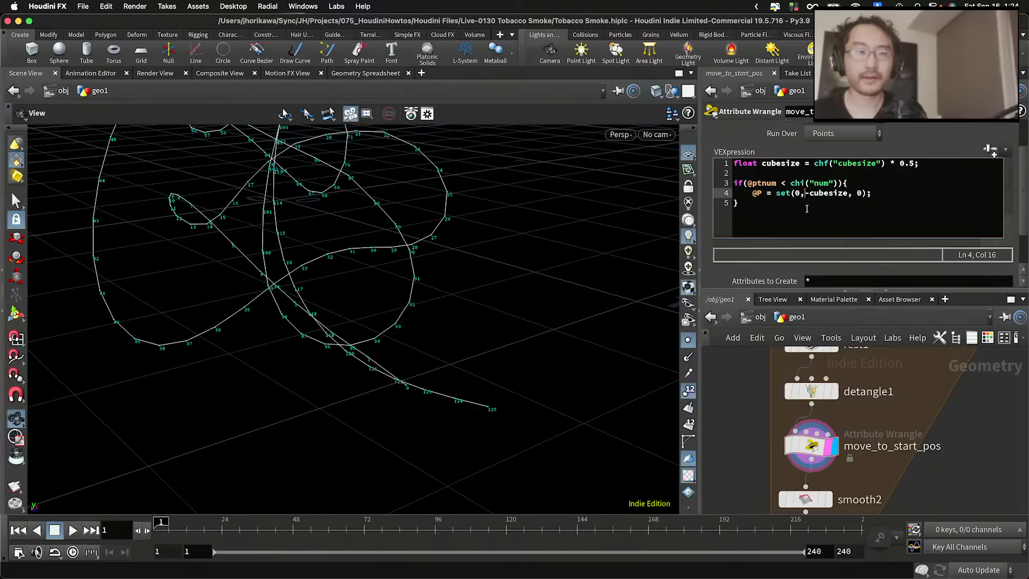
type("fit")
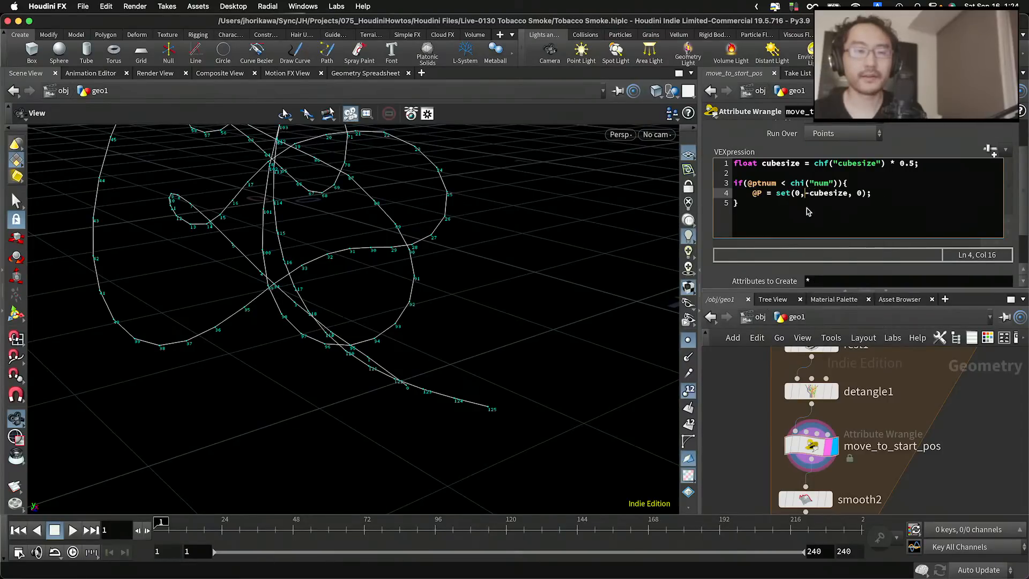
type("(")
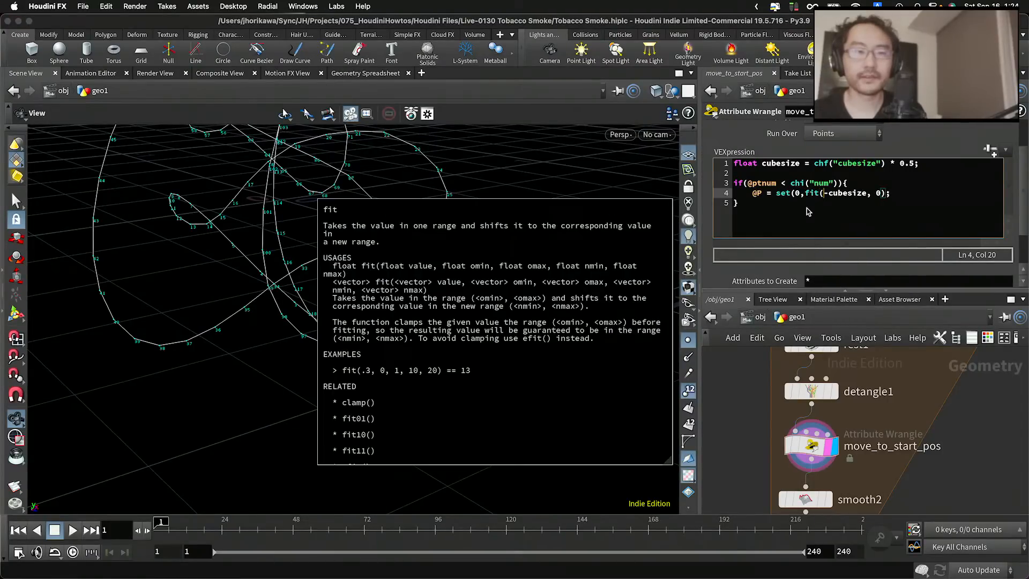
type("@pnu")
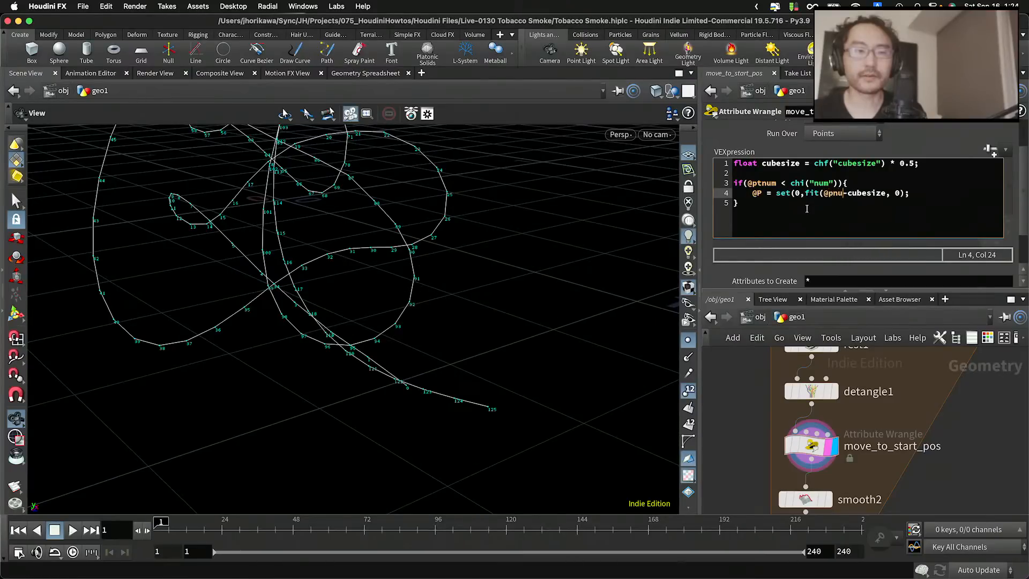
key("BackSpace")
key("BackSpace")
type("tnum, ")
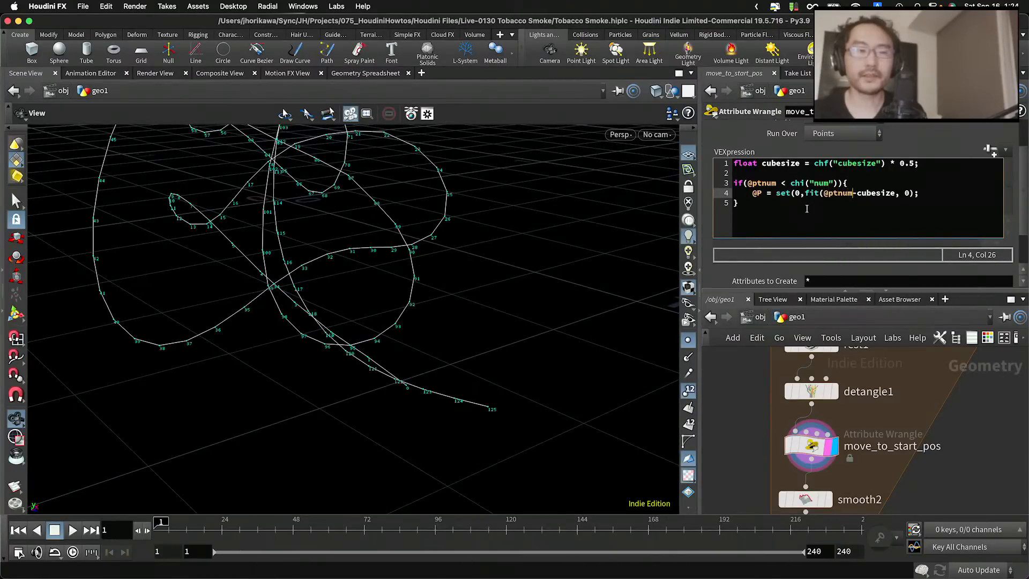
Add 0 and chi("num")-1 as the fit() call's source range, ahead of -cubesize
type("0, chi(@")
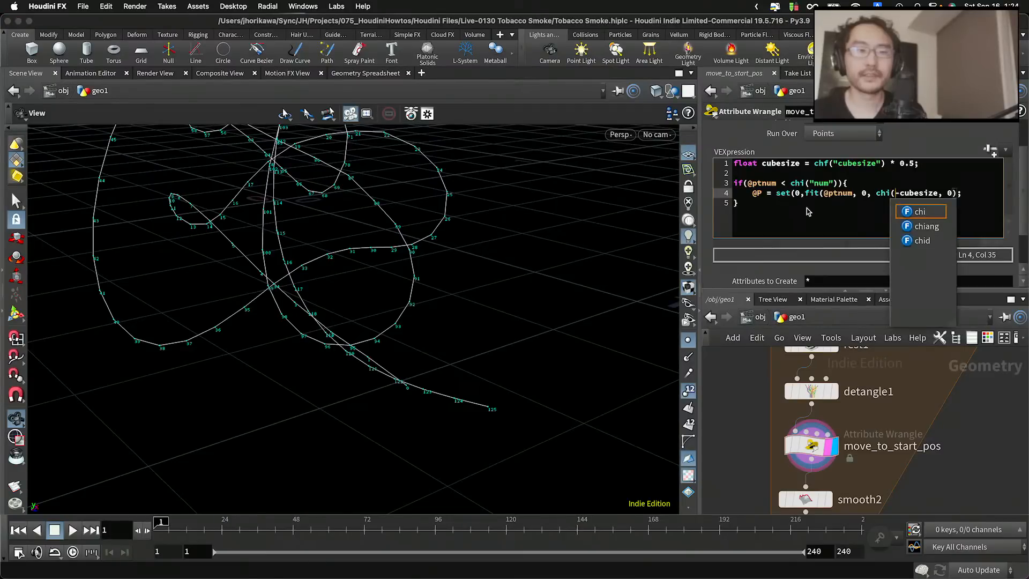
key("BackSpace")
type("\"num\"")
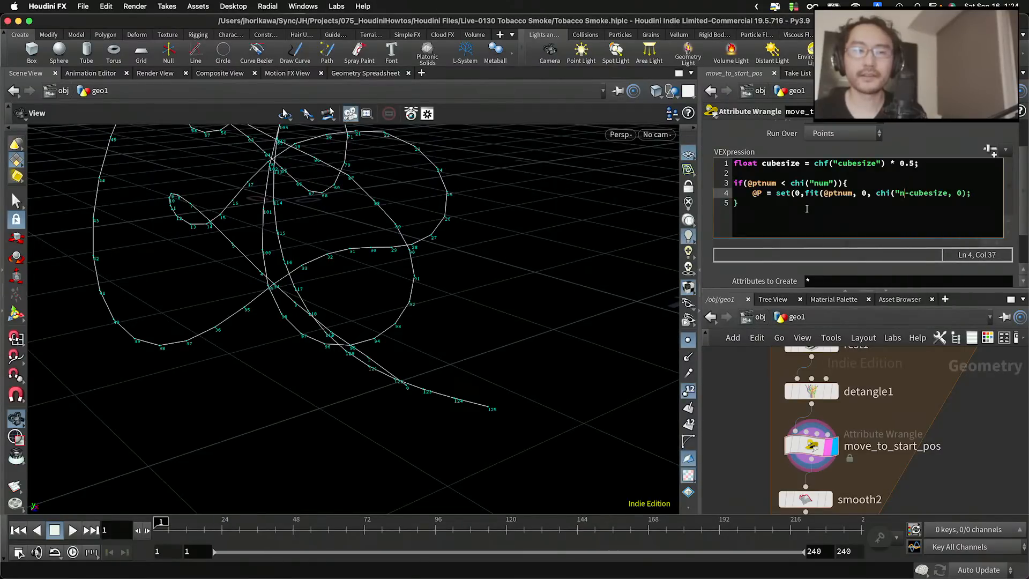
type(")")
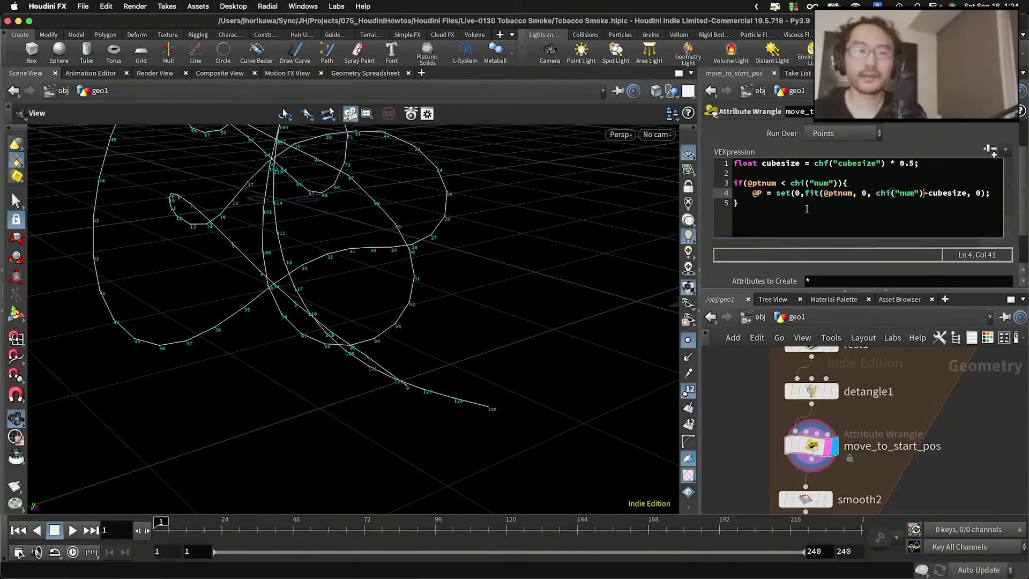
type("-1, -")
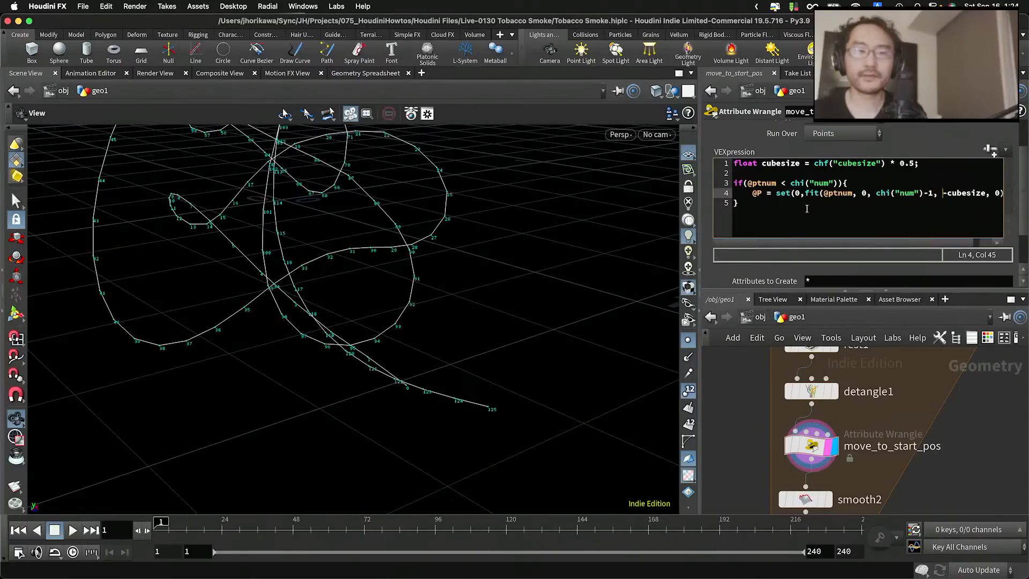
Widen the parameter pane and complete the fit() call with 0.0 as the new maximum after -cubesize, closing its parenthesis
left_click(861, 194)
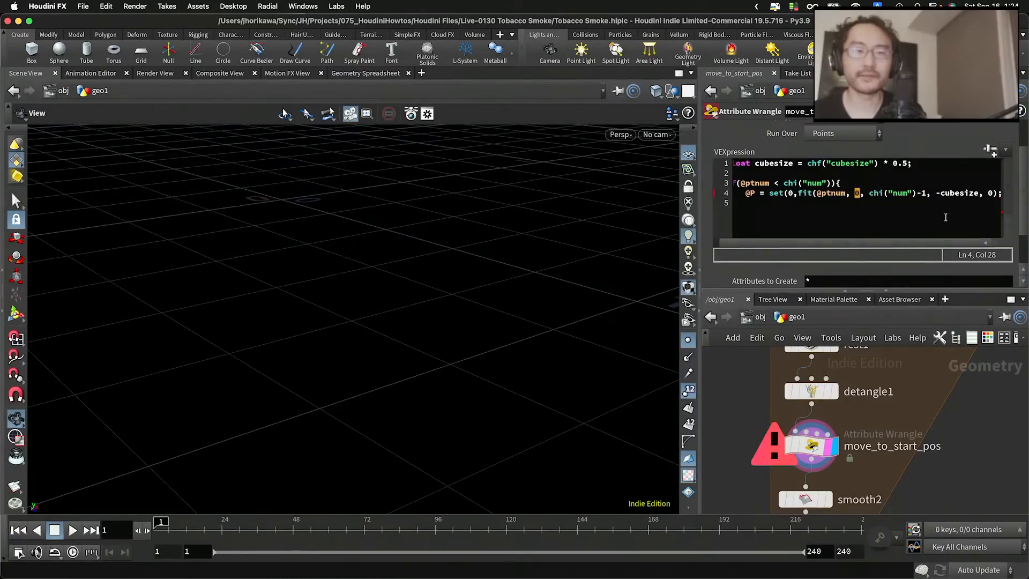
left_click_drag(982, 193, 936, 193)
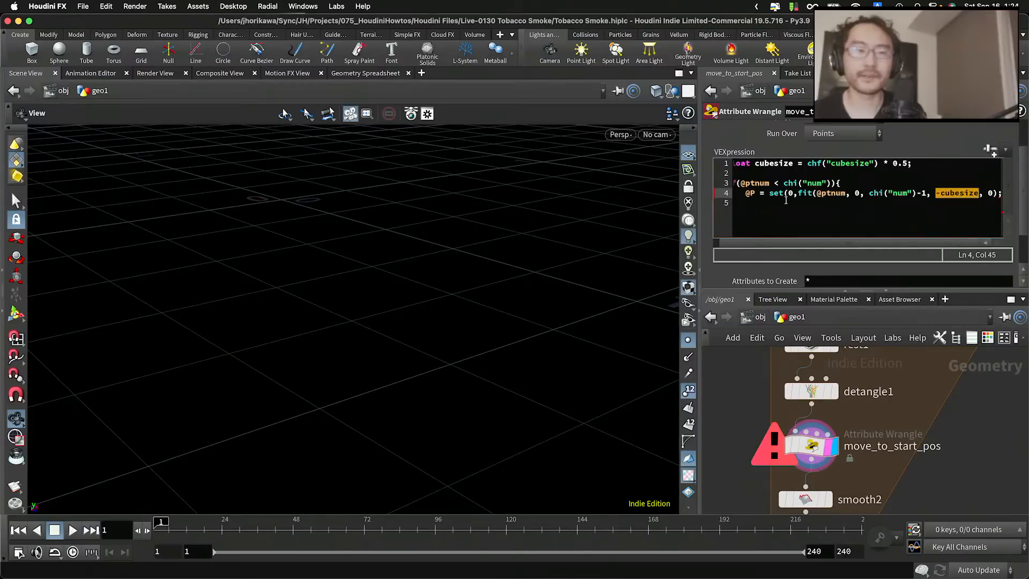
left_click_drag(693, 191, 542, 192)
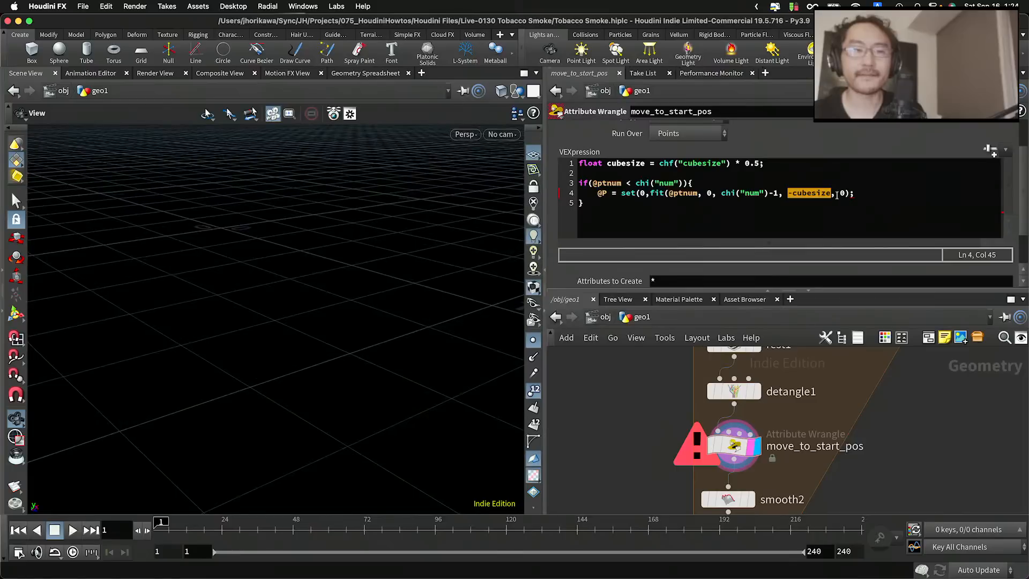
left_click(831, 193)
left_click_drag(720, 193, 779, 193)
left_click(832, 193)
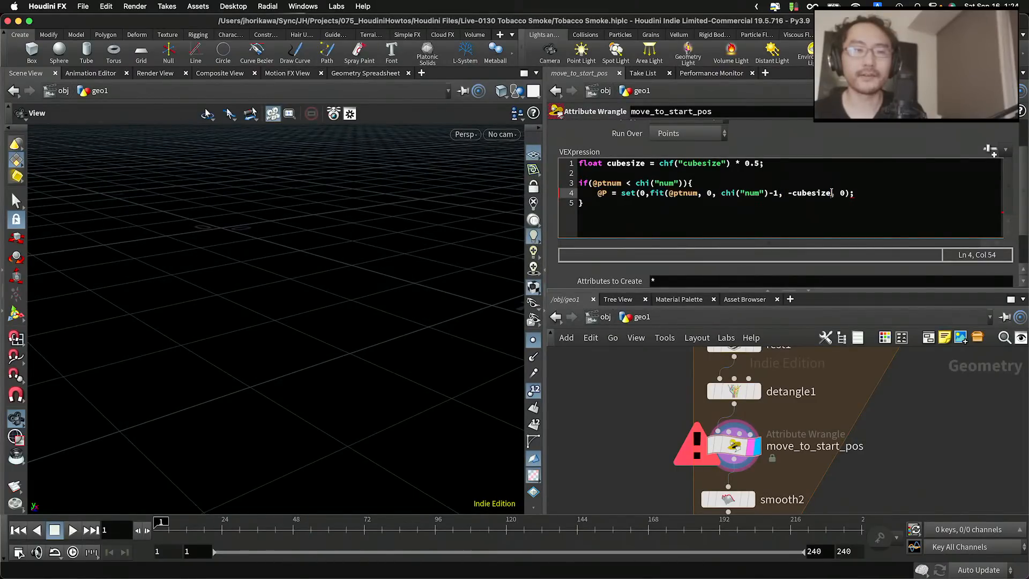
type(", 0")
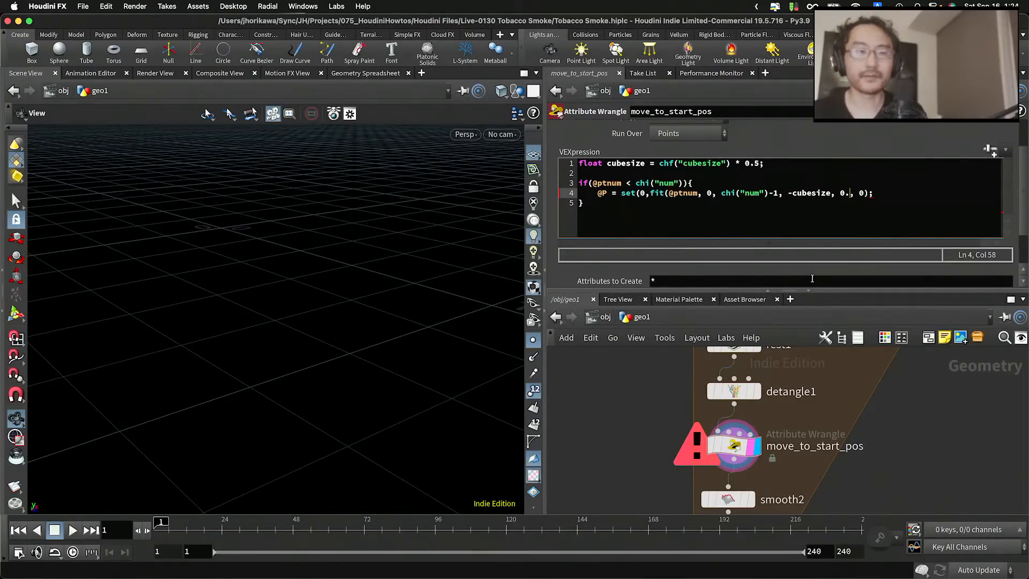
type(".0)_")
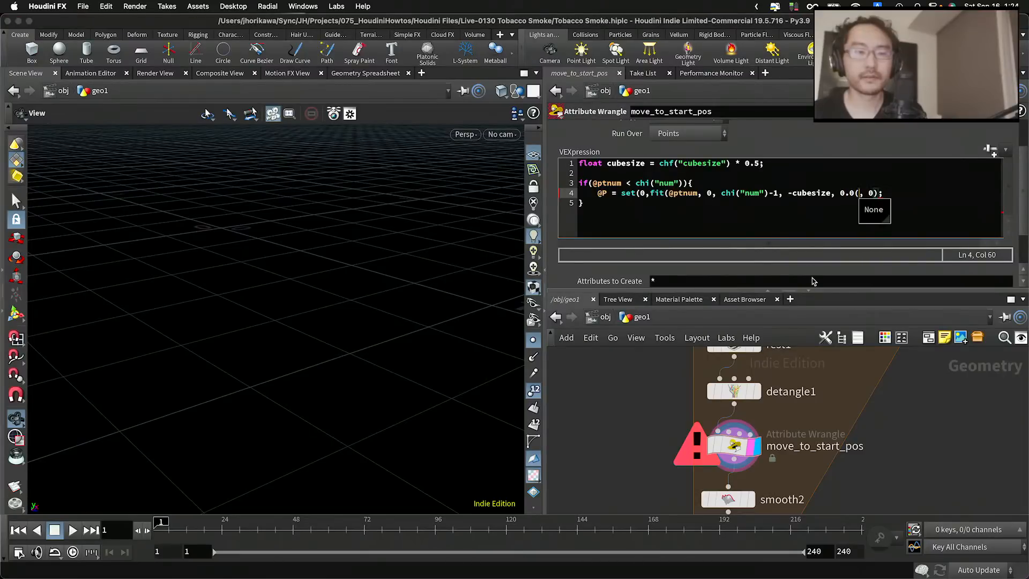
key("BackSpace")
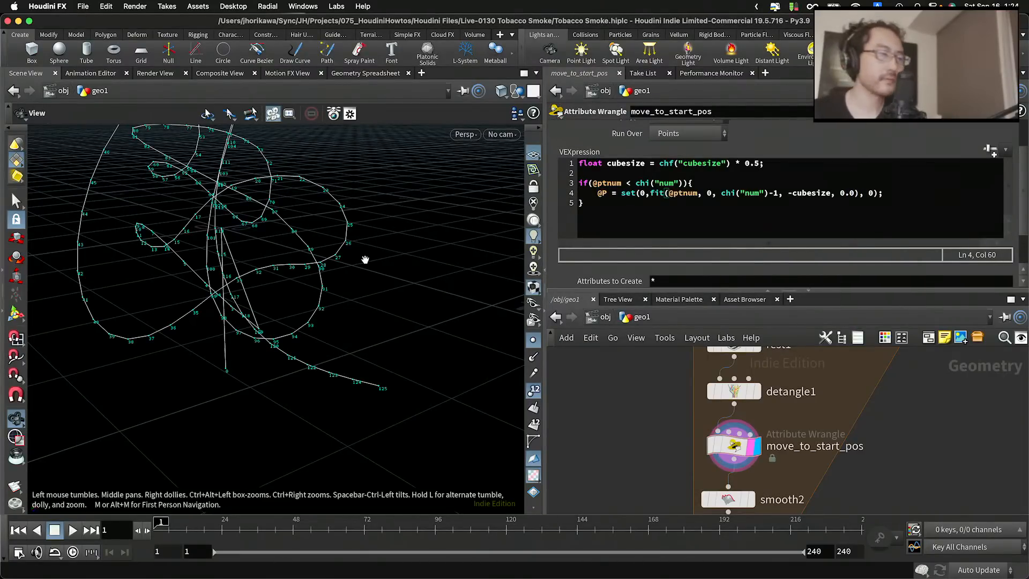
Set the move_to_start_pos wrangle's Num parameter to 4
left_click_drag(363, 260, 289, 259)
left_click_drag(276, 272, 268, 295)
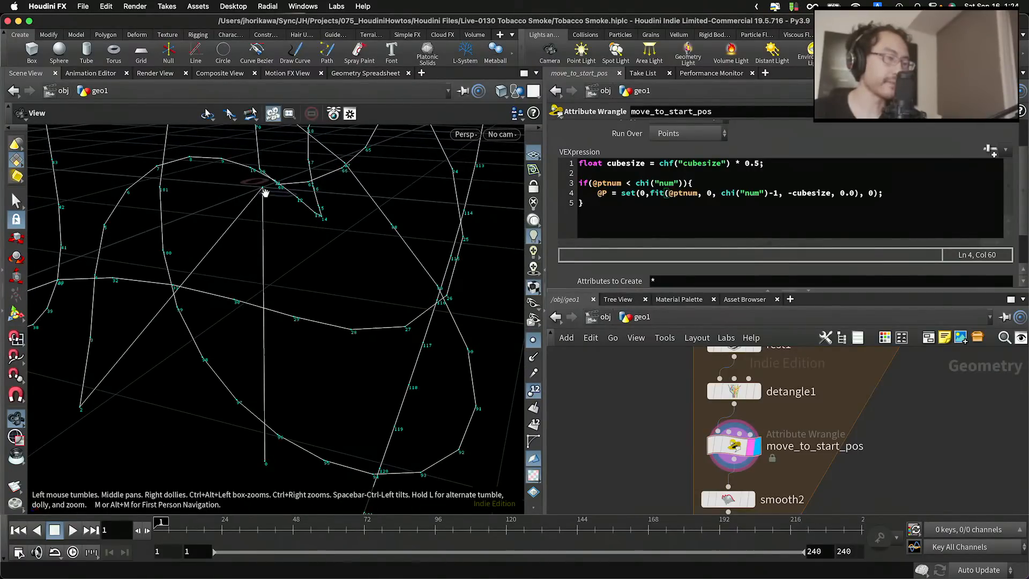
left_click_drag(265, 193, 235, 214)
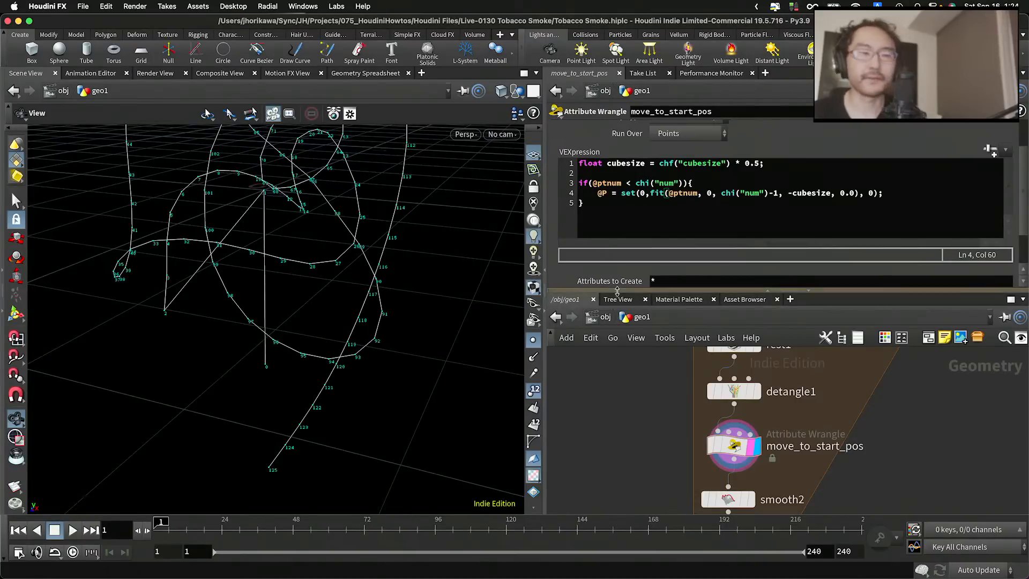
scroll(795, 285, "down", 2)
mouse_move(810, 285)
left_mouse_down()
mouse_move(864, 283)
mouse_move(799, 286)
mouse_move(825, 284)
left_mouse_up()
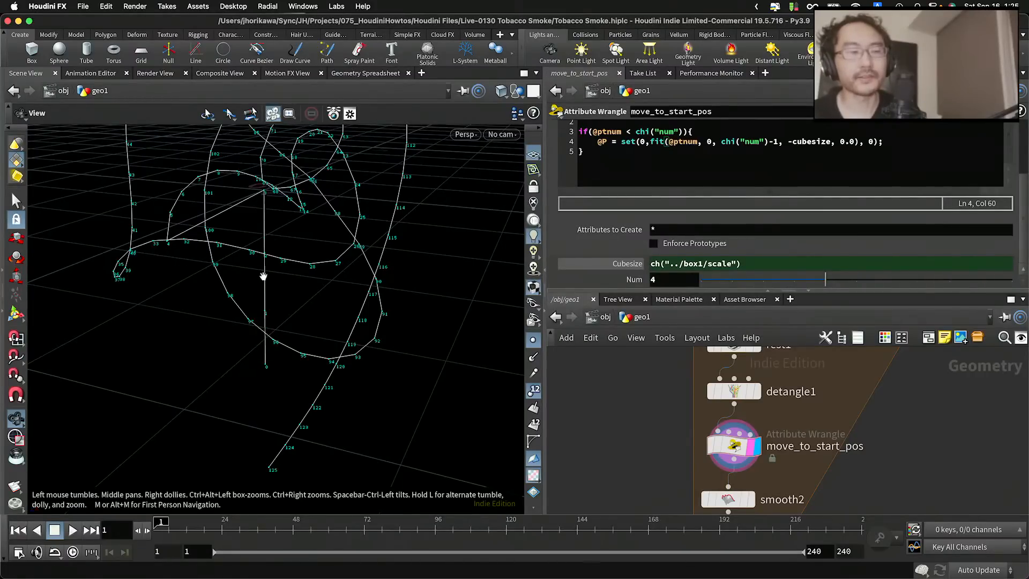
Examine the curve's repositioned first points and their connection to the rest of the curve from several angles
right_click_drag(277, 172, 241, 183)
left_click_drag(241, 184, 216, 269)
right_click_drag(216, 269, 297, 224)
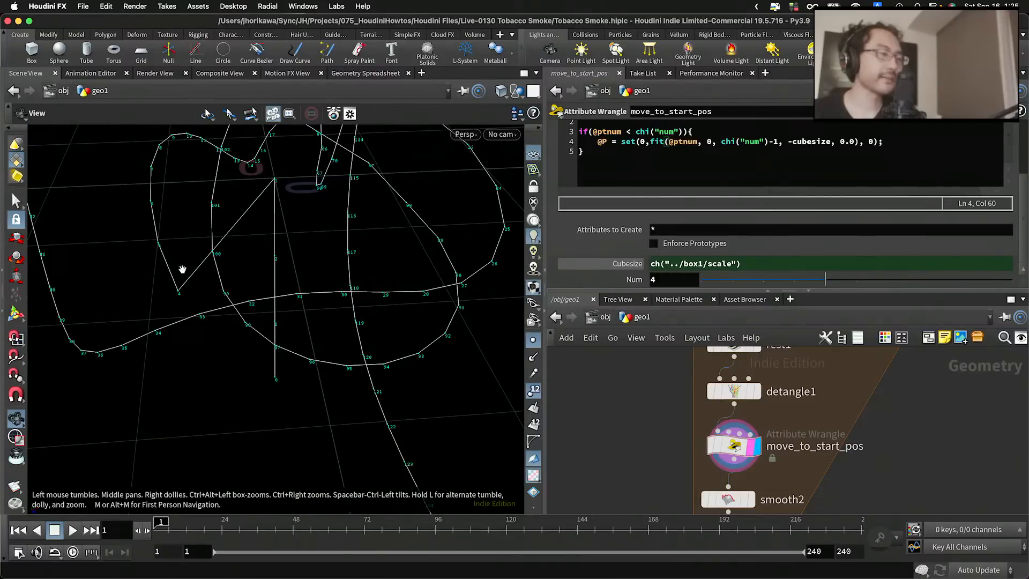
left_click_drag(239, 234, 248, 278)
middle_click_drag(248, 278, 198, 307)
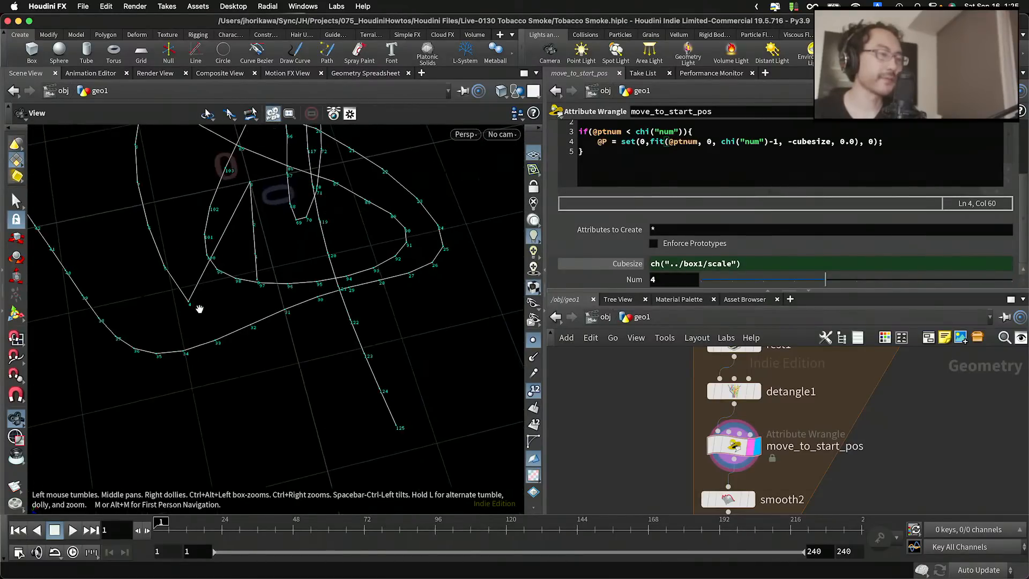
right_click_drag(198, 308, 246, 273)
left_click_drag(246, 274, 178, 275)
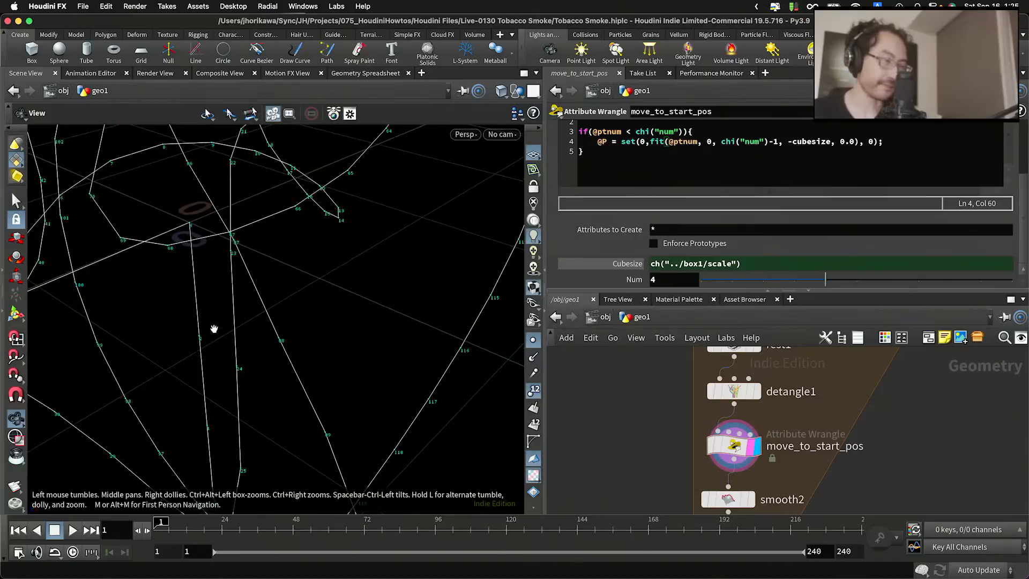
left_click_drag(214, 328, 270, 216)
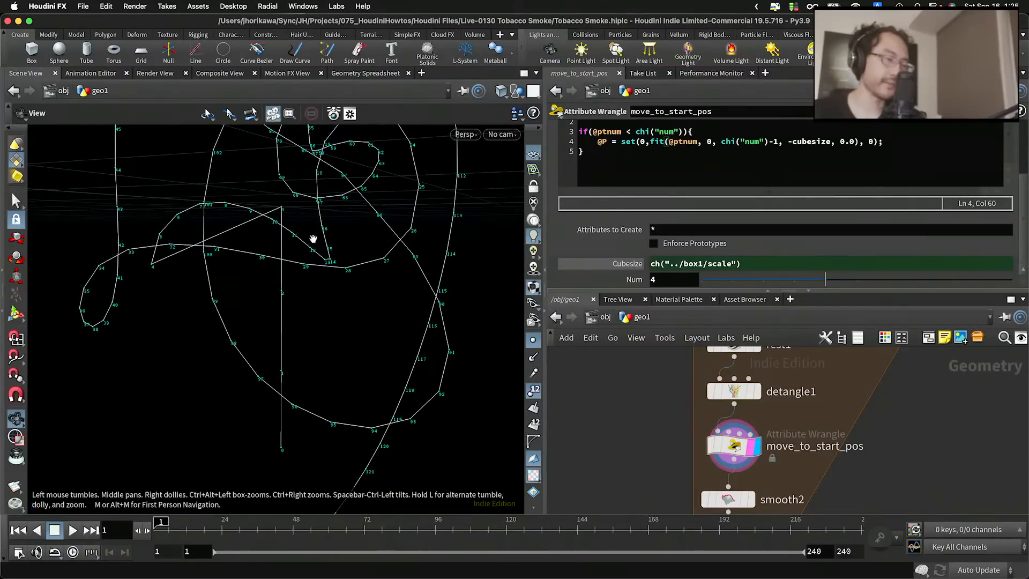
Display the smooth2 node's output and inspect the start of the smoothed curve
scroll(670, 415, "down", 3)
middle_click_drag(675, 446, 668, 386)
scroll(719, 418, "up", 3)
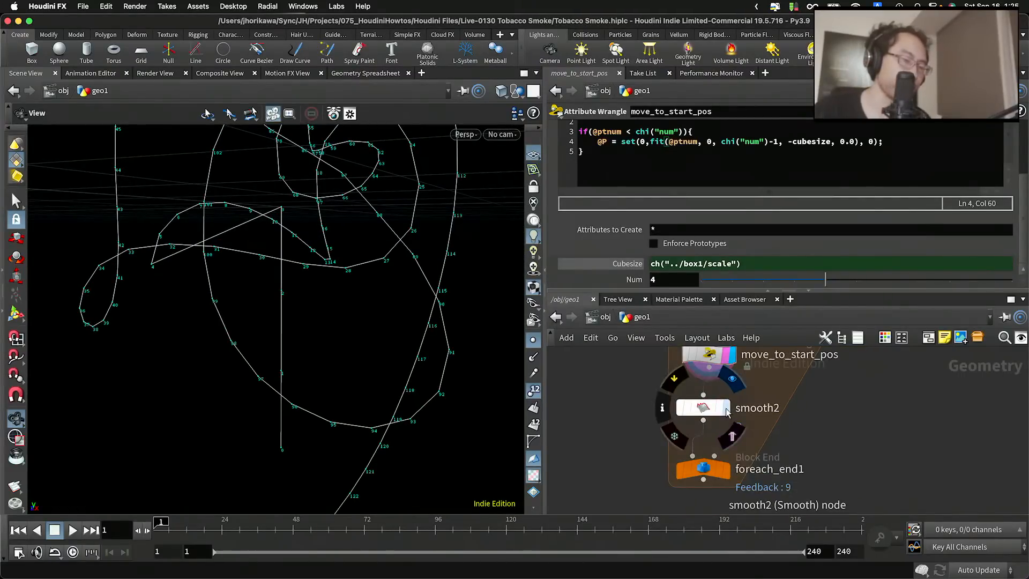
left_click(726, 408)
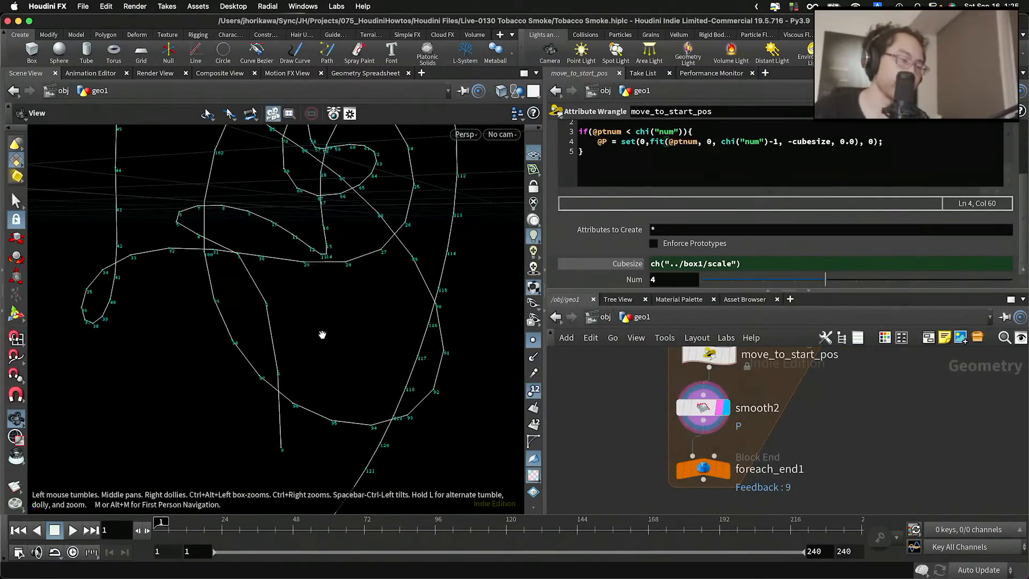
left_click_drag(321, 335, 328, 356)
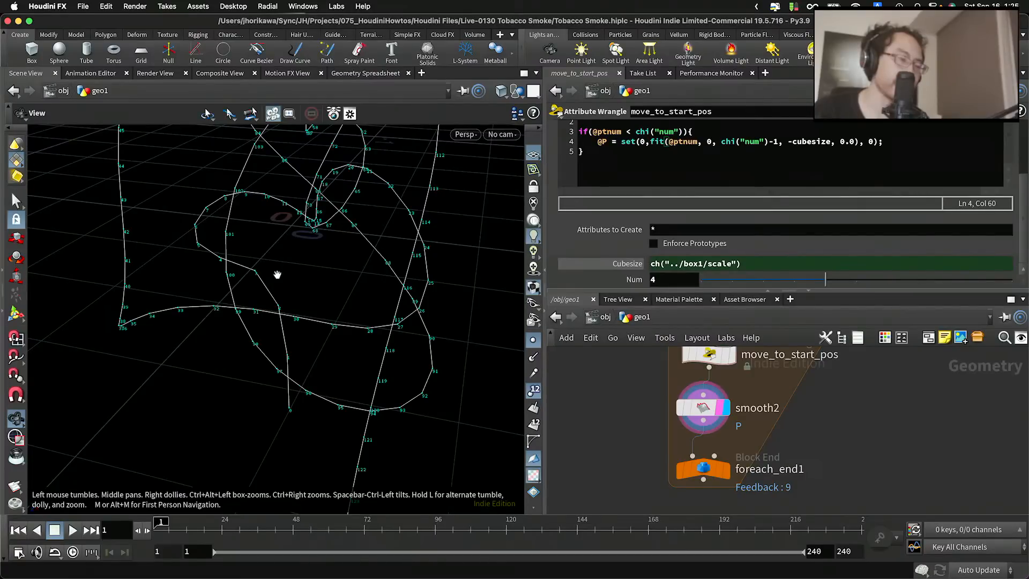
Display and select the foreach_end1 node, and inspect the looped curve from several angles
scroll(755, 474, "down", 2)
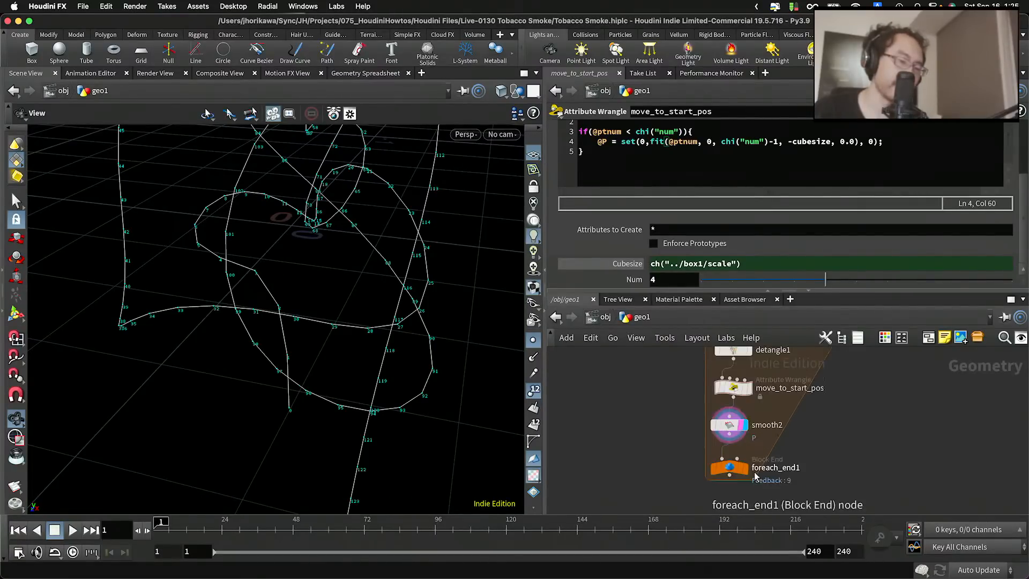
scroll(755, 474, "up", 2)
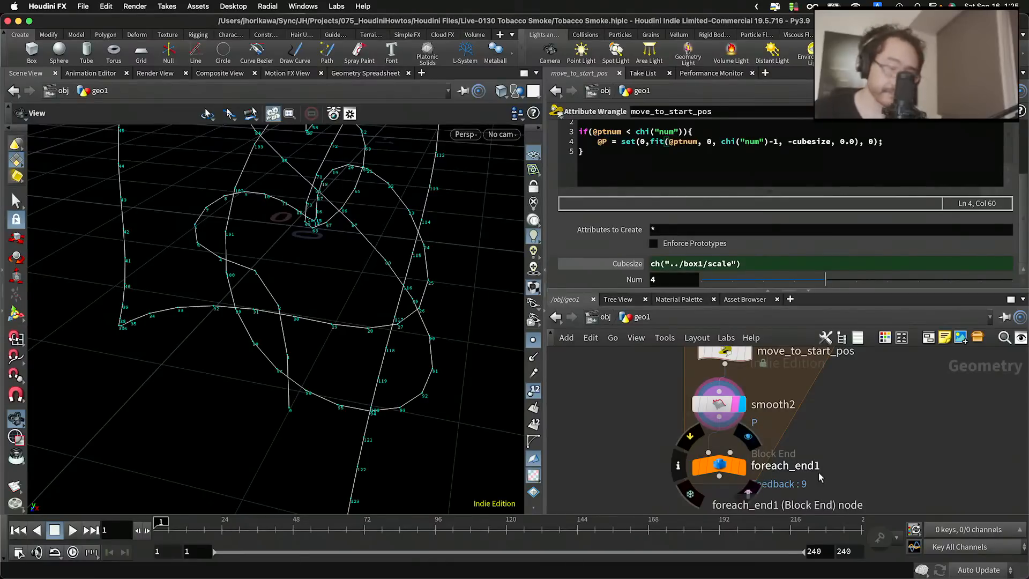
left_click(740, 467)
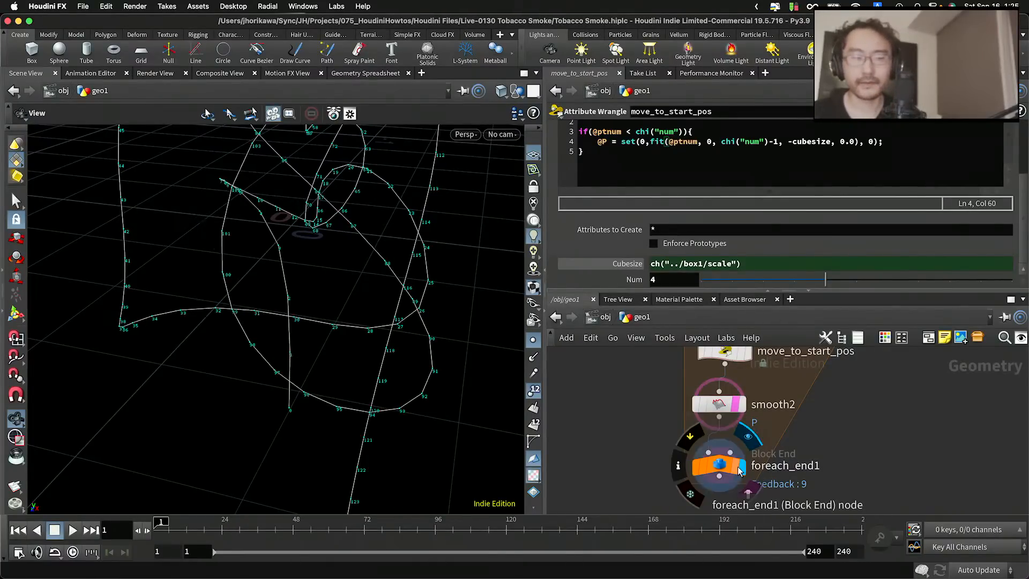
left_click(741, 470)
left_click_drag(379, 341, 153, 348)
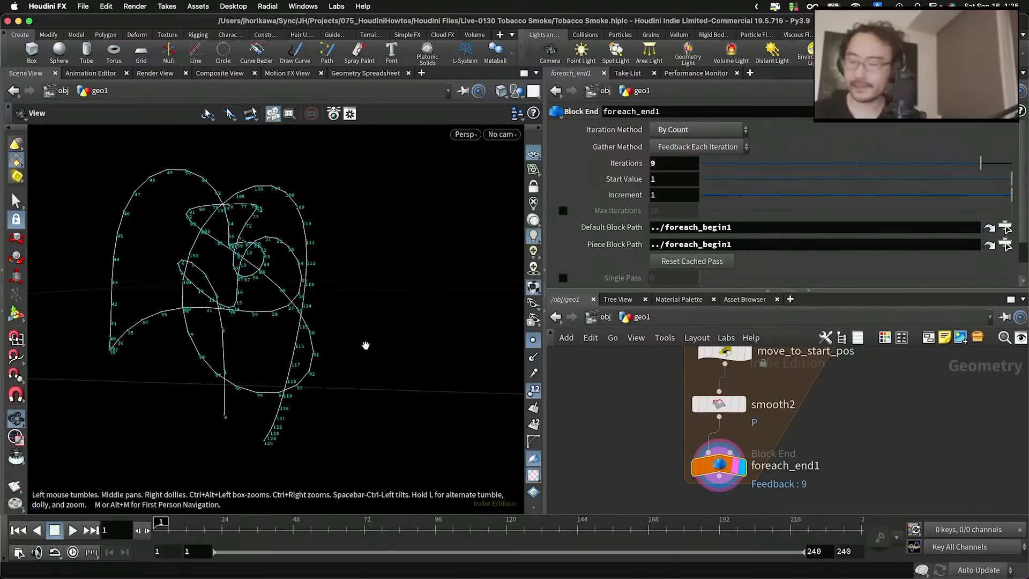
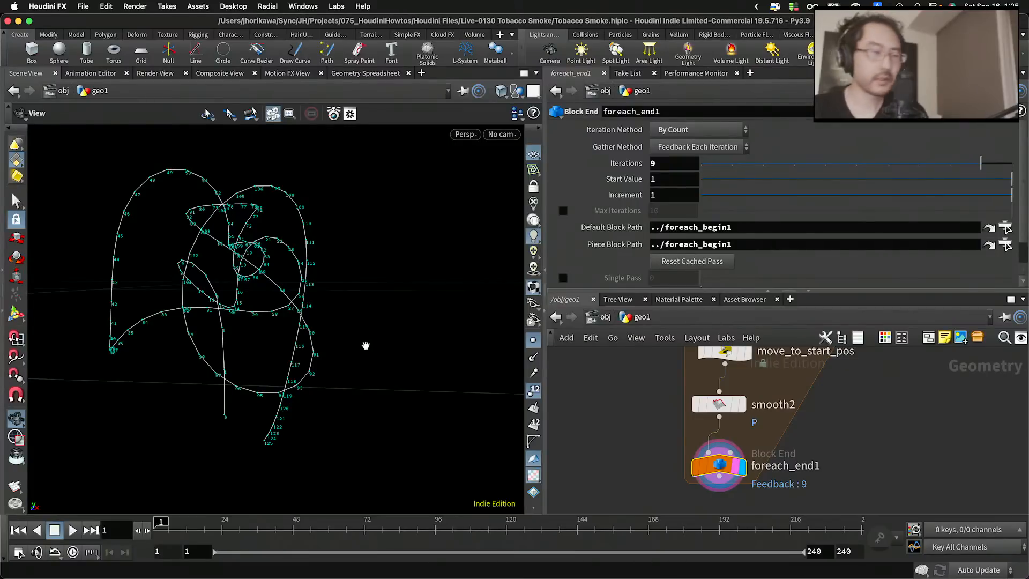
mouse_move(271, 337)
left_mouse_down()
mouse_move(296, 355)
mouse_move(168, 404)
mouse_move(225, 386)
mouse_move(320, 396)
mouse_move(294, 386)
mouse_move(255, 452)
mouse_move(145, 351)
mouse_move(295, 351)
mouse_move(257, 350)
left_mouse_up()
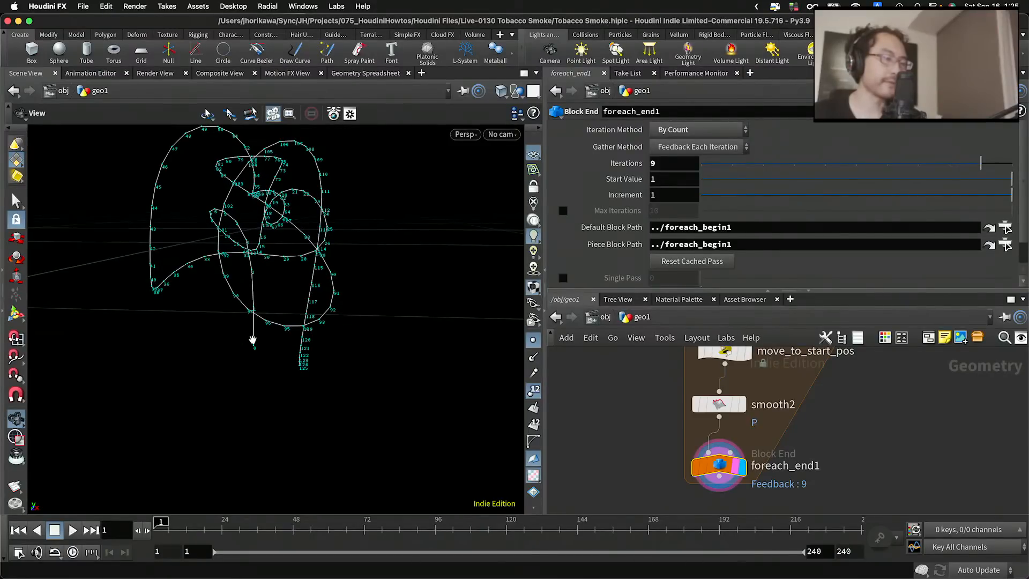
left_click_drag(258, 339, 281, 358)
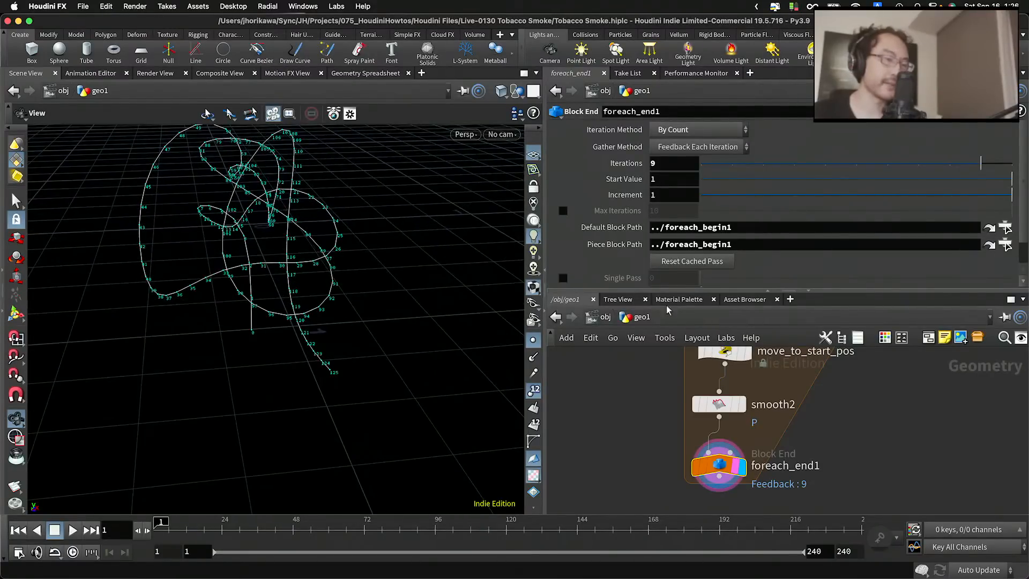
Select the move_to_start_pos wrangle and bring its VEX code into view
scroll(796, 416, "down", 3)
scroll(796, 417, "up", 3)
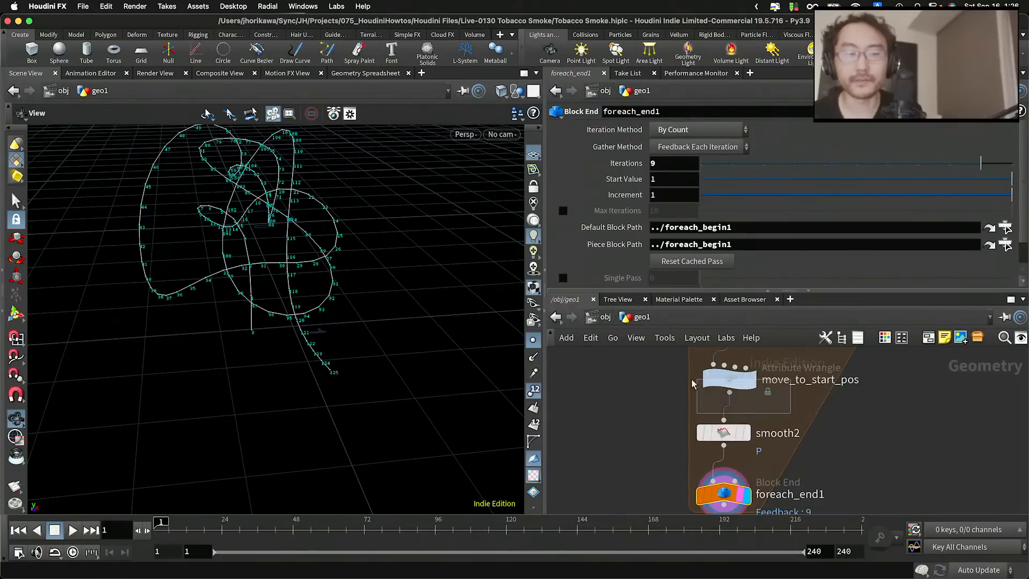
left_click(730, 379)
scroll(796, 258, "up", 2)
scroll(797, 258, "up", 2)
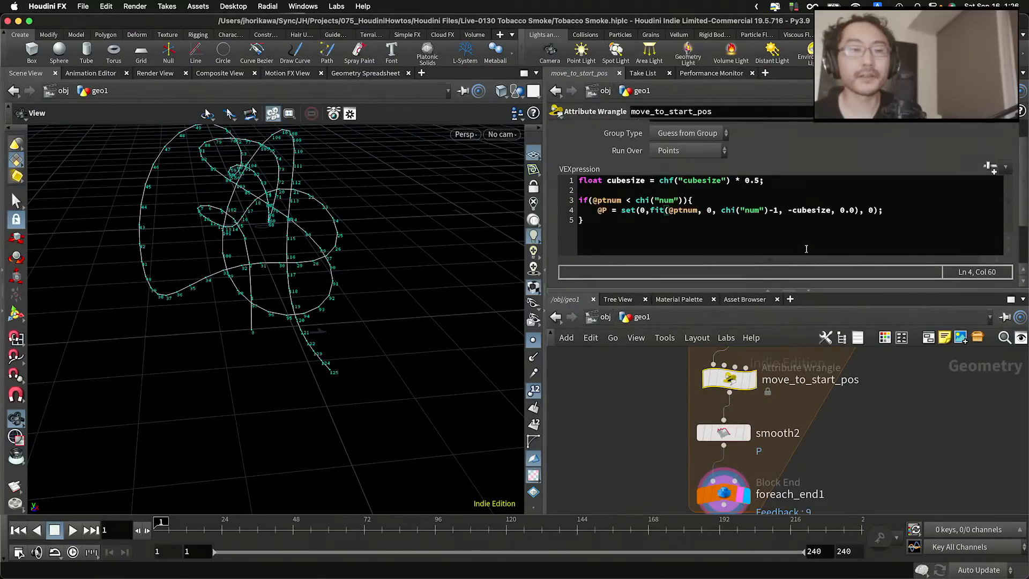
Add chf("yoffset") to the -cubesize term in the wrangle's fit function and create the Yoffset parameter for it
left_click(835, 210)
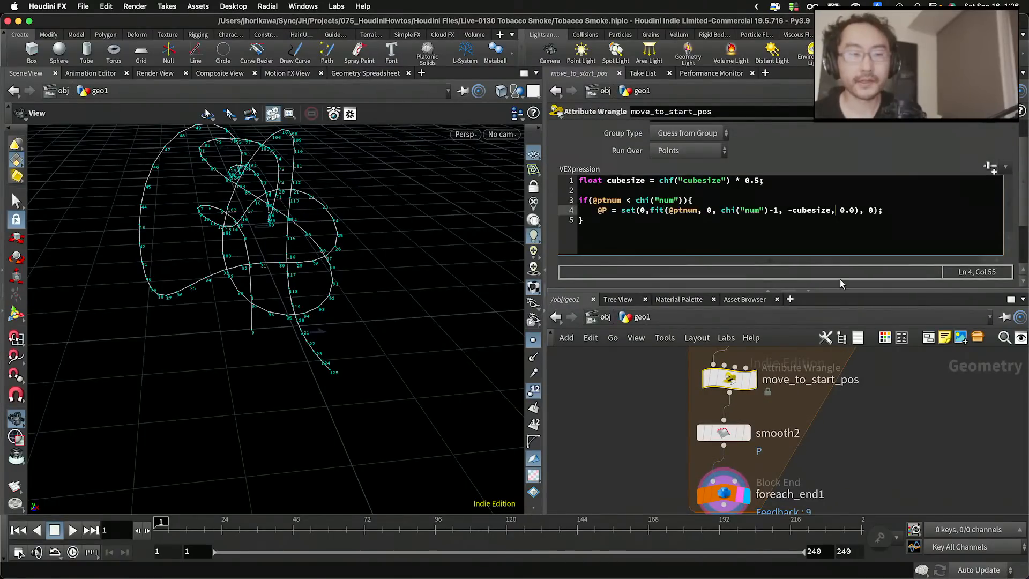
type("+ chf(@")
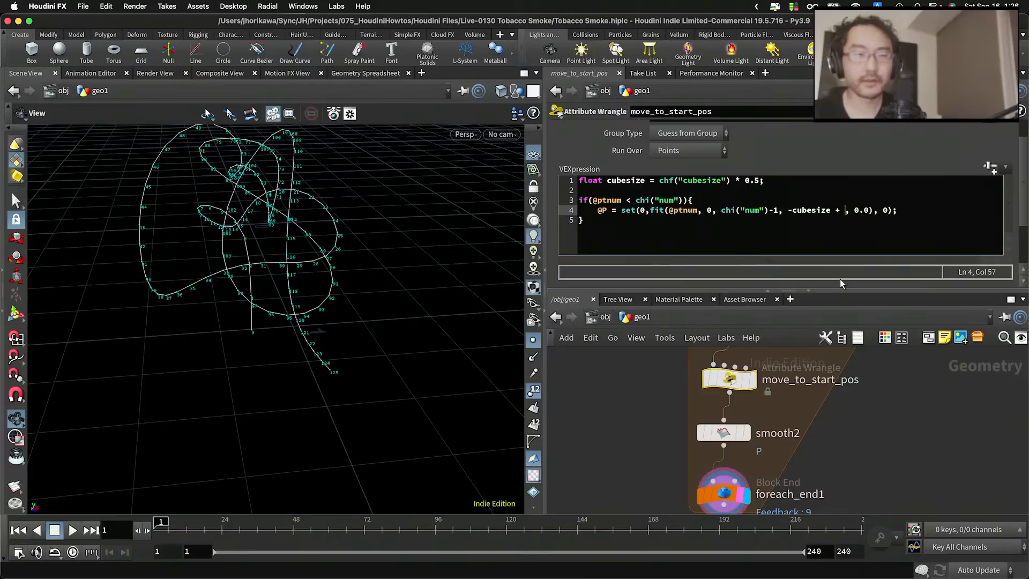
key("BackSpace")
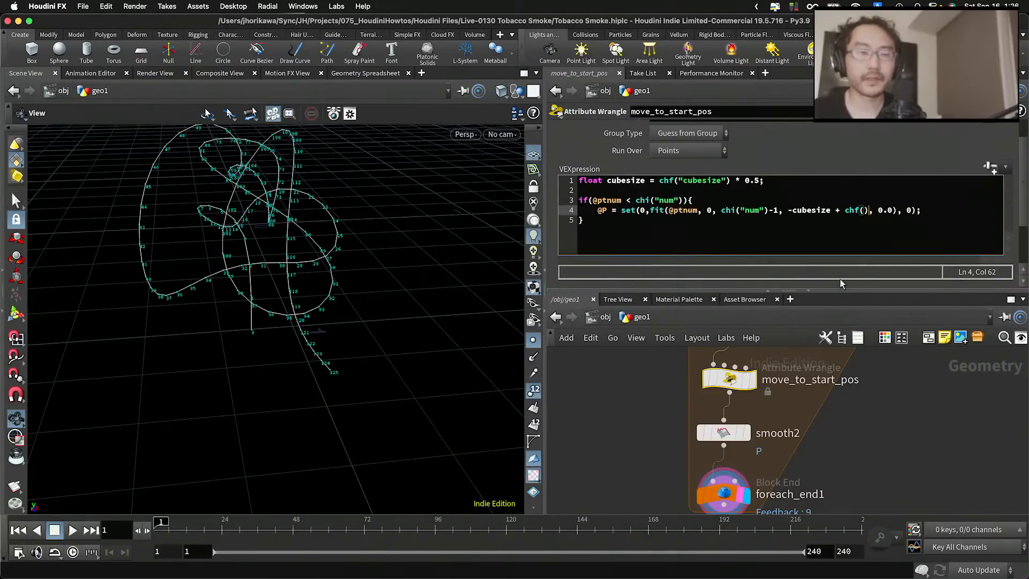
type("\"y")
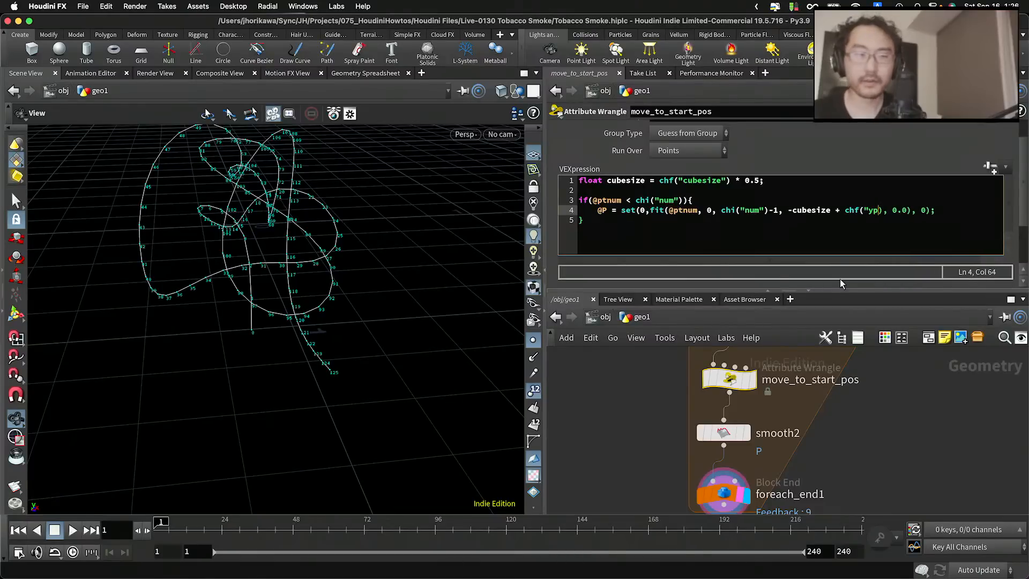
type("offset")
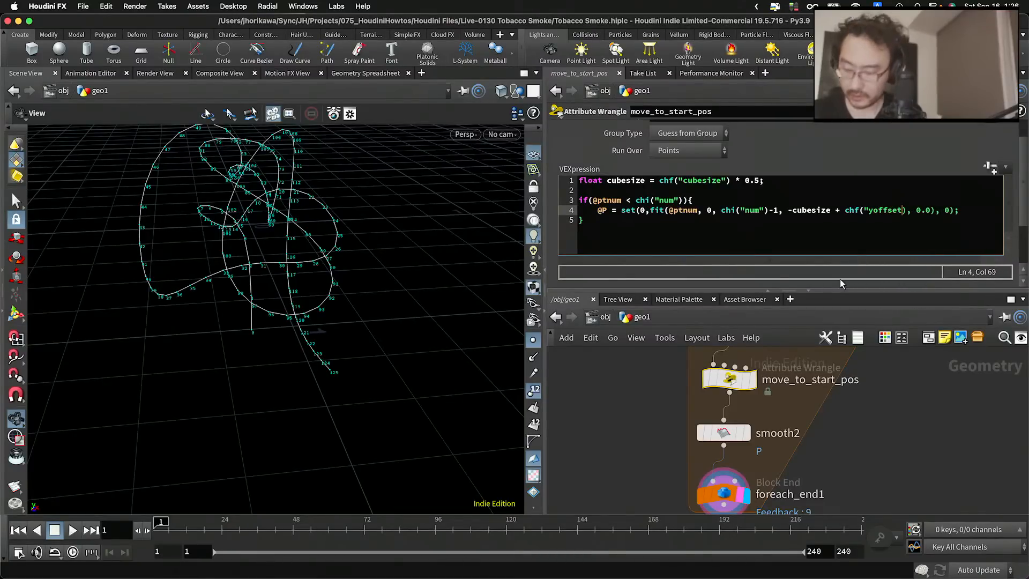
type("\"")
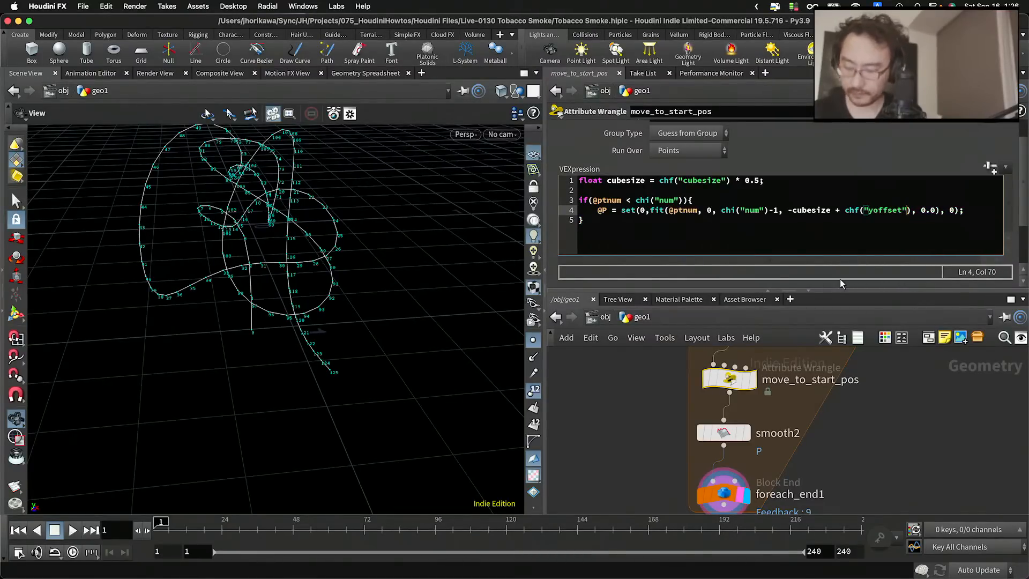
type(")")
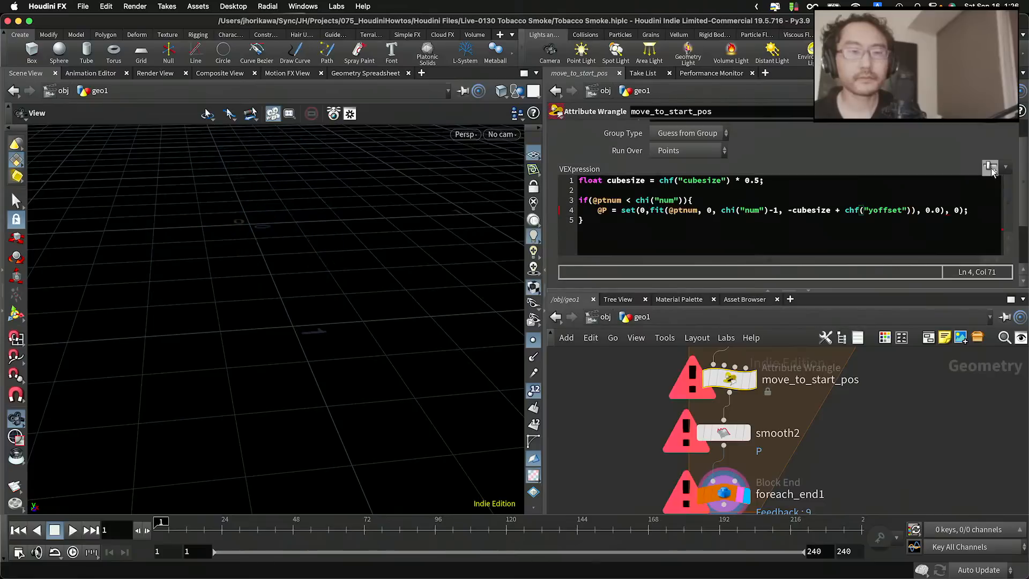
scroll(991, 165, "up", 2)
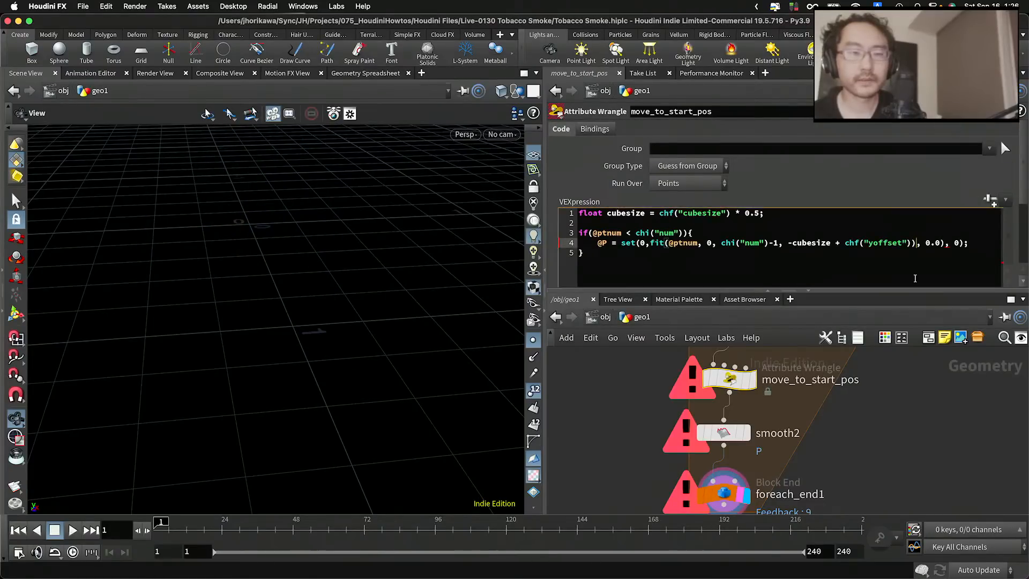
key("BackSpace")
left_click(989, 200)
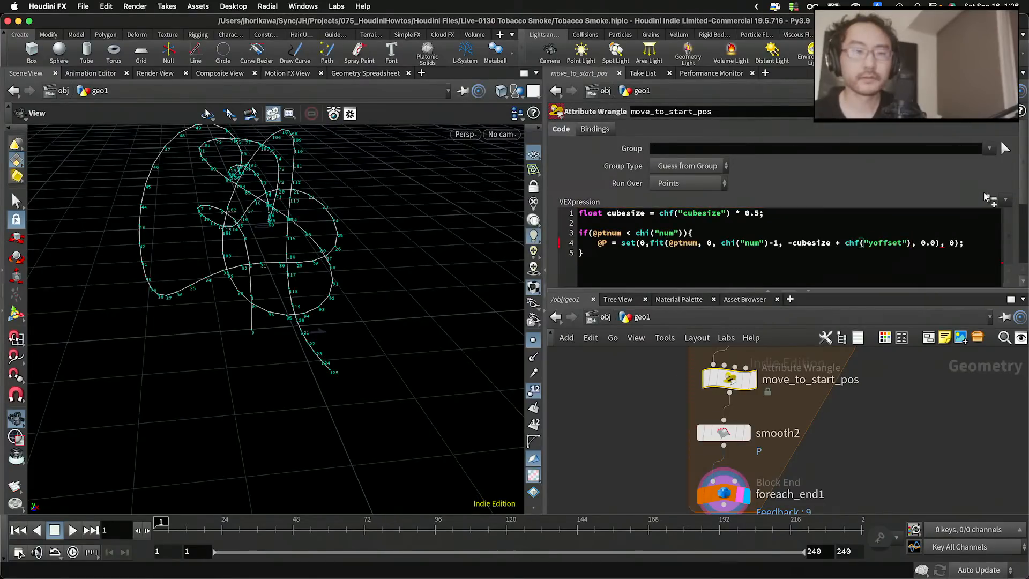
Edit the wrangle's parameter interface so the Yoffset range starts at -1, and accept the change
left_click(951, 112)
left_click(947, 130)
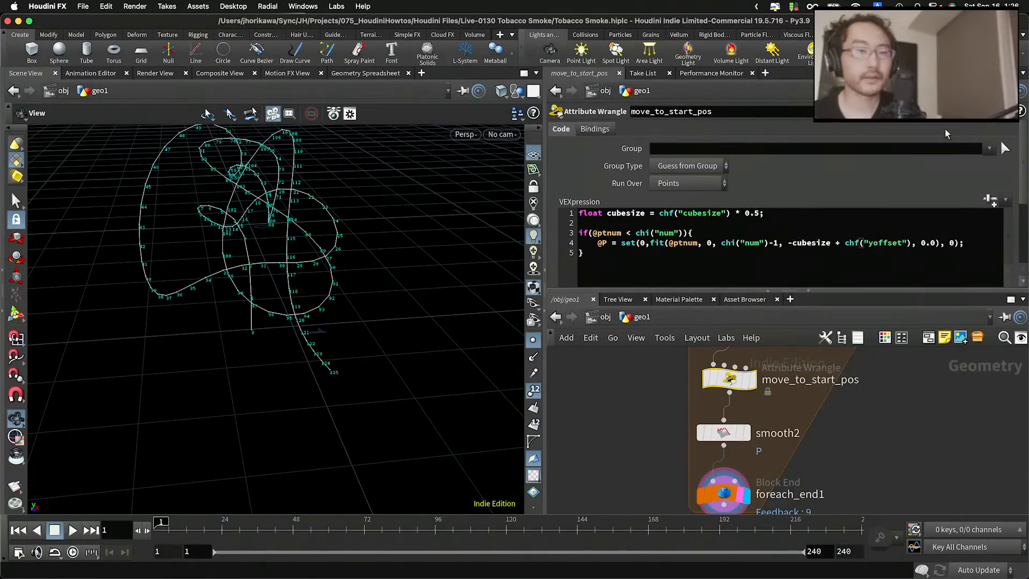
left_click(560, 368)
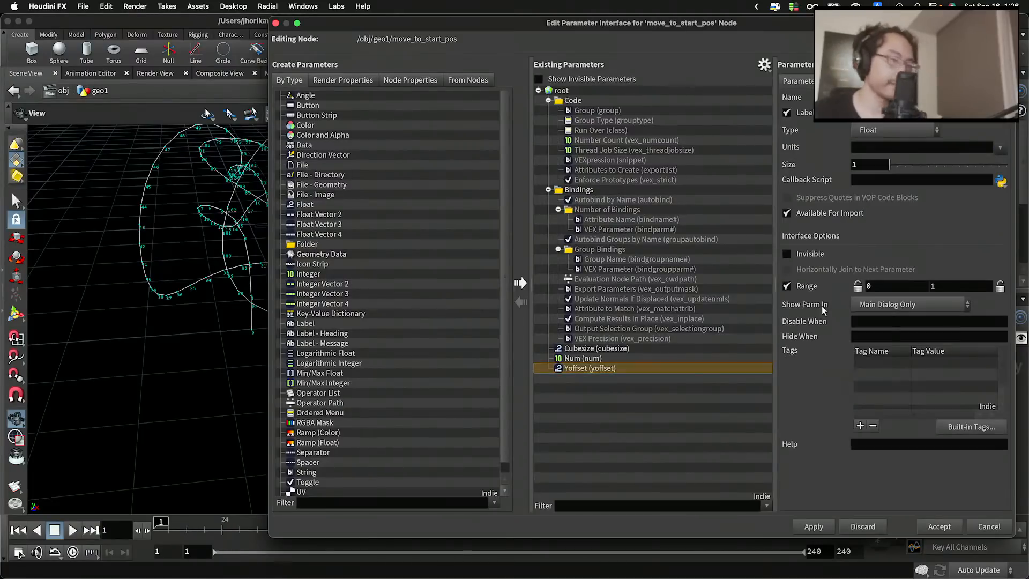
left_click_drag(884, 287, 838, 289)
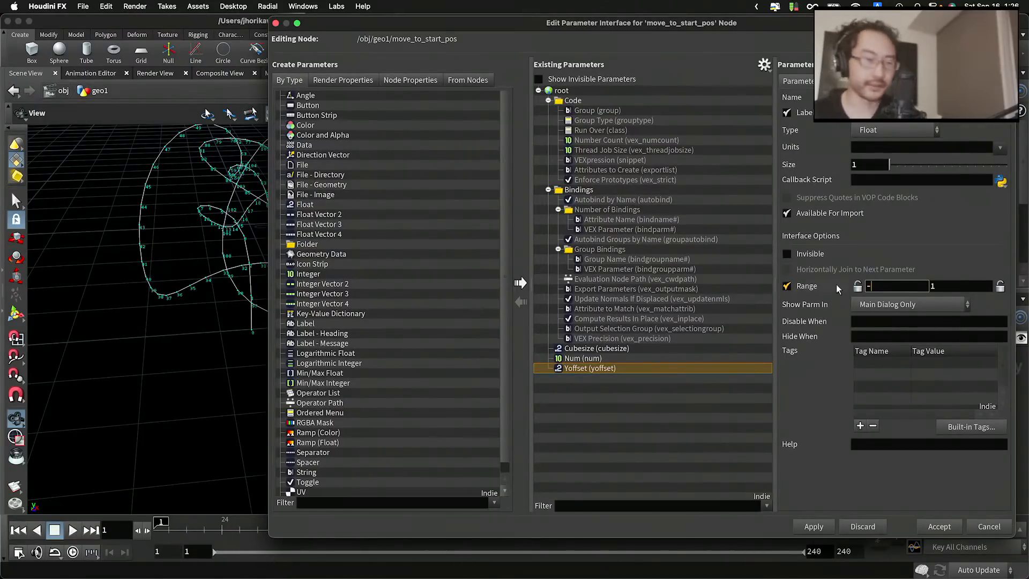
type("-1")
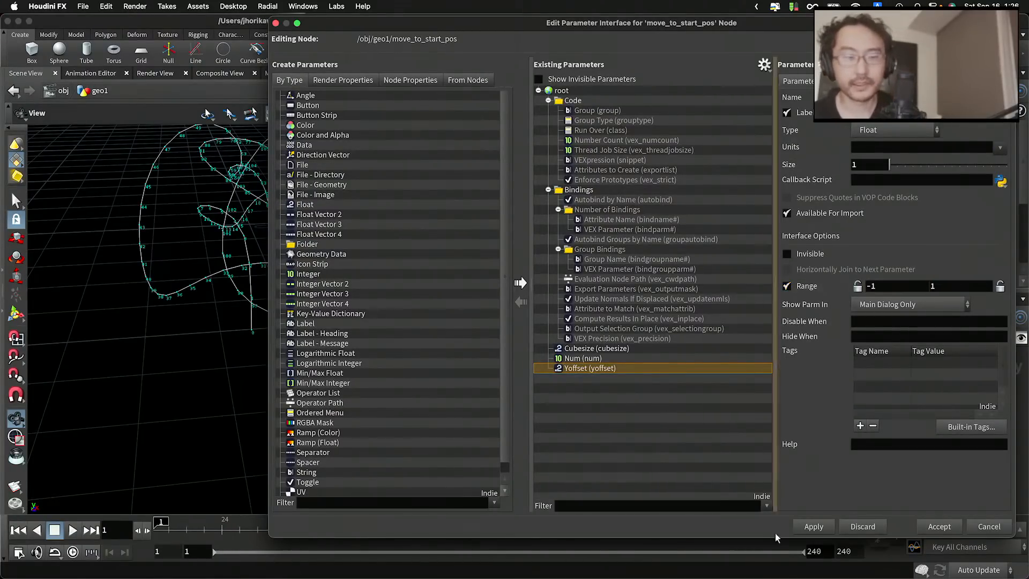
left_click(814, 527)
left_click(939, 527)
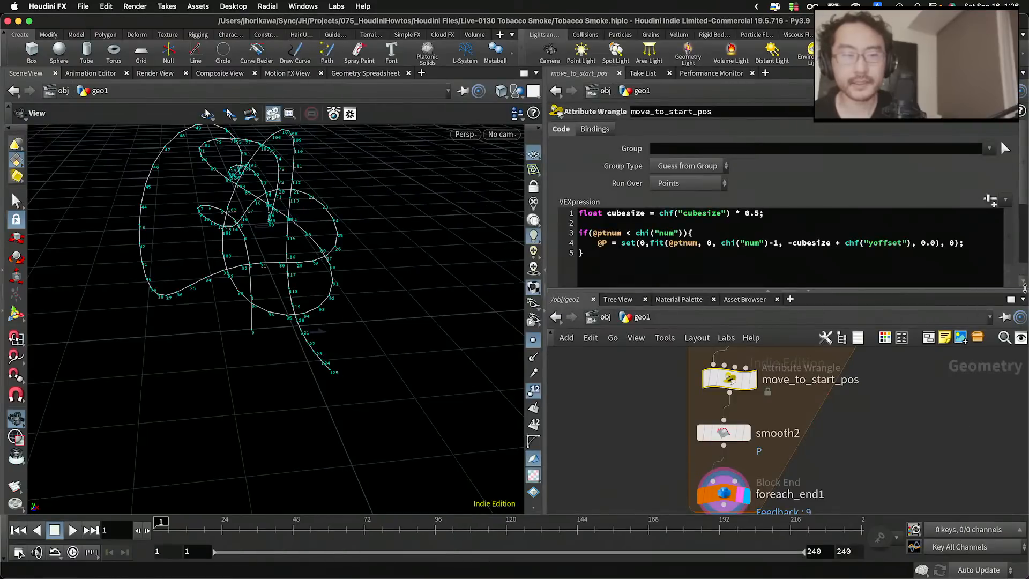
Set the wrangle's Yoffset to about -0.328 to lower the curve's start, checking it from several angles
scroll(1007, 264, "down", 3)
scroll(1007, 263, "down", 1)
scroll(773, 402, "down", 5)
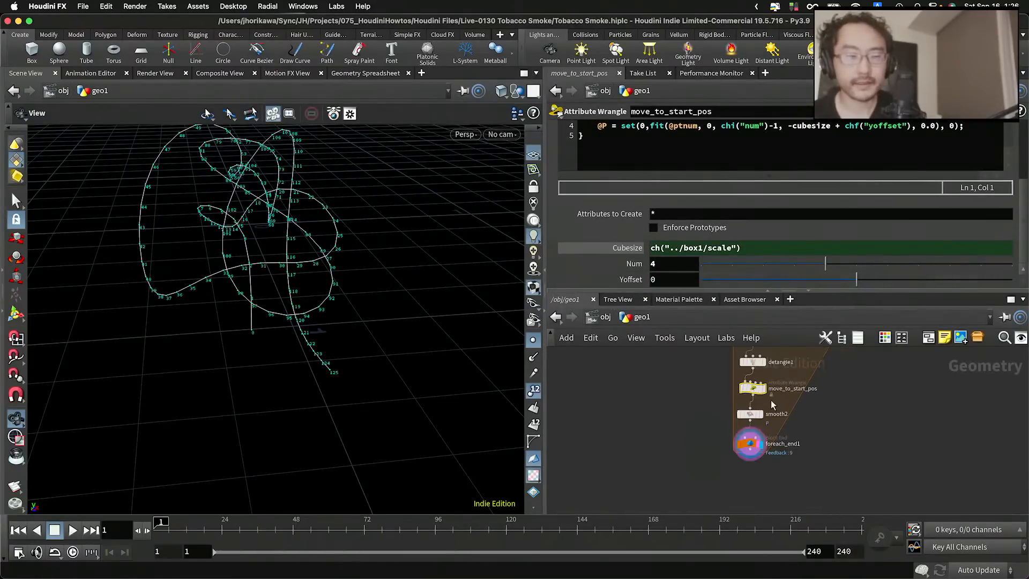
left_click_drag(839, 283, 804, 284)
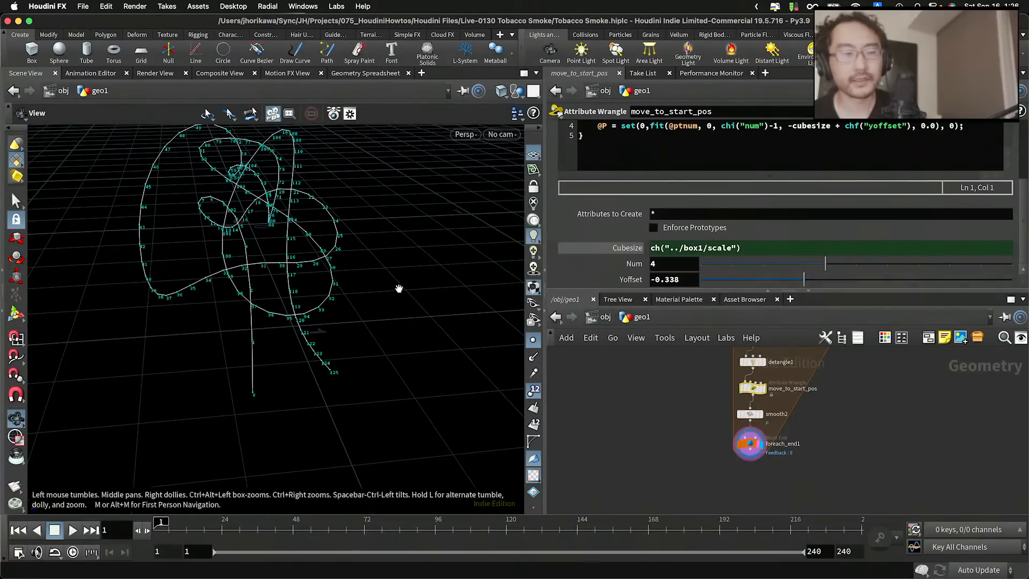
left_click_drag(394, 286, 271, 230)
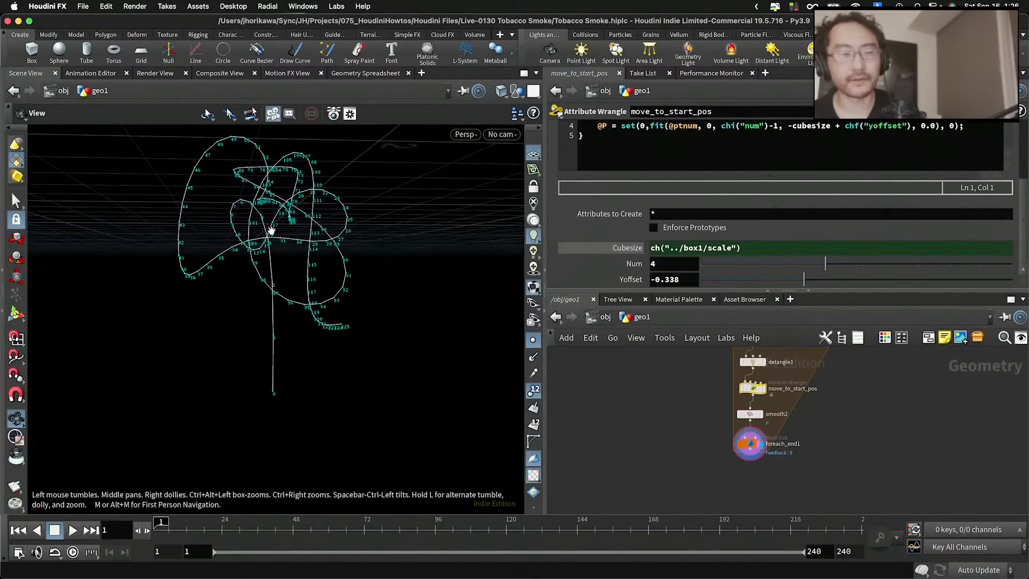
left_click_drag(281, 389, 300, 399)
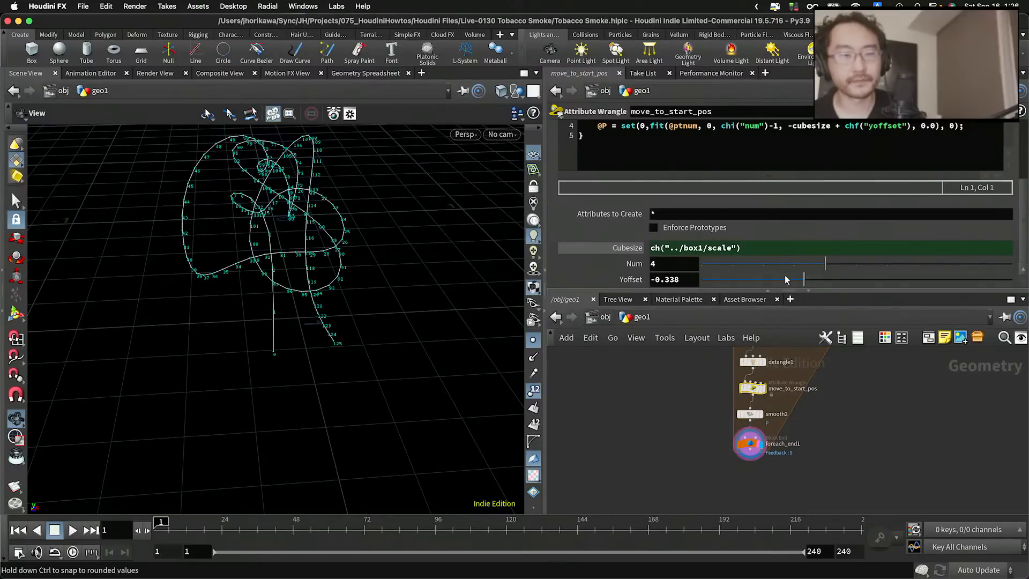
left_click_drag(788, 281, 823, 283)
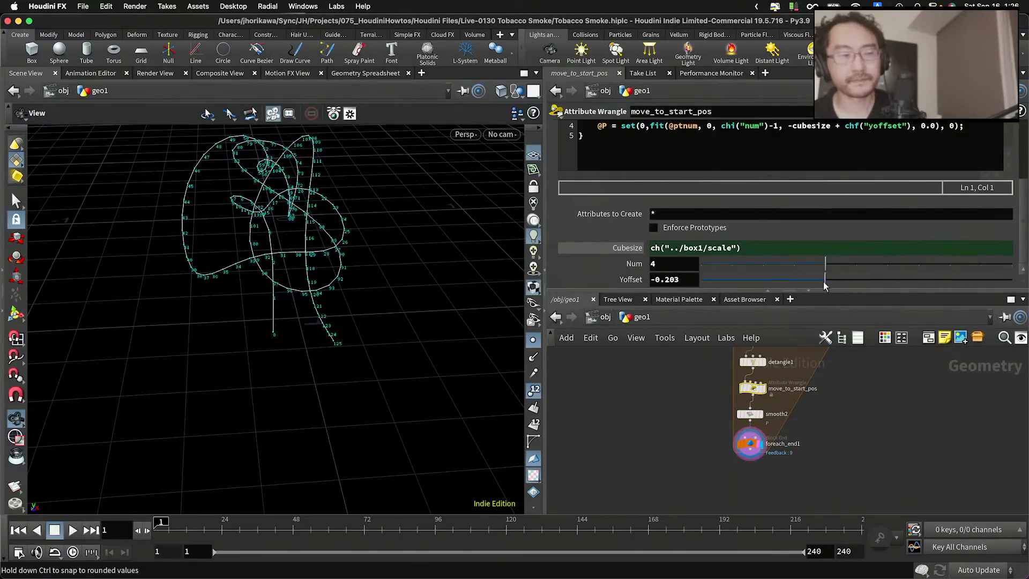
mouse_move(382, 299)
left_mouse_down()
mouse_move(385, 271)
mouse_move(440, 284)
mouse_move(402, 299)
mouse_move(394, 289)
left_mouse_up()
left_click_drag(811, 282, 806, 283)
scroll(761, 414, "down", 2)
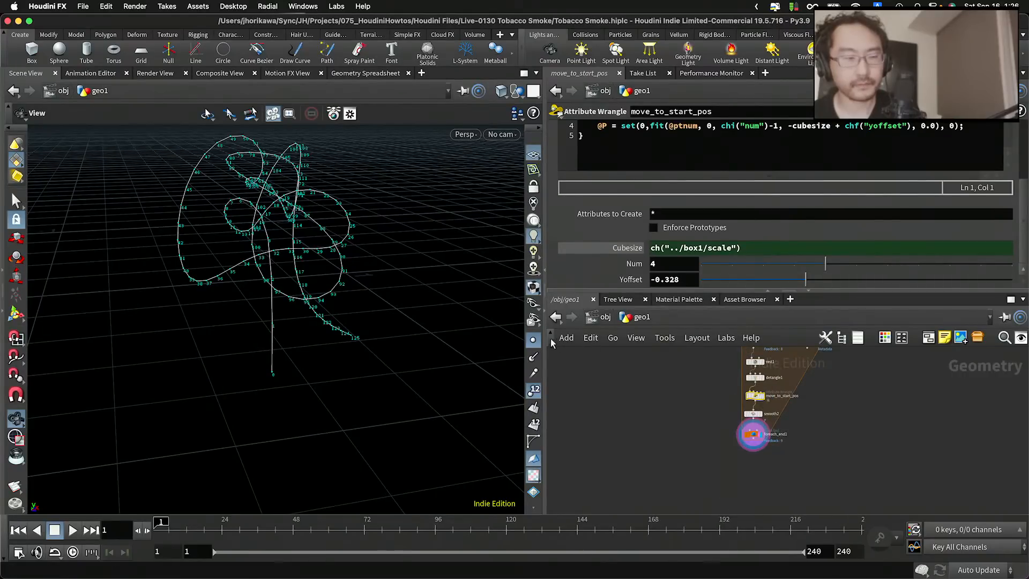
Hide the points and point numbers in the viewport and inspect the plain curve up close
left_click(534, 390)
left_click_drag(340, 305, 244, 284)
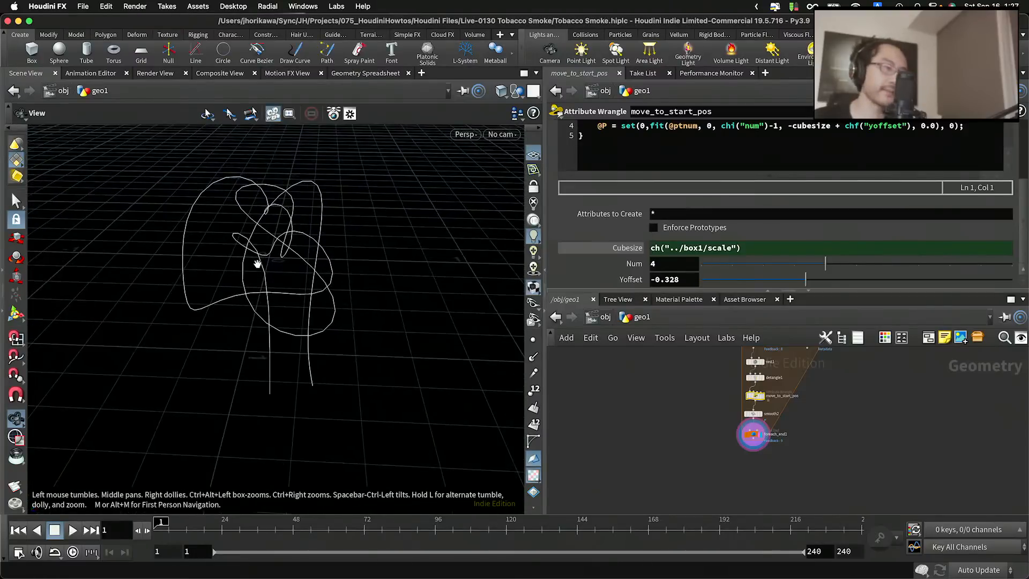
right_click_drag(257, 264, 344, 240)
left_click_drag(343, 240, 267, 214)
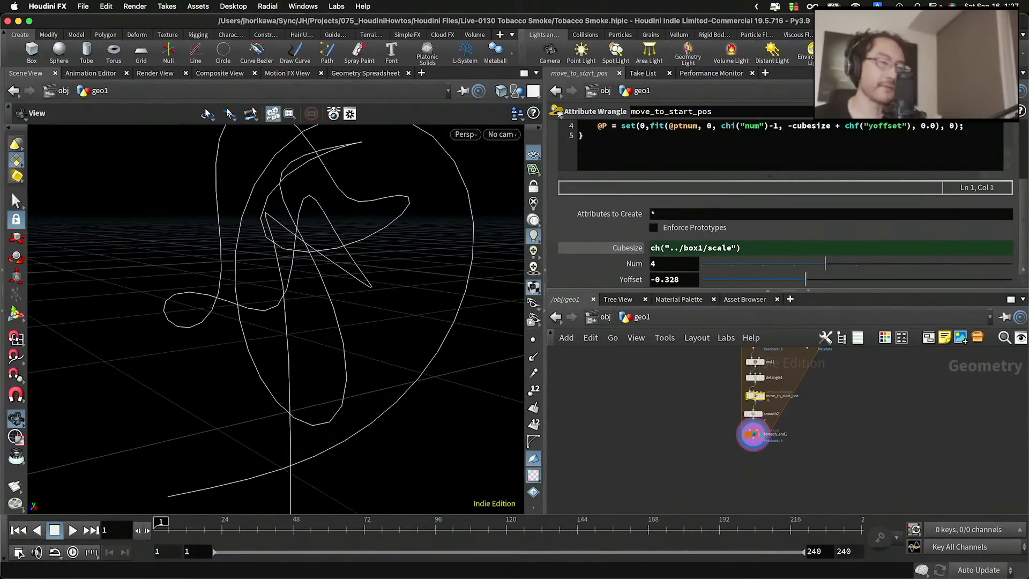
Compare the curve with the reference sketch on the orange canvas, and examine its shape from several angles
key("ctrl+Up")
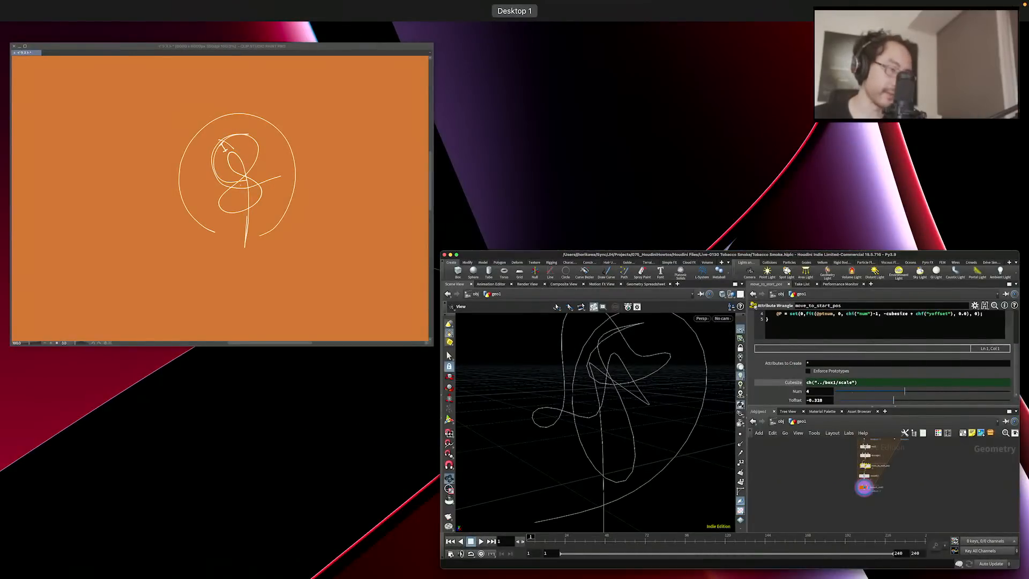
left_click(579, 337)
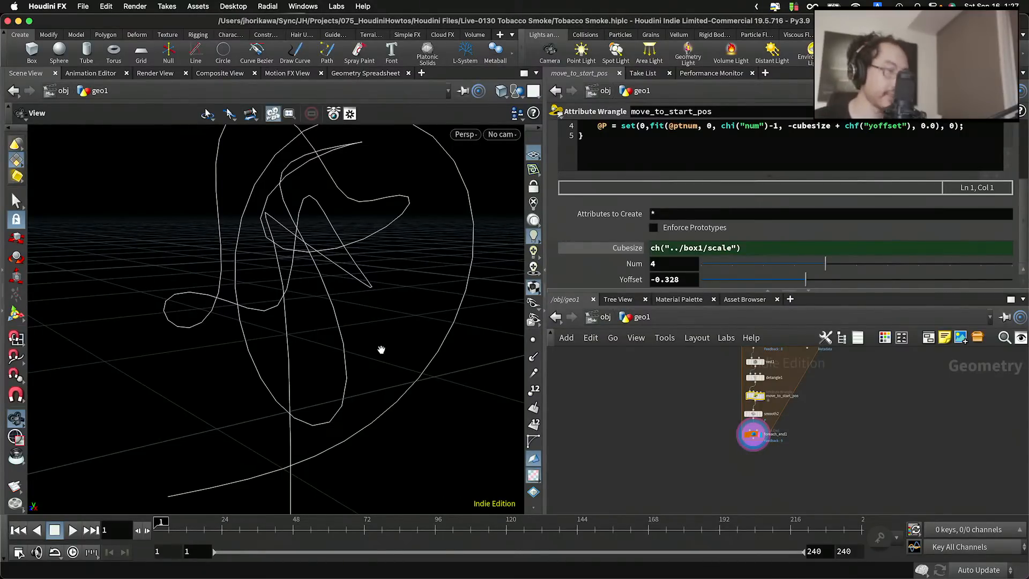
left_click_drag(381, 349, 368, 326)
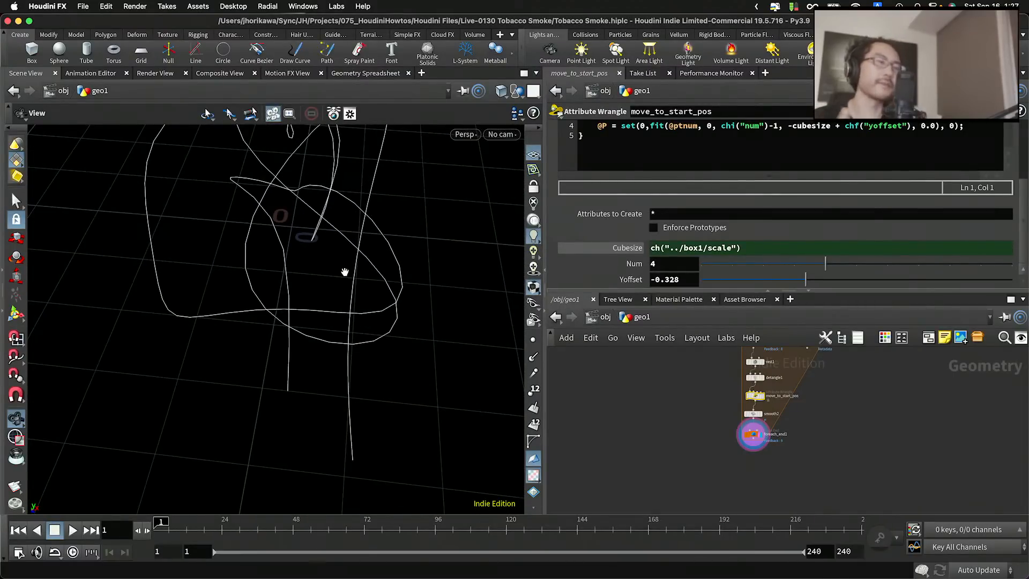
left_click_drag(336, 252, 348, 292)
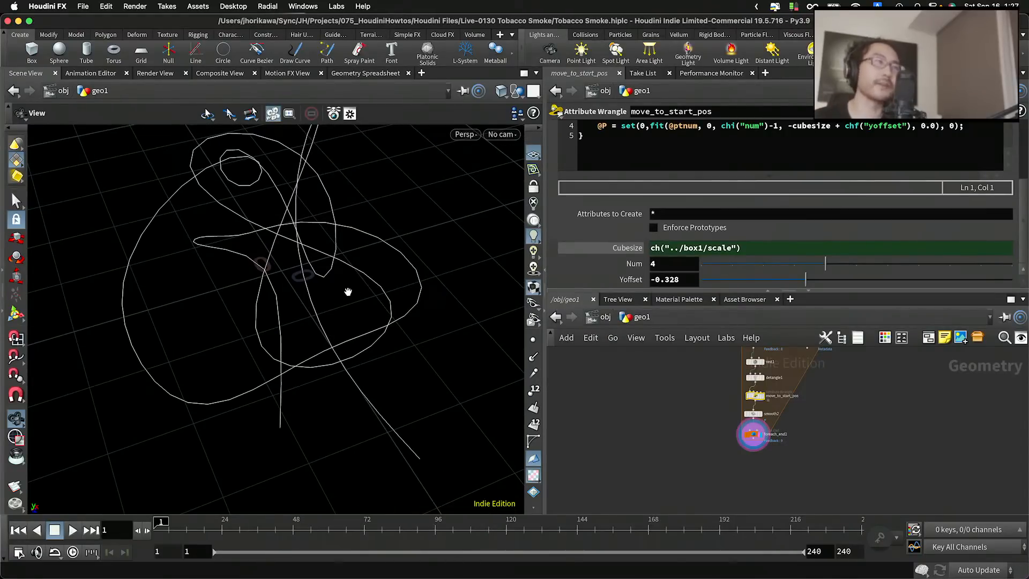
left_click_drag(354, 268, 336, 289)
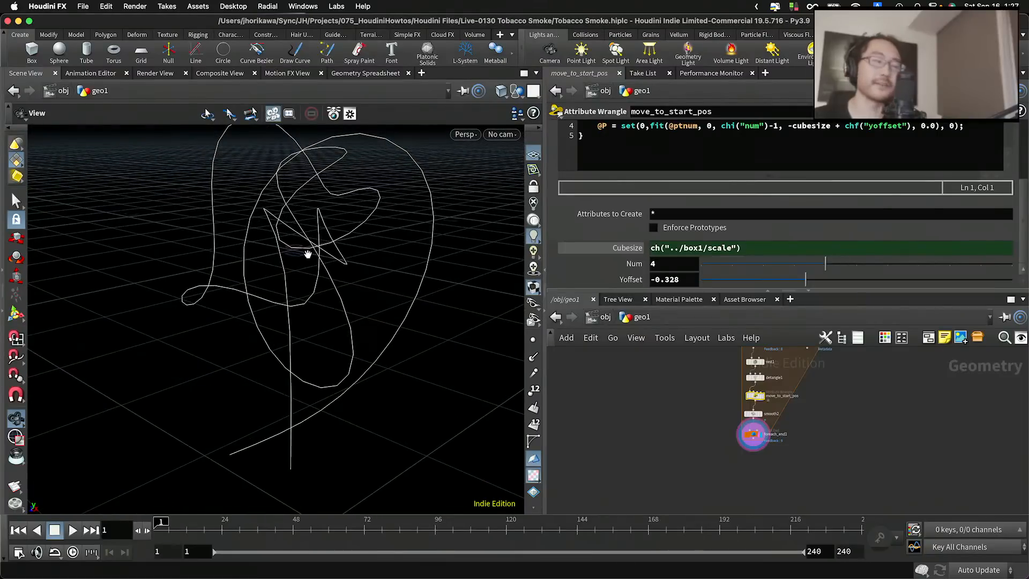
left_click_drag(318, 238, 376, 279)
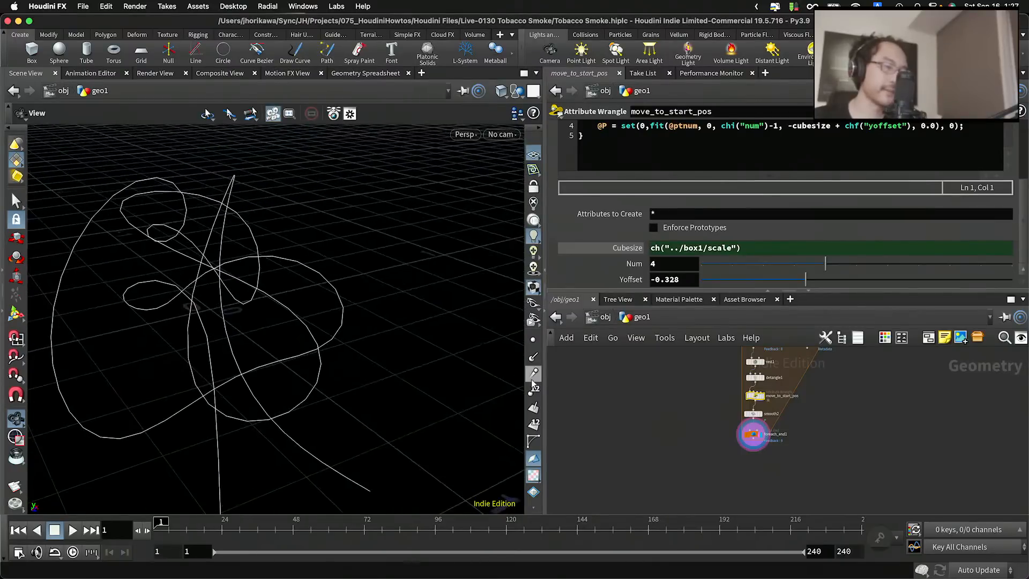
Enlarge the network editor and select all nodes from scatter1 through foreach_end1, including foreach_count1
left_click_drag(645, 290, 645, 240)
scroll(680, 351, "down", 5)
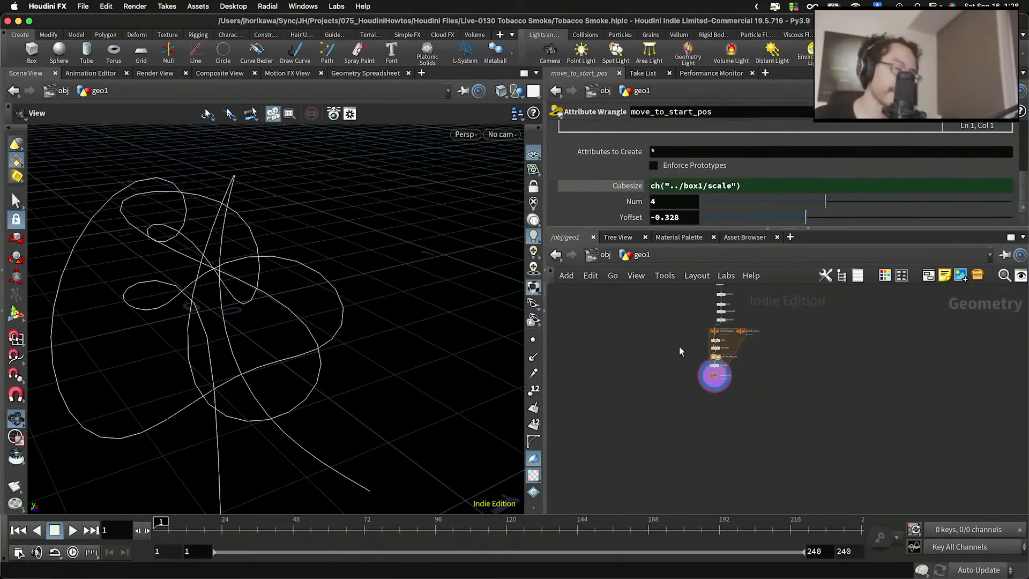
middle_click_drag(680, 352, 672, 394)
scroll(672, 394, "down", 1)
scroll(194, 328, "down", 5)
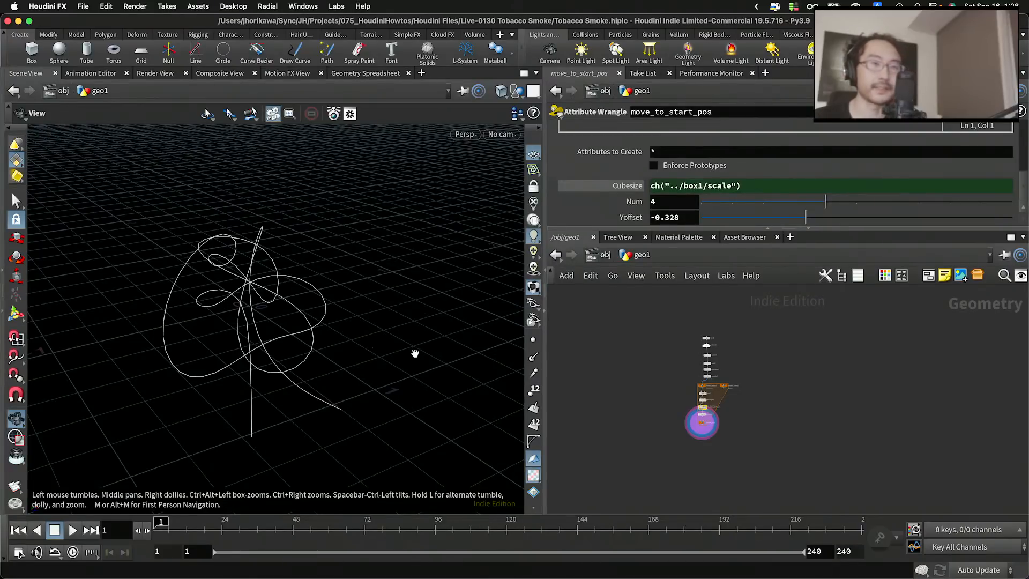
scroll(699, 372, "up", 3)
middle_click_drag(677, 318, 632, 336)
scroll(637, 328, "down", 3)
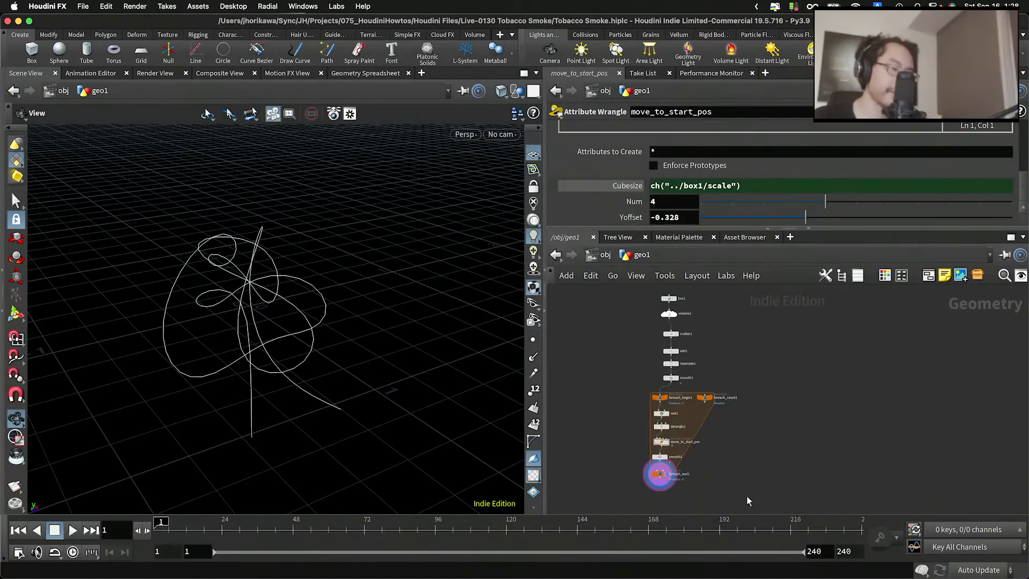
left_click_drag(748, 500, 632, 332)
scroll(658, 329, "up", 4)
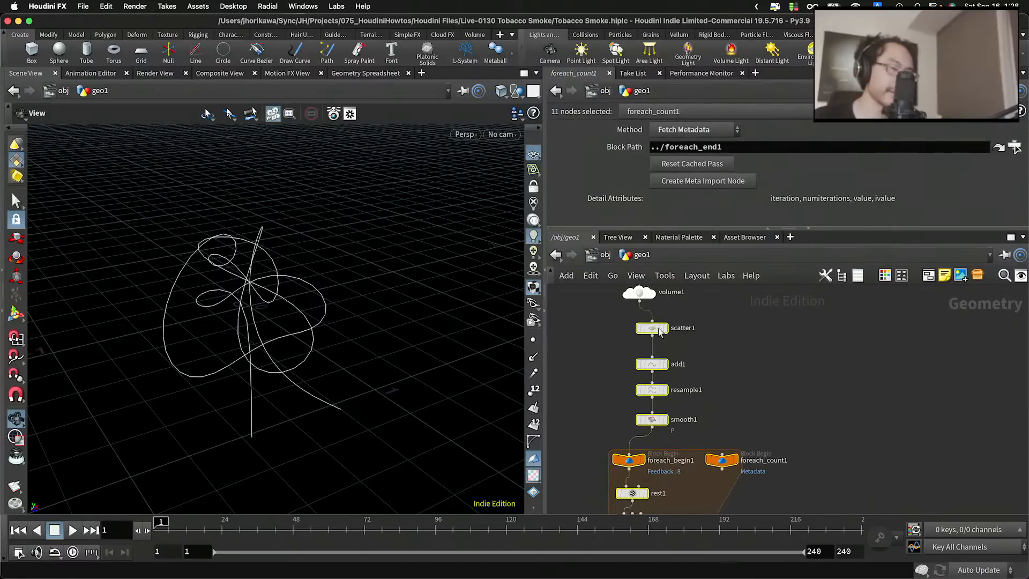
scroll(658, 327, "down", 5)
mouse_move(646, 350)
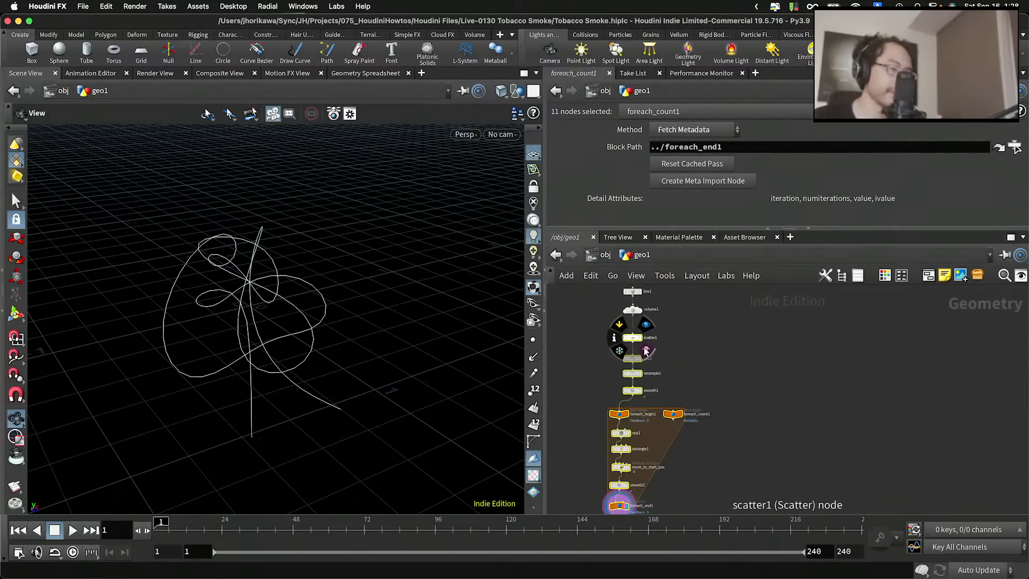
scroll(703, 340, "down", 2)
Add a new For-Each loop block with a count node beside the existing node chain
key("Tab")
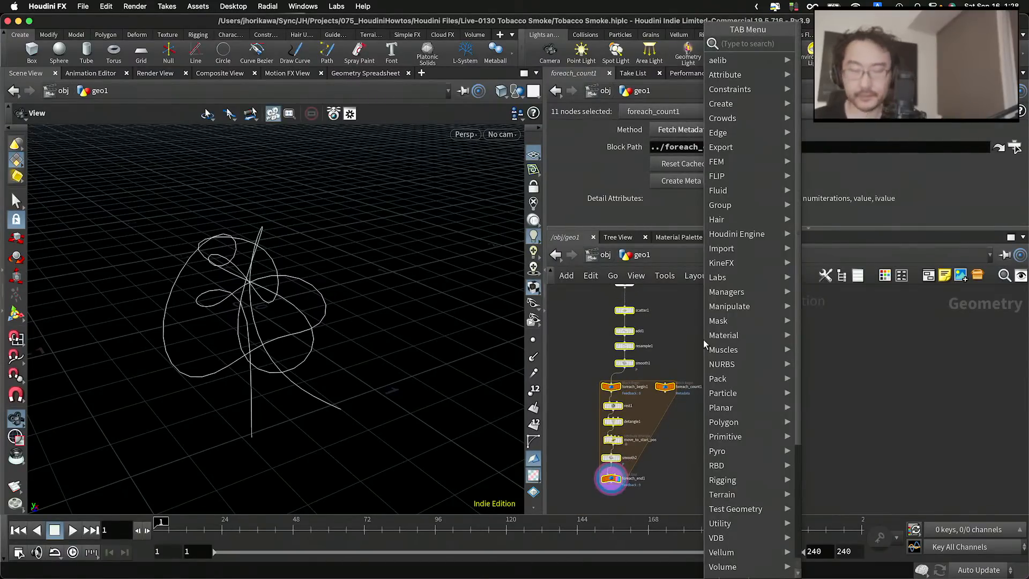
type("forea")
key("Return")
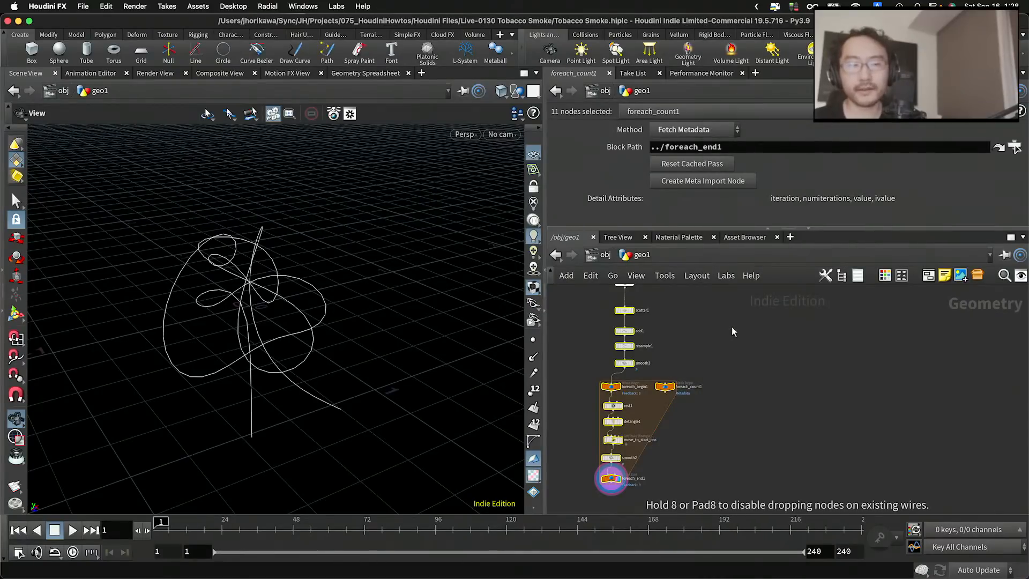
left_click(731, 326)
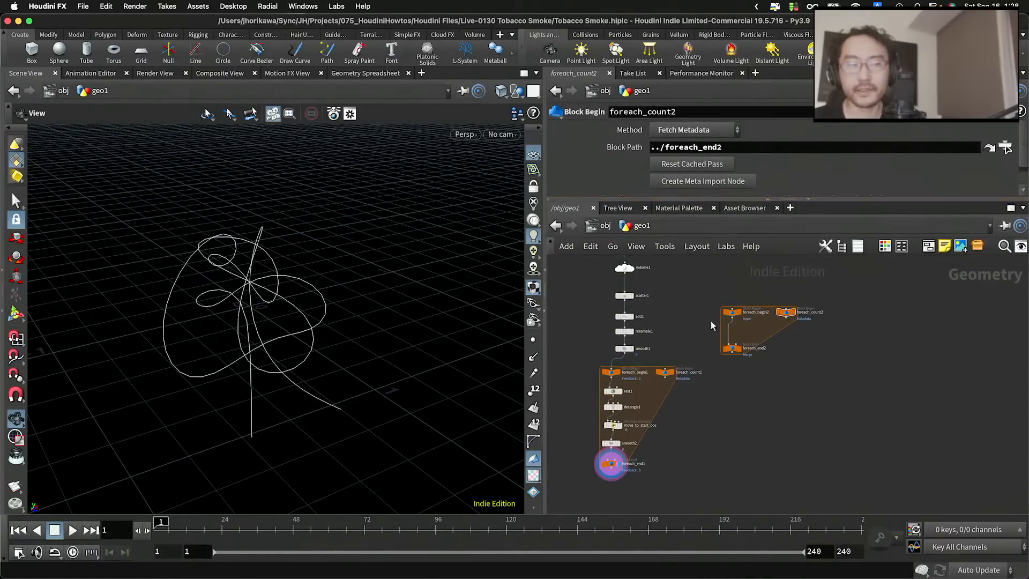
Insert the nodes from scatter1 through foreach_end1 into the new loop and feed foreach_begin2 from volume1
middle_click_drag(711, 322, 754, 332)
left_click_drag(718, 294, 667, 490)
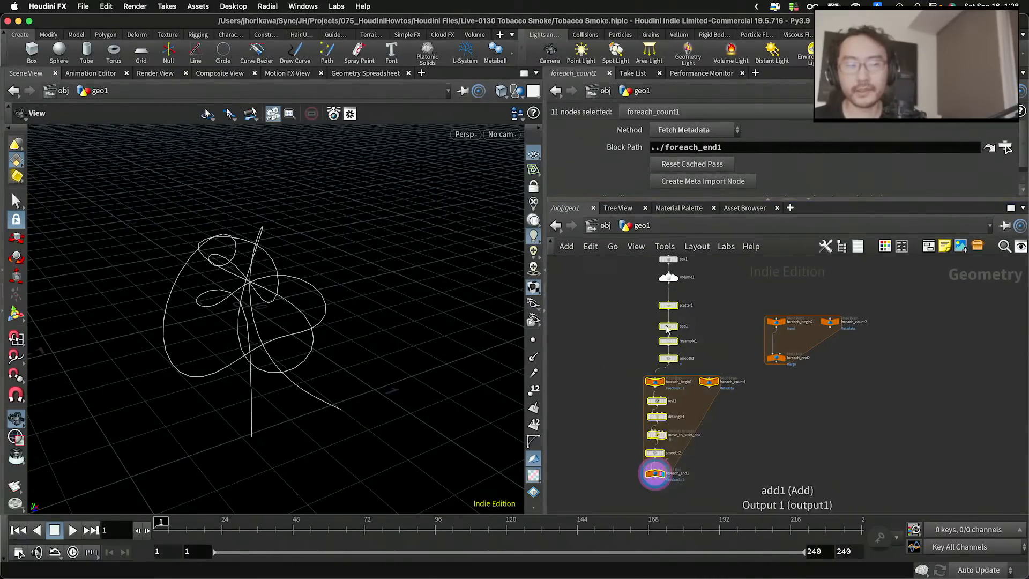
left_click_drag(667, 301, 775, 337)
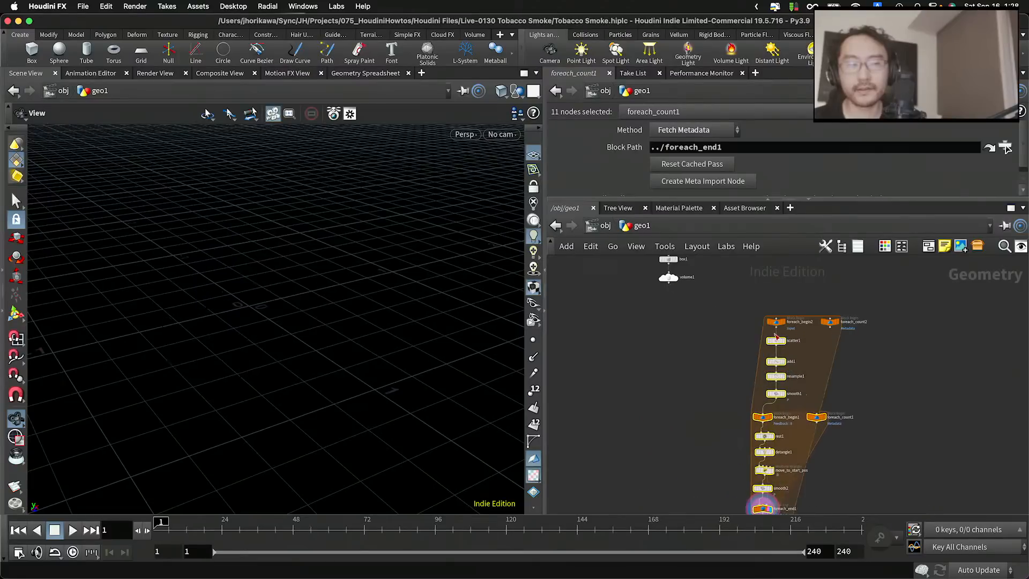
left_click(663, 307)
left_click_drag(668, 283, 776, 317)
Display foreach_end2 and move the whole outer loop block beneath volume1
scroll(784, 292, "down", 4)
scroll(825, 398, "up", 6)
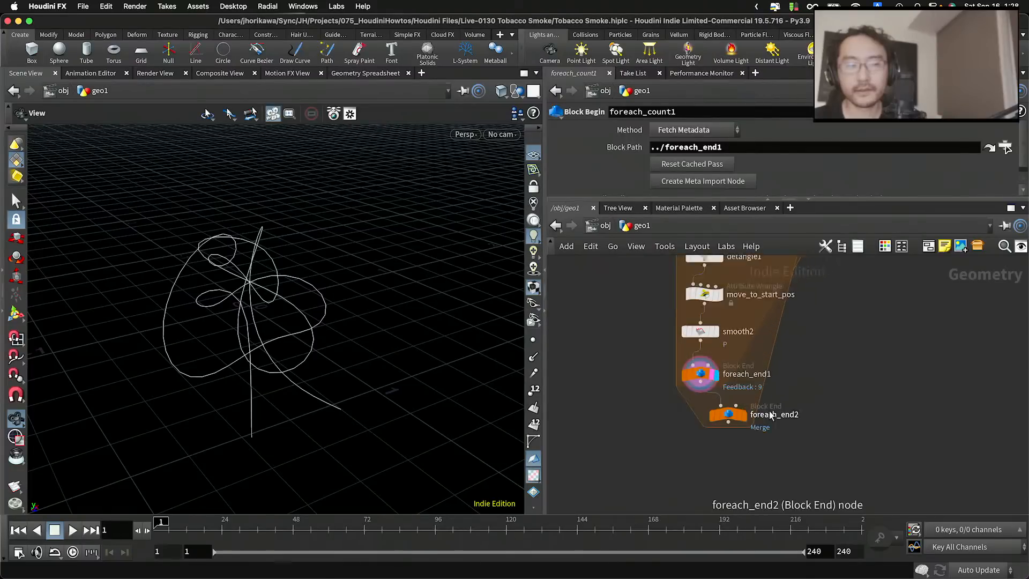
left_click(740, 416)
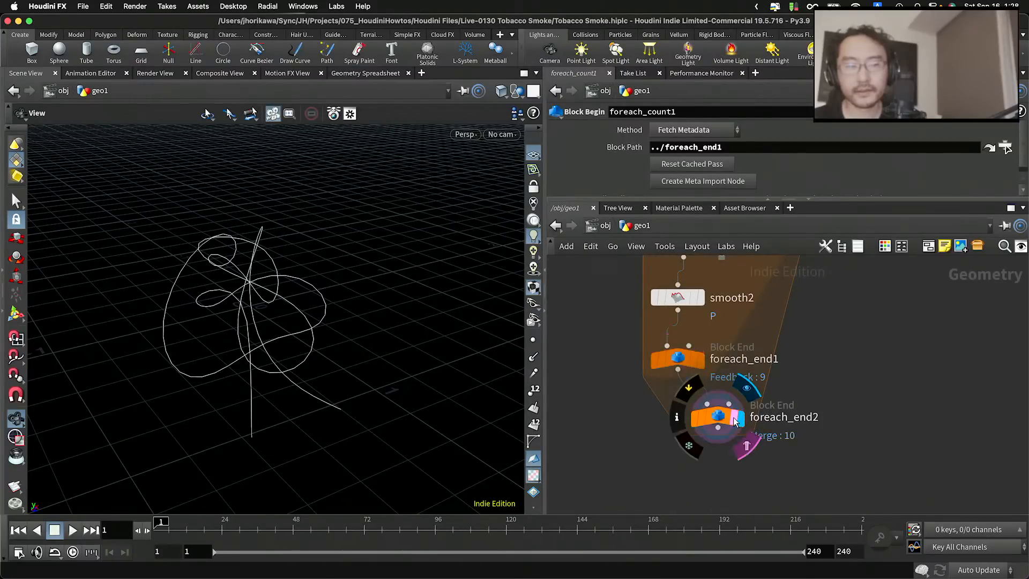
scroll(734, 416, "down", 6)
left_click_drag(813, 444, 689, 279)
scroll(729, 272, "up", 3)
scroll(748, 278, "down", 6)
scroll(689, 280, "up", 5)
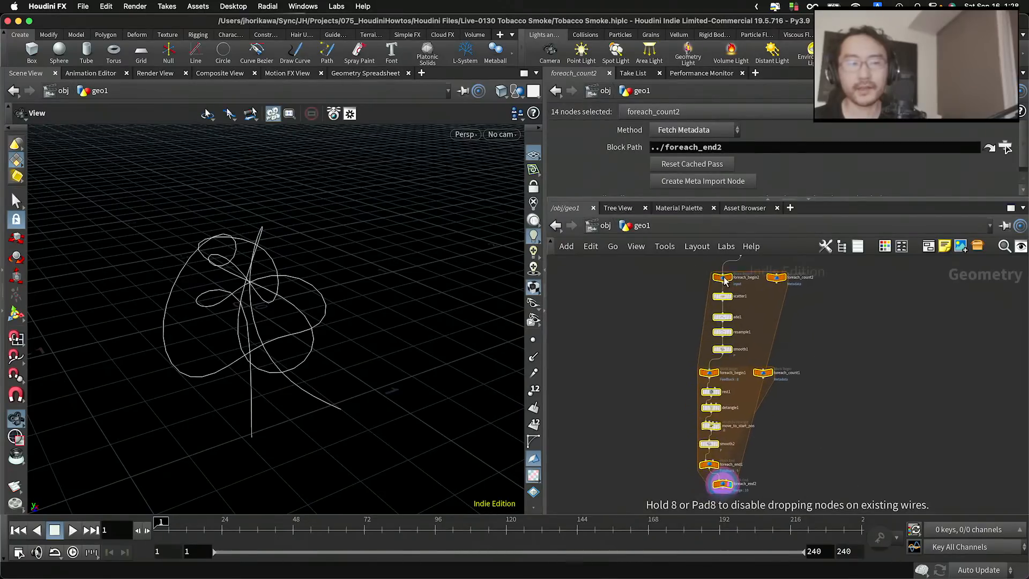
left_click(773, 313)
scroll(786, 338, "up", 5)
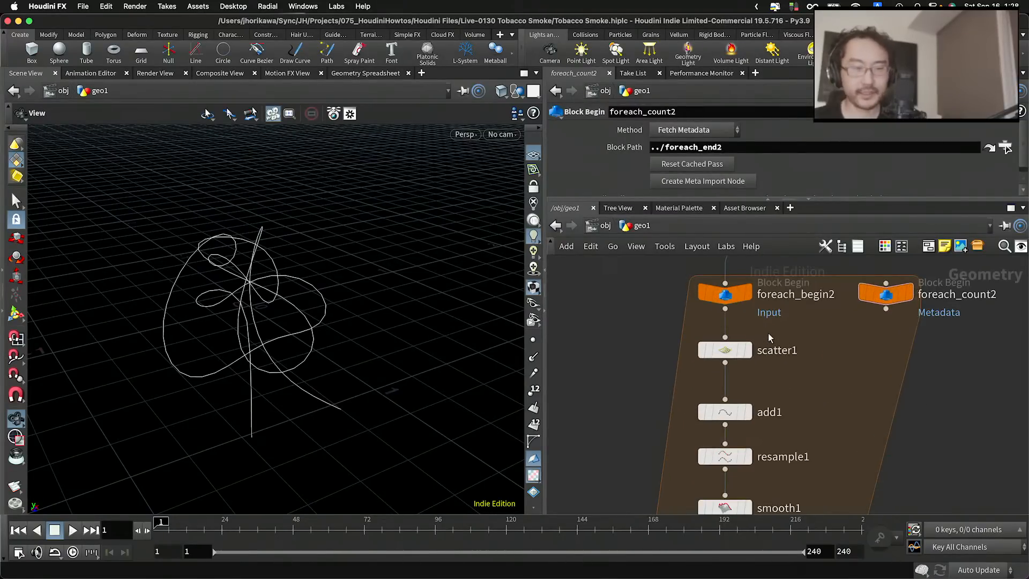
Try a different point arrangement by setting scatter1's Global Seed to 2.724
left_click(725, 350)
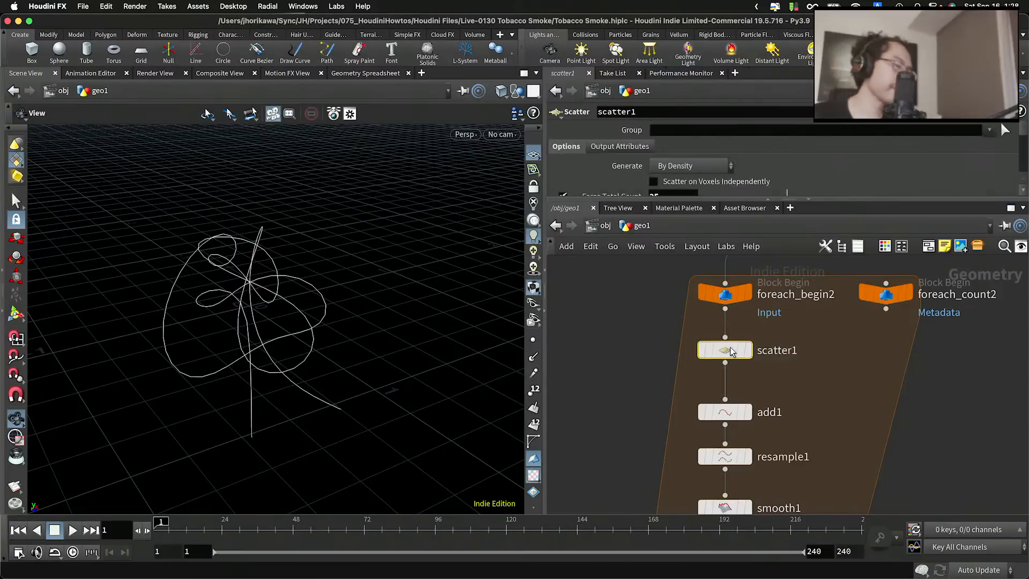
left_click_drag(686, 195, 688, 329)
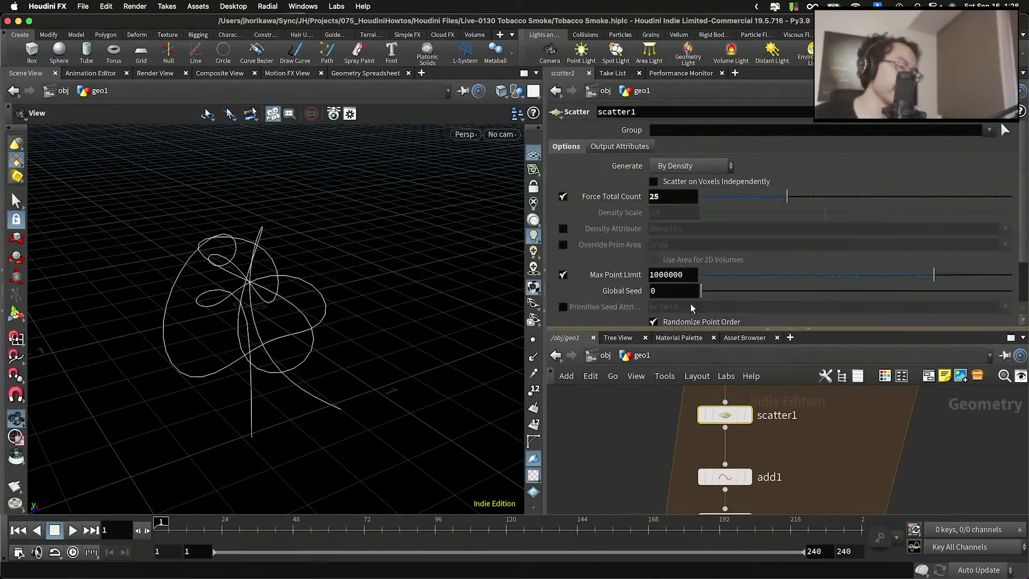
mouse_move(727, 422)
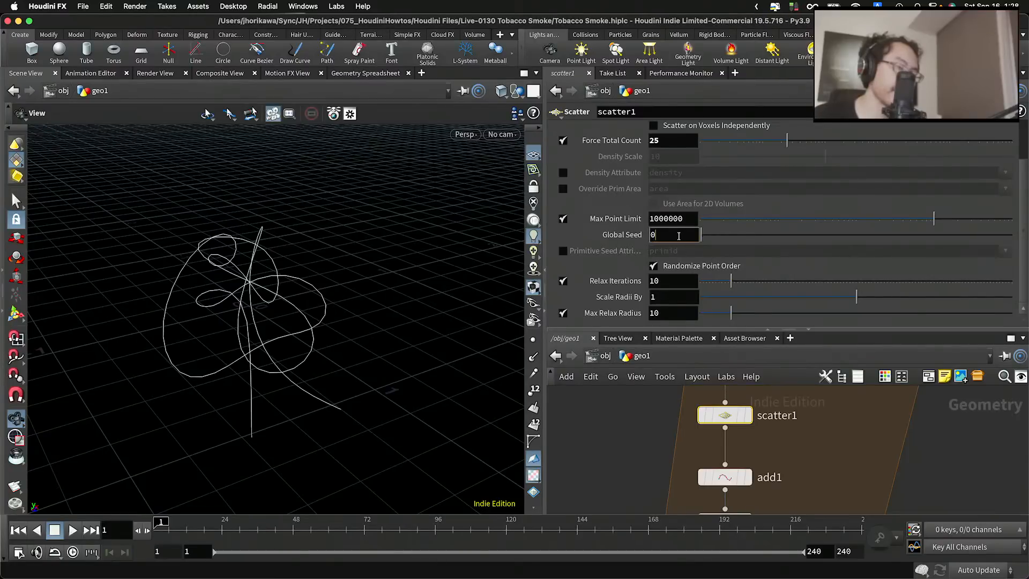
left_click_drag(696, 234, 787, 237)
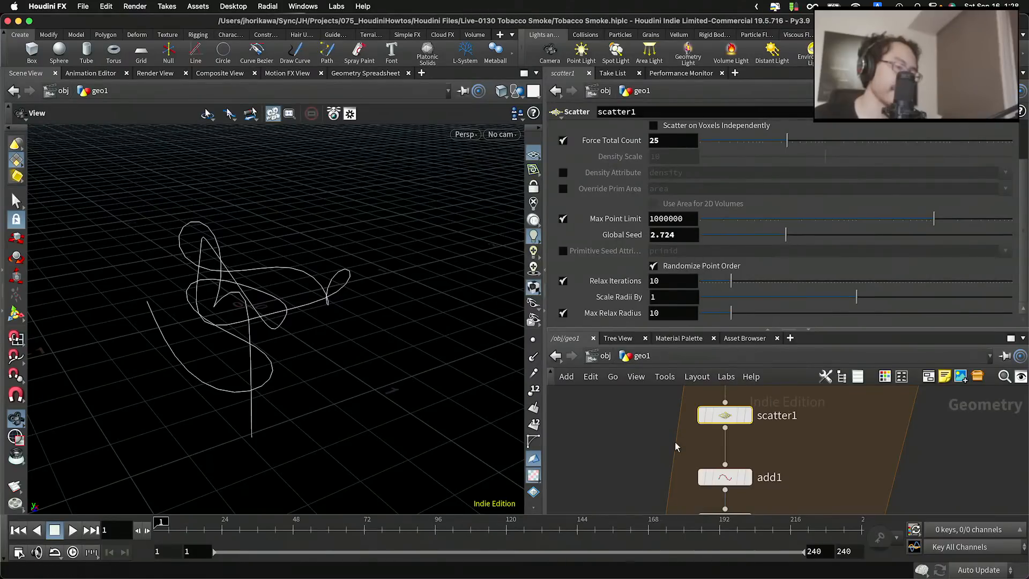
Examine the reseeded curve from several angles and review the loop from scatter1's Global Seed down to foreach_end2
scroll(668, 447, "down", 3)
middle_click_drag(705, 407, 682, 445)
scroll(682, 445, "up", 1)
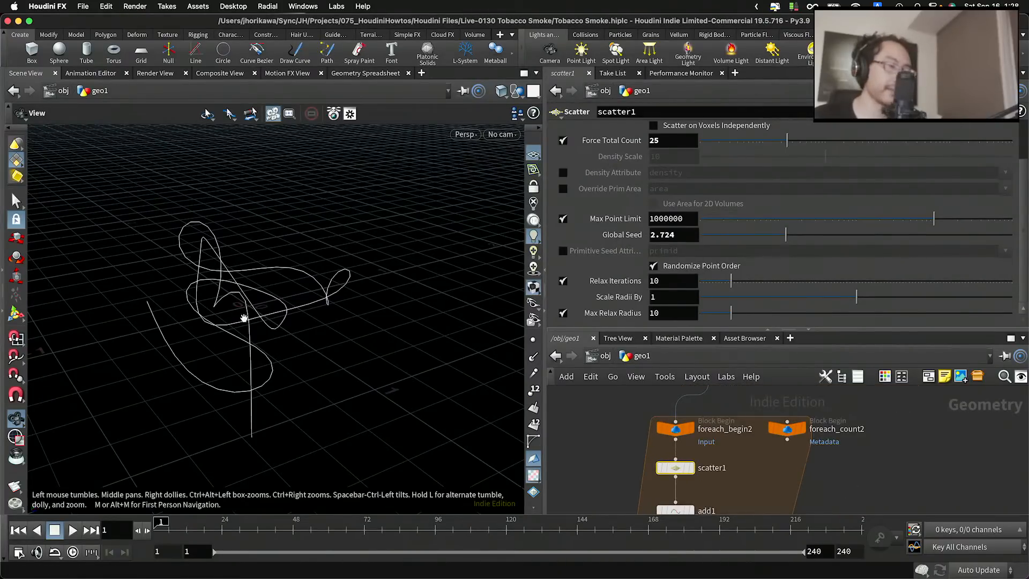
mouse_move(244, 319)
left_mouse_down()
mouse_move(272, 310)
mouse_move(223, 324)
mouse_move(236, 383)
mouse_move(250, 310)
mouse_move(292, 291)
mouse_move(251, 305)
left_mouse_up()
scroll(628, 416, "down", 2)
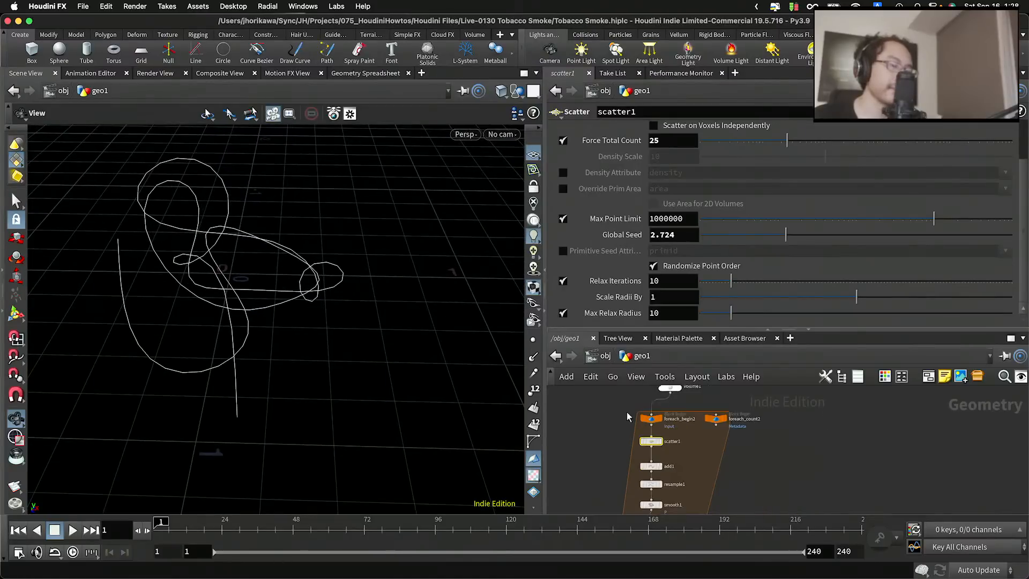
scroll(629, 416, "down", 3)
middle_click_drag(650, 502, 646, 436)
scroll(646, 480, "up", 3)
scroll(645, 436, "down", 2)
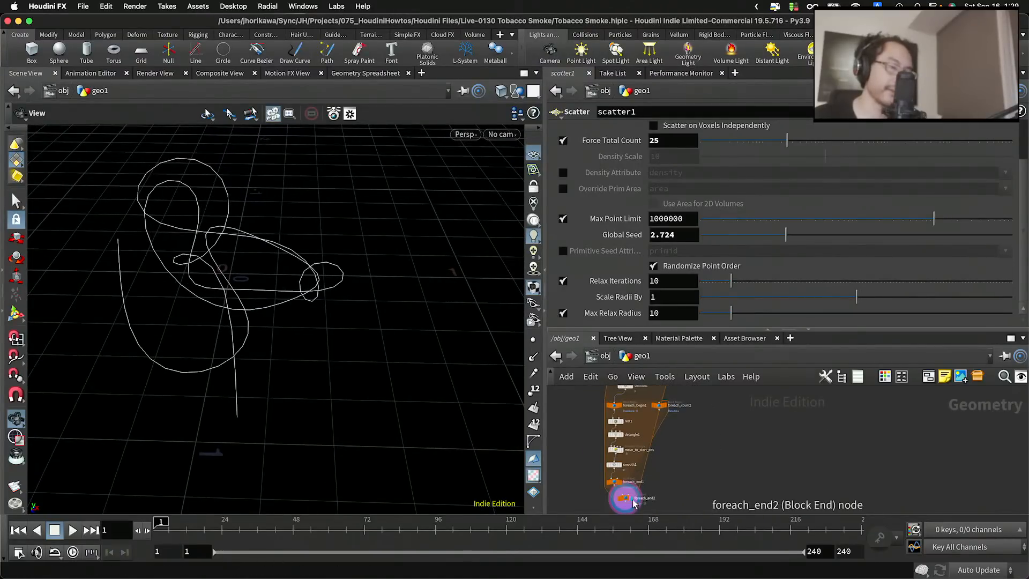
scroll(633, 498, "up", 5)
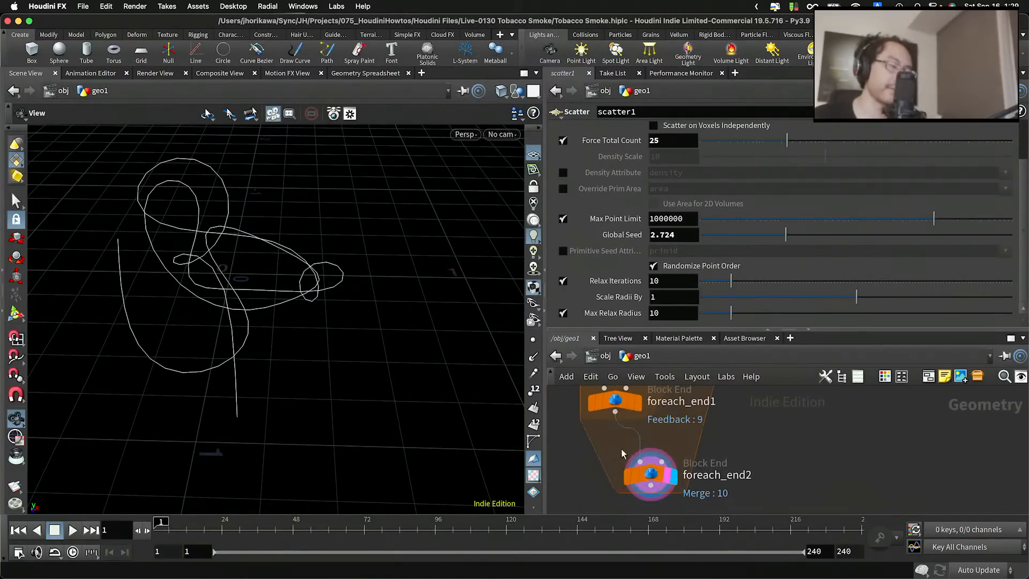
scroll(621, 452, "down", 4)
left_click_drag(331, 323, 233, 298)
scroll(613, 466, "down", 2)
middle_click_drag(685, 433, 664, 452)
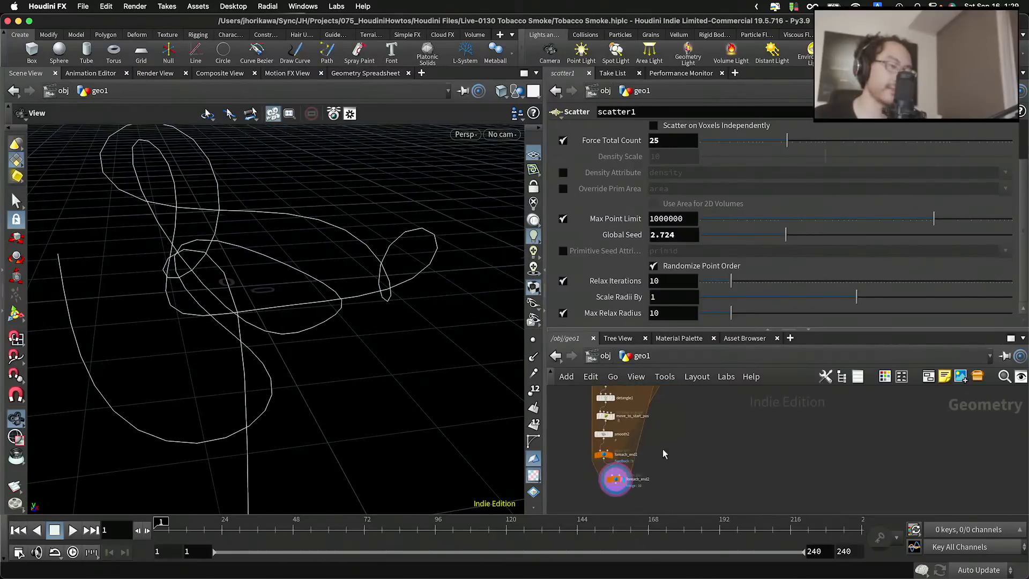
left_click_drag(685, 465, 594, 395)
scroll(679, 465, "down", 3)
scroll(627, 428, "up", 6)
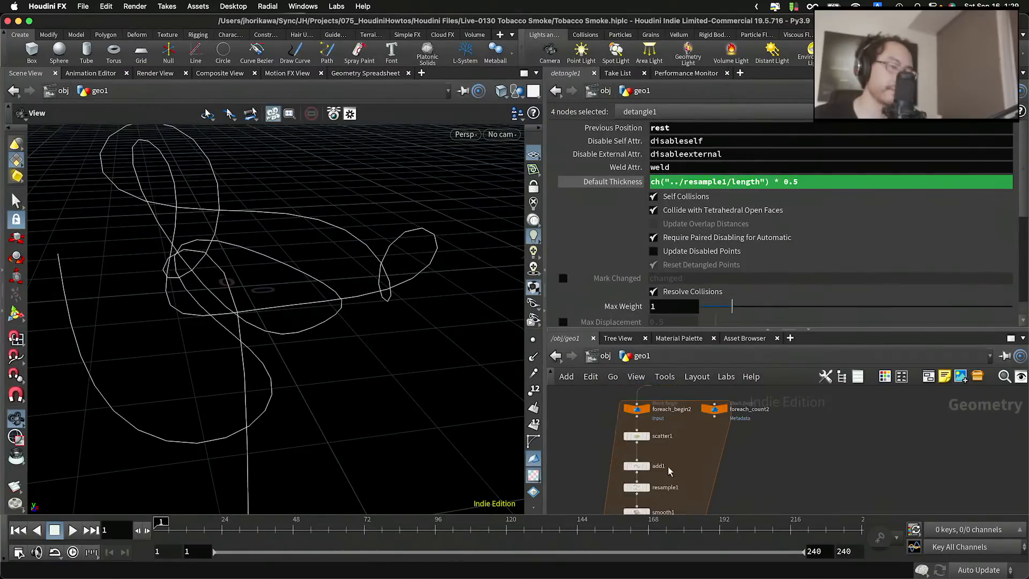
left_click(604, 416)
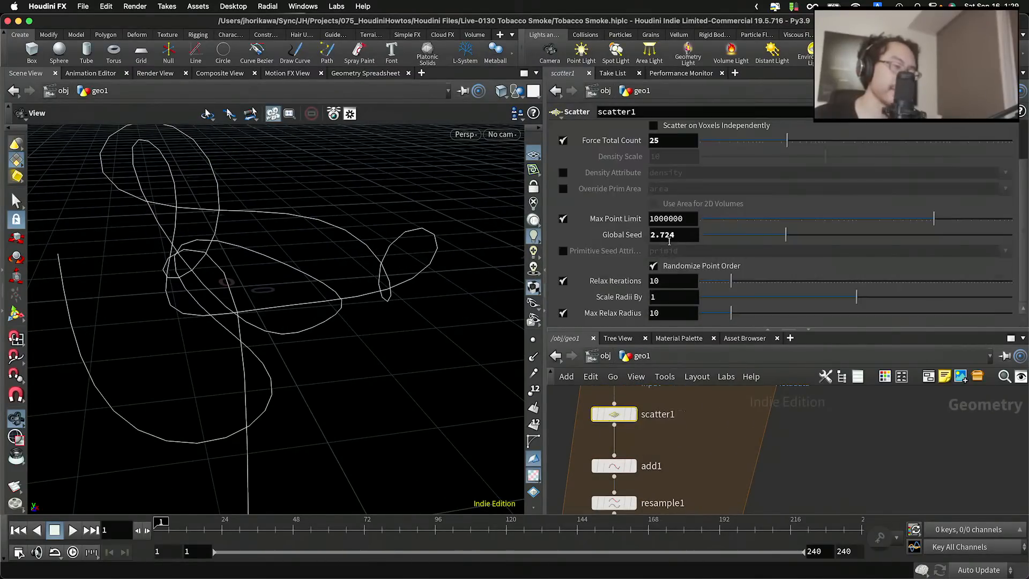
left_click_drag(685, 236, 637, 235)
Display foreach_count2 and inspect its detail attributes in the Geometry Spreadsheet
scroll(708, 415, "down", 3)
middle_click_drag(709, 414, 699, 440)
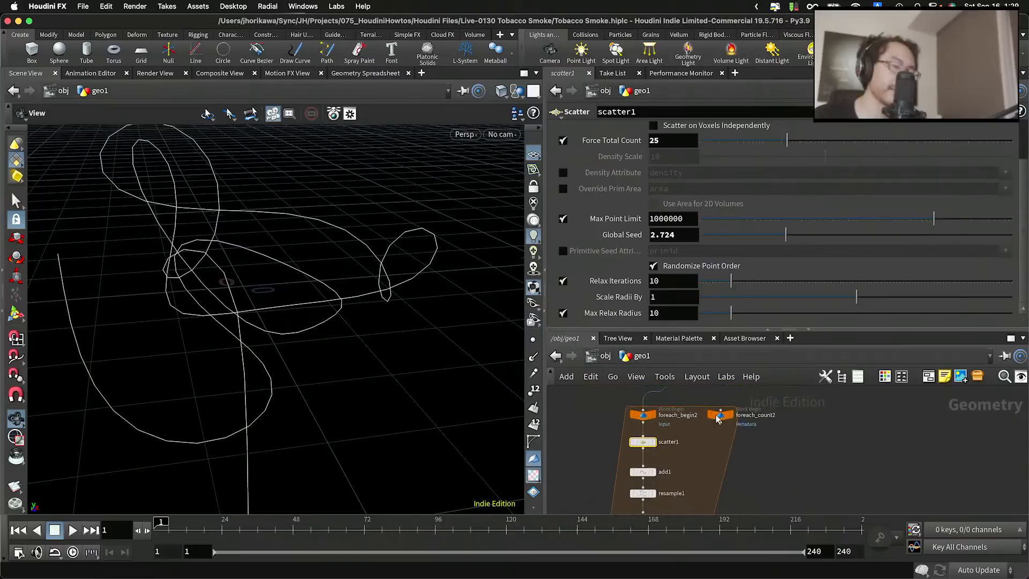
scroll(721, 417, "up", 3)
left_click_drag(722, 417, 726, 417)
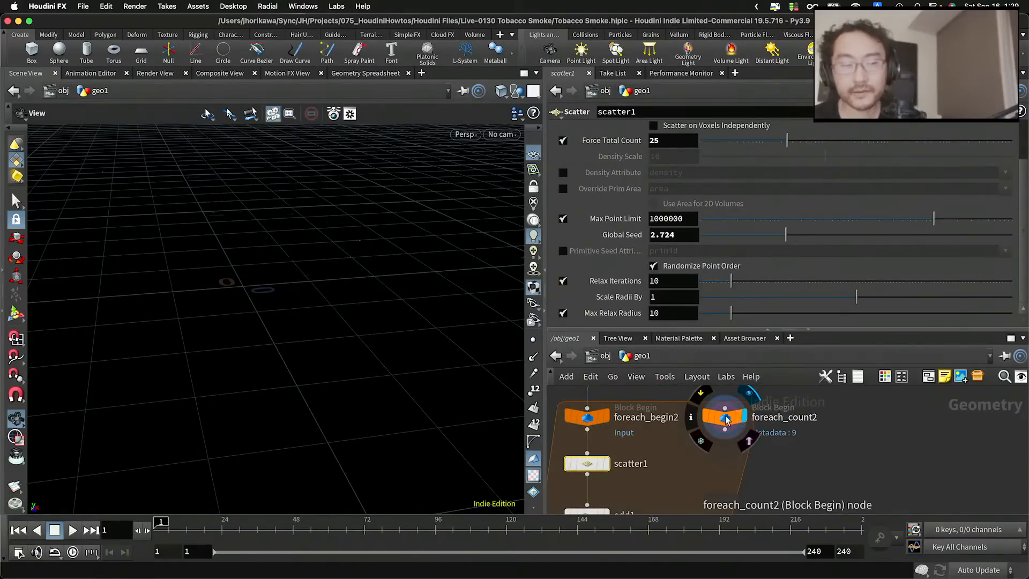
left_click(724, 418)
left_click(358, 74)
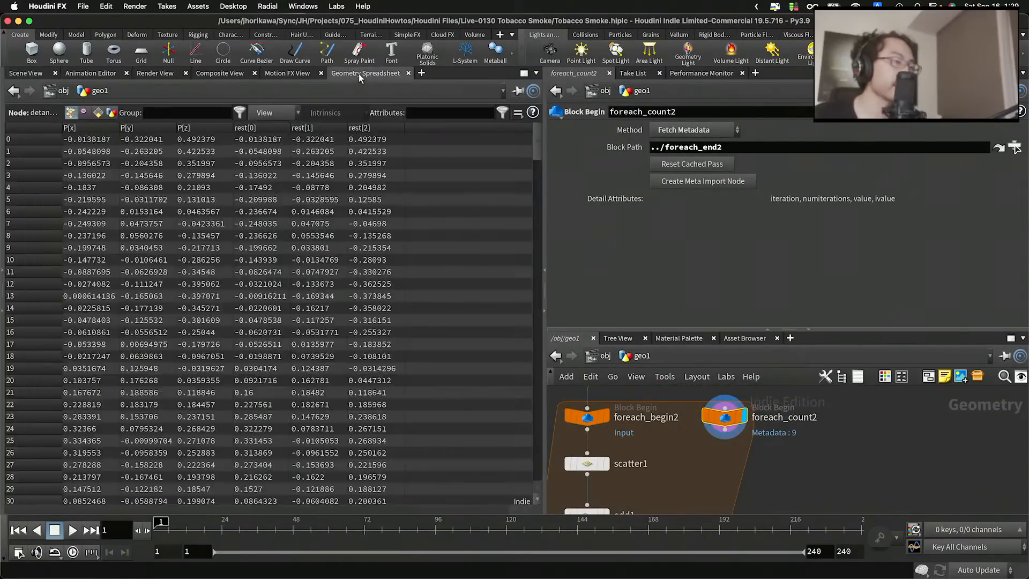
left_click(131, 112)
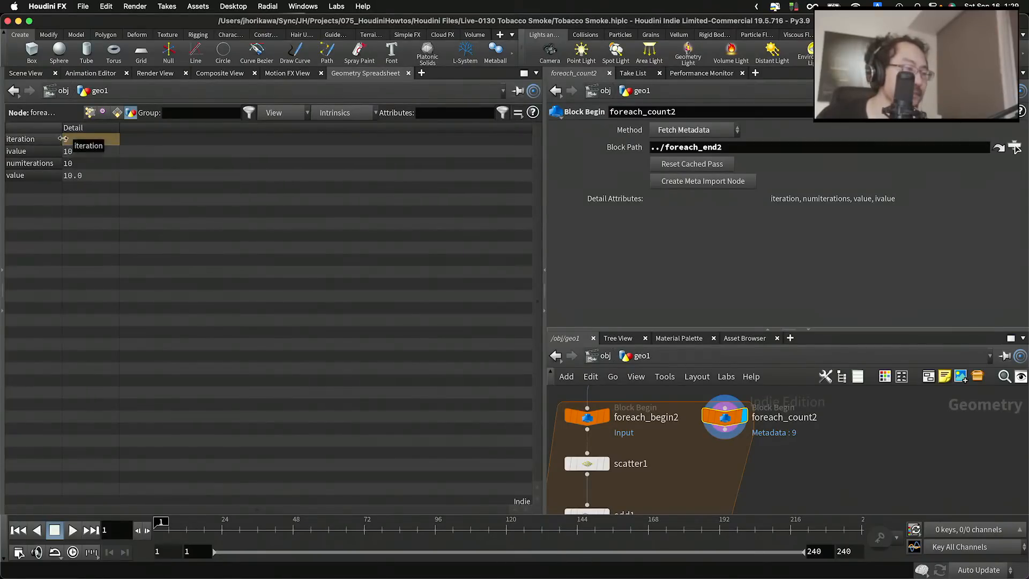
Begin scatter1's Global Seed expression with a detail() function whose first argument points to ../foreach_count2/
scroll(671, 445, "down", 4)
scroll(651, 462, "up", 5)
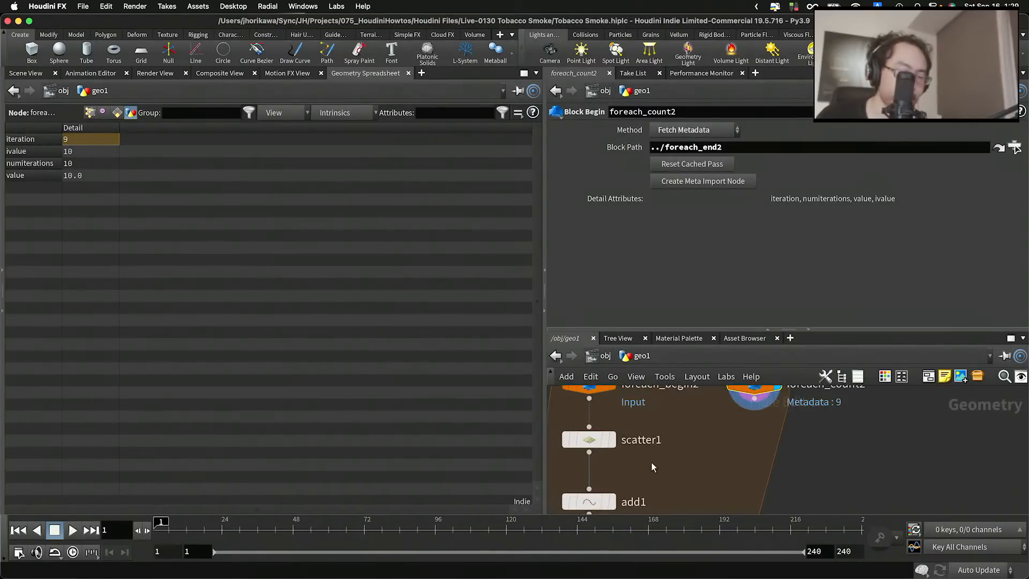
middle_click_drag(651, 462, 661, 446)
left_click(609, 423)
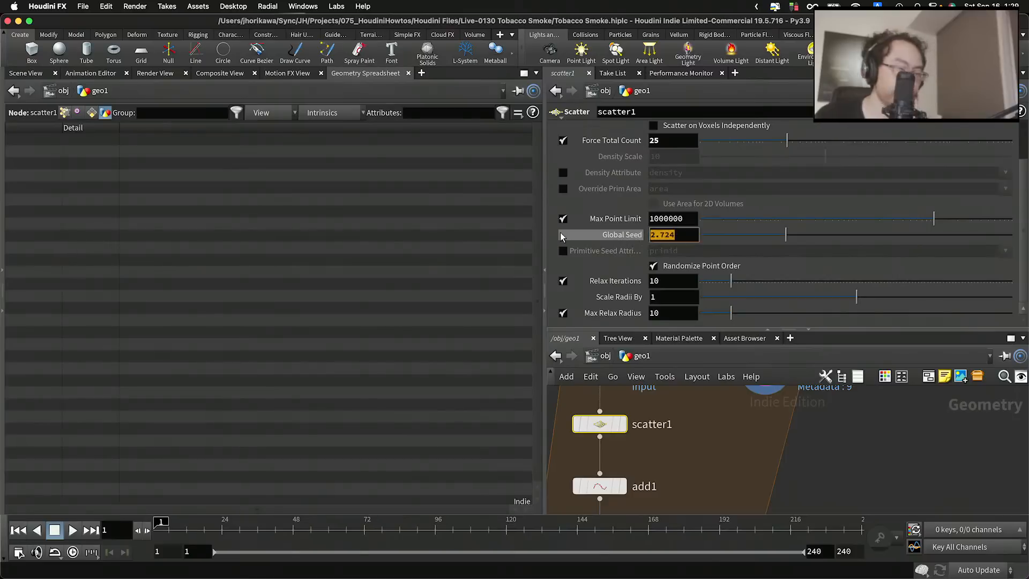
type("detai")
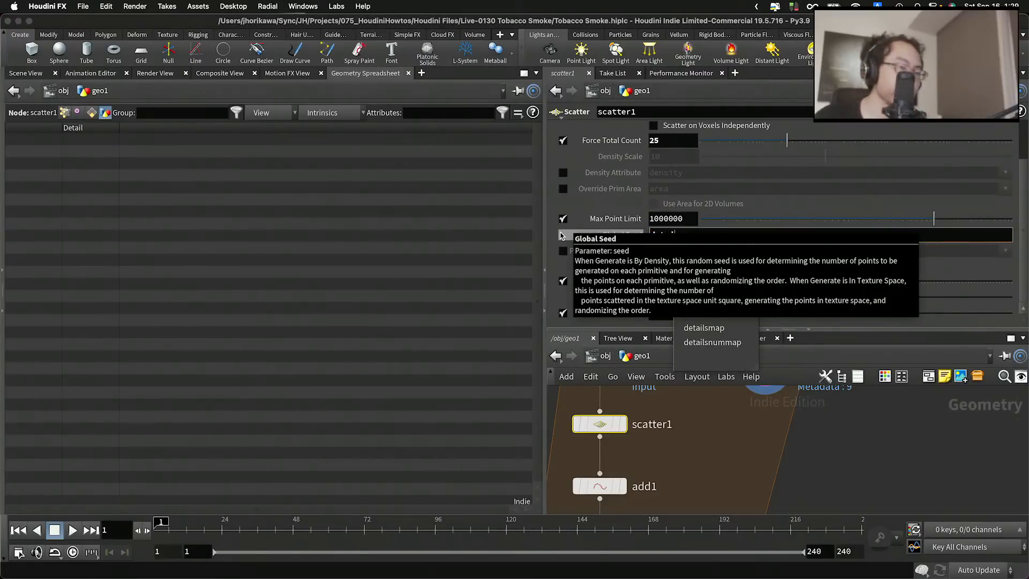
type("l(@")
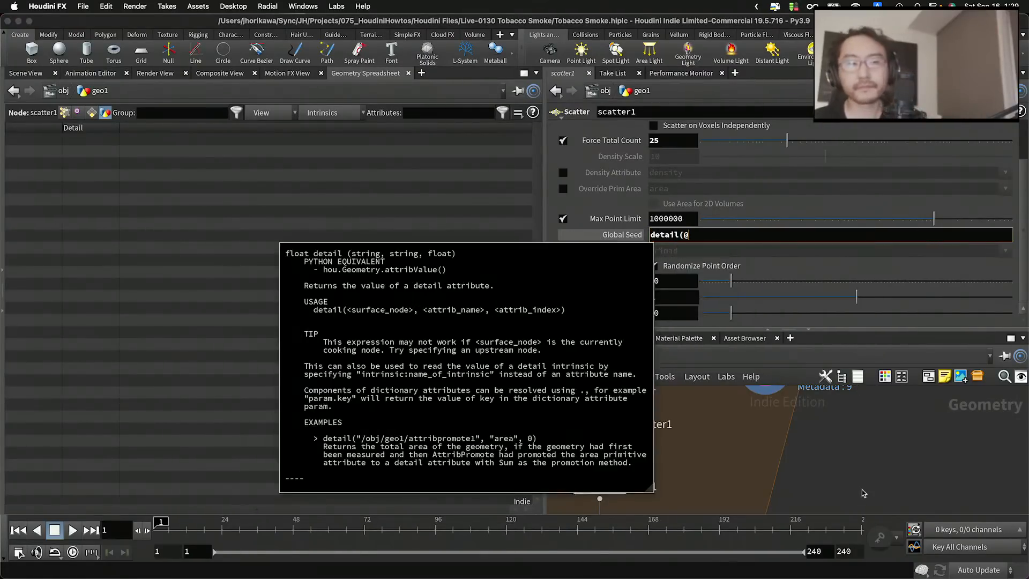
type(".")
key("BackSpace")
key("BackSpace")
key("BackSpace")
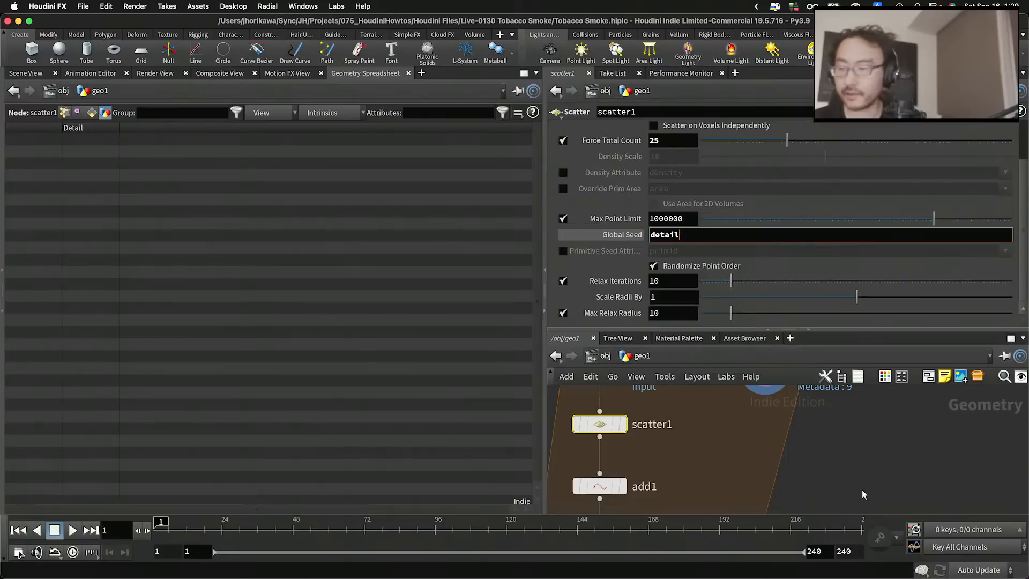
type("(\"../forea")
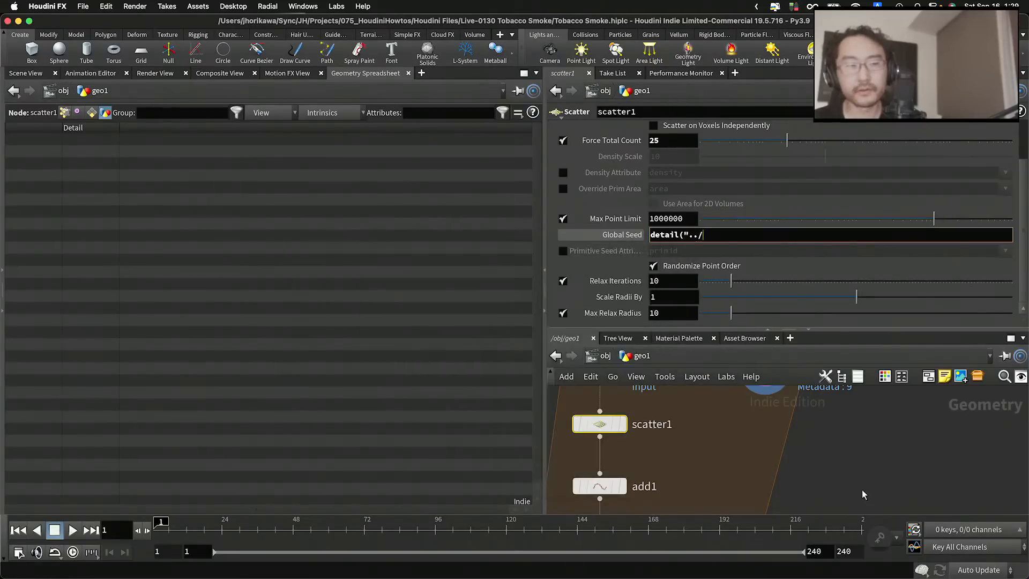
key("Left")
key("Left")
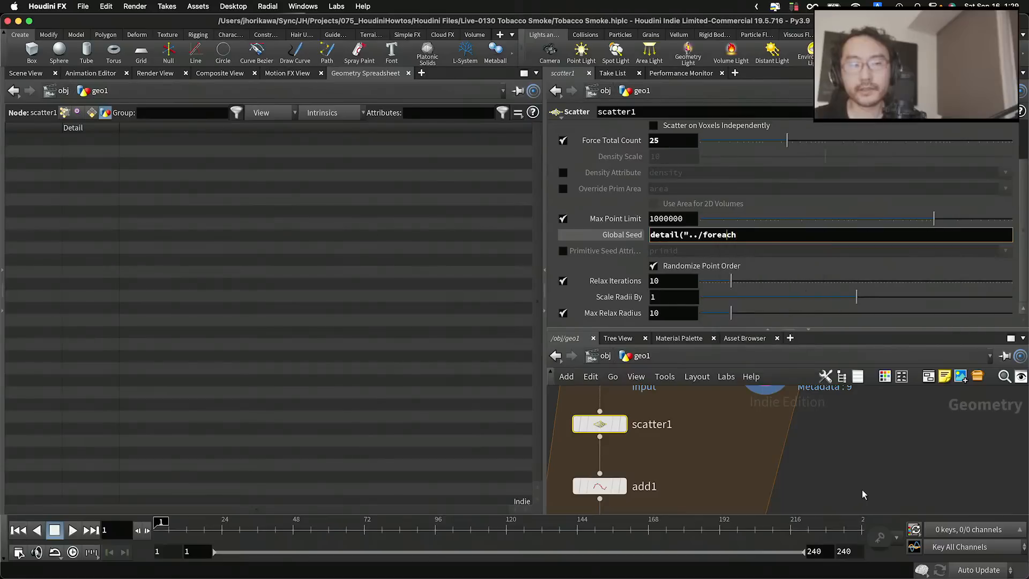
scroll(863, 501, "down", 2)
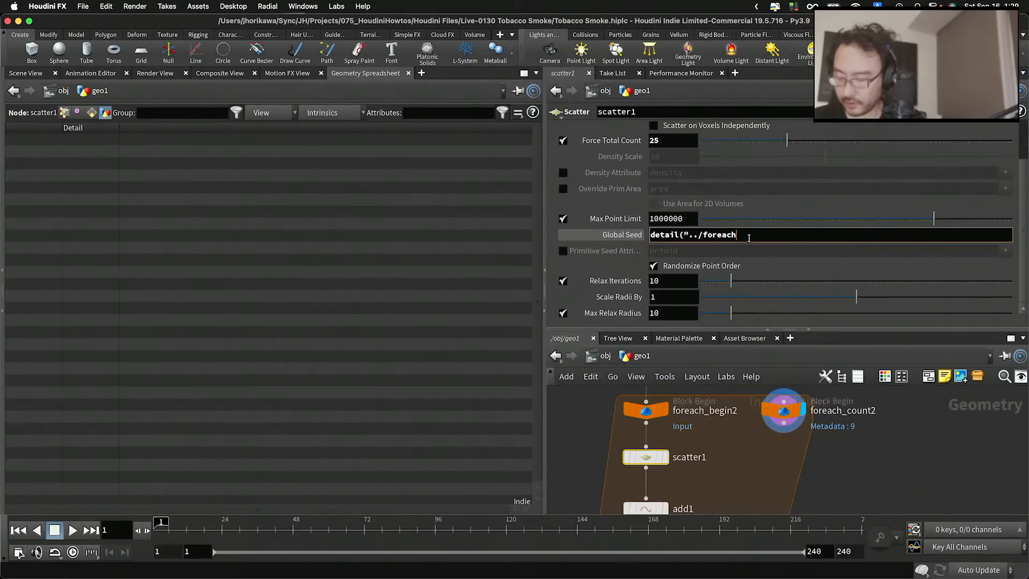
key("Down")
key("Down")
key("Down")
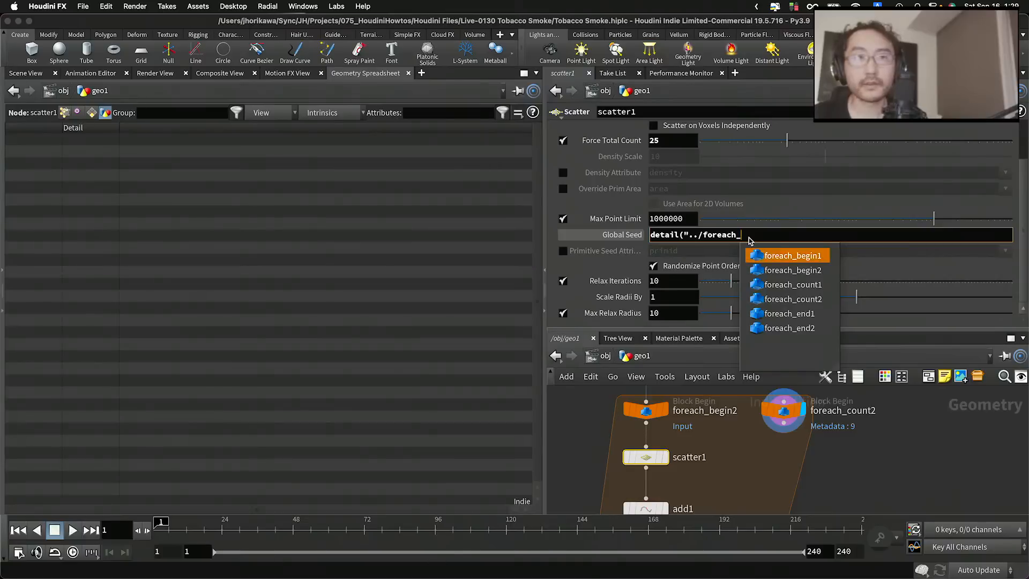
key("Return")
type("/")
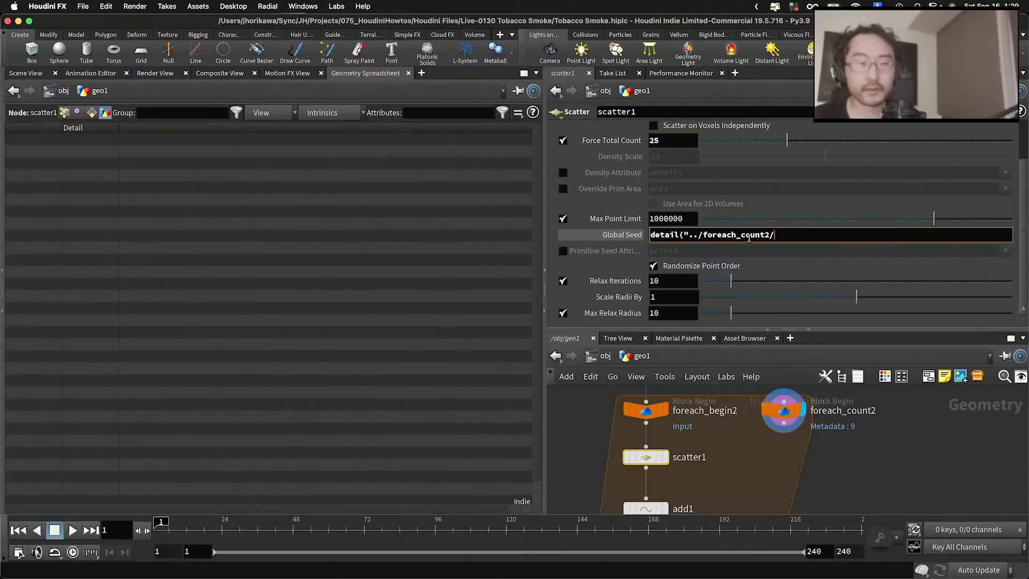
Complete the Global Seed expression as detail("../foreach_count2/", "iteration", 0) * 42.523 + 32.65 and show its evaluated value
type("\", \"9it")
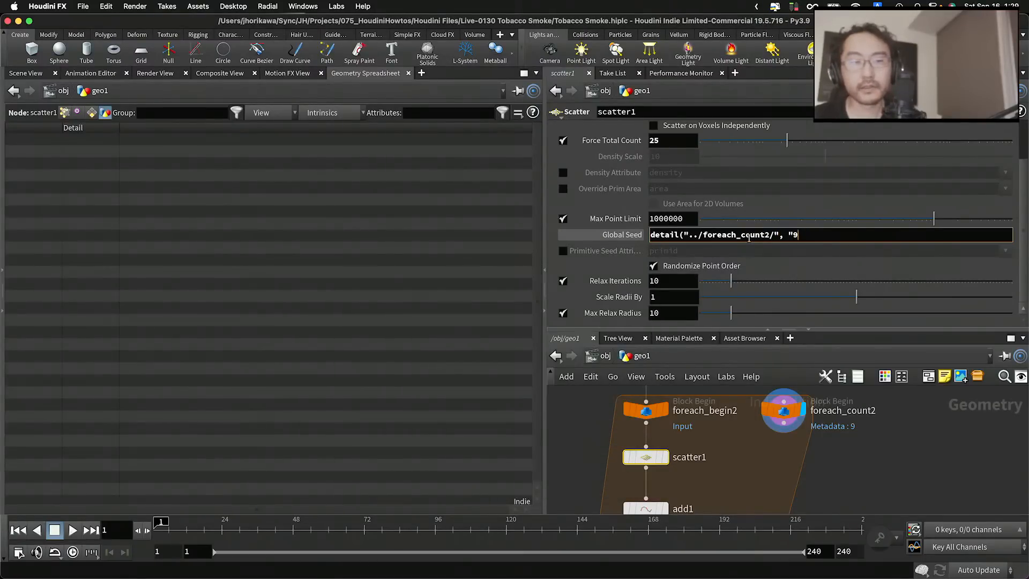
key("BackSpace")
type("iteration\", 0) * 42.523 + 32.65")
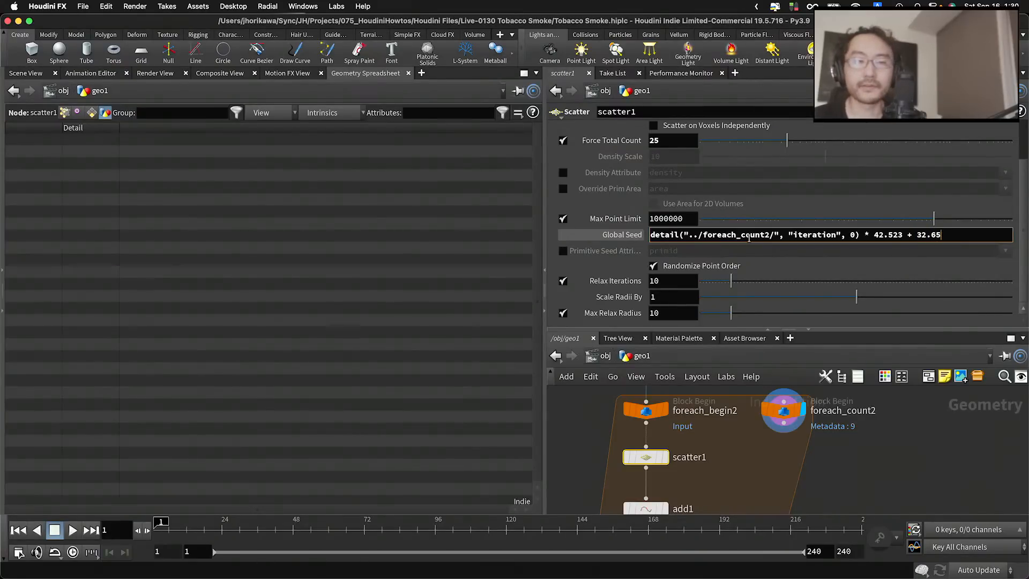
key("Return")
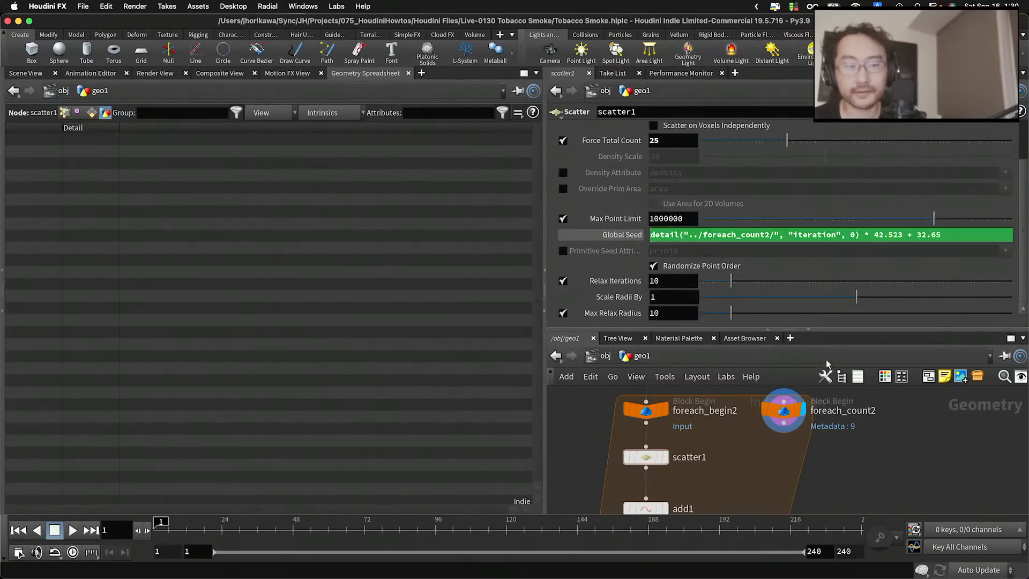
left_click(631, 239)
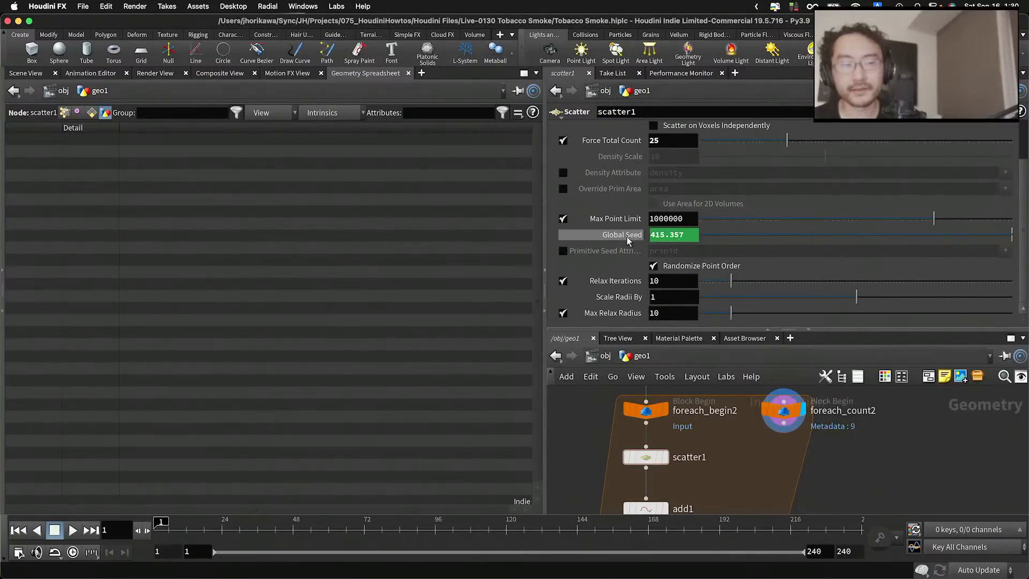
Display foreach_end2 and inspect its merged curves in the Scene View
scroll(727, 396, "down", 4)
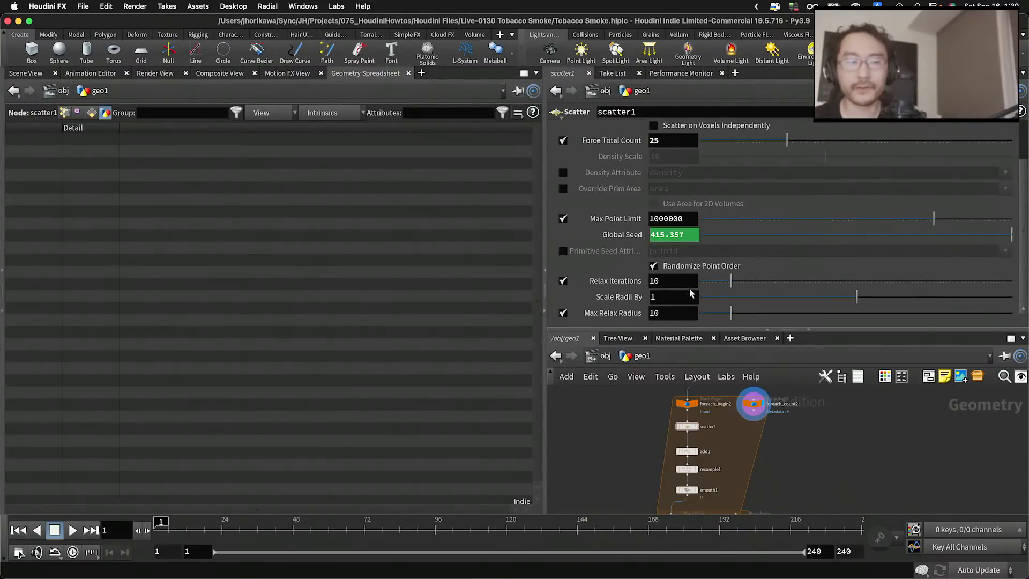
scroll(751, 409, "up", 5)
scroll(751, 409, "down", 8)
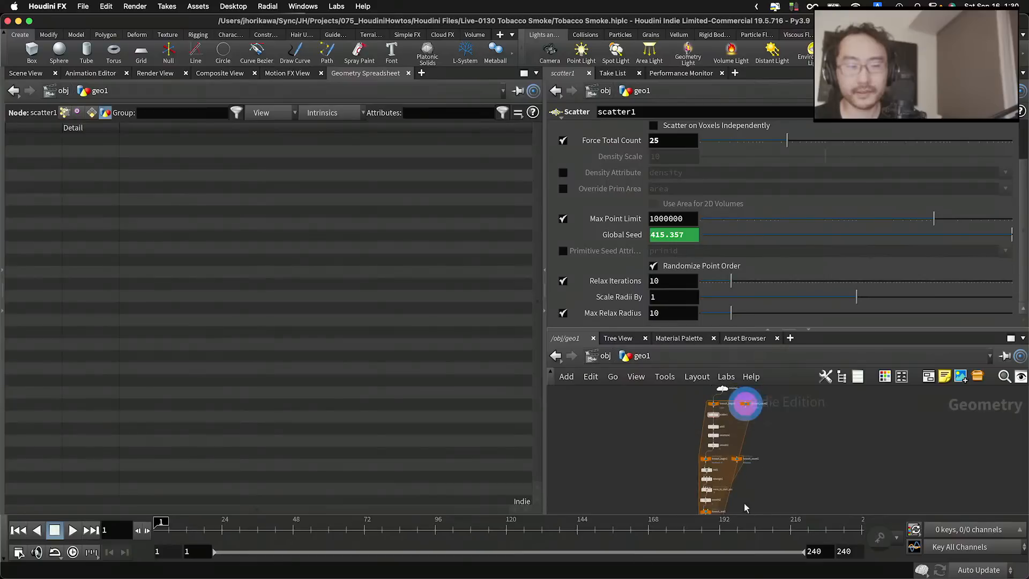
middle_click_drag(744, 505, 742, 455)
scroll(724, 469, "up", 3)
scroll(723, 469, "up", 3)
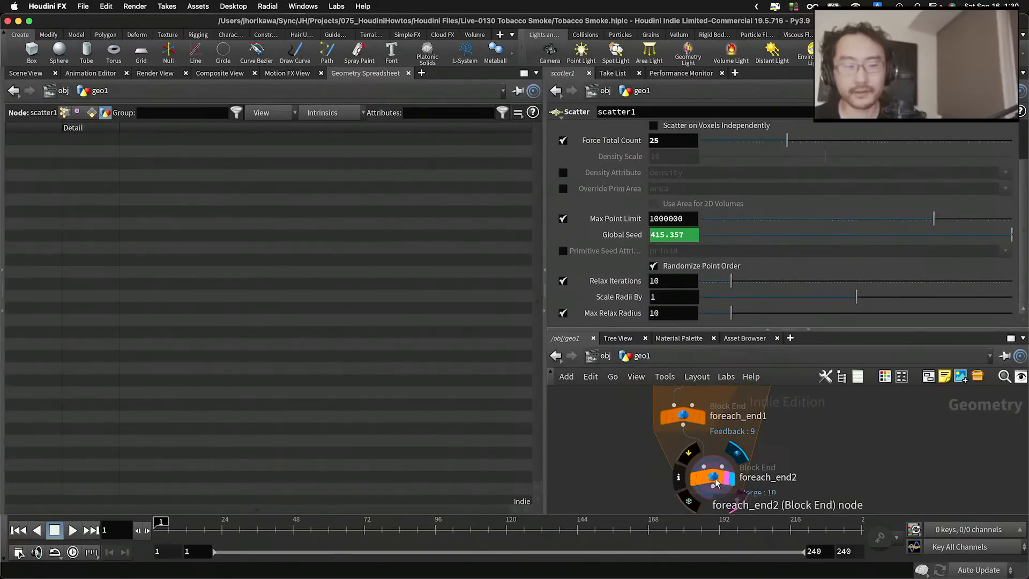
left_click(712, 476)
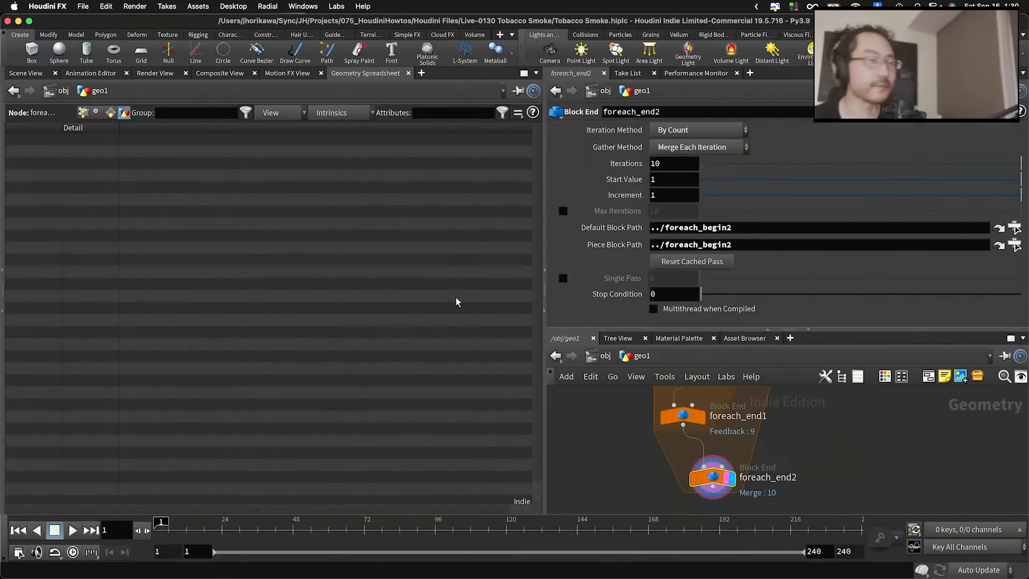
left_click(25, 73)
mouse_move(227, 252)
left_mouse_down()
mouse_move(360, 220)
mouse_move(305, 253)
mouse_move(228, 263)
mouse_move(329, 309)
left_mouse_up()
Try a single curve by setting foreach_end2's Iterations to 1 and orbit around it
middle_click_drag(760, 467, 764, 487)
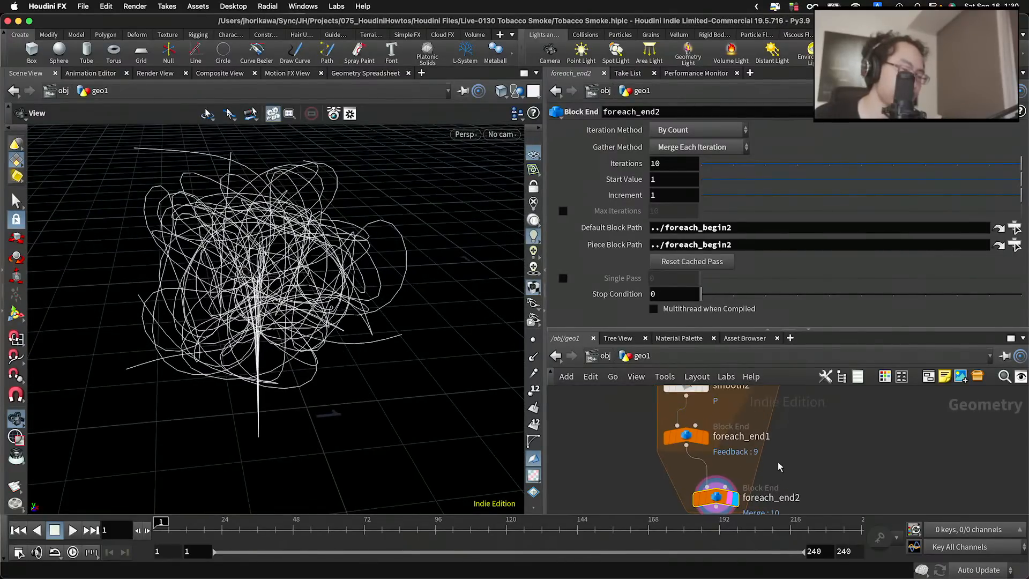
scroll(779, 467, "down", 2)
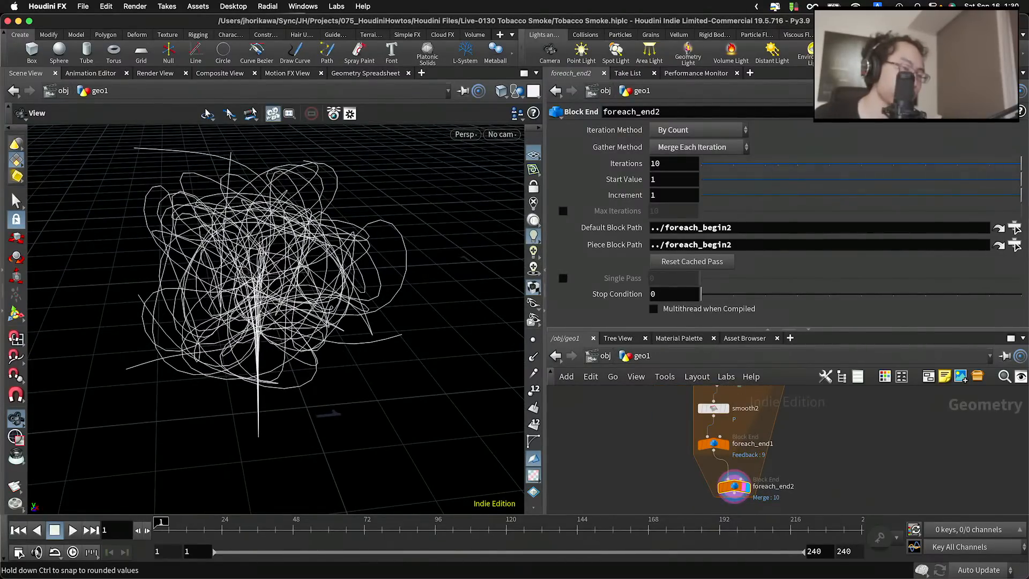
left_click_drag(737, 164, 744, 169)
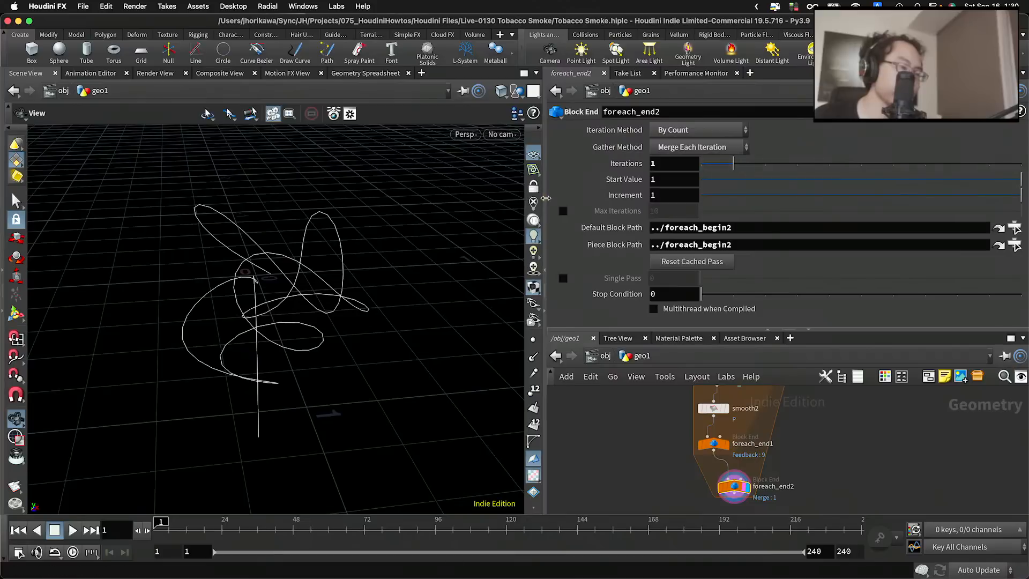
left_click_drag(395, 266, 506, 321)
Try Feedback Each Iteration as foreach_end2's Gather Method and restore Merge Each Iteration
left_click(739, 148)
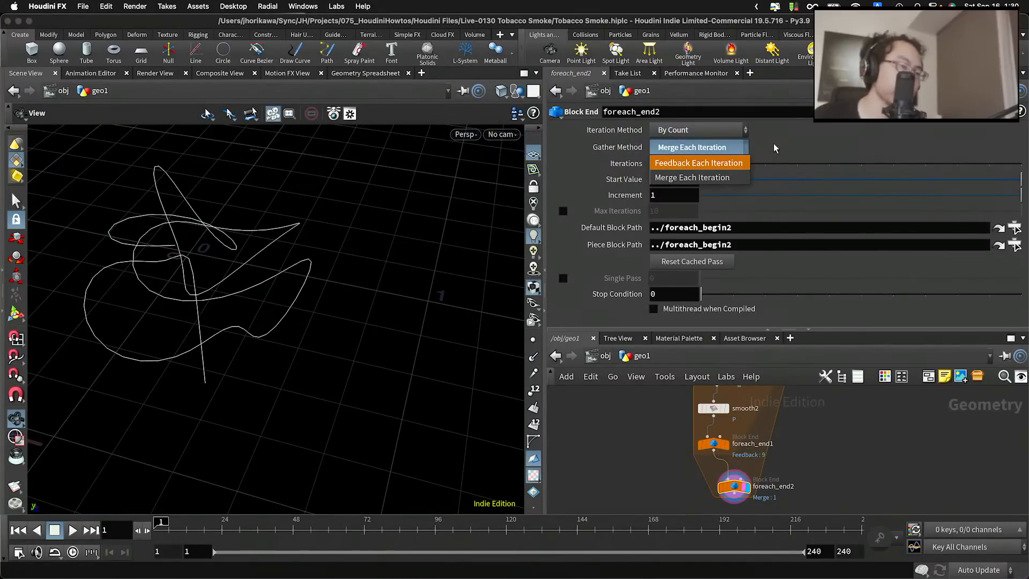
left_click(727, 150)
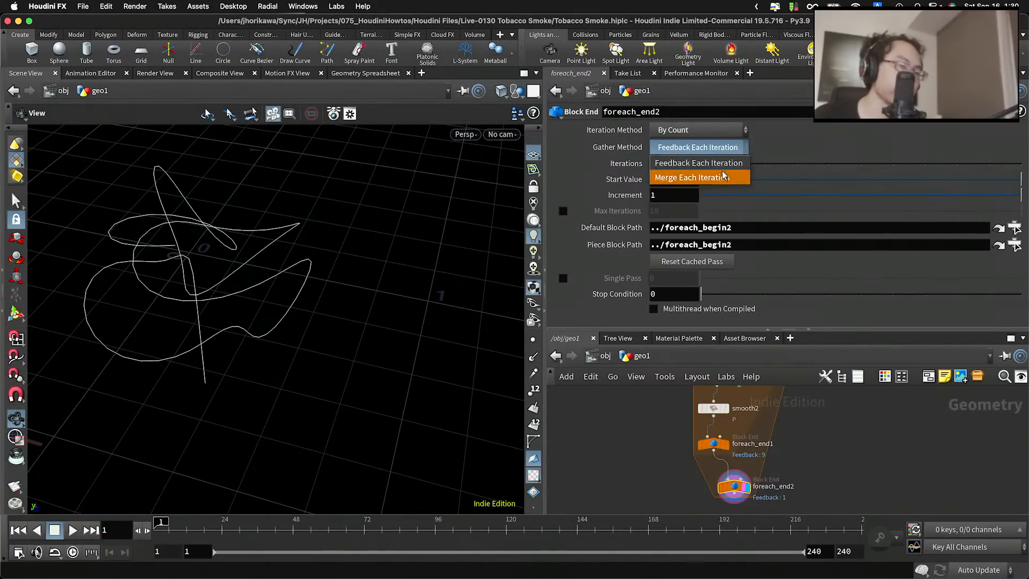
left_click(723, 170)
Compare the curve density with 5 iterations on foreach_end2 and settle on 4 iterations
left_click_drag(733, 164, 871, 164)
left_click_drag(354, 218, 234, 193)
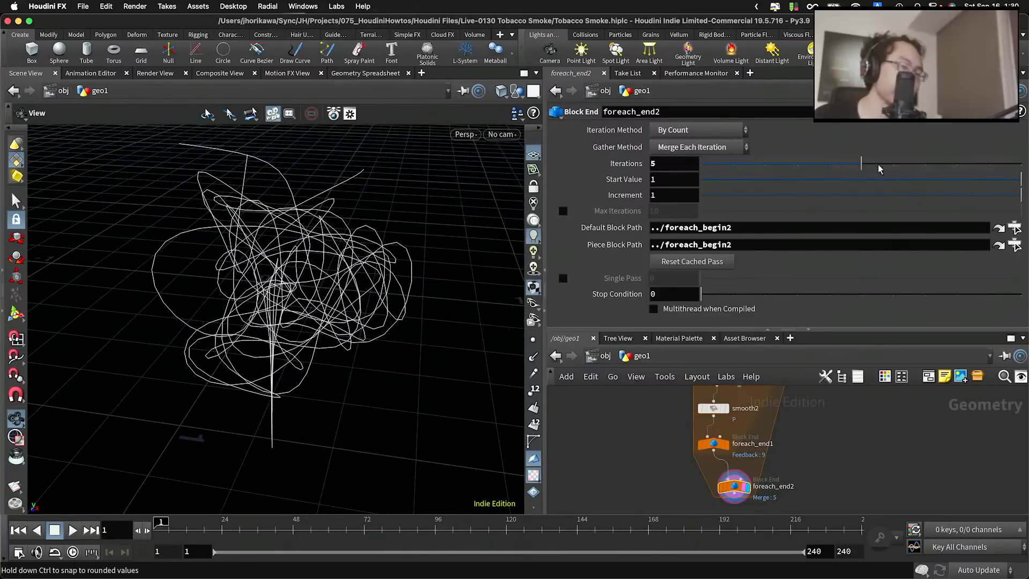
left_click_drag(862, 164, 830, 164)
left_click_drag(316, 240, 333, 214)
scroll(659, 438, "down", 5)
scroll(659, 438, "up", 5)
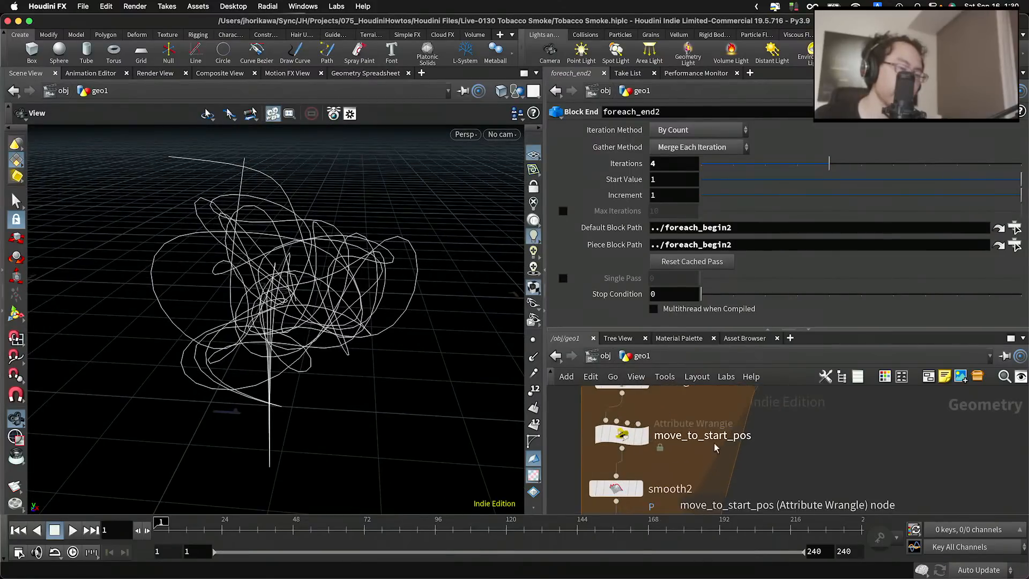
Set the move_to_start_pos wrangle's Num to 3 and its Yoffset to -0.279, checking the curves in the viewport
left_click(621, 434)
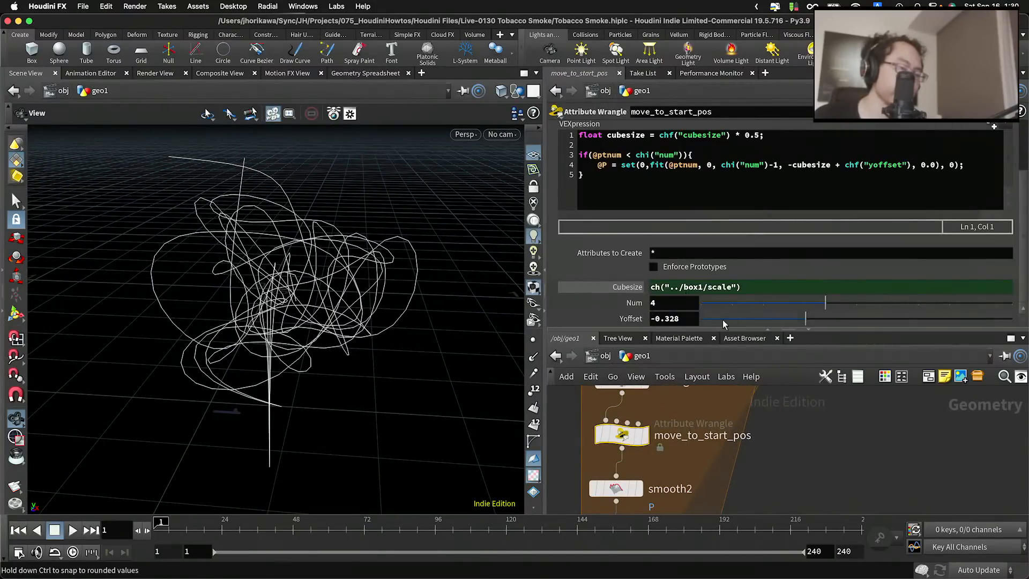
left_click_drag(782, 319, 813, 322)
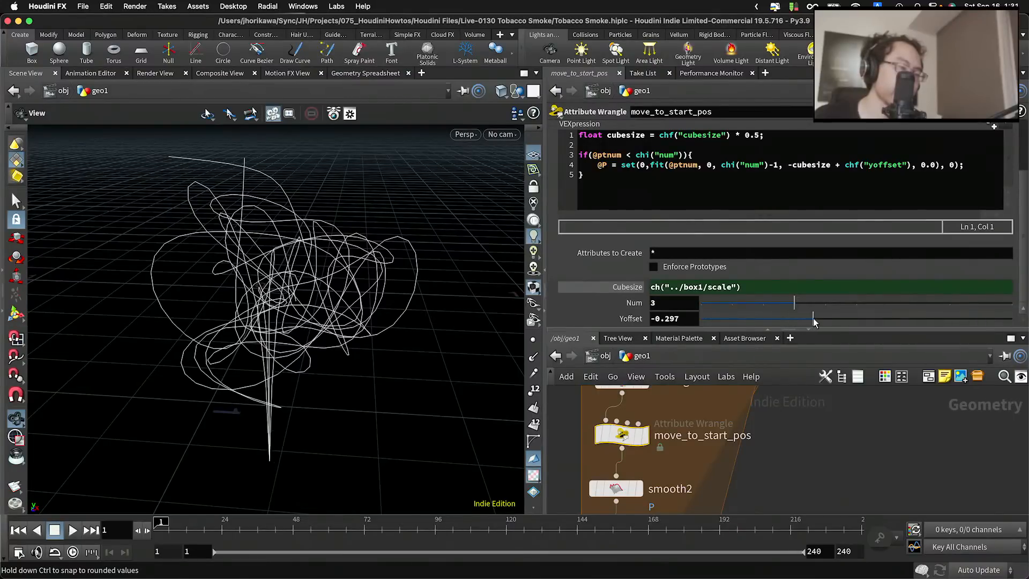
mouse_move(368, 326)
left_mouse_down()
mouse_move(436, 317)
mouse_move(351, 325)
left_mouse_up()
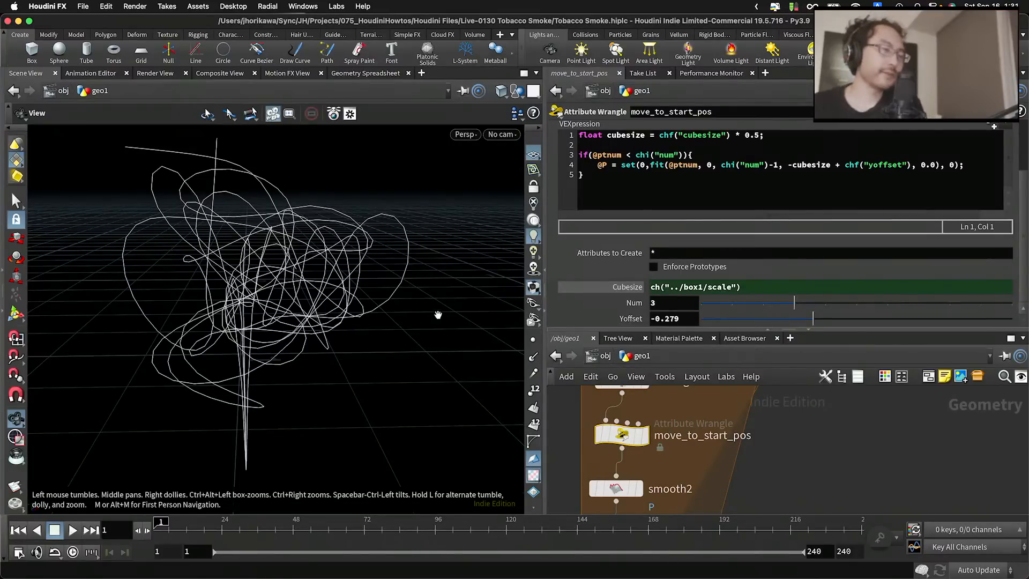
left_click_drag(320, 292, 321, 325)
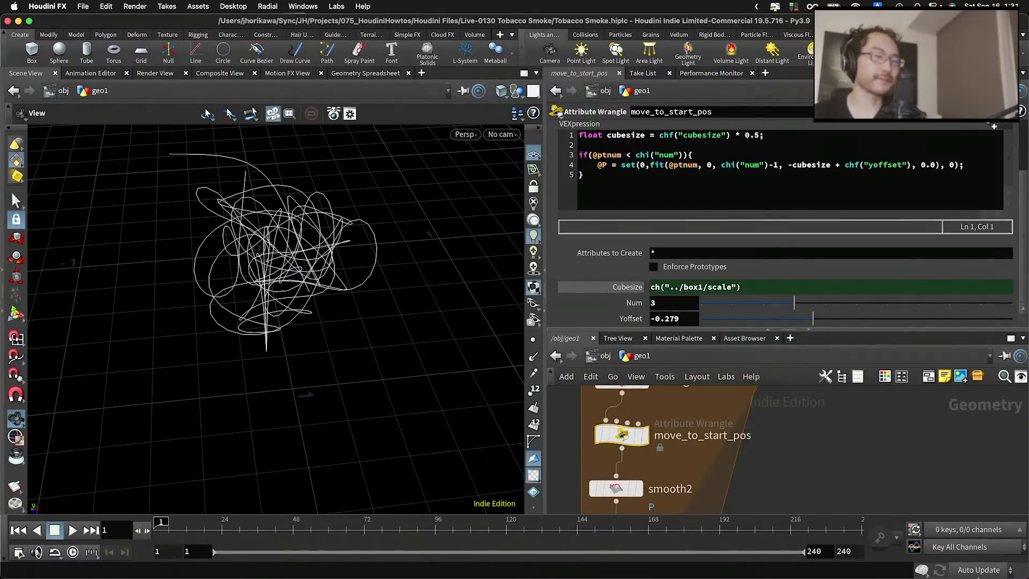
Switch to Clip Studio Paint and sketch four differently shaped vertical curves side by side on a cleared canvas
key("ctrl+Up")
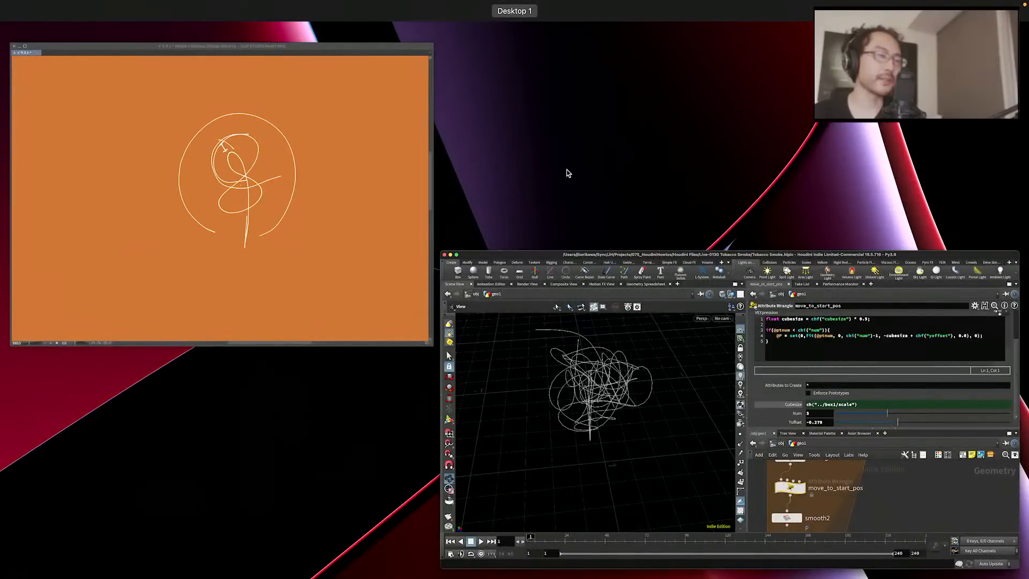
left_click(268, 182)
mouse_move(504, 160)
left_mouse_down()
mouse_move(416, 308)
mouse_move(521, 279)
mouse_move(599, 418)
left_mouse_up()
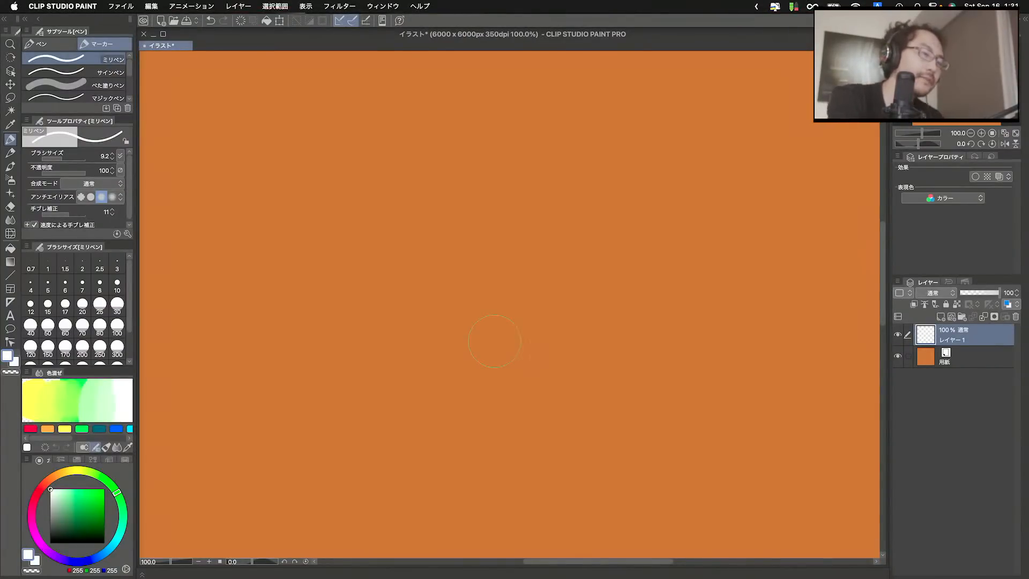
mouse_move(307, 385)
left_mouse_down()
mouse_move(322, 279)
mouse_move(283, 145)
left_mouse_up()
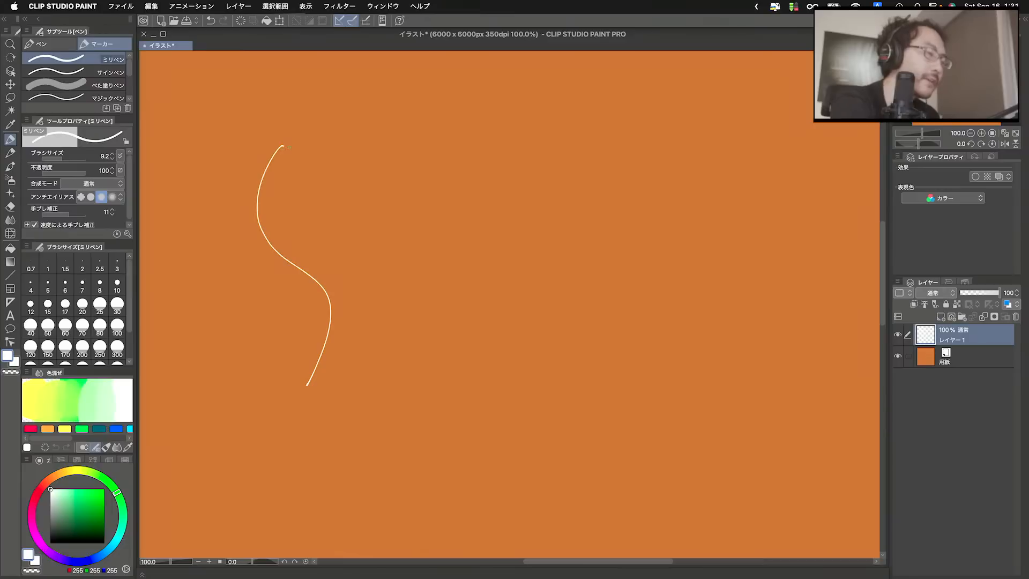
left_click_drag(486, 380, 474, 127)
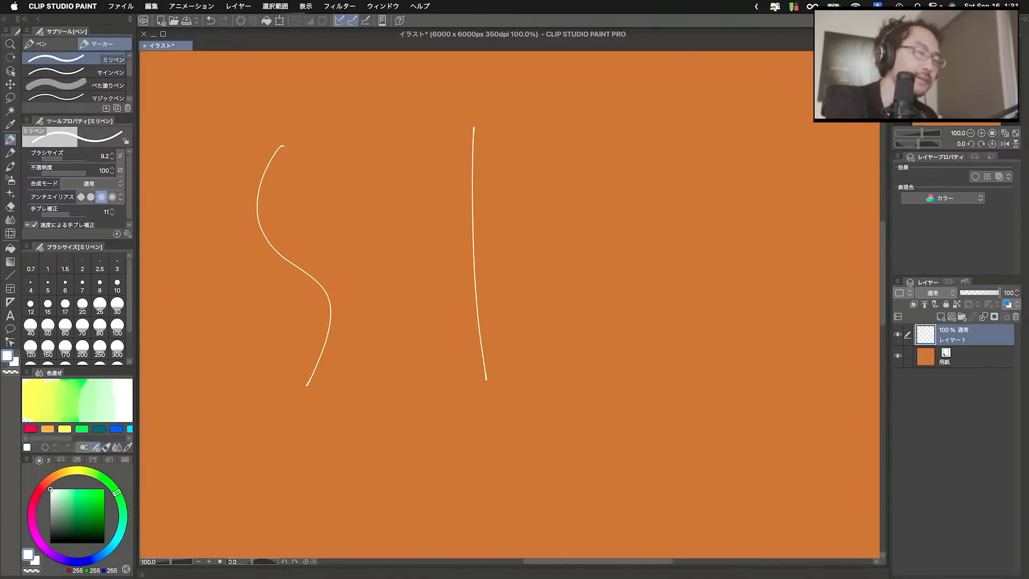
mouse_move(645, 110)
left_mouse_down()
mouse_move(696, 304)
mouse_move(634, 357)
left_mouse_up()
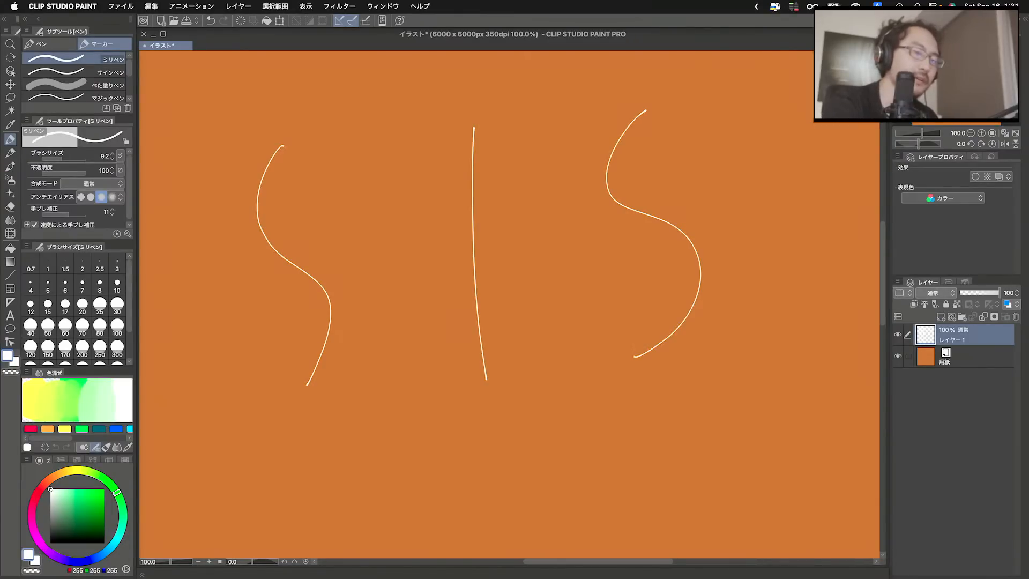
mouse_move(778, 113)
left_mouse_down()
mouse_move(806, 126)
mouse_move(826, 358)
left_mouse_up()
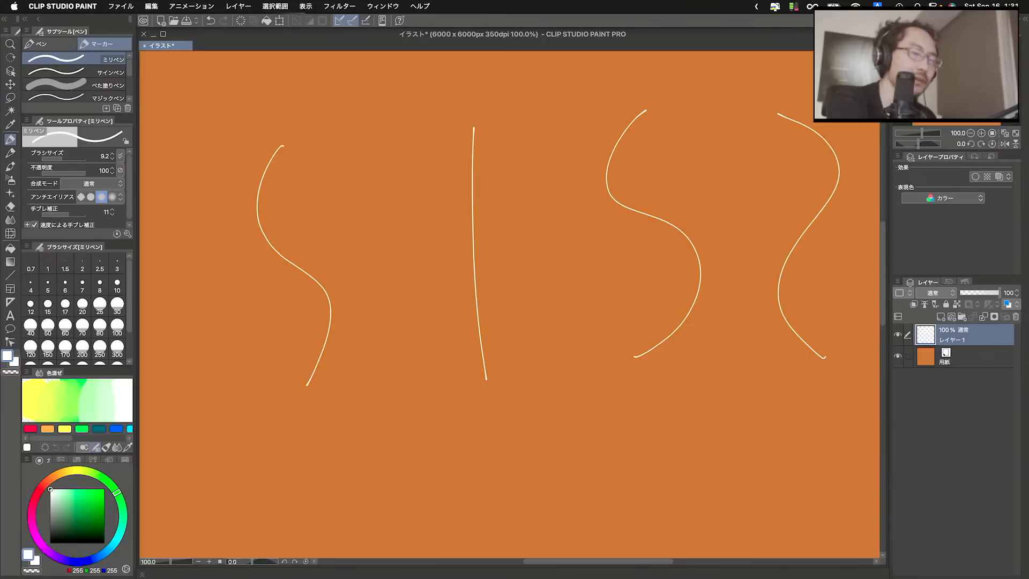
Draw curved arrows below the four curves, linking each to its neighbour and the last one back to the first
mouse_move(310, 411)
left_mouse_down()
mouse_move(435, 456)
mouse_move(460, 439)
left_mouse_up()
mouse_move(456, 426)
left_mouse_down()
mouse_move(471, 432)
mouse_move(600, 408)
mouse_move(606, 397)
left_mouse_up()
mouse_move(596, 387)
left_mouse_down()
mouse_move(606, 400)
mouse_move(778, 379)
mouse_move(489, 524)
mouse_move(294, 457)
mouse_move(324, 455)
left_mouse_up()
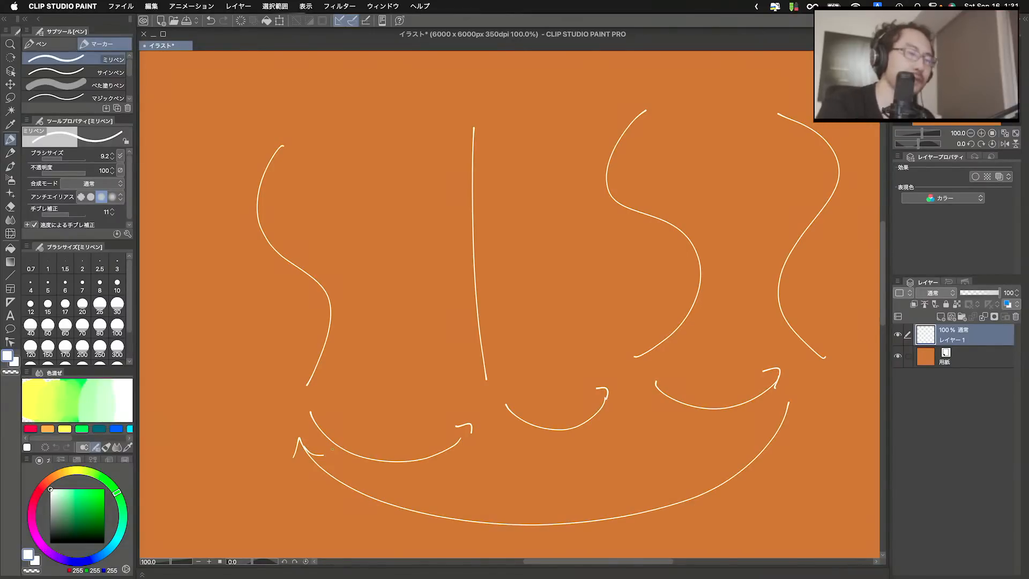
Draw intermediate curves between the four main ones to illustrate the gradual blend from each shape to its neighbour
mouse_move(323, 138)
left_mouse_down()
mouse_move(303, 205)
mouse_move(350, 369)
left_mouse_up()
left_click_drag(382, 137, 396, 367)
left_click_drag(430, 142, 452, 360)
left_click_drag(506, 132, 520, 371)
mouse_move(551, 125)
left_mouse_down()
mouse_move(554, 363)
mouse_move(626, 275)
mouse_move(600, 352)
left_mouse_up()
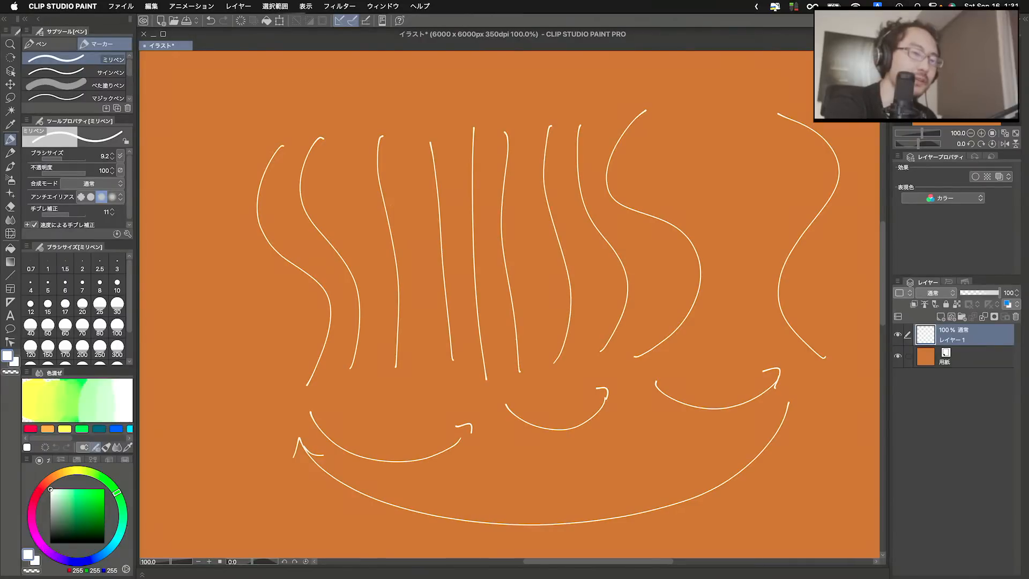
mouse_move(688, 107)
left_mouse_down()
mouse_move(647, 153)
mouse_move(714, 329)
mouse_move(729, 277)
mouse_move(737, 329)
left_mouse_up()
mouse_move(736, 109)
left_mouse_down()
mouse_move(747, 117)
mouse_move(761, 359)
left_mouse_up()
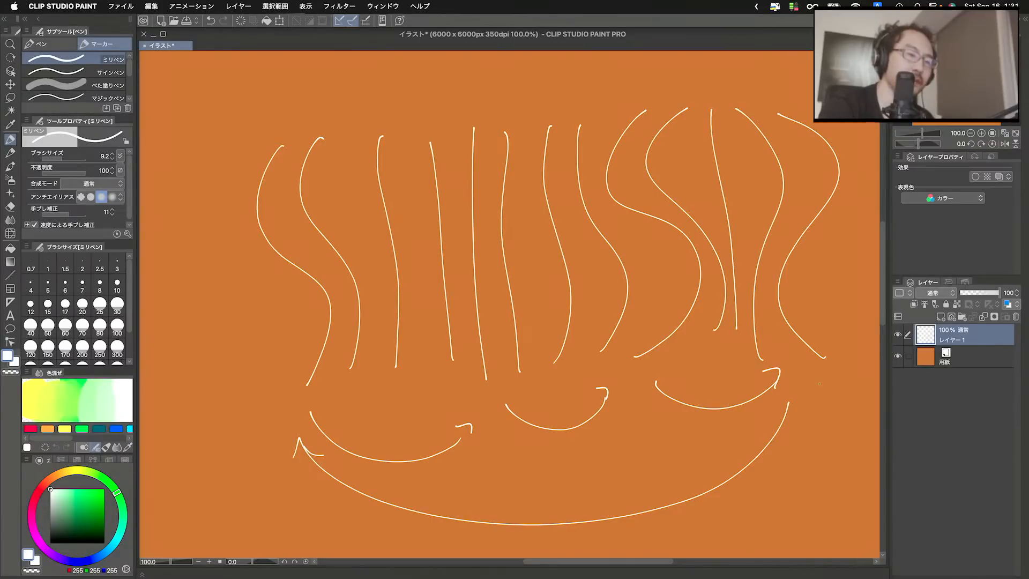
Draw repeated oval strokes around the sequence of curves to illustrate the blend running as a closed loop
left_click_drag(743, 454, 571, 517)
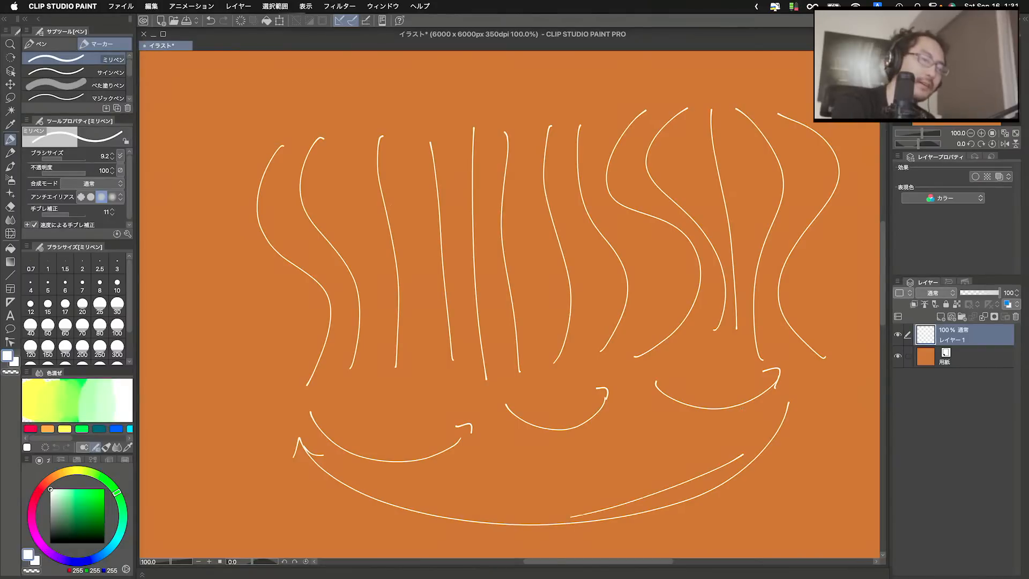
left_click_drag(485, 528, 286, 369)
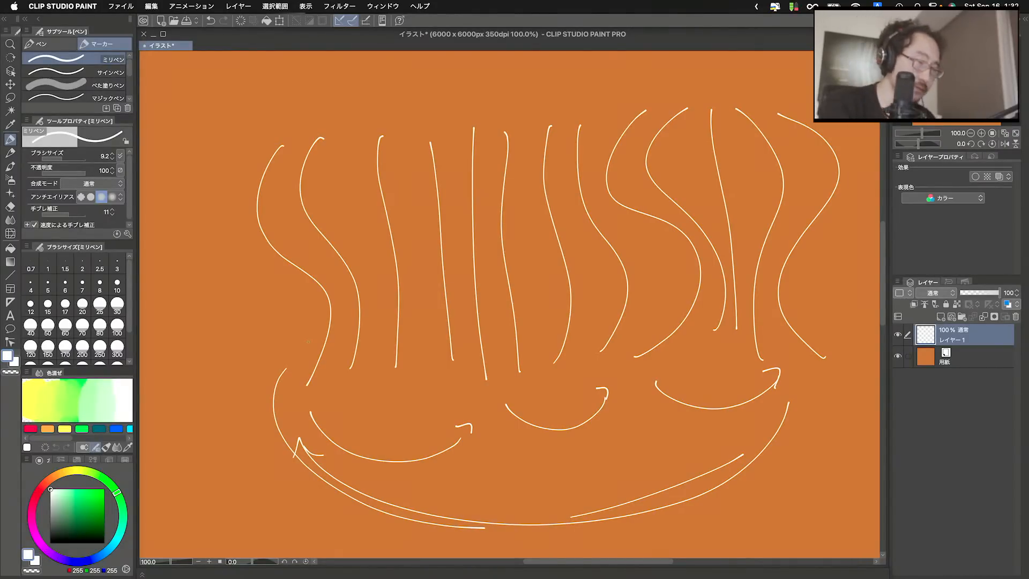
mouse_move(812, 388)
left_mouse_down()
mouse_move(518, 516)
mouse_move(322, 369)
left_mouse_up()
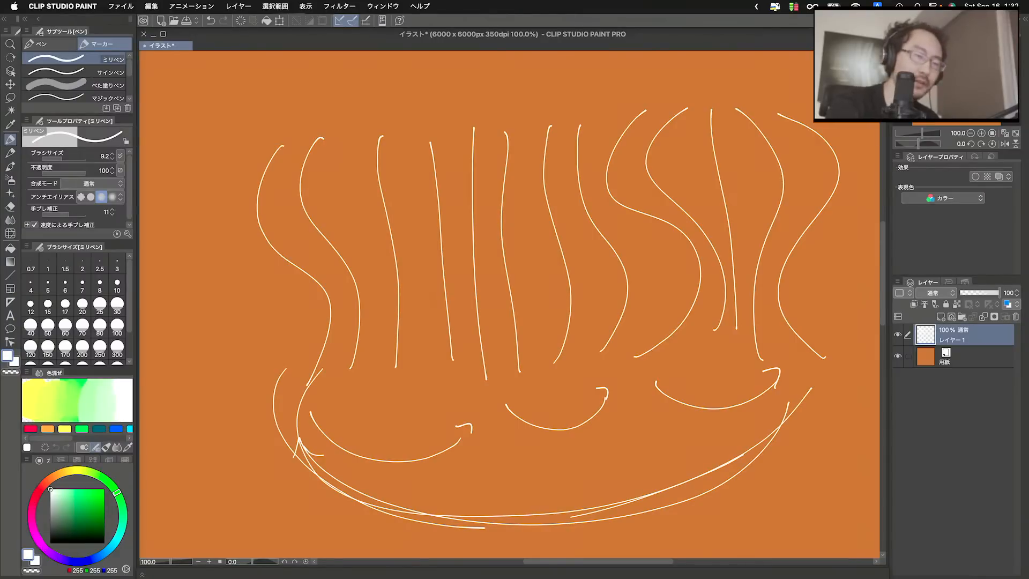
left_click_drag(334, 468, 598, 241)
mouse_move(668, 240)
left_mouse_down()
mouse_move(344, 434)
mouse_move(774, 399)
mouse_move(389, 316)
mouse_move(792, 384)
left_mouse_up()
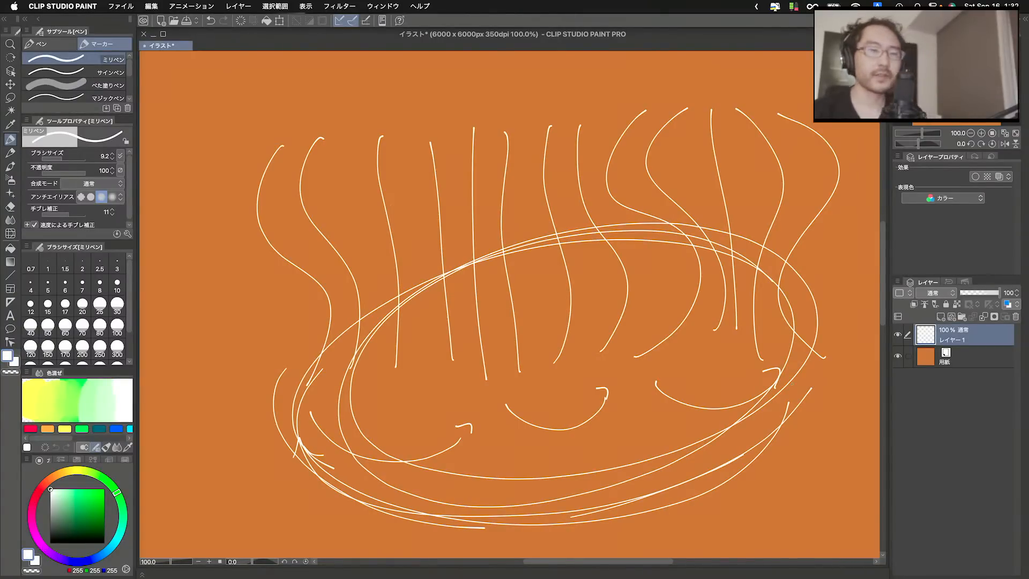
Switch to Houdini and examine the generated curves around their shared start position from several angles
key("ctrl+Up")
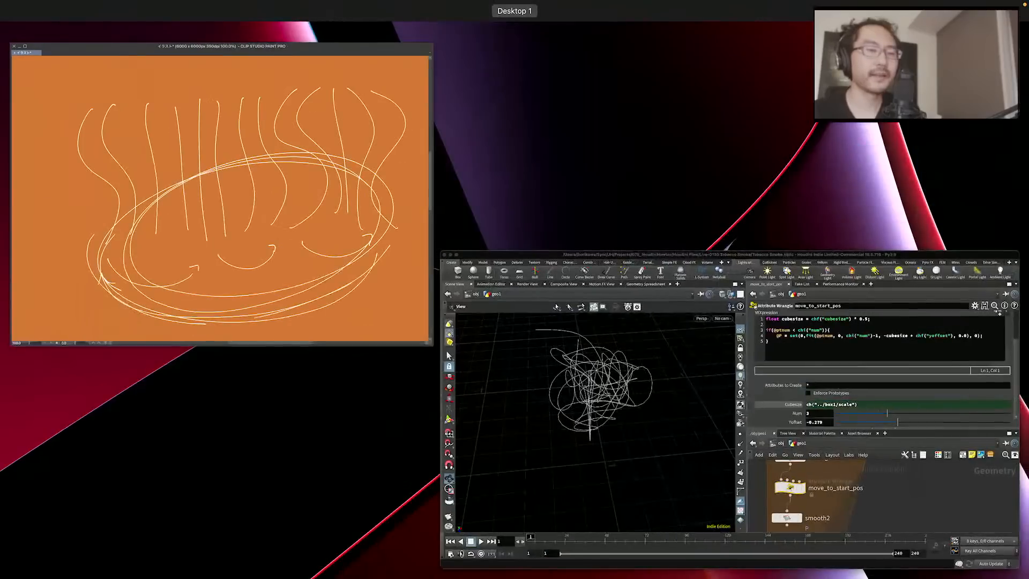
left_click(873, 490)
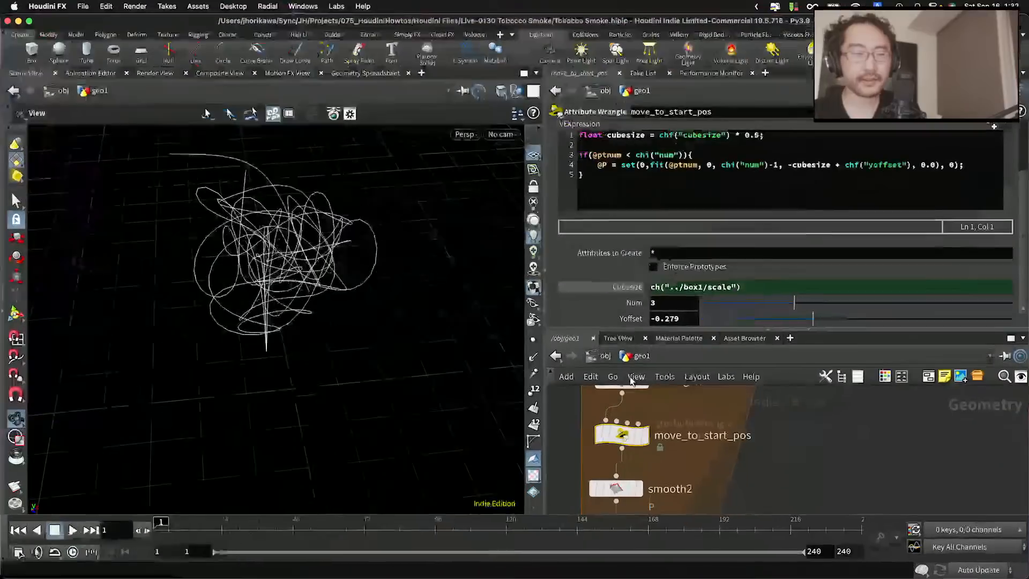
scroll(349, 264, "up", 6)
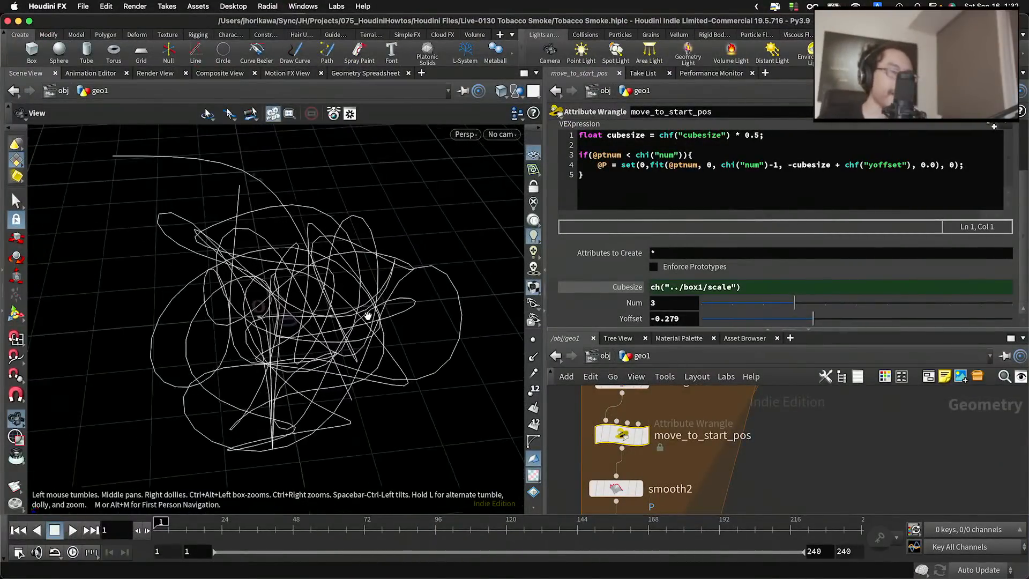
left_click_drag(331, 268, 286, 451)
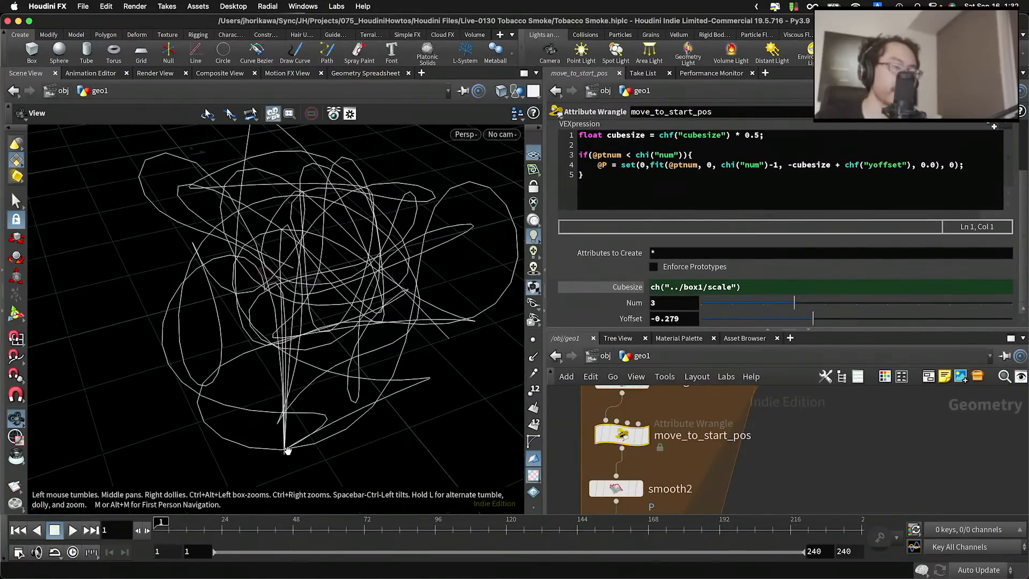
left_click_drag(273, 351, 271, 341)
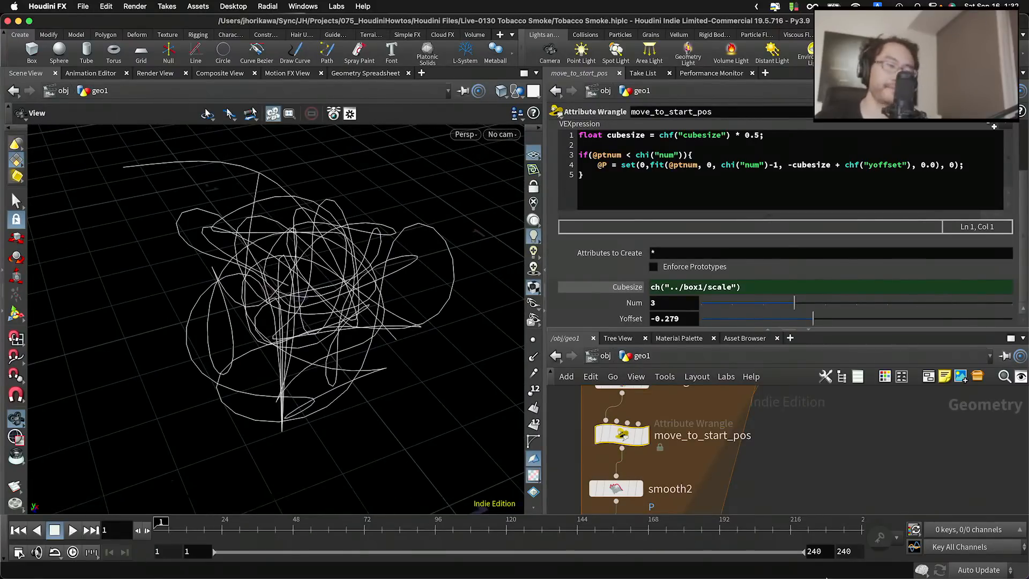
Switch to Clip Studio Paint and sketch four new vertical curves, spaced apart, on a cleared canvas
key("ctrl+Up")
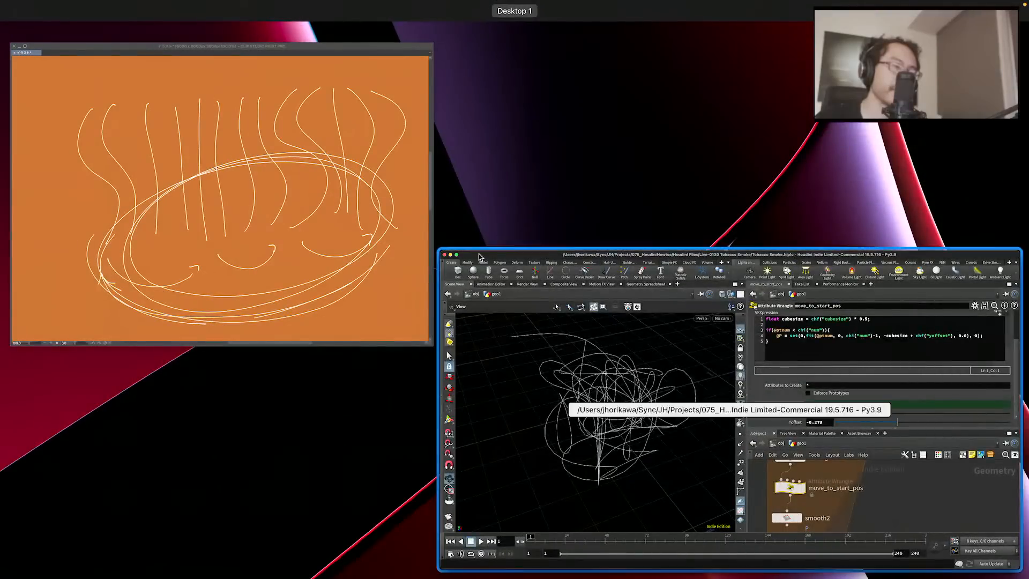
left_click(257, 229)
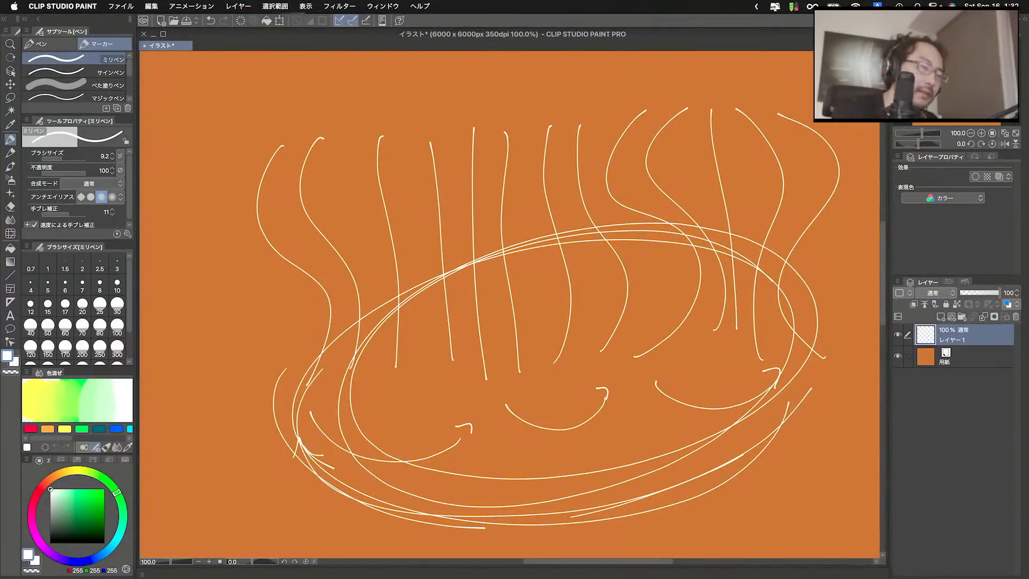
mouse_move(249, 194)
left_mouse_down()
mouse_move(300, 268)
mouse_move(322, 456)
mouse_move(579, 407)
mouse_move(669, 334)
mouse_move(810, 349)
mouse_move(696, 482)
mouse_move(643, 496)
mouse_move(735, 289)
mouse_move(589, 501)
mouse_move(632, 511)
mouse_move(461, 509)
mouse_move(267, 406)
mouse_move(431, 152)
mouse_move(374, 287)
mouse_move(351, 428)
left_mouse_up()
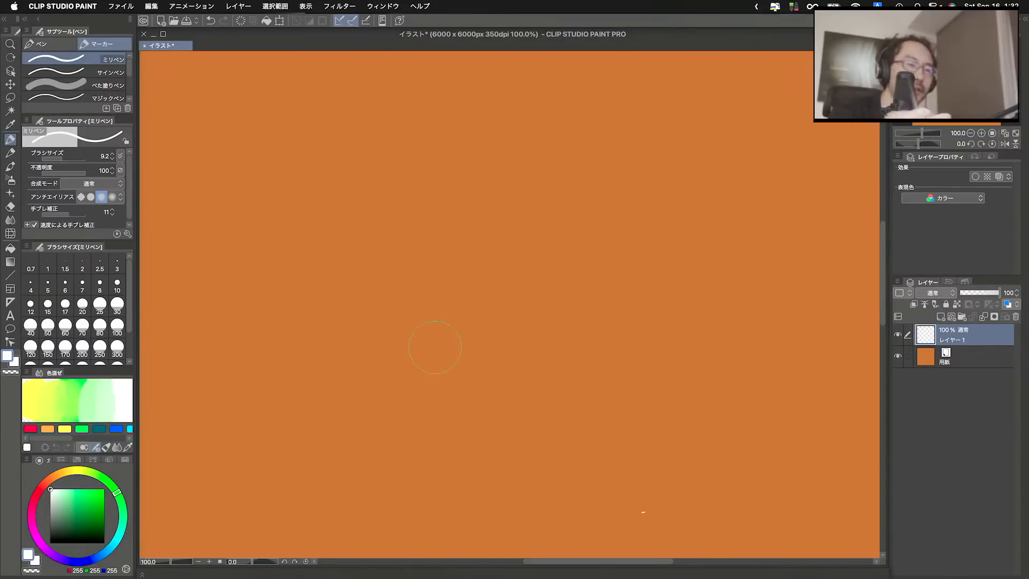
mouse_move(416, 185)
left_mouse_down()
mouse_move(406, 192)
mouse_move(409, 405)
left_mouse_up()
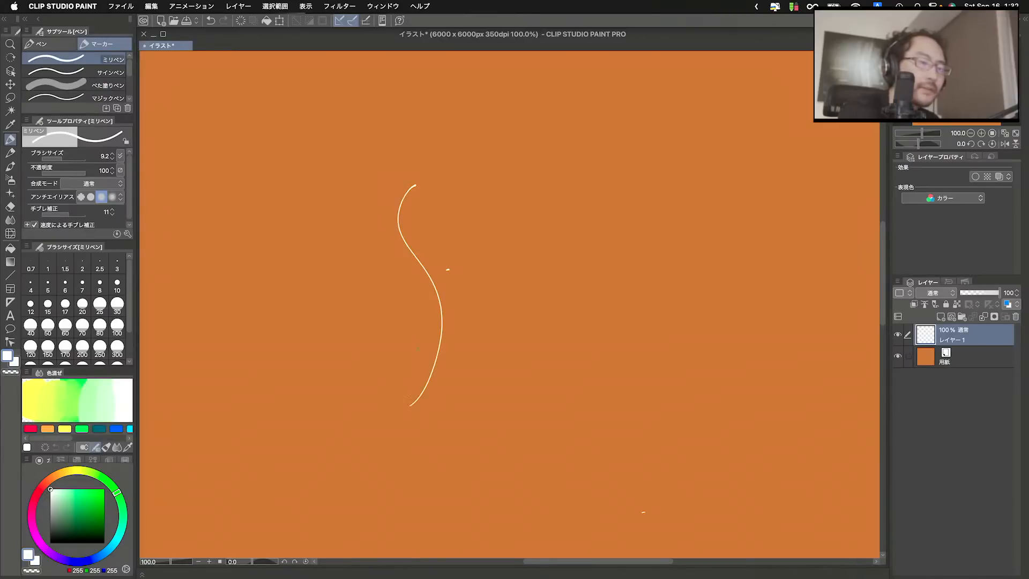
left_click_drag(520, 195, 507, 441)
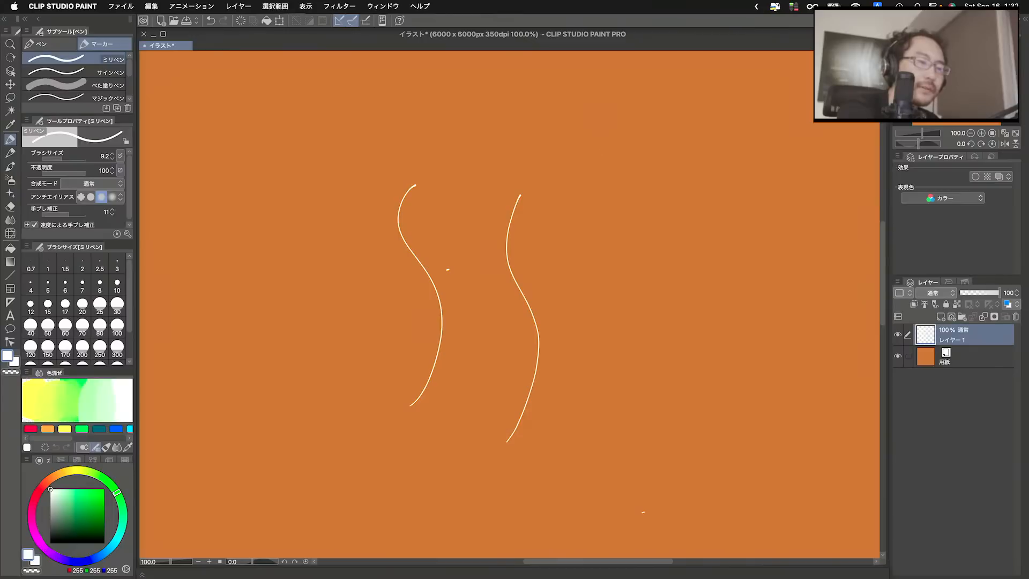
left_click_drag(598, 141, 653, 392)
left_click_drag(741, 189, 707, 433)
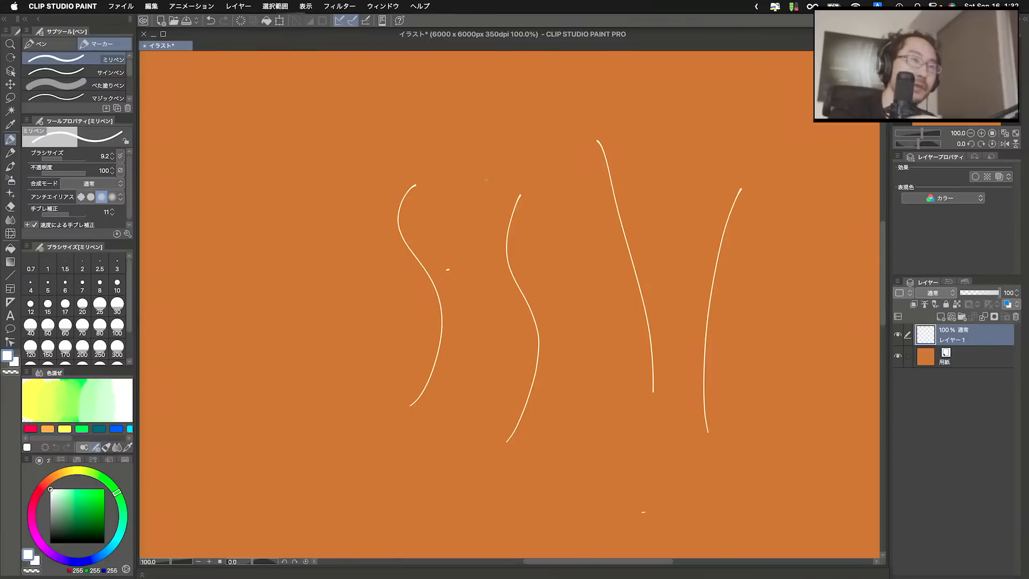
Draw closed loops through the four curves at their upper ends, two intermediate levels and lower ends, marking the intermediate points
mouse_move(414, 186)
left_mouse_down()
mouse_move(476, 203)
mouse_move(655, 131)
mouse_move(740, 170)
mouse_move(648, 230)
mouse_move(413, 235)
mouse_move(413, 185)
left_mouse_up()
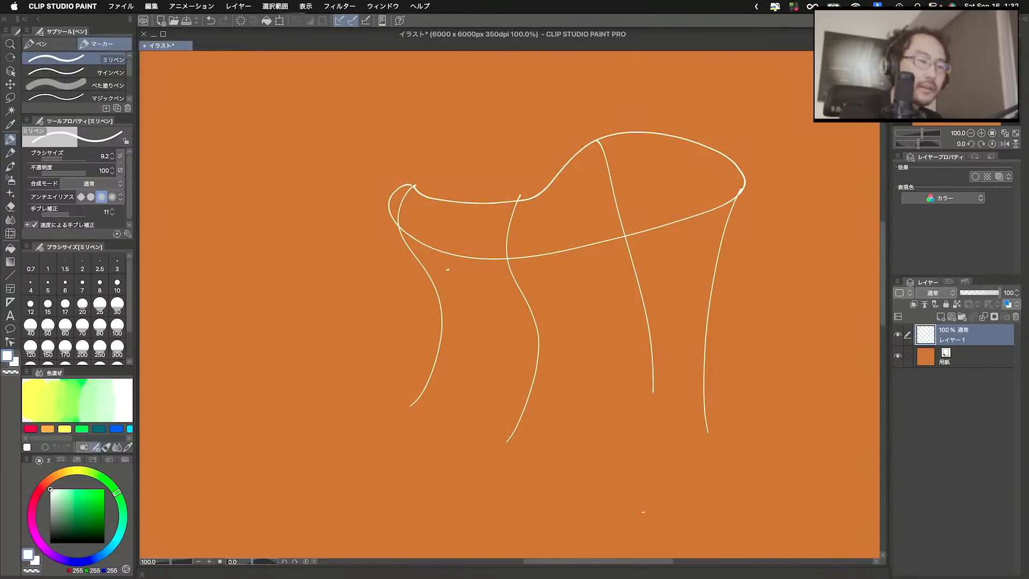
left_click_drag(523, 290, 518, 293)
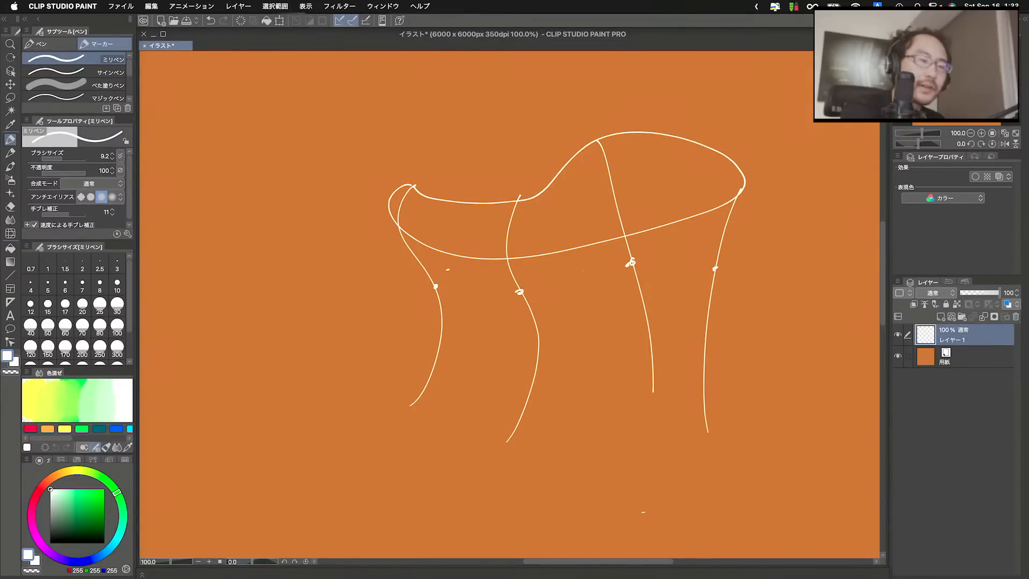
mouse_move(438, 284)
left_mouse_down()
mouse_move(432, 273)
mouse_move(636, 215)
mouse_move(732, 253)
mouse_move(560, 283)
mouse_move(438, 286)
left_mouse_up()
mouse_move(429, 364)
left_mouse_down()
mouse_move(737, 343)
mouse_move(531, 397)
mouse_move(432, 362)
left_mouse_up()
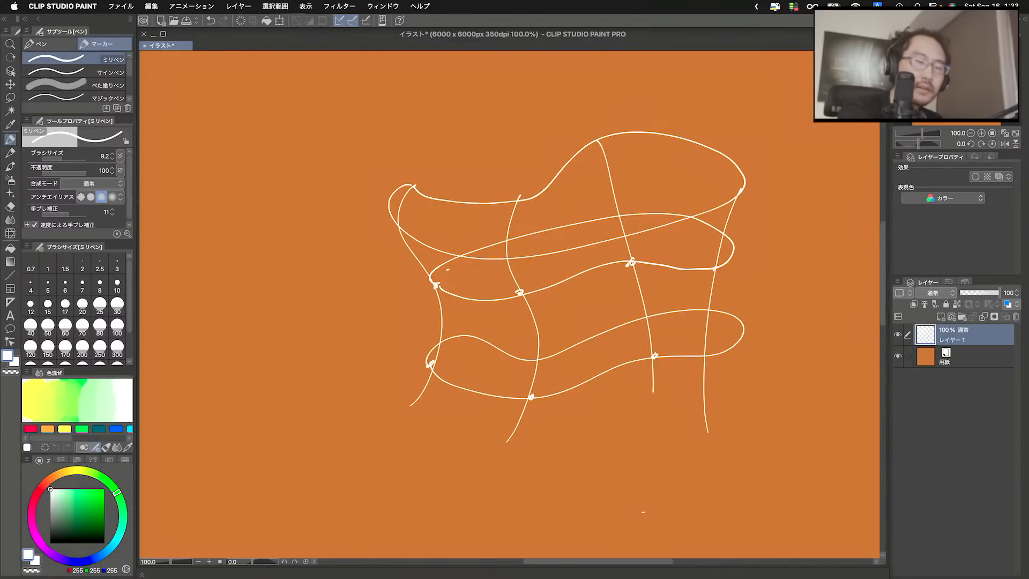
left_click_drag(708, 313, 716, 309)
mouse_move(402, 414)
left_mouse_down()
mouse_move(514, 430)
mouse_move(745, 407)
mouse_move(662, 407)
mouse_move(453, 456)
mouse_move(403, 415)
left_mouse_up()
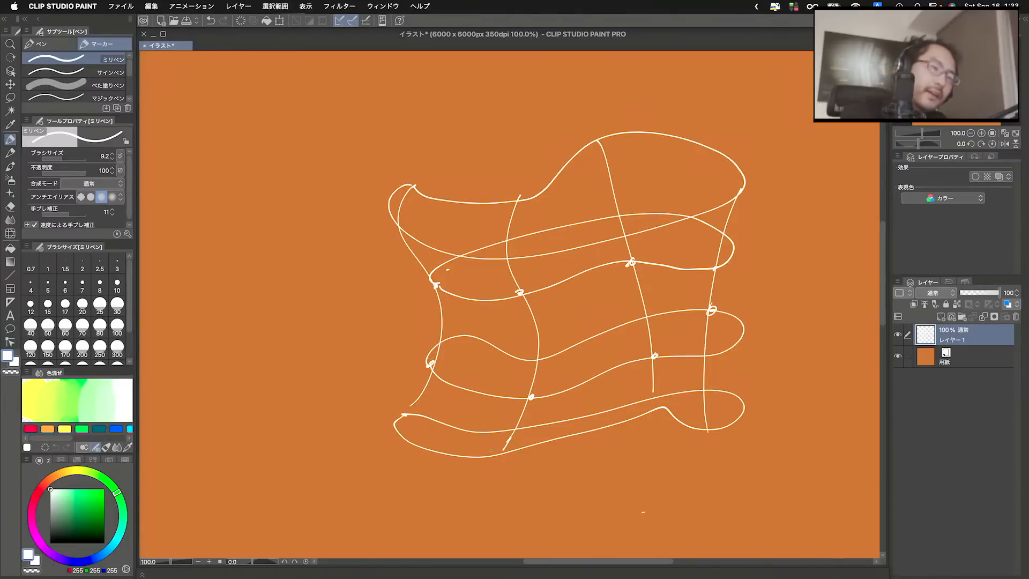
Change the pen colour to red, mark a point on each of the four loops and draw a vertical curve through the marks
left_click(39, 489)
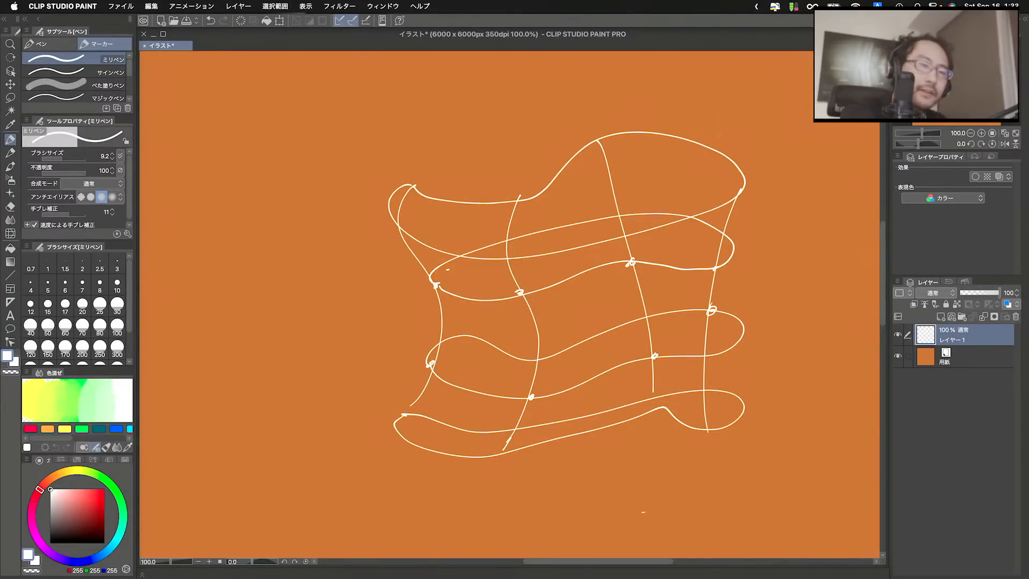
left_click_drag(688, 138, 689, 145)
left_click(104, 489)
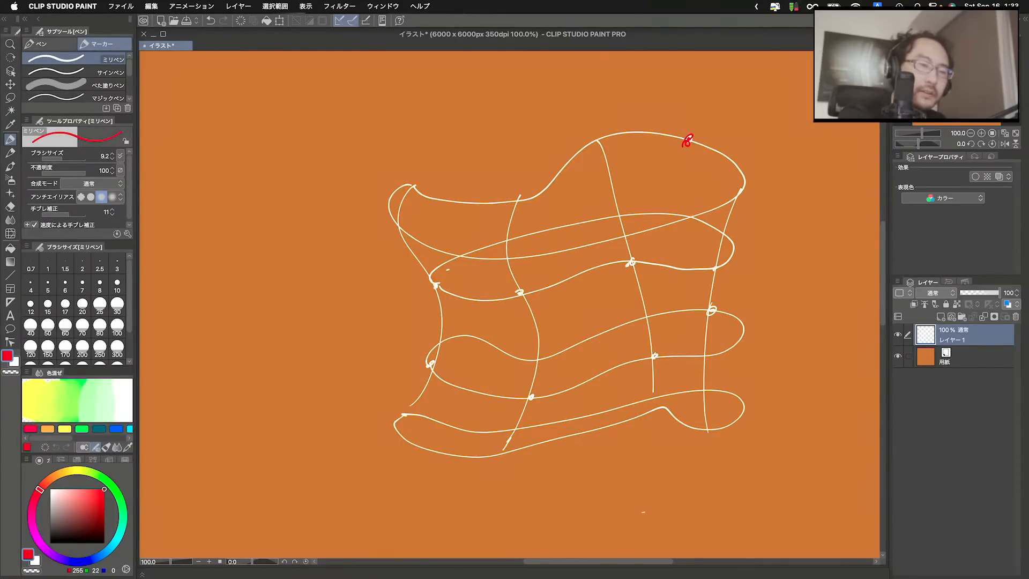
left_click_drag(676, 210, 669, 215)
left_click_drag(672, 308, 668, 311)
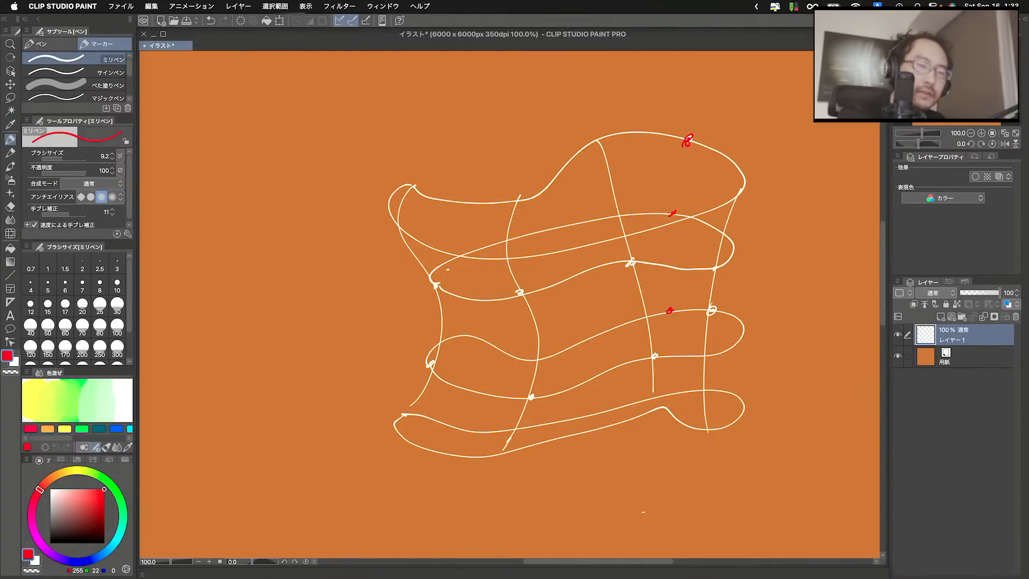
left_click_drag(683, 387, 679, 391)
mouse_move(688, 140)
left_mouse_down()
mouse_move(663, 294)
mouse_move(681, 389)
left_mouse_up()
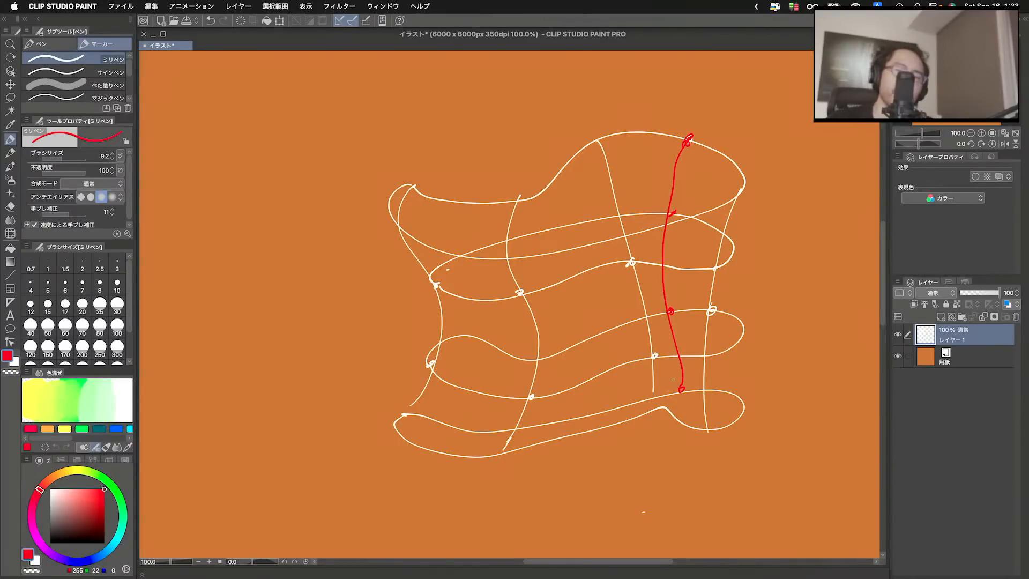
Draw a small red arrow along each loop beside the red curve to show its travel direction, and retrace the curve
mouse_move(699, 132)
left_mouse_down()
mouse_move(736, 146)
mouse_move(725, 144)
left_mouse_up()
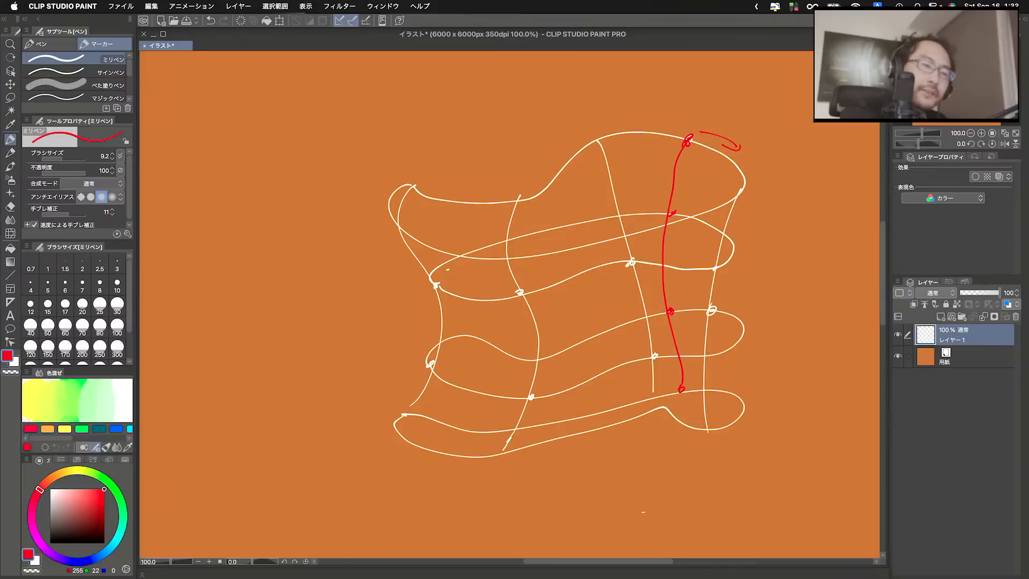
left_click_drag(674, 204, 720, 216)
left_click_drag(676, 298, 712, 298)
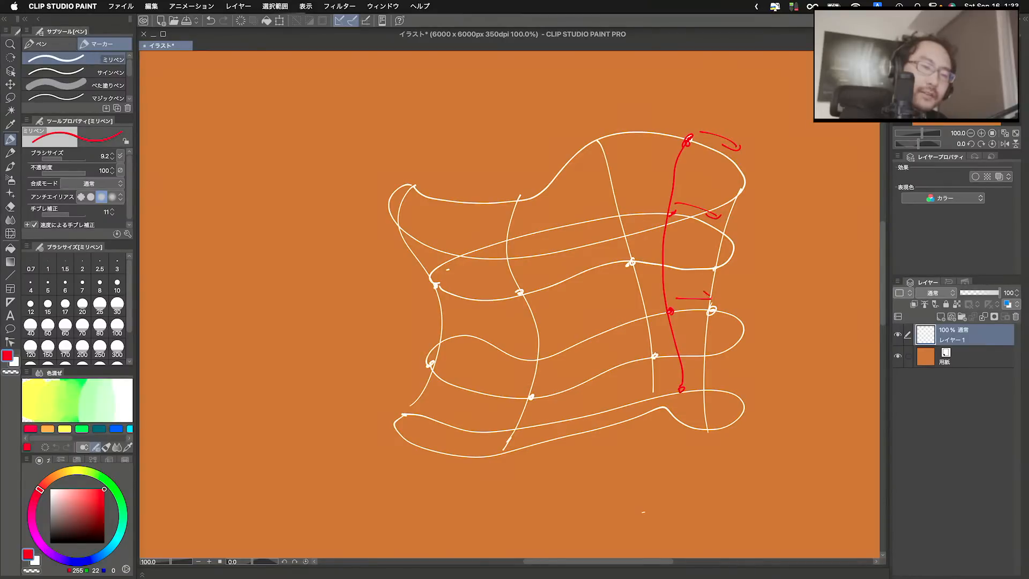
left_click_drag(690, 381, 718, 381)
mouse_move(690, 139)
left_mouse_down()
mouse_move(673, 182)
mouse_move(663, 330)
mouse_move(674, 387)
left_mouse_up()
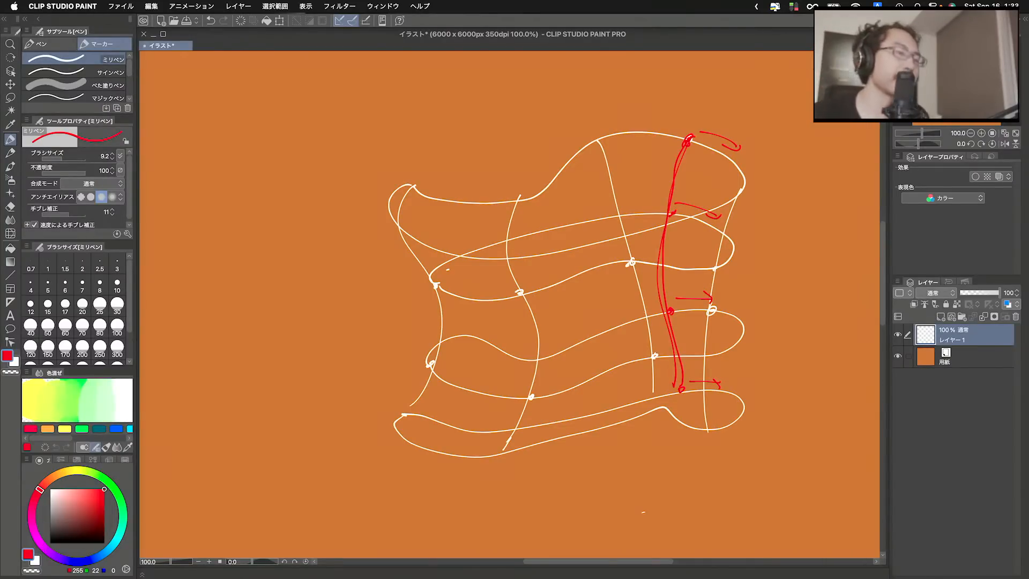
Switch to Houdini and add a Resample node connected below foreach_end2, with its output displayed
key("ctrl+Up")
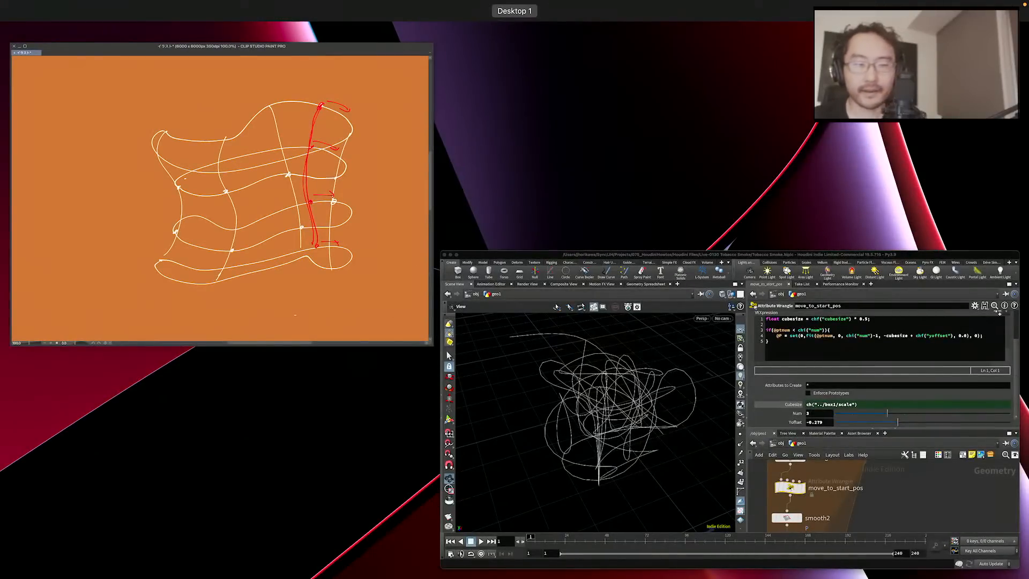
left_click(900, 477)
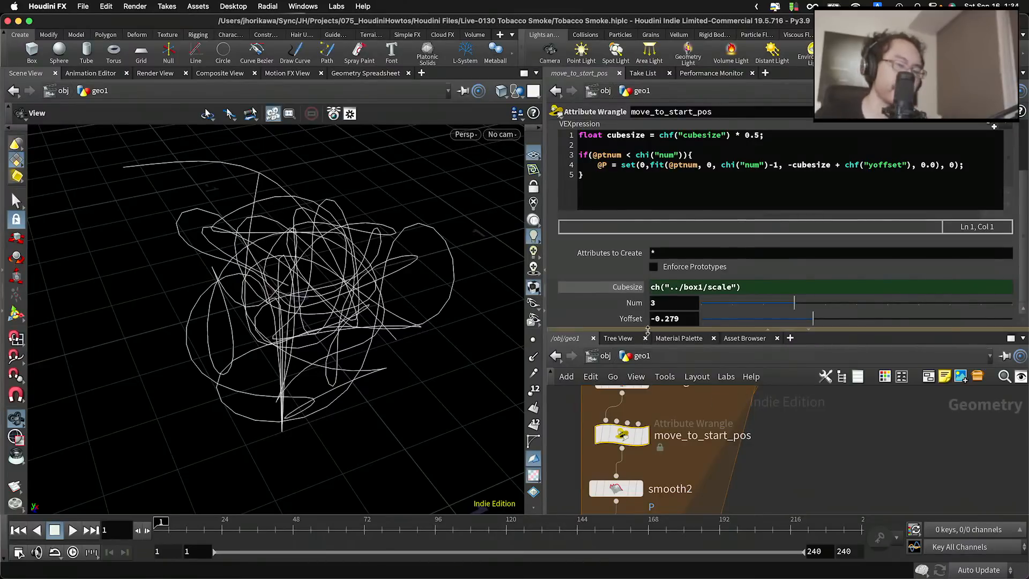
left_click_drag(647, 331, 647, 220)
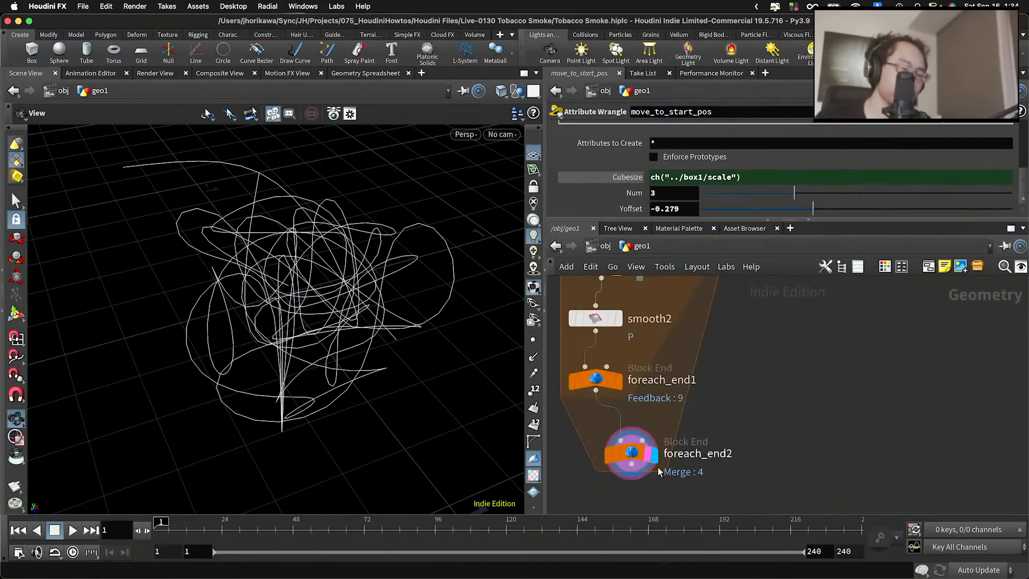
middle_click_drag(659, 471, 683, 366)
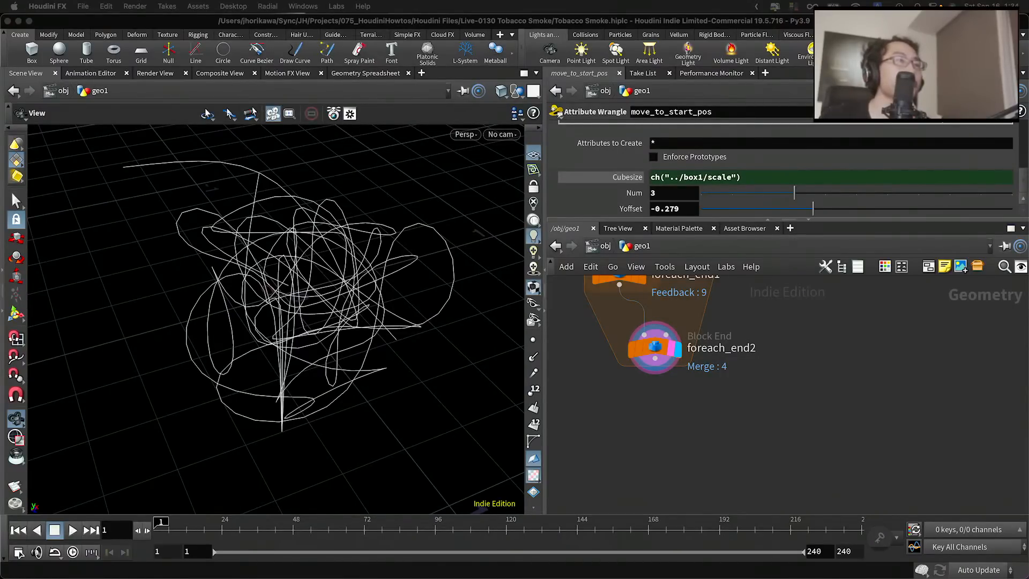
key("Tab")
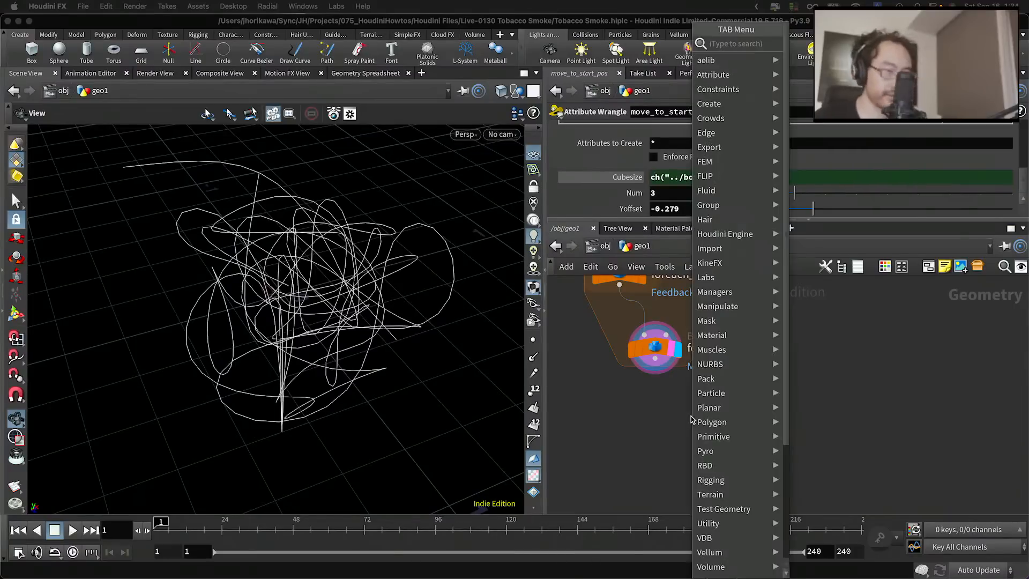
left_click(647, 423)
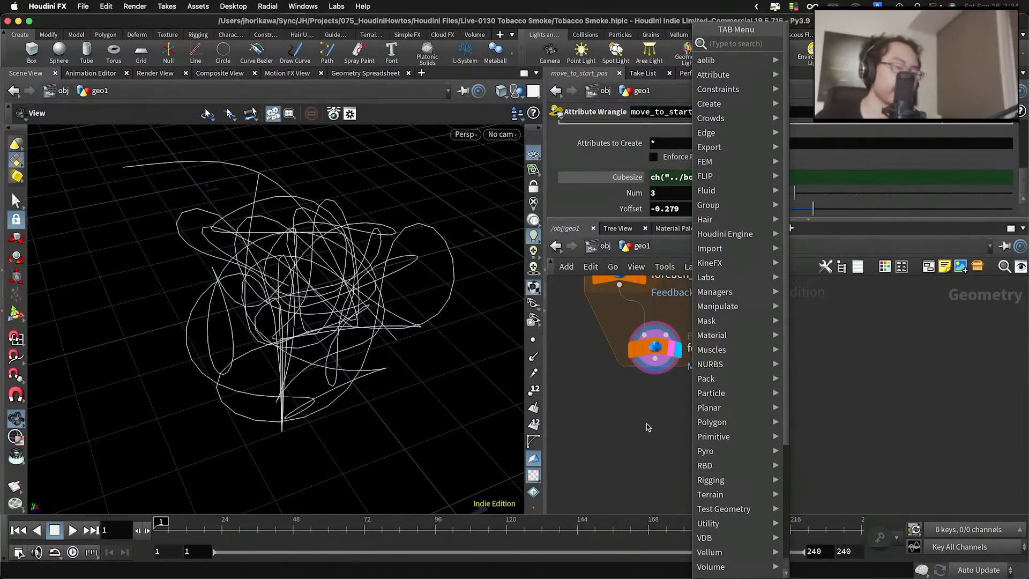
key("Tab")
type("resamp")
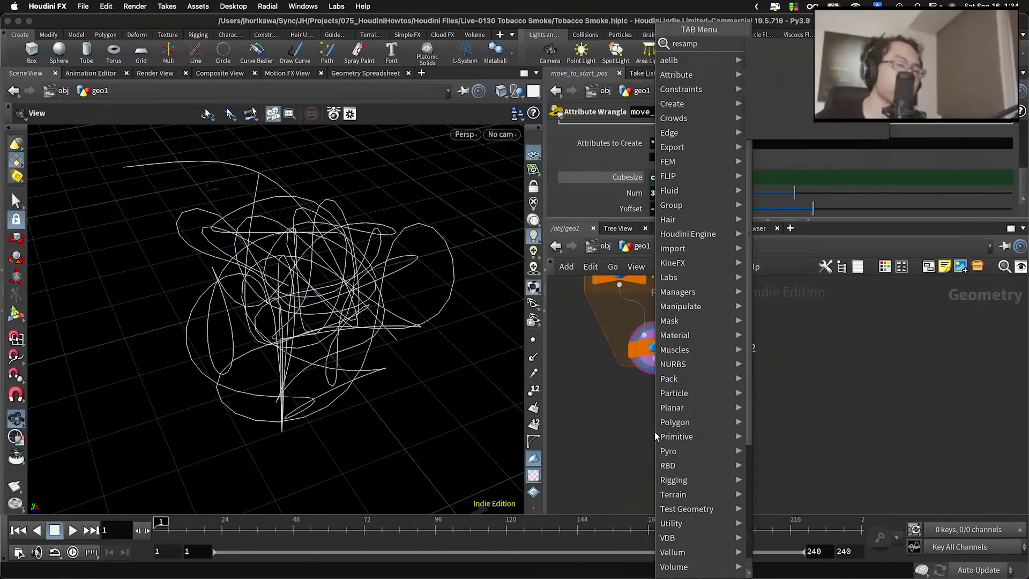
key("Return")
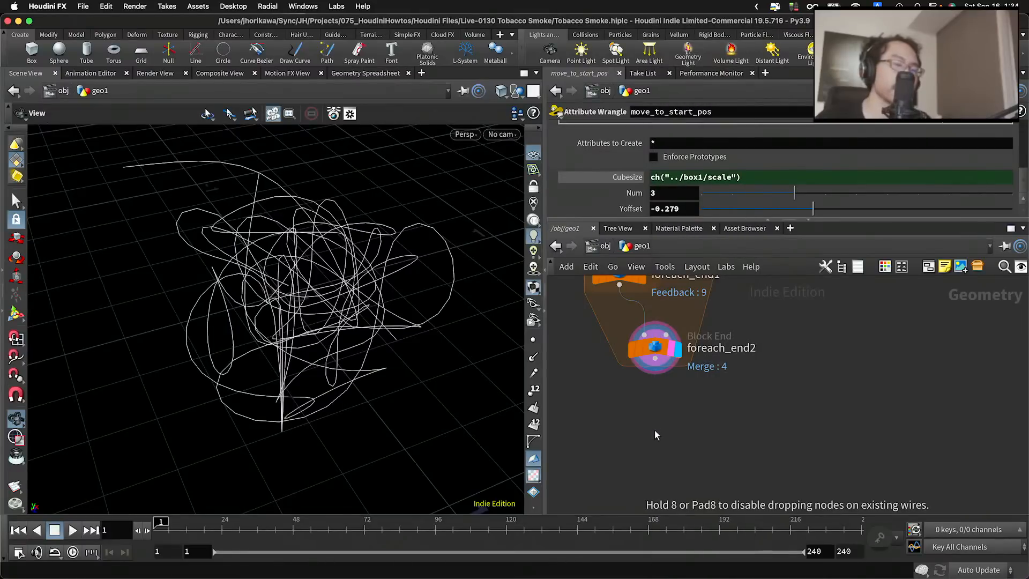
left_click(654, 431)
left_click_drag(656, 359, 673, 412)
left_click(673, 412)
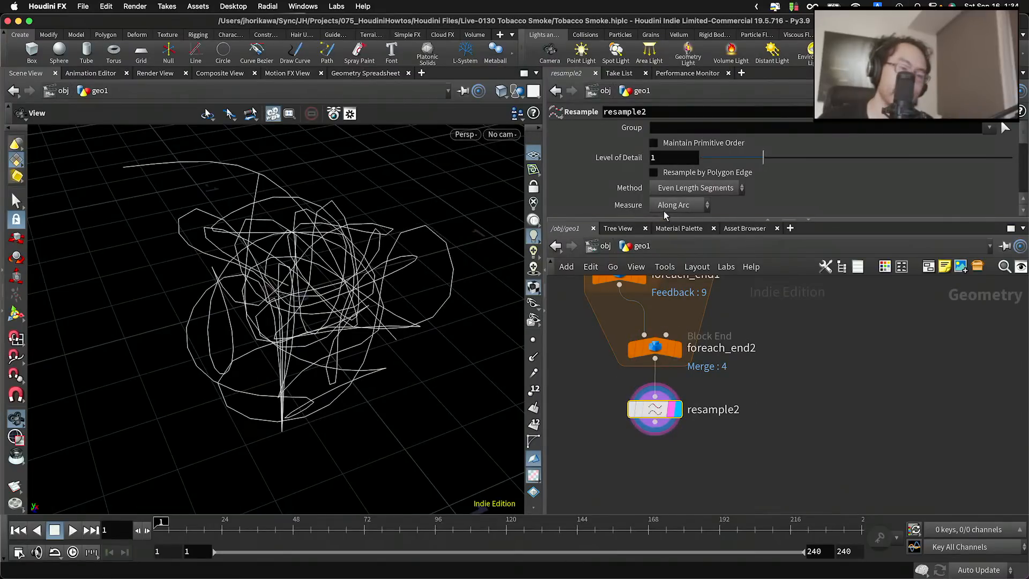
Limit the resampling by Maximum Segments instead of by segment length, with Segments set to 100
left_click_drag(656, 222, 655, 327)
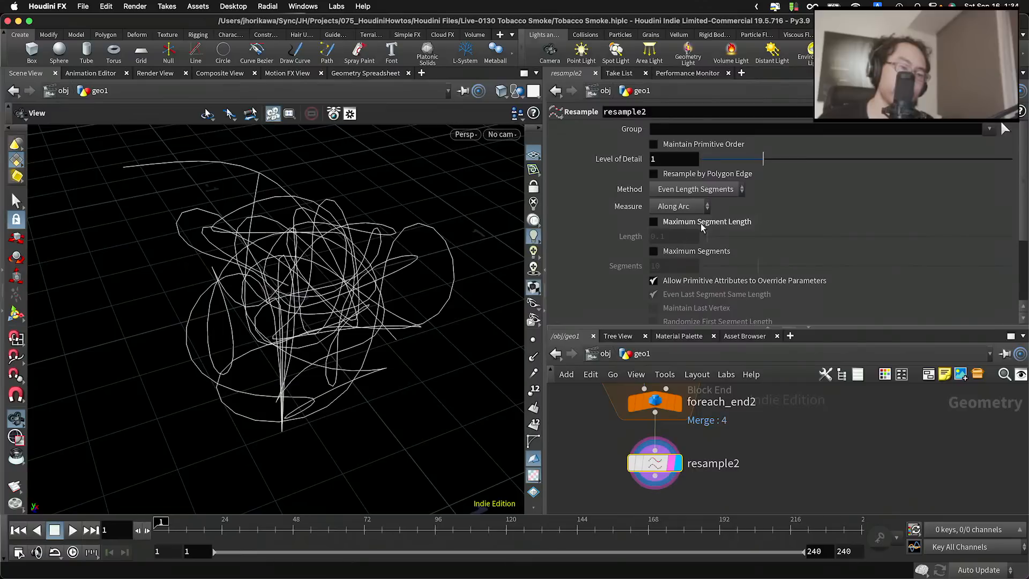
left_click(668, 252)
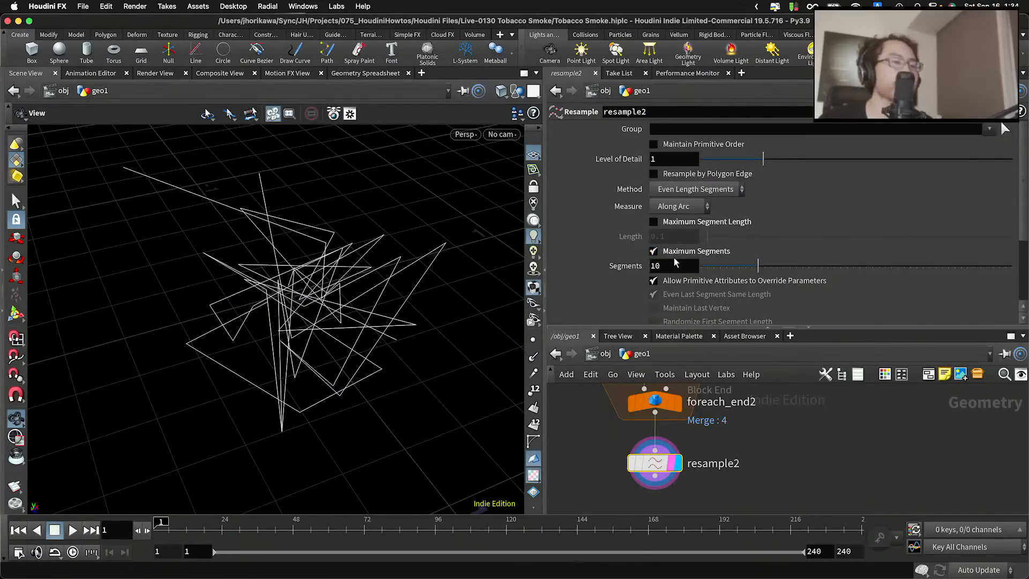
left_click(670, 266)
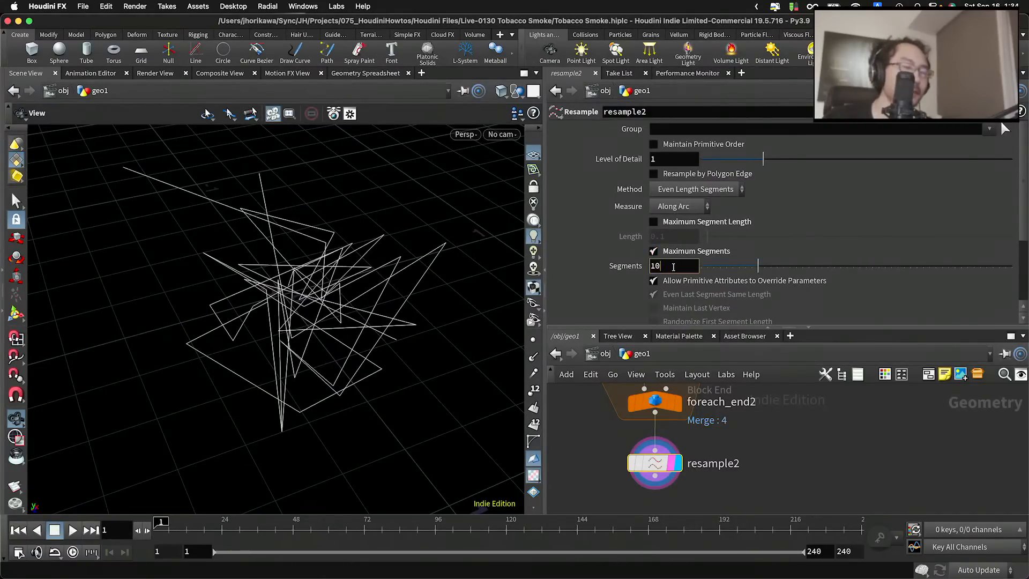
type("0")
key("Return")
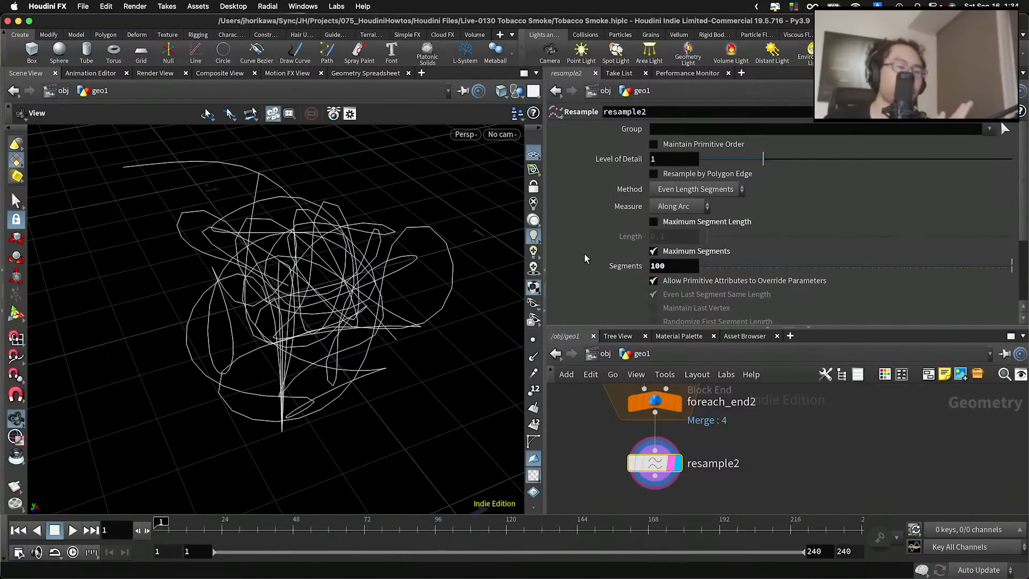
Examine the resampled curves from several angles and check the Segments setting of resample2
mouse_move(499, 236)
left_mouse_down()
mouse_move(345, 236)
mouse_move(389, 218)
mouse_move(338, 202)
mouse_move(332, 230)
mouse_move(484, 329)
left_mouse_up()
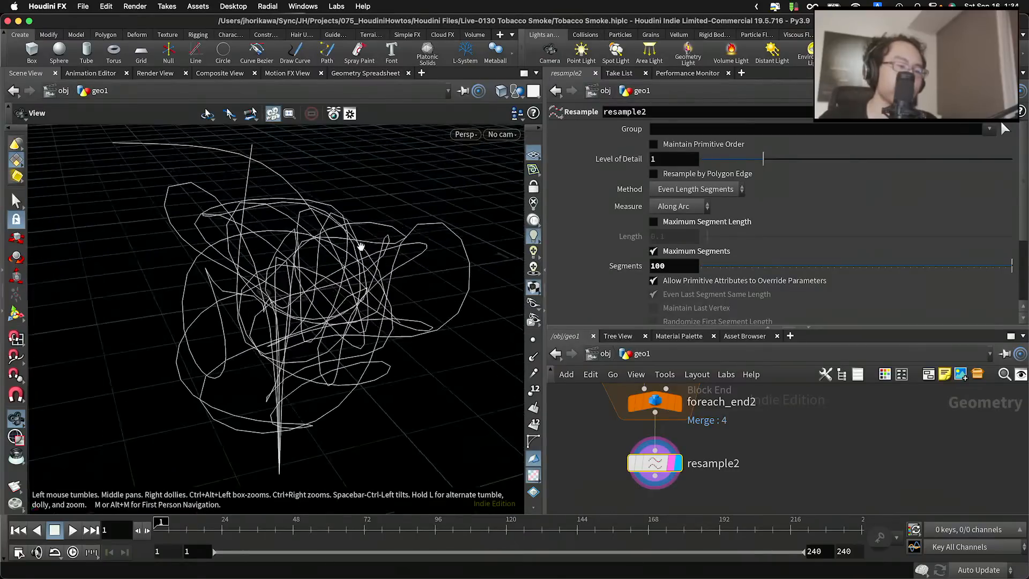
left_click(672, 267)
left_click(664, 266)
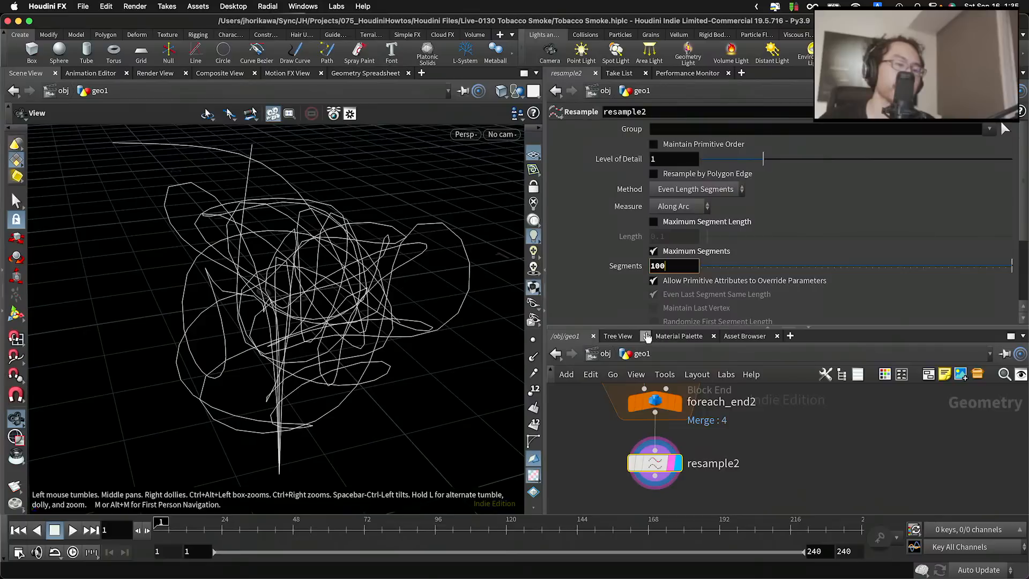
left_click_drag(652, 328, 653, 254)
left_click_drag(325, 246, 359, 236)
scroll(560, 239, "up", 1)
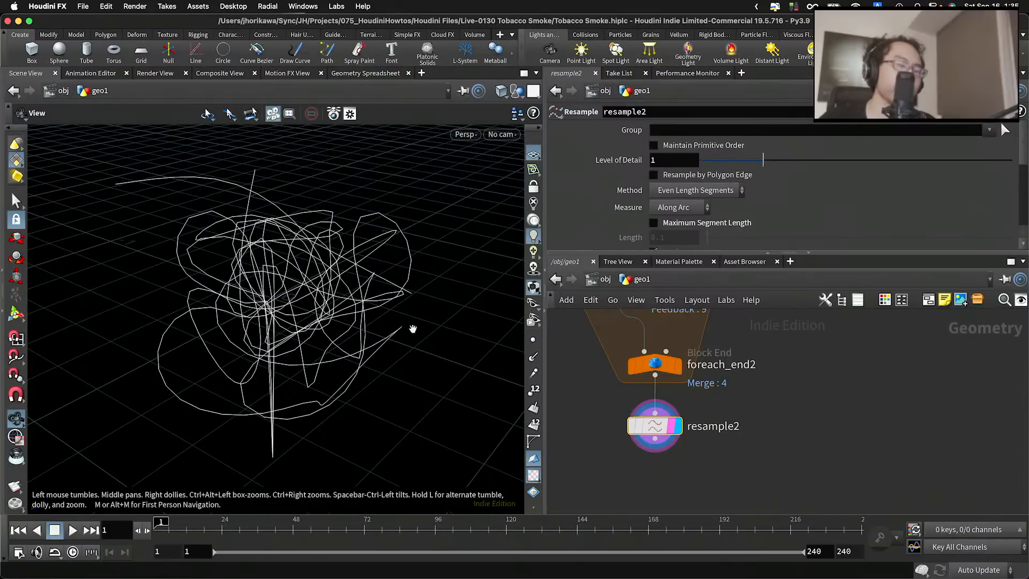
left_click_drag(655, 254, 654, 303)
left_click_drag(656, 266, 646, 266)
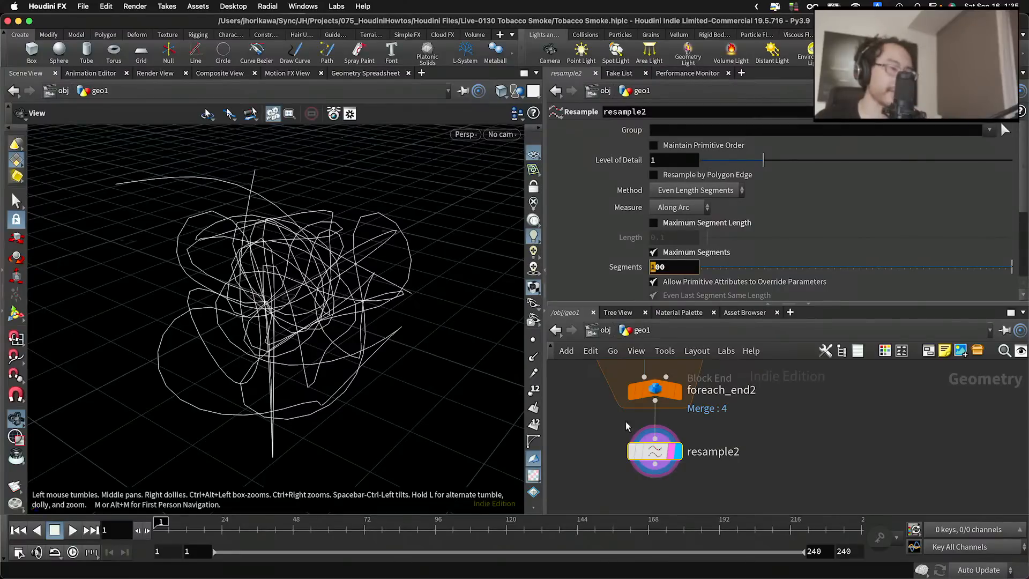
Move resample2 further below foreach_end2 to make room between them, and display the output of foreach_end2
left_click_drag(663, 427, 662, 462)
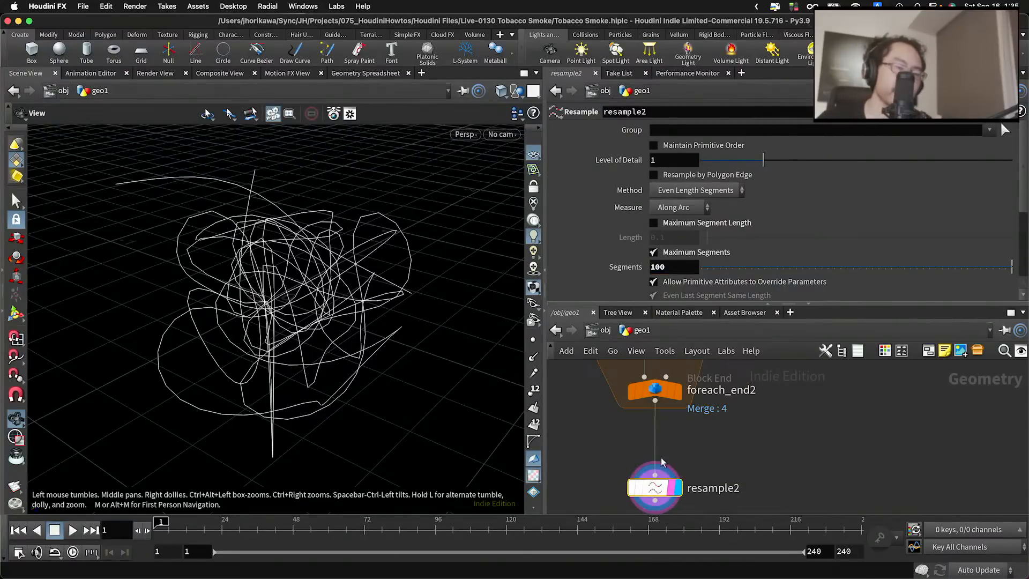
left_click(653, 391)
middle_click(653, 393)
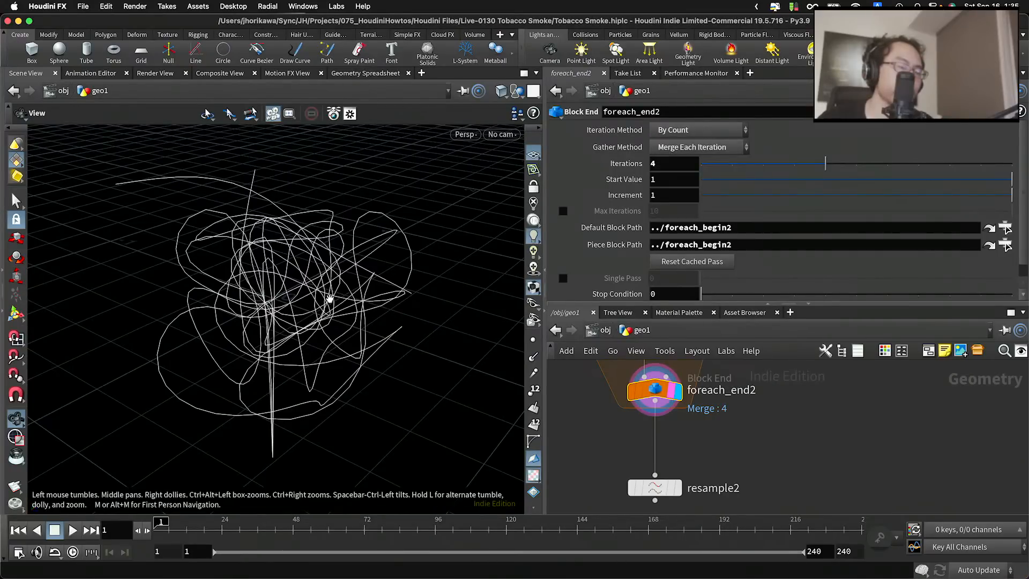
scroll(696, 488, "down", 2)
left_click_drag(661, 489, 662, 516)
Insert a Primitive Wrangle between foreach_end2 and resample2
key("Tab")
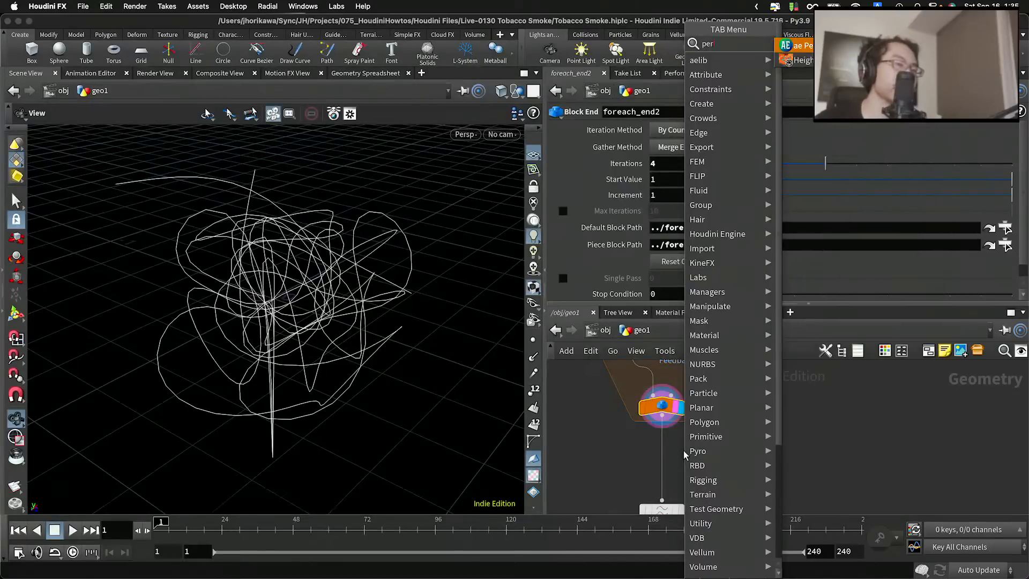
type("primitv")
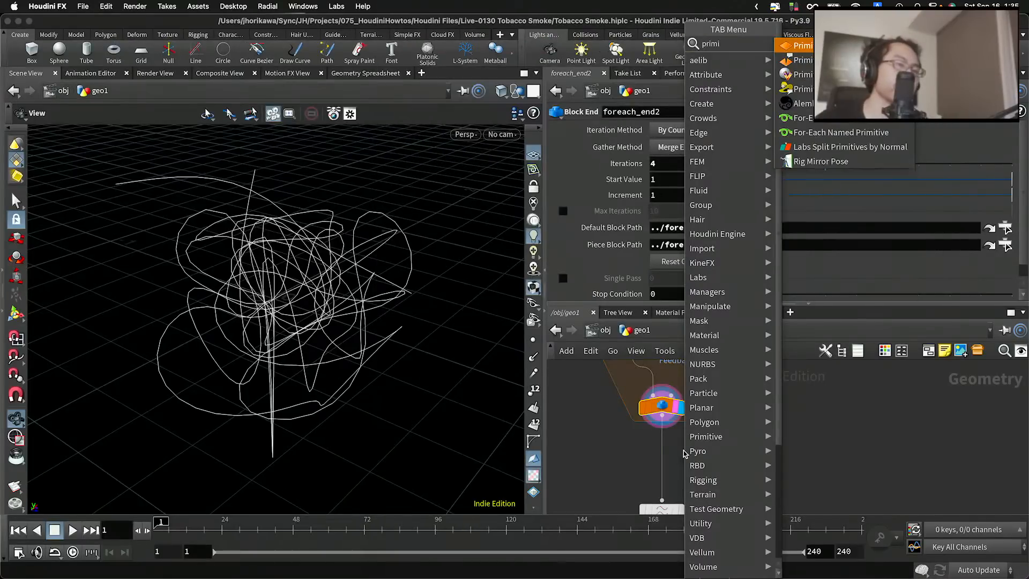
key("BackSpace")
key("BackSpace")
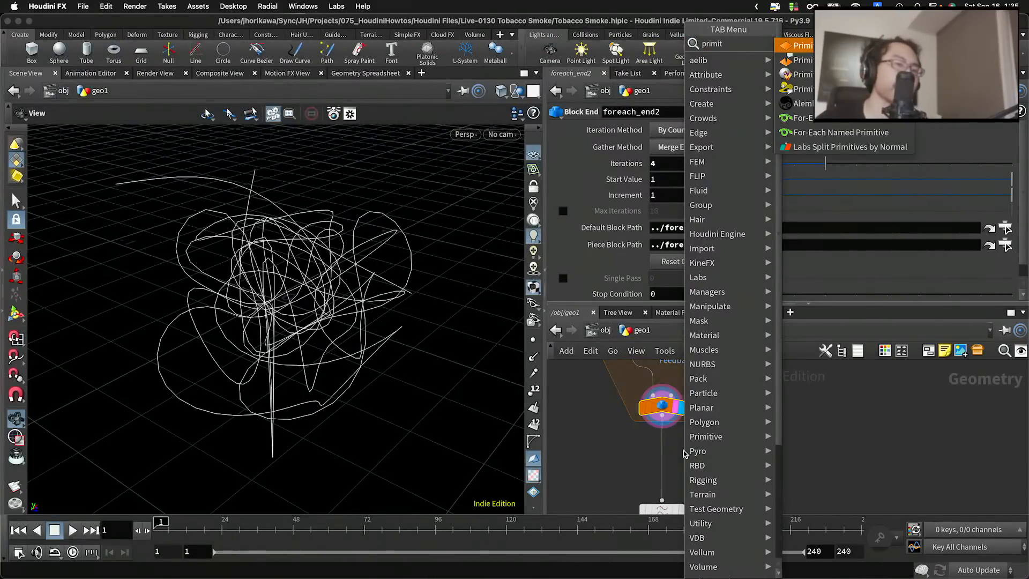
key("Down")
key("Down")
key("Down")
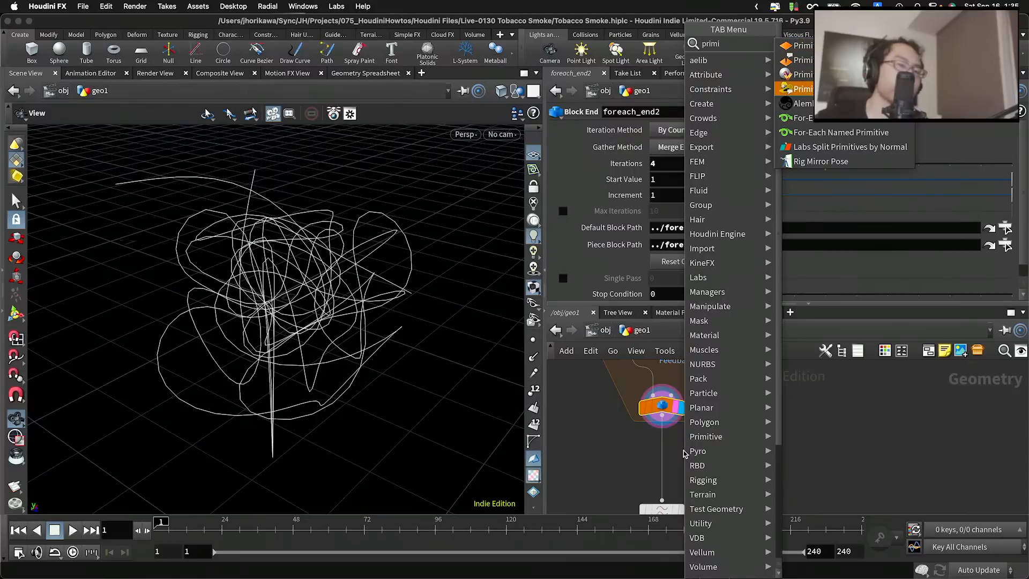
key("Return")
left_click(683, 453)
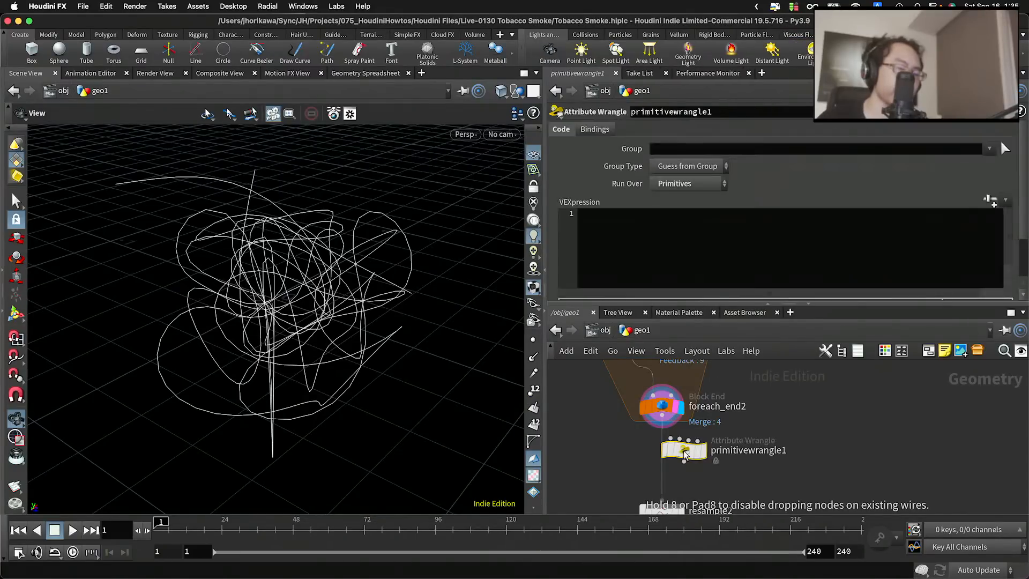
Rename the new primitive wrangle as points_num, align it below foreach_end2 and display its output
double_click(719, 455)
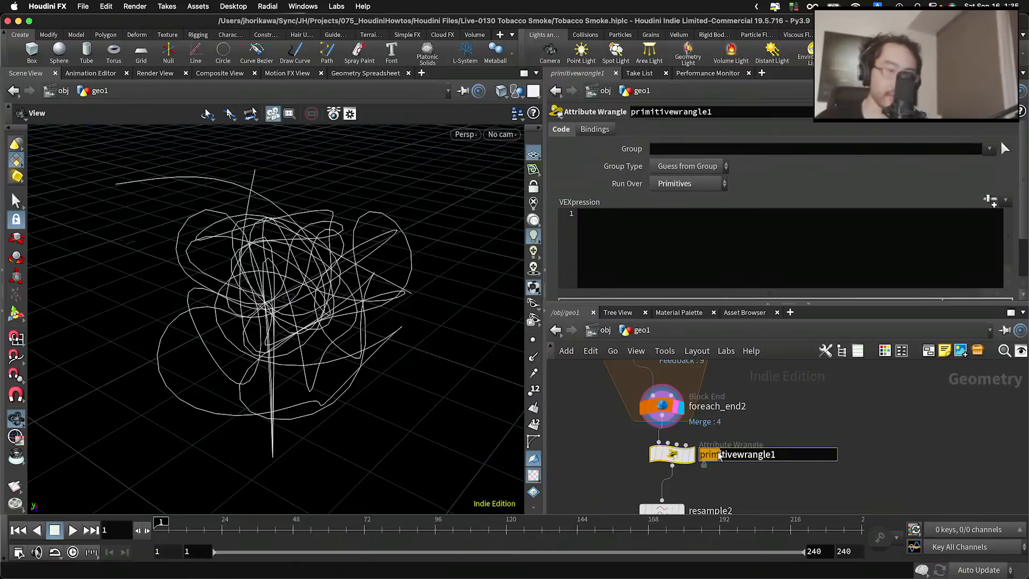
type("points_nuy")
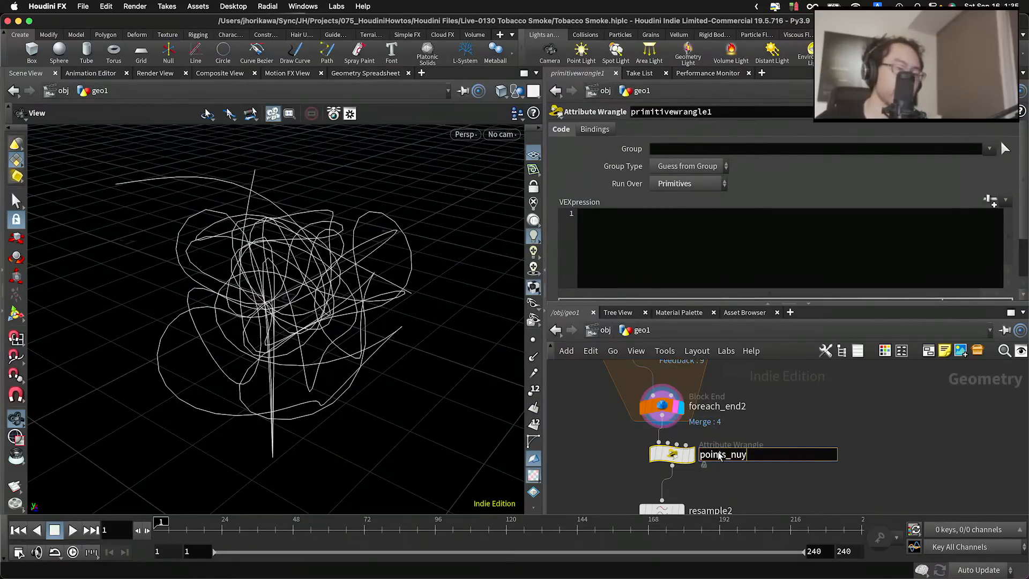
type("m")
key("Return")
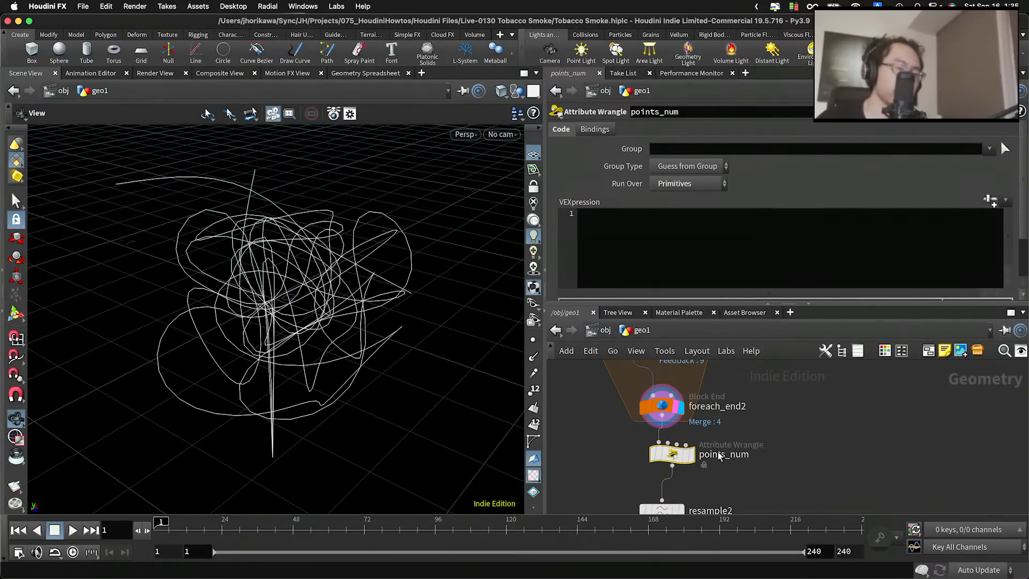
left_click(664, 455)
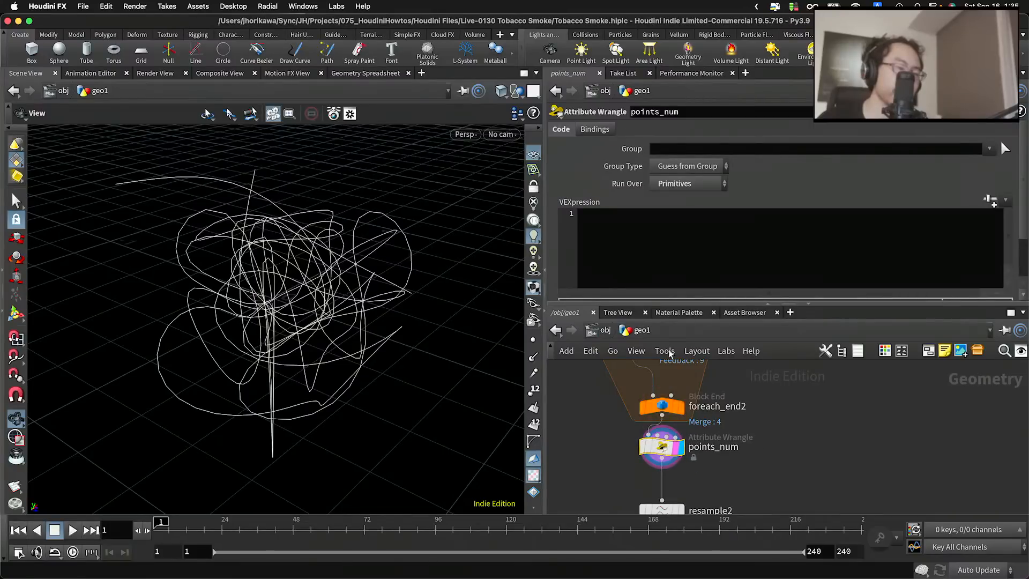
left_click(679, 258)
type("i@ptsnum =")
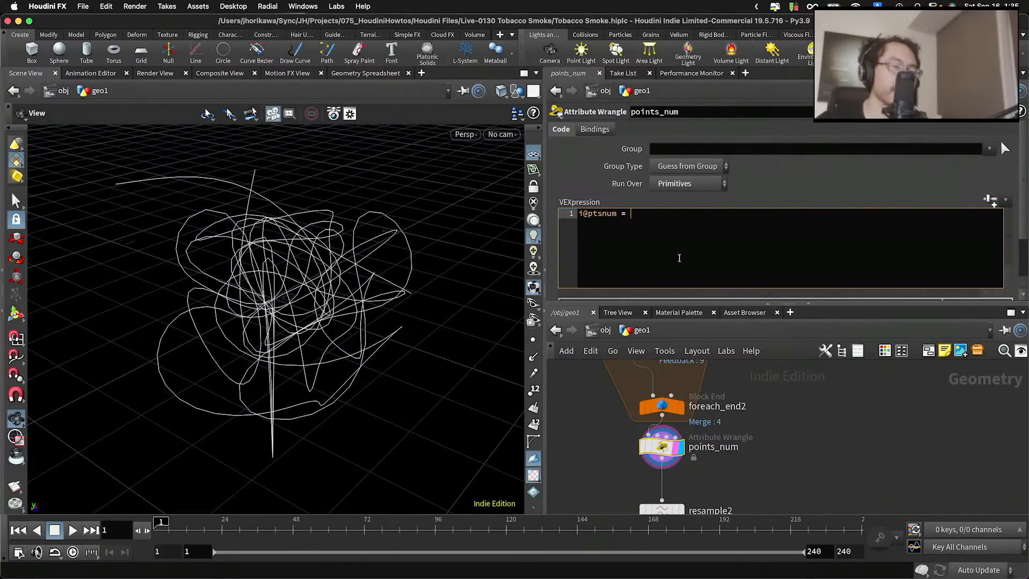
type("primpoi")
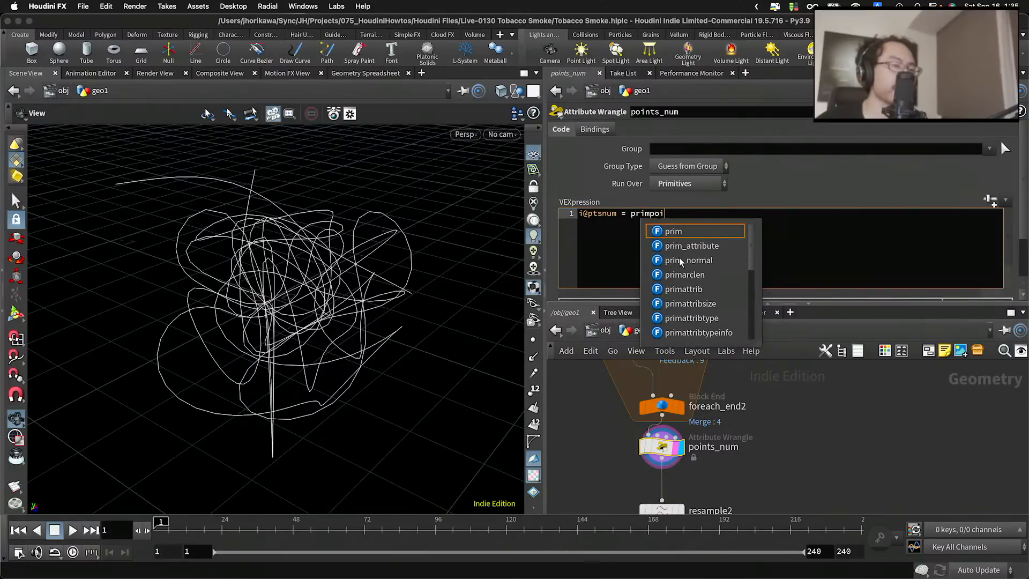
type("nts(0, ")
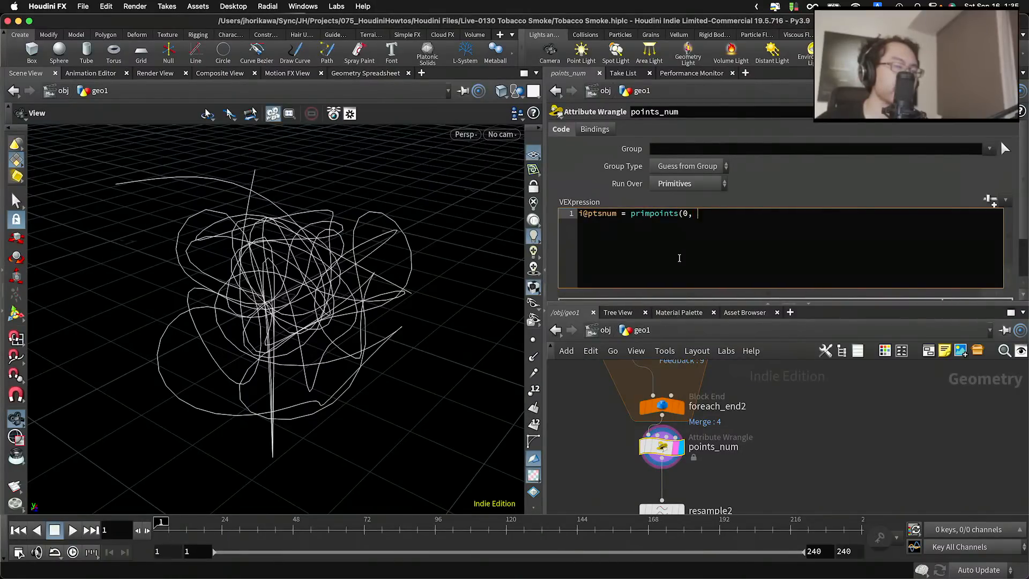
type("[primnum)")
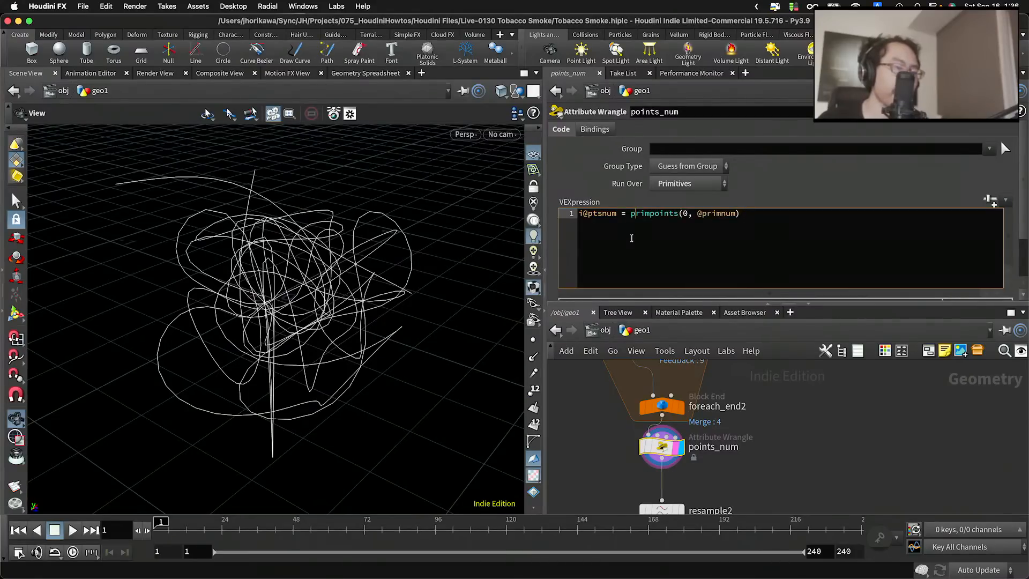
type("len(")
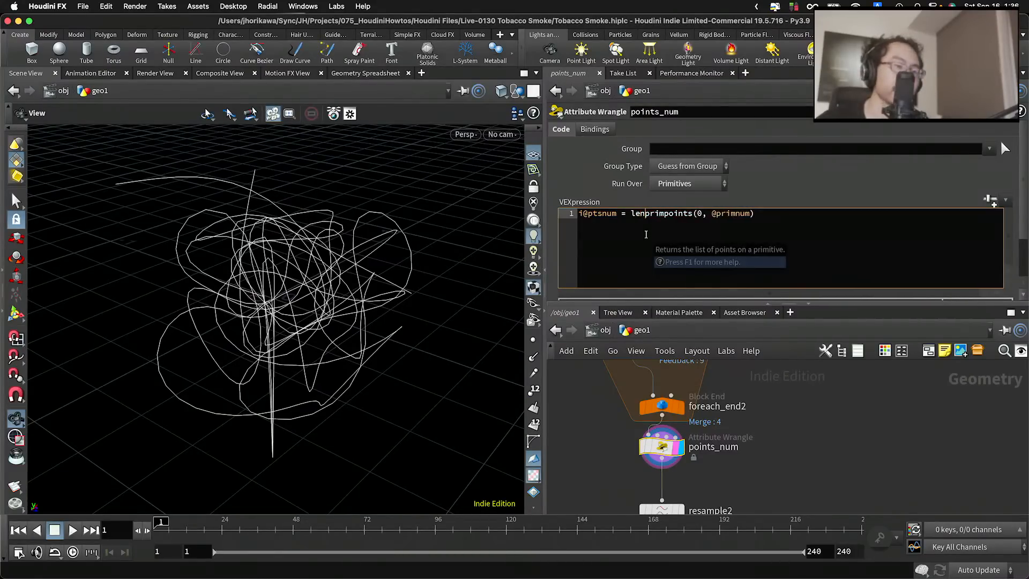
left_click(778, 210)
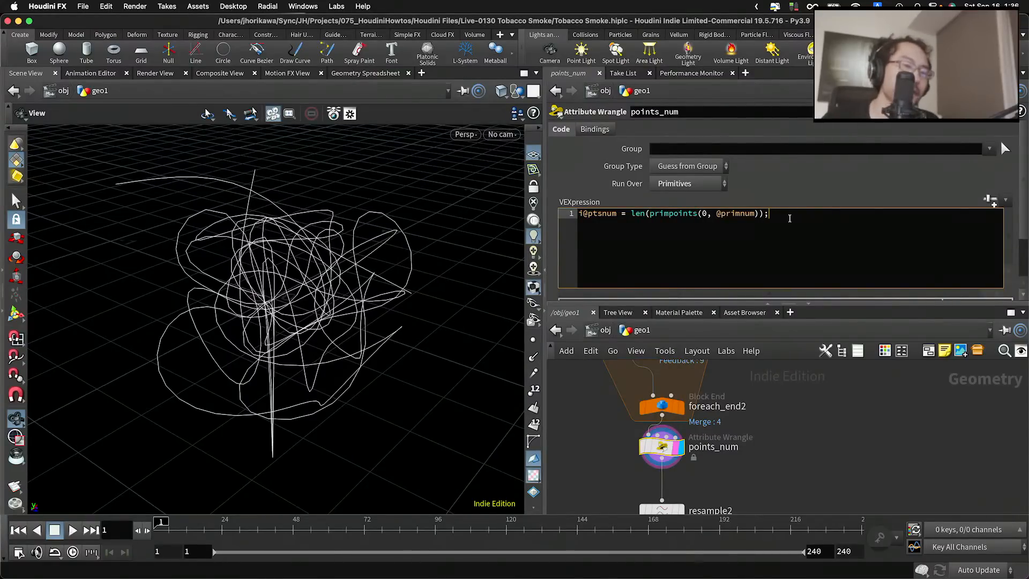
left_click_drag(770, 215, 573, 213)
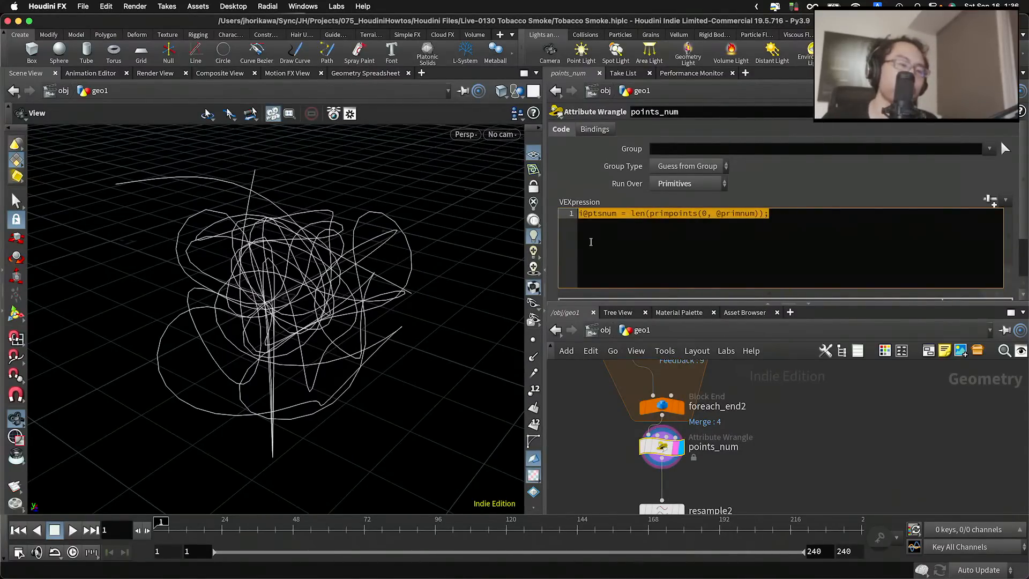
left_click_drag(665, 448, 665, 456)
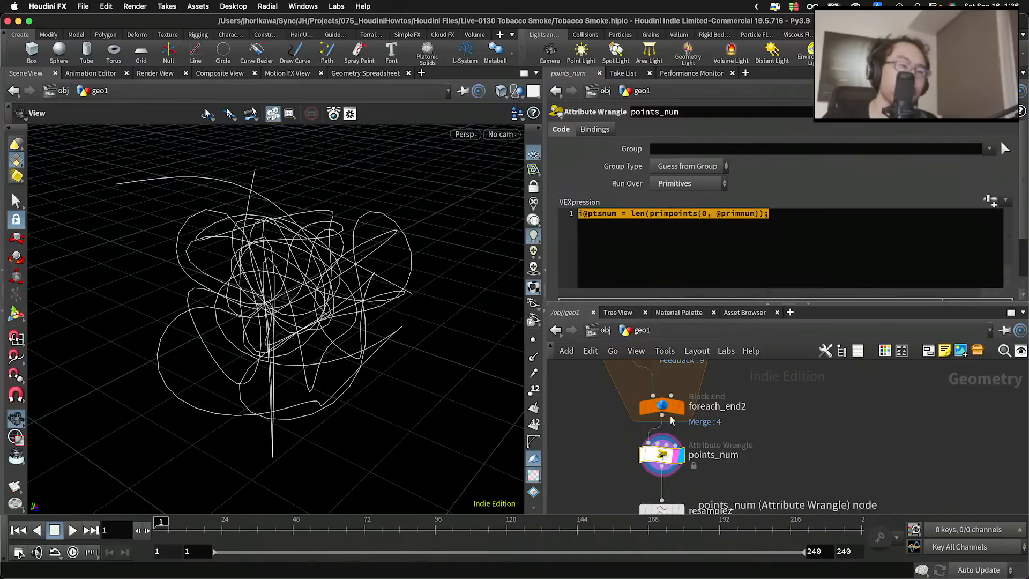
Check the ptsnum values of the primitives in the Geometry Spreadsheet
left_click(386, 77)
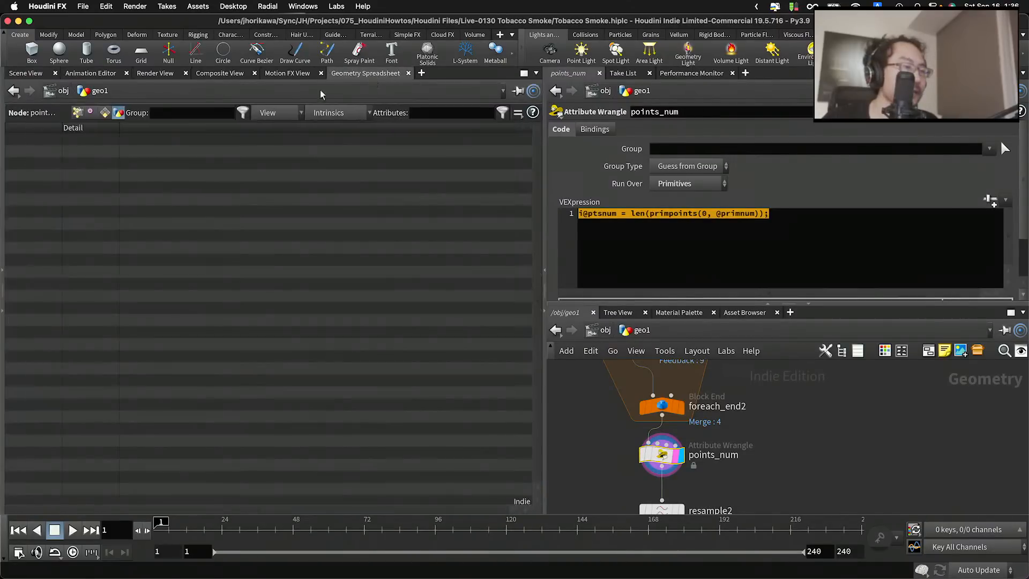
left_click(105, 112)
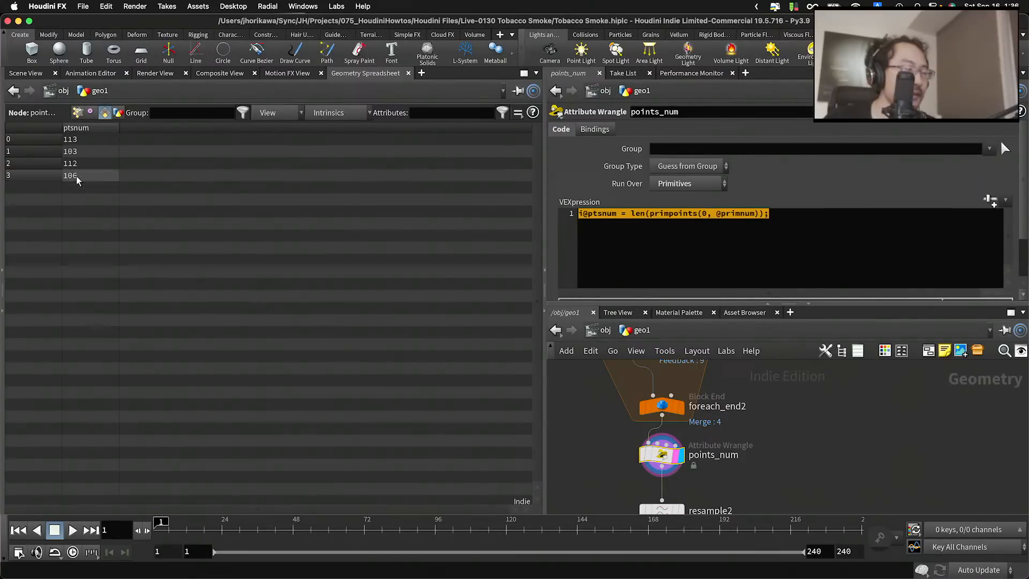
left_click(72, 140)
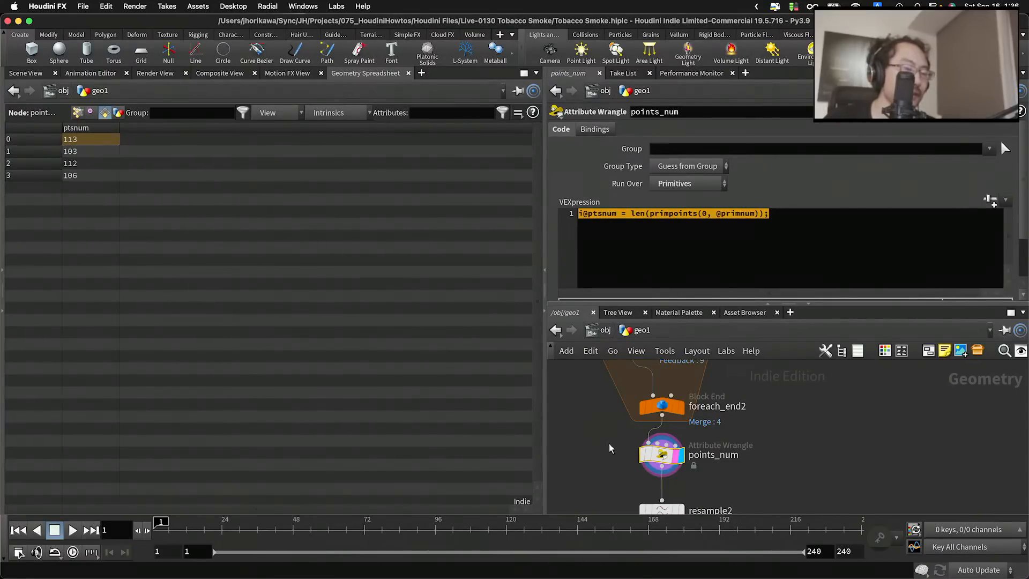
Adjust the positions of points_num and resample2 so they line up with room between them
middle_click_drag(696, 454, 699, 387)
scroll(697, 388, "up", 2)
left_click_drag(663, 451, 670, 450)
left_click_drag(661, 385, 662, 393)
left_click_drag(668, 448, 661, 452)
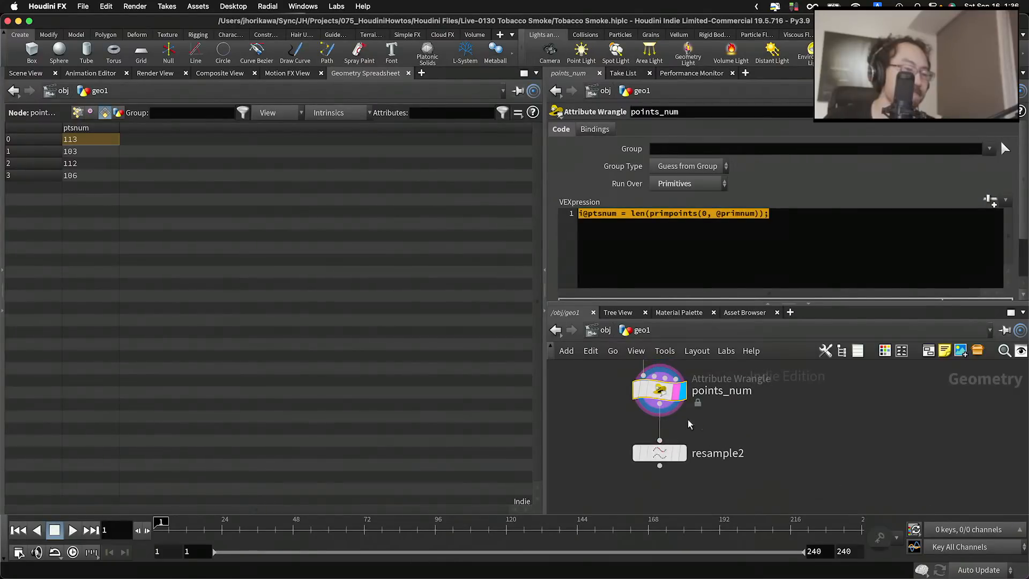
middle_click_drag(689, 422, 689, 472)
left_click_drag(663, 446, 662, 434)
middle_click_drag(701, 462, 695, 415)
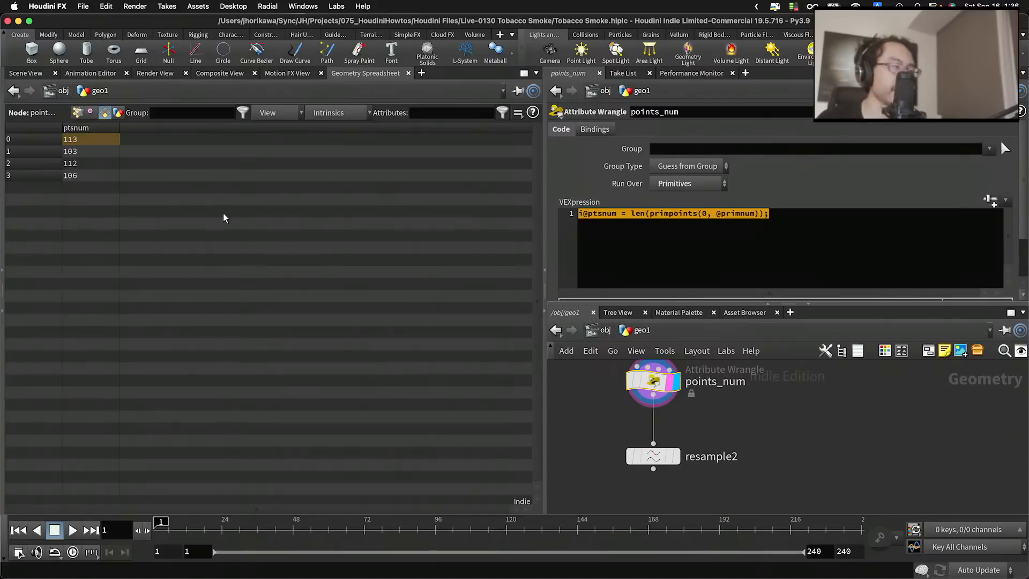
Insert an Attribute Promote node between points_num and resample2
key("Tab")
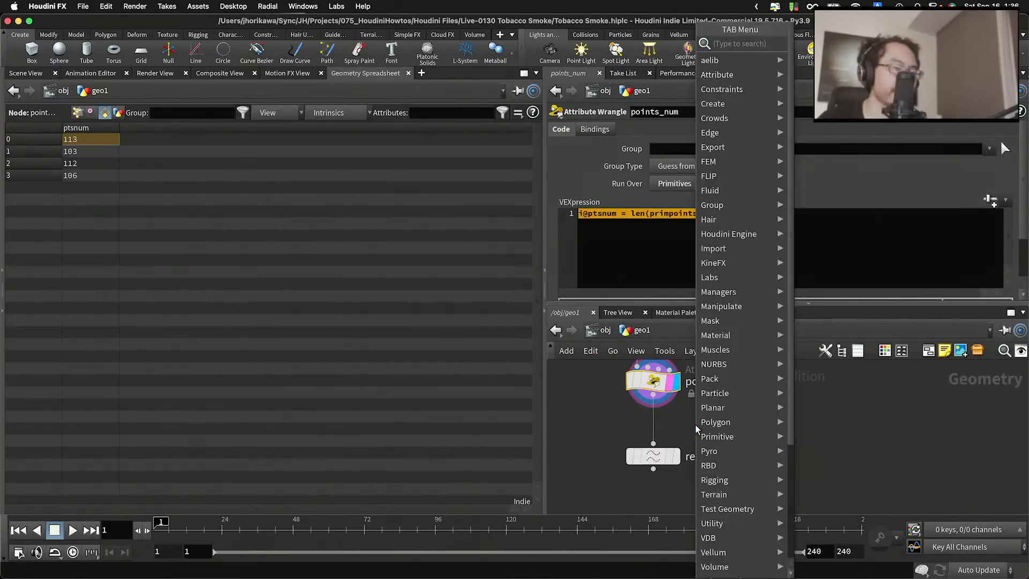
type("a")
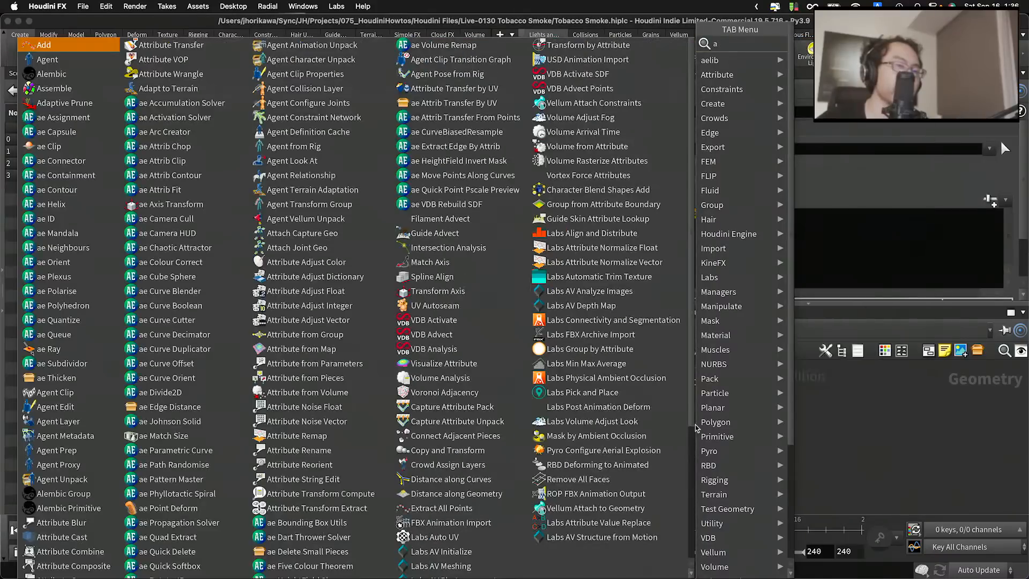
type("attr")
key("BackSpace")
key("BackSpace")
key("BackSpace")
key("BackSpace")
type("ttribute promo")
key("Return")
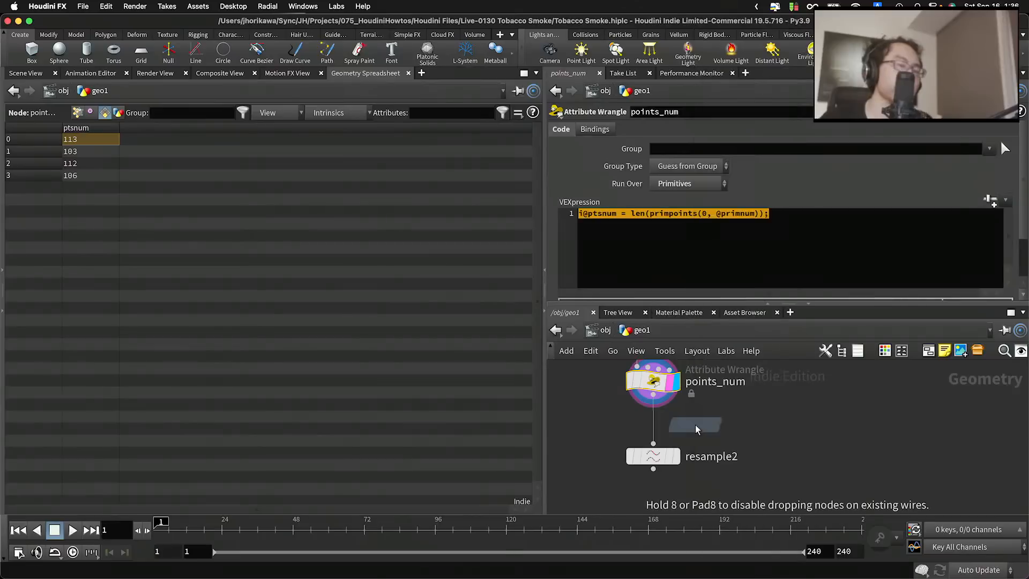
left_click(663, 432)
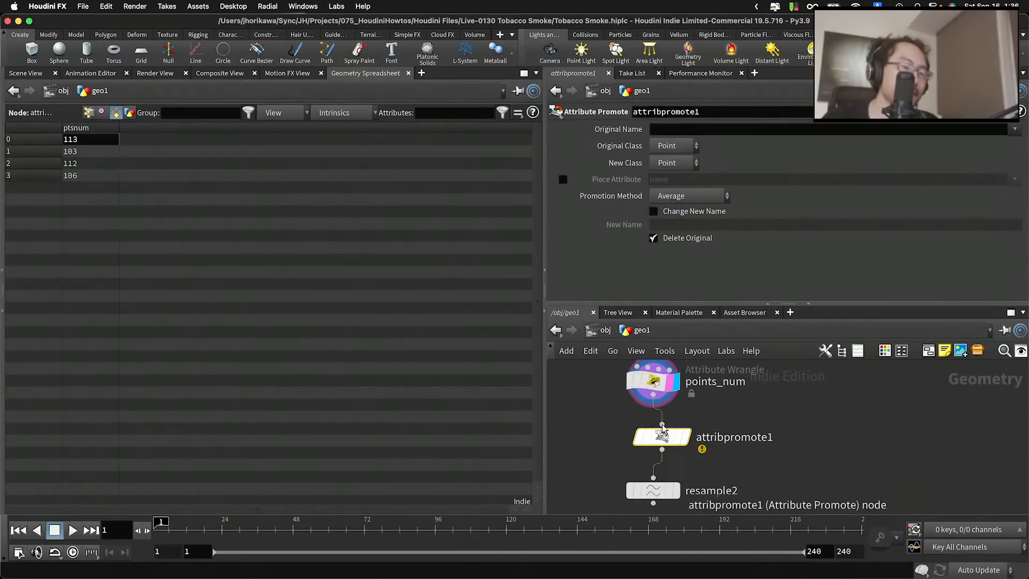
Configure the Attribute Promote to promote ptsnum from Primitive to Detail class
left_click(671, 146)
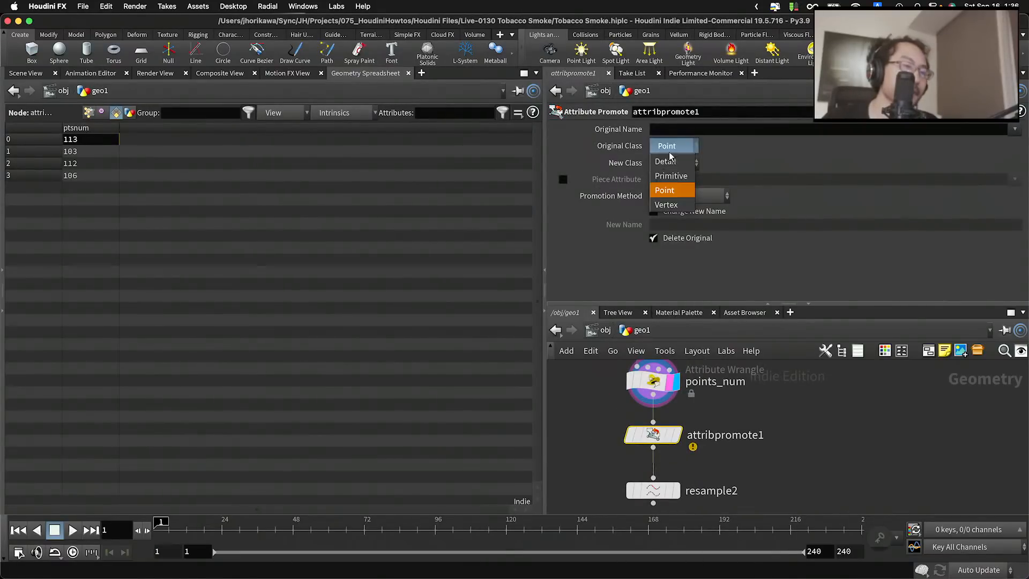
left_click(671, 176)
left_click(673, 162)
left_click(671, 179)
left_click(673, 129)
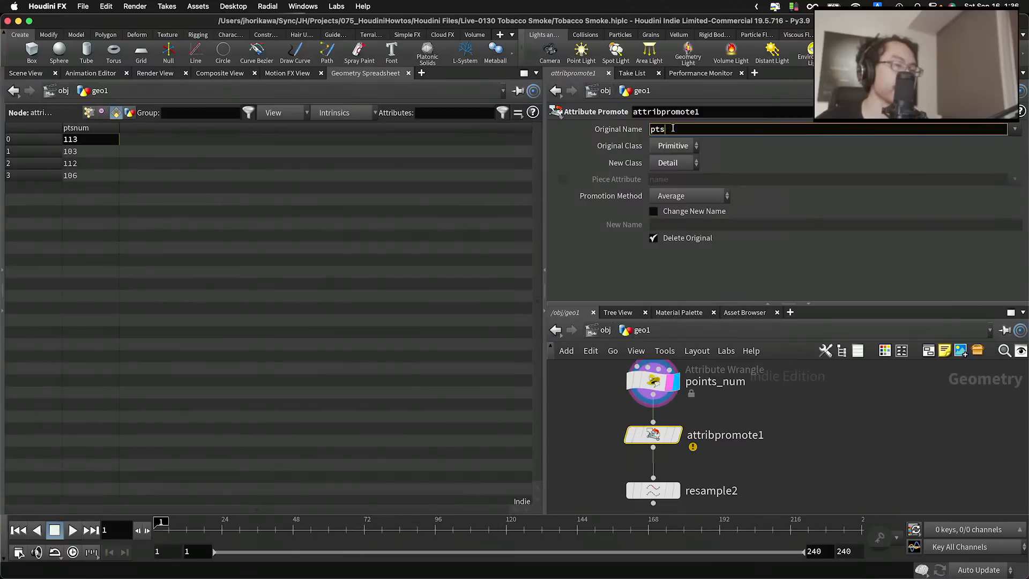
type("ptsnum")
key("Return")
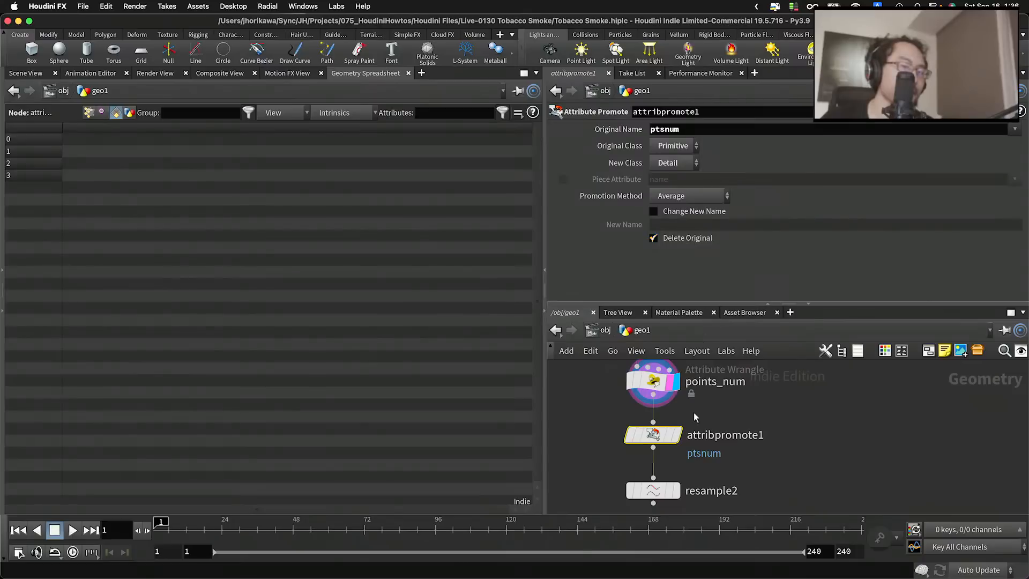
Display attribpromote1 with its detail attributes in the spreadsheet, and set its Promotion Method to Maximum
left_click(677, 437)
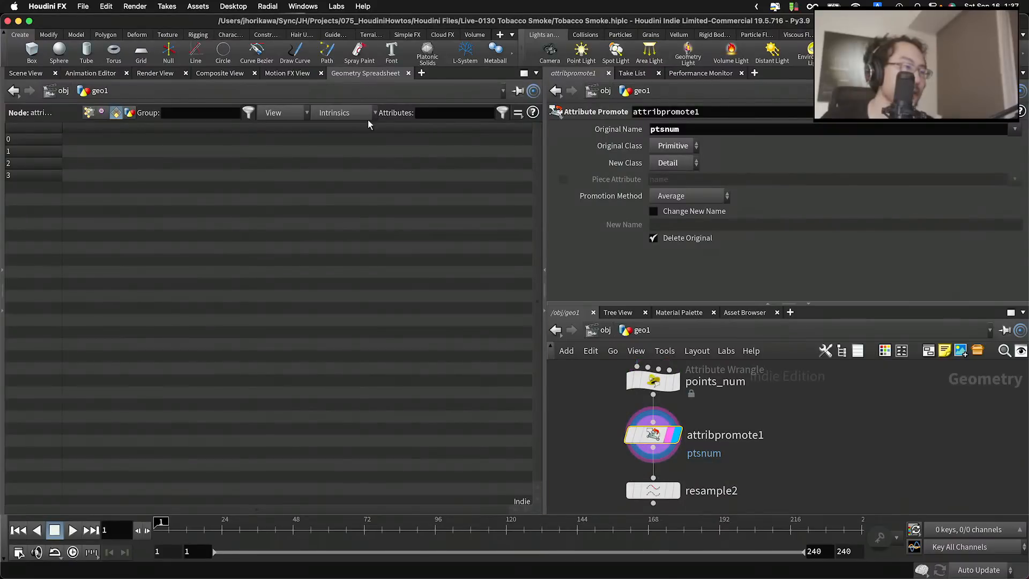
left_click(129, 112)
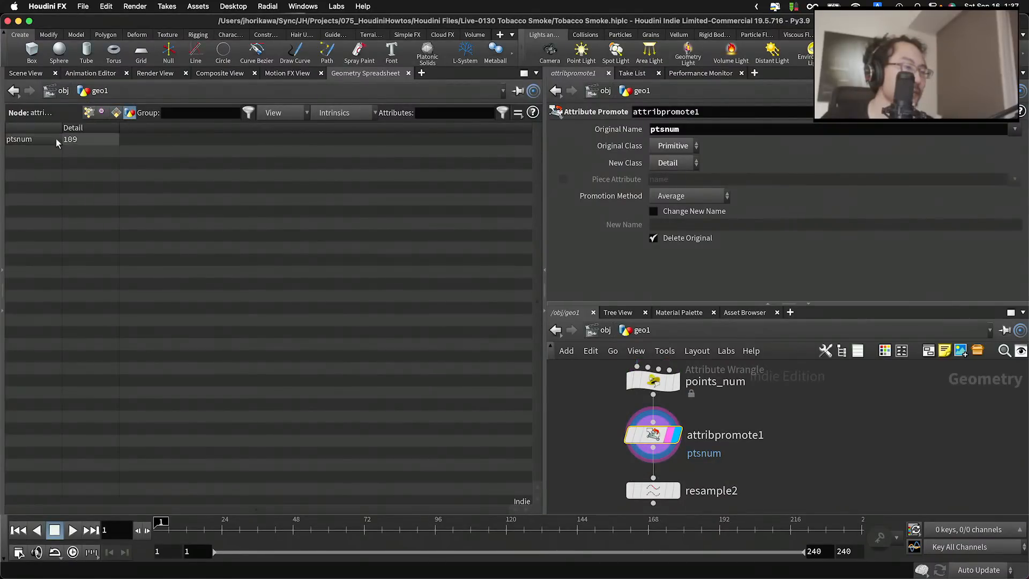
left_click(689, 196)
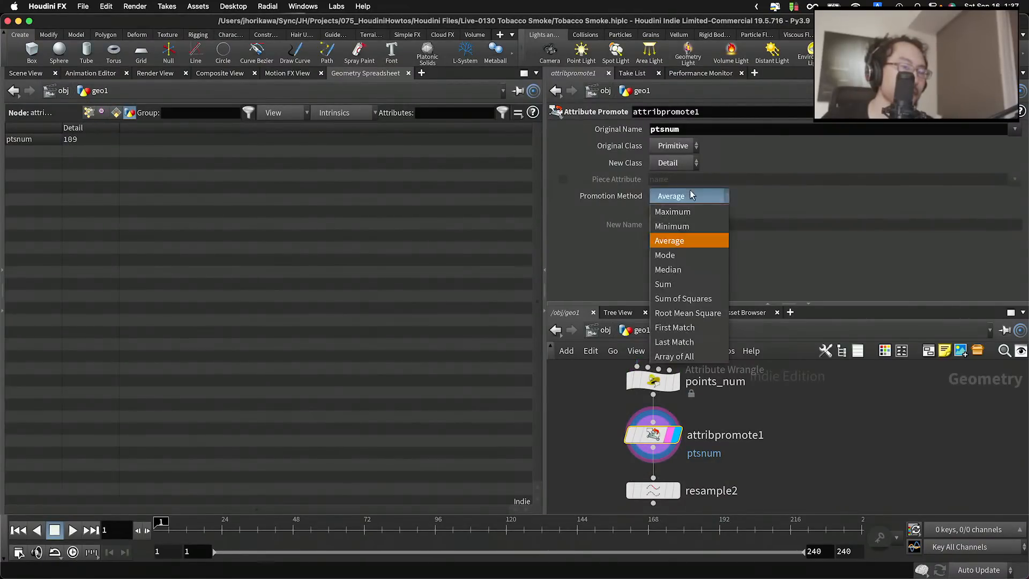
left_click(680, 212)
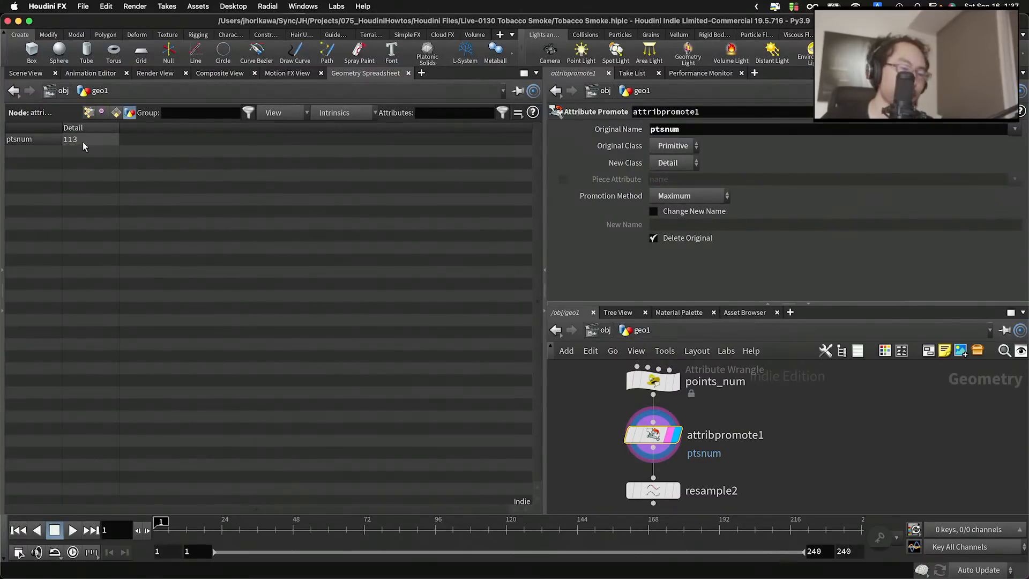
Display resample2 and set its Segments to the expression detail("../" + opinput(".", 0), "ptnsnum", 0)
left_click_drag(662, 491, 663, 481)
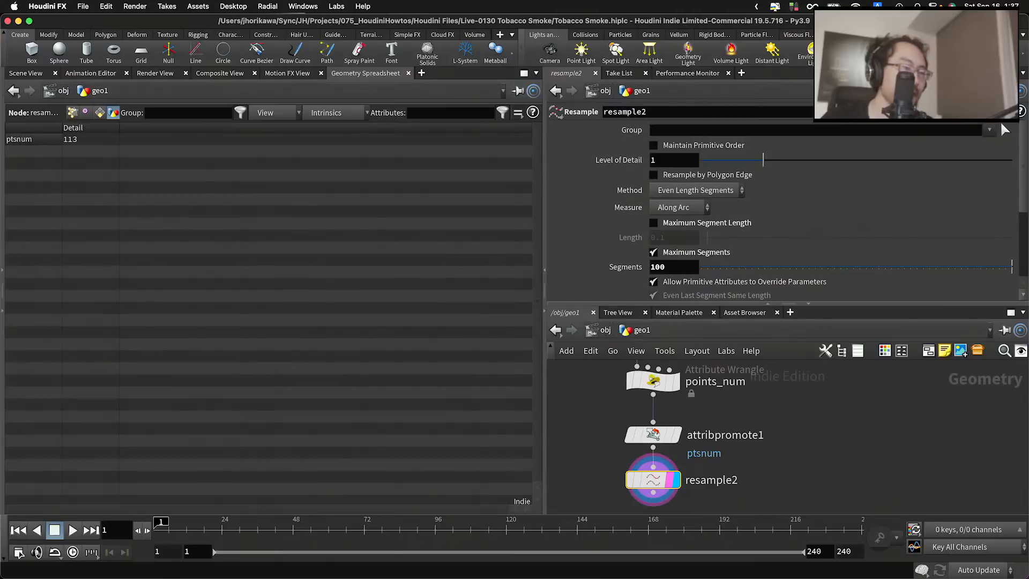
left_click_drag(666, 270, 591, 266)
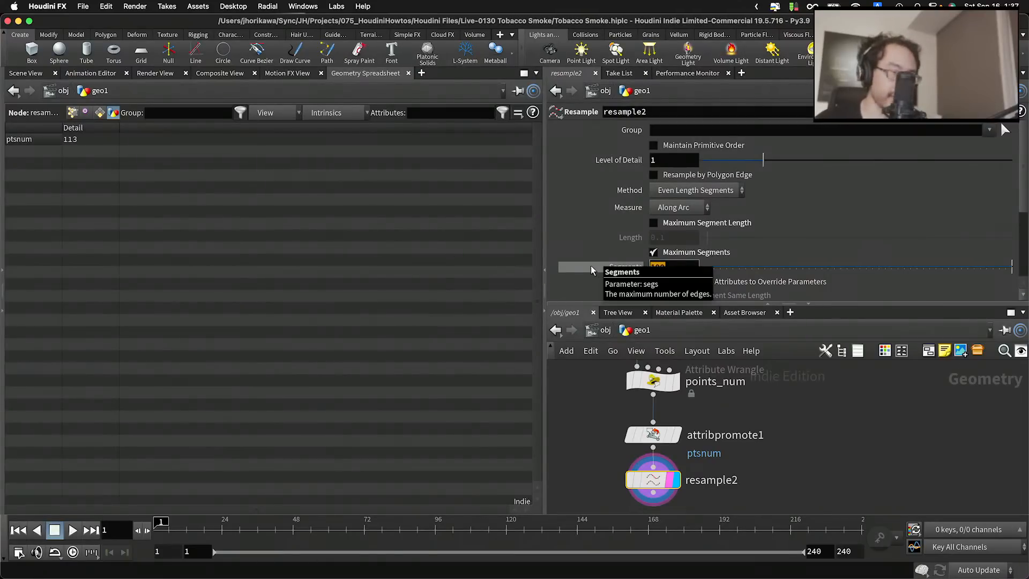
type("det")
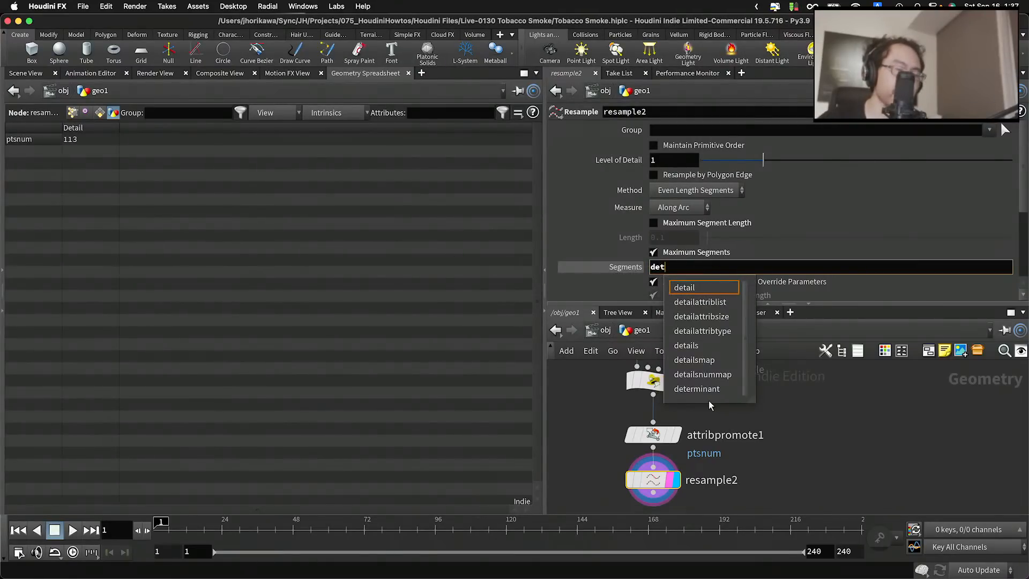
type("ail")
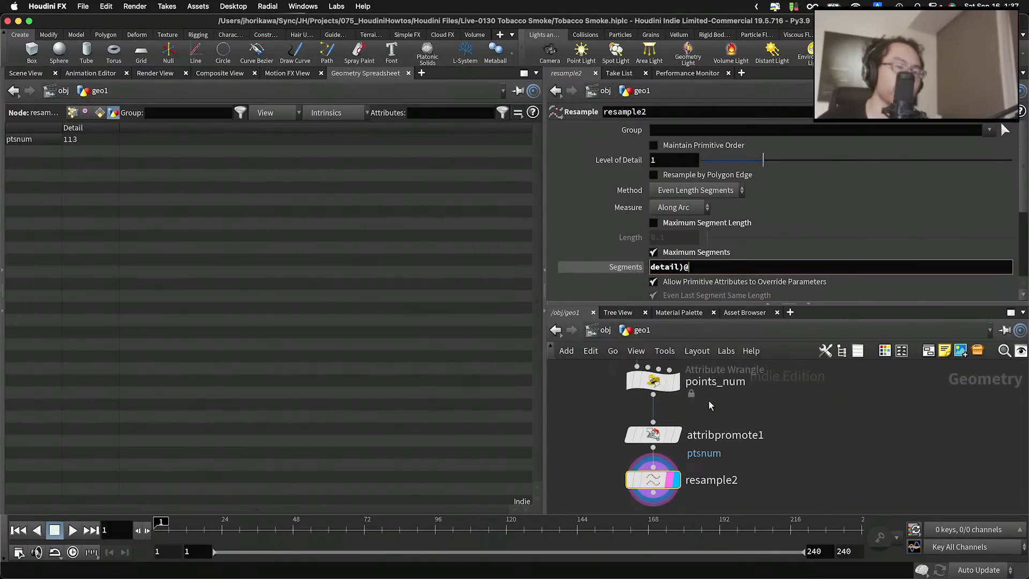
type("(\"../")
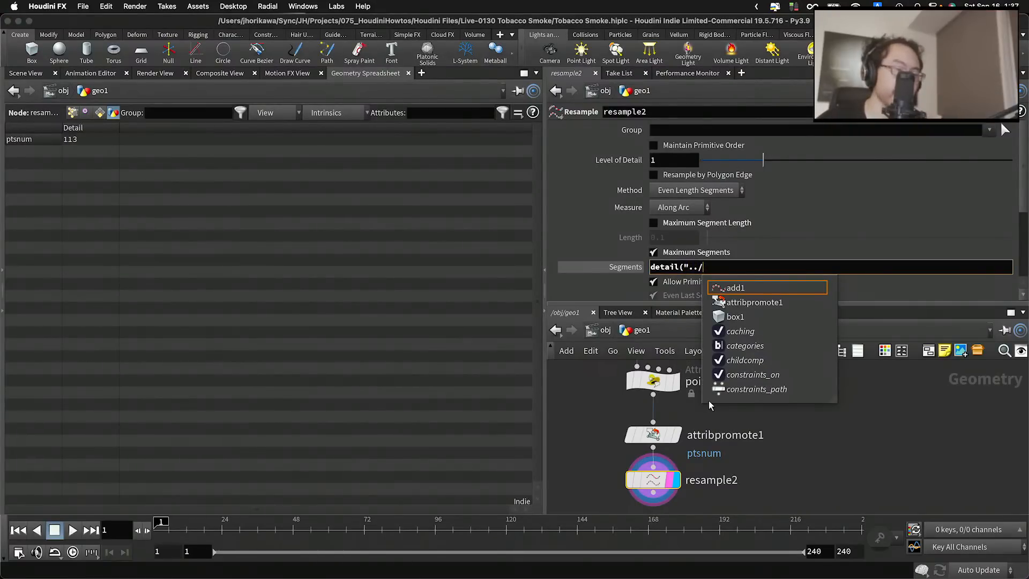
type("\" + o")
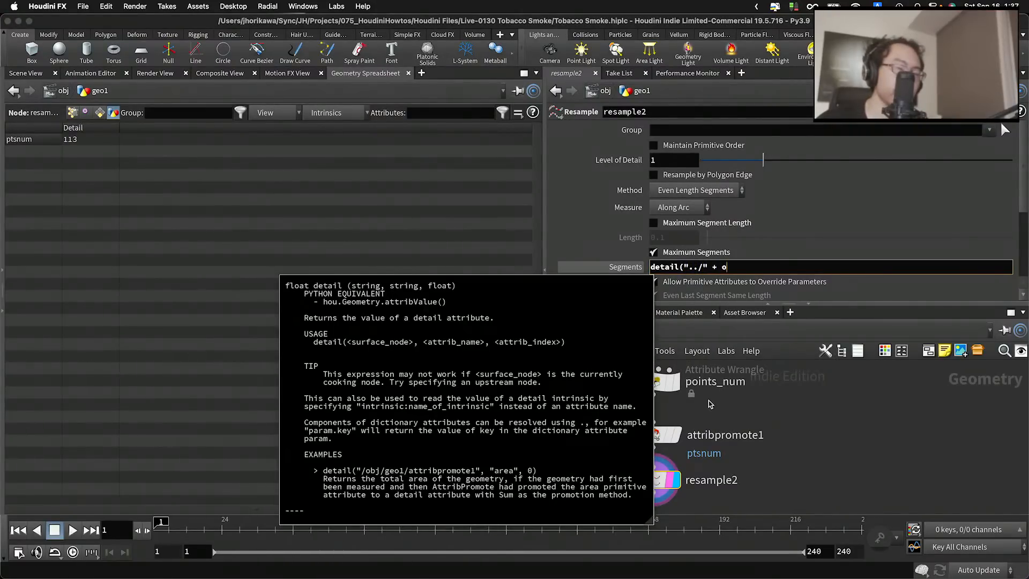
type("pinput")
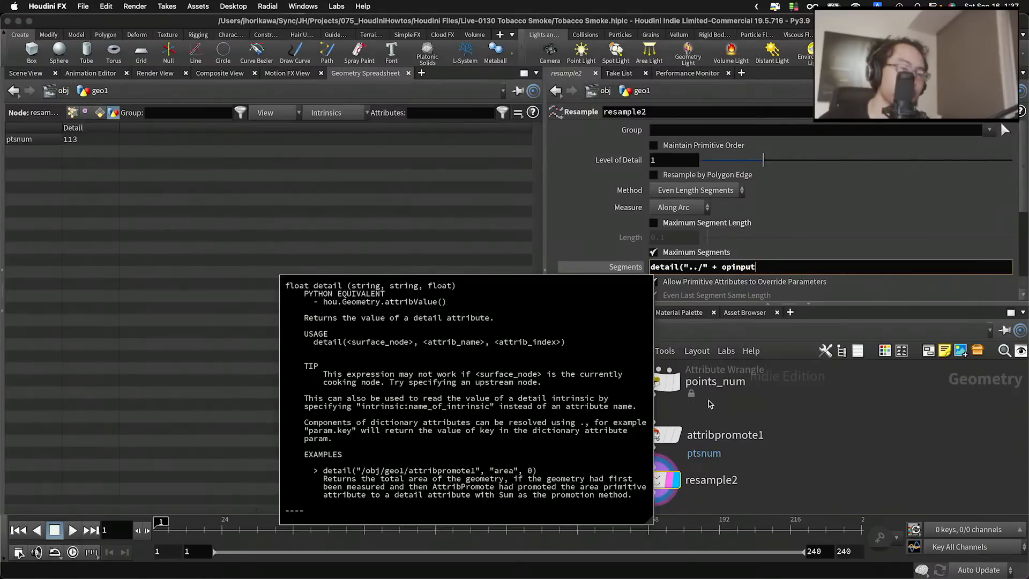
type("(\".\", ")
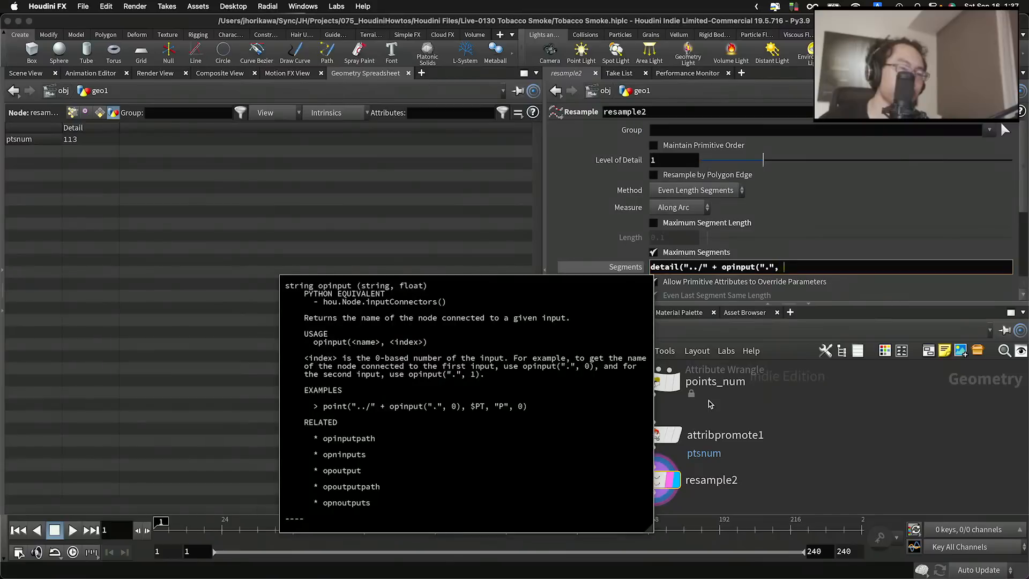
type("0), ")
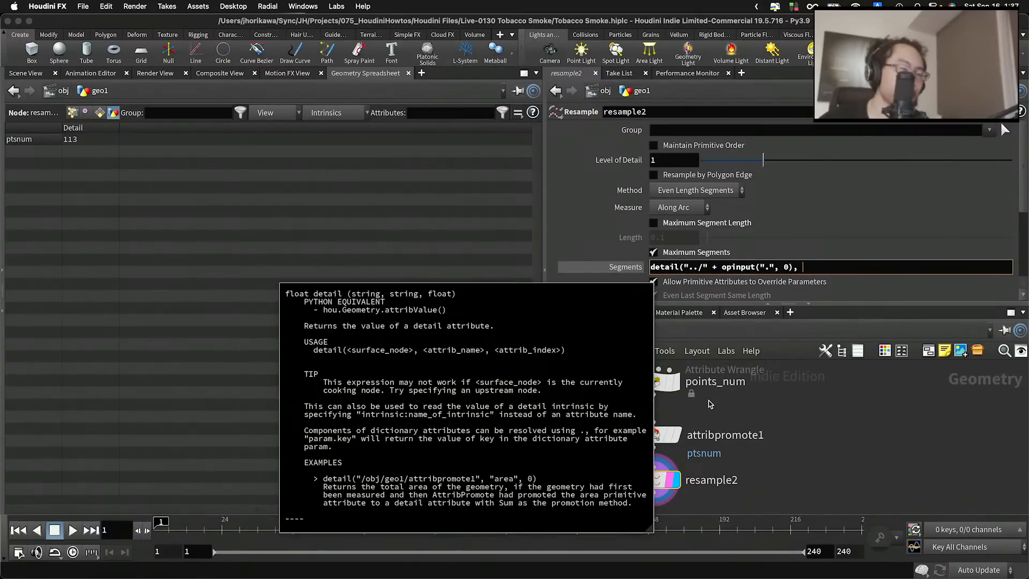
type("\"@")
key("BackSpace")
type("\":")
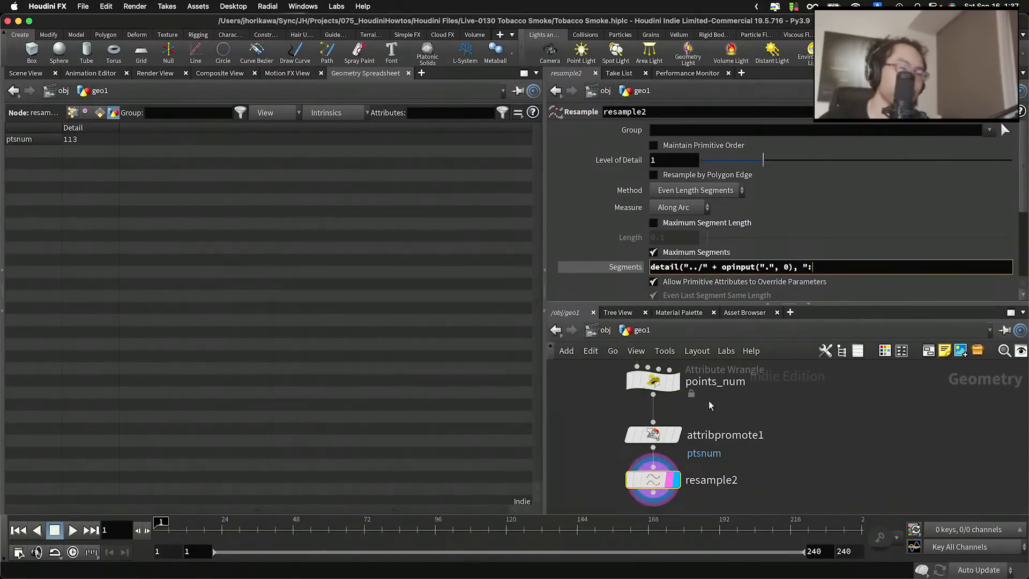
type("tnuum\"")
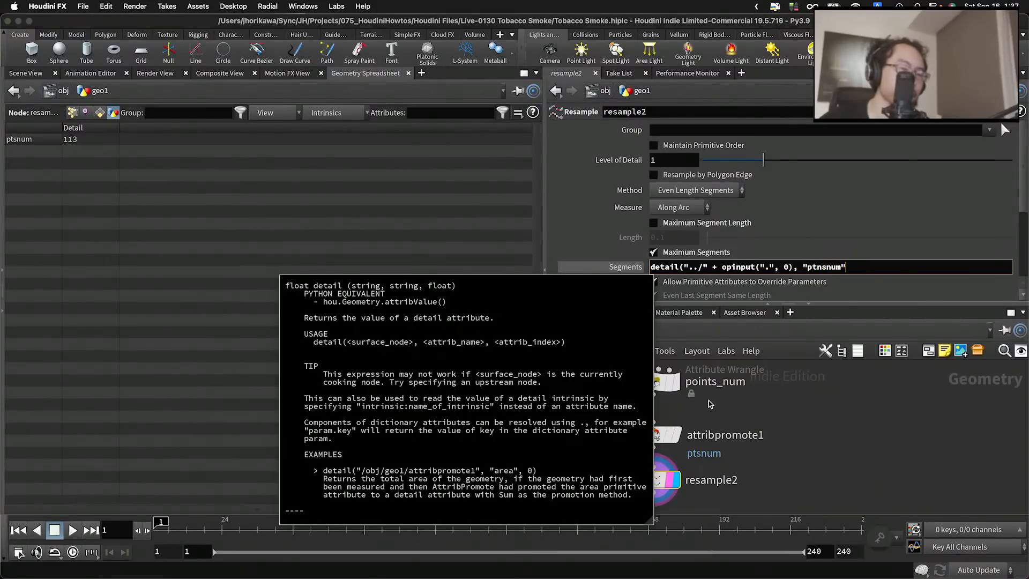
type(", 0)")
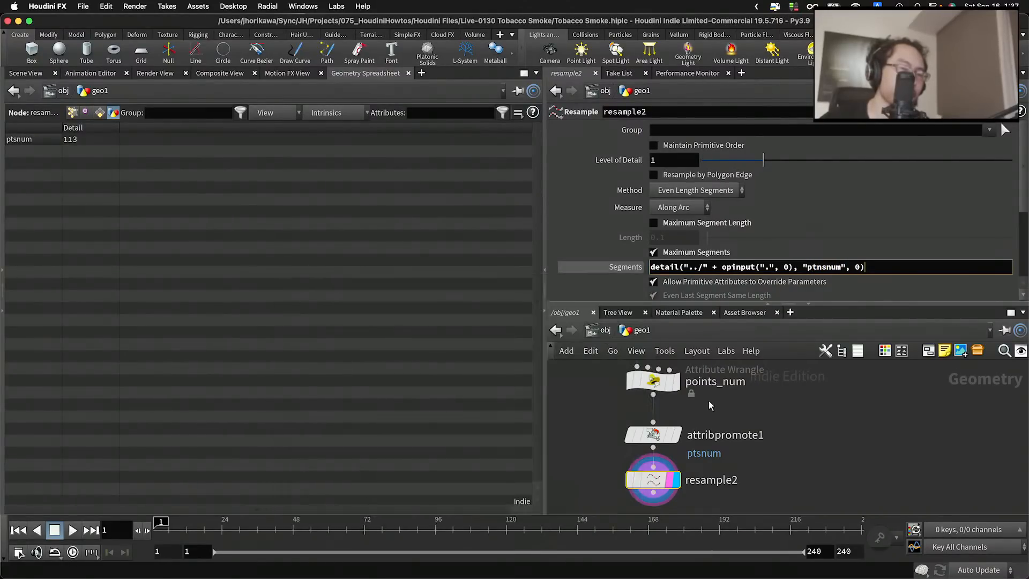
key("Return")
left_click(634, 266)
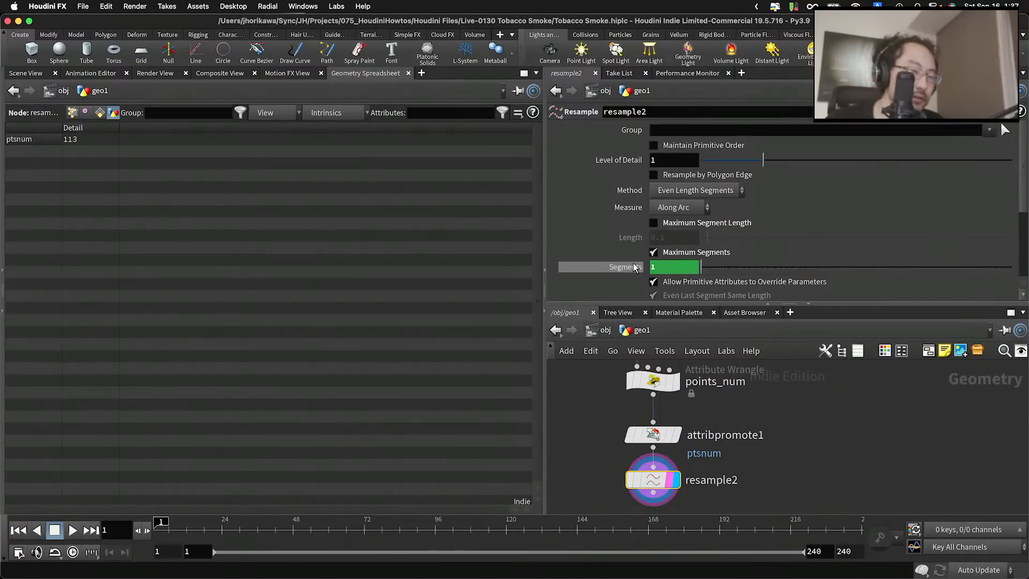
left_click(626, 267)
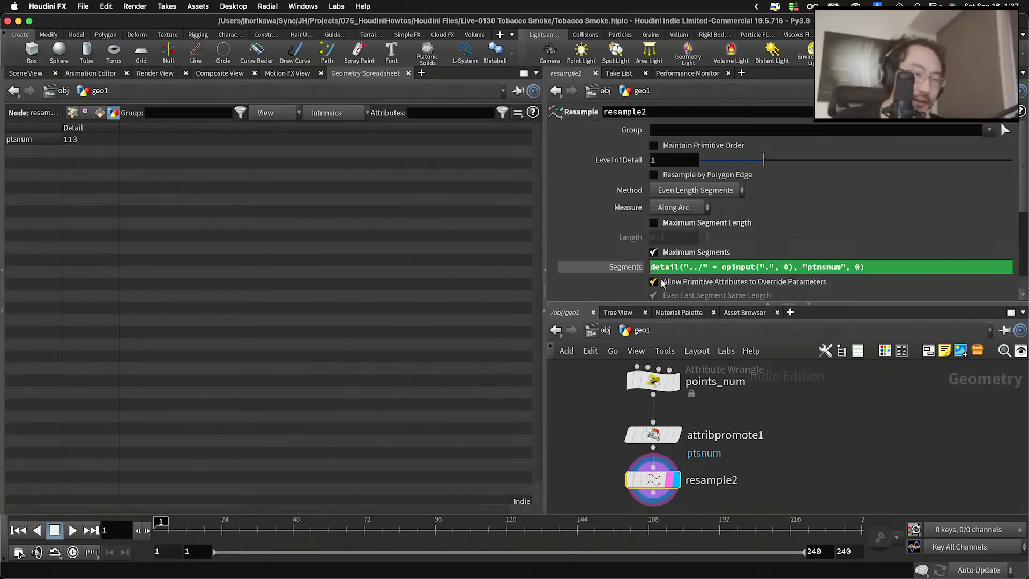
Inspect the node information of resample2 and attribpromote1, displaying attribpromote1 to check its detail attribute
middle_click(658, 481)
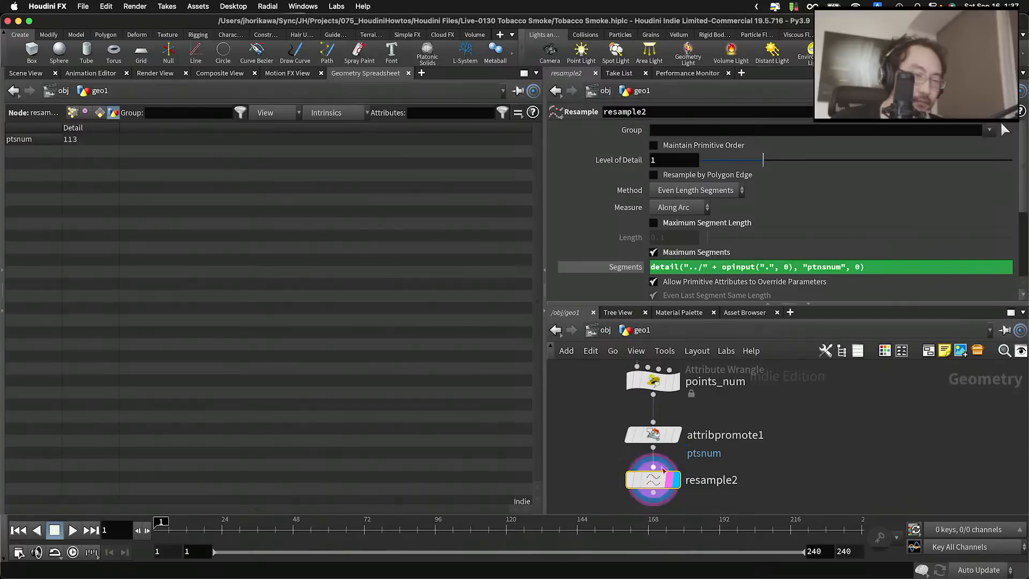
mouse_move(663, 437)
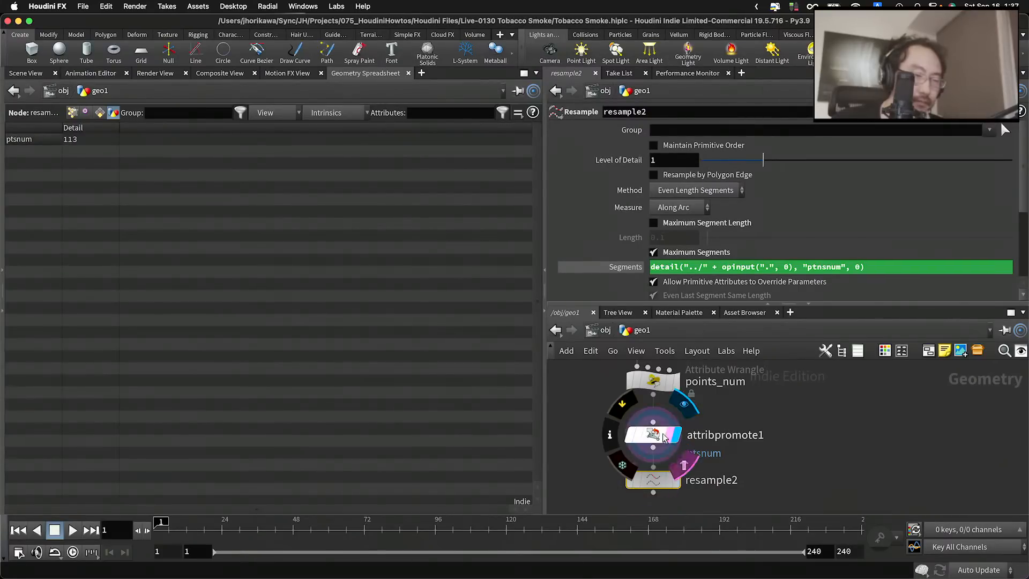
left_click(663, 436)
middle_click(655, 439)
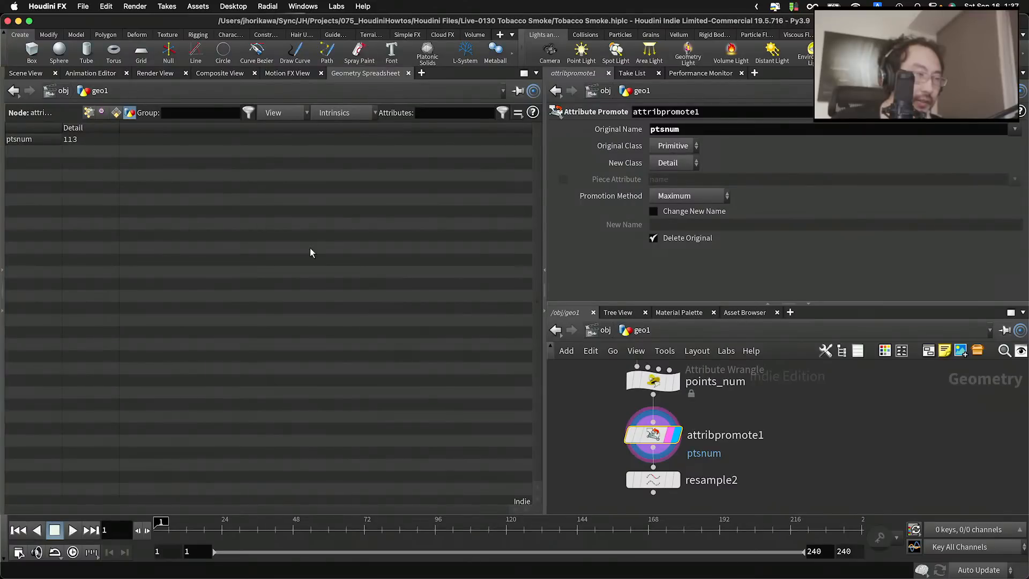
Display resample2 again and correct the attribute name in its Segments expression to "ptsnum"
left_click(658, 479)
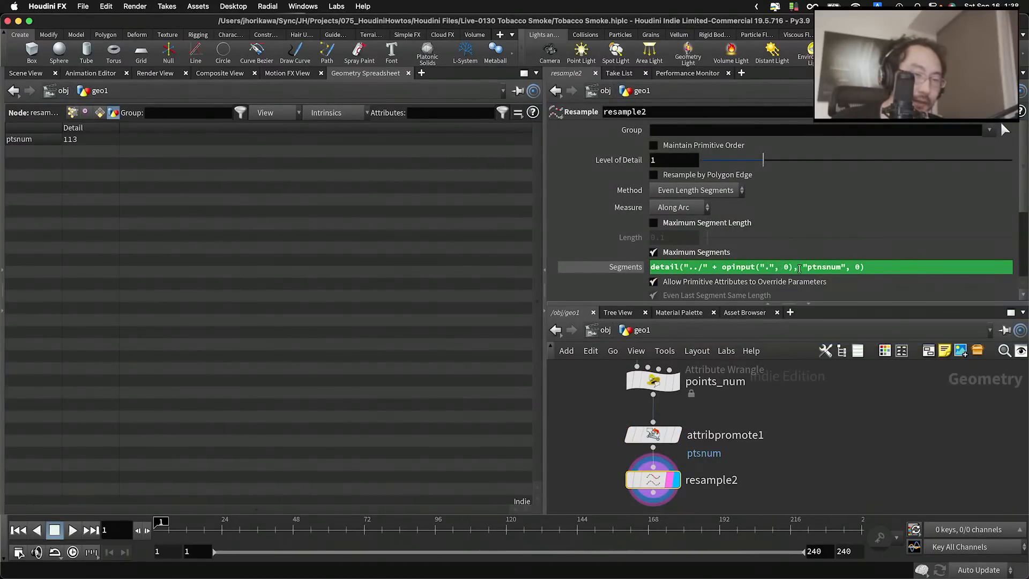
left_click_drag(817, 267, 822, 268)
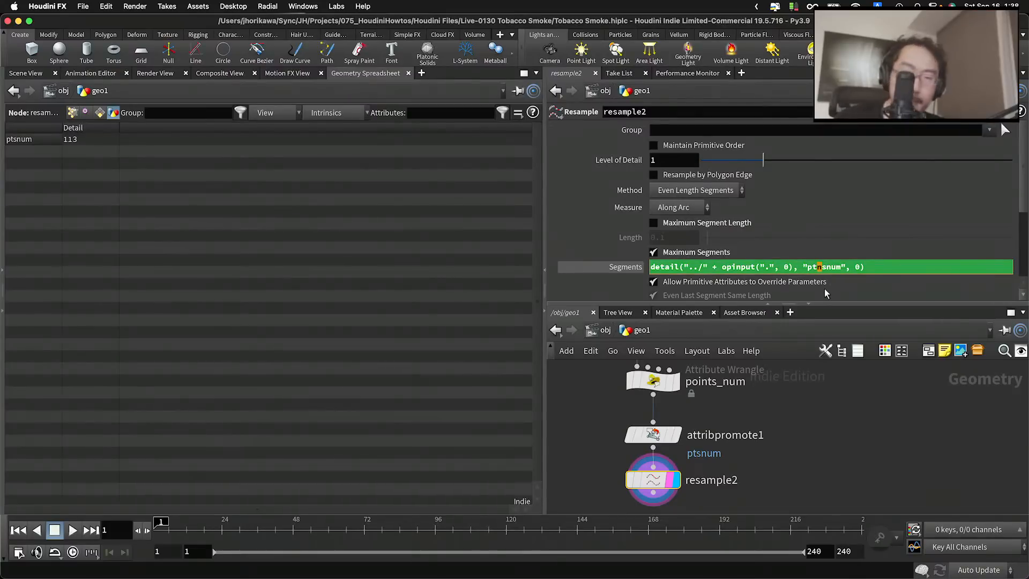
key("BackSpace")
key("Return")
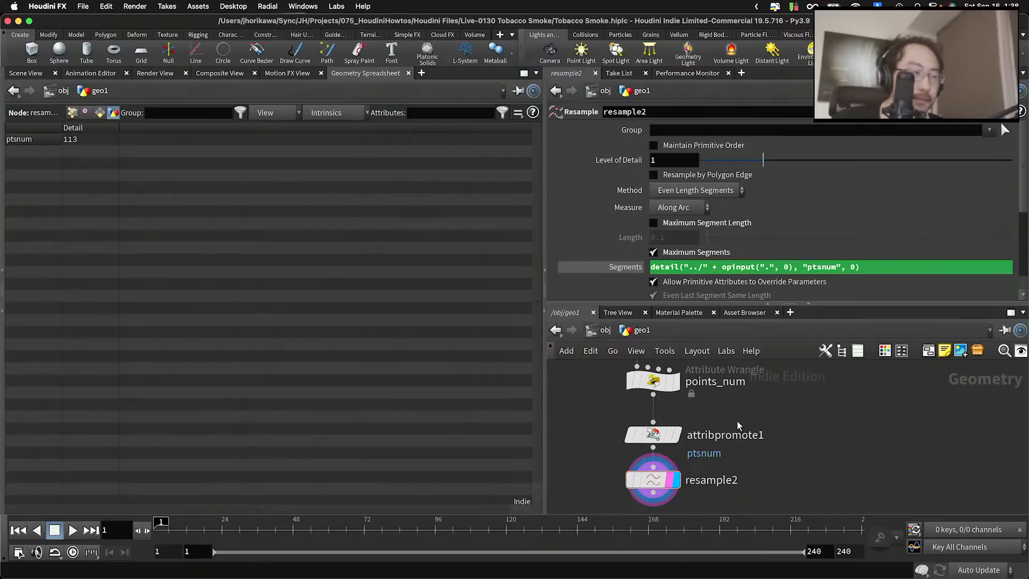
Check the evaluated Segments value and view the resampled curves in the 3D scene
left_click(638, 268)
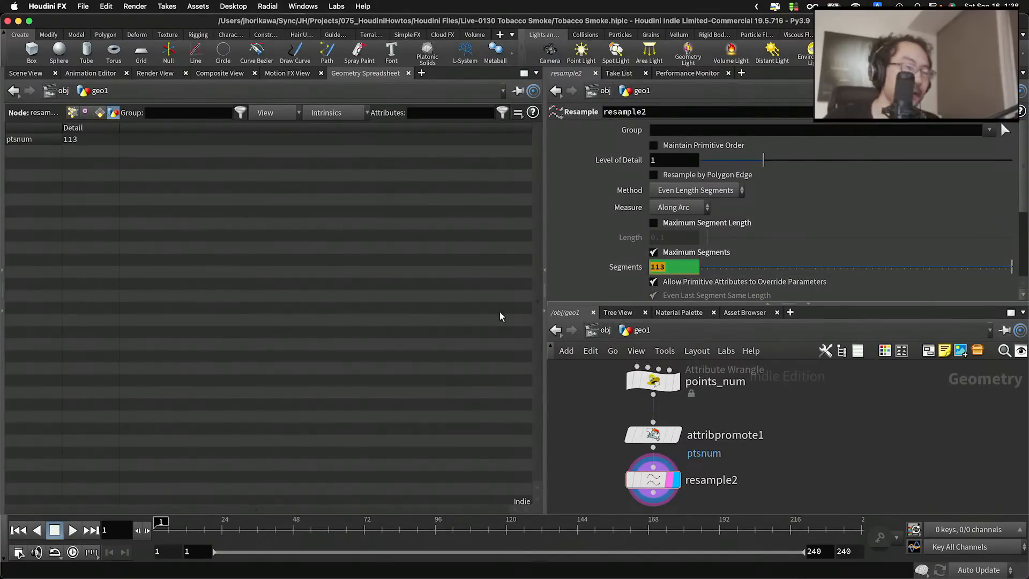
left_click(25, 73)
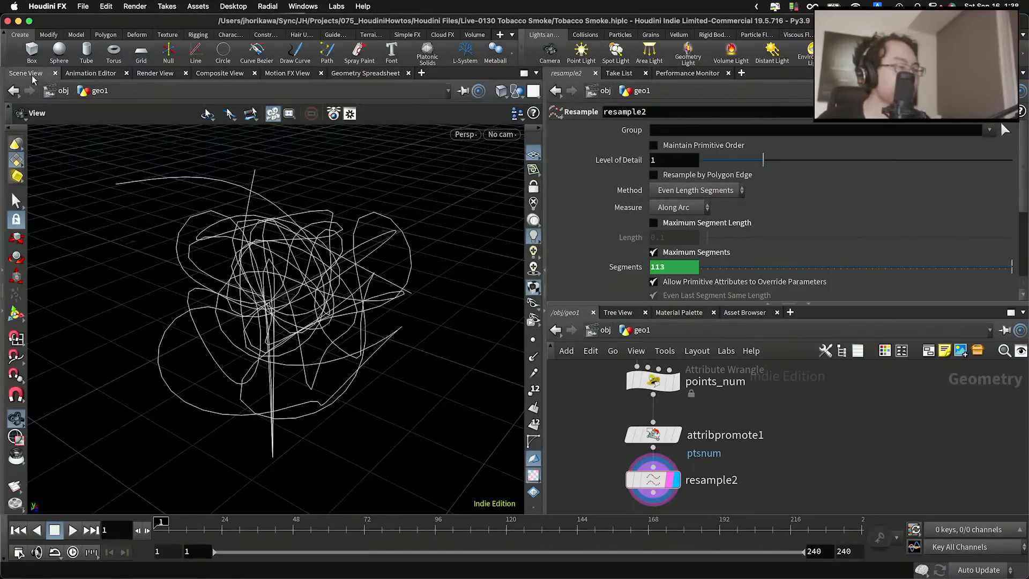
left_click_drag(295, 280, 219, 263)
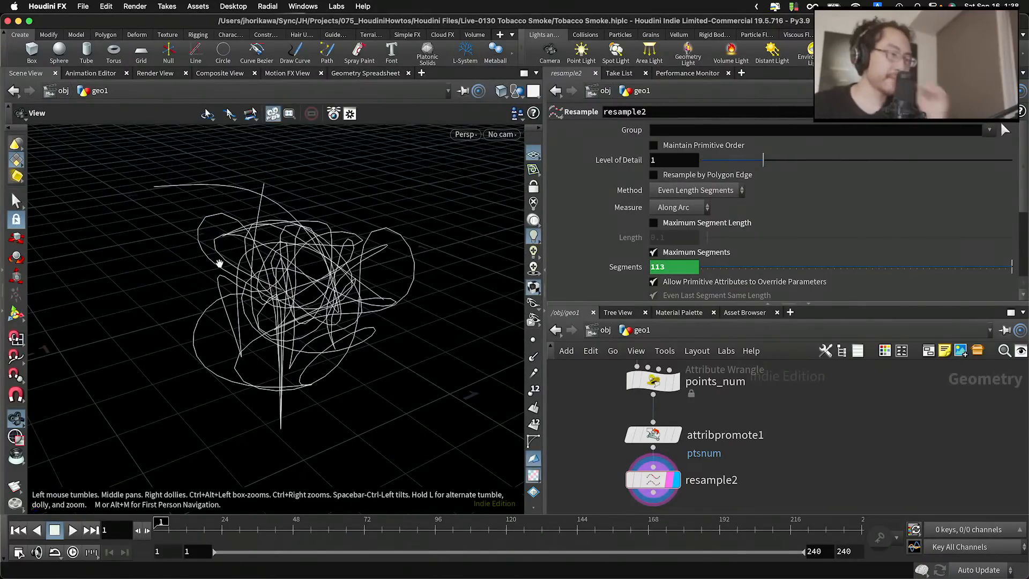
Widen the gap between attribpromote1 and resample2 in the network, and save the scene file
scroll(631, 436, "right", 2)
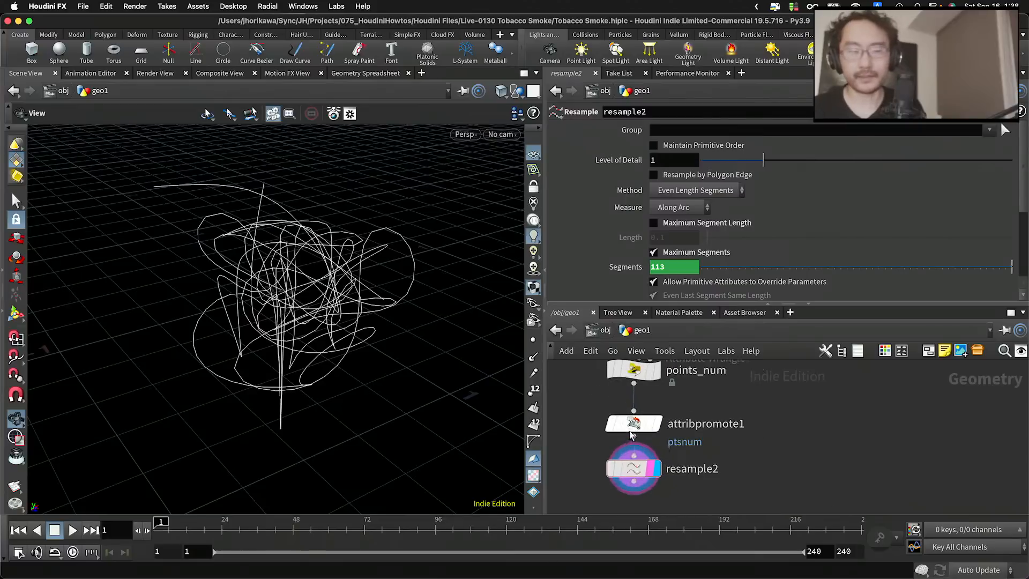
left_click_drag(630, 429, 630, 416)
middle_click_drag(676, 431, 680, 407)
left_click_drag(652, 389, 651, 395)
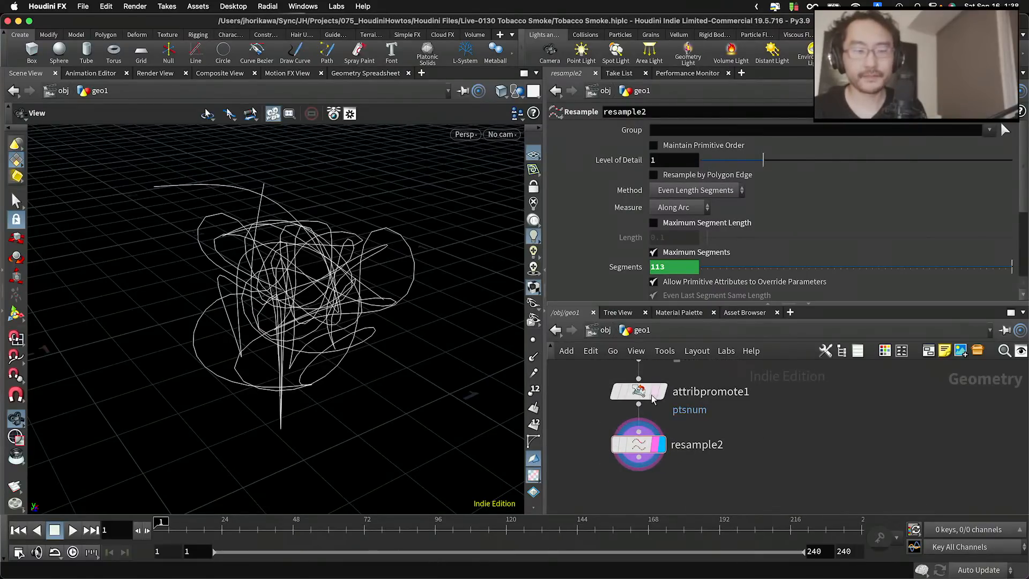
key("super+s")
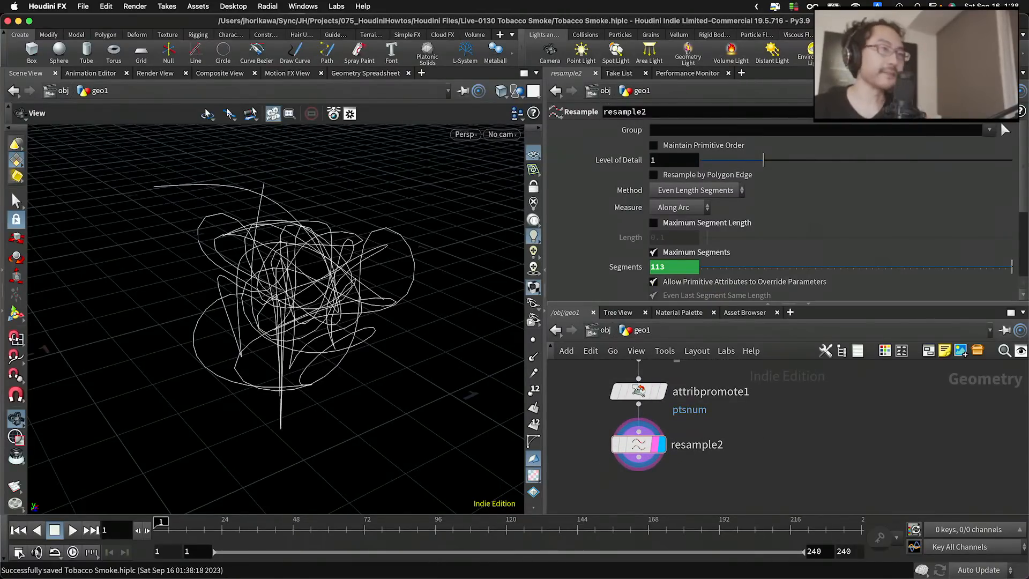
key("super+Tab")
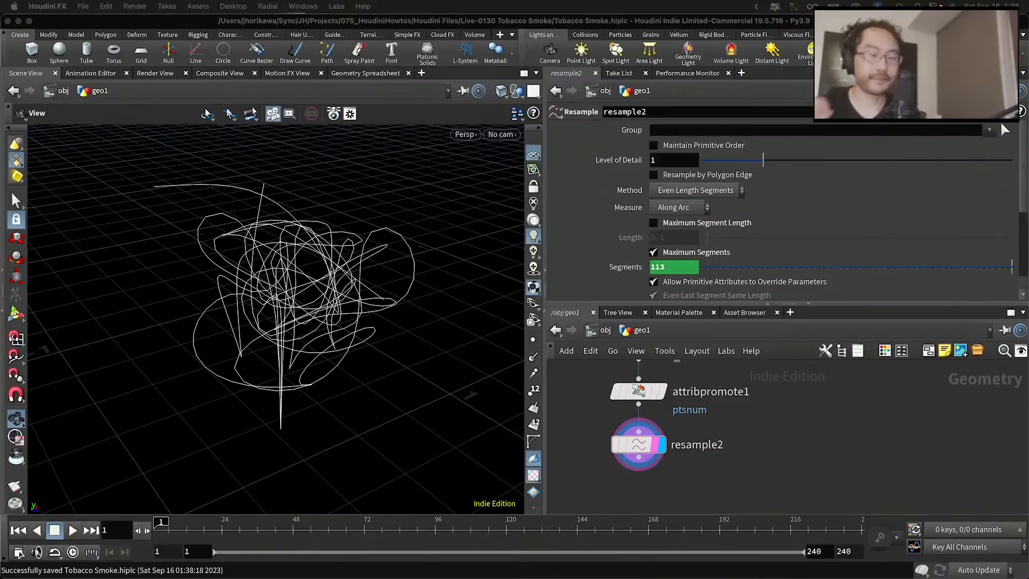
left_click(395, 186)
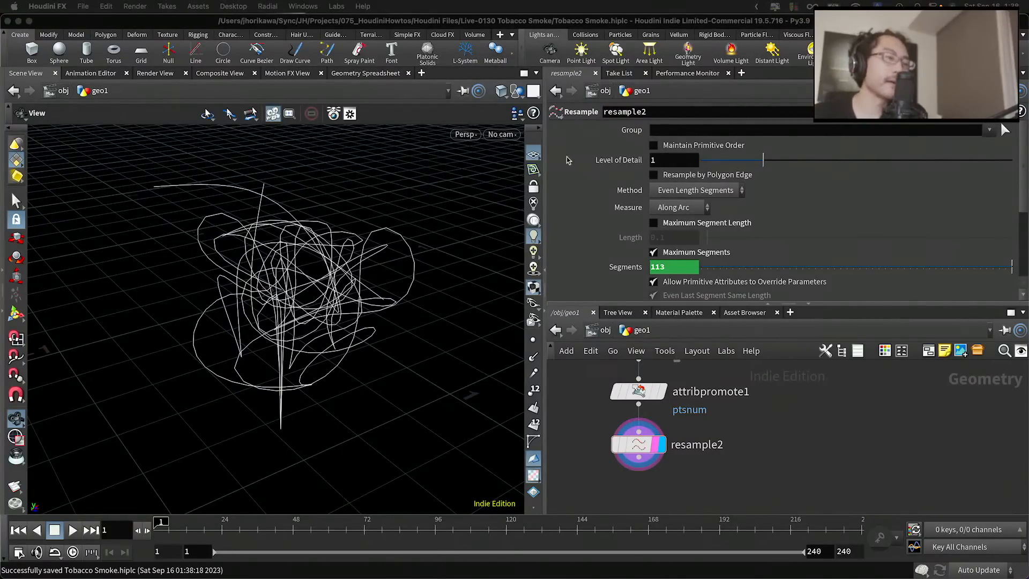
left_click_drag(352, 223, 143, 184)
scroll(143, 185, "up", 1)
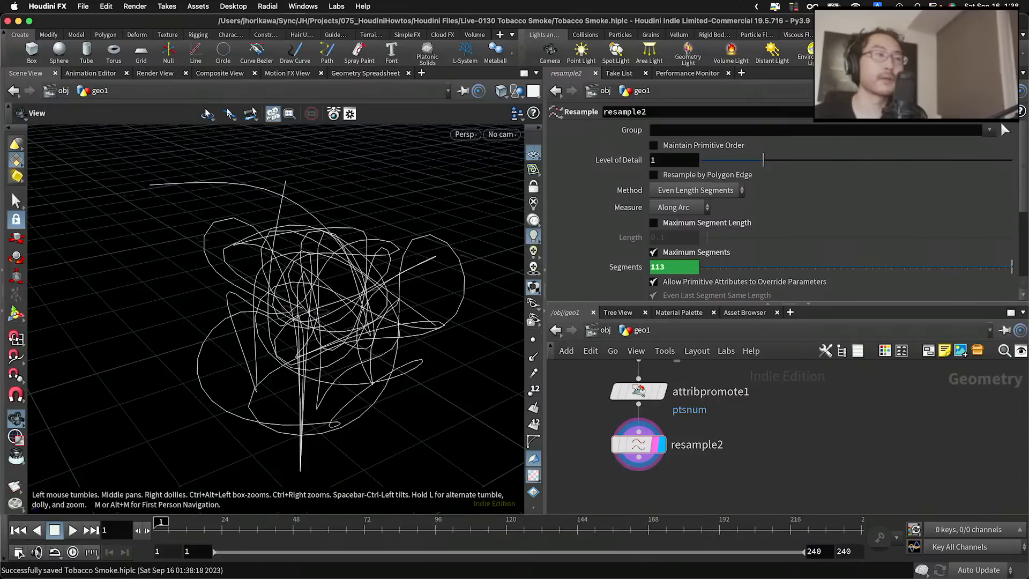
key("super+Tab")
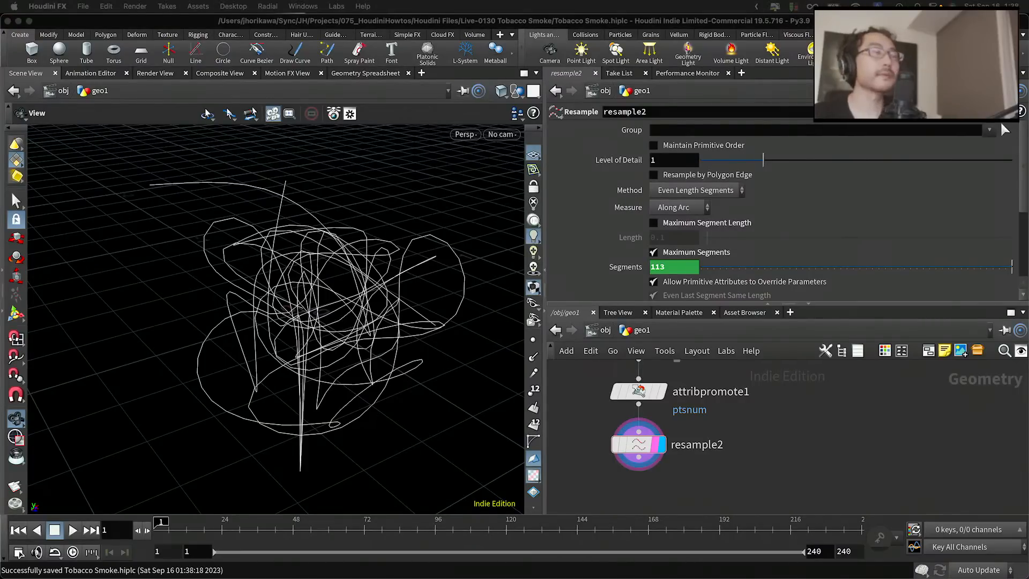
Add a Point Wrangle node just below resample2 in the network
left_click(785, 435)
scroll(782, 436, "down", 5)
middle_click_drag(763, 440, 775, 408)
scroll(771, 410, "up", 3)
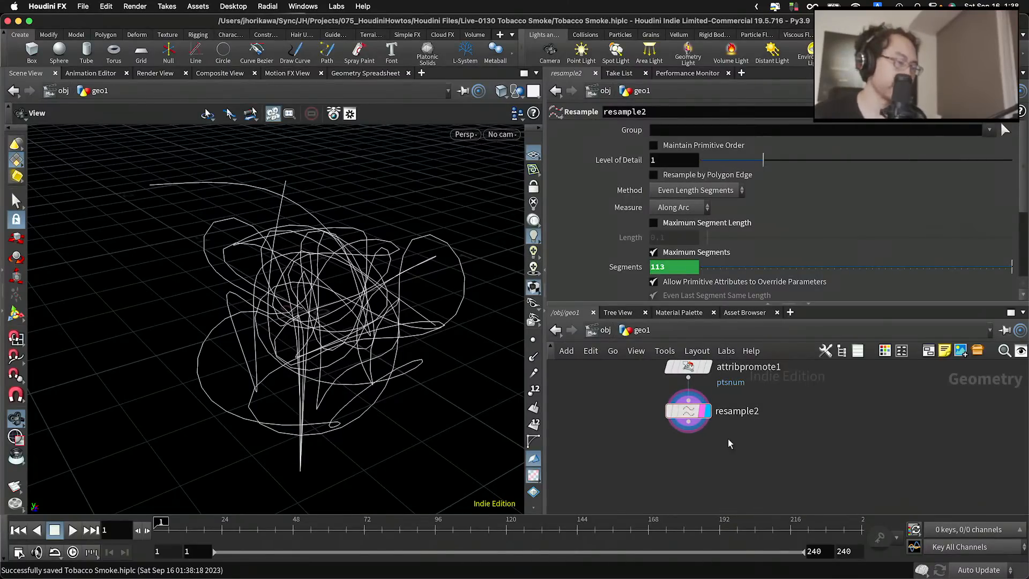
scroll(708, 451, "up", 1)
key("Tab")
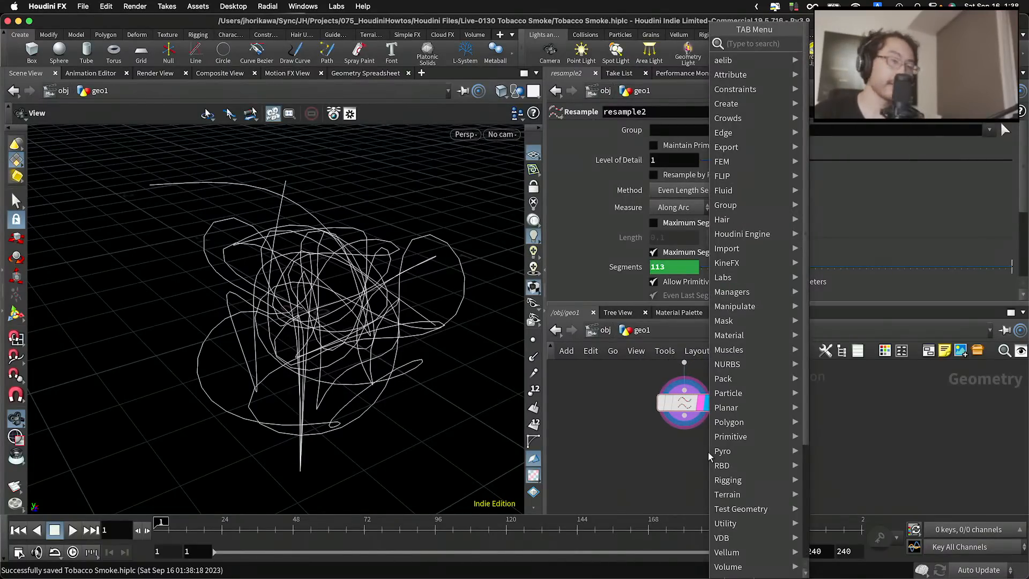
type("poin")
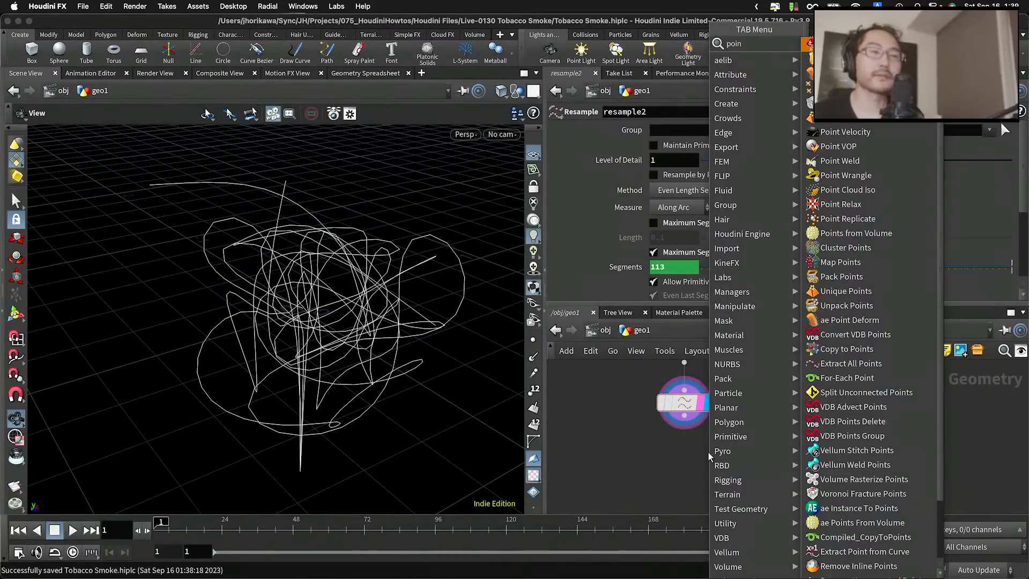
type("t wr")
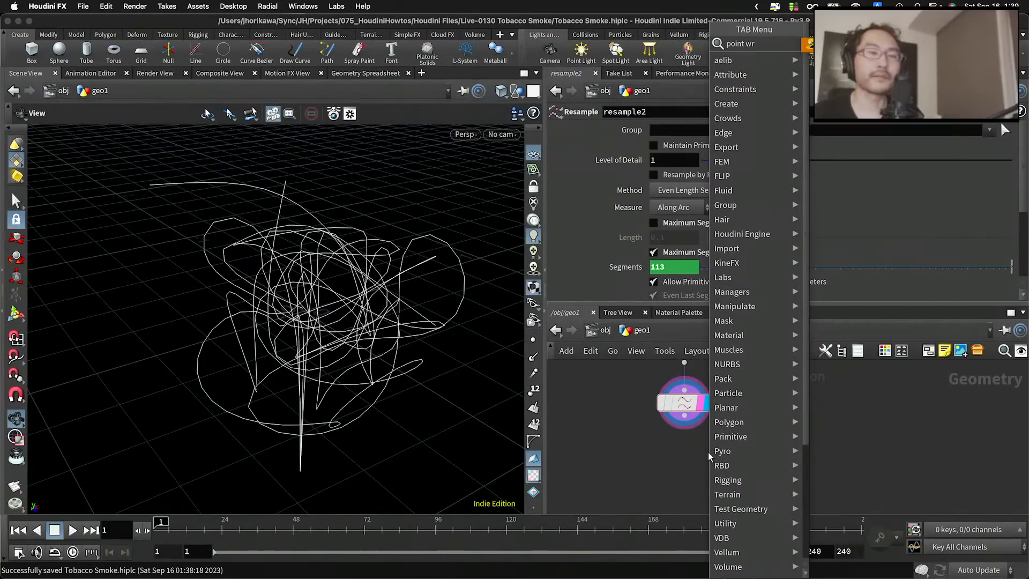
key("Return")
left_click(686, 439)
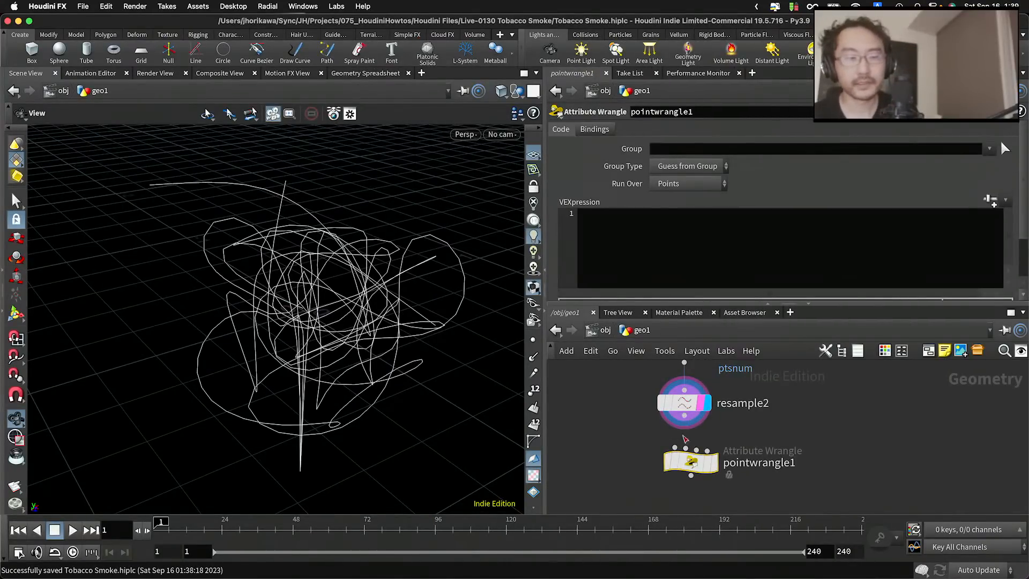
Rename the point wrangle node as pt_index, display its output, and align it beneath resample2
double_click(733, 464)
type("pt_index")
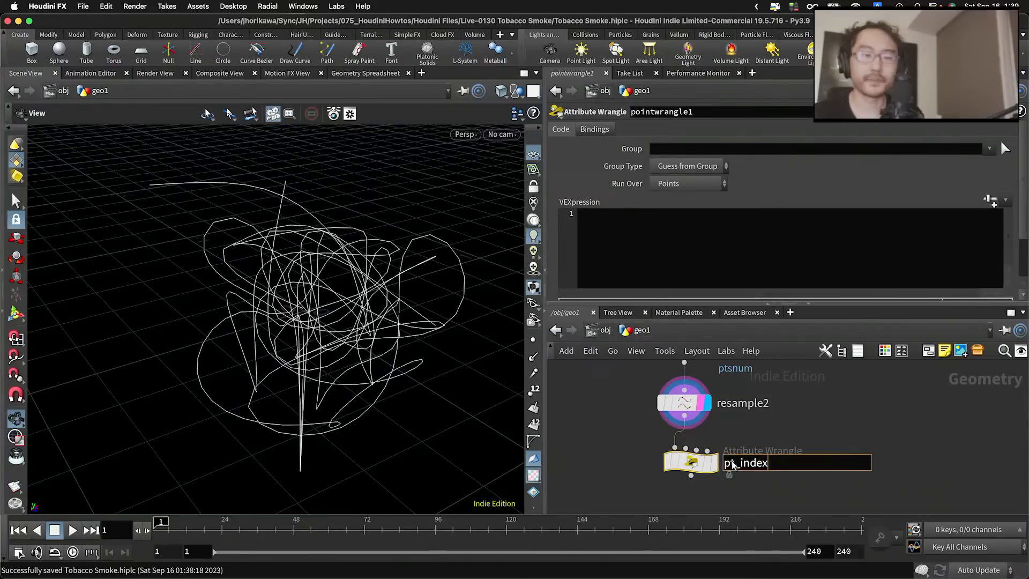
key("Return")
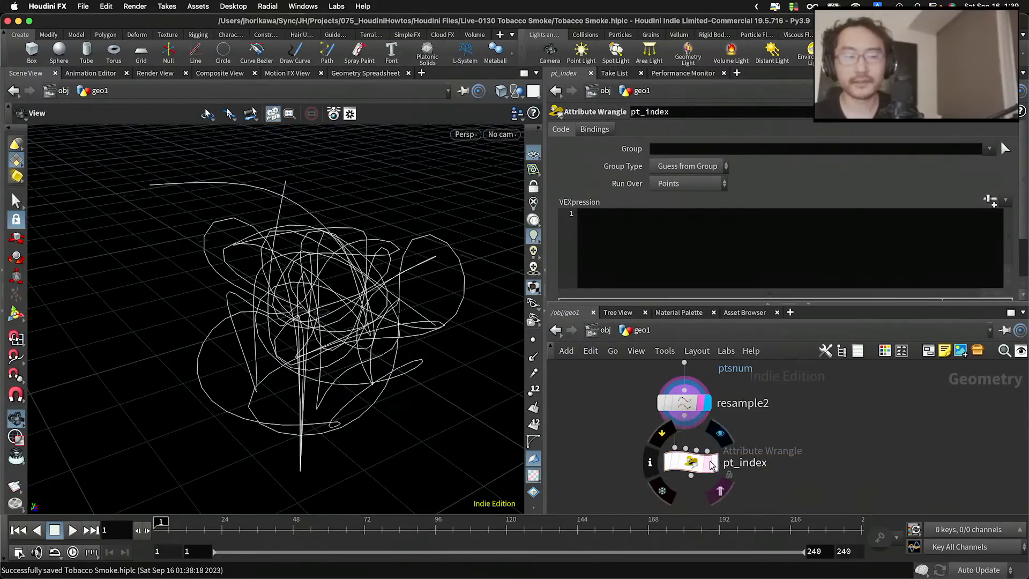
left_click(714, 463)
left_click_drag(692, 462, 680, 460)
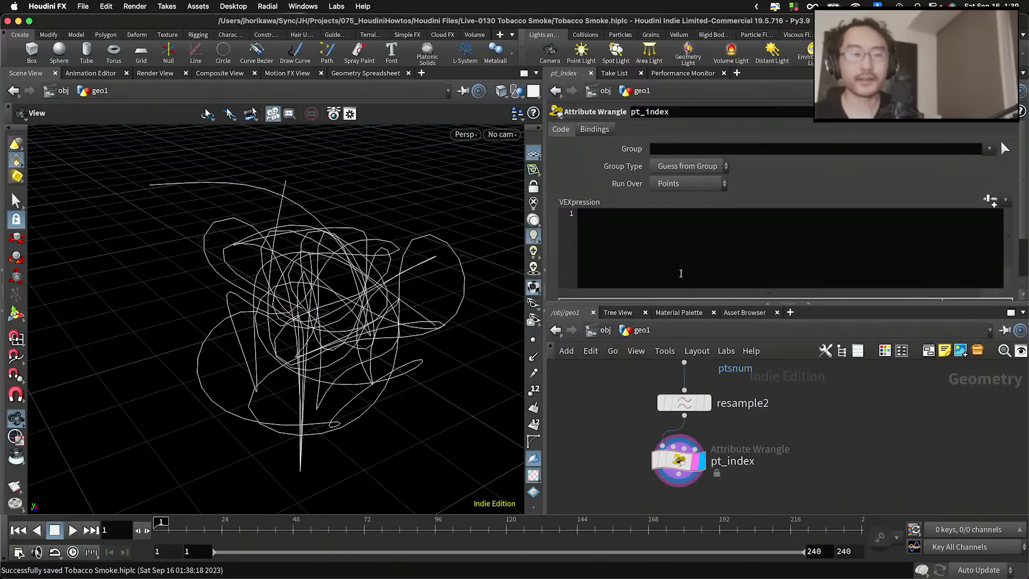
left_click(680, 273)
type("@pntum")
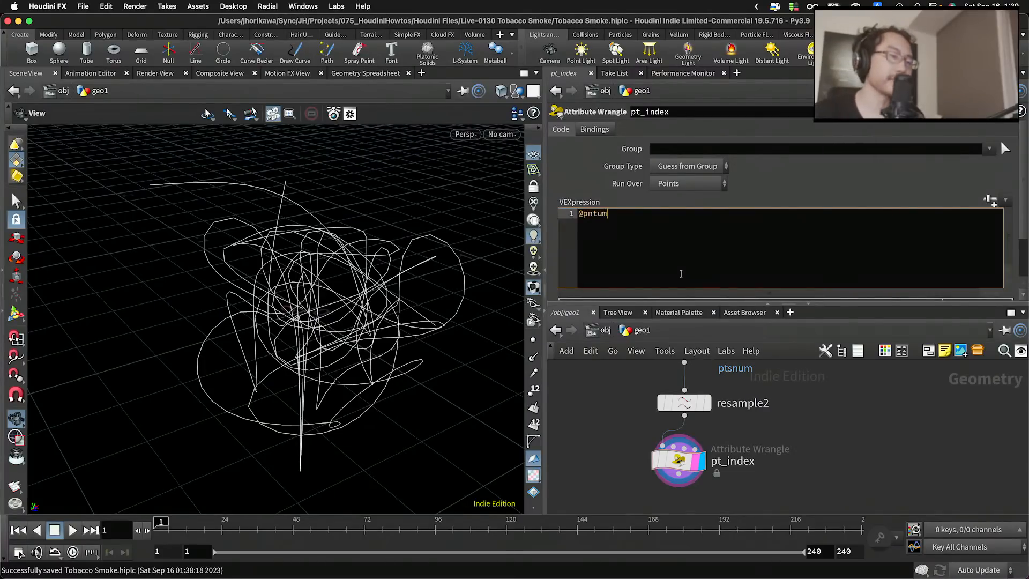
key("BackSpace")
key("BackSpace")
type("t")
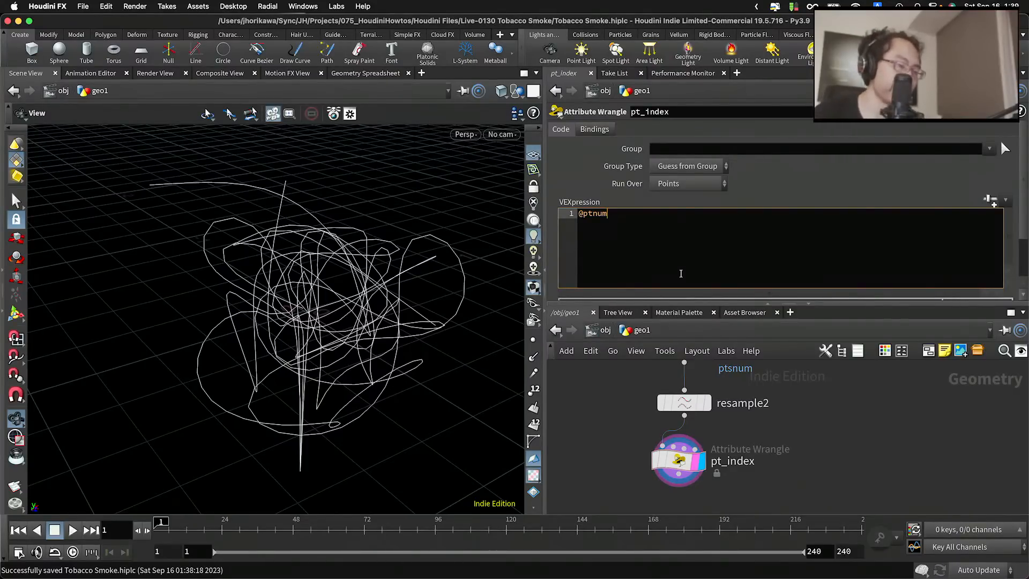
key("super+a")
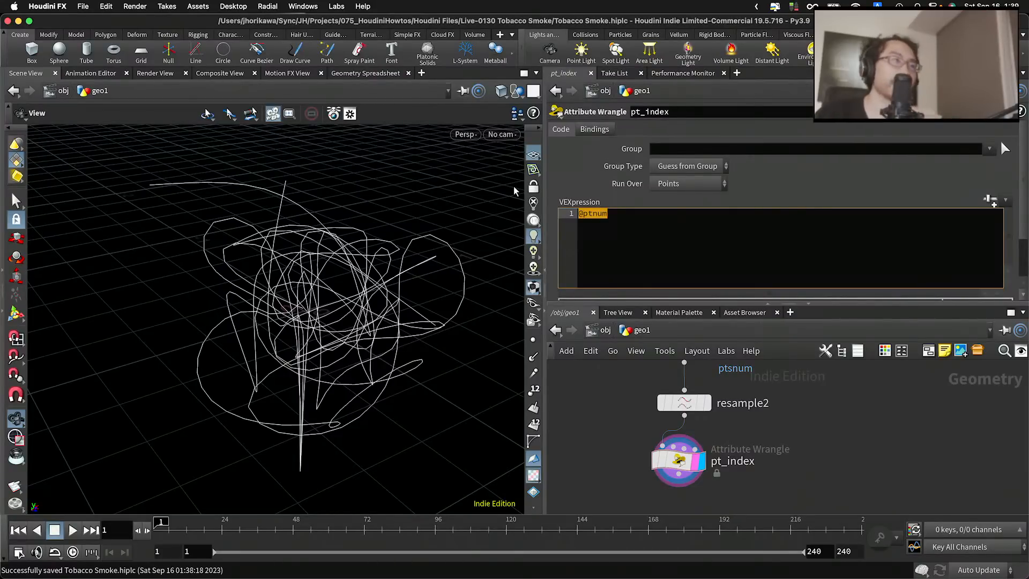
type("int ")
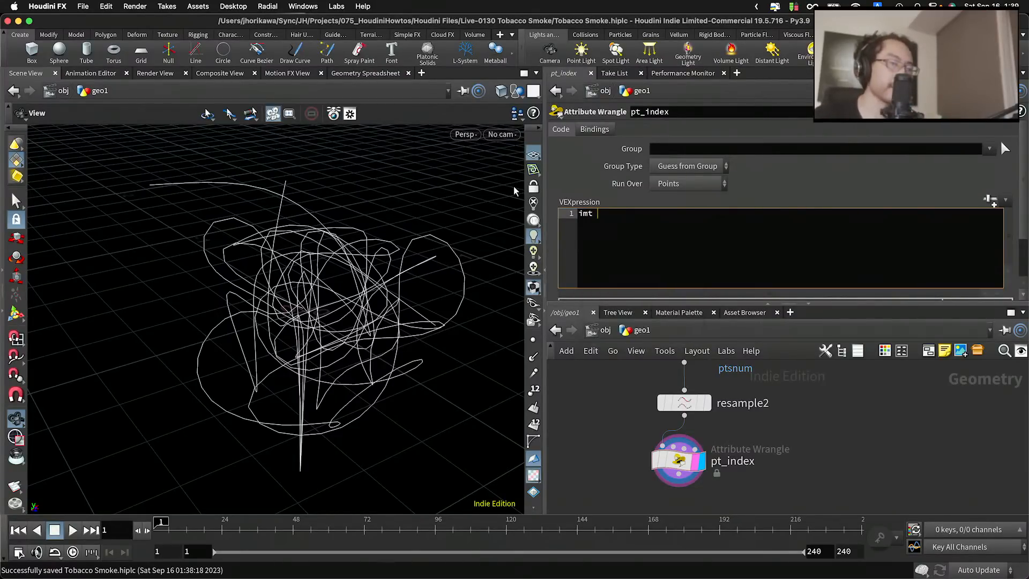
type("prim =")
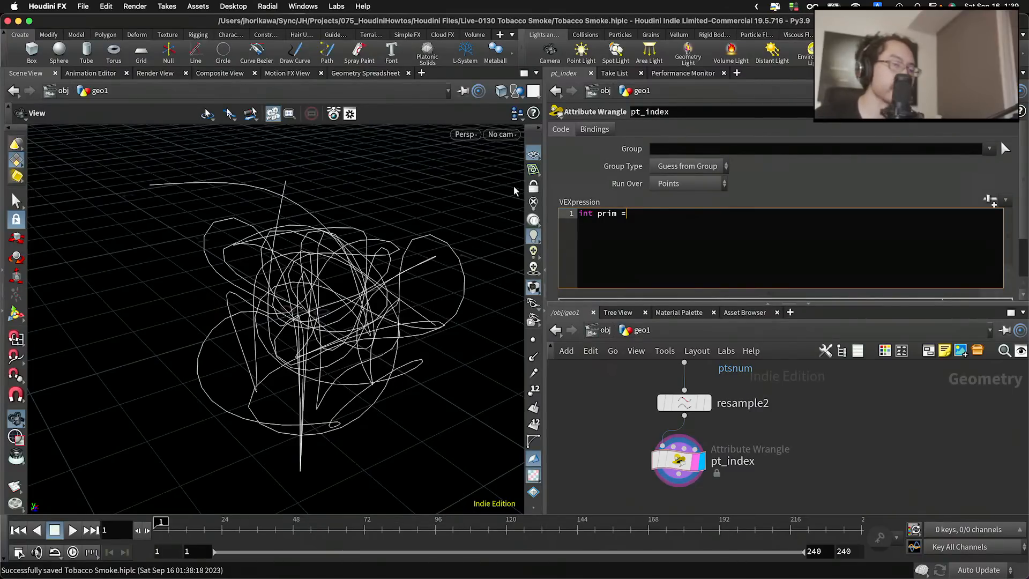
type("point")
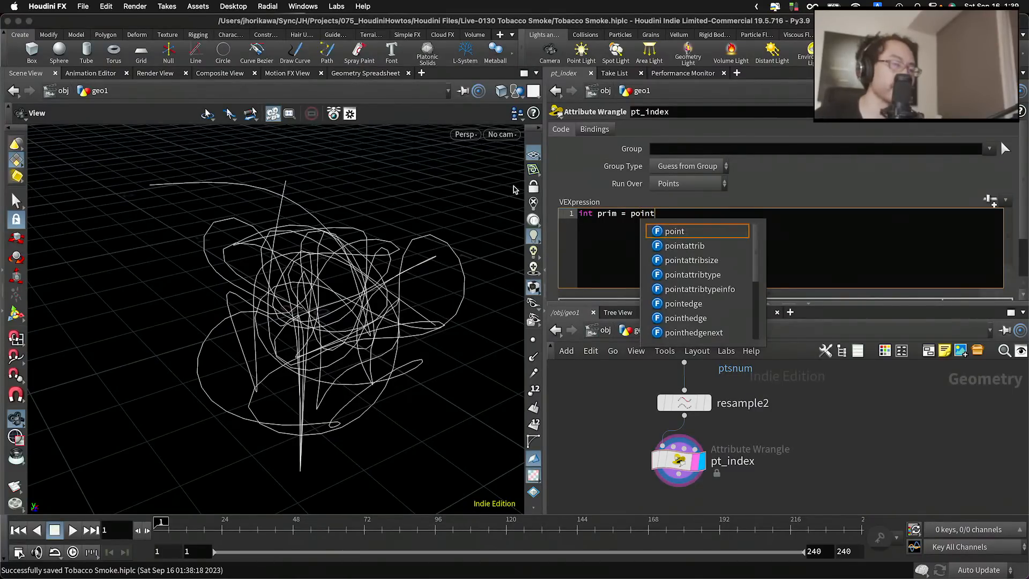
type("prims(0, @")
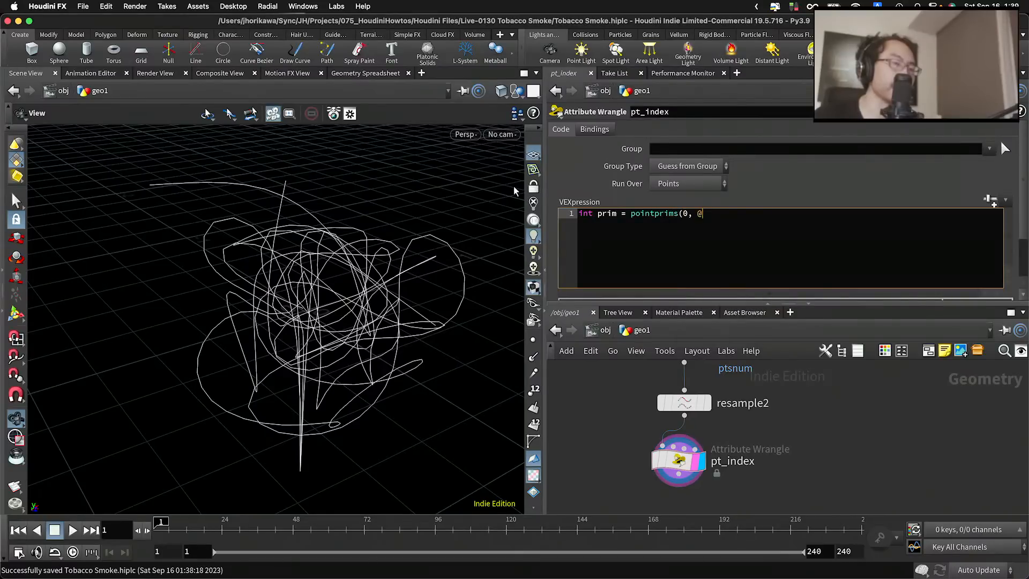
type("[")
key("BackSpace")
type("ptnum)")
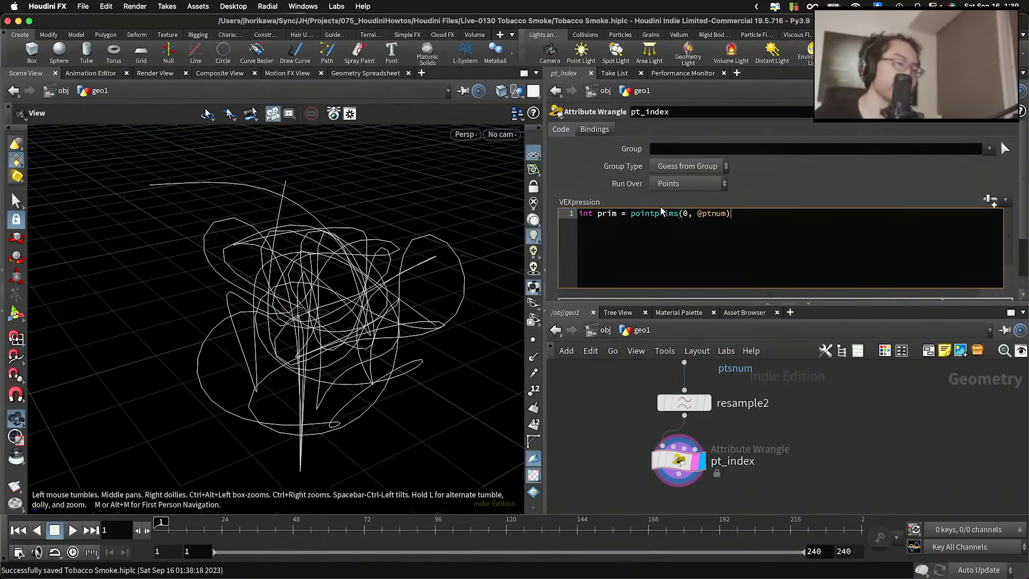
Complete the prim declaration with the array index "[0];" so it takes the first primitive of each point
left_click_drag(630, 215, 732, 215)
left_click(743, 215)
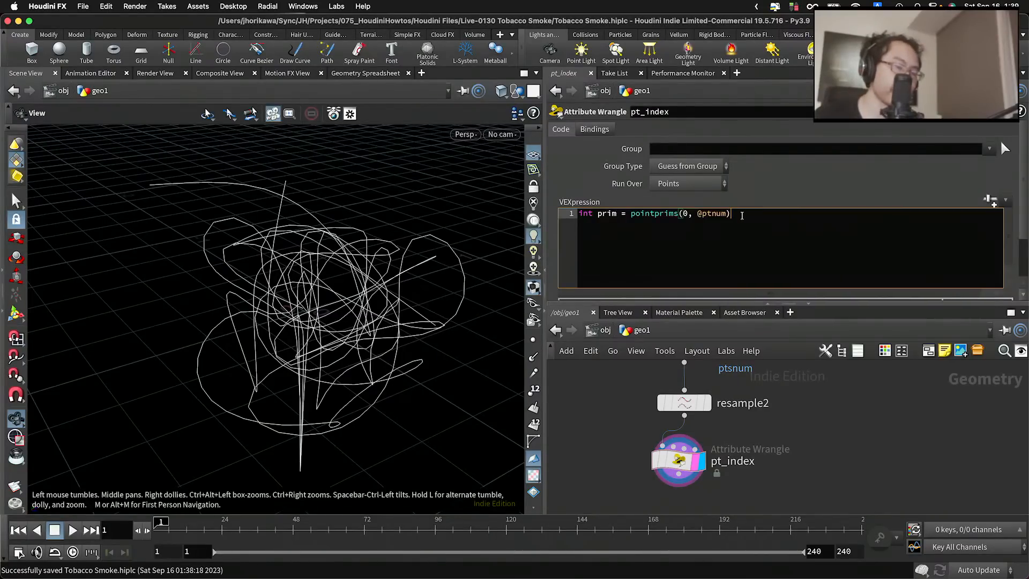
mouse_move(318, 397)
left_mouse_down()
mouse_move(294, 325)
mouse_move(307, 396)
left_mouse_up()
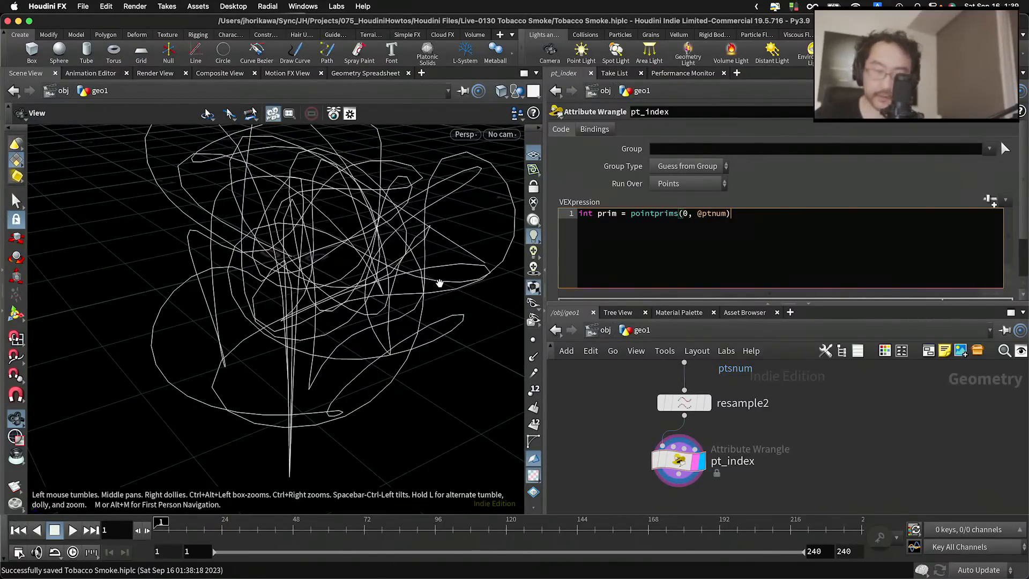
type("[0]")
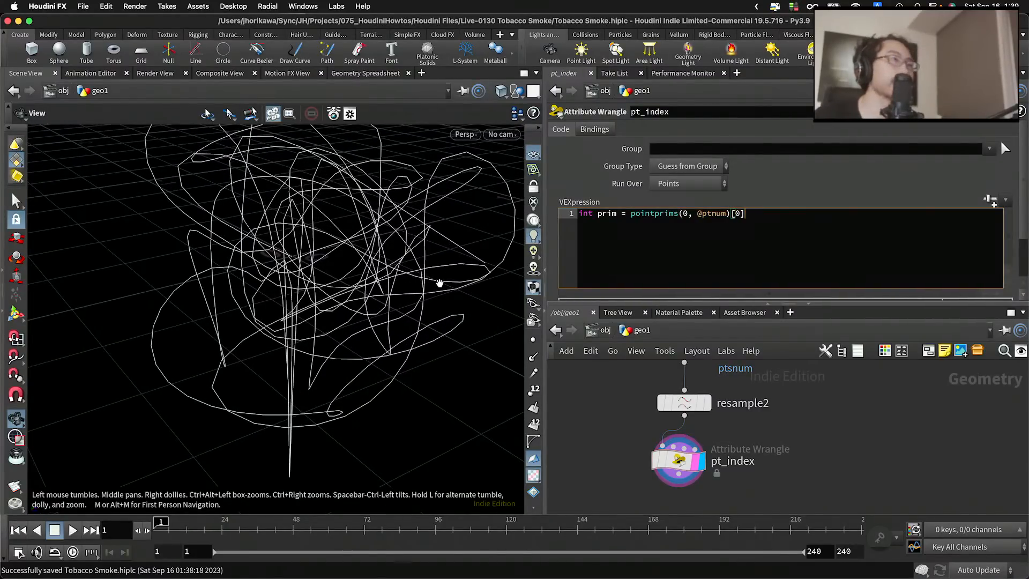
type(";")
key("Return")
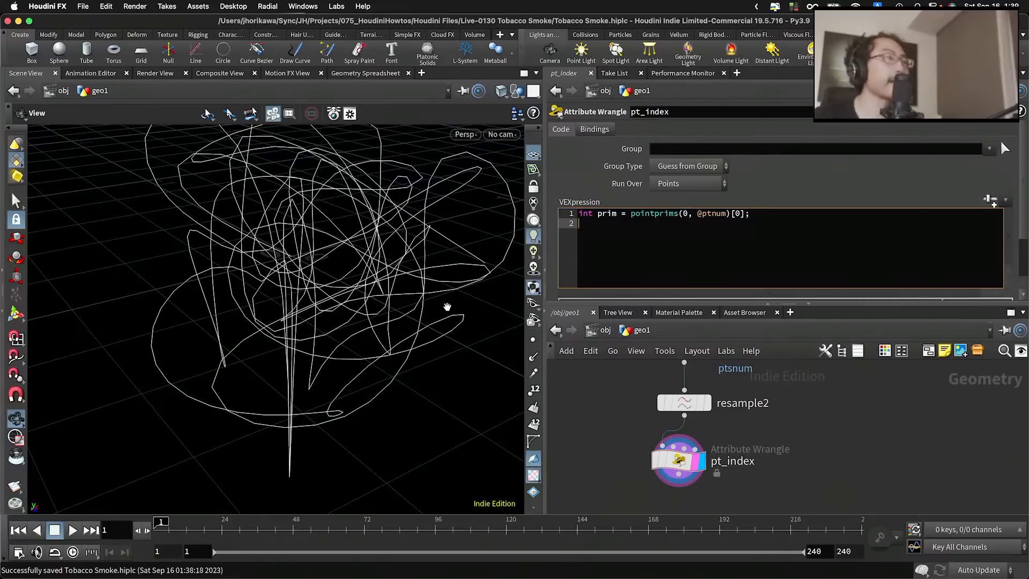
Leave a blank line and add "int pts[] = primpoints(0, prim);" to collect the points of that primitive
key("Return")
type("int")
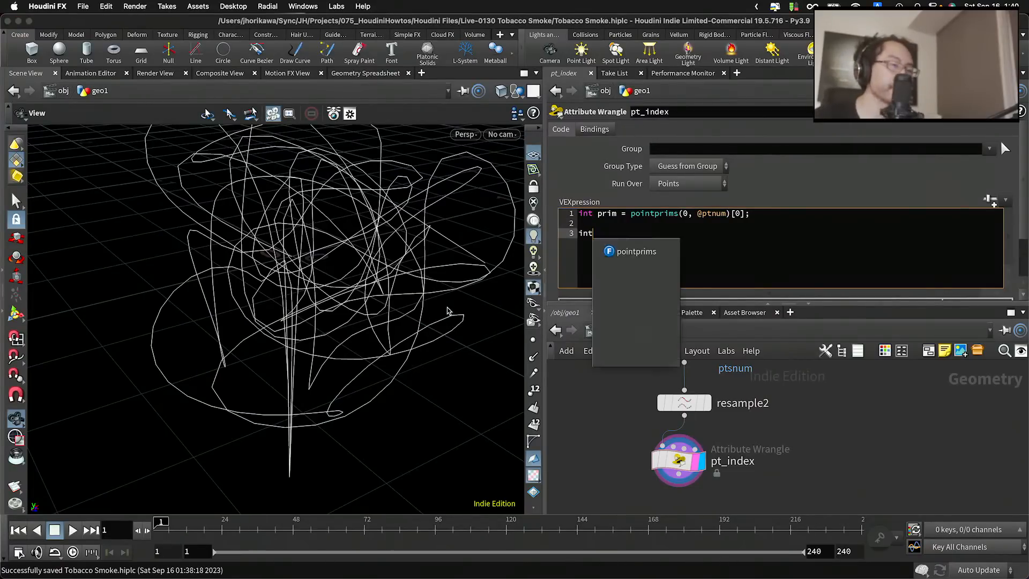
type(" pts")
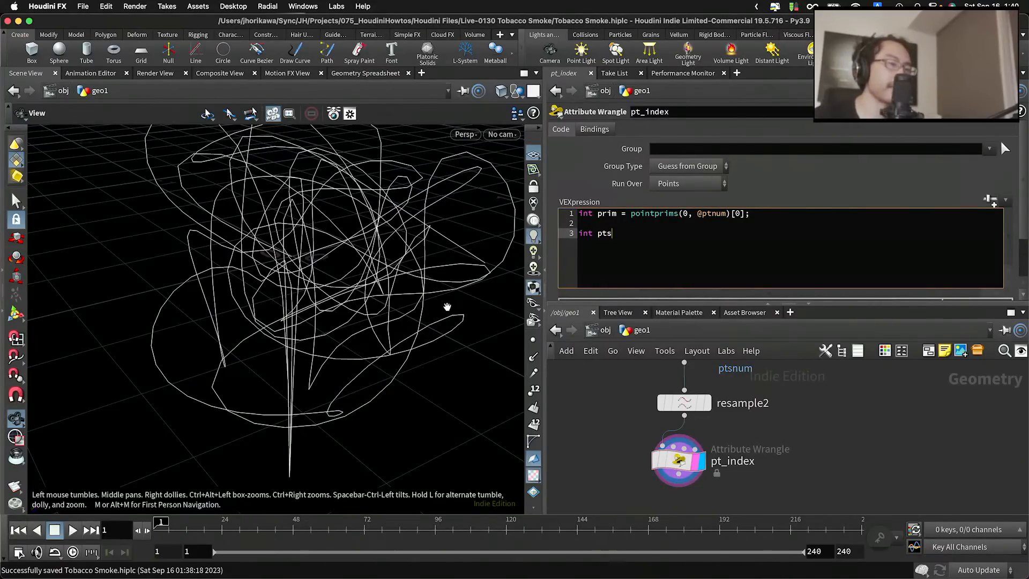
type("[]")
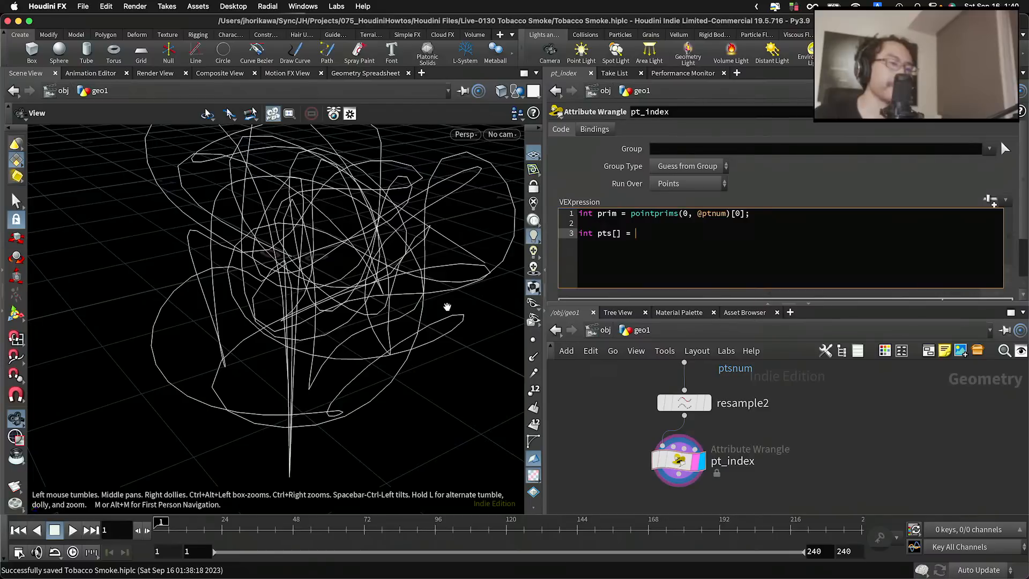
type(" = pr")
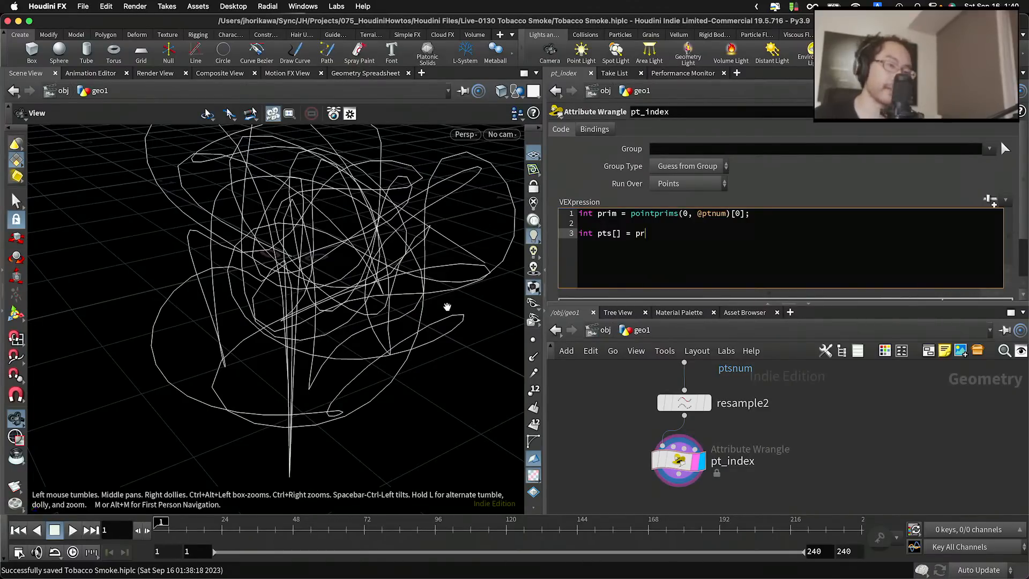
type("impoints(0,")
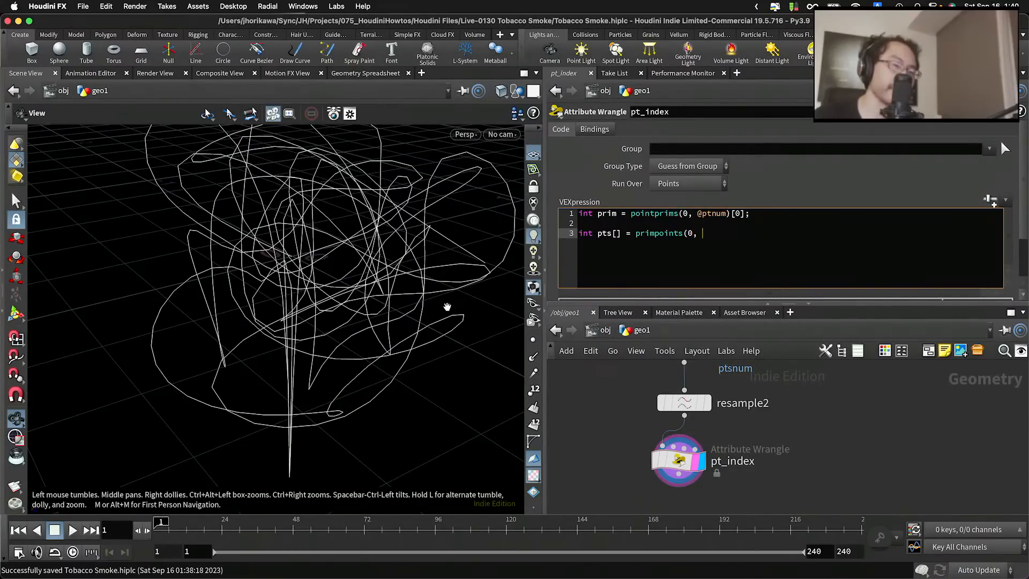
type(" prim);")
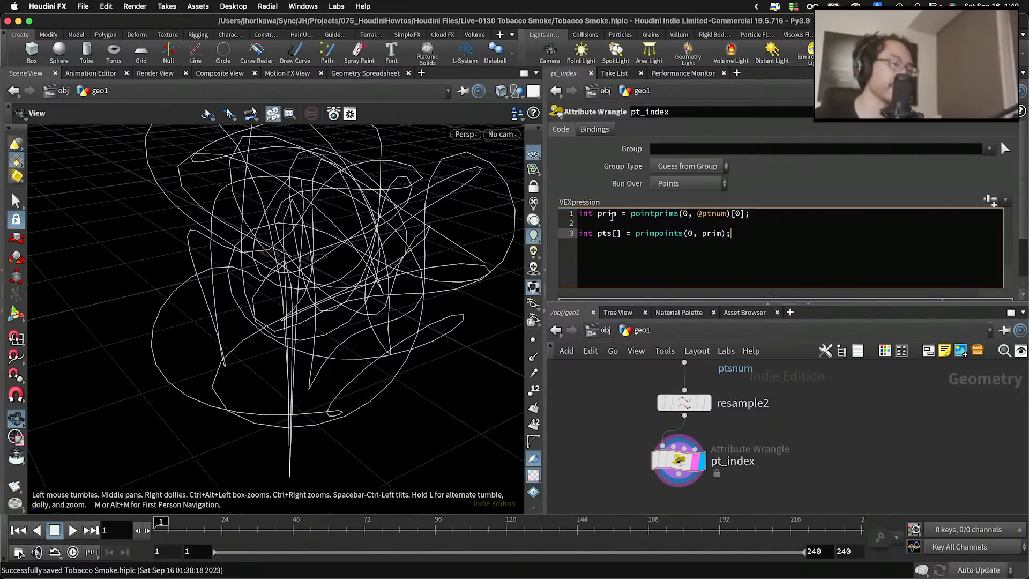
double_click(612, 214)
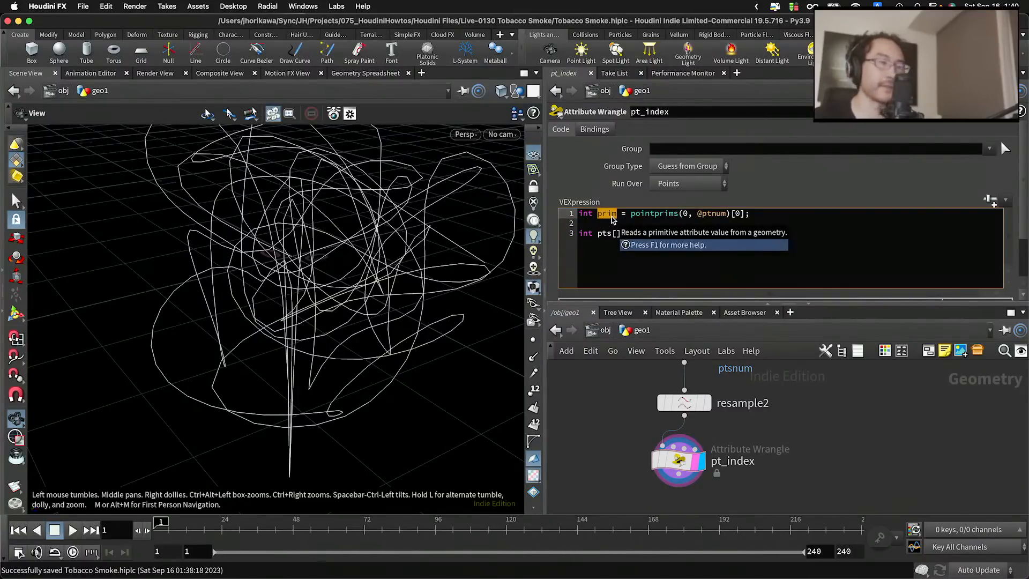
left_click(755, 236)
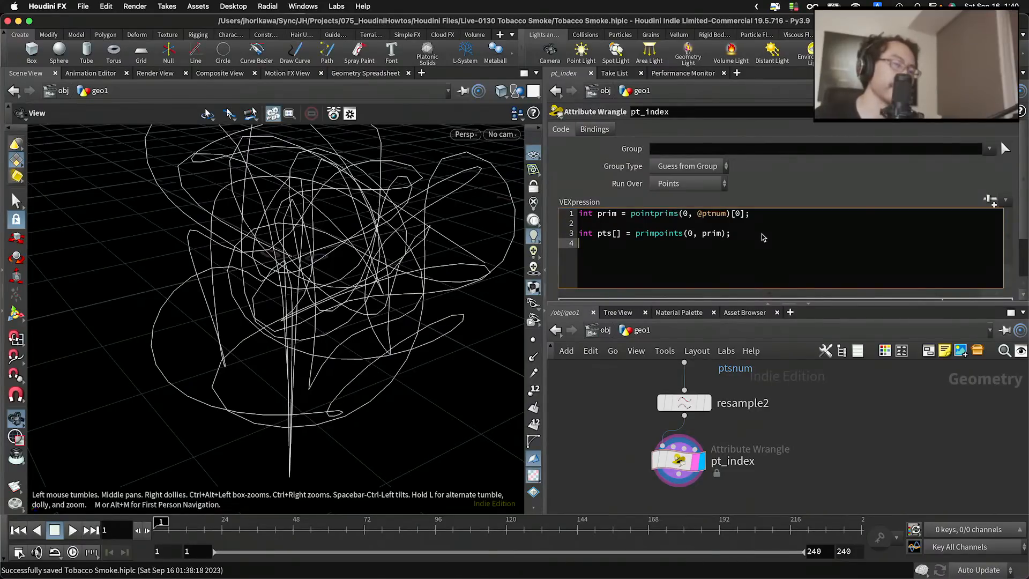
left_click_drag(765, 237, 570, 235)
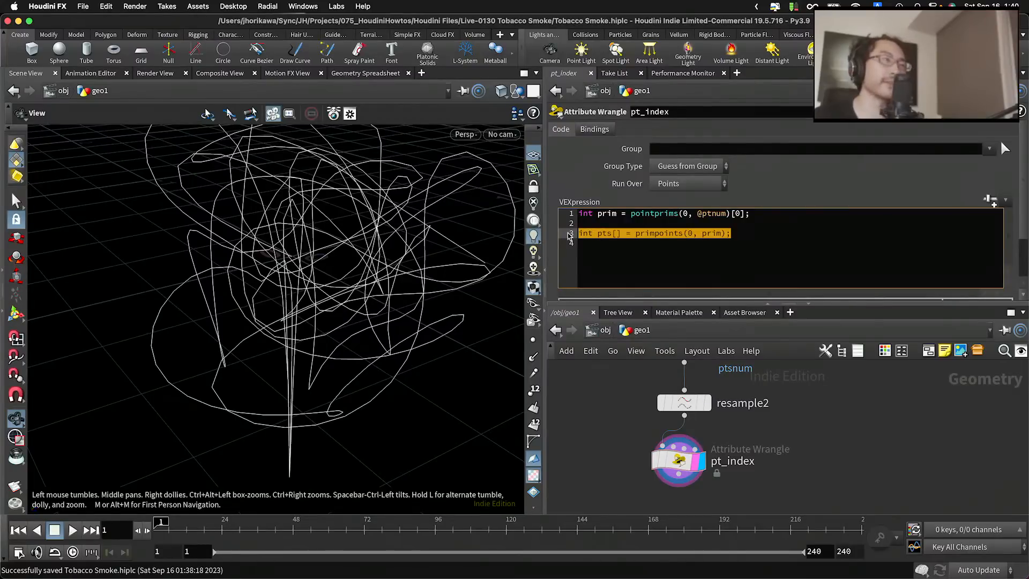
left_click(591, 247)
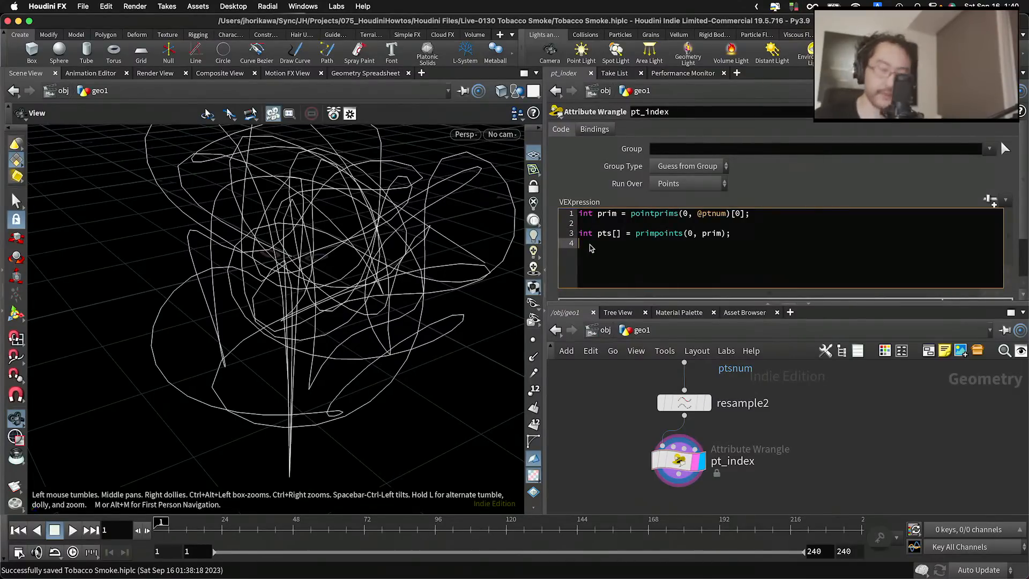
type("int index =")
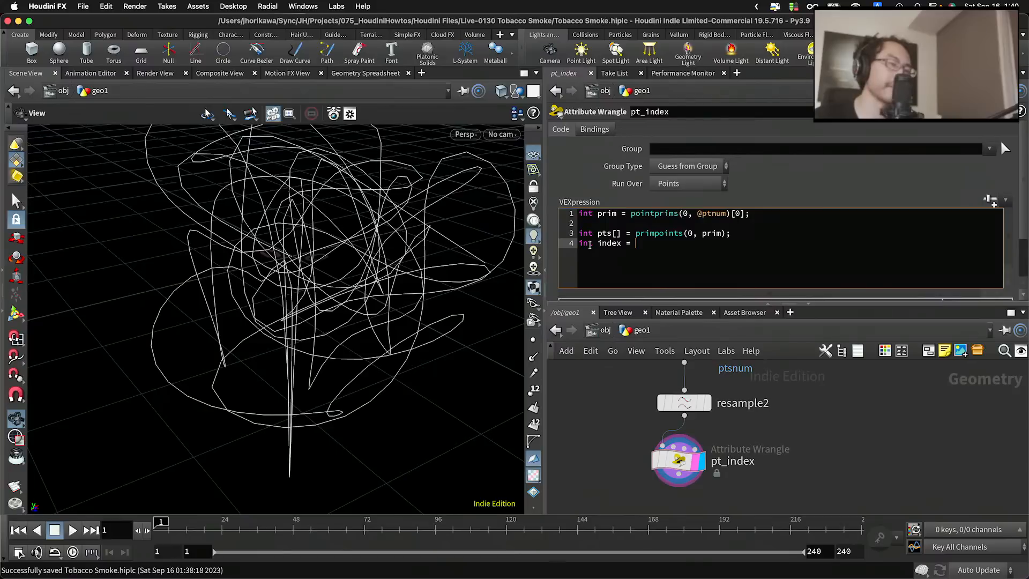
type("find(")
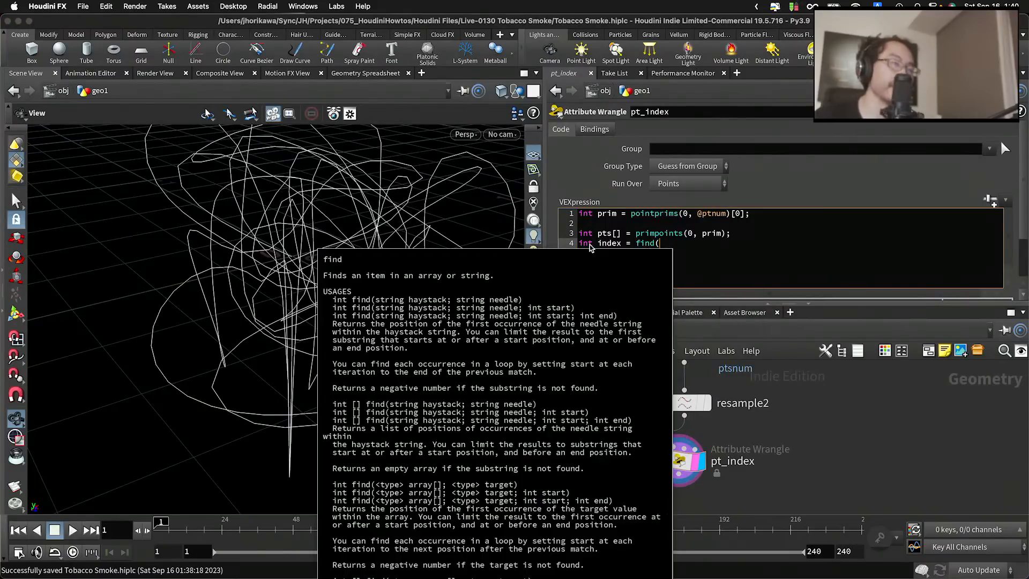
type("pts, ")
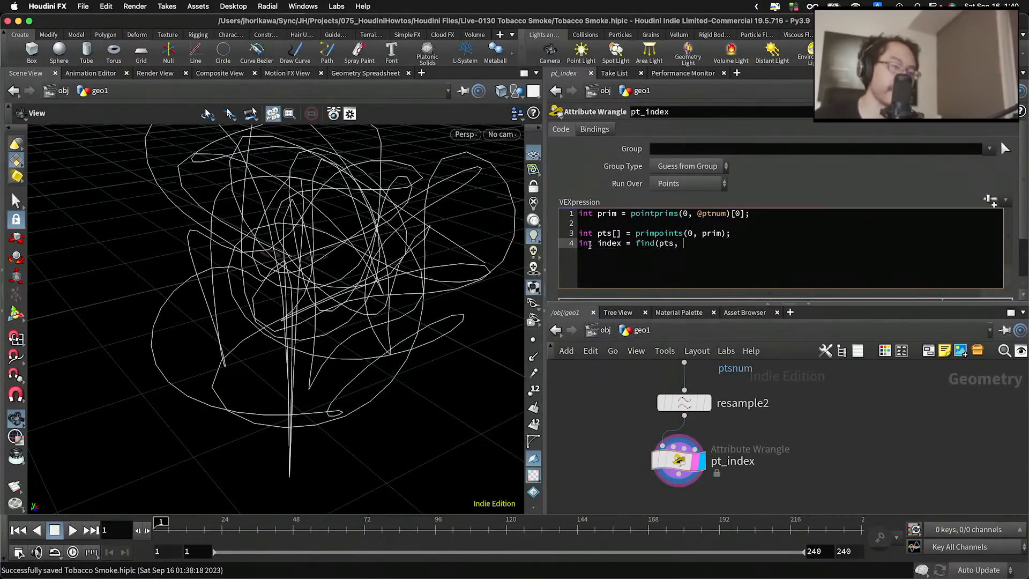
type("@ptnum);")
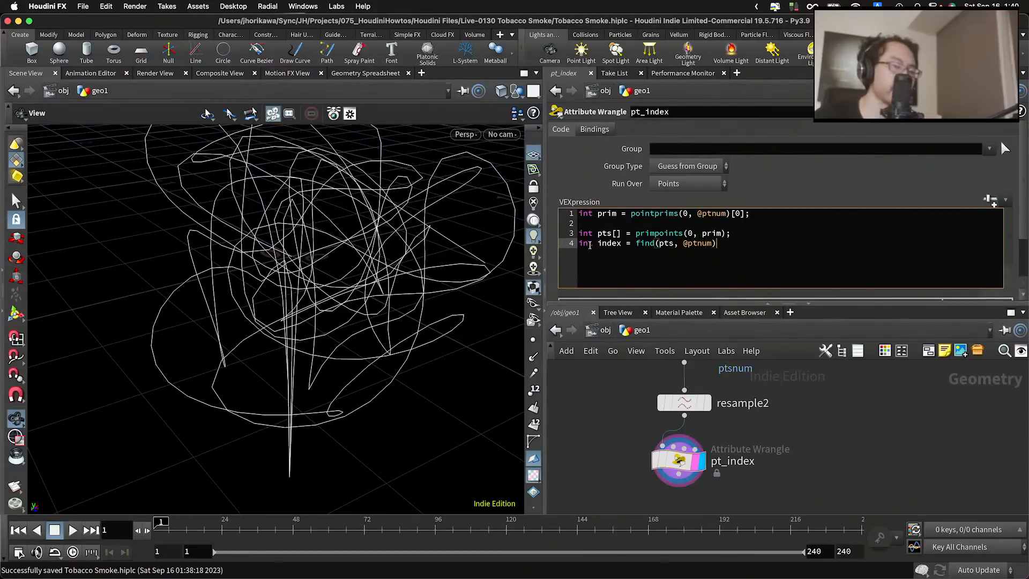
key("Return")
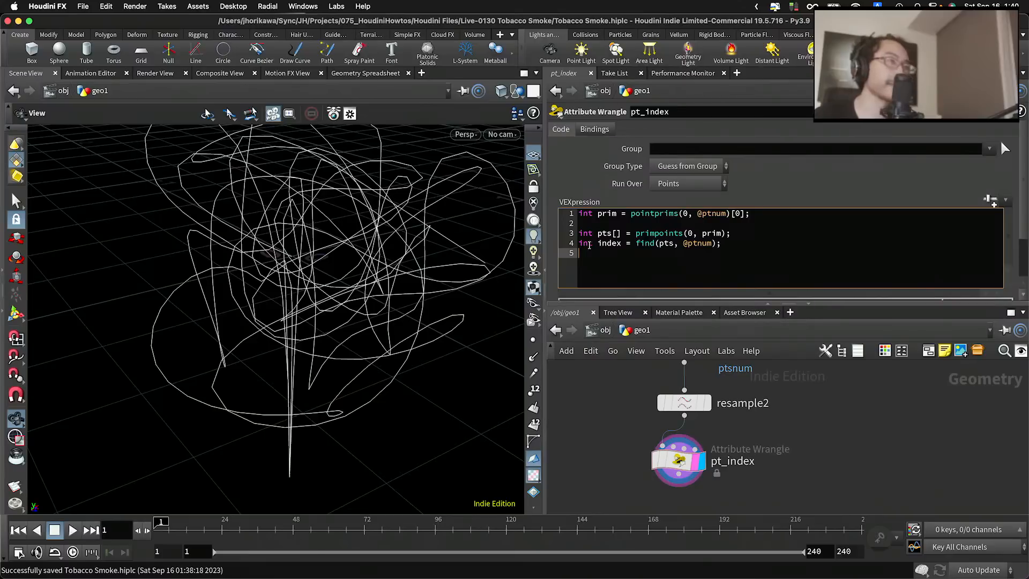
Store the result as an integer point attribute with "i@index = index;" after a blank line
key("Return")
type("i@in")
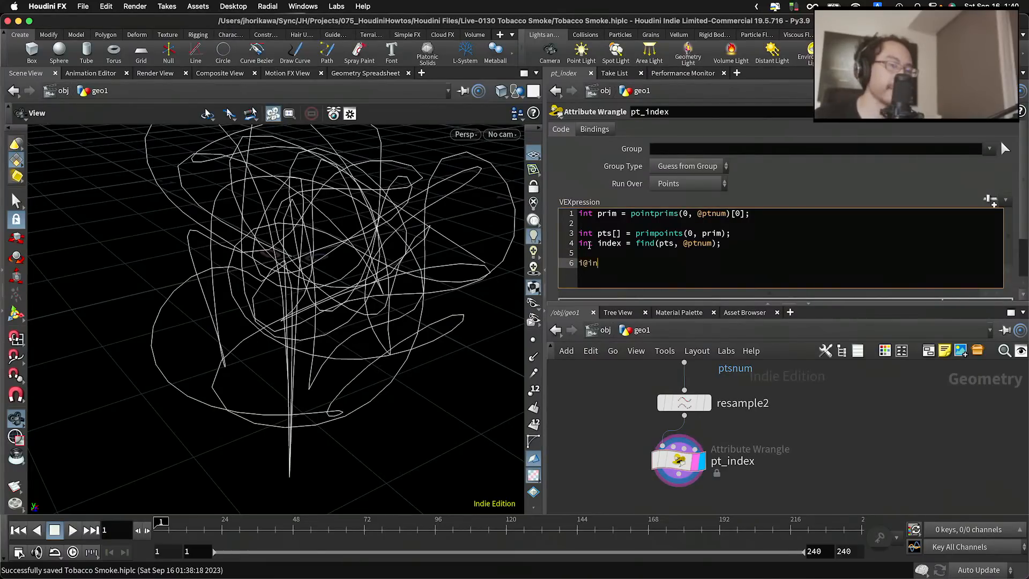
type("dex = index;")
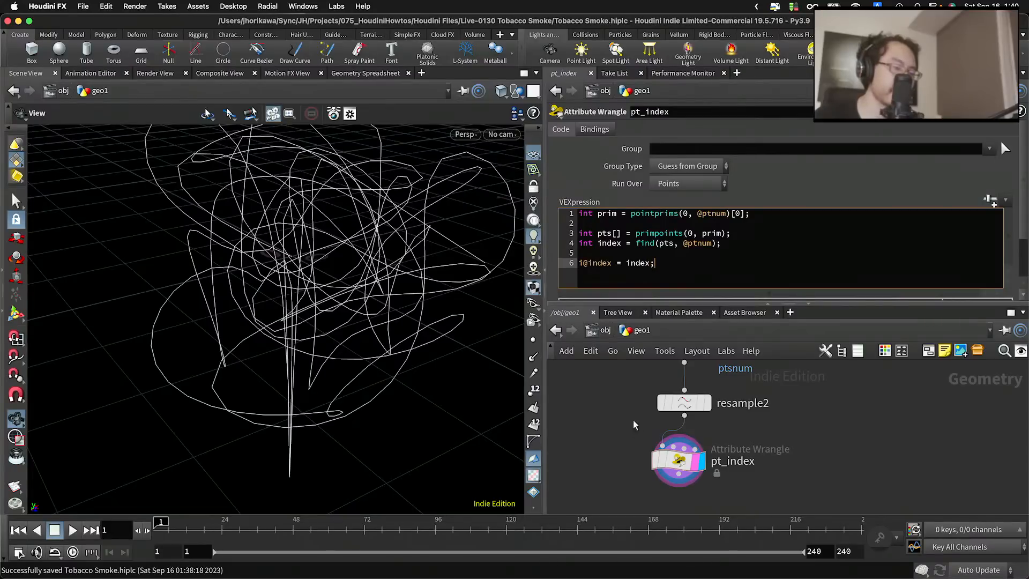
Widen the scene view pane and reveal the remaining viewport display options beside the curves
middle_click_drag(588, 429, 578, 398)
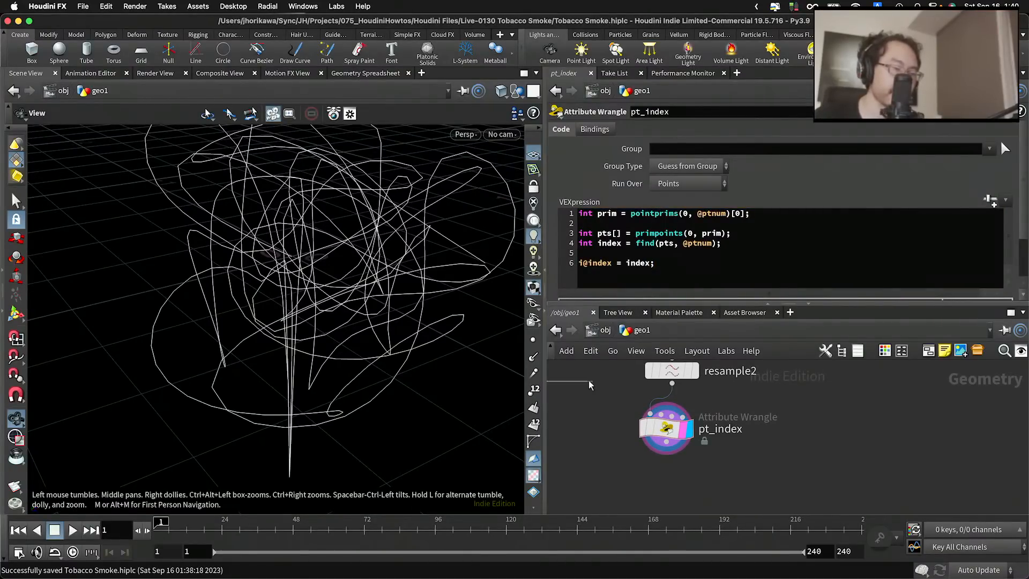
left_click_drag(546, 370, 648, 370)
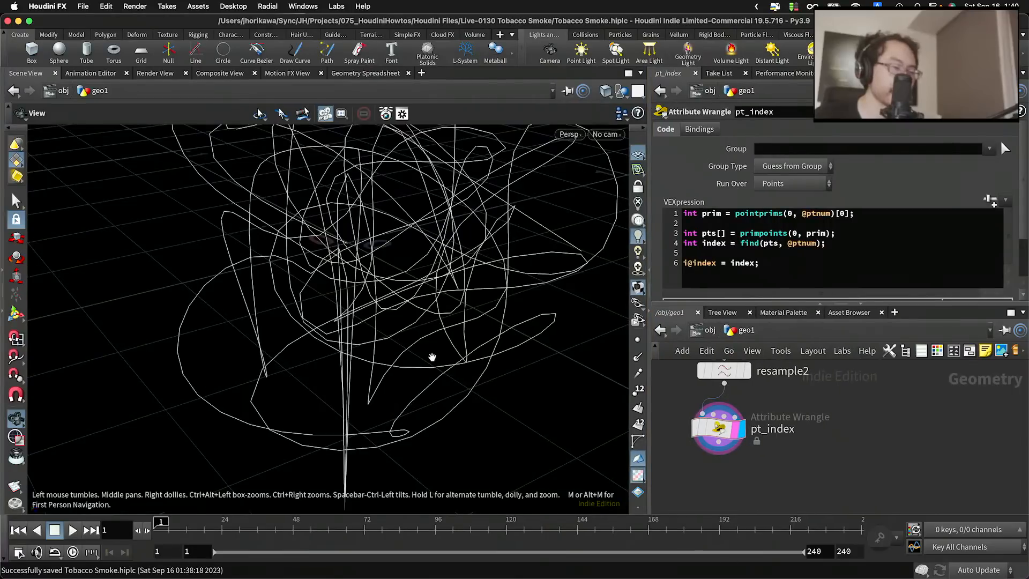
scroll(643, 467, "down", 5)
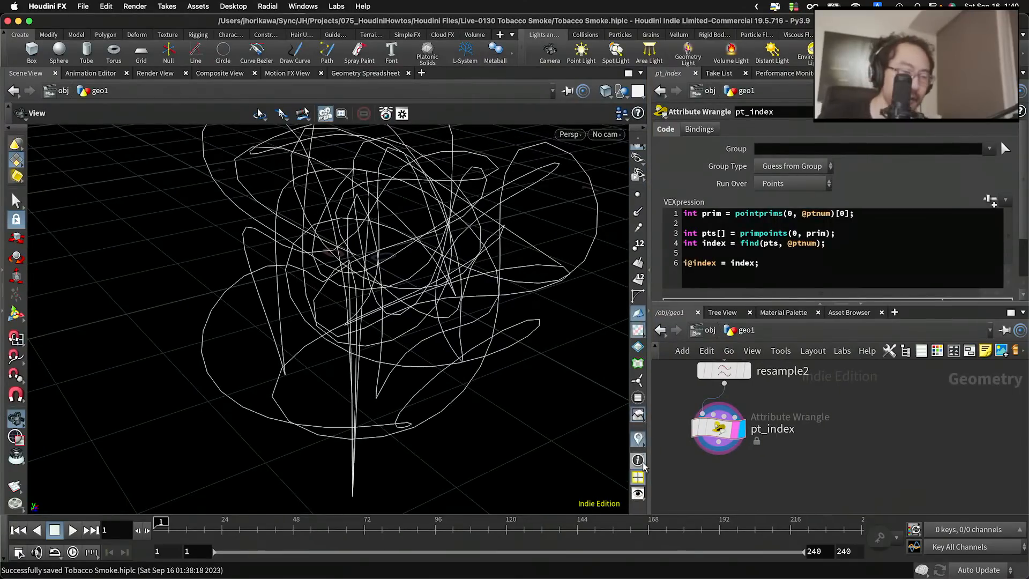
Add a new Marker visualizer at the Scene level of the viewport visualizers
left_click(638, 439)
left_click(605, 413)
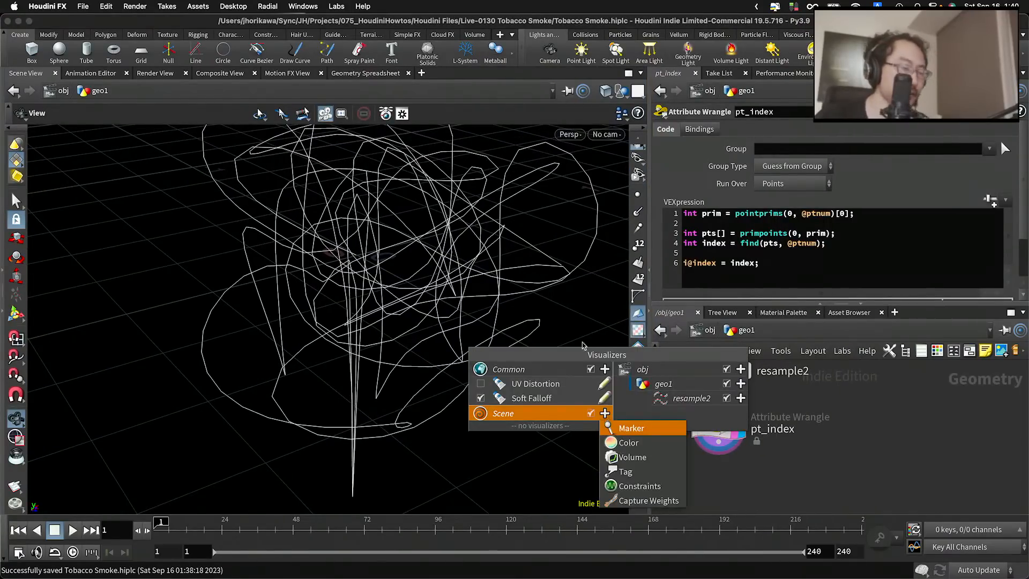
left_click(604, 414)
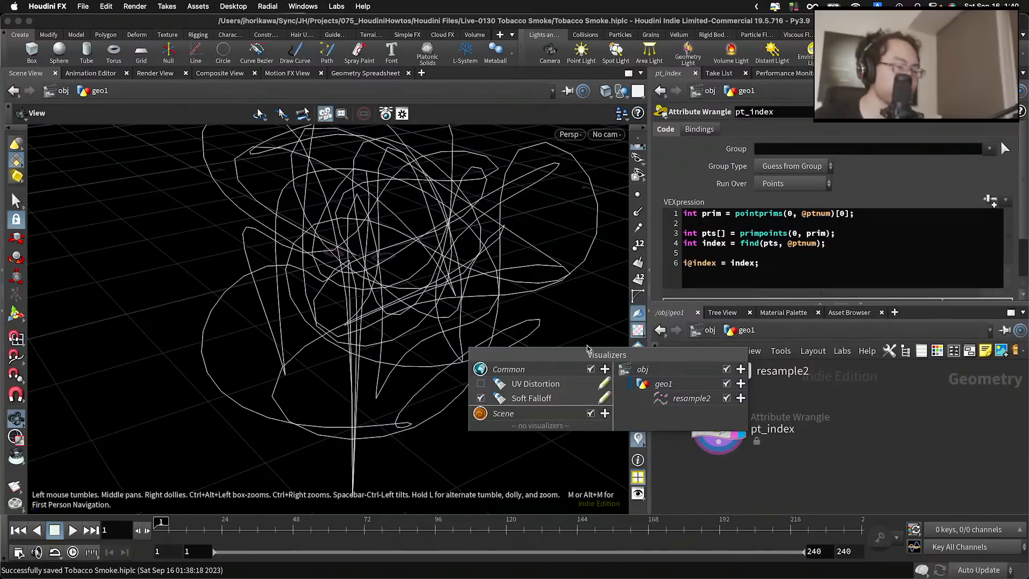
left_click(604, 413)
left_click(626, 428)
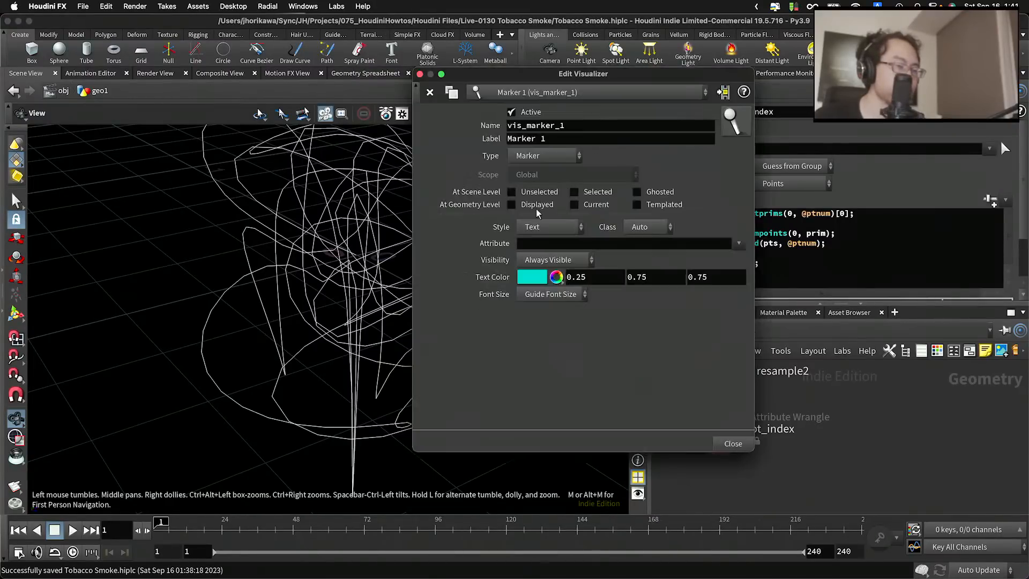
Set the marker visualizer's name, label and attribute all to "index"
left_click_drag(567, 79, 416, 83)
left_click_drag(427, 130, 307, 134)
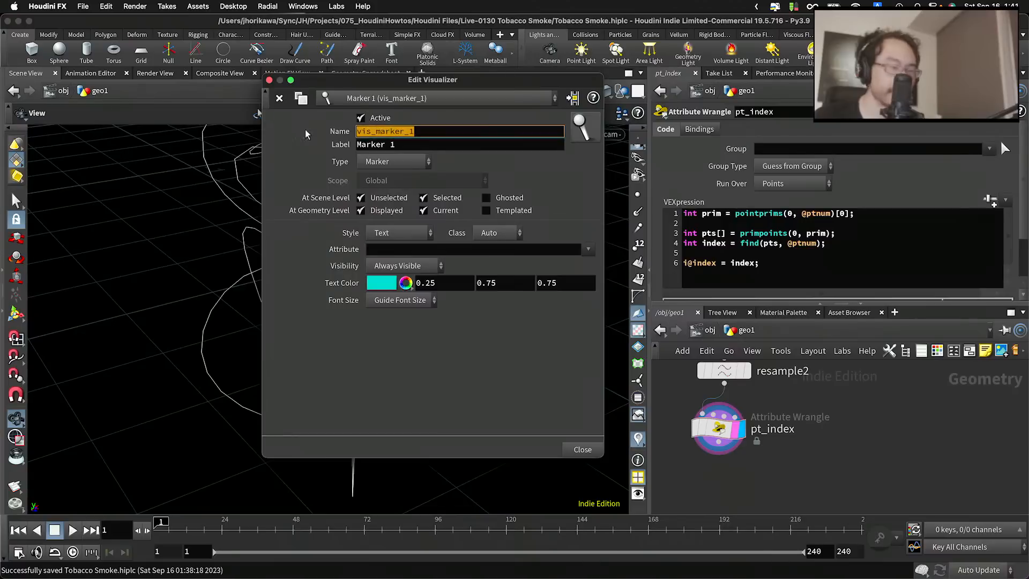
type("index")
key("Tab")
type("index")
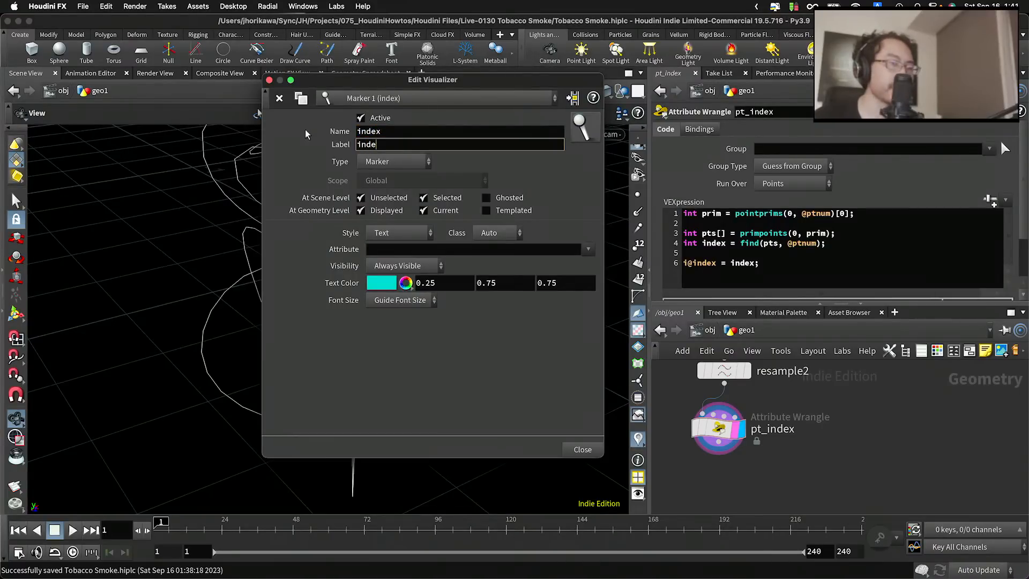
key("Tab")
type("index")
key("Return")
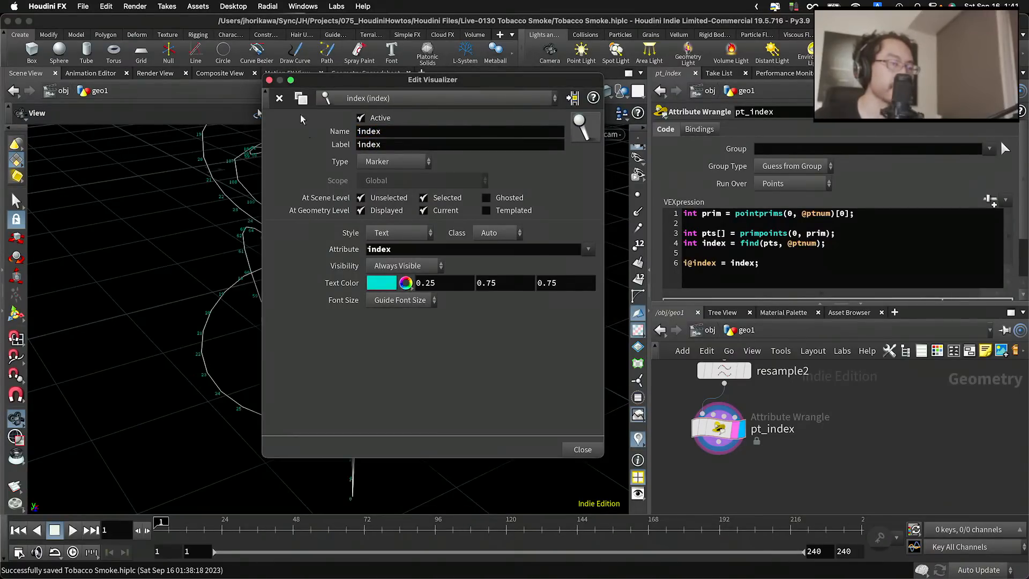
Set the index marker's font size to Large and close the visualizer settings
left_click(400, 300)
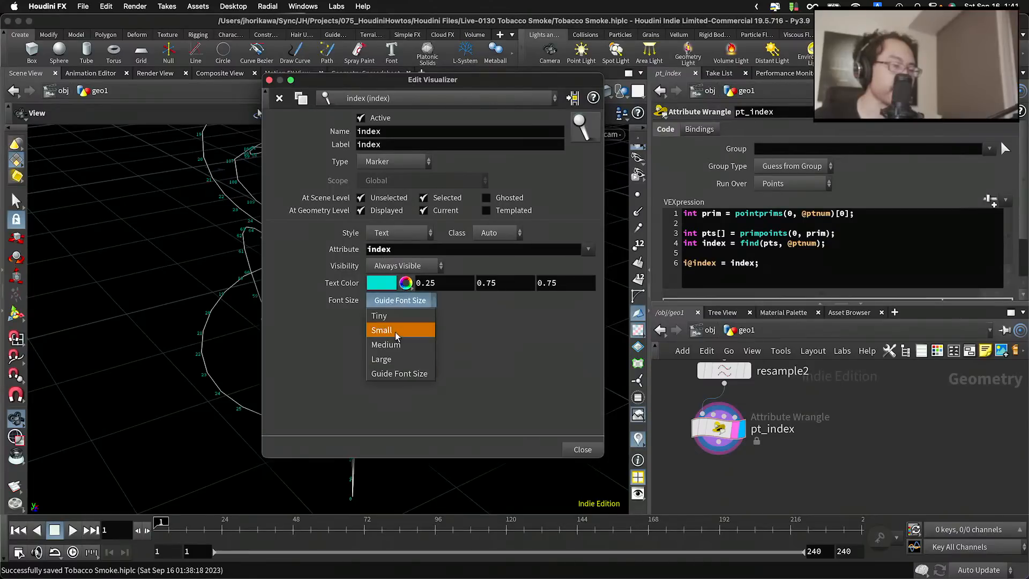
left_click(381, 359)
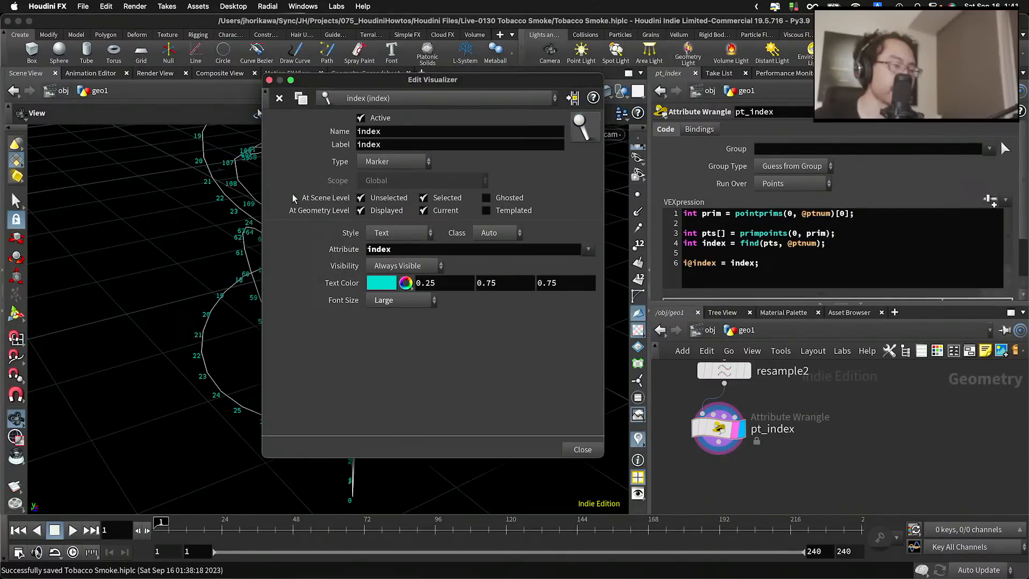
left_click(269, 80)
Examine the index numbers along the curves, from their shared base point up the stems
scroll(301, 365, "up", 10)
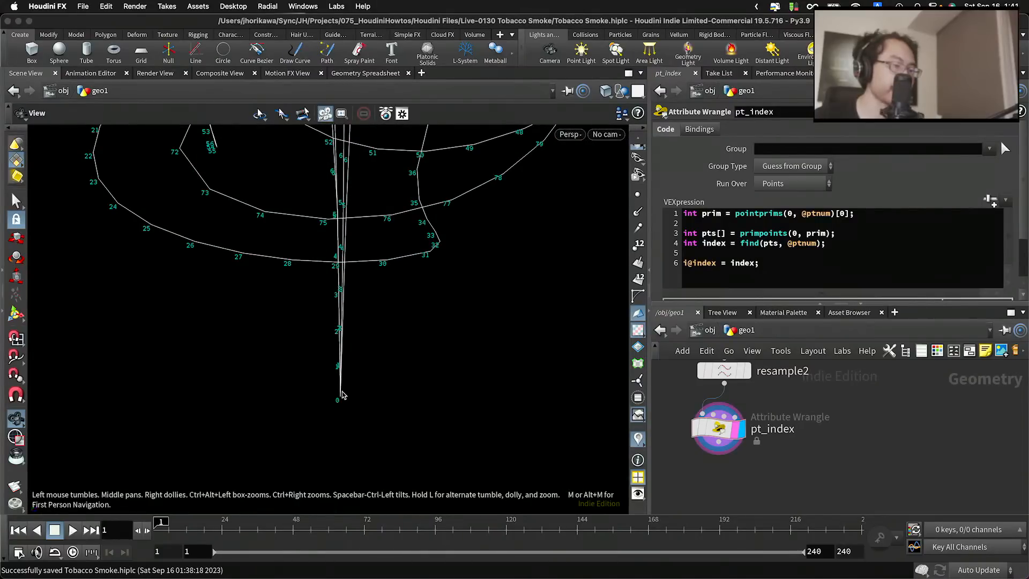
left_click_drag(363, 269, 306, 240)
middle_click_drag(306, 240, 306, 177)
right_click_drag(307, 177, 489, 313)
right_click_drag(300, 241, 381, 282)
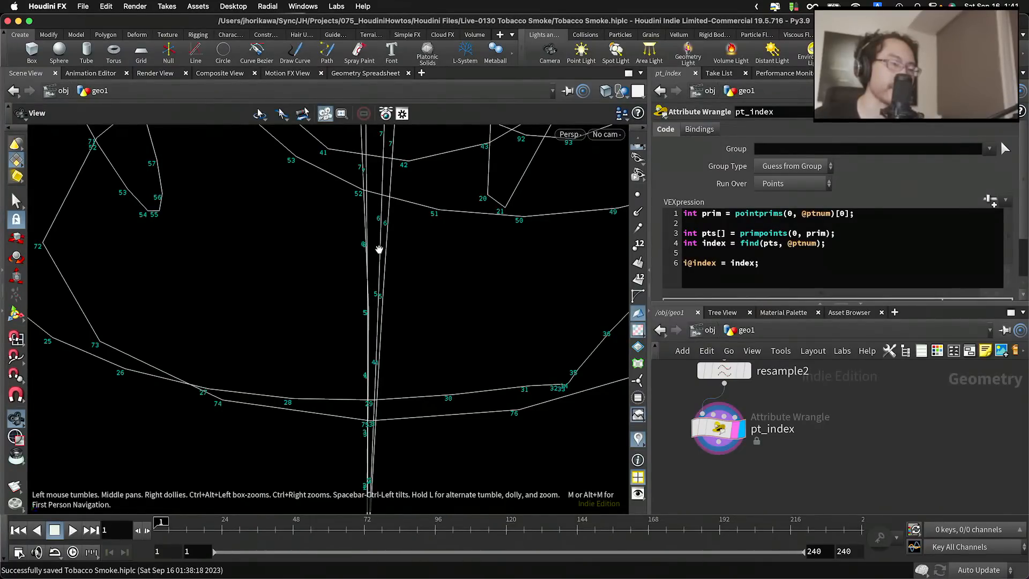
left_click_drag(377, 249, 374, 257)
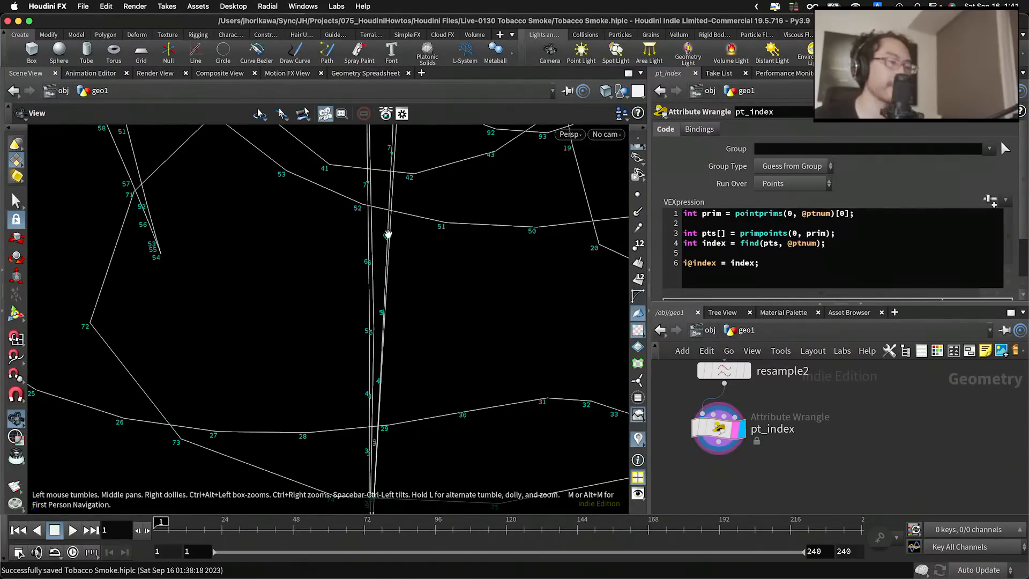
left_click_drag(418, 257, 277, 445)
right_click_drag(280, 448, 542, 389)
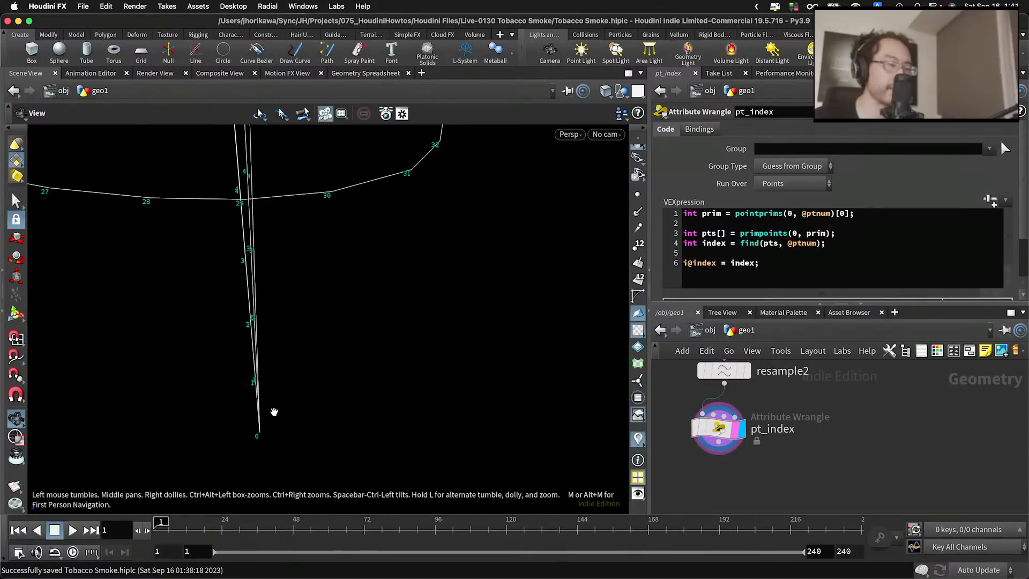
Turn off the index labels in the viewport and place a Delete node below the pt_index wrangle
scroll(723, 468, "down", 3)
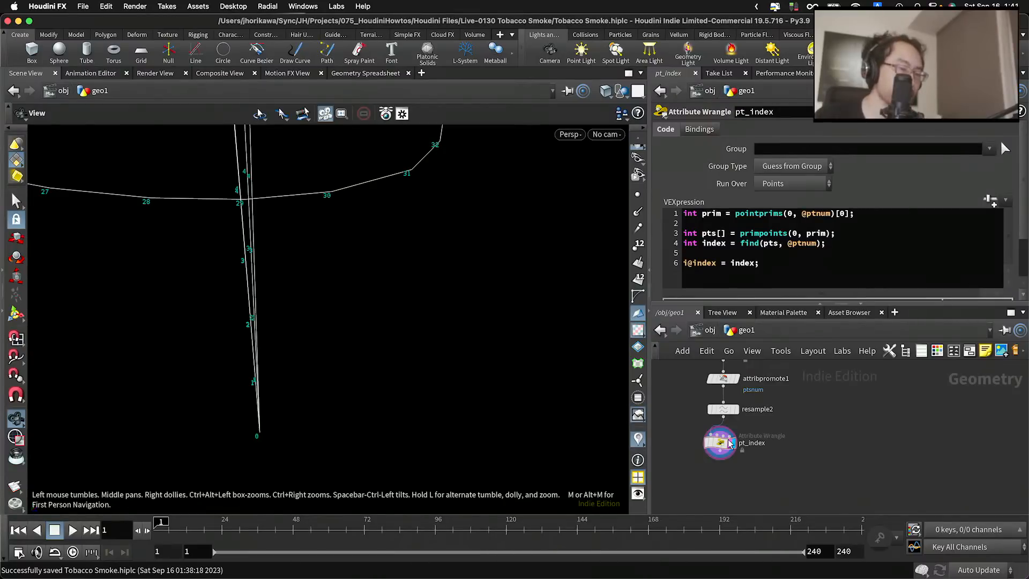
scroll(725, 448, "up", 2)
left_click_drag(725, 448, 730, 449)
middle_click_drag(730, 498, 728, 420)
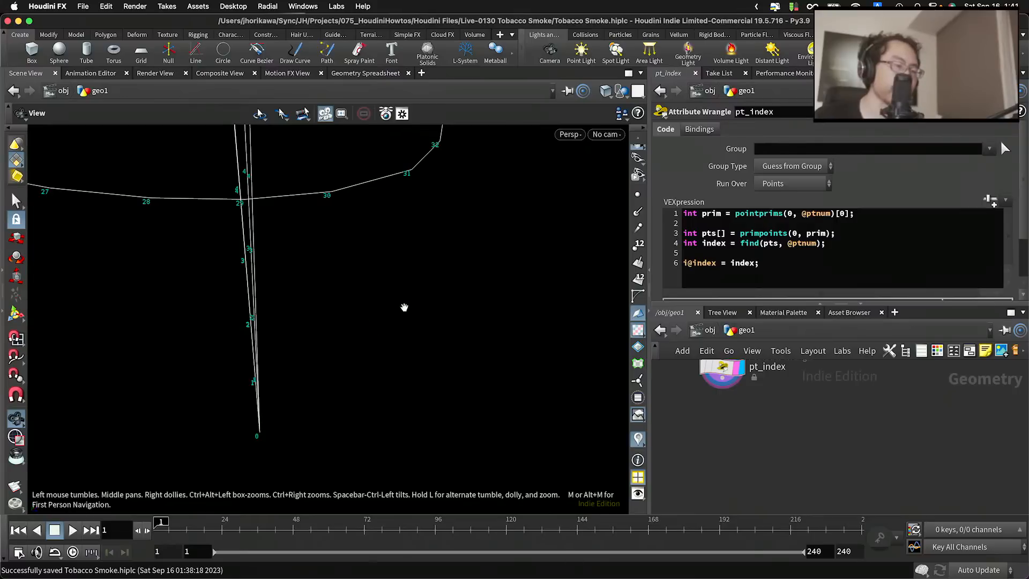
right_click_drag(404, 308, 346, 315)
middle_click_drag(346, 315, 306, 376)
left_click_drag(306, 377, 299, 307)
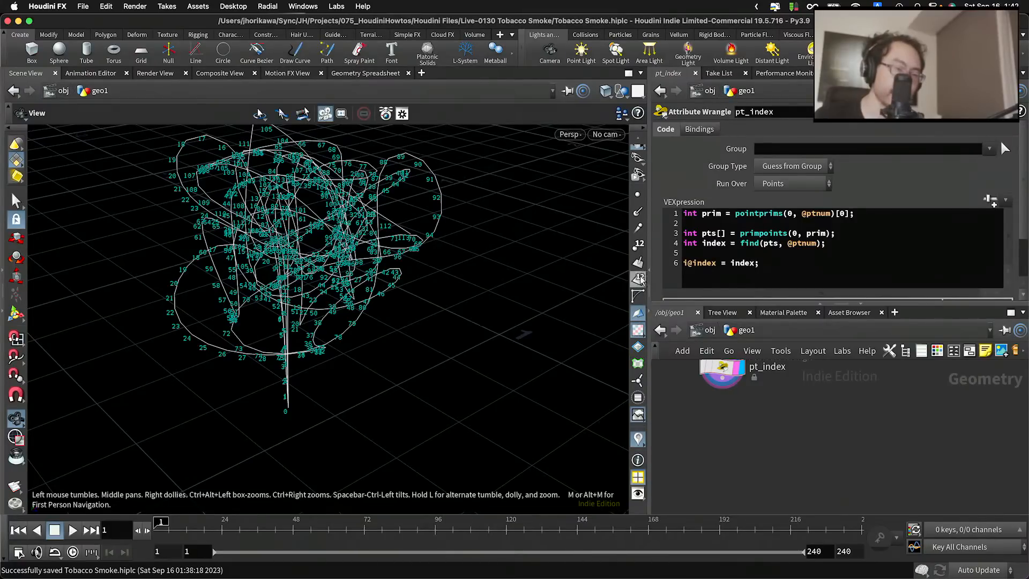
key("Tab")
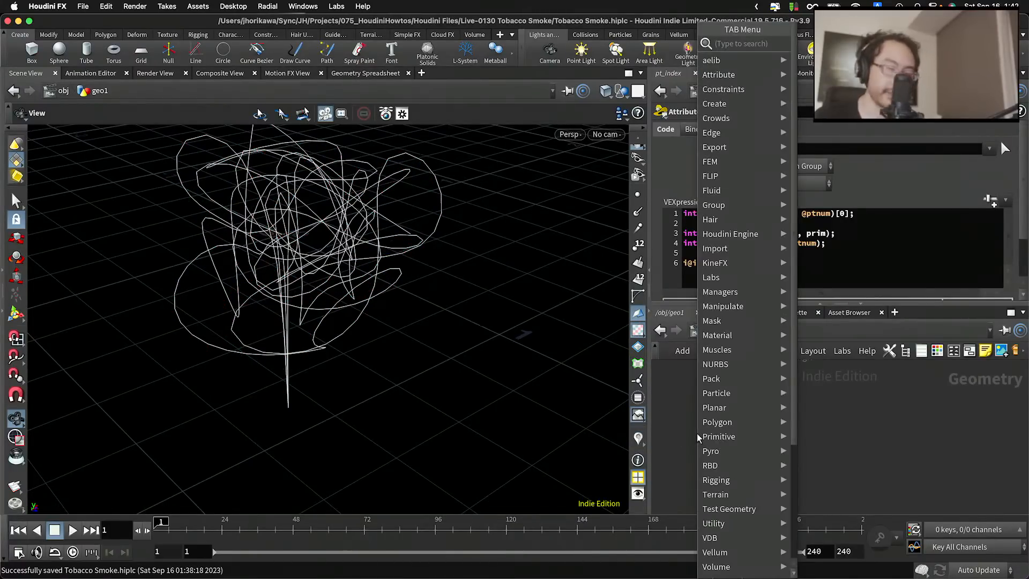
type("d")
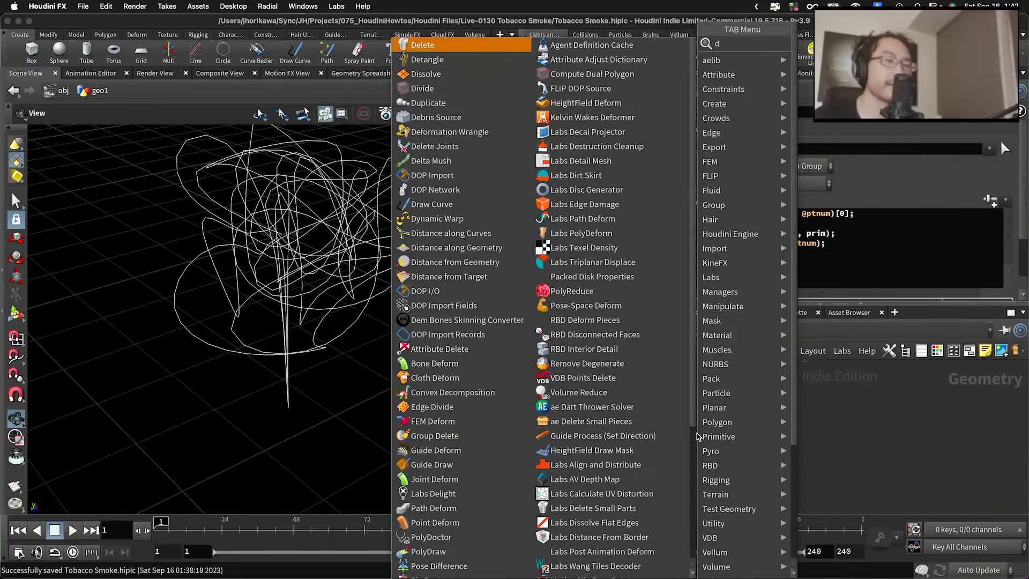
type("elete")
key("Return")
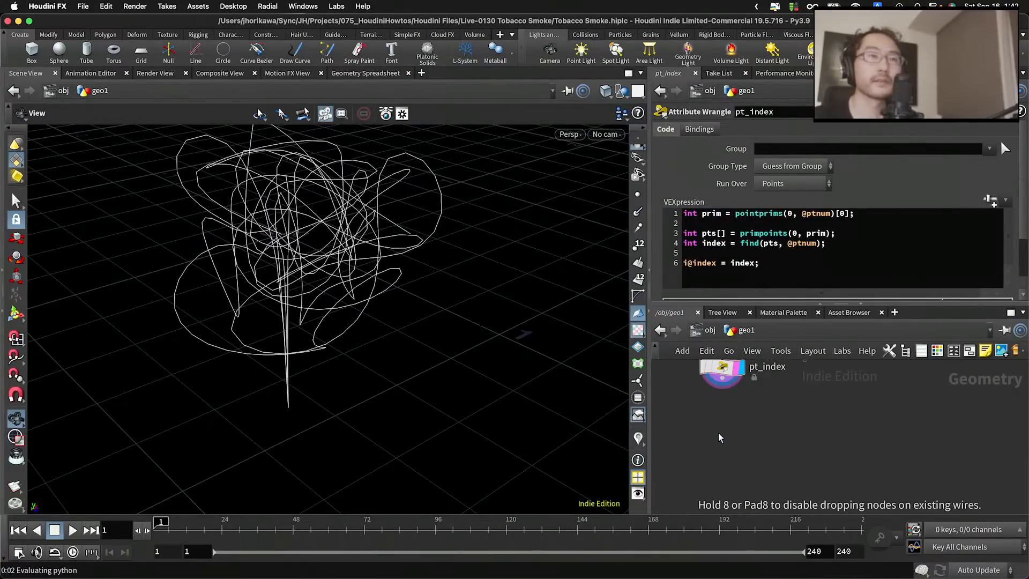
left_click(719, 437)
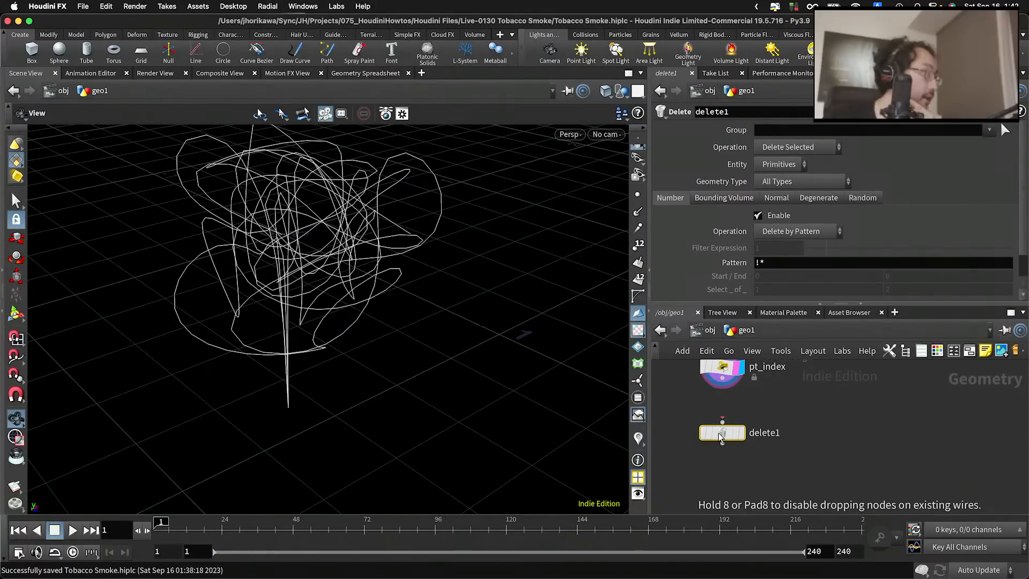
mouse_move(721, 436)
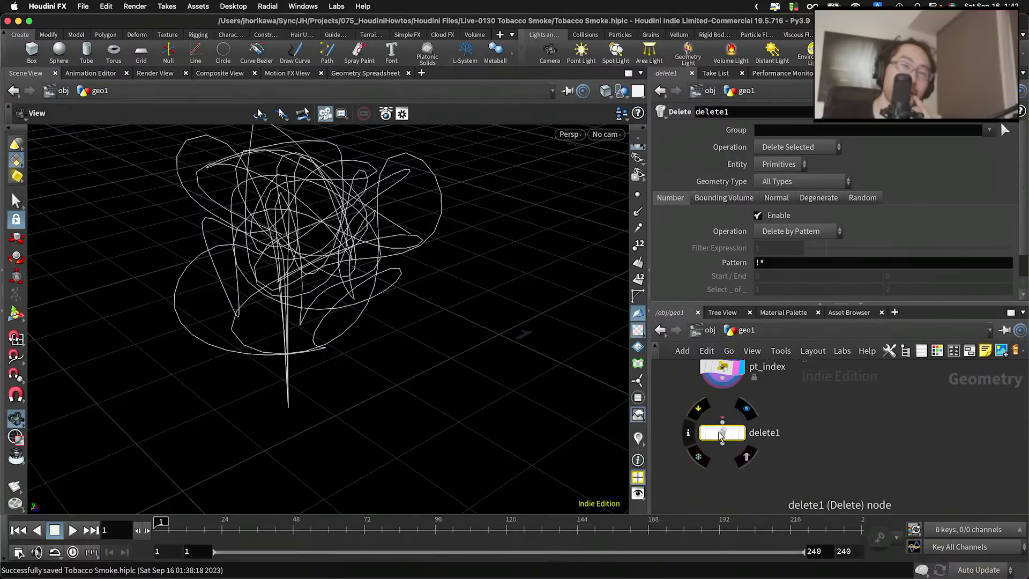
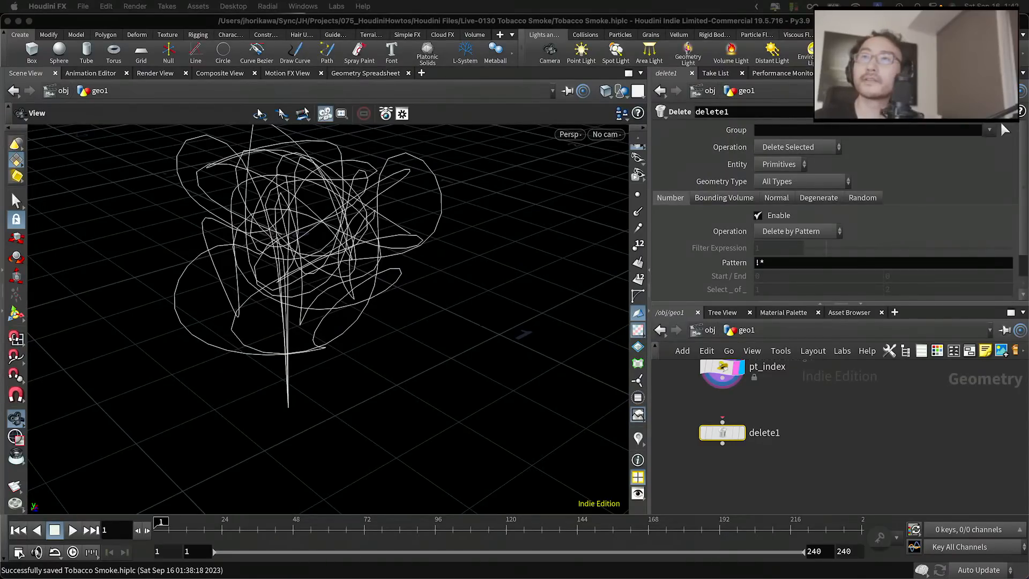
Switch to Chrome and read the vertexprimindex VEX function page, including its arguments, return value and examples
left_click_drag(1028, 203, 416, 64)
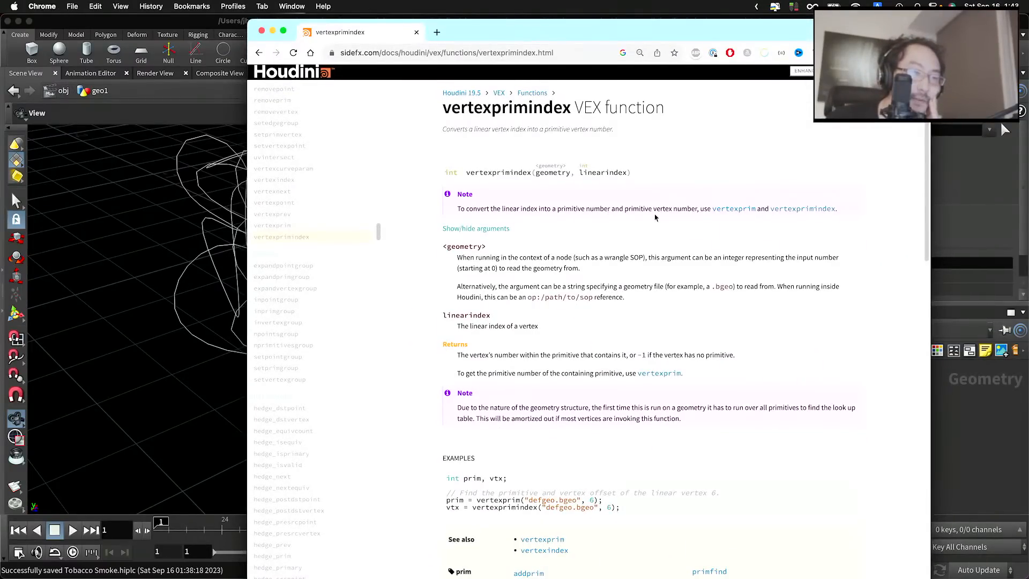
scroll(474, 226, "down", 1)
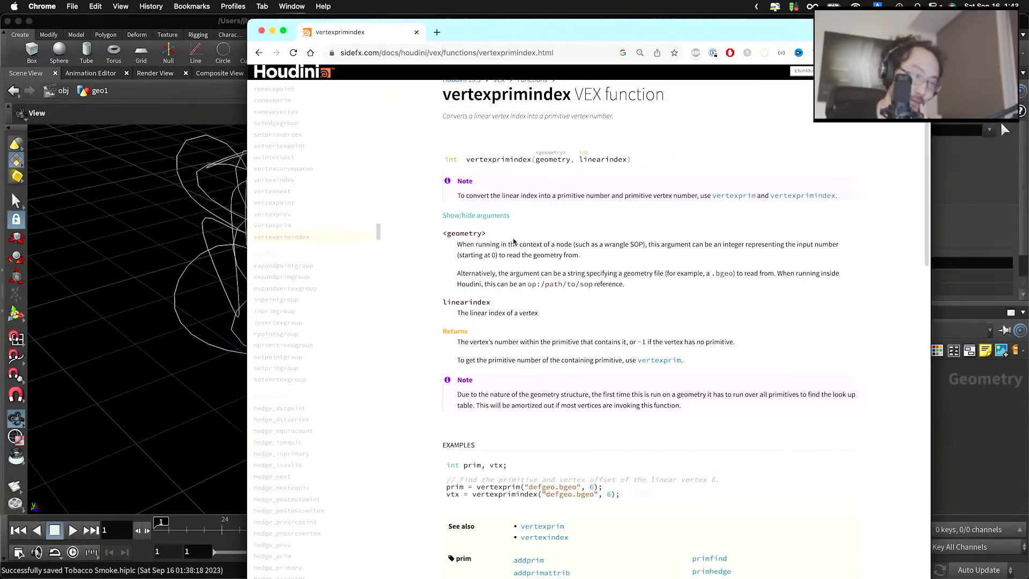
scroll(509, 243, "down", 3)
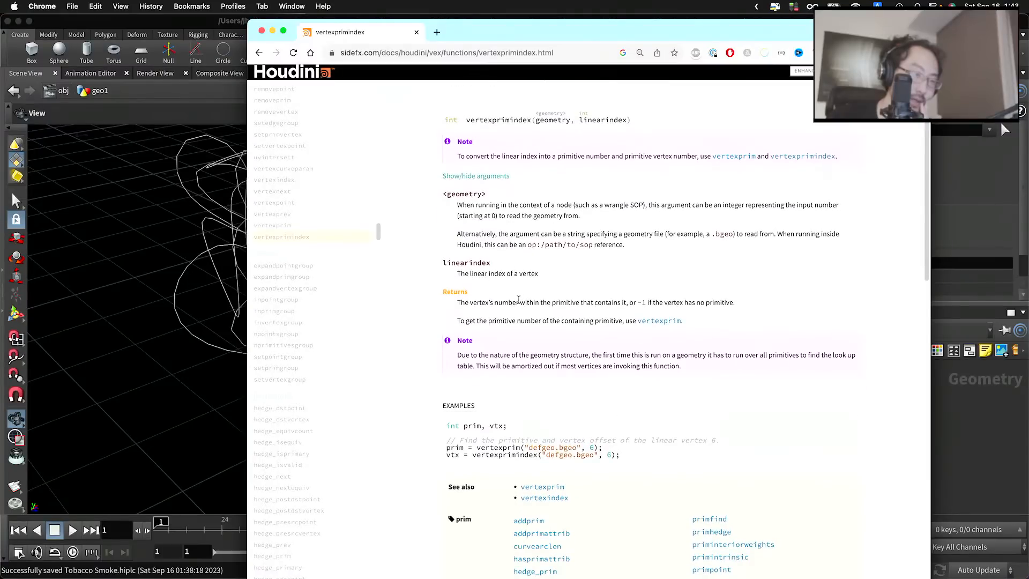
scroll(519, 299, "down", 1)
scroll(542, 312, "down", 2)
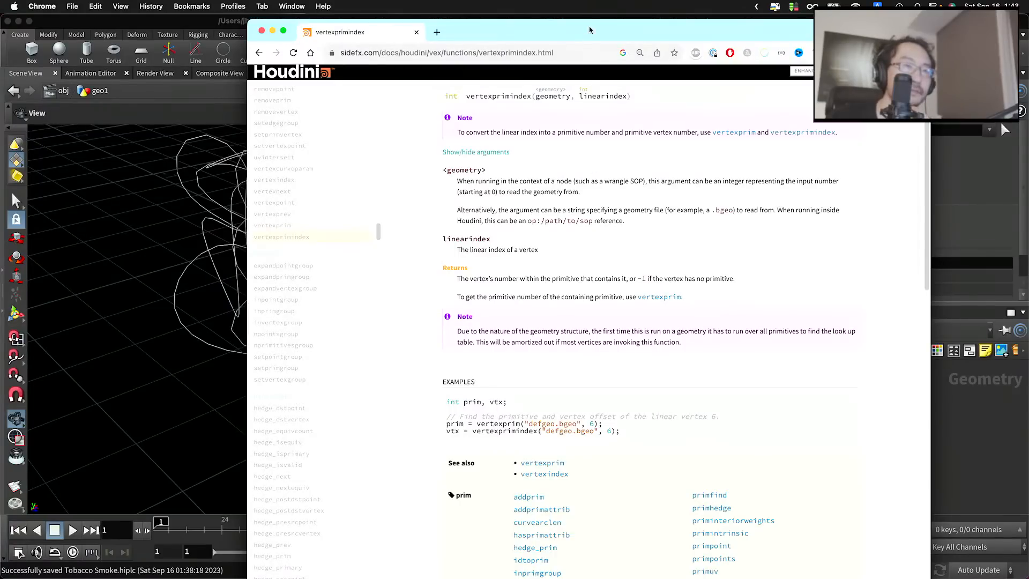
left_click_drag(521, 19, 535, 421)
Back in Houdini, connect pt_index's output to the Delete node and display the Delete node
left_click(712, 406)
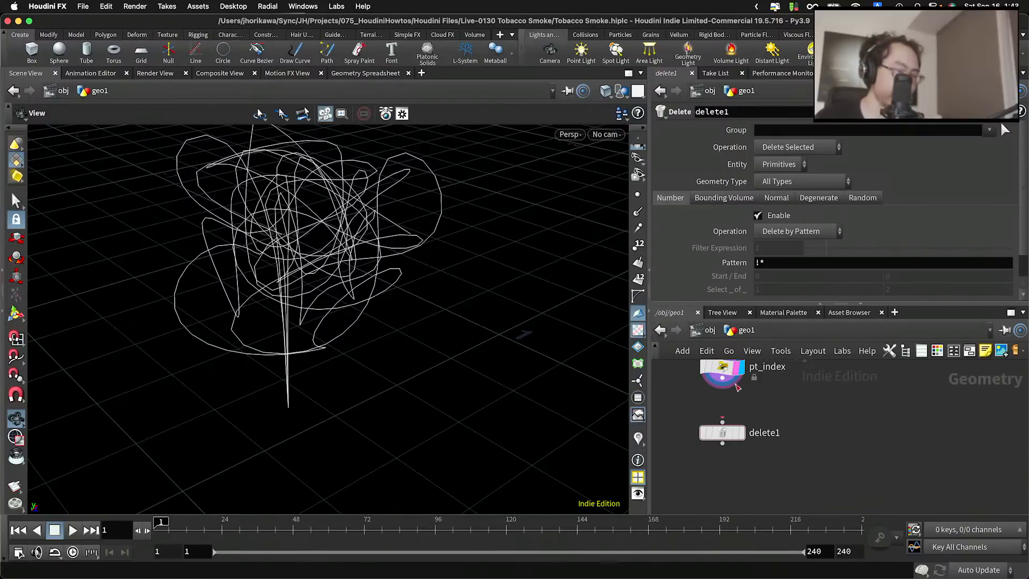
left_click_drag(722, 378, 722, 422)
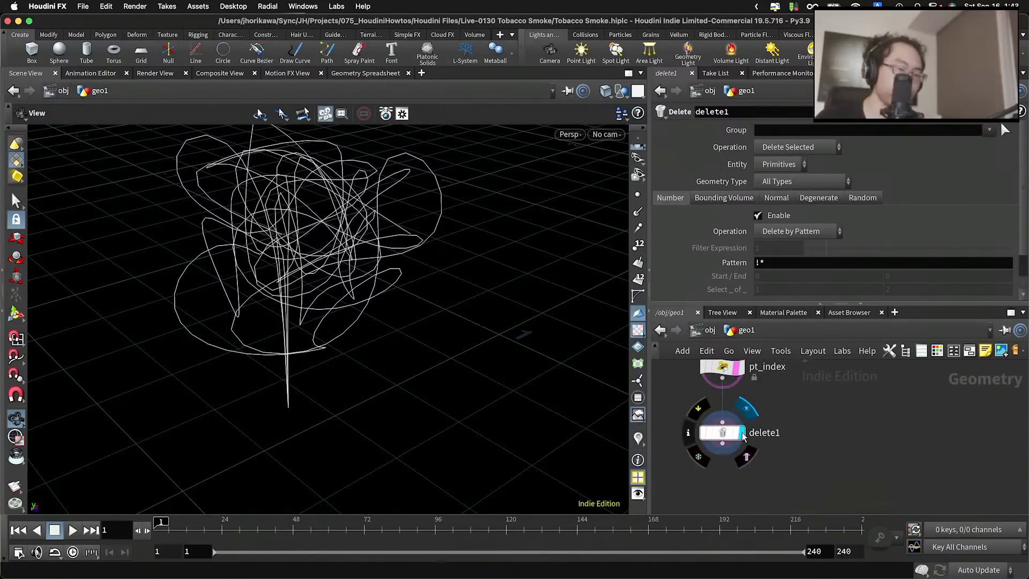
left_click(742, 433)
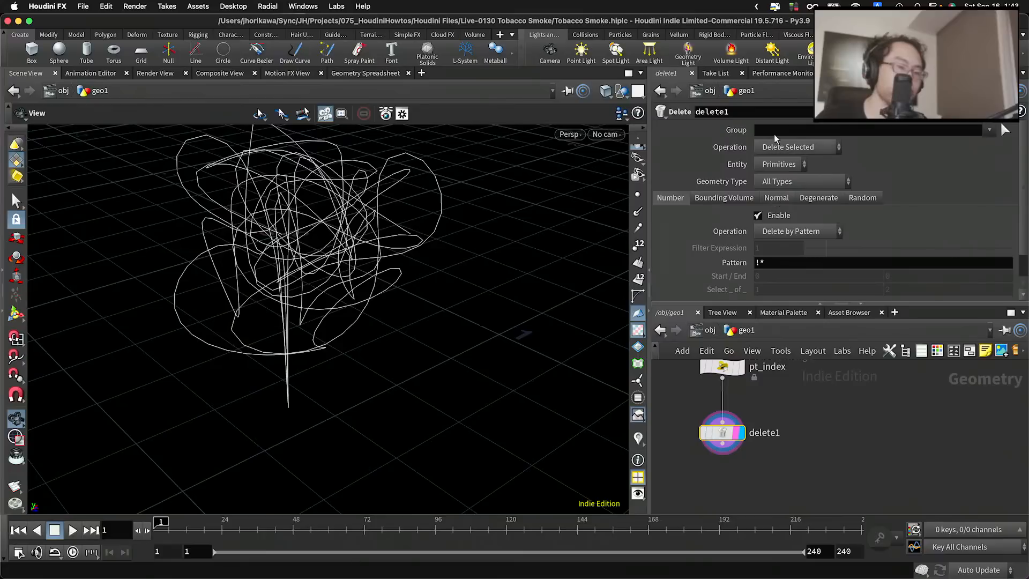
Set the Delete node's pattern to * and enable Keep Points so only the curve primitives are removed
left_click(760, 263)
key("BackSpace")
key("Return")
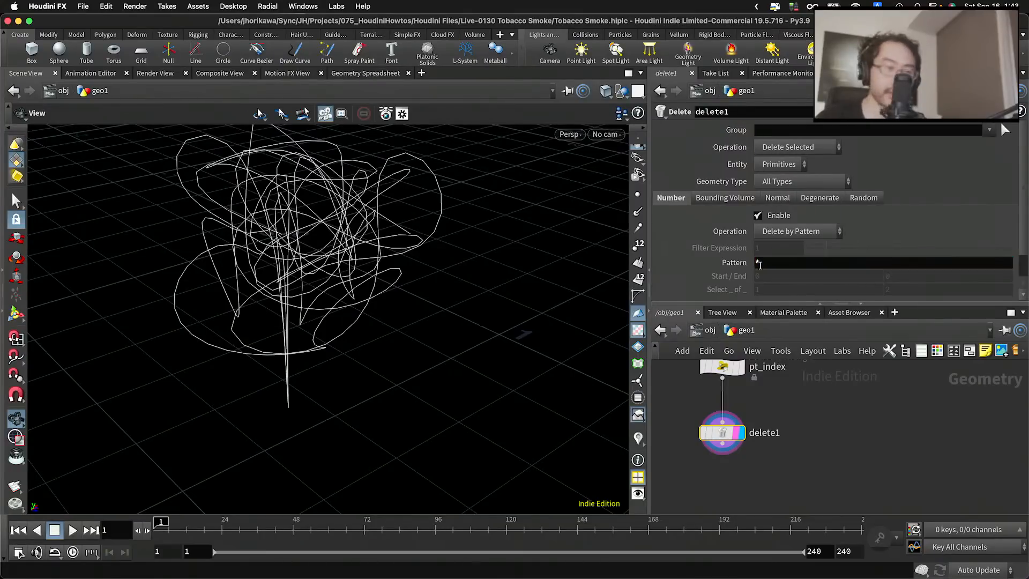
scroll(763, 268, "down", 2)
left_click(760, 295)
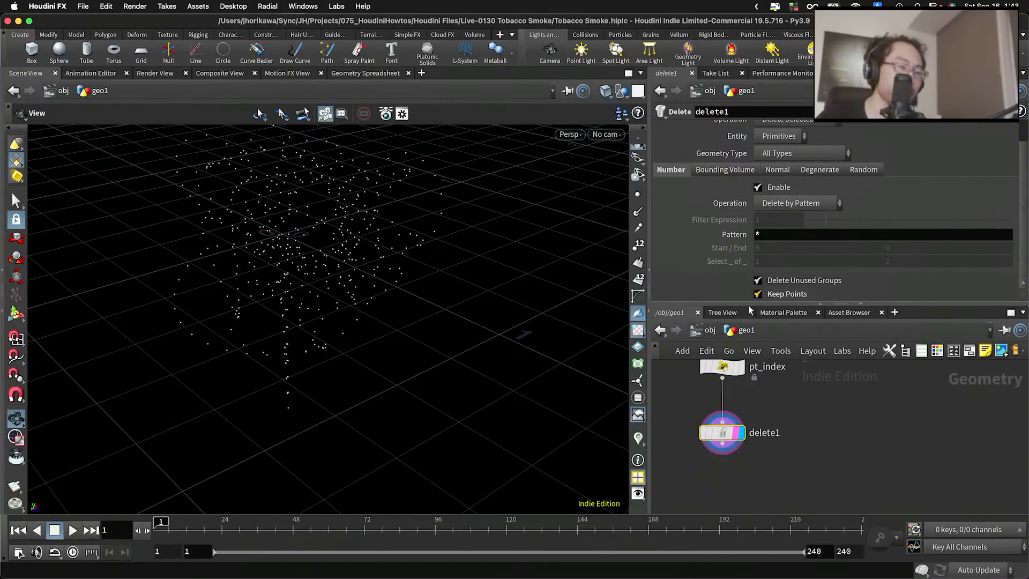
Place an Add node below the Delete node, connected to it, and display it
key("Tab")
type("add")
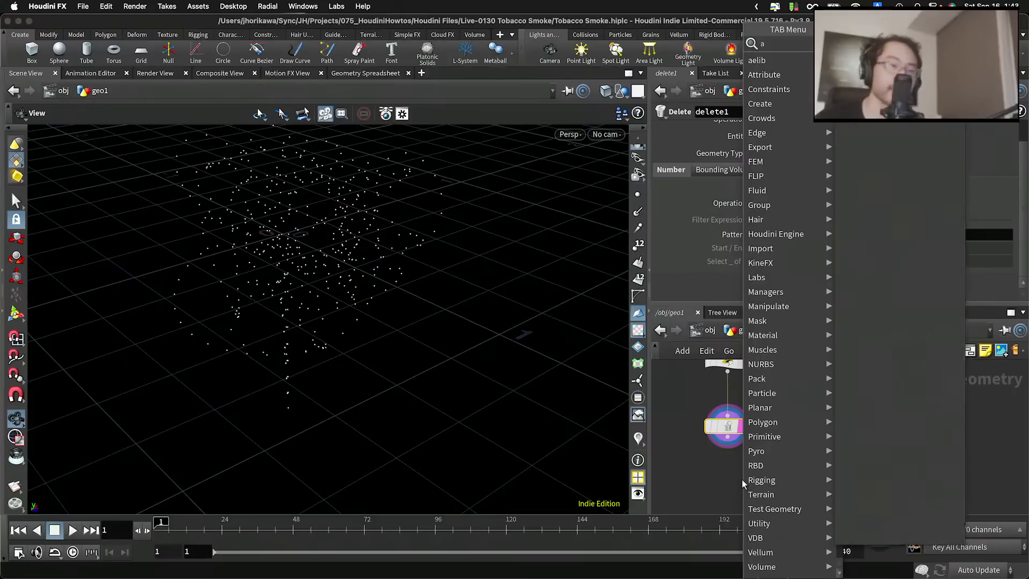
key("Return")
left_click(729, 490)
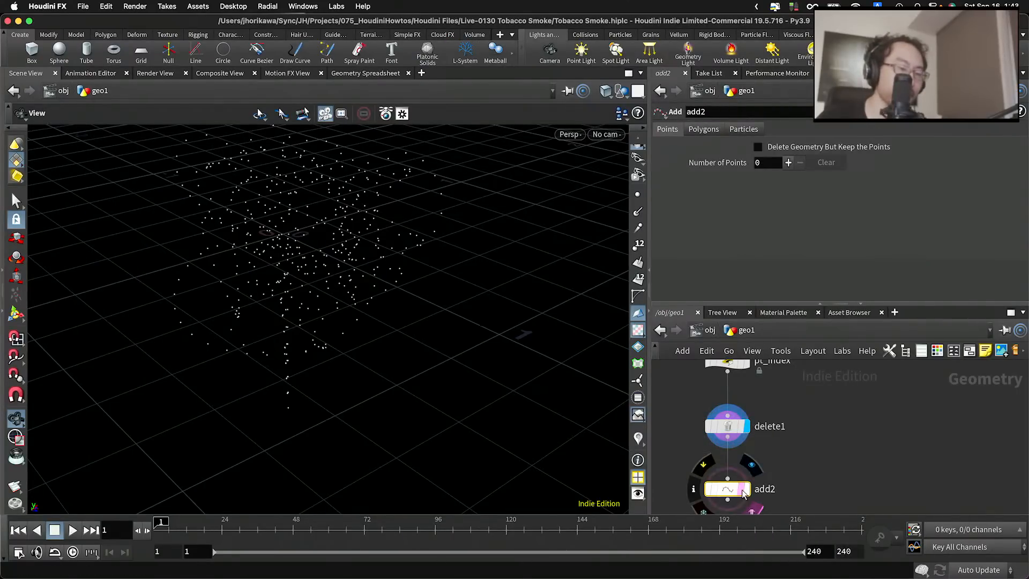
left_click(743, 489)
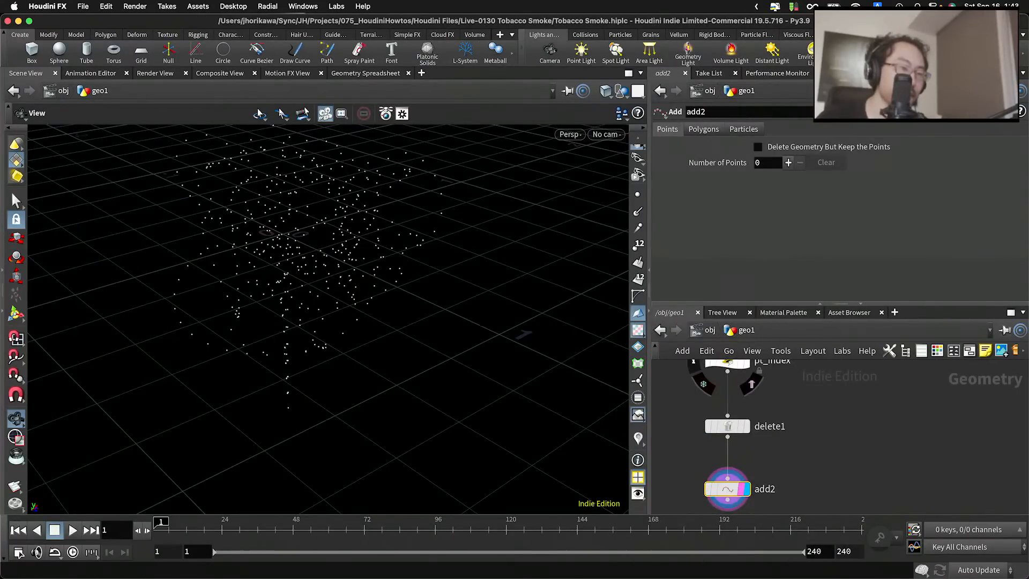
Set add2 to create polygons by group using By Attribute with the attribute name index, and close them
left_click(705, 130)
left_click(733, 166)
left_click(772, 199)
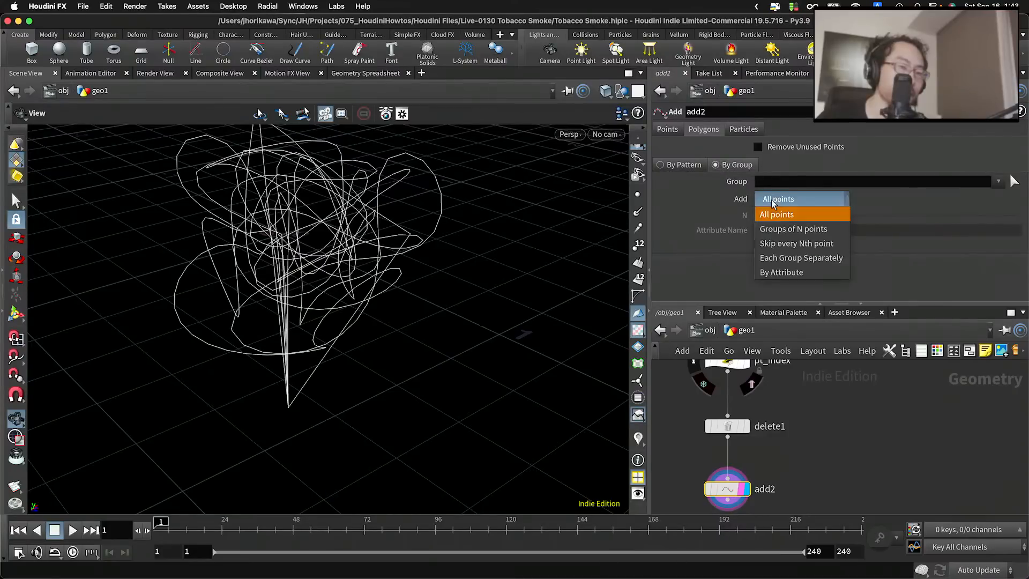
left_click(782, 273)
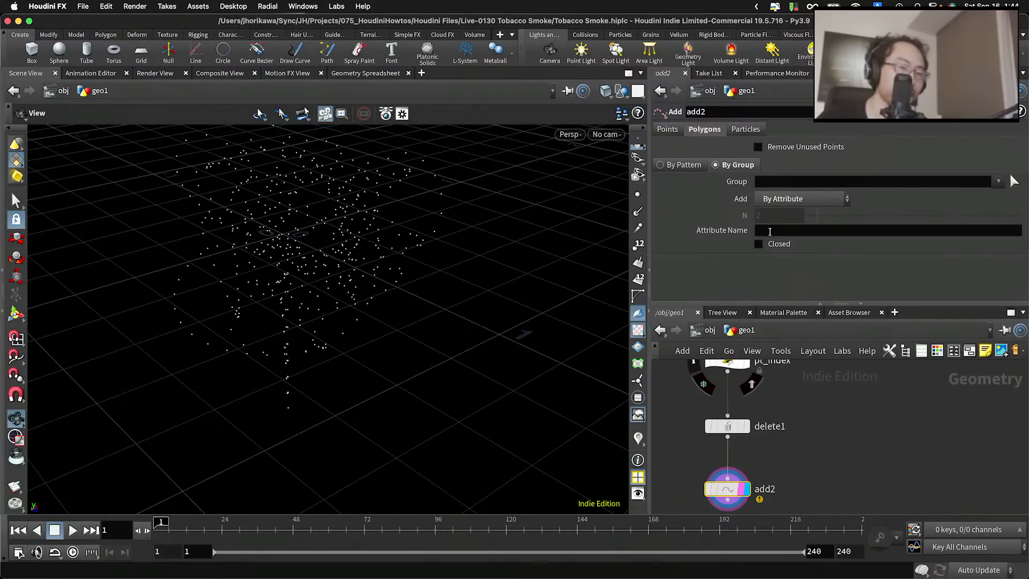
left_click(770, 231)
type("index")
key("Return")
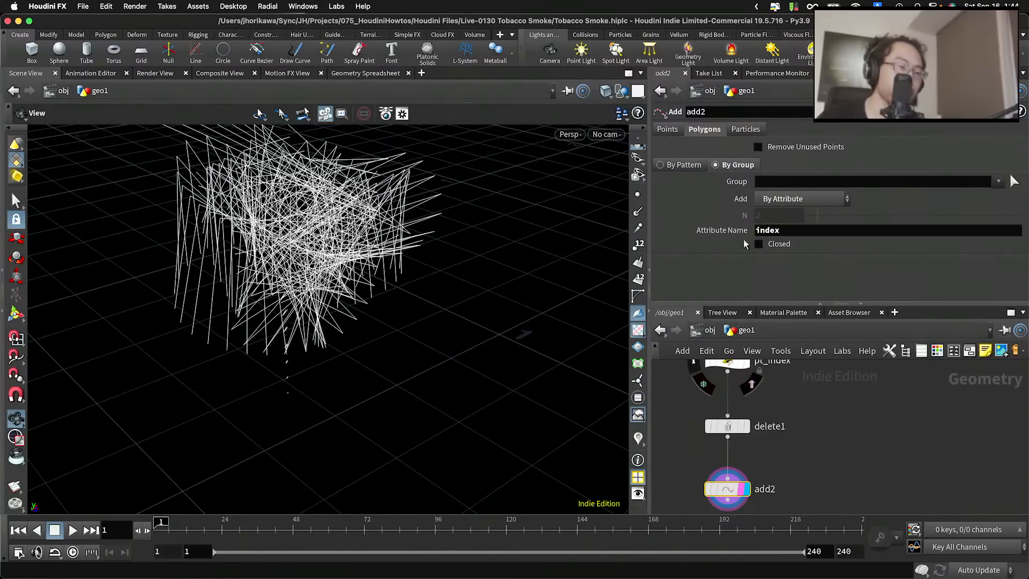
left_click_drag(581, 258, 590, 344)
left_click(758, 244)
Duplicate add2 beside the original as a second branch from delete1, and display the copy
scroll(701, 410, "down", 3)
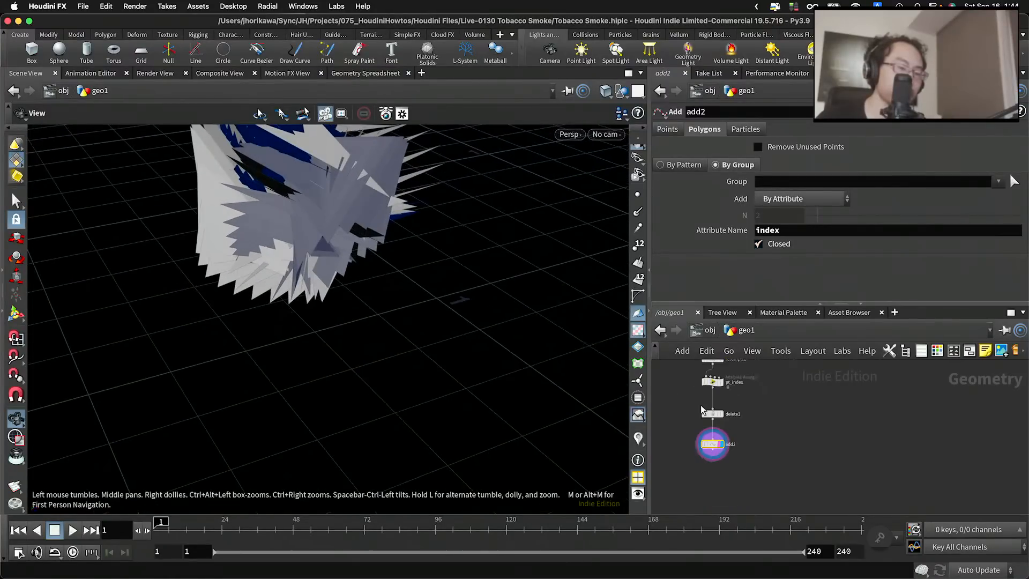
scroll(702, 432, "up", 3)
left_click_drag(719, 448, 689, 447)
middle_click_drag(690, 447, 735, 448)
left_click_drag(734, 450, 802, 459)
scroll(796, 453, "up", 3)
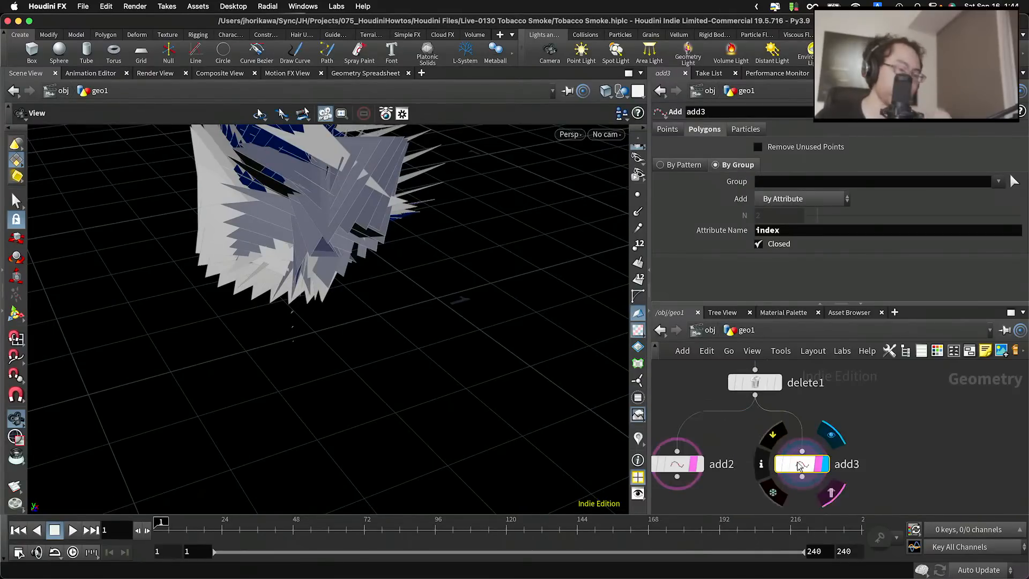
left_click(817, 465)
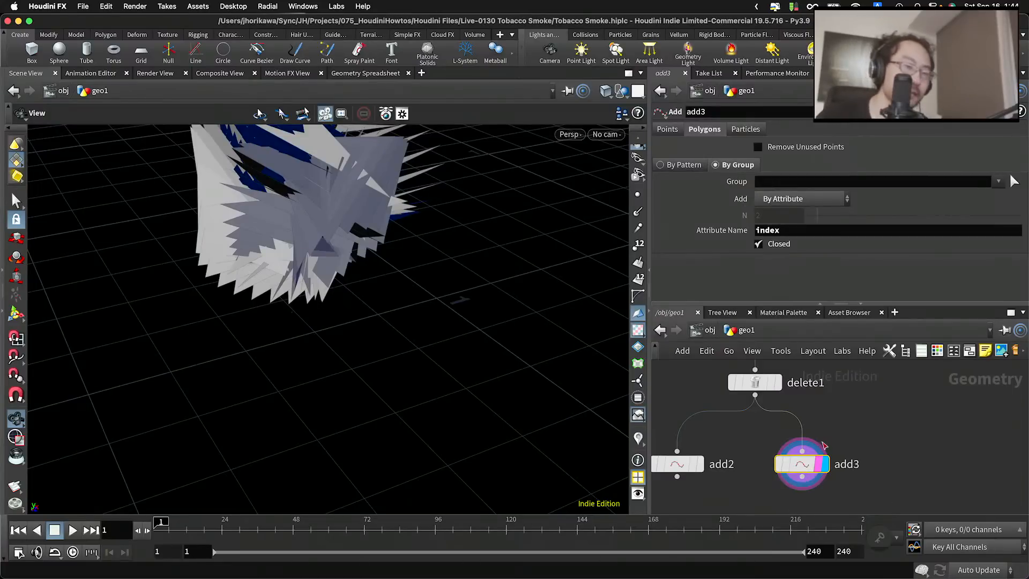
In add3, clear the attribute name and try Groups of N points with N at 9 and Closed disabled
double_click(783, 228)
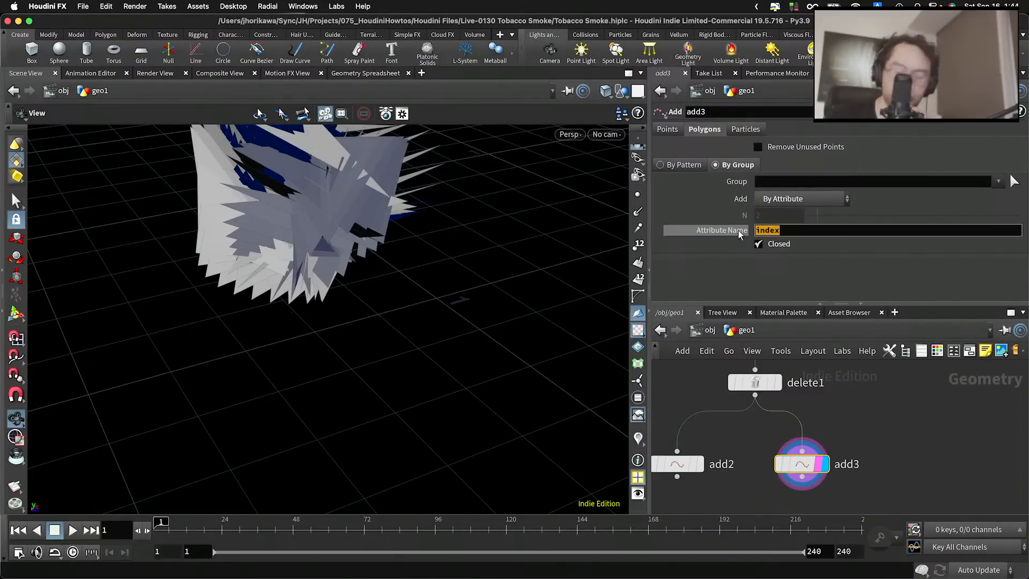
key("BackSpace")
left_click(783, 201)
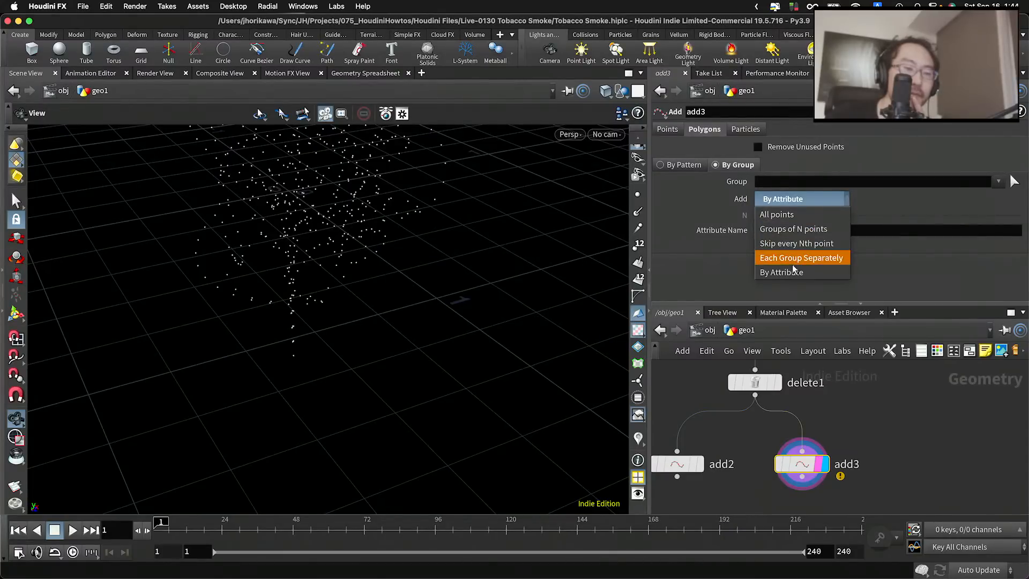
left_click(802, 229)
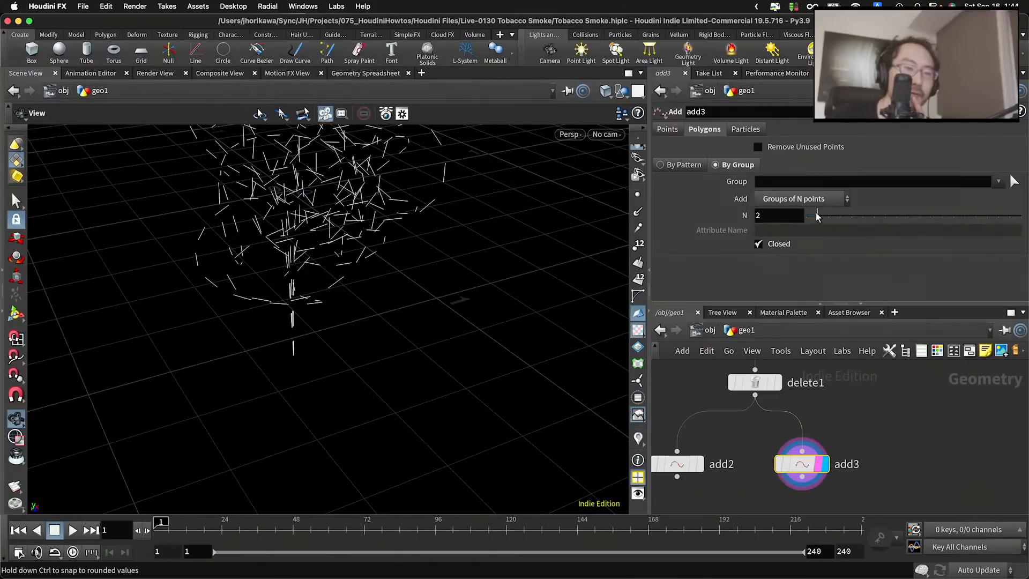
left_click_drag(818, 215, 898, 217)
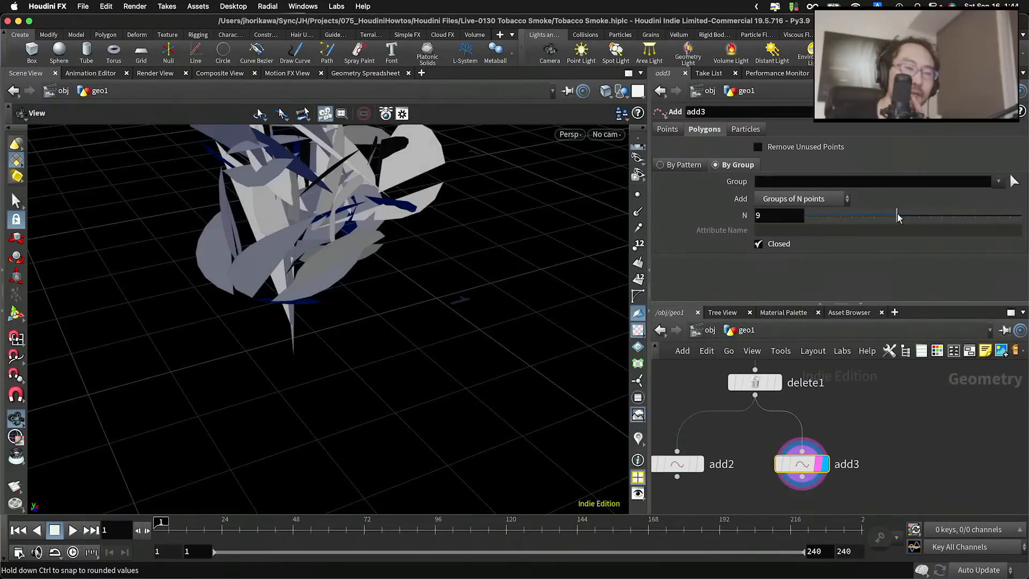
left_click(780, 246)
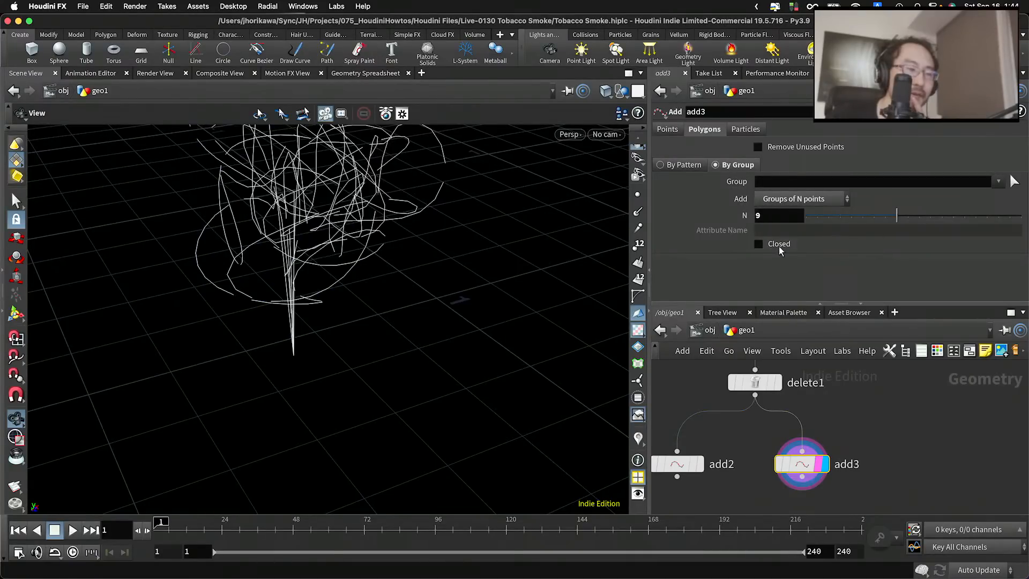
left_click_drag(481, 261, 490, 276)
Change add3's Add mode to Skip every Nth point and set N to 7
left_click(820, 200)
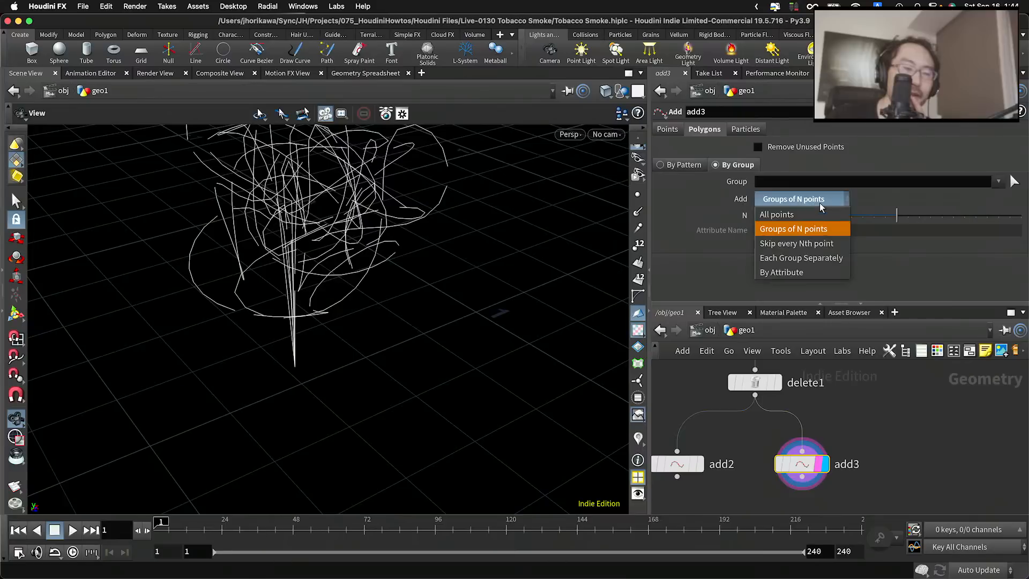
left_click(809, 244)
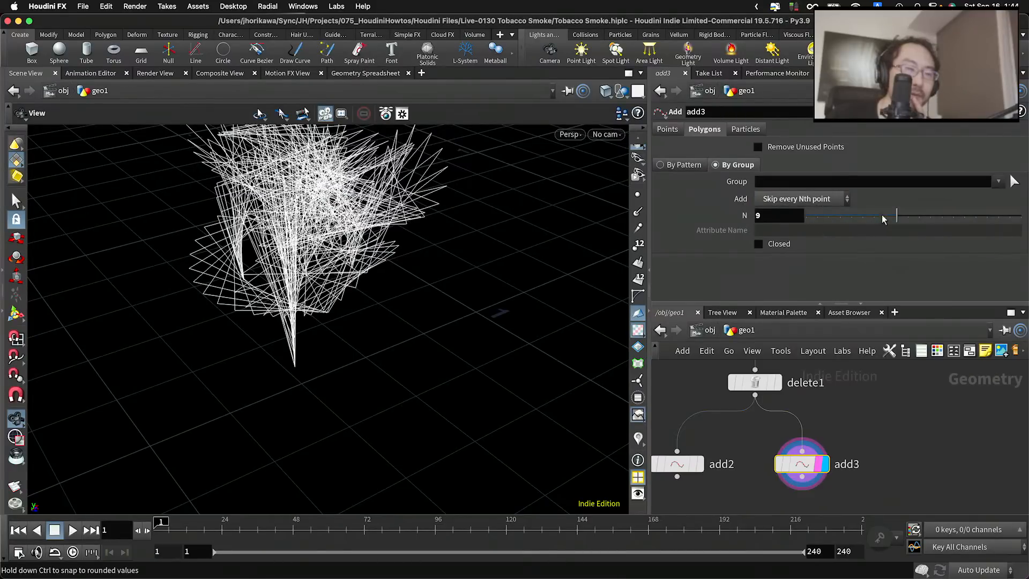
left_click_drag(886, 218, 877, 219)
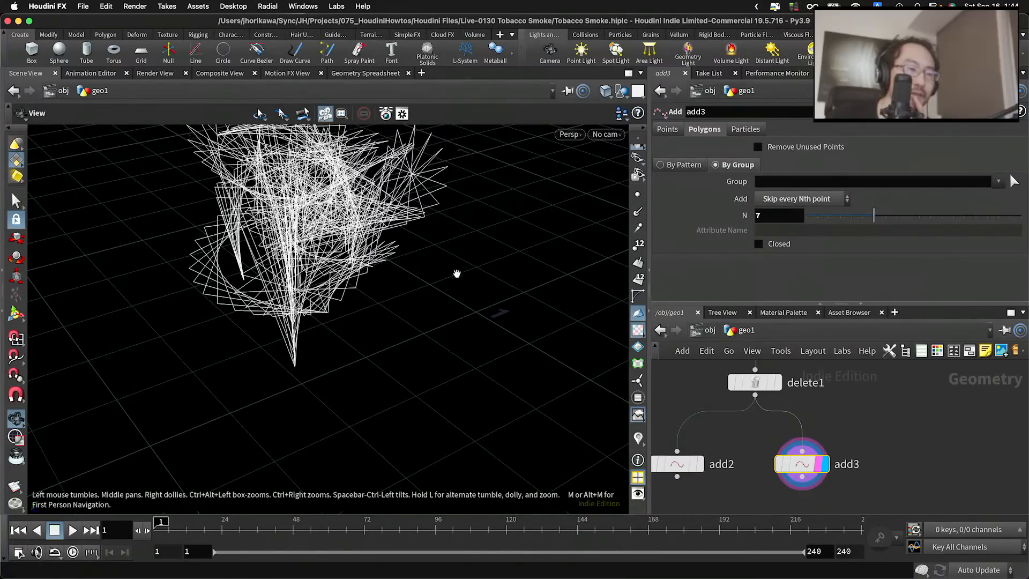
scroll(459, 271, "up", 10)
left_click_drag(298, 295, 279, 252)
scroll(804, 436, "down", 5)
scroll(812, 435, "up", 5)
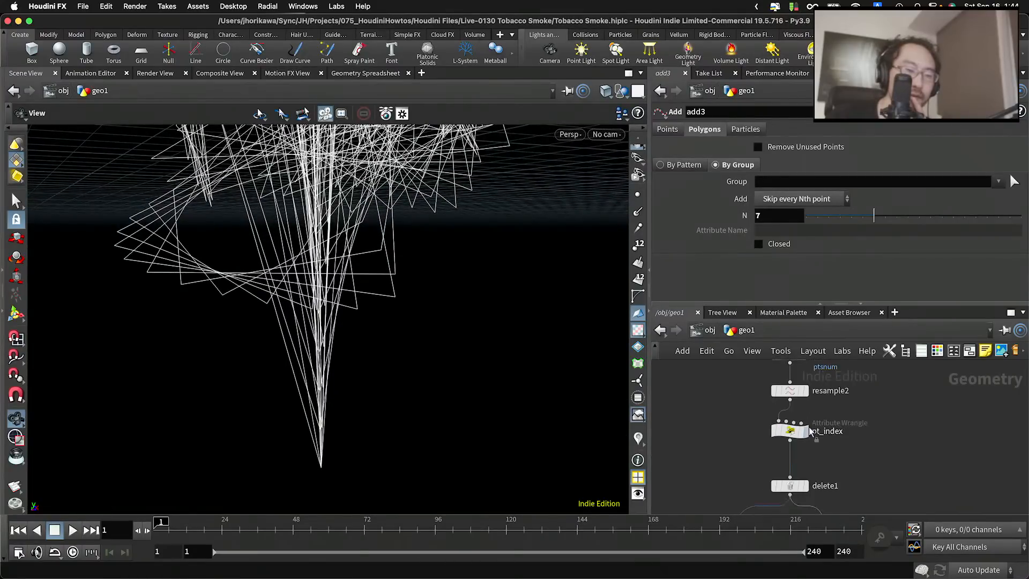
Display the pt_index node and inspect its node information
scroll(807, 434, "up", 2)
left_click(804, 433)
middle_click(784, 437)
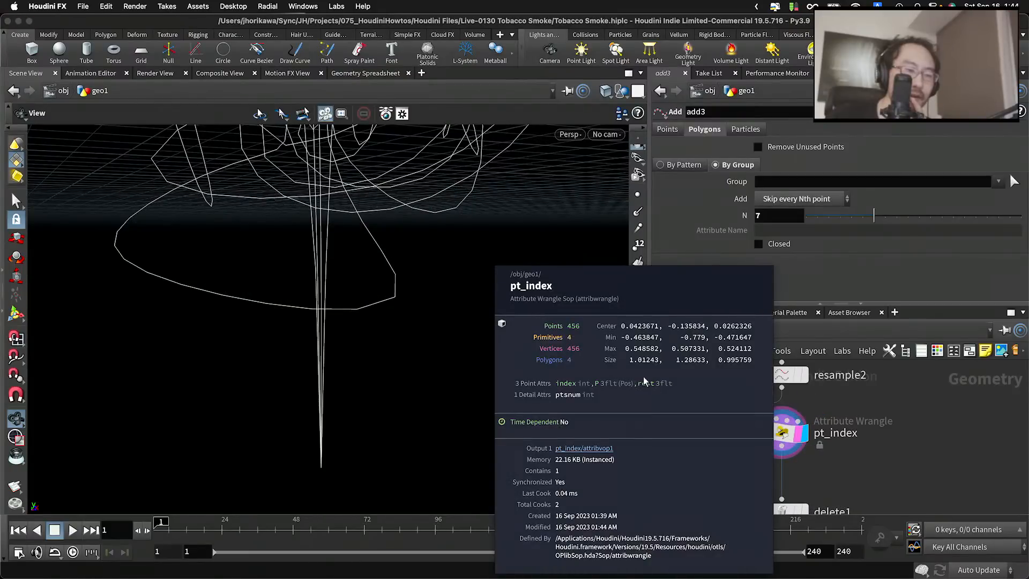
Set add3's N to 4, enable Closed and display add3 again
scroll(793, 429, "down", 4)
scroll(808, 474, "up", 1)
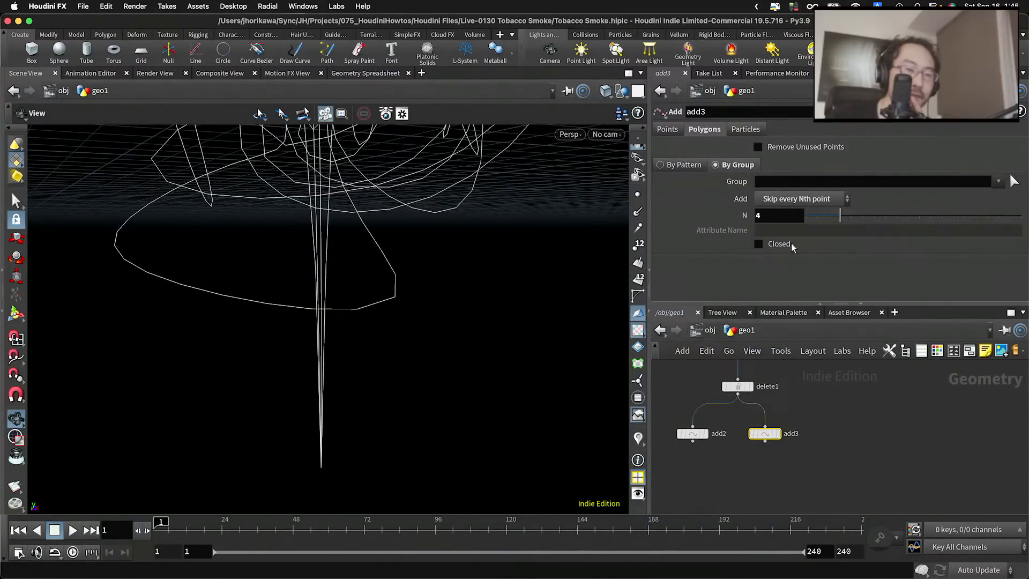
left_click(778, 434)
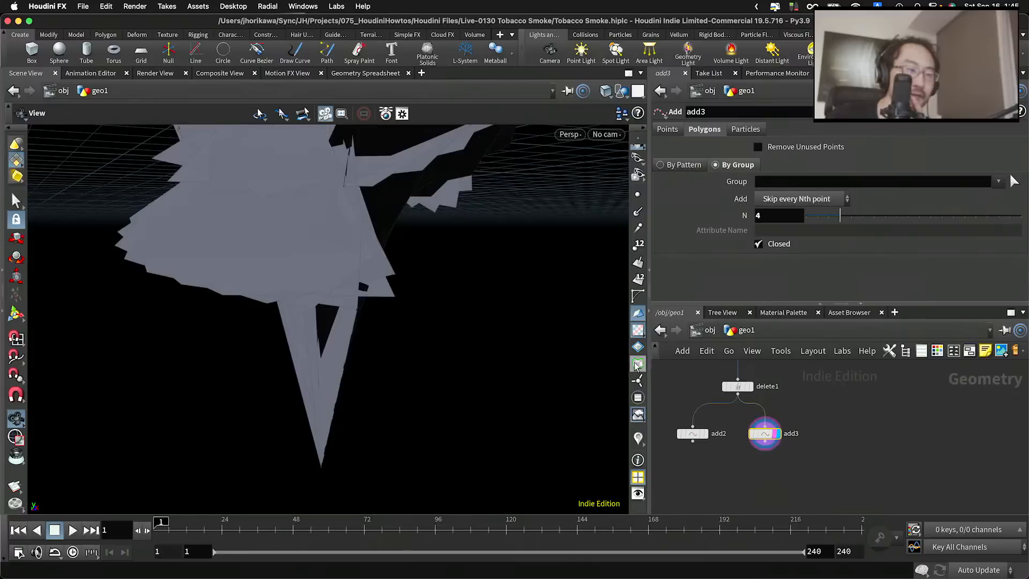
left_click_drag(473, 293, 570, 421)
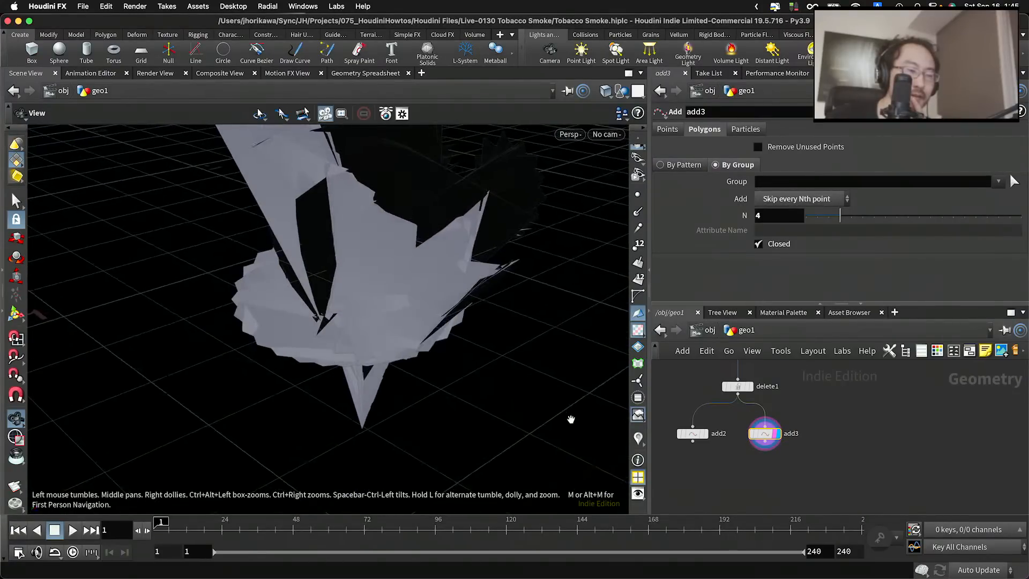
Compare the add2 and add3 results, and view add3 with Closed off and on
left_click(709, 439)
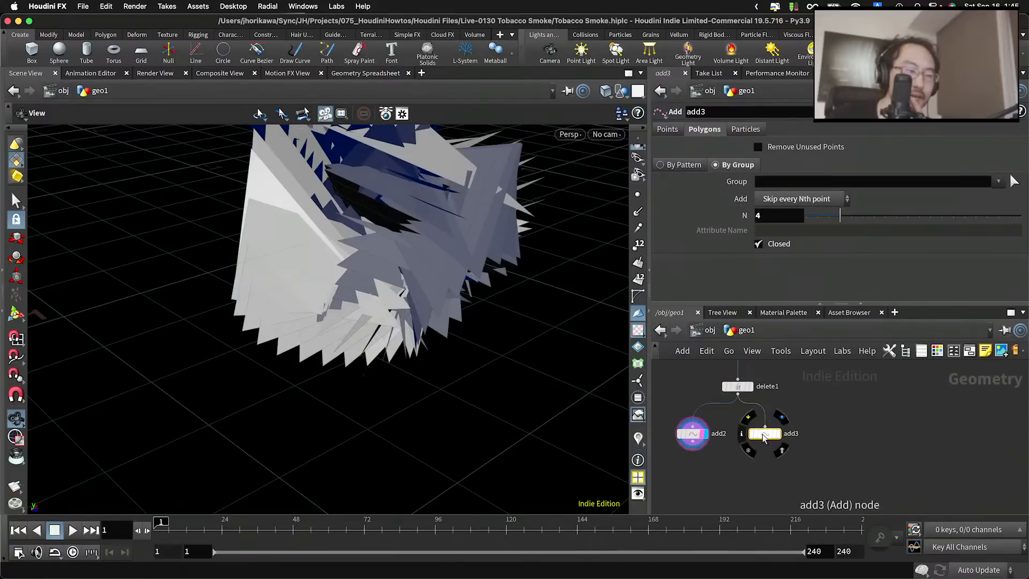
left_click(782, 437)
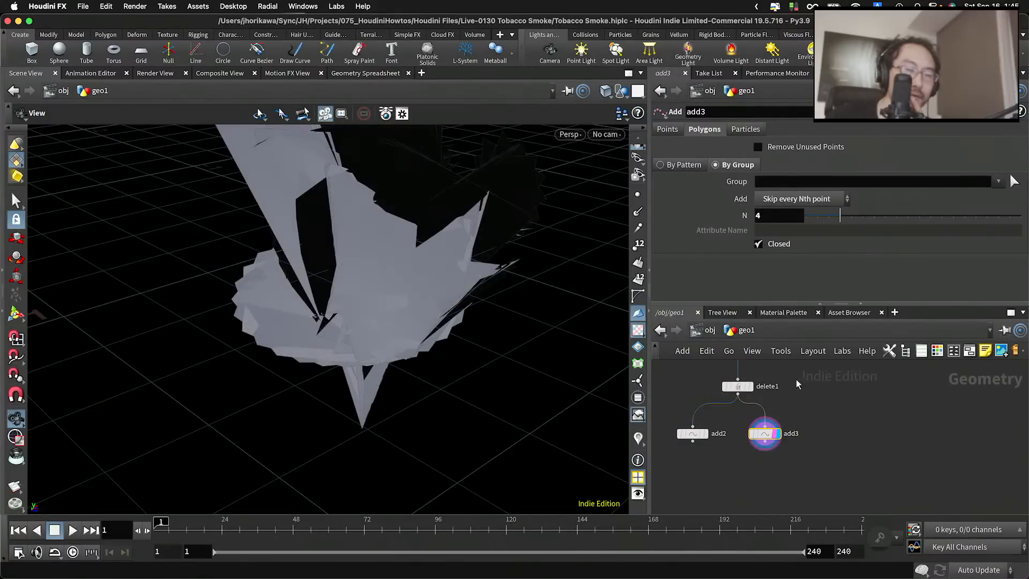
mouse_move(833, 217)
left_mouse_down()
mouse_move(855, 214)
mouse_move(844, 217)
left_mouse_up()
left_click(780, 247)
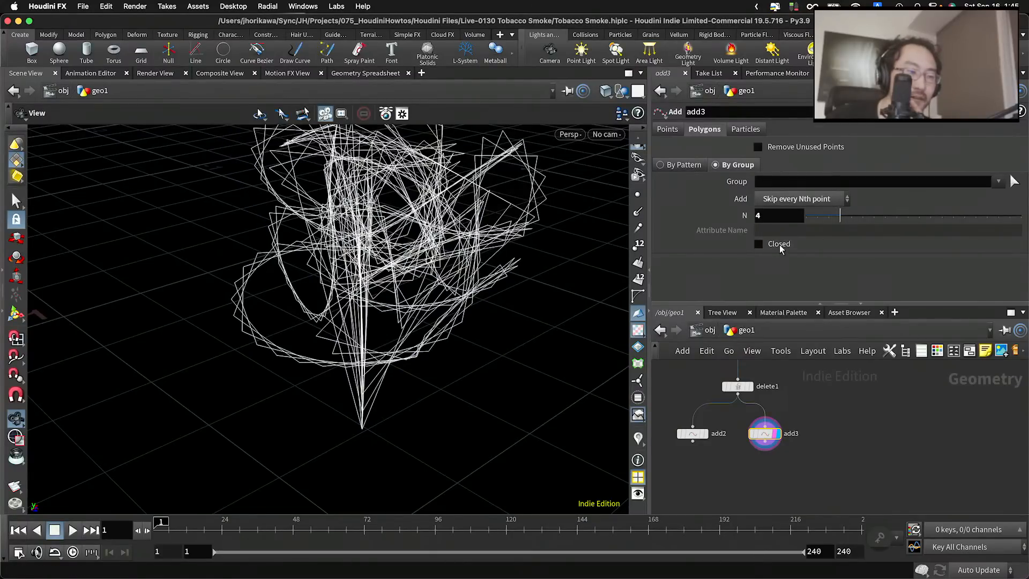
left_click(780, 245)
left_click(831, 199)
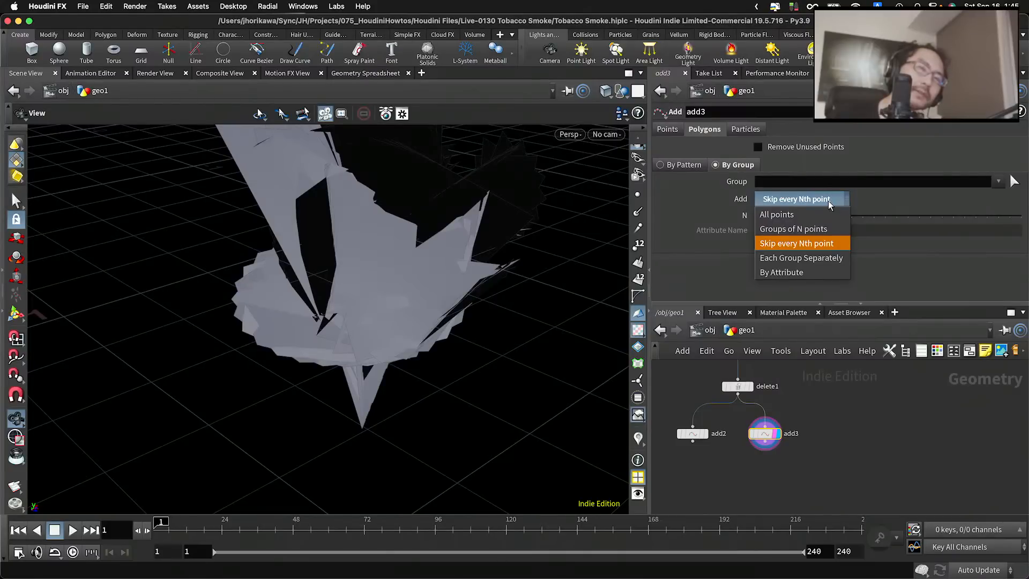
left_click(870, 165)
left_click_drag(516, 236, 494, 311)
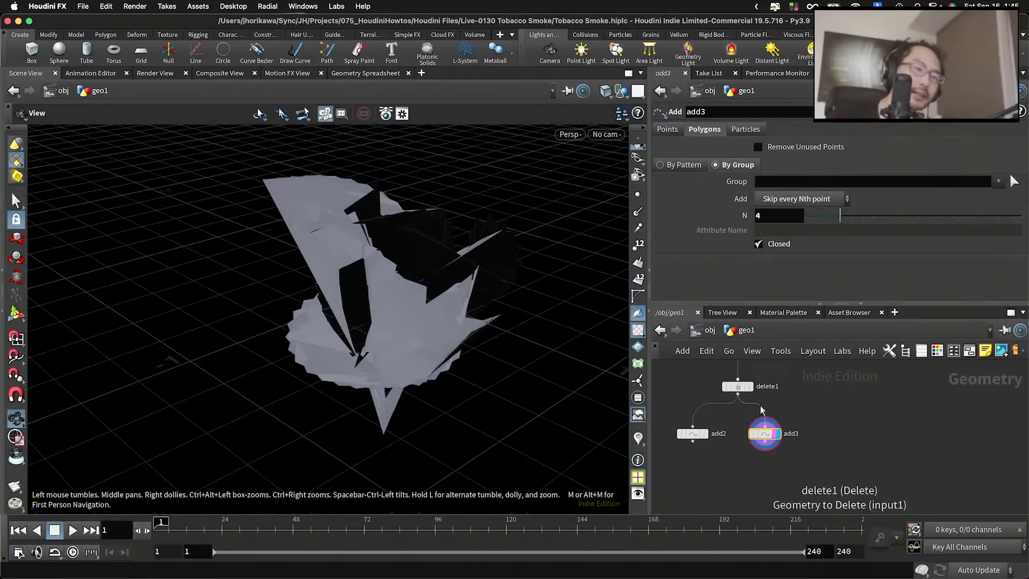
scroll(834, 444, "down", 5)
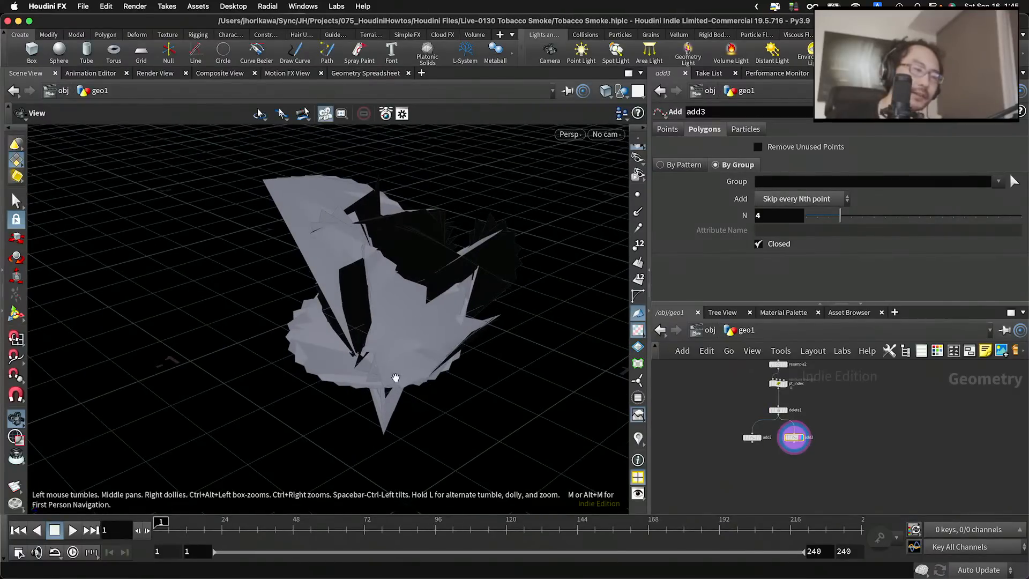
left_click_drag(396, 377, 380, 423)
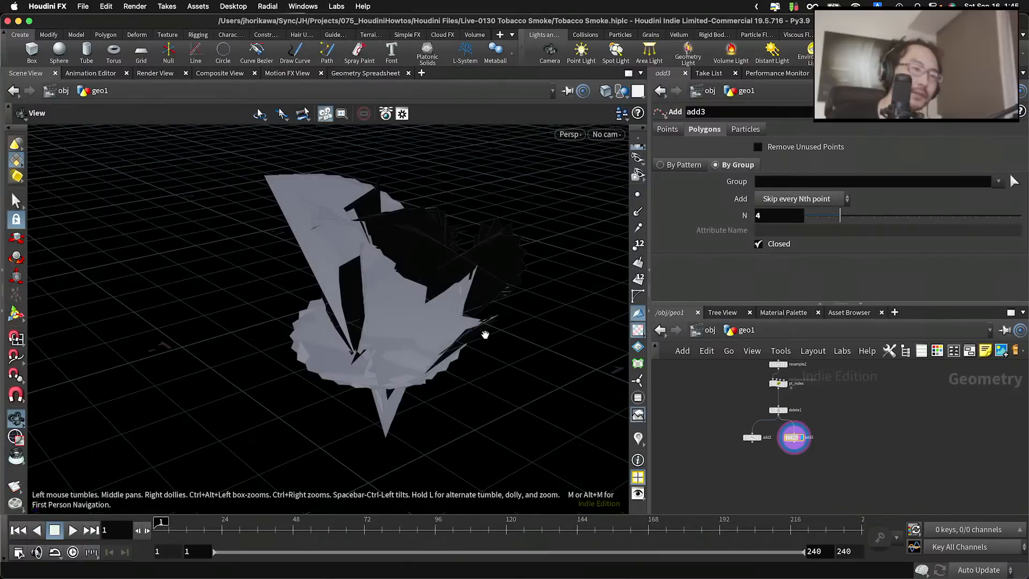
Copy the Segments parameter of the resample2 node
scroll(799, 356, "up", 6)
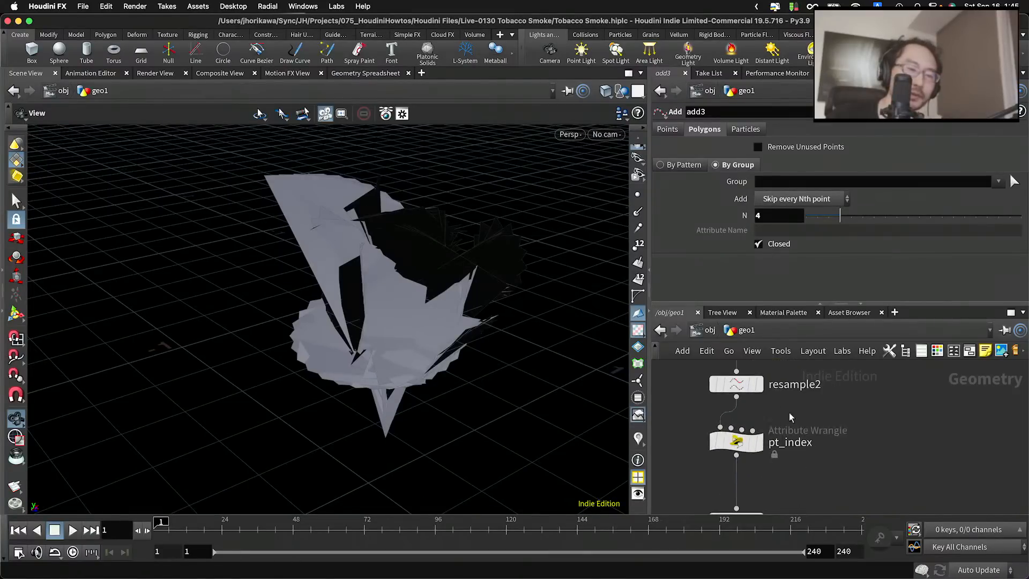
left_click(716, 380)
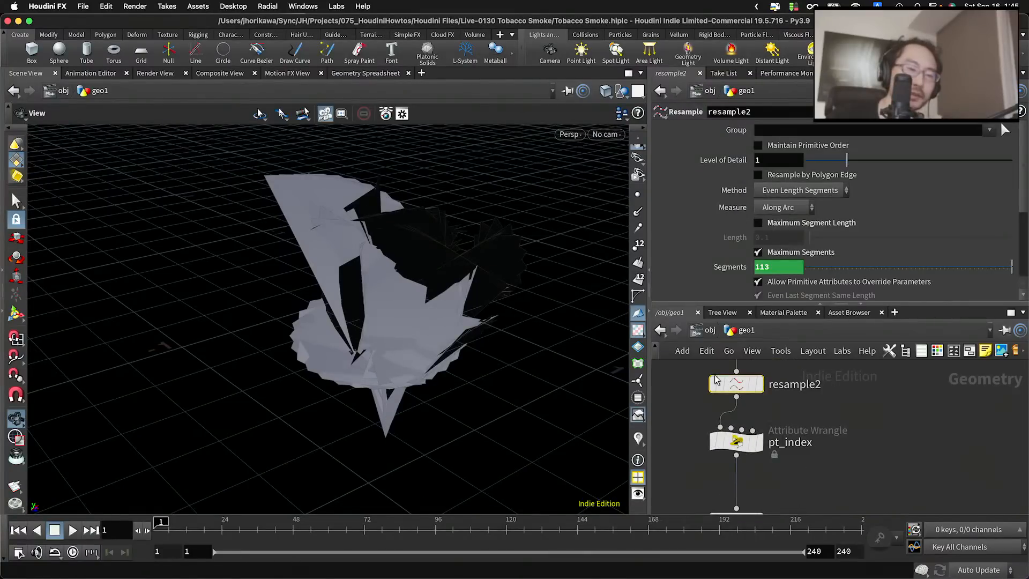
right_click(777, 267)
left_click(793, 368)
Paste the copied Segments parameter into add3's N as a relative reference, and have the polygons closed
scroll(799, 410, "down", 4)
left_click(801, 464)
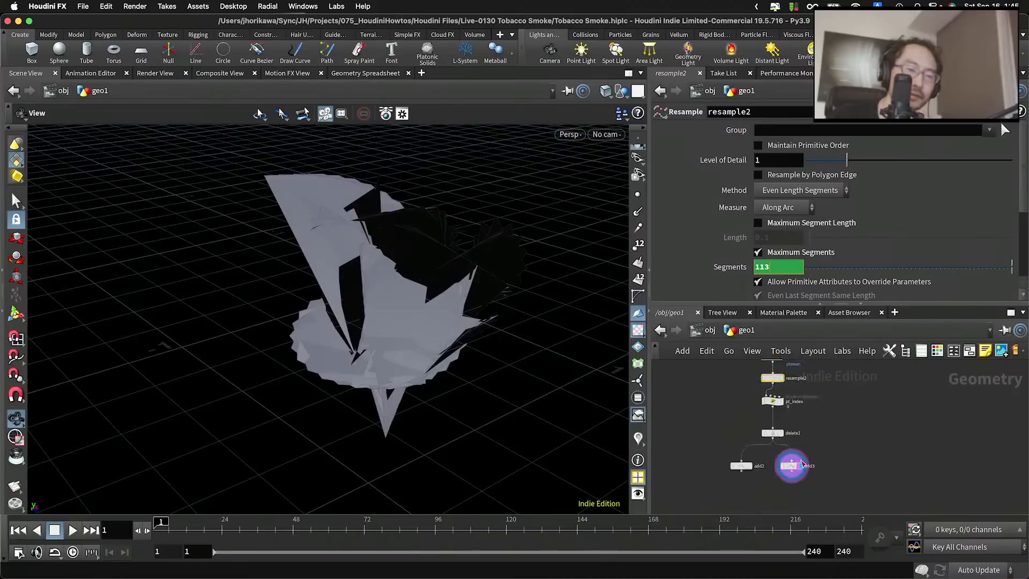
scroll(801, 464, "up", 3)
left_click(782, 213)
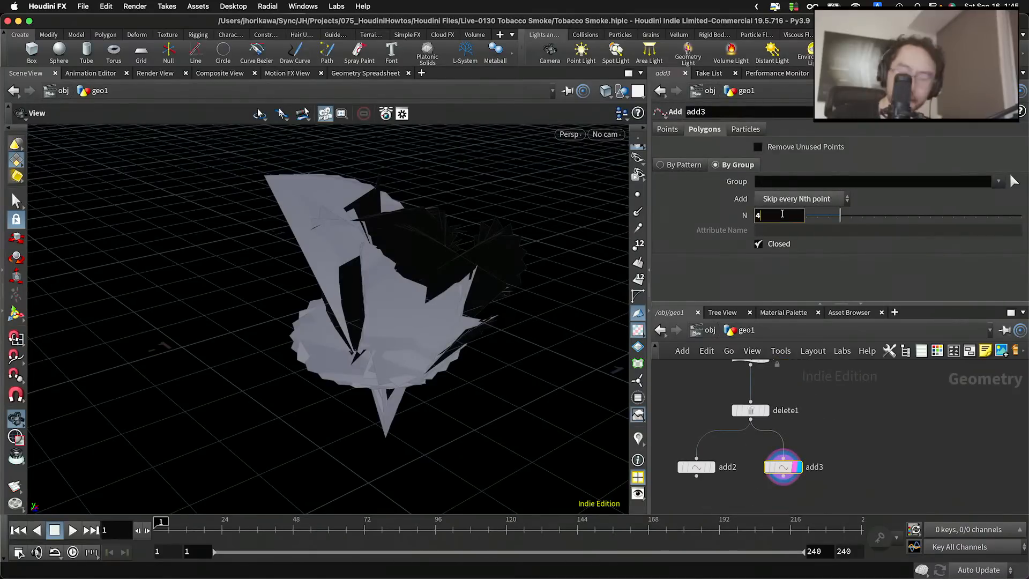
left_click(779, 249)
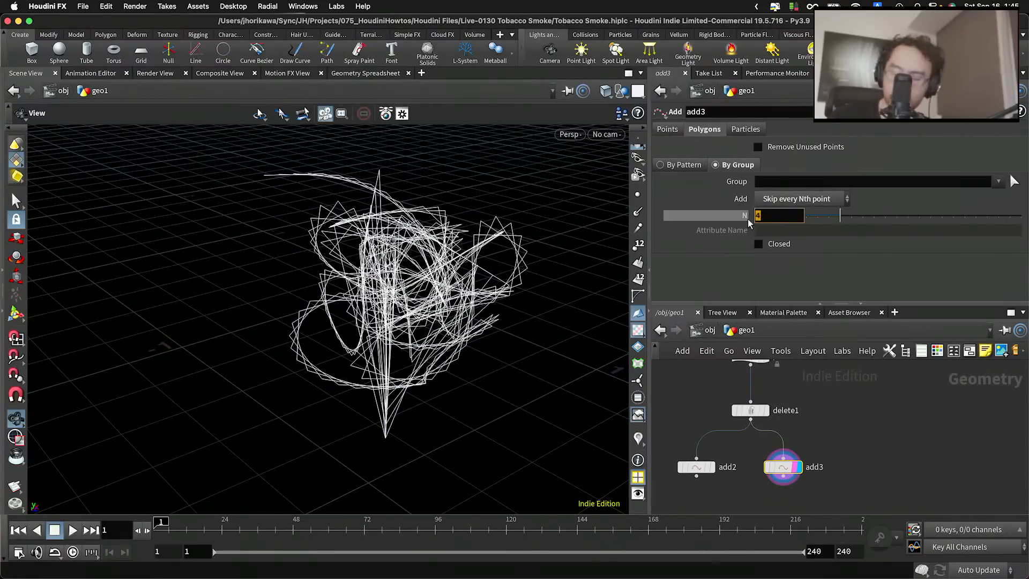
right_click(775, 216)
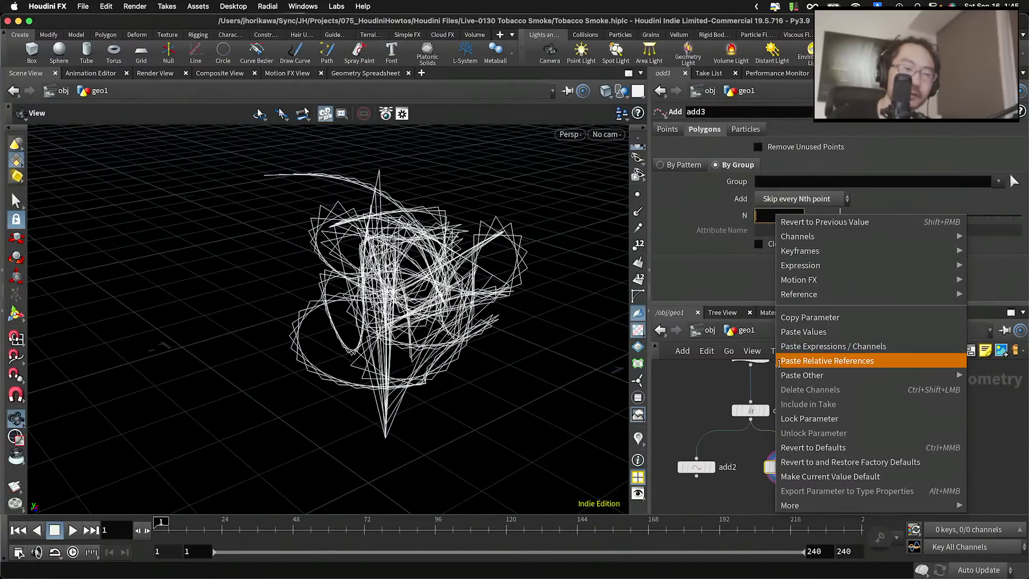
left_click(779, 361)
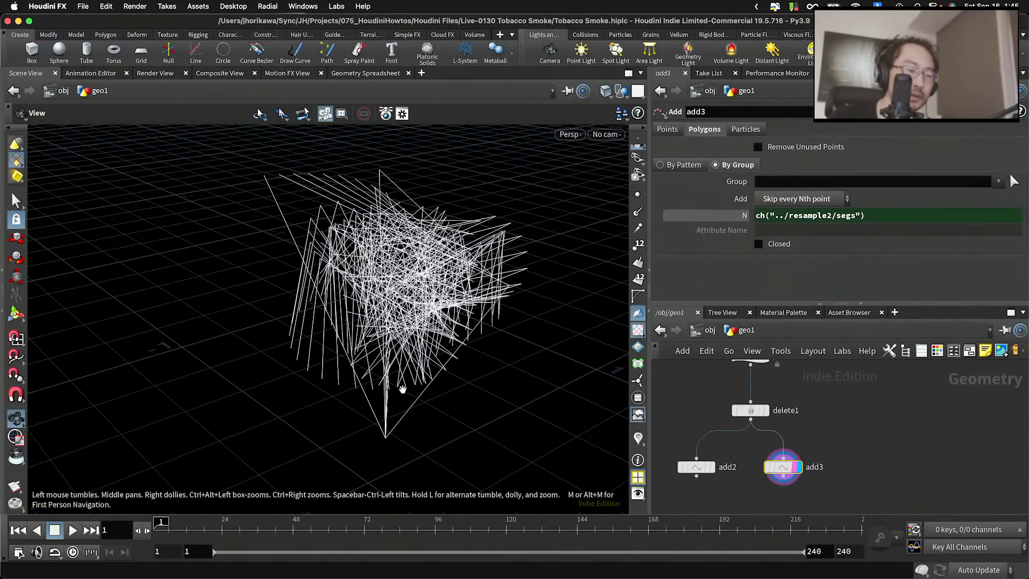
left_click_drag(402, 385, 429, 386)
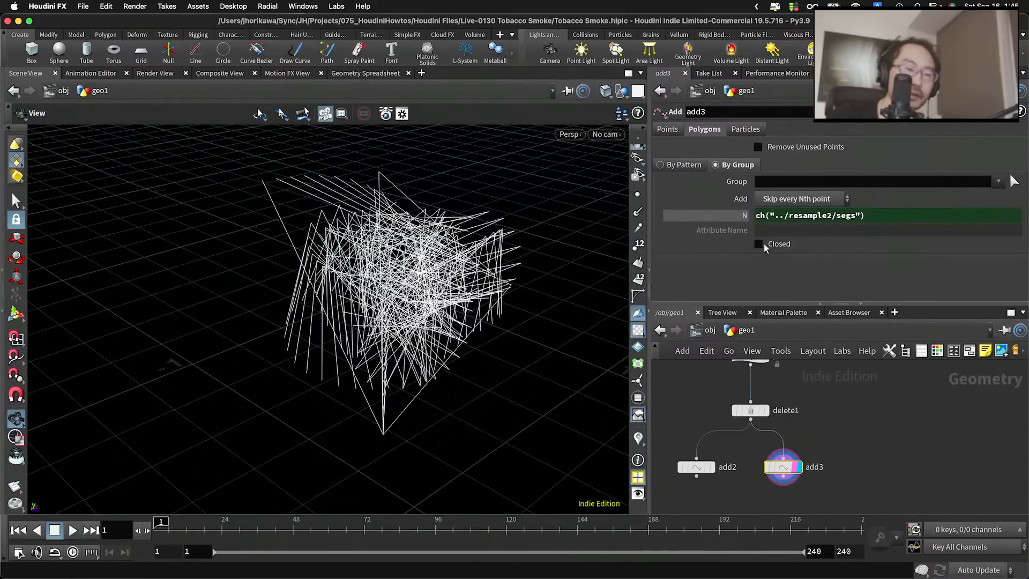
left_click(764, 244)
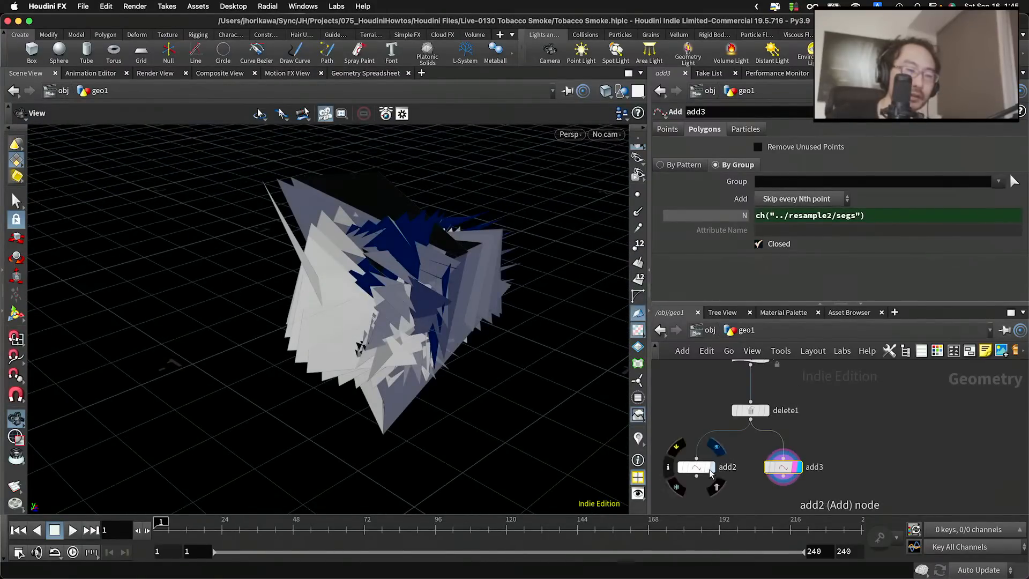
Compare the add2 and add3 results with points displayed, examining the lowest tip of the add3 shape
left_click(710, 470)
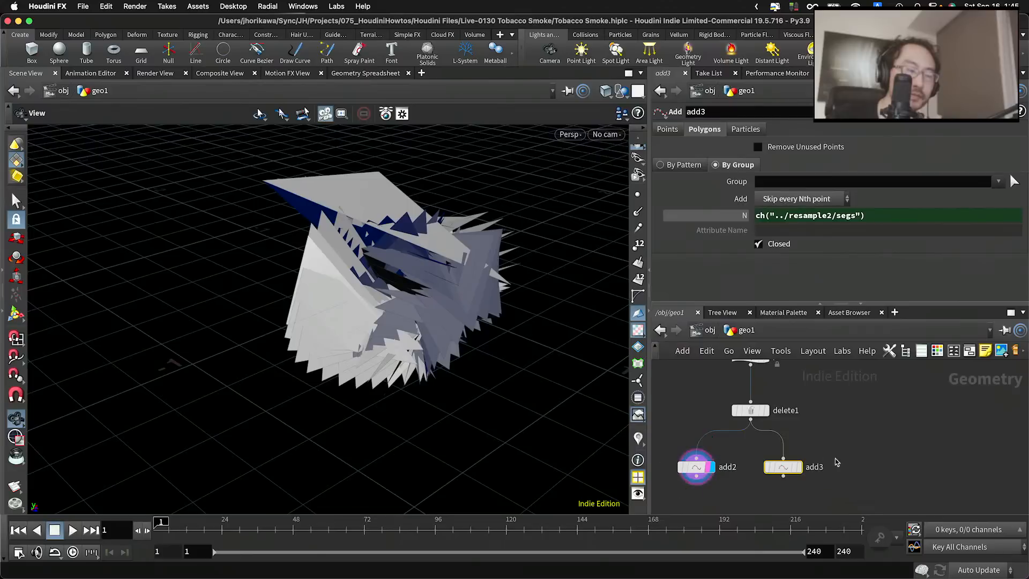
left_click_drag(535, 332, 487, 387)
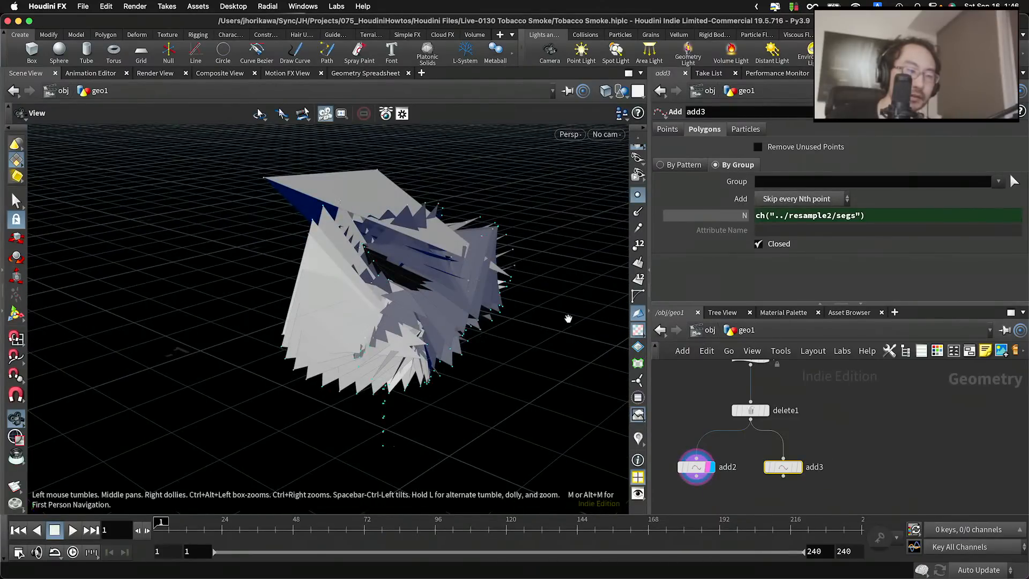
left_click(800, 468)
left_click(795, 468)
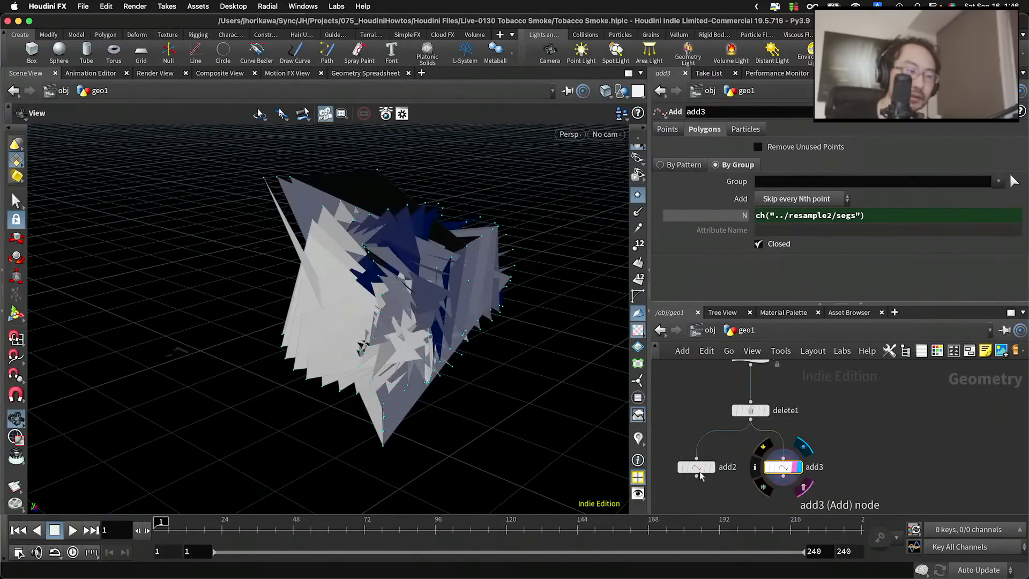
right_click_drag(424, 446, 388, 416)
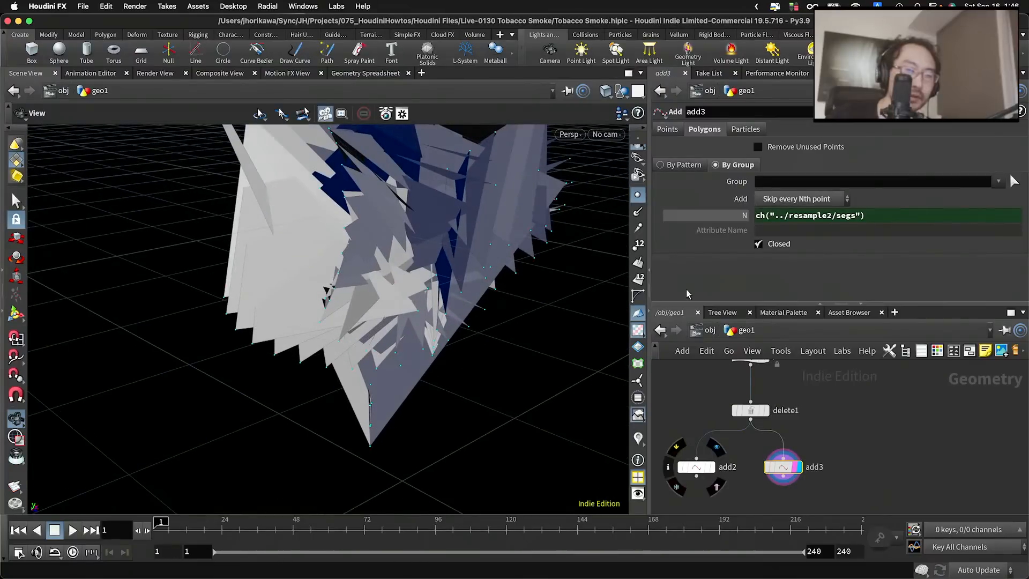
Turn Closed off on add3, extend its N expression to ch("../resample2/segs")+1, and turn Closed back on
left_click(780, 248)
left_click_drag(496, 323, 252, 284)
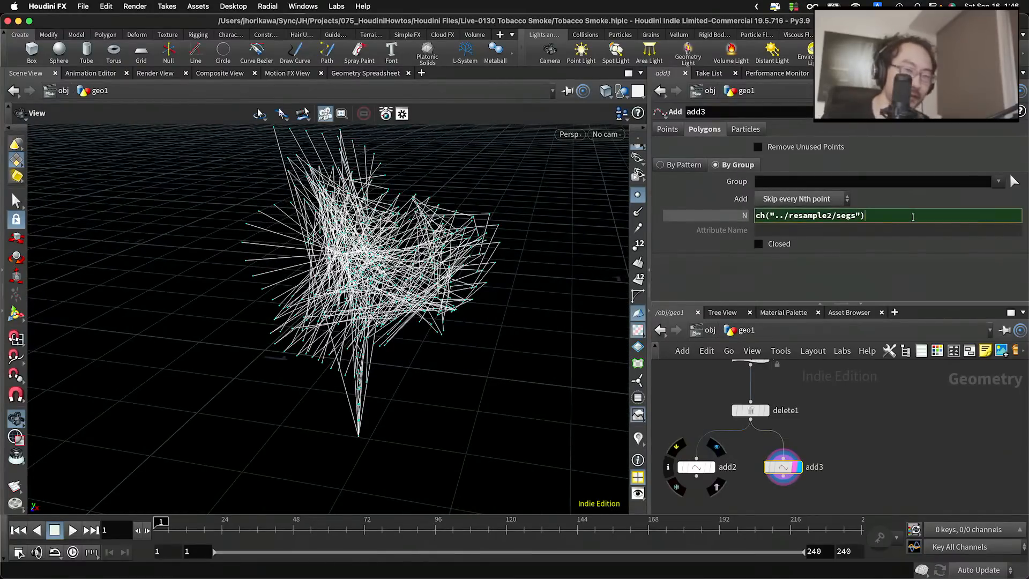
type(":")
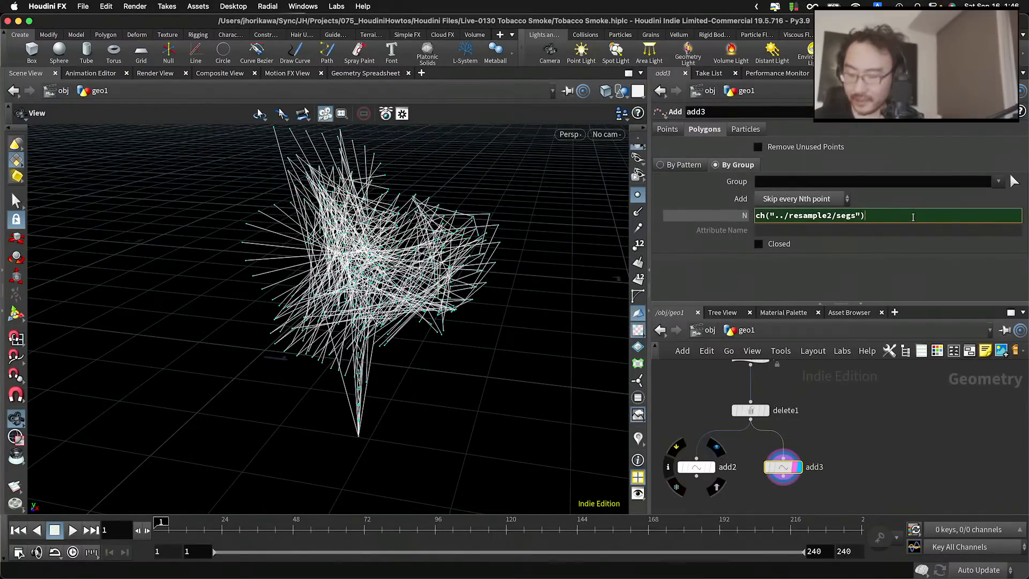
type("1")
key("Return")
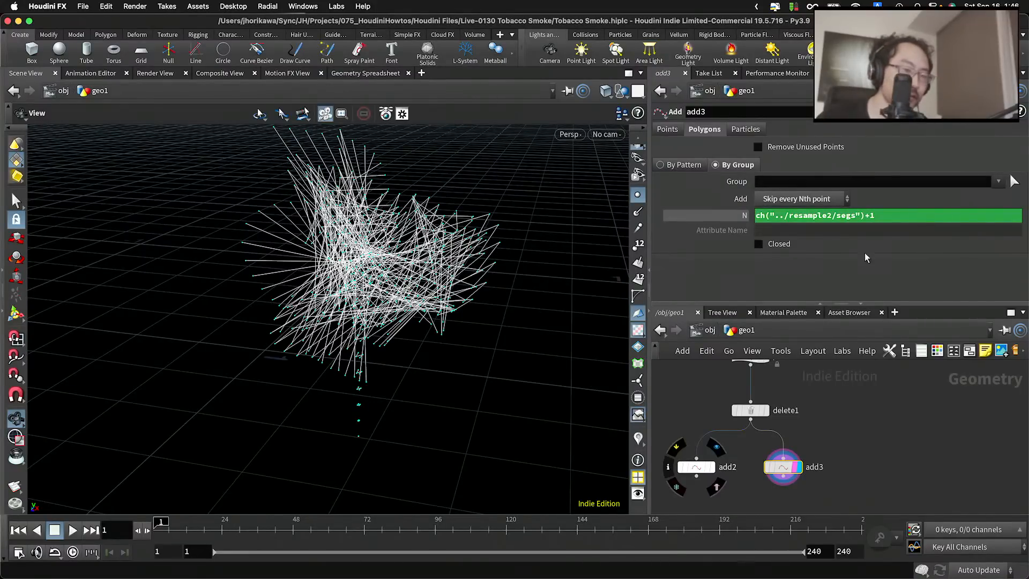
left_click(758, 245)
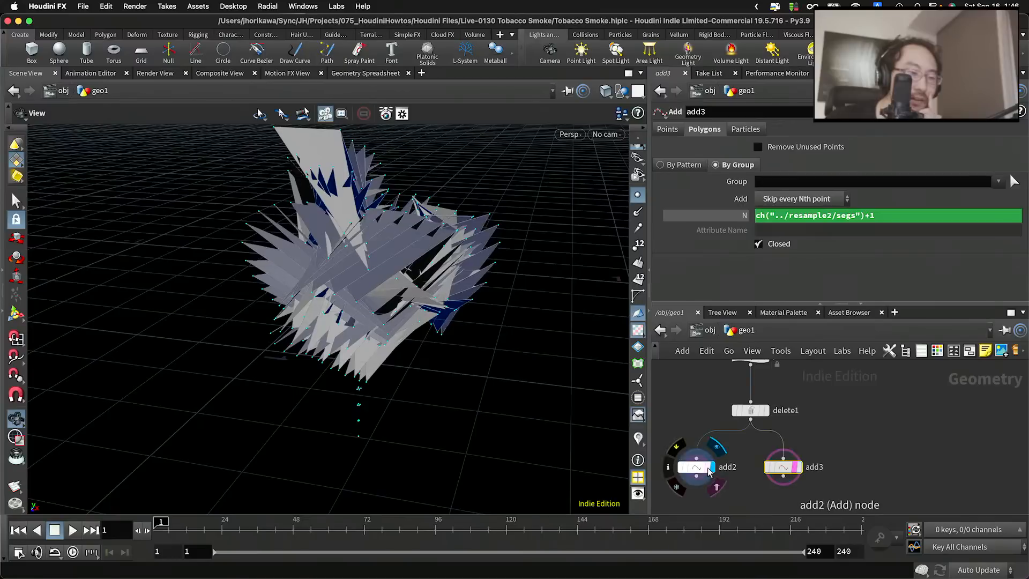
Display add2 and add3 in turn to check the corrected N expression against the attribute-based result
left_click(712, 467)
left_click(800, 467)
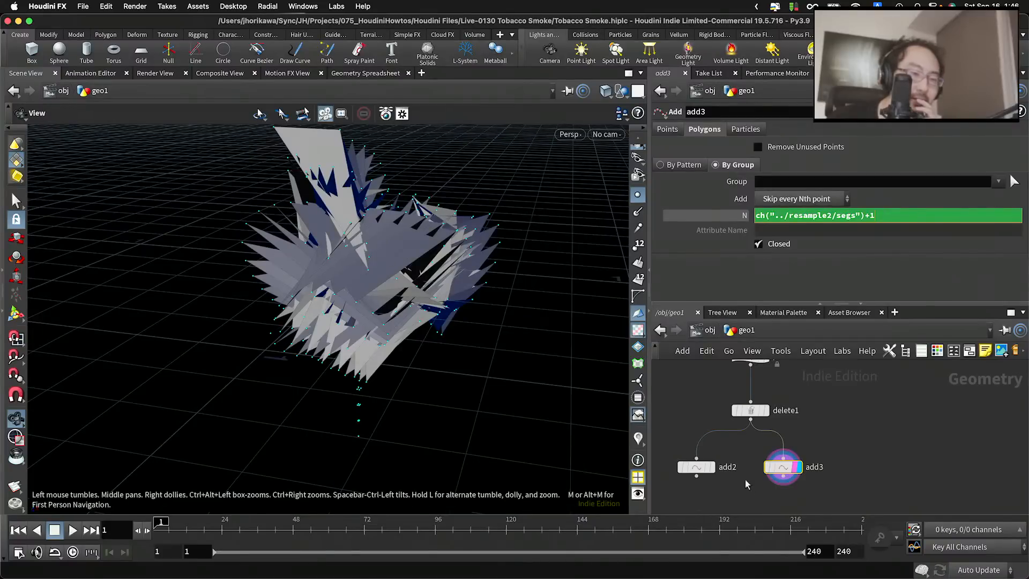
left_click_drag(782, 467, 786, 466)
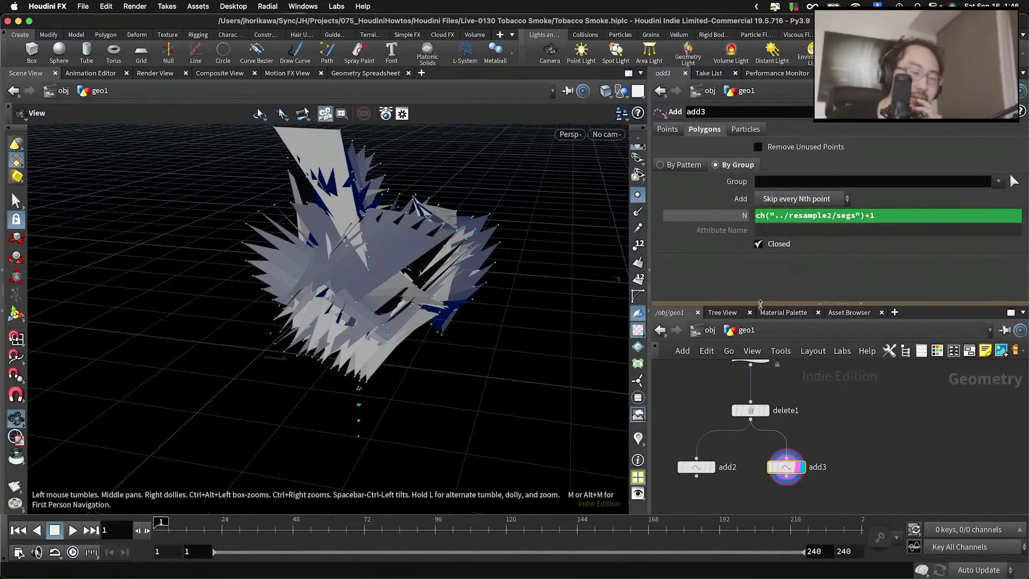
Reposition the pt_index wrangle above delete1 to make room beside it, and show its parameters
scroll(769, 395, "down", 2)
scroll(749, 455, "up", 3)
middle_click_drag(788, 390, 746, 441)
scroll(739, 449, "up", 1)
left_click_drag(728, 453, 691, 441)
scroll(708, 440, "down", 3)
scroll(720, 406, "up", 2)
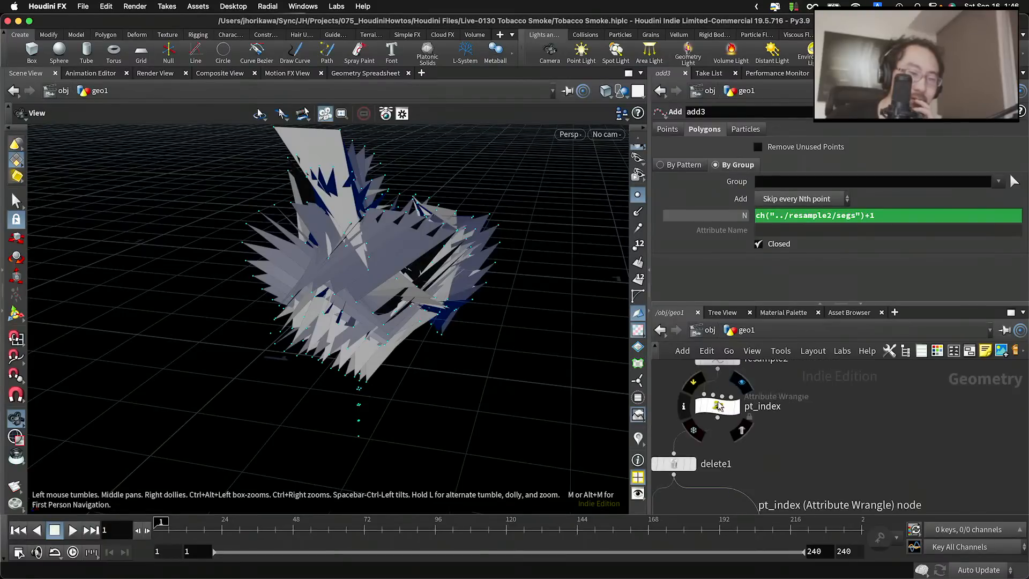
left_click_drag(719, 406, 688, 418)
left_click(688, 418)
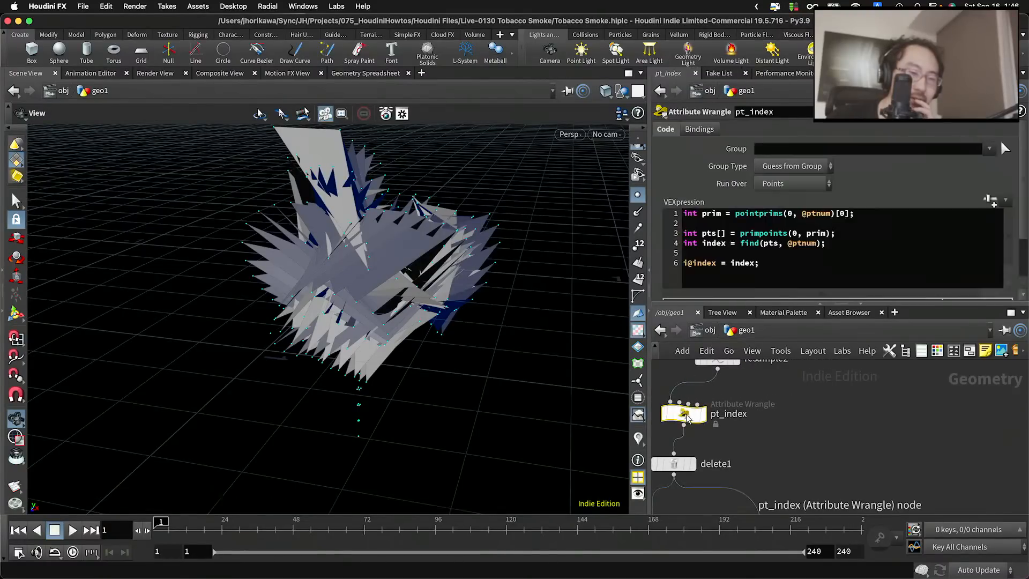
scroll(719, 409, "down", 3)
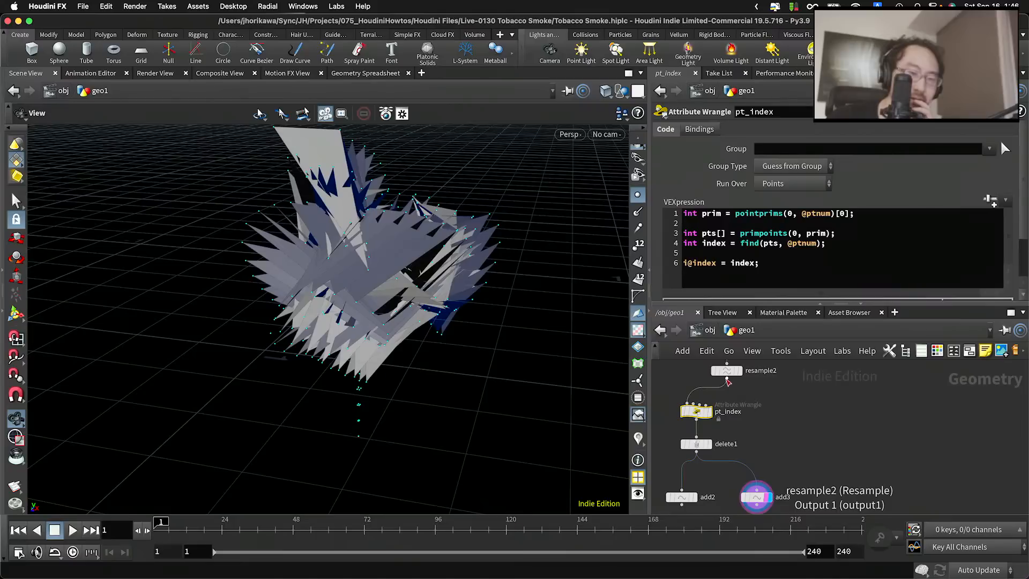
Add a Switch node to the network beside pt_index
left_click_drag(727, 380, 742, 429)
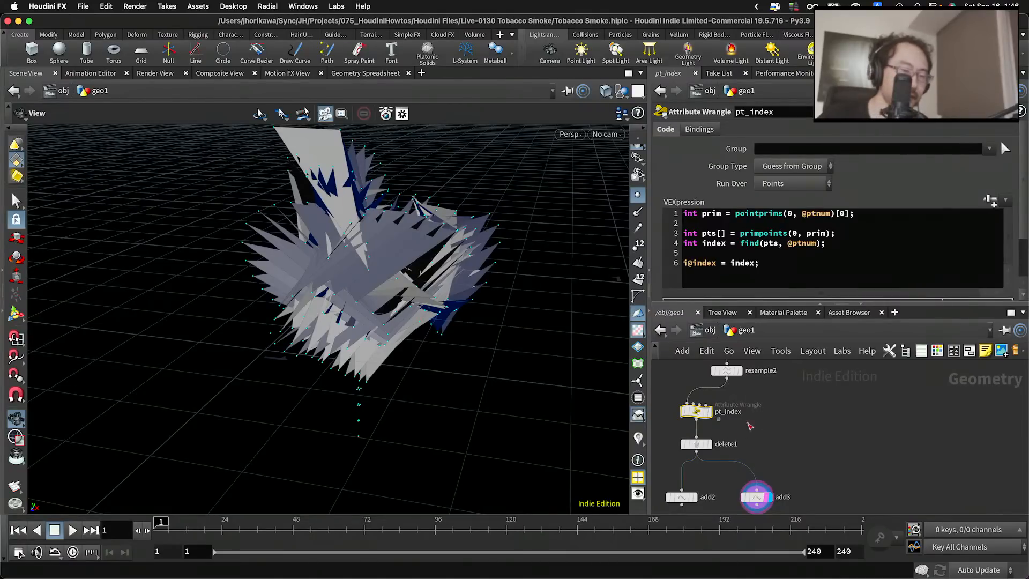
key("Tab")
type("sweep")
key("Return")
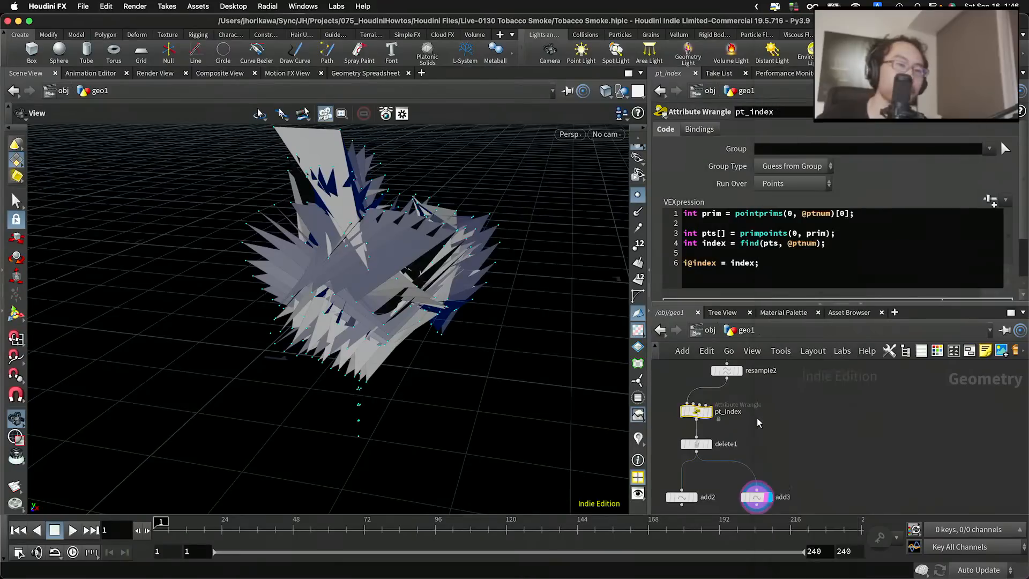
key("Tab")
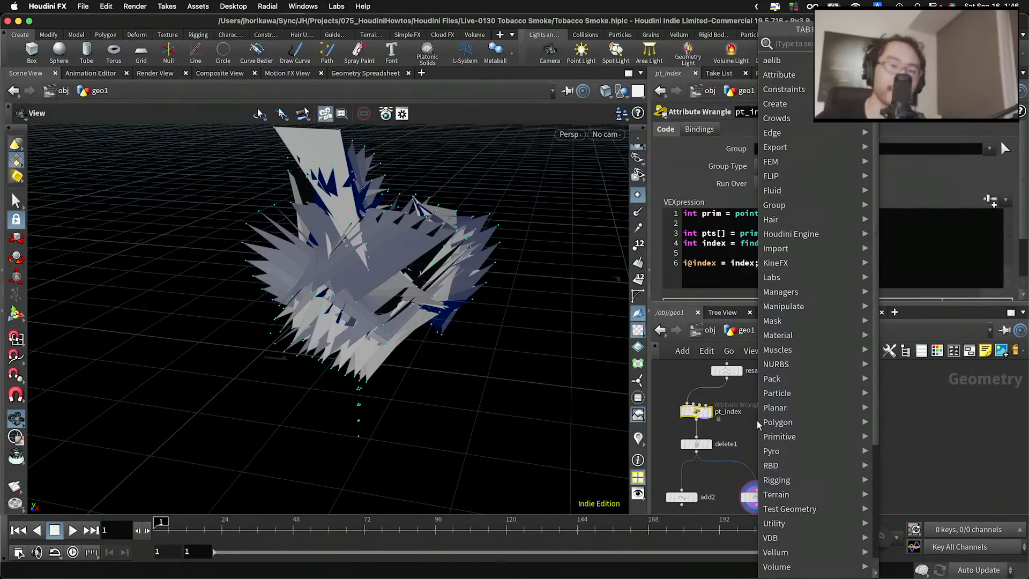
type("sweep")
key("Return")
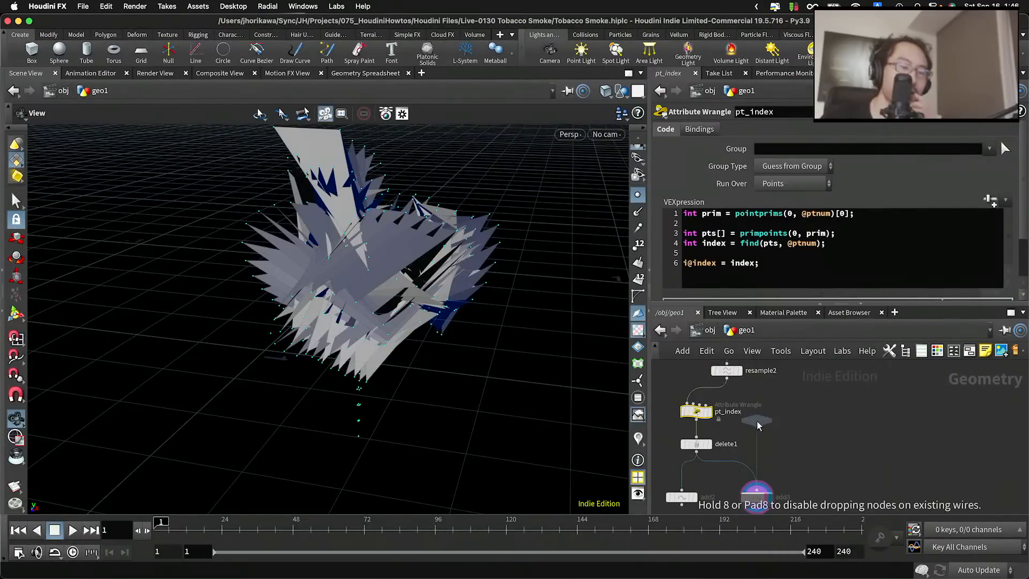
left_click(753, 425)
scroll(701, 423, "up", 4)
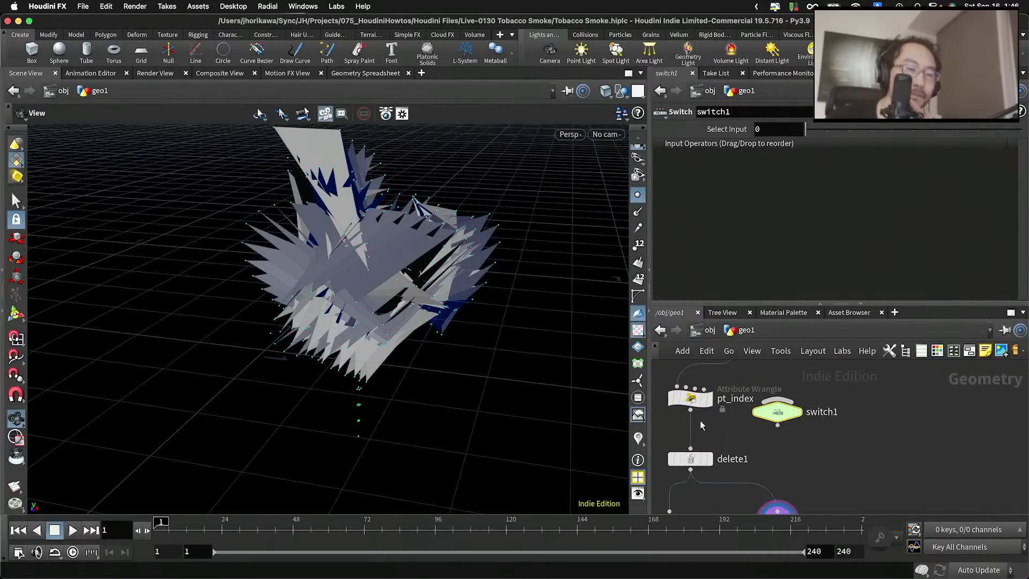
left_click_drag(762, 418, 736, 438)
scroll(757, 425, "down", 4)
mouse_move(762, 394)
middle_mouse_down()
mouse_move(754, 408)
mouse_move(752, 375)
middle_mouse_up()
left_click_drag(744, 421, 722, 463)
scroll(723, 471, "up", 5)
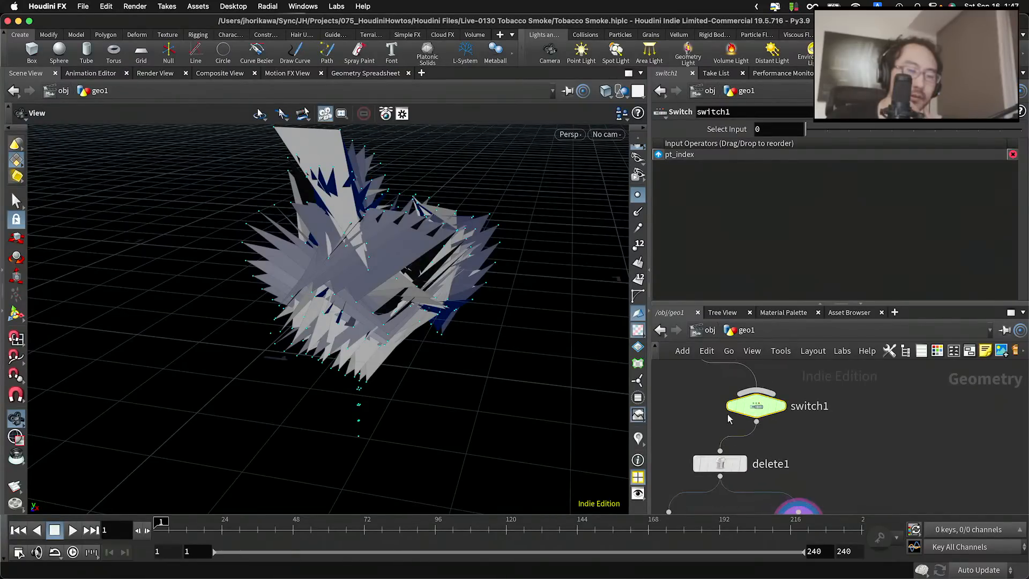
scroll(728, 417, "down", 3)
left_click_drag(746, 409, 802, 408)
Arrange delete1, add2 and switch1, and wire add2 and add3 into switch1 as its first and second inputs
left_click_drag(722, 449, 709, 400)
left_click(686, 483)
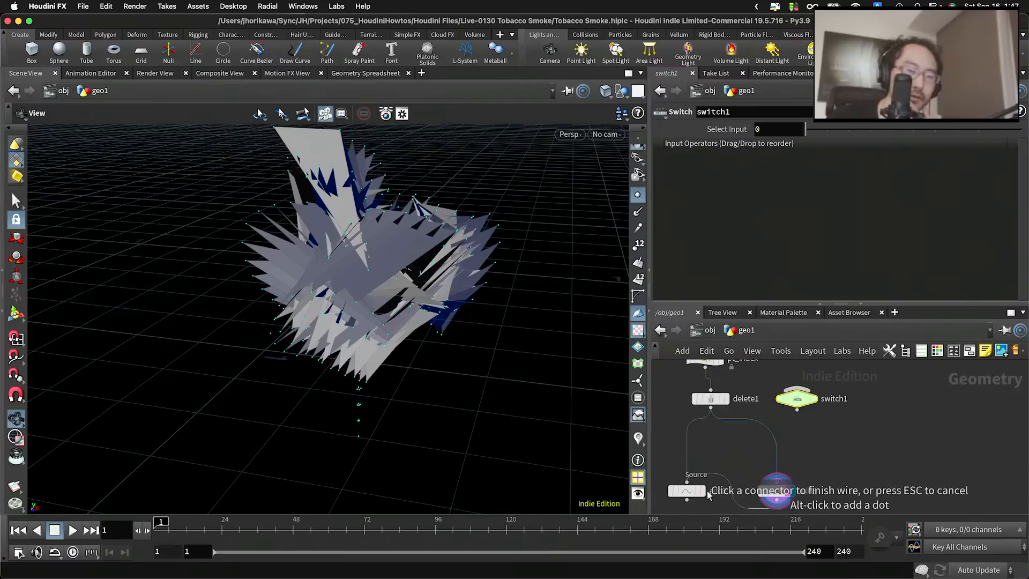
key("Escape")
left_click_drag(688, 499, 705, 453)
scroll(706, 474, "up", 2)
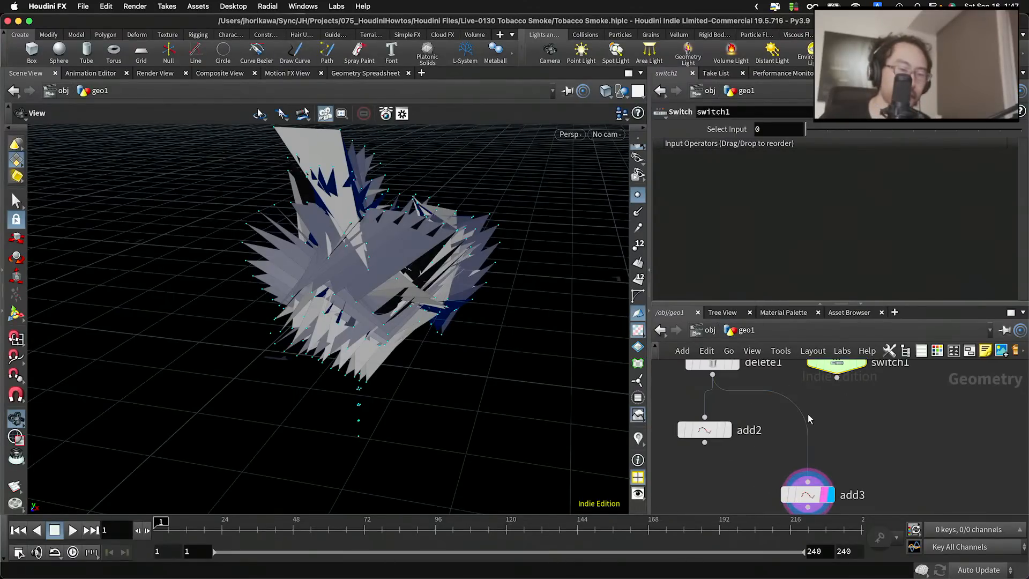
scroll(808, 415, "down", 2)
left_click_drag(828, 378, 759, 470)
scroll(752, 432, "up", 2)
left_click_drag(726, 432, 757, 469)
left_click_drag(826, 485, 795, 467)
scroll(837, 457, "down", 2)
middle_click_drag(802, 452, 777, 528)
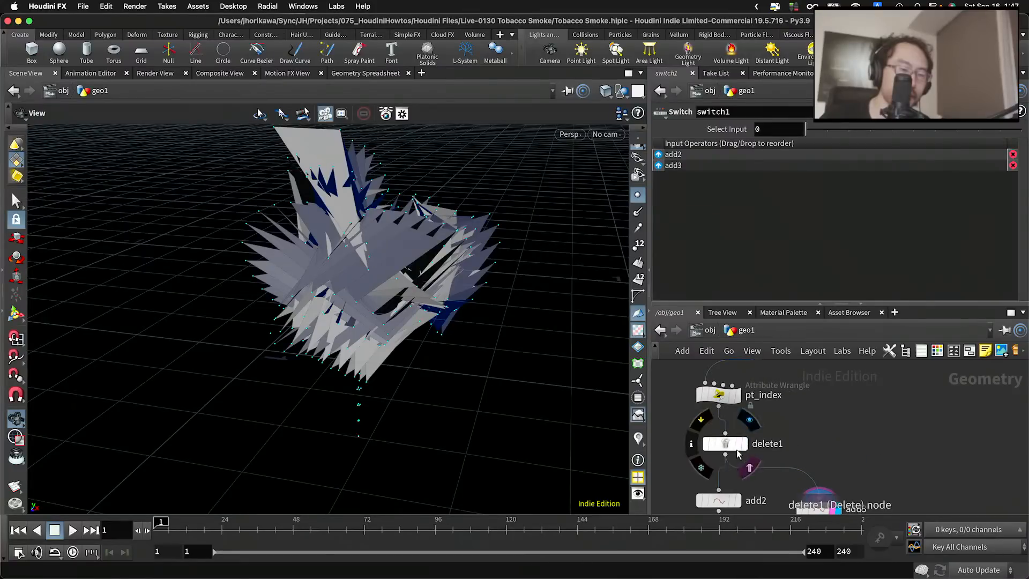
Duplicate delete1, feed the copy from resample2 and connect its output to add3
left_click_drag(737, 450, 818, 433, "alt")
middle_click_drag(815, 387, 804, 447)
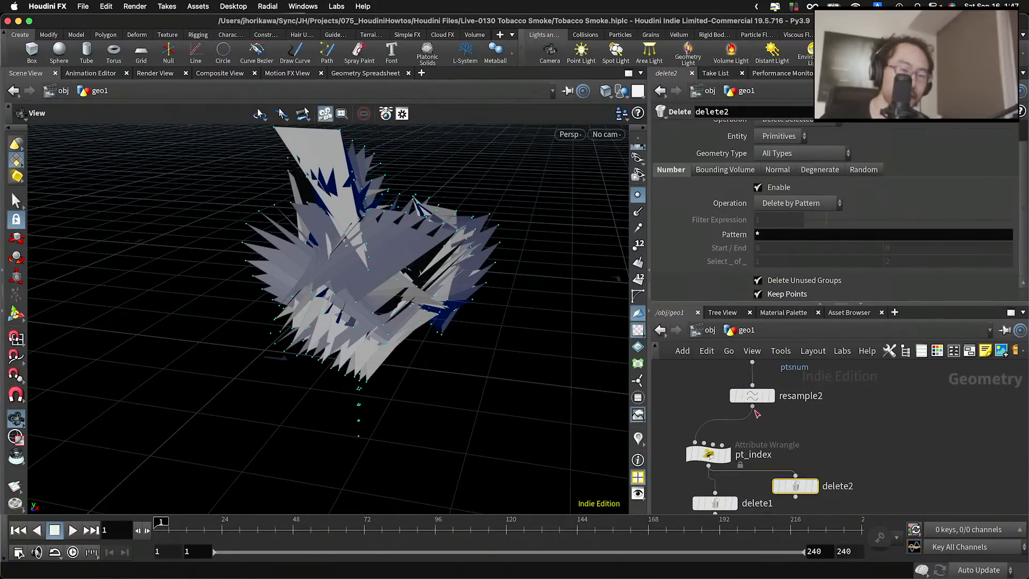
left_click_drag(753, 409, 796, 474)
middle_click_drag(813, 454, 805, 402)
left_click_drag(788, 443, 802, 502)
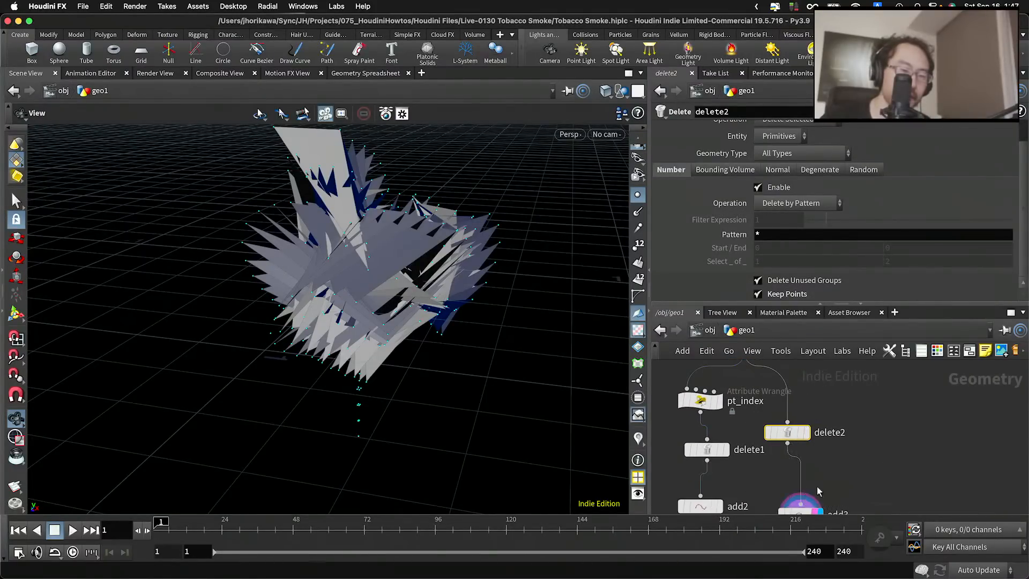
Display the switch1 node below add2 and add3, and save the scene file
middle_click_drag(818, 491, 817, 416)
left_click(752, 488)
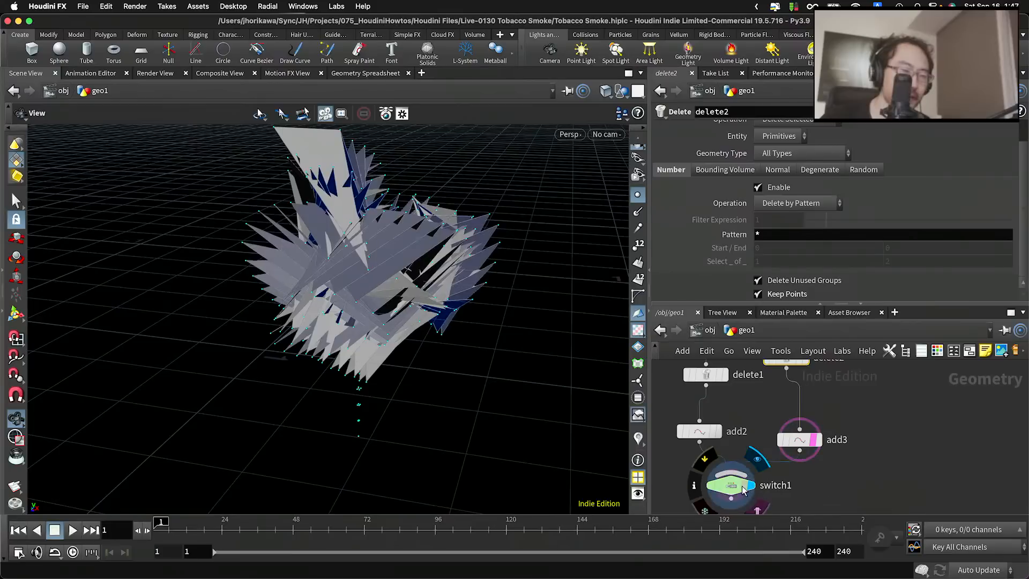
left_click(744, 487)
left_click_drag(725, 487, 736, 486)
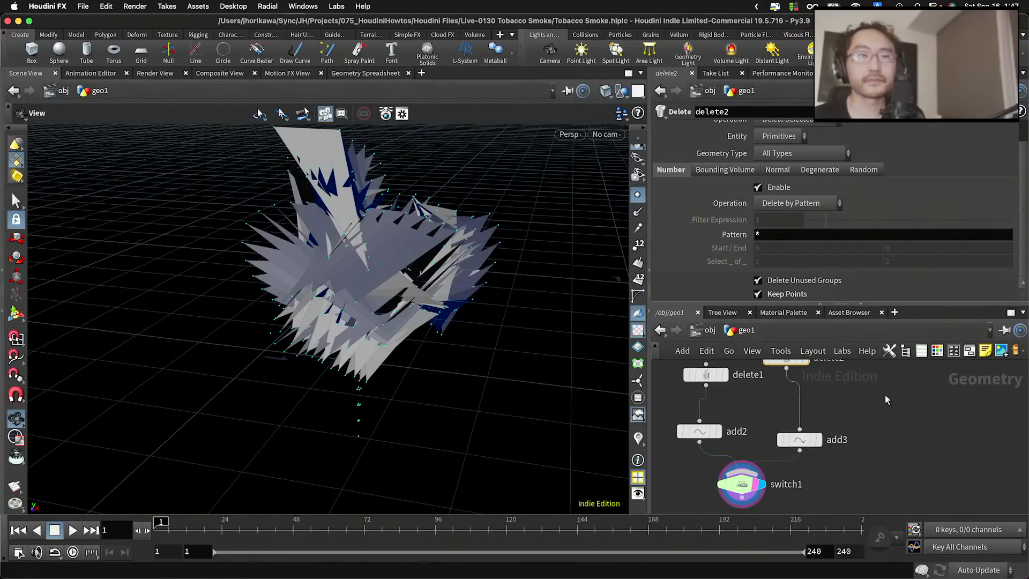
key("super+s")
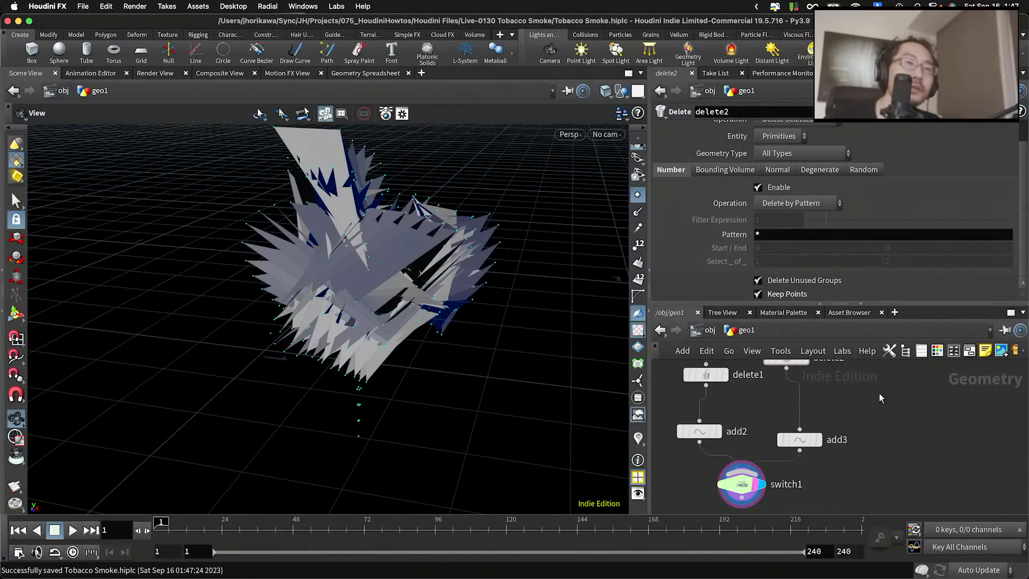
Bypass delete2 and set switch1's Select Input to 1 to view the add3 branch with the original curves kept
scroll(865, 428, "up", 1)
middle_click_drag(865, 429, 857, 464)
scroll(858, 464, "down", 2)
left_click(777, 417)
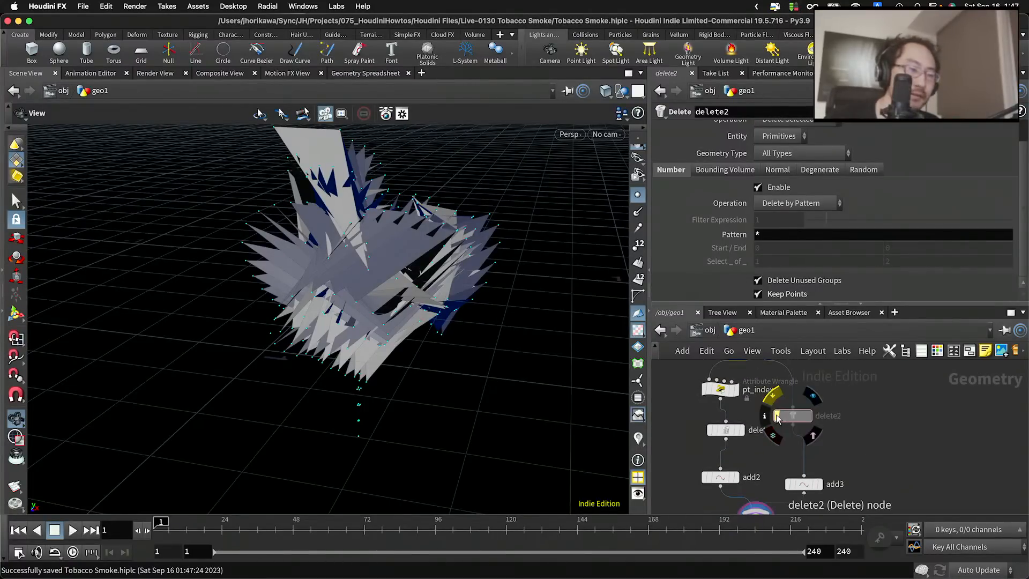
left_click_drag(795, 421, 799, 436)
middle_click_drag(808, 503, 806, 411)
middle_click_drag(738, 401, 744, 444)
left_click(758, 481)
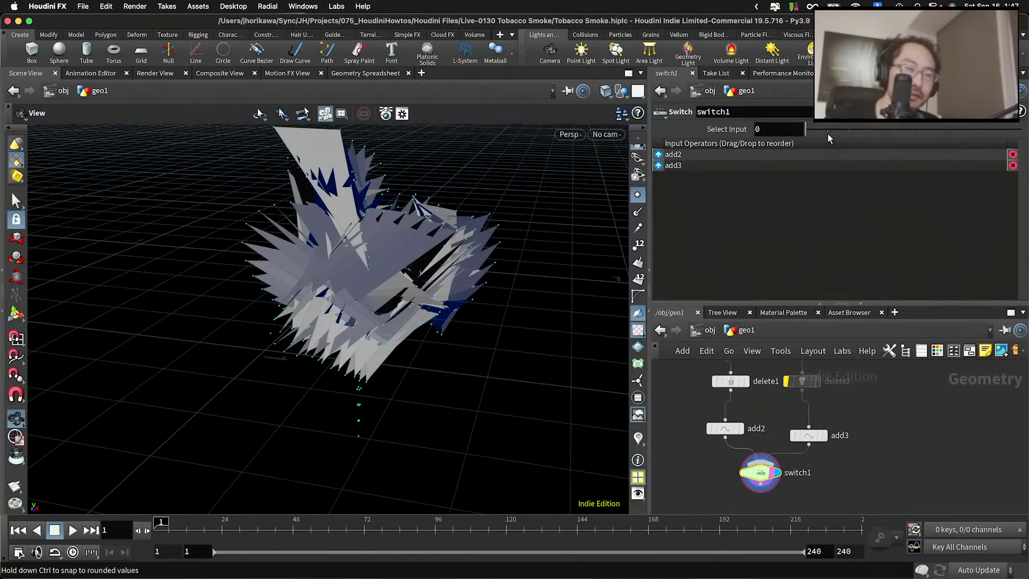
mouse_move(827, 133)
left_mouse_down()
mouse_move(808, 133)
mouse_move(827, 133)
left_mouse_up()
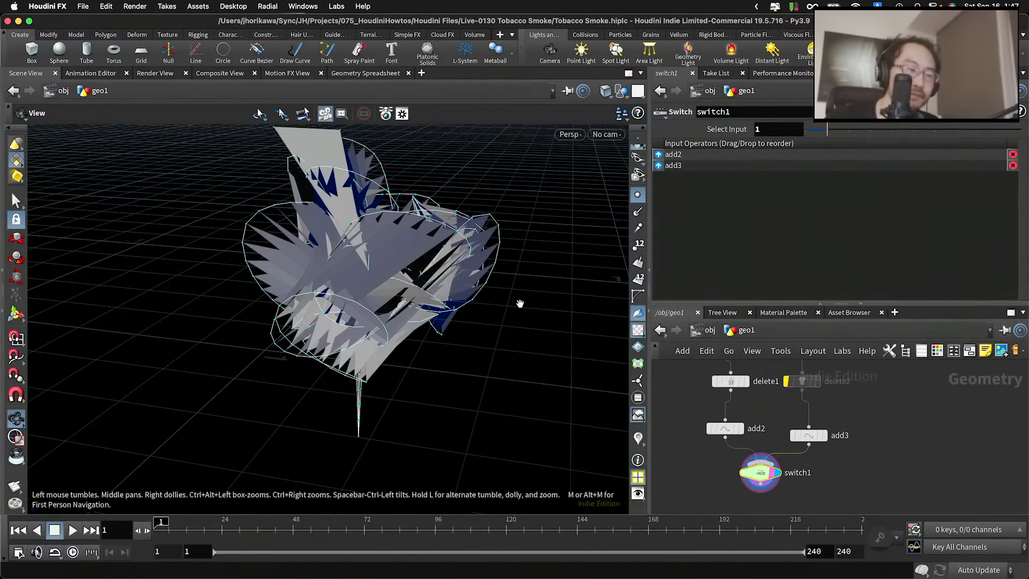
left_click_drag(519, 298, 577, 350)
View delete1's points, then select and display add2 and bypass delete1
middle_click_drag(754, 387, 754, 416)
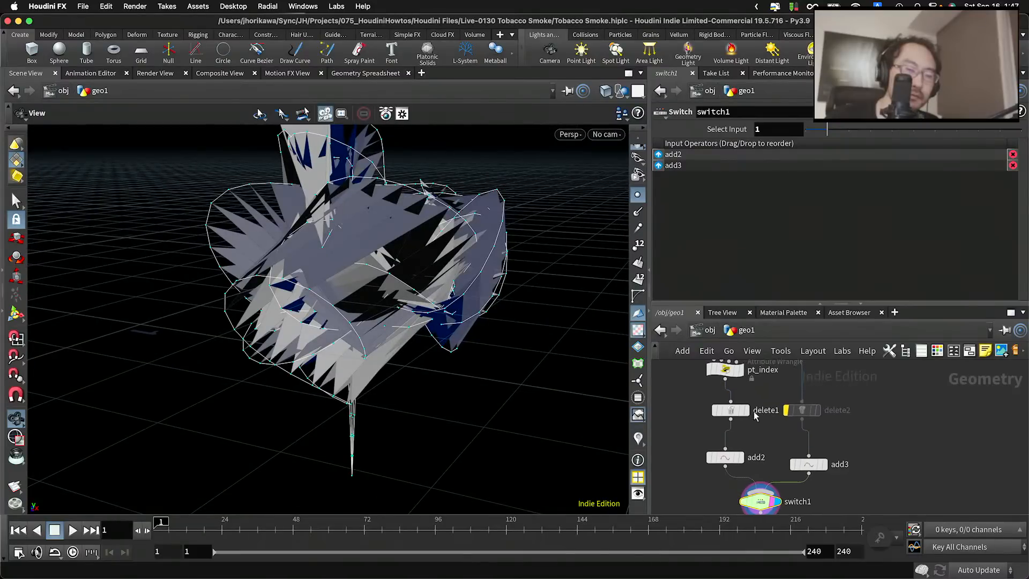
left_click(746, 411)
left_click(750, 429)
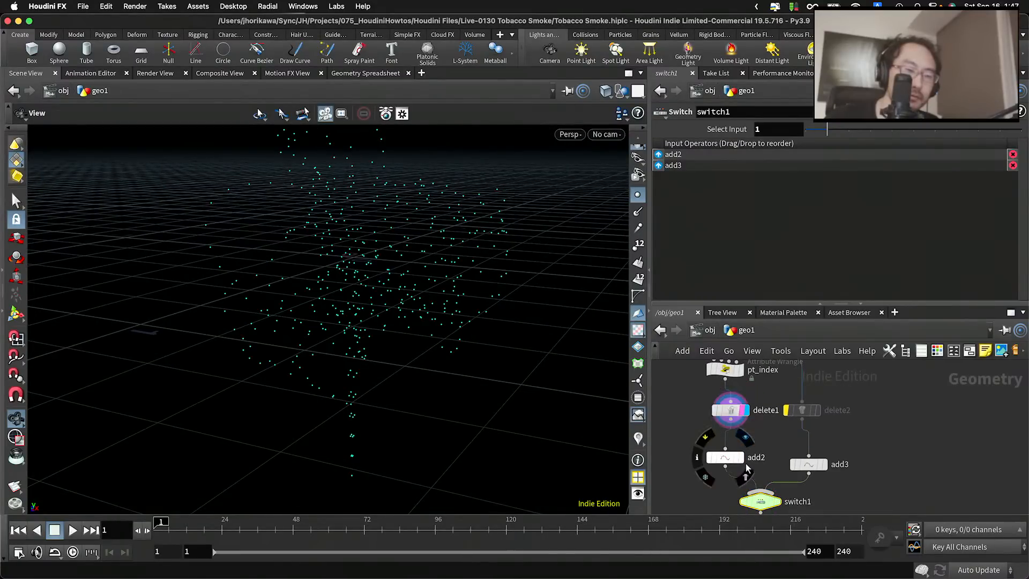
left_click(741, 460)
left_click(726, 458)
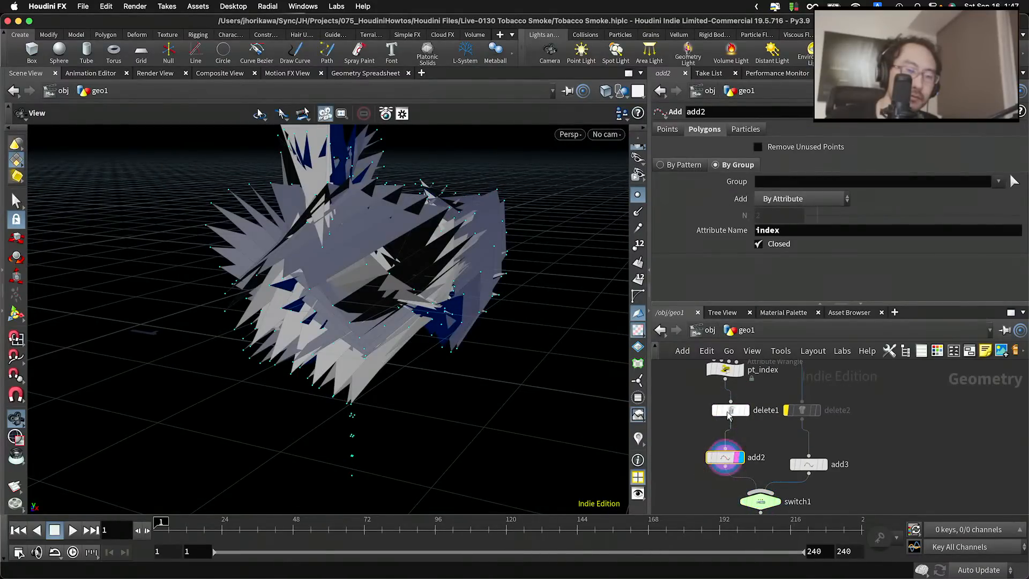
left_click(714, 411)
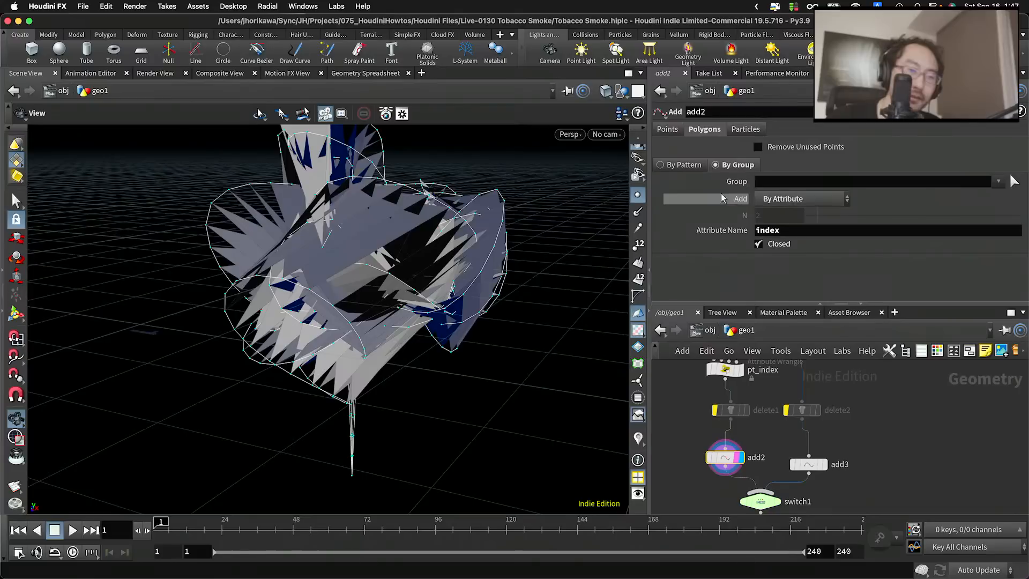
Enable Delete Geometry But Keep the Points in add2's point settings
left_click(673, 134)
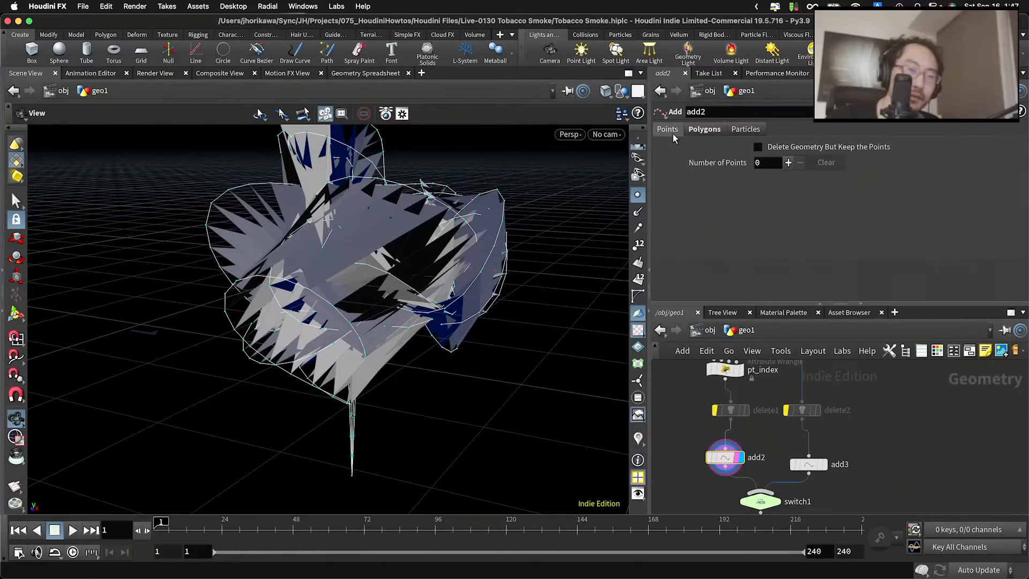
left_click(702, 131)
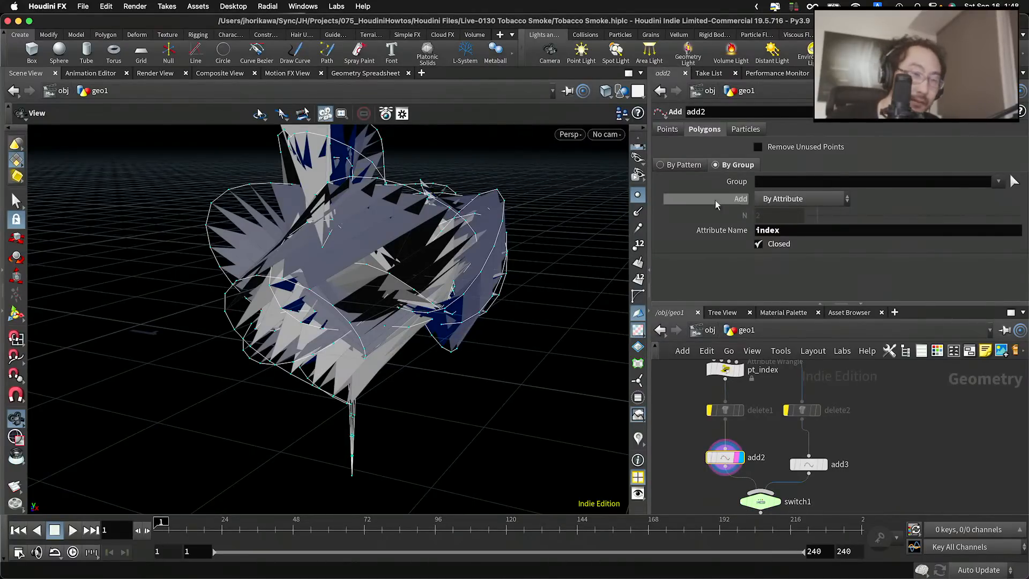
left_click(669, 134)
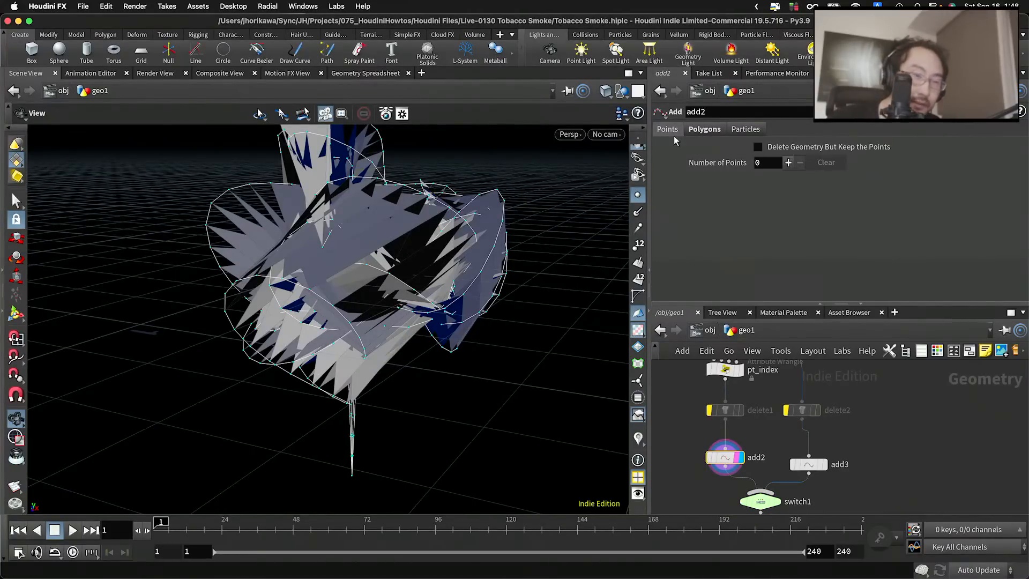
left_click(759, 147)
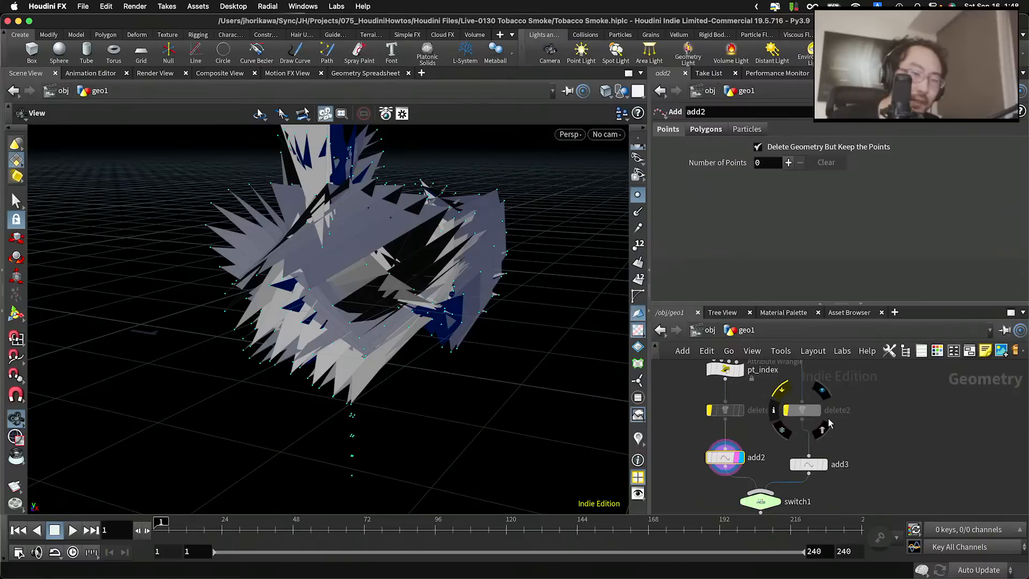
Select add3 and enable Delete Geometry But Keep the Points for it too
middle_click_drag(844, 410, 831, 442)
left_click_drag(807, 491, 808, 484)
left_click(668, 130)
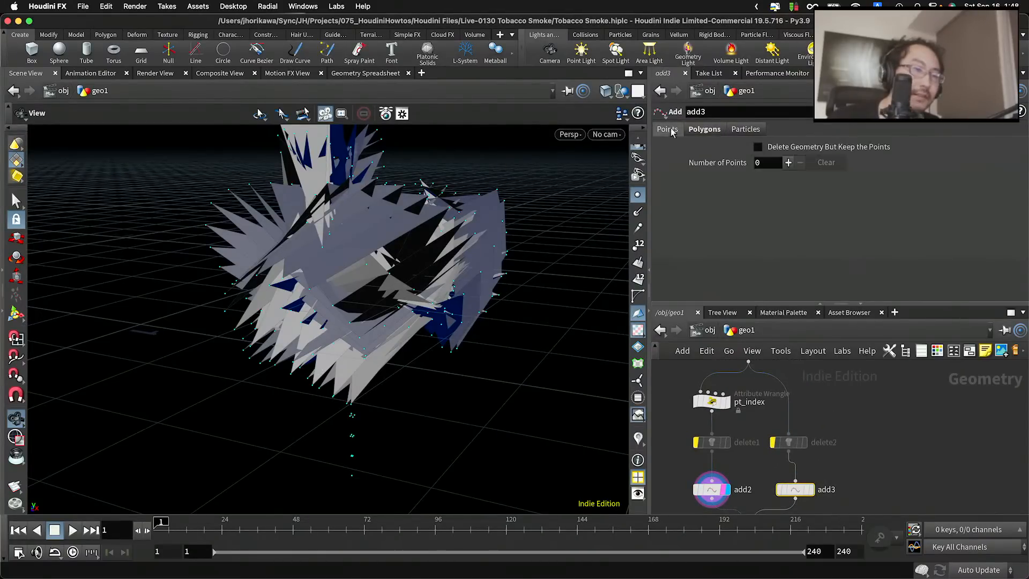
left_click(758, 147)
Delete the bypassed delete1 and delete2 nodes and move add2, add3 and switch1 up to close the gap
middle_click_drag(824, 443, 829, 422)
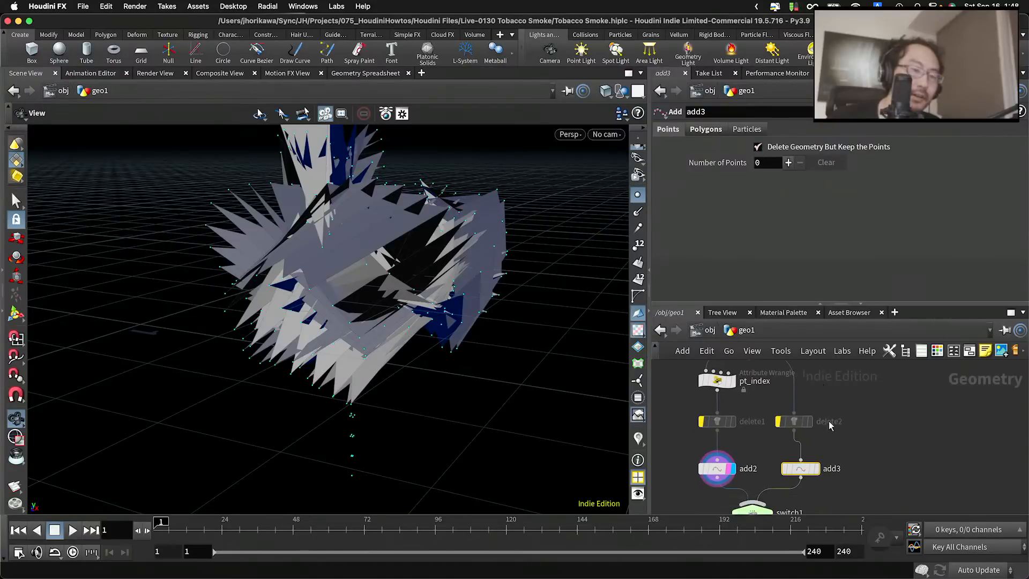
left_click_drag(845, 448, 732, 420)
key("Delete")
scroll(774, 406, "down", 3)
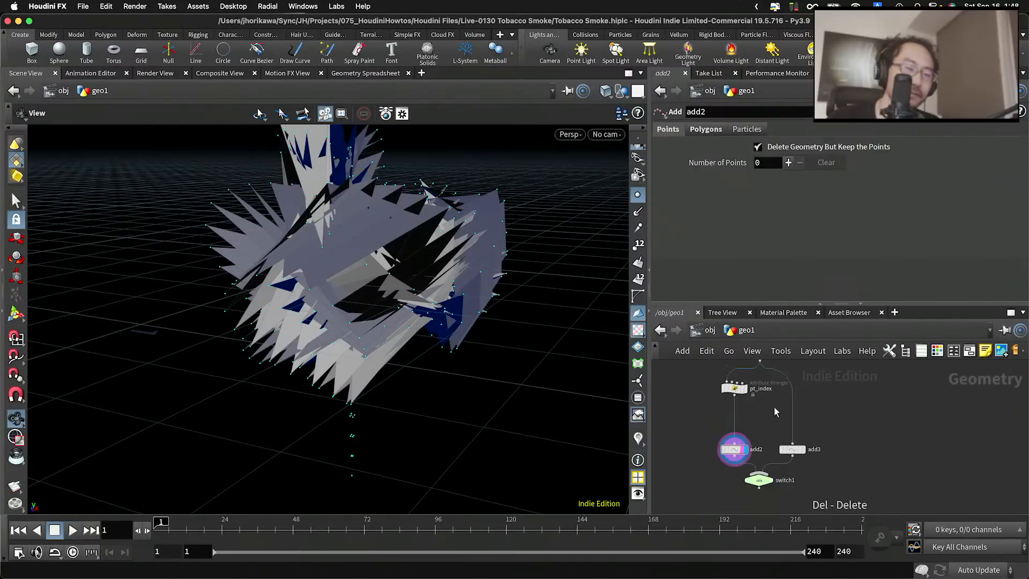
left_click_drag(845, 421, 761, 440)
scroll(763, 477, "up", 2)
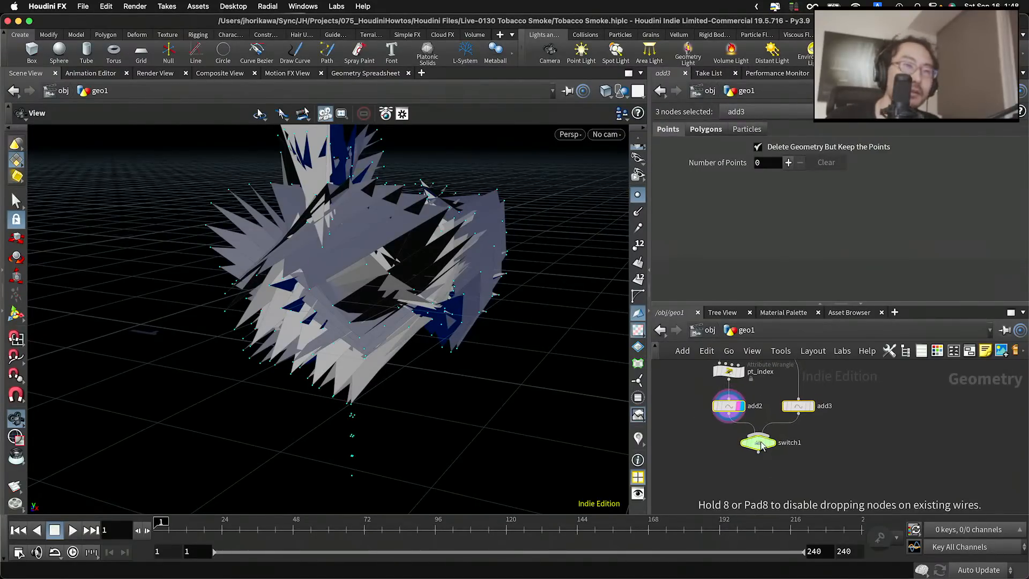
left_click(794, 462)
scroll(786, 462, "up", 3)
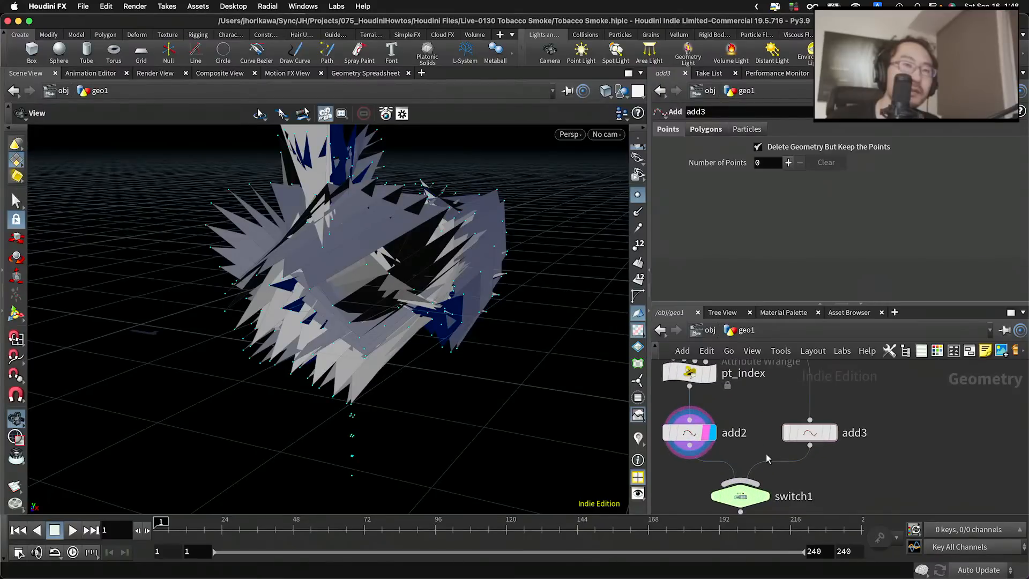
Select and display switch1 to inspect the resulting polygons in the viewport
left_click(763, 497)
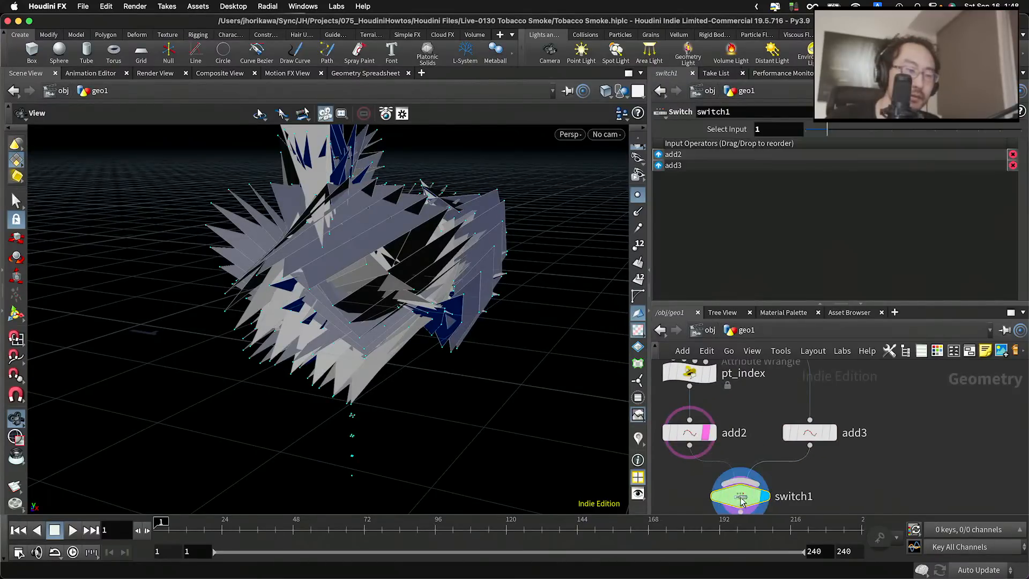
scroll(738, 494, "down", 3)
scroll(727, 482, "up", 4)
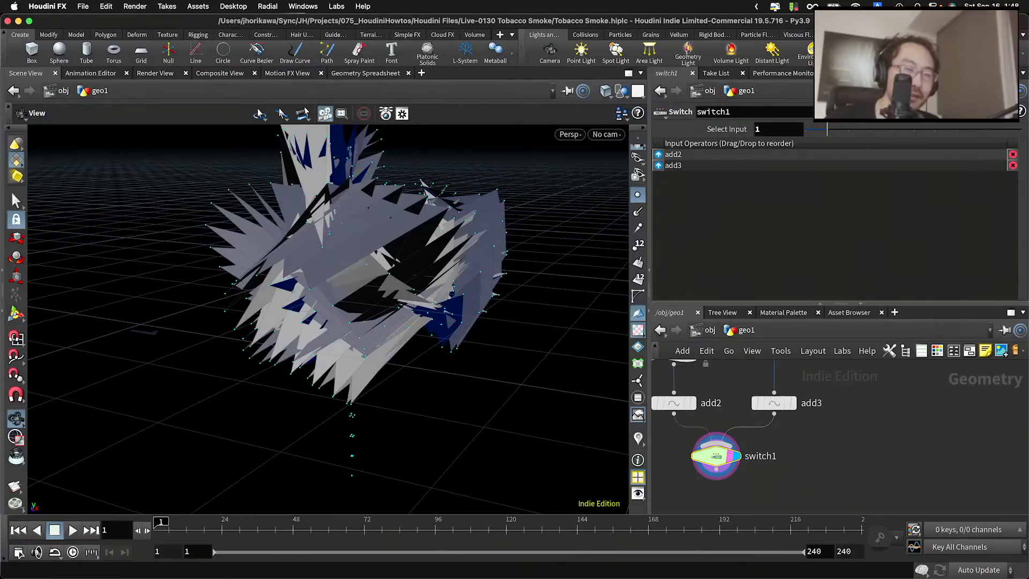
scroll(409, 296, "down", 5)
left_click_drag(409, 296, 482, 292)
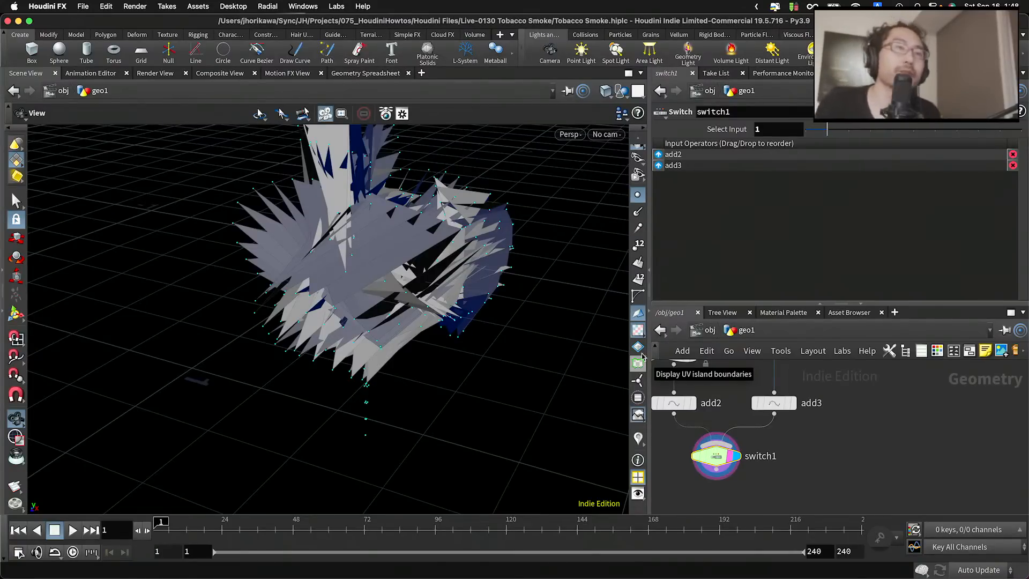
Switch to the browser and review the vertexprimindex VEX function's documentation, including its linearindex argument
key("ctrl+Up")
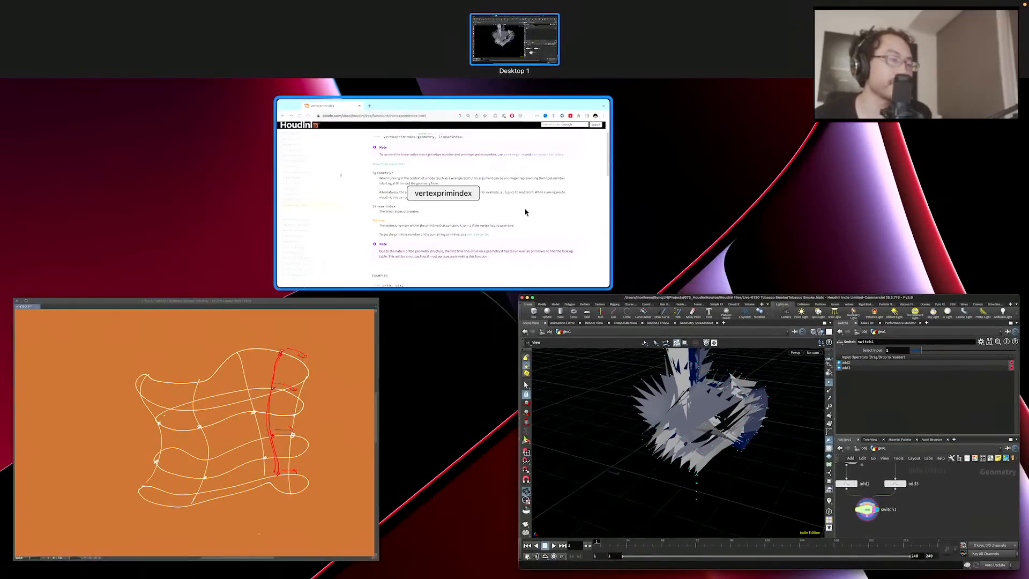
left_click(444, 194)
left_click_drag(642, 438, 632, 82)
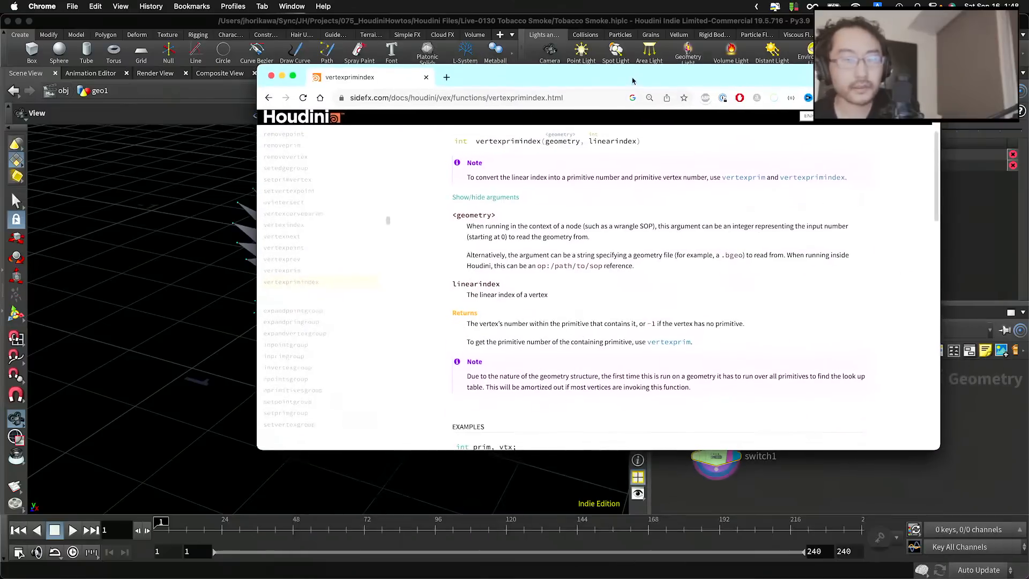
scroll(646, 305, "up", 3)
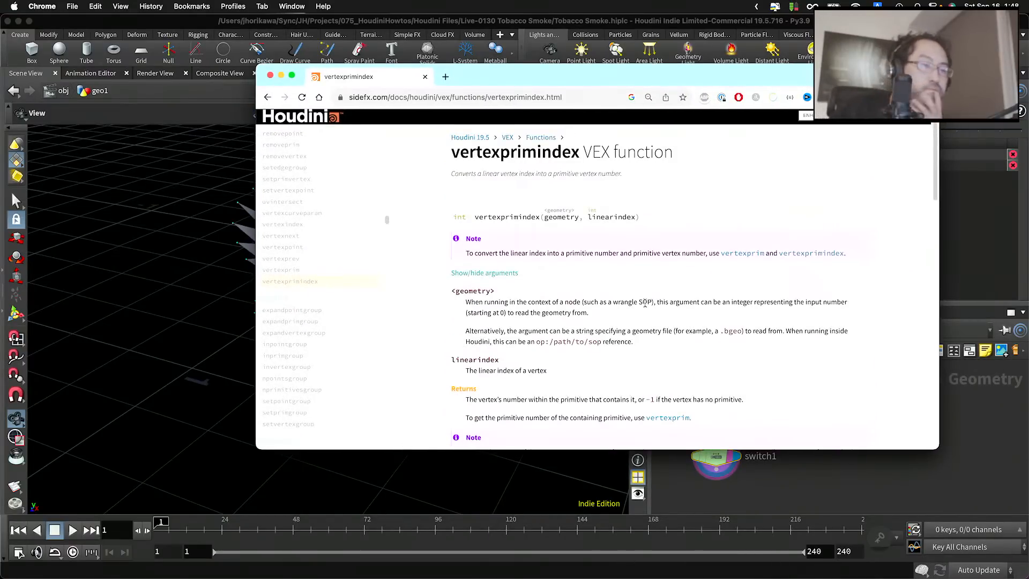
left_click_drag(588, 217, 637, 216)
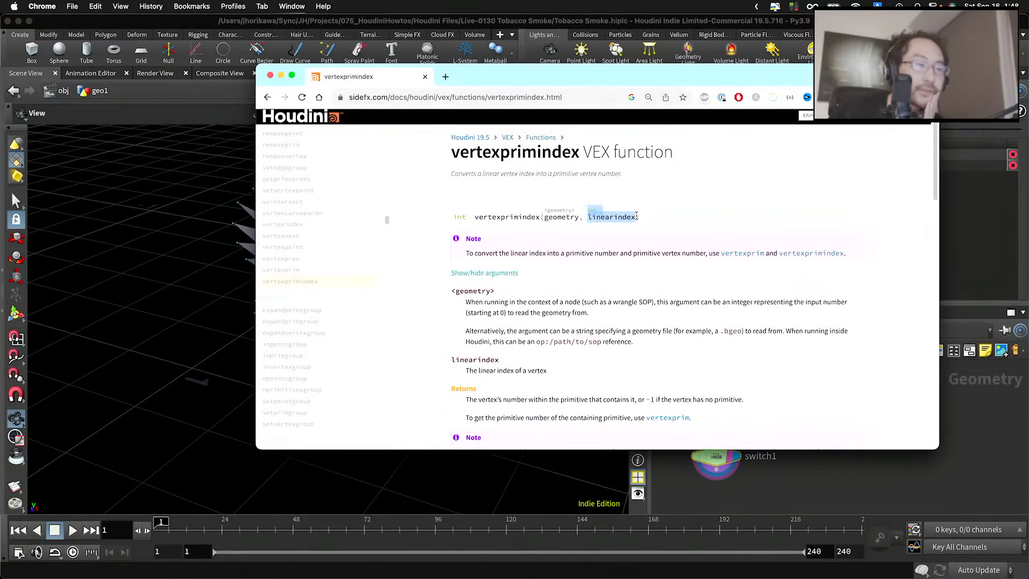
Return to Houdini and display the resample2 node's curves
left_click(789, 489)
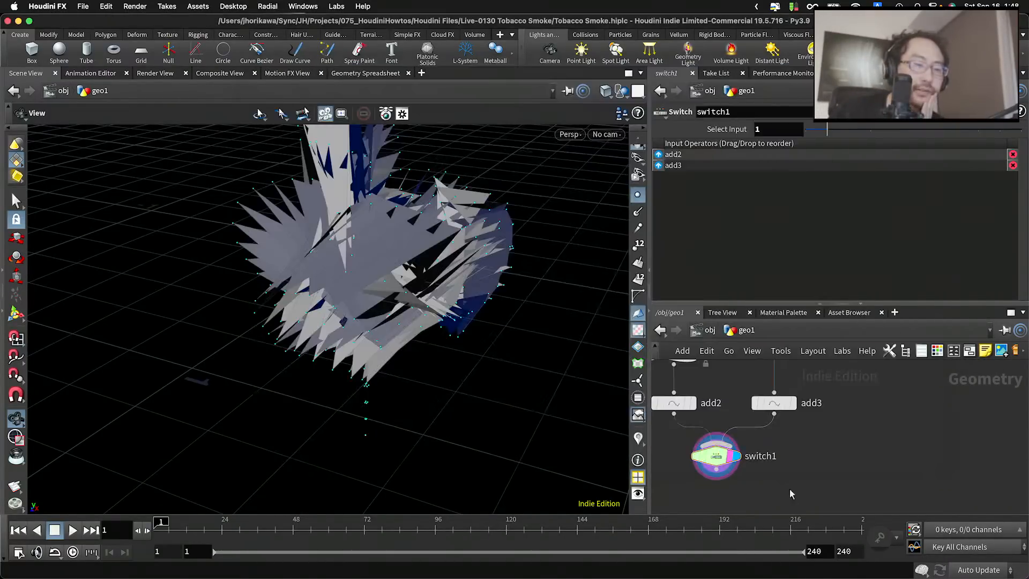
scroll(787, 475, "down", 5)
scroll(801, 424, "up", 2)
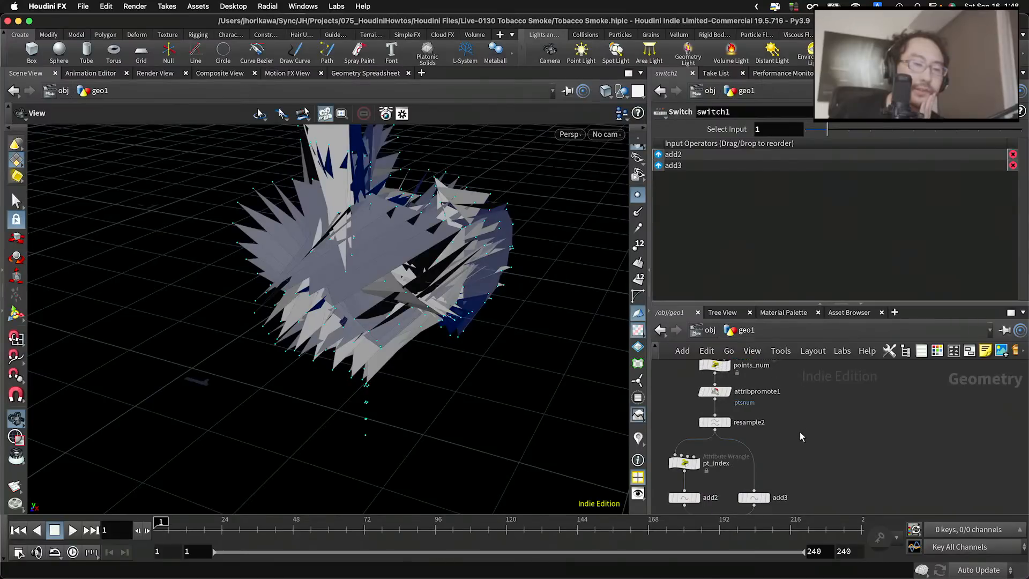
middle_click_drag(782, 446, 783, 423)
scroll(782, 429, "up", 3)
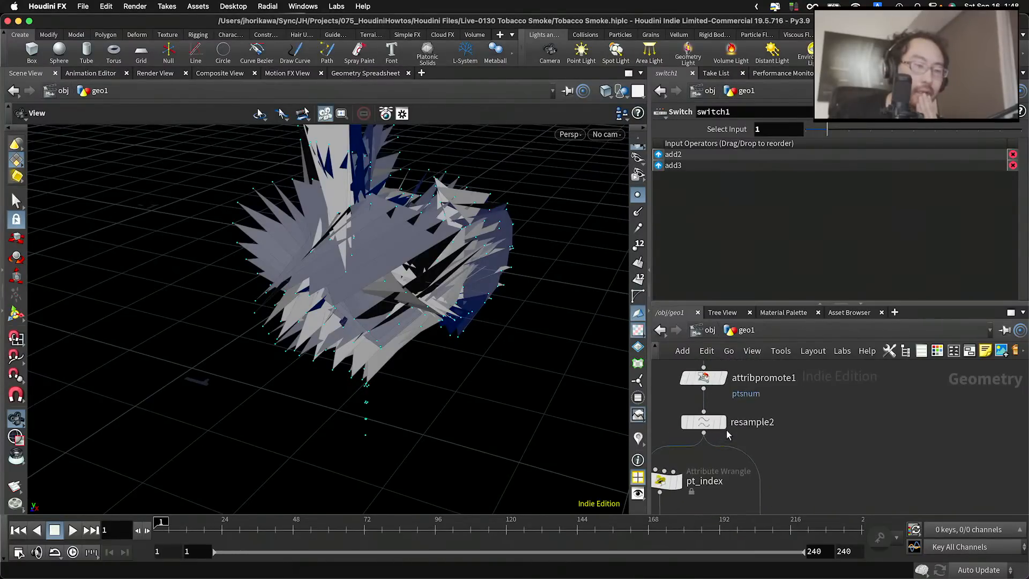
left_click(723, 427)
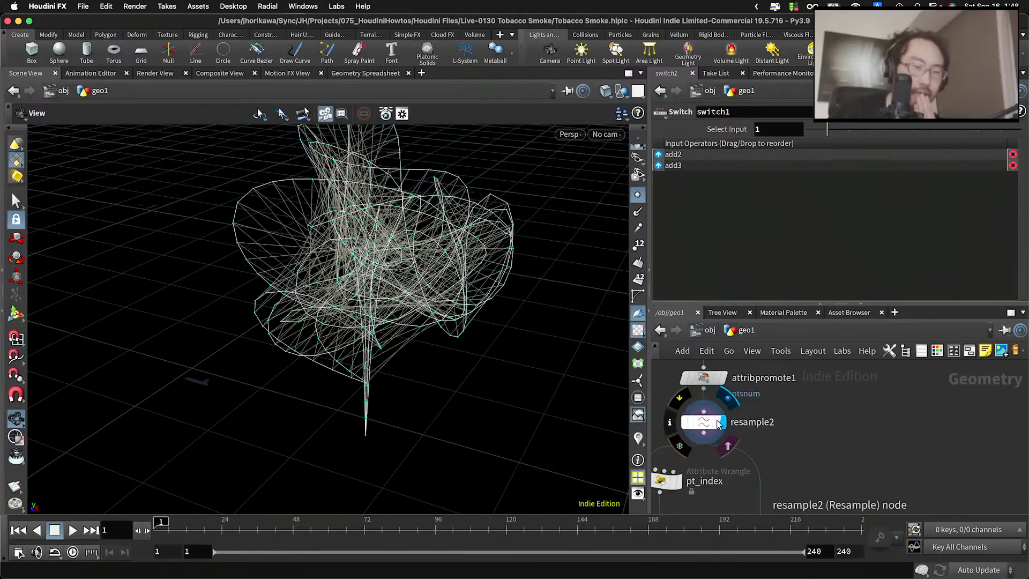
Add a Vertex Wrangle node beside pt_index, connect it to resample2's output and display it
scroll(756, 413, "down", 3)
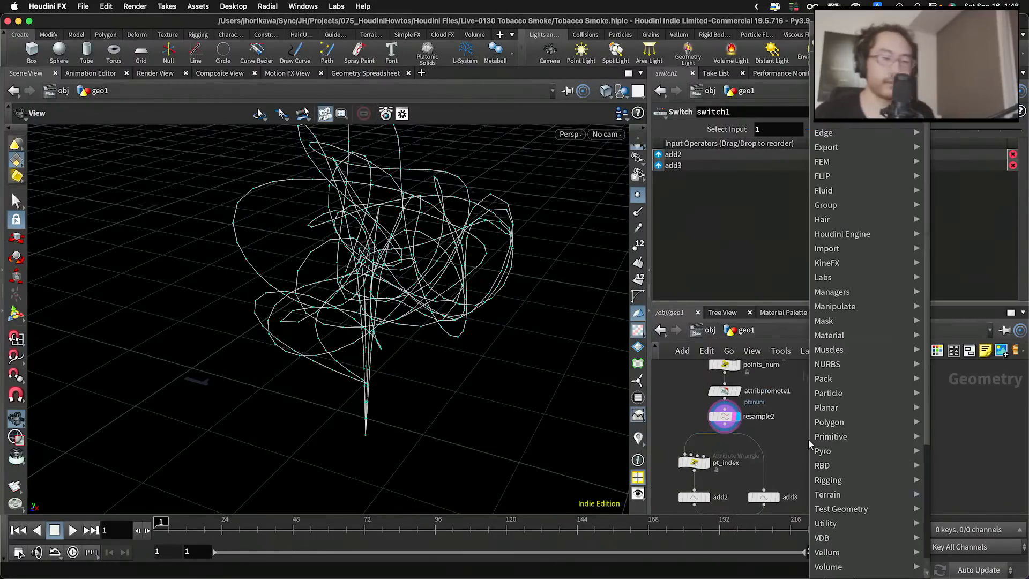
key("Tab")
type("vertex")
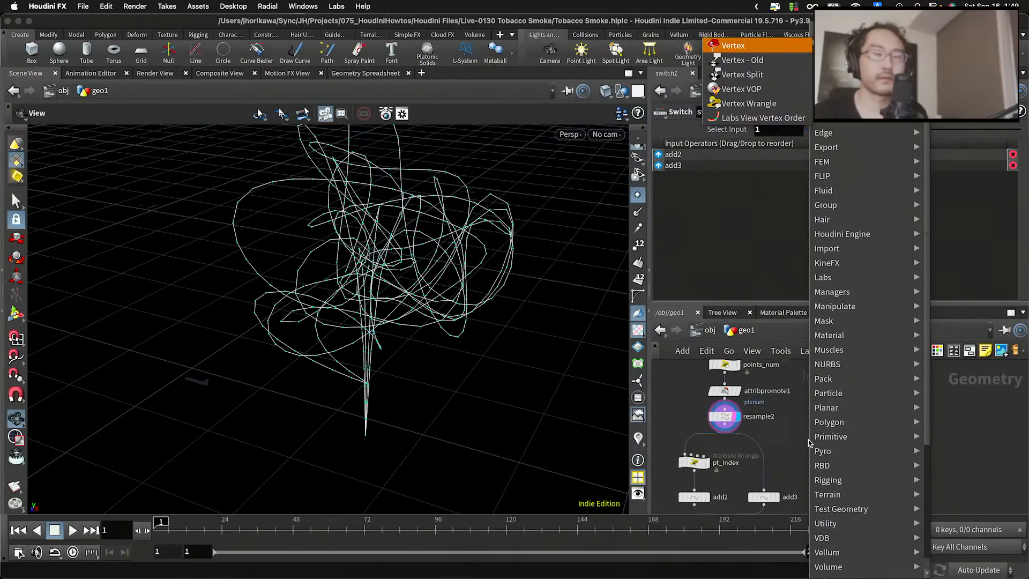
key("Escape")
left_click(808, 439)
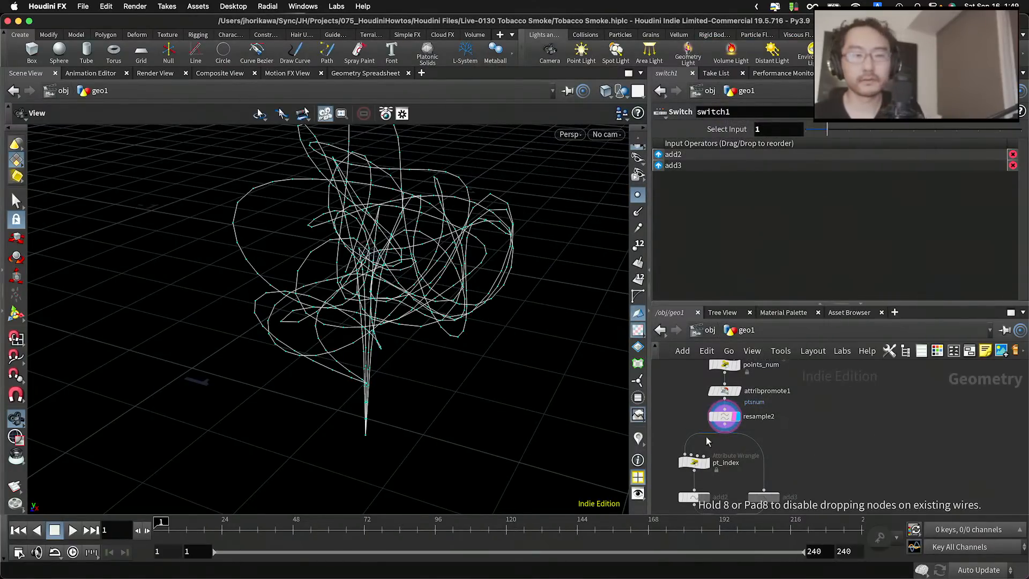
scroll(707, 438, "up", 3)
left_click_drag(735, 418, 876, 460)
Begin the wrangle's VEXpression with "i@val = vertexprimindex", copying the function name from the browser documentation
left_click(821, 256)
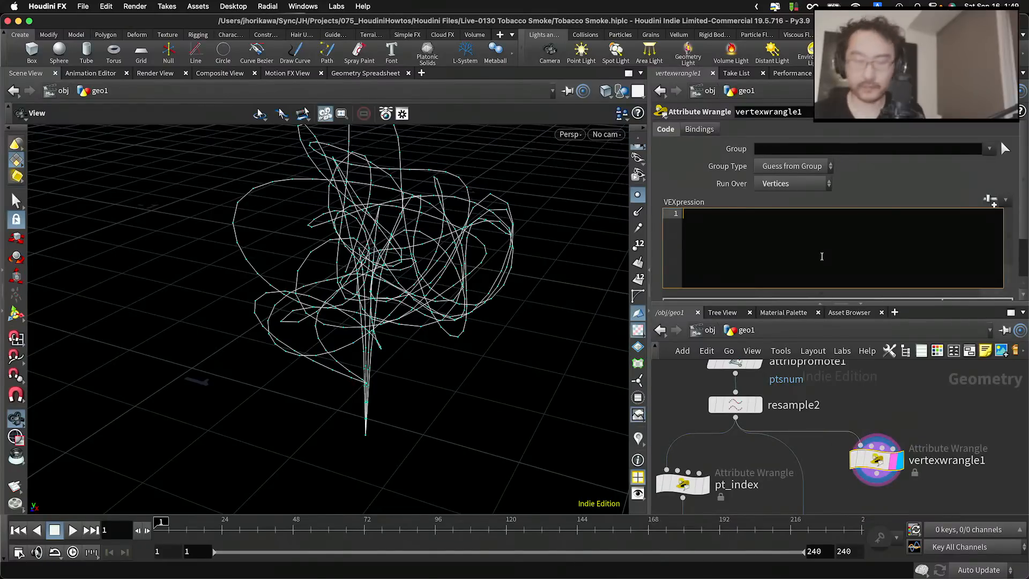
type("i@")
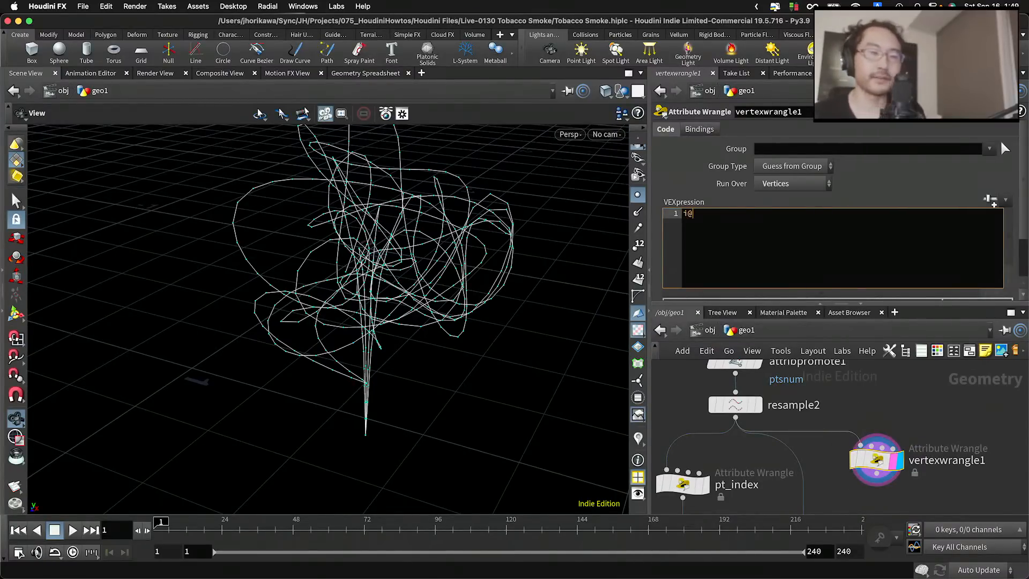
key("ctrl+Up")
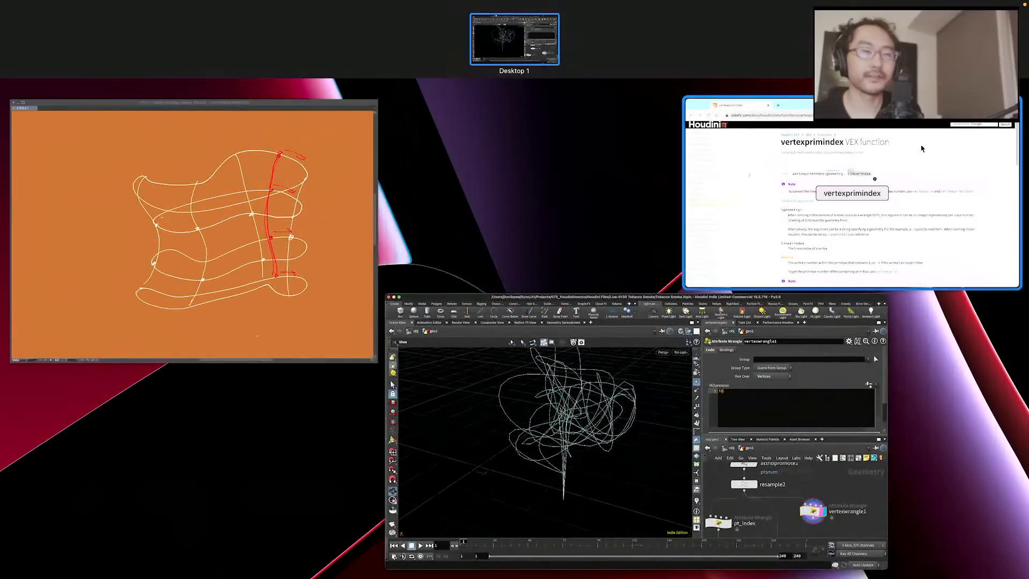
left_click(922, 150)
double_click(513, 217)
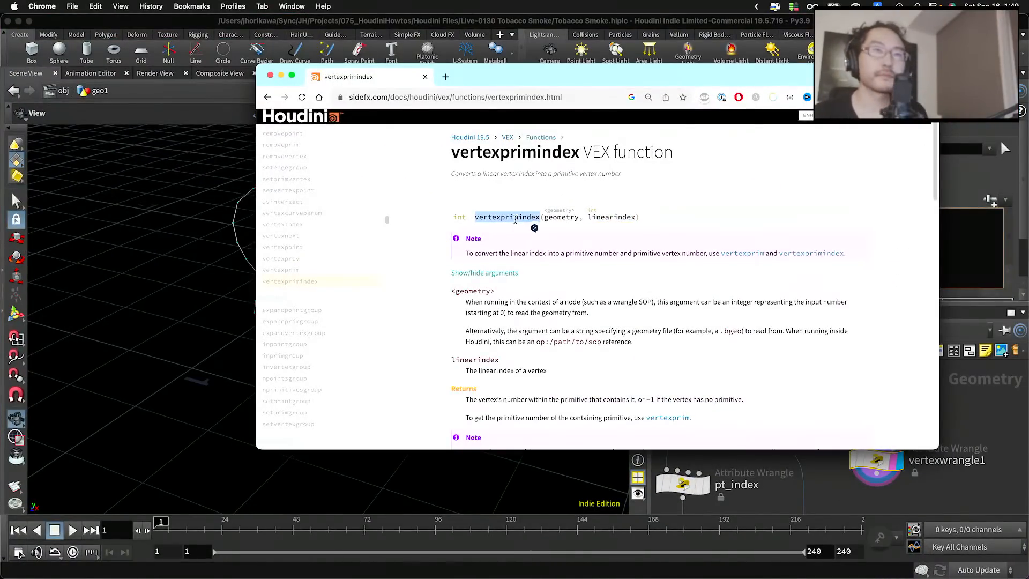
left_click(981, 258)
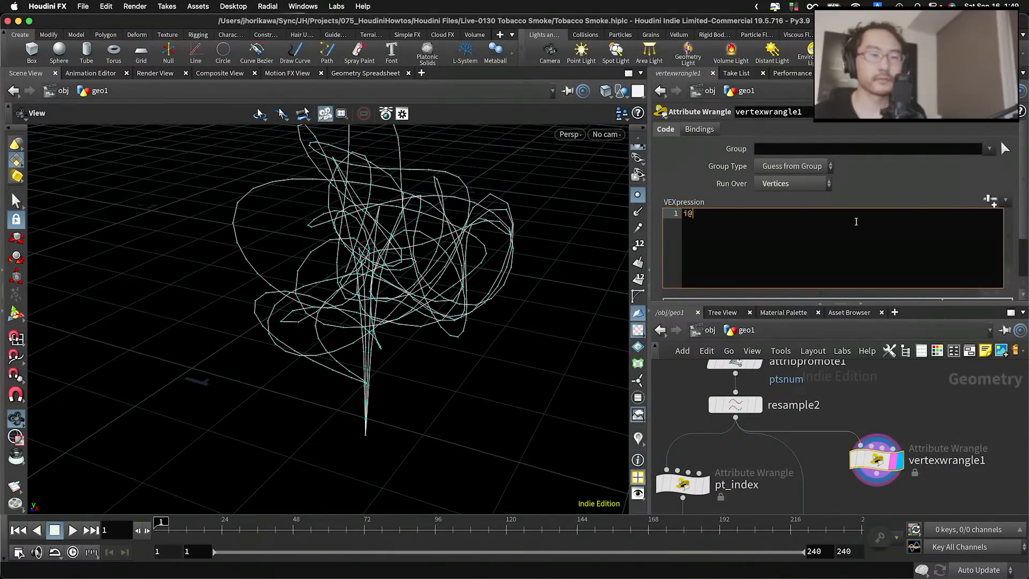
type("val = vertexprimindex")
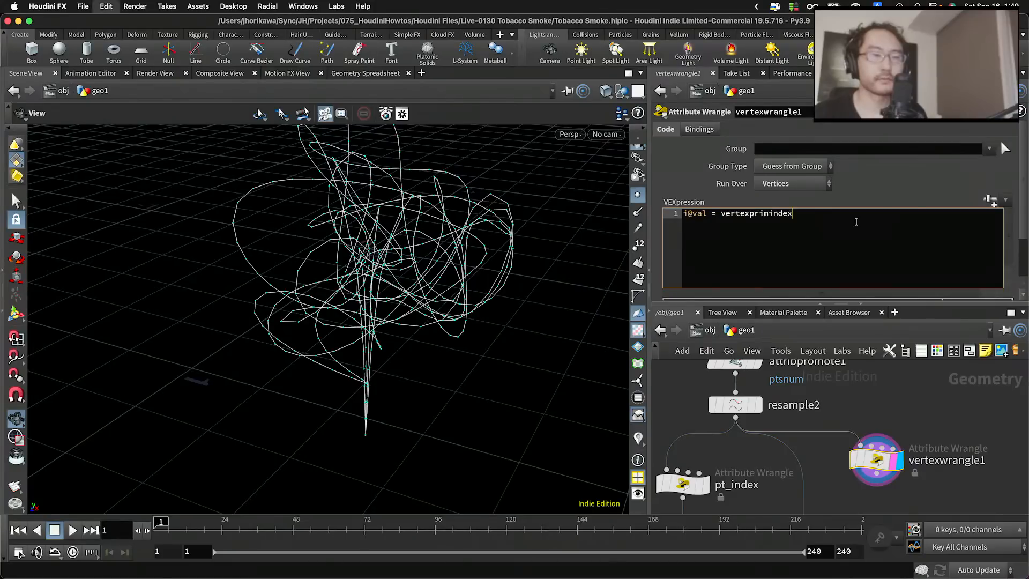
type("(")
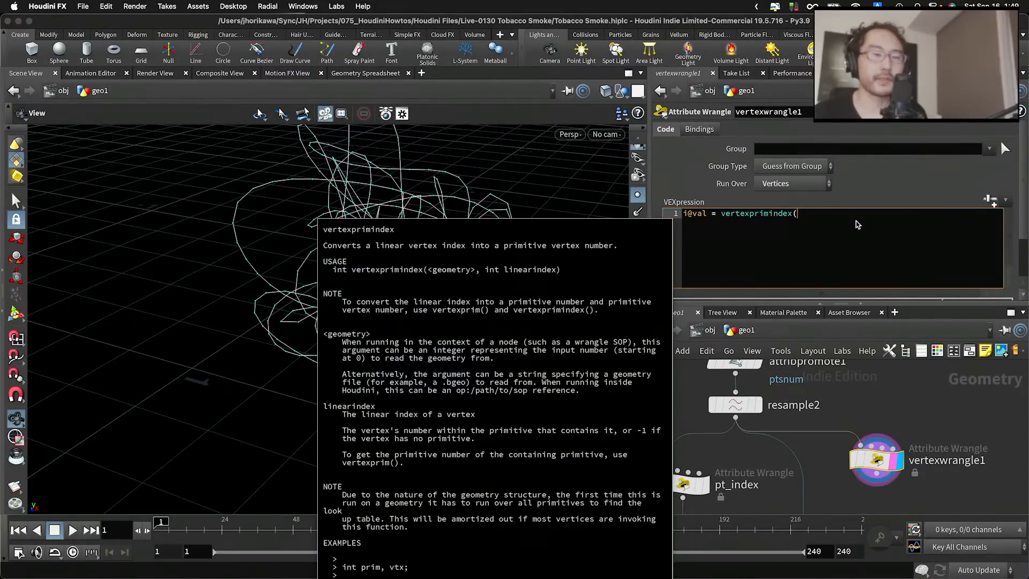
type("0,")
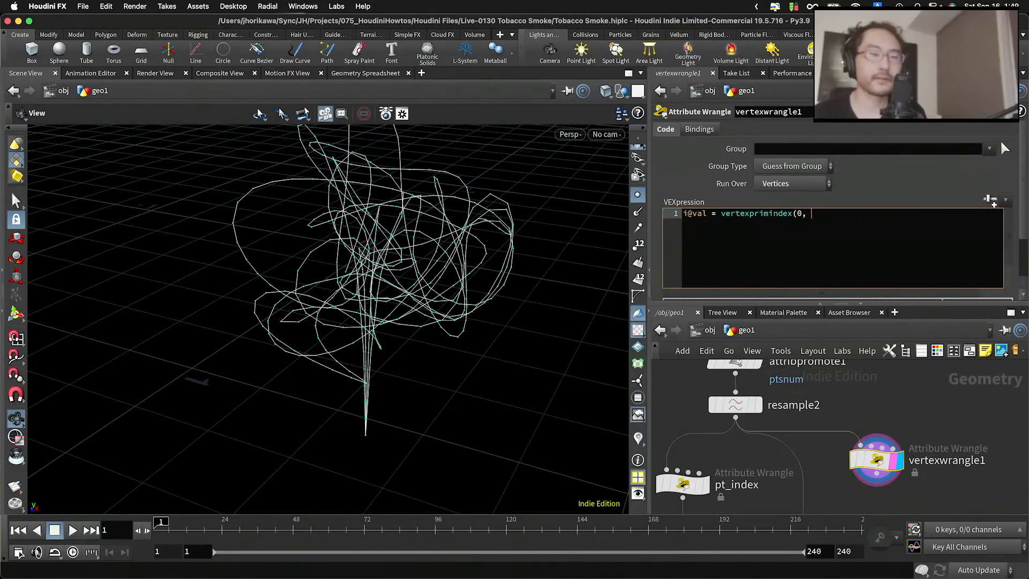
key("ctrl+Up")
left_click(978, 329)
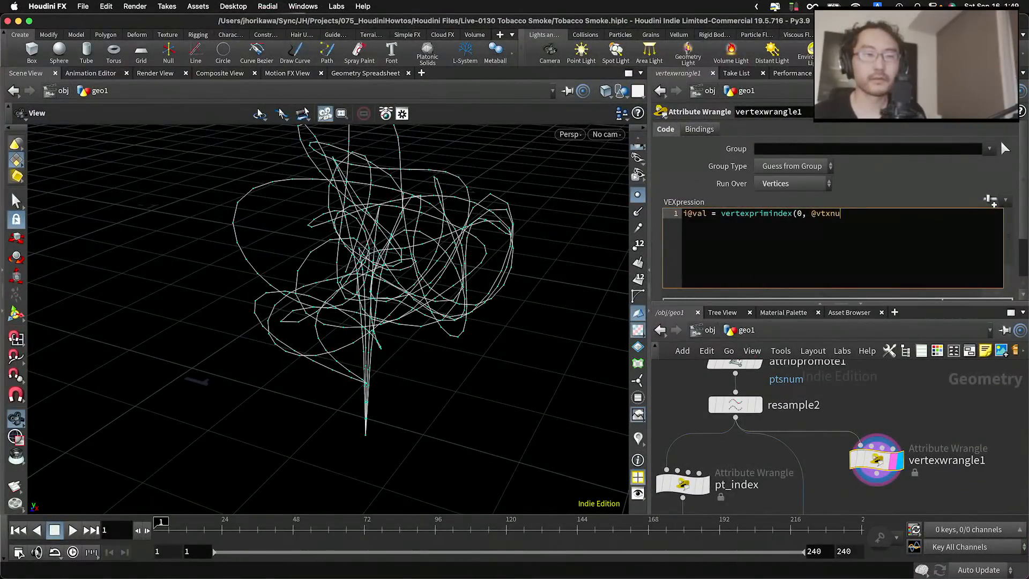
type(";")
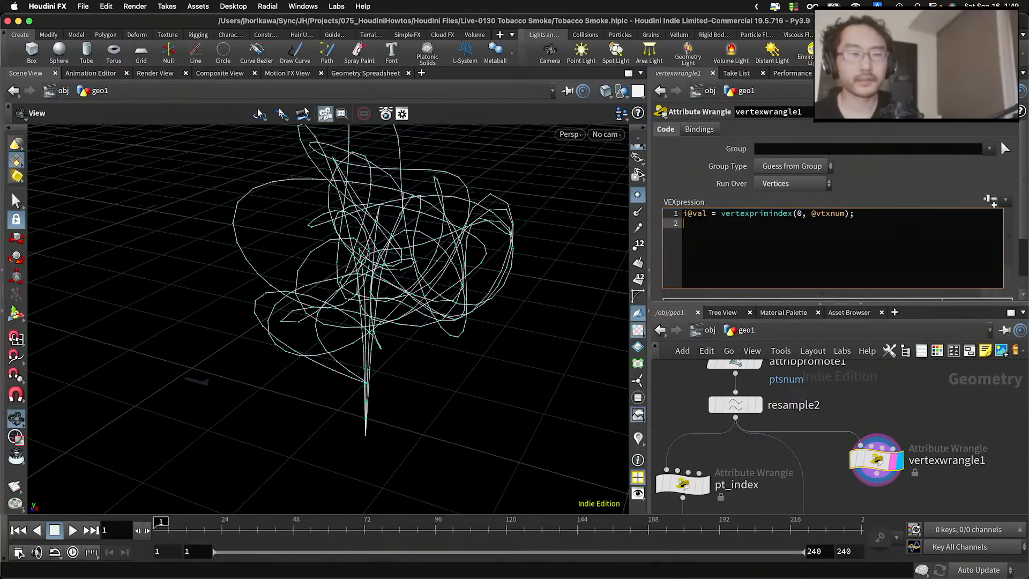
left_click(881, 402)
View the vertex attributes of vertexwrangle1 in the Geometry Spreadsheet to check the val column
left_click_drag(928, 415, 858, 504)
left_click(365, 73)
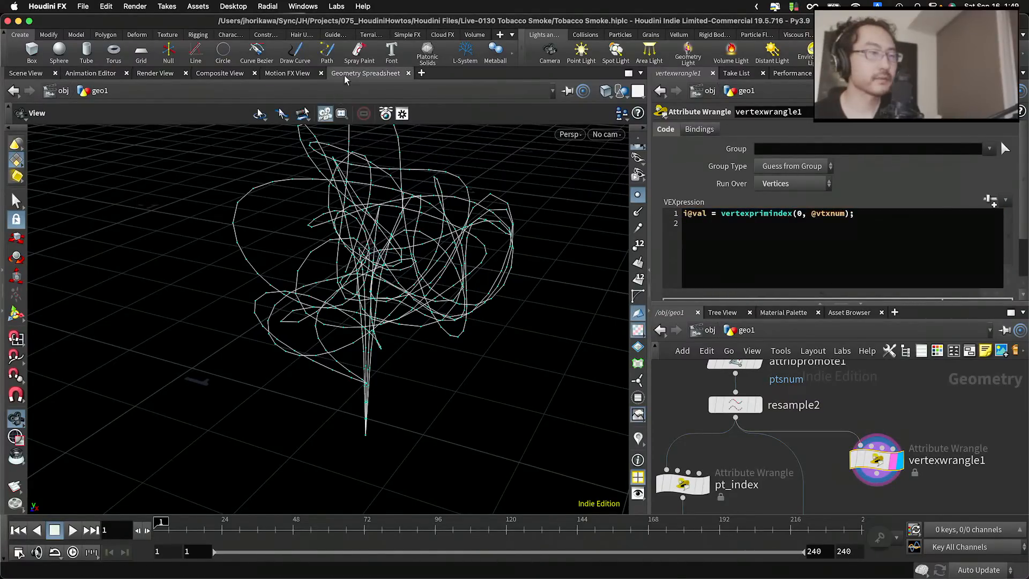
left_click(119, 113)
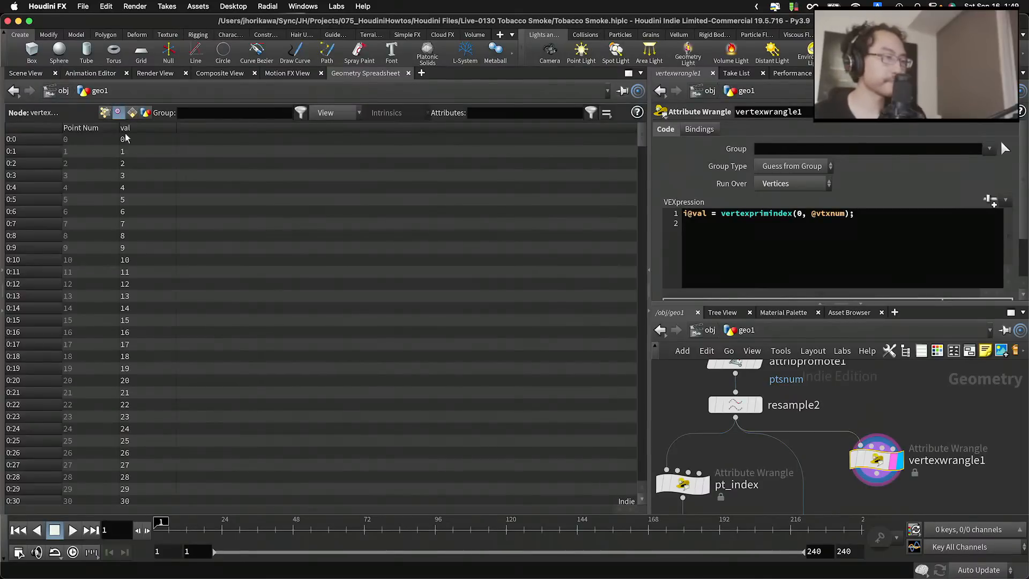
Set vertexwrangle1 to run over Points and view its point attributes in the Geometry Spreadsheet
scroll(133, 203, "down", 10)
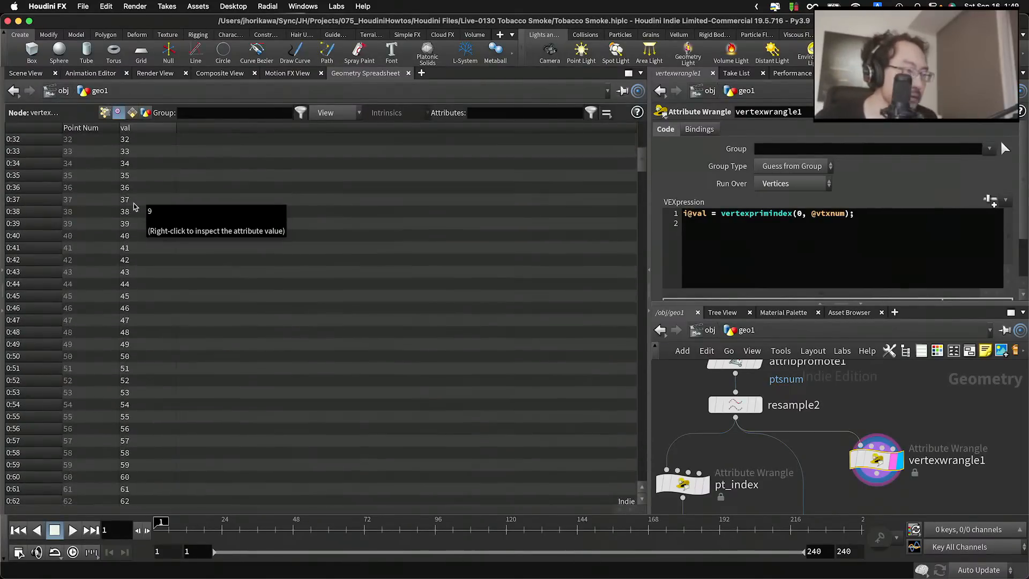
left_click_drag(645, 157, 631, 394)
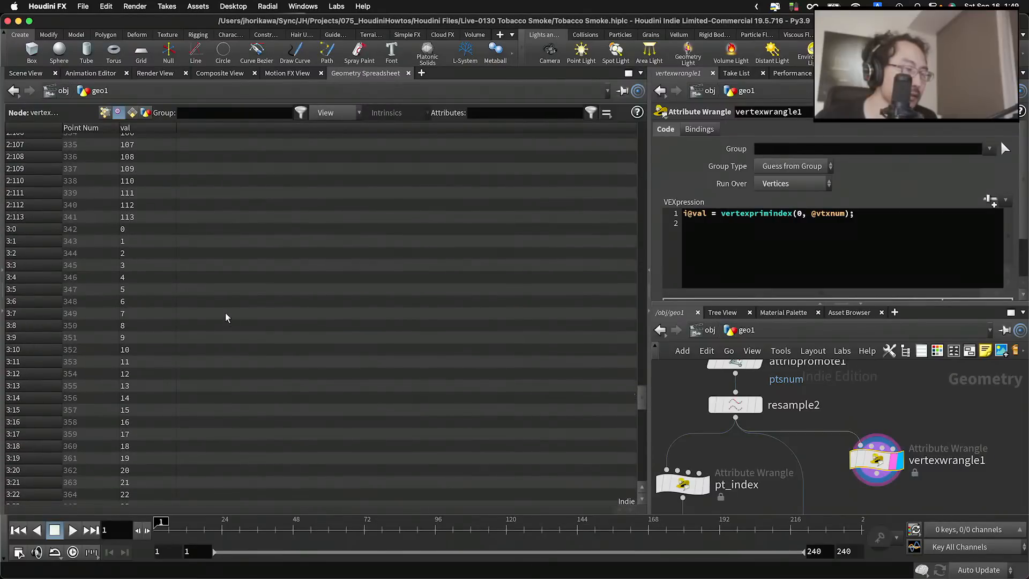
scroll(142, 233, "down", 6)
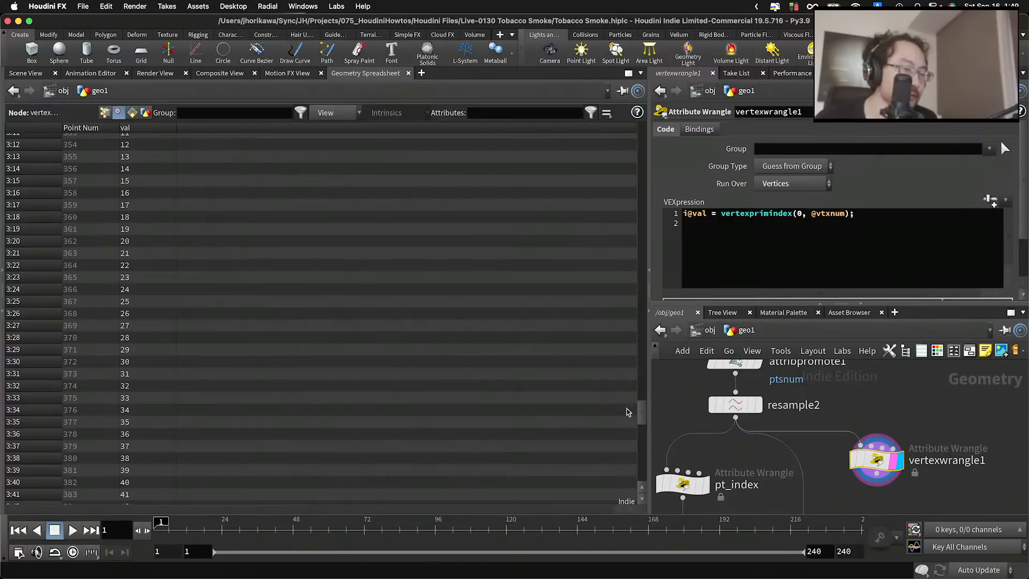
left_click_drag(628, 412, 613, 117)
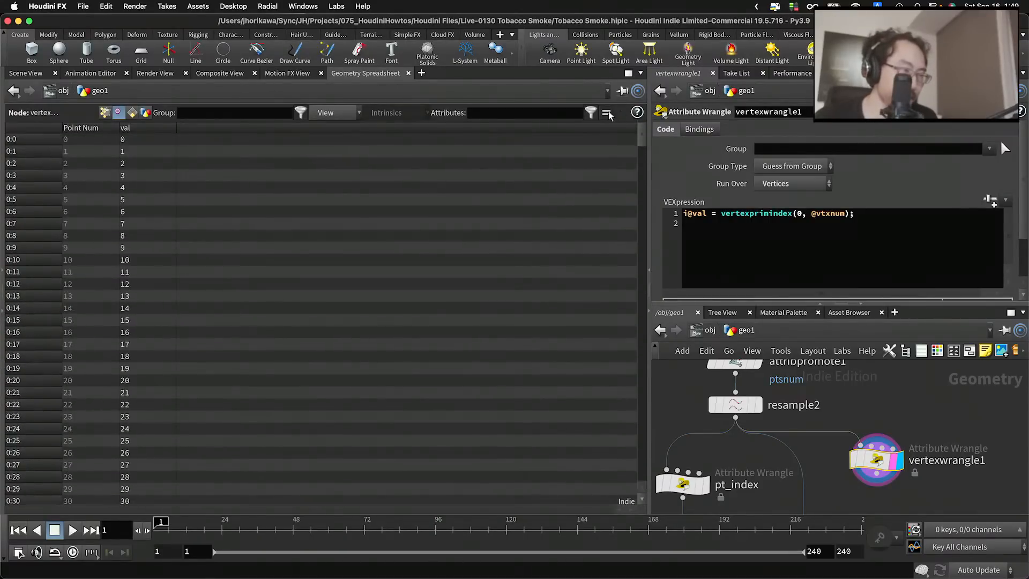
left_click(790, 185)
left_click(784, 224)
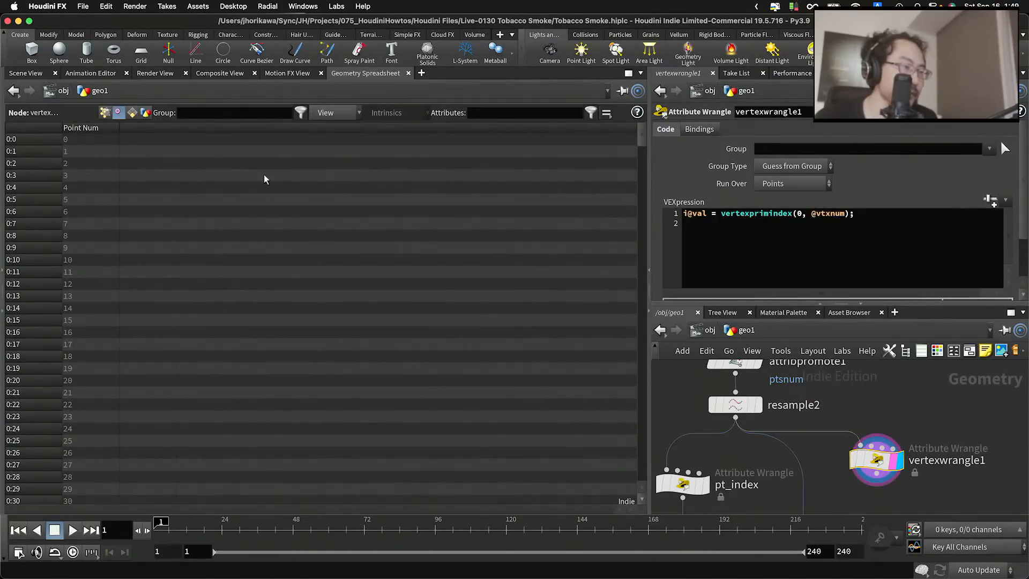
left_click(105, 113)
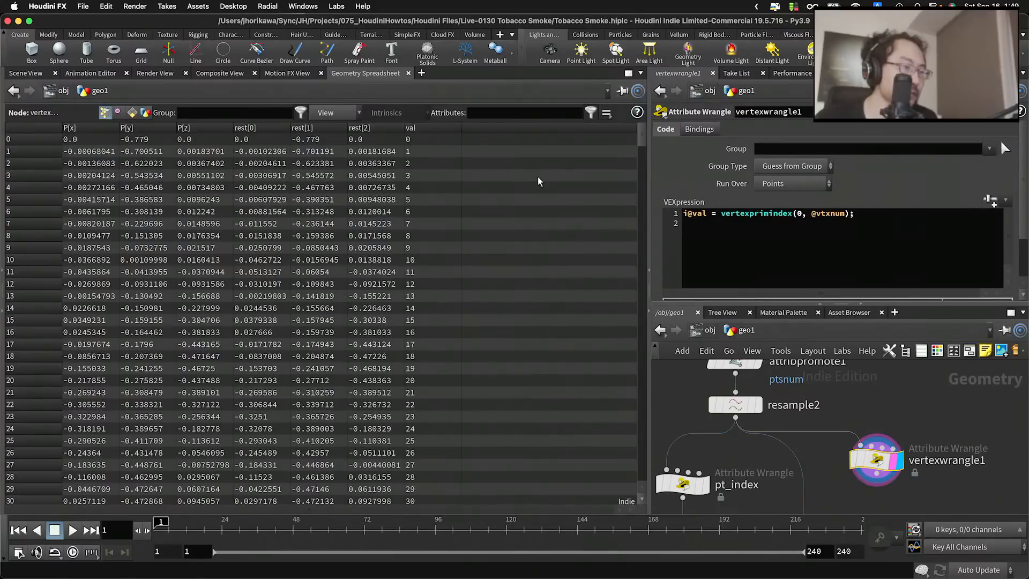
left_click_drag(638, 138, 658, 109)
Rename the attribute written by vertexwrangle1's VEXpression from val to index
left_click(863, 272)
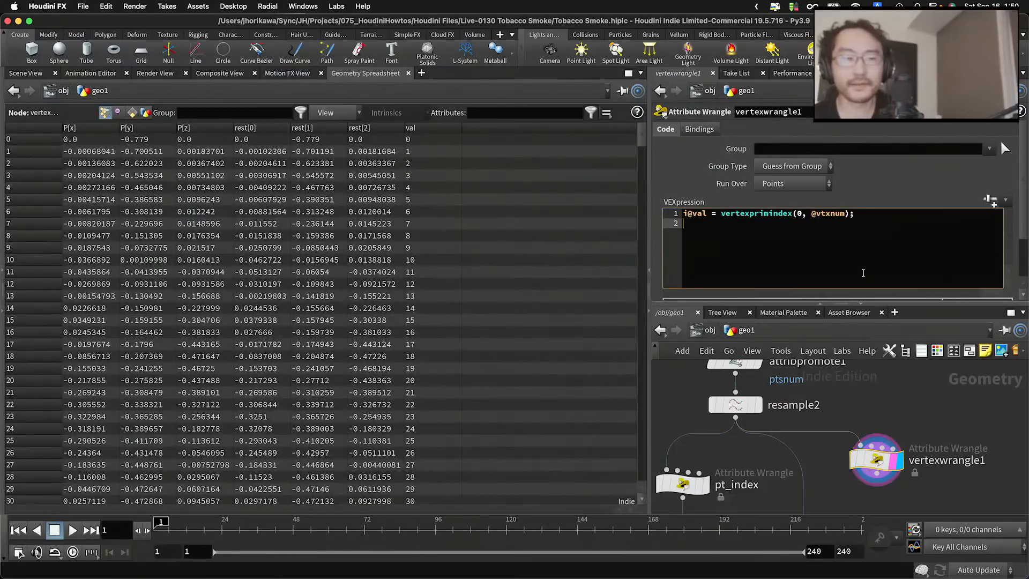
left_click_drag(707, 213, 696, 214)
type("index")
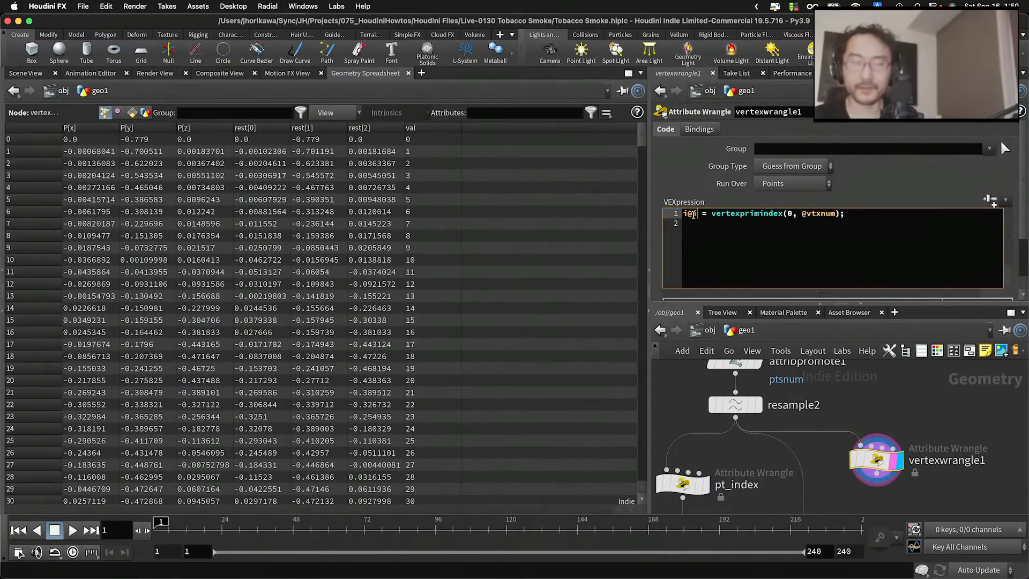
left_click(854, 401)
Duplicate add2 below vertexwrangle1, feed it from the wrangle's output, and display the copy in the Scene View
scroll(853, 403, "down", 5)
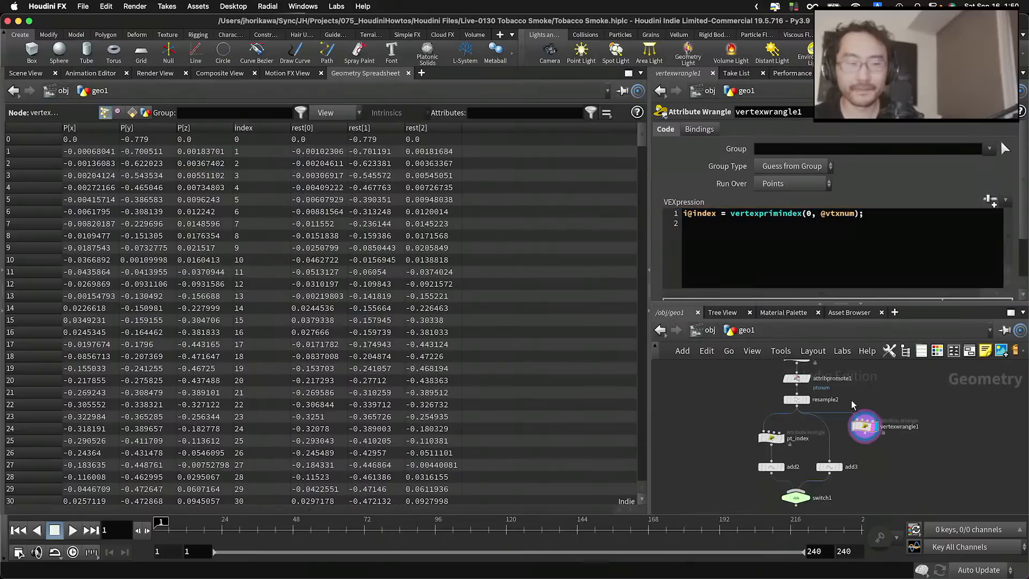
scroll(870, 440, "up", 5)
left_click_drag(859, 393, 864, 410)
scroll(864, 409, "down", 3)
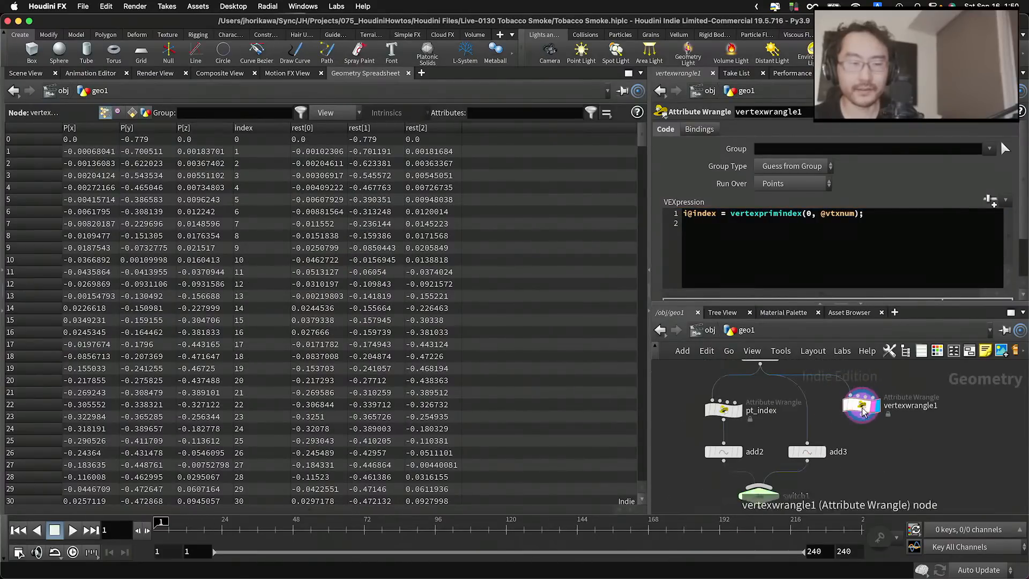
scroll(752, 442, "up", 3)
scroll(752, 449, "down", 2)
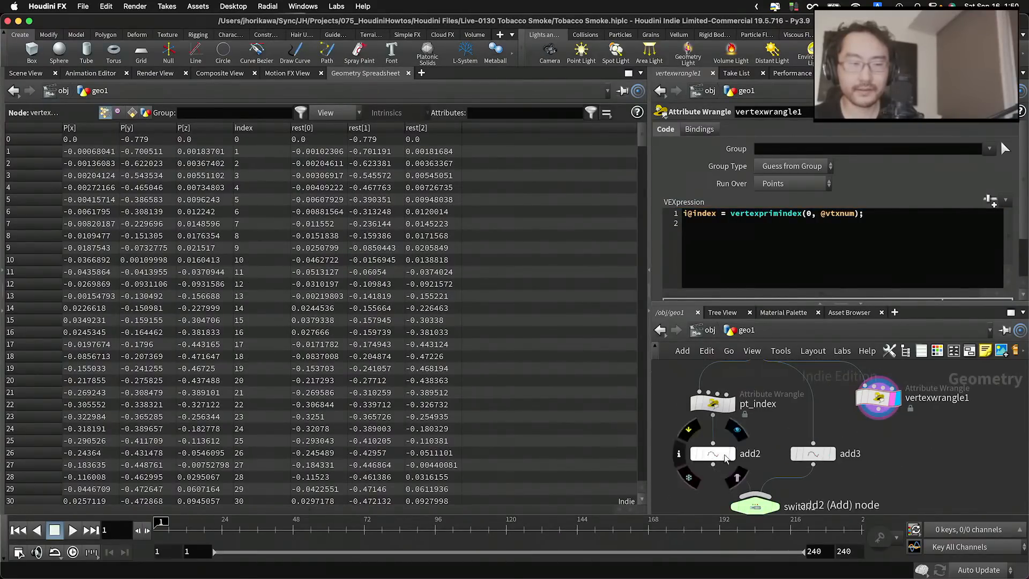
left_click_drag(716, 458, 880, 463, "alt")
left_click_drag(879, 410, 885, 457)
left_click(898, 460)
left_click(893, 465)
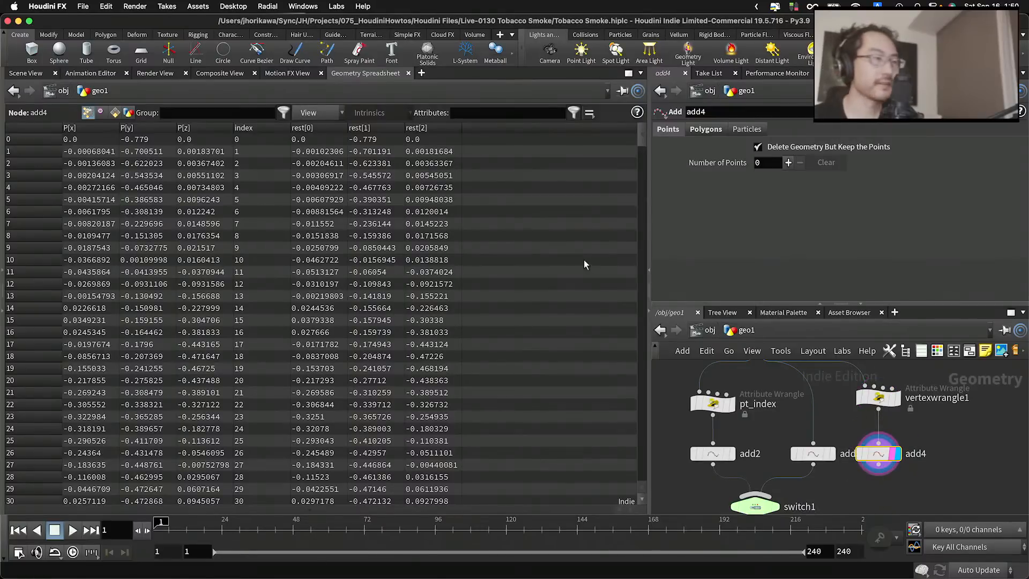
left_click(34, 72)
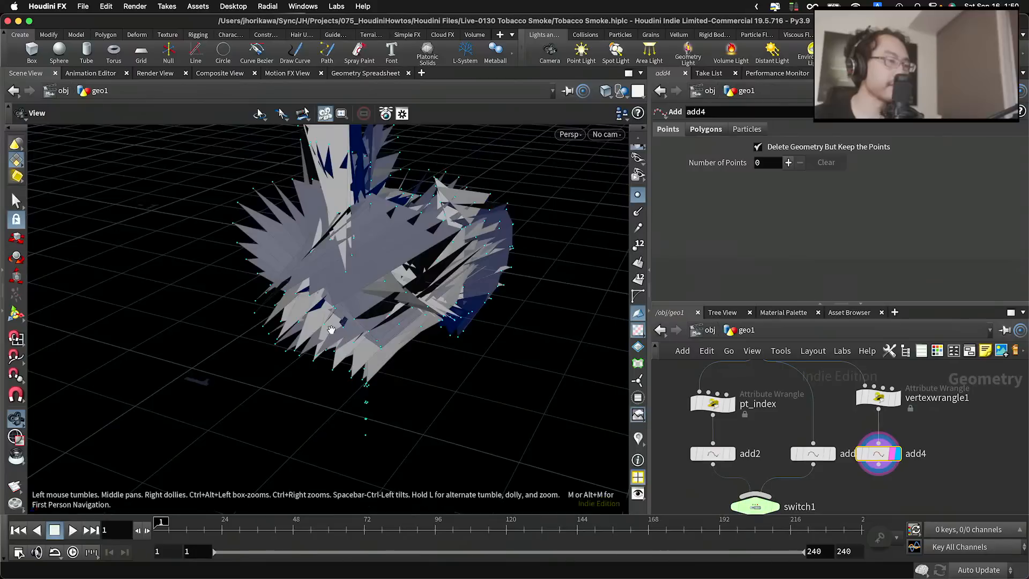
left_click_drag(331, 329, 268, 335)
Connect add4 to switch1 as its third input, tidy the node layout, and display switch1
middle_click_drag(746, 500, 728, 509)
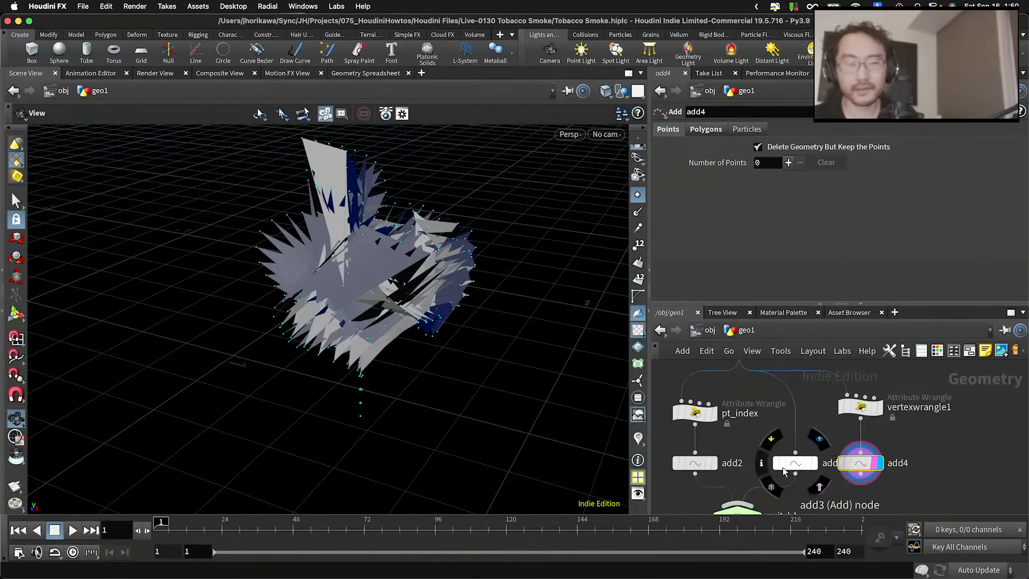
left_click_drag(795, 464, 784, 464)
left_click_drag(861, 474, 739, 504)
middle_click_drag(763, 509, 766, 447)
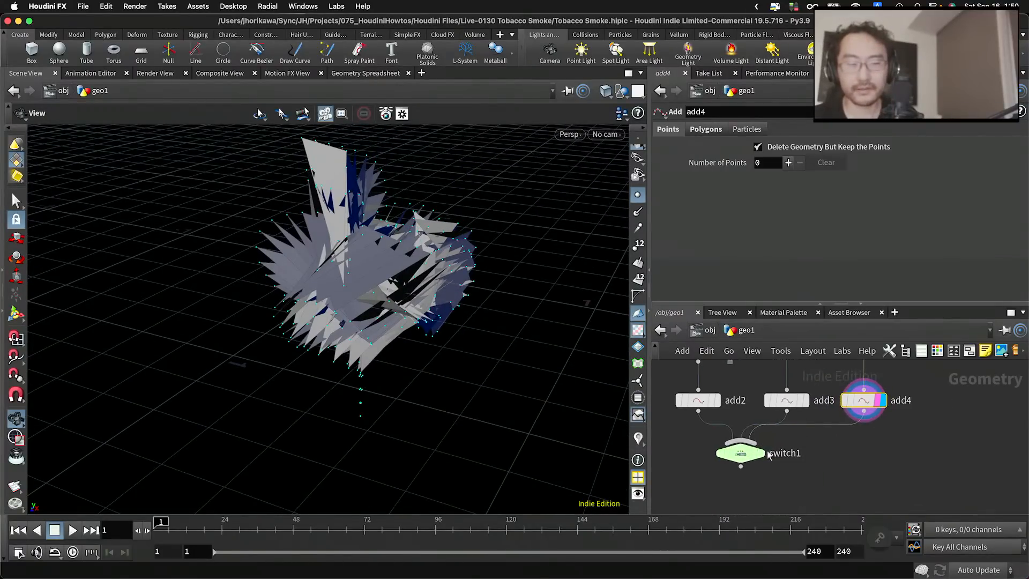
left_click_drag(742, 453, 785, 462)
left_click(804, 435)
scroll(786, 469, "down", 3)
middle_click_drag(815, 423, 809, 454)
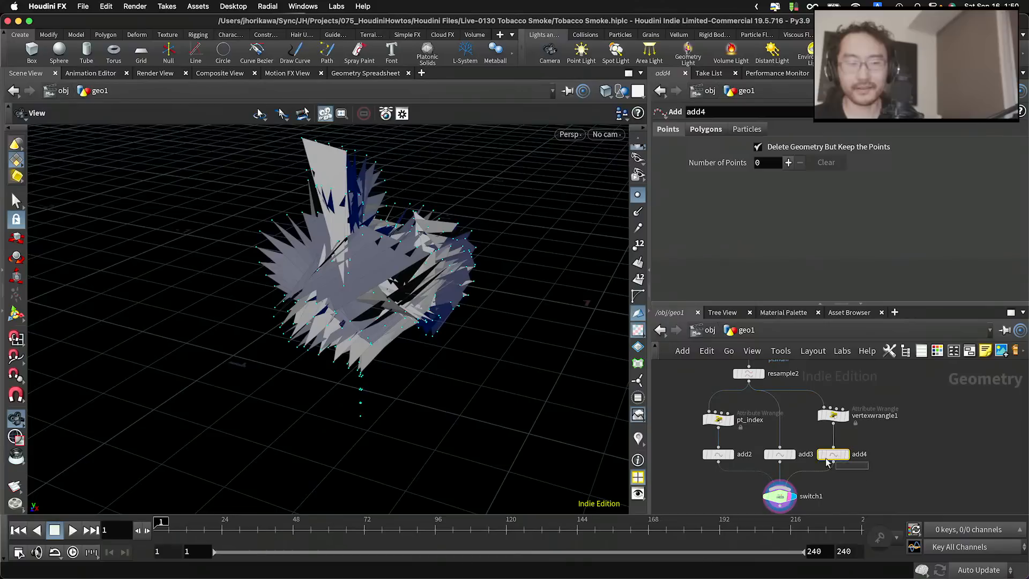
left_click_drag(827, 462, 777, 405)
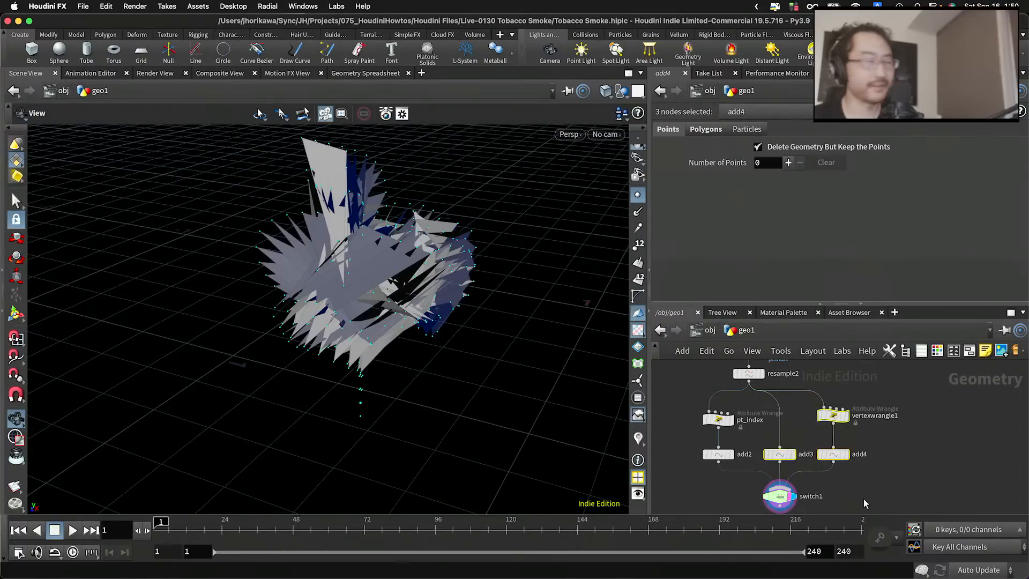
Save the scene and compare the displayed results of add4 and switch1 in the viewport
middle_click_drag(863, 499, 866, 442)
scroll(809, 459, "up", 3)
key("super+s")
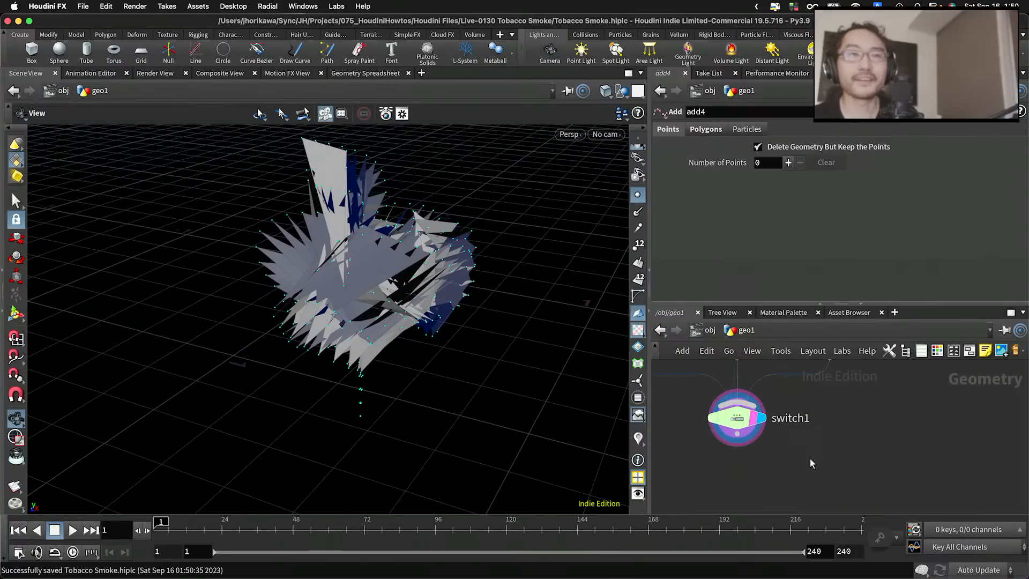
scroll(809, 455, "down", 2)
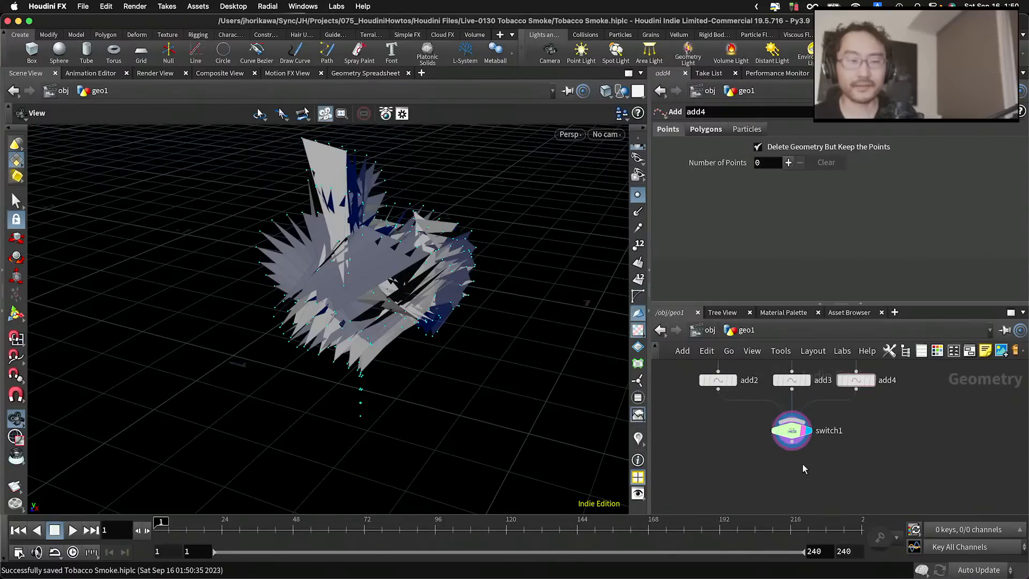
left_click(776, 420)
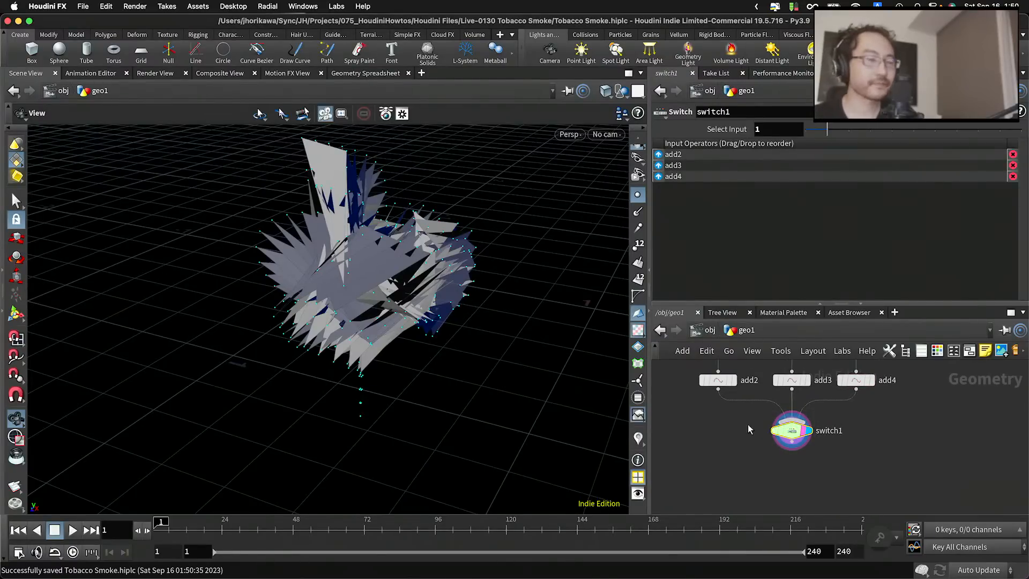
left_click(857, 380)
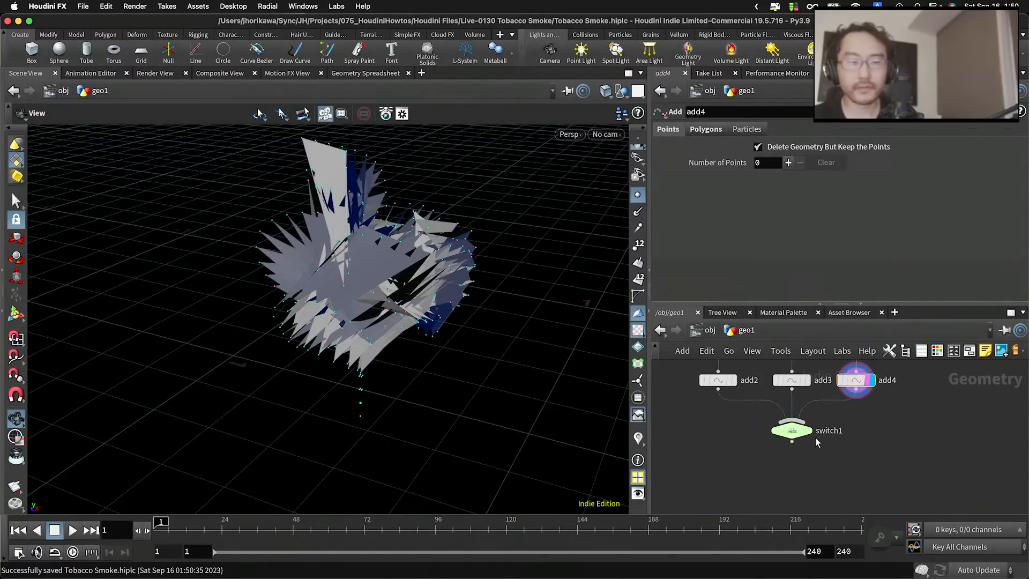
left_click(793, 431)
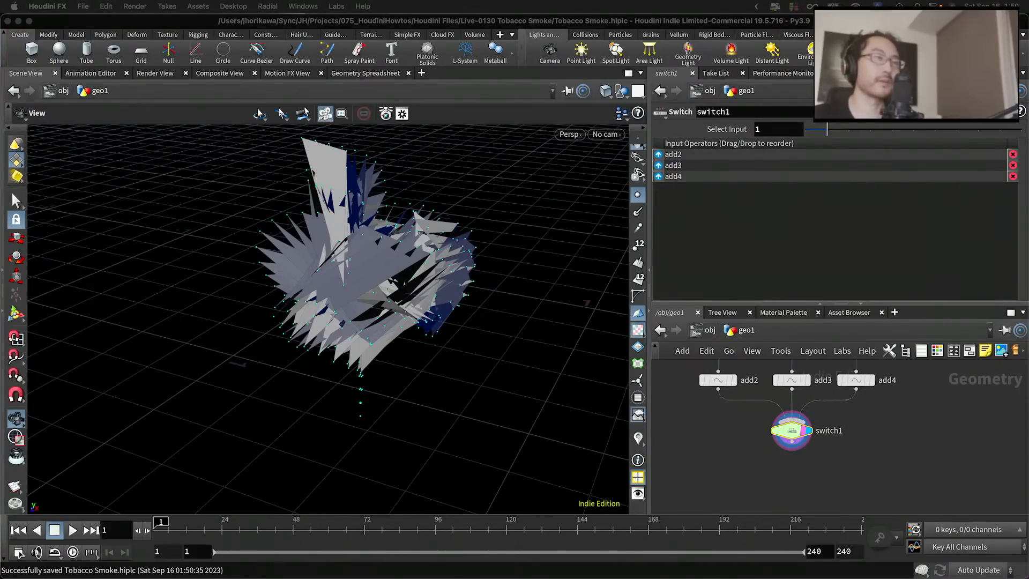
left_click_drag(365, 279, 387, 284)
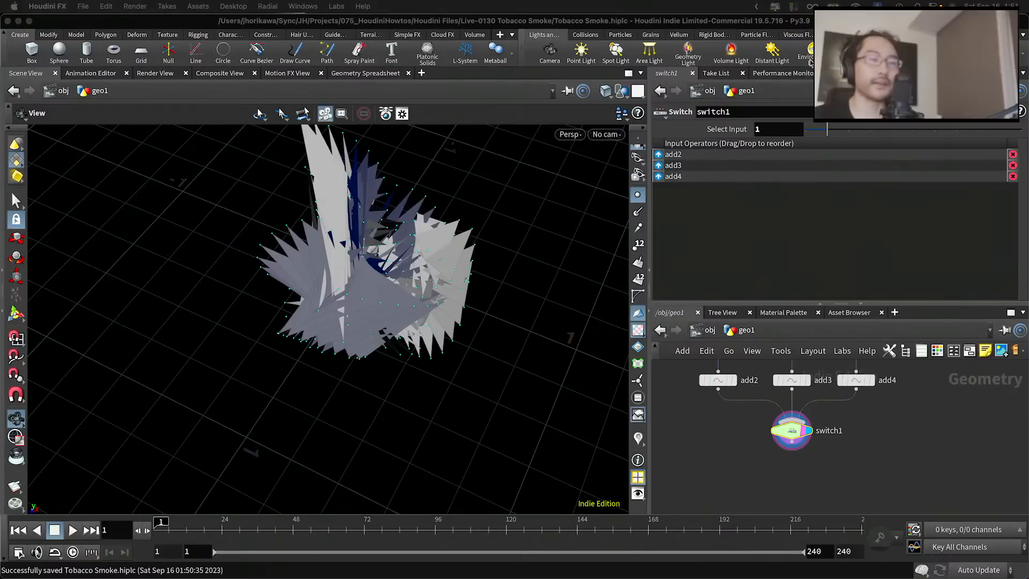
Add a Resample node below switch1, connected to its output, and display it
key("Tab")
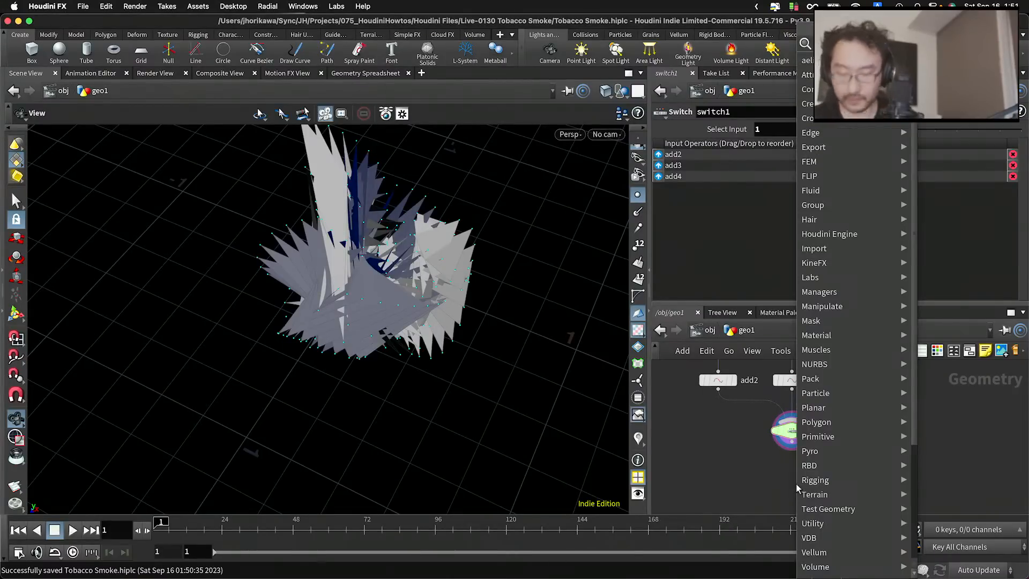
type("resa")
key("Return")
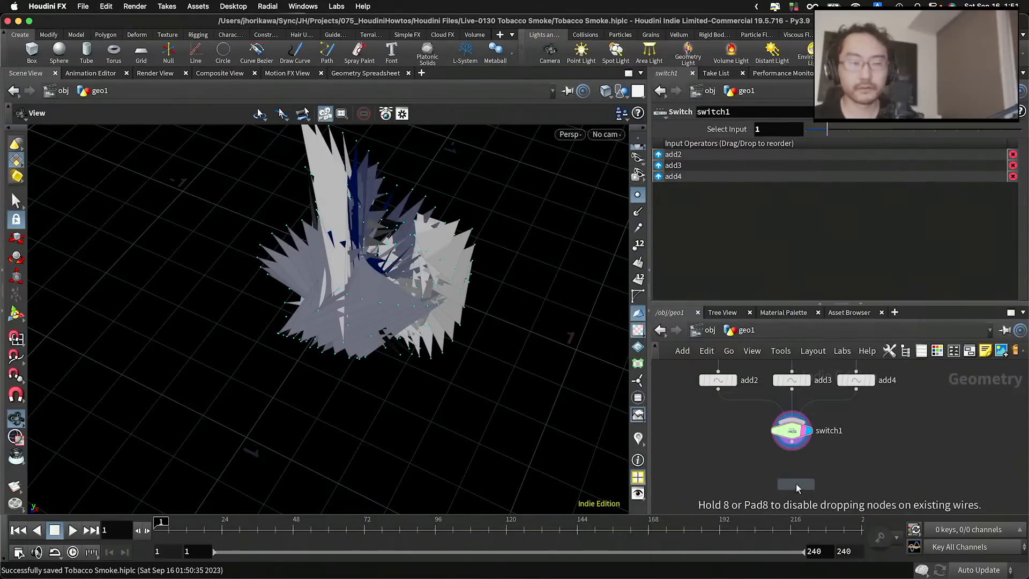
left_click(797, 484)
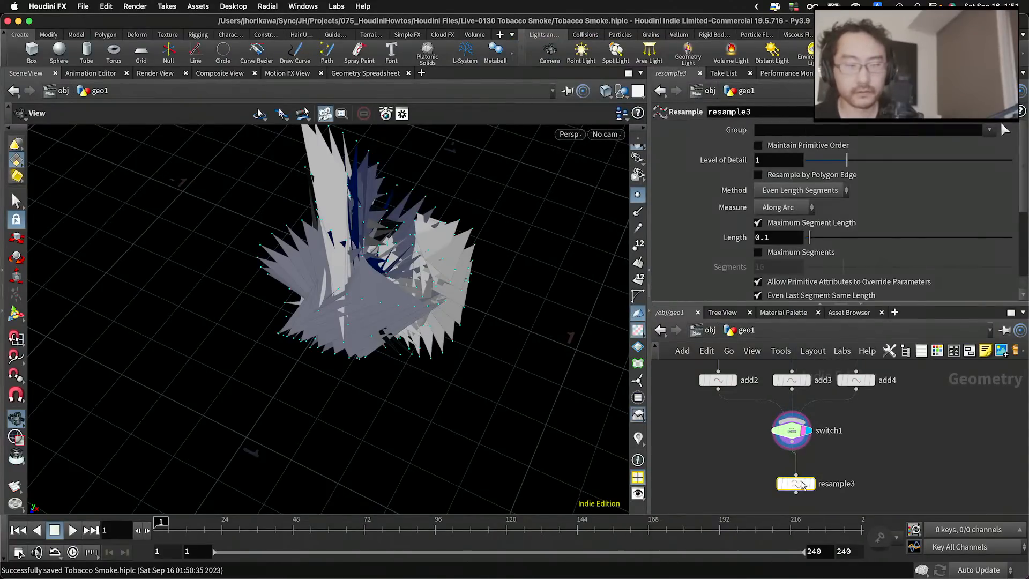
left_click_drag(799, 487, 792, 480)
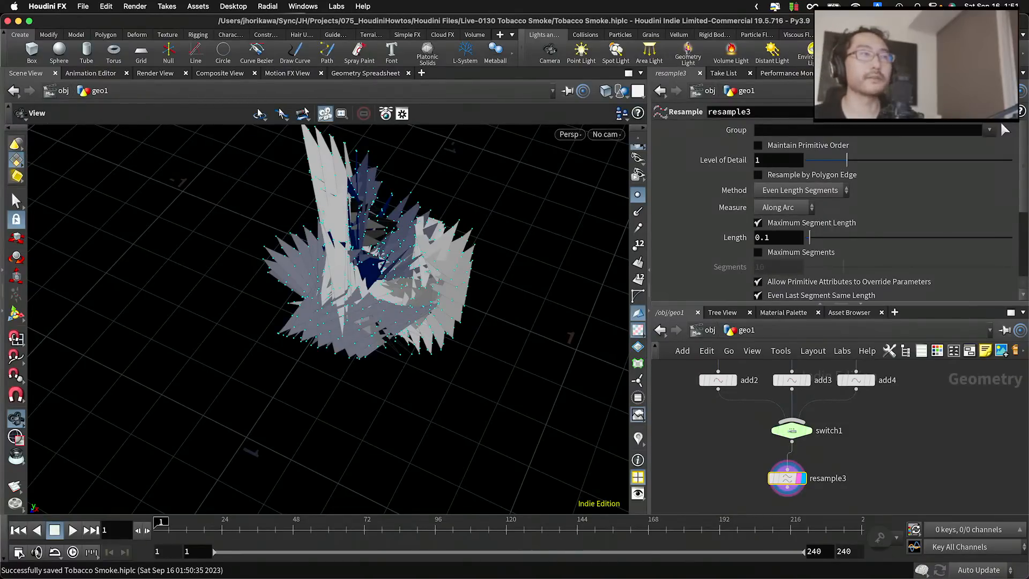
Set resample3 to treat polygons as Interpolating Curves and inspect the curves up close in the viewport
scroll(806, 250, "down", 3)
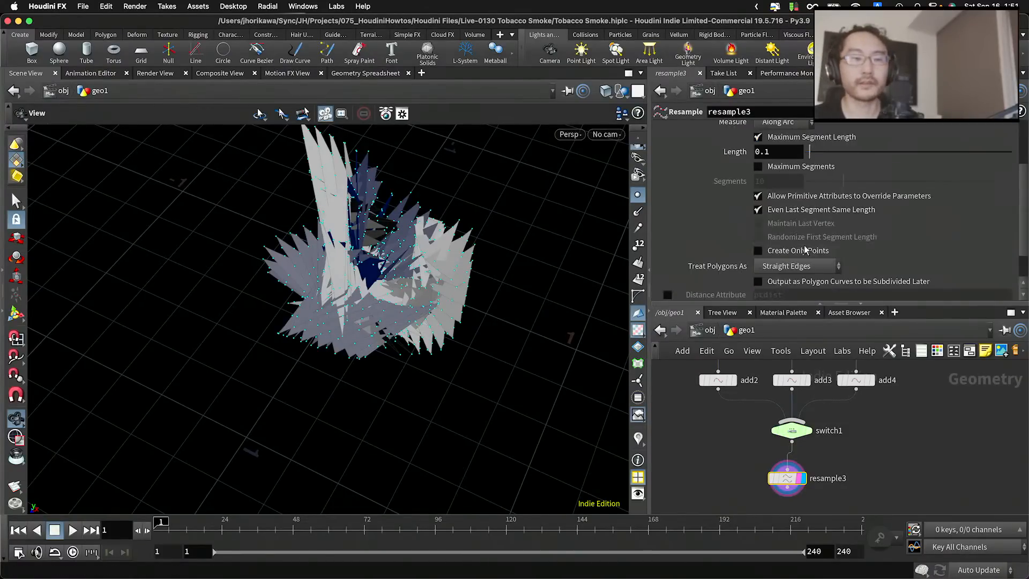
left_click(793, 267)
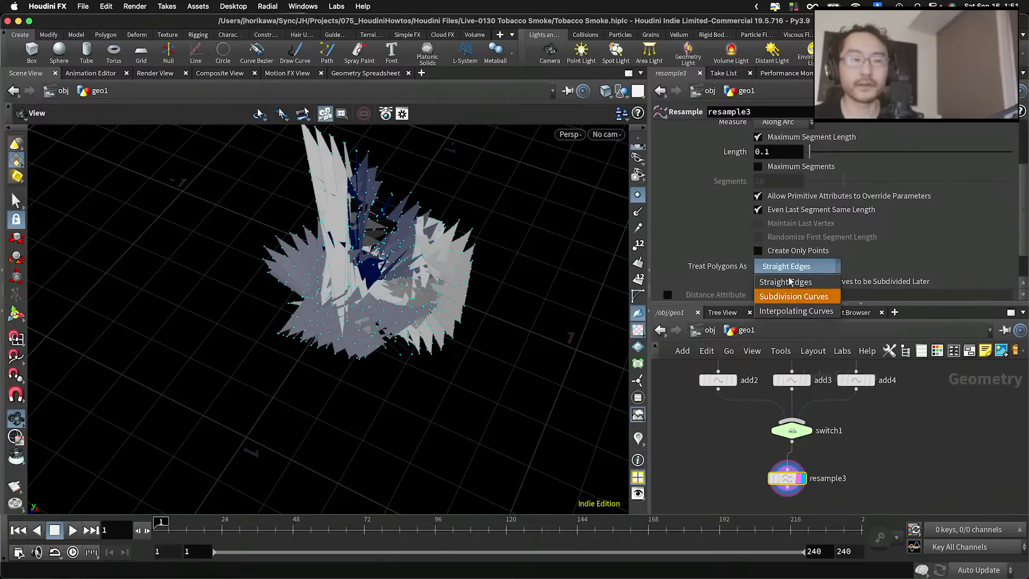
left_click(797, 311)
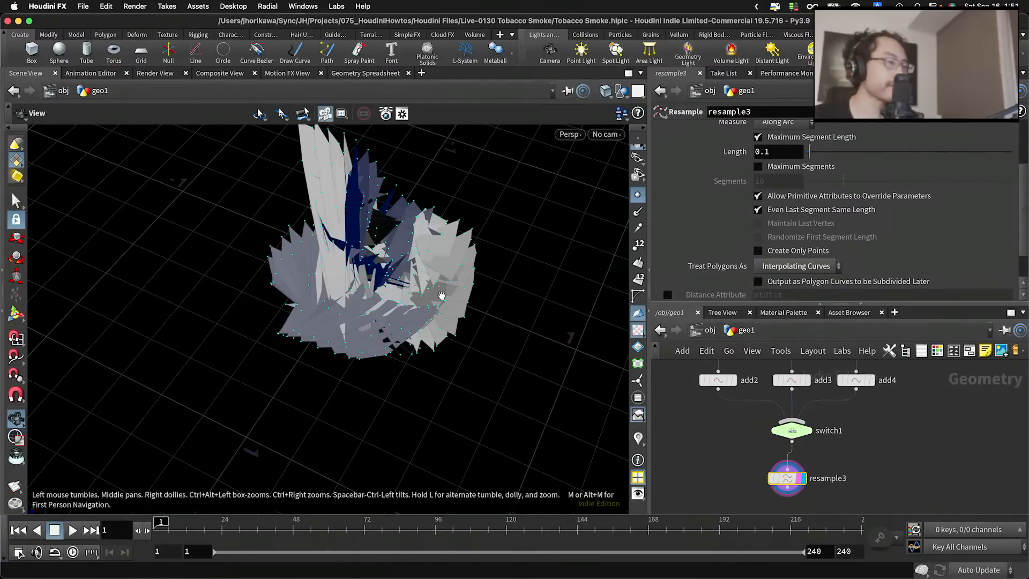
scroll(440, 298, "up", 5)
left_click_drag(425, 306, 421, 198)
scroll(436, 241, "up", 4)
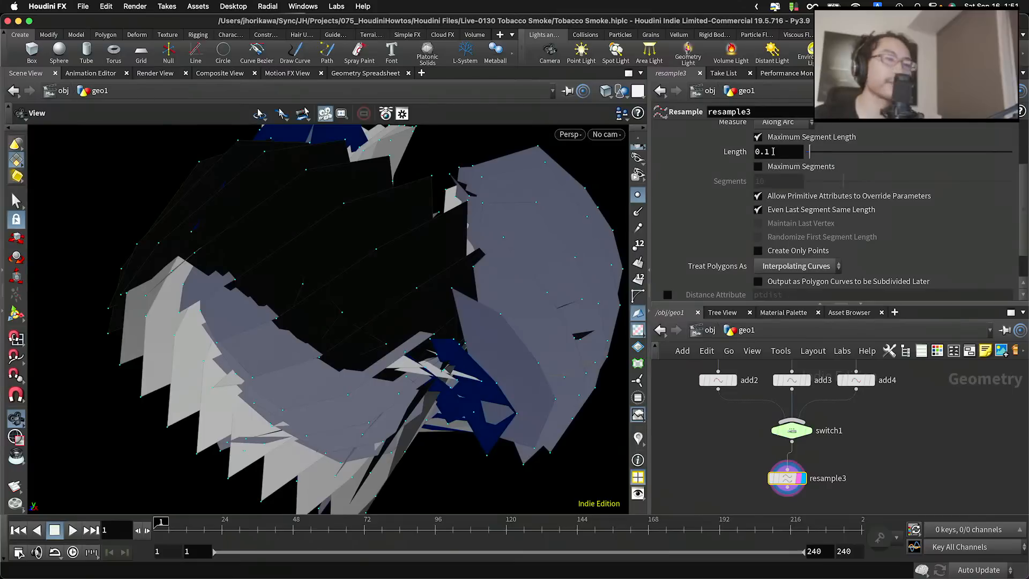
Set resample3's maximum segment length to 0.02 and inspect the smoother curves from several angles
left_click_drag(763, 152, 784, 151)
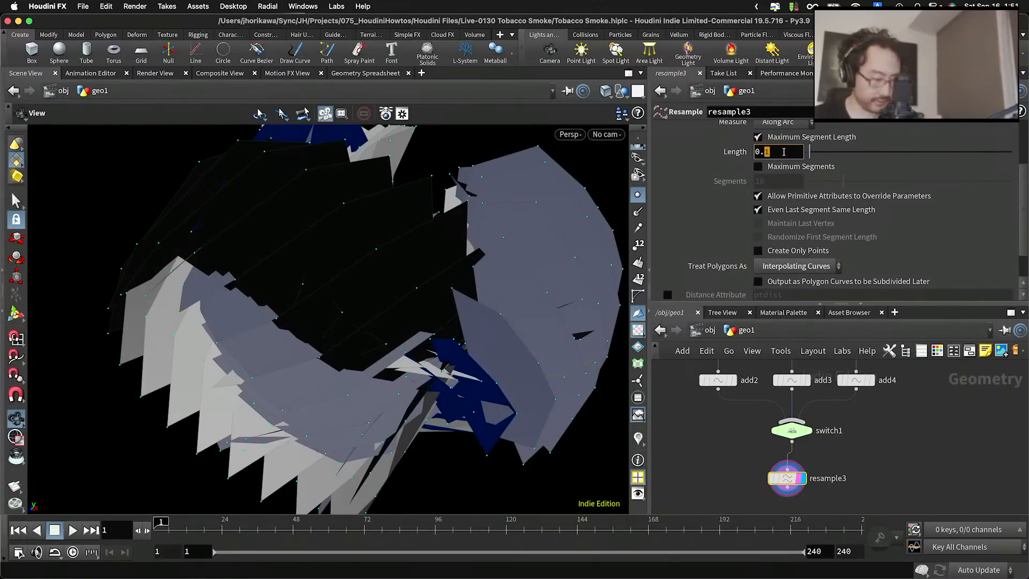
type("02")
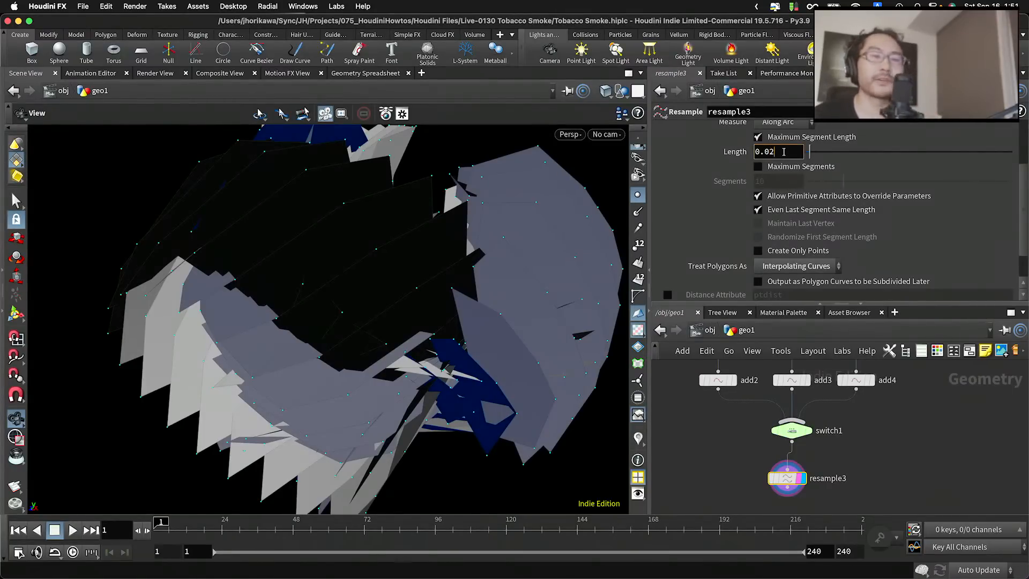
key("Return")
scroll(416, 286, "down", 3)
left_click_drag(416, 285, 432, 271)
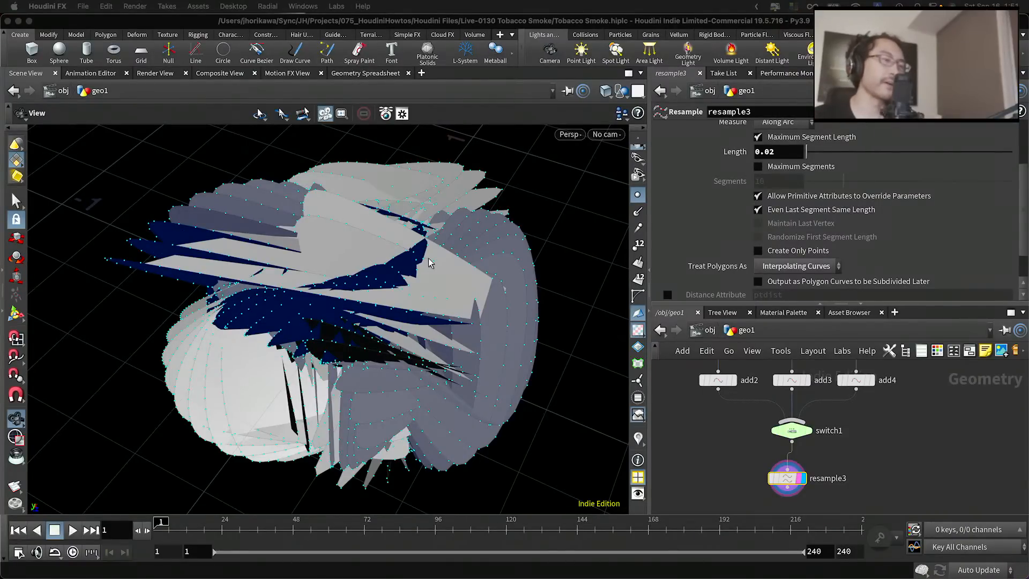
left_click_drag(396, 230, 437, 270)
mouse_move(691, 576)
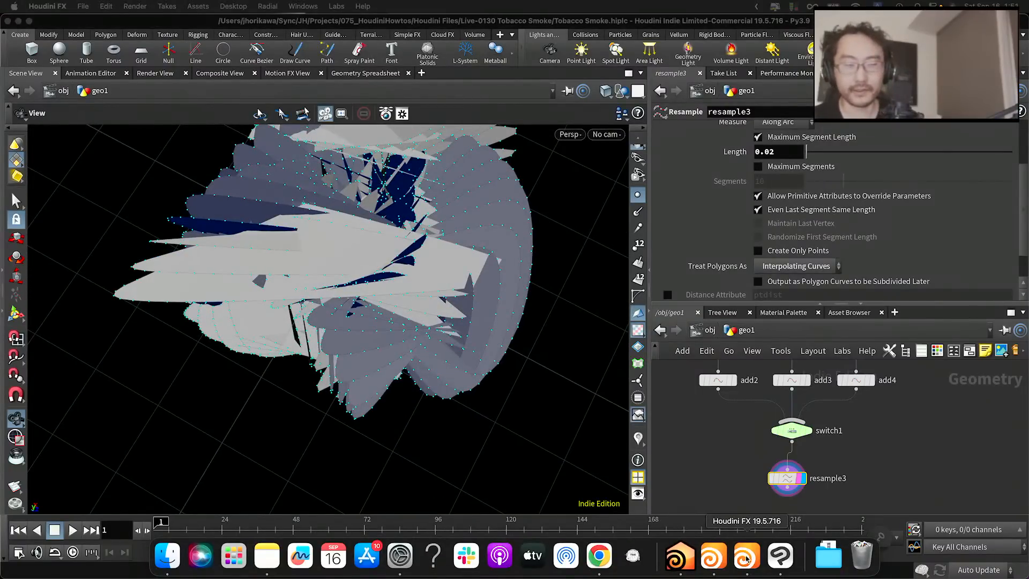
Add a Primitive Properties node below resample3, connected to its output, and display it
scroll(744, 448, "down", 3)
scroll(744, 447, "down", 2)
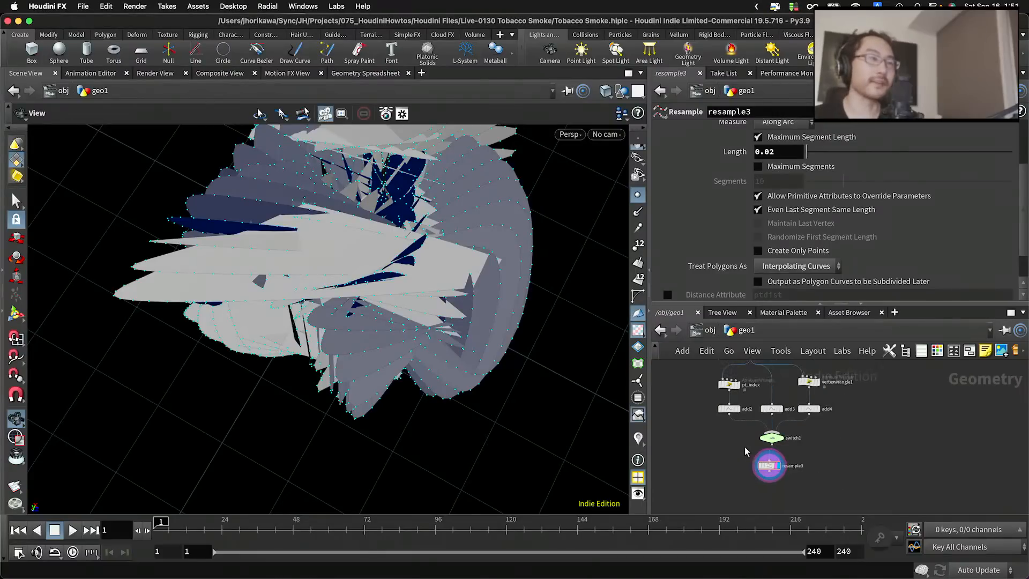
middle_click_drag(744, 447, 744, 419)
scroll(744, 419, "down", 3)
scroll(761, 458, "up", 5)
key("Tab")
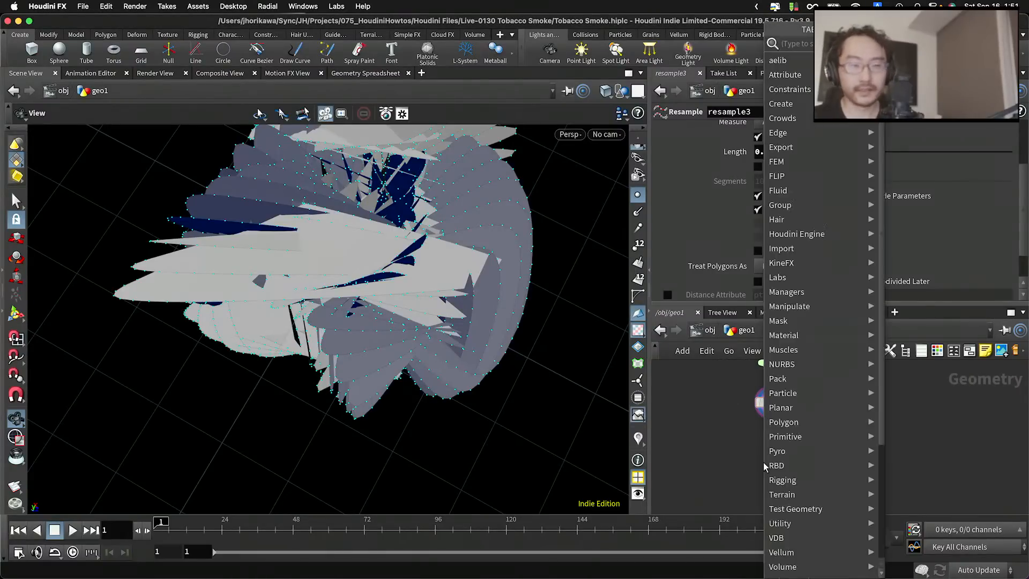
type("primitivew")
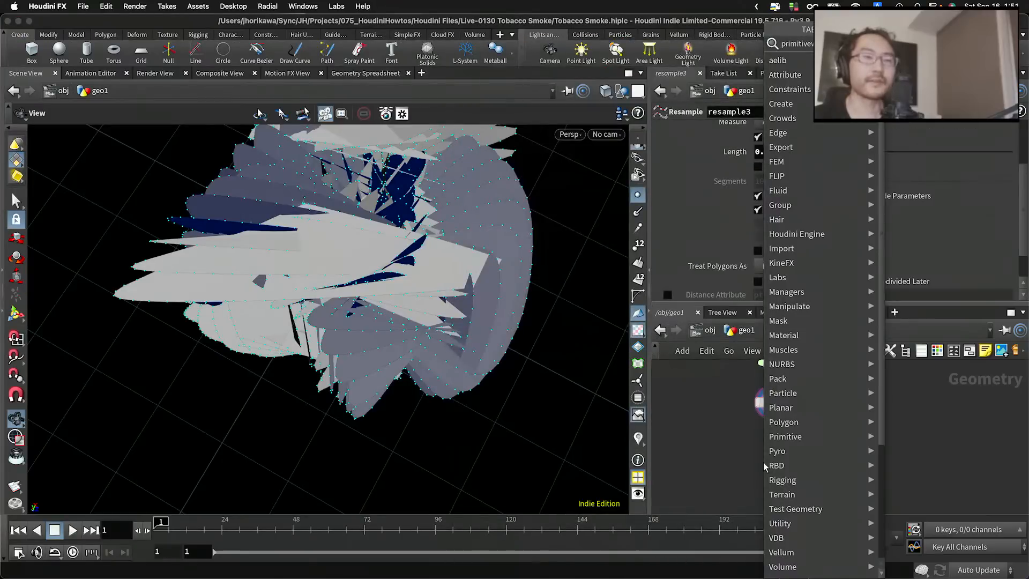
key("Return")
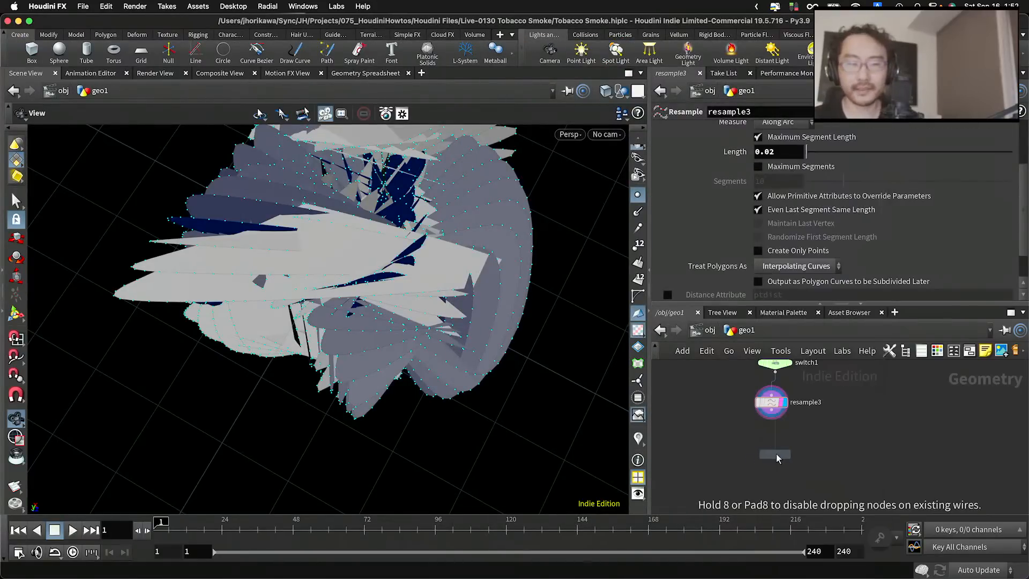
left_click(775, 435)
scroll(775, 428, "up", 3)
left_click_drag(770, 399, 770, 448)
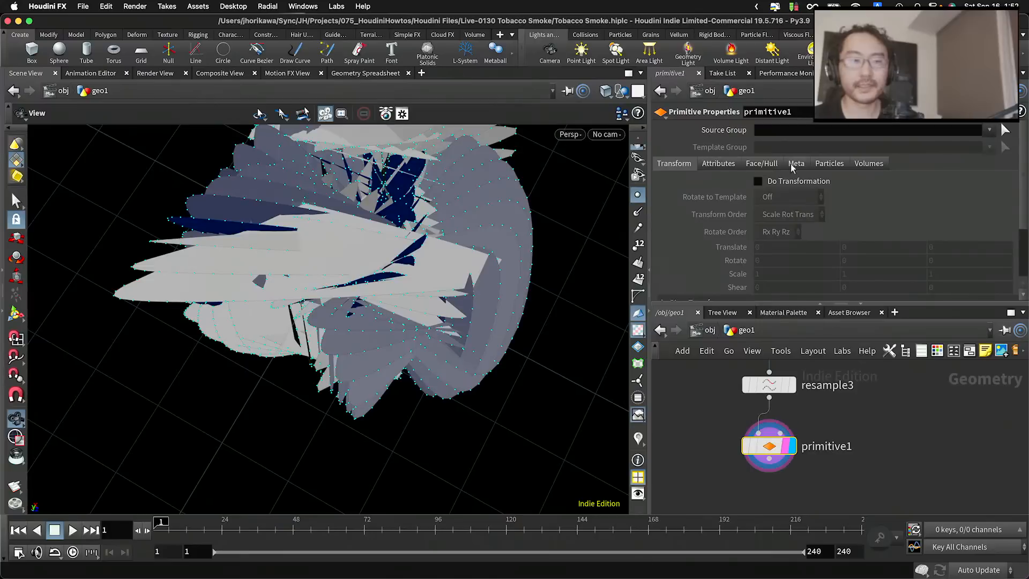
Set Close U to Unroll with Shared Points in primitive1's Face/Hull settings
left_click(771, 168)
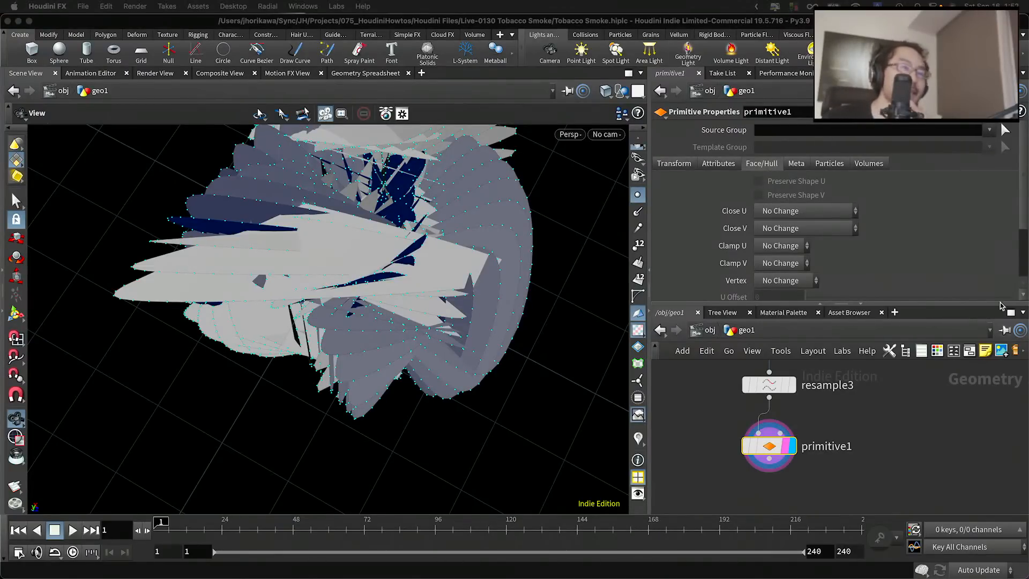
left_click(803, 213)
left_click(803, 214)
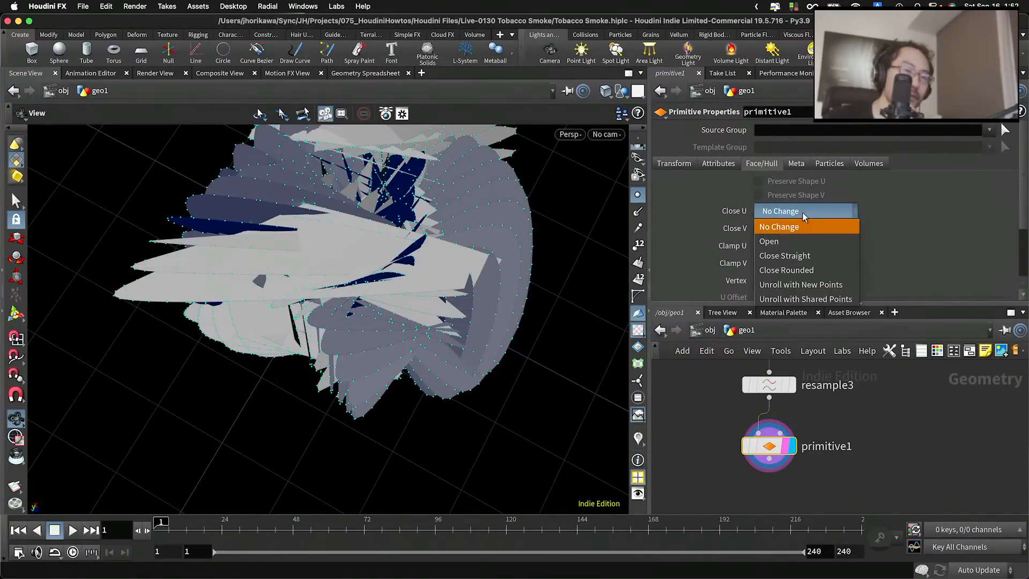
left_click(805, 299)
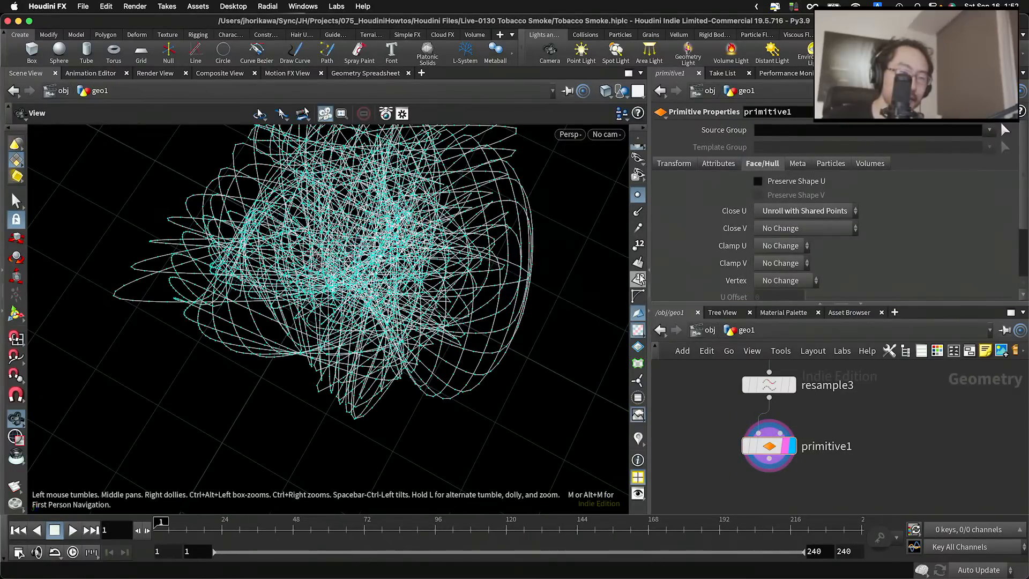
Hide the point markers in the viewport, view the open curves from another angle and go to frame 40
left_click(637, 211)
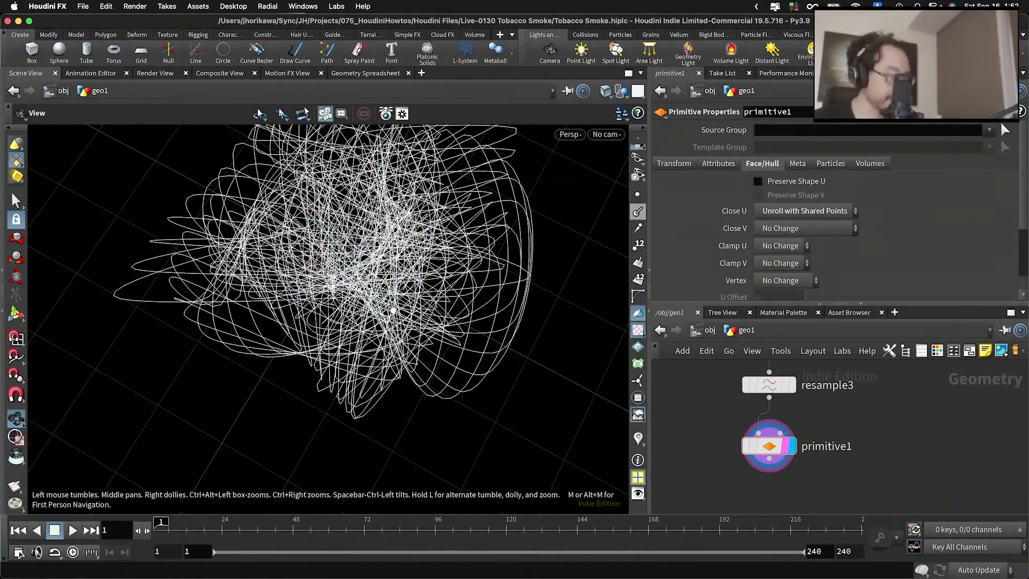
left_click_drag(394, 273, 301, 264)
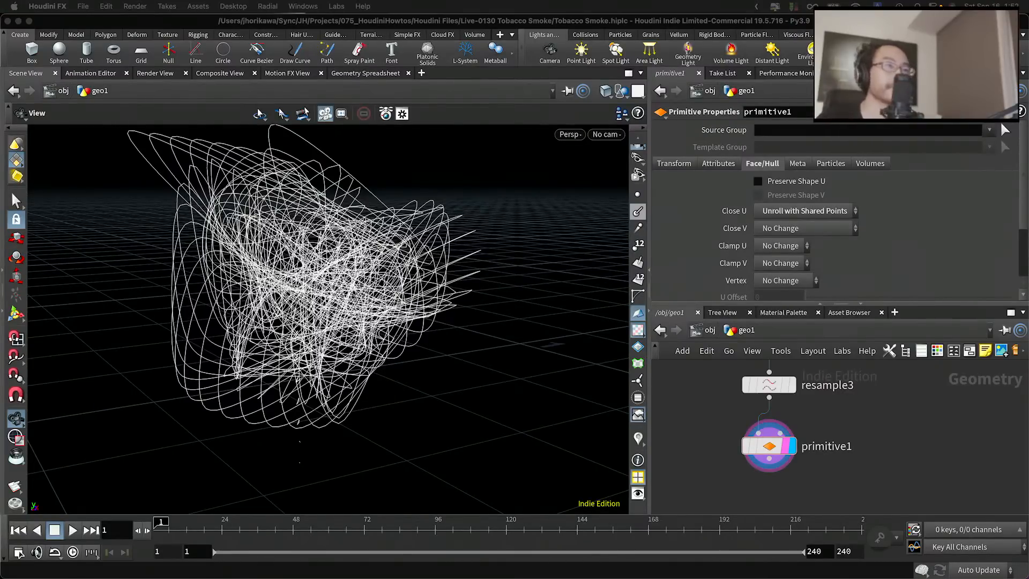
left_click_drag(169, 532, 269, 529)
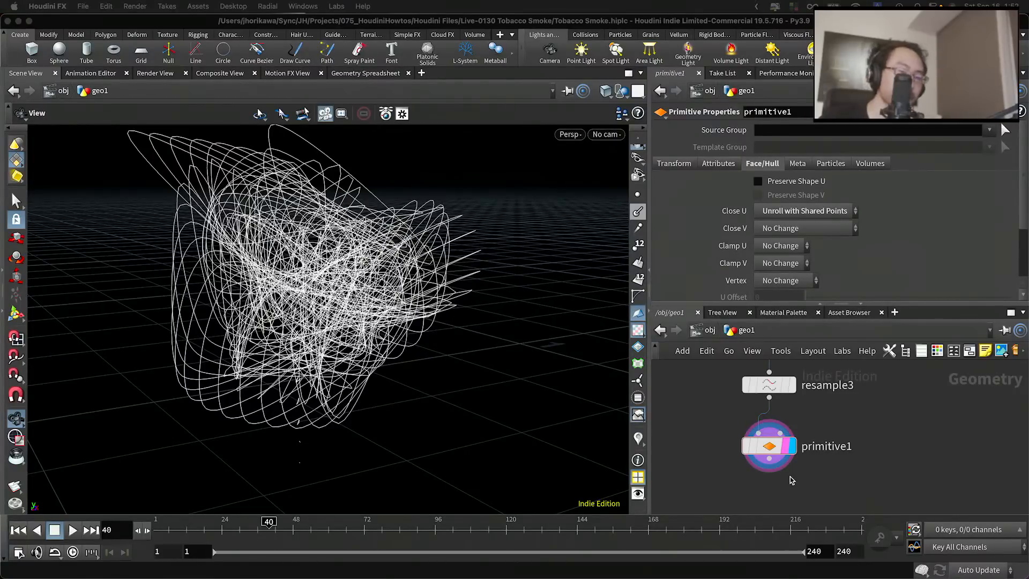
Add a Primitive Wrangle below primitive1, connected to its output
left_click(811, 495)
key("Tab")
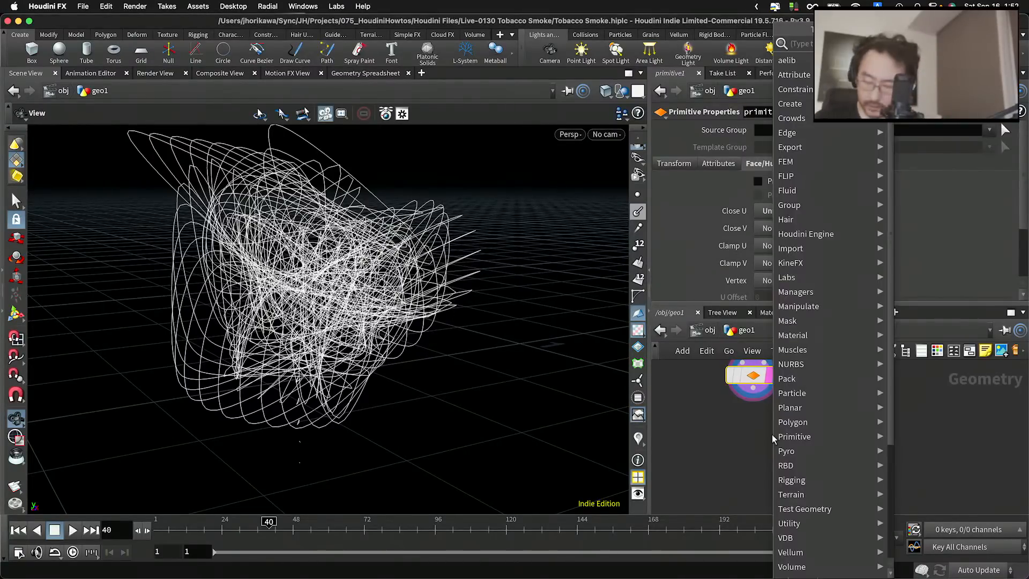
type("pri")
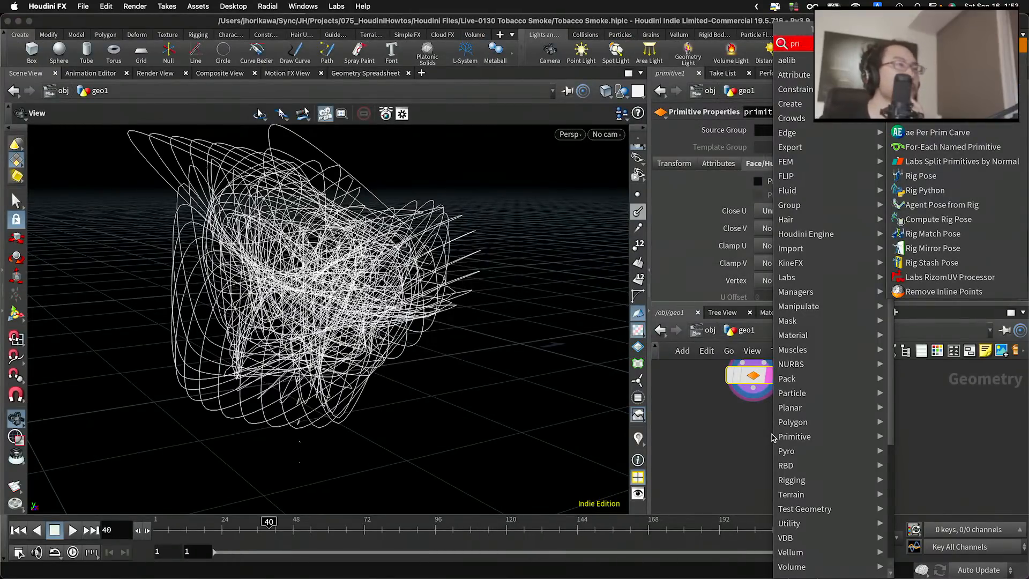
key("BackSpace")
key("BackSpace")
key("BackSpace")
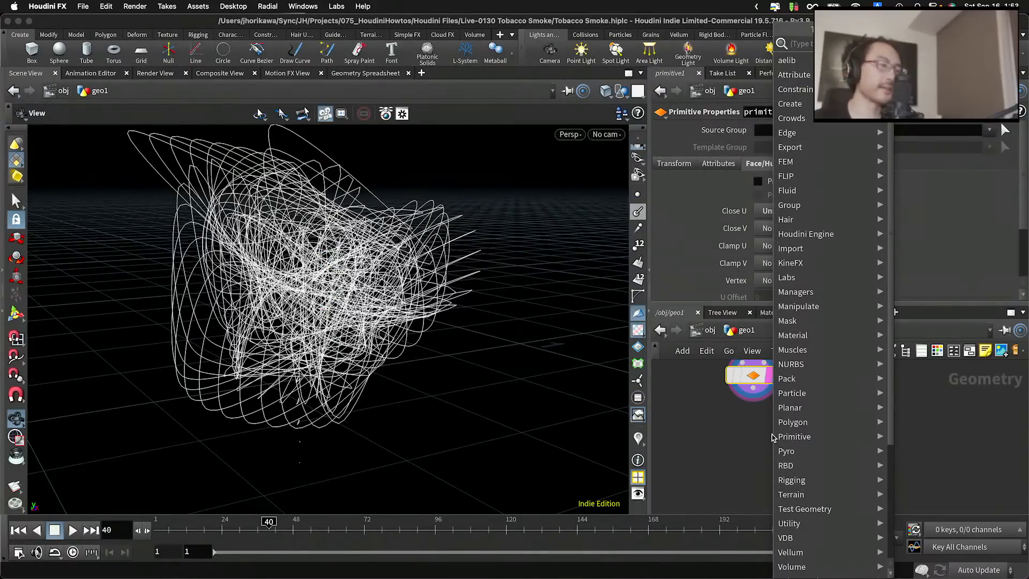
type("primw")
key("Return")
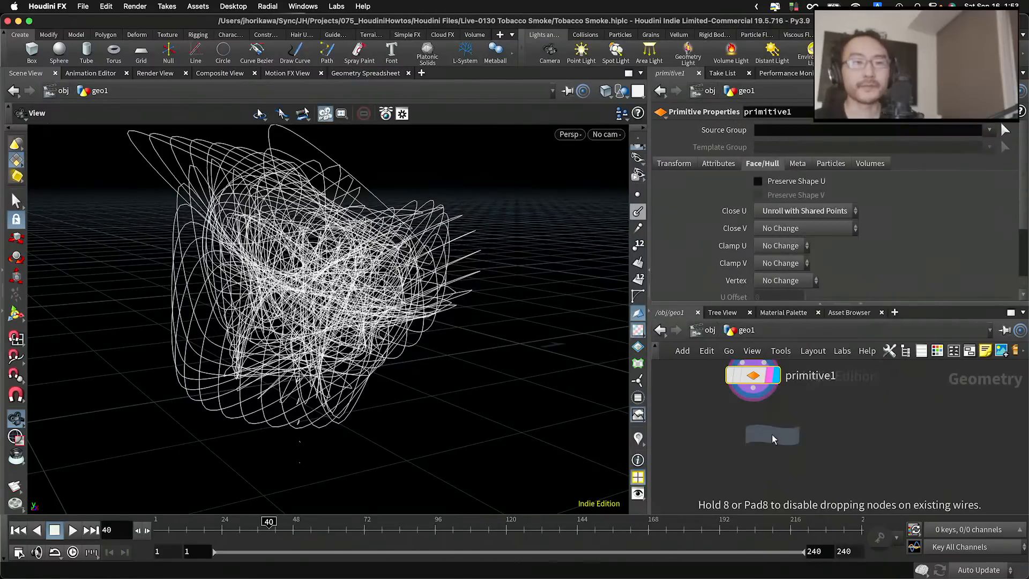
left_click(762, 437)
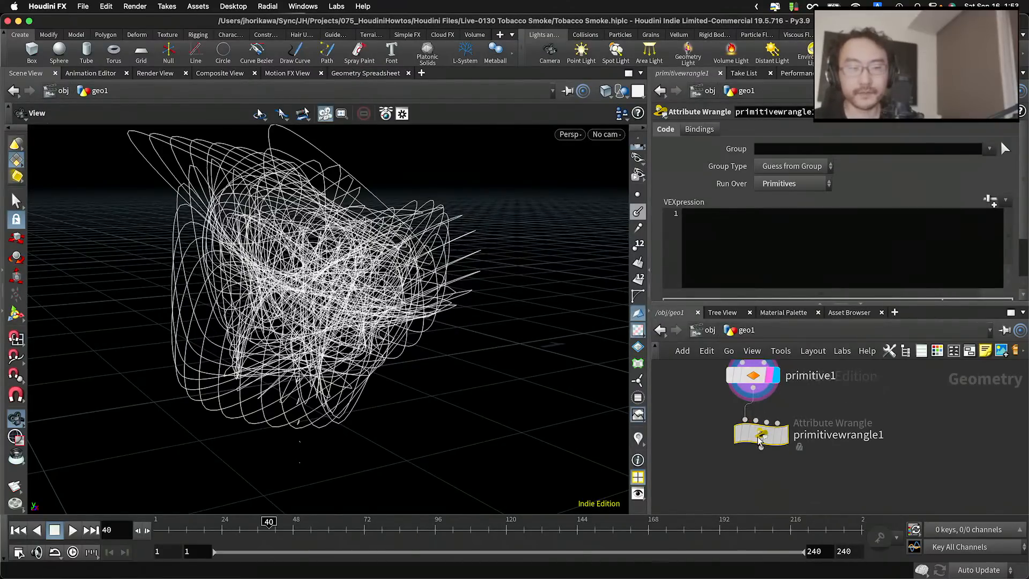
Rename the new primitive wrangle to point_on_u and display it
double_click(812, 436)
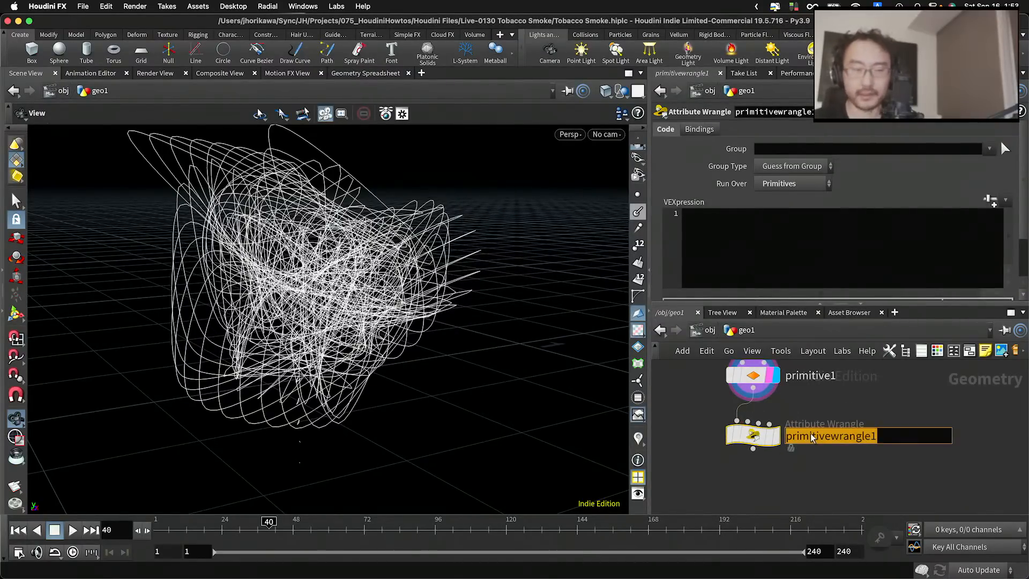
type("point_on_u")
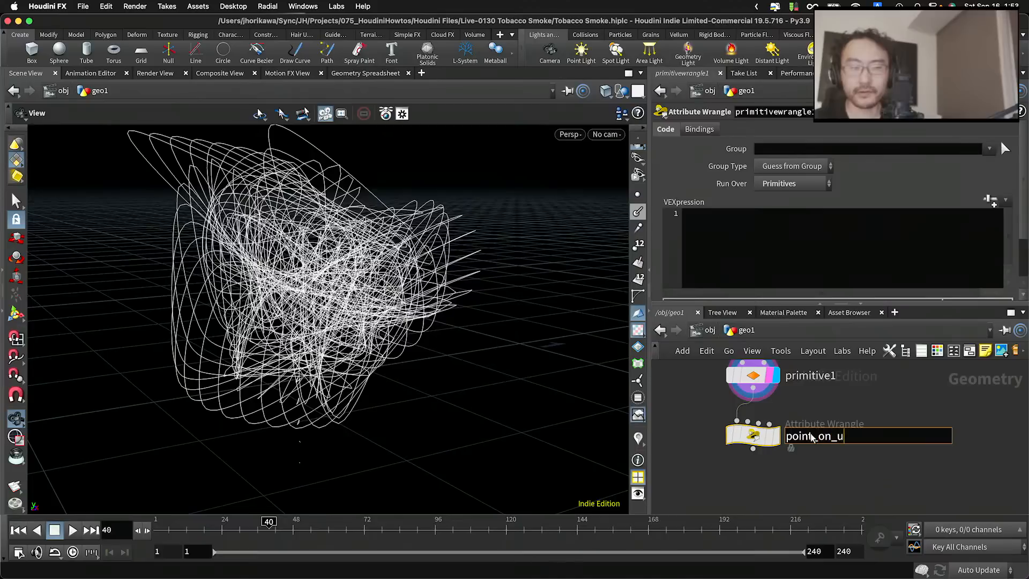
key("Return")
left_click(773, 437)
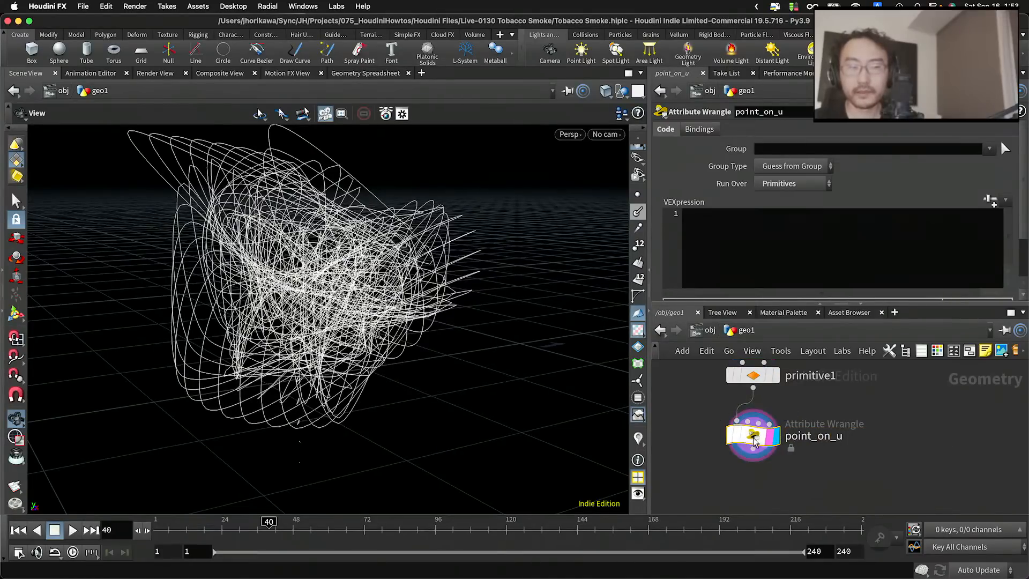
left_click(761, 244)
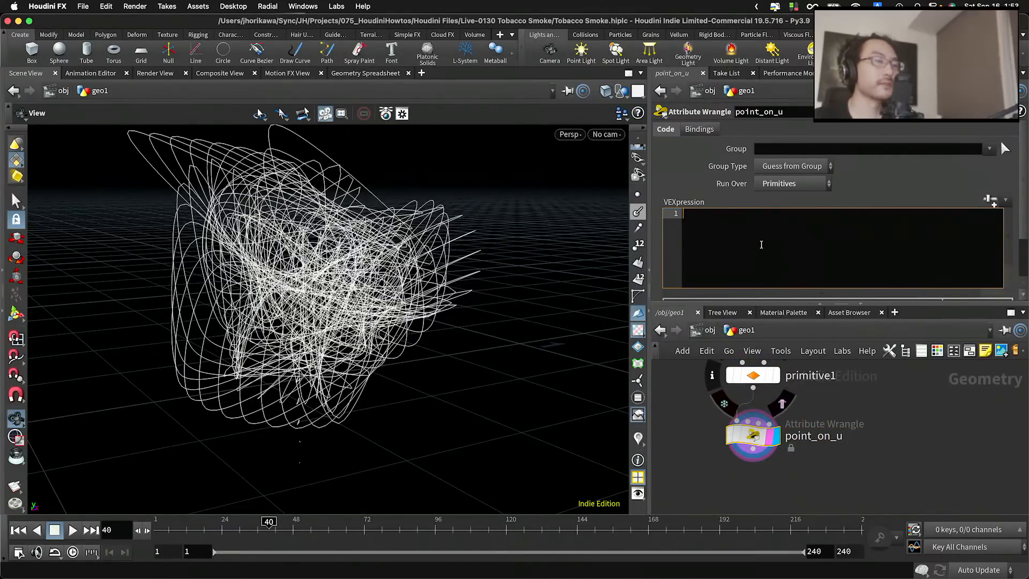
type("vector pos =")
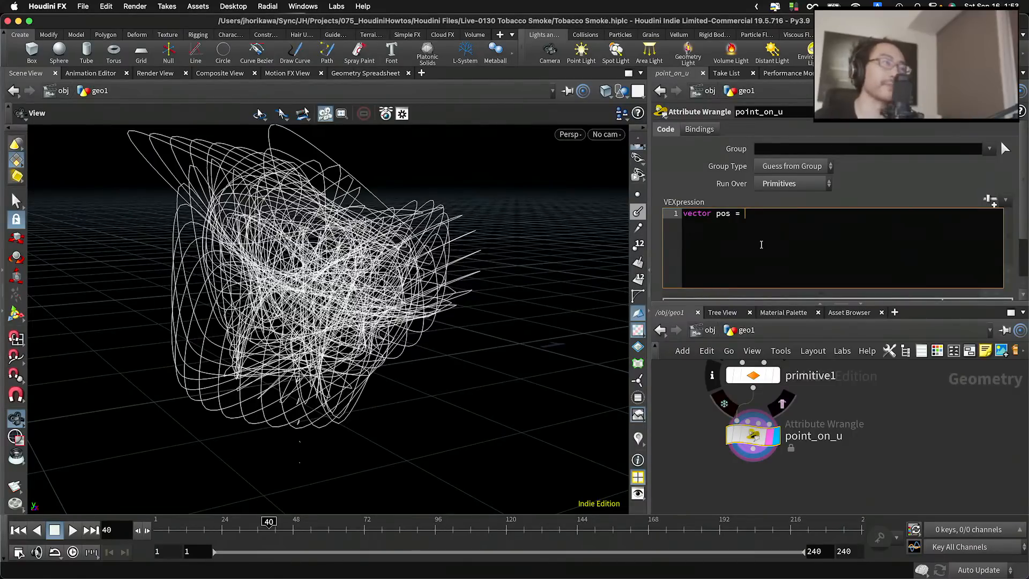
type("primuv(")
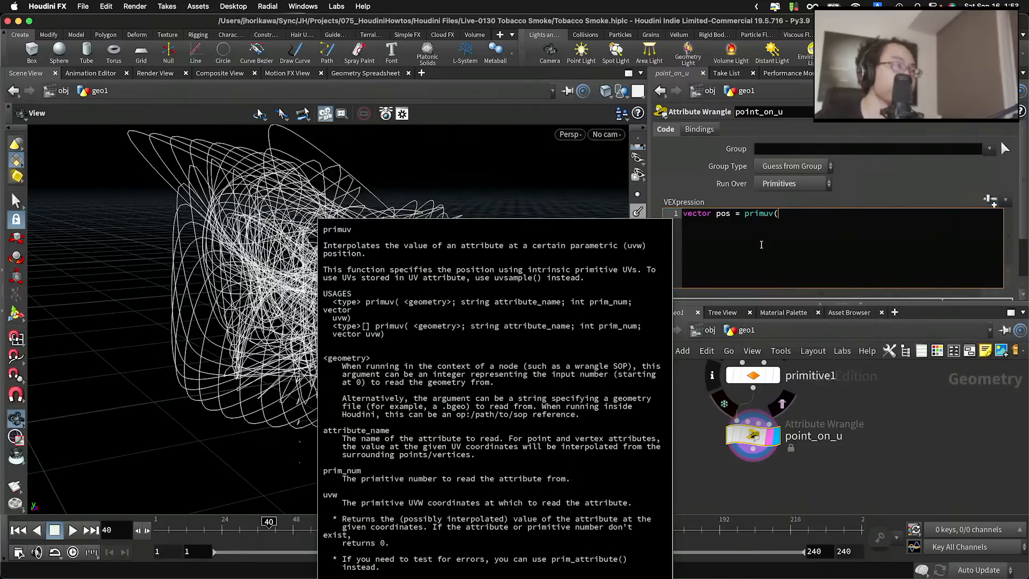
type("0, \"P\"")
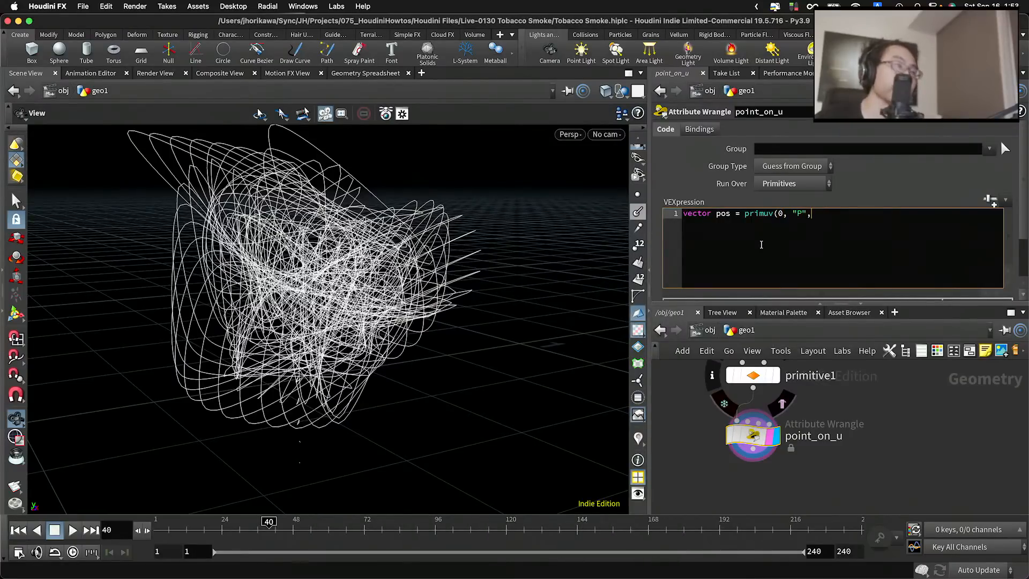
type(", [")
key("BackSpace")
type("@")
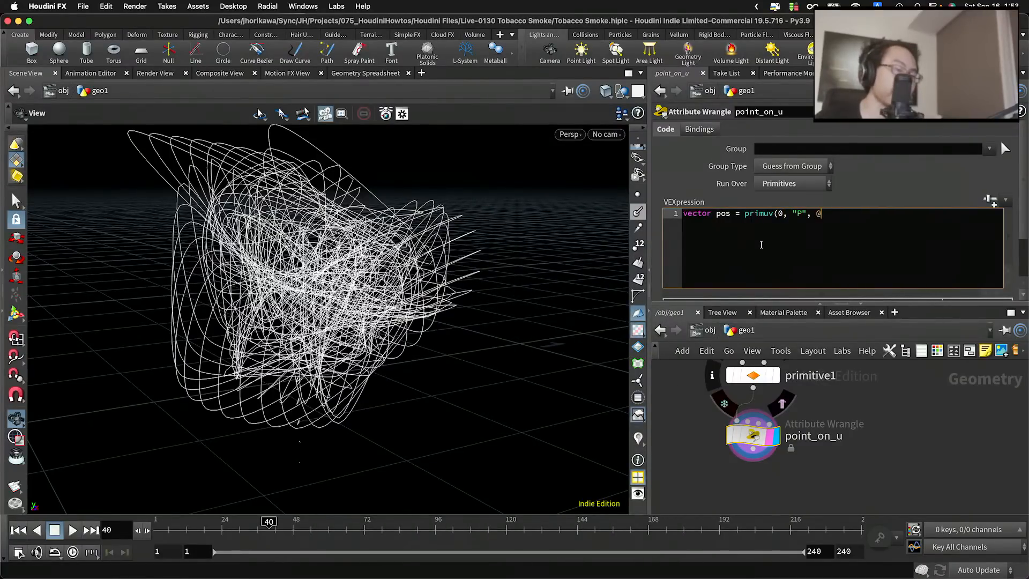
type("primnum, ")
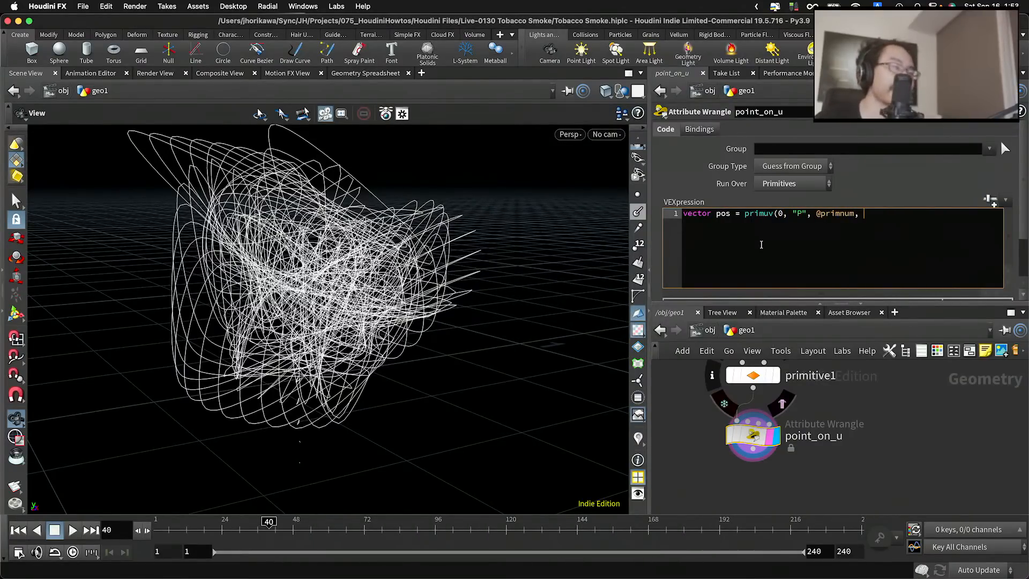
Complete the primuv call with set(chf("x"), 0, 0)); as its uvw coordinate argument
type("set(chf(\"")
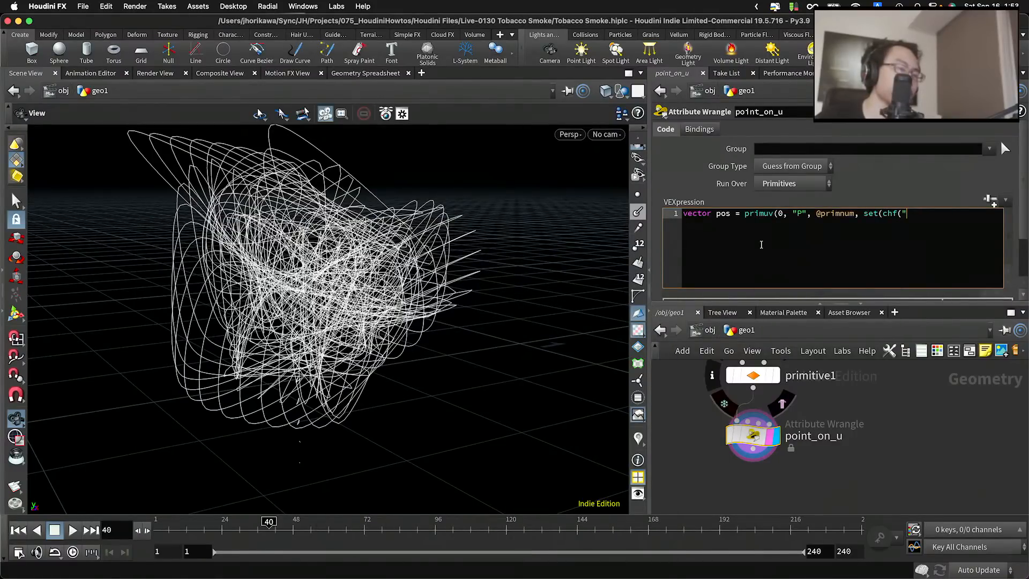
key("BackSpace")
key("BackSpace")
key("BackSpace")
key("BackSpace")
key("BackSpace")
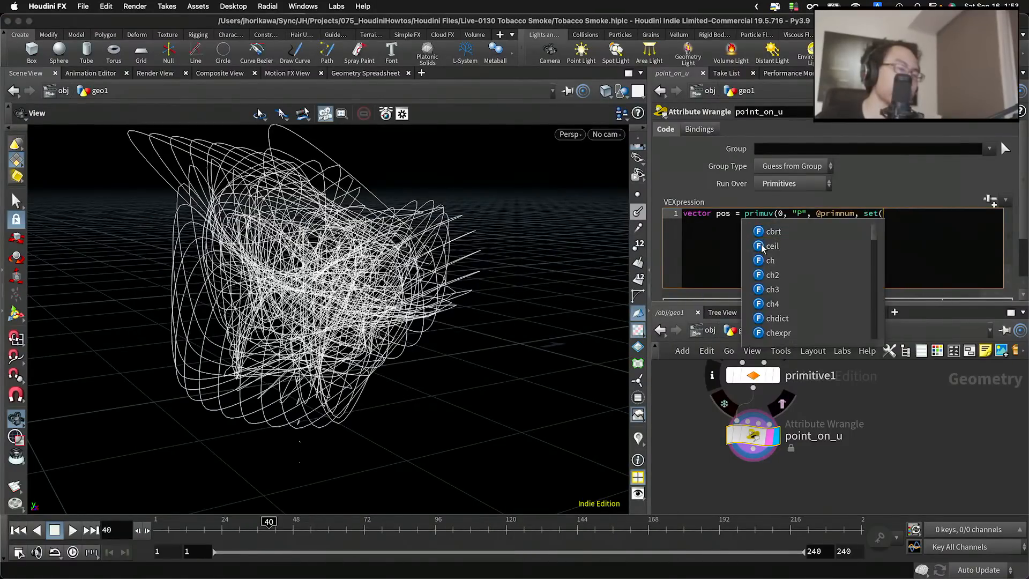
type("chf*(")
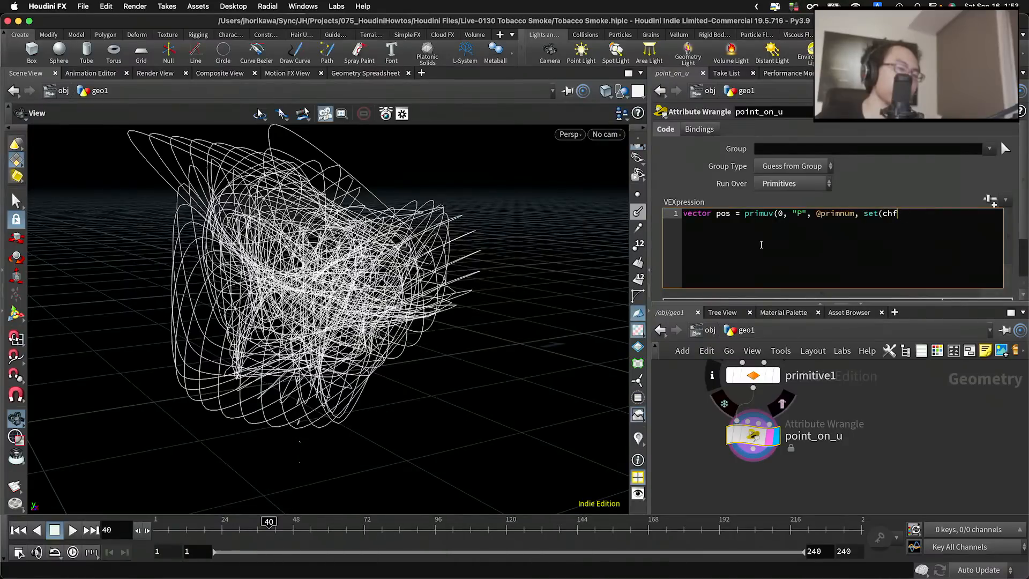
key("BackSpace")
key("BackSpace")
type("(\"x'")
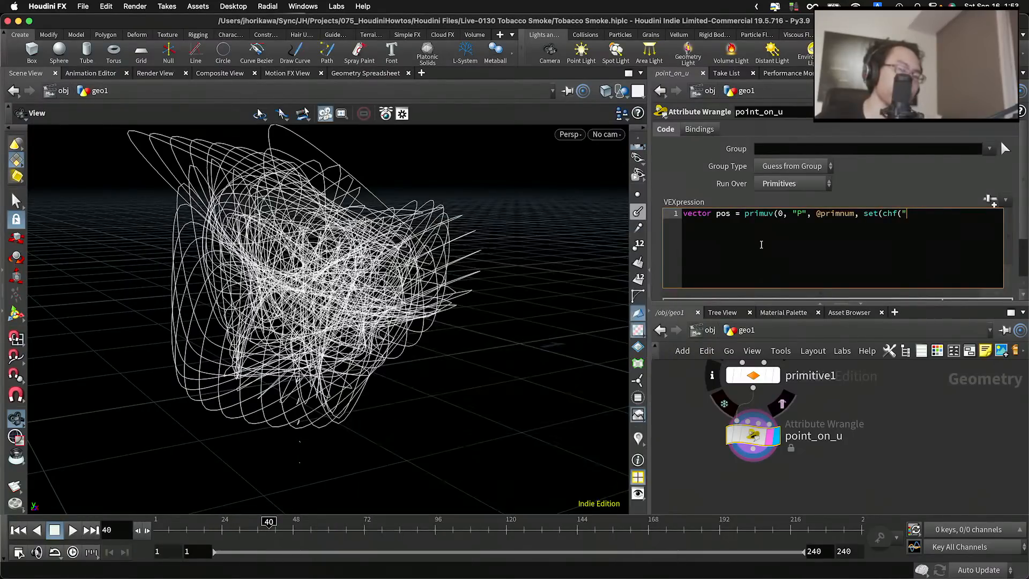
key("BackSpace")
type("\")")
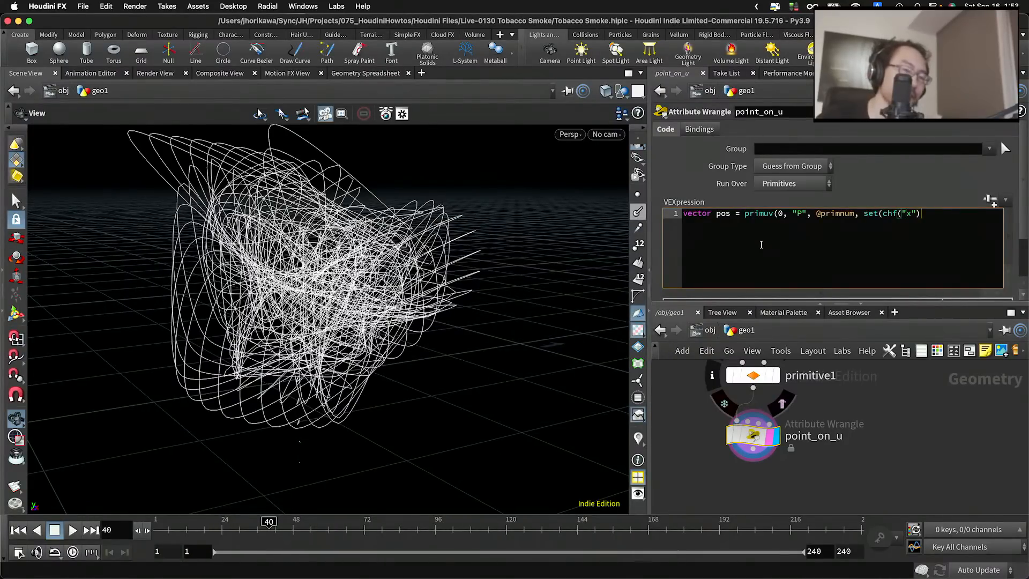
type(", 0, 0,")
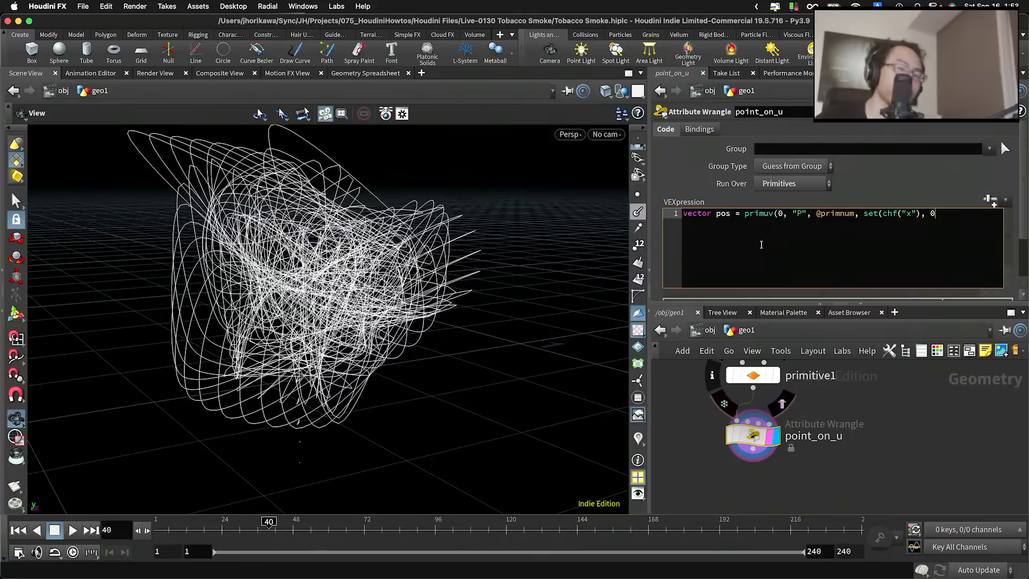
key("BackSpace")
key("BackSpace")
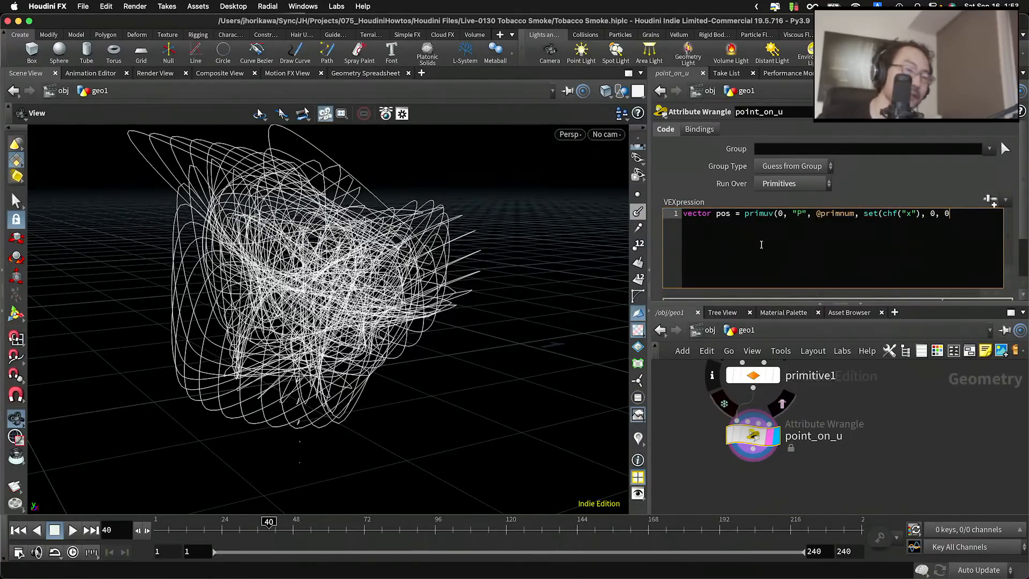
type("));")
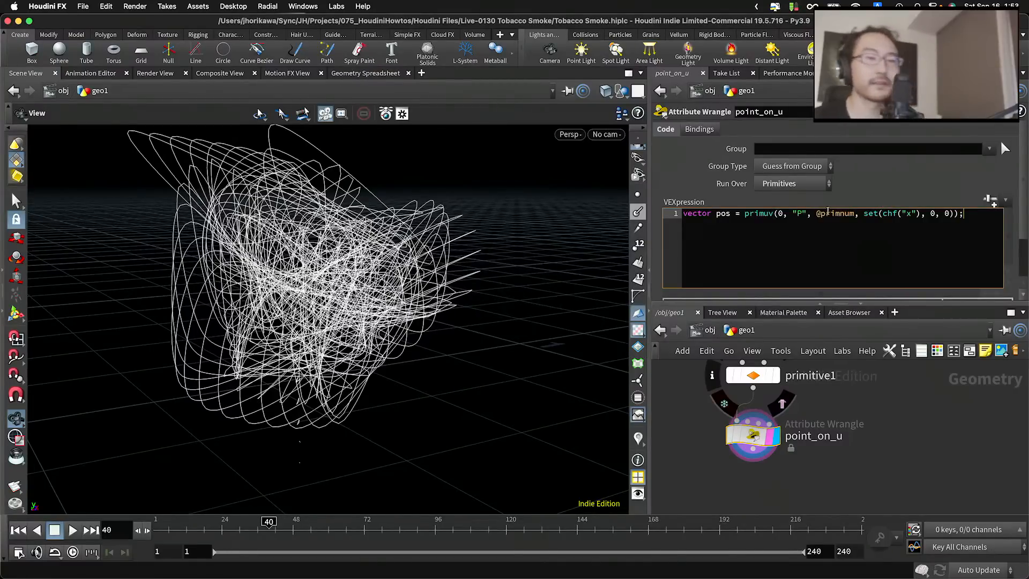
left_click_drag(863, 213, 955, 215)
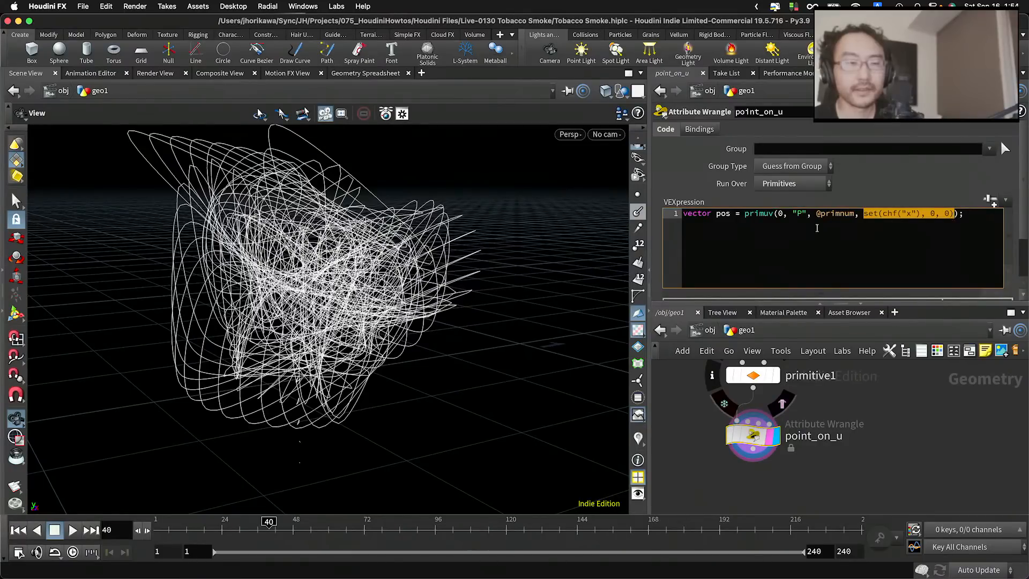
left_click_drag(770, 213, 951, 215)
left_click(855, 215)
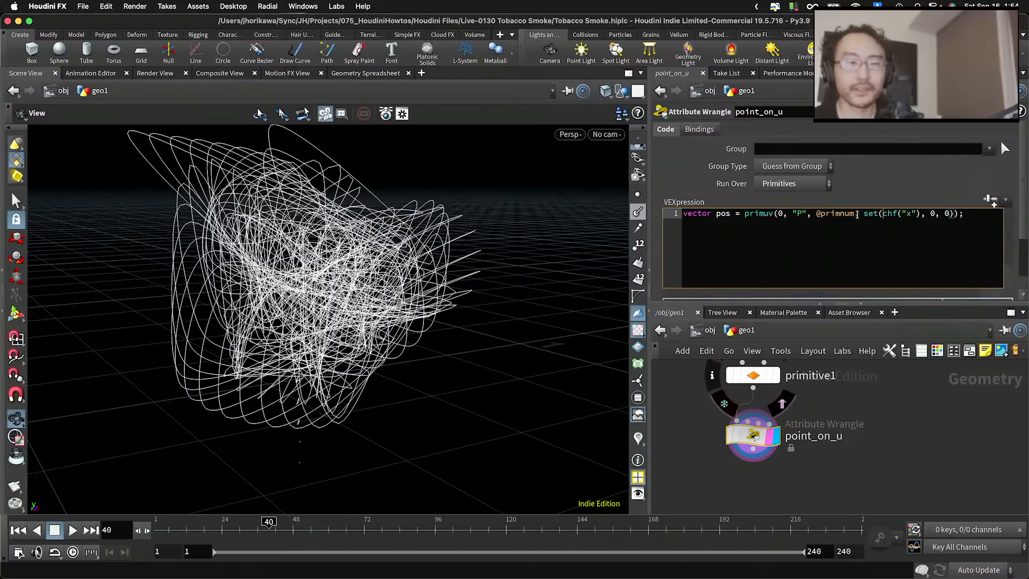
Add the line int pt = addpoint(0, pos); to point_on_u's code to create a point at the sampled position
left_click(986, 218)
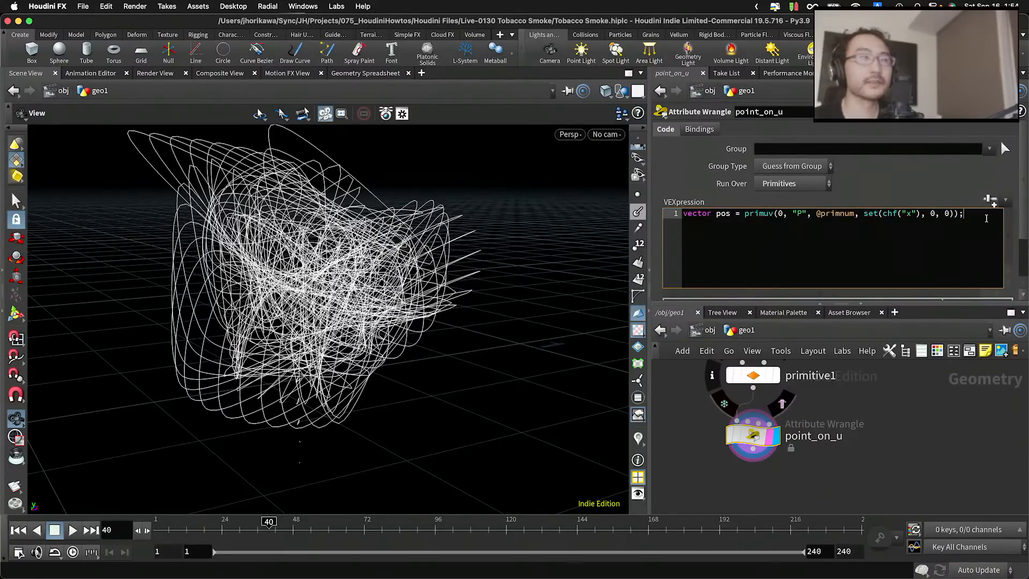
key("Return")
key("Return")
type("int pt ")
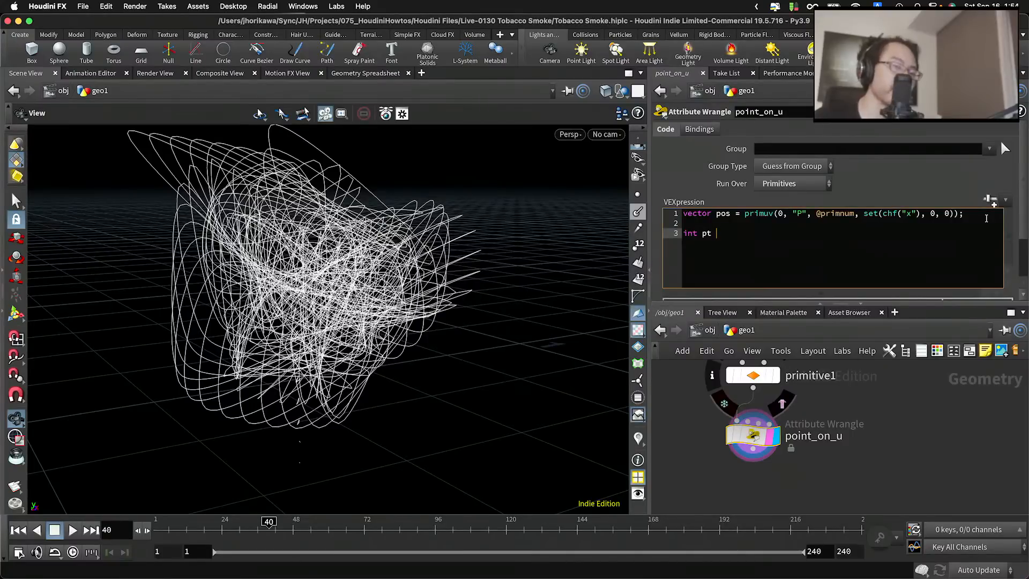
type("+ addp")
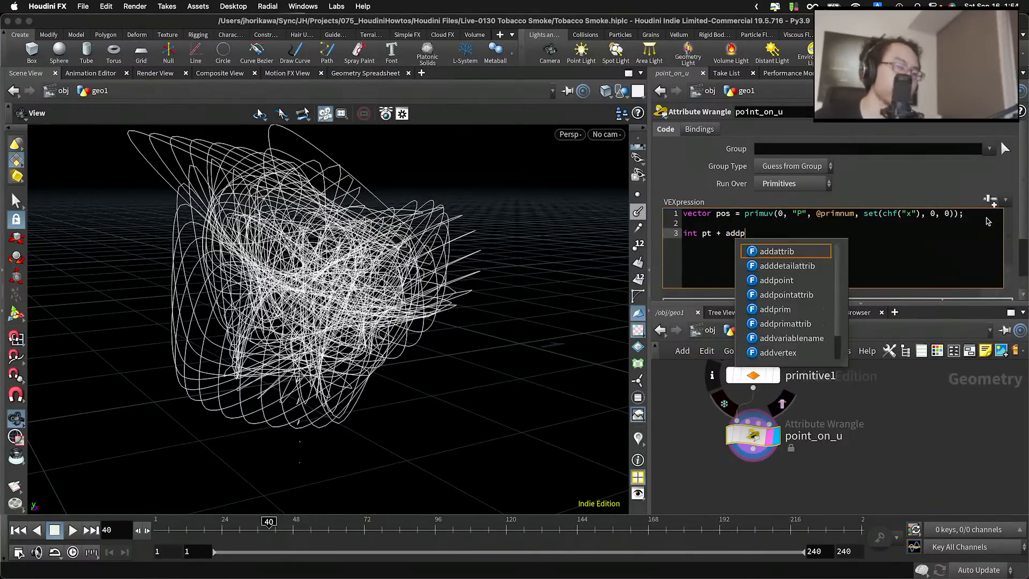
key("BackSpace")
key("BackSpace")
key("BackSpace")
key("BackSpace")
key("BackSpace")
key("BackSpace")
type("= ")
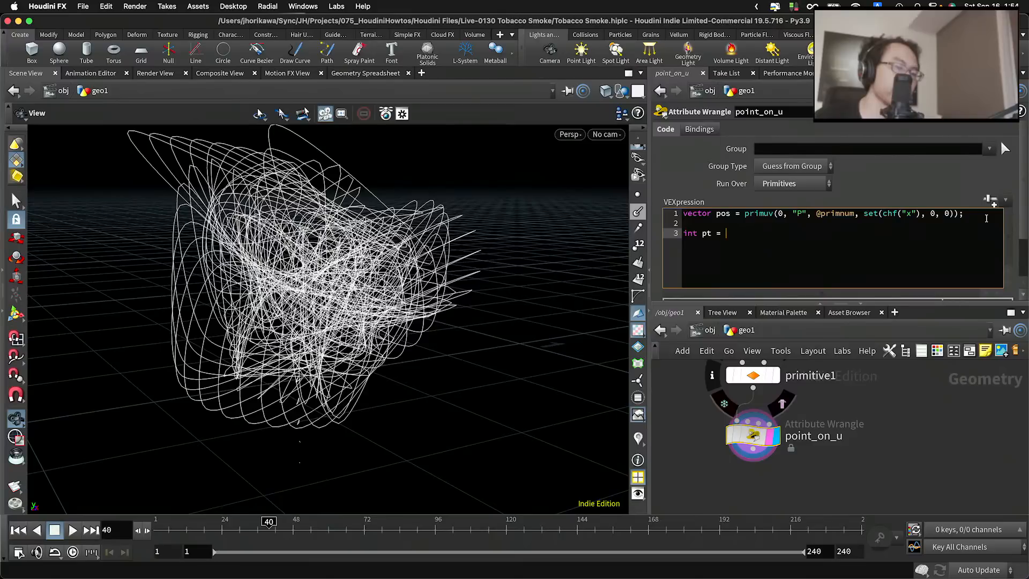
type("addpoint(0, pos)")
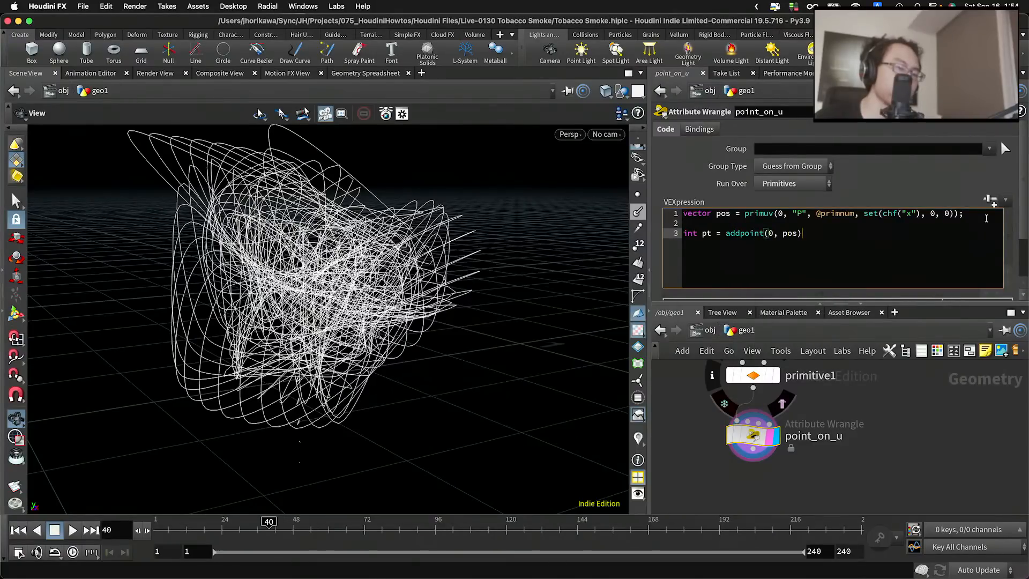
type(";")
key("Return")
key("Return")
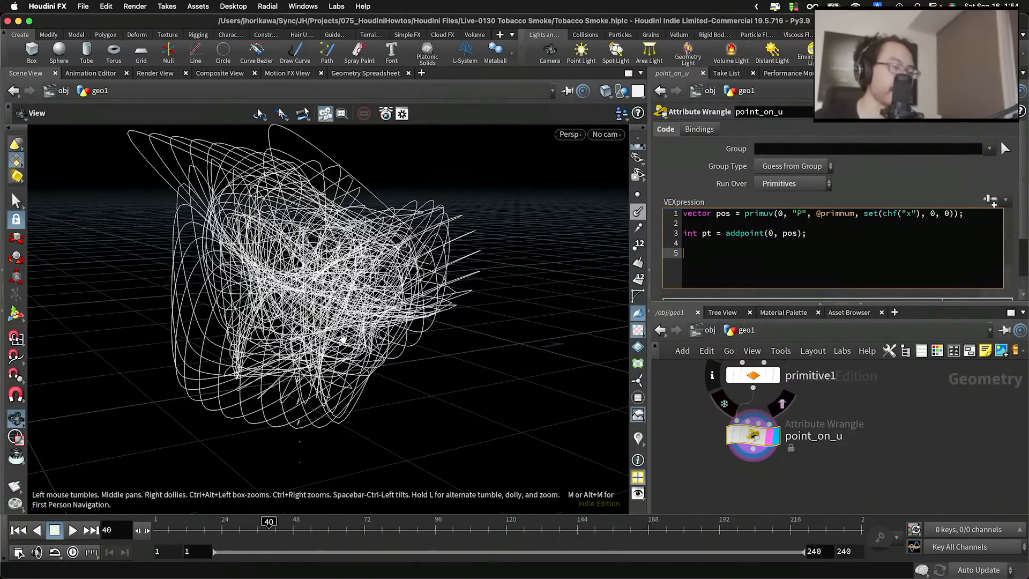
type("re")
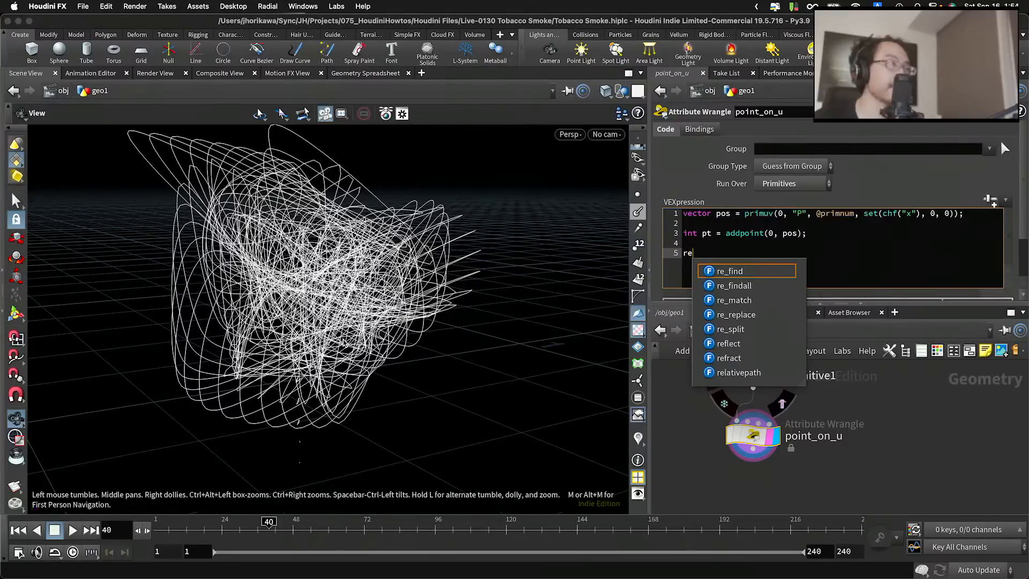
type("moveprim(0, ")
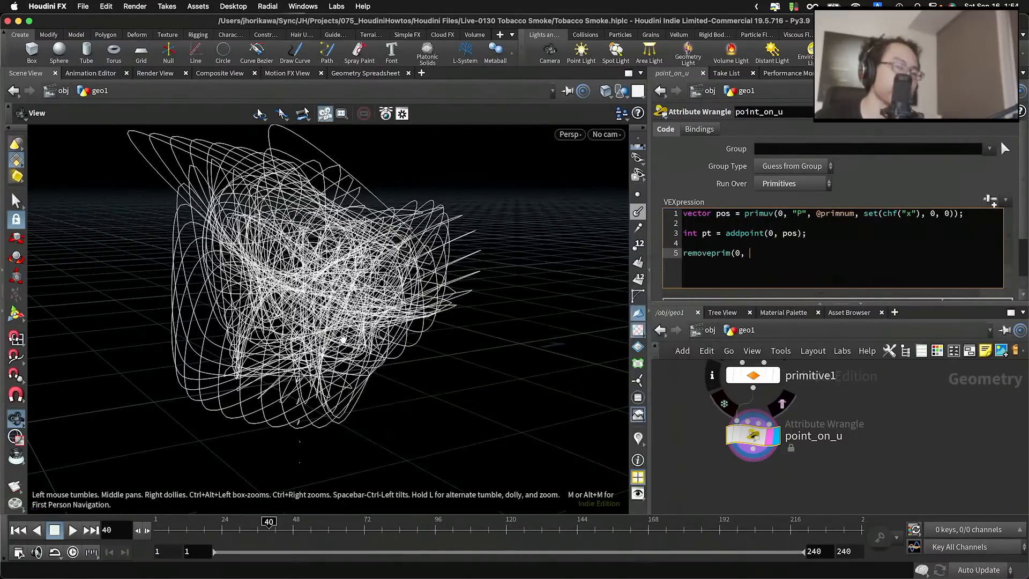
type("@primnum, 1);")
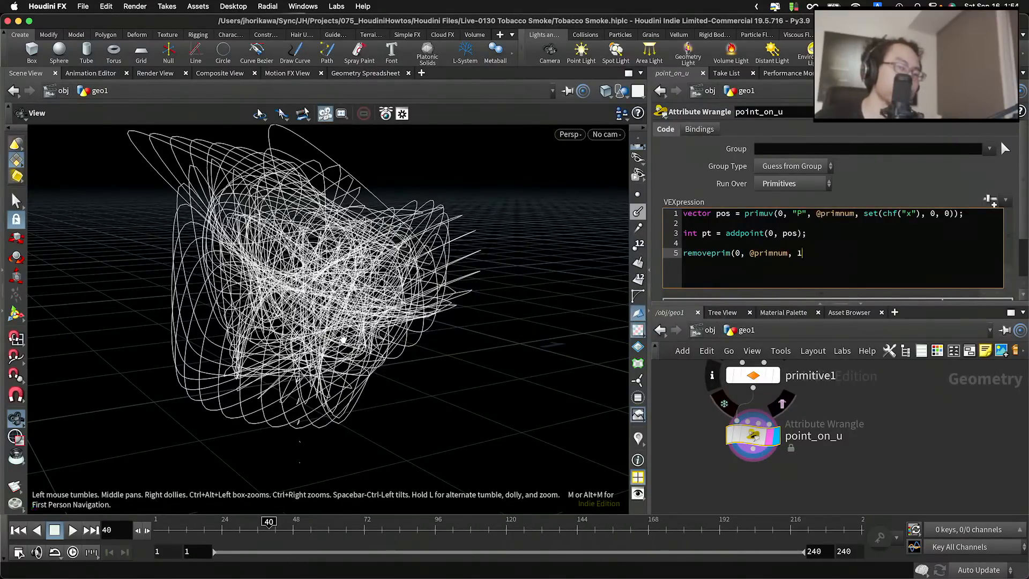
left_click(764, 491)
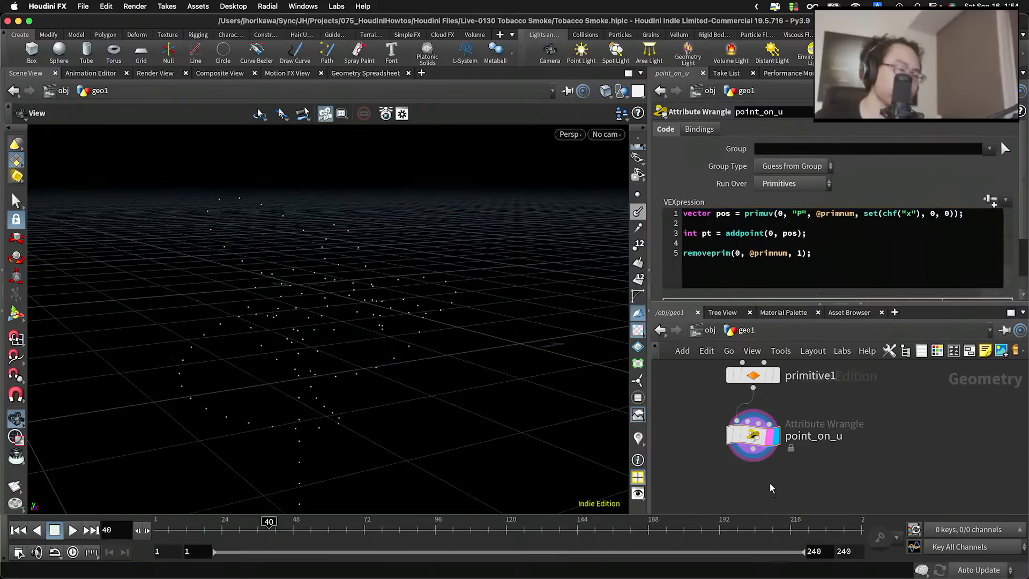
middle_click_drag(770, 472, 724, 404)
left_click_drag(471, 344, 437, 363)
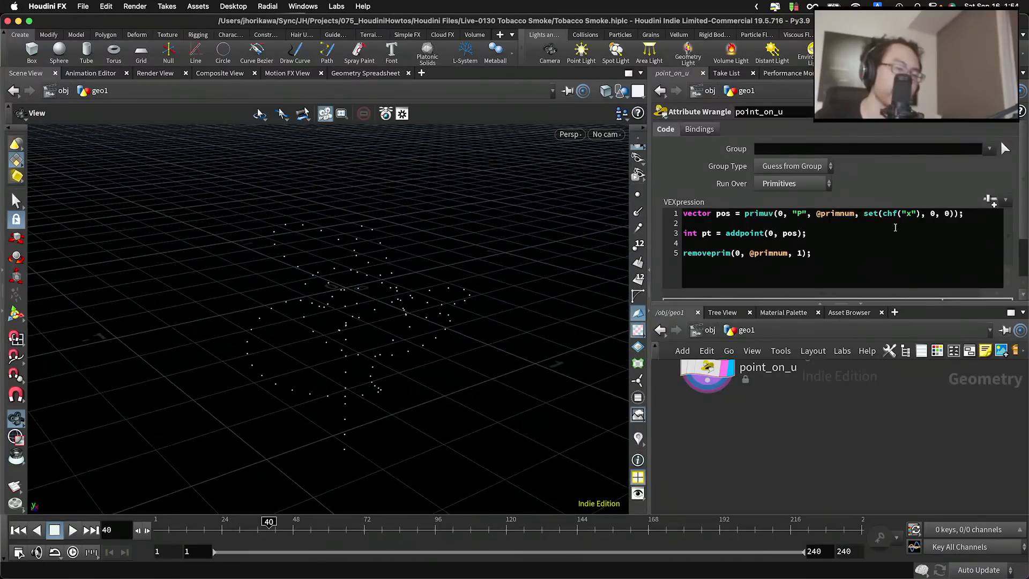
Create the X channel parameter referenced in the point_on_u expression and adjust its value to 0.738
left_click(908, 216)
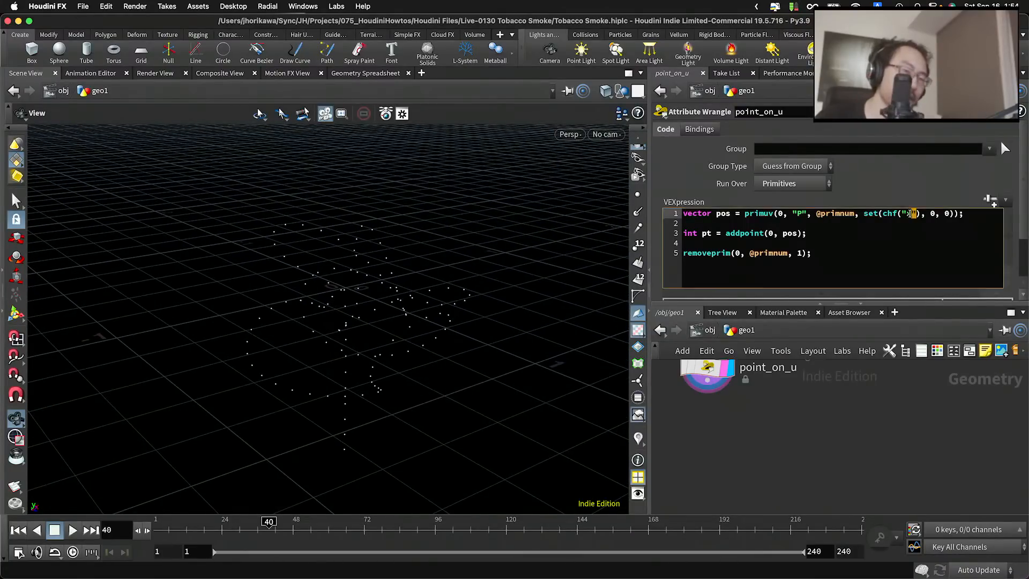
left_click(990, 200)
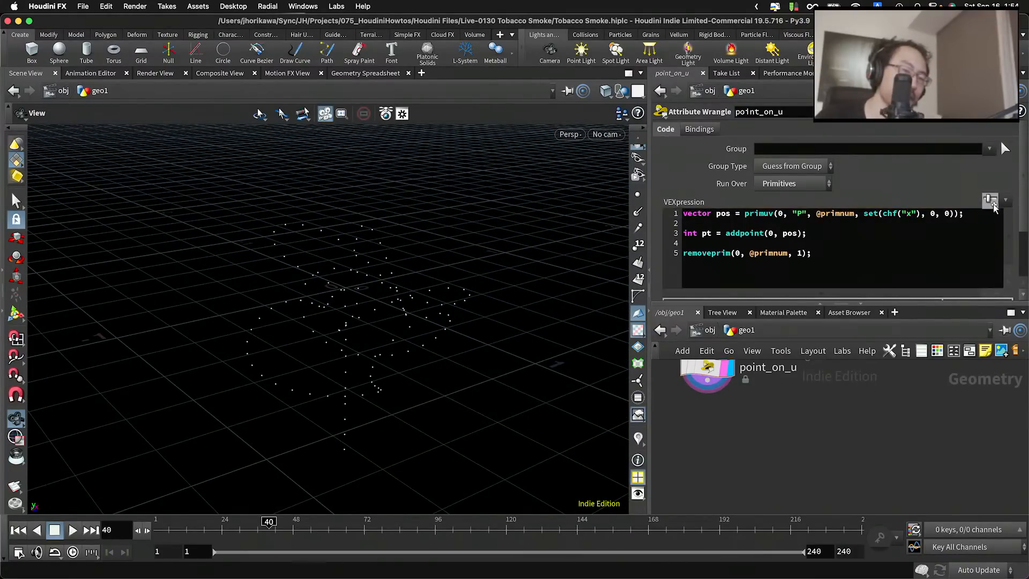
left_click_drag(802, 293, 1021, 293)
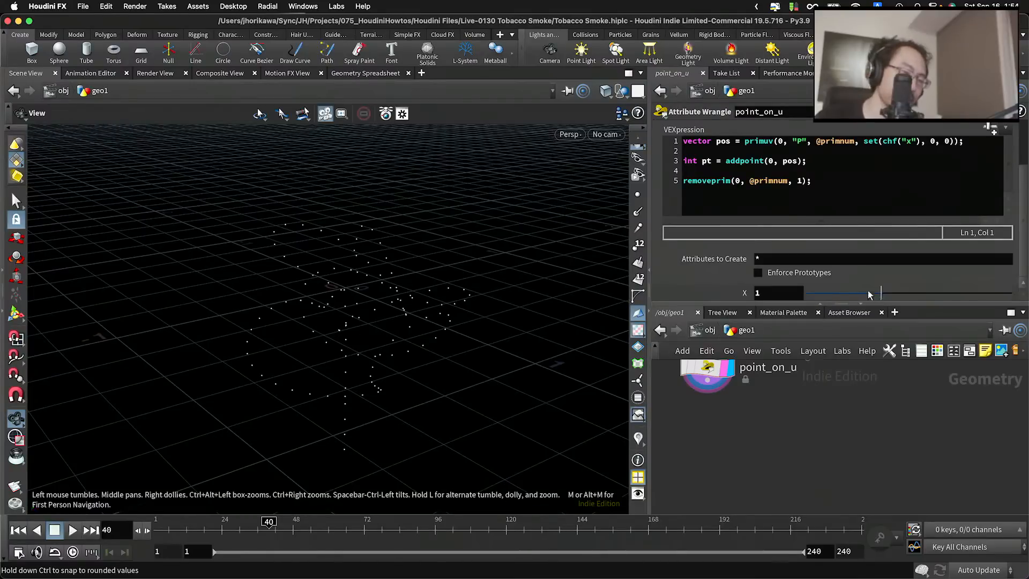
left_click_drag(869, 295, 914, 293)
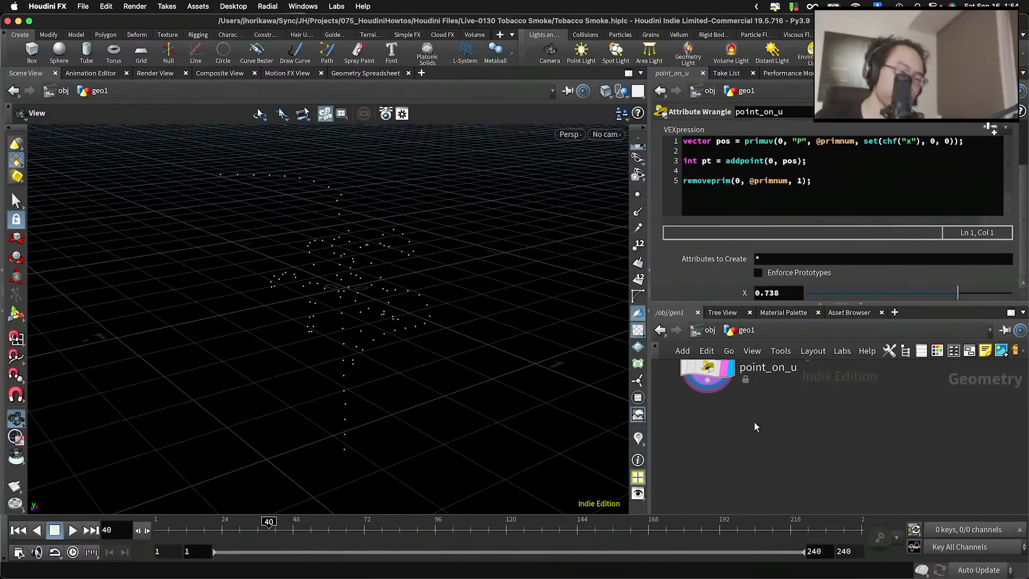
Append an Add node after point_on_u, display it, and have it build a polygon by group from all points
key("Tab")
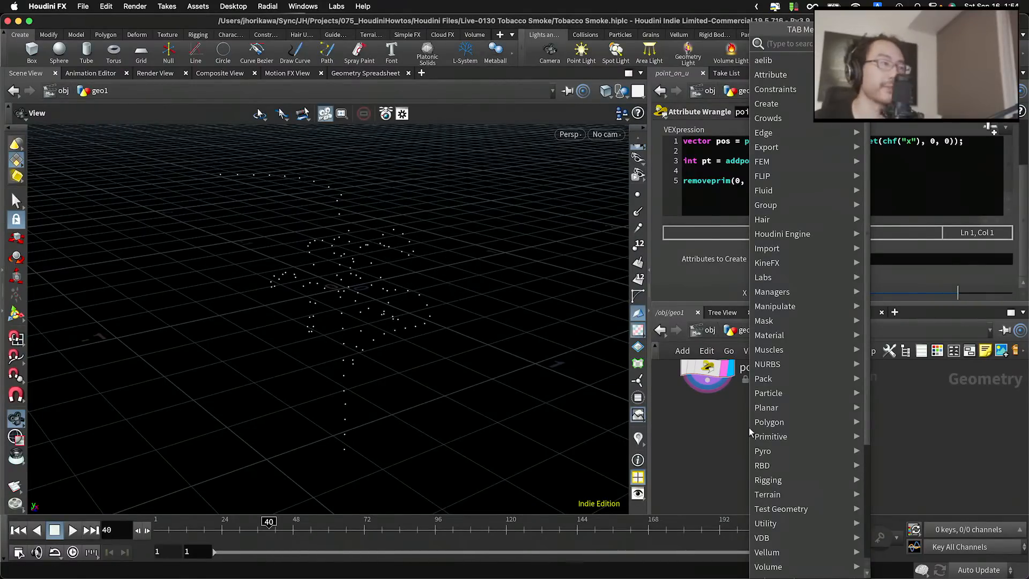
type("add")
key("Return")
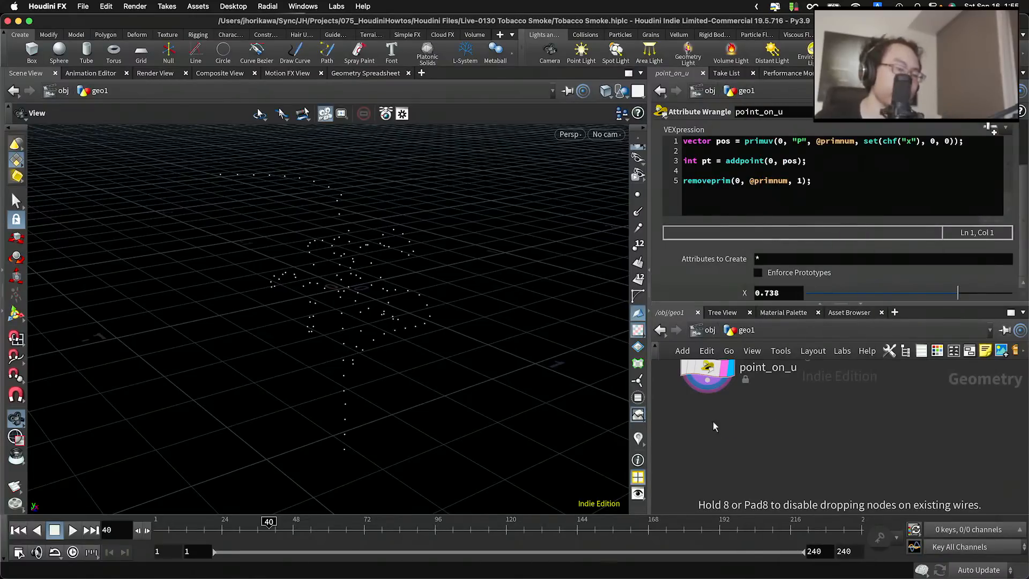
left_click(713, 424)
left_click(730, 437)
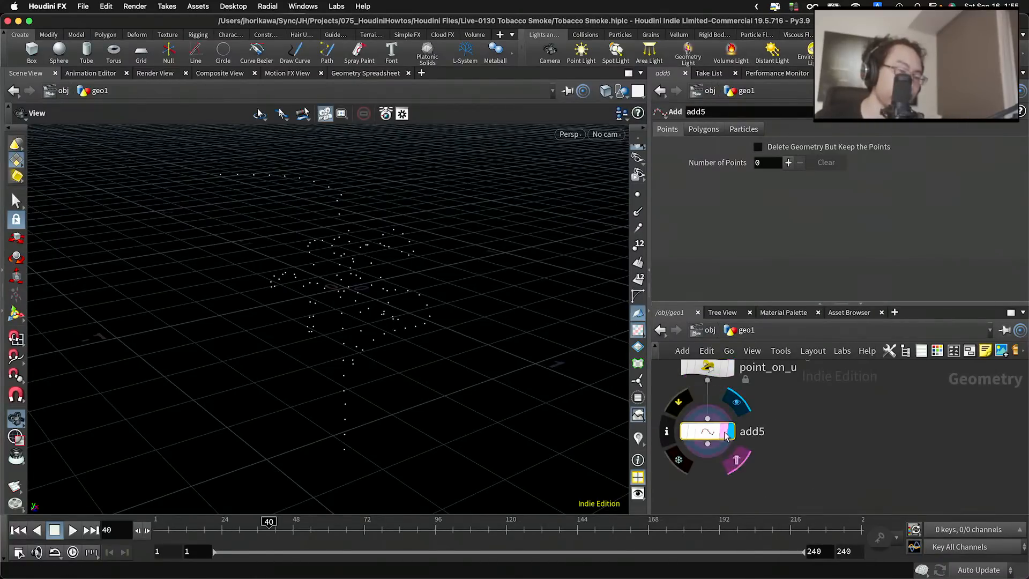
left_click(704, 129)
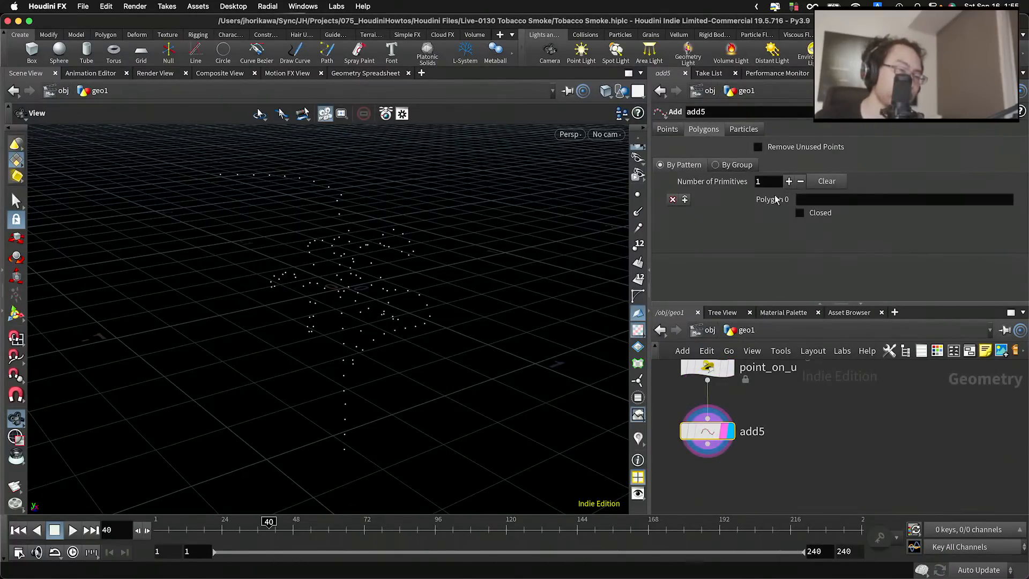
left_click(715, 164)
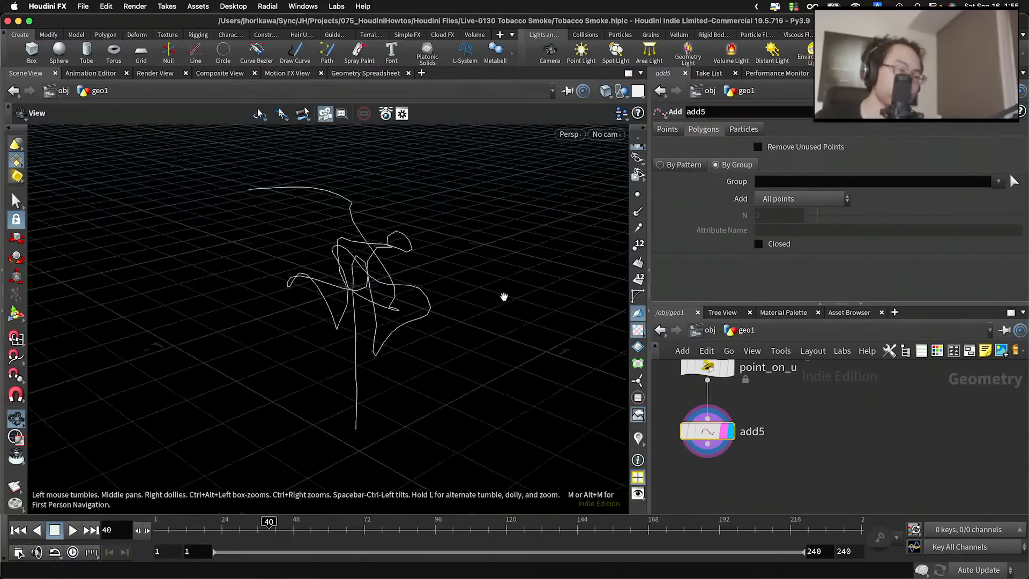
Set the X parameter of point_on_u to the expression $FF / $FEND
left_click_drag(503, 297, 507, 312)
left_click_drag(782, 401, 707, 369)
left_click_drag(960, 294, 791, 286)
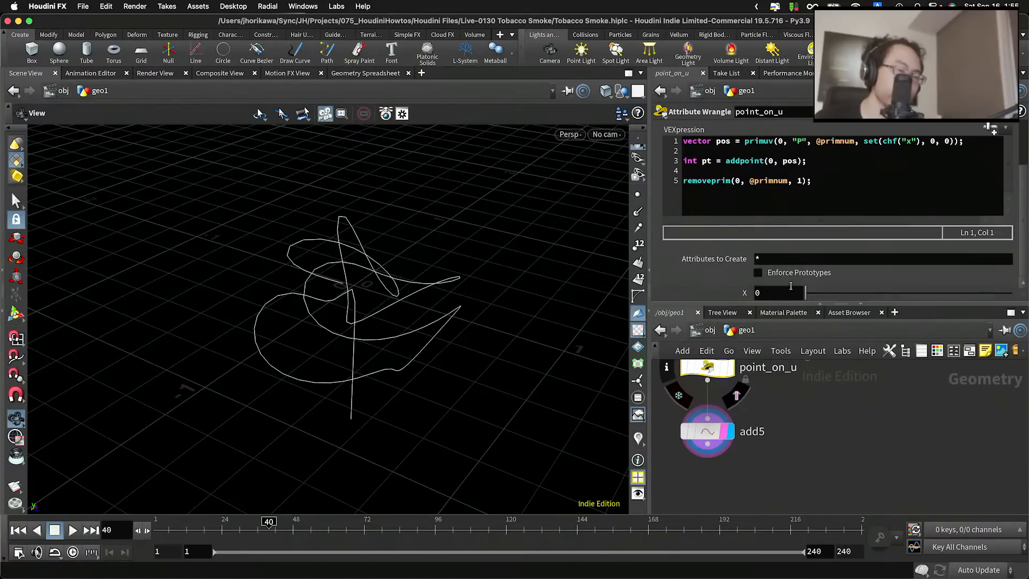
type("$FF")
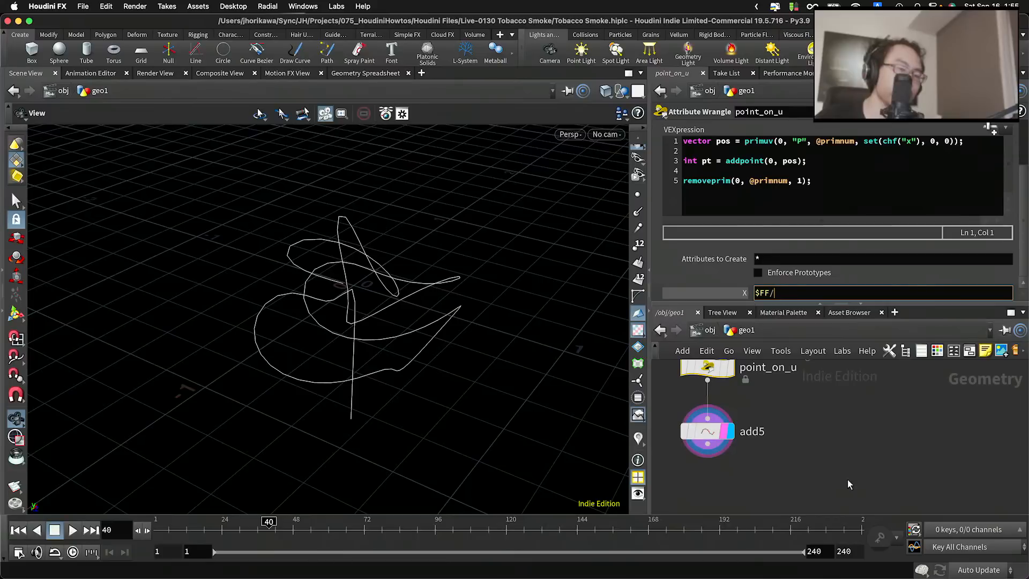
type(" / $FEND")
key("Return")
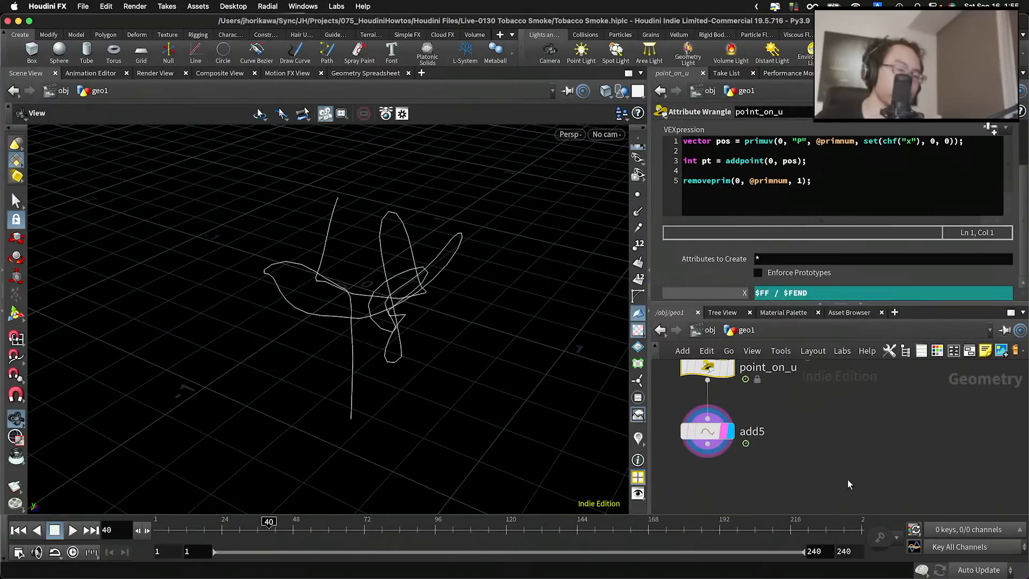
Play the animation and scrub through the timeline to examine how the curve's shape changes over the frames
left_click(74, 531)
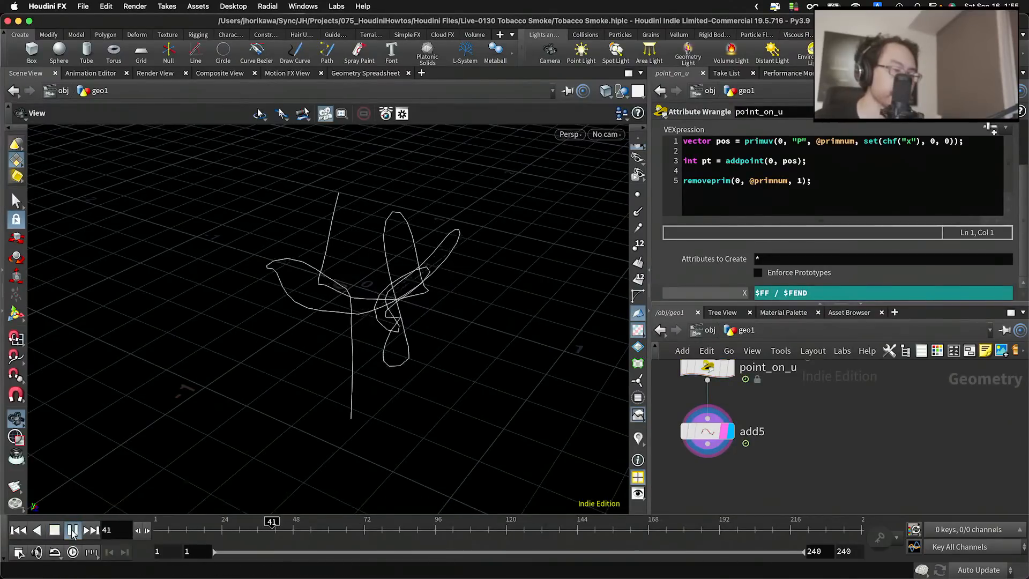
left_click_drag(233, 402, 225, 349)
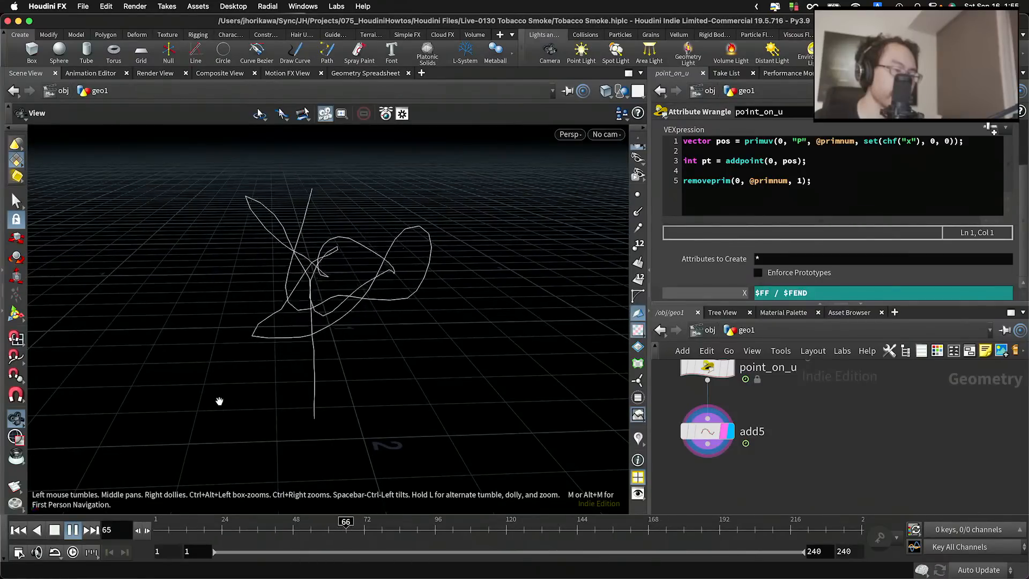
left_click_drag(219, 405, 264, 408)
left_click_drag(163, 528, 890, 534)
left_click_drag(367, 313, 494, 429)
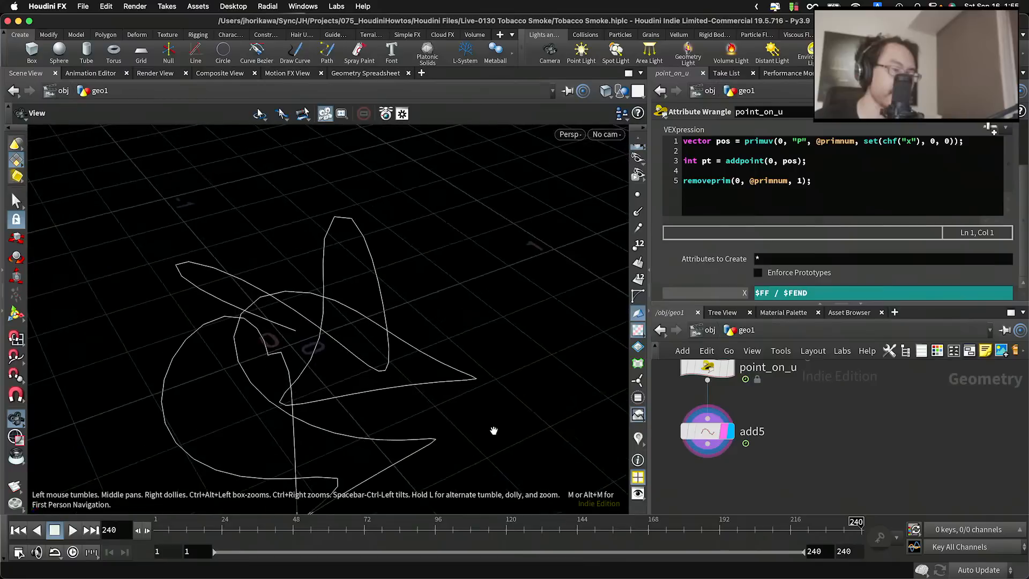
left_click_drag(554, 529, 497, 532)
left_click_drag(459, 477, 356, 184)
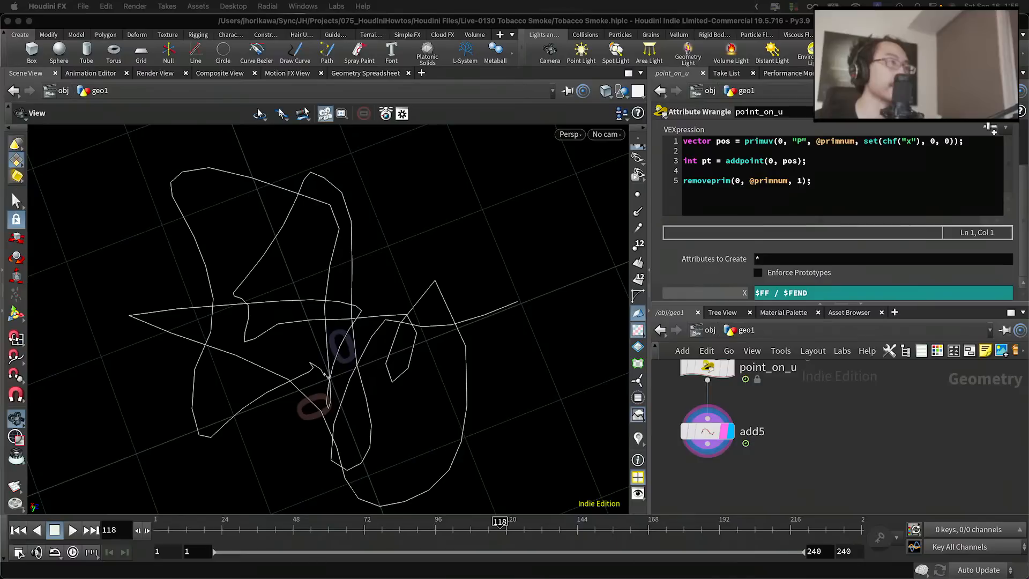
Append a Resample node after add5 and display its result
left_click(819, 488)
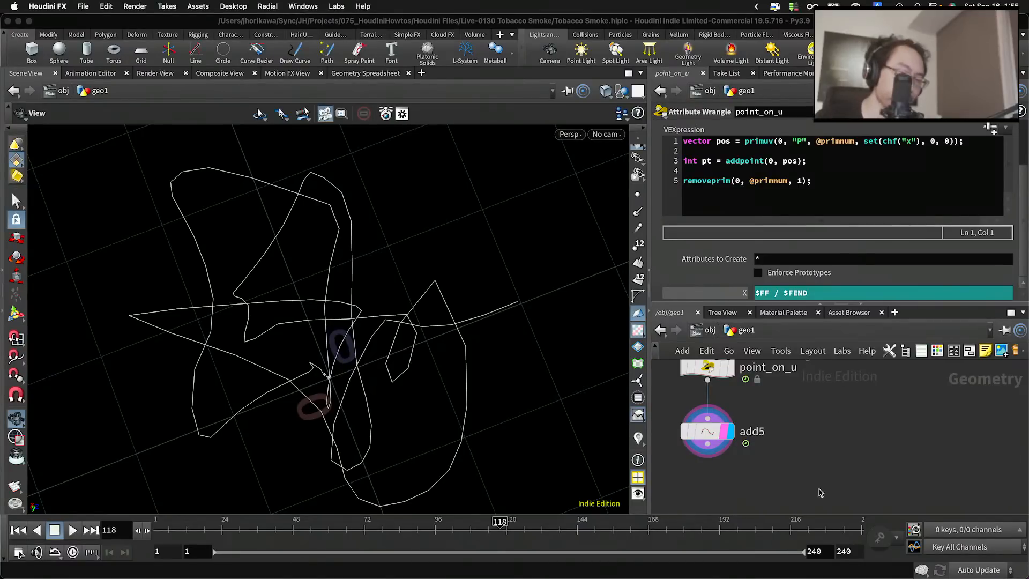
middle_click_drag(751, 477, 754, 448)
left_click(705, 409)
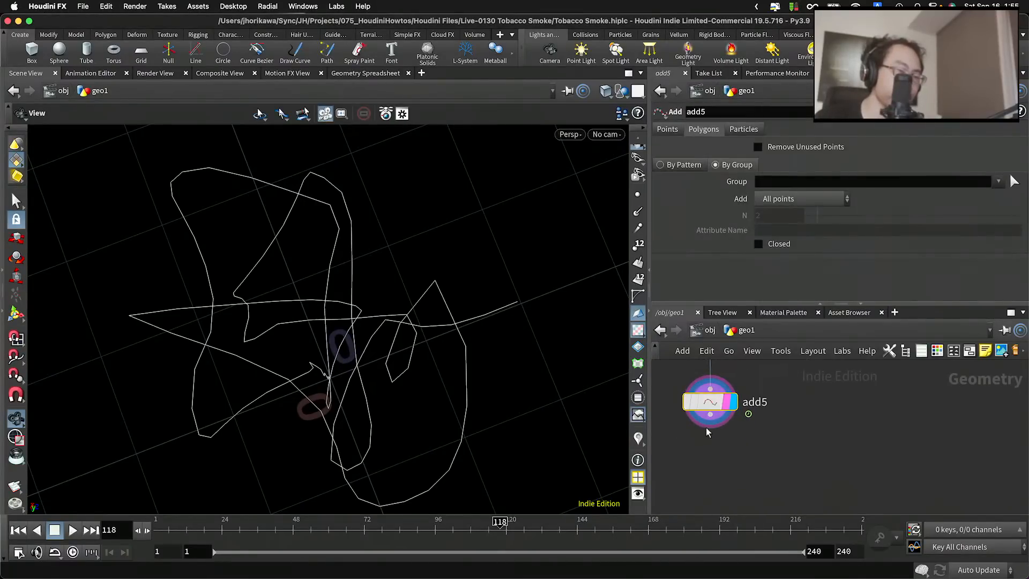
left_click_drag(405, 330, 356, 282)
key("Tab")
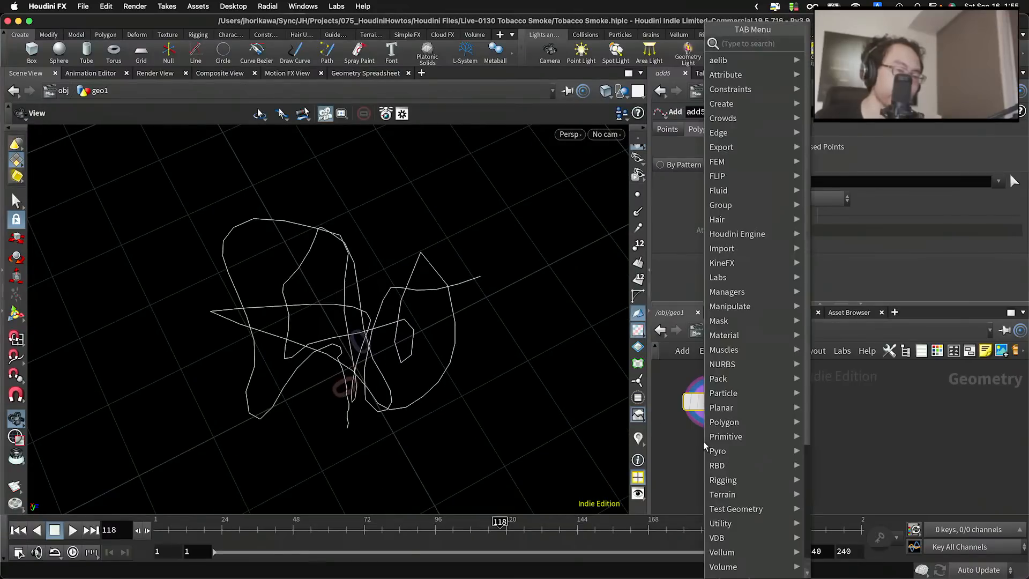
type("res")
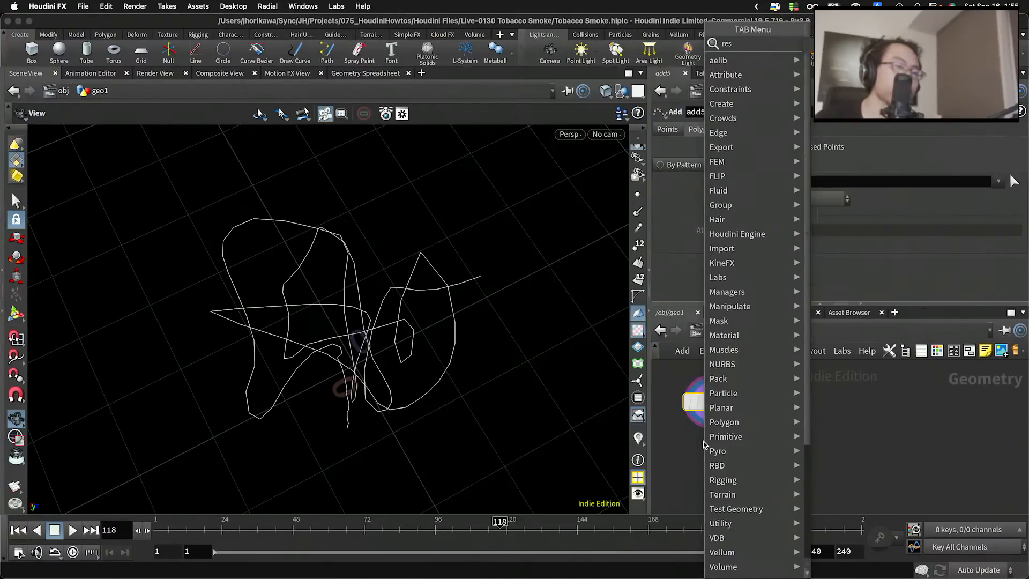
type("m")
key("BackSpace")
type("ama")
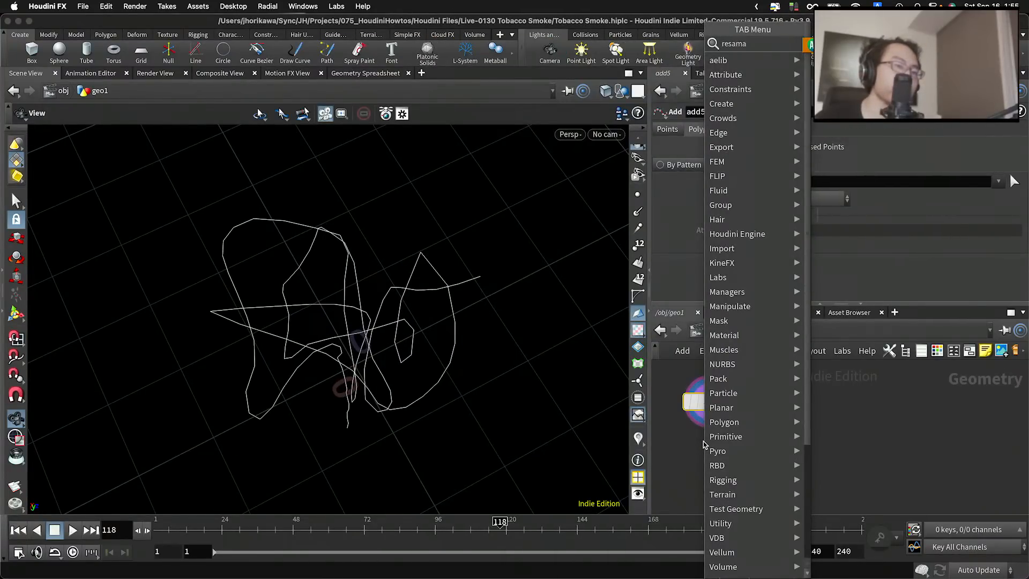
key("BackSpace")
key("Return")
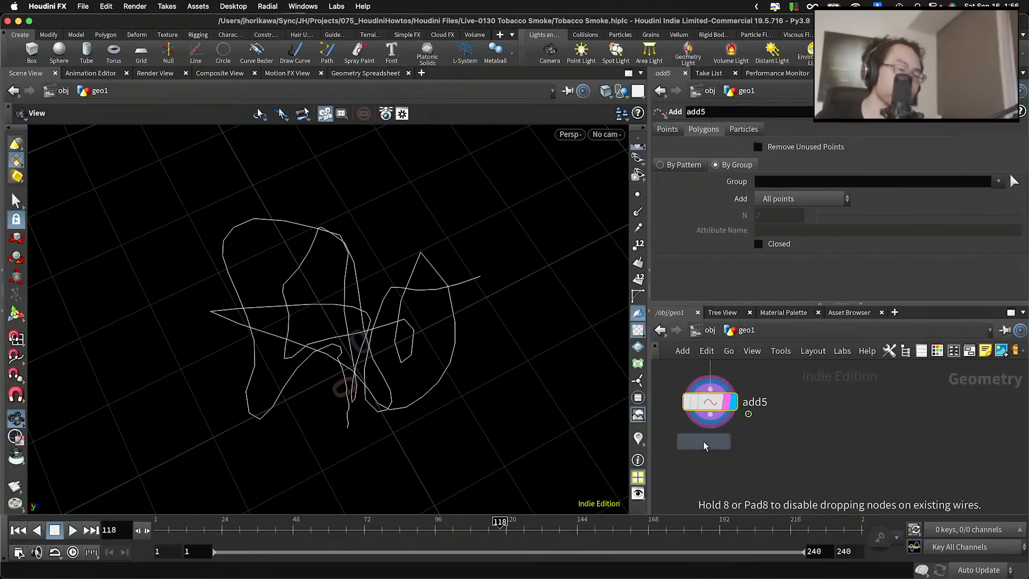
left_click(710, 467)
left_click_drag(715, 421, 710, 458)
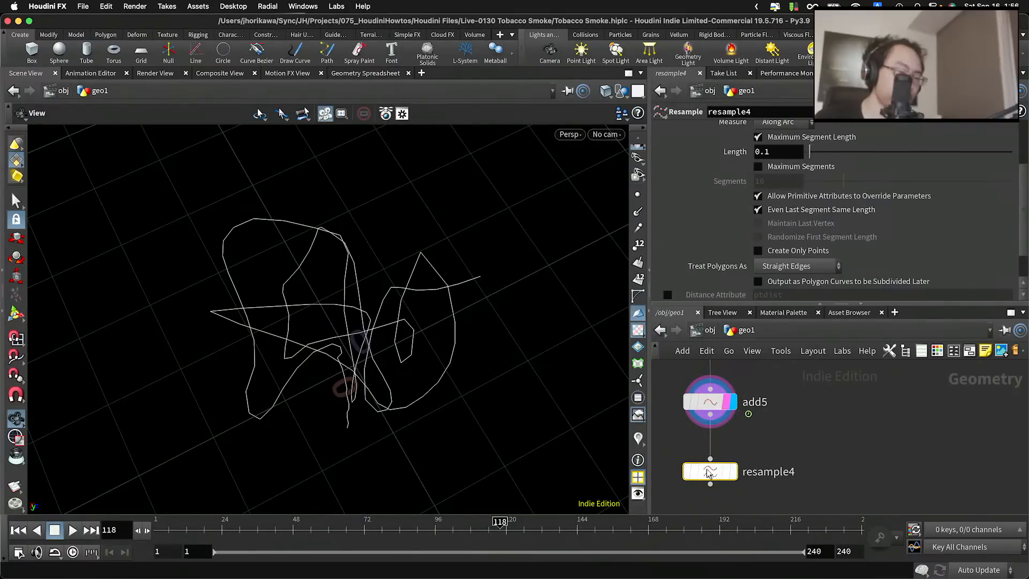
left_click(732, 472)
Set the resample's maximum segment length to 0.025 and treat polygons as Subdivision Curves
scroll(792, 213, "up", 3)
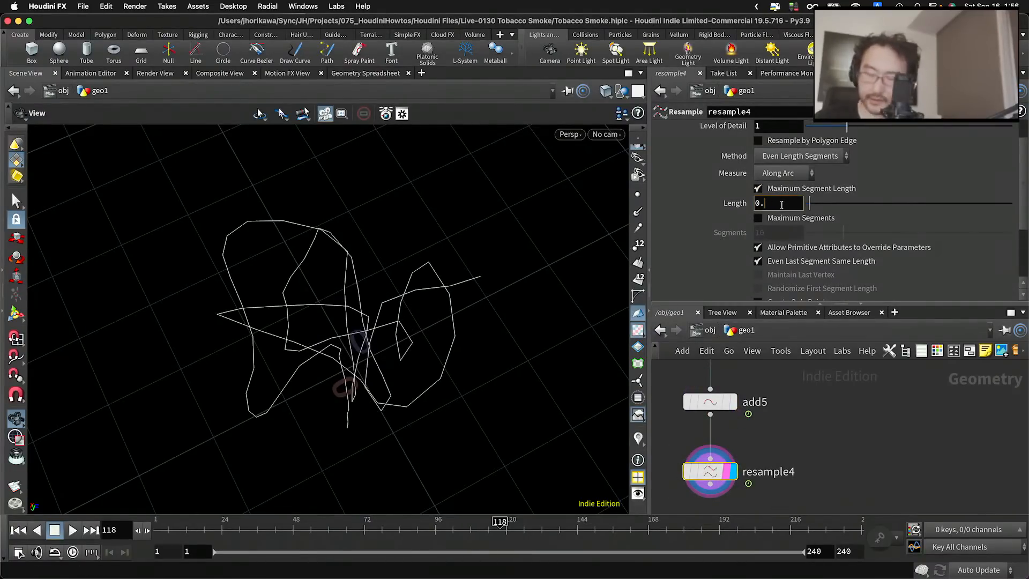
key("Return")
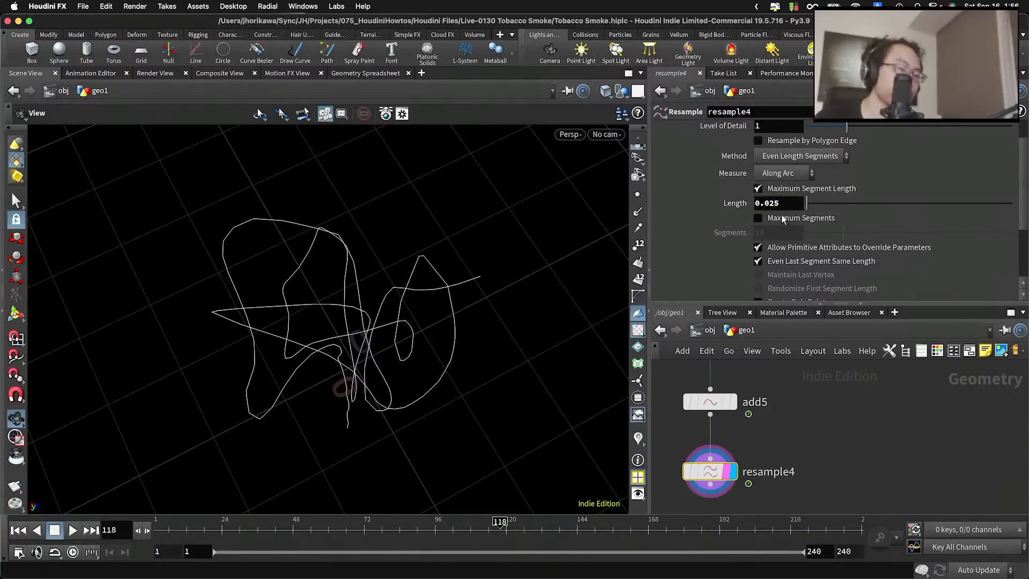
scroll(795, 218, "down", 3)
left_click(798, 262)
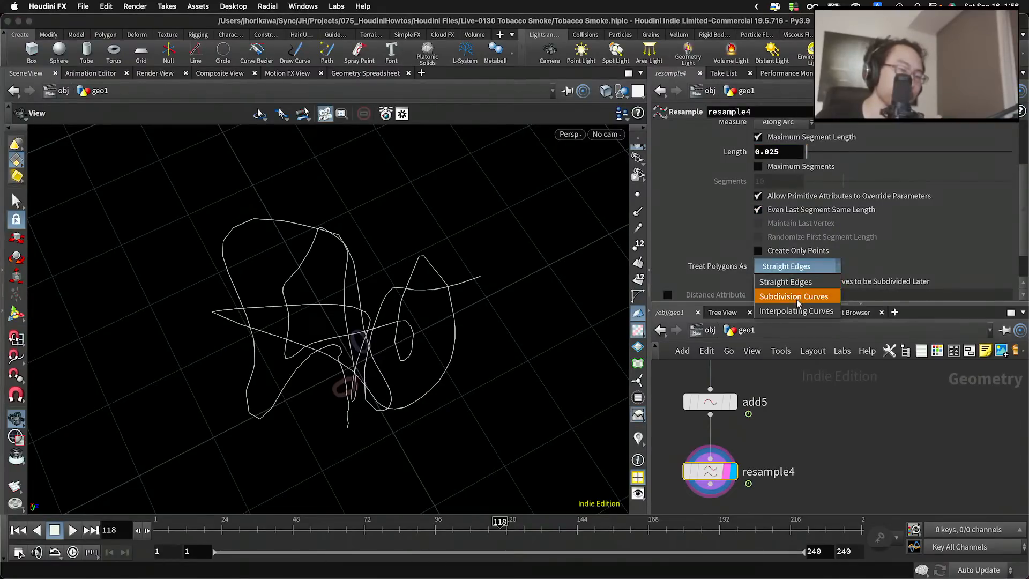
left_click(792, 294)
Compare the original add5 curve with the resampled curve, leaving resample4 displayed
left_click_drag(498, 291, 471, 343)
left_click(733, 406)
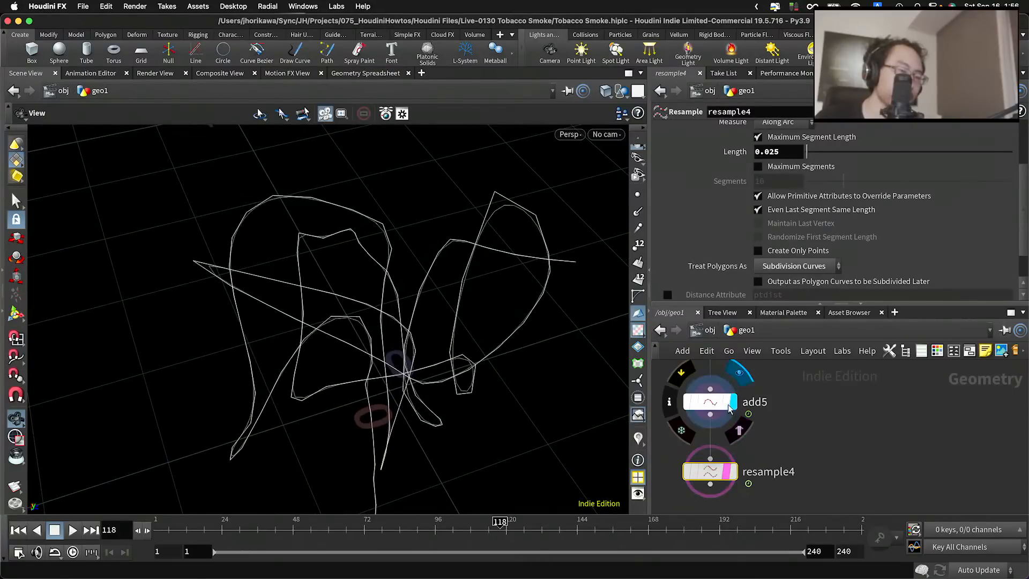
left_click(726, 405)
left_click(734, 473)
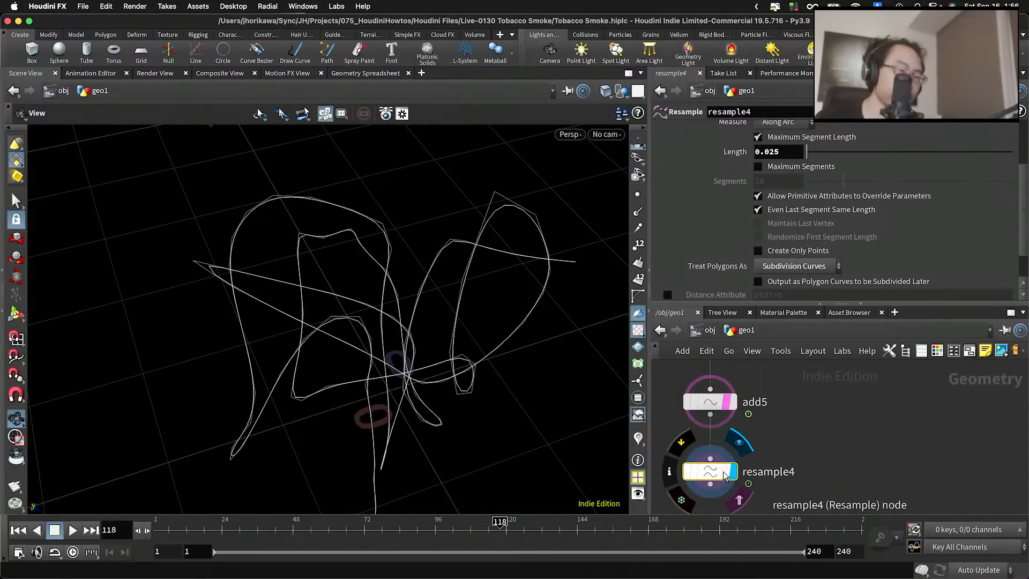
left_click(726, 472)
Append a Smooth node after resample4 and display its result
middle_click_drag(784, 471, 789, 408)
key("Tab")
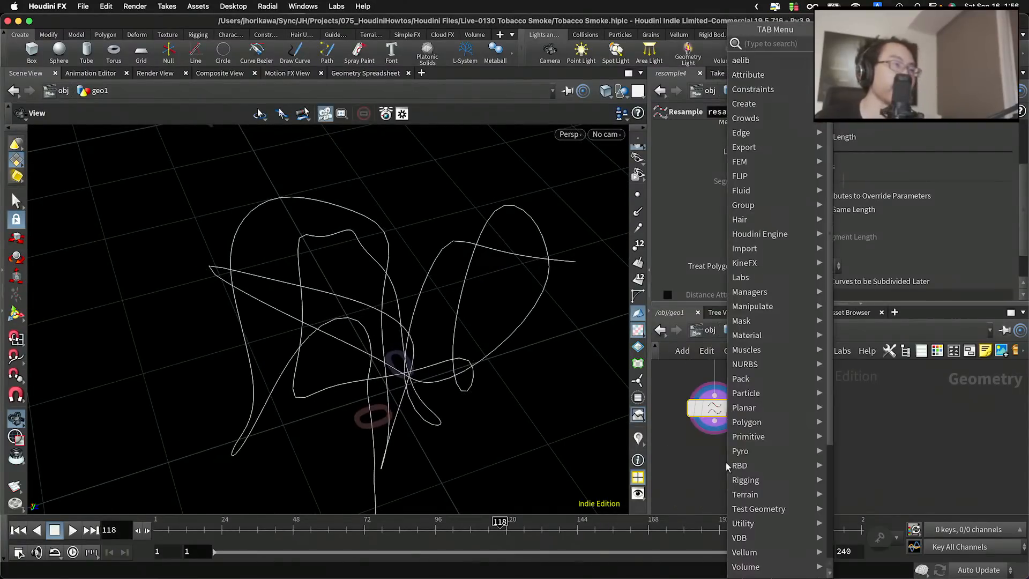
type("smooth")
key("Return")
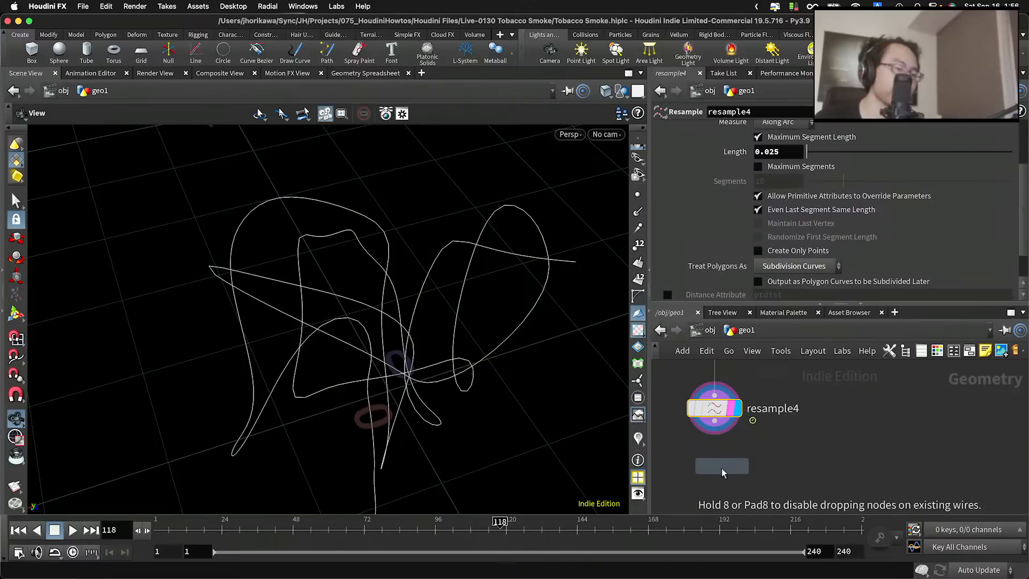
left_click(724, 471)
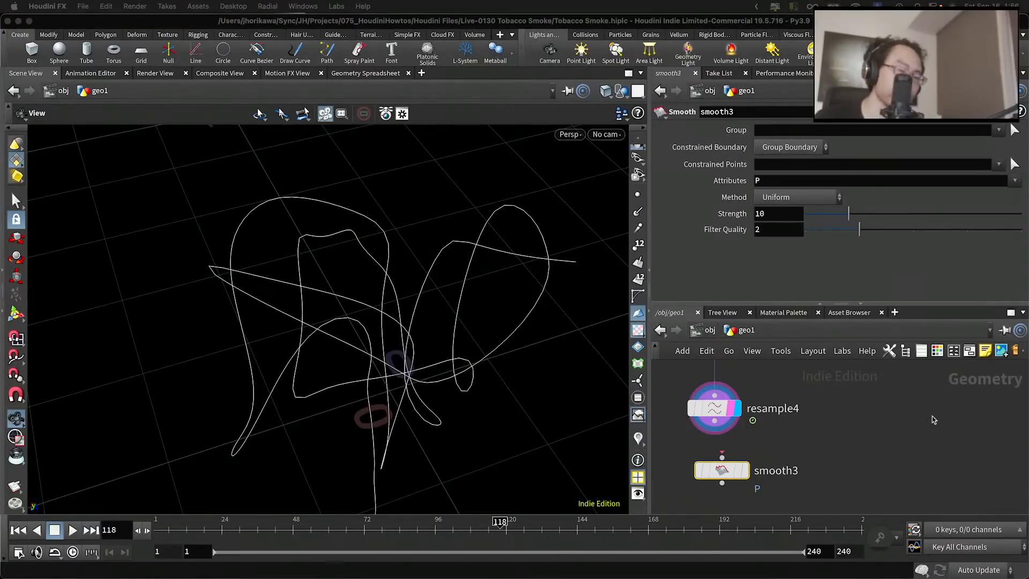
left_click(715, 423)
left_click_drag(723, 468, 716, 465)
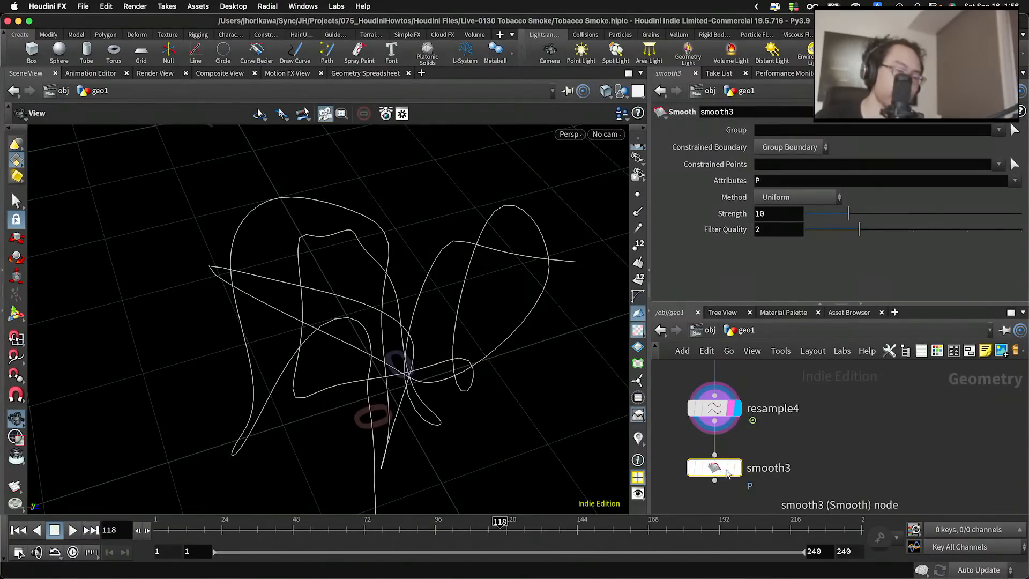
left_click(736, 468)
Set the smoothing strength to 50 and check the smoothed curve from several angles
left_click_drag(481, 348, 462, 303)
left_click_drag(848, 214, 1021, 213)
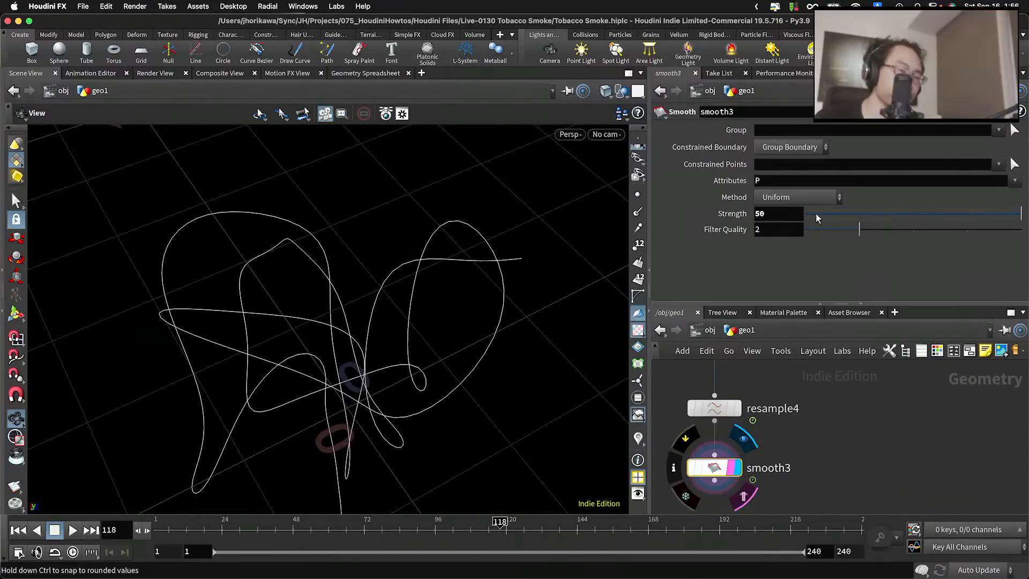
left_click_drag(407, 245, 459, 290)
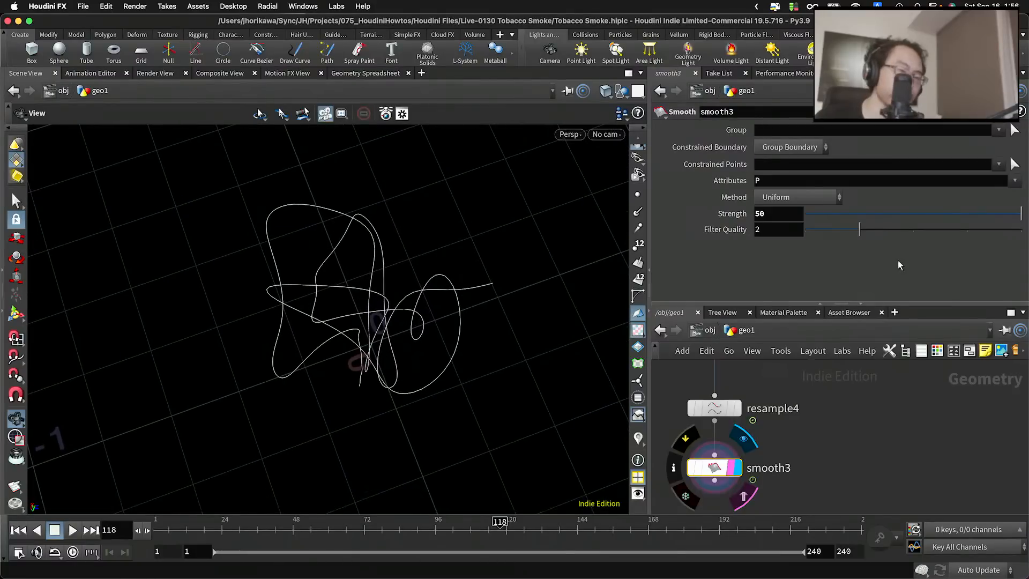
left_click_drag(892, 214, 1021, 214)
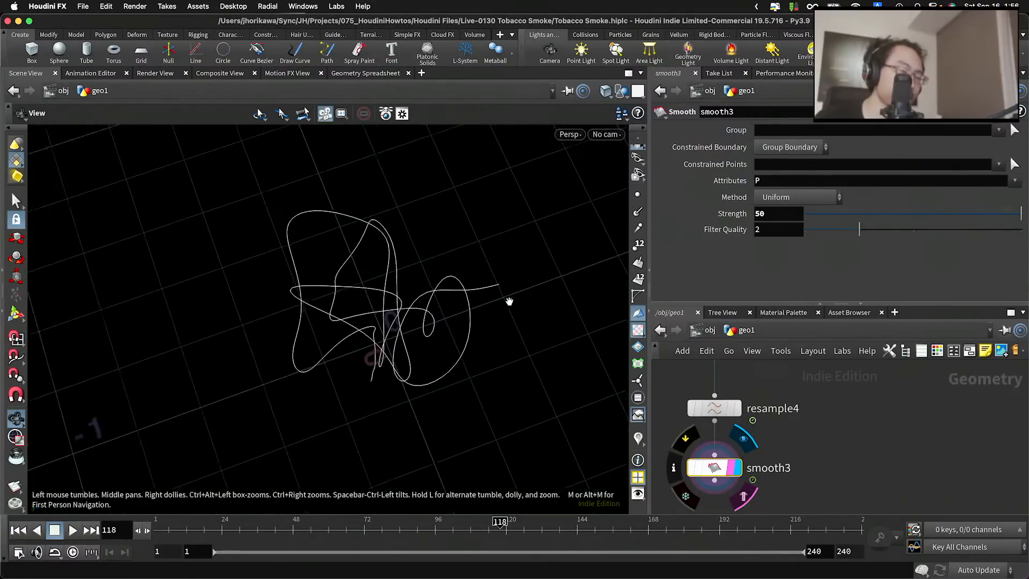
Play the smoothed curve's animation in real time, stop it at frame 139 and examine the curve from several angles
left_click_drag(508, 297, 520, 268)
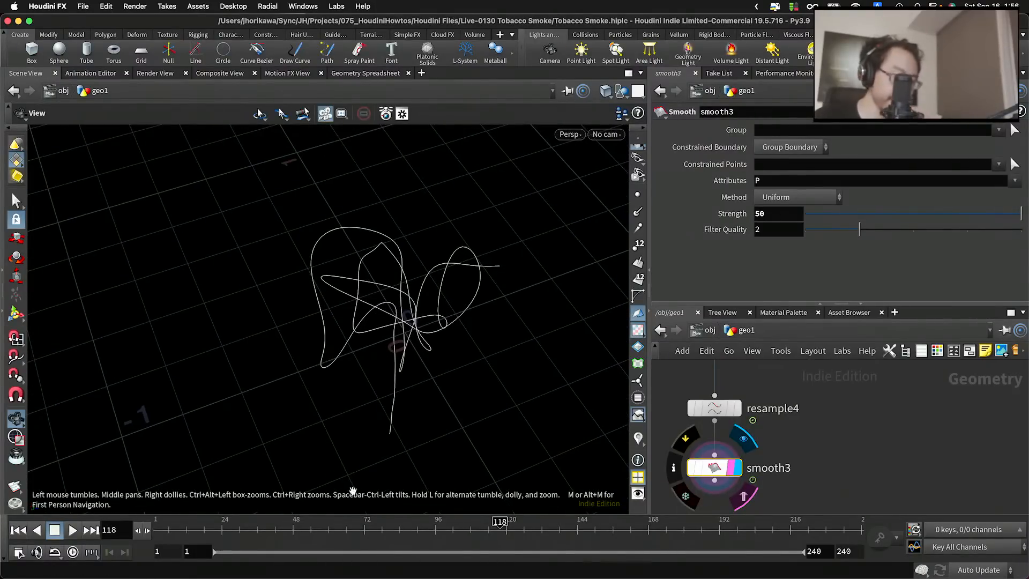
left_click(69, 535)
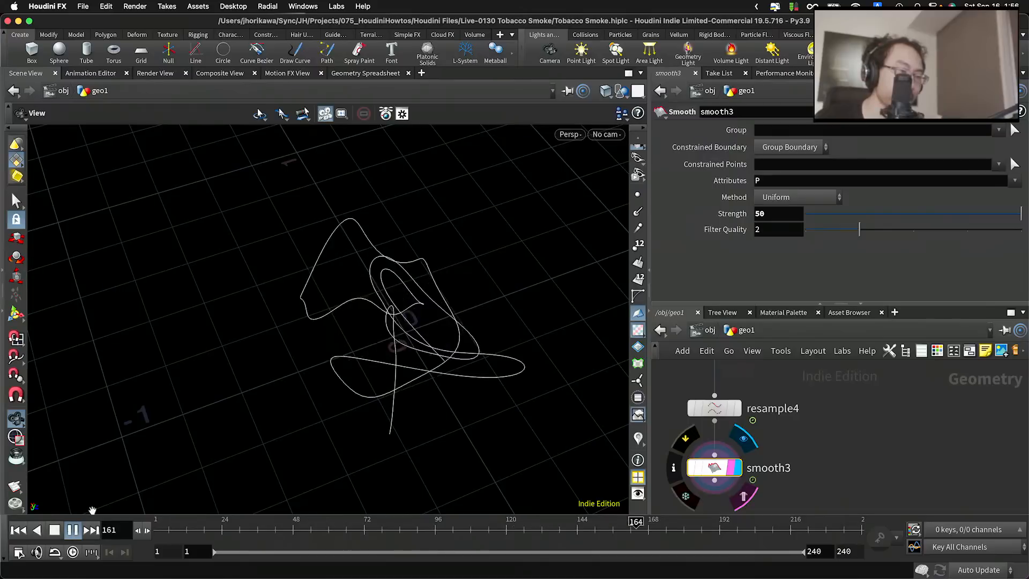
left_click_drag(295, 409, 148, 448)
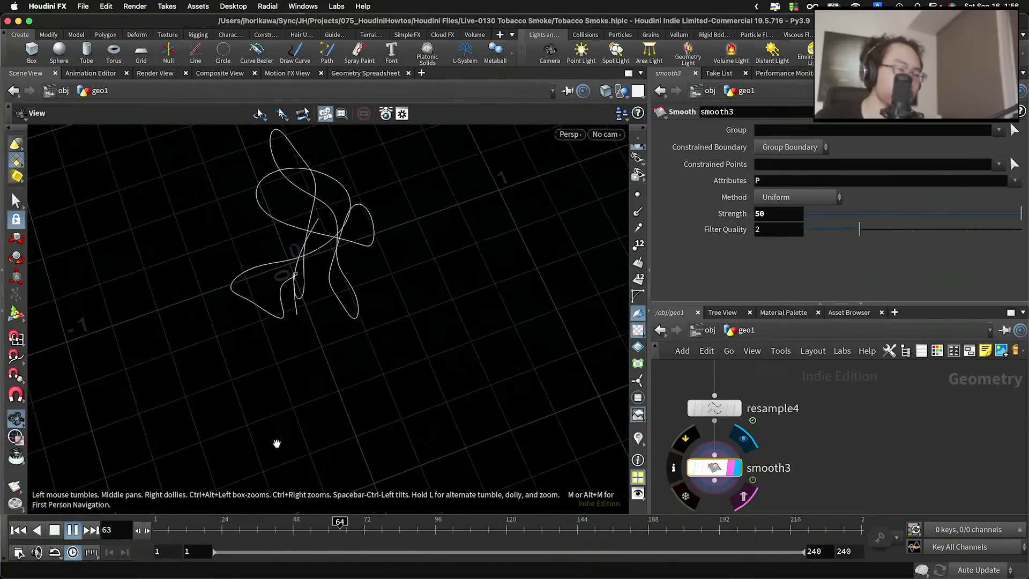
left_click_drag(352, 365, 275, 352)
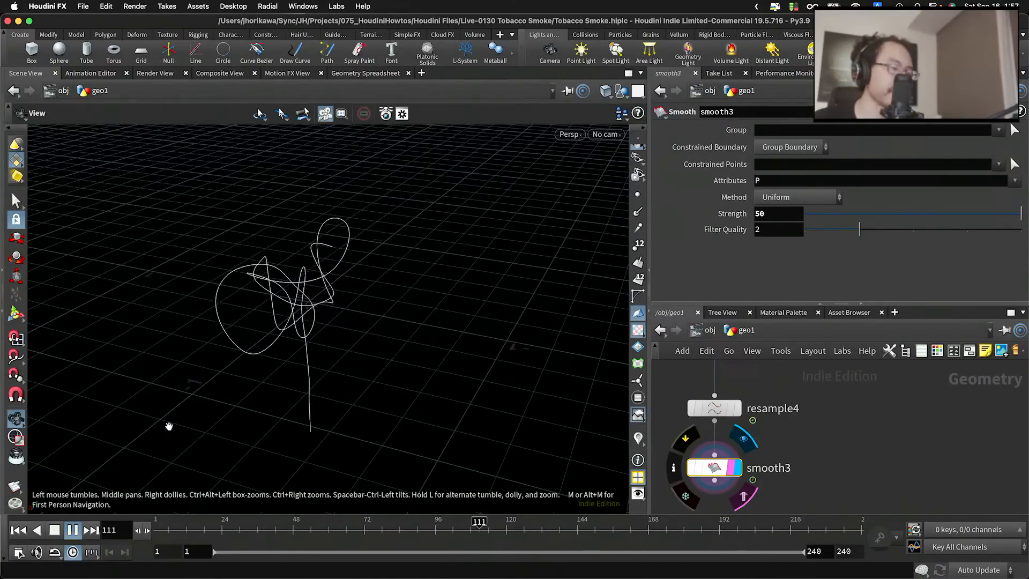
left_click(75, 530)
scroll(370, 302, "up", 4)
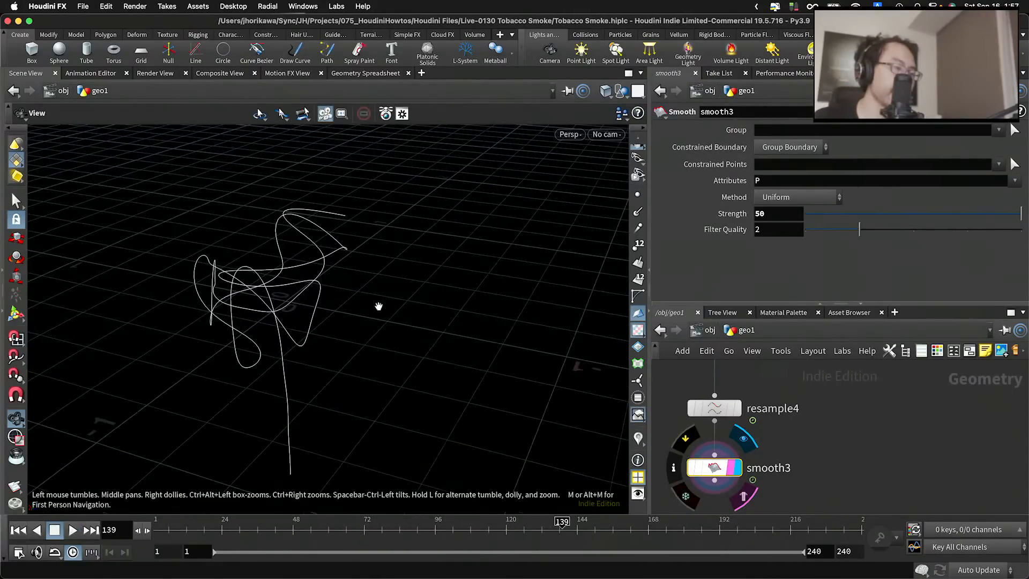
mouse_move(379, 306)
left_mouse_down()
mouse_move(327, 261)
mouse_move(386, 239)
mouse_move(299, 321)
mouse_move(386, 287)
mouse_move(272, 292)
mouse_move(298, 305)
left_mouse_up()
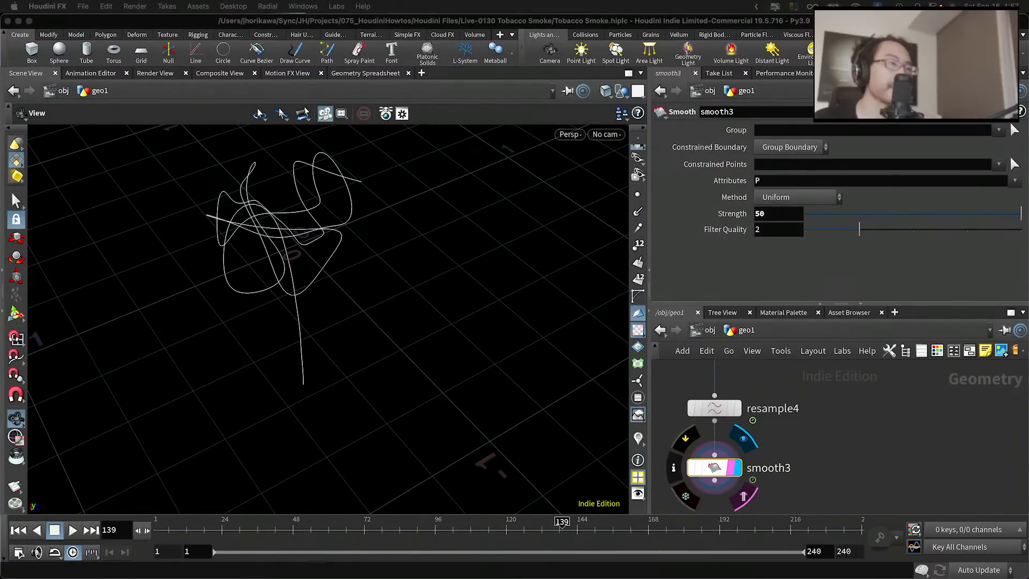
left_click(545, 302)
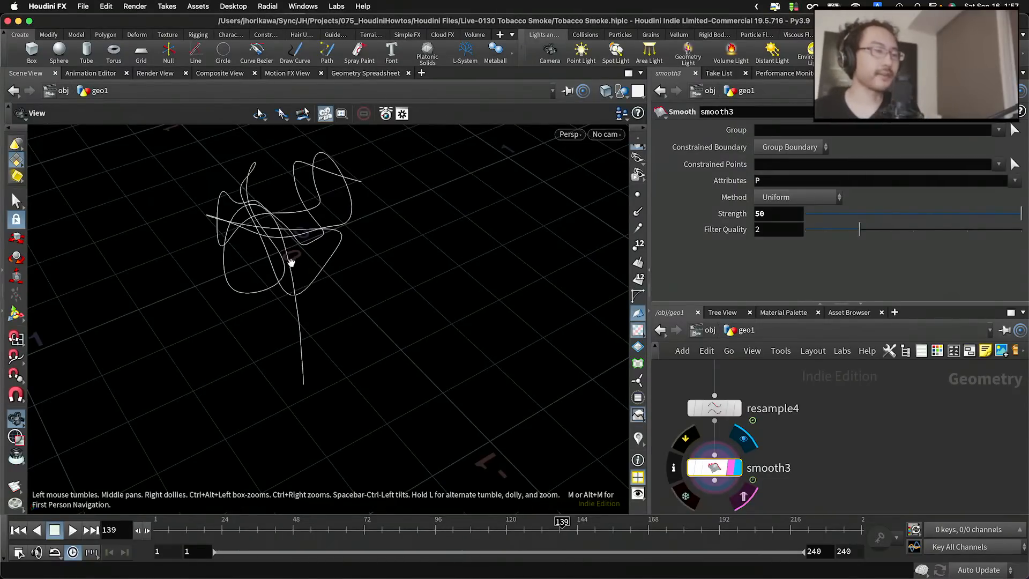
left_click_drag(291, 262, 351, 302)
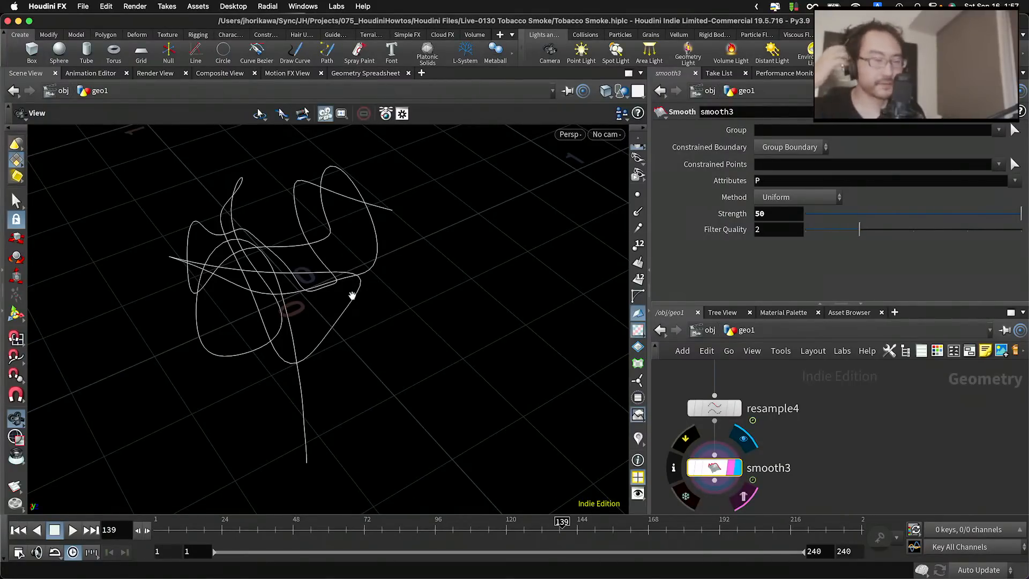
Switch to the Houdini window with the reference file, widen its viewport and view the smoke strands beside the skull
key("ctrl+Up")
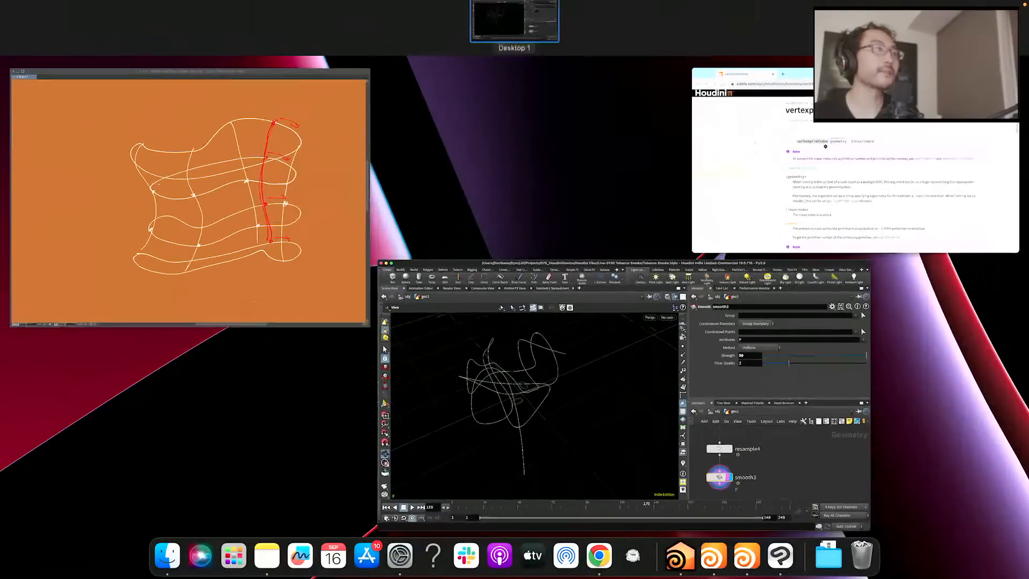
key("ctrl+Up")
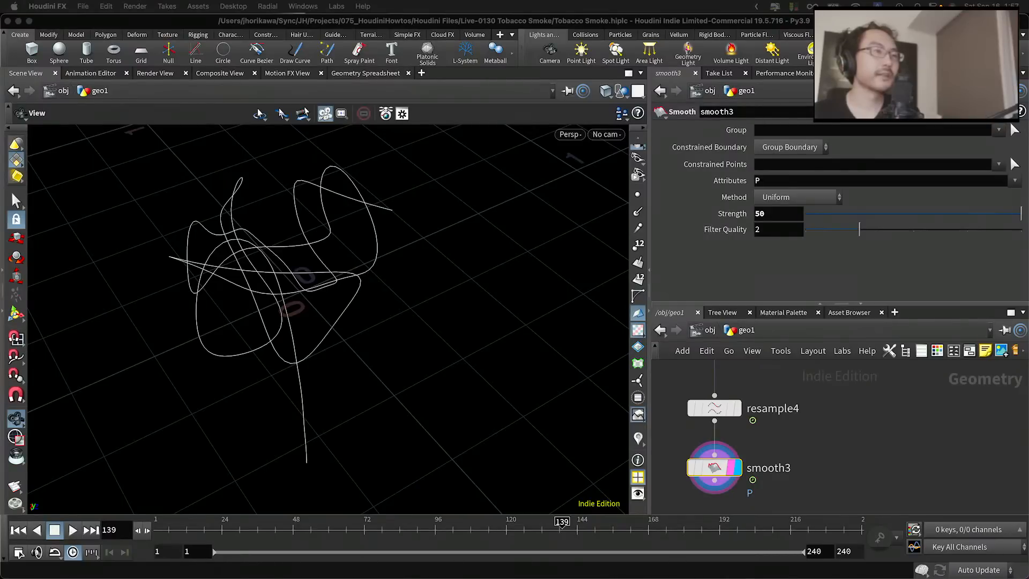
left_click_drag(557, 0, 427, 69)
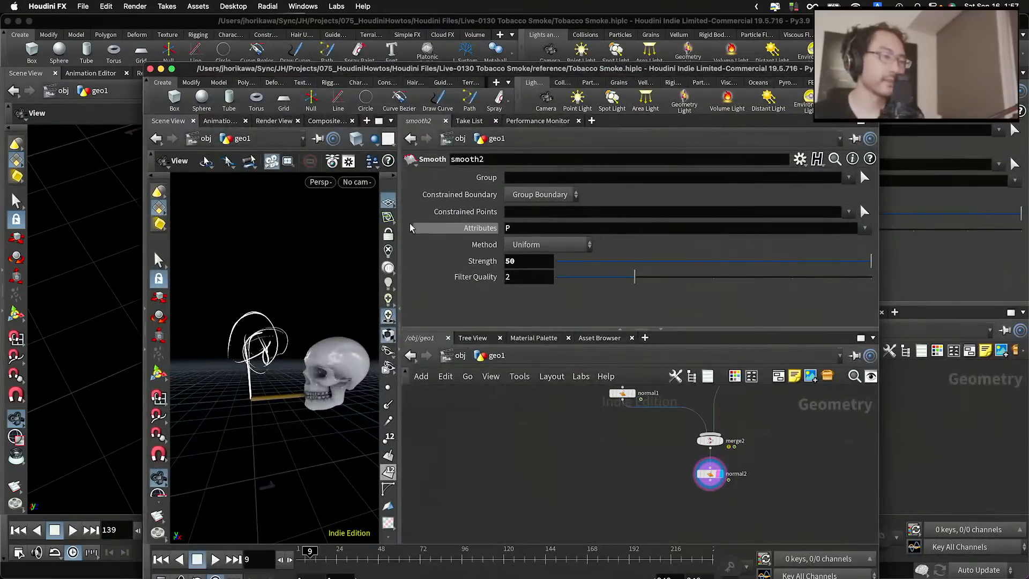
left_click_drag(401, 228, 619, 231)
left_click_drag(377, 327, 367, 385)
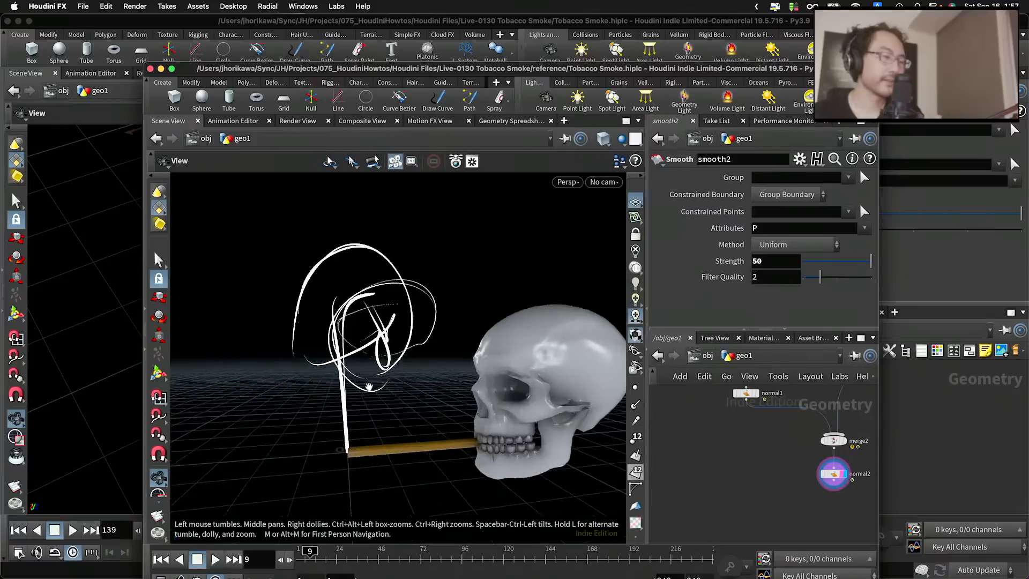
right_click_drag(368, 386, 446, 370)
left_click_drag(408, 386, 333, 411)
right_click_drag(333, 411, 386, 375)
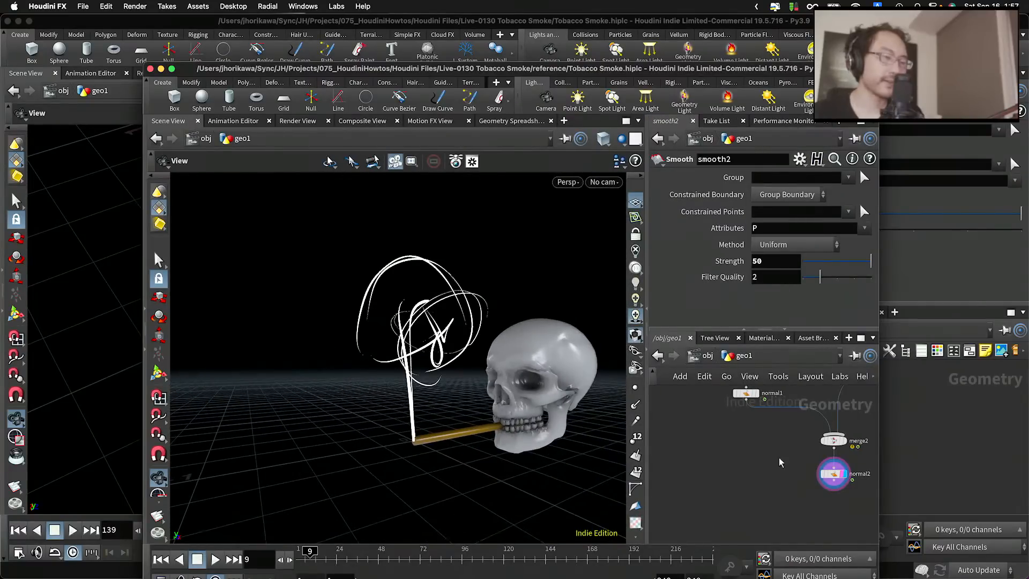
Display the smooth2 curve in the reference network and examine it up close
scroll(785, 474, "down", 8)
scroll(780, 416, "up", 6)
middle_click_drag(780, 407, 780, 461)
scroll(780, 455, "up", 3)
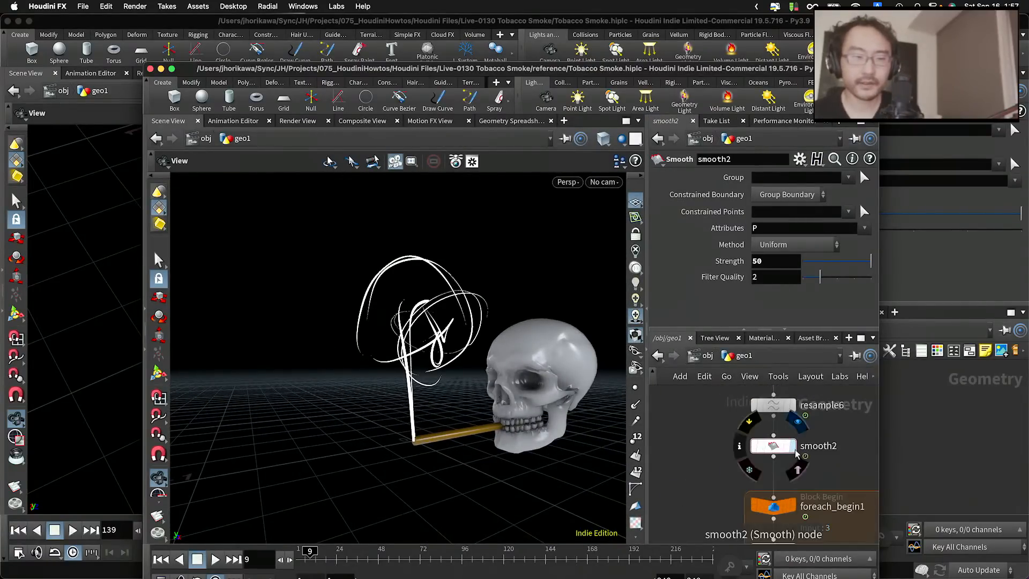
left_click(792, 446)
mouse_move(435, 356)
left_mouse_down()
mouse_move(480, 355)
mouse_move(423, 370)
left_mouse_up()
right_click_drag(423, 370, 476, 359)
left_click_drag(475, 359, 590, 402)
Display the normal1 output in the reference network and examine the thickness along the smoke strands
scroll(749, 409, "down", 6)
scroll(749, 410, "down", 2)
middle_click_drag(772, 537, 804, 502)
scroll(771, 509, "up", 3)
scroll(756, 442, "up", 8)
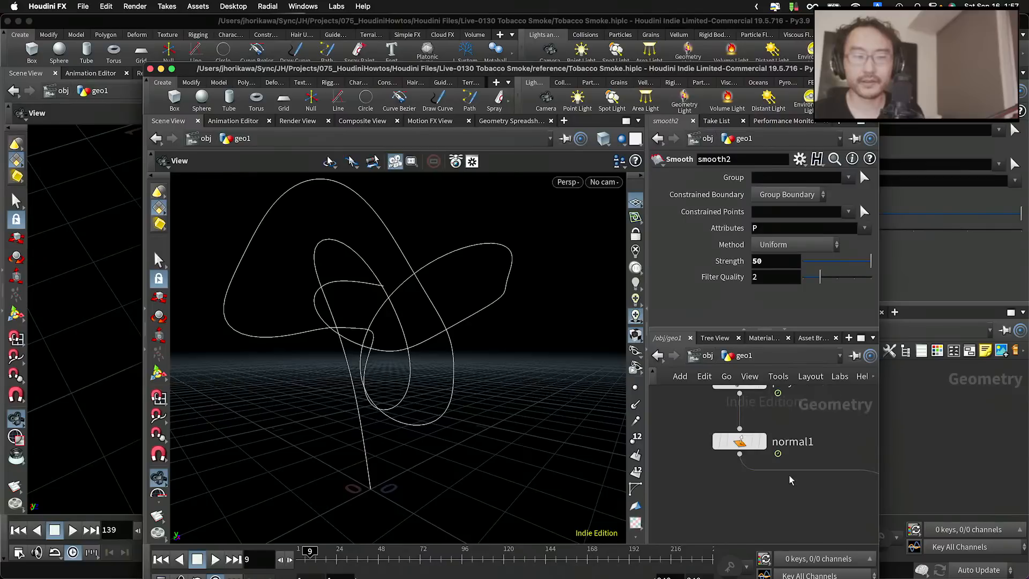
left_click(762, 442)
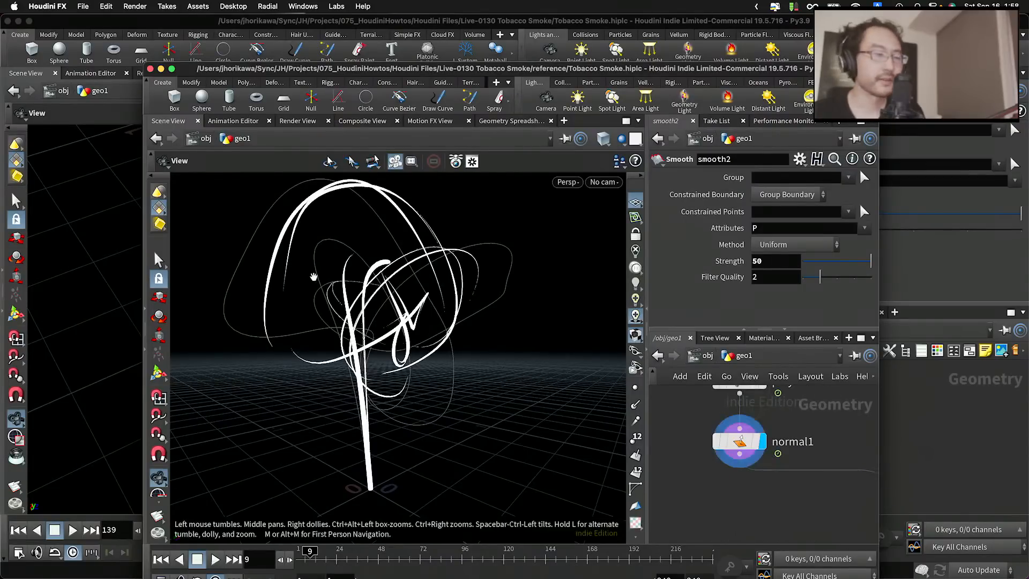
right_click_drag(312, 276, 381, 278)
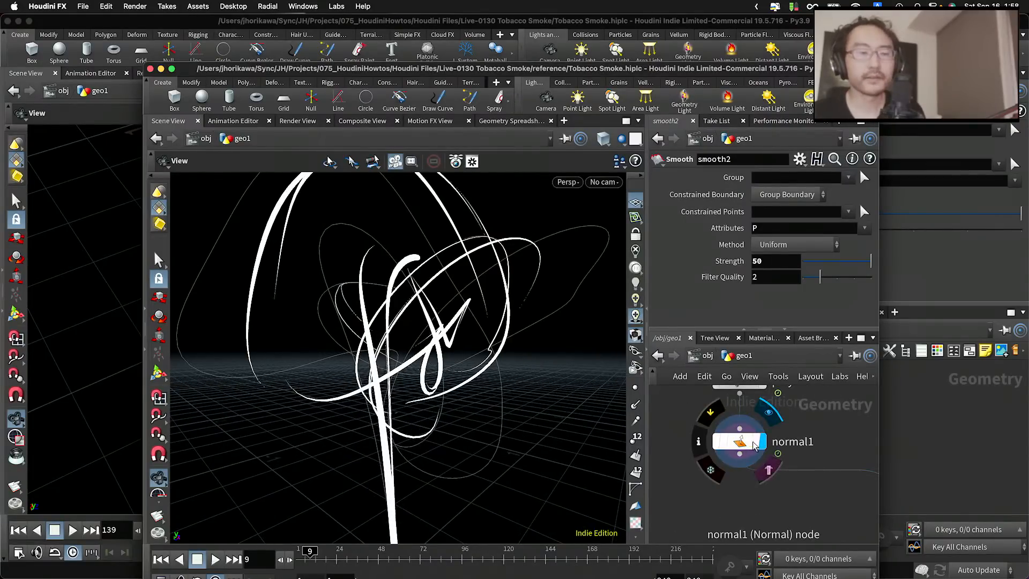
left_click(754, 445)
left_click_drag(420, 322, 365, 298)
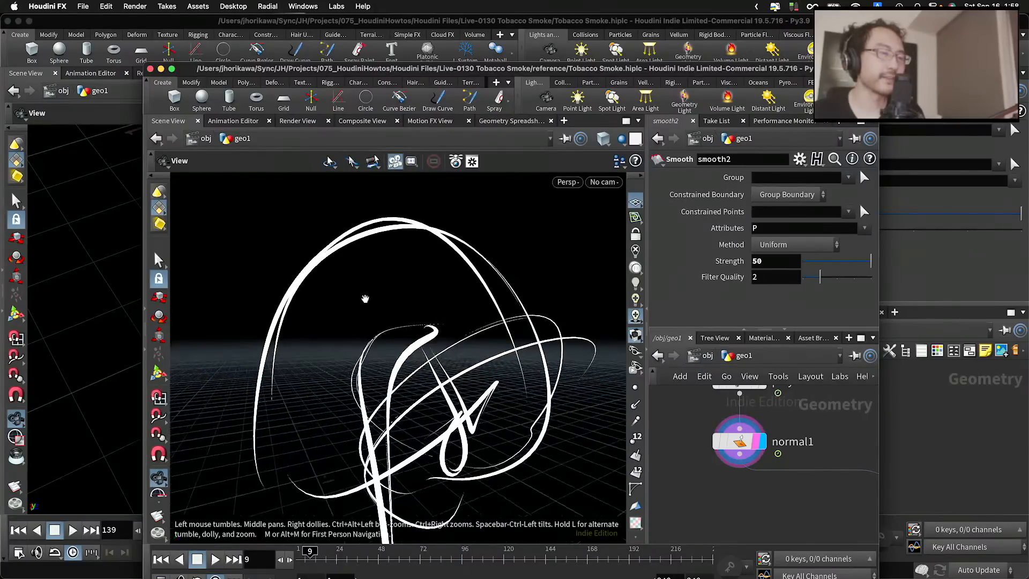
Play the reference animation, stop at frame 34 and inspect the thick strands both close up and as a whole
left_click(215, 560)
left_click(214, 562)
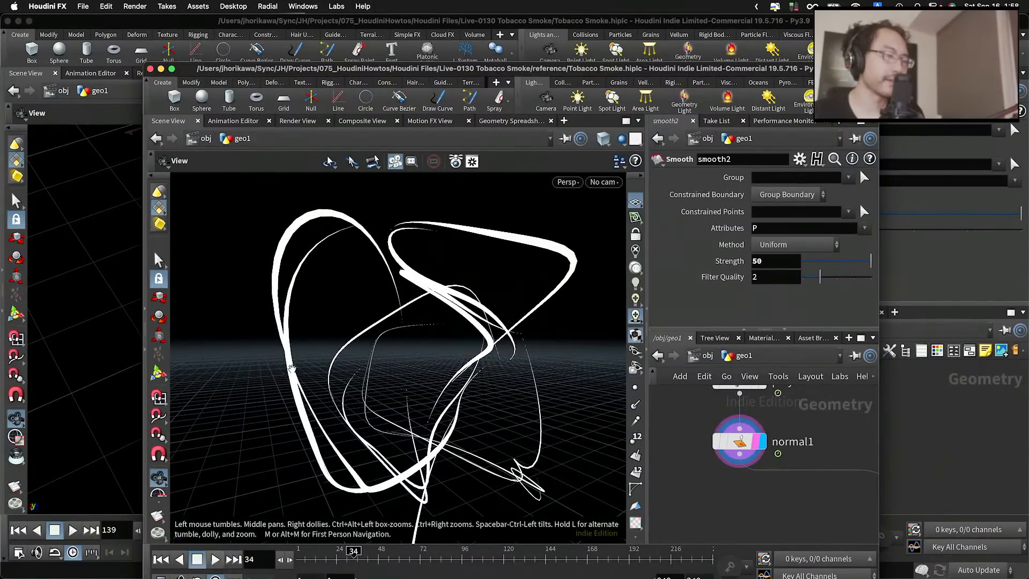
left_click_drag(308, 367, 287, 284)
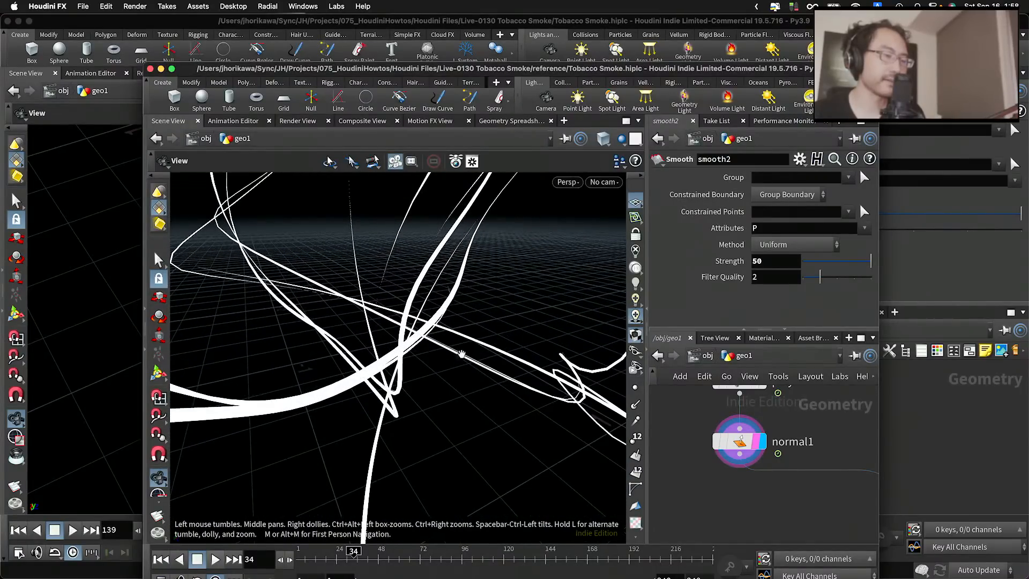
left_click_drag(462, 355, 500, 409)
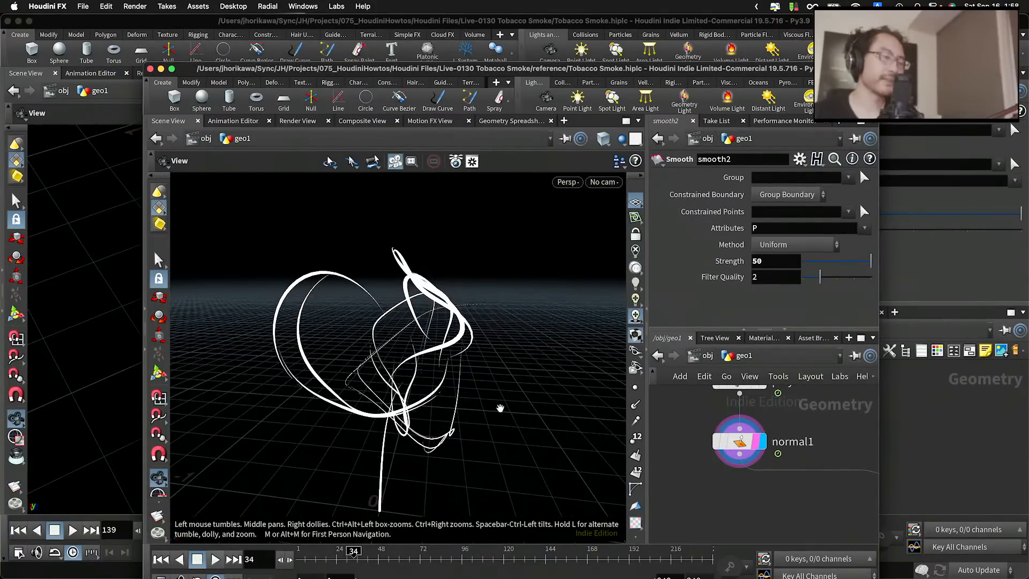
Go back up the reference network to smooth2 and view its single curve at frame 34
scroll(756, 456, "down", 5)
middle_click_drag(731, 426, 721, 531)
scroll(743, 444, "up", 8)
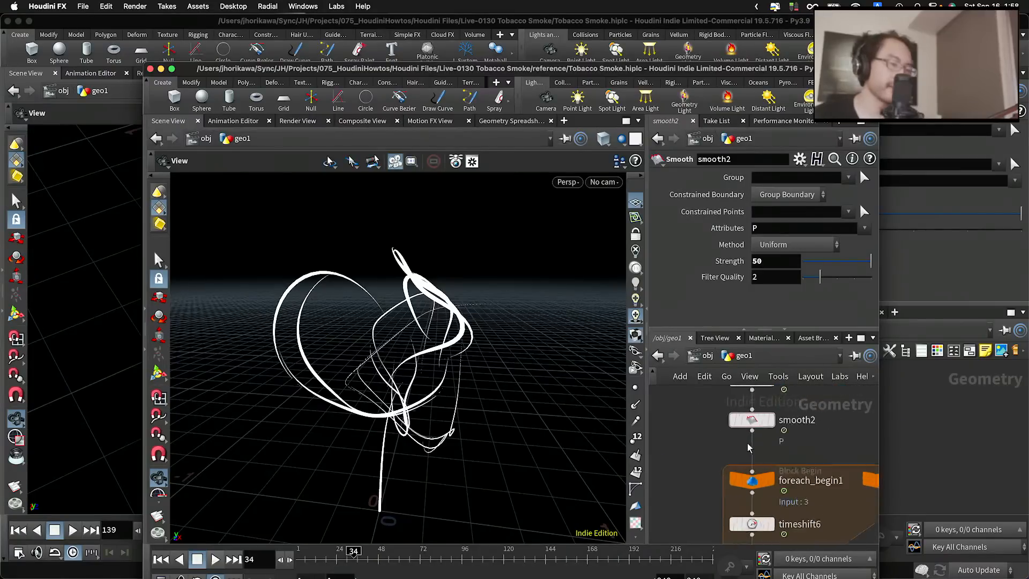
left_click(776, 421)
left_click_drag(497, 374, 345, 383)
scroll(345, 382, "down", 3)
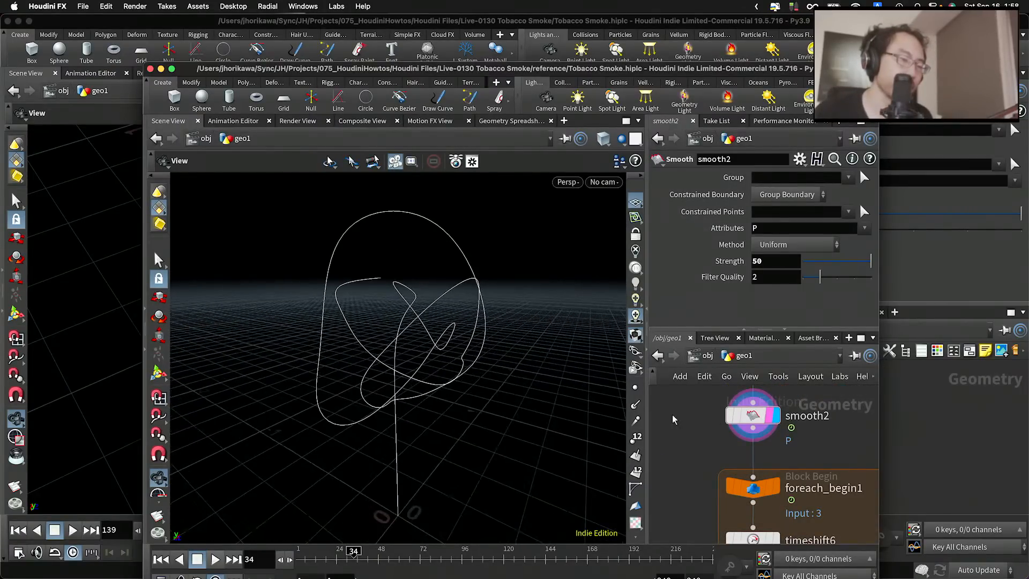
Display the foreach_end1 output in the reference network and examine the spacing between its neighbouring time-shifted curves
scroll(674, 419, "down", 5)
scroll(701, 504, "up", 5)
middle_click_drag(700, 506, 700, 470)
left_click(756, 501)
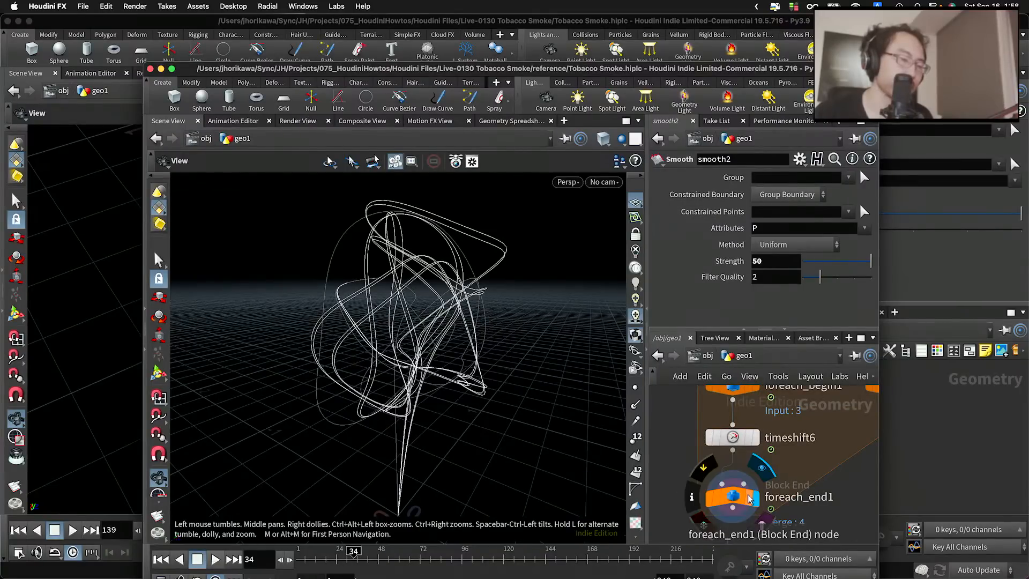
left_click_drag(454, 387, 511, 416)
right_click_drag(470, 360, 537, 313)
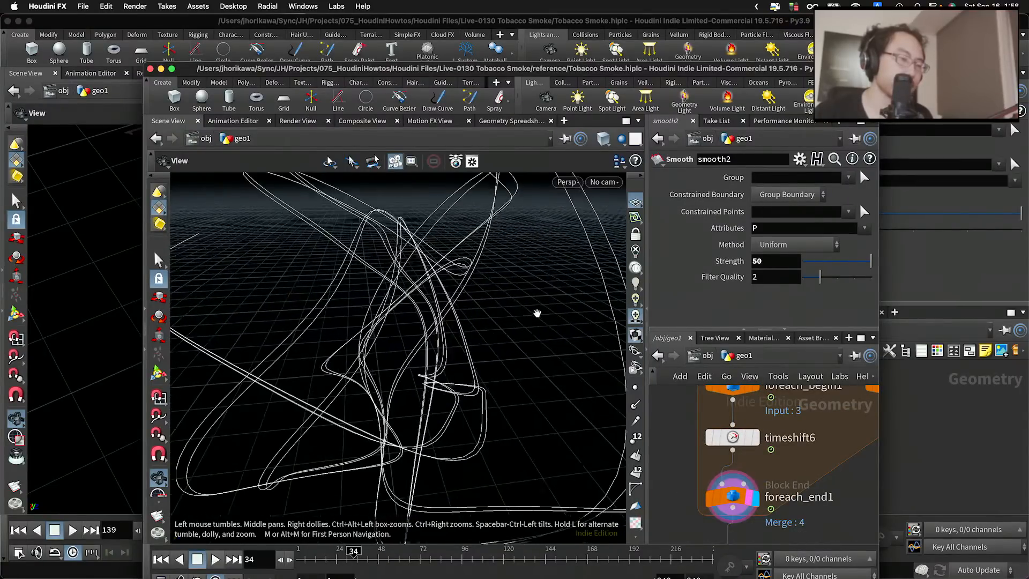
middle_click_drag(538, 313, 355, 359)
right_click_drag(396, 323, 250, 349)
left_click_drag(251, 349, 307, 310)
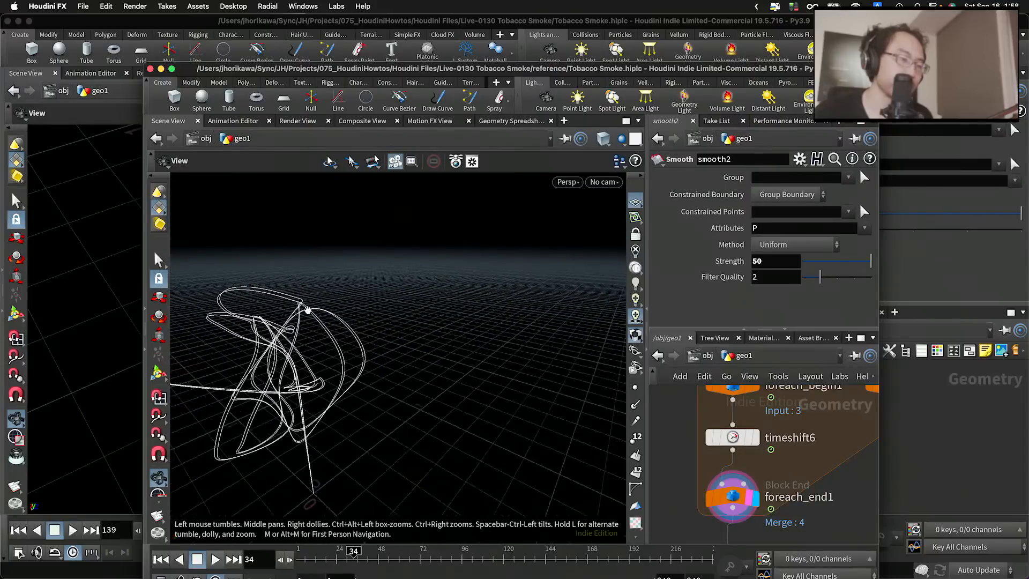
mouse_move(381, 322)
right_mouse_down()
mouse_move(425, 317)
mouse_move(375, 340)
right_mouse_up()
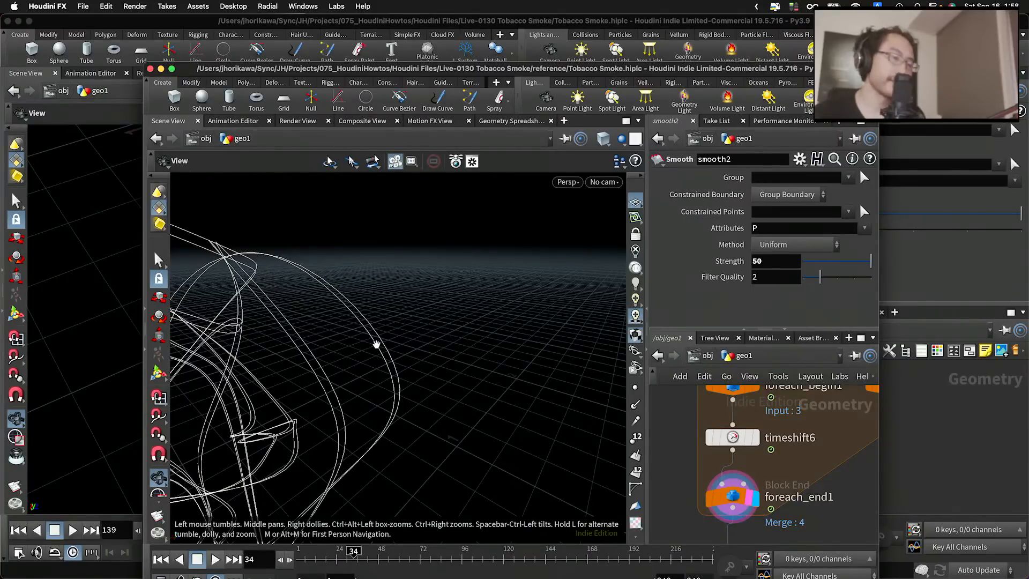
mouse_move(378, 335)
right_mouse_down()
mouse_move(360, 340)
mouse_move(373, 323)
right_mouse_up()
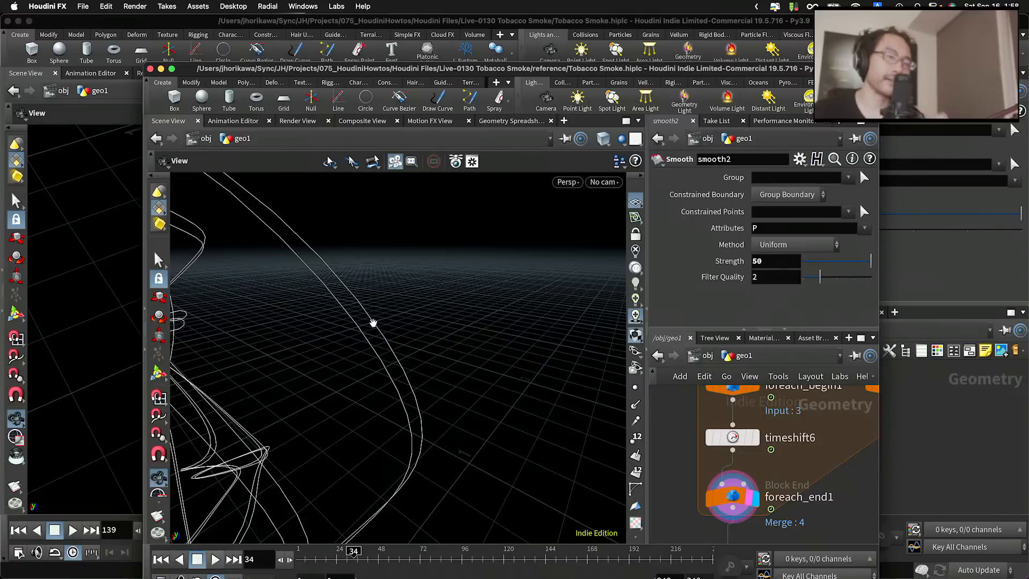
left_click_drag(372, 319, 334, 296)
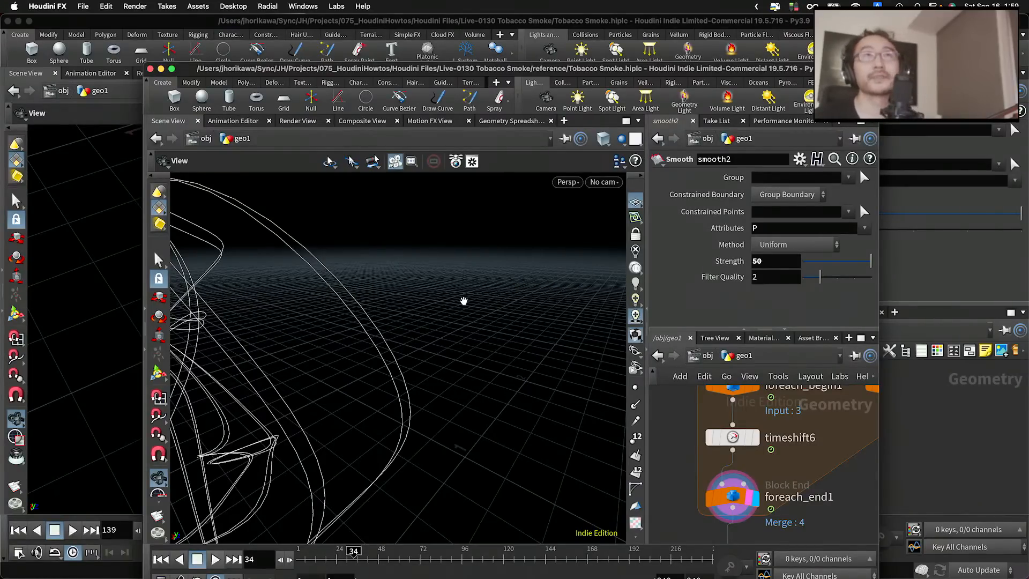
Return to the working Tobacco Smoke file and examine the smooth3 curve from several angles
left_click(918, 414)
scroll(879, 402, "down", 5)
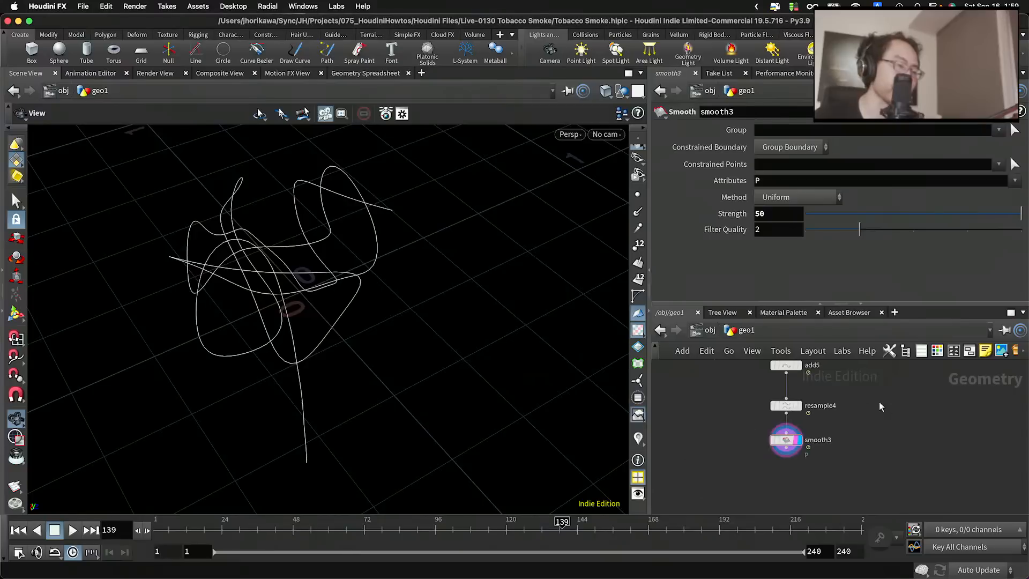
scroll(456, 354, "up", 3)
left_click_drag(455, 353, 356, 283)
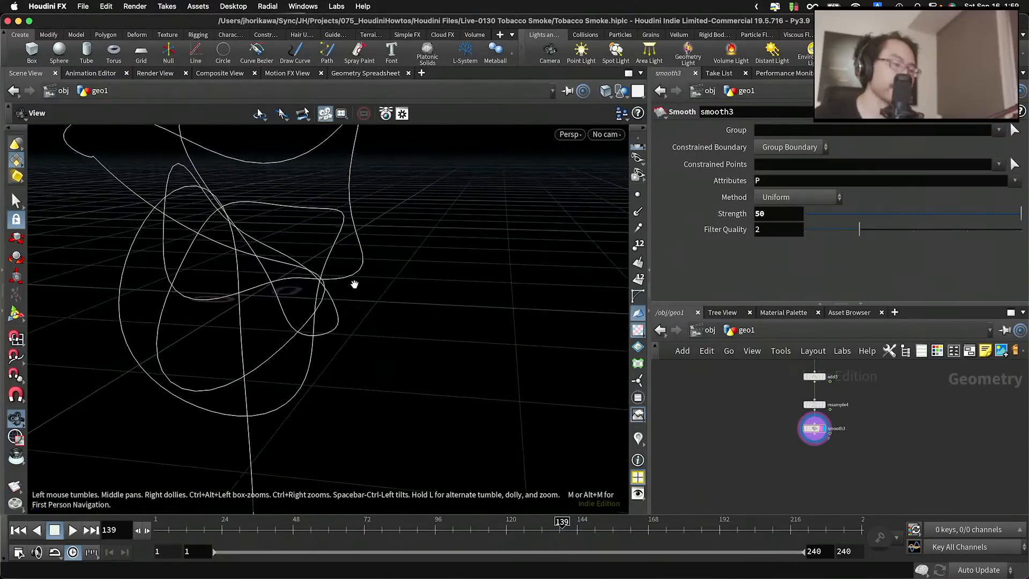
scroll(744, 427, "down", 3)
left_click_drag(328, 319, 210, 267)
left_click_drag(281, 242, 328, 258)
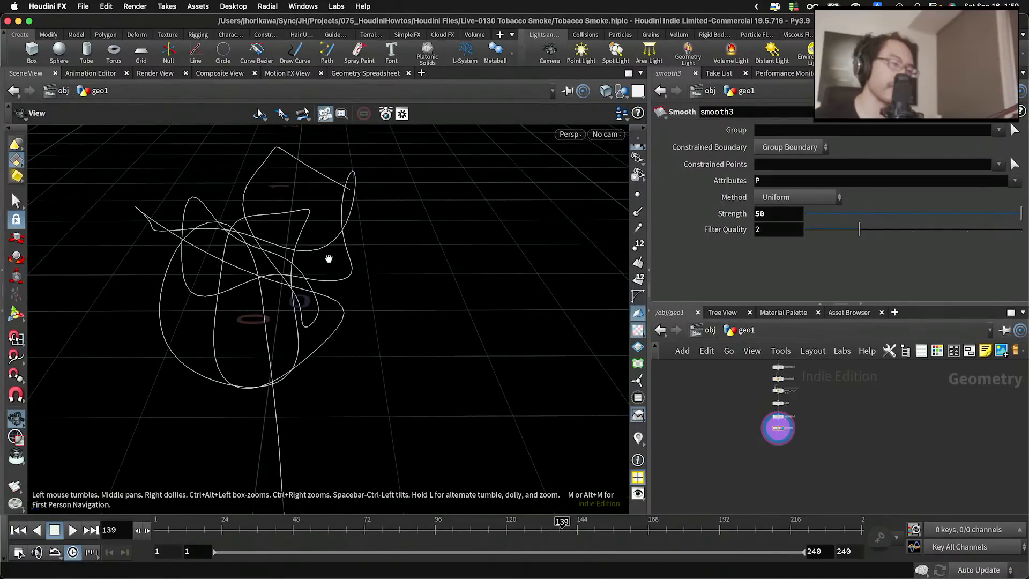
left_click_drag(328, 258, 379, 277)
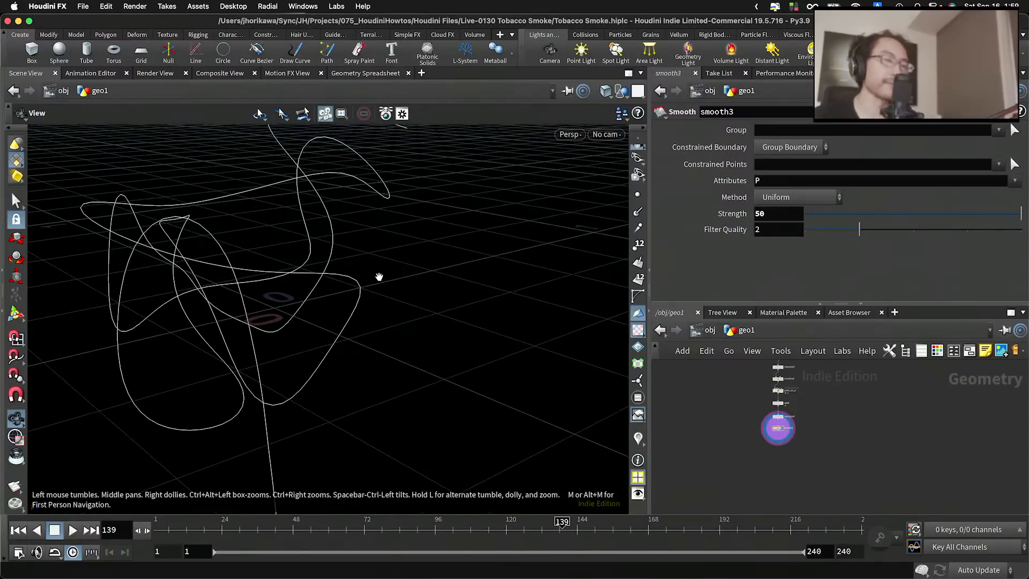
Add a Time Shift node below smooth3, connect it and display its output
right_click_drag(730, 417, 791, 435)
middle_click_drag(771, 445, 721, 388)
key("Tab")
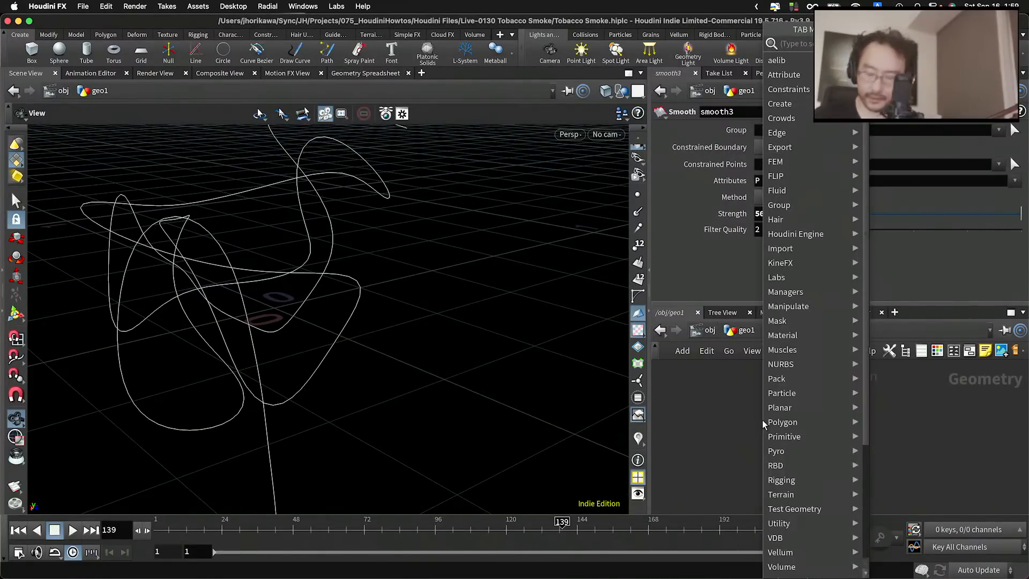
key("Return")
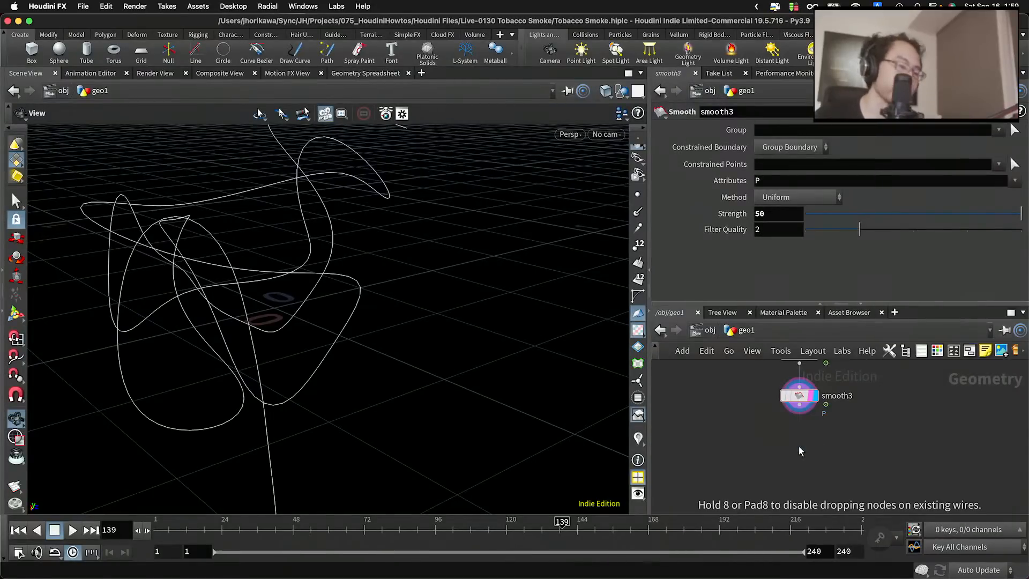
left_click(798, 446)
left_click_drag(799, 428, 799, 440)
scroll(801, 443, "up", 3)
left_click(820, 448)
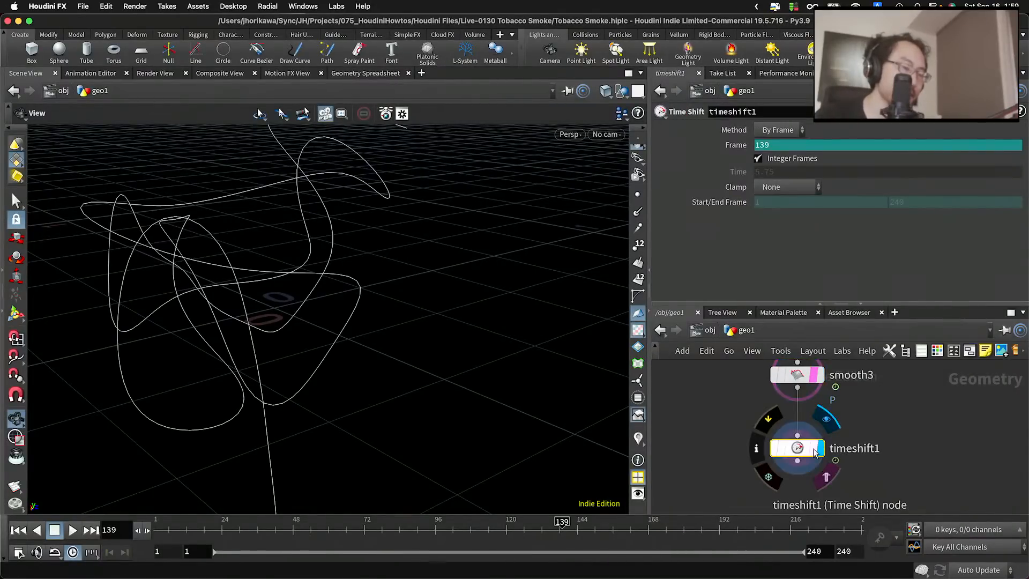
Try frame offsets on timeshift1, setting Frame to $F + 4 and to $F - 4
double_click(754, 145)
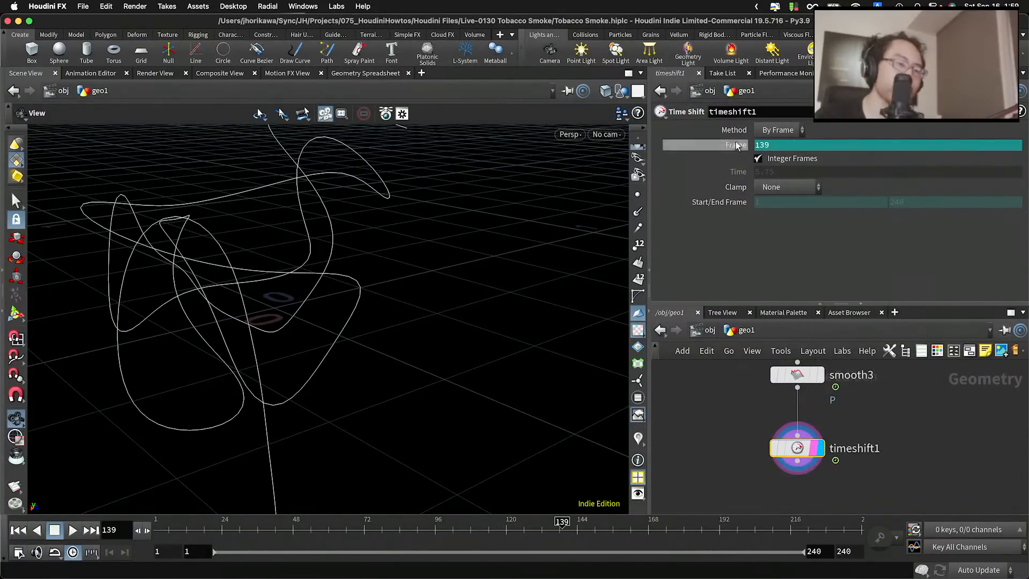
type("$F")
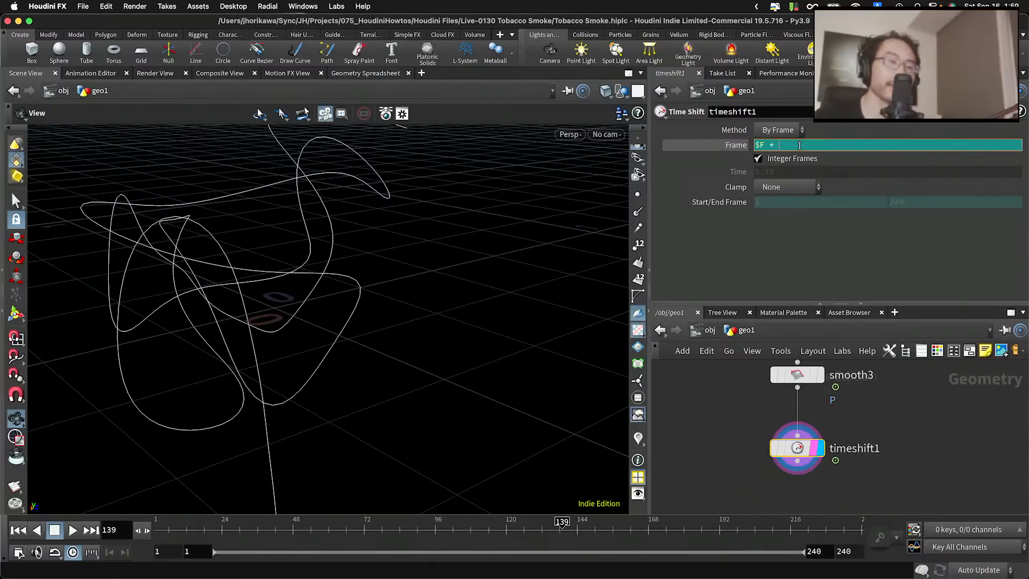
type(" + 4")
key("Return")
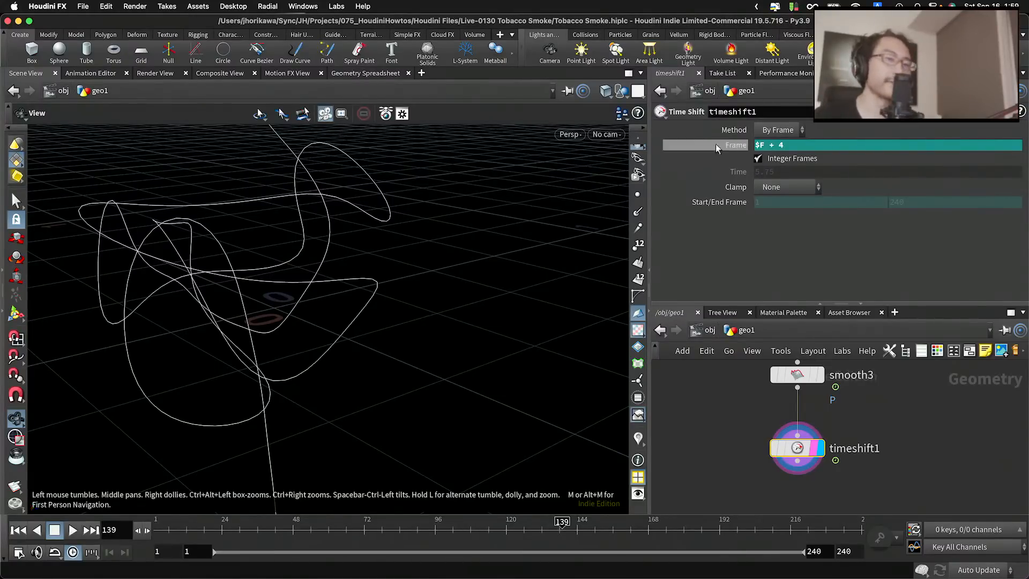
left_click(772, 145)
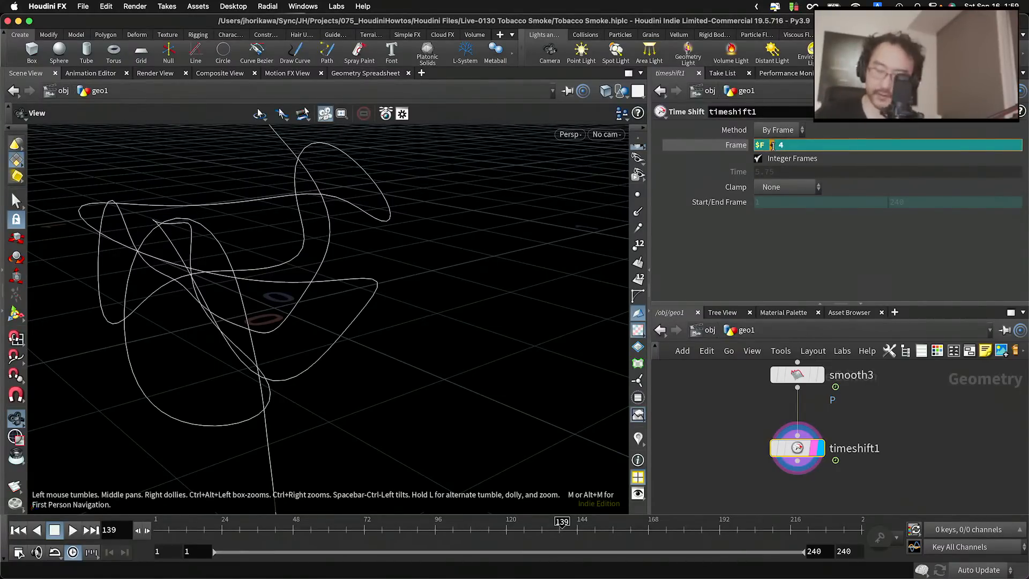
key("Return")
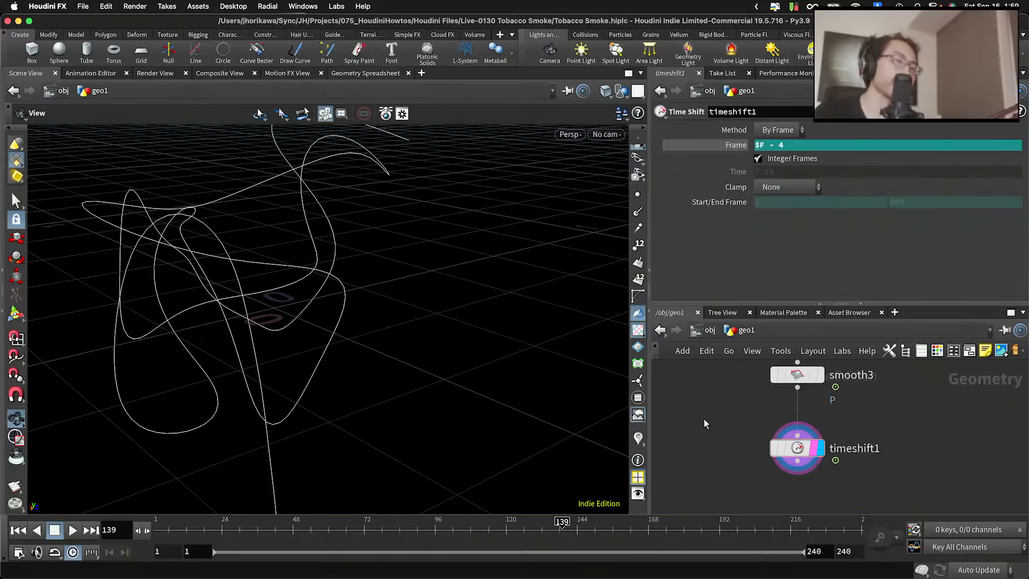
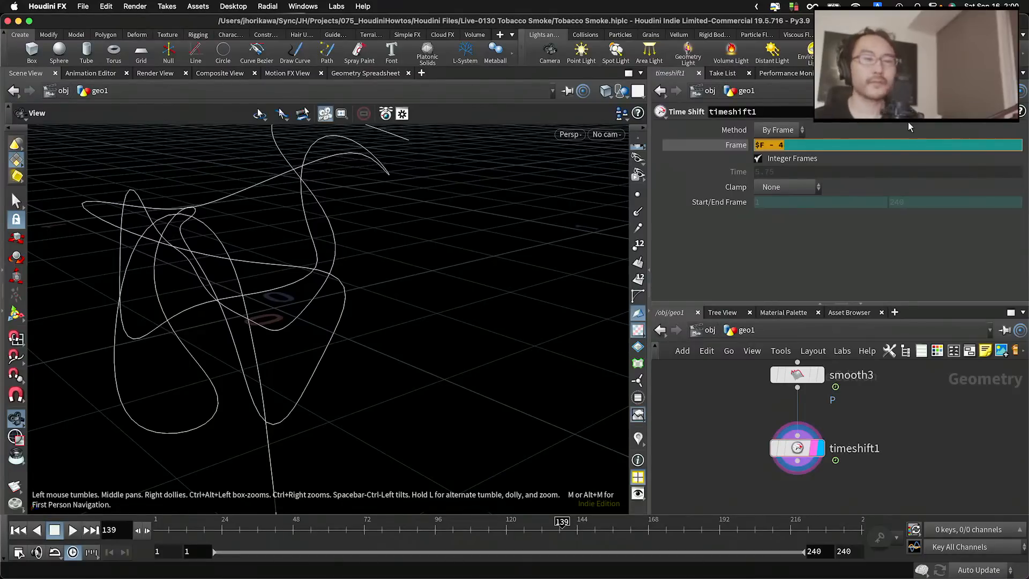
Remove the offset from timeshift1's frame expression, leaving only $F
left_click(817, 147)
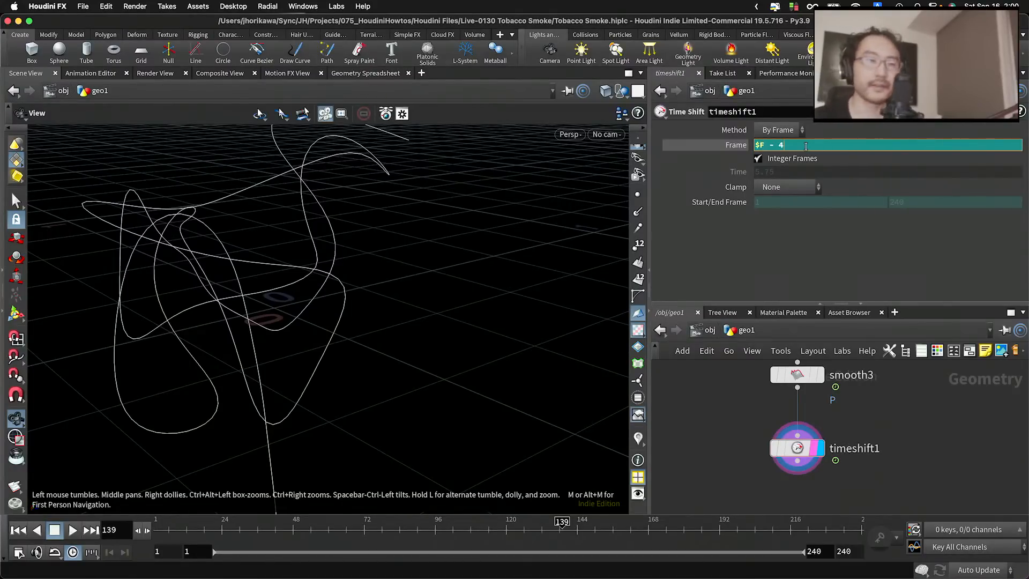
mouse_move(786, 146)
left_mouse_down()
mouse_move(773, 147)
mouse_move(785, 146)
left_mouse_up()
left_click(778, 147)
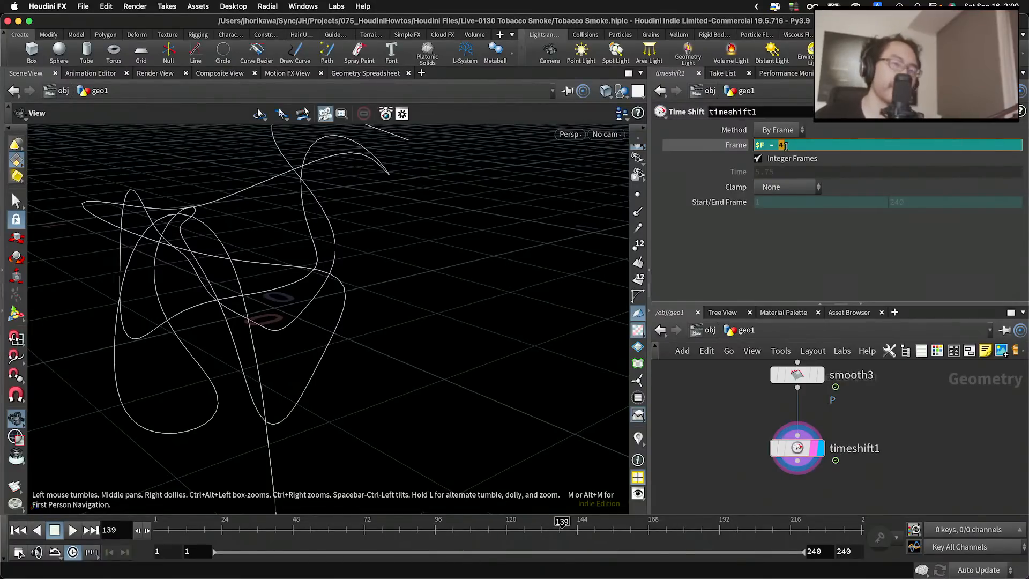
key("BackSpace")
key("BackSpace")
key("BackSpace")
key("BackSpace")
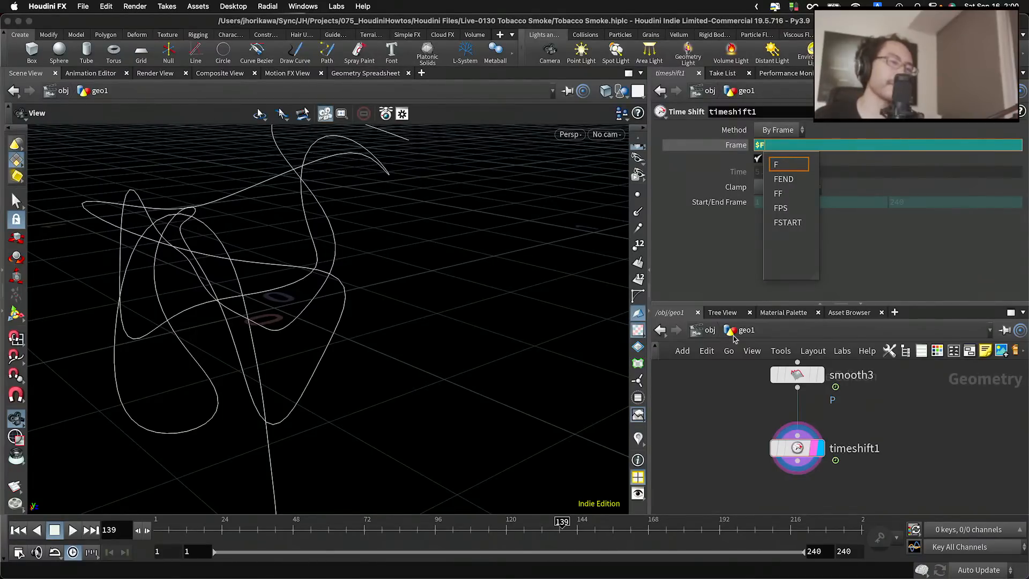
key("Return")
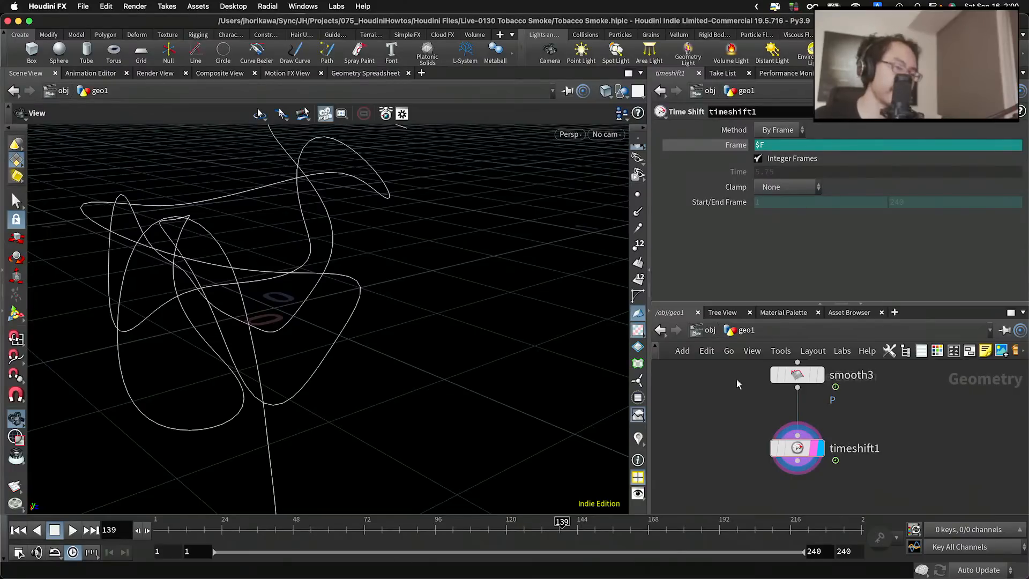
Add a count-based For-Each block with a metadata node below smooth3 and move timeshift1 out of its way
scroll(721, 407, "down", 4)
scroll(734, 432, "up", 3)
scroll(734, 433, "down", 3)
scroll(733, 472, "up", 4)
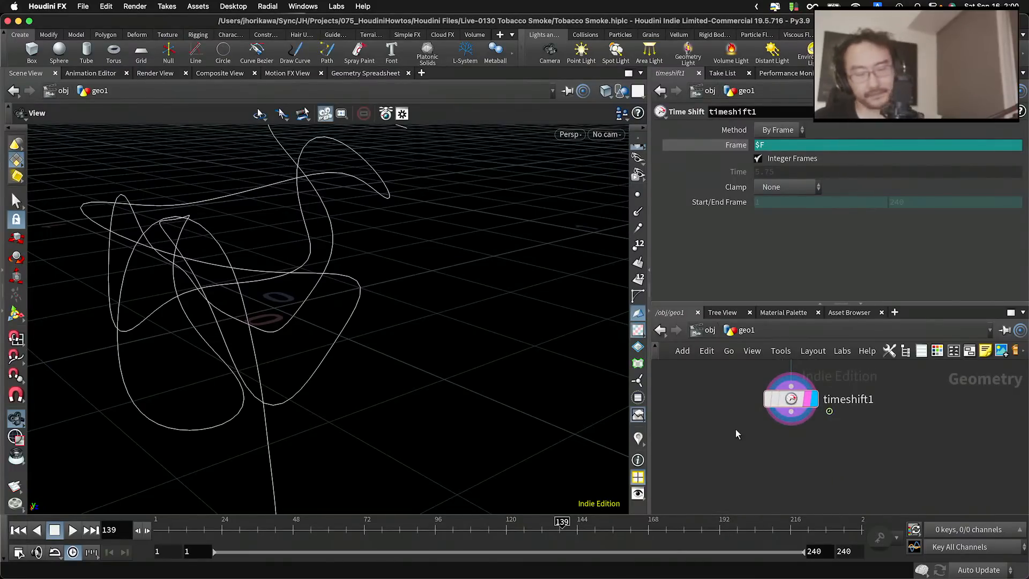
scroll(745, 426, "down", 4)
scroll(774, 409, "up", 4)
left_click_drag(774, 409, 831, 424)
key("Tab")
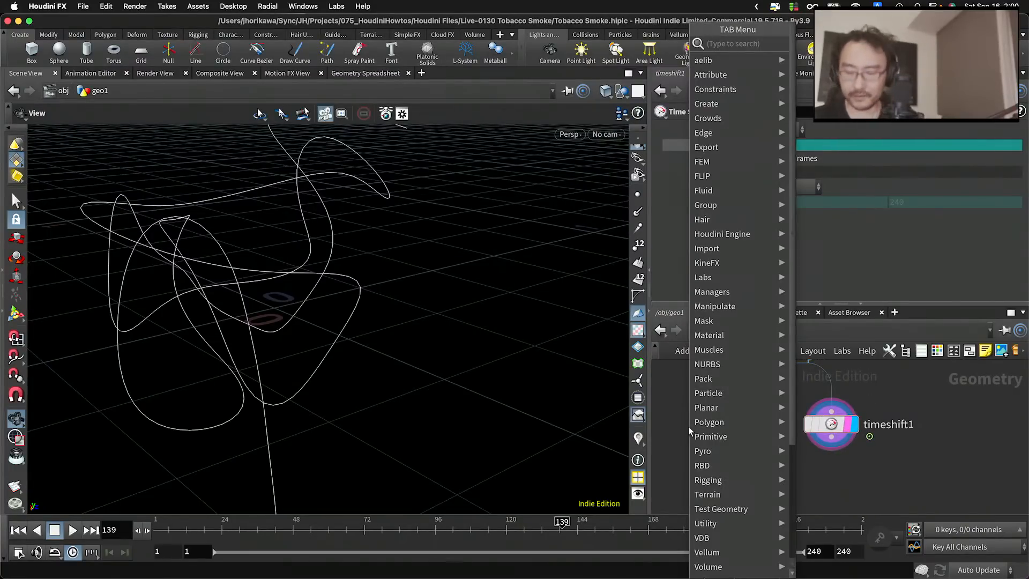
type("foreach")
key("Return")
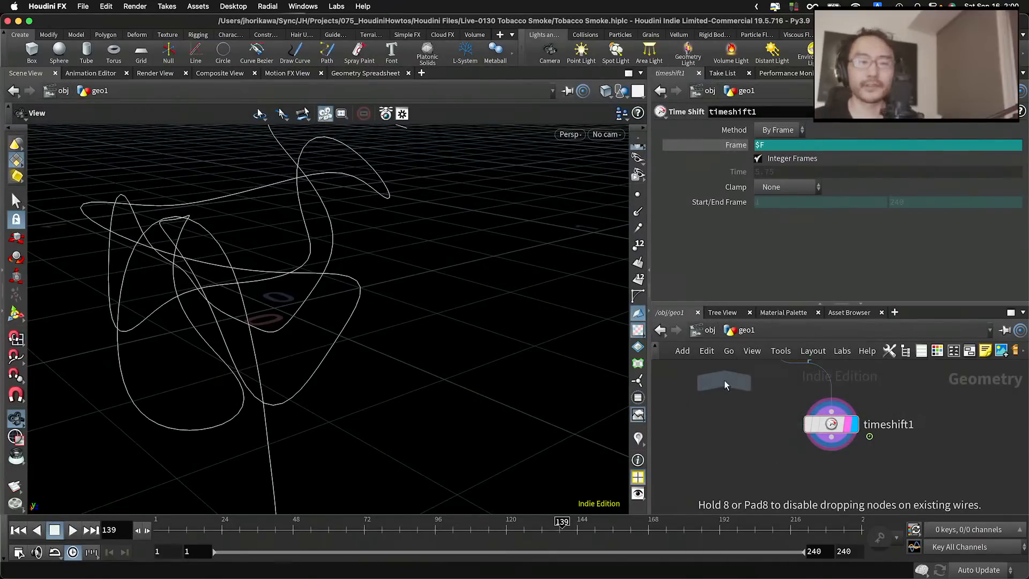
left_click(724, 380)
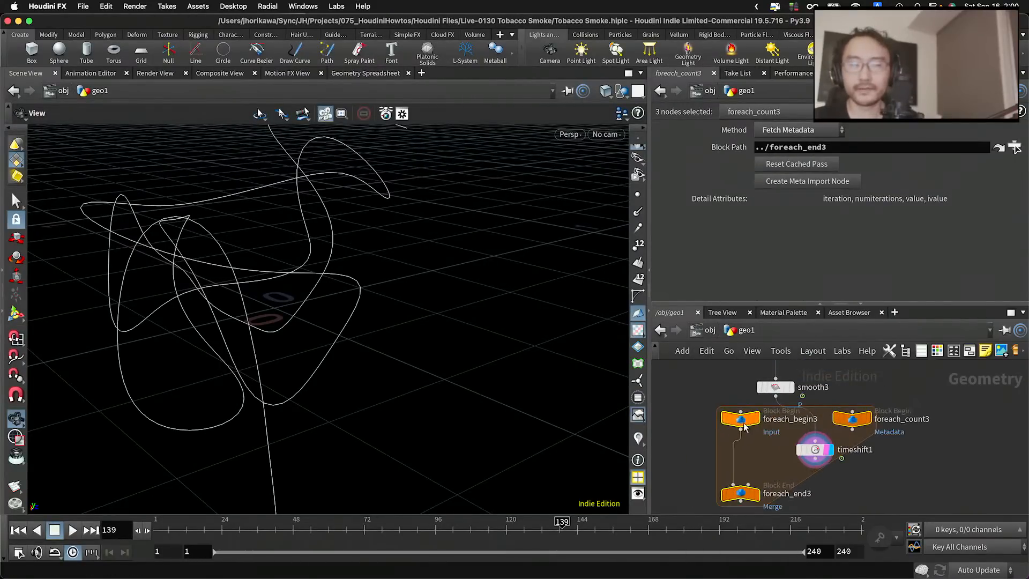
left_click_drag(815, 449, 927, 462)
scroll(906, 461, "up", 3)
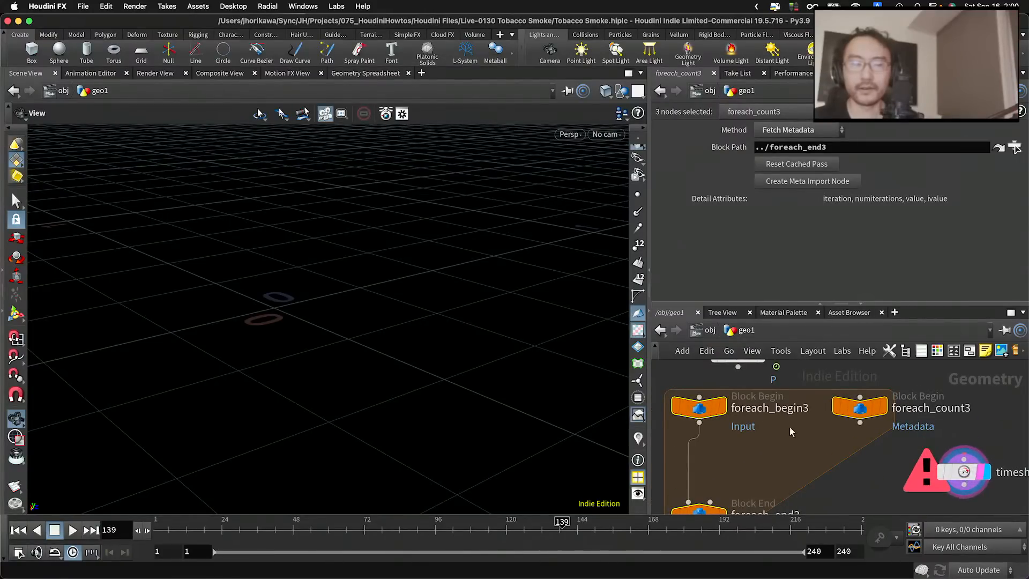
Display foreach_end3 and set its Iterations to 2
scroll(790, 432, "down", 2)
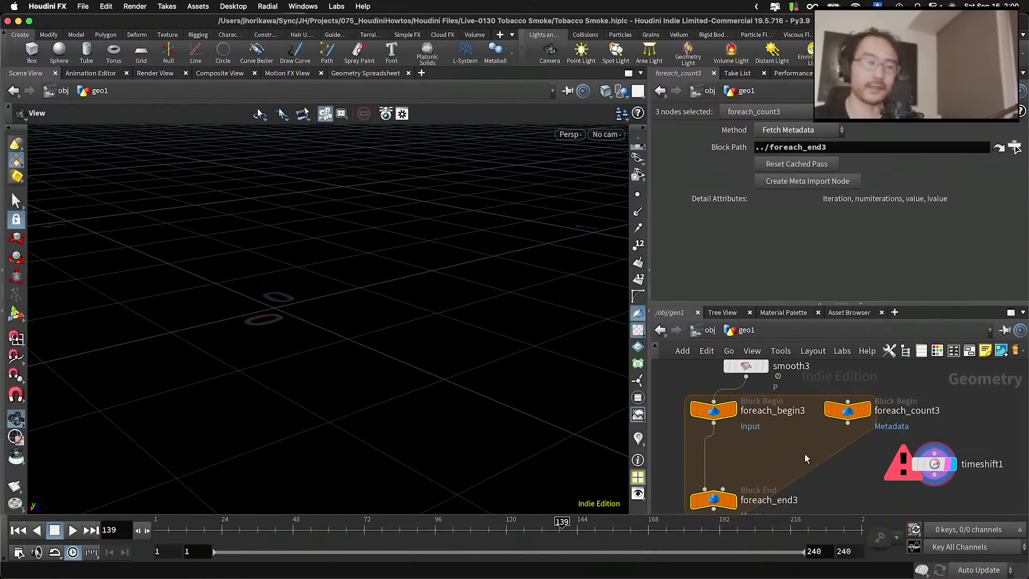
middle_click_drag(761, 463, 821, 409)
scroll(813, 409, "up", 2)
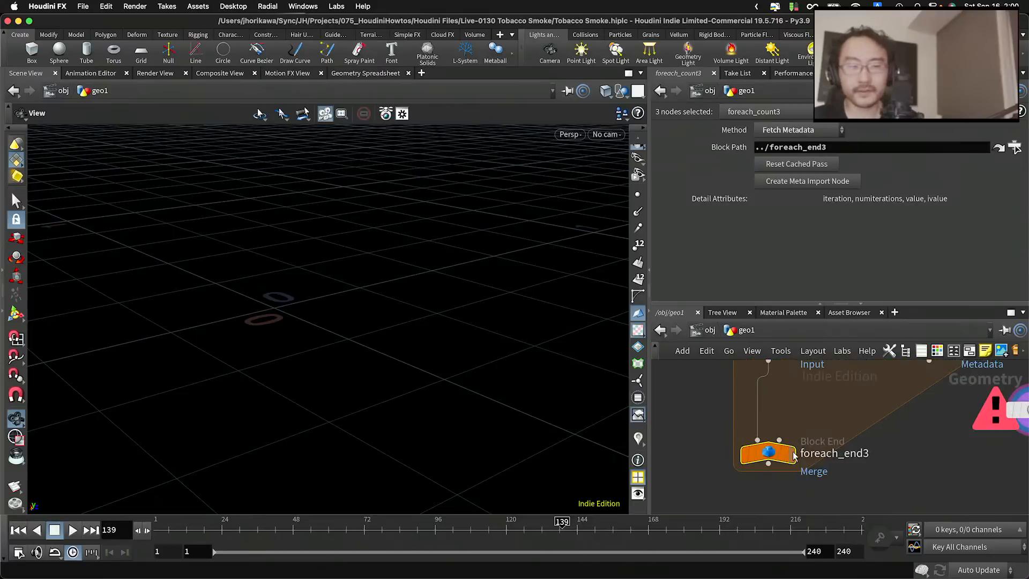
left_click(792, 453)
middle_click_drag(784, 456, 783, 488)
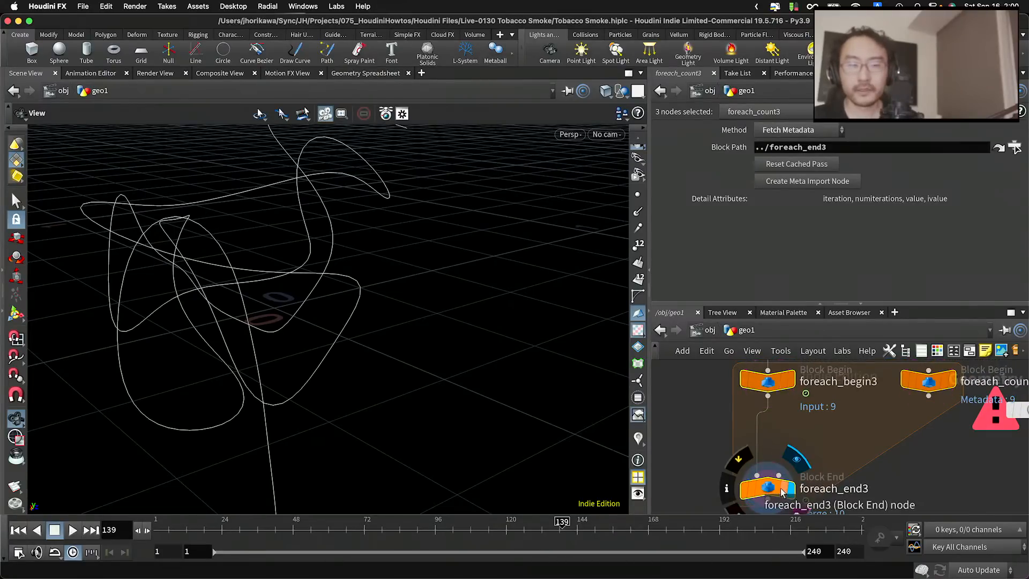
scroll(782, 490, "down", 2)
middle_click(780, 490)
scroll(868, 493, "down", 2)
left_click(788, 480)
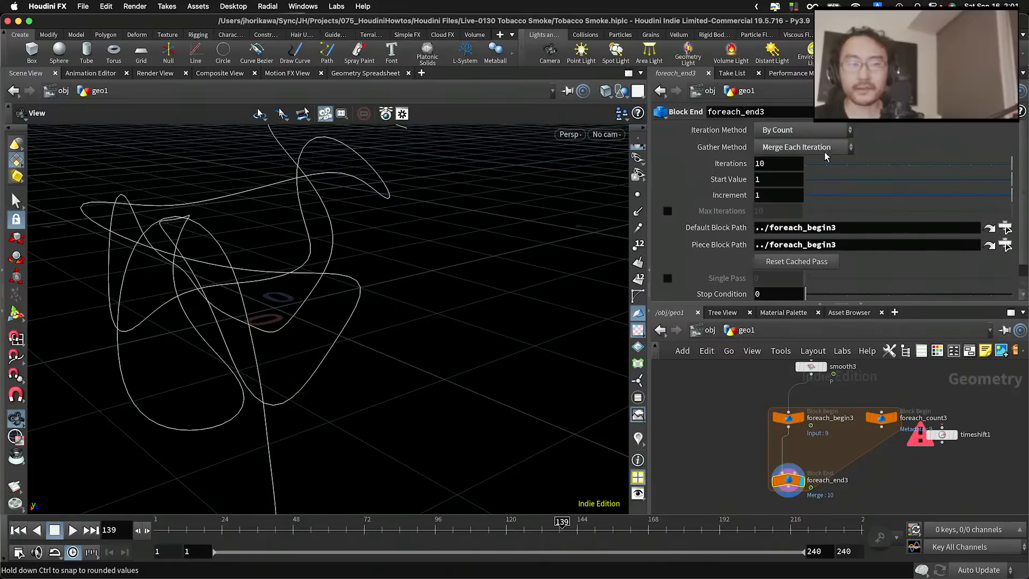
mouse_move(844, 171)
left_mouse_down()
mouse_move(832, 172)
mouse_move(858, 170)
left_mouse_up()
scroll(785, 492, "up", 1)
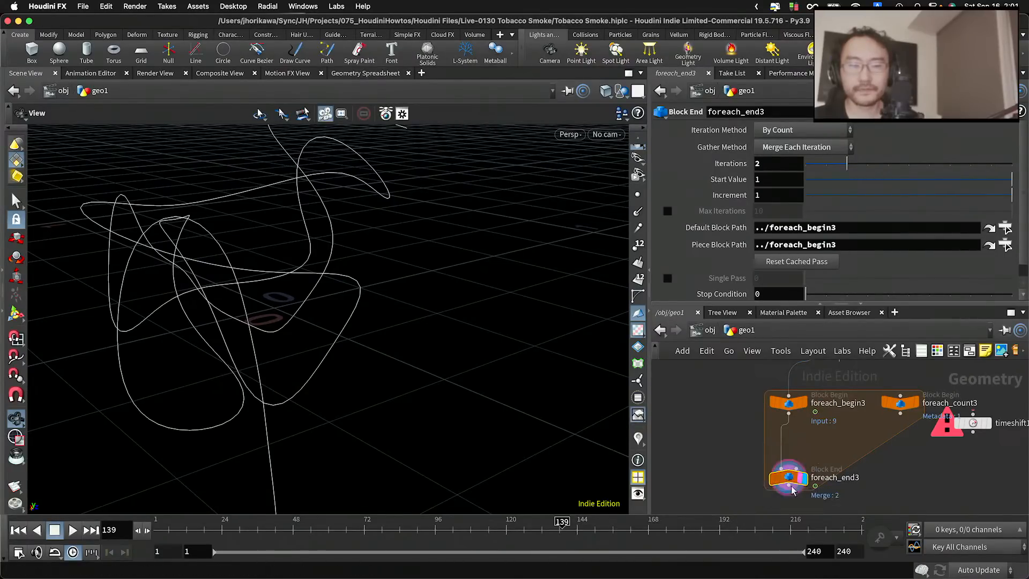
Insert timeshift1 between foreach_begin3 and foreach_end3, and set the loop's Iterations to 3
left_click_drag(792, 485, 792, 501)
left_click_drag(973, 424, 785, 449)
scroll(797, 426, "up", 2)
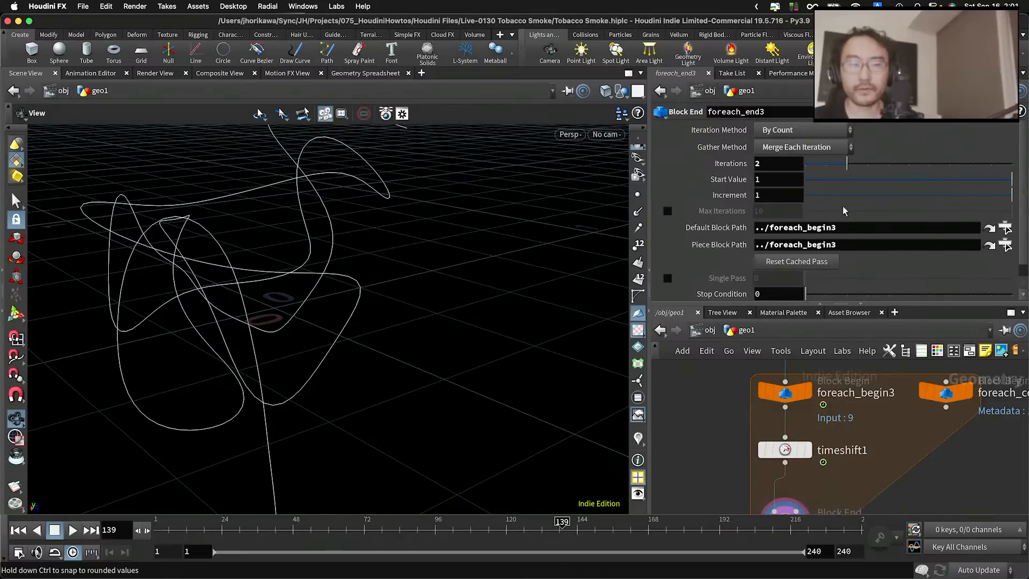
left_click(869, 164)
Display timeshift1 and begin an offset in its frame expression by extending it to "$F +"
mouse_move(795, 454)
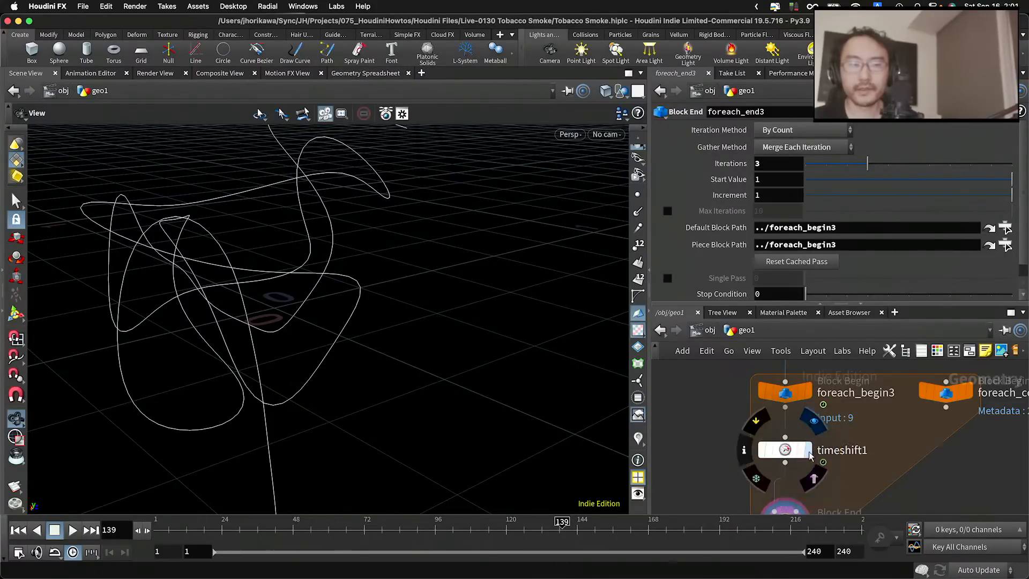
left_click_drag(795, 455, 789, 447)
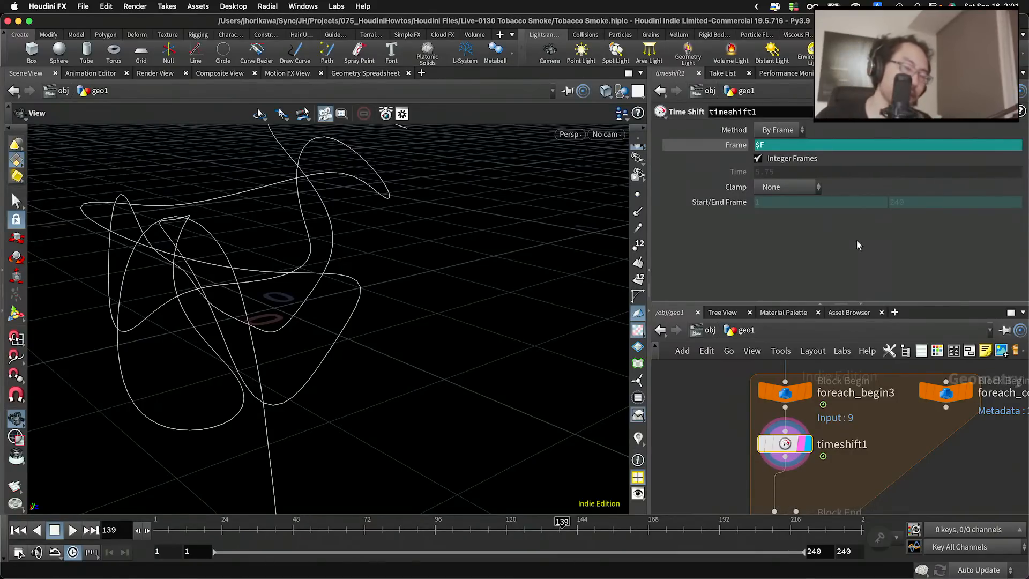
left_click(774, 146)
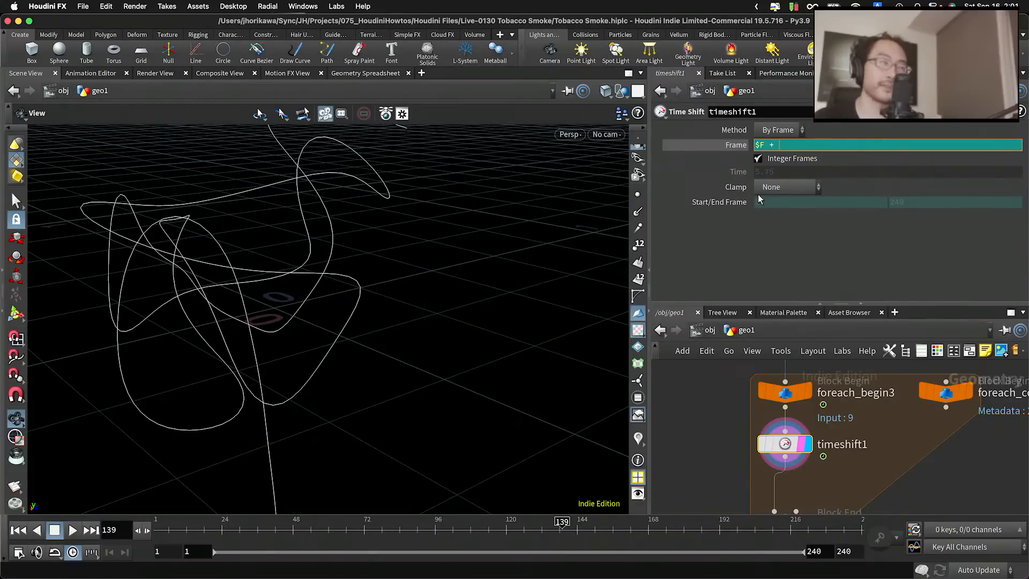
left_click(700, 385)
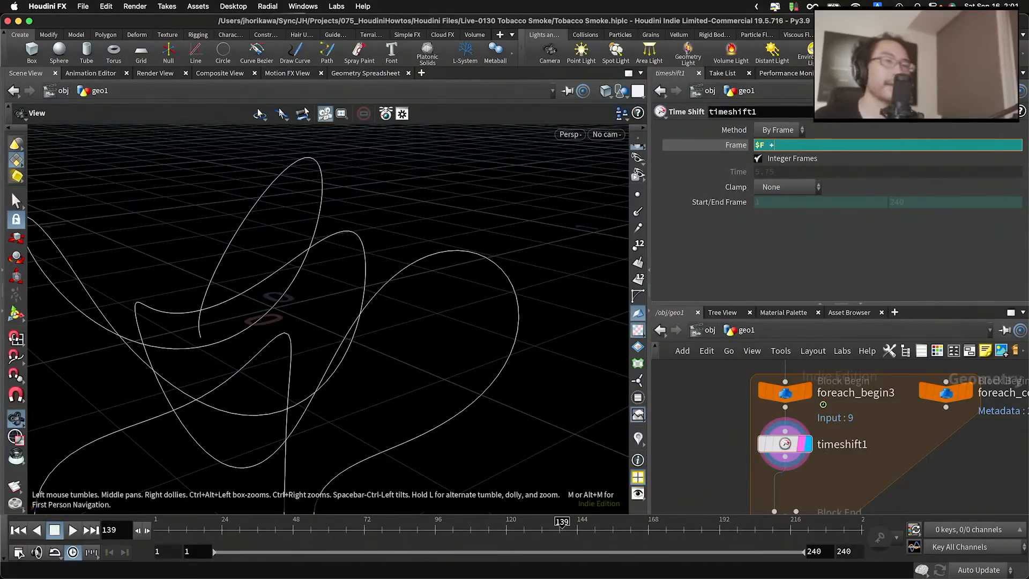
Switch to the reference Tobacco Smoke file and look at its for-each loop around timeshift6
key("ctrl+Up")
left_click(481, 203)
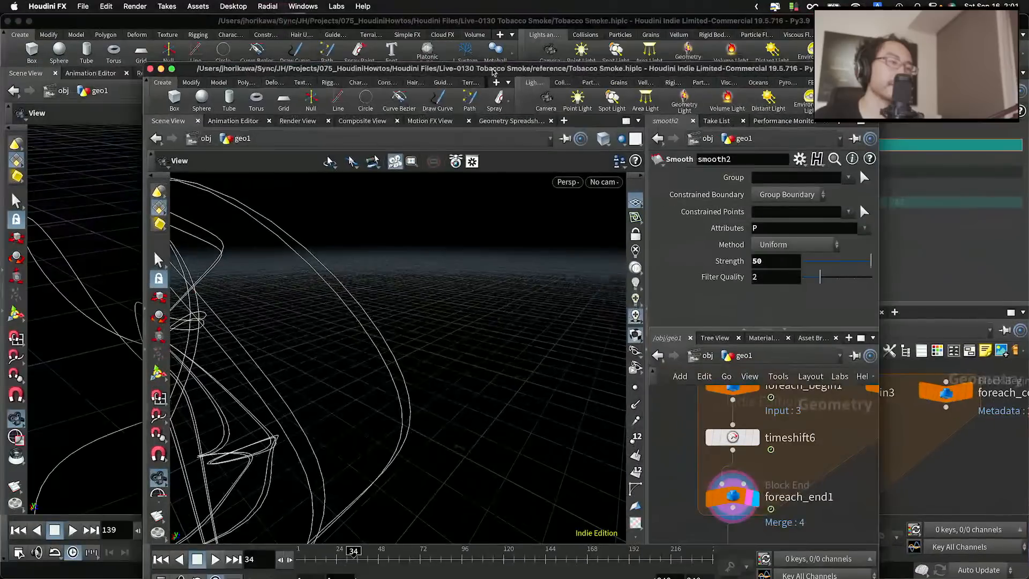
left_click_drag(493, 69, 510, 0)
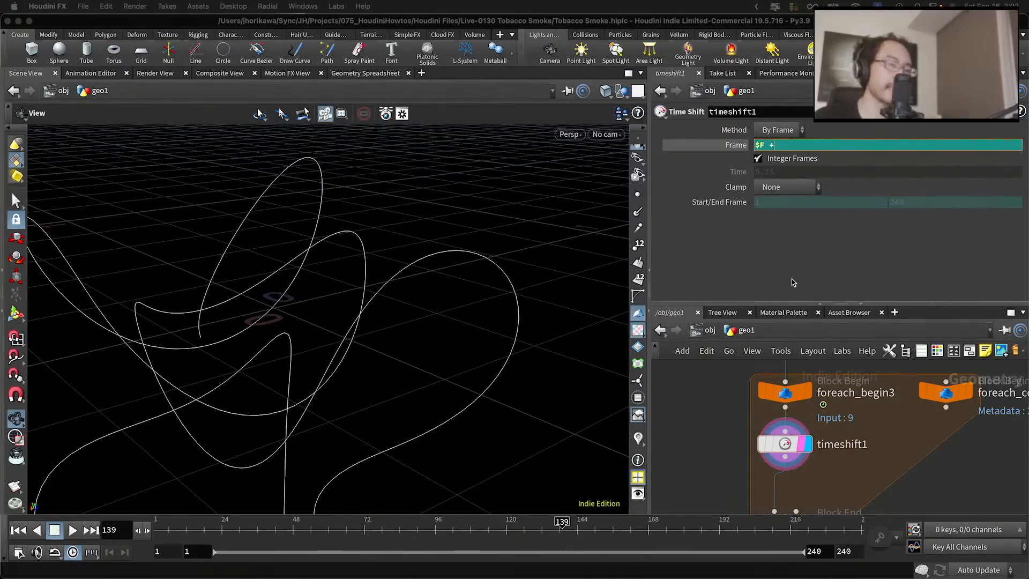
Return to the working Tobacco Smoke file, then select and display the metadata node foreach_count3
left_click(730, 402)
scroll(730, 402, "down", 3)
scroll(730, 402, "down", 2)
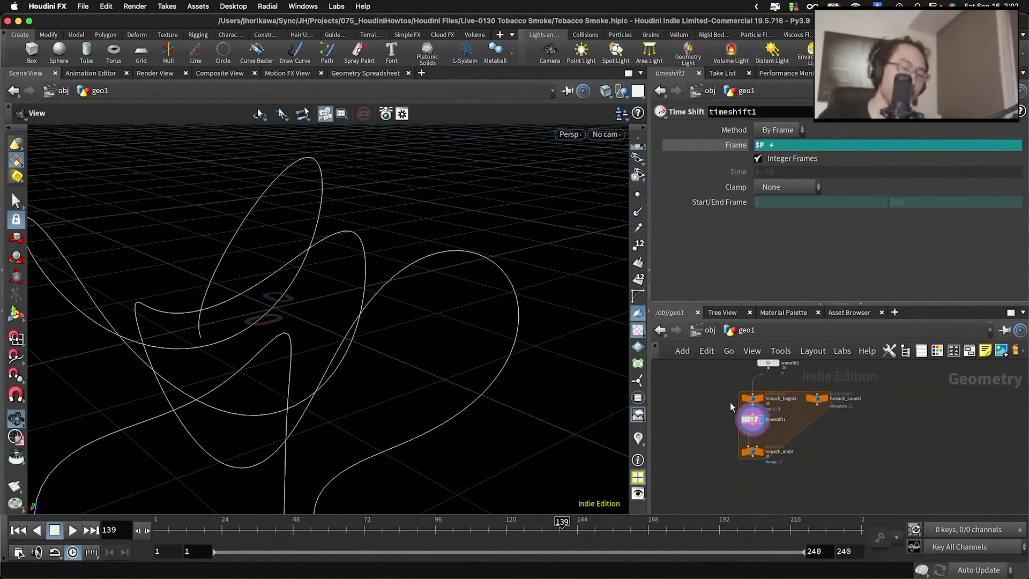
scroll(735, 404, "up", 5)
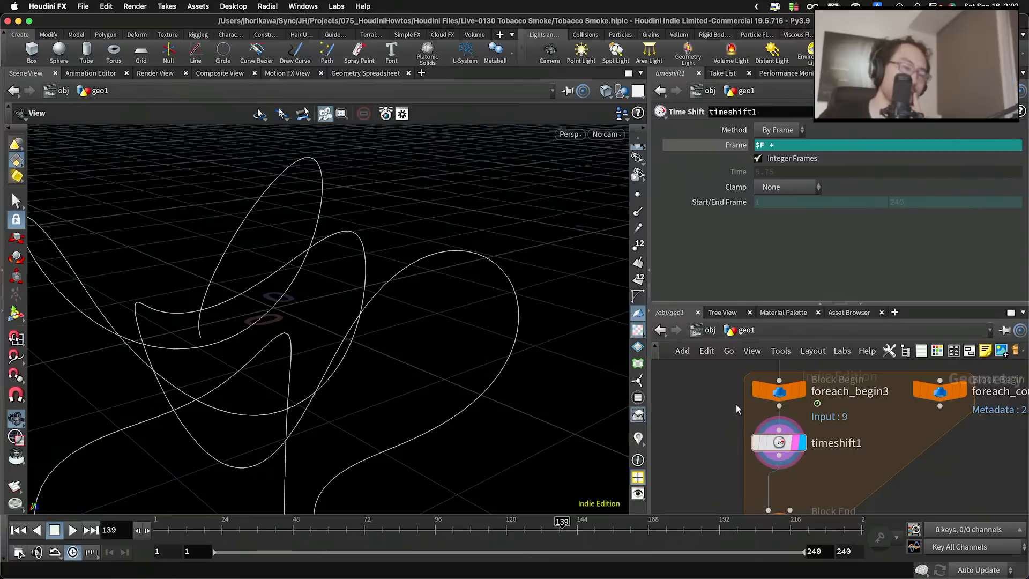
scroll(735, 405, "down", 3)
scroll(786, 441, "up", 3)
middle_click_drag(806, 478, 781, 434)
left_click_drag(814, 498, 736, 423)
middle_click_drag(869, 385, 851, 465)
left_click(883, 464)
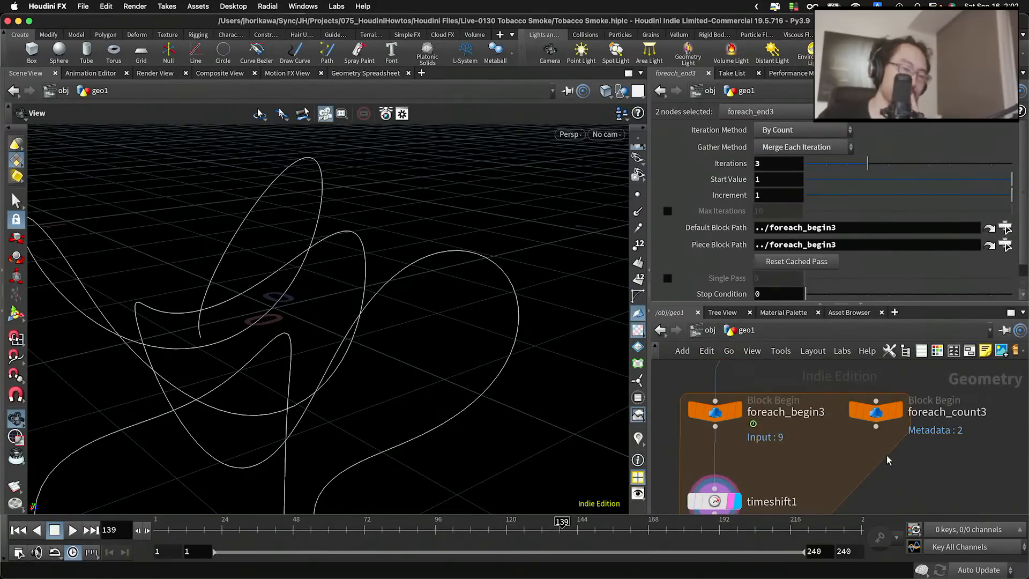
mouse_move(894, 416)
left_mouse_down()
mouse_move(915, 418)
mouse_move(896, 408)
left_mouse_up()
left_click(898, 411)
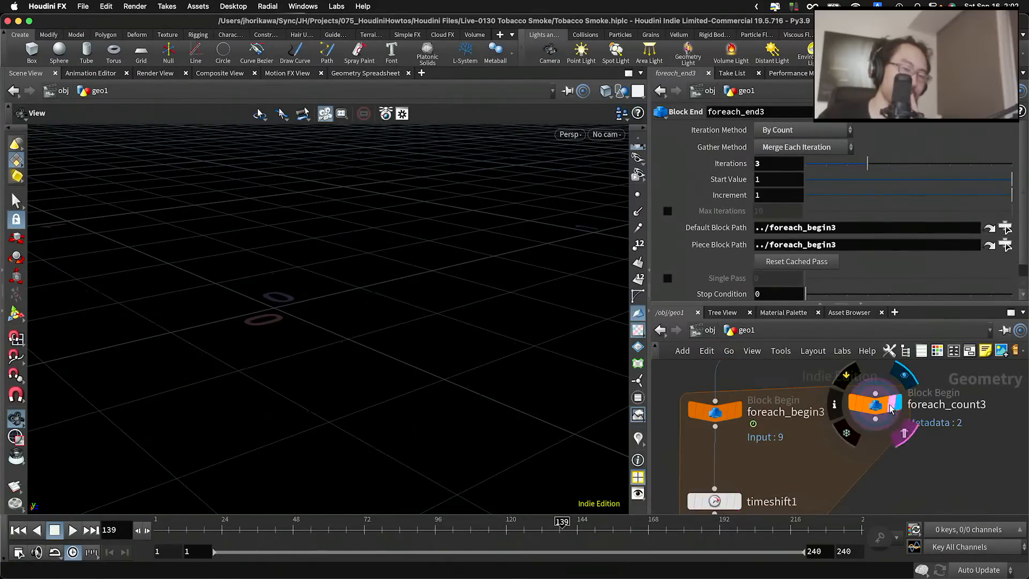
left_click(882, 416)
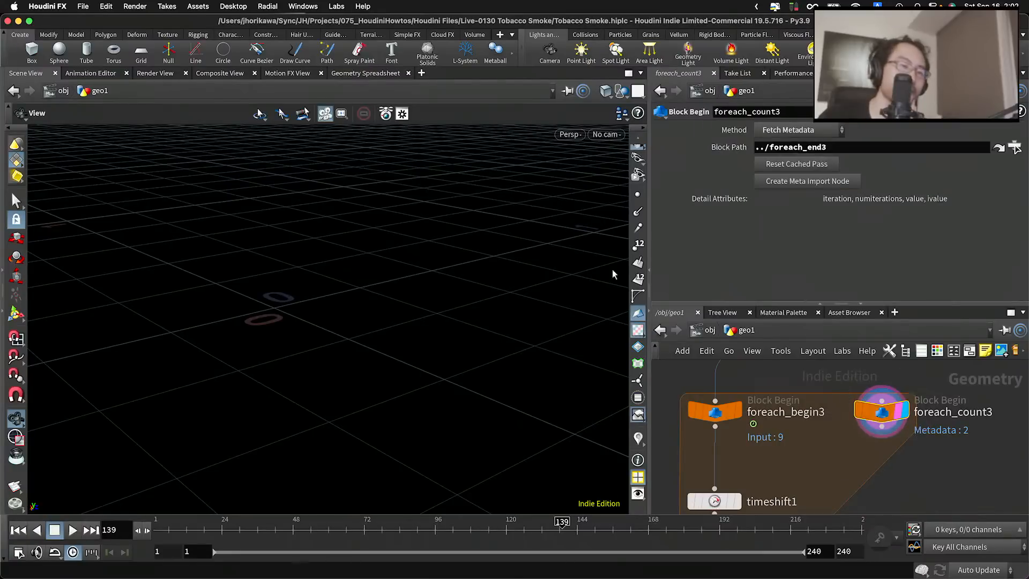
Examine the detail attributes of foreach_count3 in the Geometry Spreadsheet
left_click(360, 75)
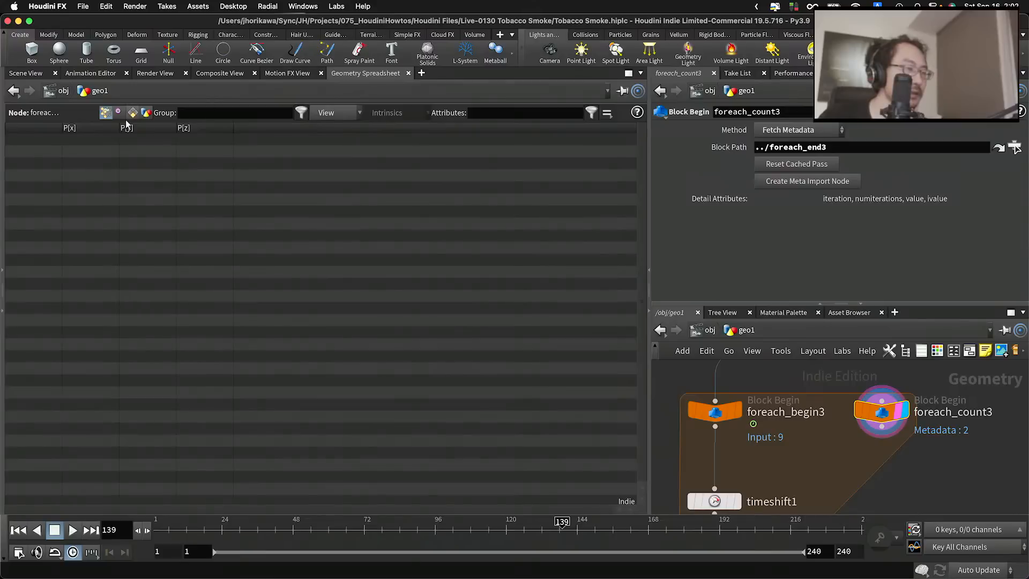
left_click(146, 113)
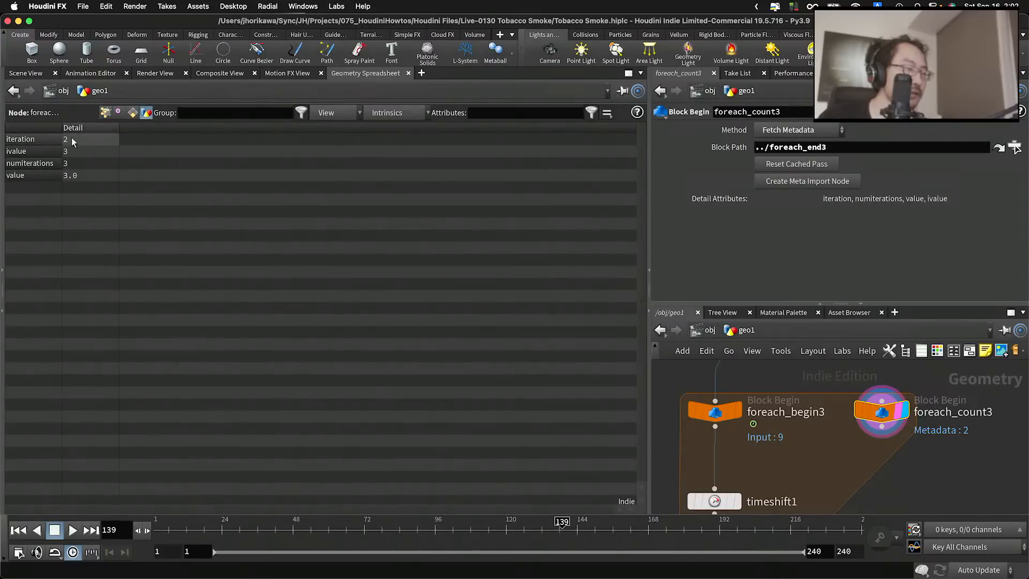
Extend timeshift1's frame expression to "$F + 20 * rand()"
scroll(766, 461, "down", 3)
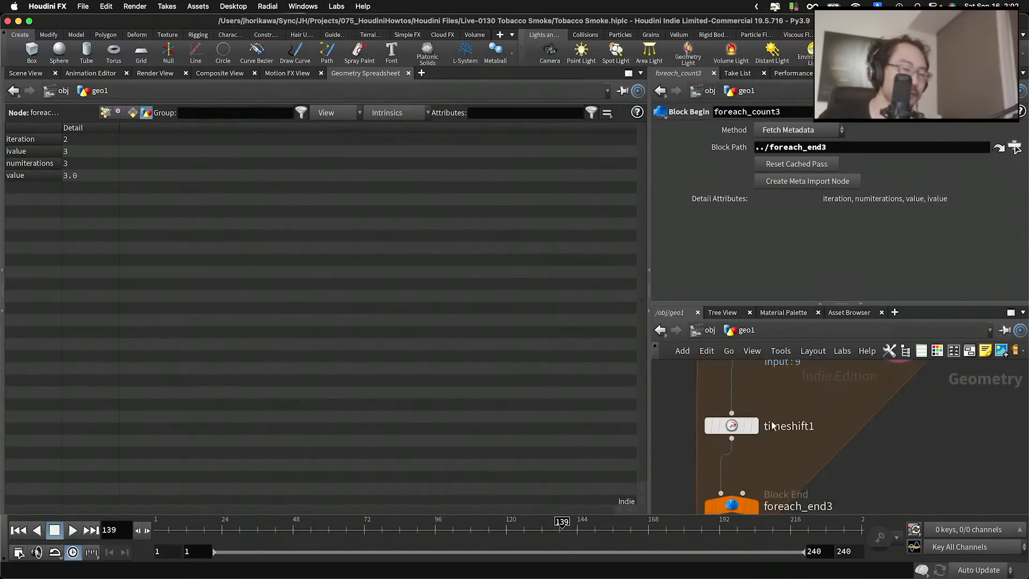
left_click(732, 425)
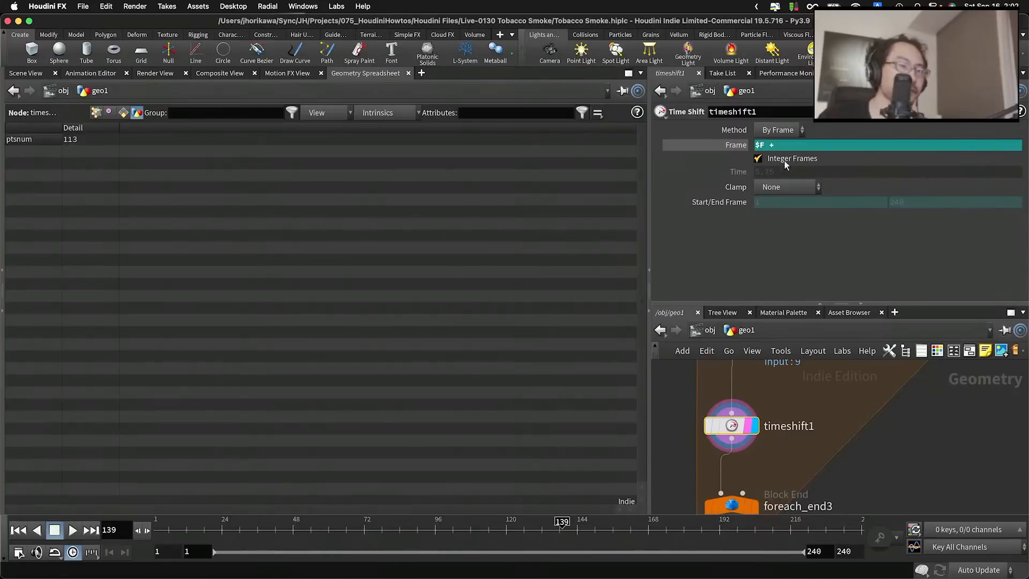
left_click(811, 145)
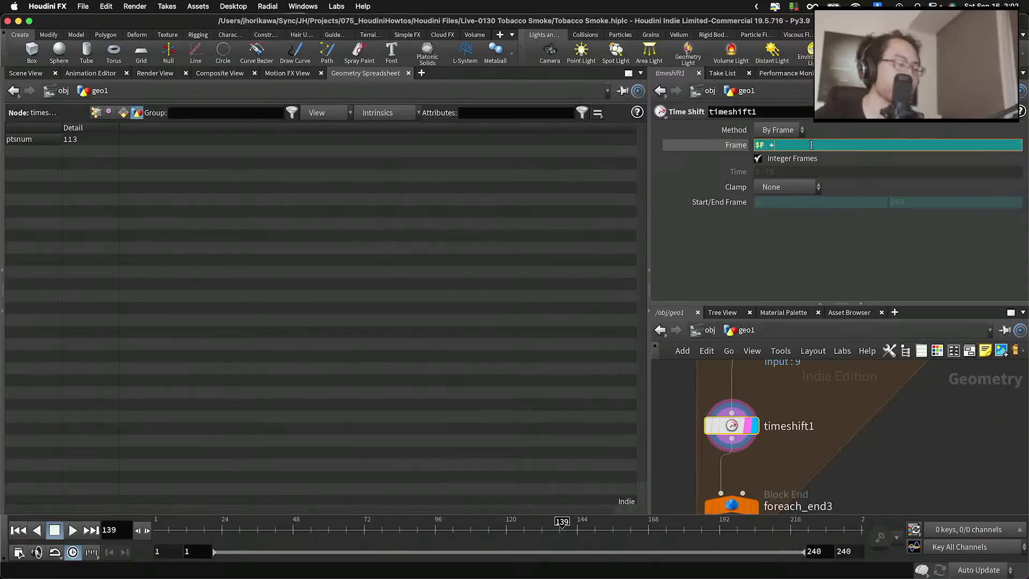
type("20 ")
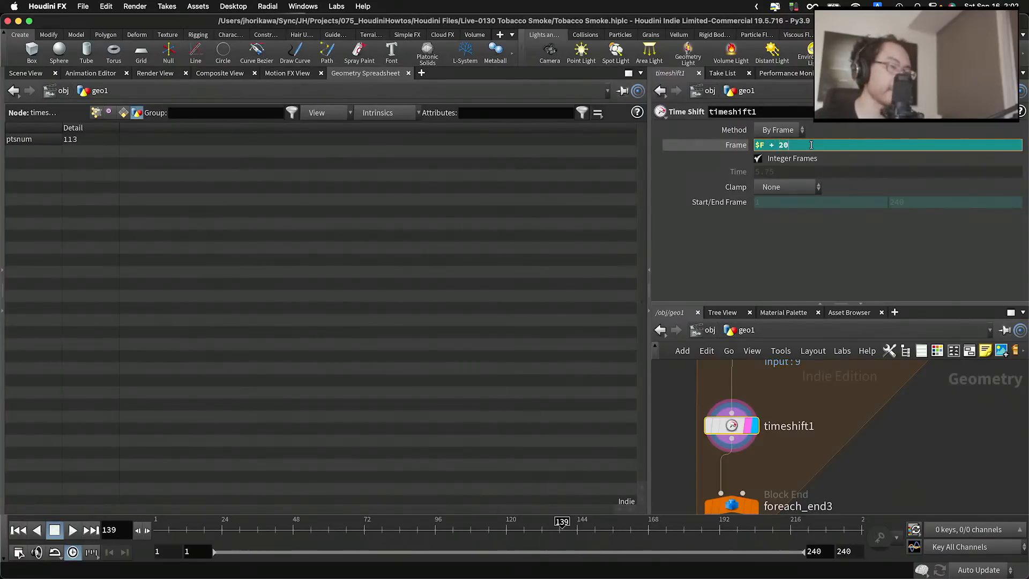
type("*")
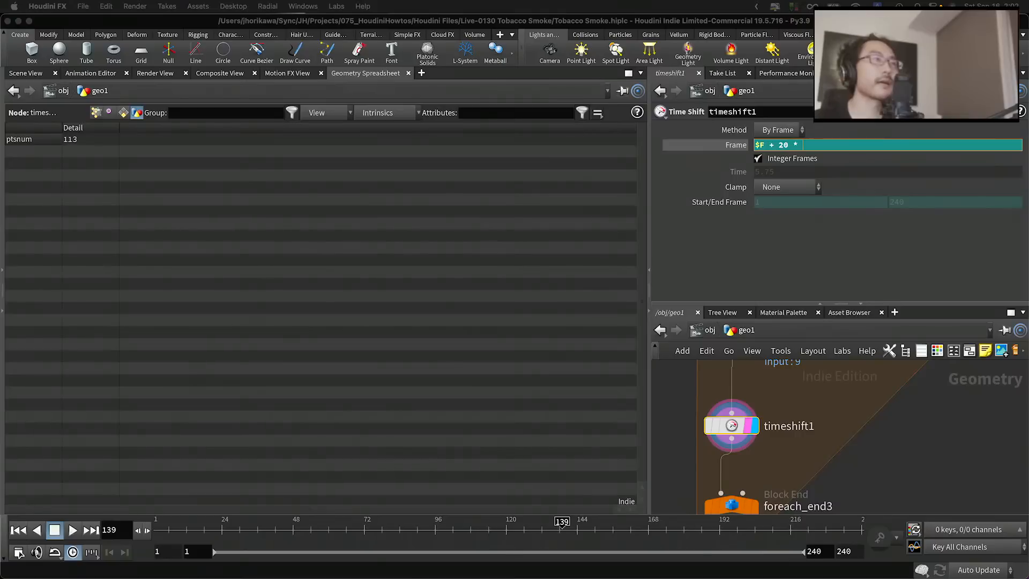
left_click(886, 146)
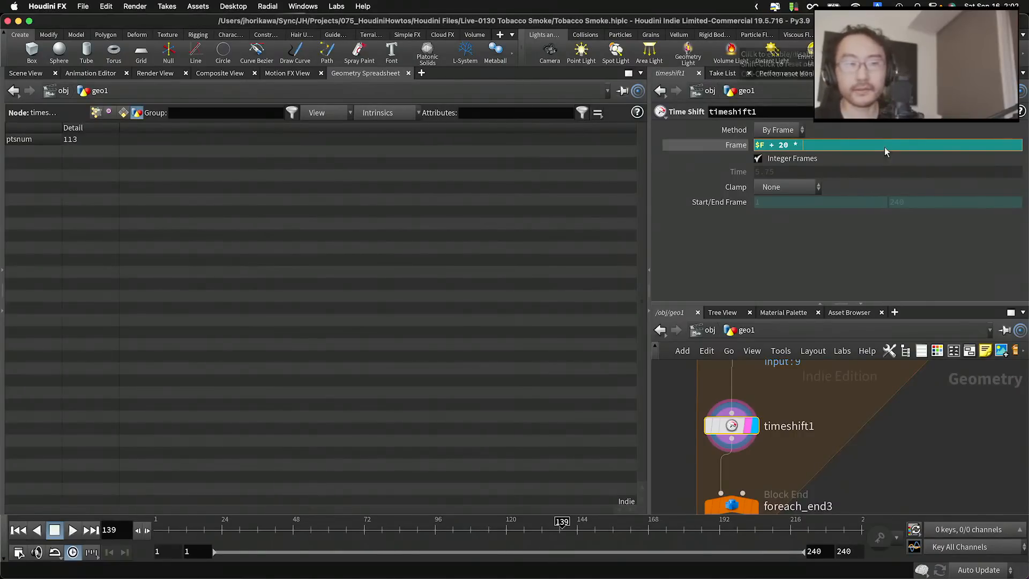
type("rand")
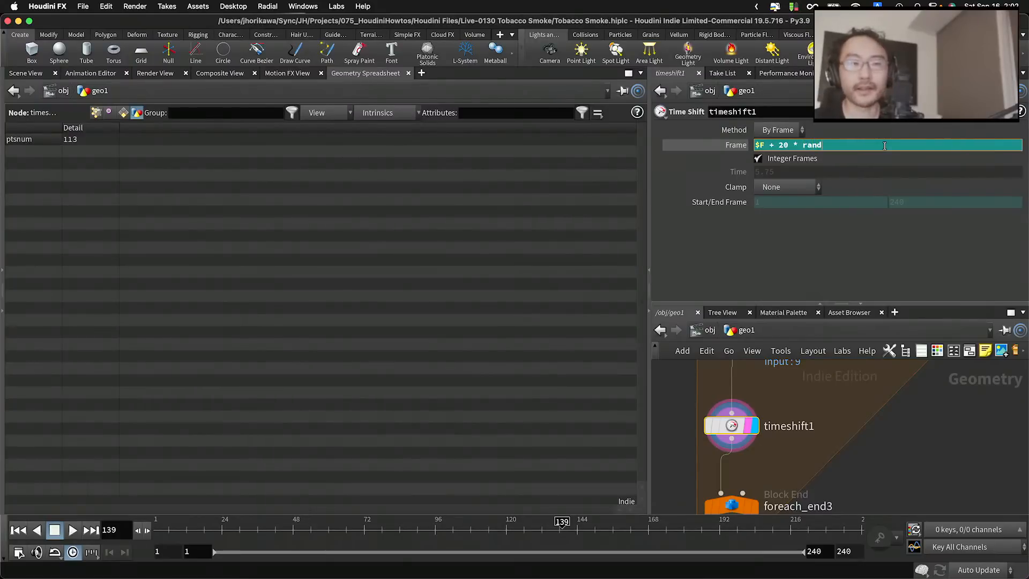
type("()")
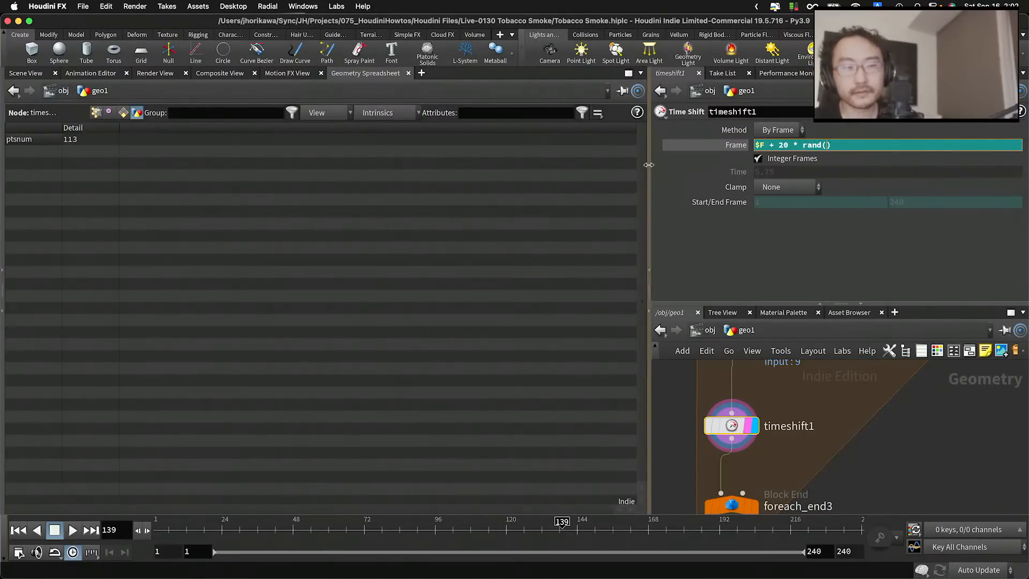
Widen the parameter area and fill timeshift1's rand() function with detail("../foreach_count3/", "iteration", 0)
left_click_drag(648, 171, 325, 171)
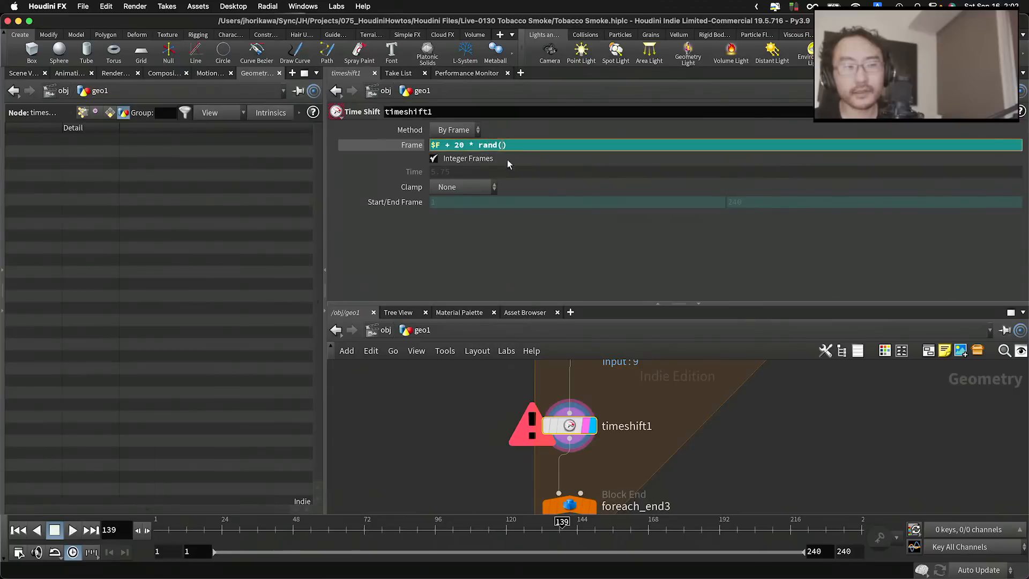
scroll(567, 462, "down", 4)
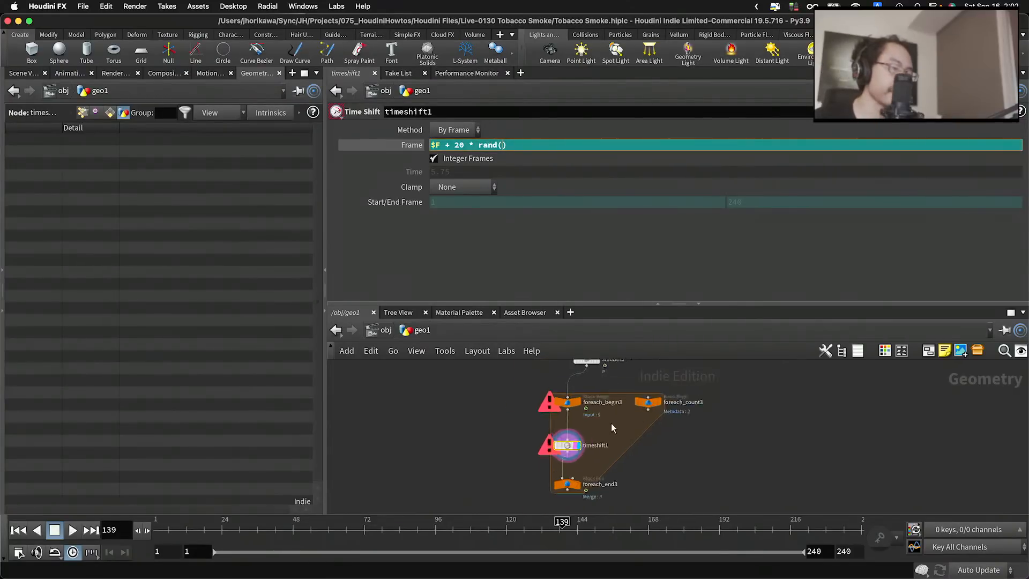
scroll(626, 421, "up", 4)
scroll(677, 415, "down", 2)
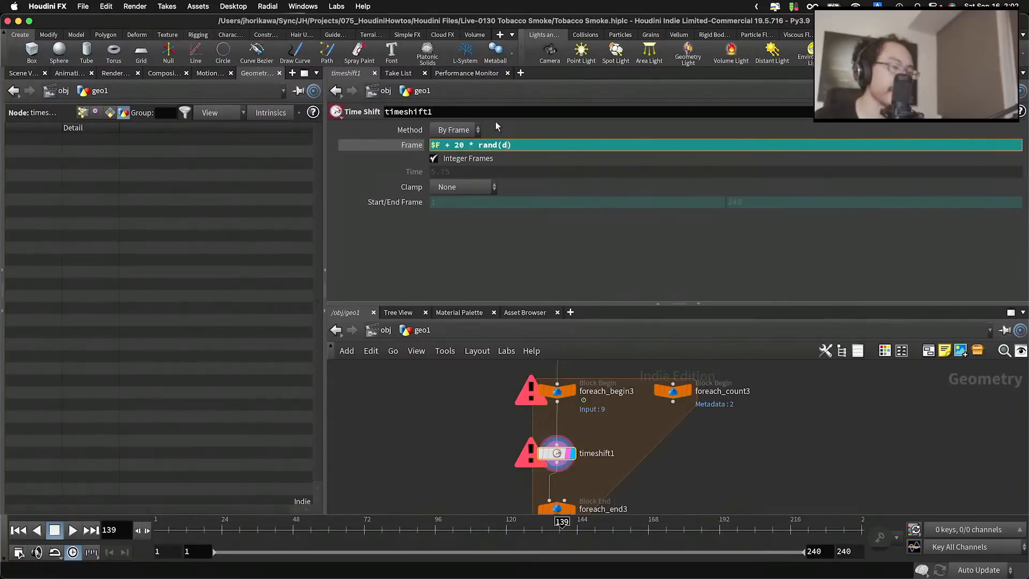
type("detail")
type("(\".")
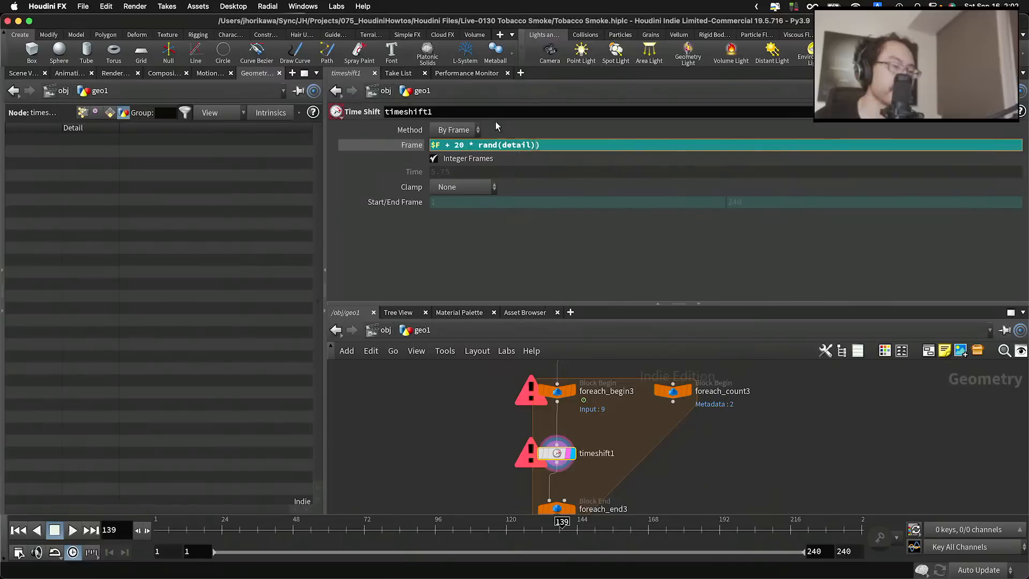
type("./foreach")
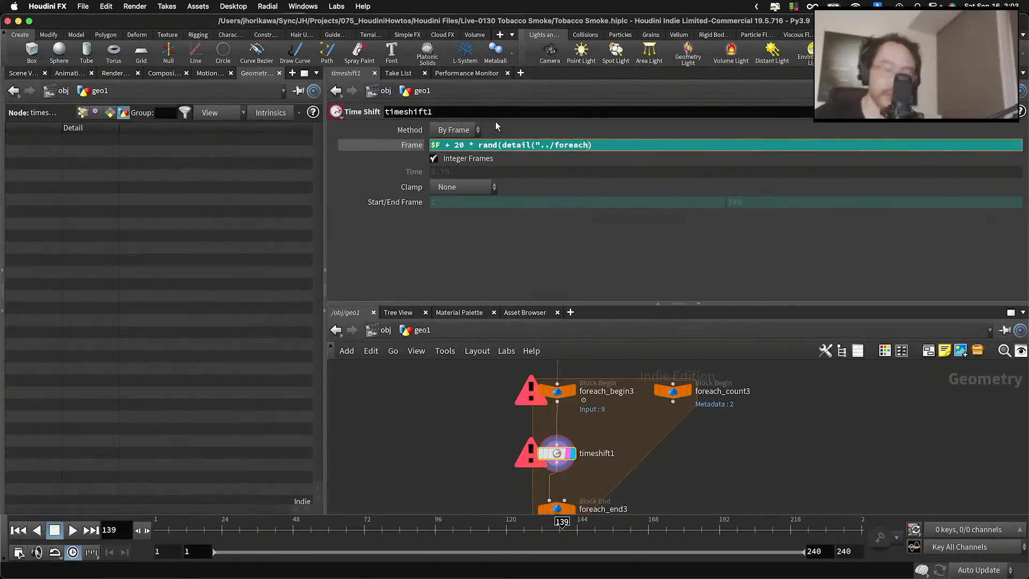
type("_c")
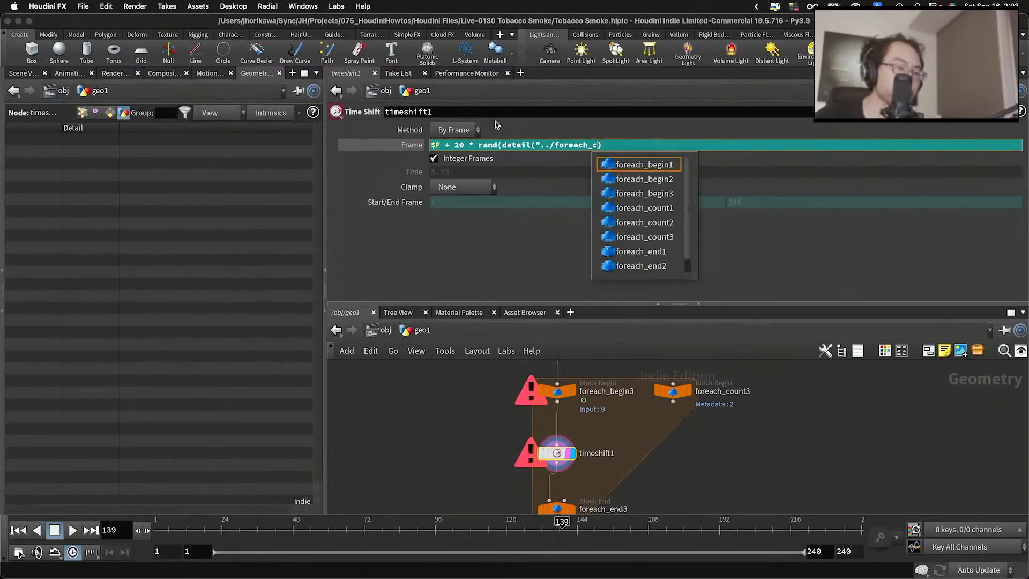
key("Down")
key("Down")
key("Down")
key("Return")
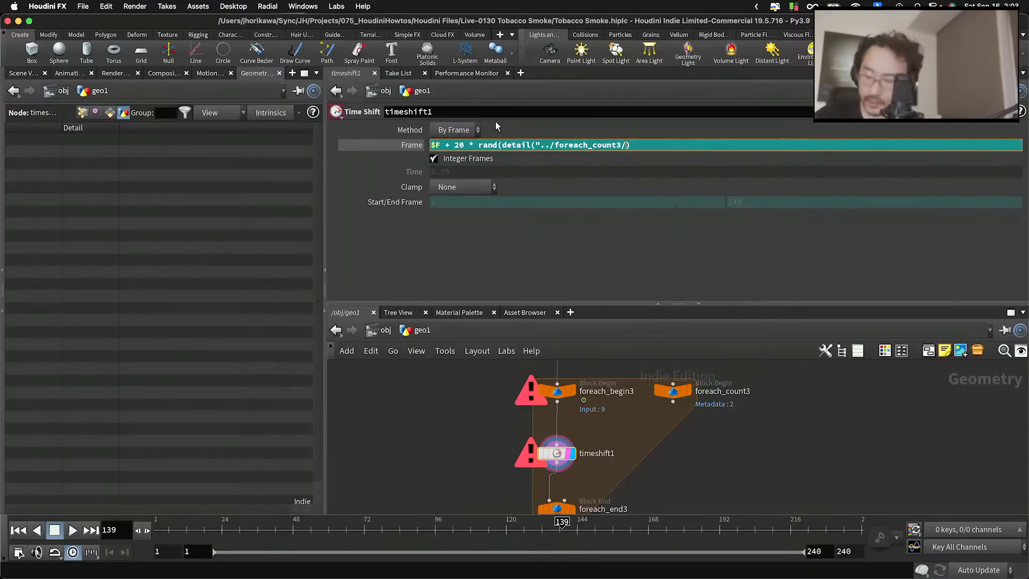
type("\", \"ite")
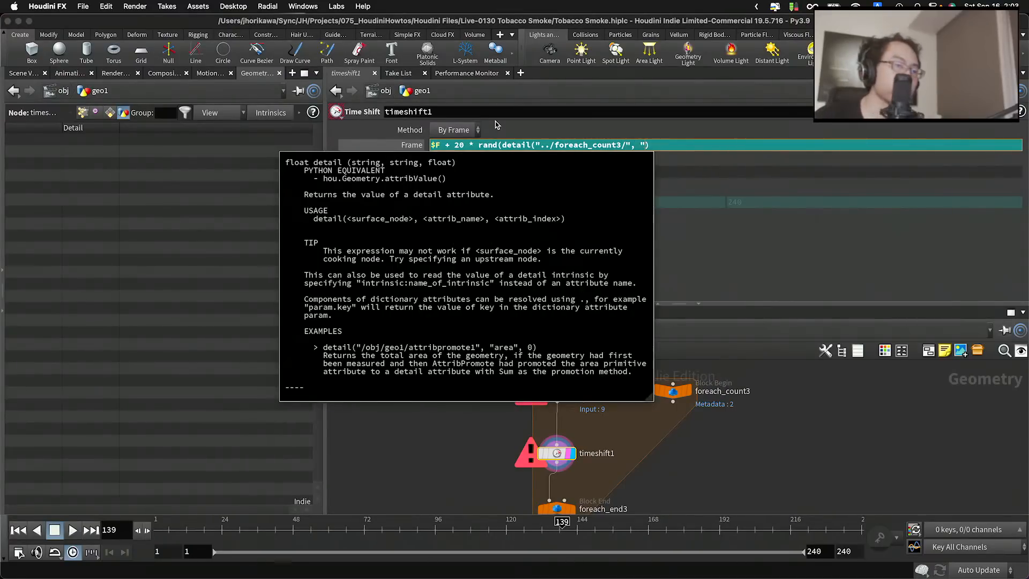
type("ration\", 0")
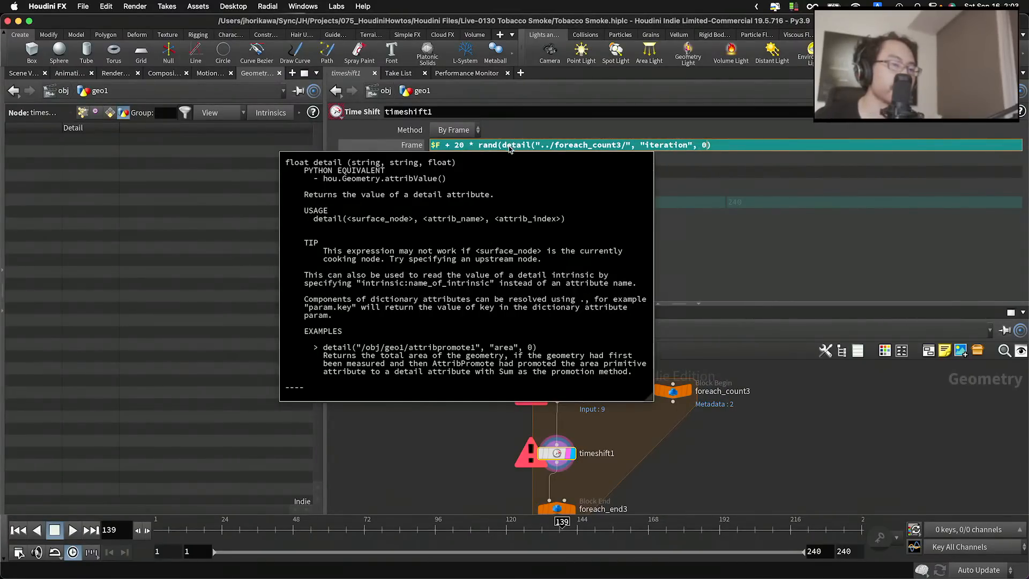
Vary the random seed in timeshift1's frame expression by appending "* 4.256 + 34.4" after the detail() call, closing the rand() parenthesis
left_click_drag(502, 144, 730, 144)
left_click(739, 145)
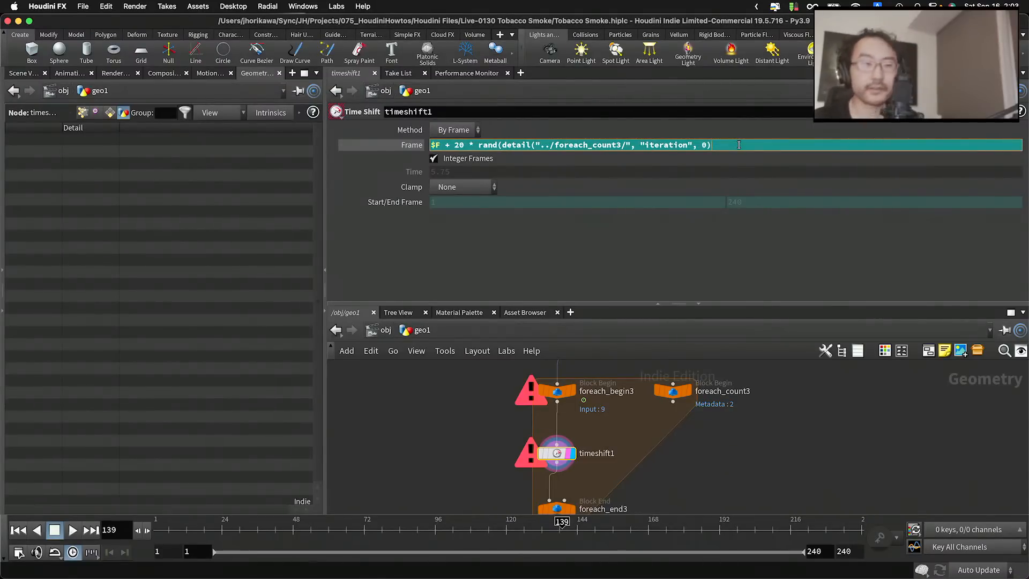
type("4")
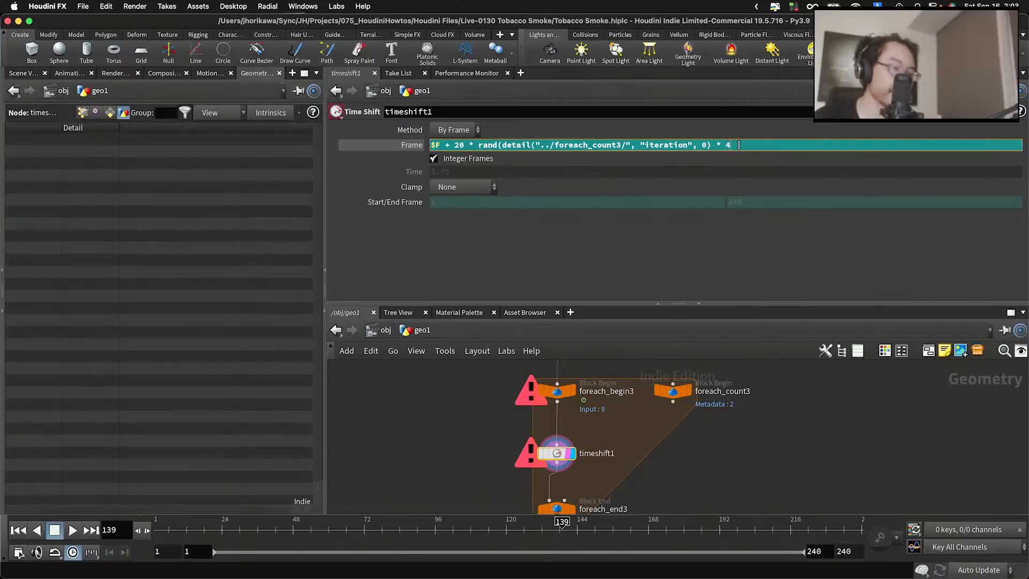
type(".256")
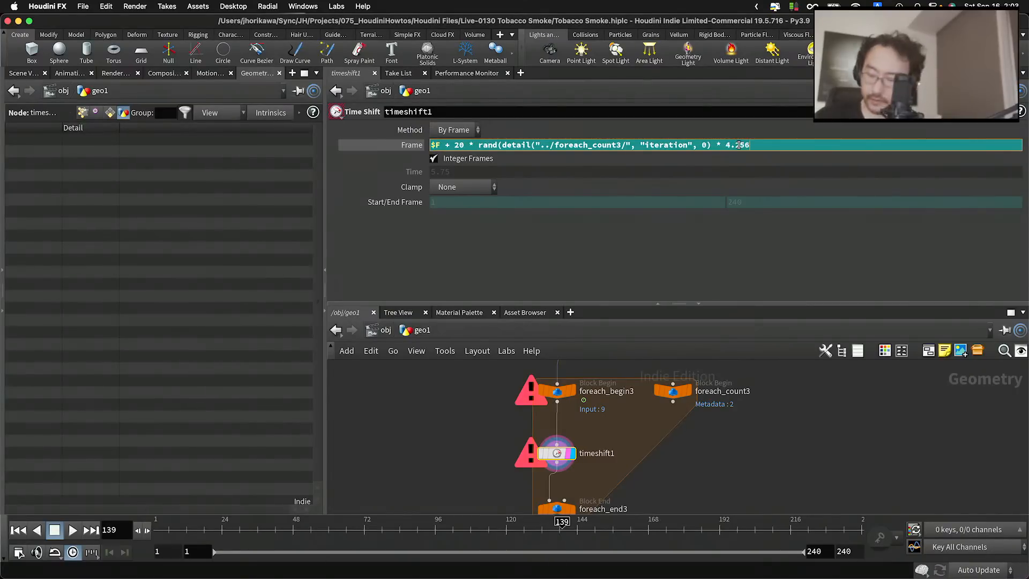
type(" + 34.4")
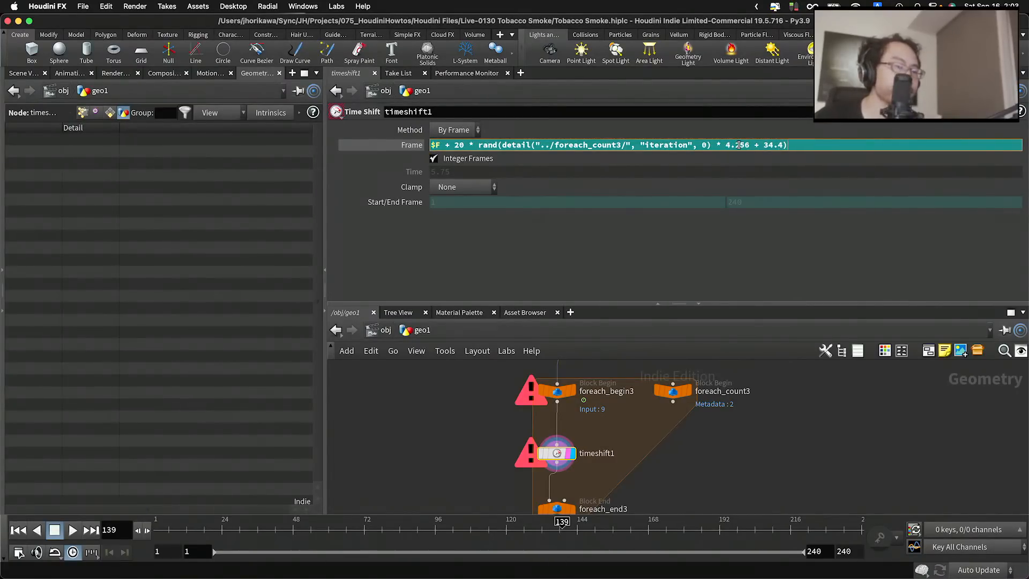
left_click_drag(478, 145, 806, 144)
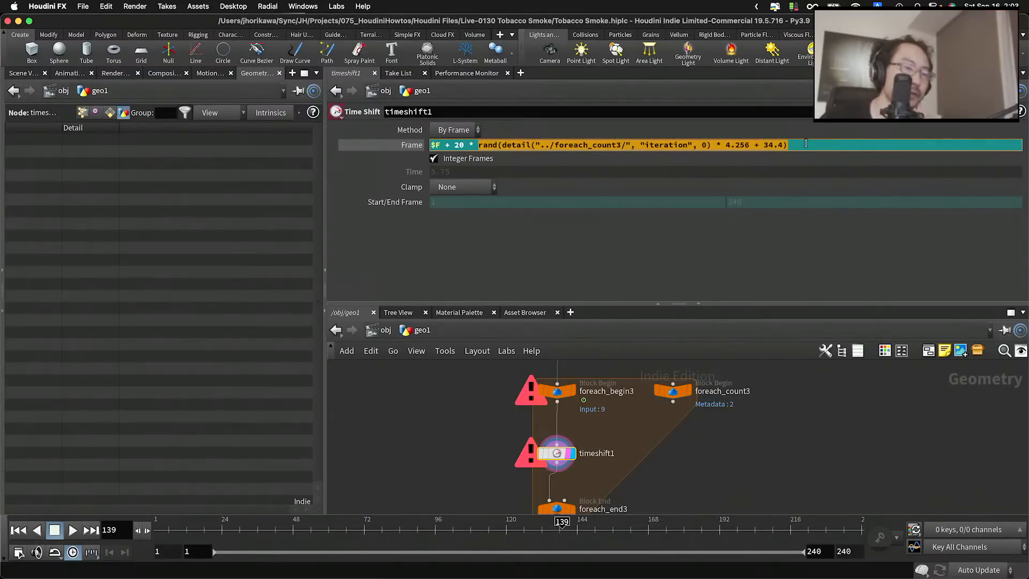
left_click(594, 147)
left_click_drag(454, 146, 862, 150)
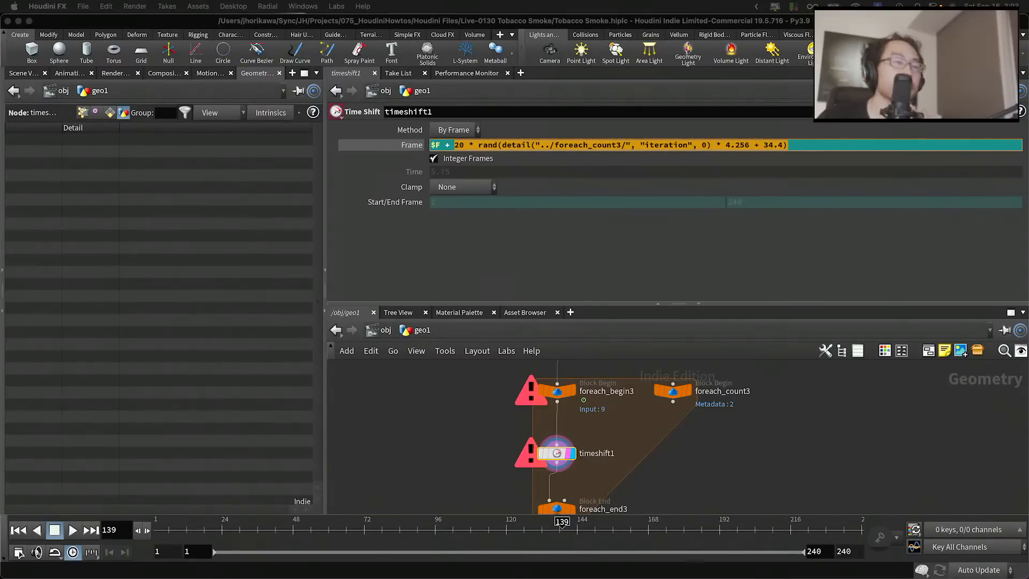
Change $F to $FF in timeshift1's frame expression and turn off Integer Frames
left_click(509, 147)
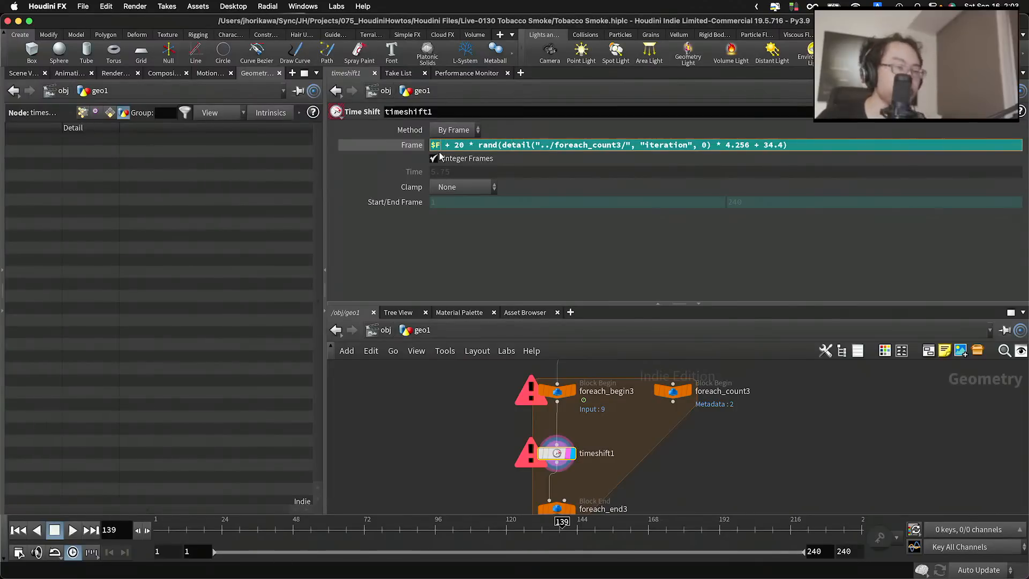
type("F")
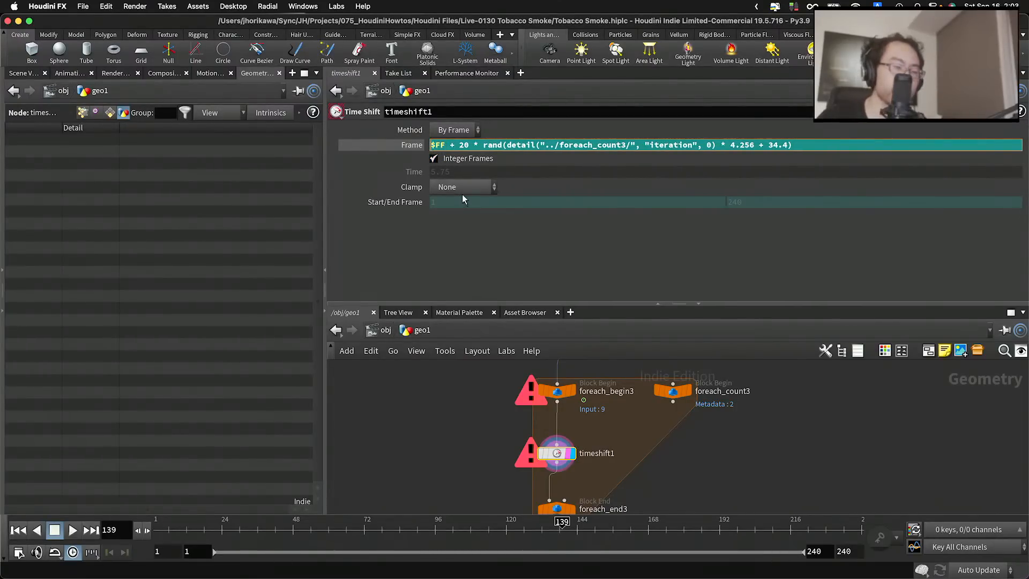
left_click(433, 160)
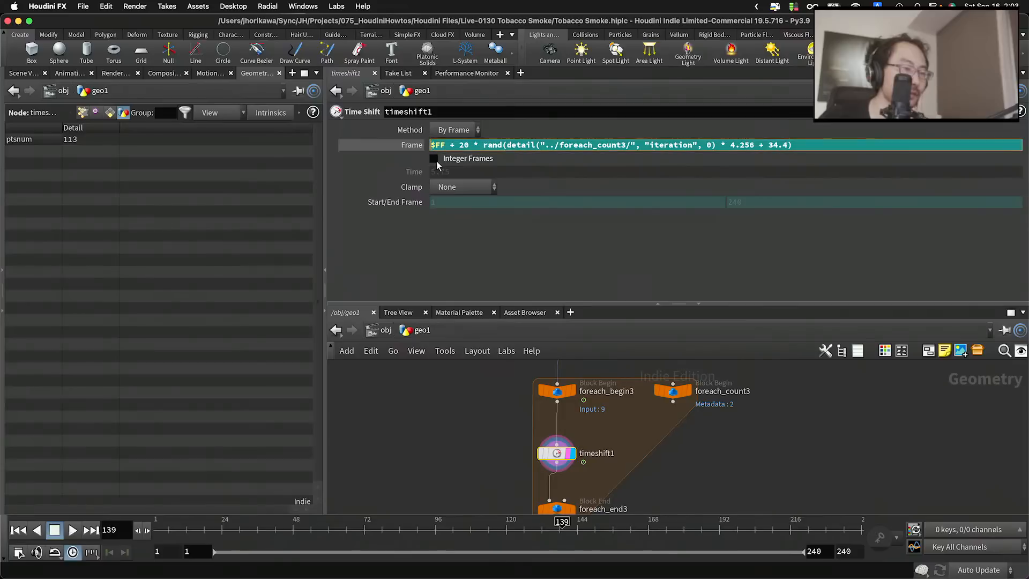
Wrap timeshift1's whole frame expression in parentheses and append "% ($FEND) + 1" to loop it within the frame range
type("(")
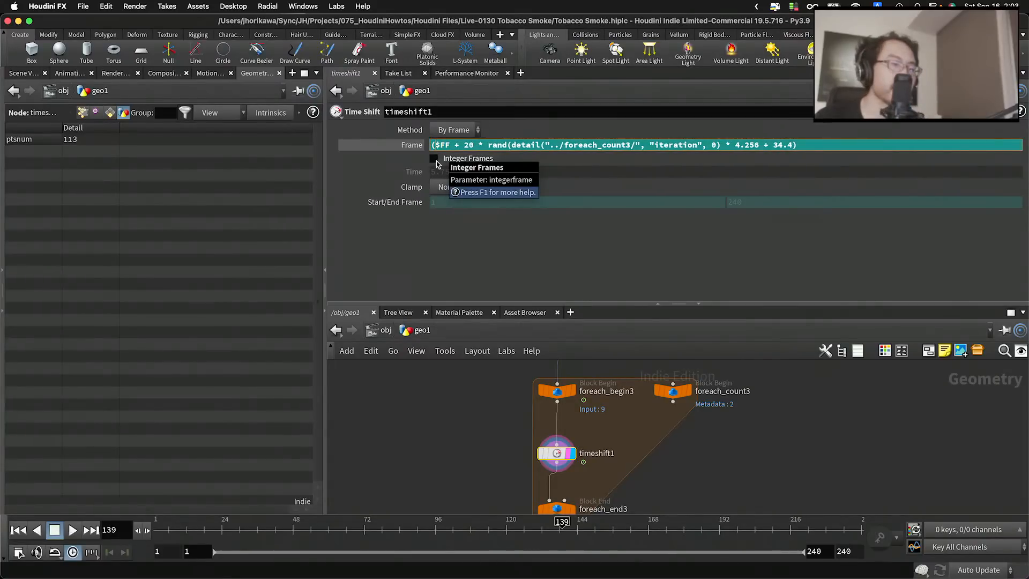
left_click(802, 143)
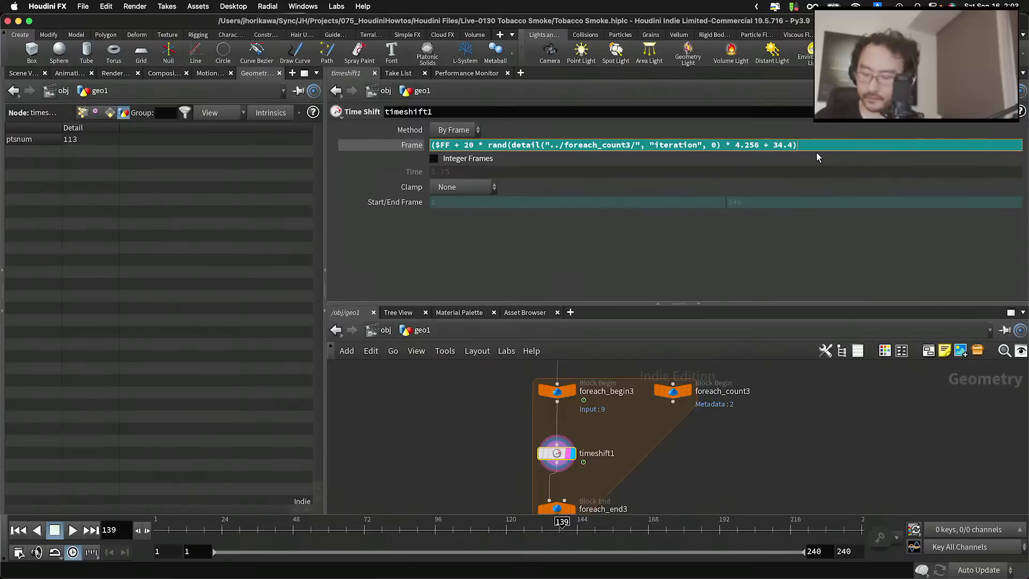
left_click_drag(816, 144, 412, 165)
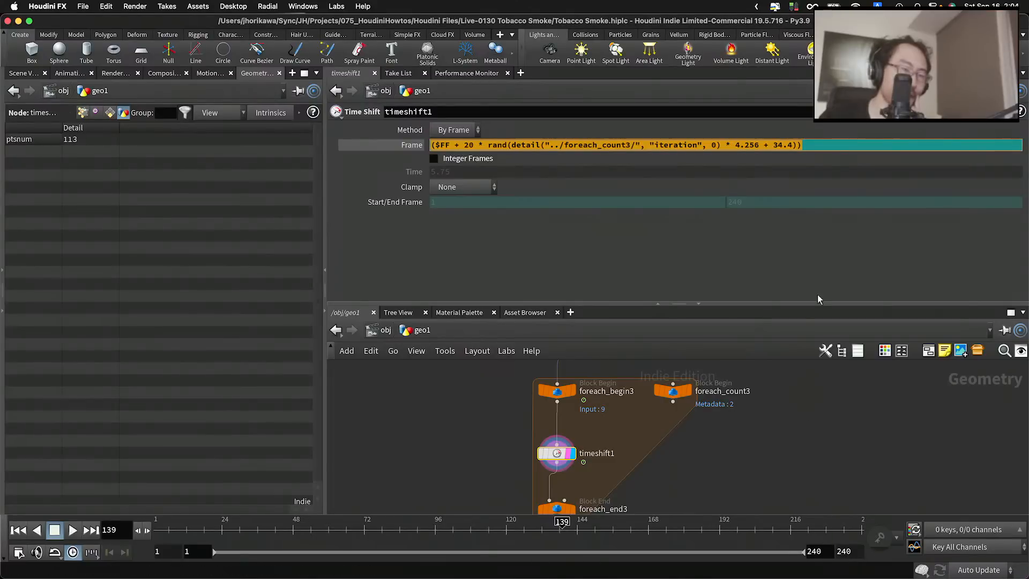
left_click(818, 147)
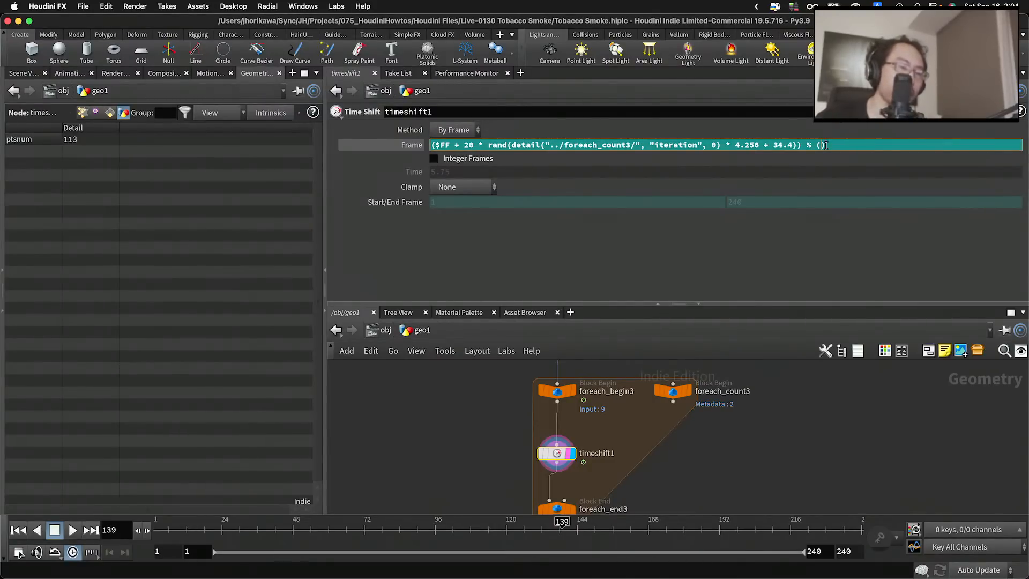
type("$FEND")
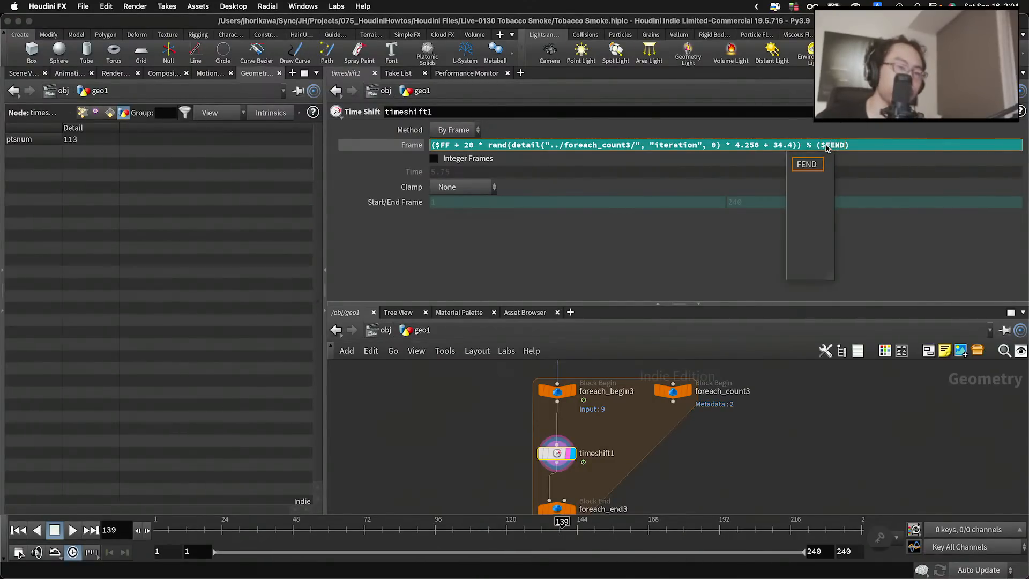
key("Return")
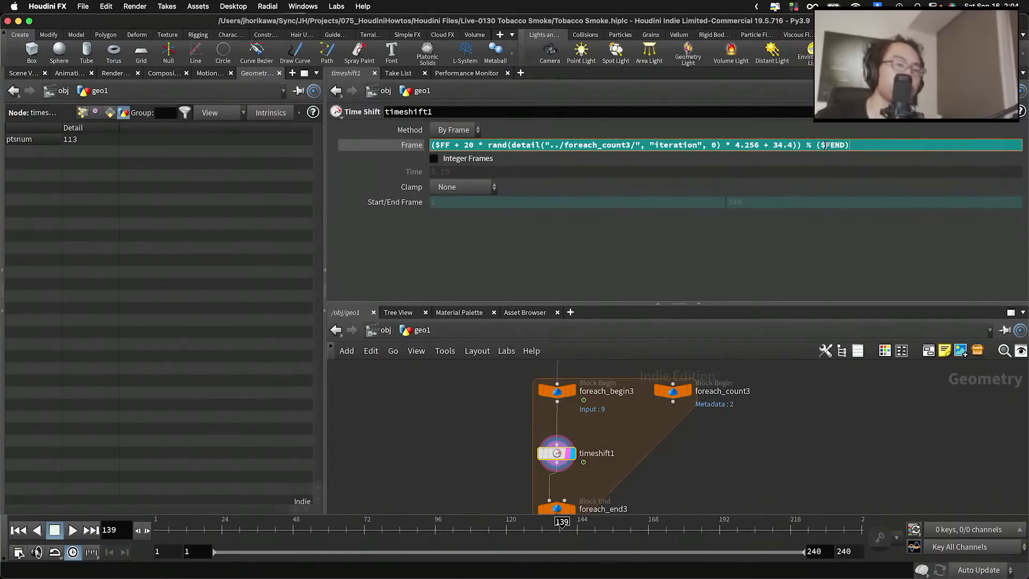
type("+ 1")
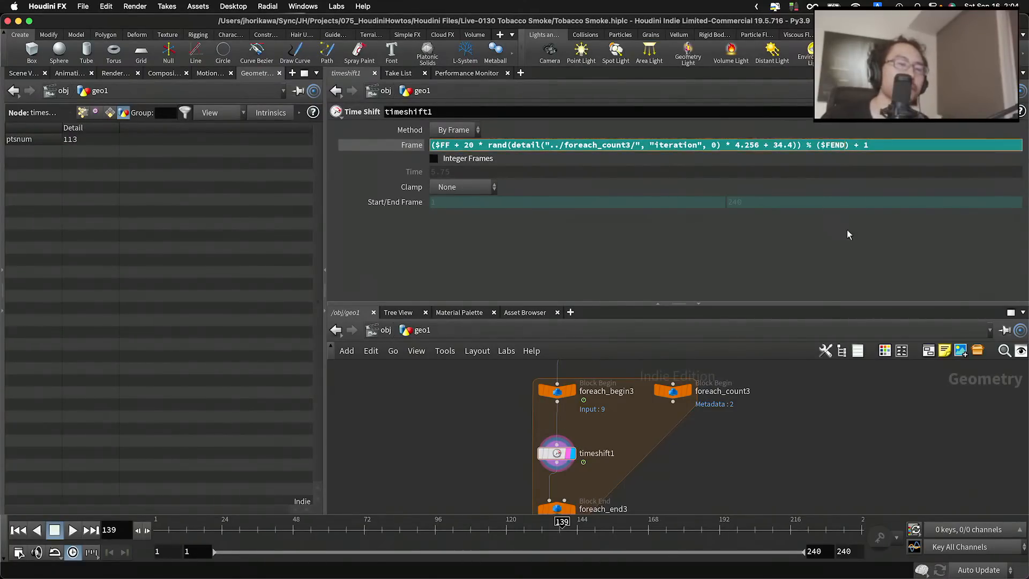
type(":1")
key("BackSpace")
key("BackSpace")
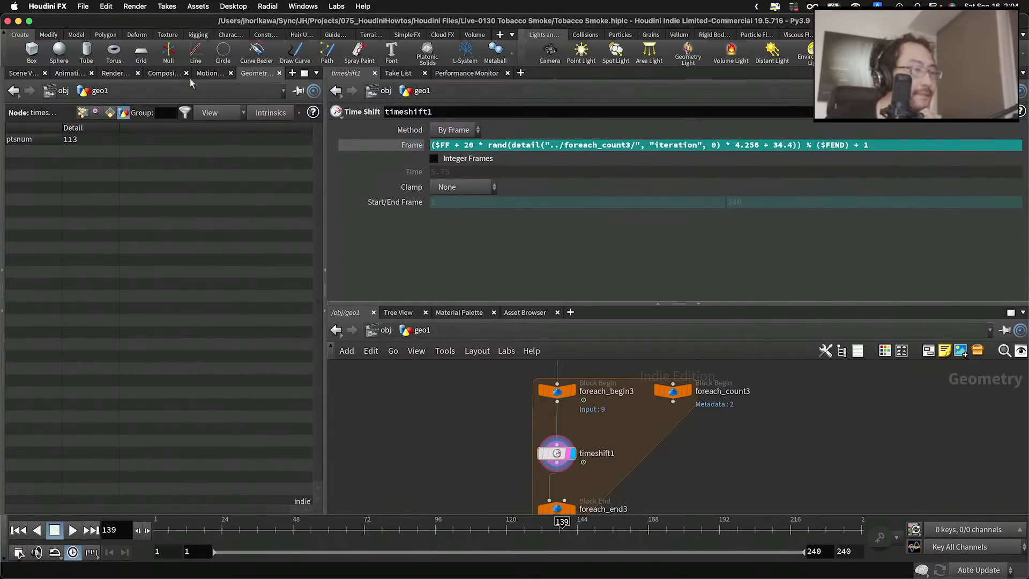
Switch back to the 3D scene view and display the merged strands output by foreach_end3
left_click(24, 73)
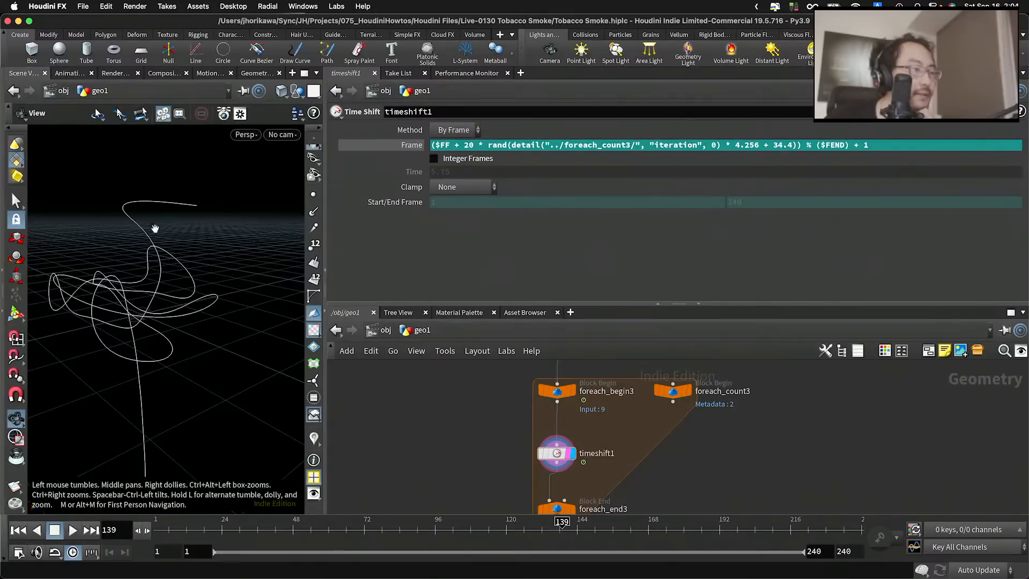
scroll(477, 440, "down", 3)
scroll(522, 468, "up", 3)
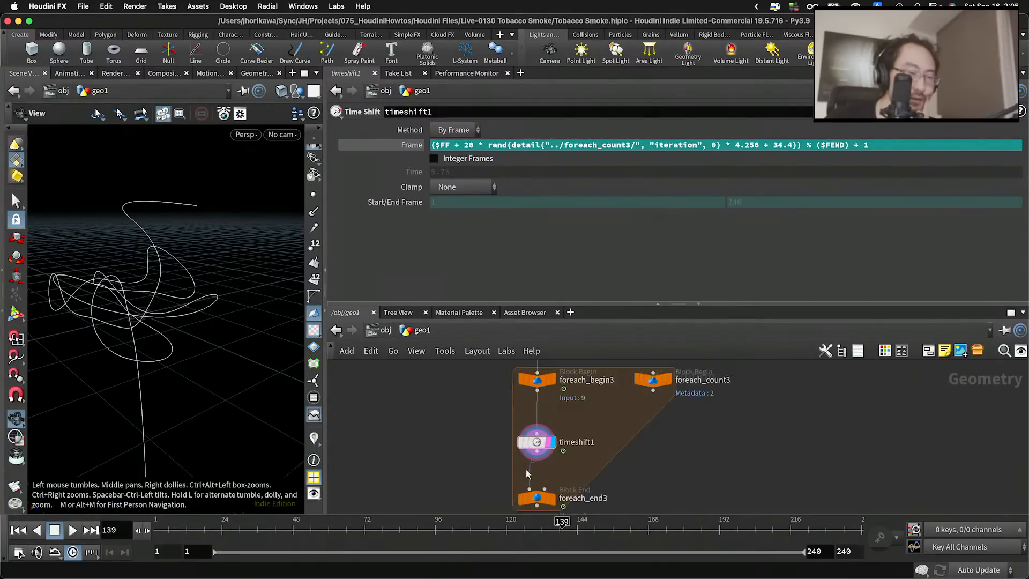
scroll(526, 474, "up", 1)
left_click(550, 500)
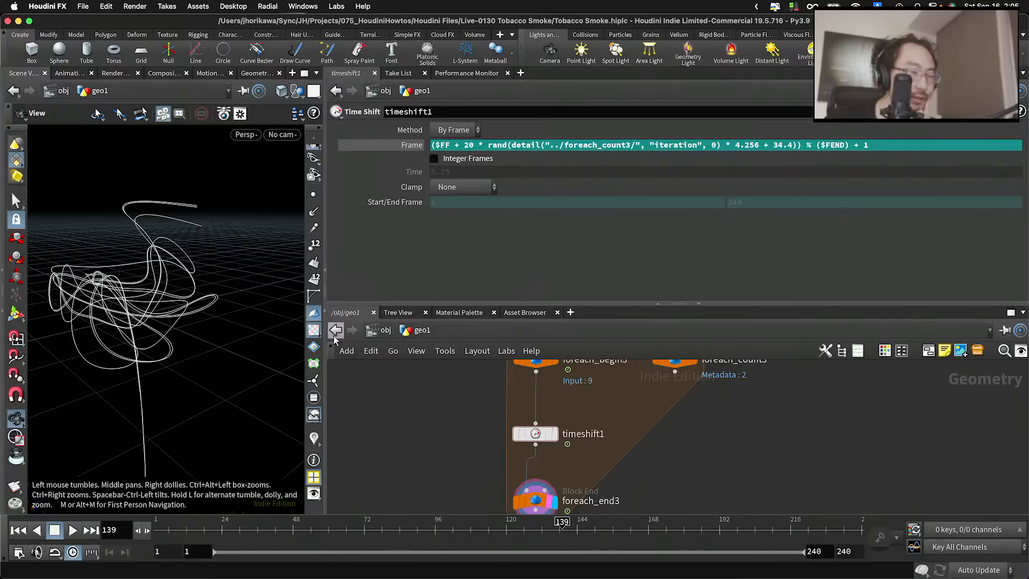
middle_click_drag(577, 475, 569, 416)
scroll(566, 420, "up", 1)
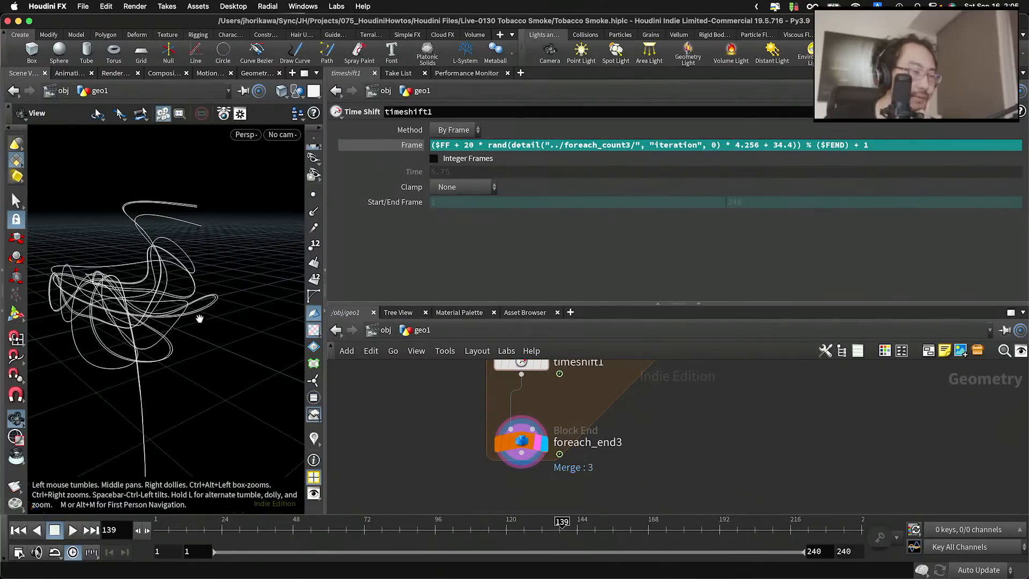
Scrub the timeline up to frame 223 and orbit the view to examine how the merged strands move
left_click_drag(199, 319, 246, 363)
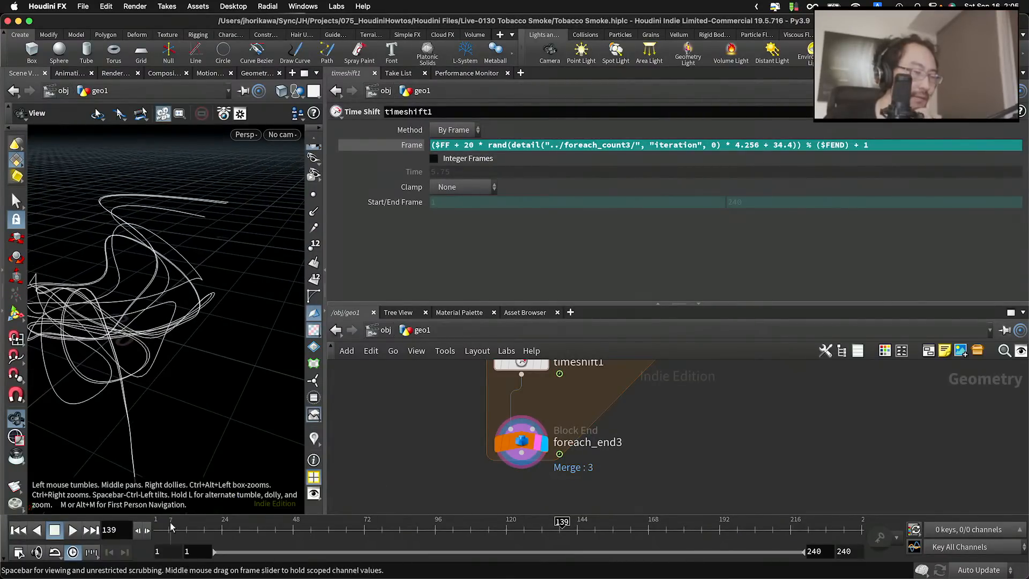
left_click_drag(172, 527, 440, 529)
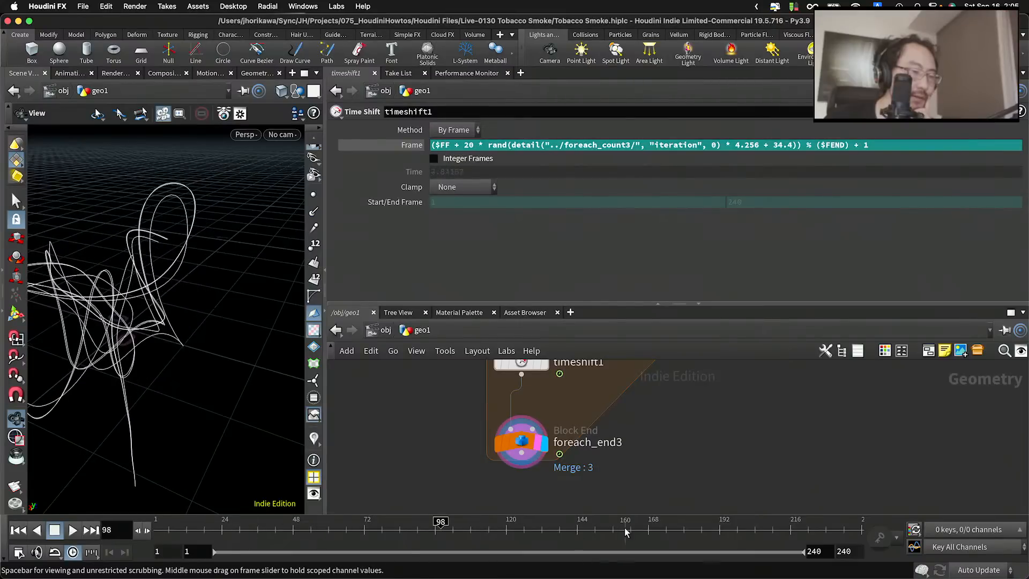
left_click_drag(772, 530, 810, 529)
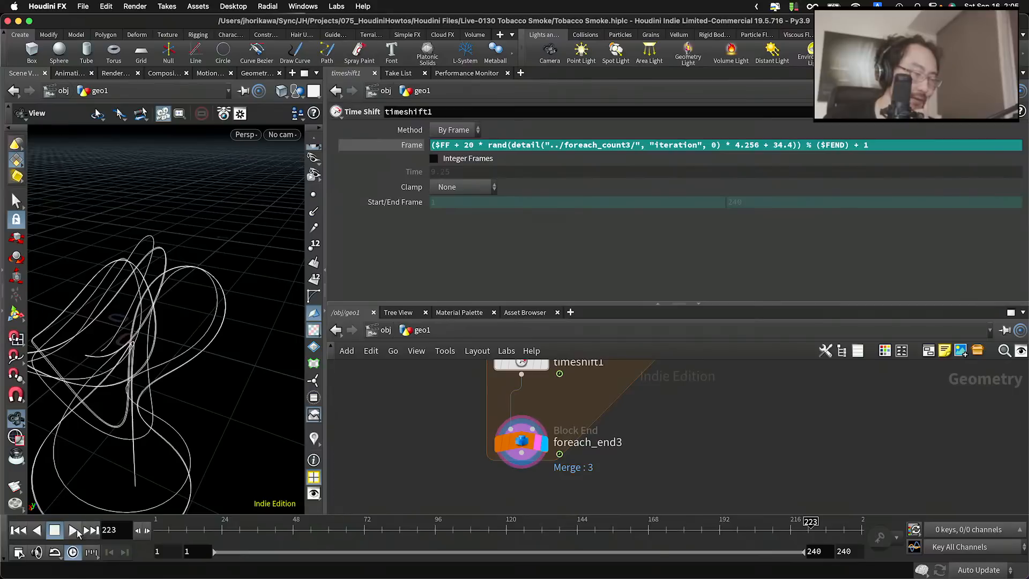
mouse_move(160, 418)
left_mouse_down()
mouse_move(239, 298)
mouse_move(213, 325)
mouse_move(220, 370)
mouse_move(163, 410)
left_mouse_up()
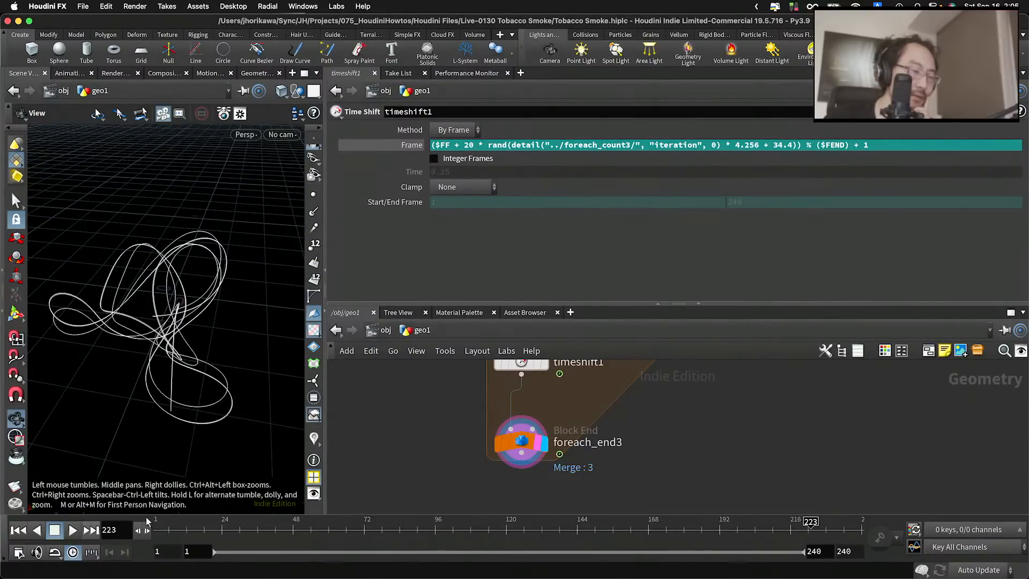
Play the animation across the loop point, then widen the viewport to inspect the strands from several angles
left_click(75, 531)
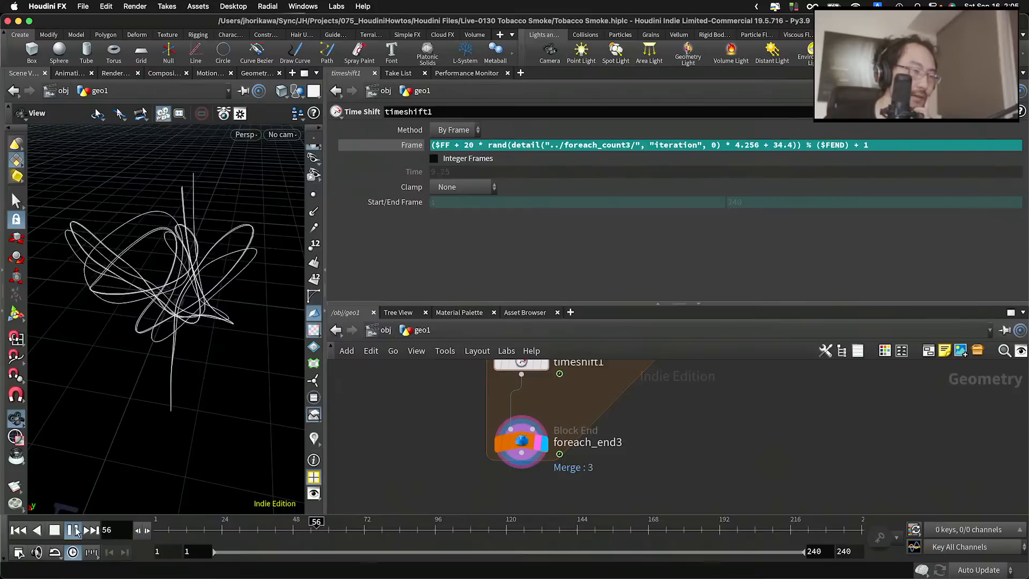
left_click(73, 531)
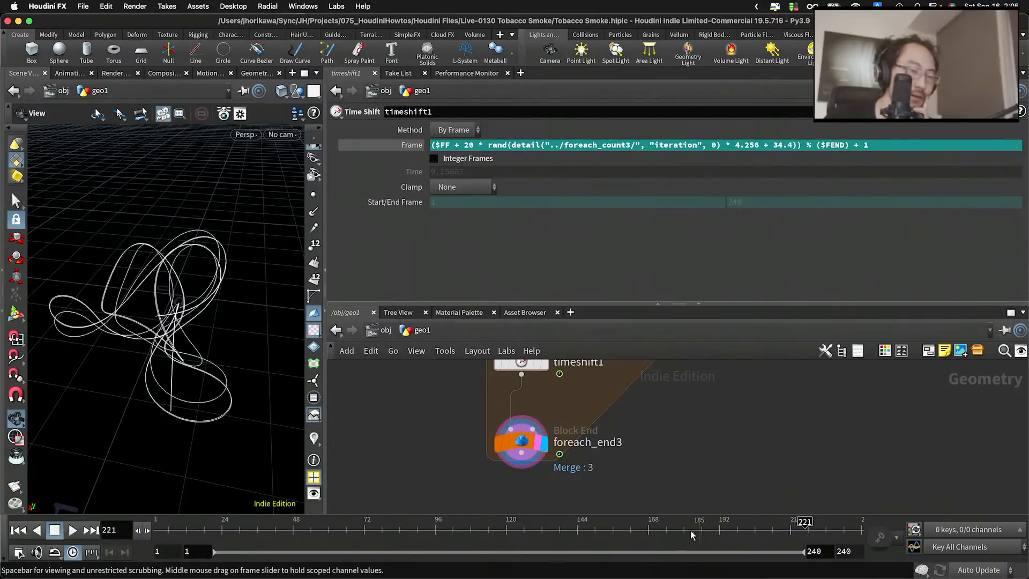
left_click(73, 531)
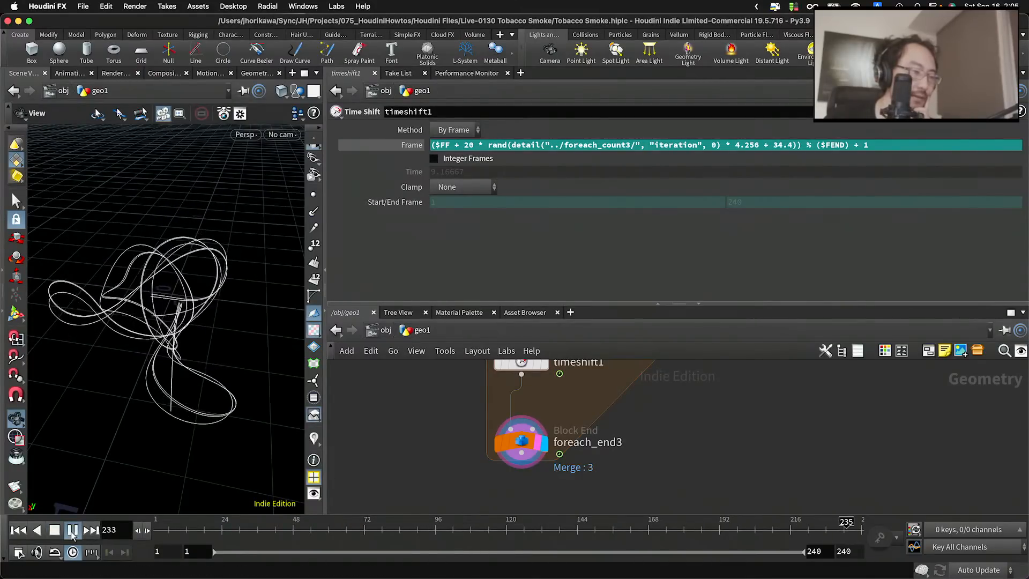
left_click(73, 531)
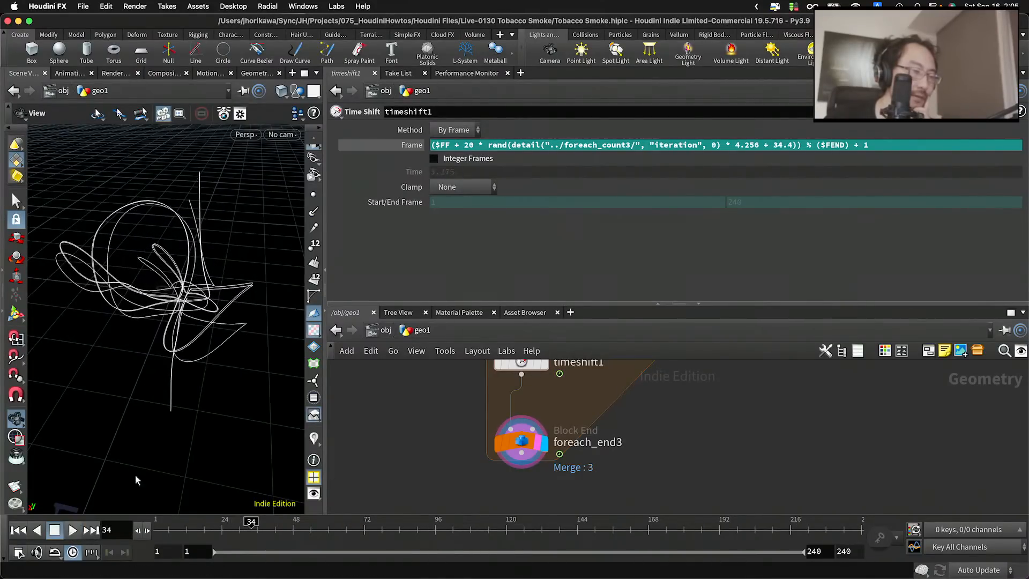
left_click_drag(219, 375, 228, 330)
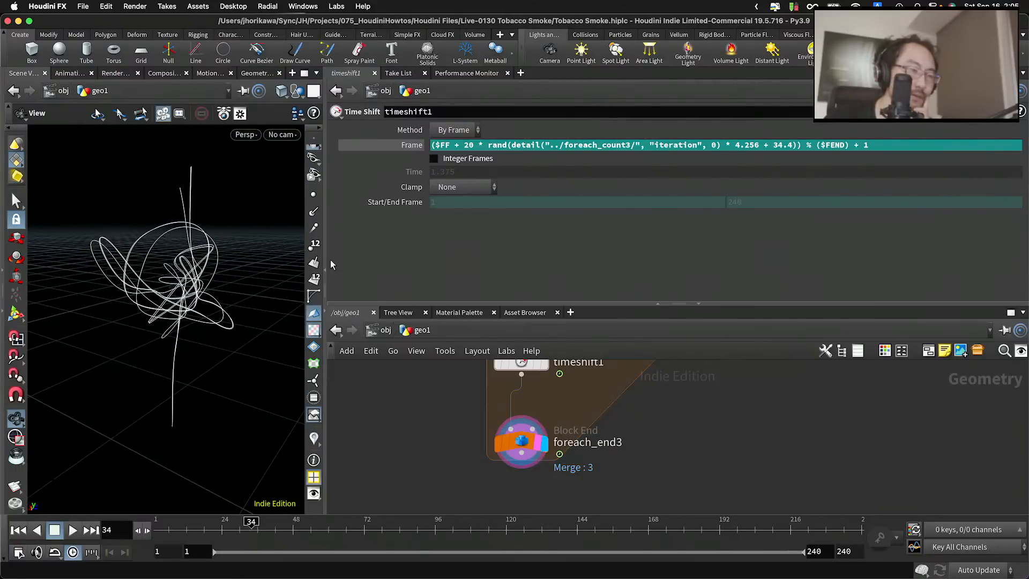
left_click_drag(325, 255, 398, 254)
left_click_drag(234, 306, 154, 310)
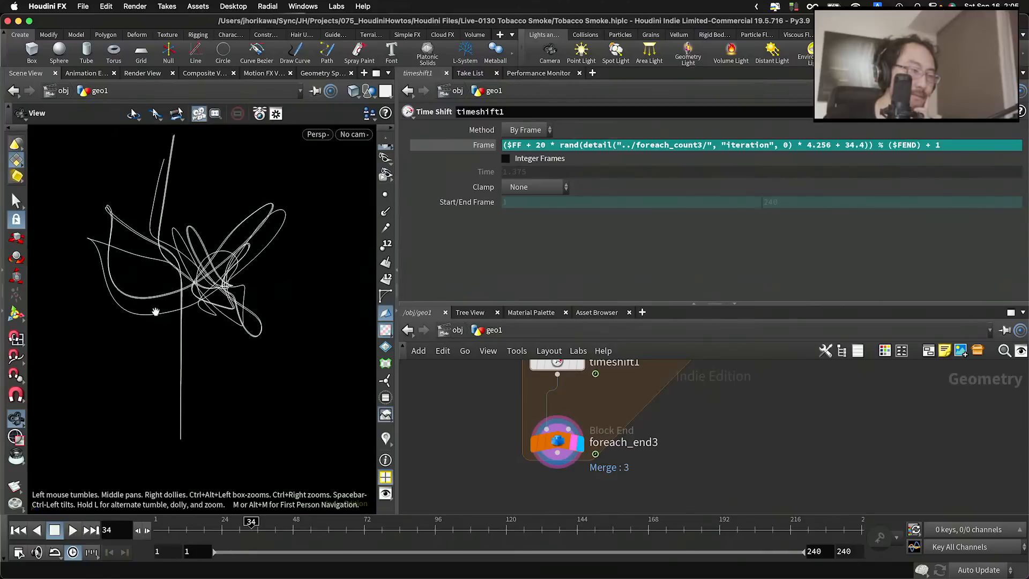
Try ($FEND+1) as the modulo divisor in timeshift1's frame expression
left_click(916, 144)
type("+")
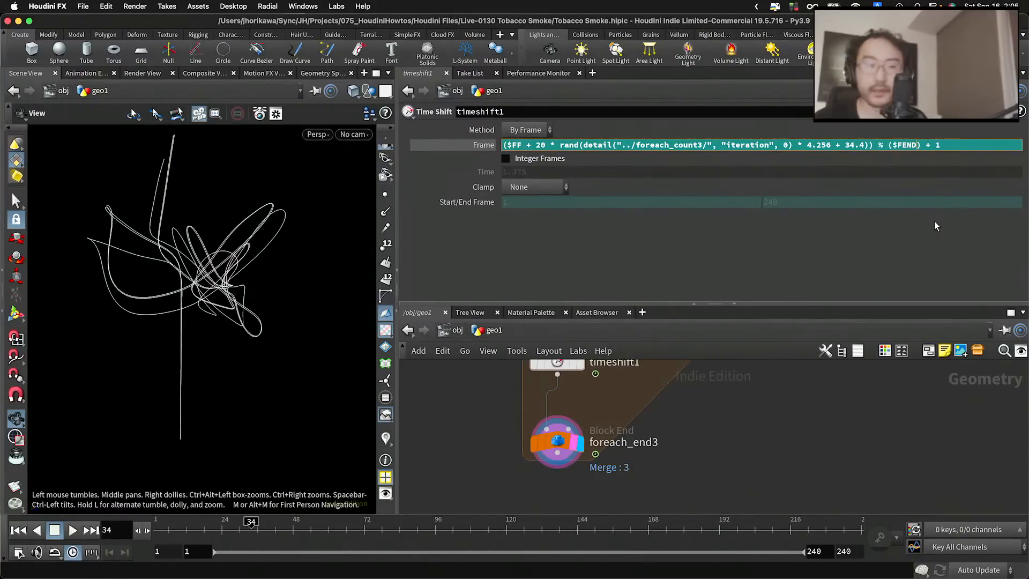
type("1")
key("Return")
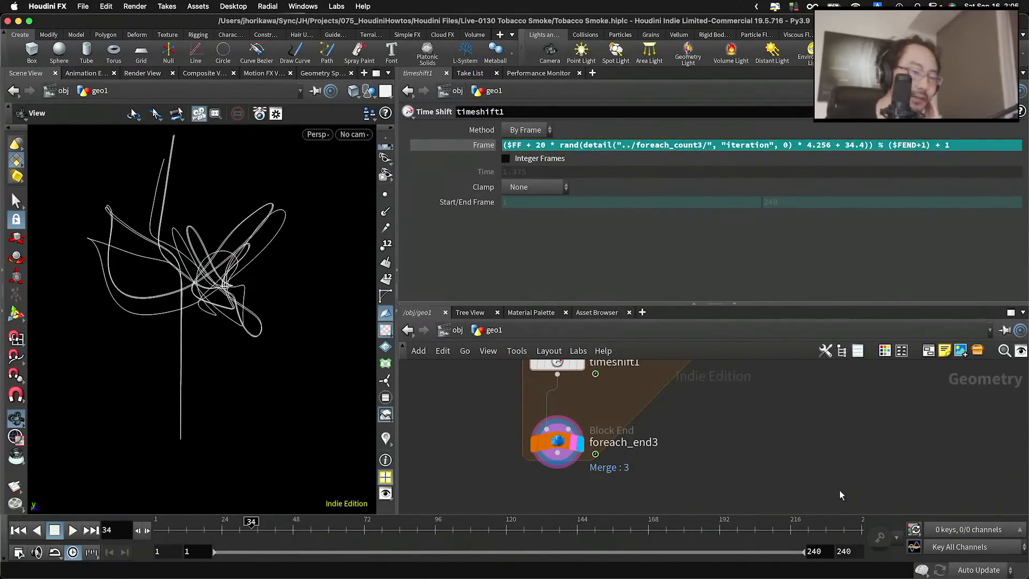
Play the animation repeatedly from near frame 220 past the last frame to check the loop transition
left_click(820, 523)
left_click(71, 530)
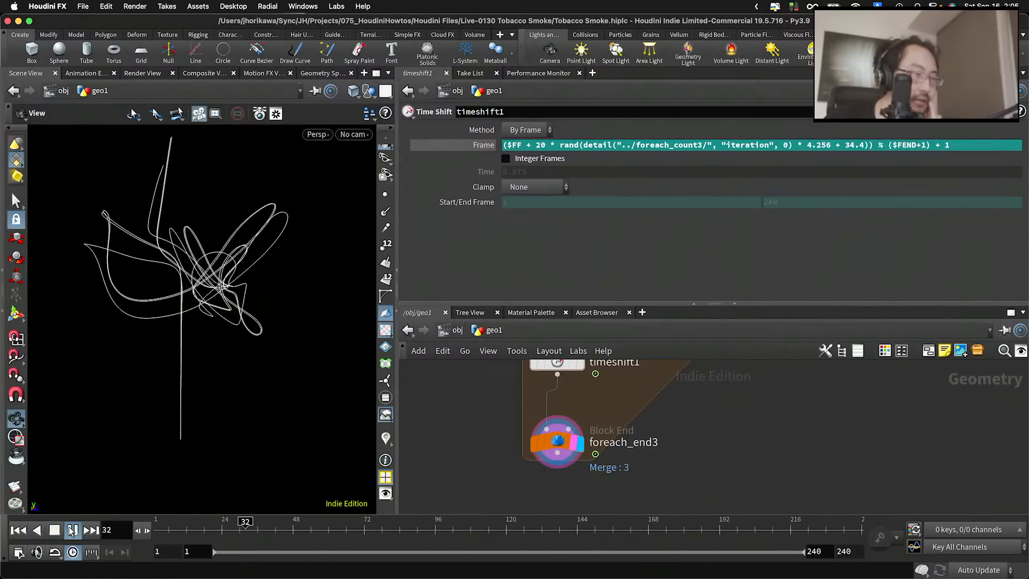
left_click(72, 529)
left_click(809, 528)
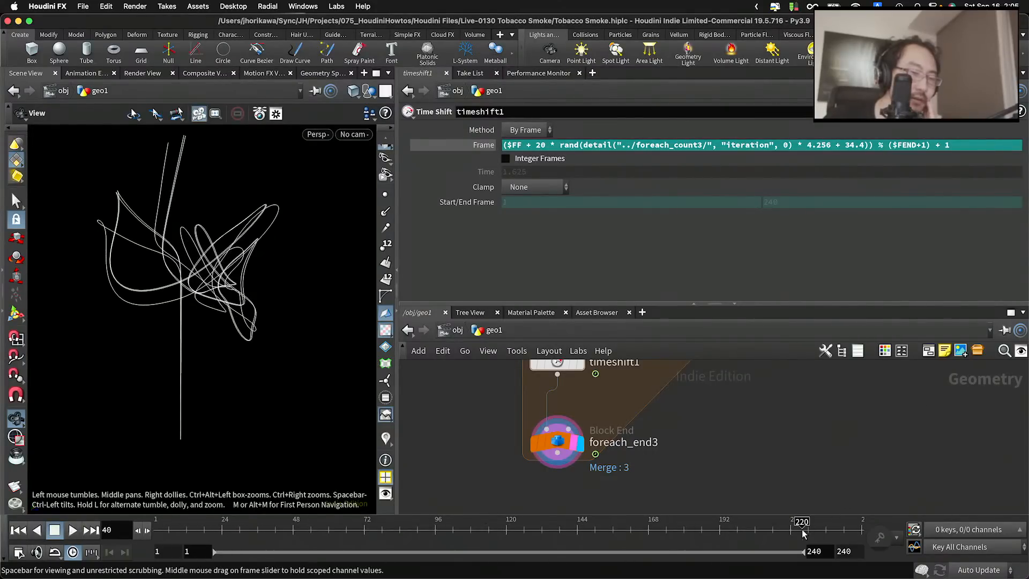
left_click(72, 530)
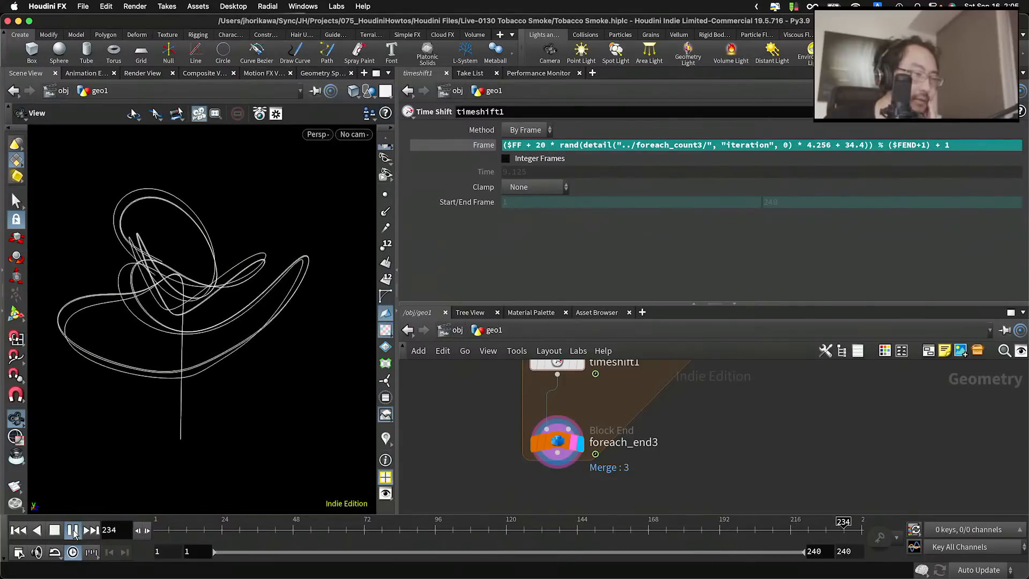
left_click(73, 530)
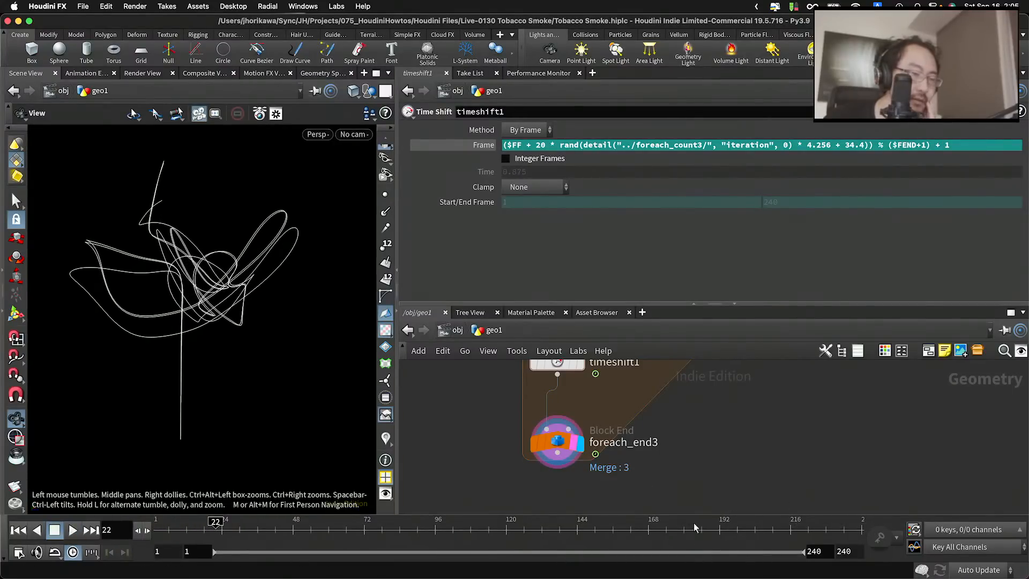
left_click(797, 527)
left_click(72, 531)
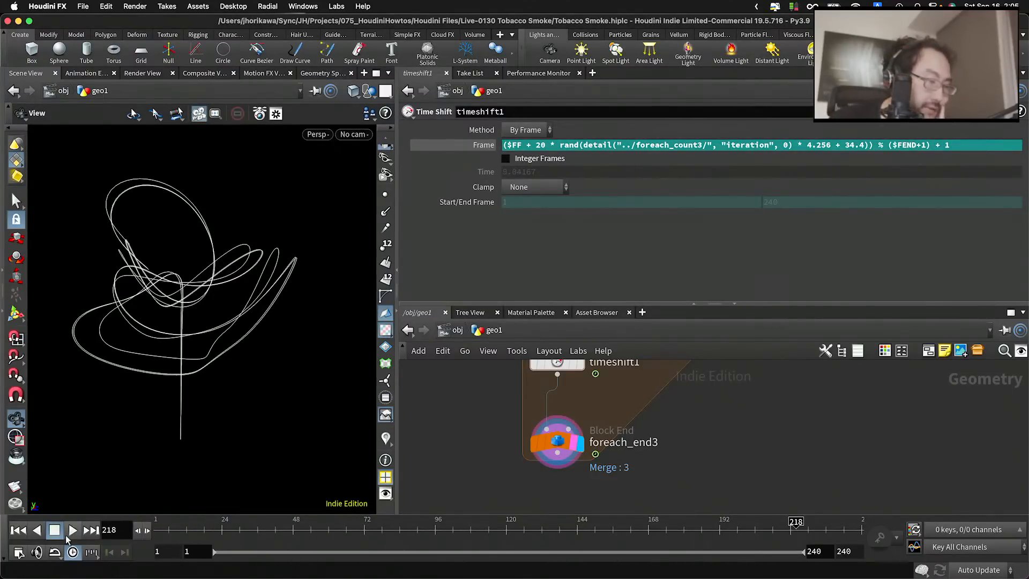
left_click(72, 534)
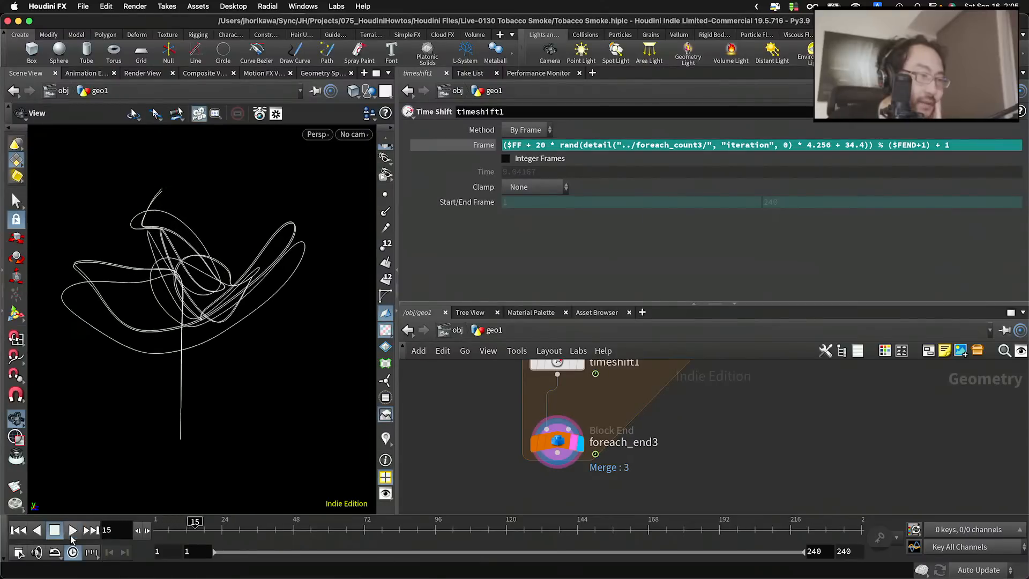
Restore the modulo divisor in timeshift1's frame expression to ($FEND) and replay the animation across the loop point
left_click(927, 145)
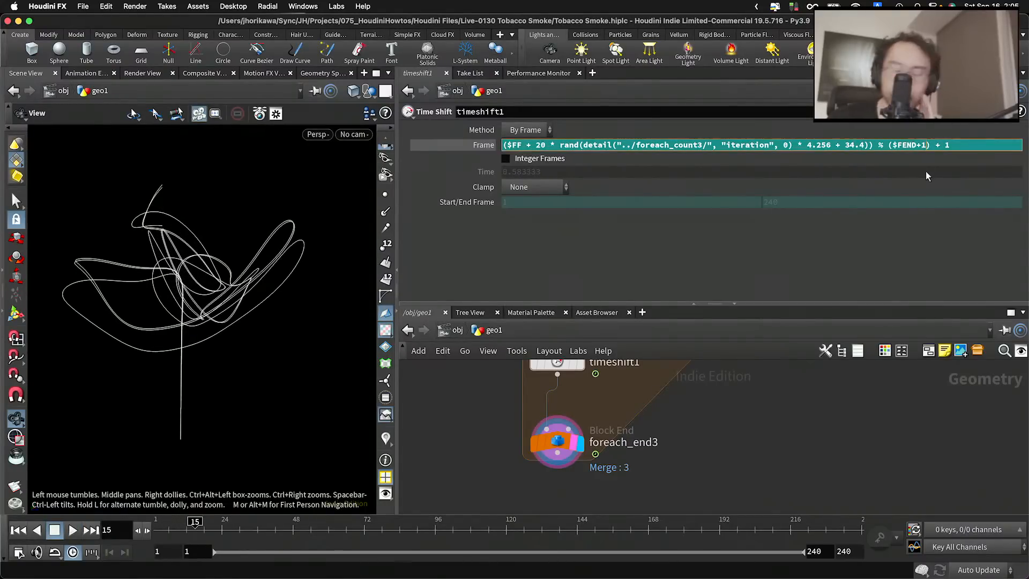
left_click(826, 522)
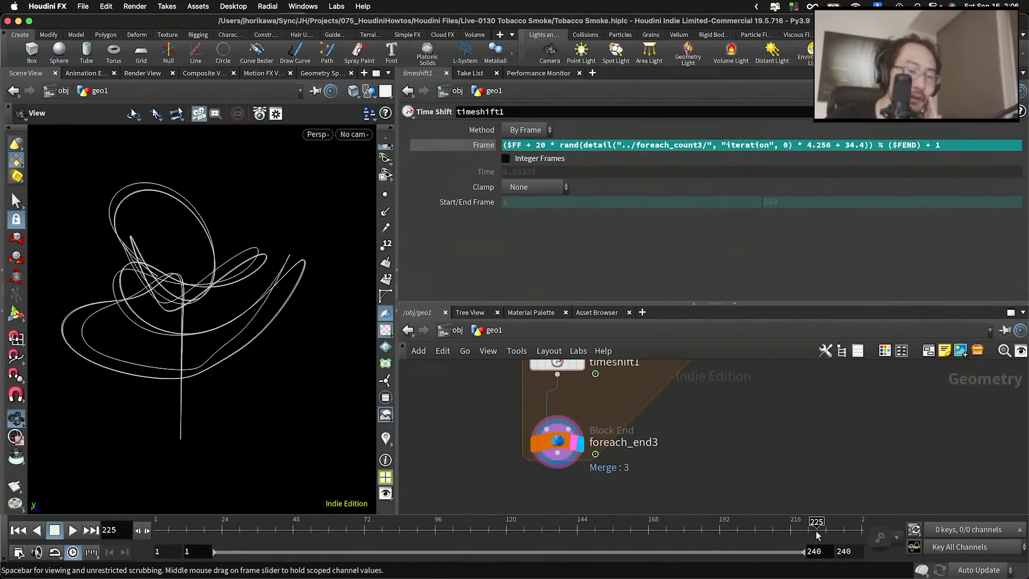
left_click(71, 533)
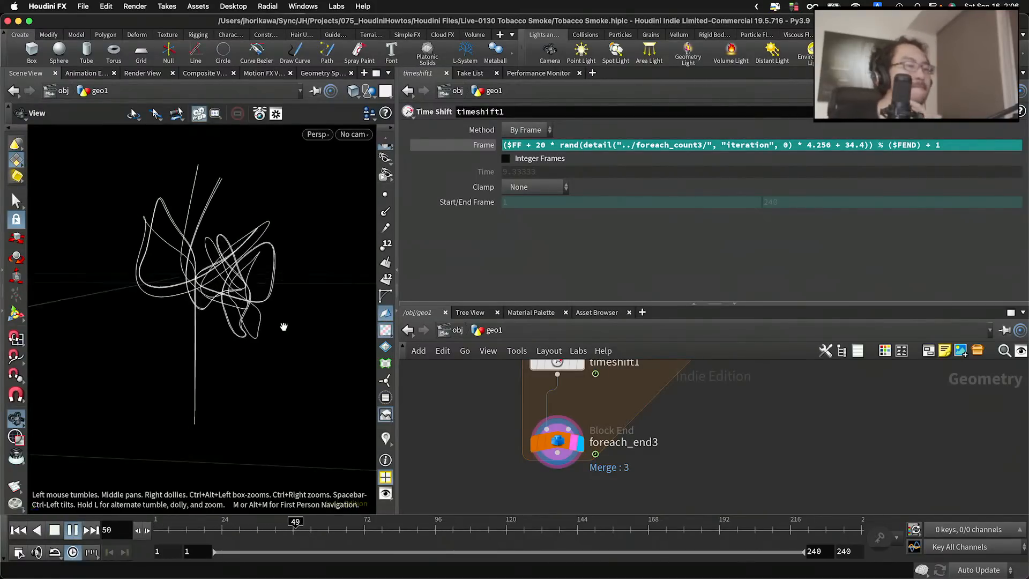
left_click_drag(282, 326, 225, 337)
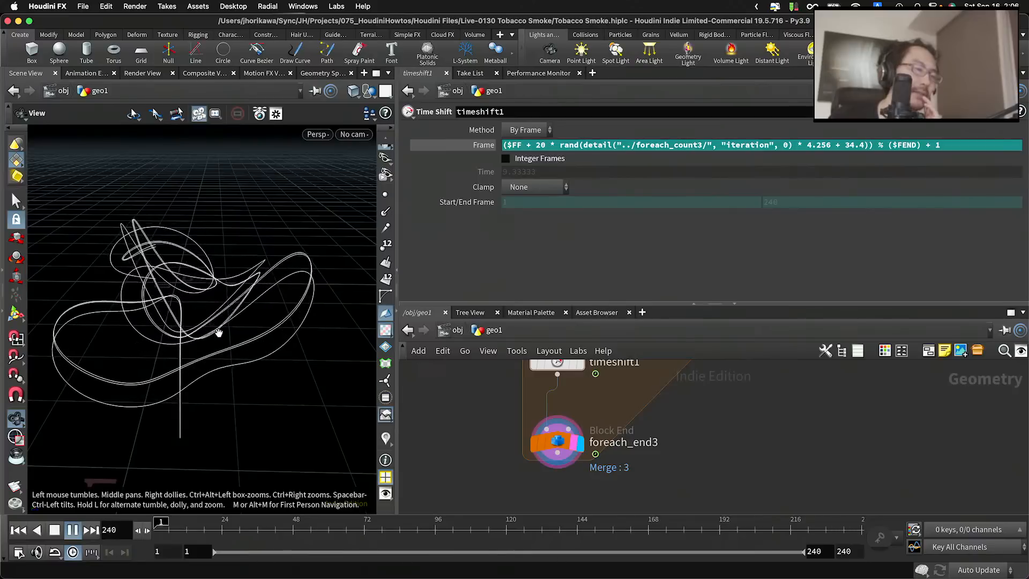
left_click_drag(219, 332, 301, 386)
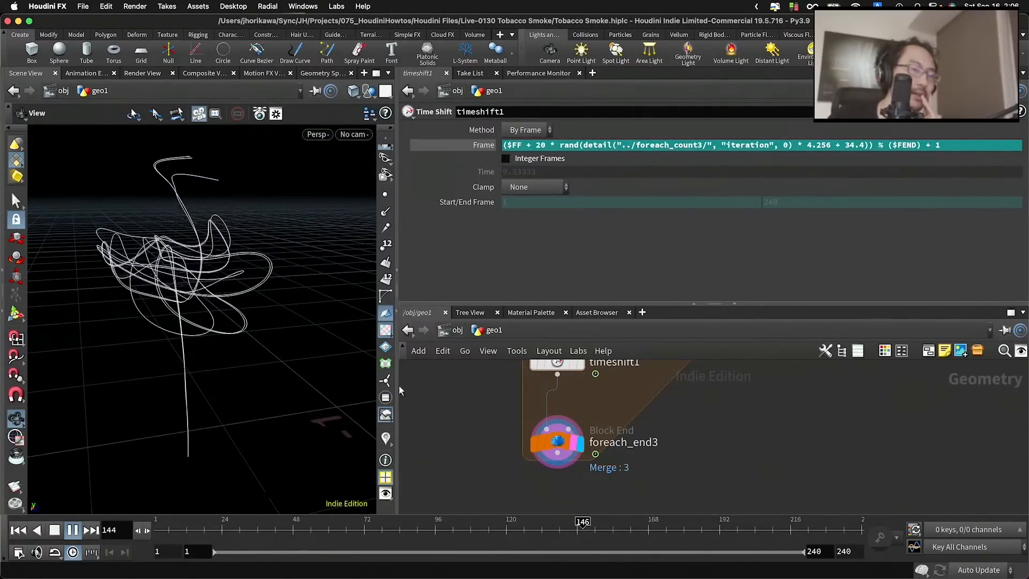
left_click(760, 529)
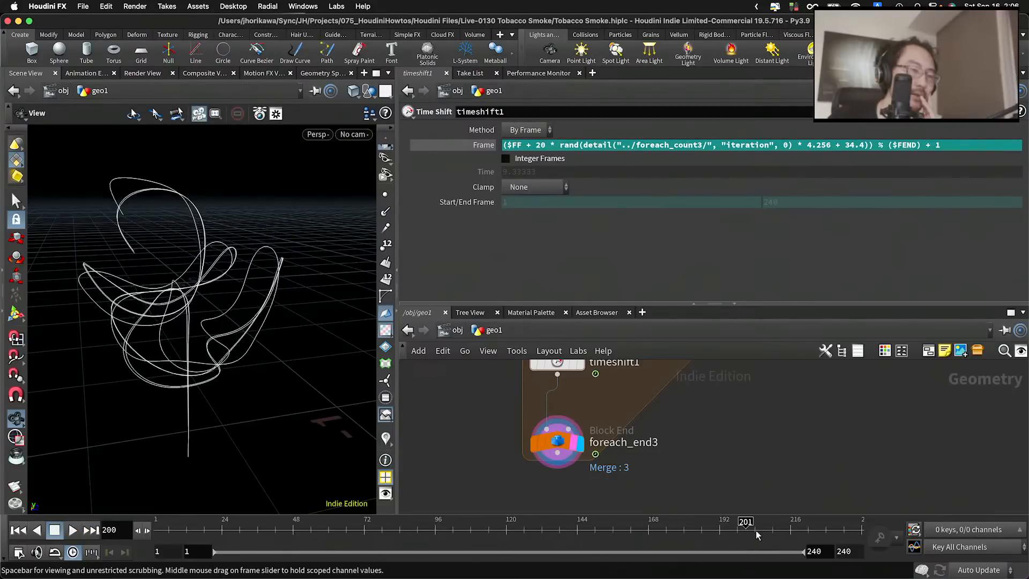
Set foreach_end3's iterations to 10 and play the animation to check the denser bundle of strands
left_click(558, 443)
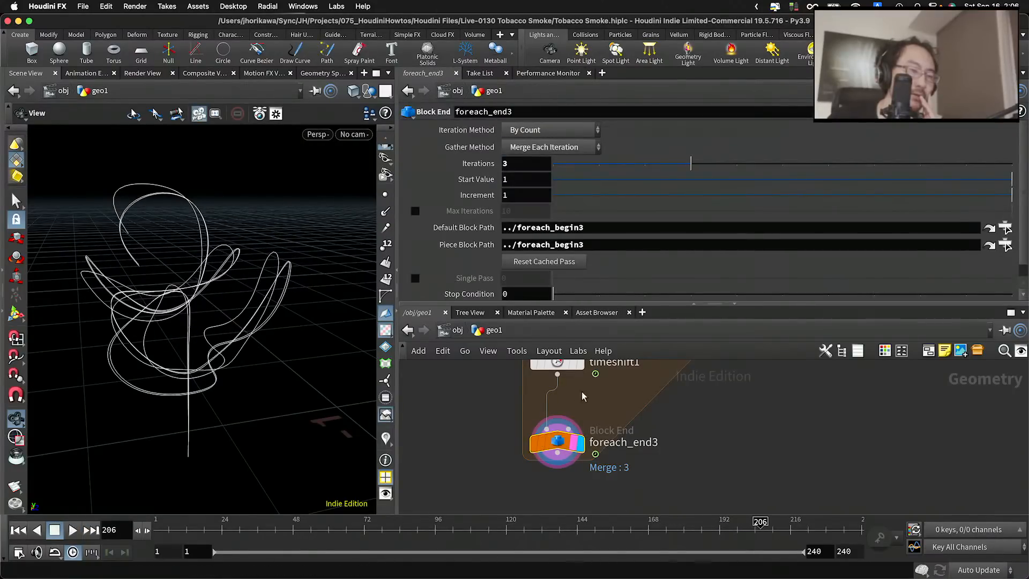
middle_click_drag(580, 393, 552, 446)
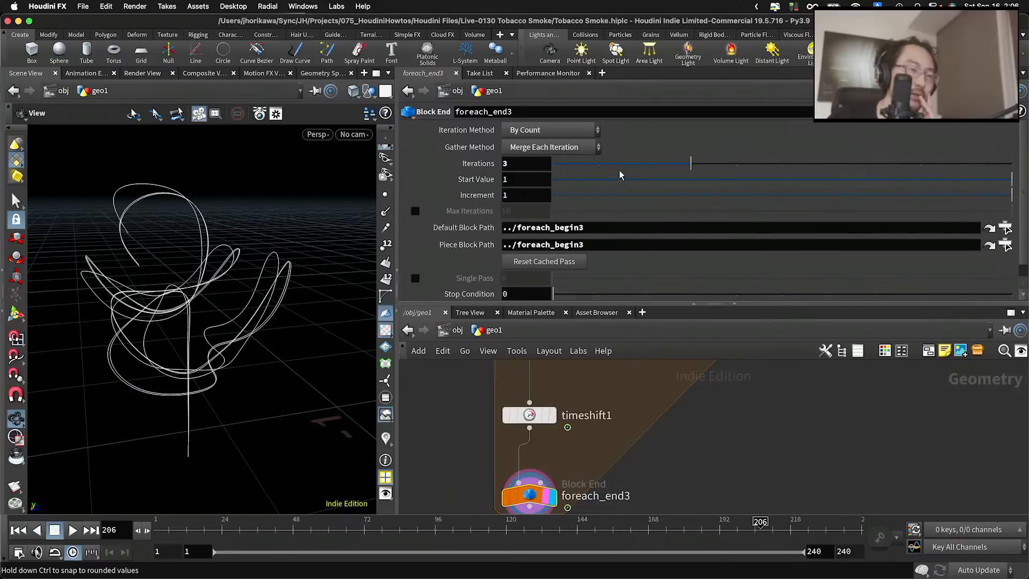
left_click_drag(698, 169, 1010, 163)
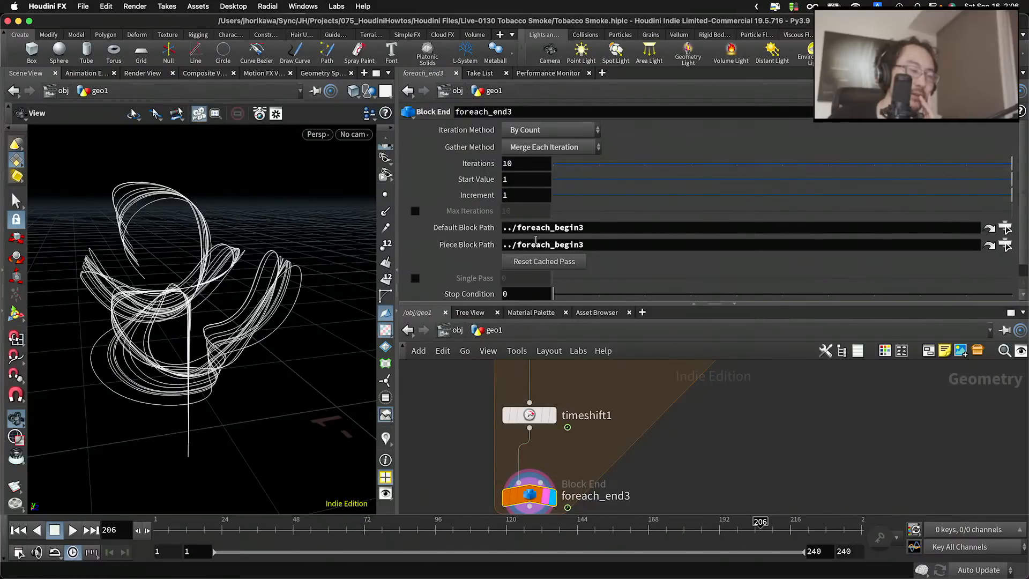
left_click_drag(211, 311, 131, 389)
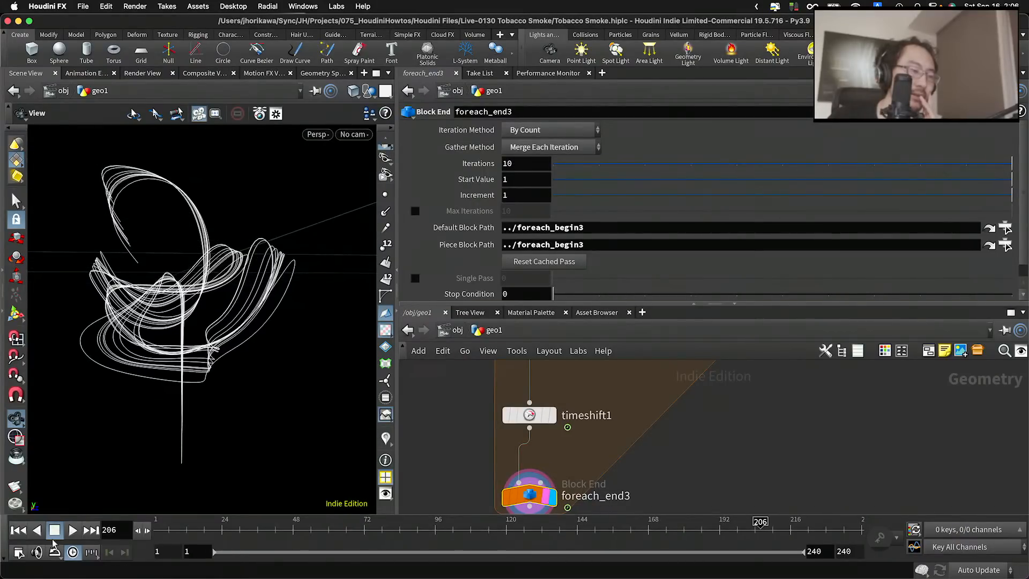
left_click(72, 534)
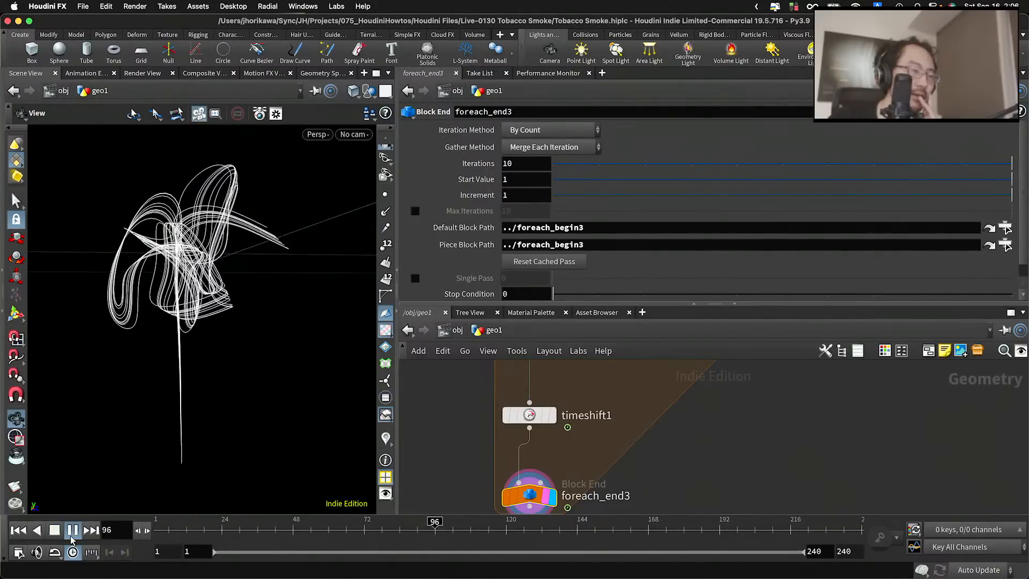
left_click(72, 530)
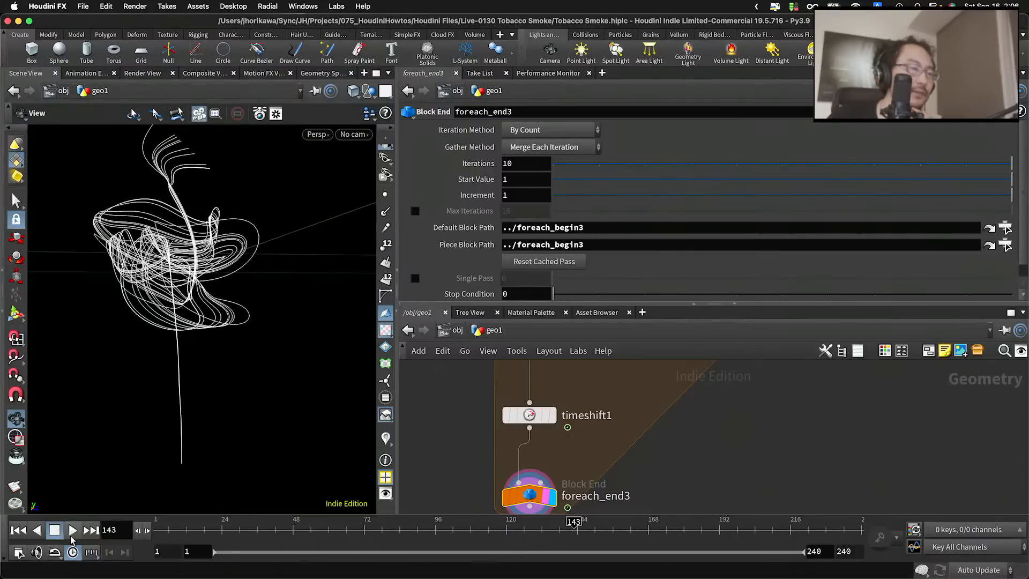
Examine timeshift1's frame expression and compare the strands at frame 240 and frame 1
scroll(514, 455, "down", 4)
left_click(539, 429)
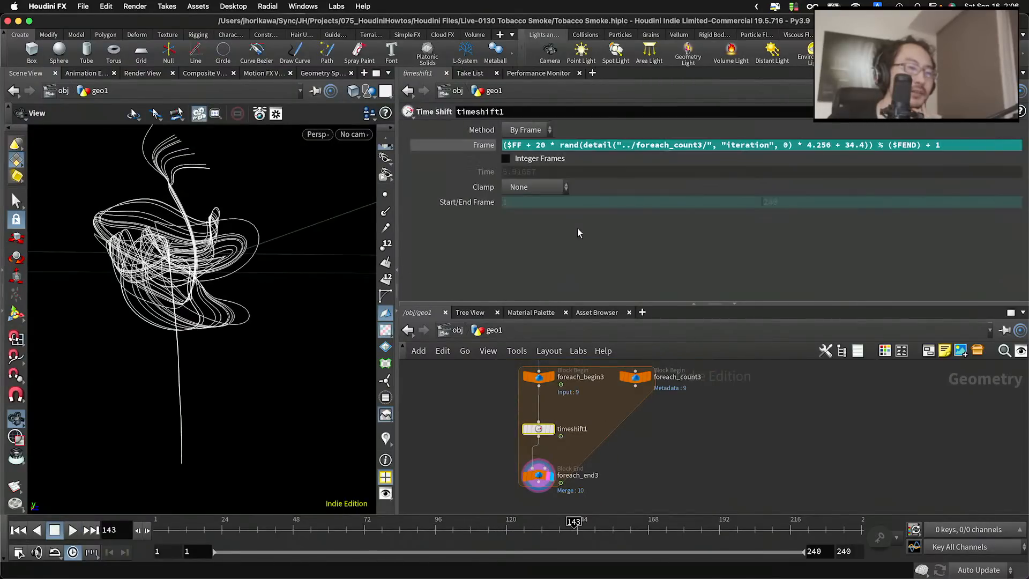
left_click(576, 142)
triple_click(574, 143)
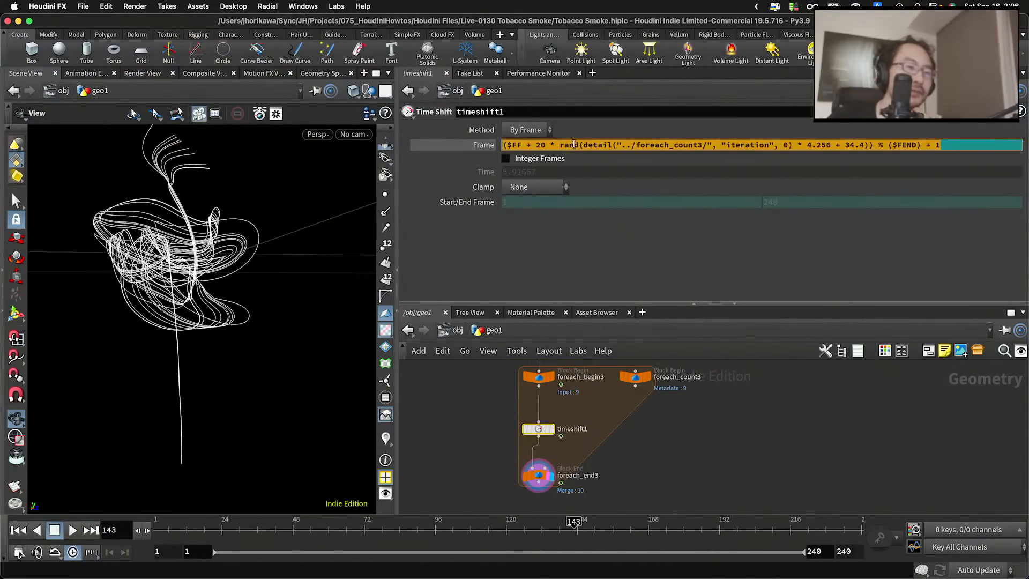
left_click(575, 147)
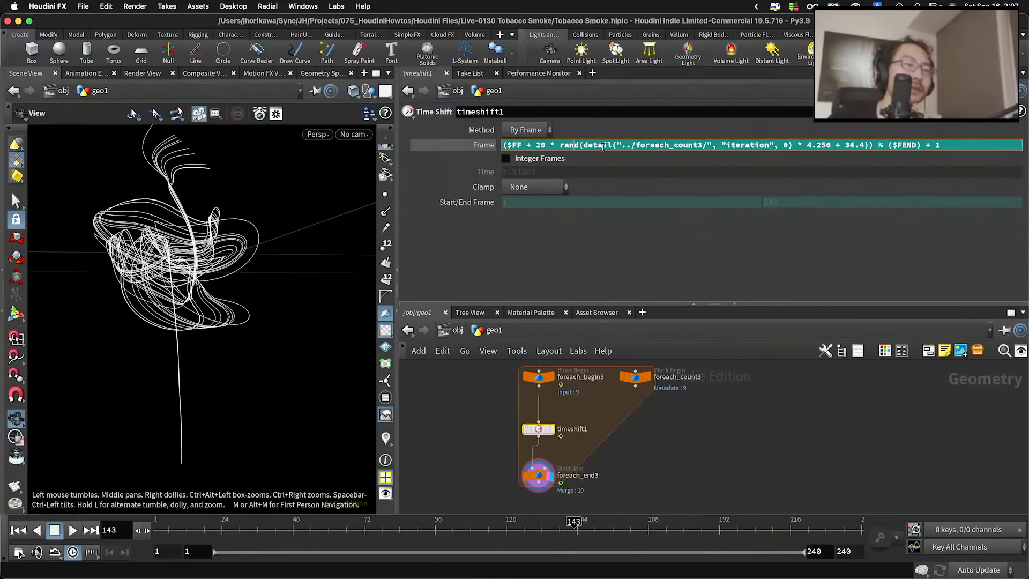
left_click(863, 530)
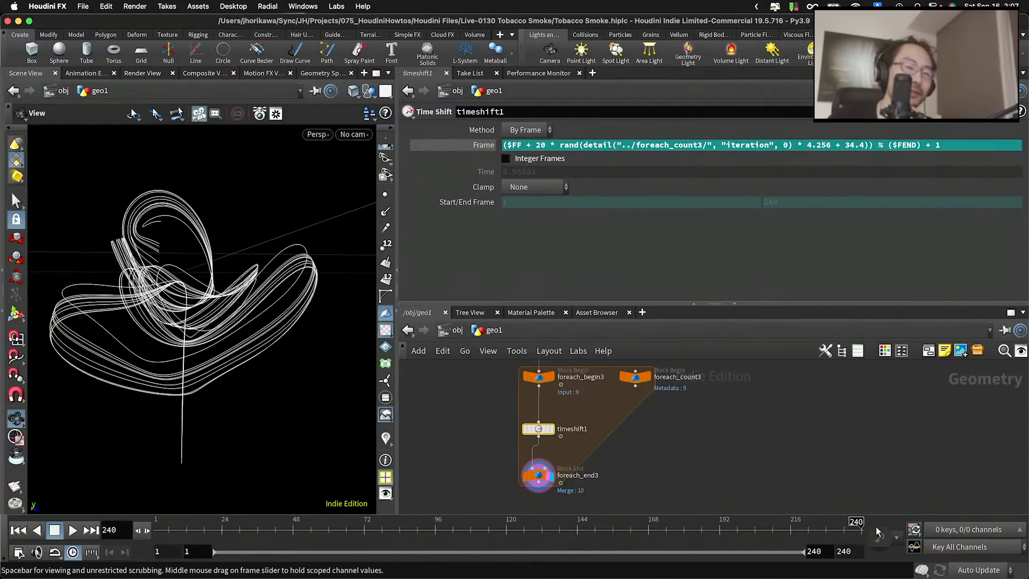
left_click_drag(854, 529, 153, 534)
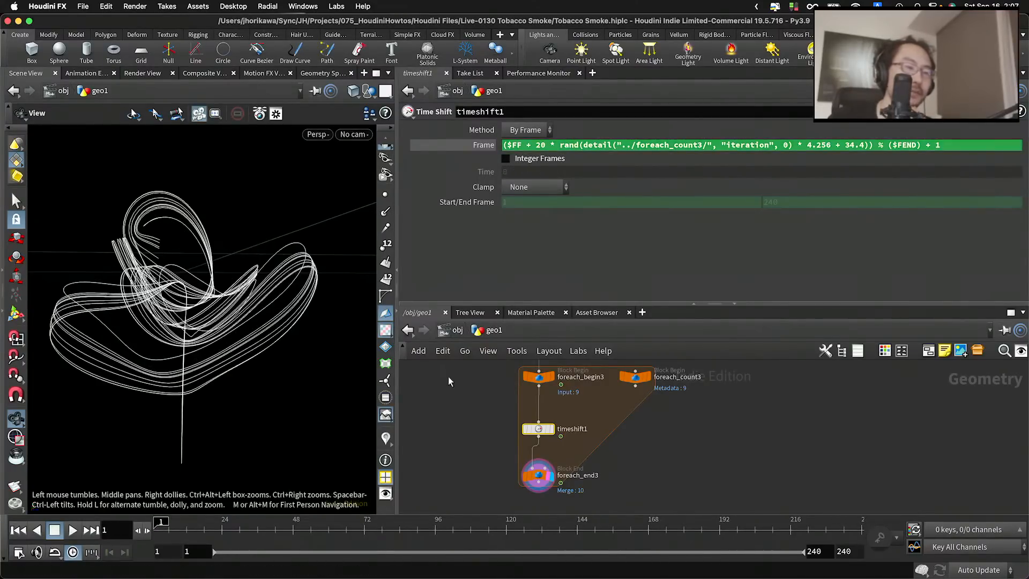
left_click(572, 145)
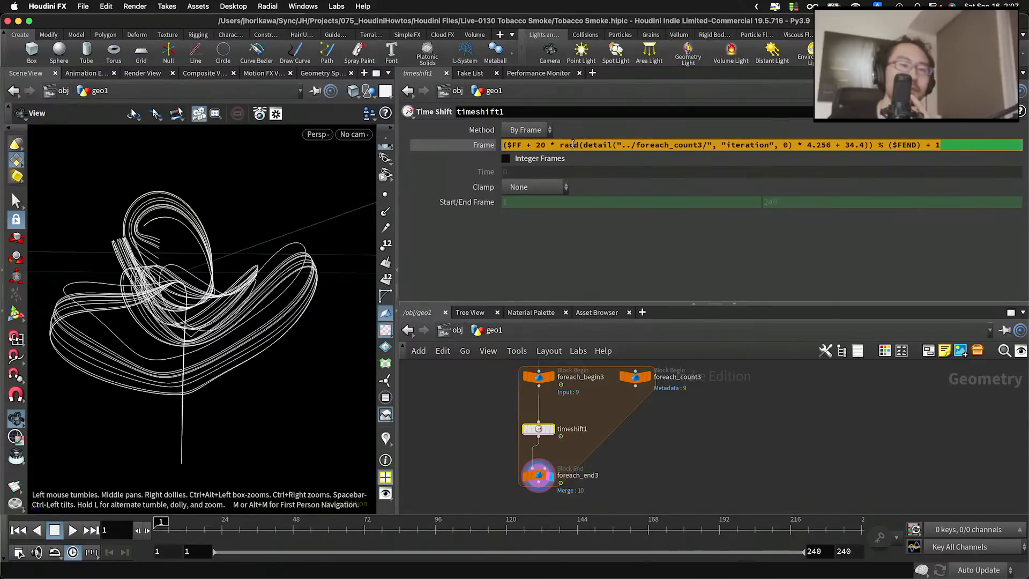
triple_click(573, 145)
left_click(572, 145)
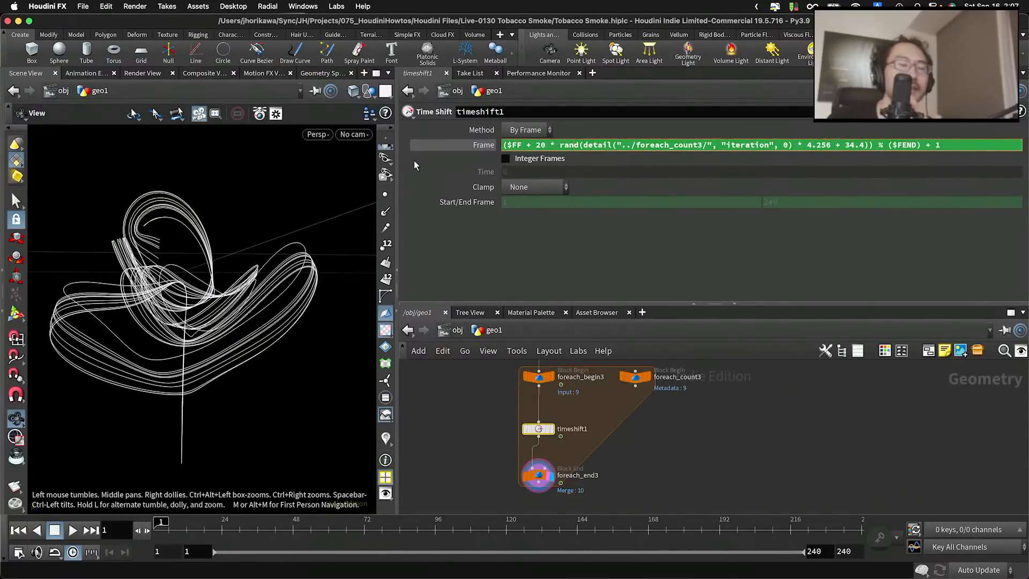
Lower the iteration count on foreach_end3 to thin out the bundle of strands
left_click_drag(369, 168, 369, 167)
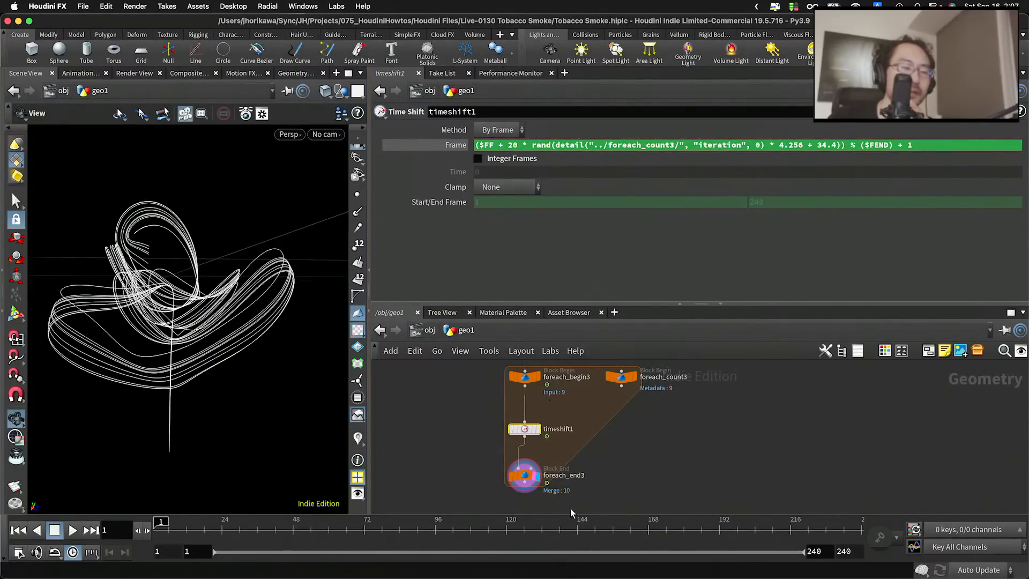
left_click(525, 475)
left_click(524, 429)
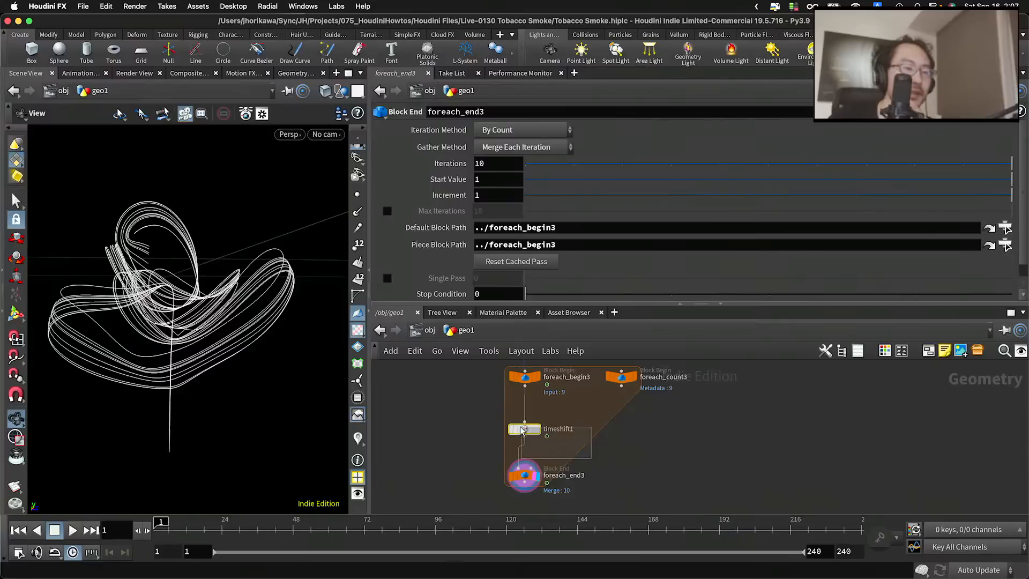
left_click(567, 482)
left_click_drag(667, 162, 723, 164)
scroll(574, 396, "up", 3)
Replace the rand function with noise in timeshift1's frame expression
left_click(503, 446)
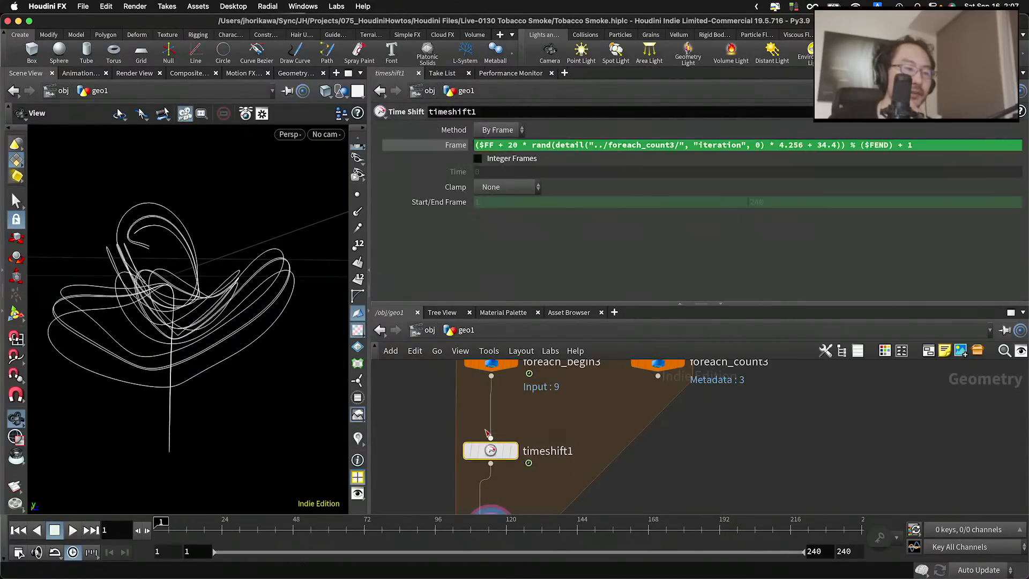
double_click(545, 145)
left_click_drag(557, 145, 537, 145)
left_click(538, 146)
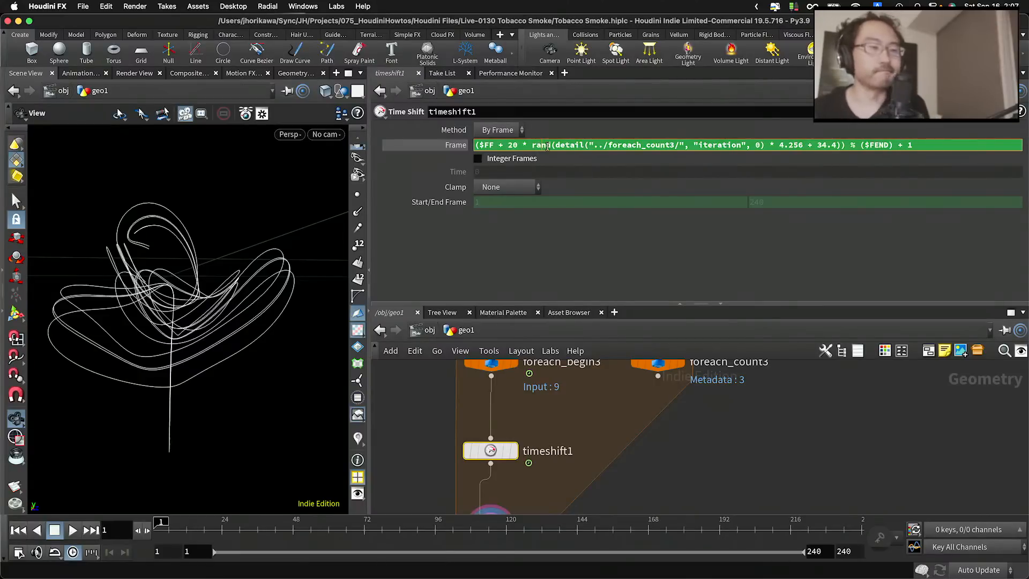
left_click_drag(546, 145, 534, 145)
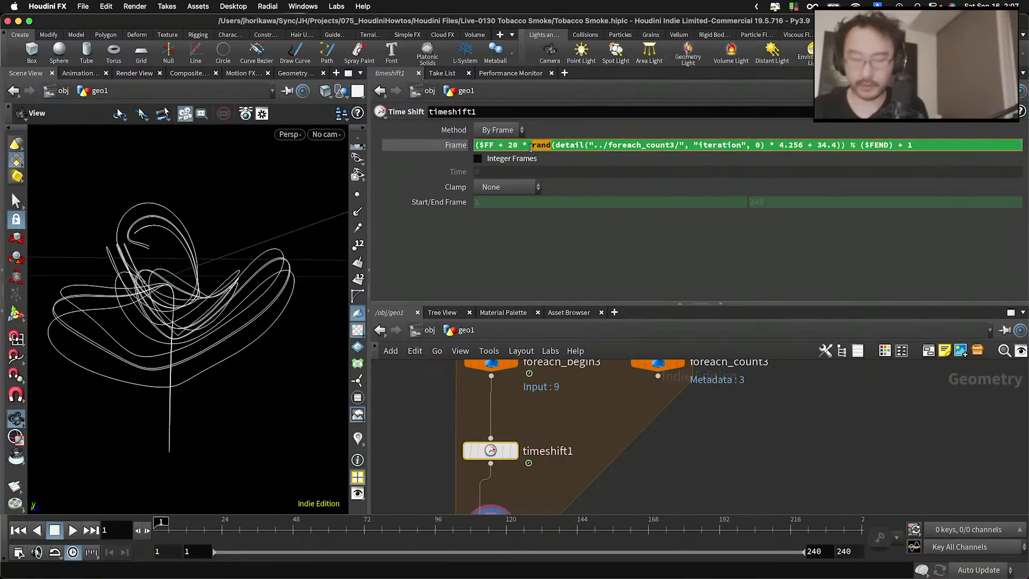
type("noise")
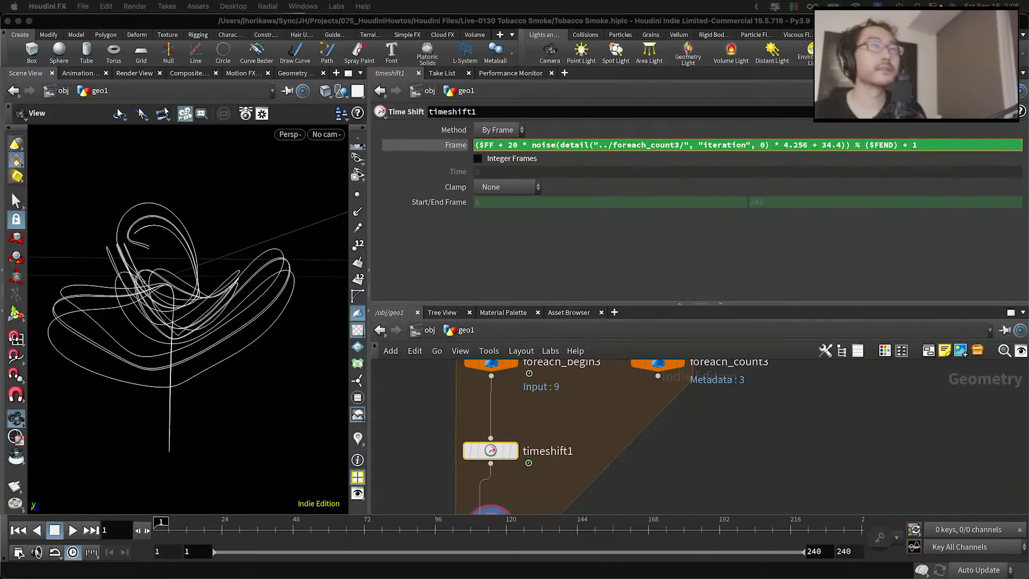
Switch to Chrome, find noise in the Houdini expression functions documentation and open its reference page
left_click_drag(1028, 32, 749, 102)
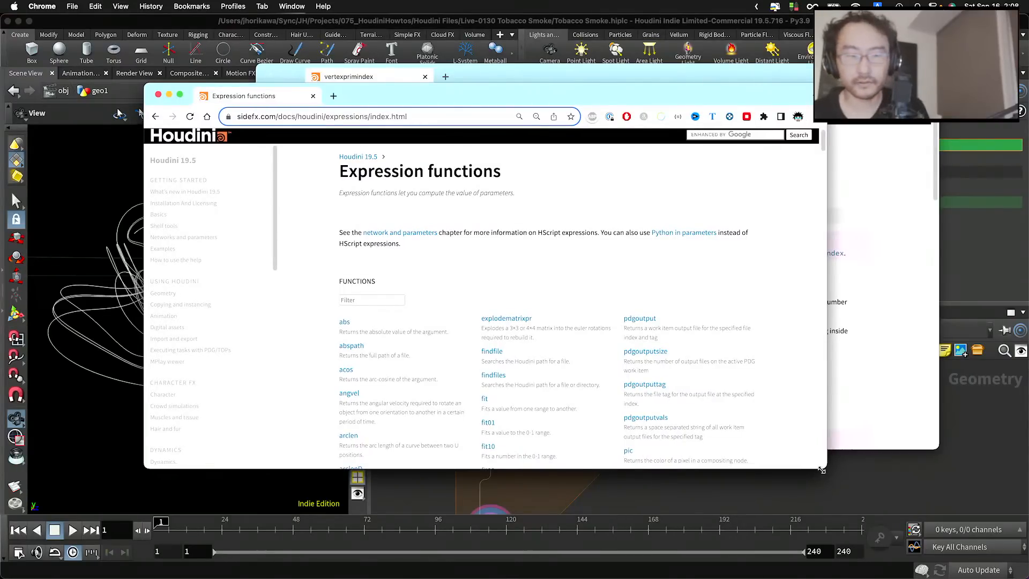
left_click_drag(822, 469, 908, 559)
type("noise")
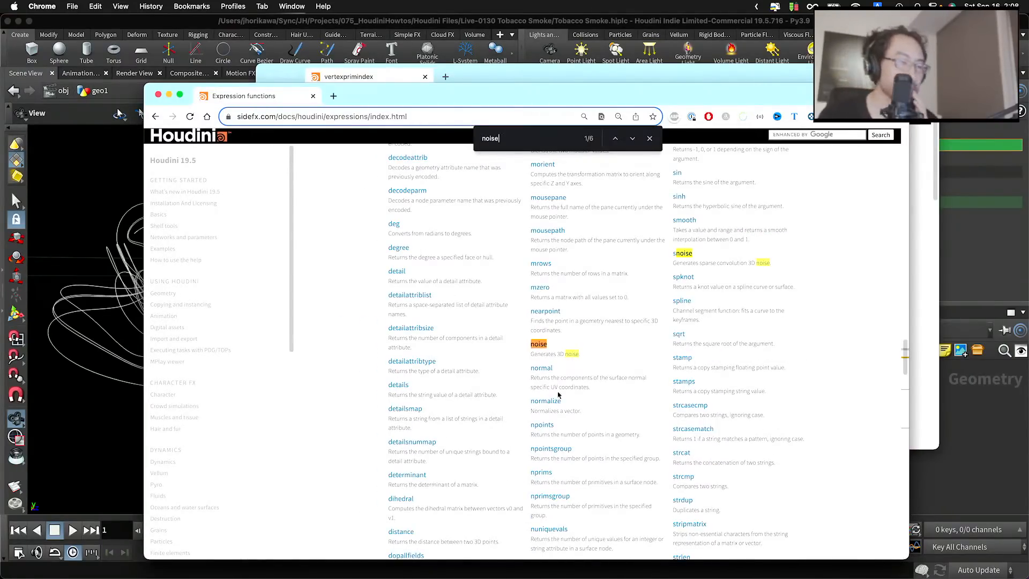
left_click(538, 345)
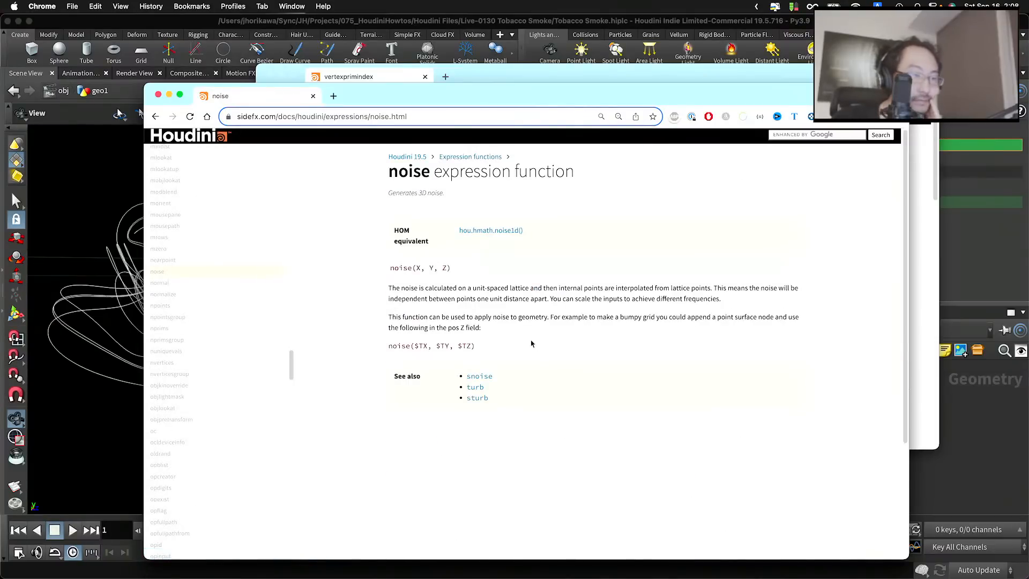
Examine the noise function's X, Y and Z arguments with timeshift1's frame expression uncovered for comparison
mouse_move(452, 270)
left_mouse_down()
mouse_move(410, 268)
mouse_move(437, 267)
left_mouse_up()
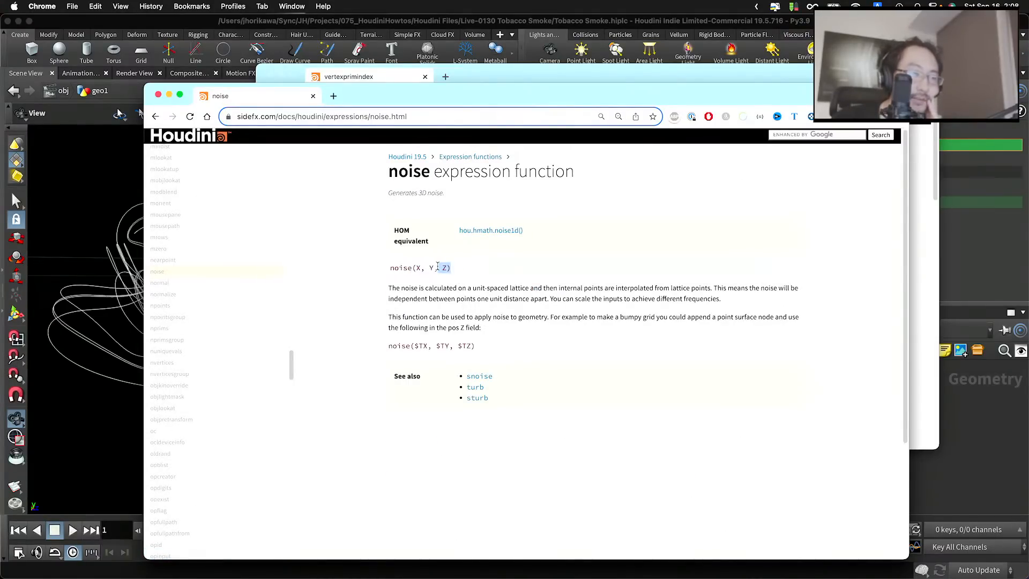
left_click(438, 266)
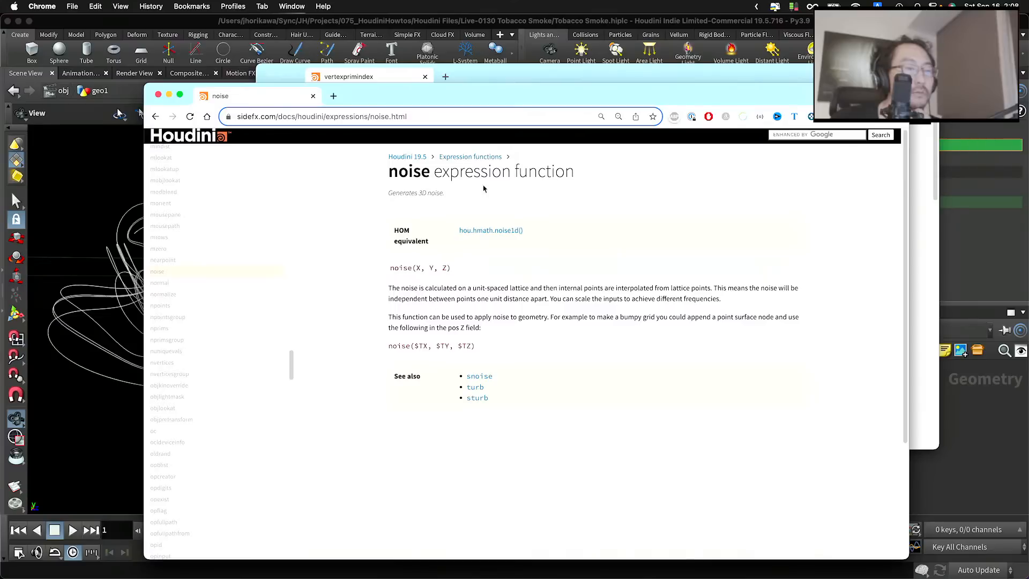
left_click_drag(480, 91, 558, 434)
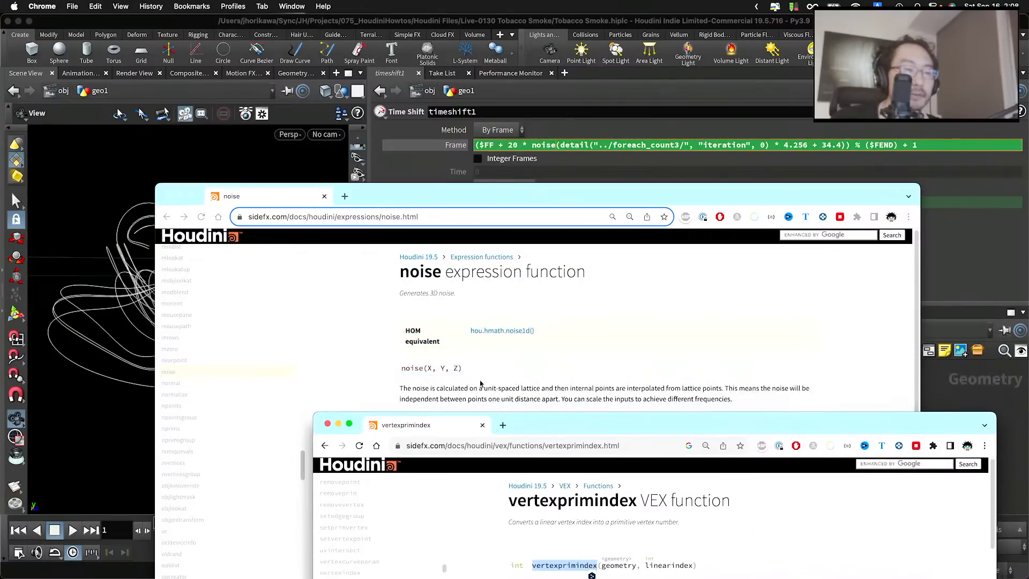
left_click(430, 370)
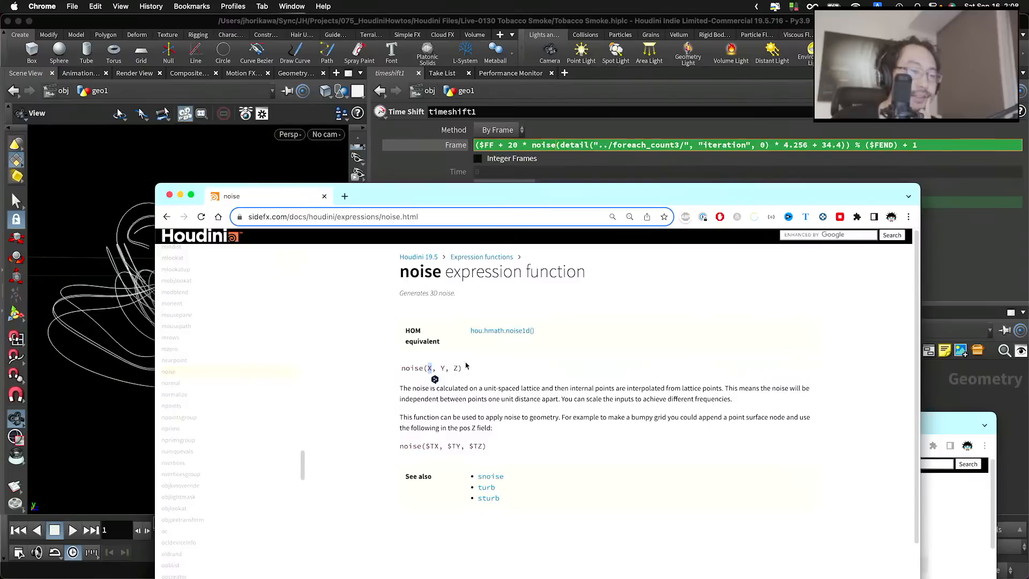
left_click(445, 370)
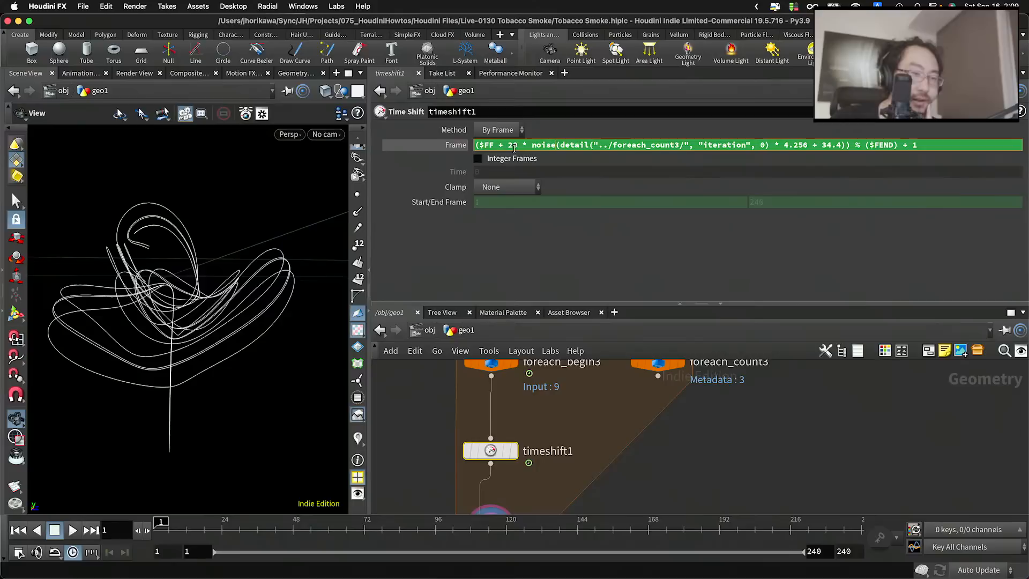
Back in Houdini, add sin($FF/ $FEND * 360) as the second noise argument in timeshift1's frame expression
left_click(518, 148)
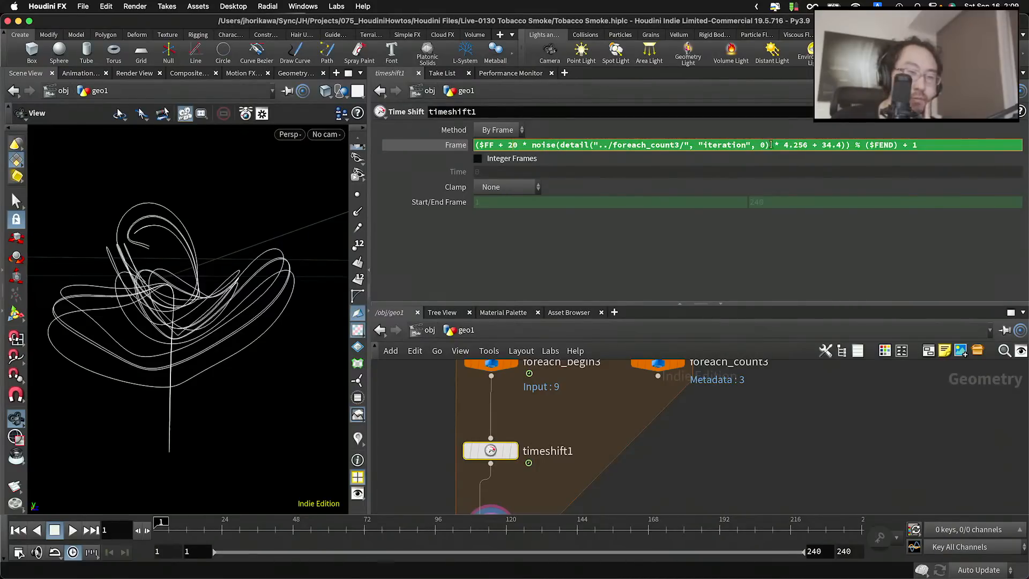
left_click(846, 145)
type(", ")
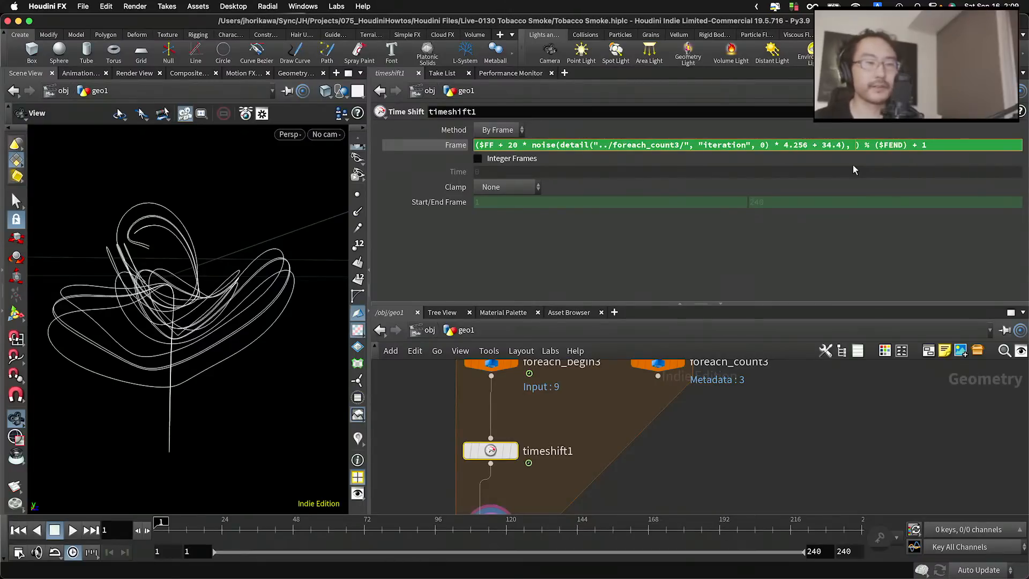
type("sin()")
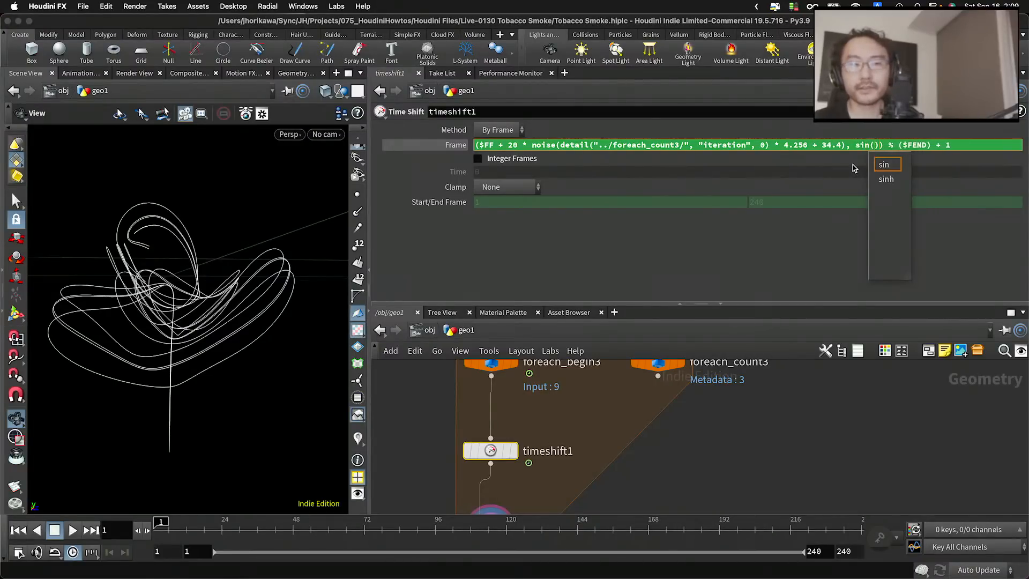
type("$FF/ ")
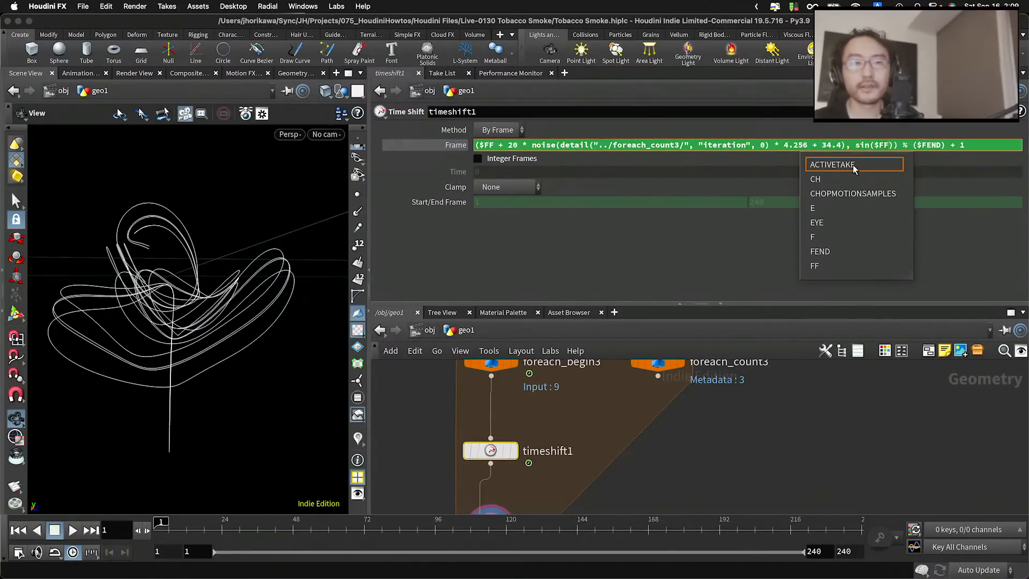
type("$FEND")
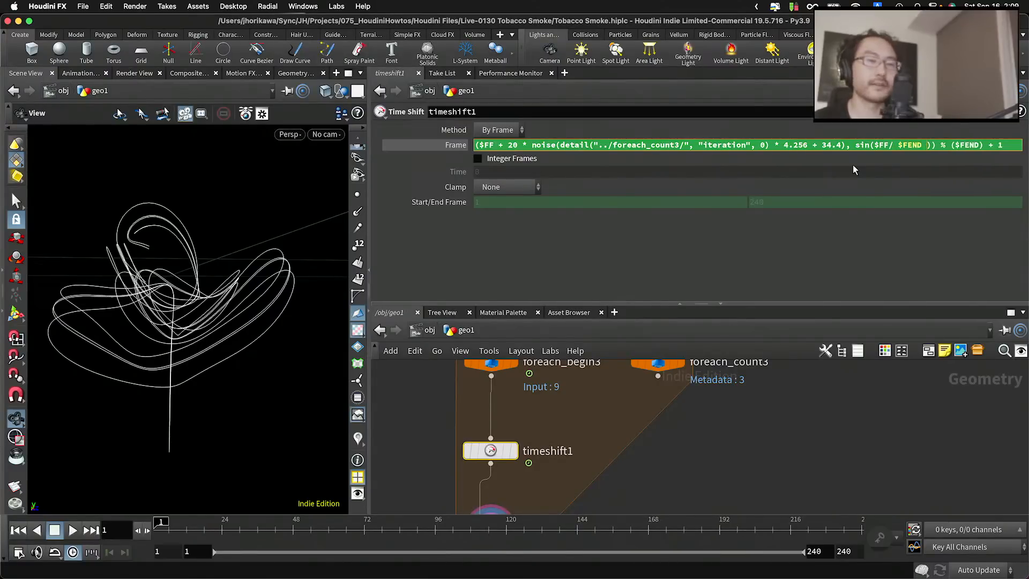
type(" * ")
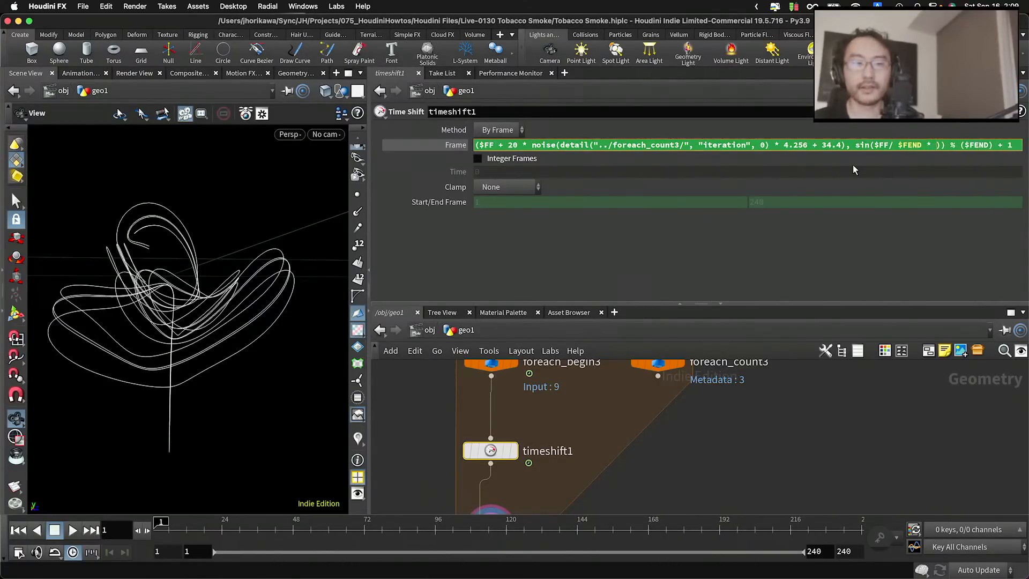
type("360")
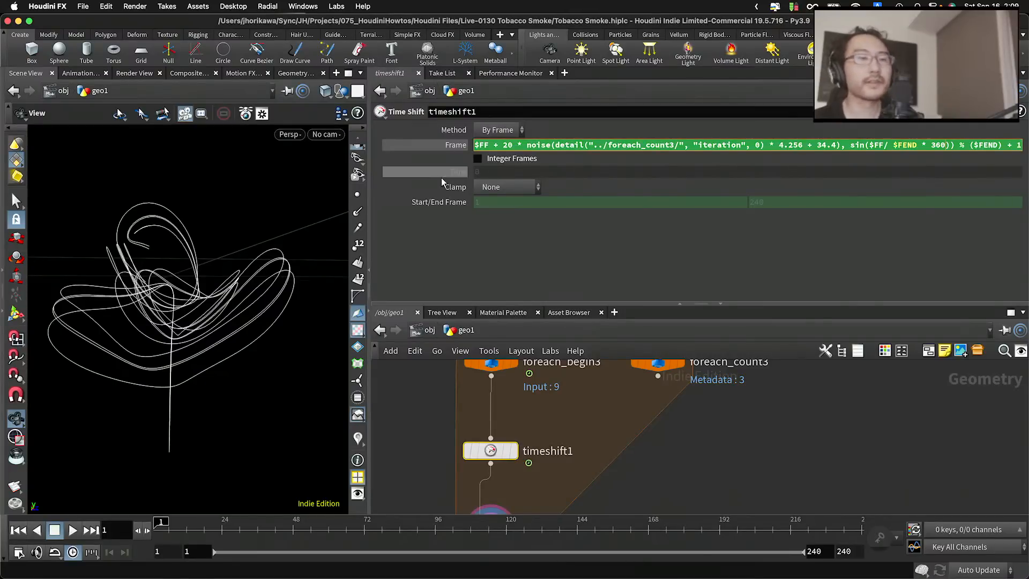
Widen the parameter area and add 0.0 as the third noise argument in timeshift1's frame expression
left_click_drag(370, 157, 245, 157)
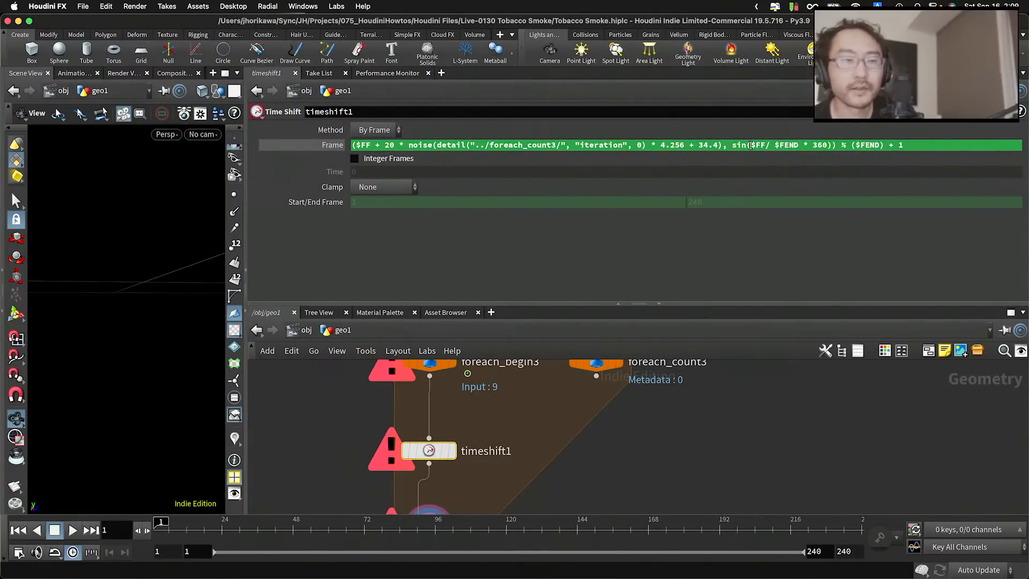
left_click_drag(751, 145, 826, 146)
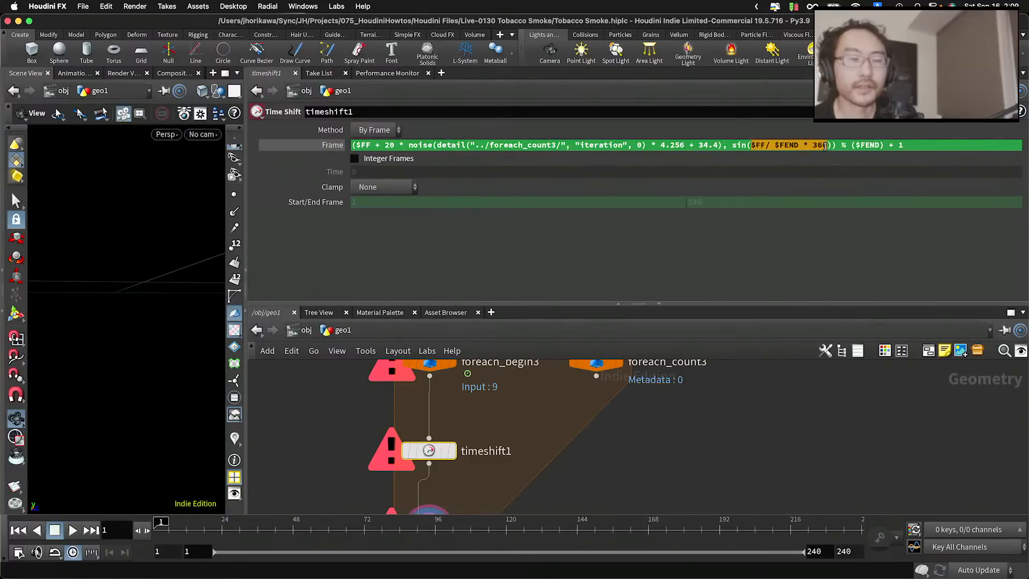
left_click(825, 147)
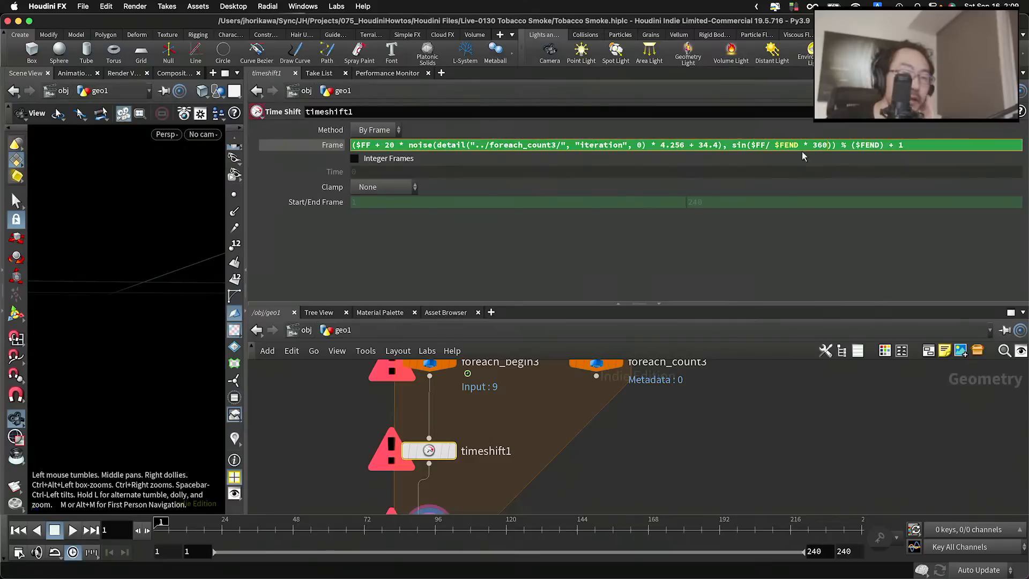
left_click_drag(729, 147, 827, 145)
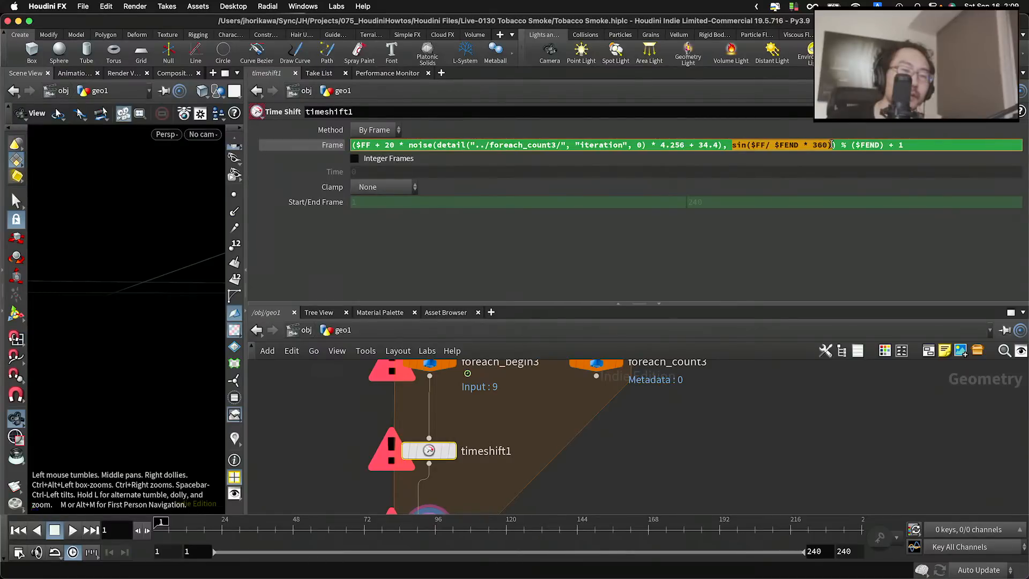
left_click(831, 145)
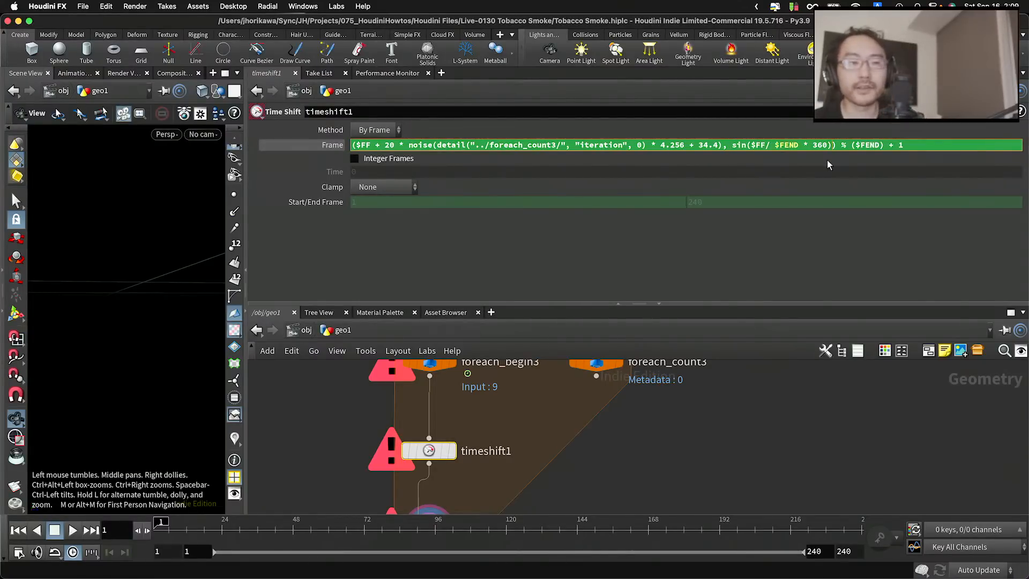
type(", 0.0")
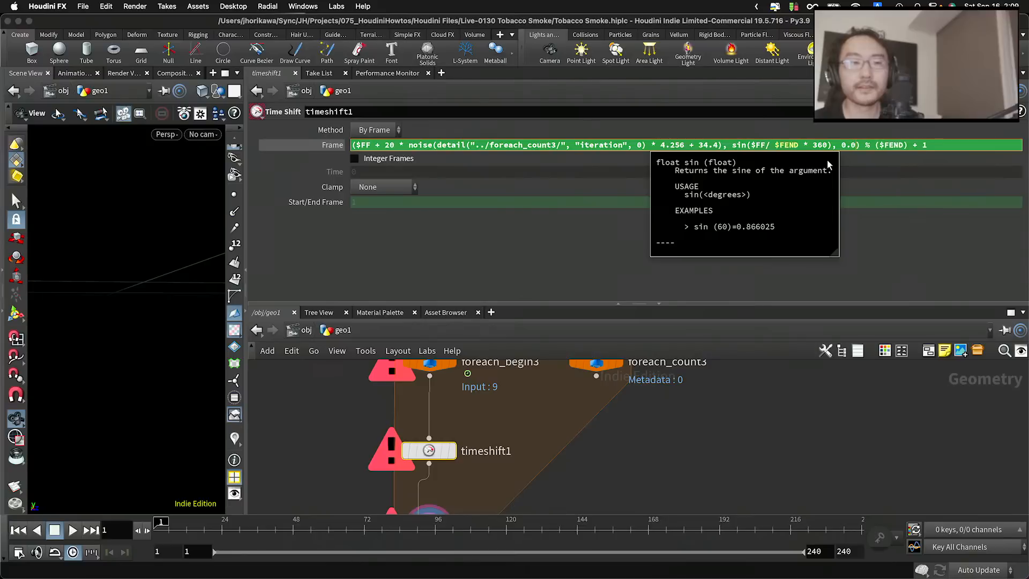
left_click(808, 436)
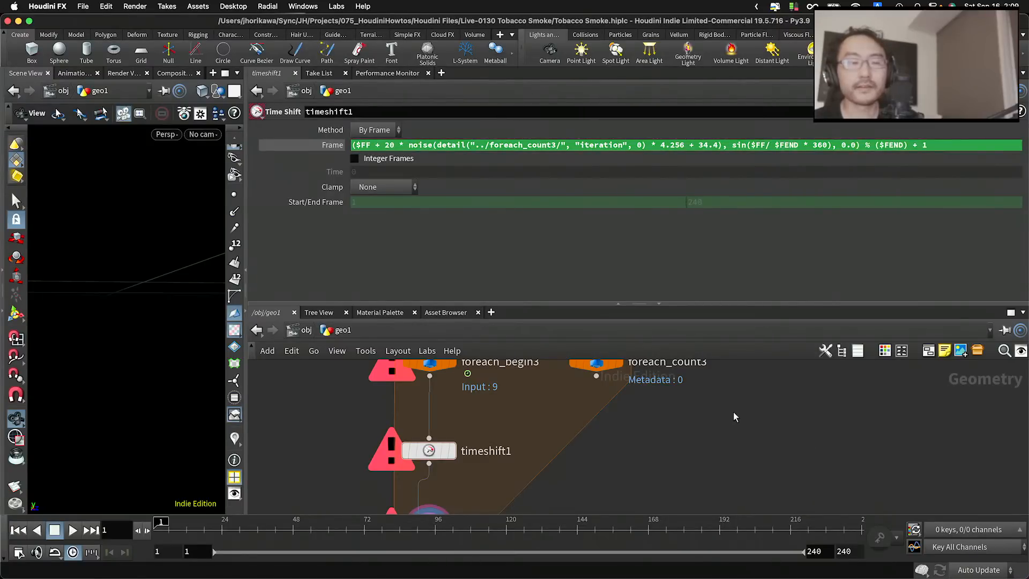
Display timeshift1, check its node info and open its frame expression in a separate, widened expression editor
scroll(503, 434, "down", 5)
scroll(512, 423, "up", 4)
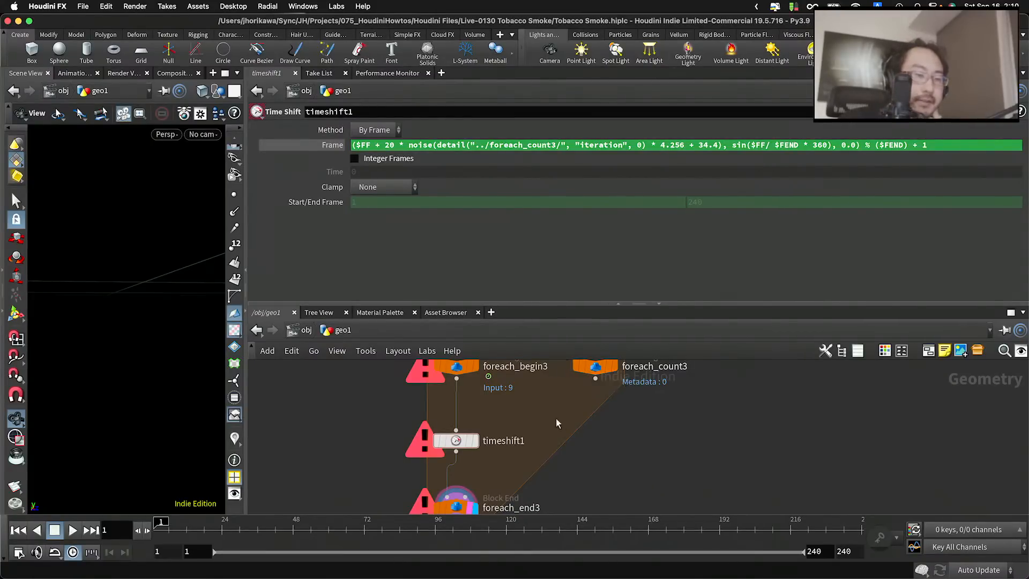
middle_click(460, 442)
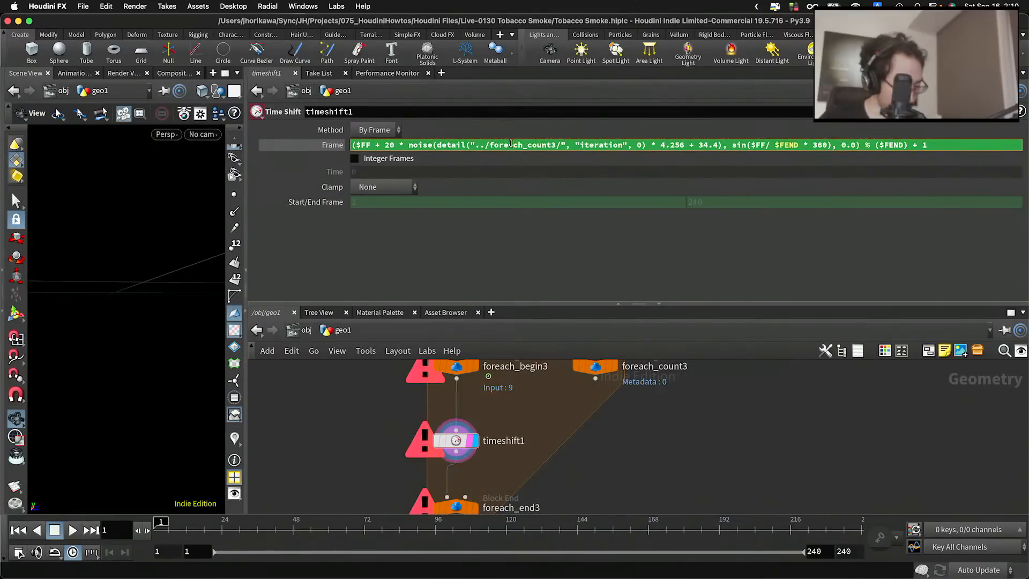
key("alt+e")
left_click_drag(522, 22, 218, 142)
left_click_drag(344, 307, 1026, 309)
left_click(200, 240)
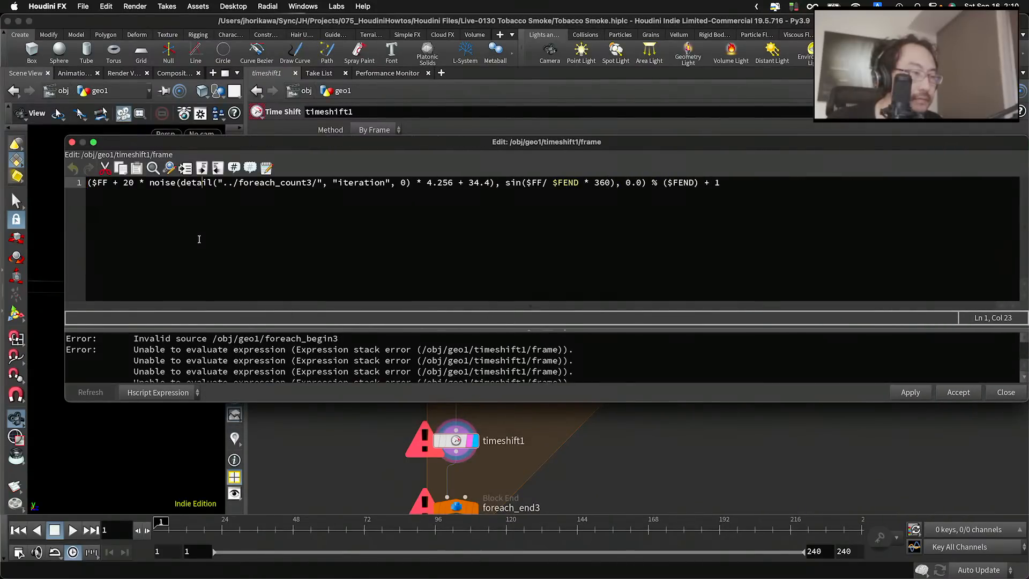
Review the noise arguments in the frame expression, remove the extra closing parenthesis after 34.4 and apply the edit
left_click(128, 187)
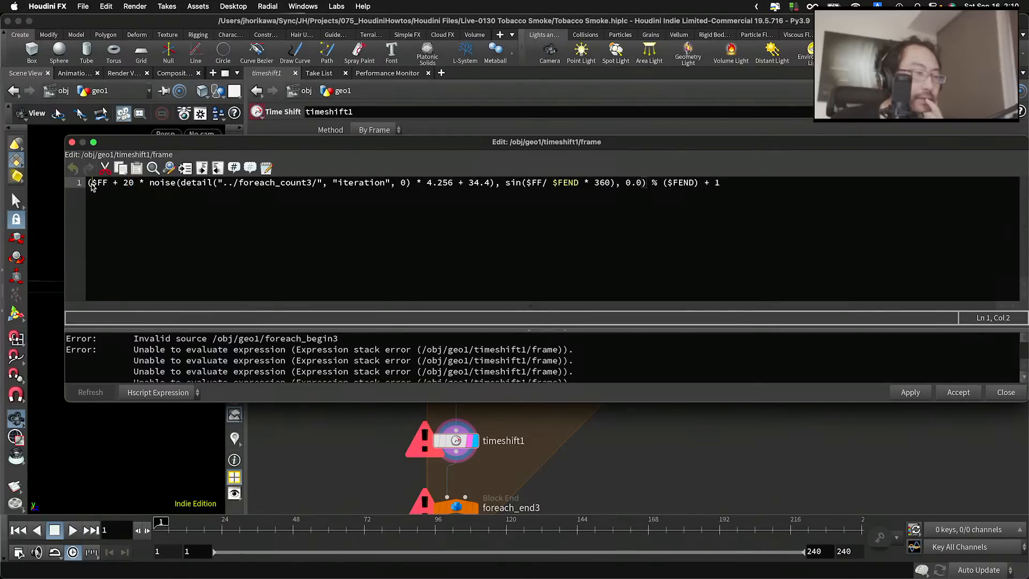
left_click_drag(91, 187, 134, 187)
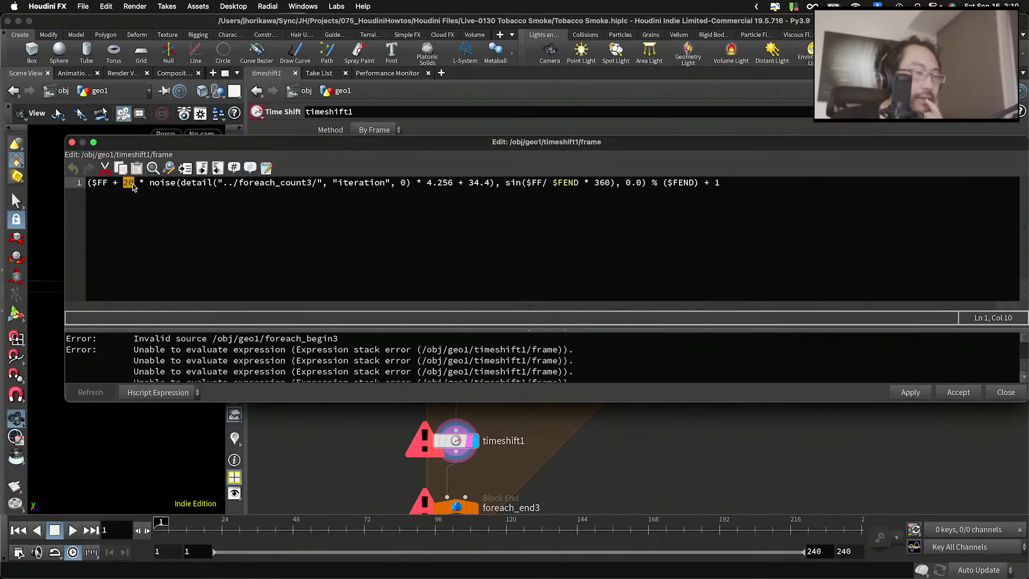
left_click(170, 185)
left_click_drag(183, 185, 406, 186)
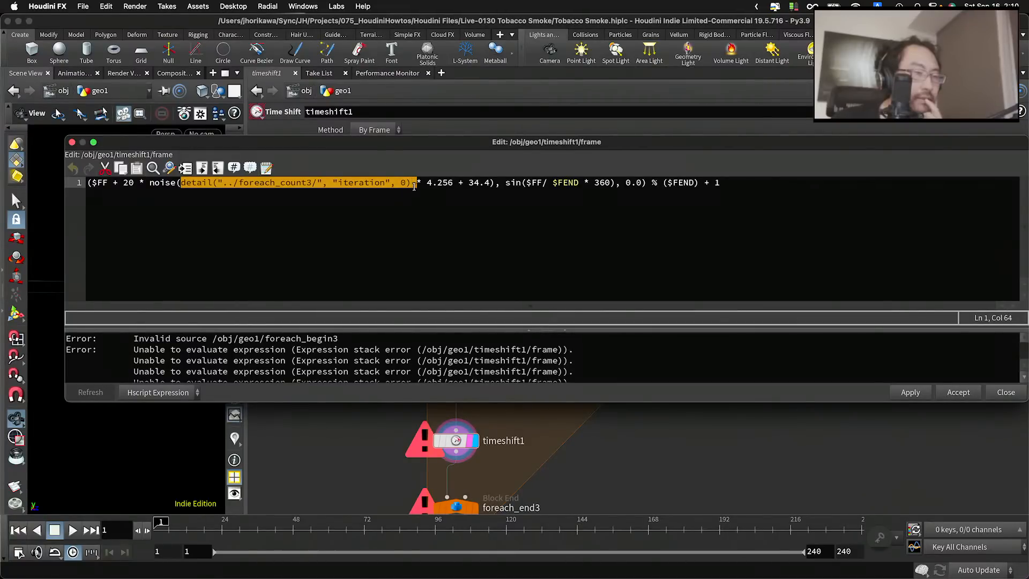
left_click_drag(414, 186, 488, 185)
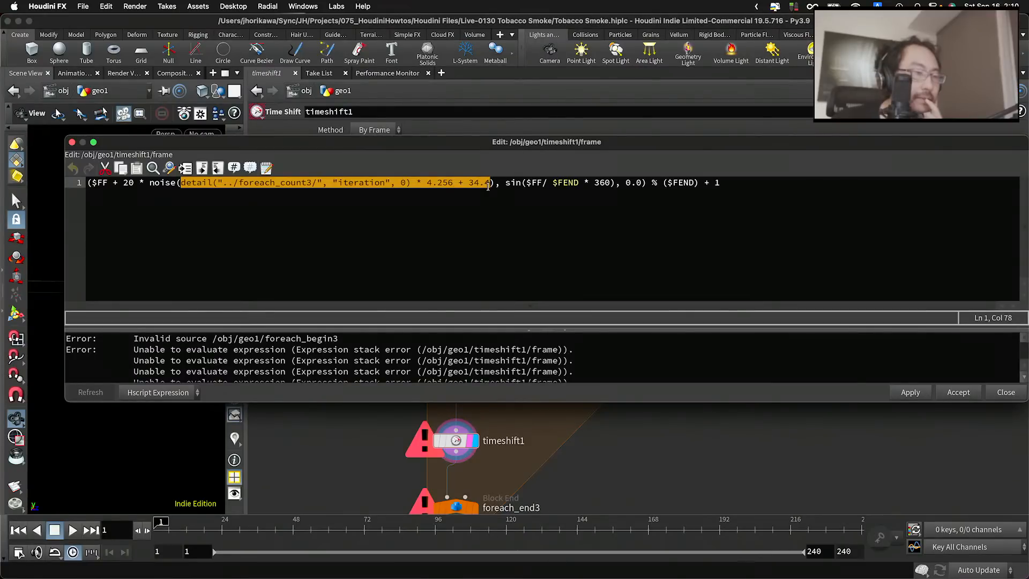
left_click(491, 185)
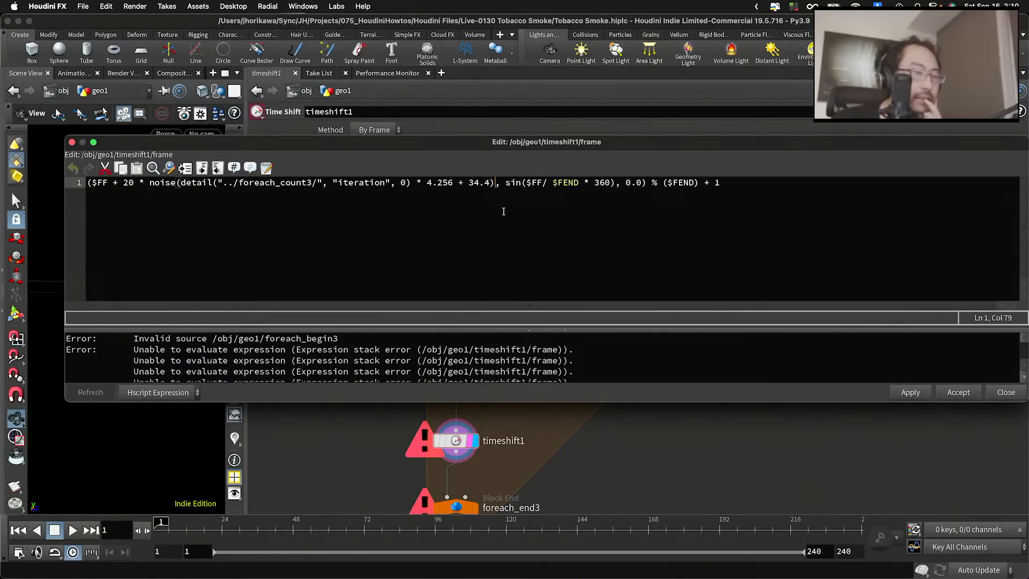
key("Delete")
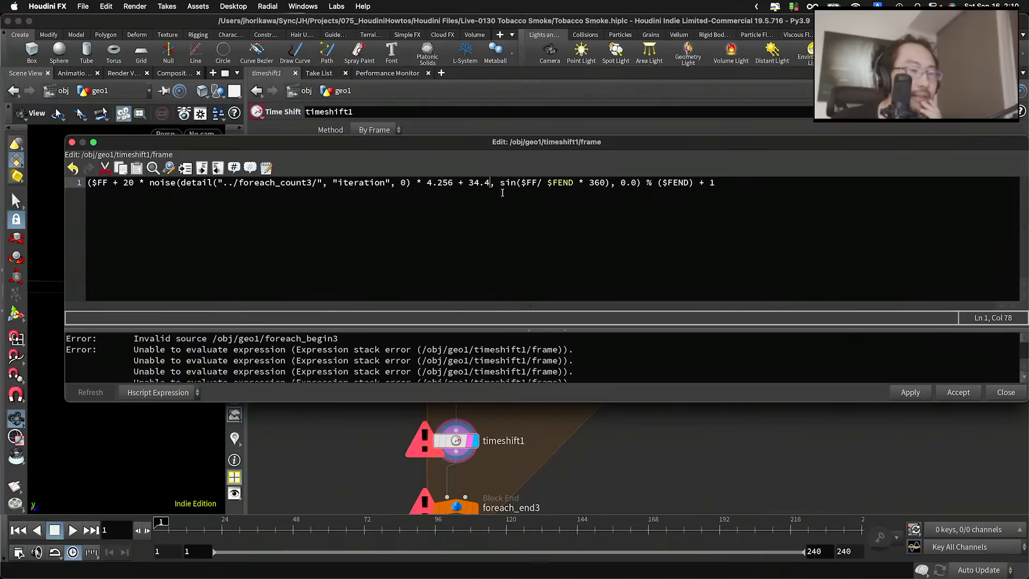
left_click(610, 184)
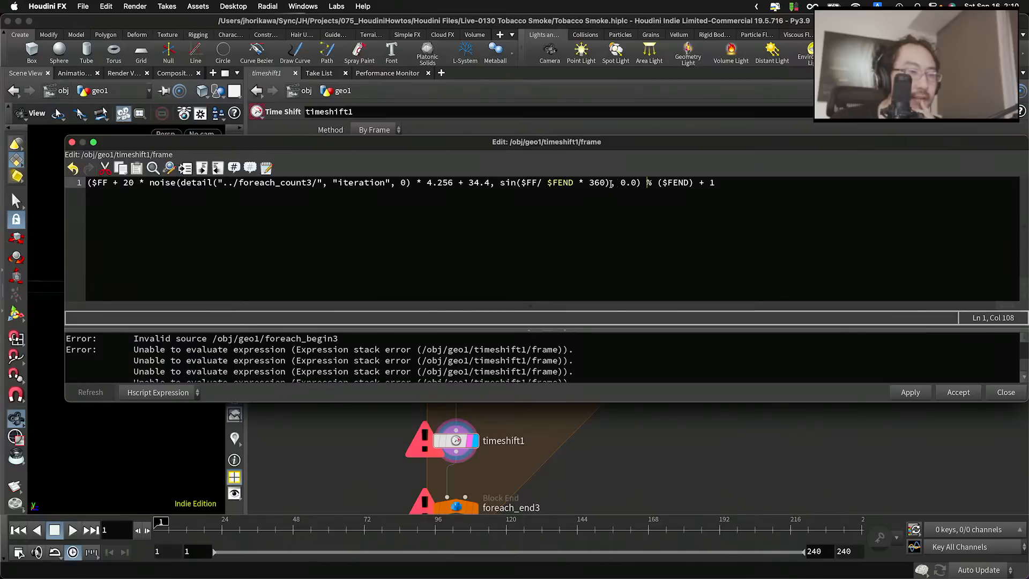
left_click(904, 393)
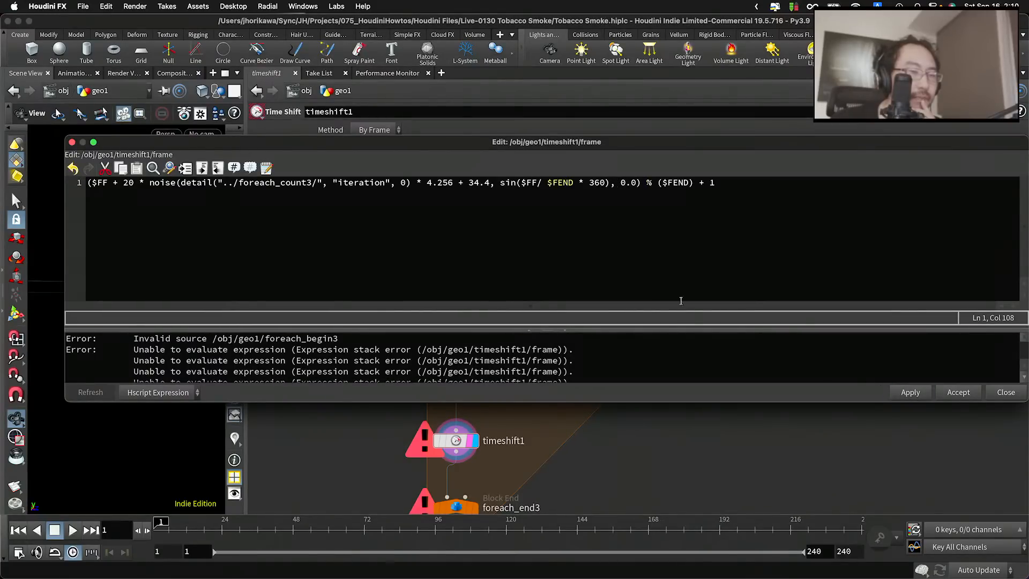
Uncover the network behind the expression editor and examine the error details in timeshift1's node info
left_click_drag(614, 146, 581, 454)
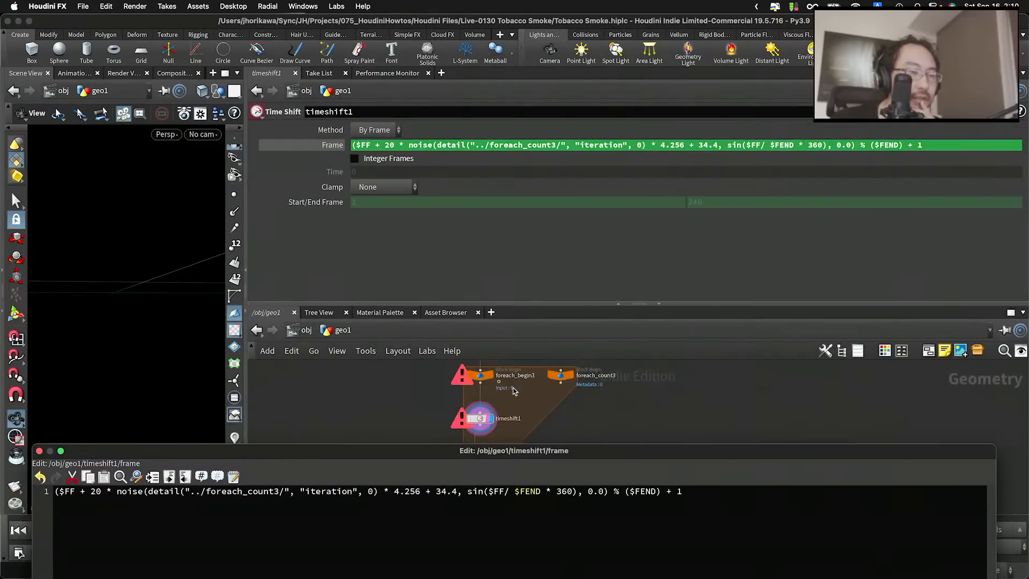
left_click_drag(495, 451, 527, 472)
scroll(488, 427, "up", 3)
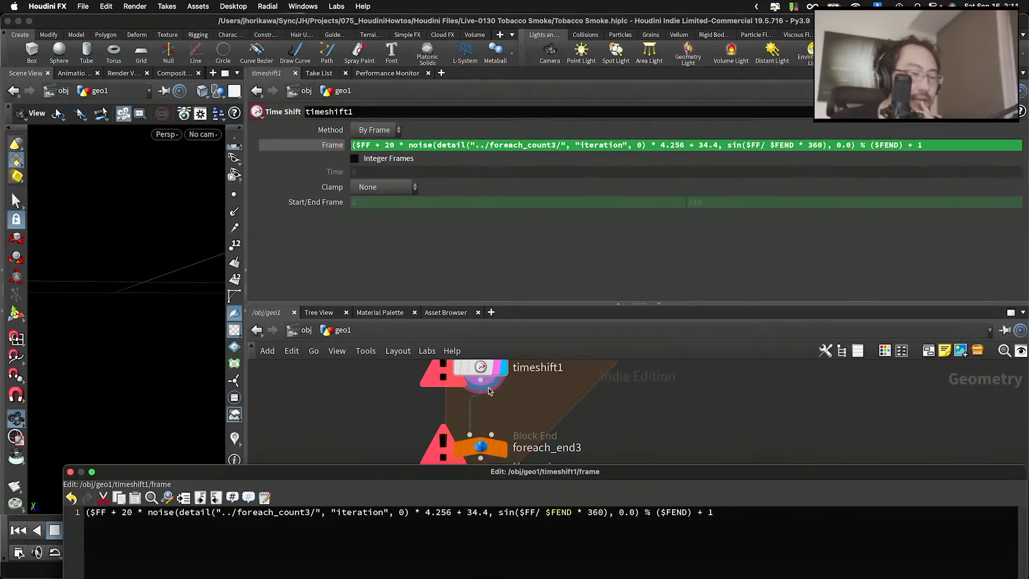
middle_click(484, 372)
left_click(610, 164)
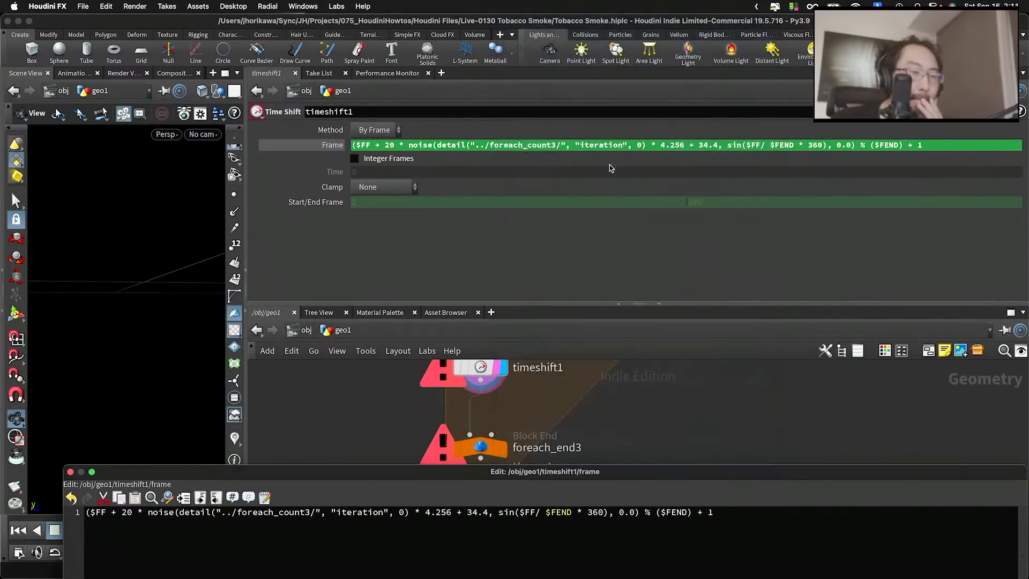
middle_click(480, 368)
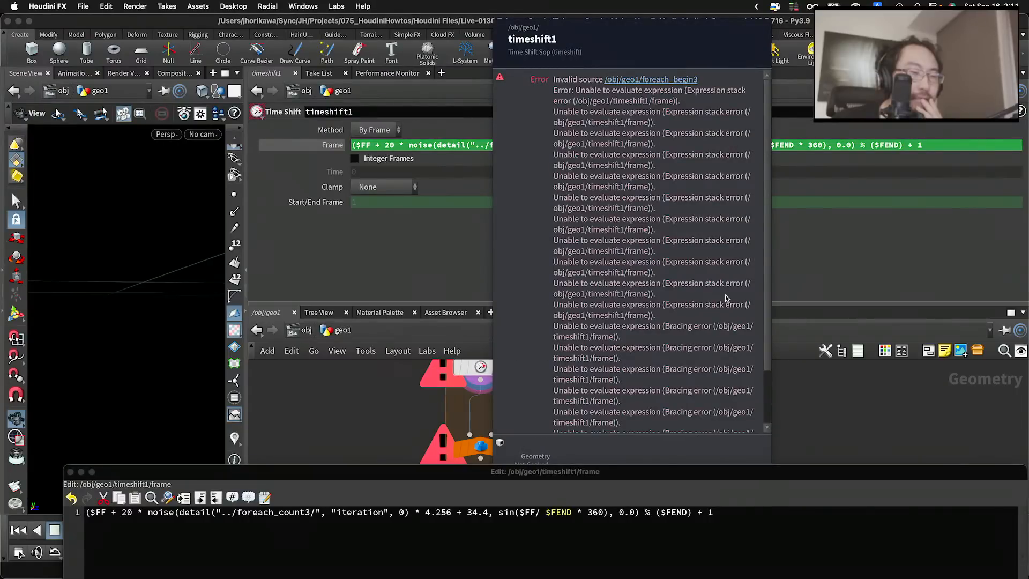
Add the missing closing parenthesis after 0.0 in timeshift1's frame expression and accept the edit
left_click_drag(616, 475, 635, 217)
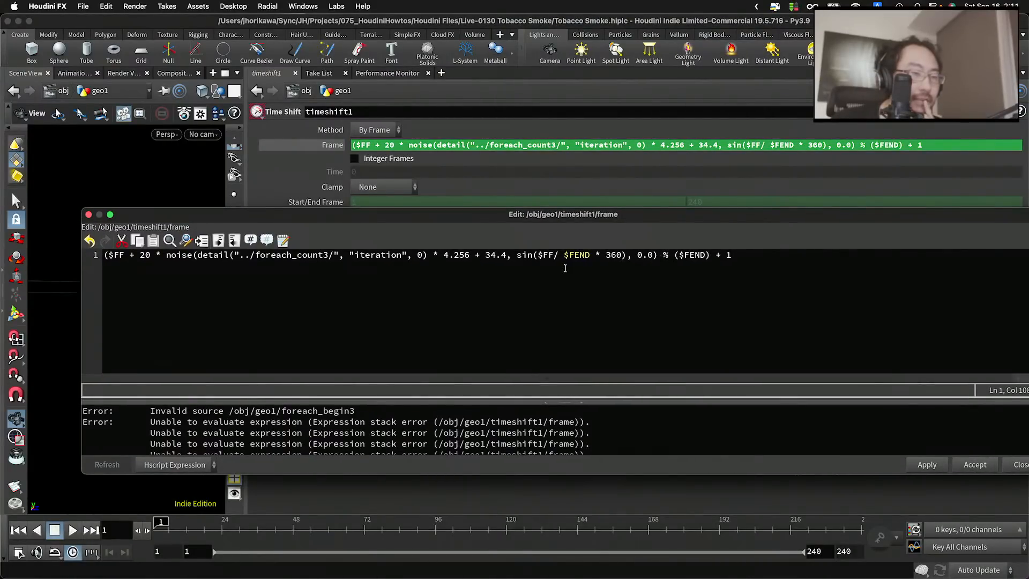
left_click(165, 256)
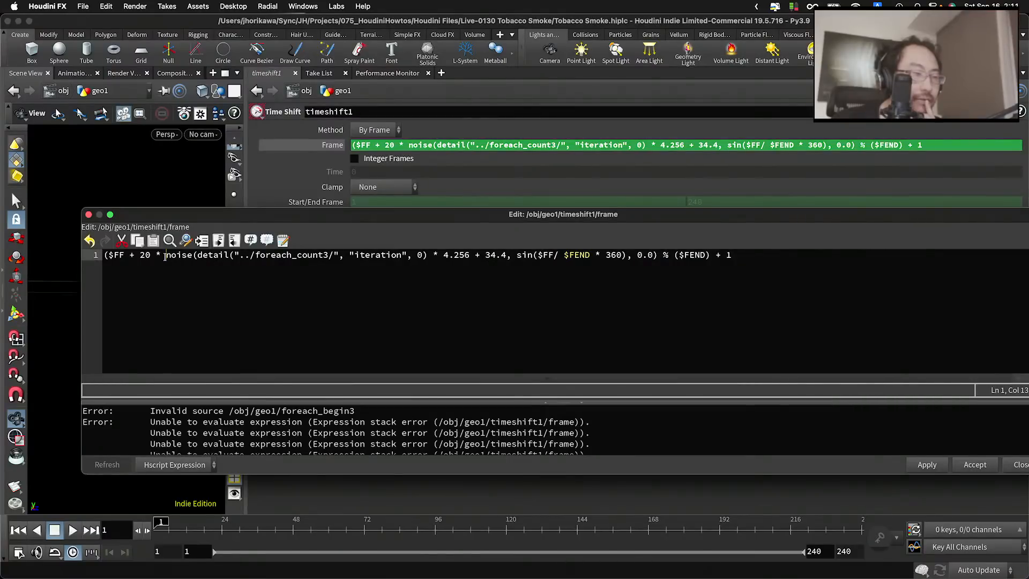
left_click(659, 255)
type(")")
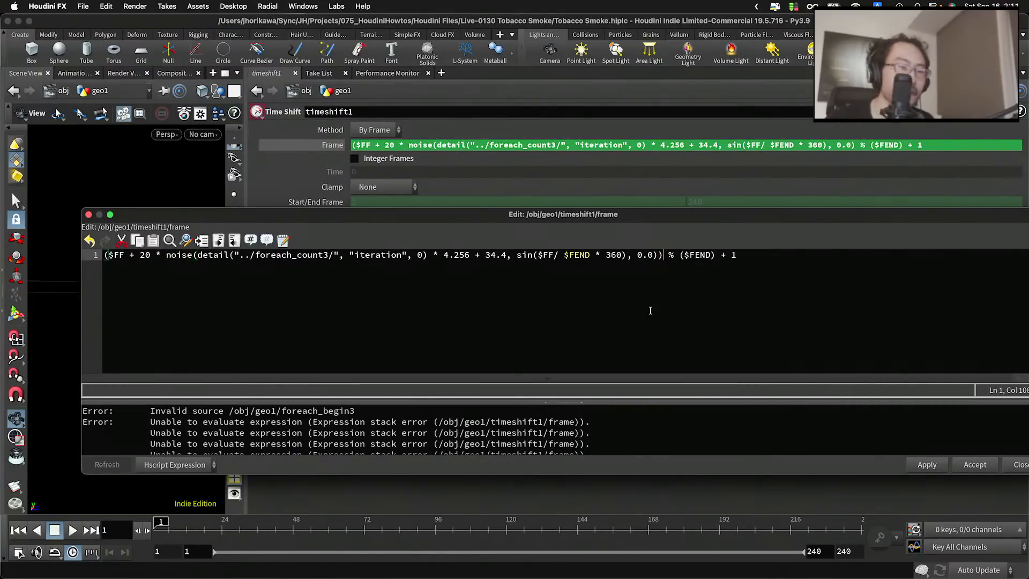
left_click(922, 463)
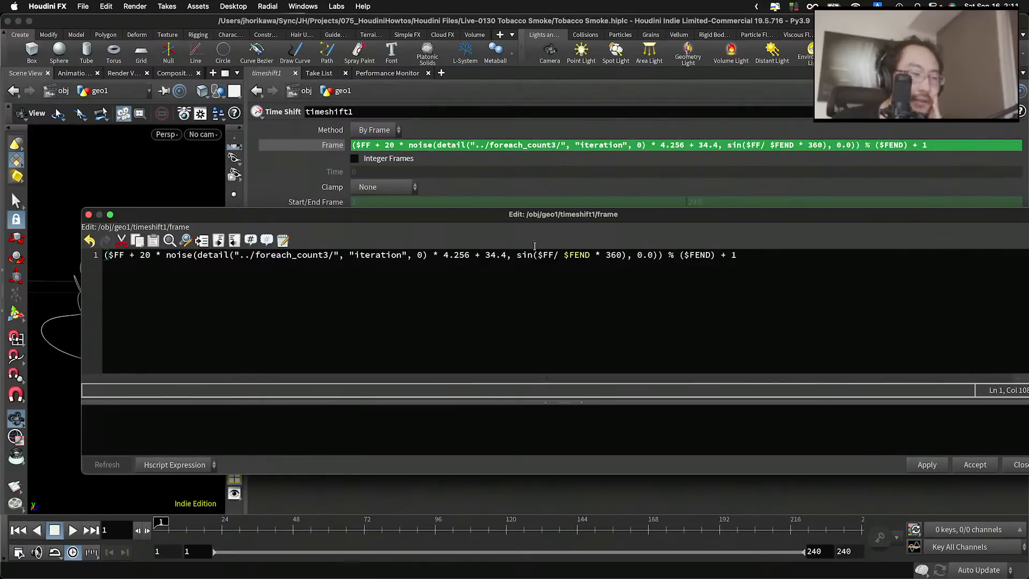
left_click_drag(504, 214, 426, 161)
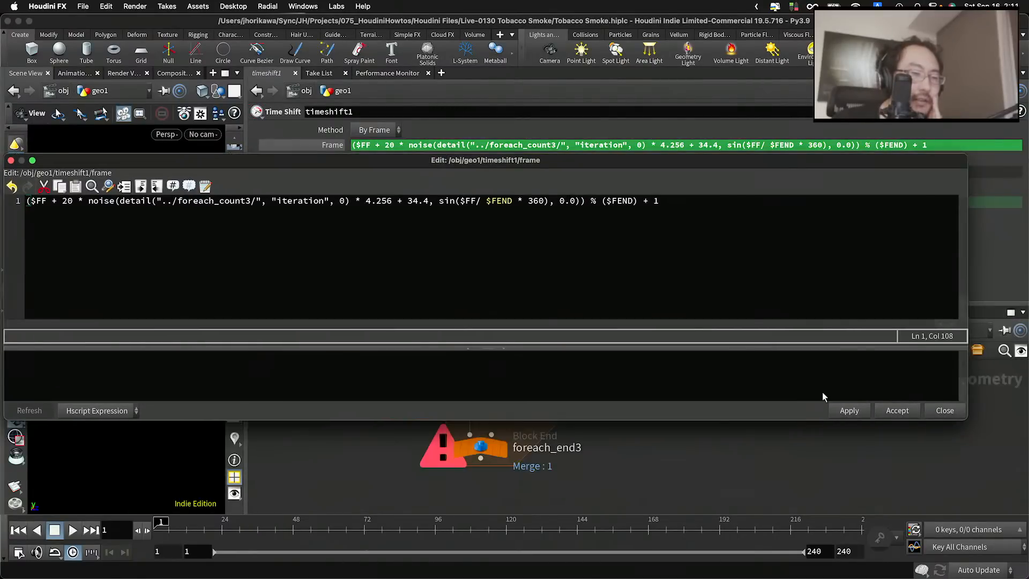
left_click(895, 411)
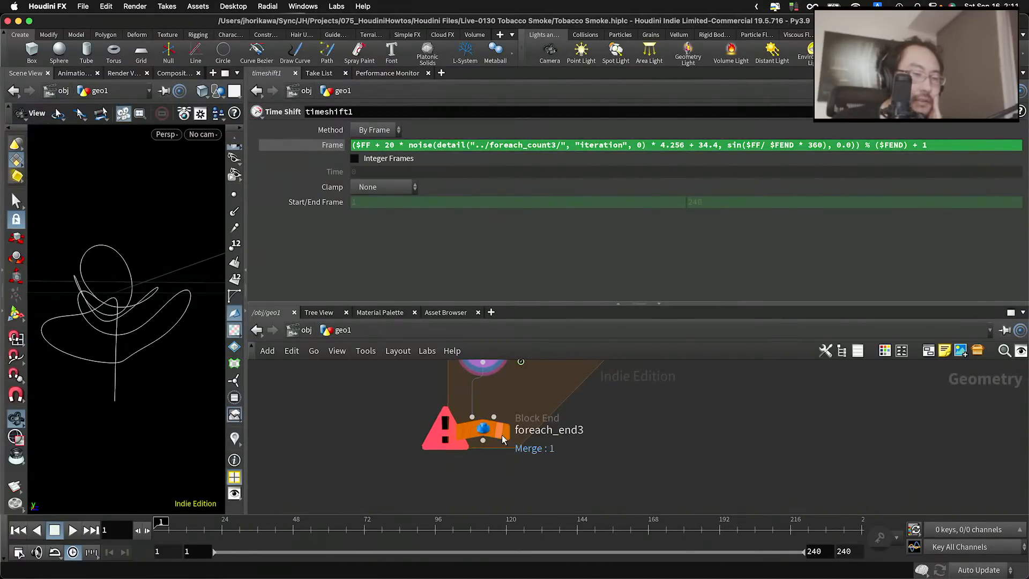
Display the foreach_end3 output and play the strand animation, viewing it from several angles before stopping playback
mouse_move(499, 435)
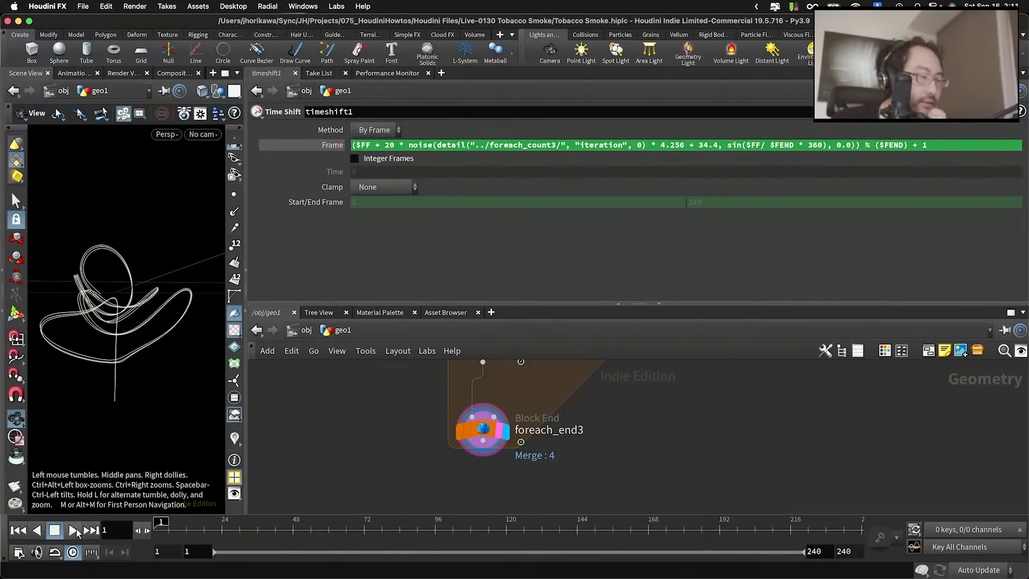
left_click(73, 530)
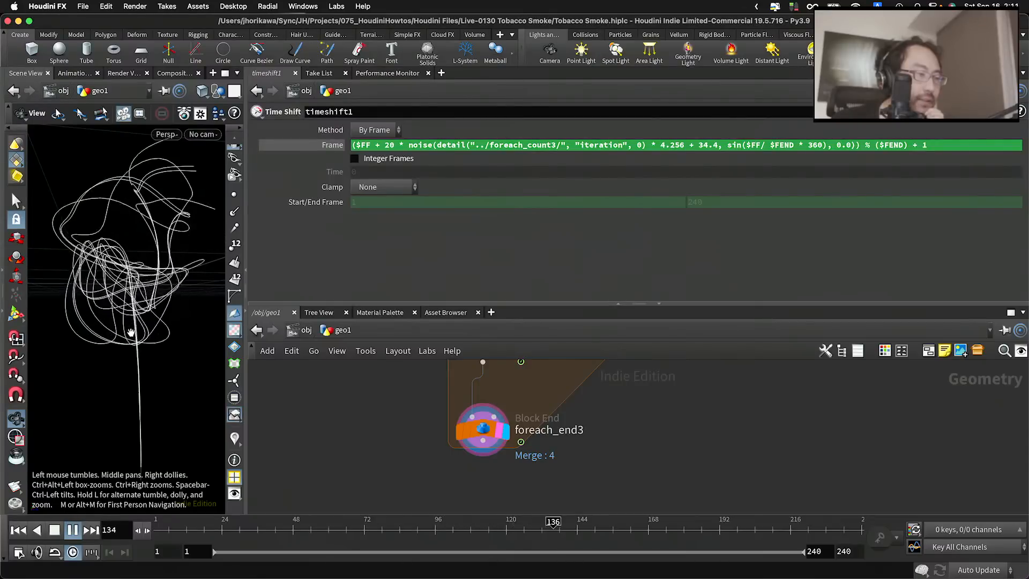
left_click_drag(146, 319, 105, 328)
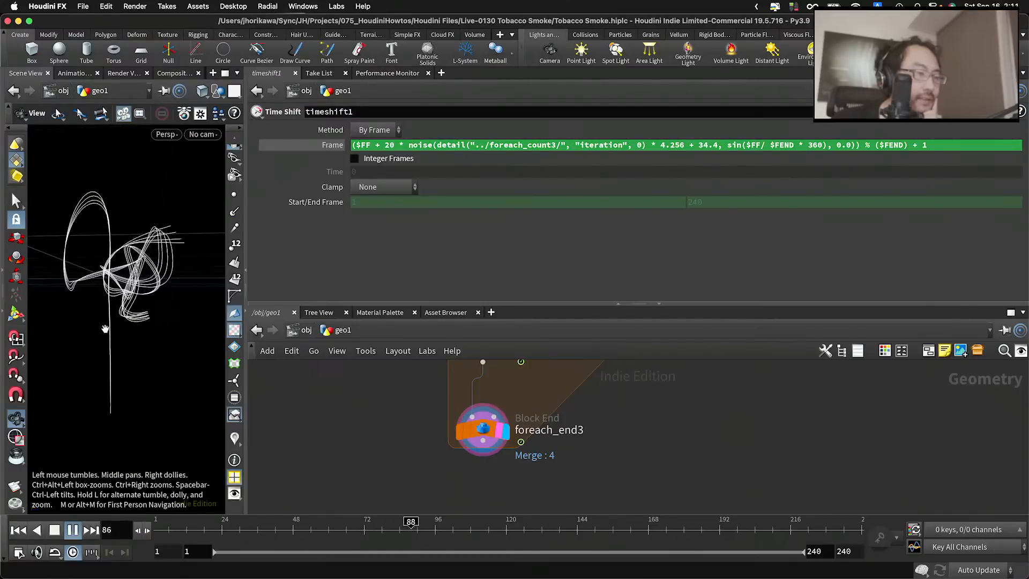
left_click_drag(105, 327, 136, 334)
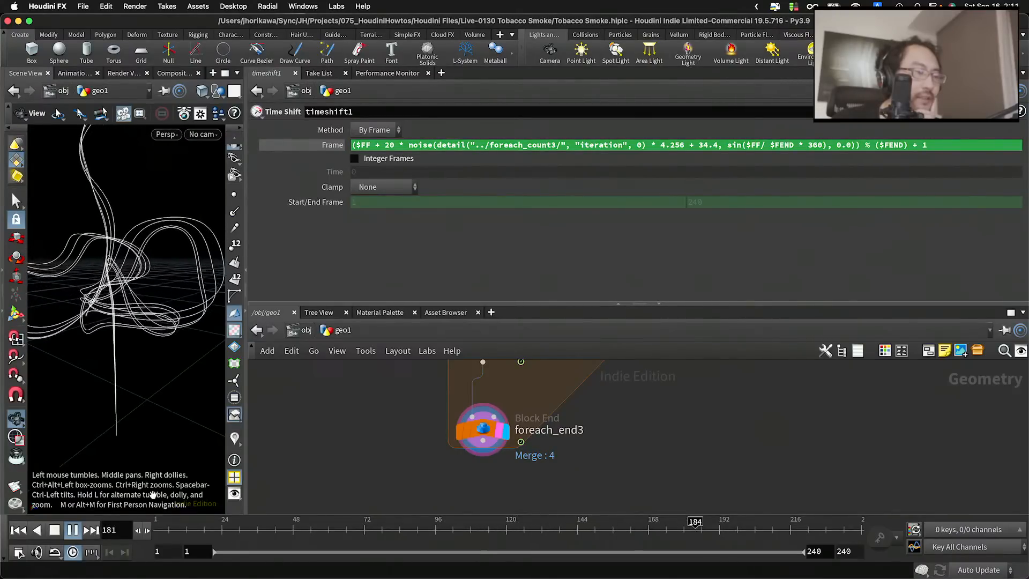
left_click(73, 532)
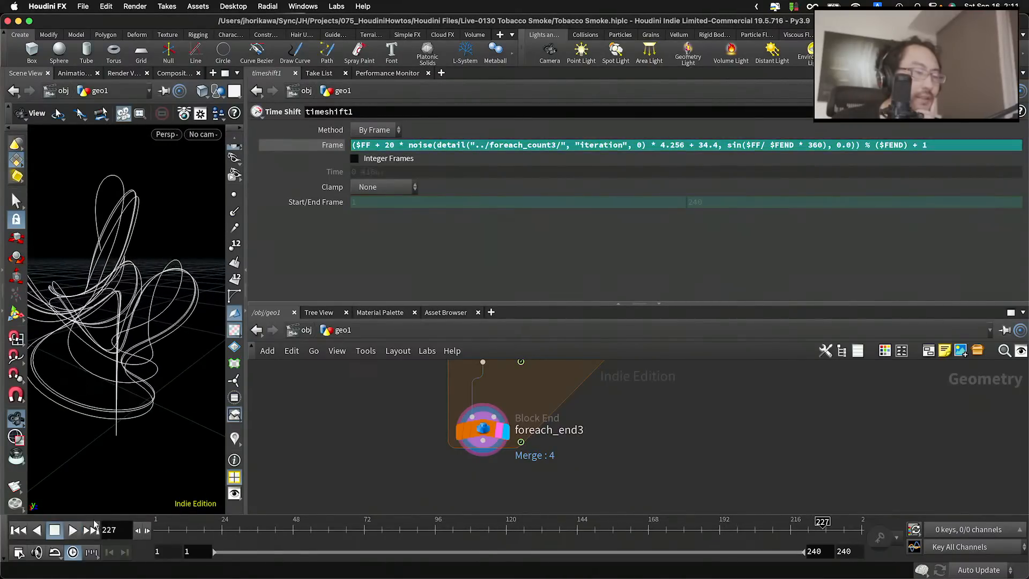
Multiply the sine term in timeshift1's frame expression by 0.1
left_click(768, 145)
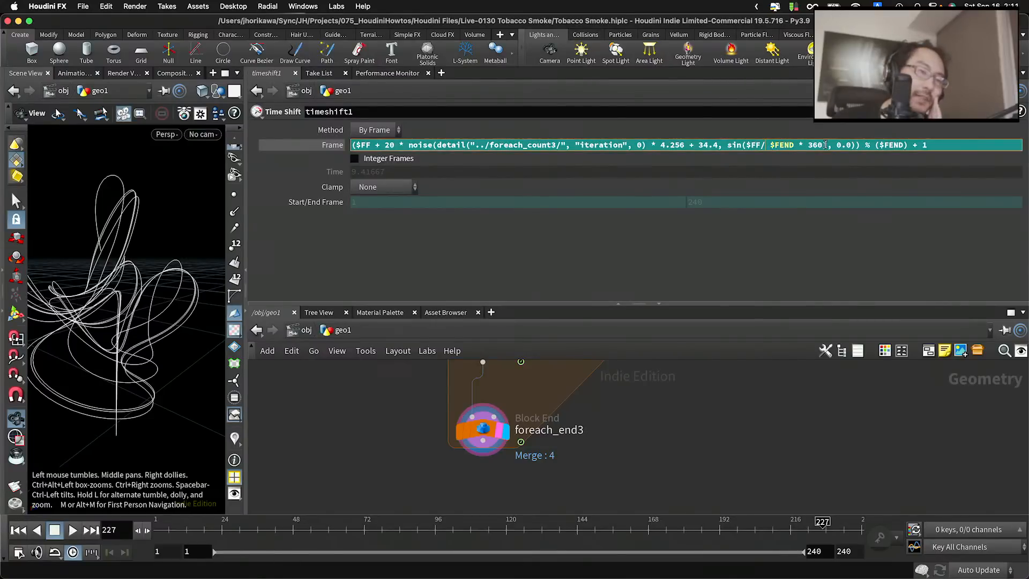
left_click_drag(835, 145, 742, 150)
left_click(742, 151)
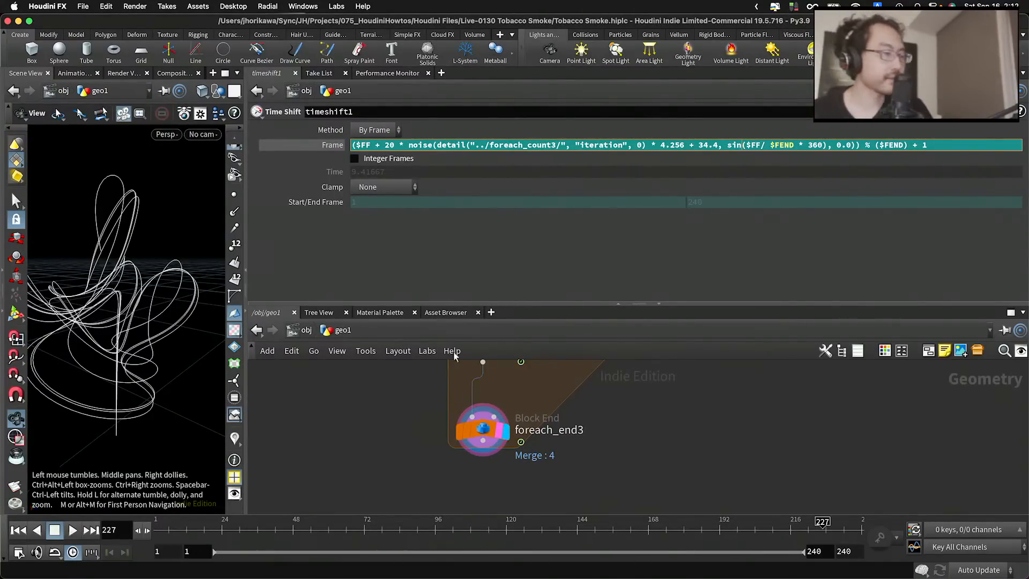
scroll(451, 392, "down", 4)
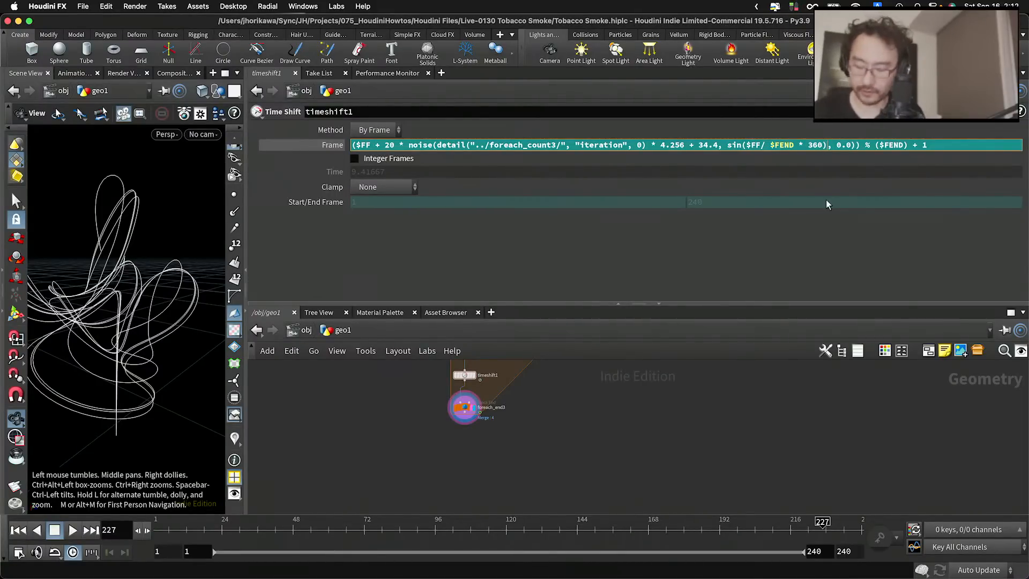
type("* 0.")
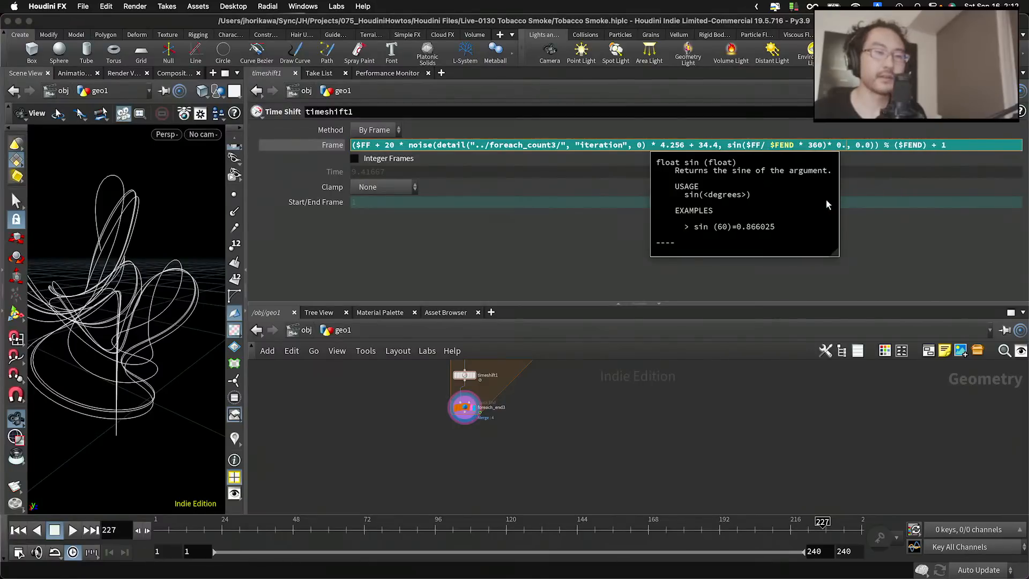
type("1")
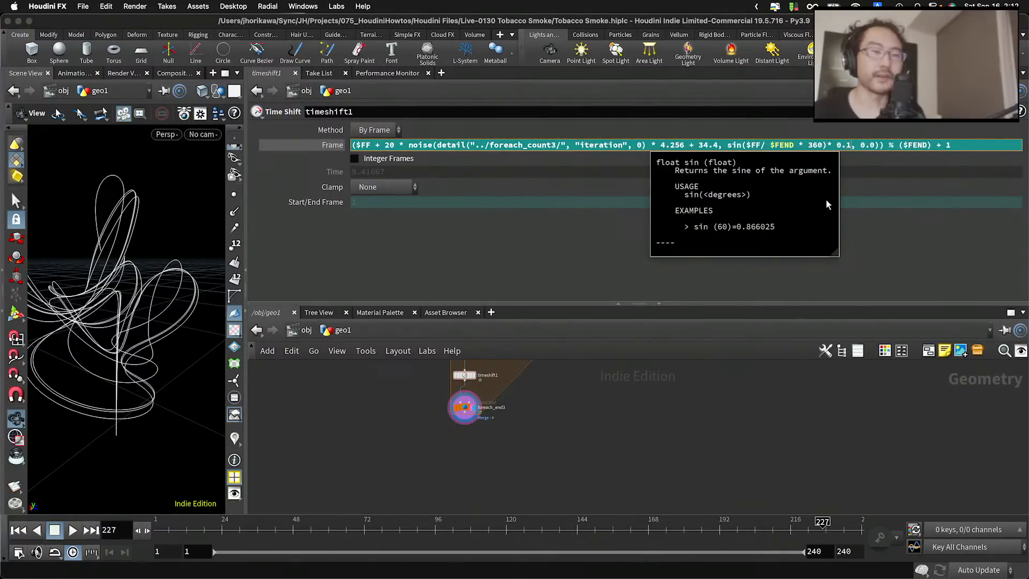
key("Return")
scroll(182, 438, "up", 3)
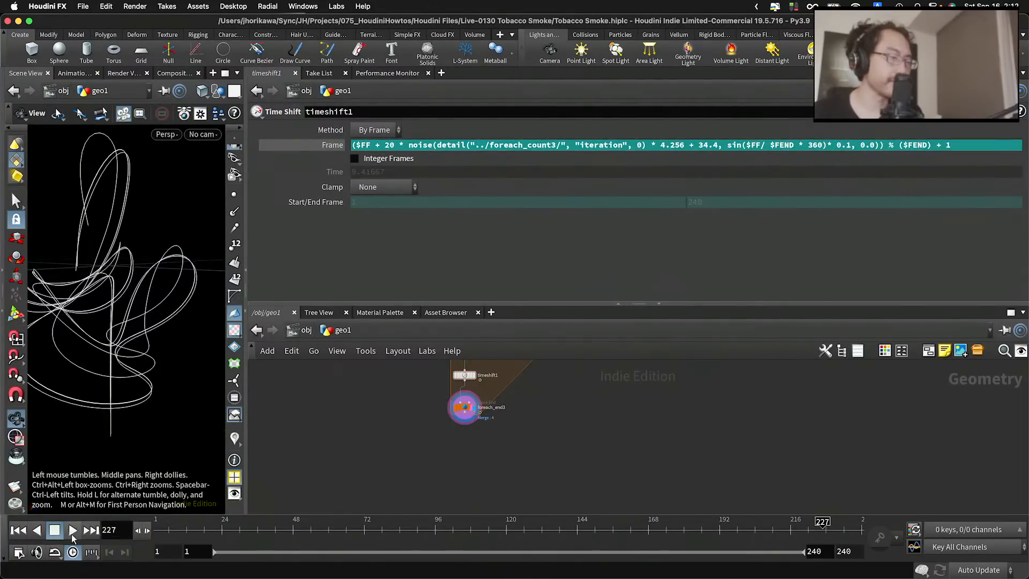
Preview the strand animation and remove the * 0.1 factor from the sine term in timeshift1's frame expression
left_click(72, 534)
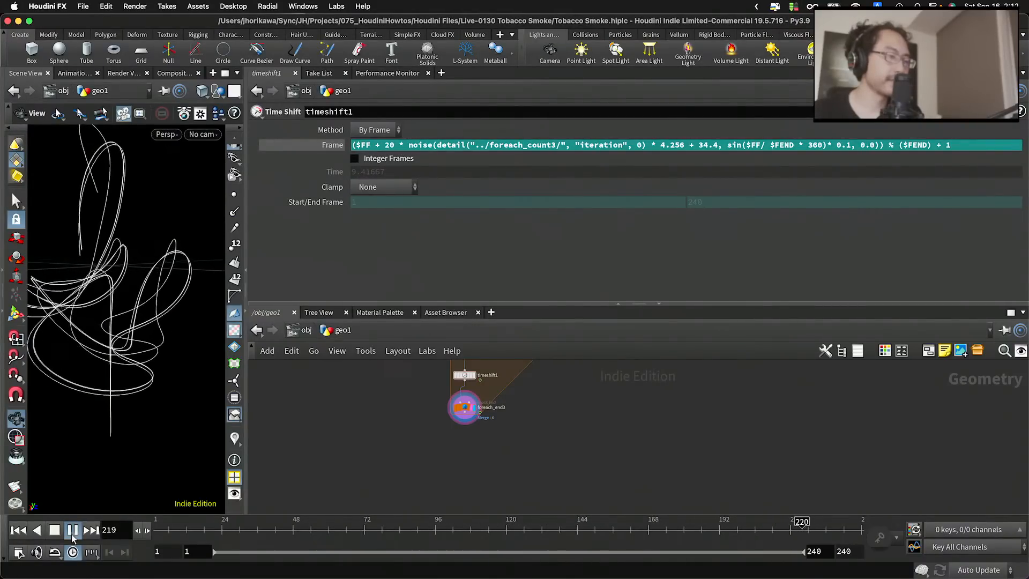
left_click(72, 534)
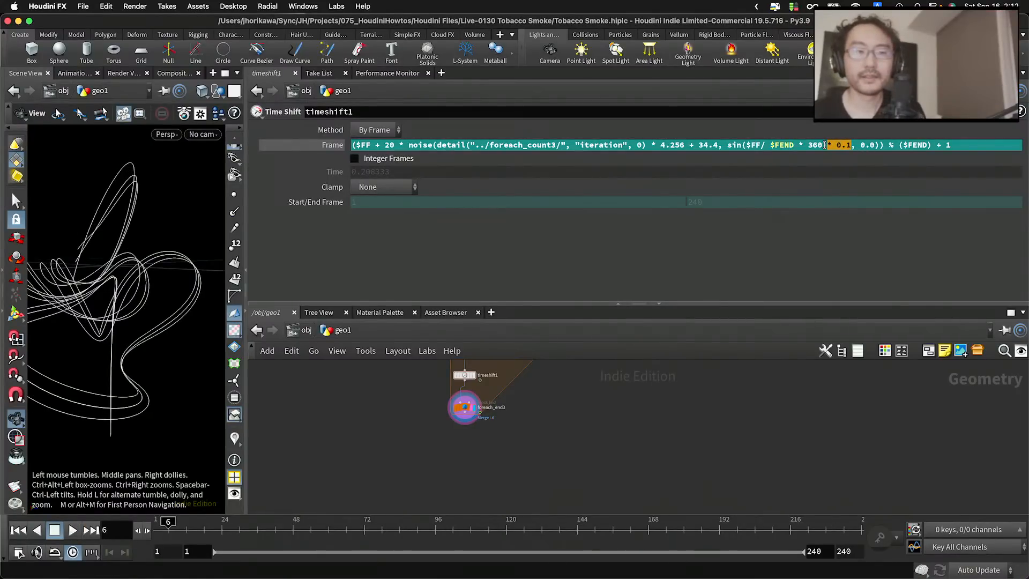
type(")")
key("Return")
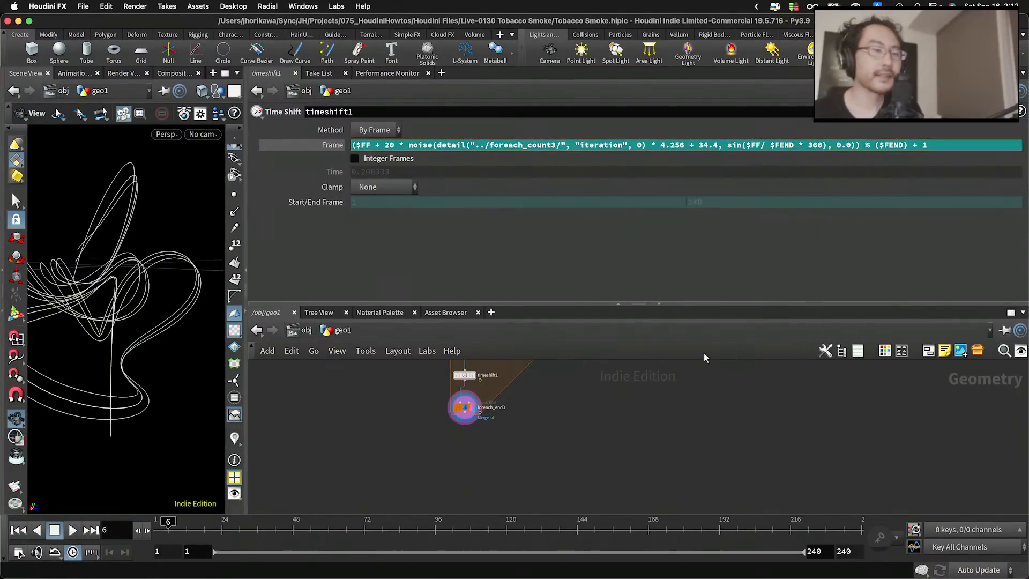
Enlarge the 3D view, frame all the strands in it, and play the strand animation to check its motion
scroll(628, 418, "down", 2)
scroll(627, 418, "down", 1)
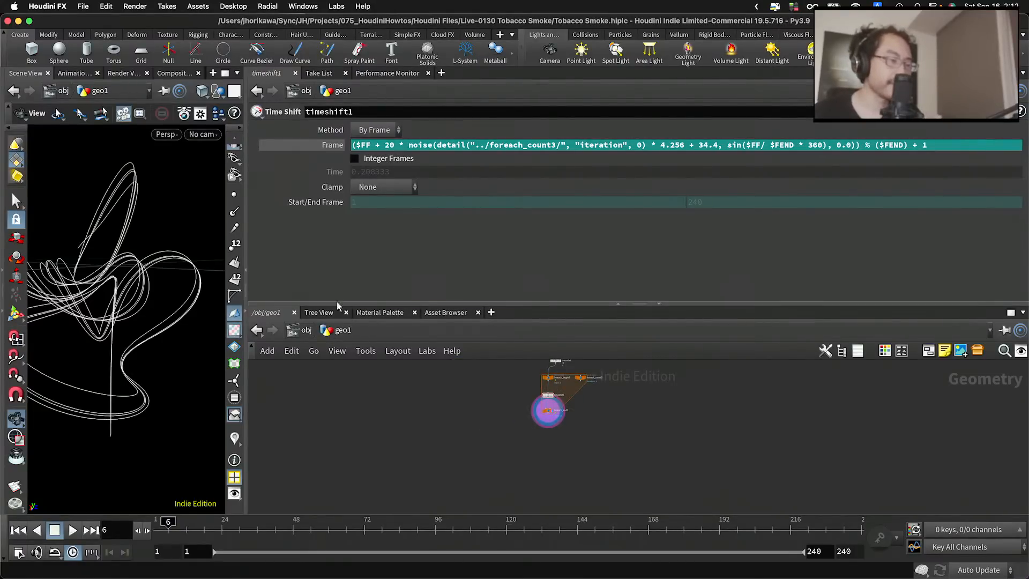
left_click_drag(246, 235, 461, 240)
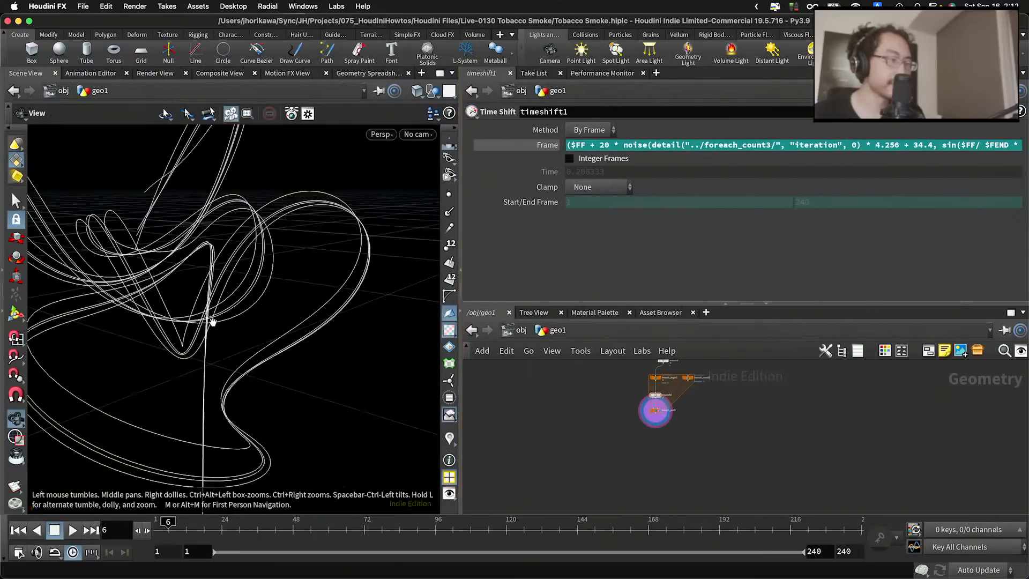
scroll(212, 320, "down", 4)
left_click_drag(212, 321, 178, 260)
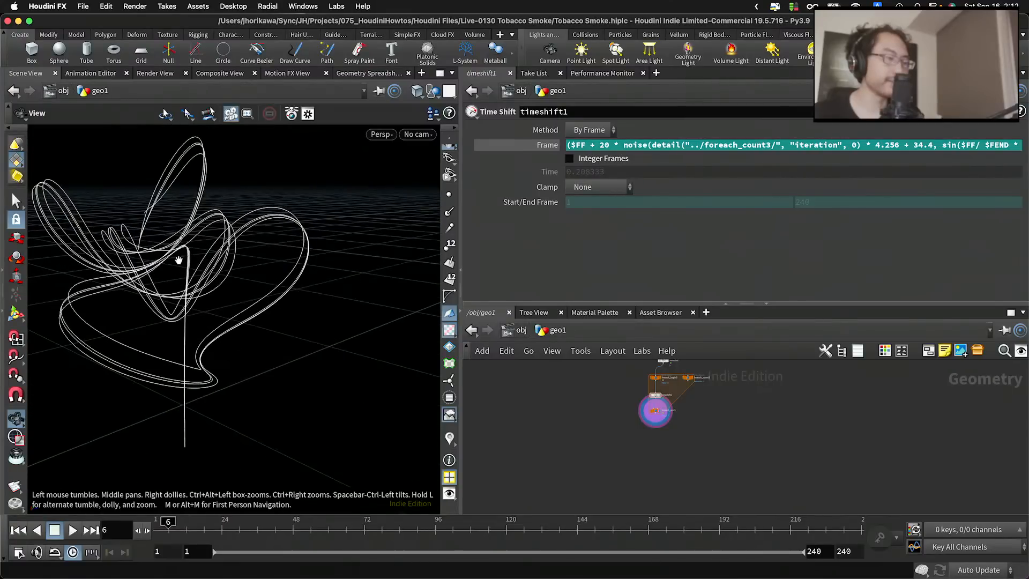
left_click(73, 530)
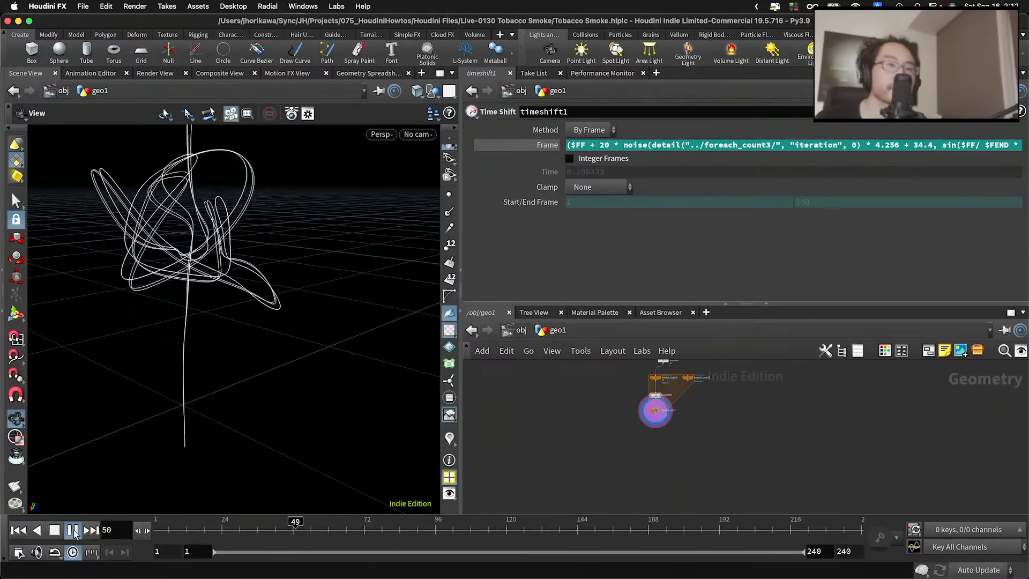
left_click(73, 531)
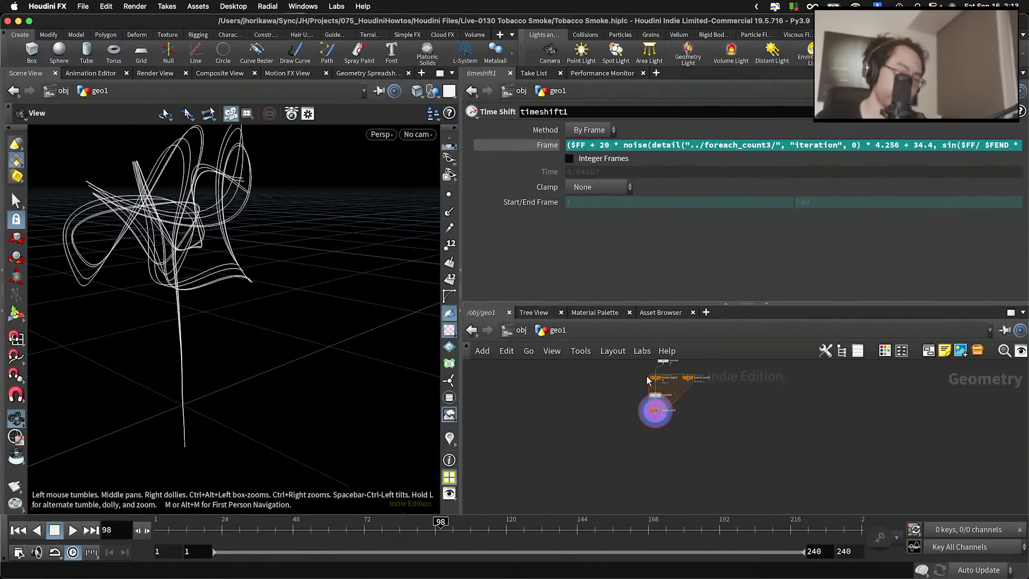
Add a Transform node in the empty network area beside the for-each block
scroll(662, 399, "up", 5)
middle_click_drag(676, 428, 786, 454)
key("Tab")
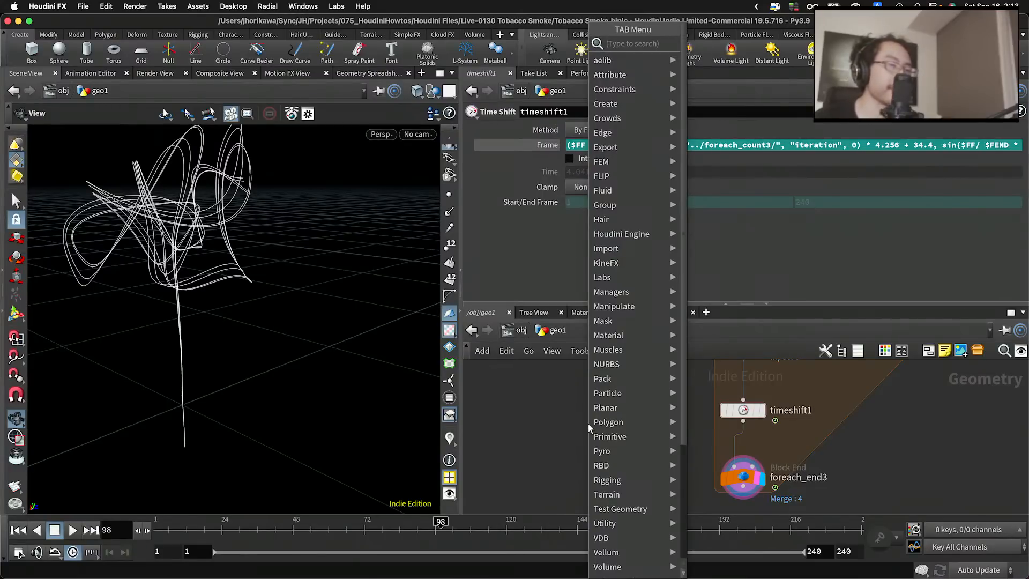
type("ptrans")
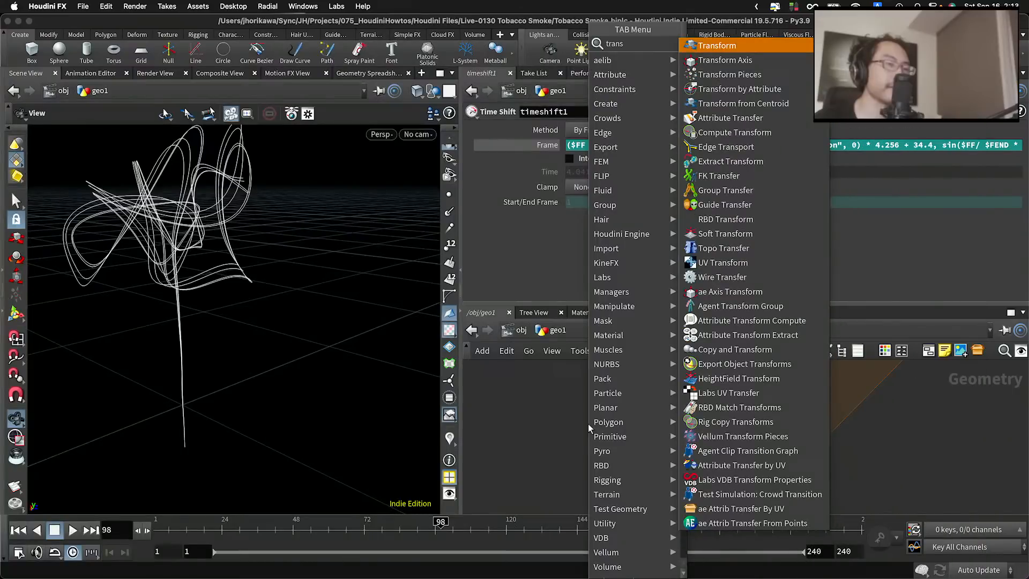
key("Return")
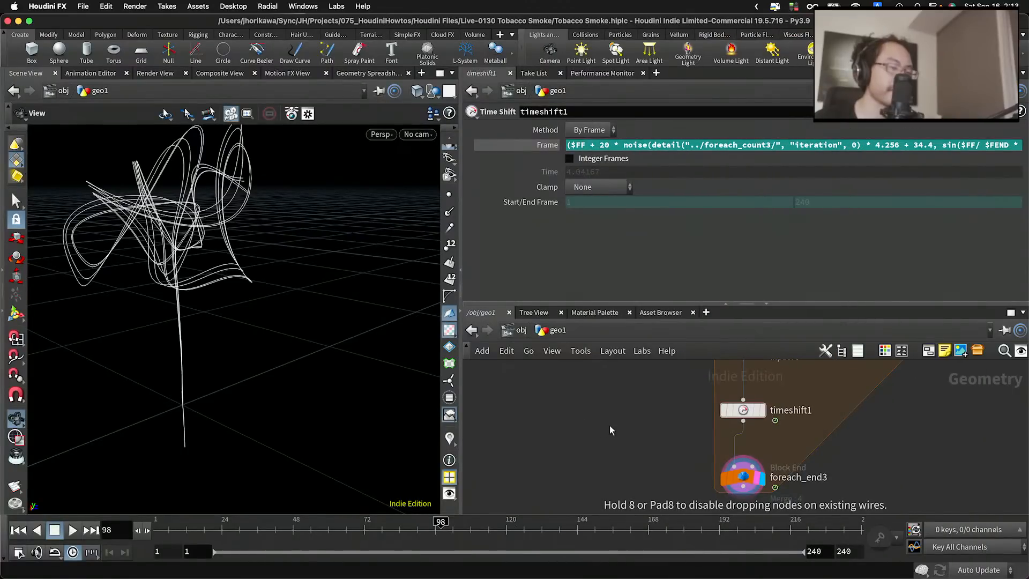
left_click(600, 425)
Add a Sphere node above transform1, wire its output into transform1, and select the sphere for editing
scroll(596, 419, "up", 2)
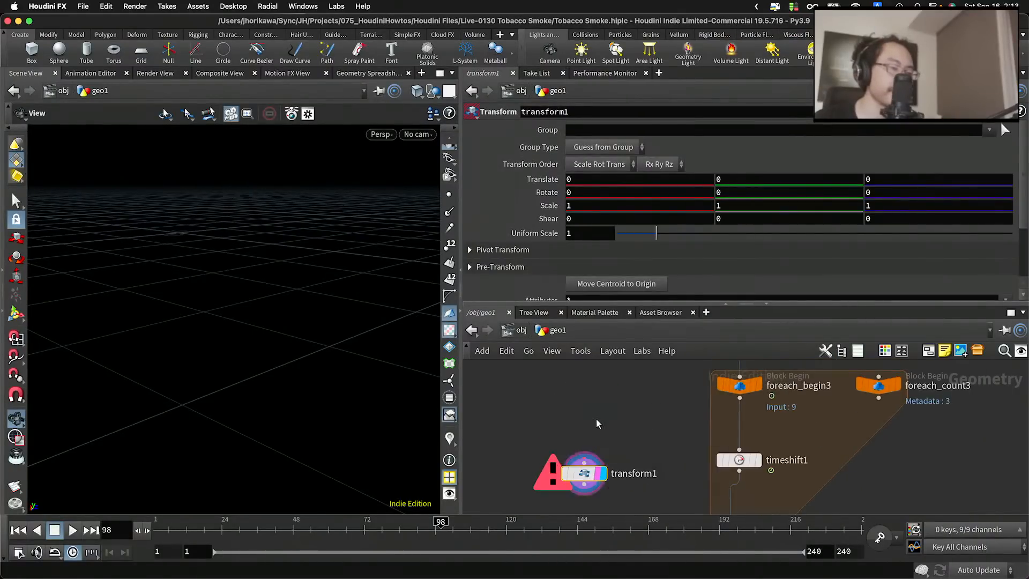
key("Tab")
type("sphere")
key("Return")
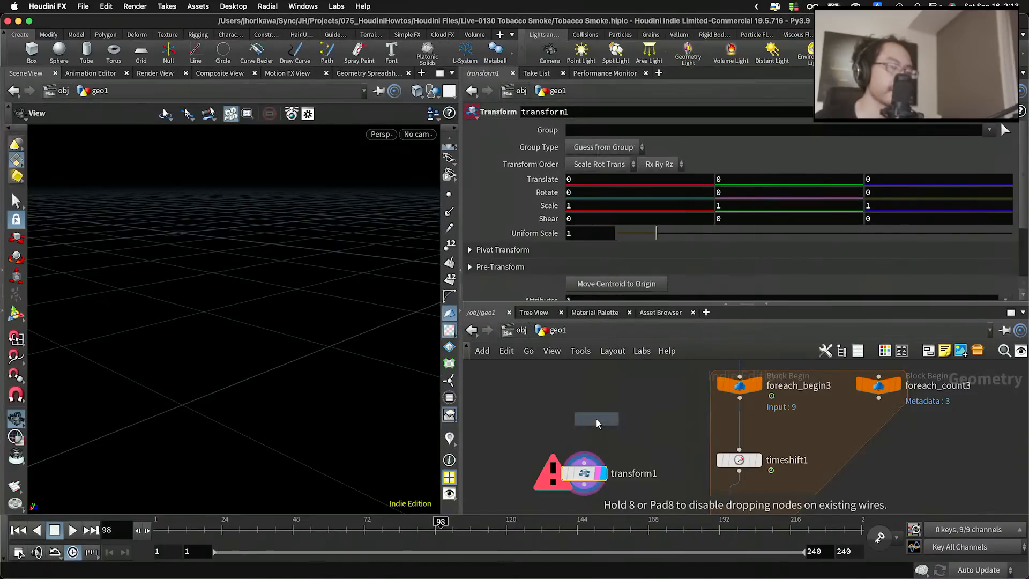
left_click(596, 419)
left_click_drag(597, 432, 588, 485)
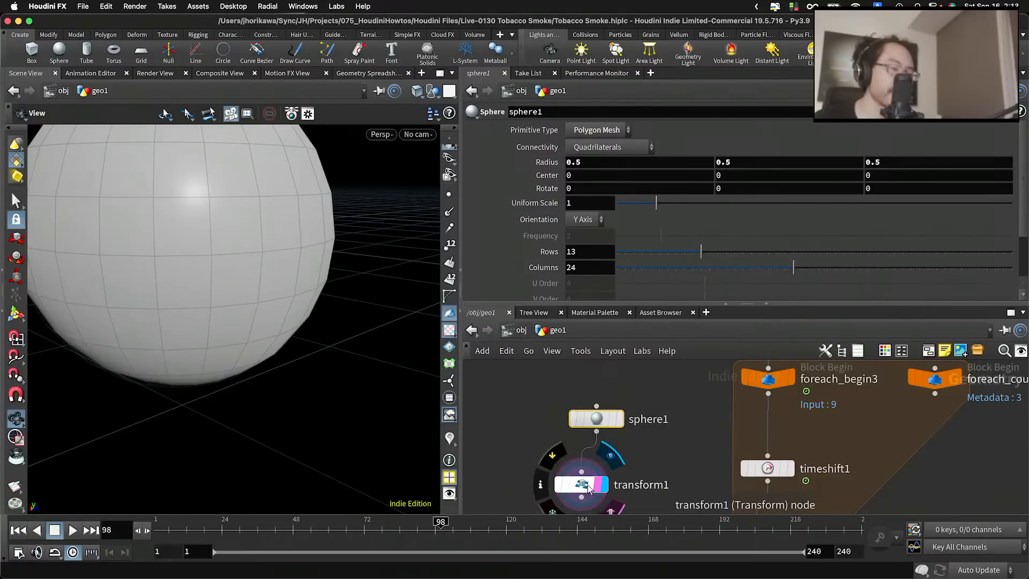
left_click(588, 487)
left_click(601, 420)
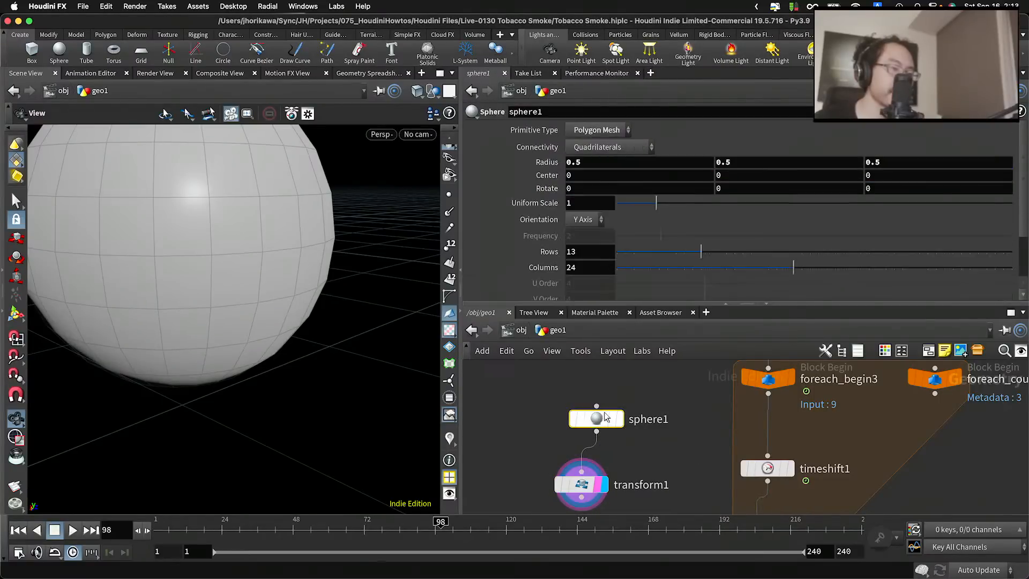
Set sphere1's Y center to the expression noise($FF/$FEND, 0, 0)
left_click(737, 175)
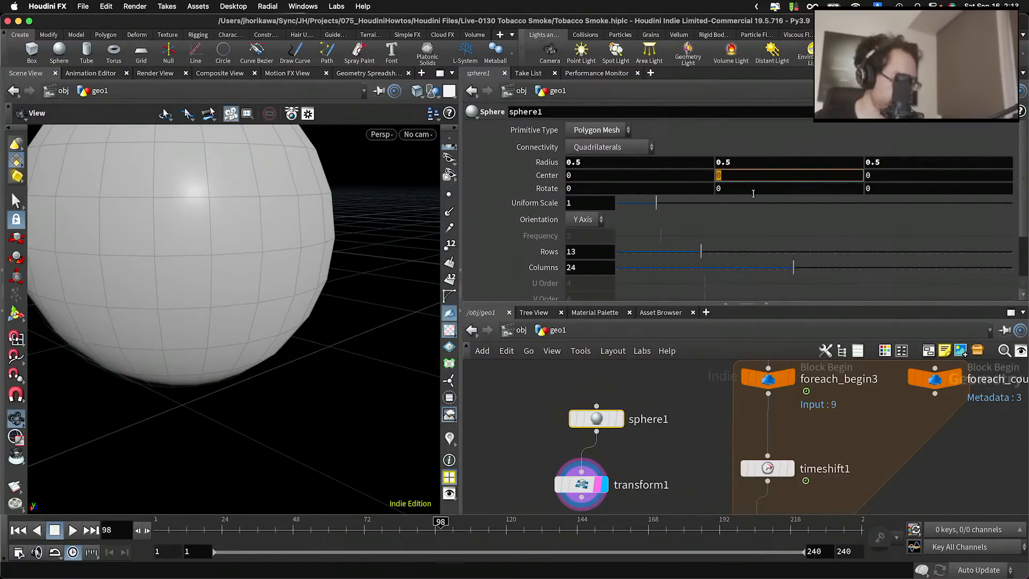
type("noise(")
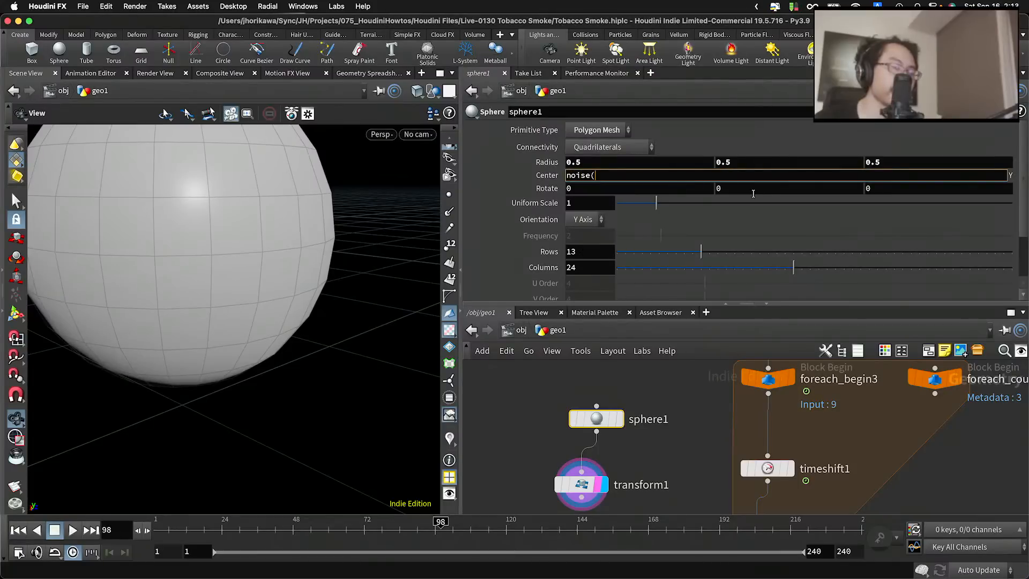
type("$FF")
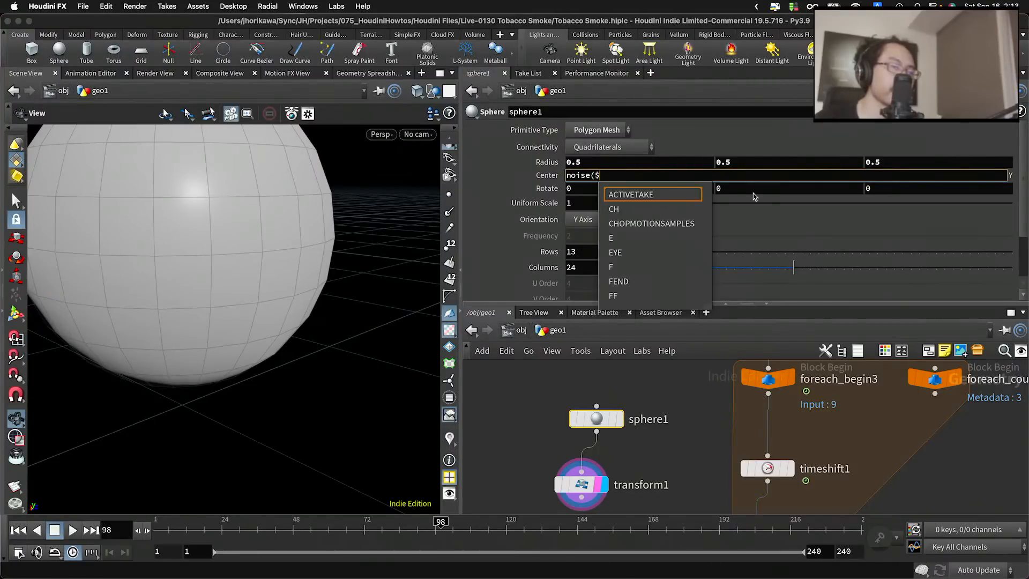
type("/$F")
key("BackSpace")
key("BackSpace")
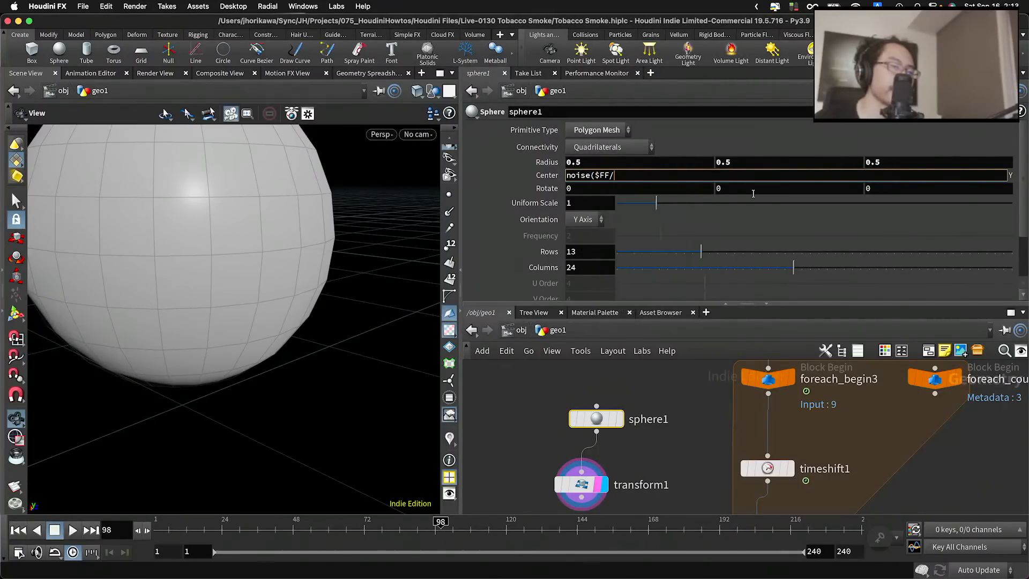
type("$F")
key("BackSpace")
key("BackSpace")
type("$F")
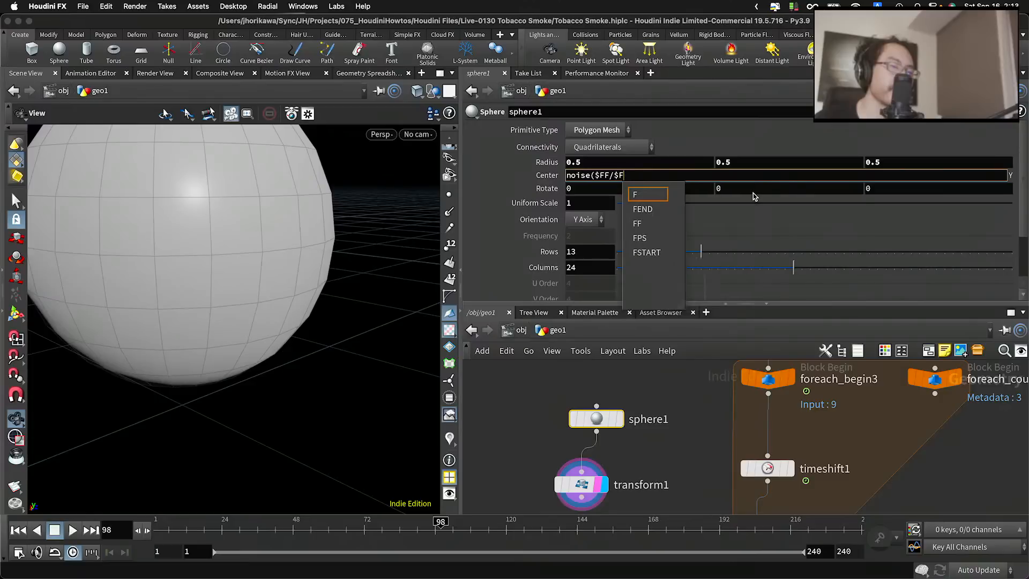
type("END)")
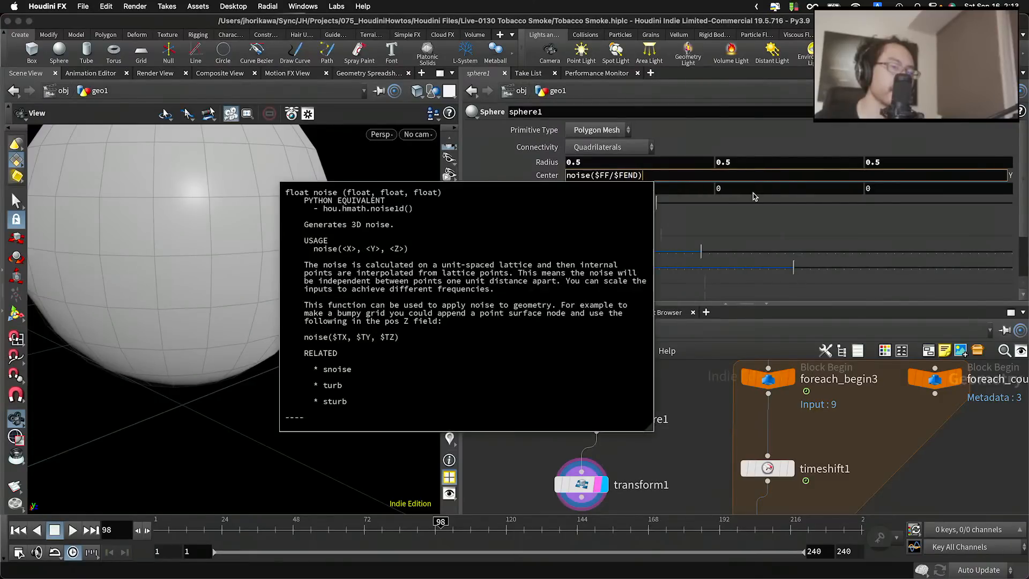
key("Return")
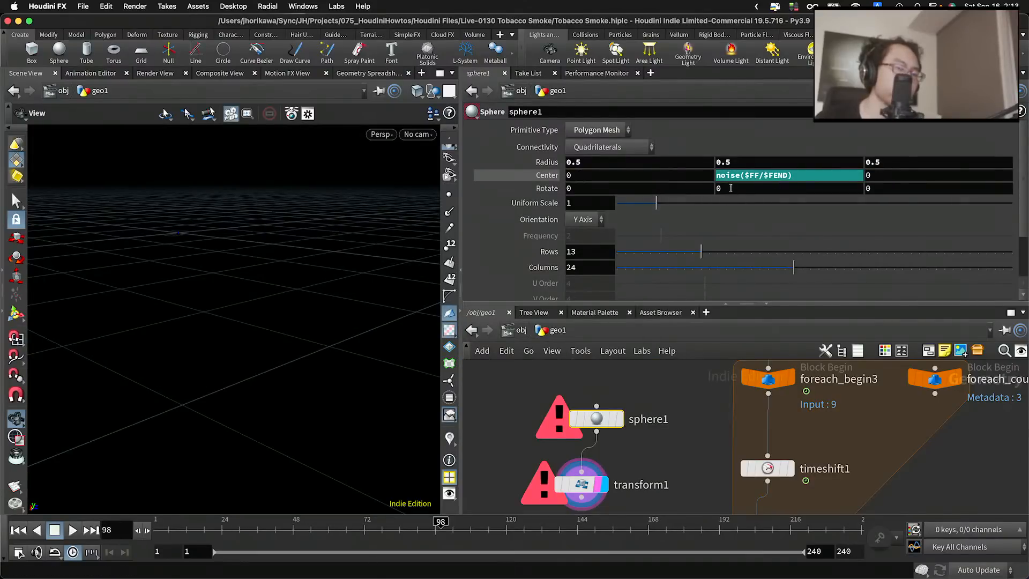
left_click(785, 175)
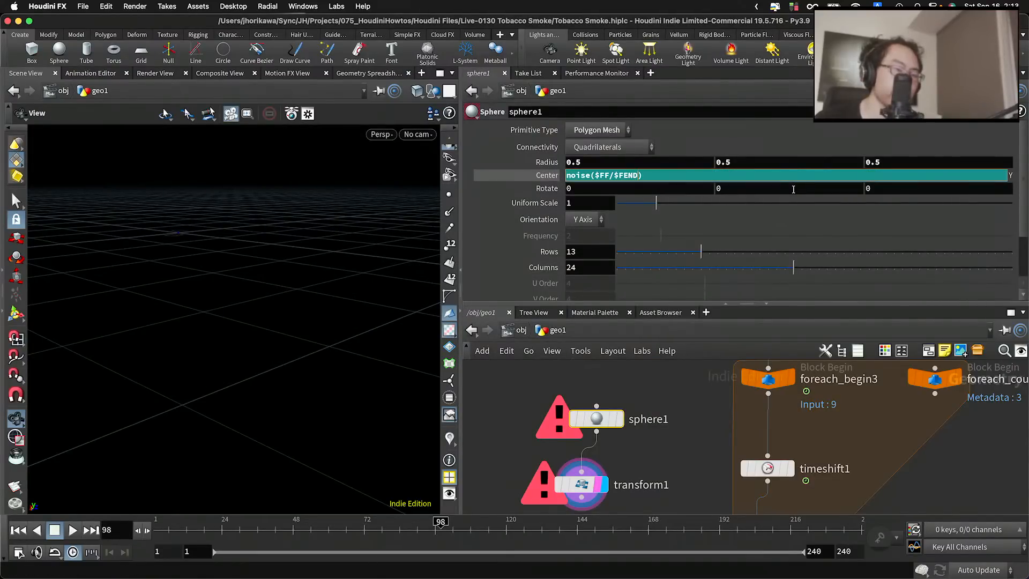
key("Return")
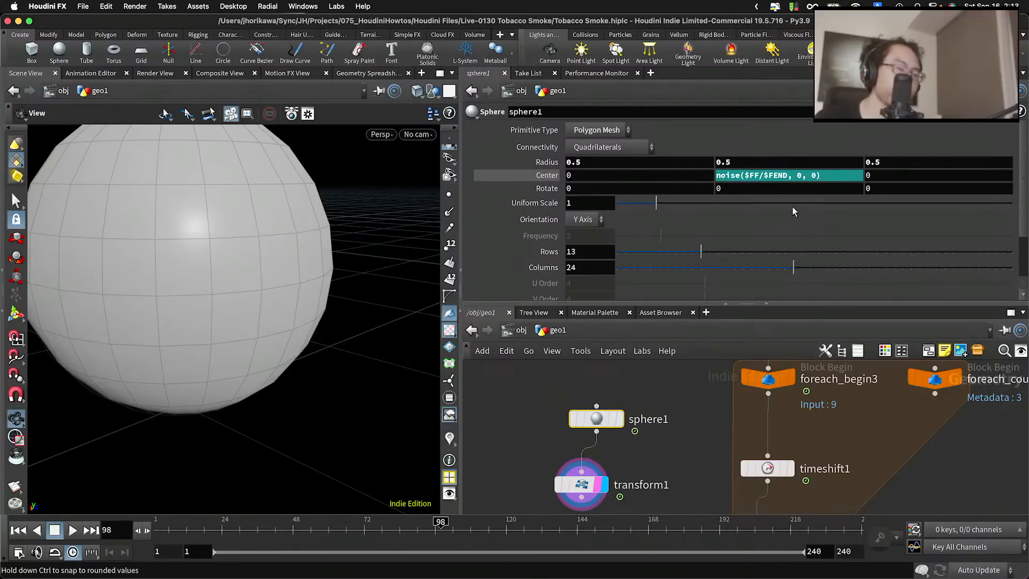
Frame the whole sphere in the 3D view and play the animation to check its vertical noise motion
left_click(746, 174)
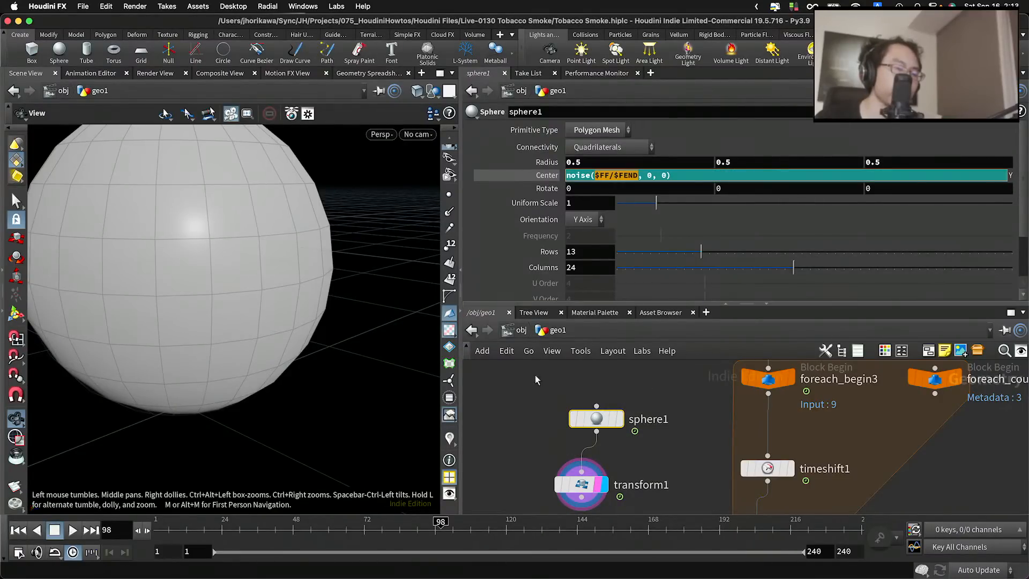
right_click_drag(302, 336, 178, 359)
middle_click_drag(373, 324, 307, 339)
right_click_drag(301, 409, 275, 411)
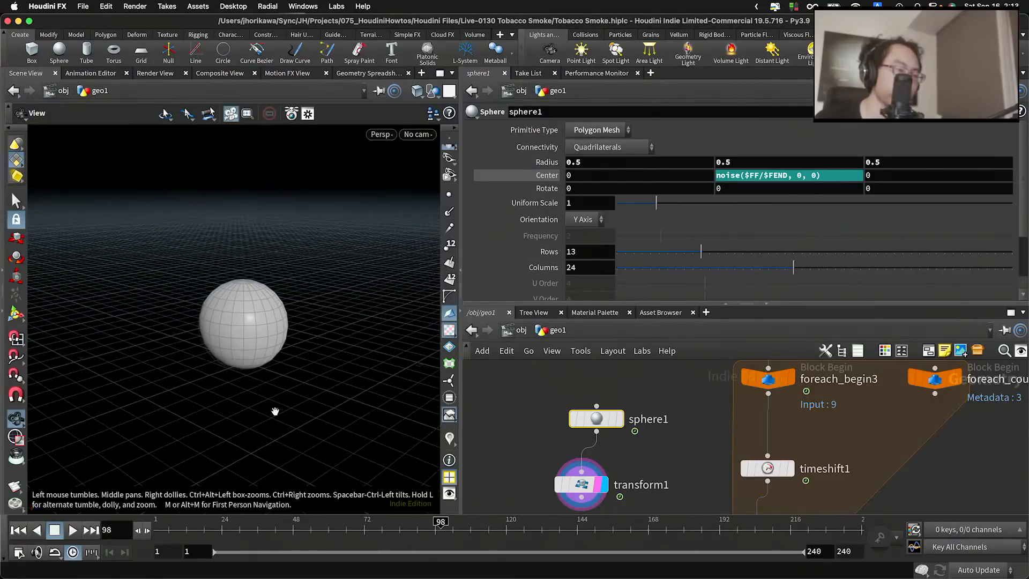
left_click_drag(275, 411, 274, 422)
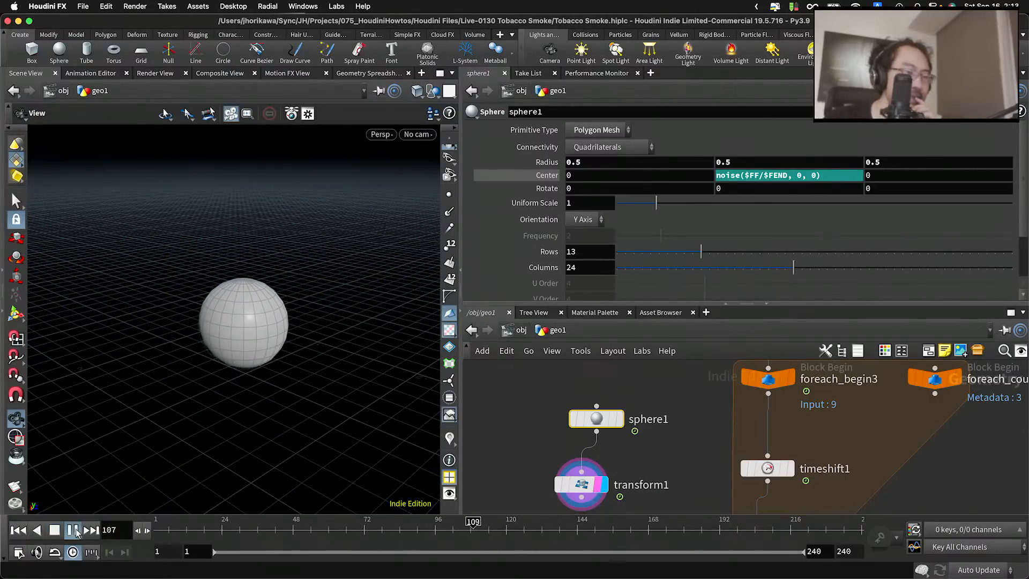
left_click(74, 530)
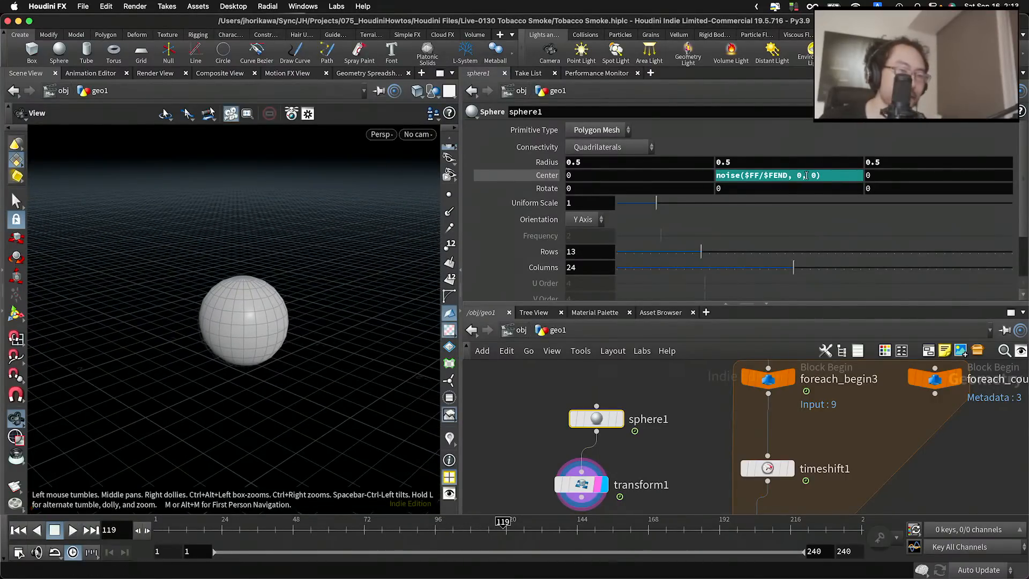
Multiply $FF/$FEND by 3 in sphere1's Y center noise expression and preview the faster motion
left_click(787, 175)
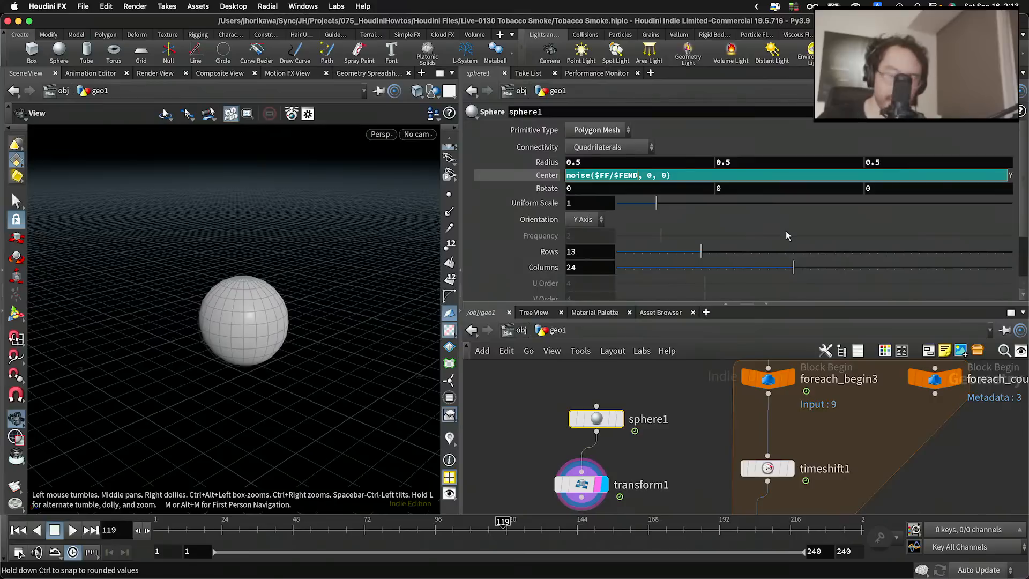
type("* 3")
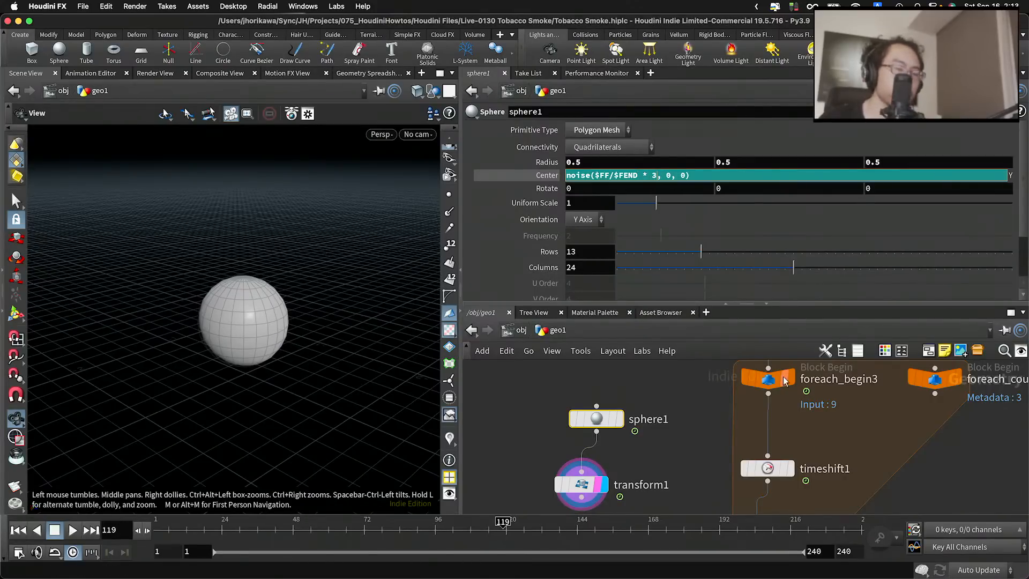
key("Return")
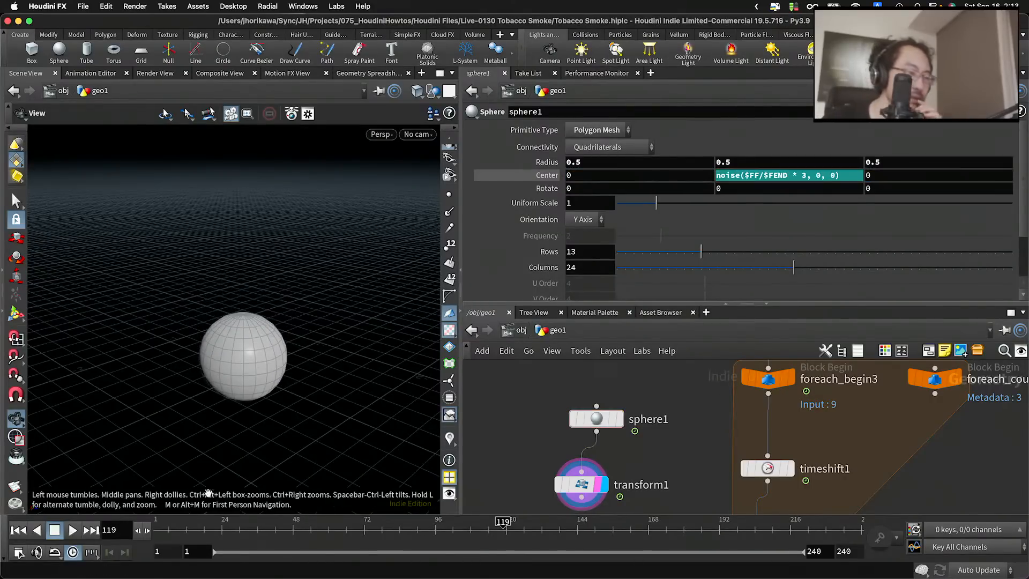
left_click(72, 534)
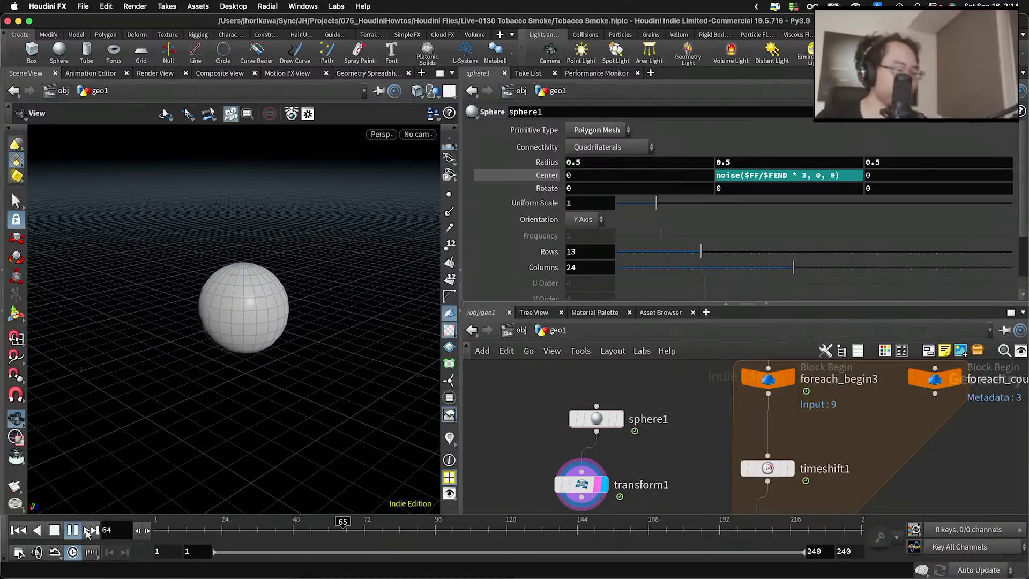
left_click(71, 533)
Switch to the browser's Houdini noise expression function page and read how lattice spacing and input scaling affect the noise
key("ctrl+Up")
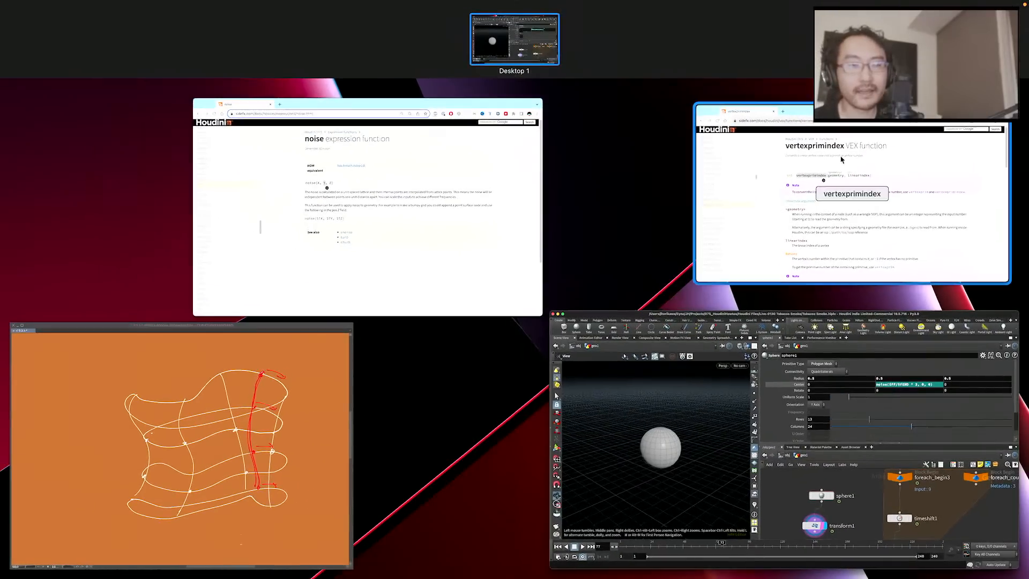
left_click(397, 158)
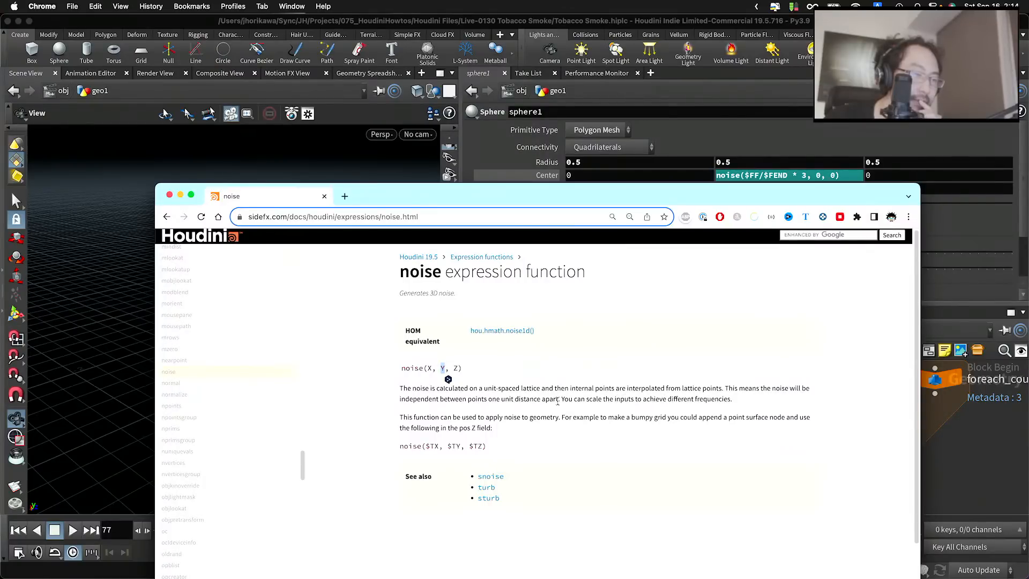
left_click_drag(401, 399, 451, 400)
left_click_drag(516, 399, 650, 403)
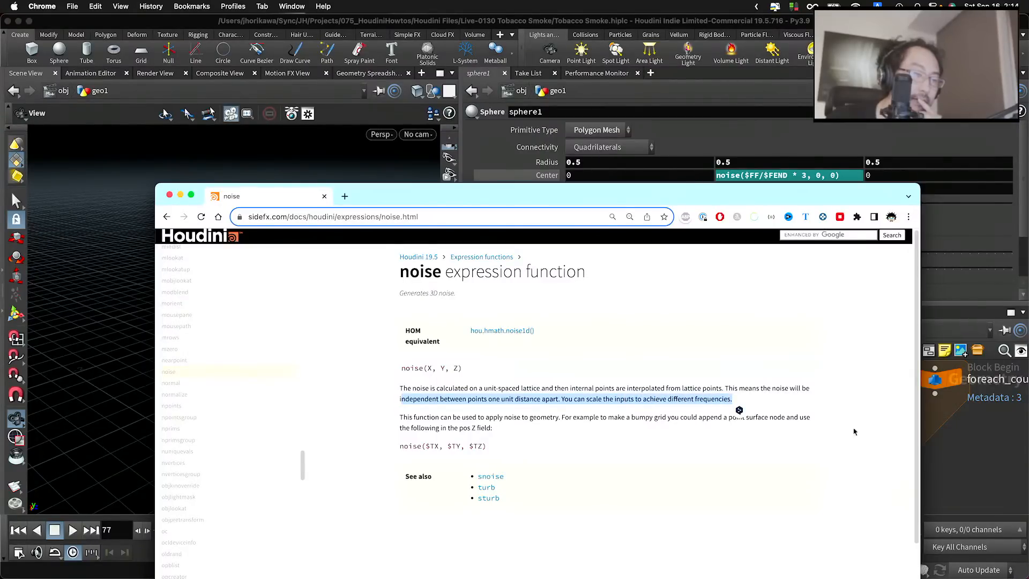
Switch back to Houdini and widen the parameter area so timeshift1's entire Frame expression can be read
left_click(956, 453)
scroll(855, 416, "down", 5)
scroll(840, 455, "up", 4)
left_click_drag(838, 471, 756, 431)
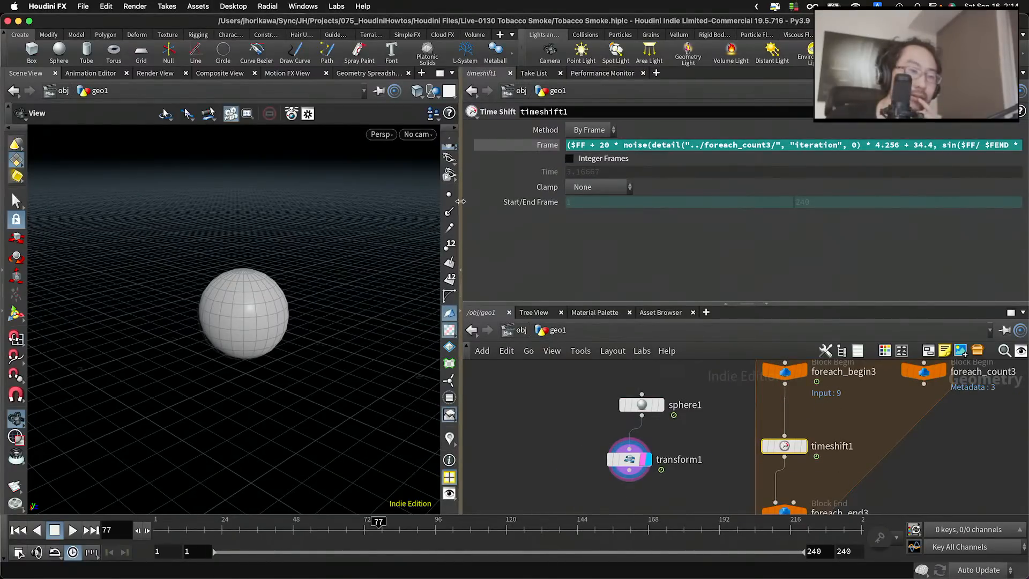
left_click_drag(460, 201, 296, 212)
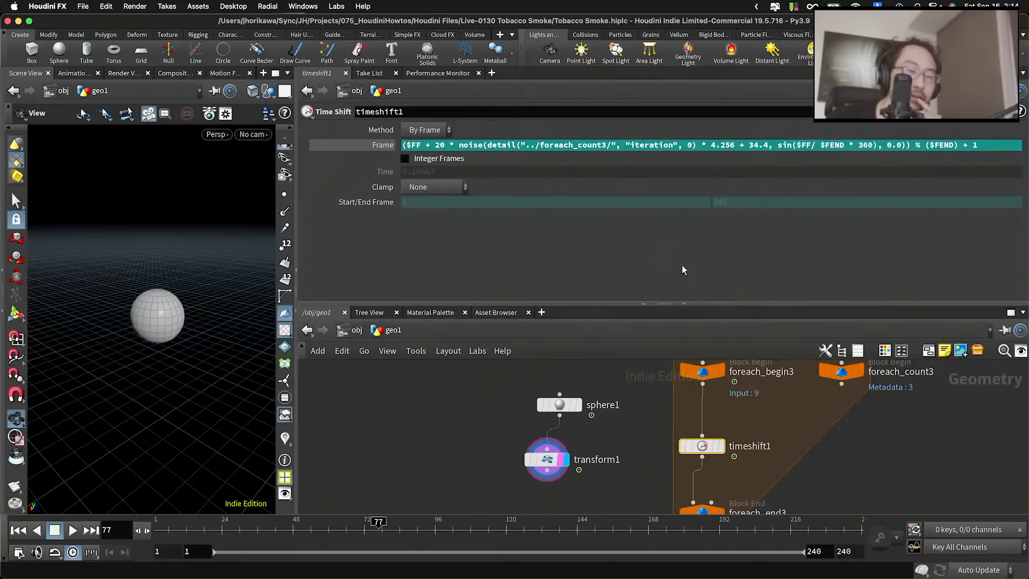
scroll(743, 418, "down", 4)
scroll(753, 442, "up", 4)
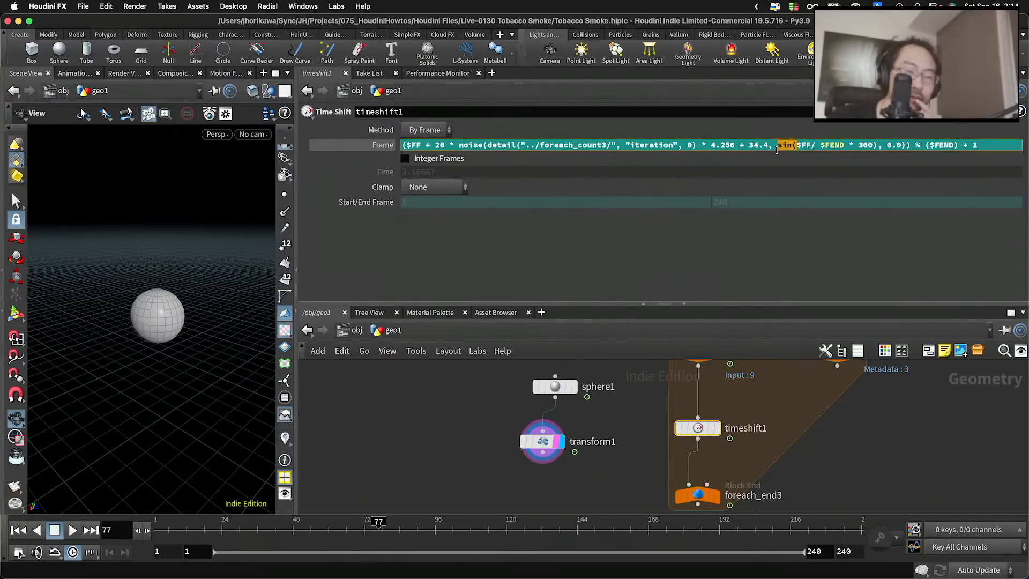
Replace the sine term in timeshift1's Frame noise expression with plain $FF/ $FEND, removing the * 360 factor
key("BackSpace")
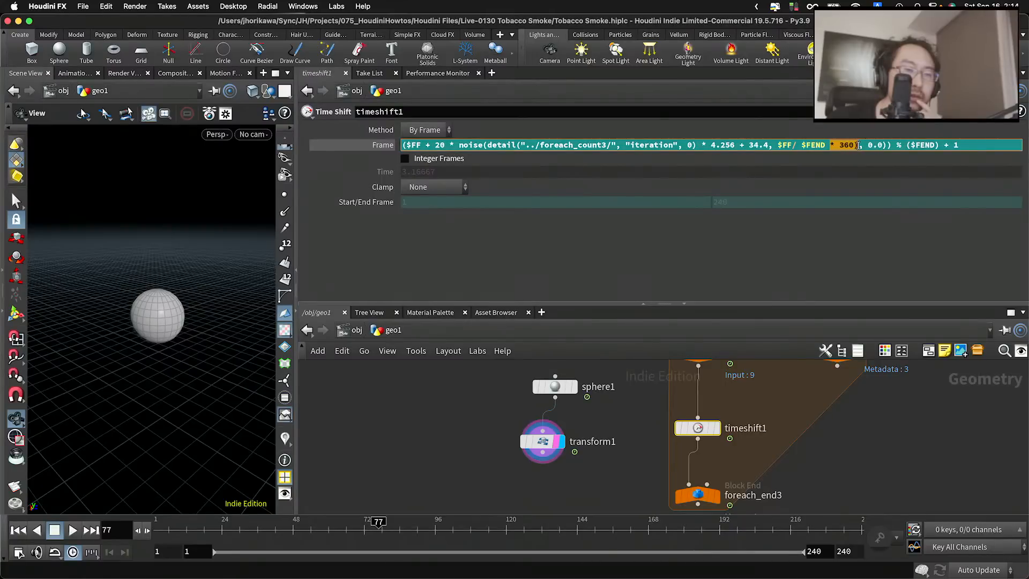
key("BackSpace")
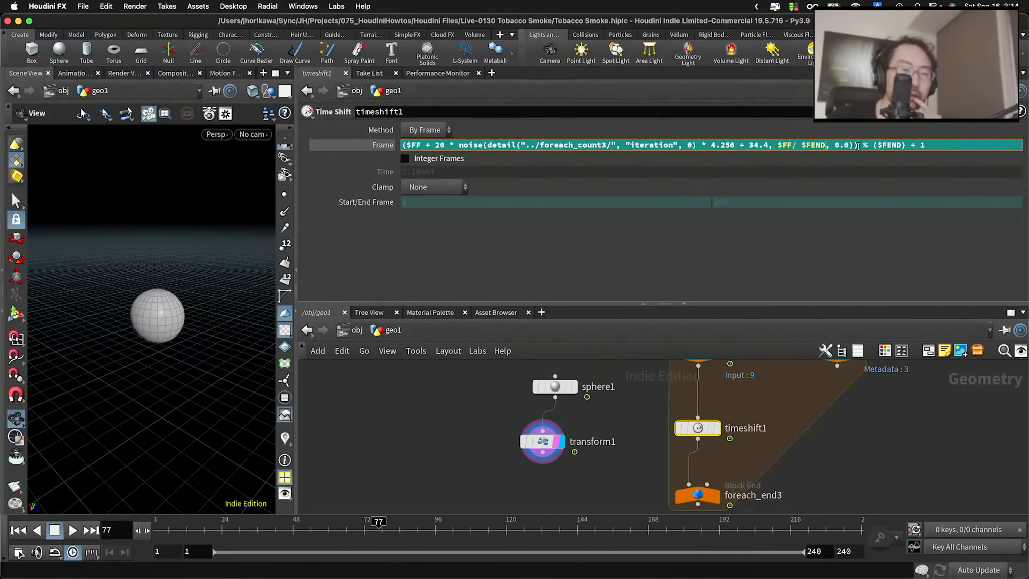
left_click(808, 466)
Display foreach_end3's output and play the animation across the loop point to check how the strands repeat
scroll(734, 511, "up", 2)
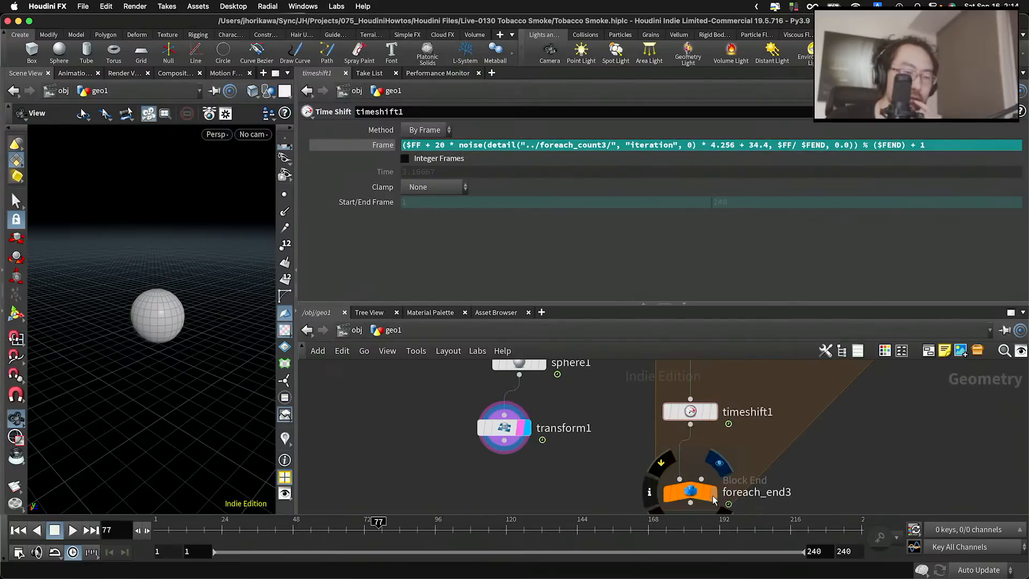
left_click(713, 494)
mouse_move(209, 349)
left_mouse_down()
mouse_move(107, 322)
mouse_move(175, 329)
mouse_move(196, 343)
left_mouse_up()
left_click(72, 530)
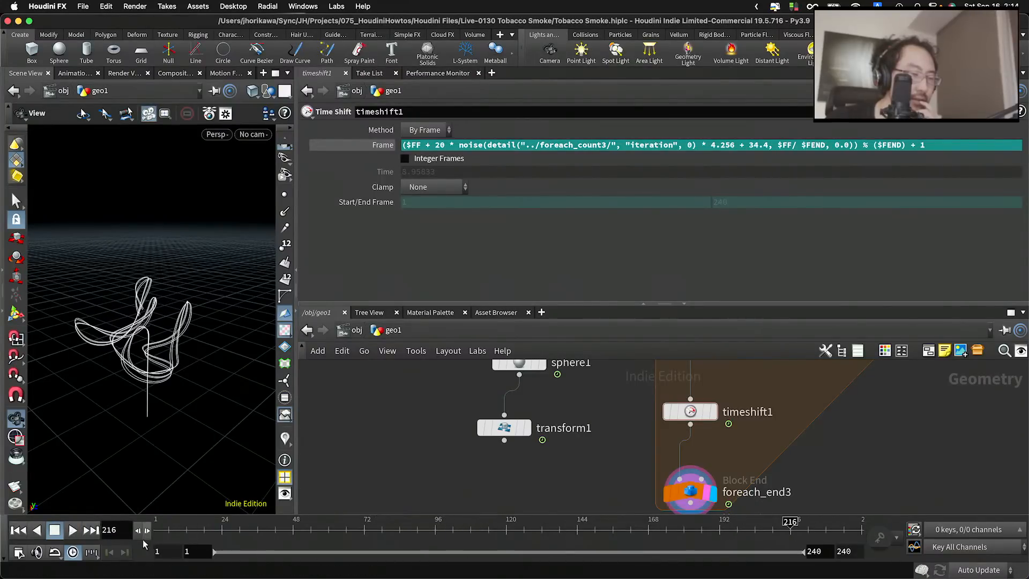
left_click(73, 531)
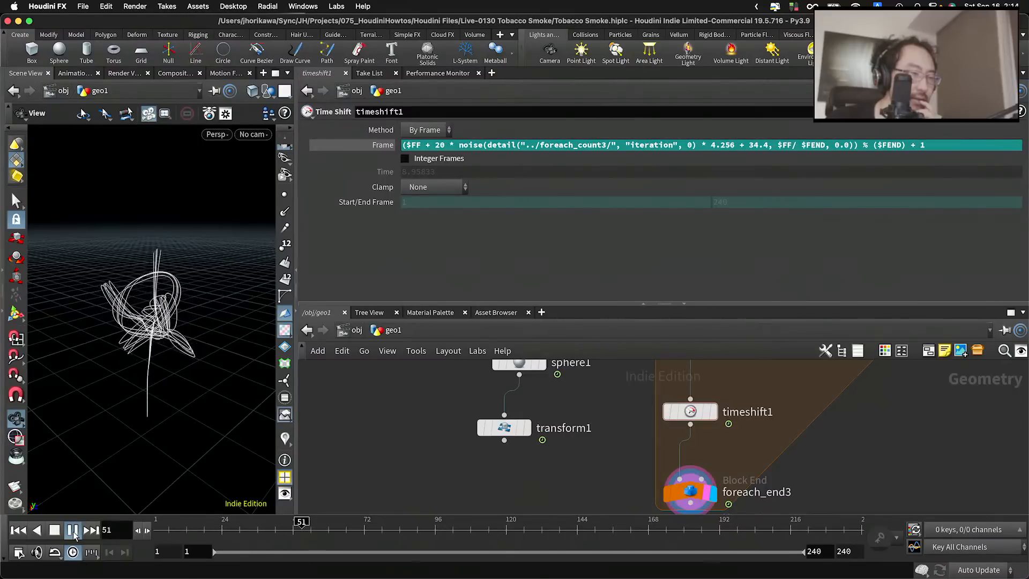
left_click(73, 530)
left_click(774, 530)
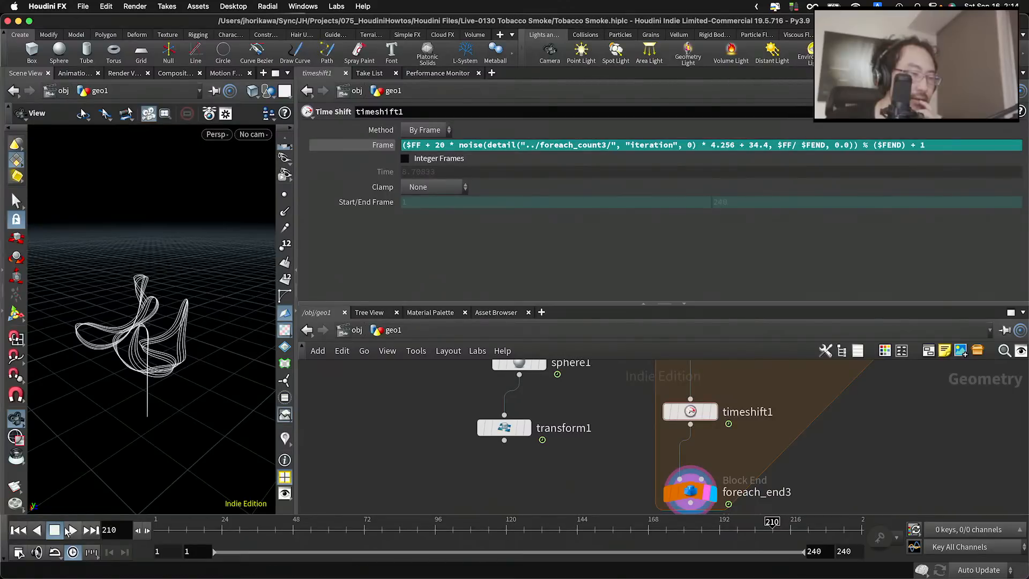
left_click(68, 531)
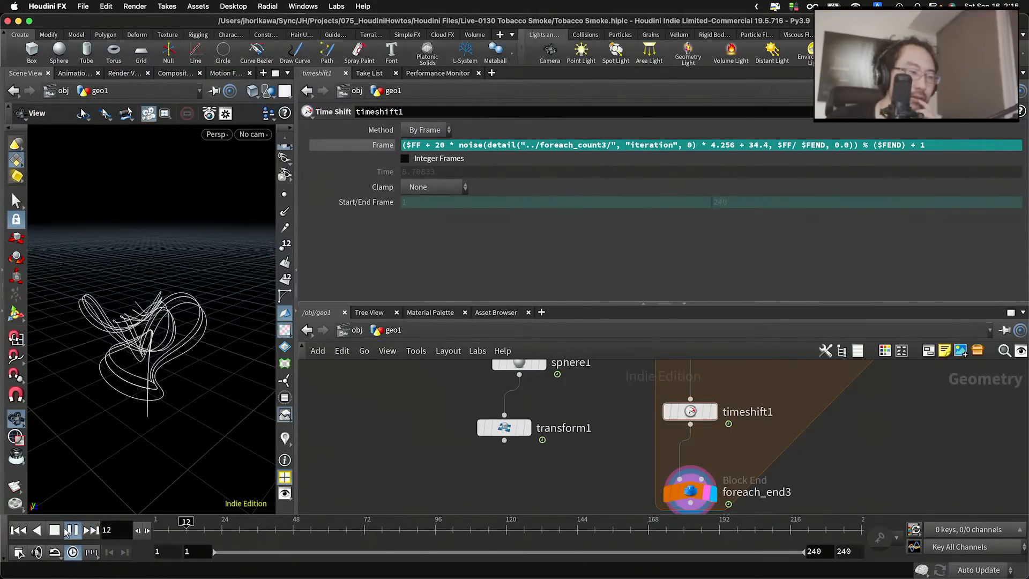
left_click(70, 530)
Examine the iteration-based first noise argument in timeshift1's Frame expression and replay the strands past the loop point
left_click(755, 144)
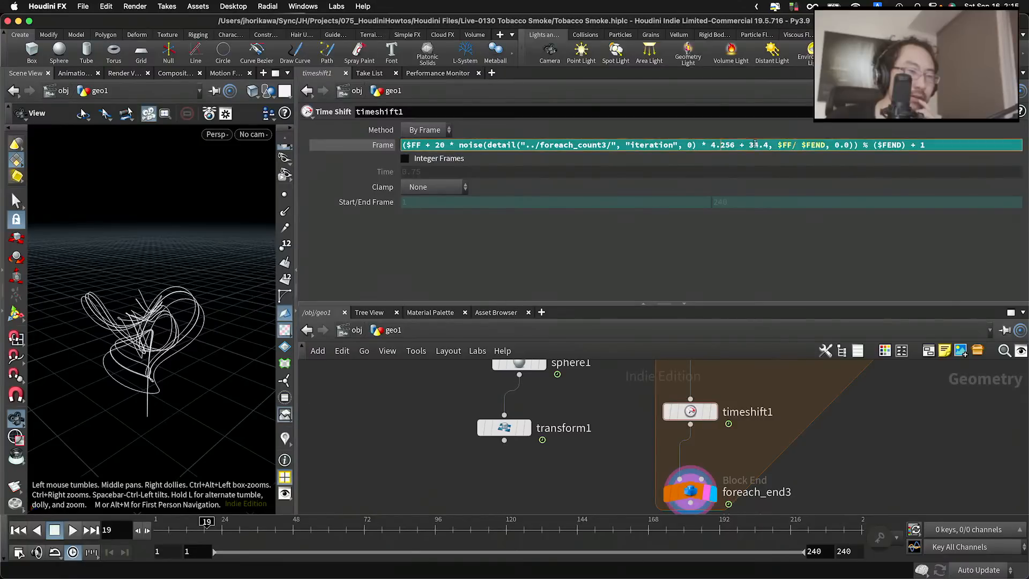
left_click_drag(770, 145, 496, 141)
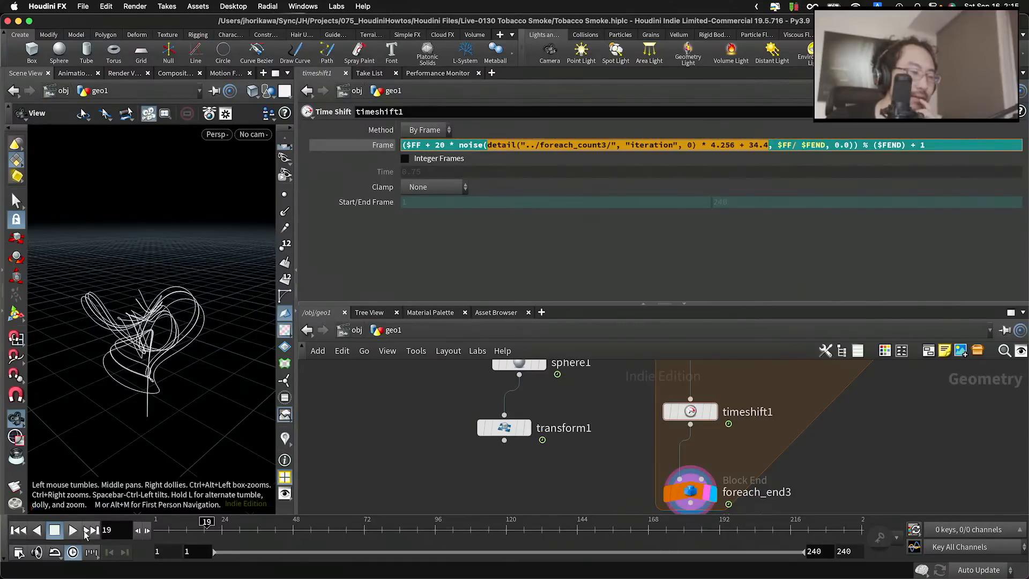
left_click(86, 534)
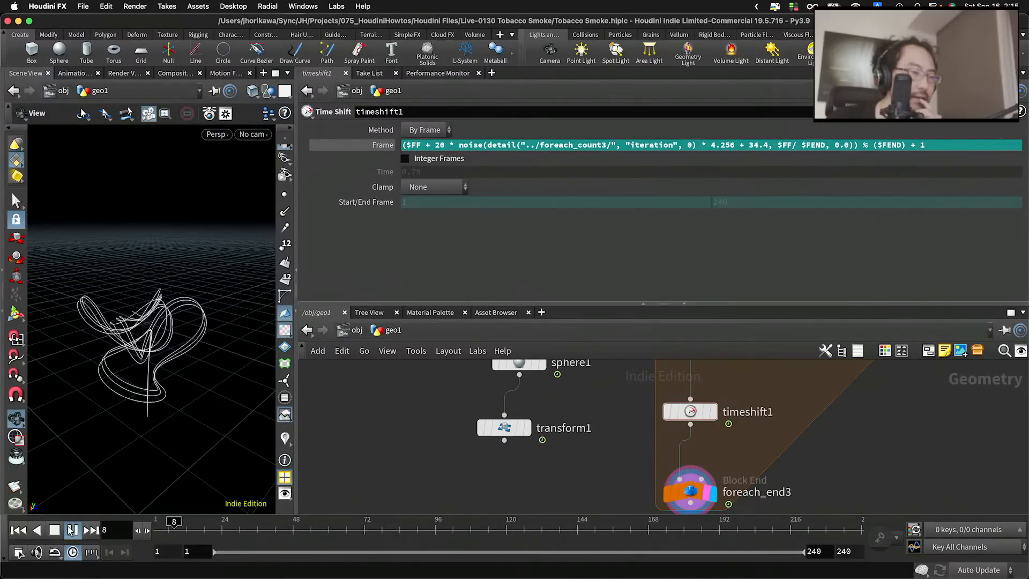
left_click(72, 530)
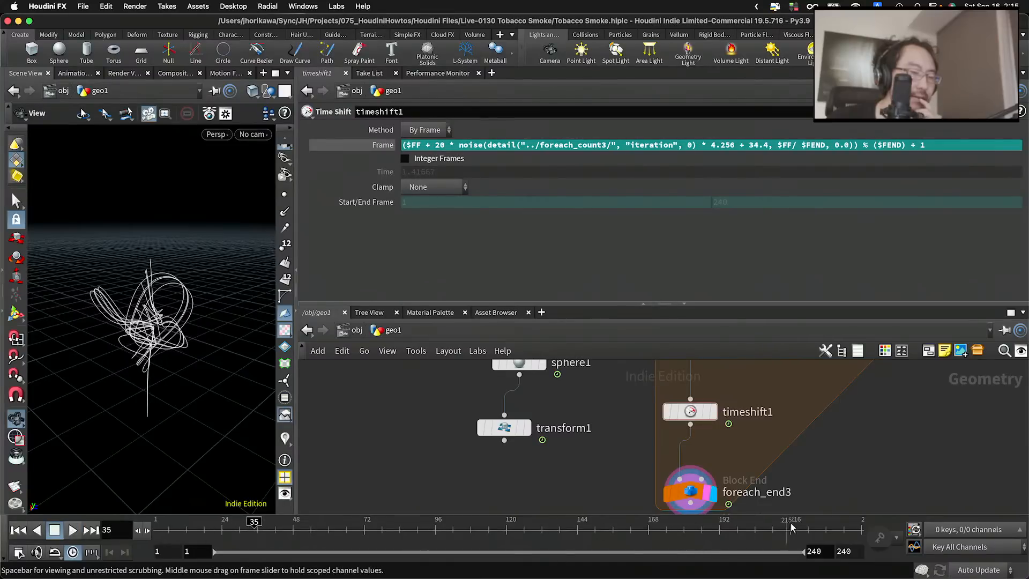
Multiply 4.256 by 0 and 34.4 by 0.0 in timeshift1's noise expression and preview the loop
left_click(734, 144)
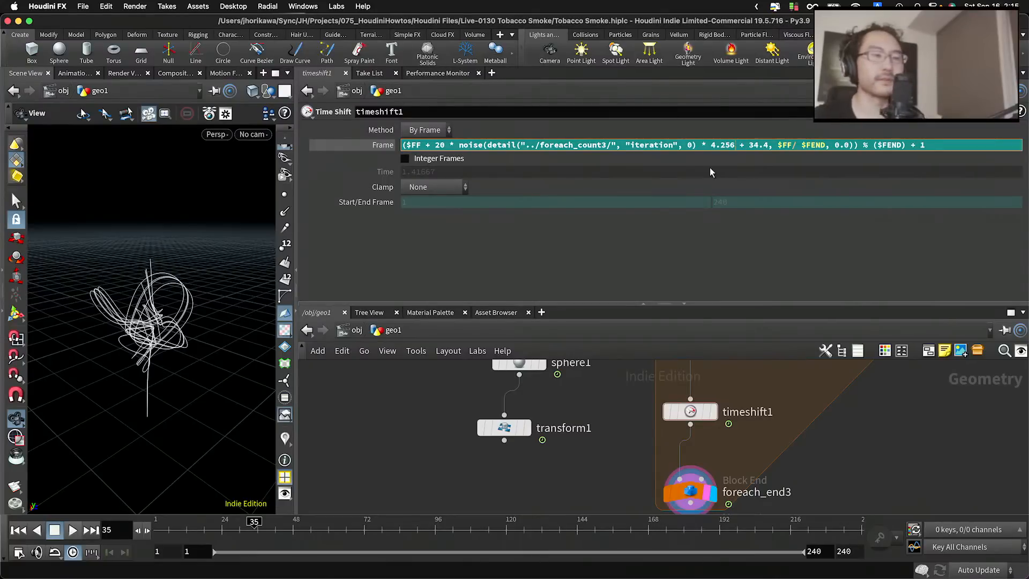
type("* 0")
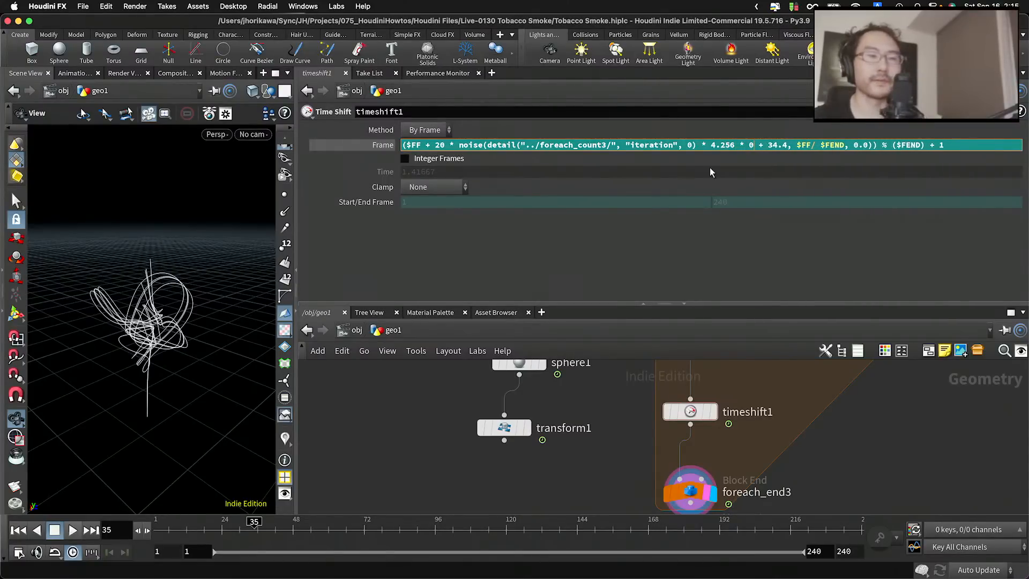
left_click(787, 144)
type("* 0.0")
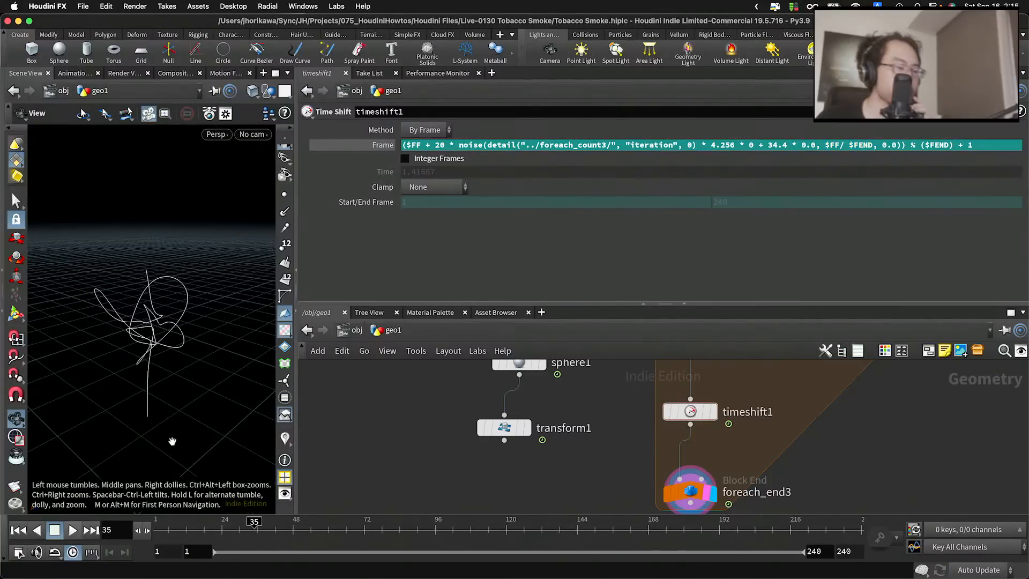
left_click(72, 529)
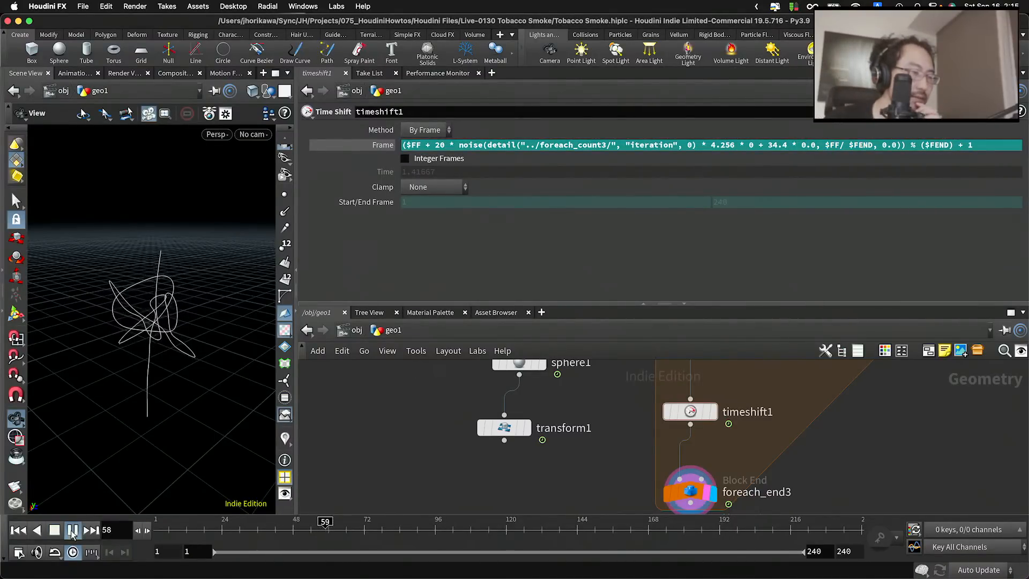
left_click(801, 531)
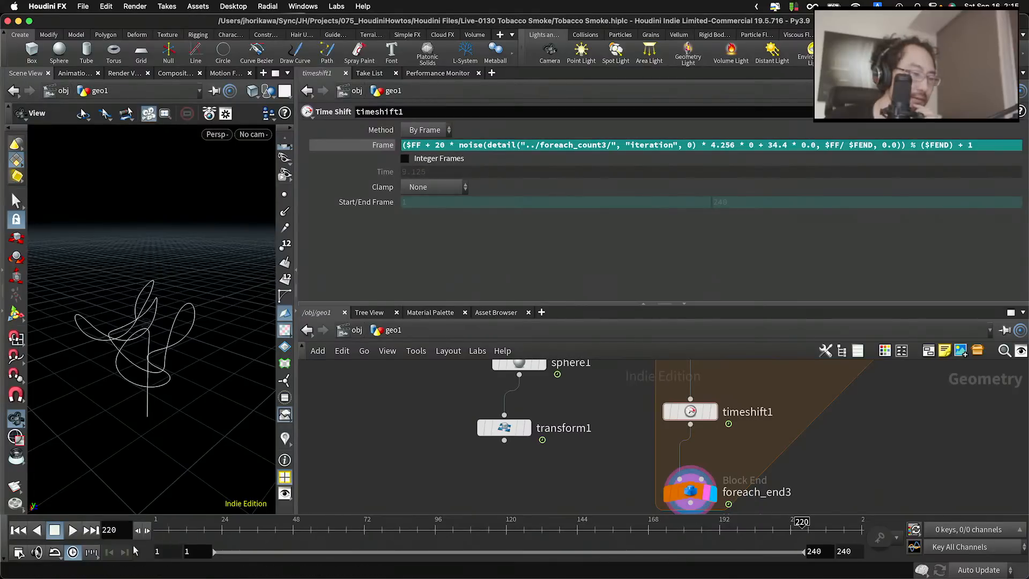
left_click(72, 529)
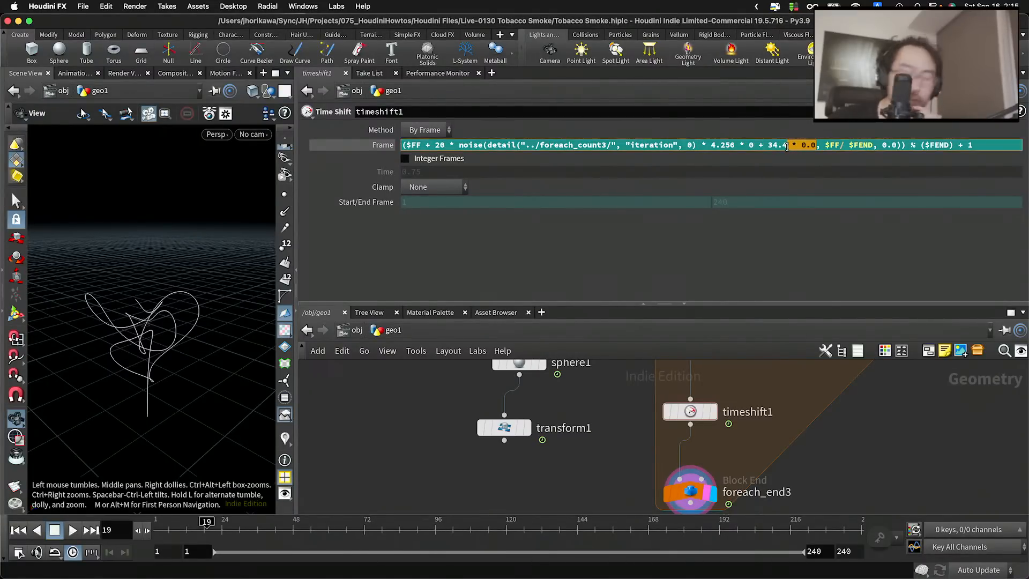
Remove both zero multipliers from timeshift1's noise expression and replay the strands around the loop point
key("BackSpace")
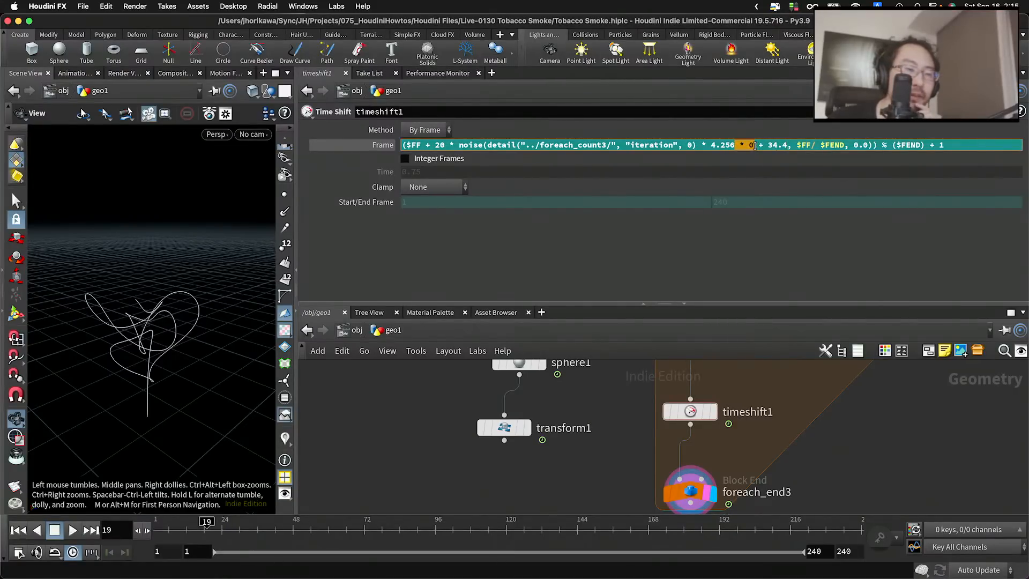
key("BackSpace")
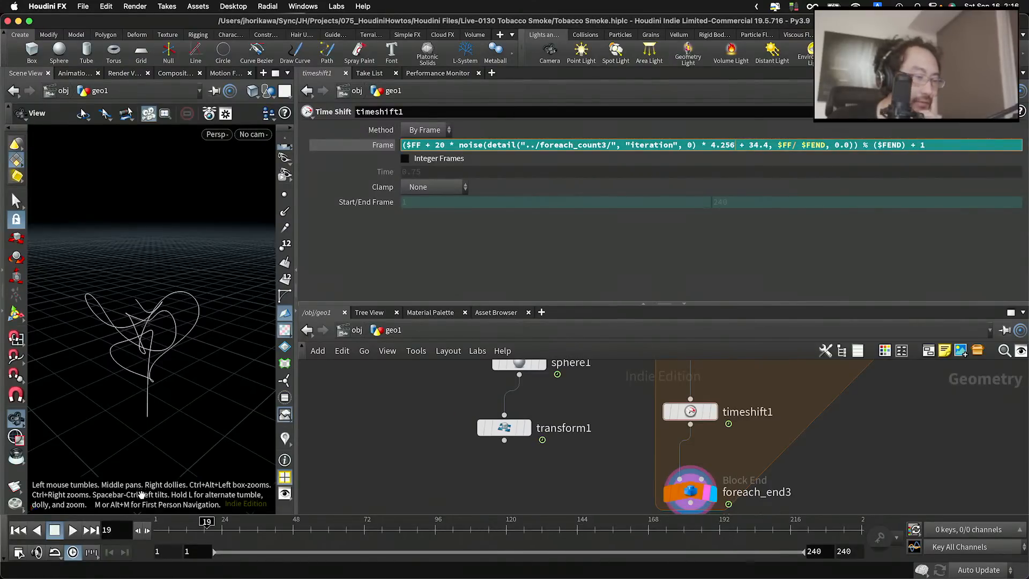
left_click(71, 530)
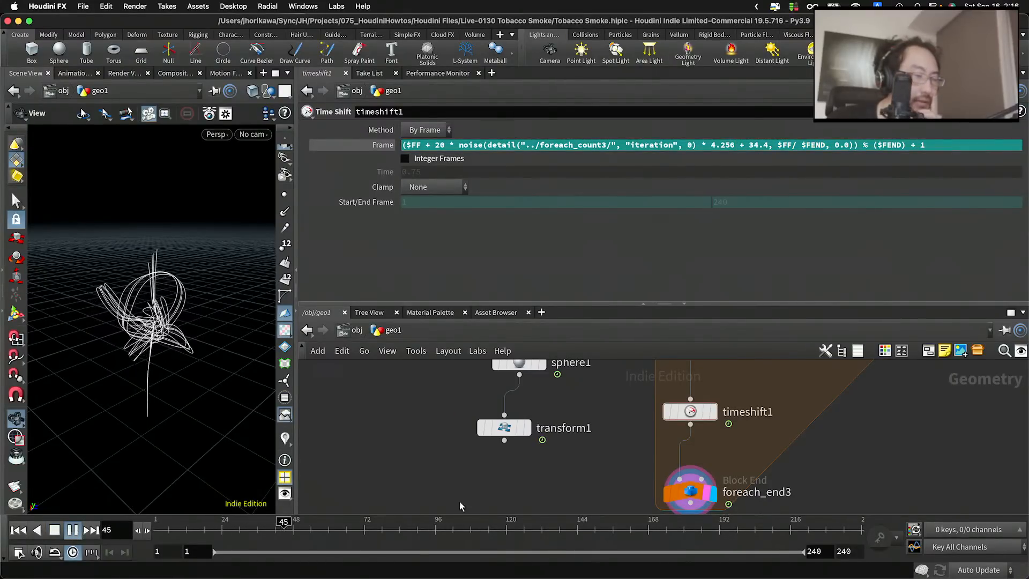
left_click(812, 537)
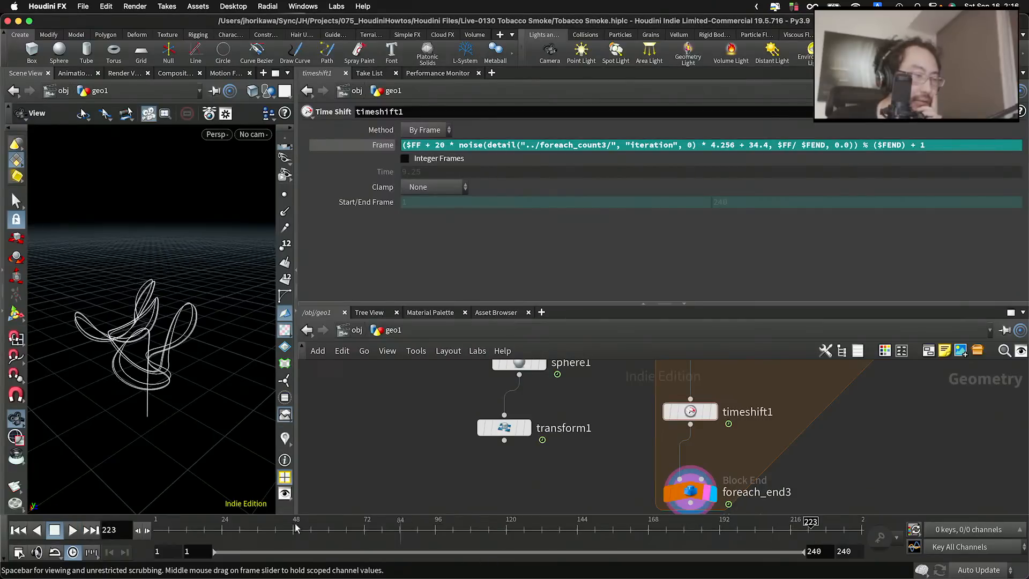
left_click(72, 530)
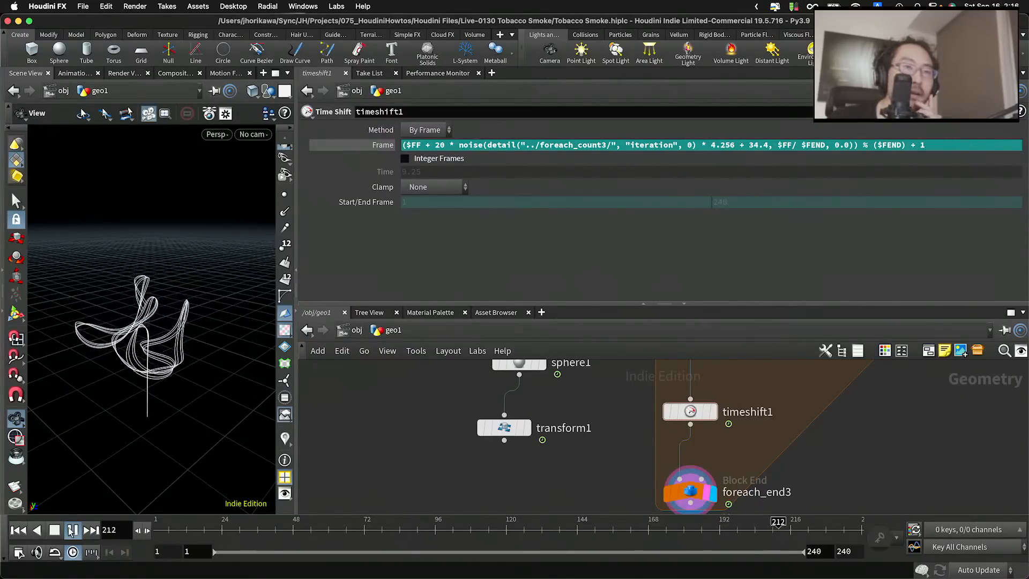
left_click(71, 530)
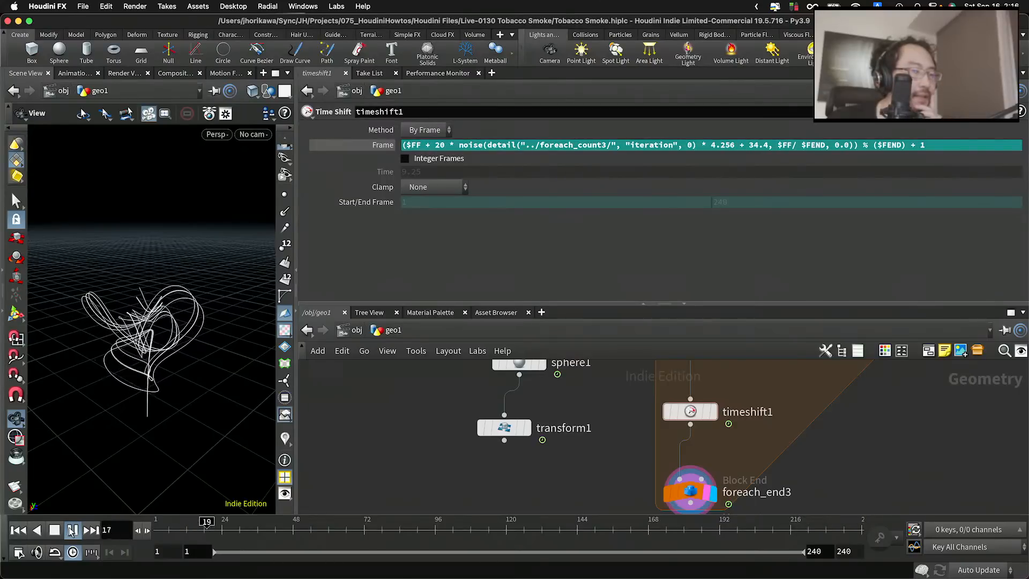
Set the second noise argument in timeshift1's Frame expression to sin($FF/ $FEND * 360) and preview the frames around the loop point
left_click(774, 143)
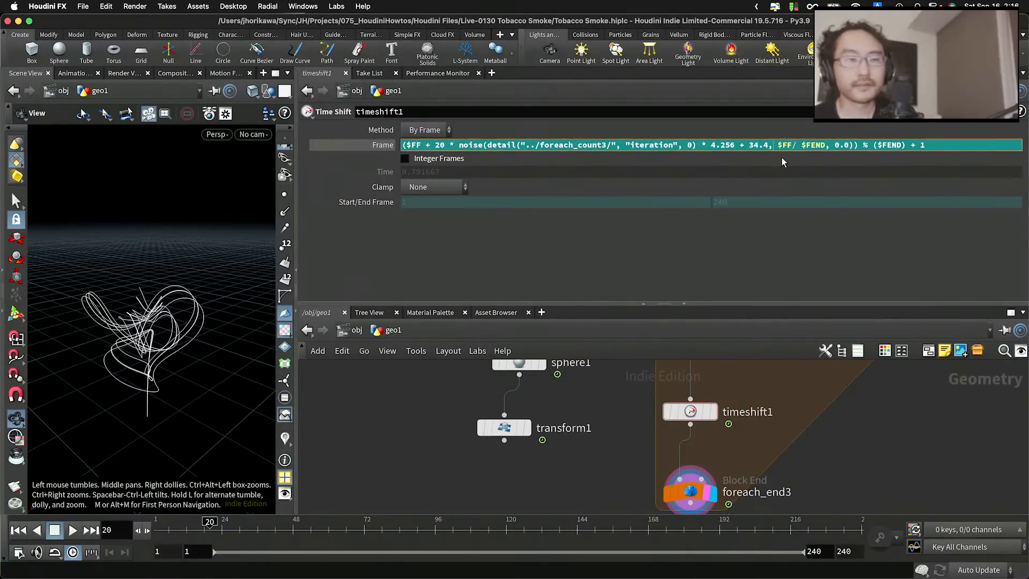
type("sint(")
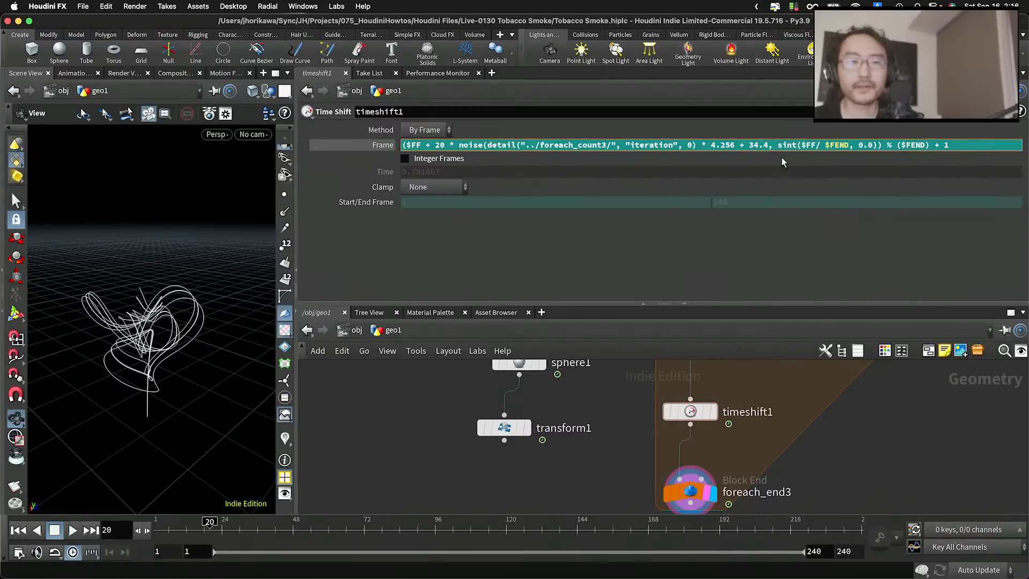
type(")")
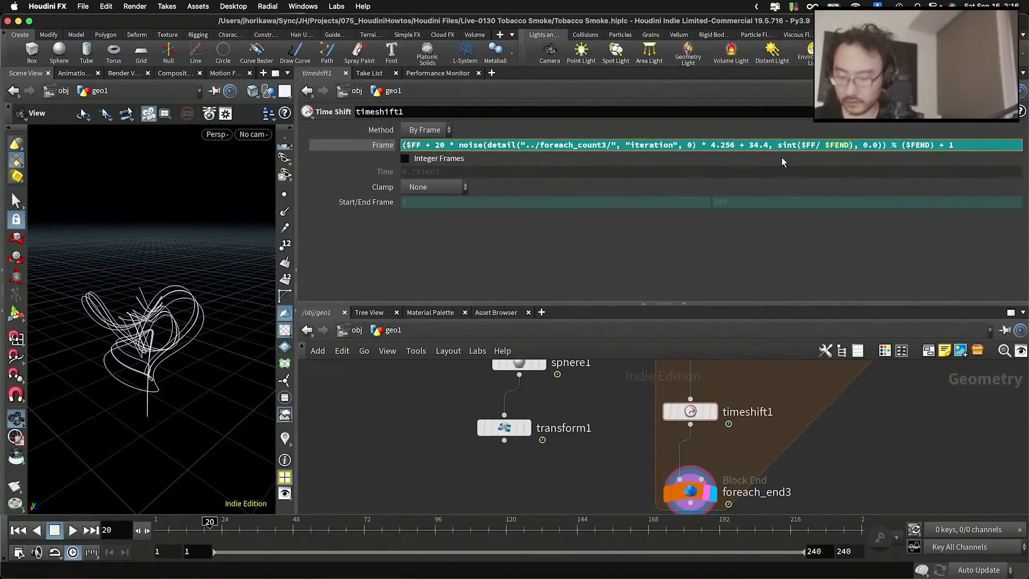
type(" * 3560")
key("Left")
key("BackSpace")
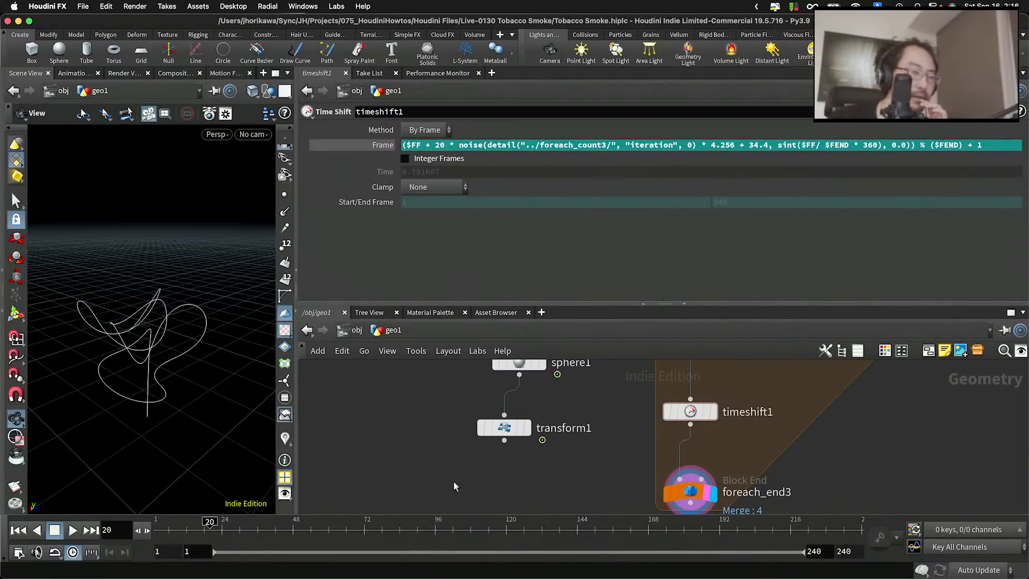
left_click(74, 529)
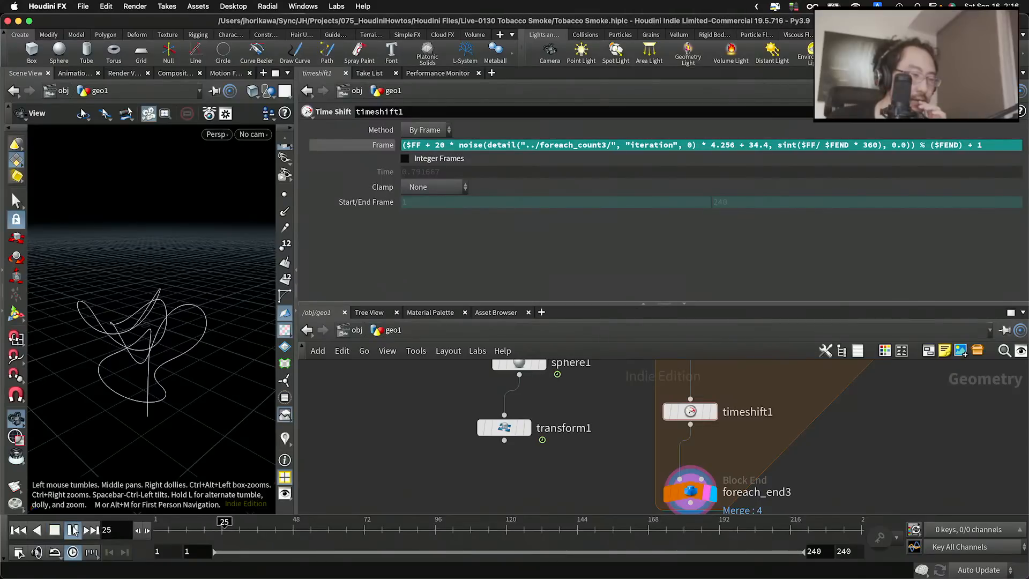
left_click(797, 146)
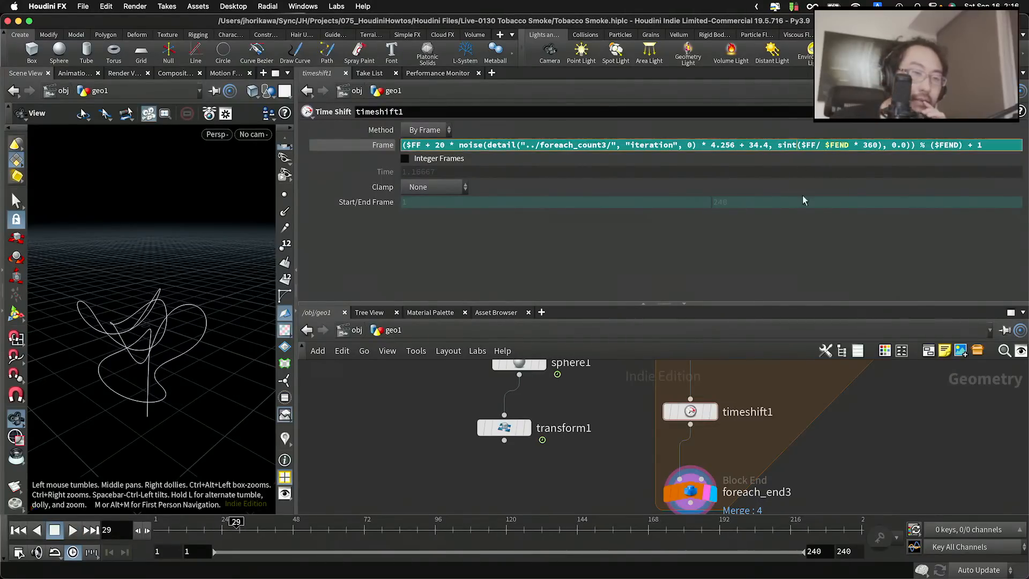
key("BackSpace")
left_click(792, 437)
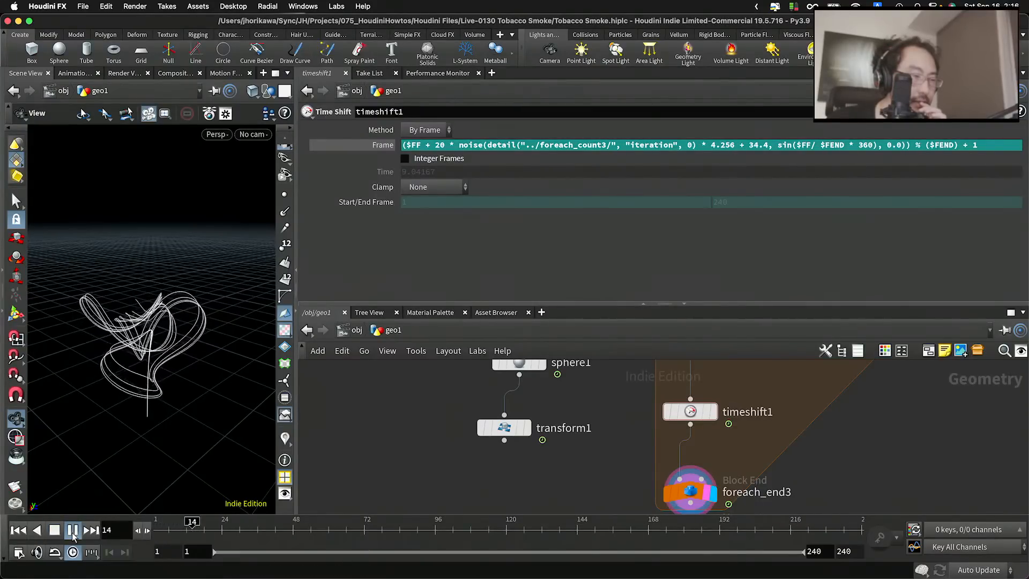
left_click(72, 532)
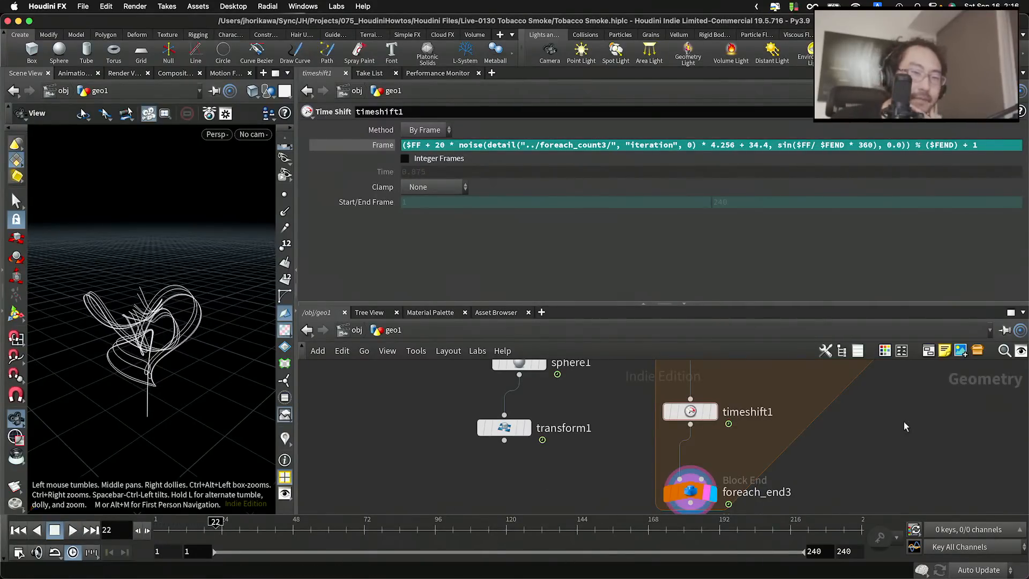
mouse_move(820, 531)
left_mouse_down()
mouse_move(836, 530)
mouse_move(828, 530)
left_mouse_up()
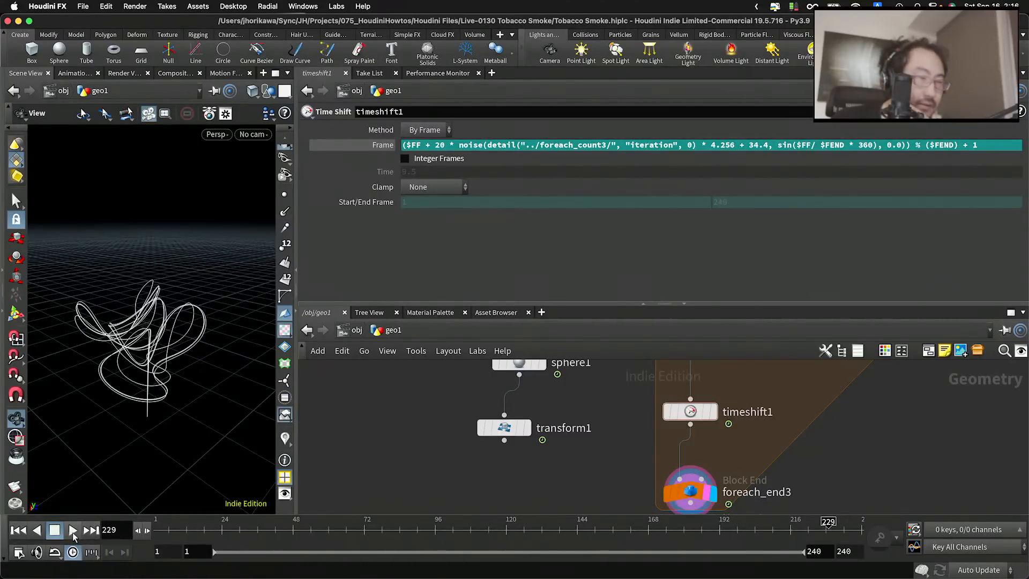
Replay the strands across the loop point and compare the shapes at frames 240 and 1
left_click(73, 531)
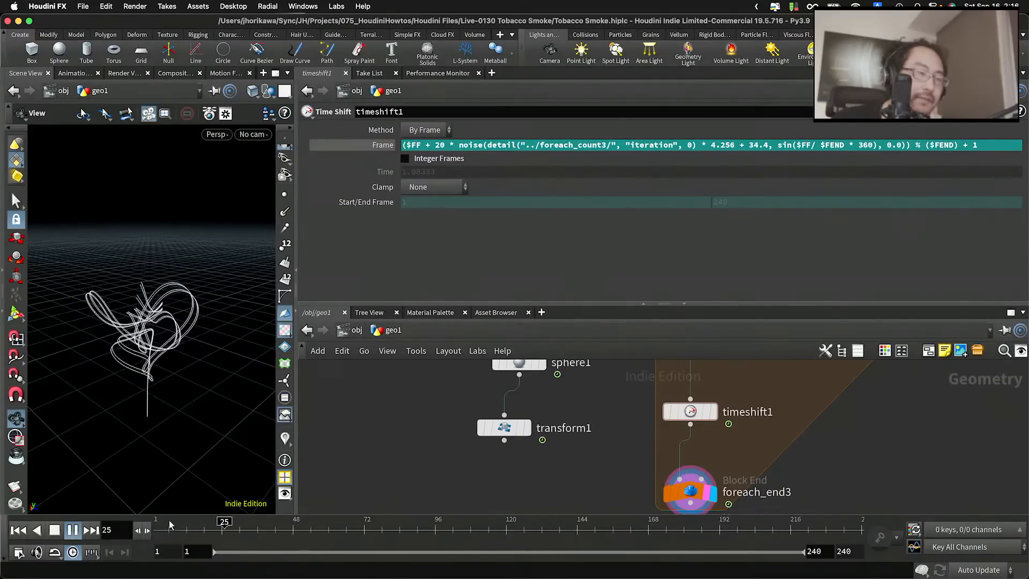
left_click(826, 528)
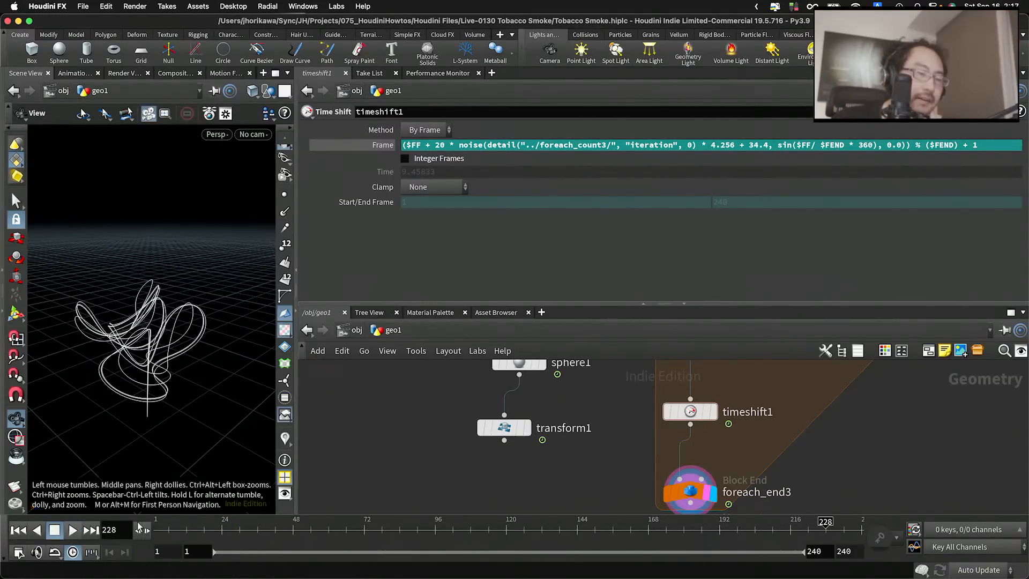
left_click(74, 531)
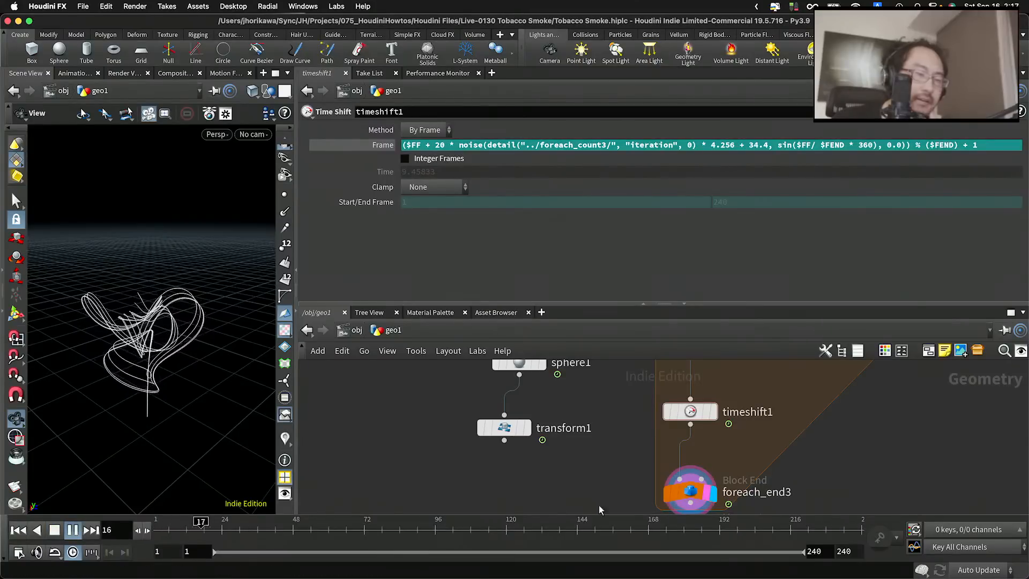
left_click(855, 528)
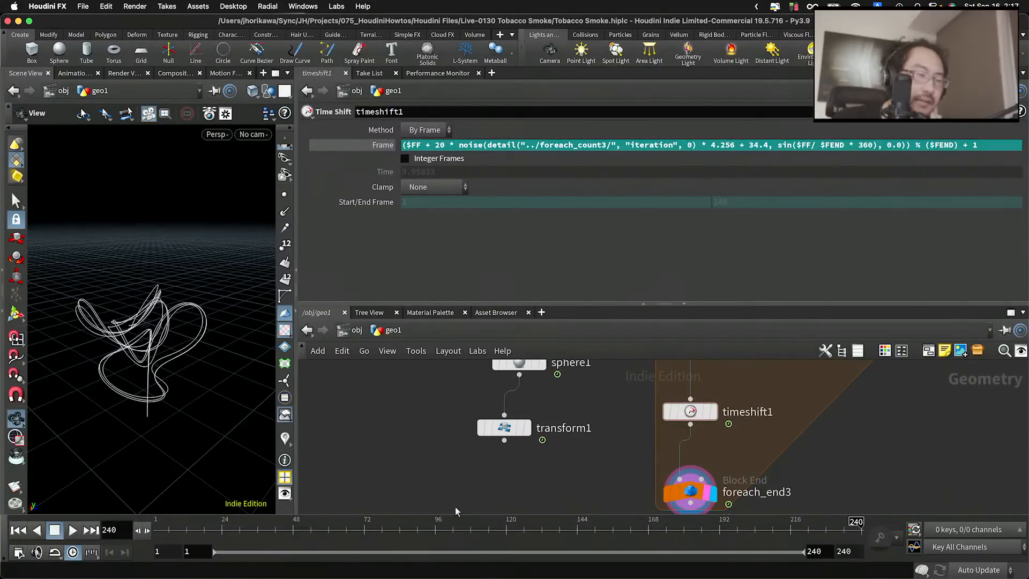
left_click(157, 529)
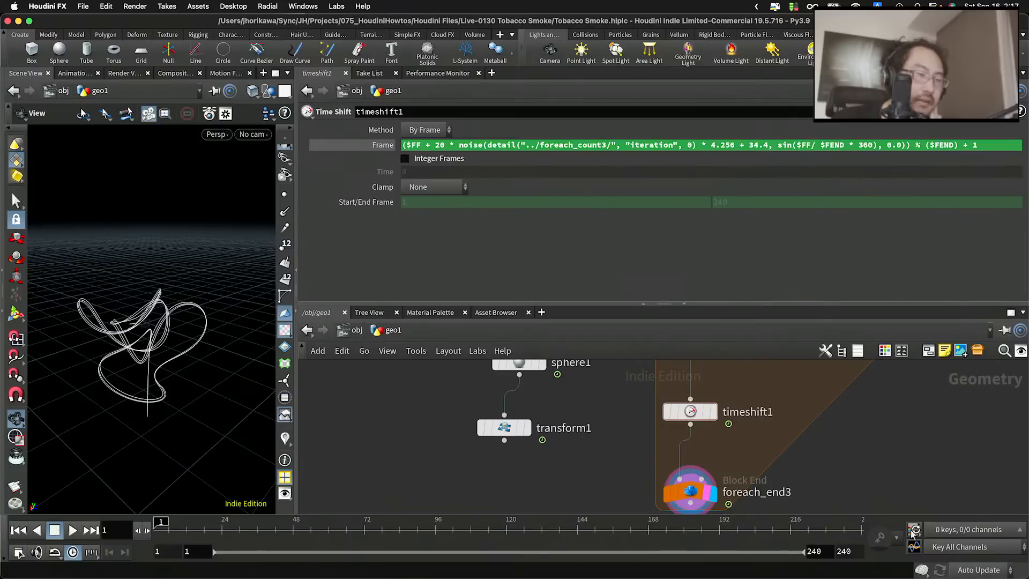
left_click(883, 532)
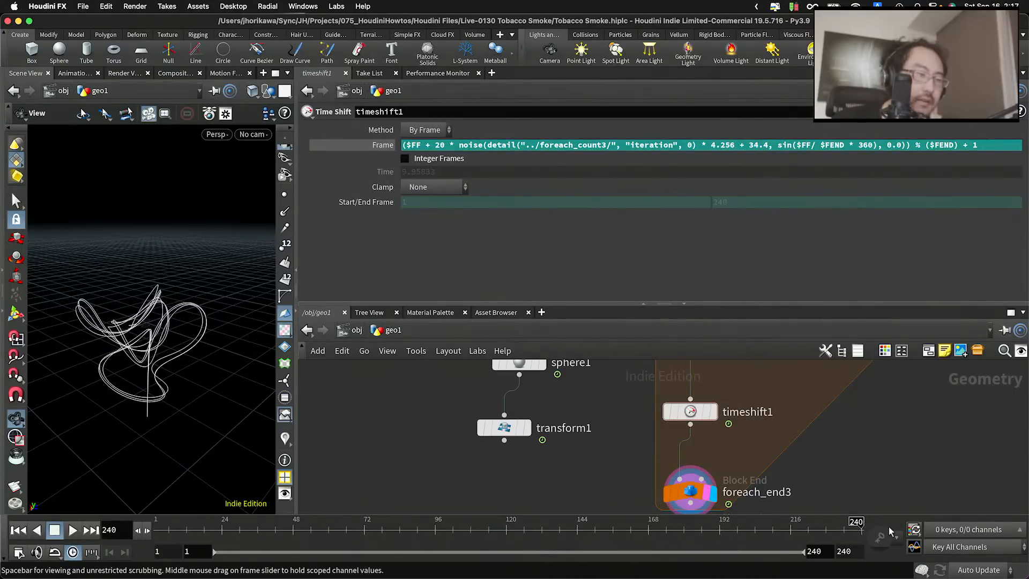
left_click_drag(759, 532, 108, 511)
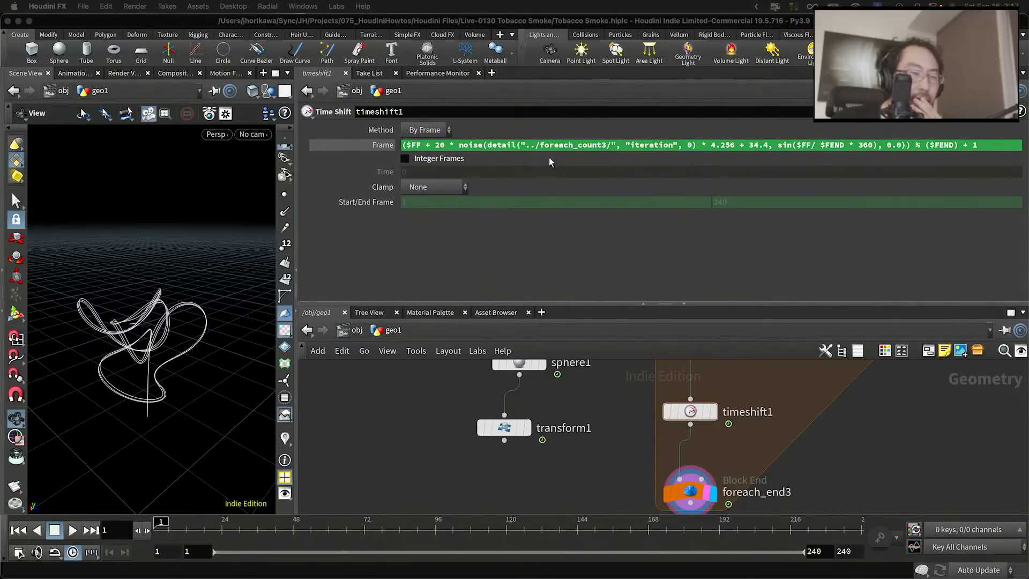
Examine the first noise argument in timeshift1's Frame expression, then replay the strands up close and scrub to frame 226
left_click(515, 145)
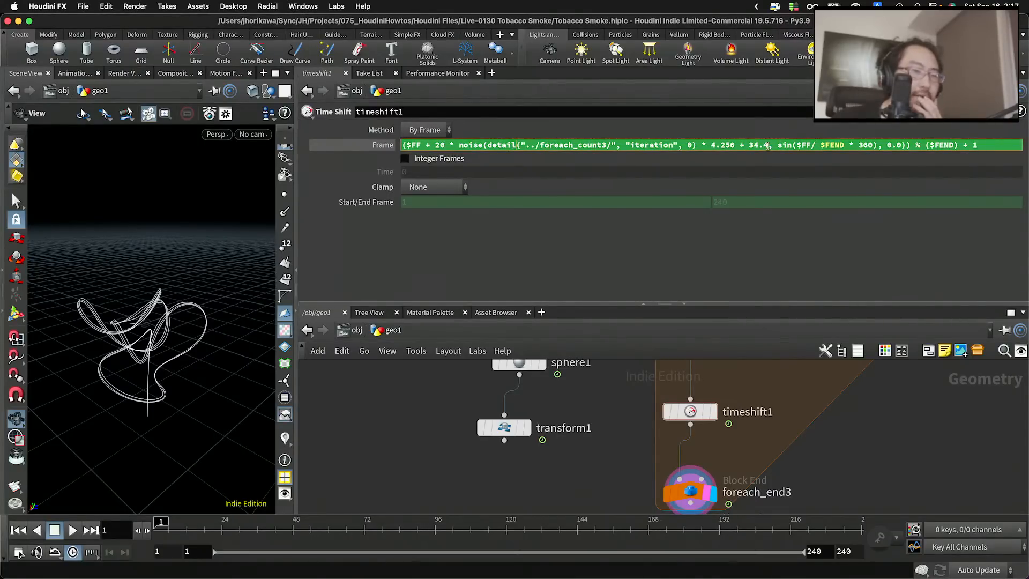
left_click_drag(768, 146, 483, 145)
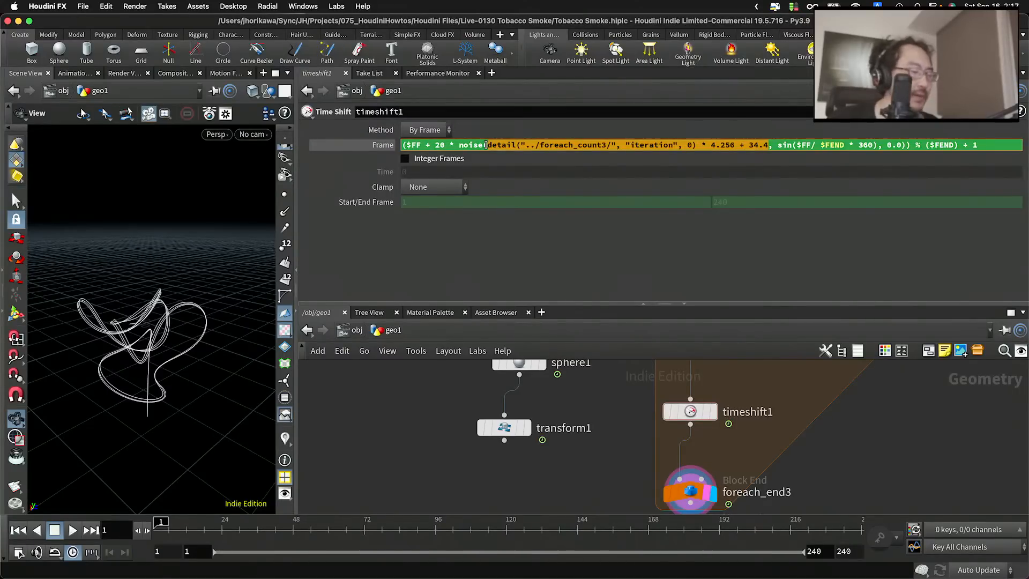
left_click(67, 534)
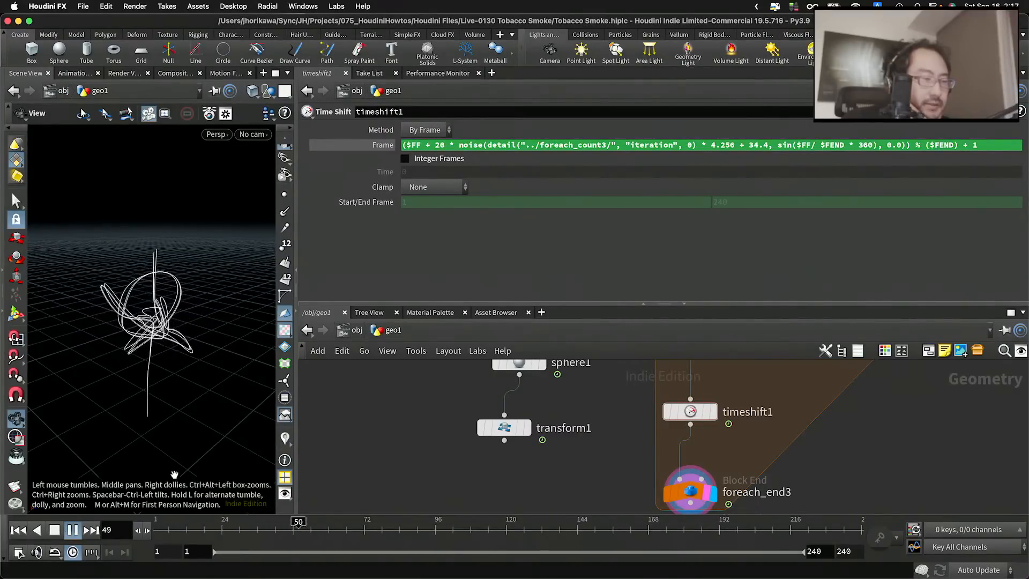
scroll(206, 344, "up", 5)
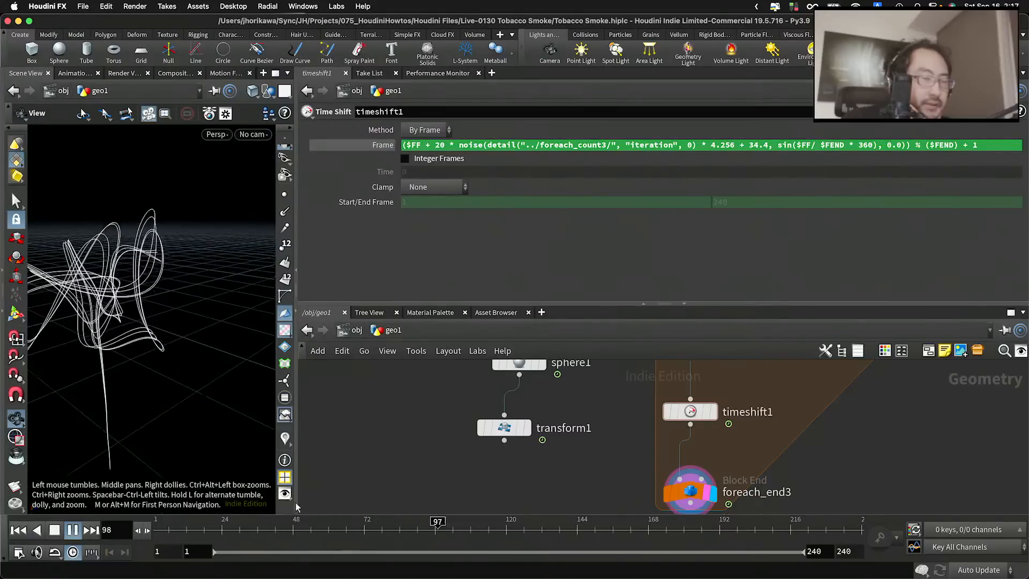
left_click(624, 527)
left_click_drag(625, 527, 820, 531)
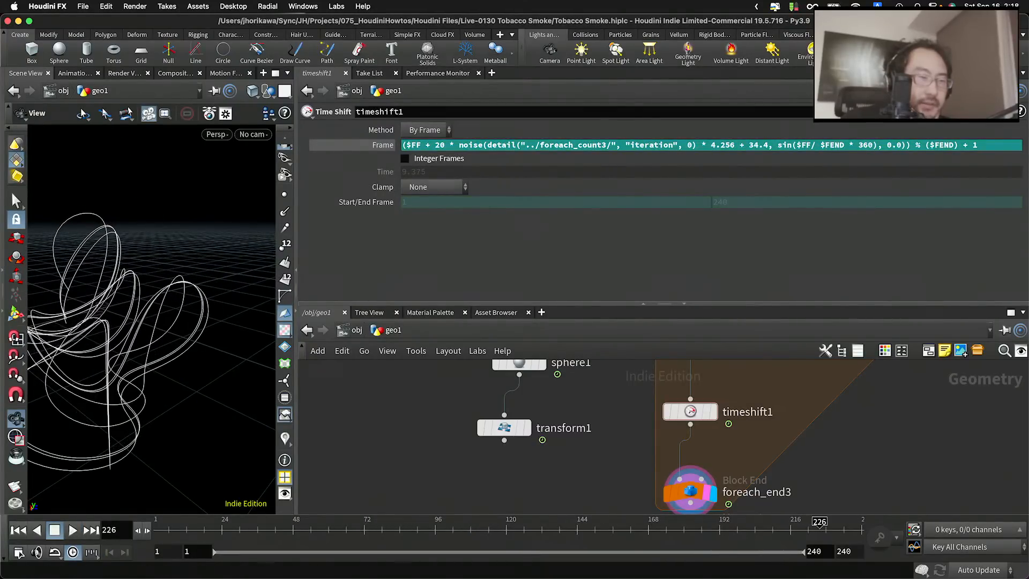
Show the evaluated value of timeshift1's Frame parameter and compare it between frames 240 and 1
left_click(387, 147)
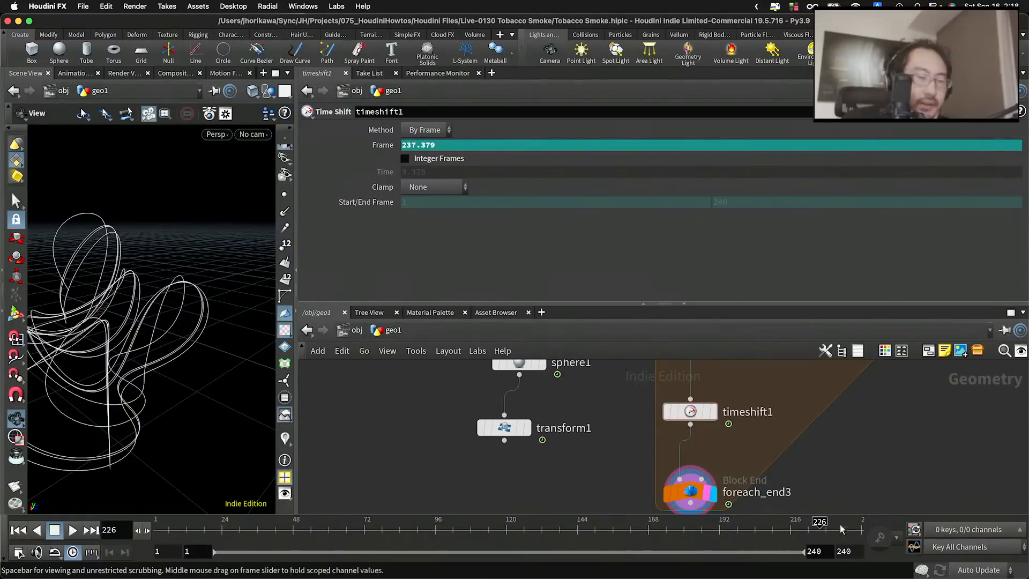
left_click_drag(843, 530, 872, 531)
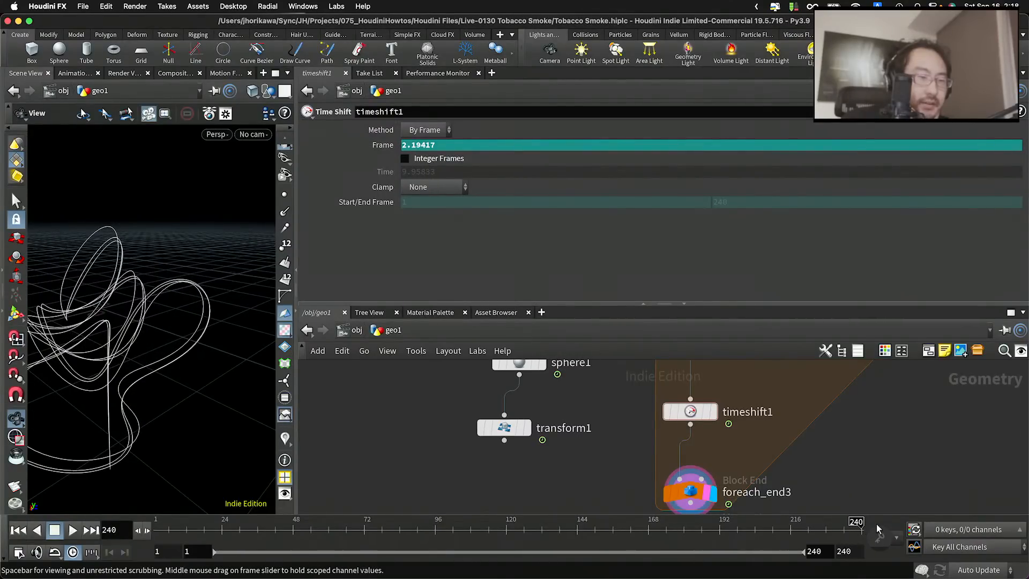
scroll(690, 439, "down", 2)
left_click_drag(169, 525, 128, 527)
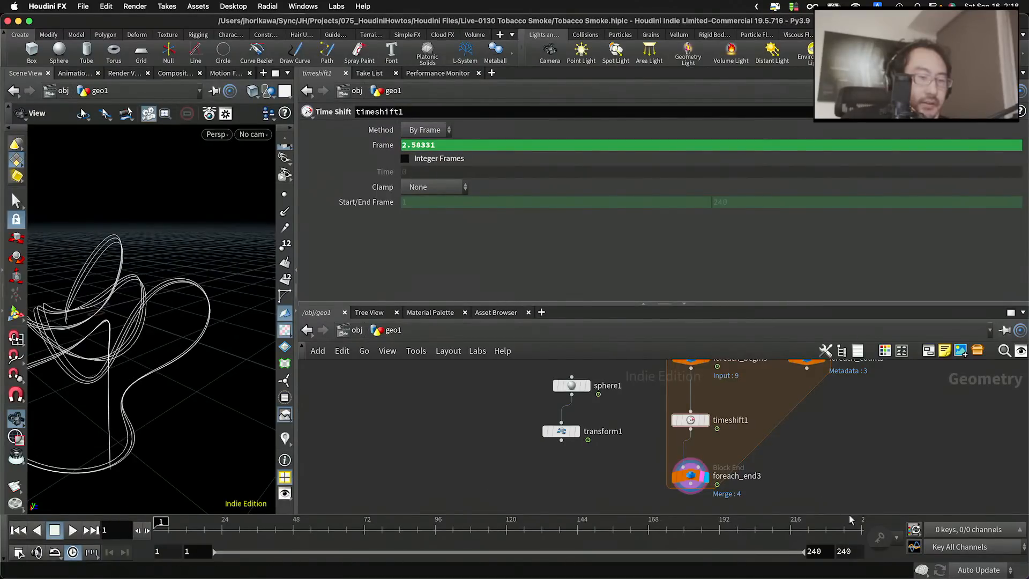
left_click_drag(851, 520, 910, 532)
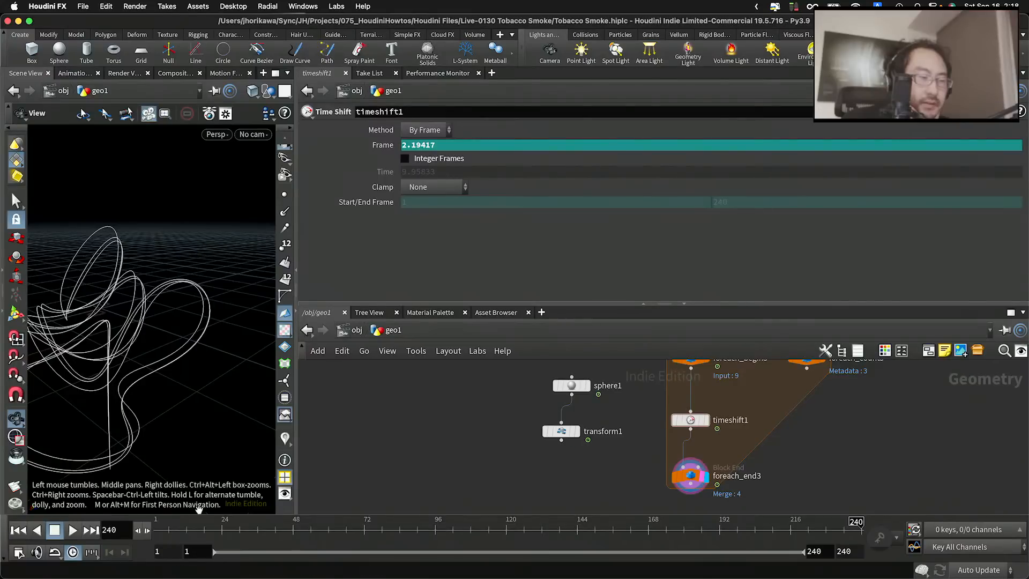
left_click_drag(161, 528, 124, 531)
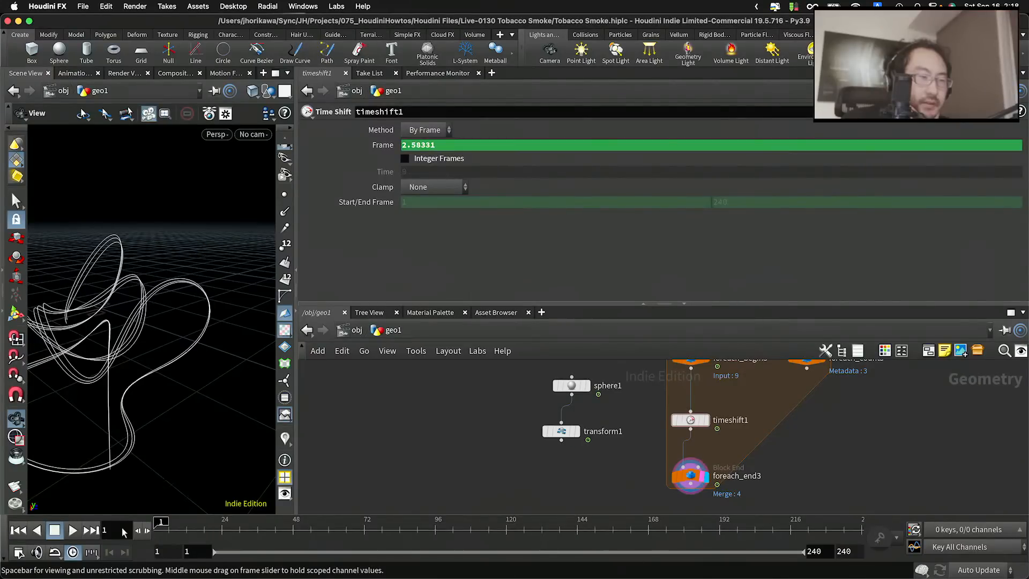
Limit foreach_end3 to Single Pass 0 and check timeshift1's evaluated Frame value before returning to its expression
left_click(688, 464)
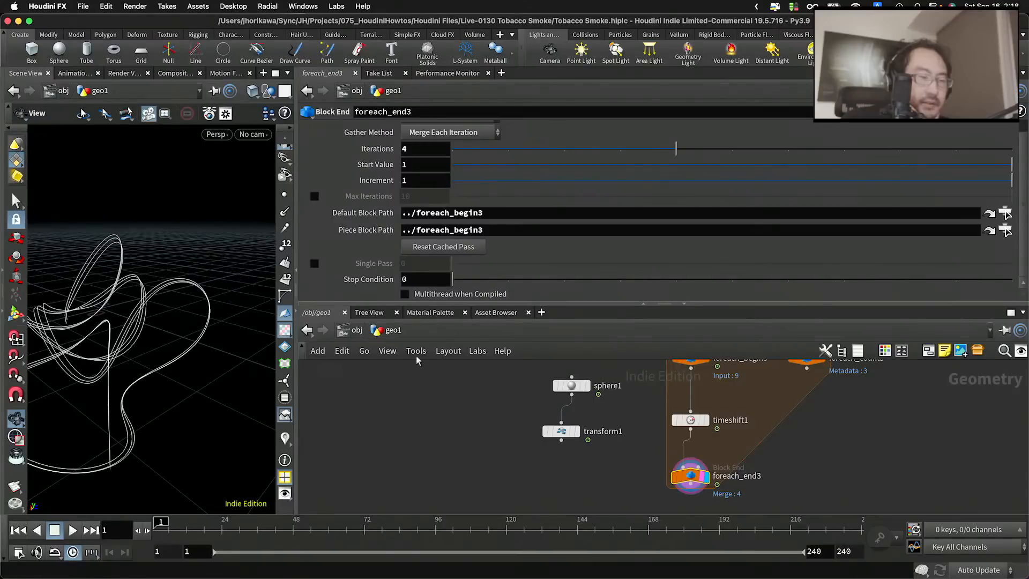
left_click(314, 264)
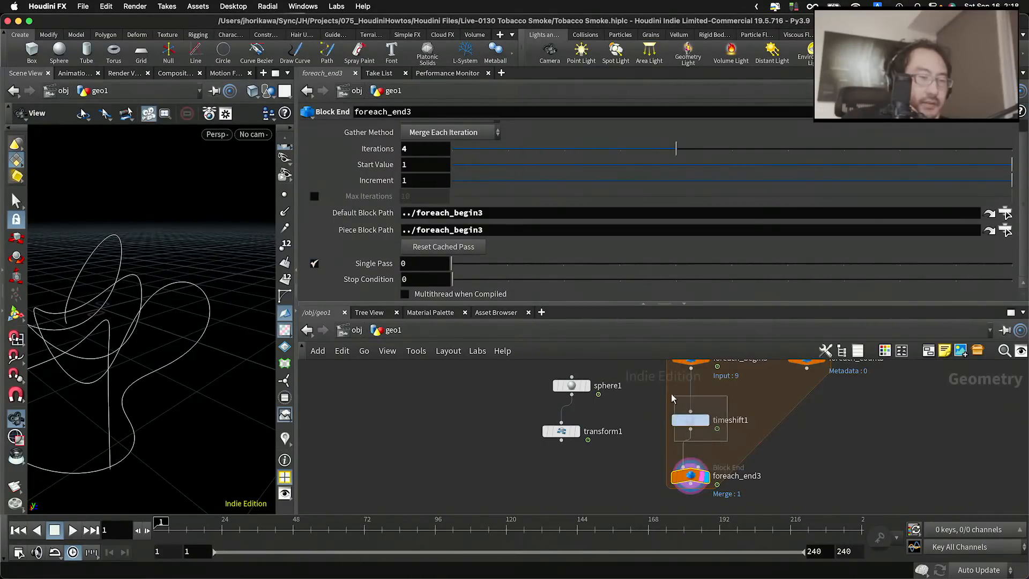
left_click(690, 420)
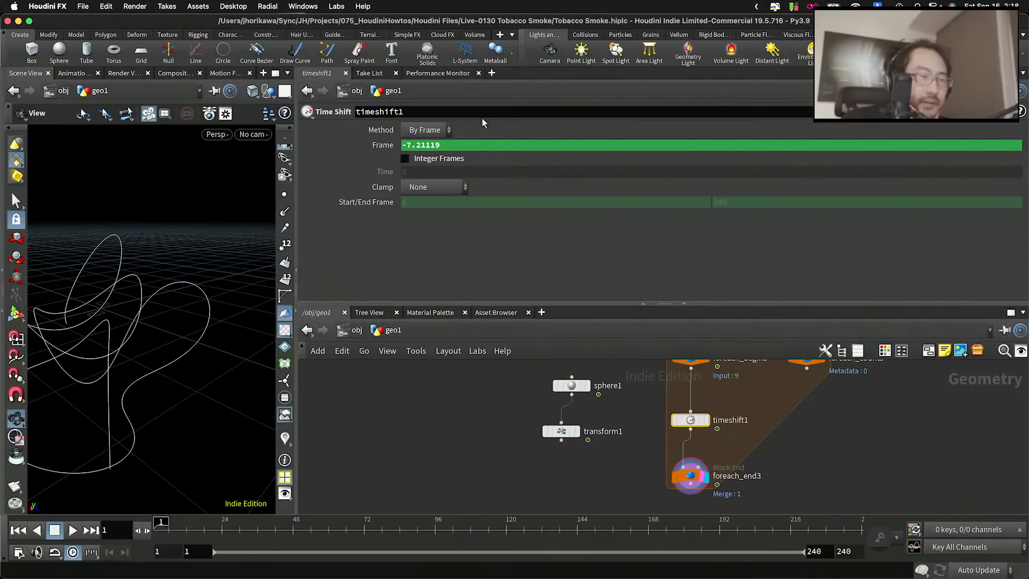
left_click_drag(423, 145, 376, 145)
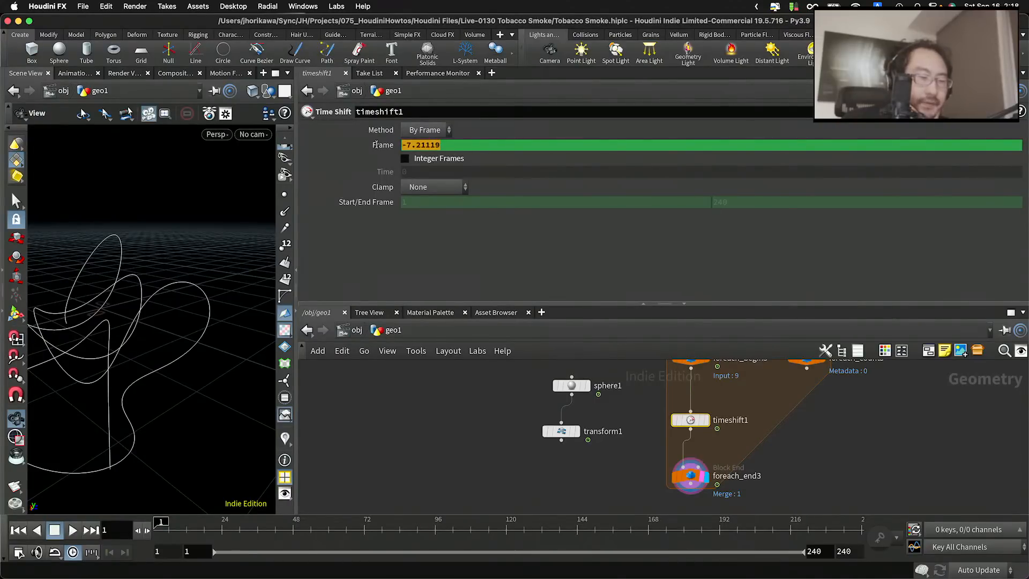
type("($FF + 20 * noise(detail(\"../foreach_count3/\", \"iteration\", 0) * 4.256 + 34.4, sin($FF/ $FEND * 360), 0.0)) % ($FEND) + 1")
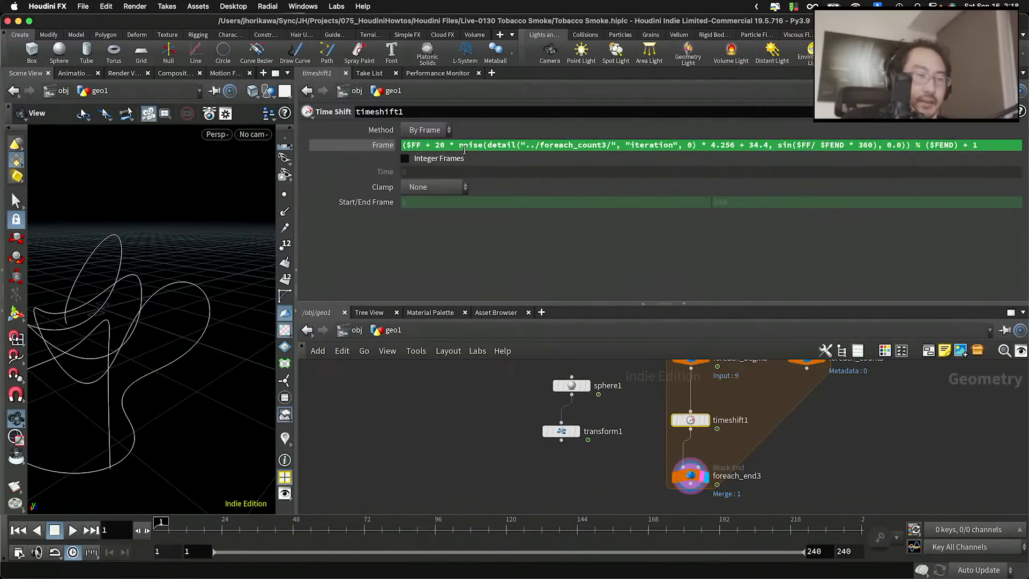
Examine the noise call in timeshift1's Frame expression and bring up the browser's noise expression function documentation
left_click_drag(460, 146, 718, 154)
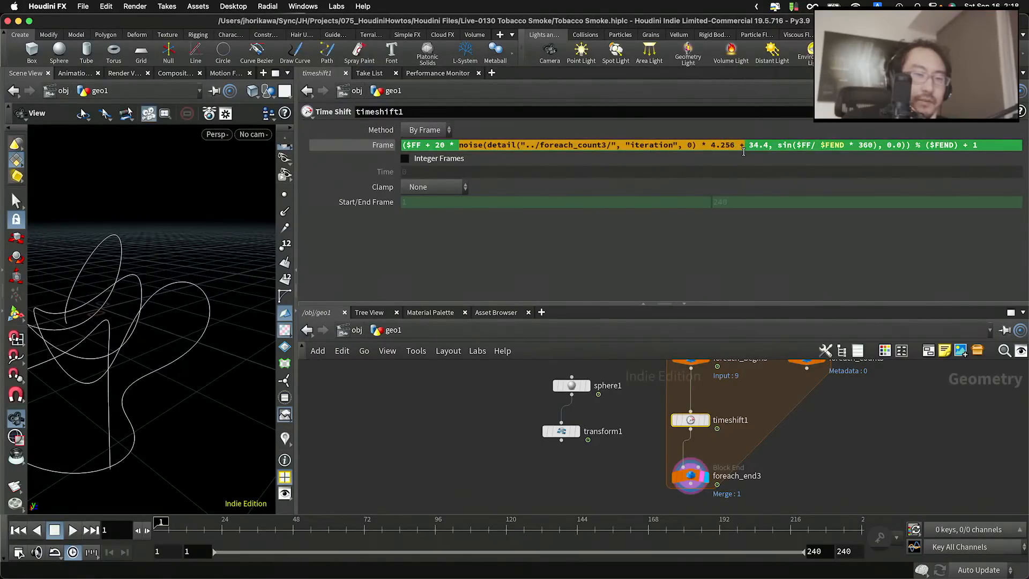
key("ctrl+Up")
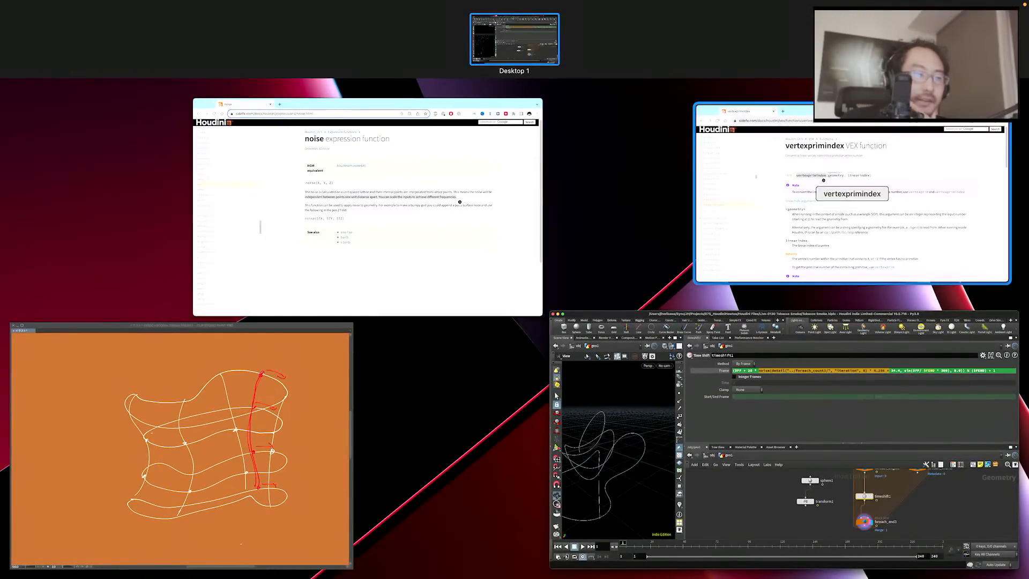
left_click(506, 308)
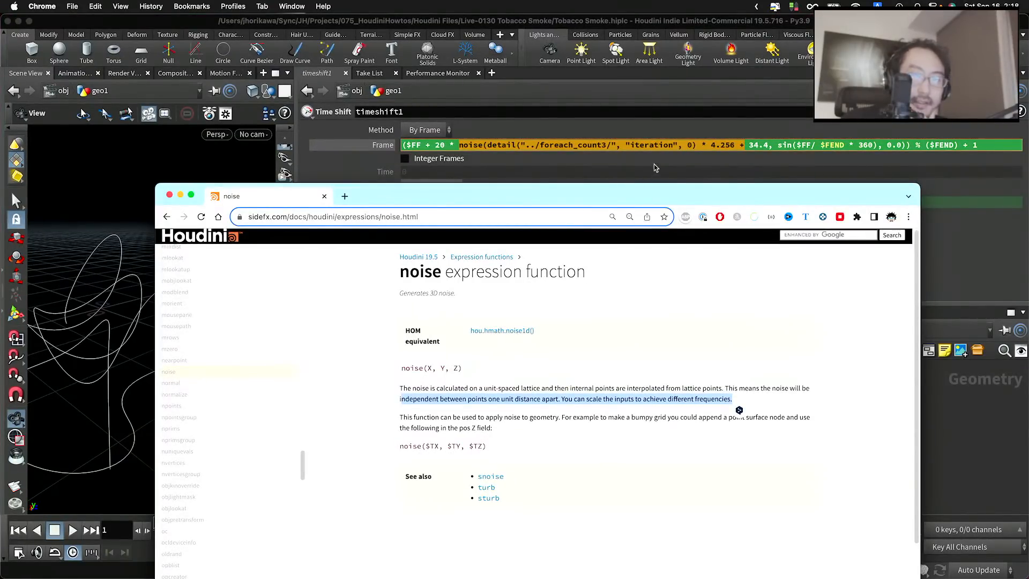
Insert $FEND + after $FF + in timeshift1's Frame expression and check its evaluated value
left_click(689, 147)
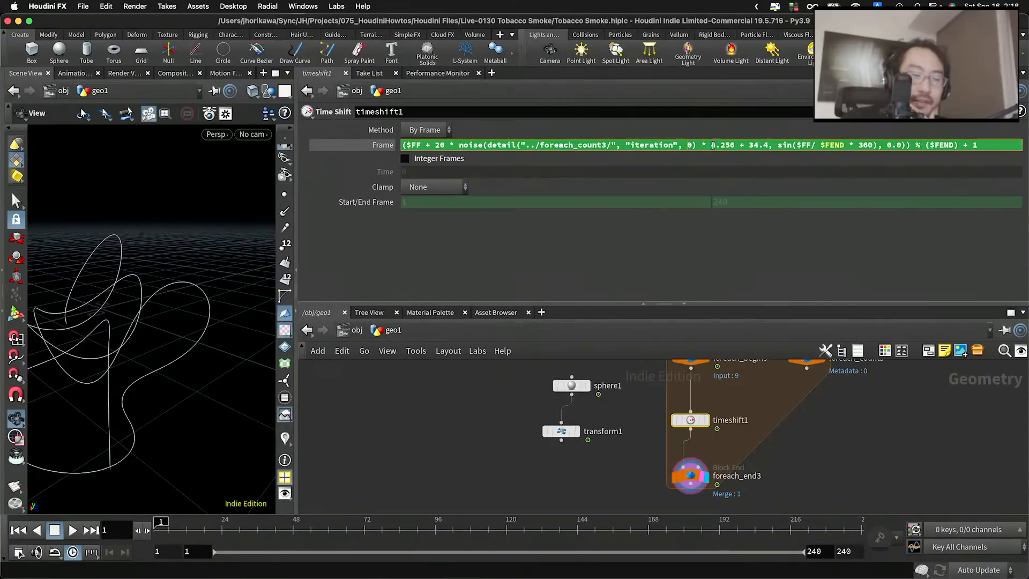
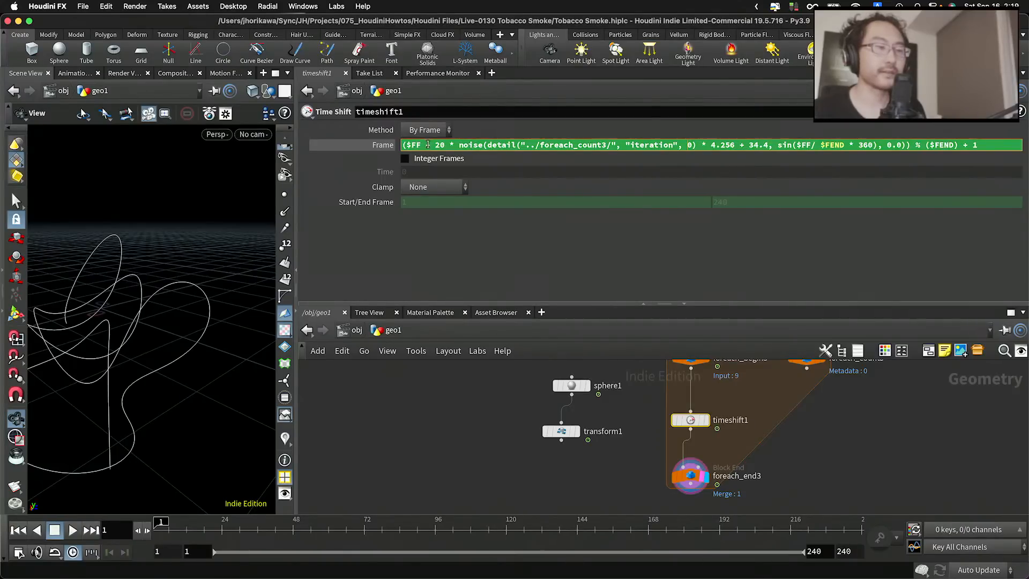
type("$FEND ")
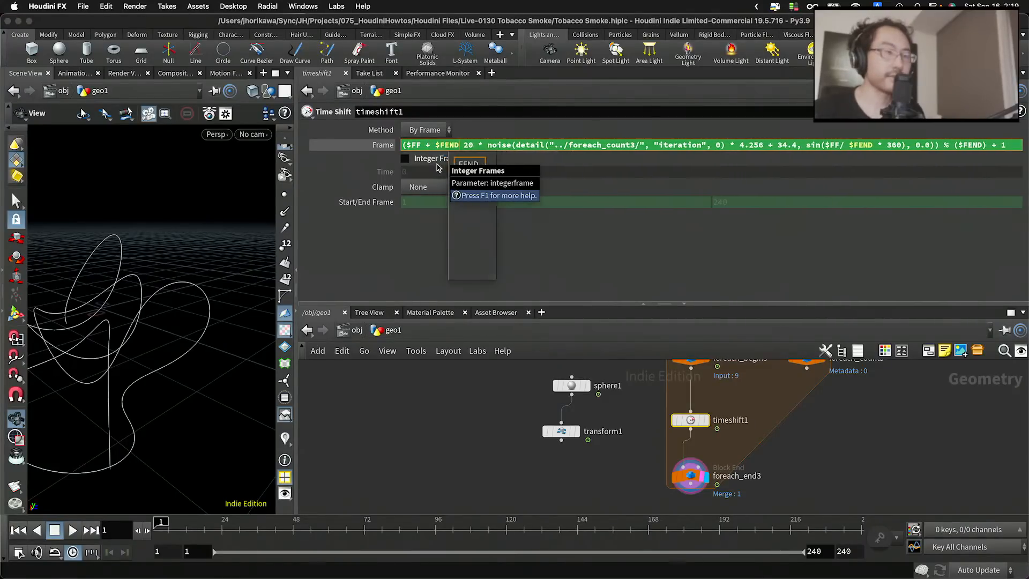
type("+")
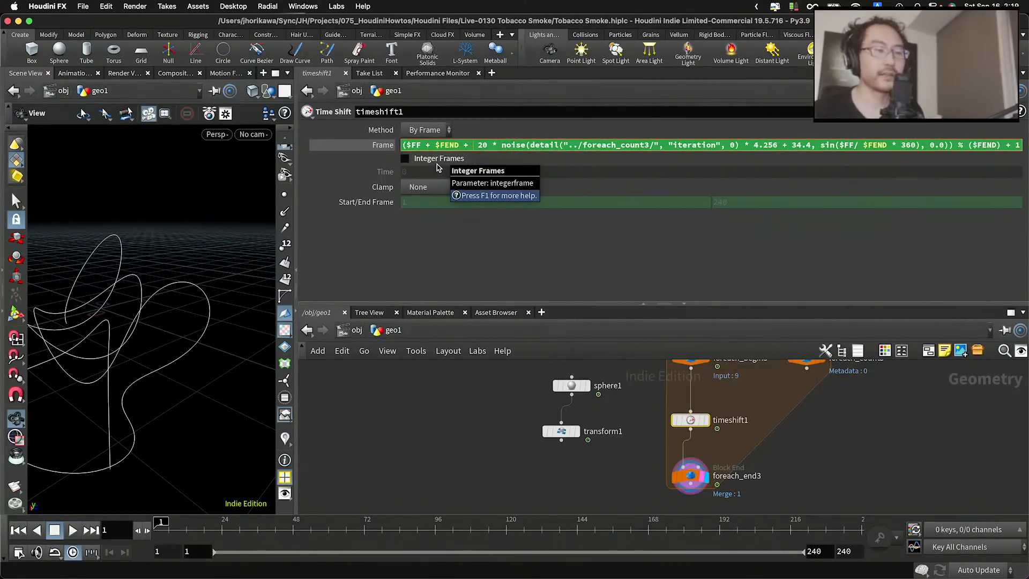
key("BackSpace")
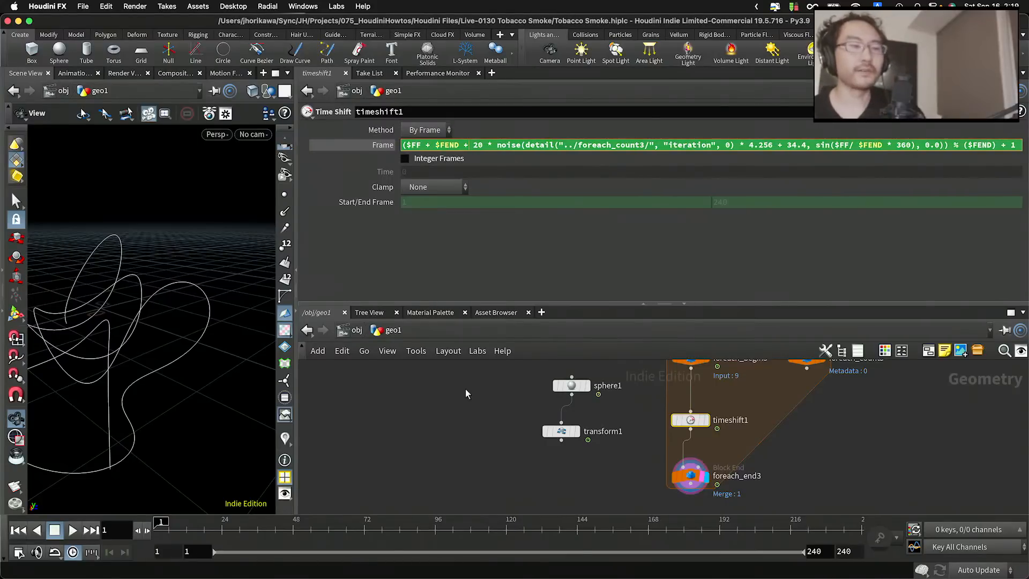
left_click(466, 420)
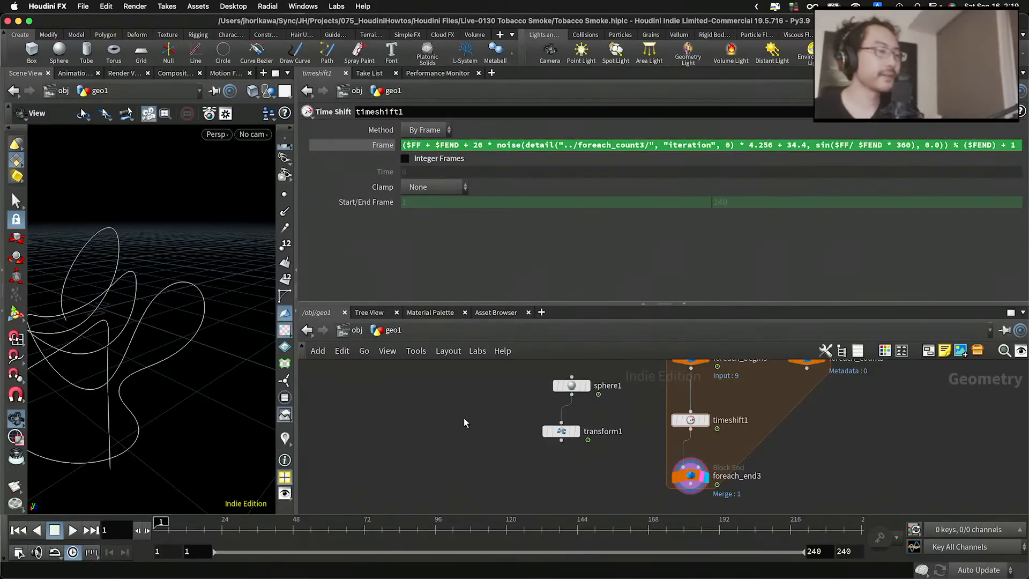
left_click(384, 145)
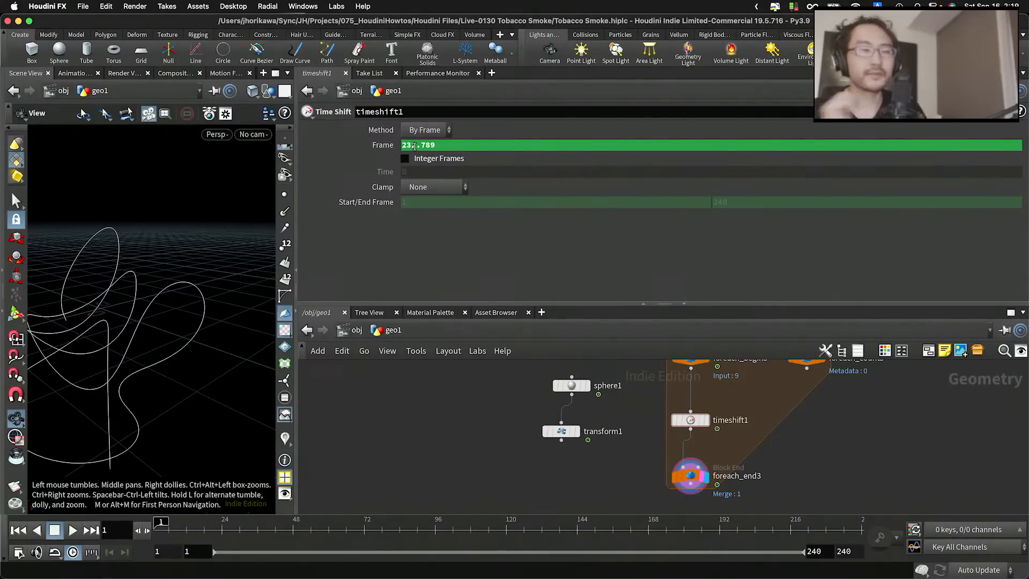
left_click(381, 145)
Turn off Single Pass on foreach_end3 and play the merged strands toward the loop point
scroll(690, 476, "up", 1)
left_click(690, 476)
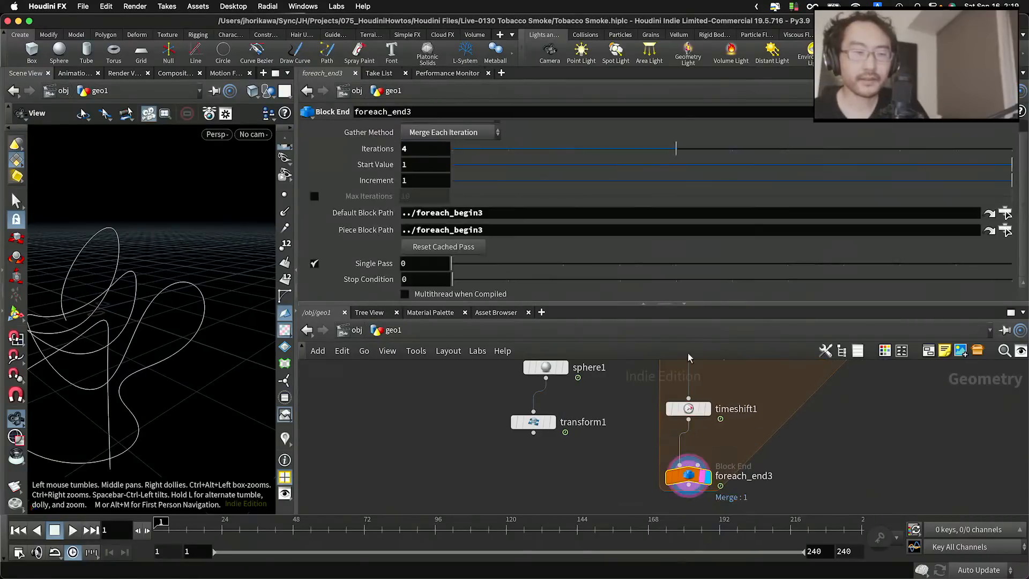
left_click(314, 263)
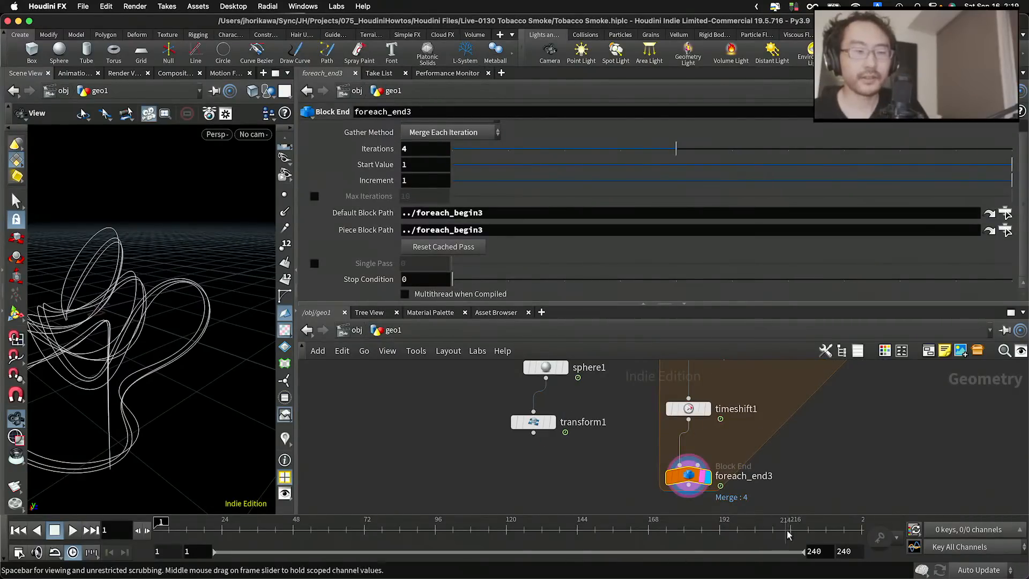
left_click_drag(791, 531, 712, 530)
left_click(72, 530)
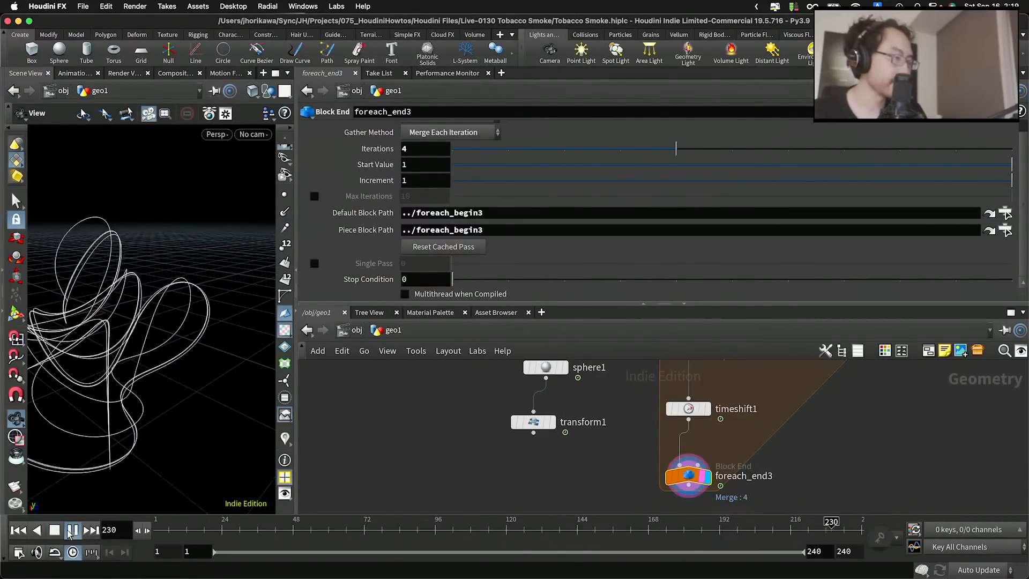
Stop playback and strip the sin() wrapper and * 360 from the noise call in timeshift1's Frame expression, leaving $FF/ $FEND
left_click(71, 530)
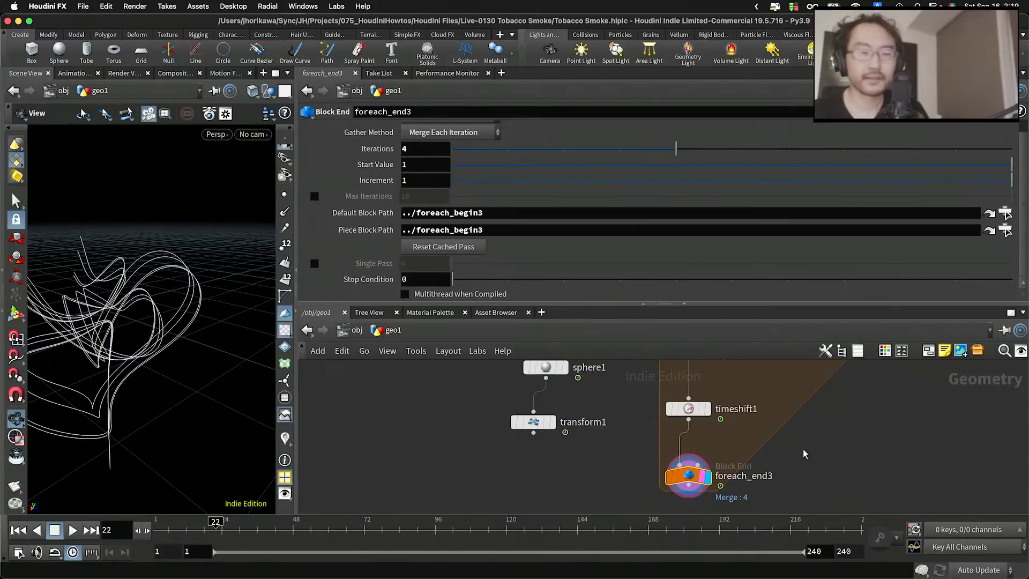
left_click_drag(782, 435, 702, 407)
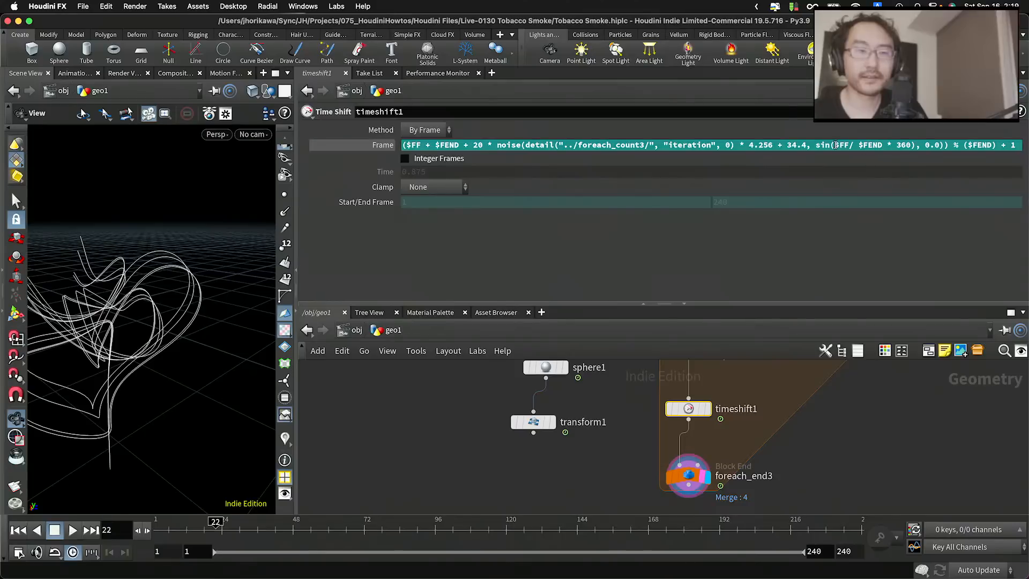
key("BackSpace")
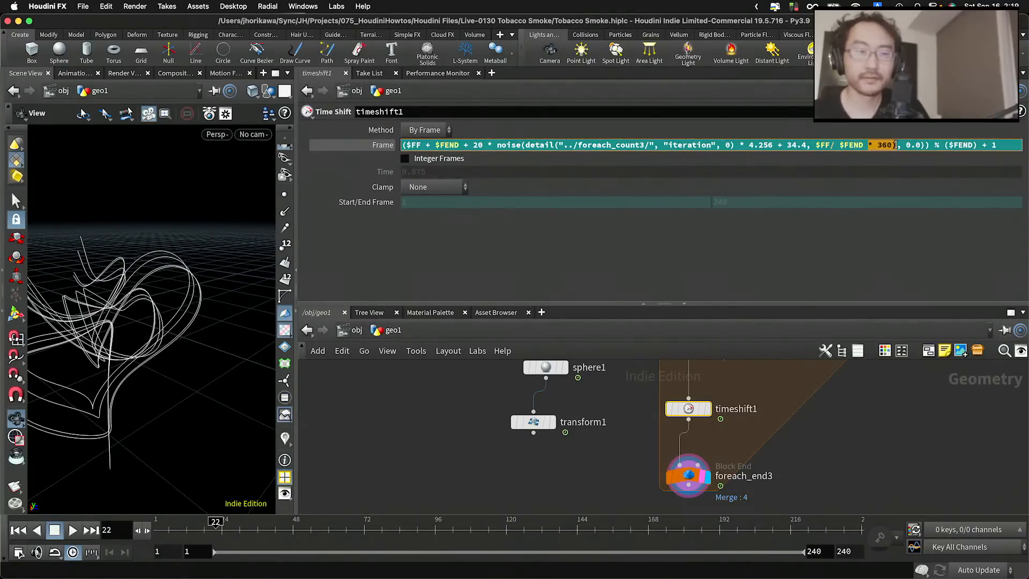
key("BackSpace")
key("BackSpace")
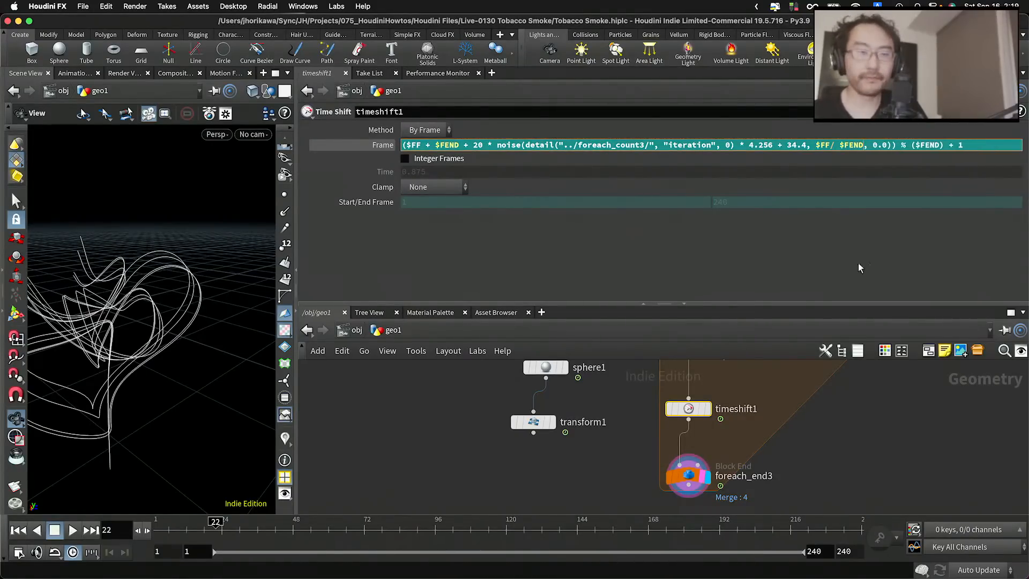
key("Return")
Play the merged foreach_end3 strands across the loop point, restarting from frame 219, and park the playhead on frame 240
left_click_drag(775, 497, 668, 453)
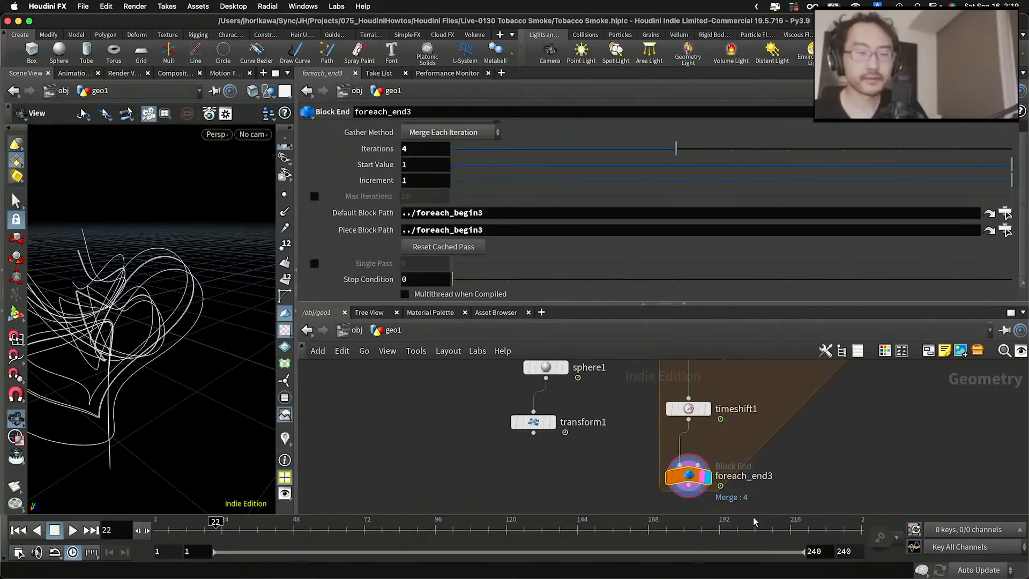
left_click(774, 526)
left_click(70, 531)
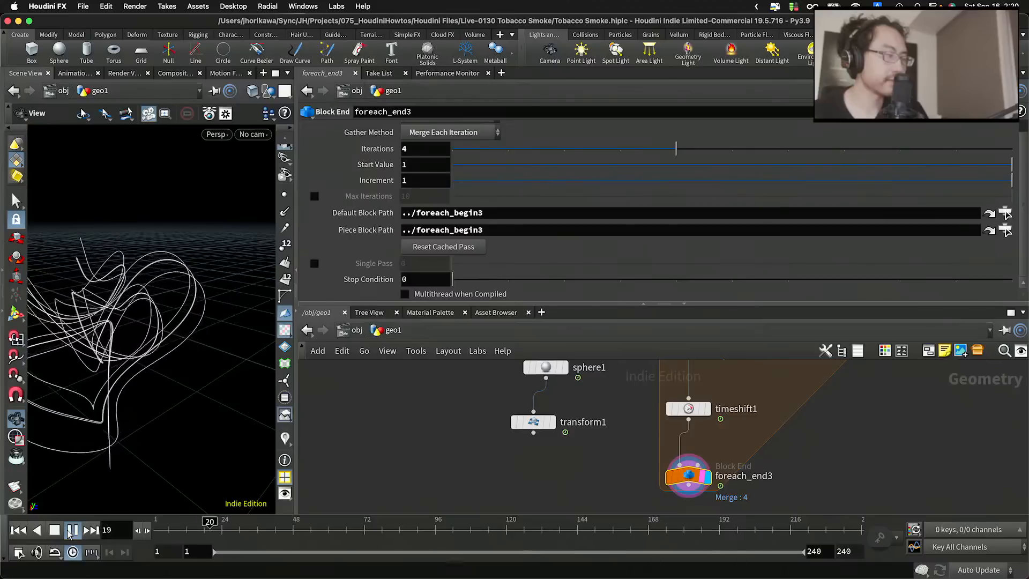
left_click(70, 531)
mouse_move(795, 532)
left_mouse_down()
mouse_move(847, 530)
mouse_move(799, 531)
left_mouse_up()
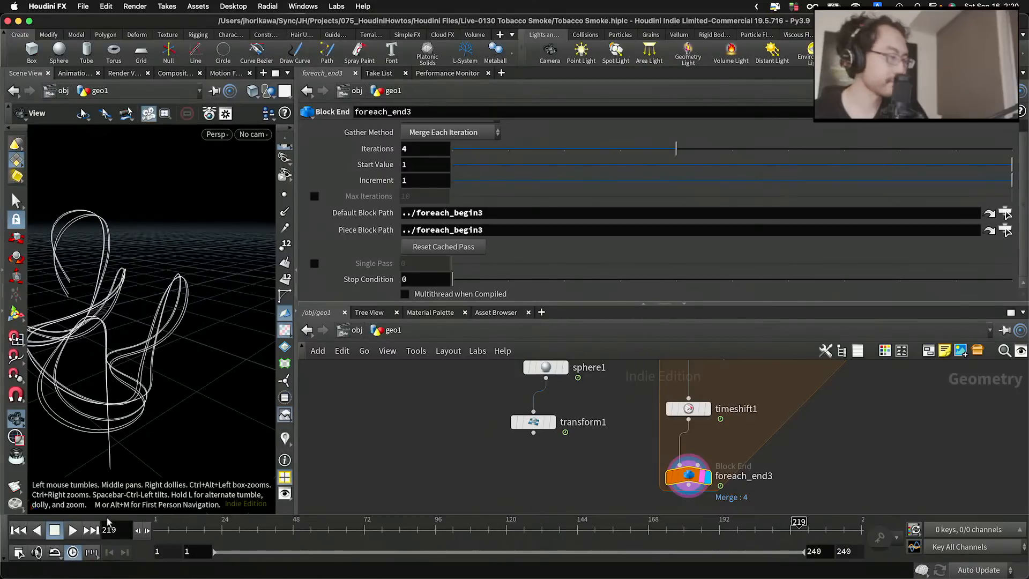
left_click(71, 530)
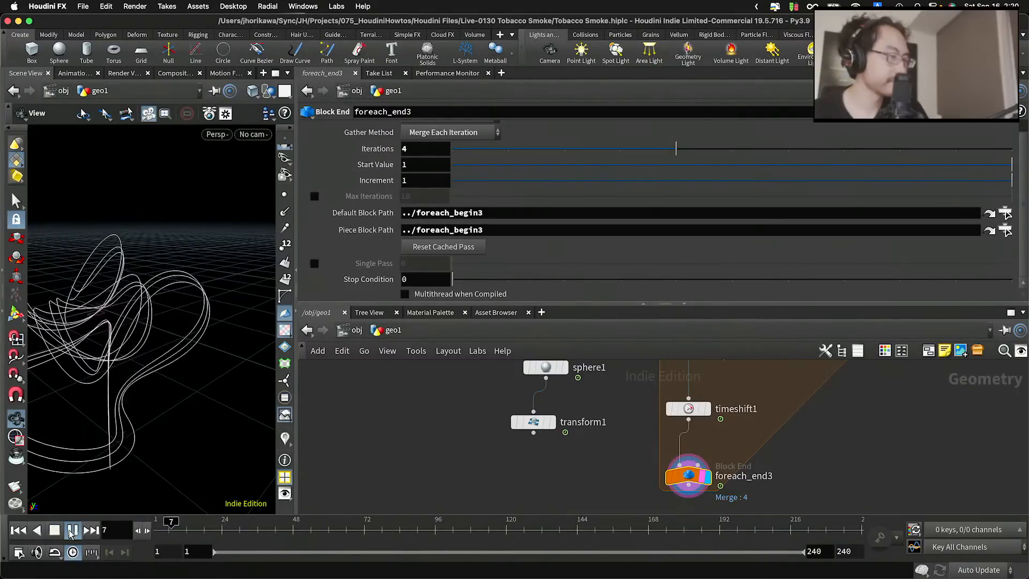
left_click(70, 531)
left_click_drag(845, 538, 865, 534)
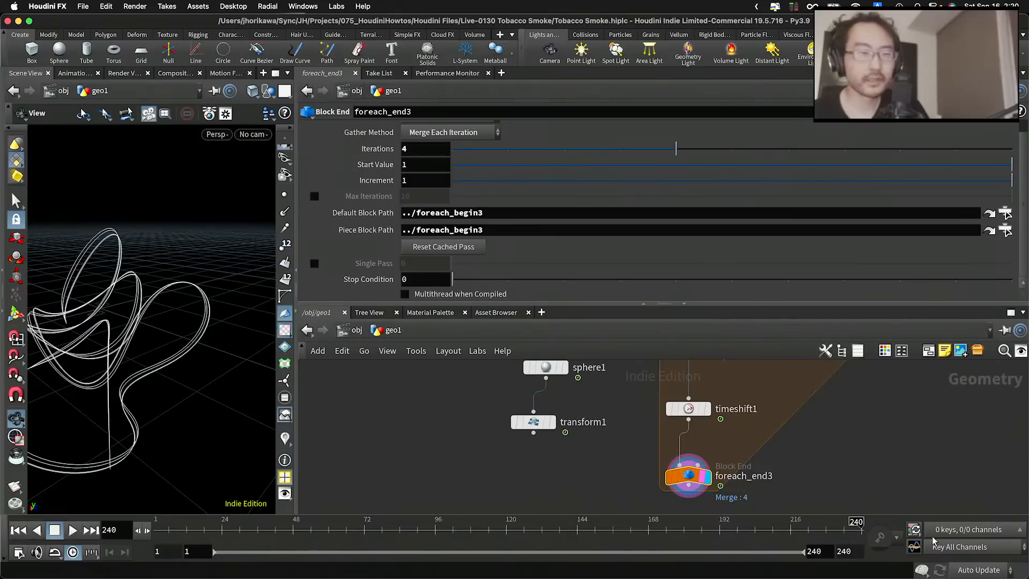
Compare timeshift1's evaluated Frame value at frame 1 and frame 240
left_click(688, 409)
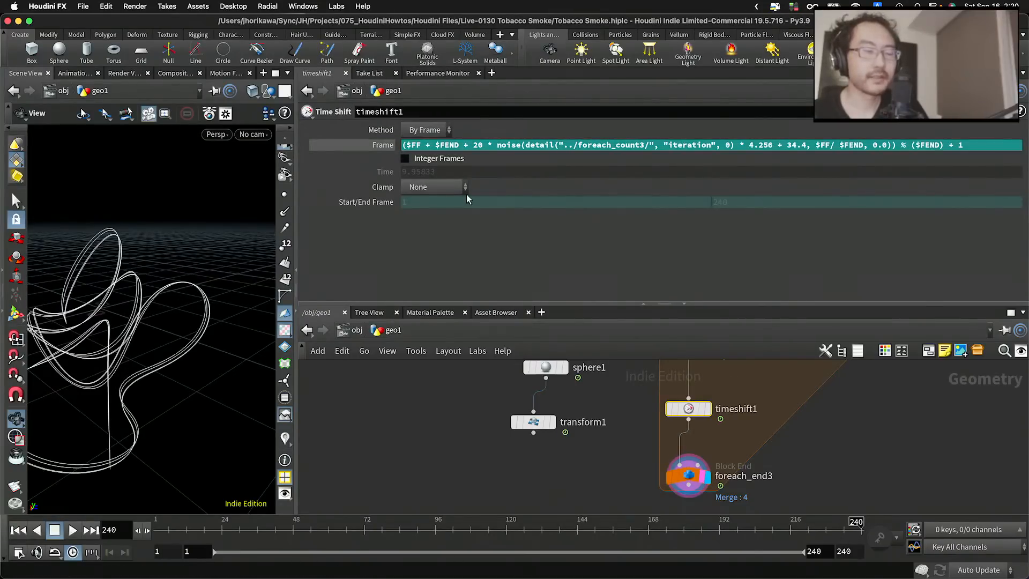
left_click(378, 147)
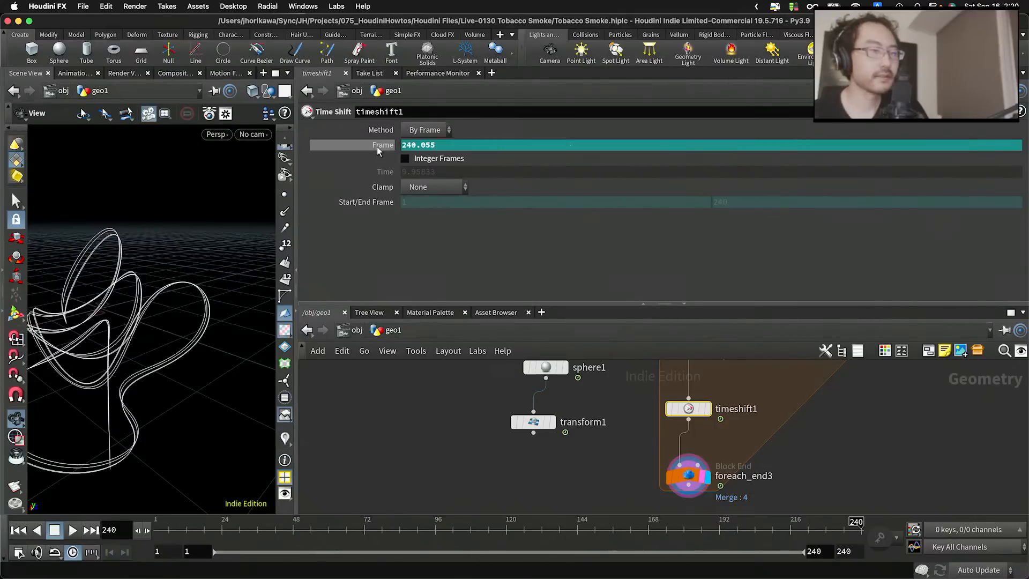
left_click(154, 531)
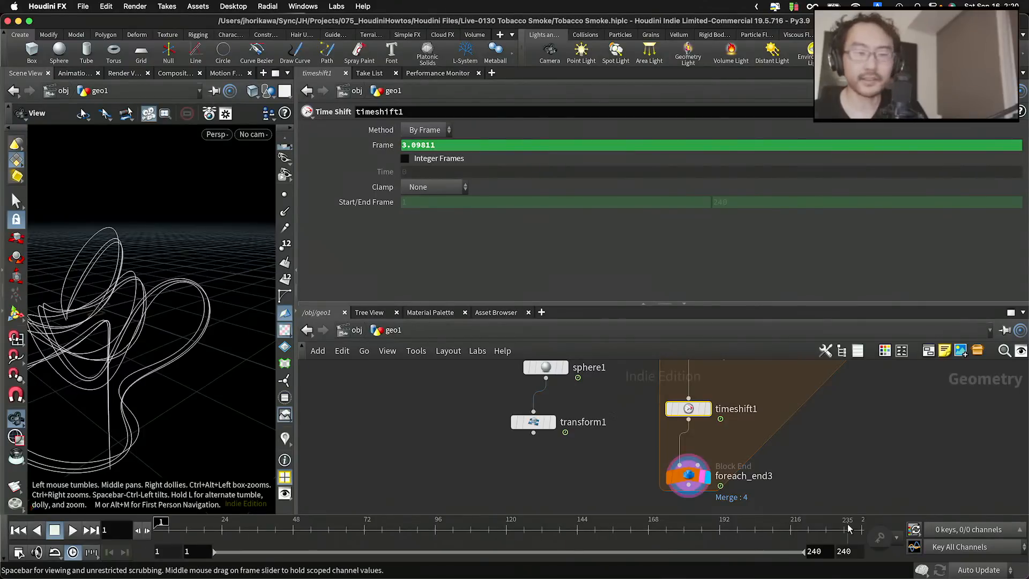
left_click(861, 528)
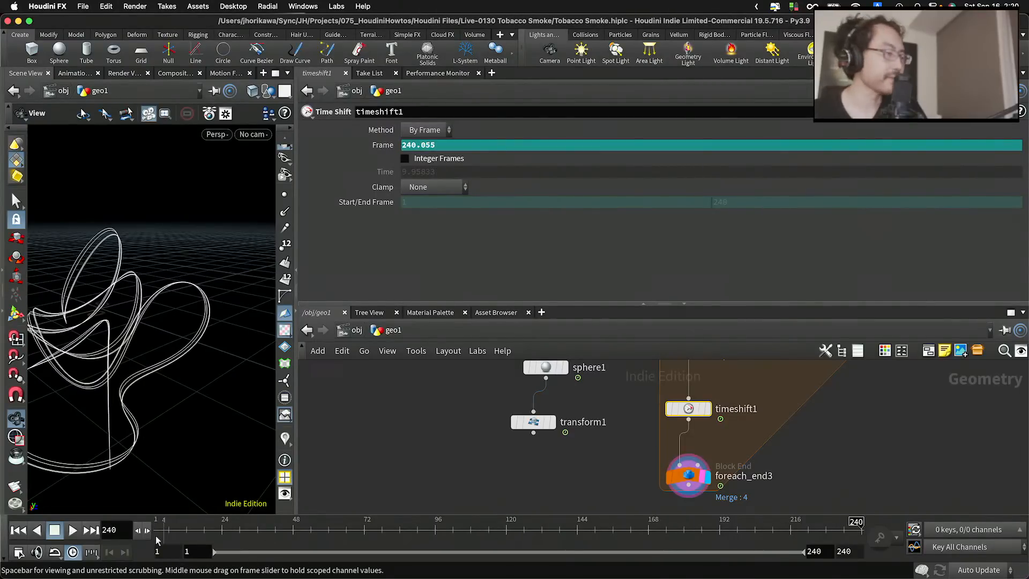
left_click(156, 536)
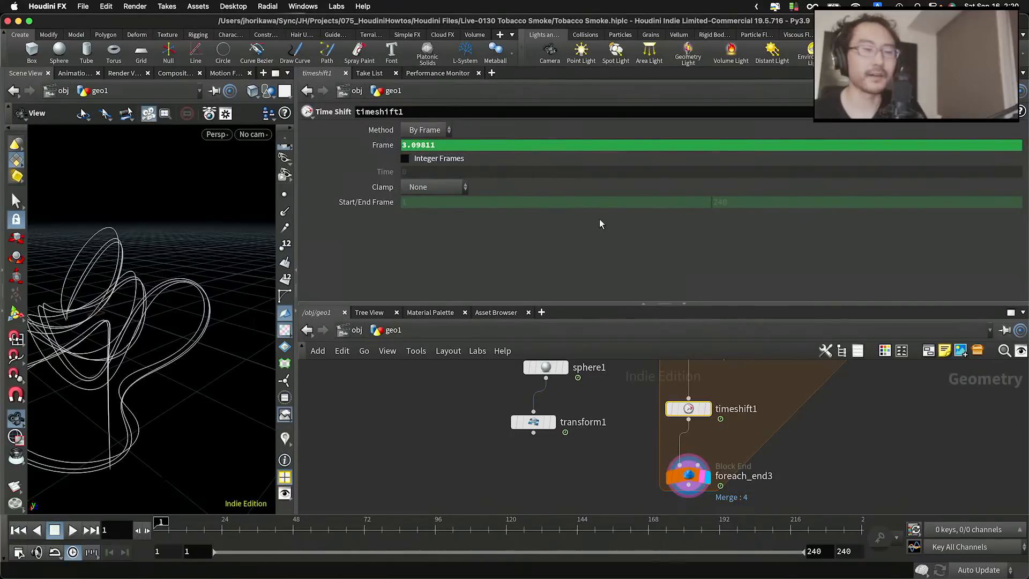
Restore the noise call's second argument in timeshift1's Frame expression to sin($FF/ $FEND * 360)
left_click(377, 145)
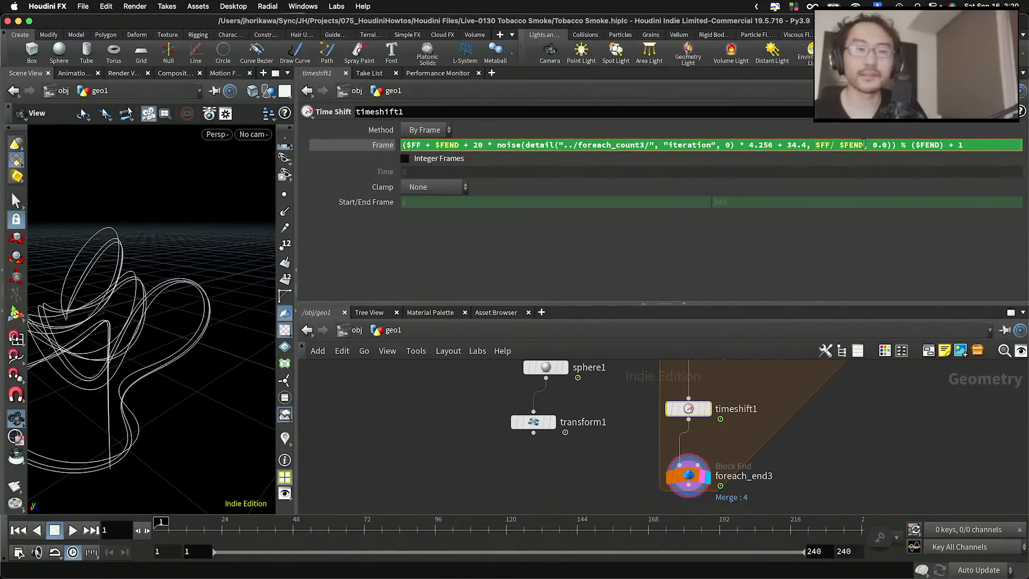
type("sin(")
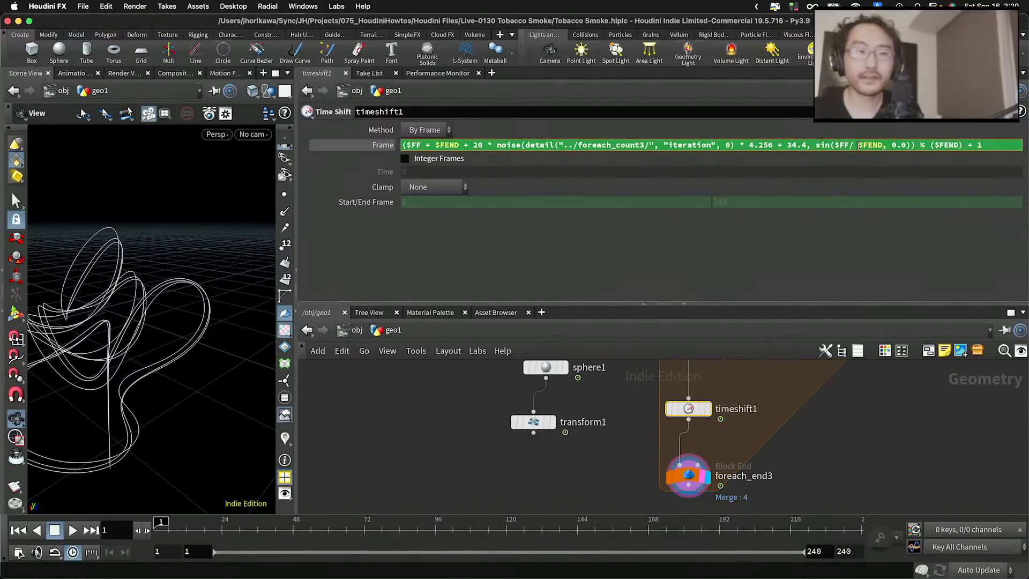
type(")")
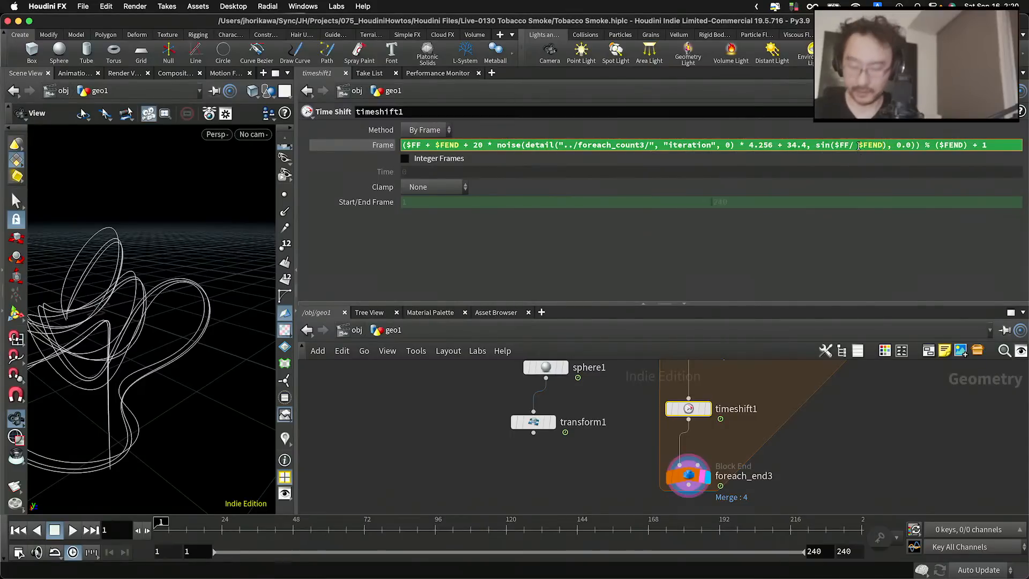
type(" * 360")
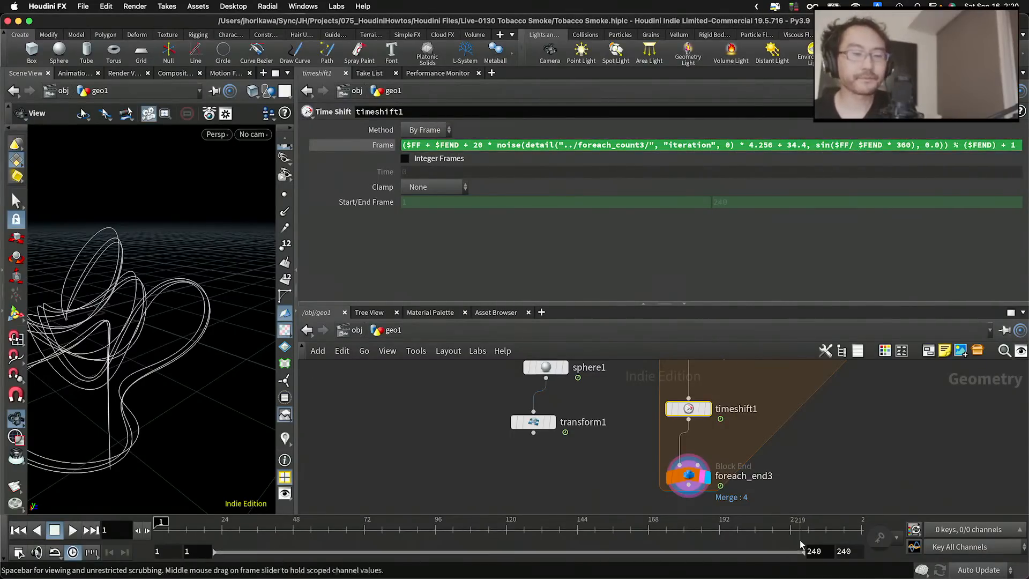
Play the strands from frame 227 through the loop point and watch the whole animation from several angles
left_click(822, 536)
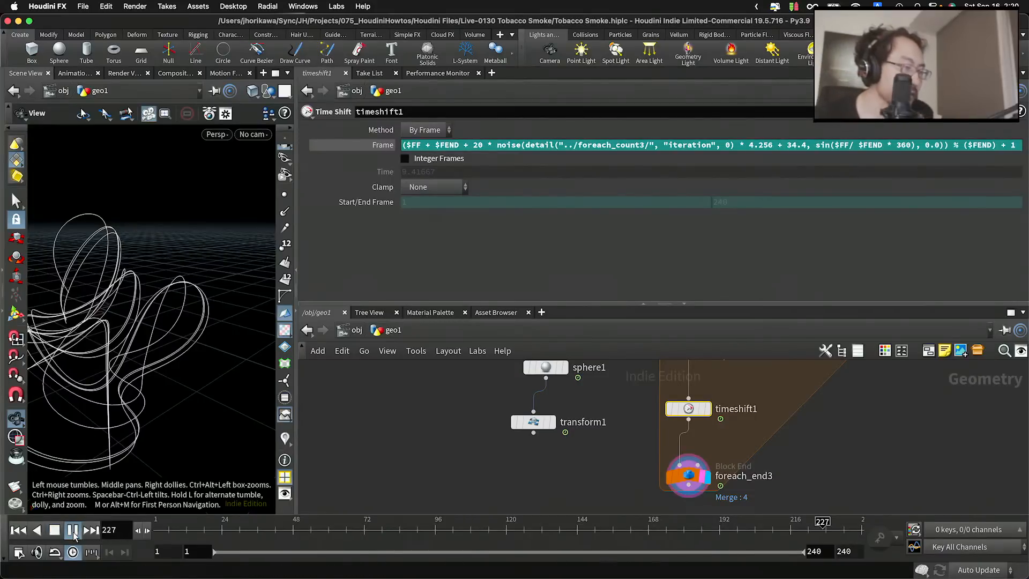
left_click(73, 531)
left_click_drag(178, 329, 143, 348)
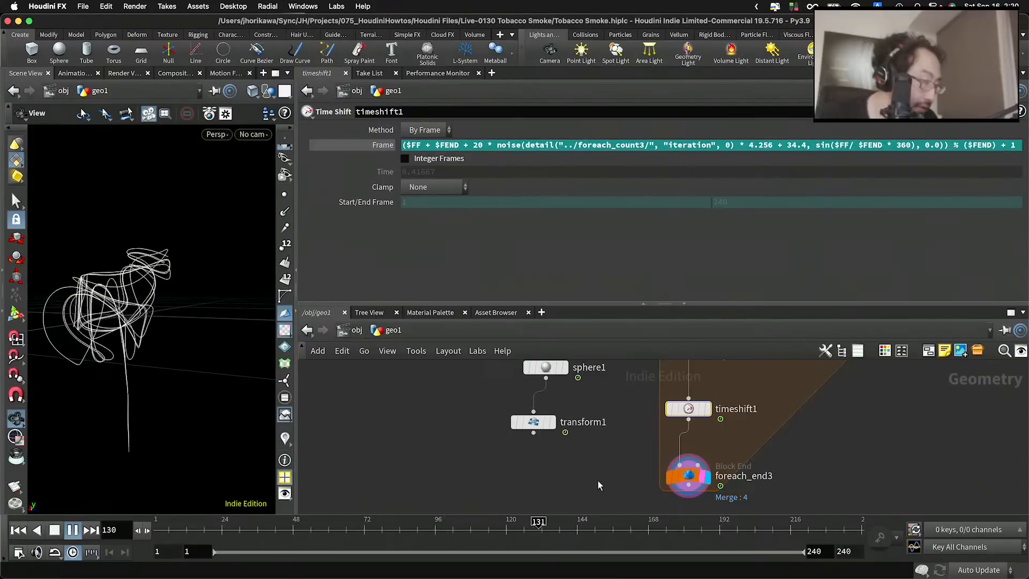
left_click_drag(204, 326, 188, 359)
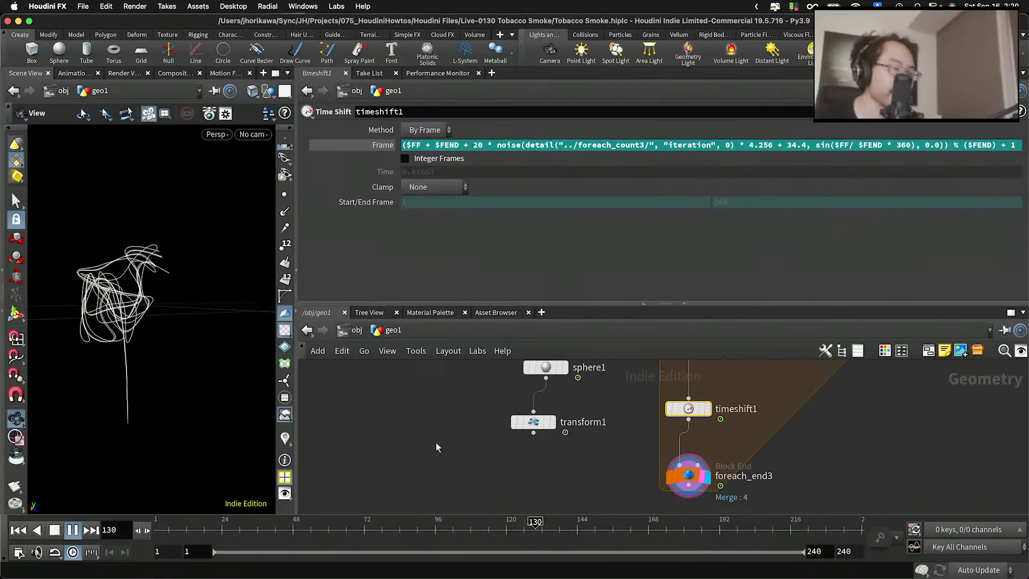
middle_click_drag(436, 443, 463, 449)
Go to frame 77 and inspect the shape of the merged strands up close
left_click(378, 526)
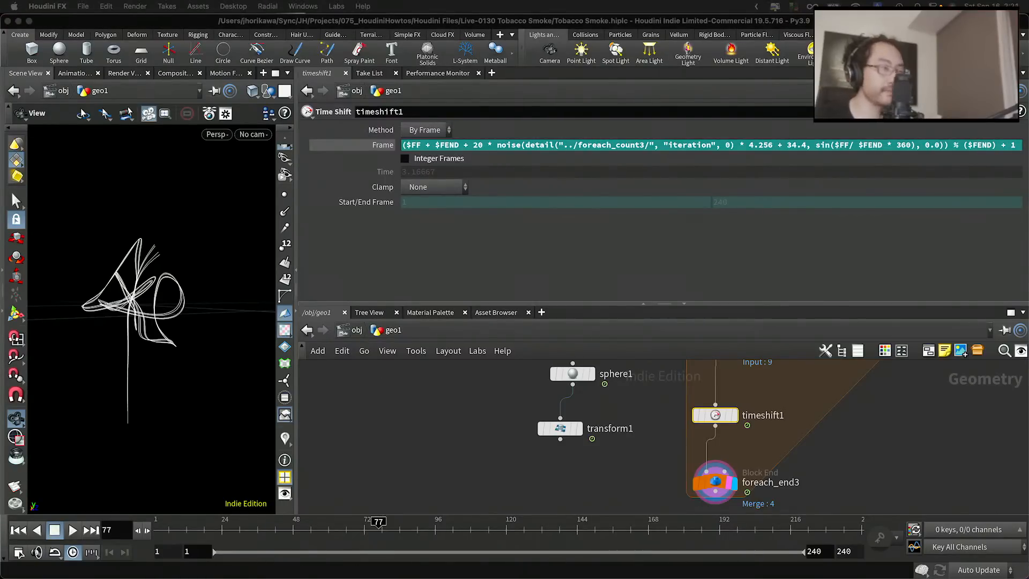
scroll(154, 386, "up", 5)
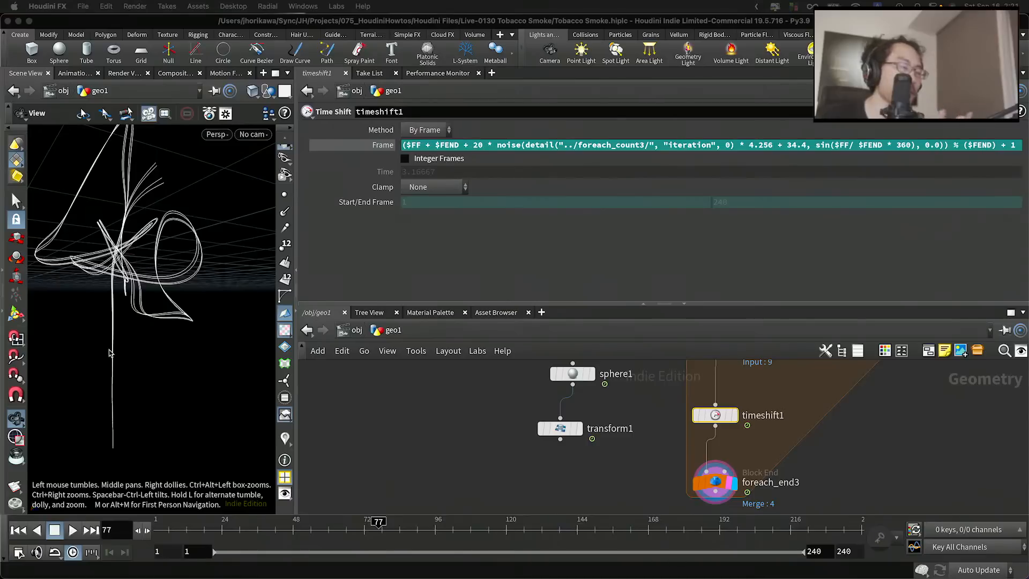
left_click_drag(113, 280, 142, 344)
scroll(474, 421, "down", 5)
scroll(473, 478, "down", 5)
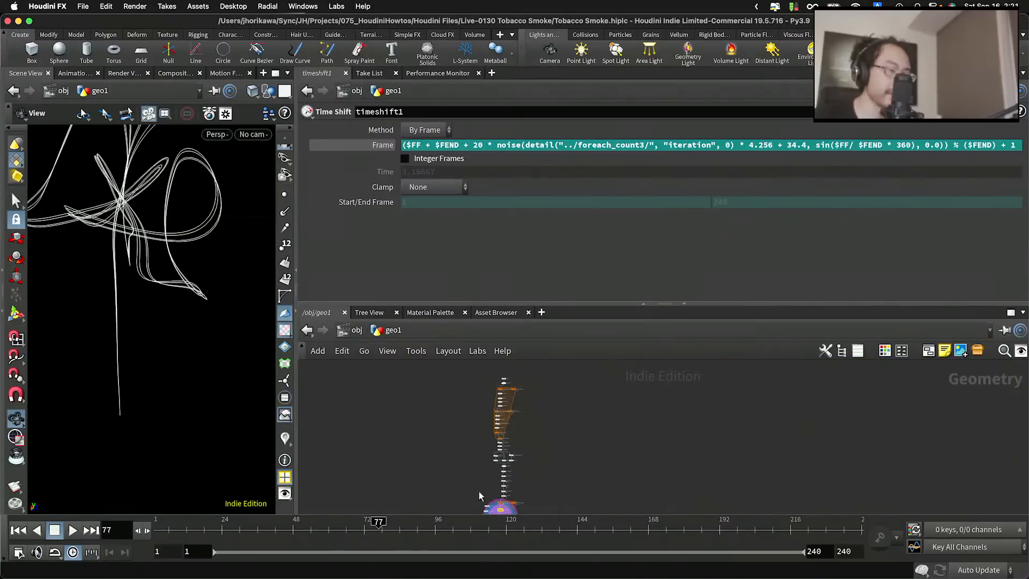
scroll(450, 464, "up", 5)
left_click_drag(179, 338, 164, 276)
Add a PolyWire node below foreach_end3, connect the foreach_end3 output to it and display its result
scroll(354, 394, "down", 5)
scroll(453, 464, "up", 5)
scroll(478, 453, "up", 2)
key("Tab")
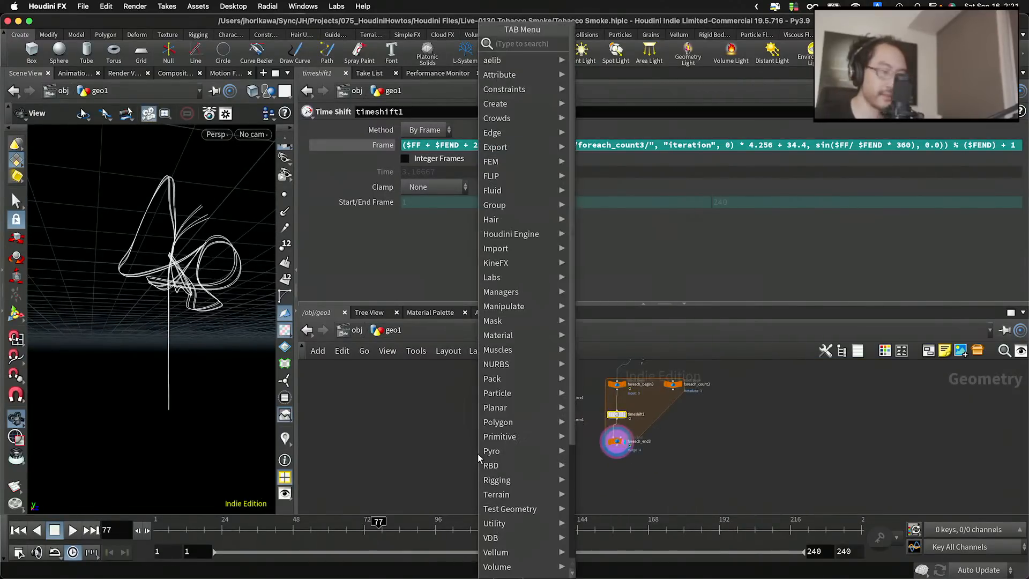
type("polyw")
key("Return")
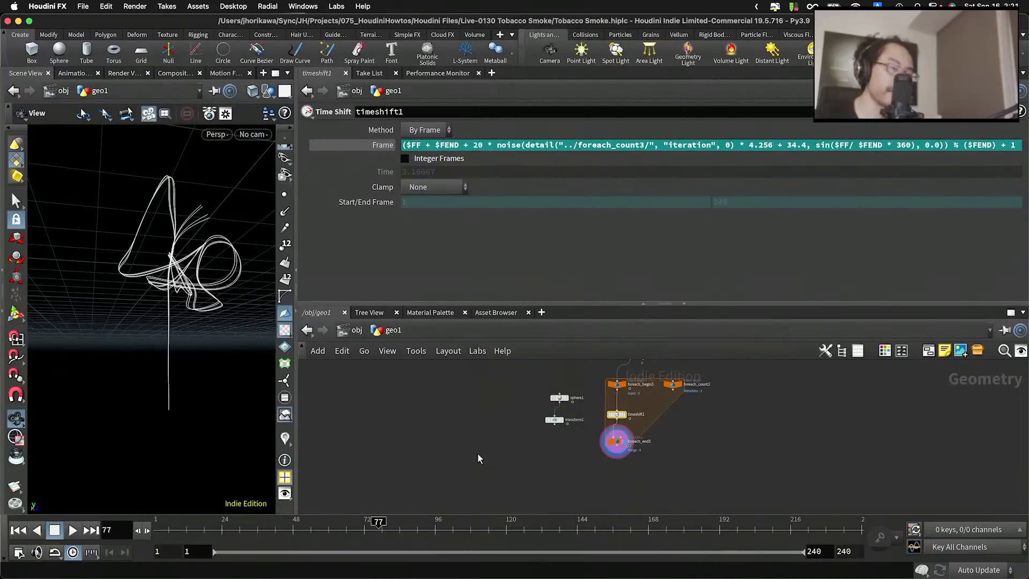
scroll(606, 469, "up", 2)
left_click(604, 482)
scroll(606, 483, "up", 3)
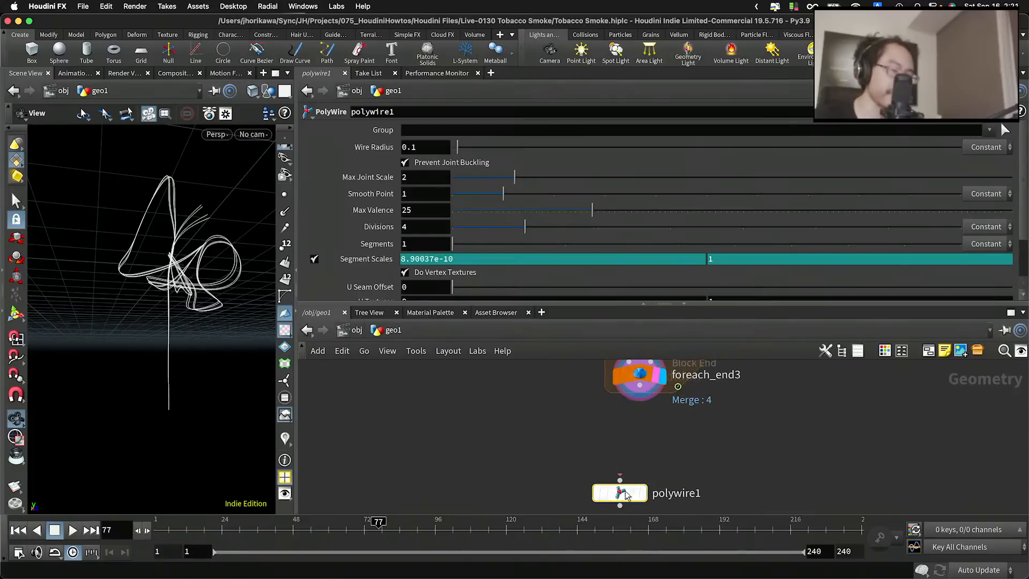
left_click_drag(640, 402, 646, 496)
left_click(644, 496)
Inspect the wire mesh around the strands and set polywire1's Divisions to 10
right_click_drag(197, 343, 165, 400)
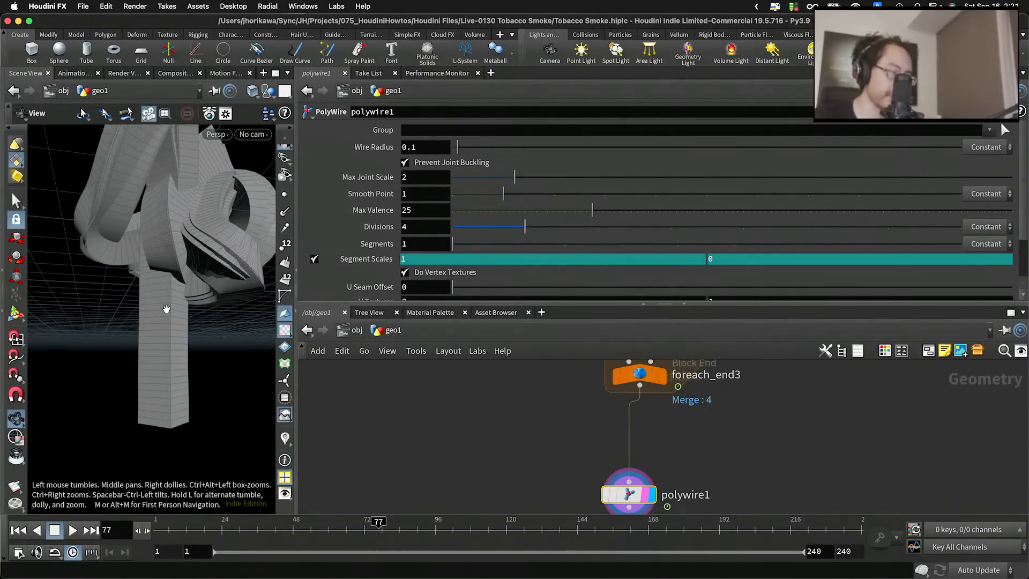
right_click_drag(166, 309, 168, 372)
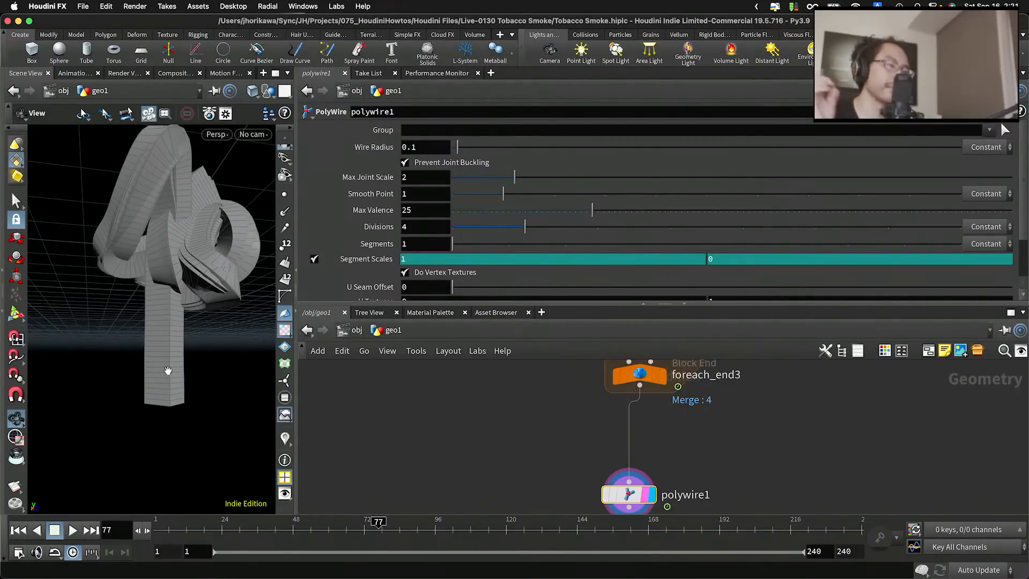
left_click_drag(169, 369, 178, 354)
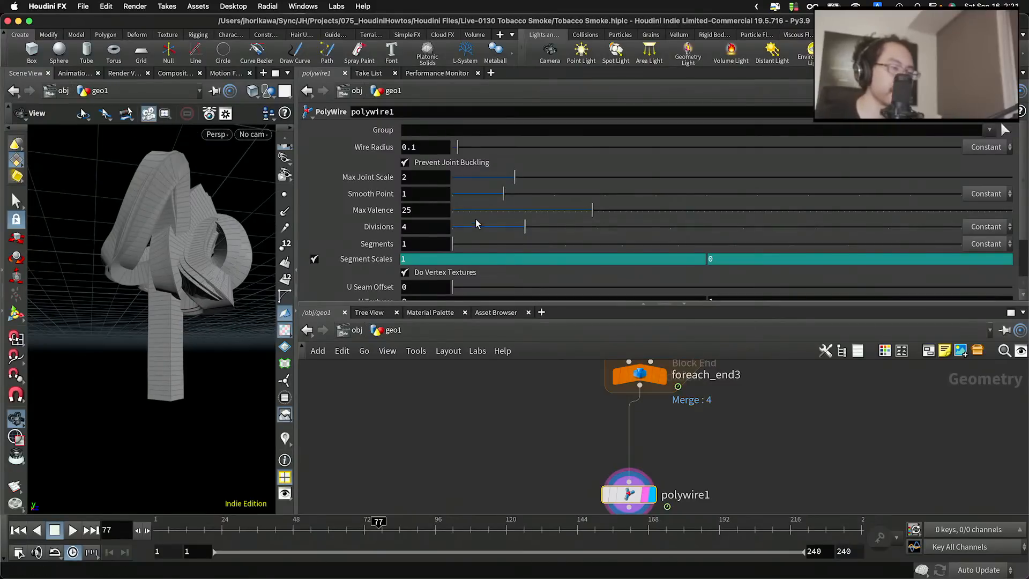
left_click_drag(622, 227, 961, 227)
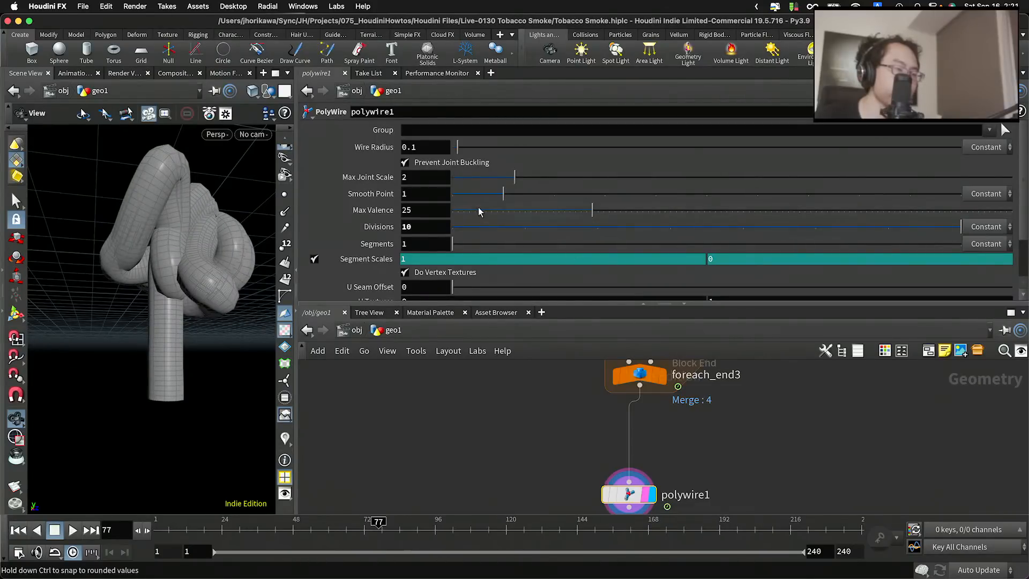
Set polywire1's Wire Radius to the $PSCALE variable
scroll(426, 240, "down", 2)
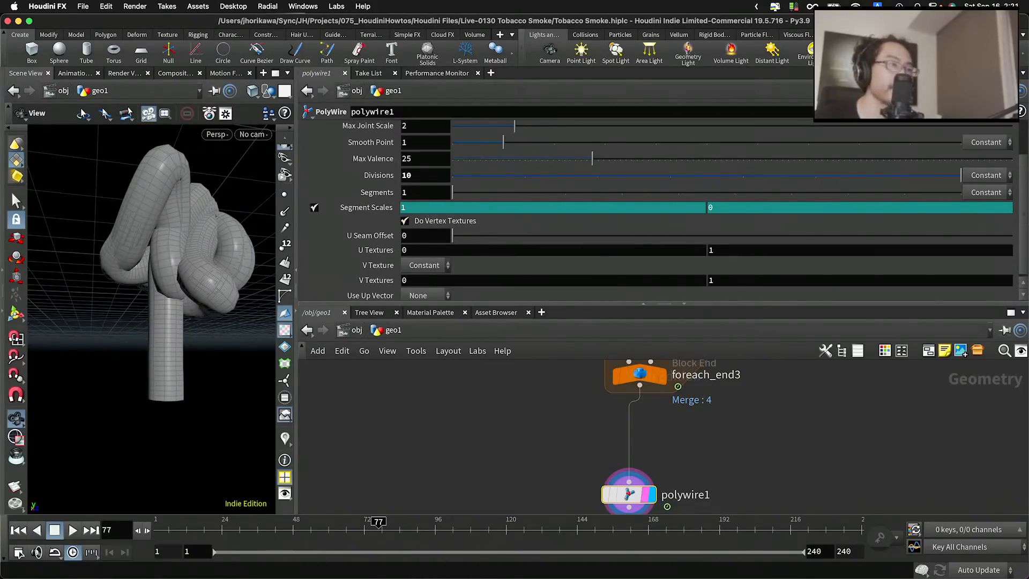
scroll(417, 163, "up", 2)
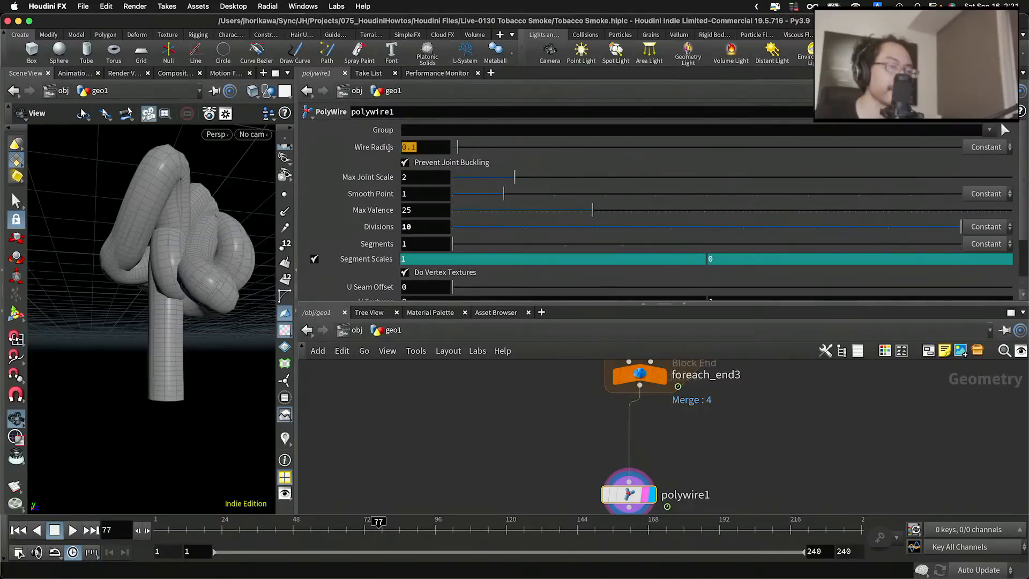
type("$PS")
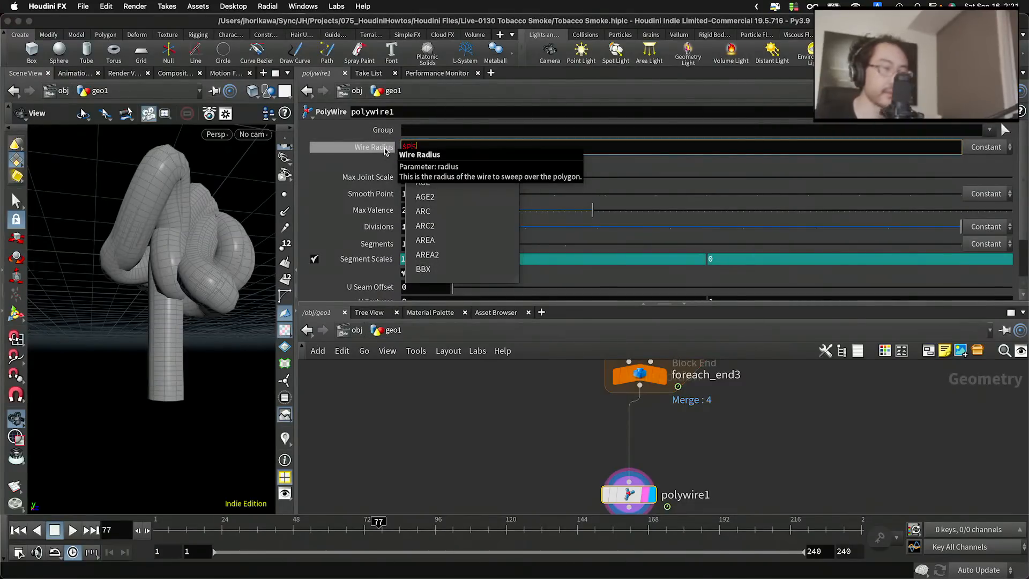
type("CALE")
key("Return")
scroll(467, 410, "down", 5)
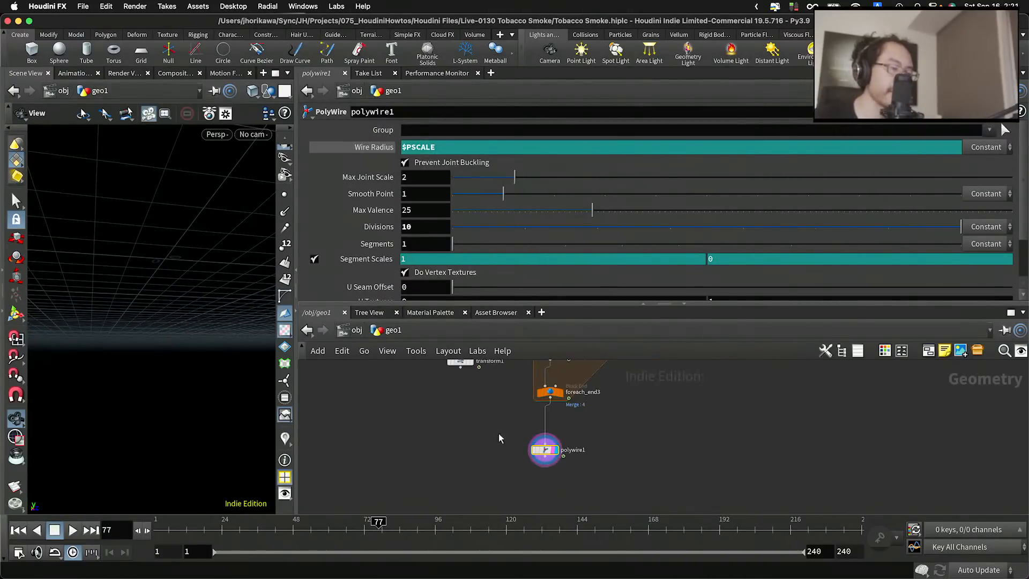
Insert a Point Wrangle node between foreach_end3 and polywire1 and adjust its place in the network
scroll(498, 434, "up", 3)
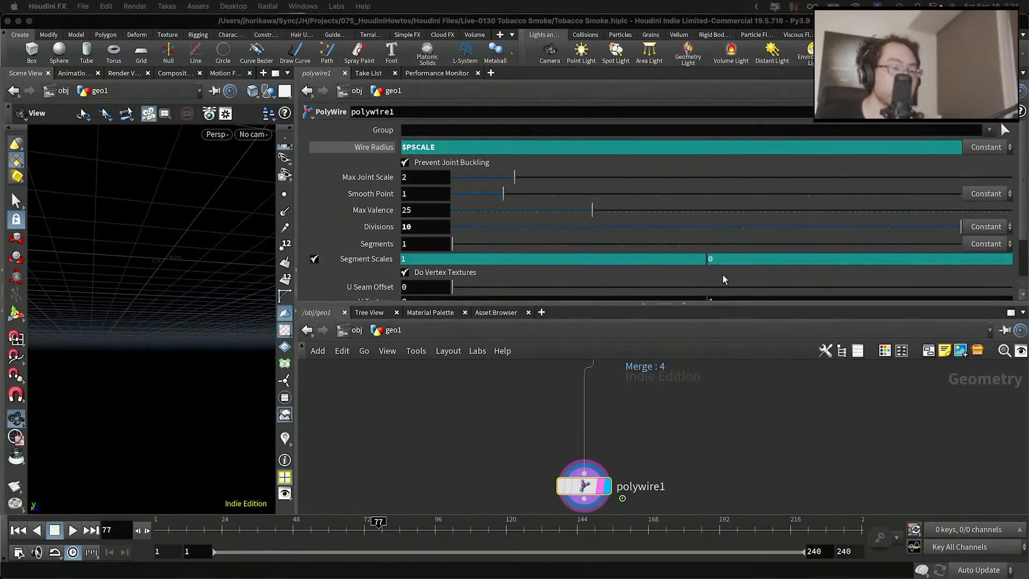
left_click(550, 407)
key("Tab")
type("pointwr")
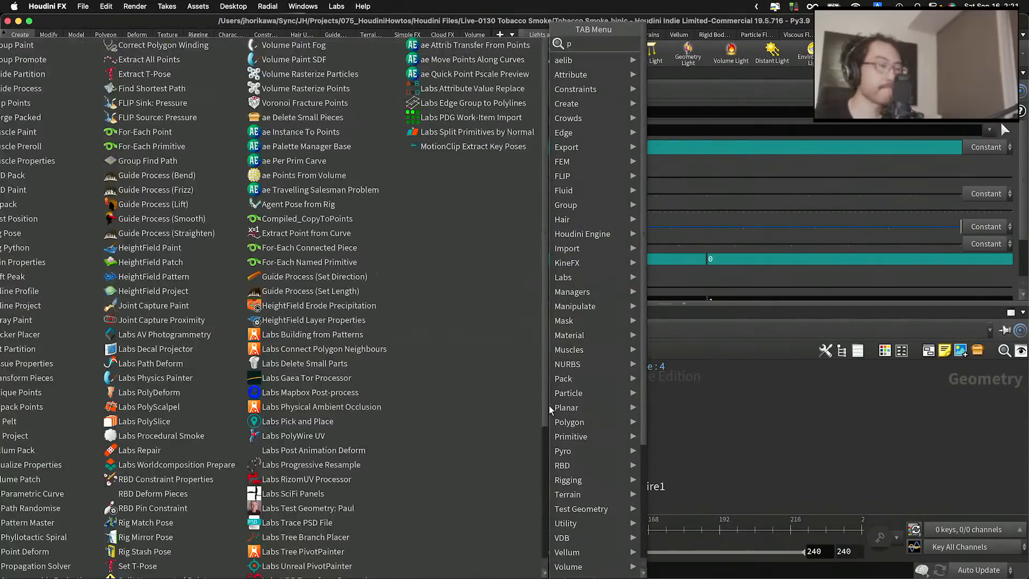
key("Return")
left_click(549, 405)
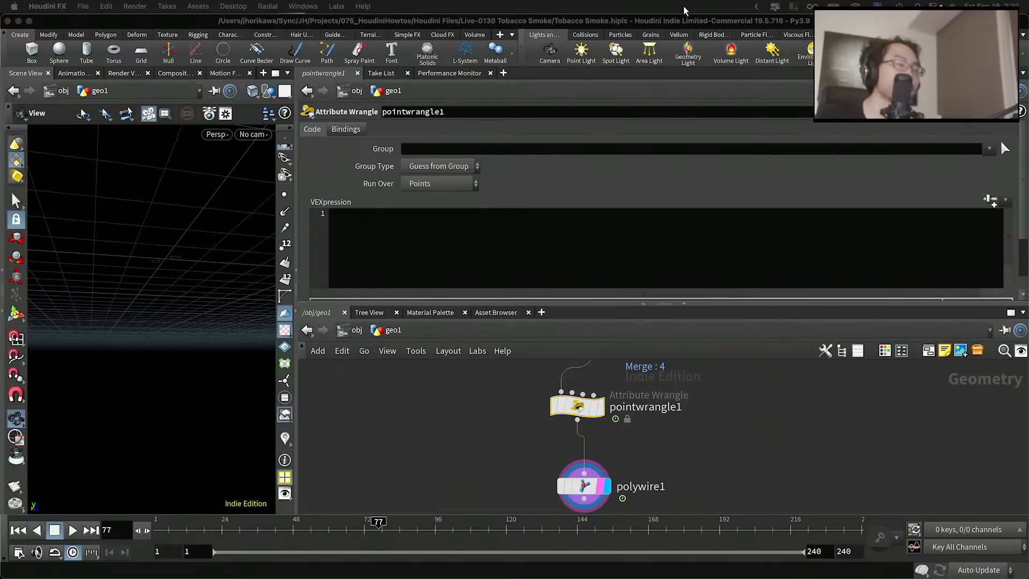
left_click(662, 432)
scroll(661, 434, "down", 5)
scroll(657, 436, "up", 2)
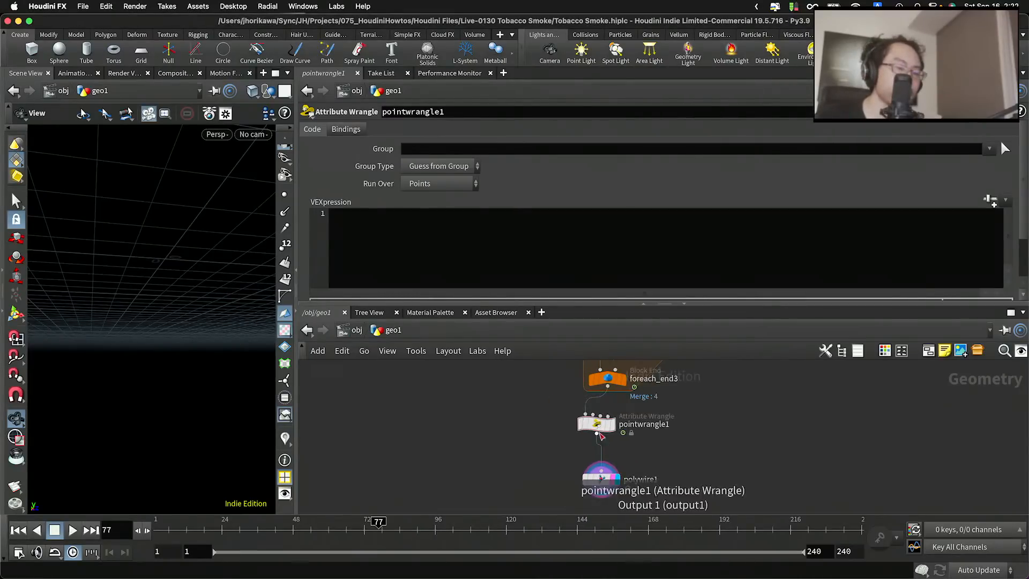
left_click_drag(601, 429, 612, 459)
Display the output of foreach_end3 and frame its curves in the viewport
scroll(568, 472, "up", 4)
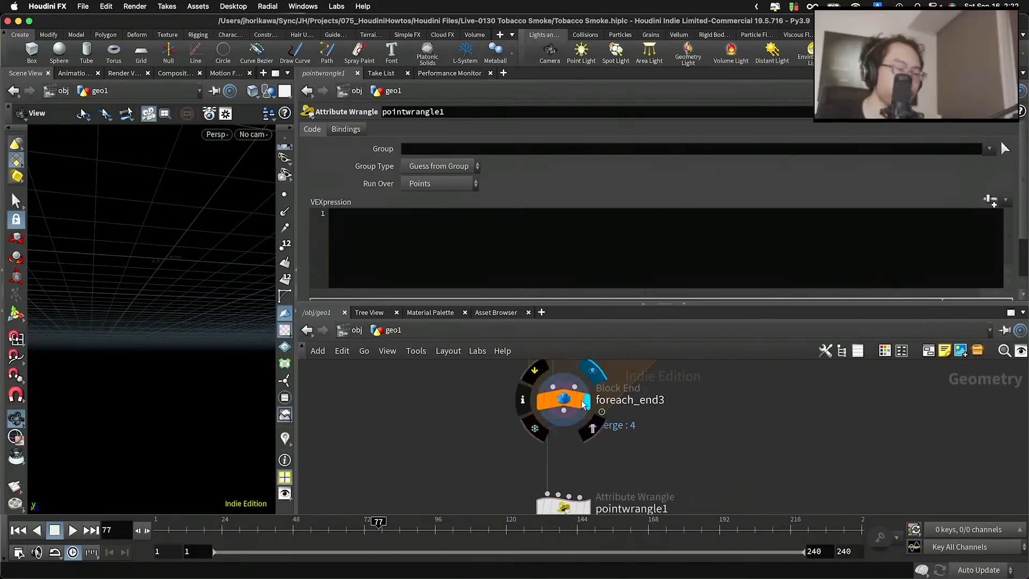
left_click(581, 403)
left_click(564, 401)
right_click_drag(203, 348, 178, 343)
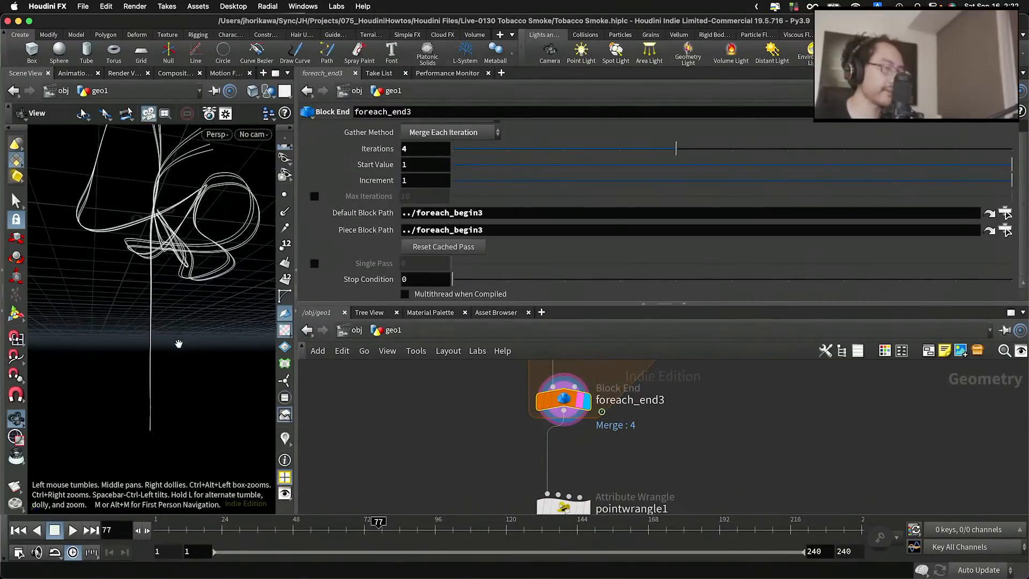
left_click_drag(179, 344, 131, 466)
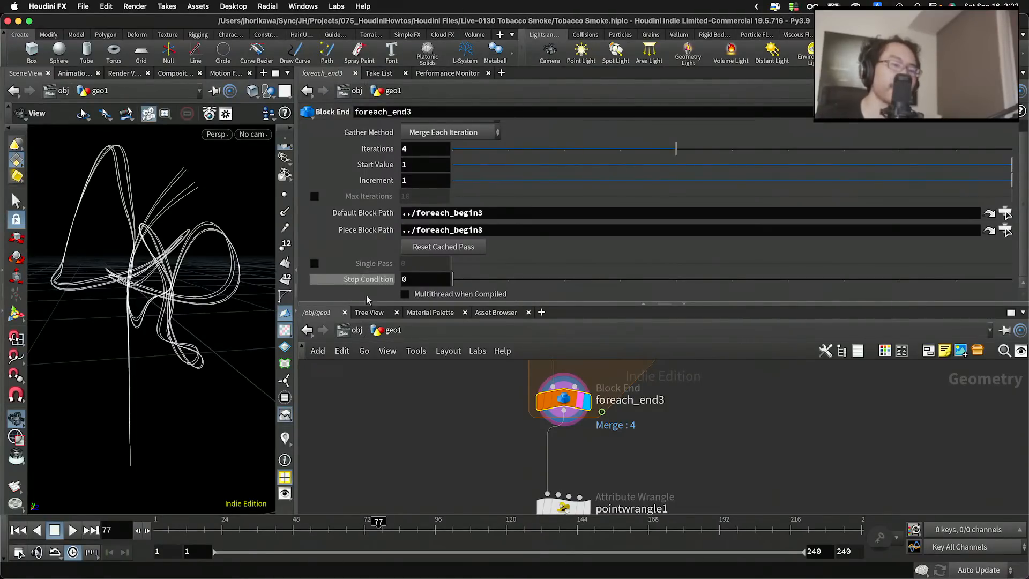
Enable the Curve U Attribute output, named curveu, on the resample4 node
scroll(469, 441, "down", 5)
scroll(467, 437, "down", 1)
middle_click_drag(468, 438, 471, 461)
middle_click_drag(480, 401, 489, 435)
scroll(525, 444, "up", 6)
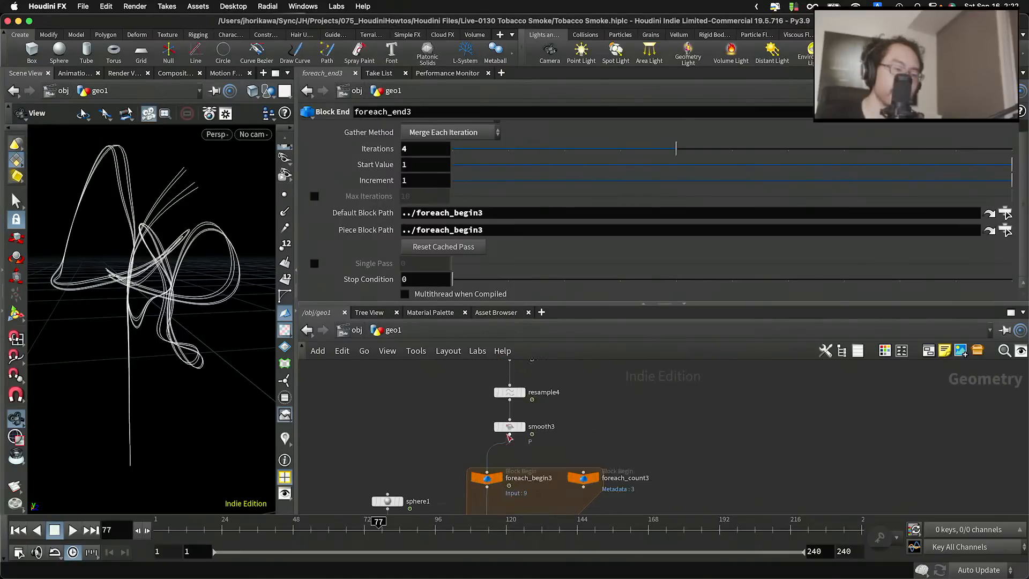
middle_click_drag(539, 405, 533, 459)
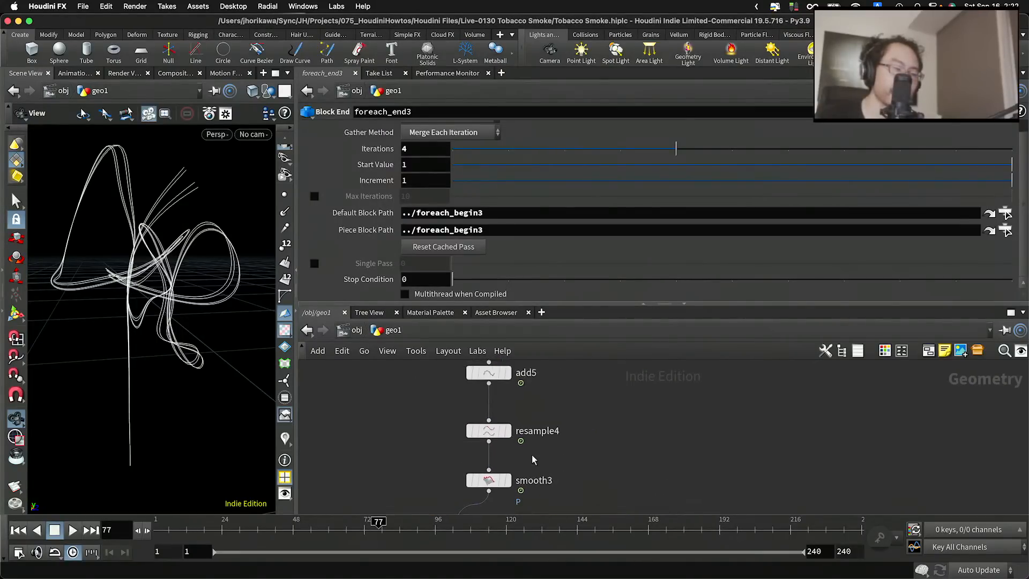
scroll(534, 459, "up", 1)
left_click(492, 427)
scroll(463, 258, "down", 3)
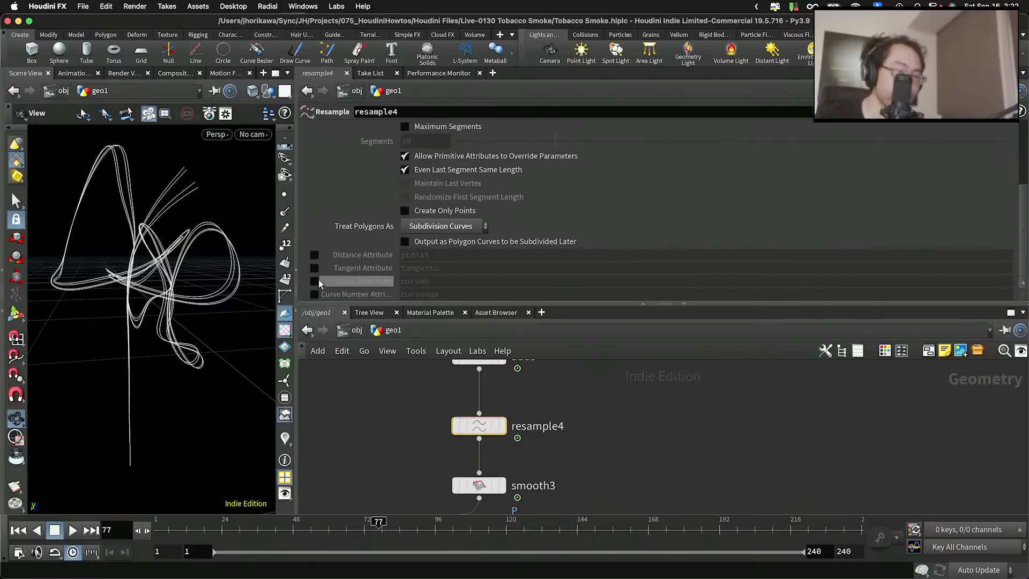
left_click(314, 281)
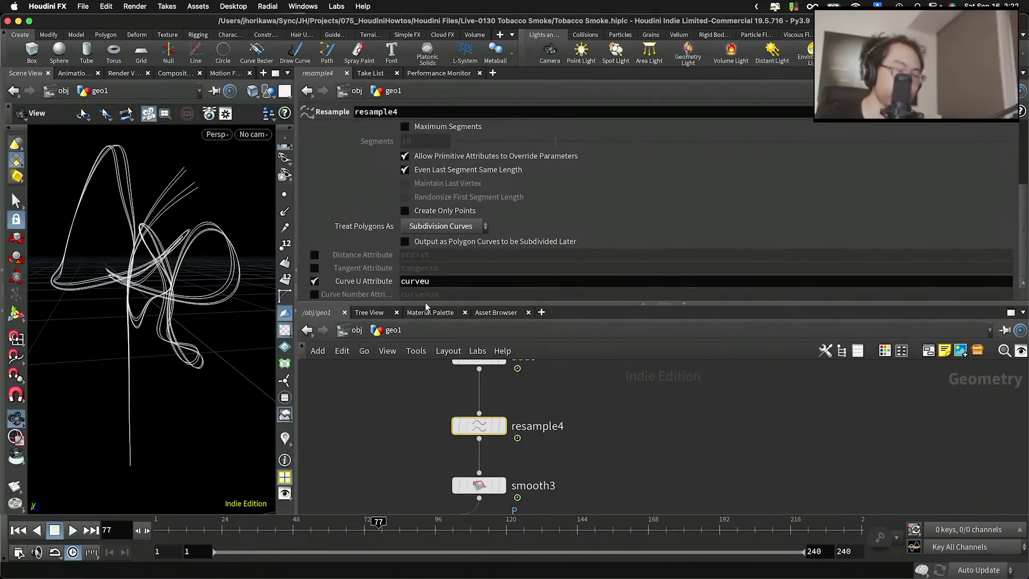
Select foreach_end3, widen the viewer pane and show the node's point attributes in the Geometry Spreadsheet
scroll(576, 396, "down", 4)
middle_click_drag(530, 474, 558, 416)
scroll(552, 418, "down", 3)
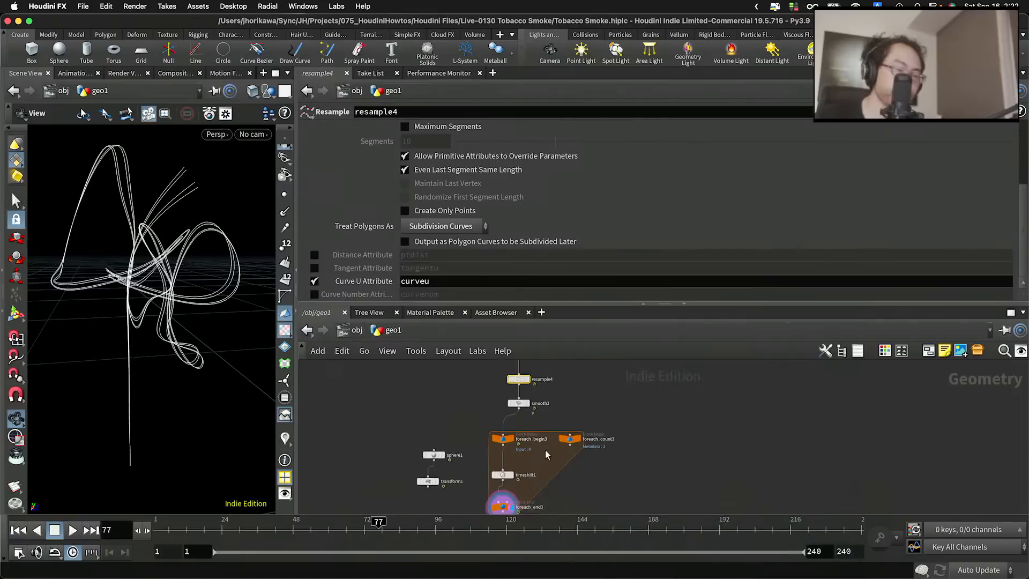
middle_click_drag(541, 476, 539, 410)
scroll(519, 472, "up", 5)
middle_click_drag(522, 466, 519, 425)
left_click(482, 374)
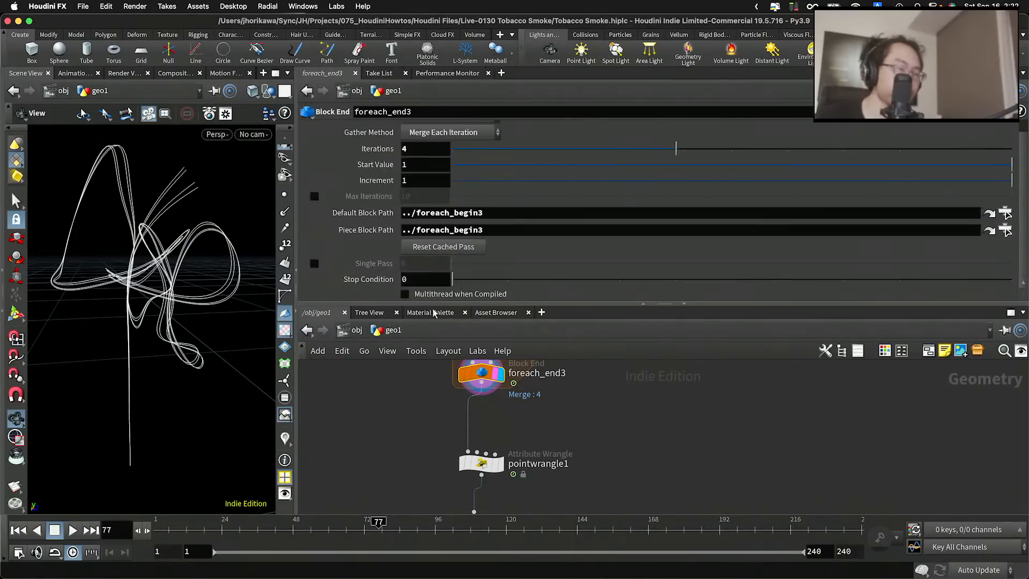
left_click(171, 73)
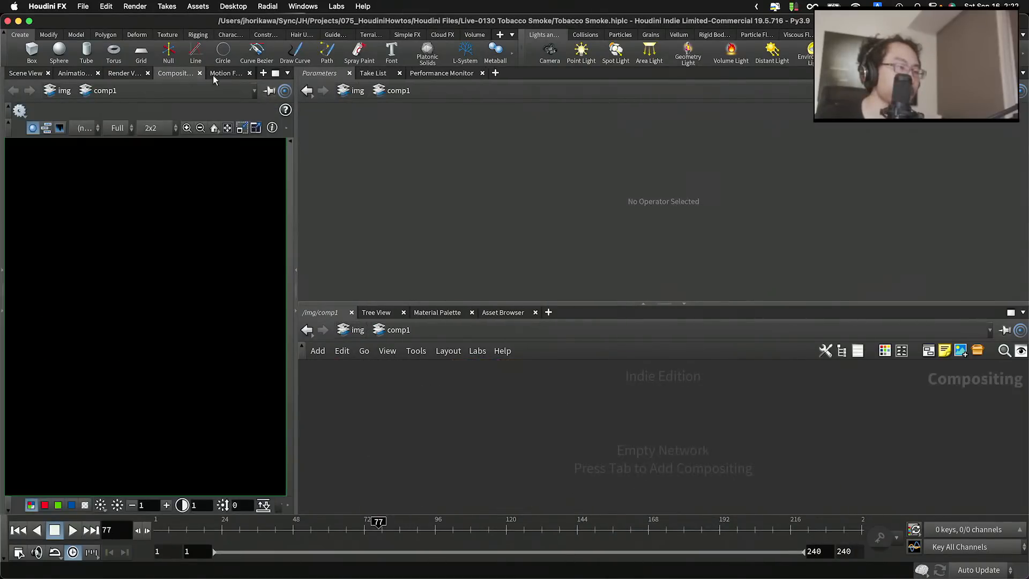
left_click(28, 73)
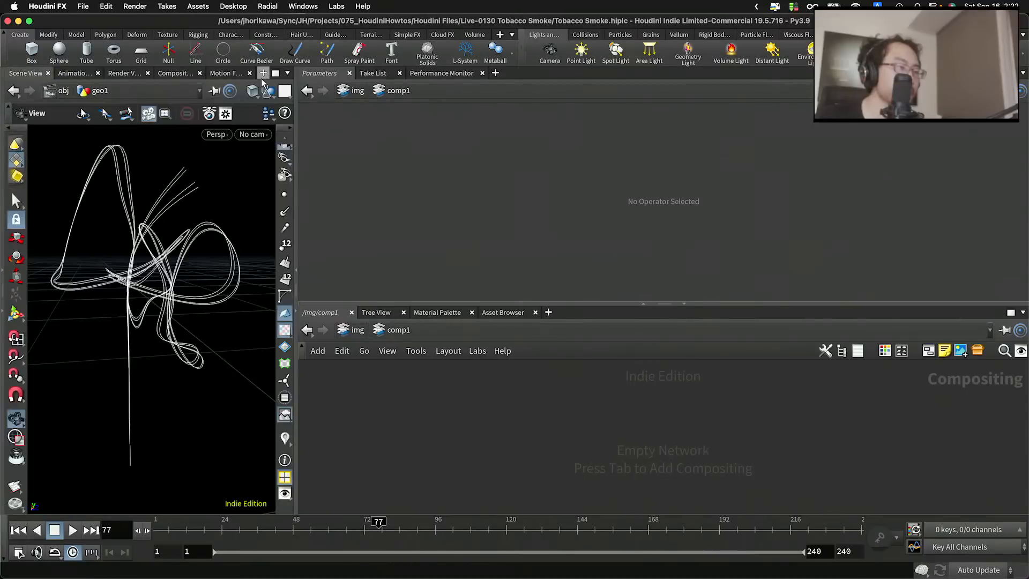
left_click_drag(295, 107, 548, 99)
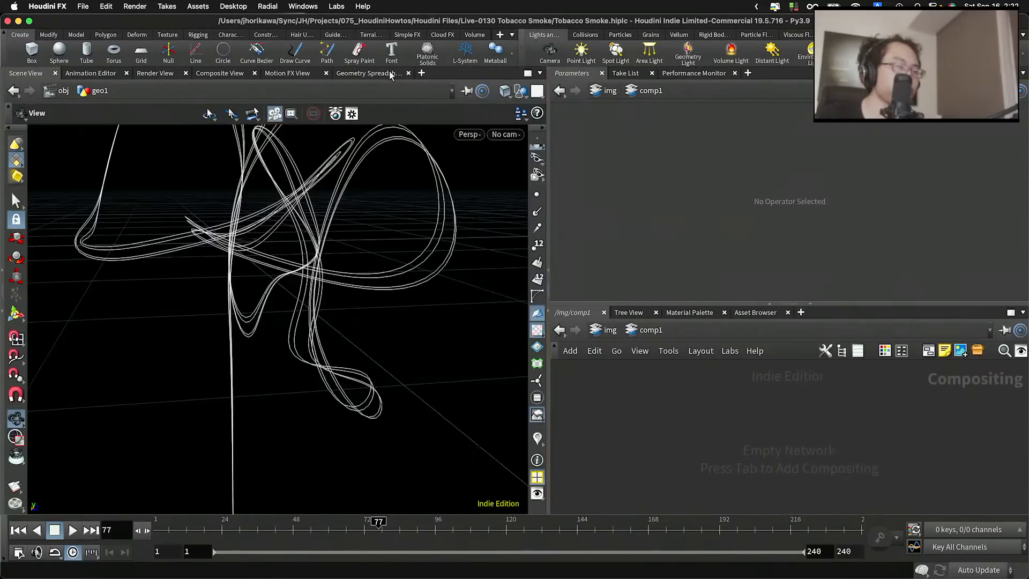
left_click(369, 73)
left_click(72, 112)
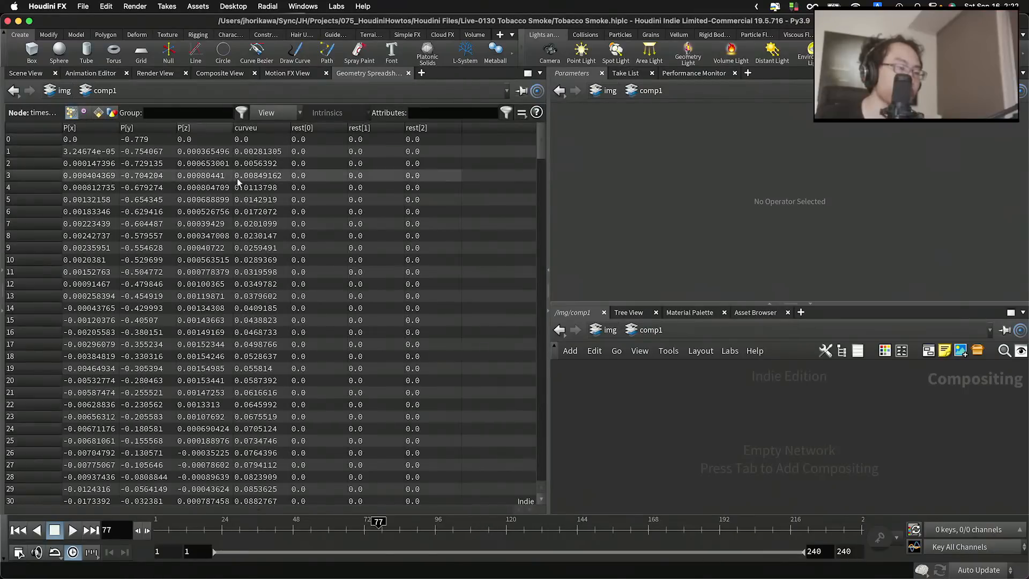
Compare the curveu values of the first and last points, and return to the curves in the 3D scene view
left_click(251, 139)
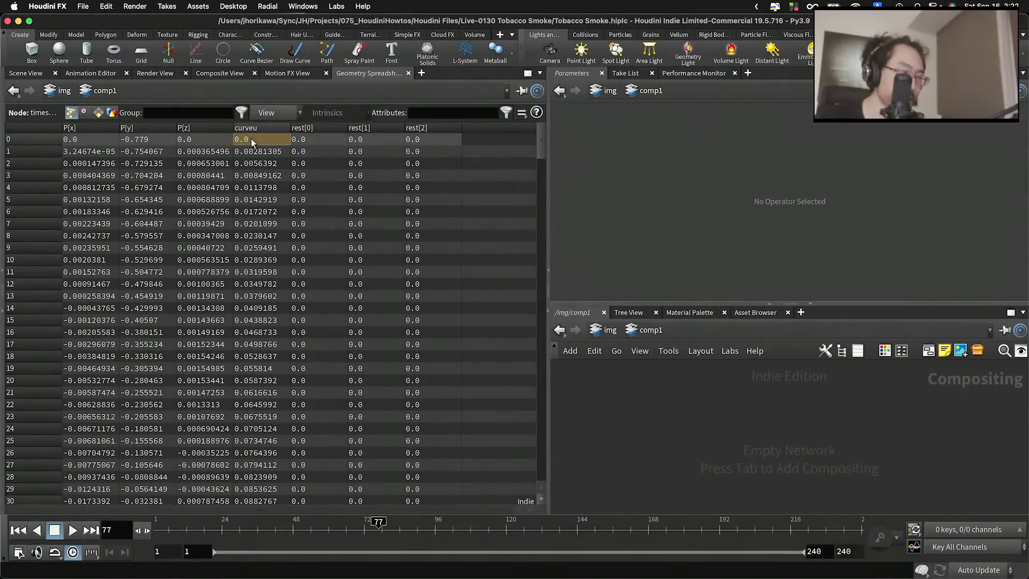
left_click_drag(541, 137, 531, 510)
left_click(263, 497)
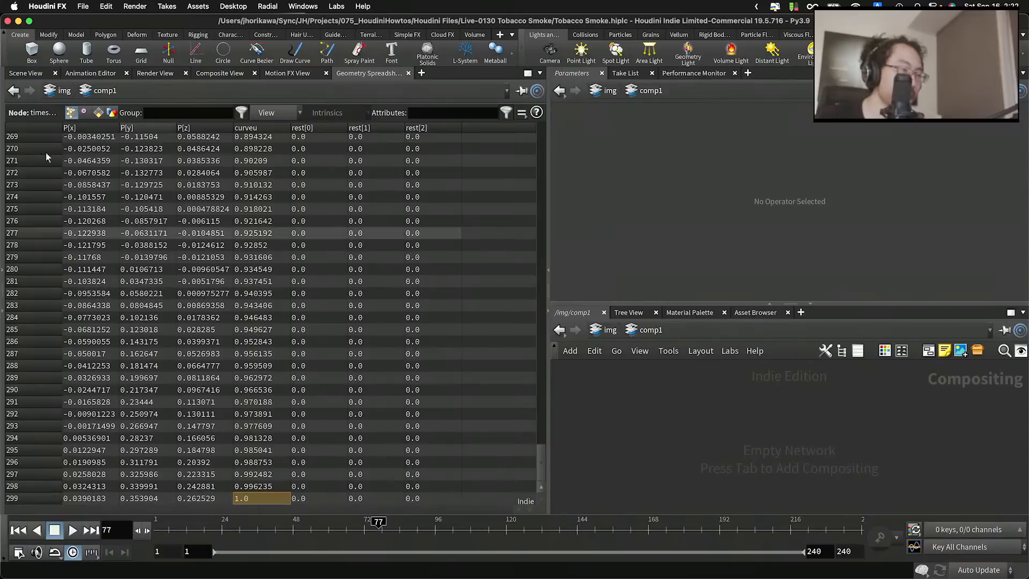
left_click(26, 73)
left_click_drag(265, 241, 227, 271)
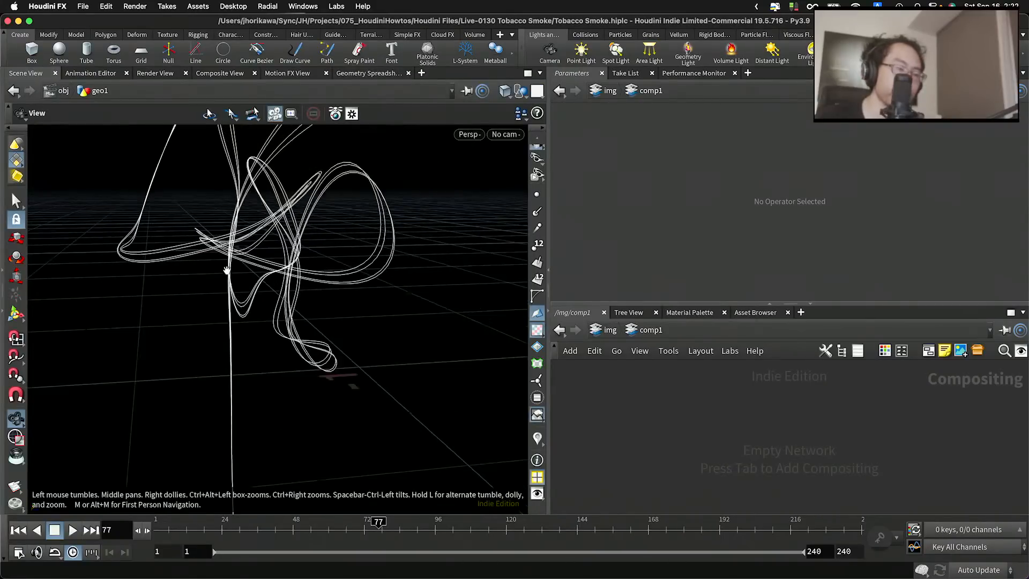
left_click_drag(191, 218, 321, 343)
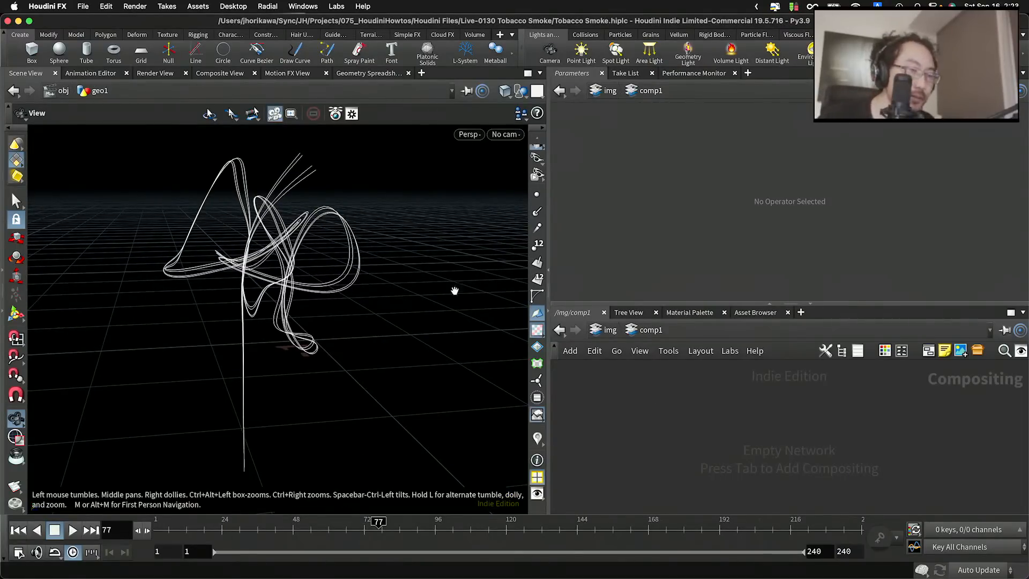
Save the scene and make pointwrangle1 the selected and displayed node in the geo1 network
left_click(559, 329)
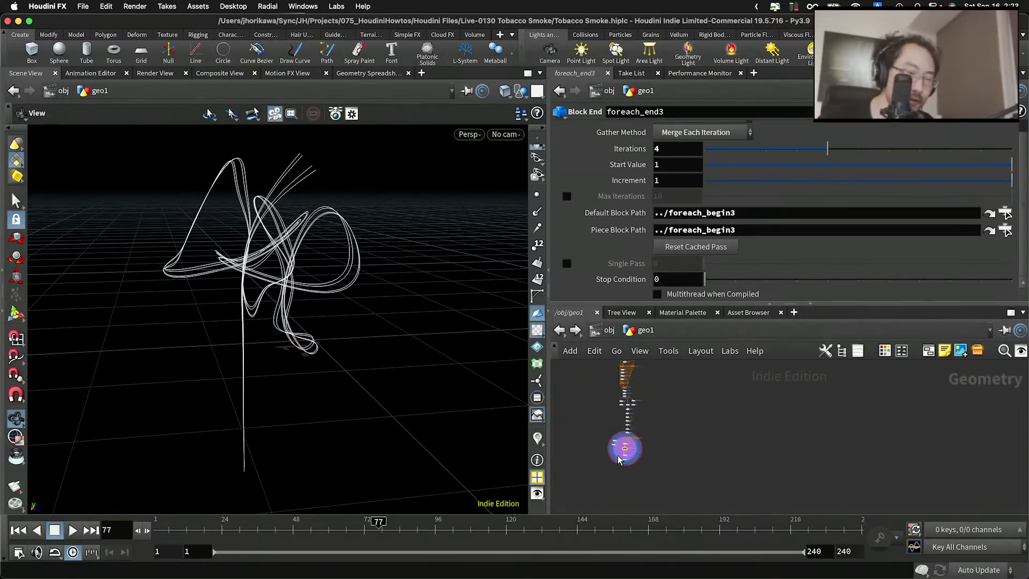
scroll(621, 460, "up", 5)
scroll(635, 459, "down", 3)
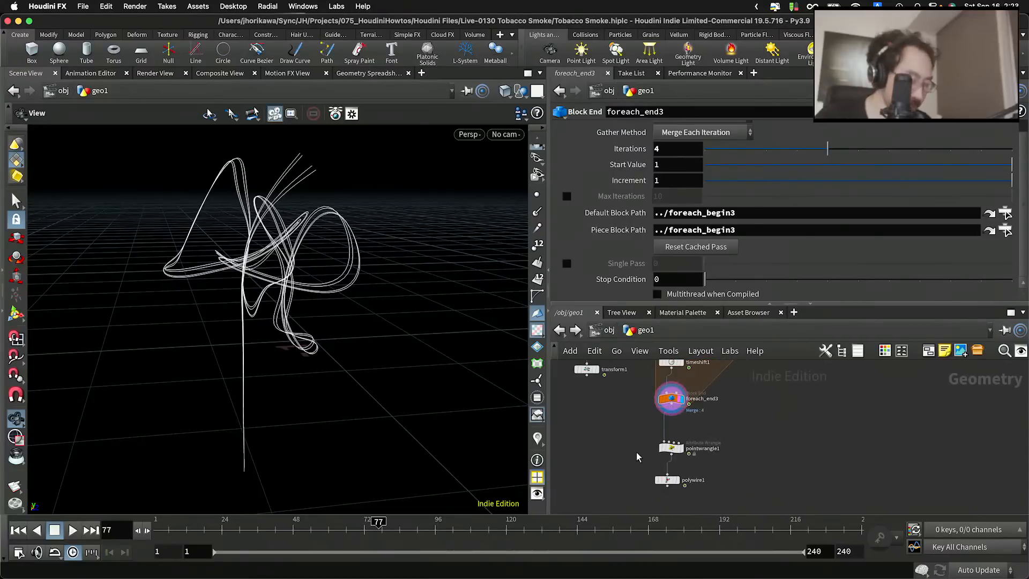
key("super+s")
scroll(670, 444, "up", 5)
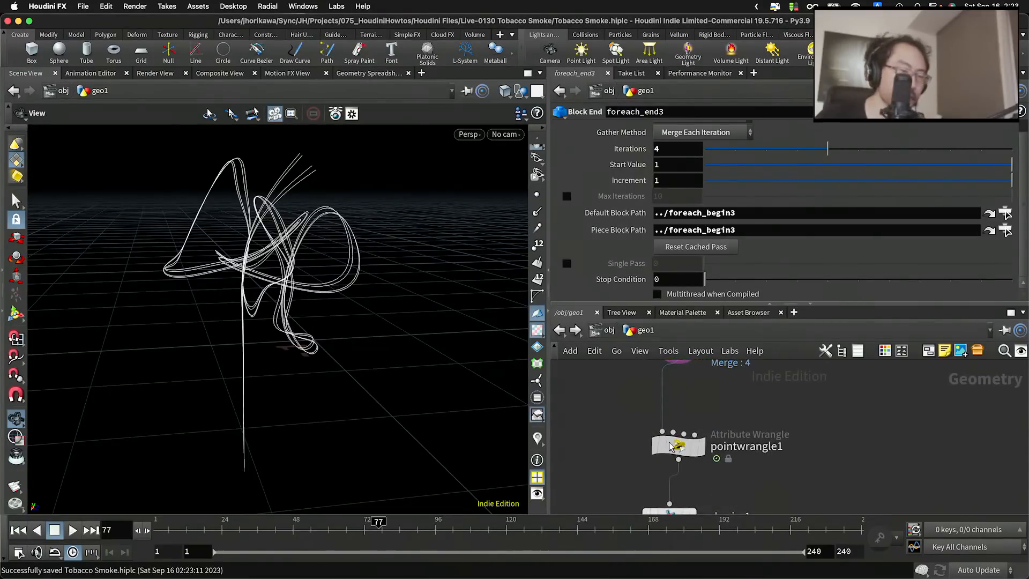
left_click(685, 427)
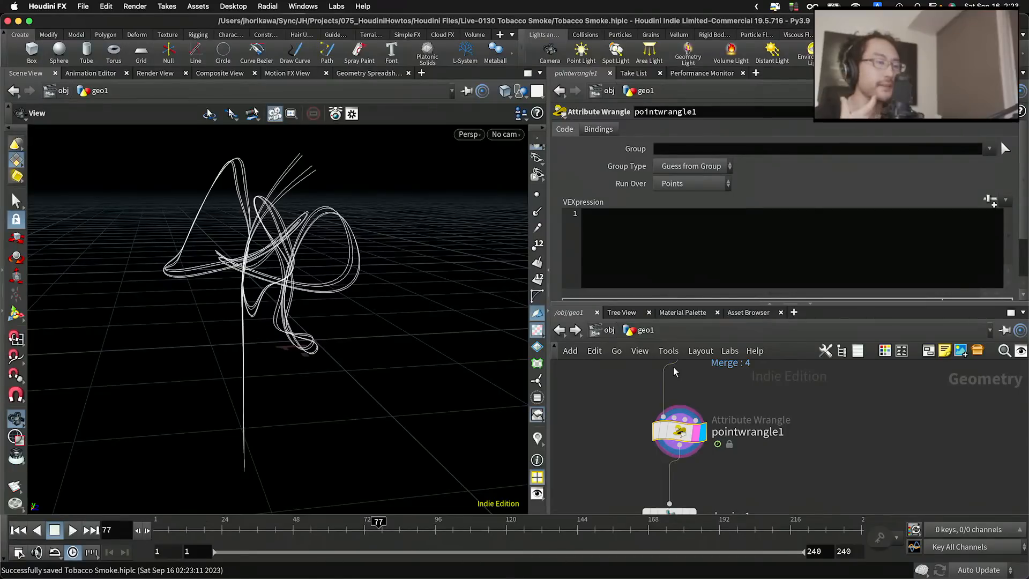
Write float basethickness = chf("basethickness"); as the first line of pointwrangle1's VEX code
left_click(666, 247)
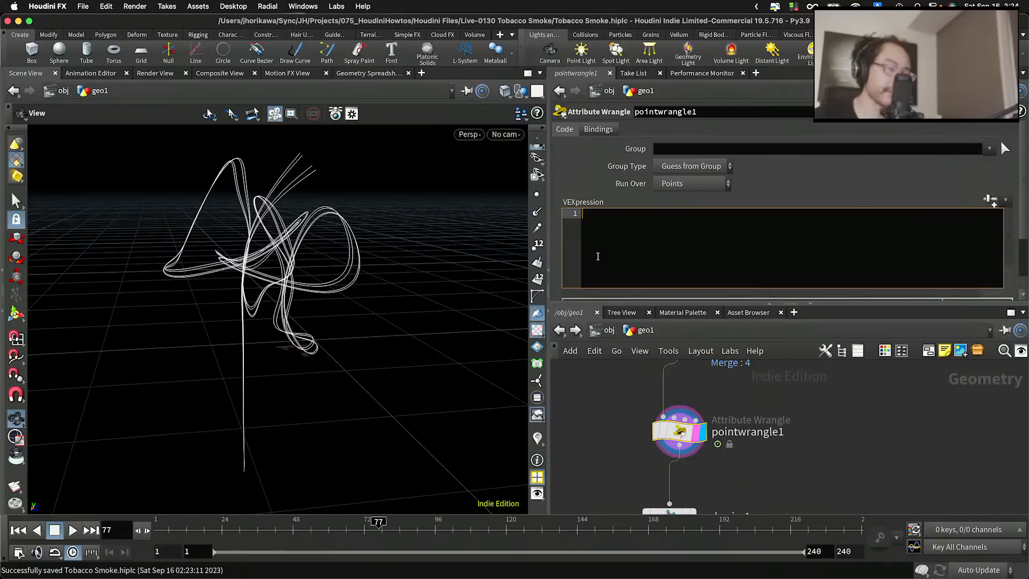
type("oa")
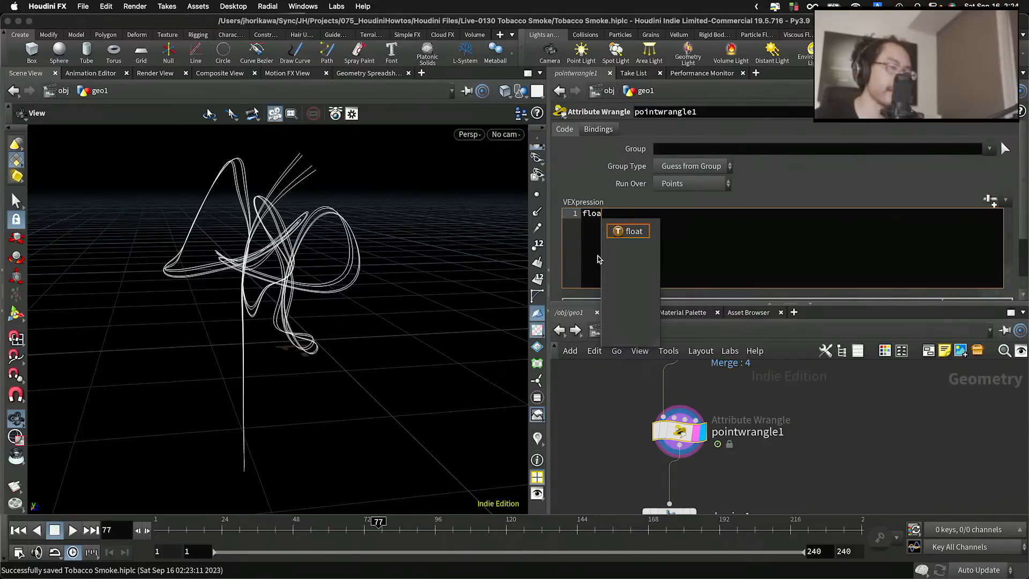
key("Return")
key("BackSpace")
key("BackSpace")
key("BackSpace")
key("BackSpace")
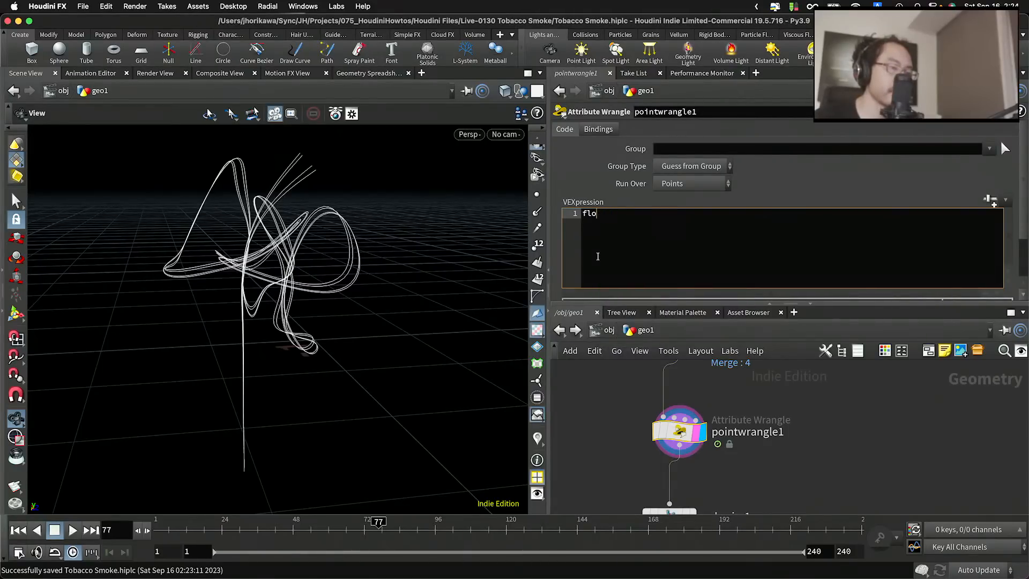
type("at basenoi")
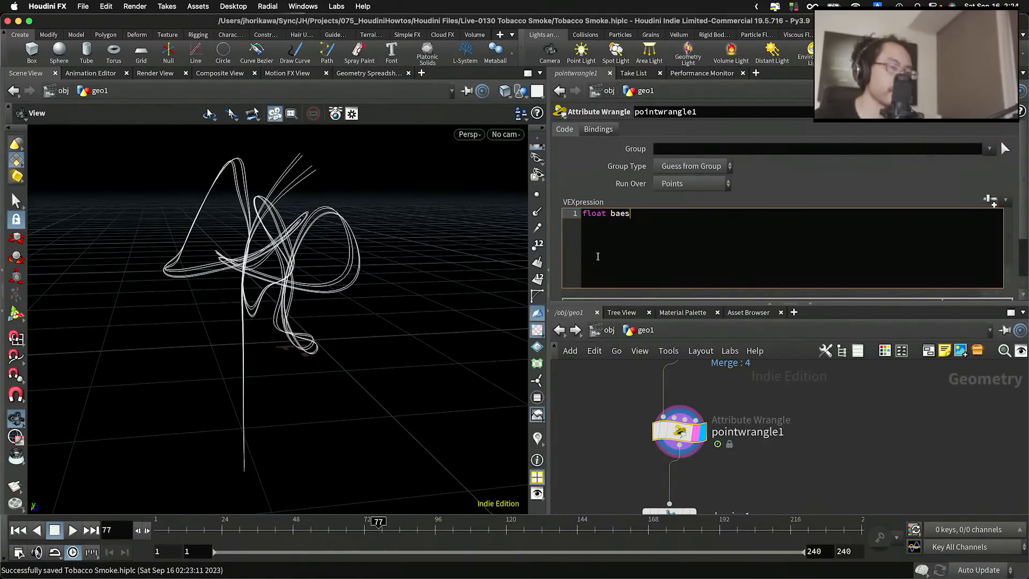
key("BackSpace")
key("BackSpace")
key("BackSpace")
key("BackSpace")
key("BackSpace")
type("se")
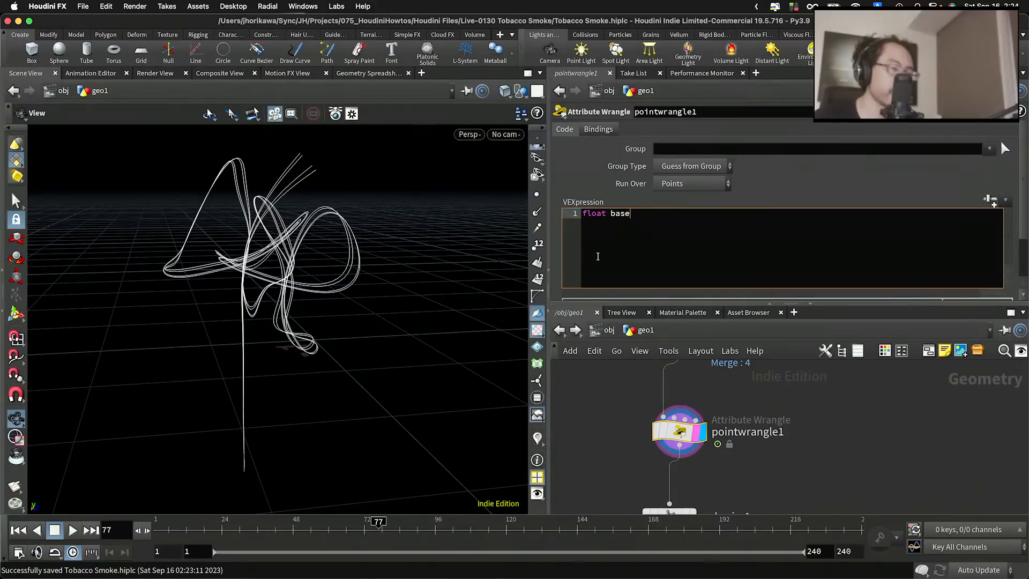
type("thickness = c")
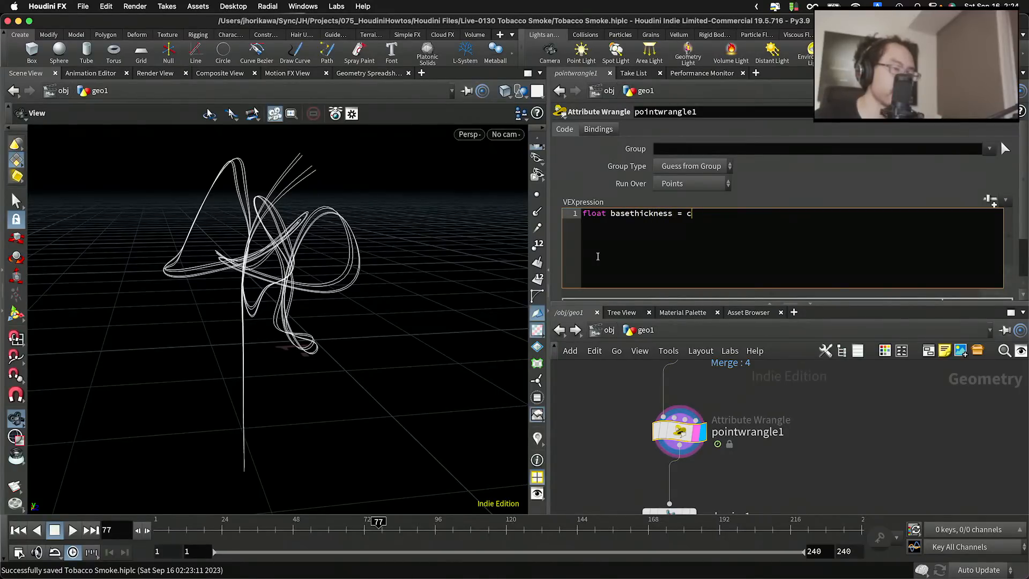
type("hf(\"@")
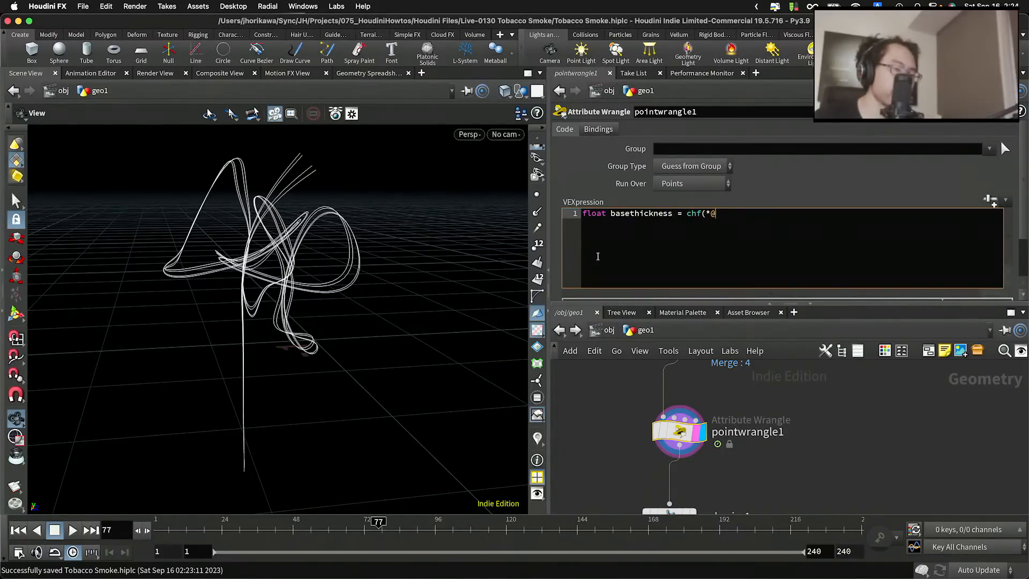
type("\"")
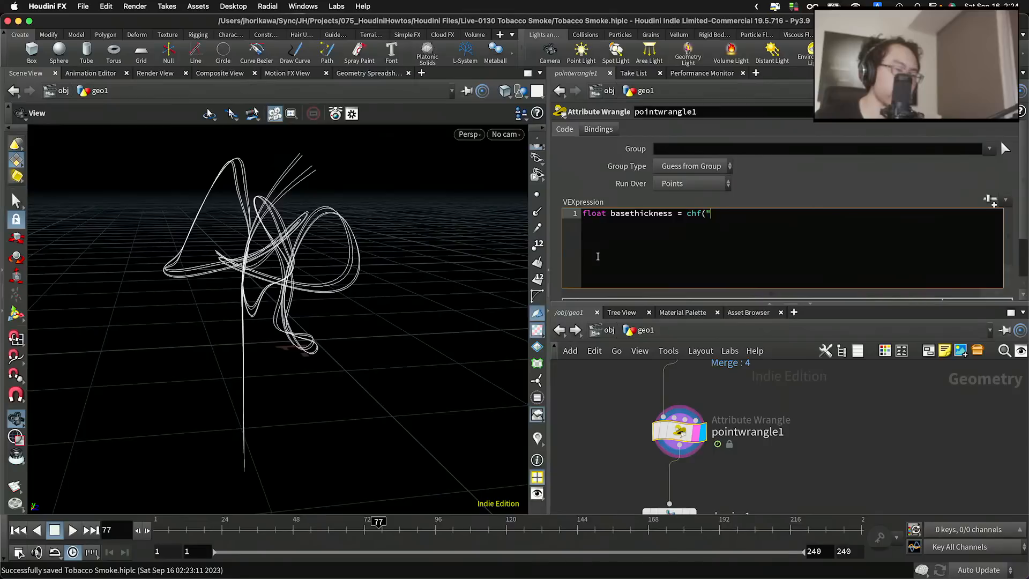
type("basethickness\");")
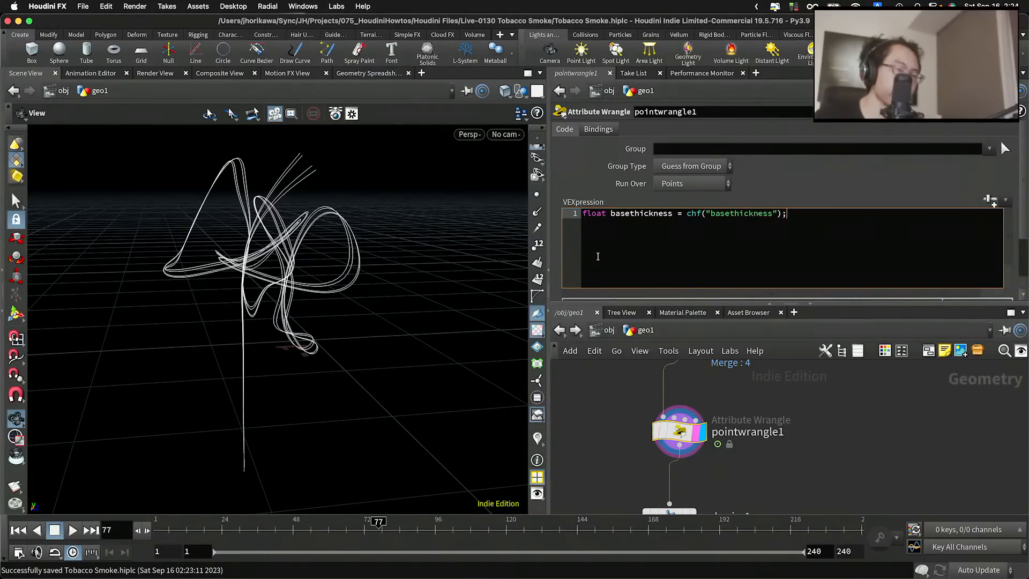
Add the line f@pscale = basethickness; as line 4 of pointwrangle1's VEX code
key("Return")
key("Return")
key("Return")
type("f@")
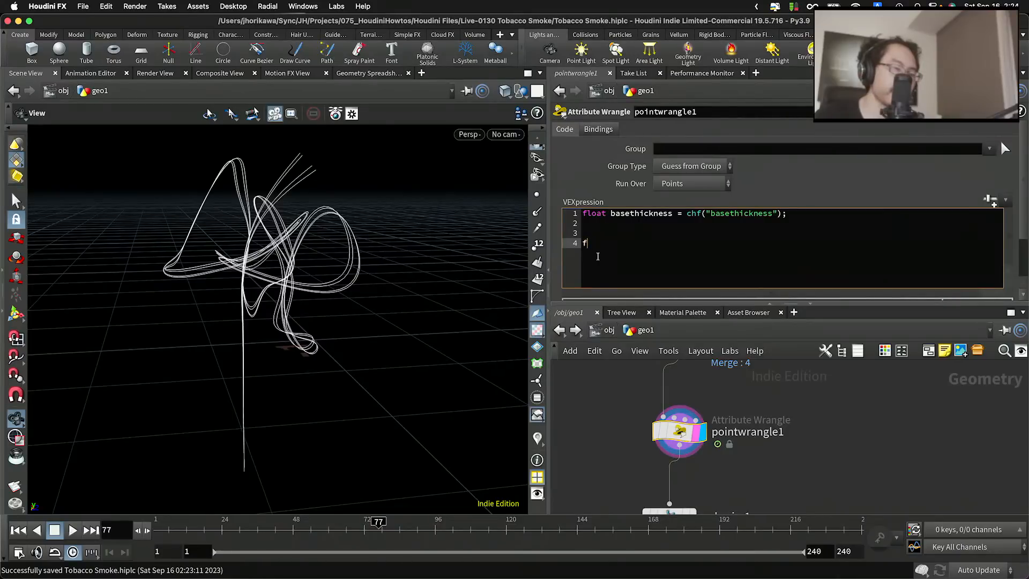
type("pscale - b")
key("BackSpace")
key("BackSpace")
key("BackSpace")
type("= basethick")
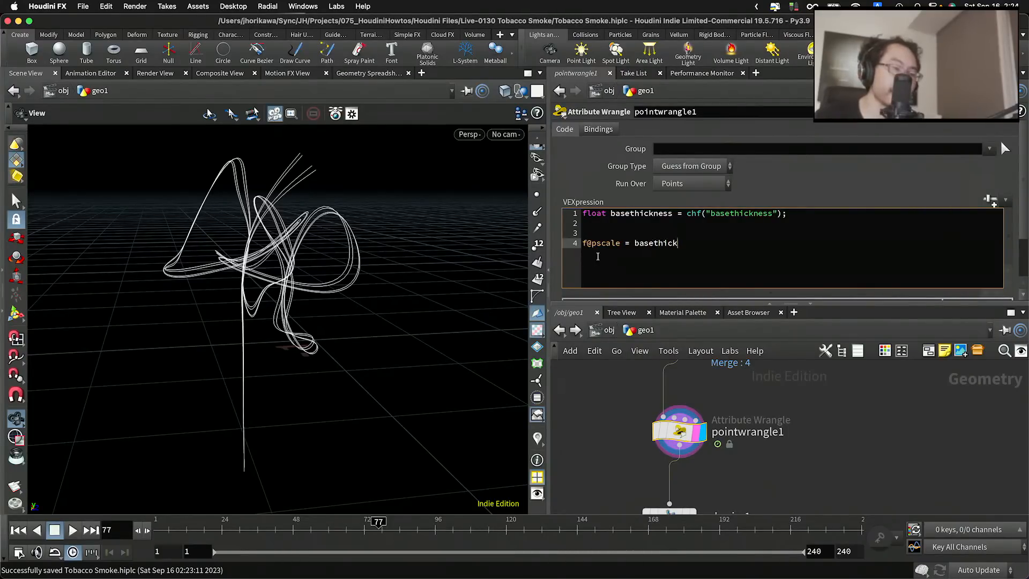
type("ness;")
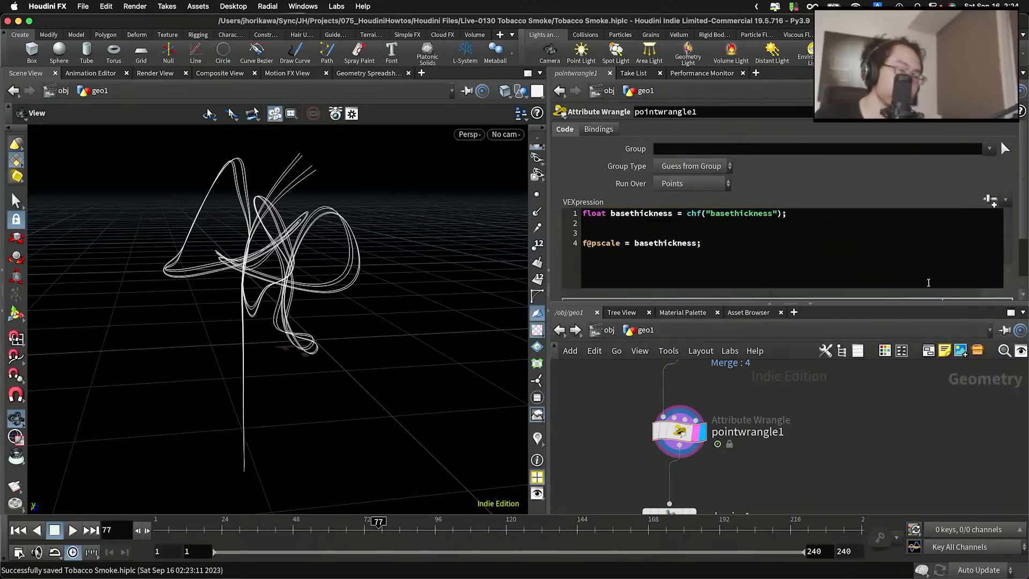
Create the Basethickness parameter from the VEX code, display polywire1, and set Basethickness to about 0.0105
left_click(991, 201)
scroll(640, 422, "down", 3)
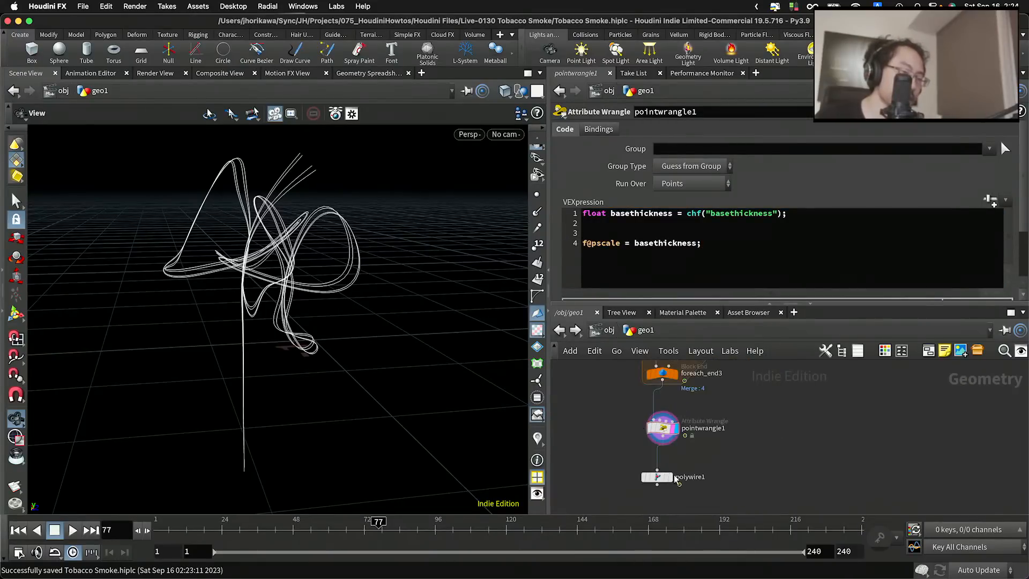
scroll(670, 479, "up", 2)
left_click(669, 479)
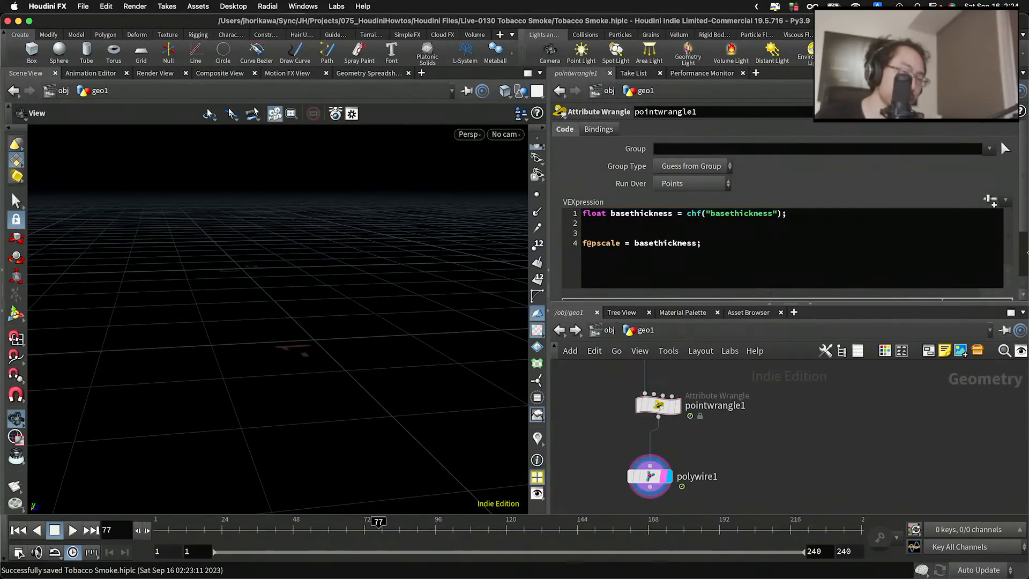
scroll(1017, 268, "down", 3)
left_click_drag(731, 293, 709, 295)
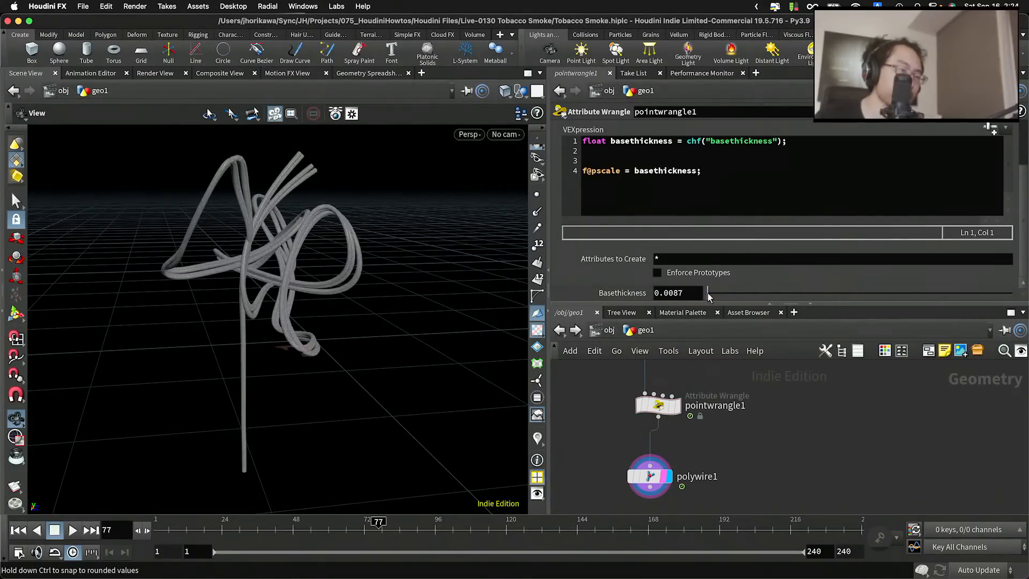
Compare the display of pointwrangle1 with that of polywire1, keep polywire1 displayed, and save the scene
left_click(674, 411)
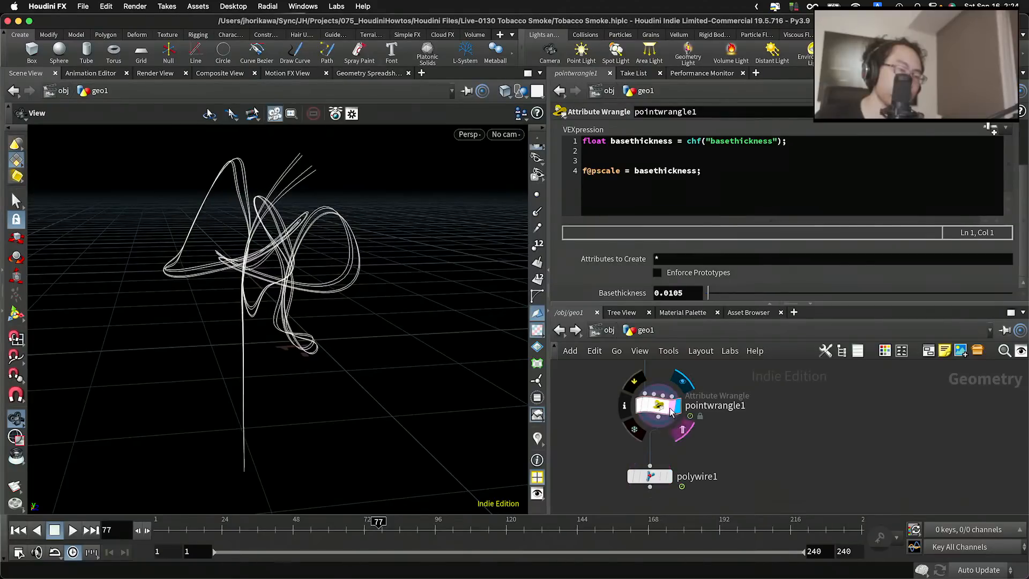
left_click(668, 476)
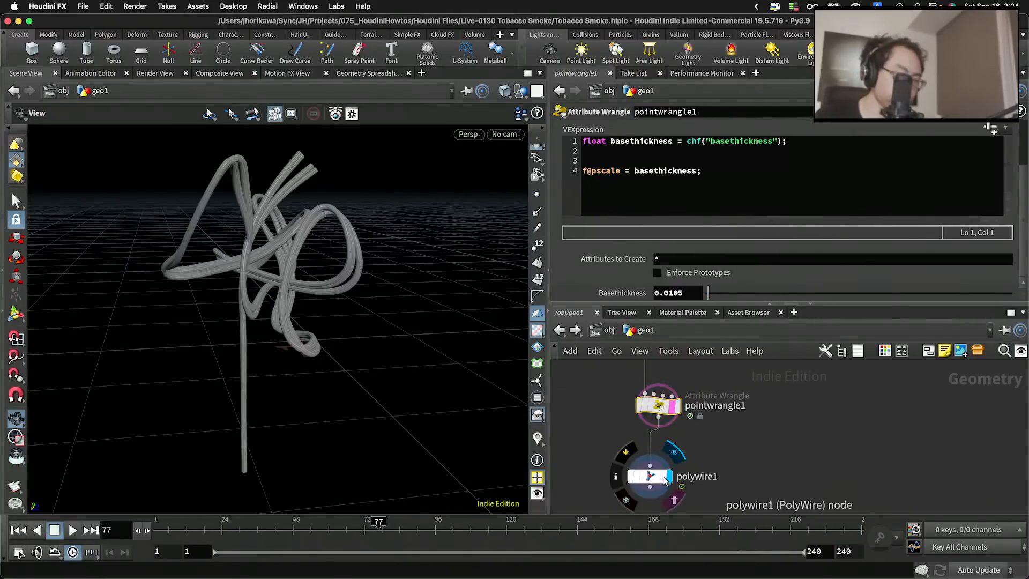
key("ctrl+s")
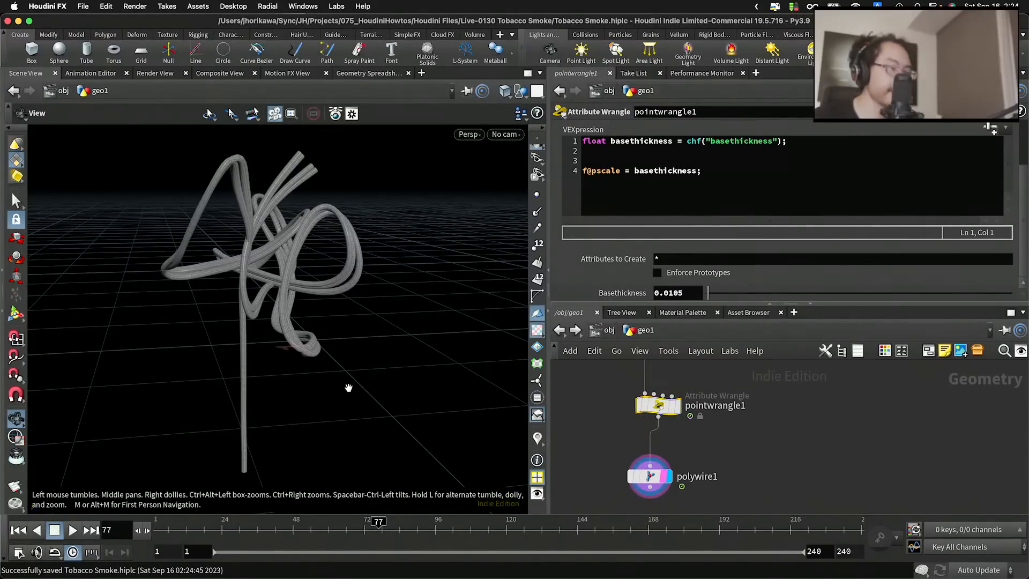
left_click_drag(349, 384, 238, 410)
left_click_drag(362, 398, 294, 397)
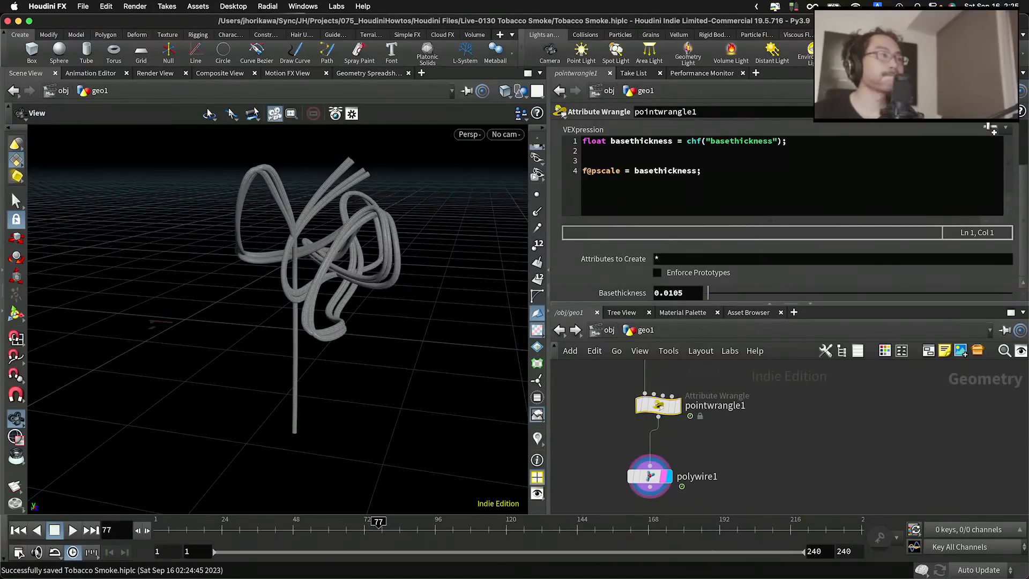
Start the declaration float a = on line 3 of the VEX code, below the basethickness line
left_click(795, 139)
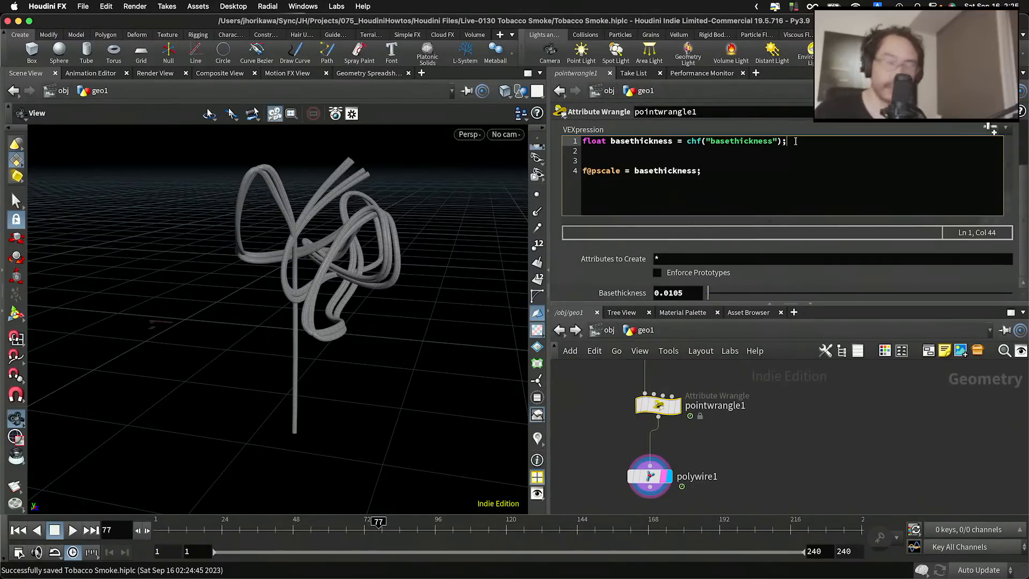
key("Return")
key("Return")
type("float ")
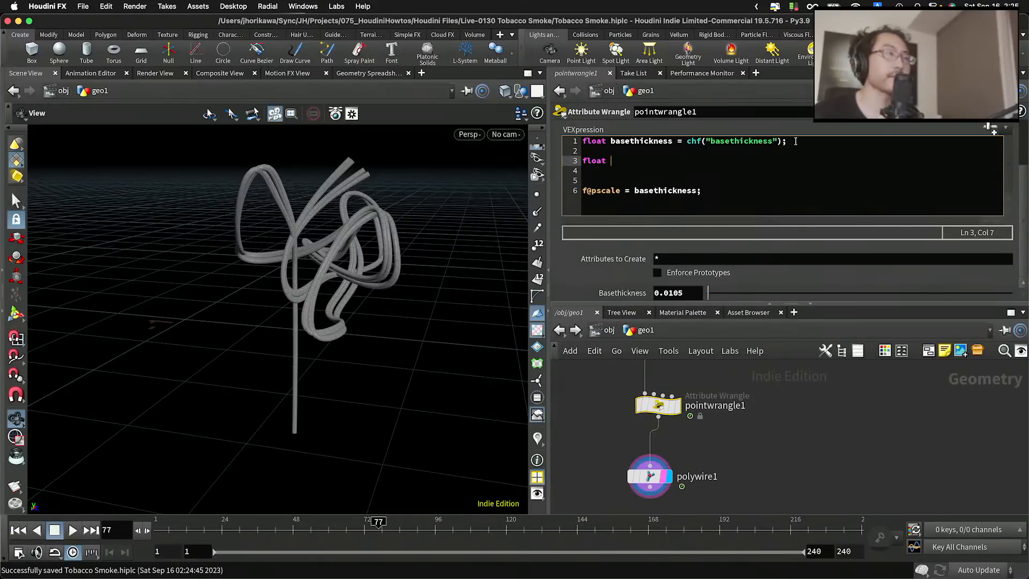
type("t =")
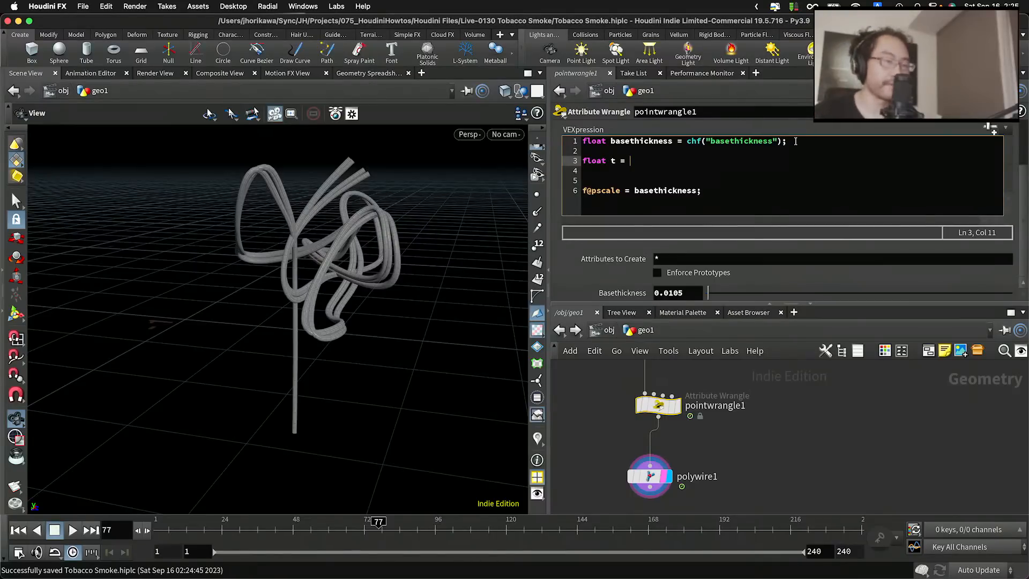
key("BackSpace")
key("BackSpace")
key("BackSpace")
key("BackSpace")
type("a = ")
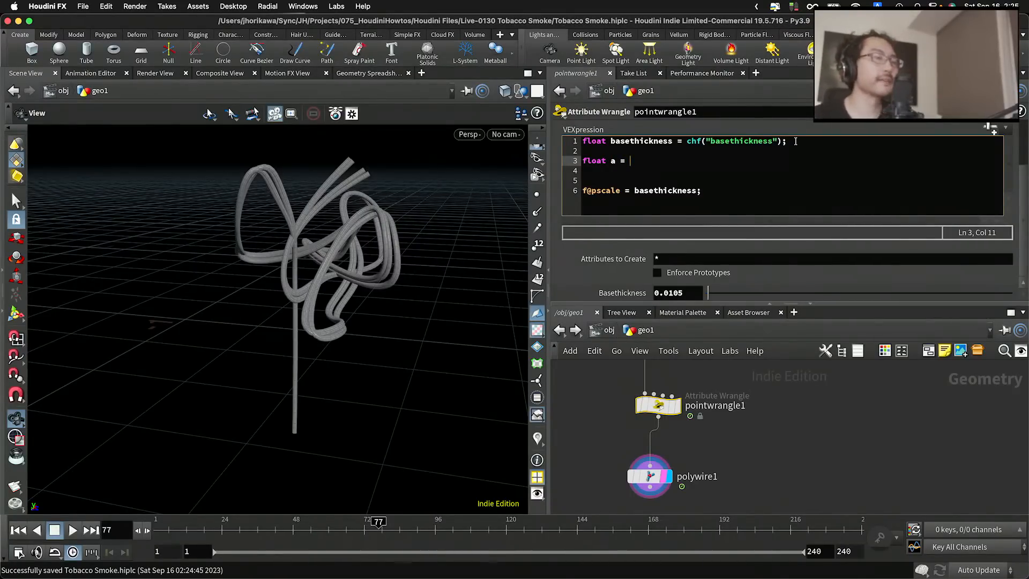
Complete the declaration of a with fit(f@curveu, 0.0, 1.0, 1.0, 0.0); to invert the curveu range
type("fit8")
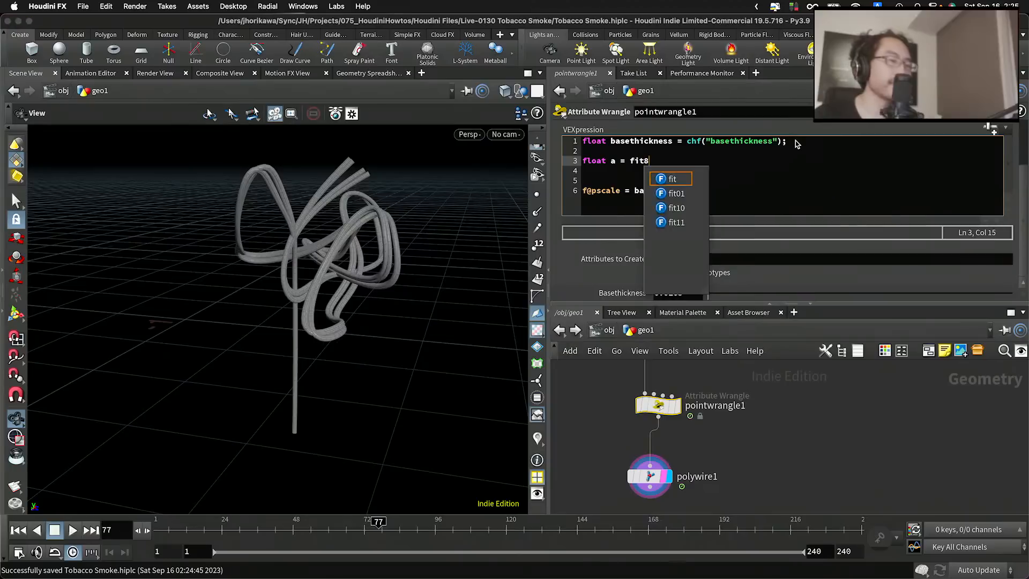
key("BackSpace")
type("*(")
key("BackSpace")
key("BackSpace")
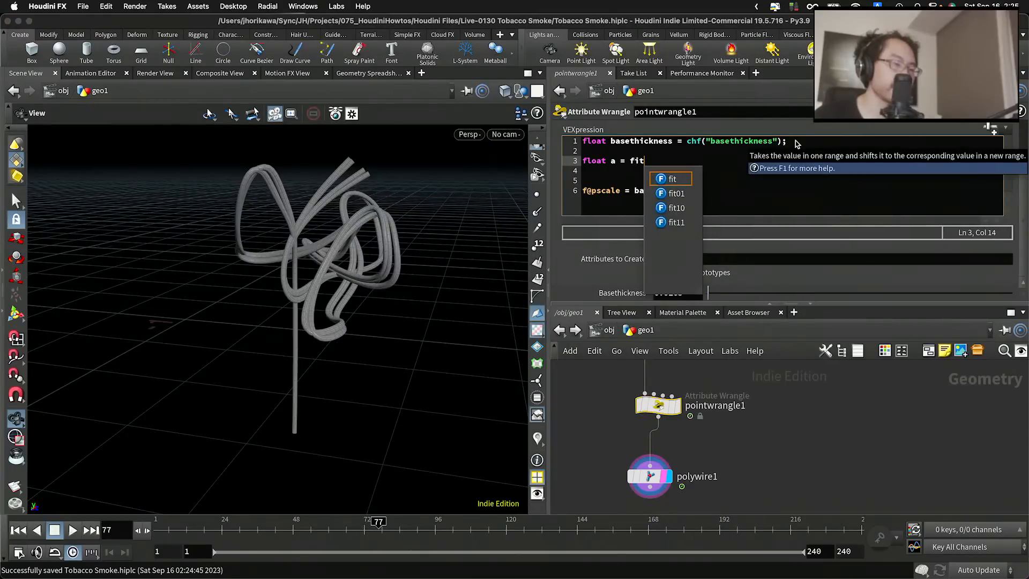
type("(f@")
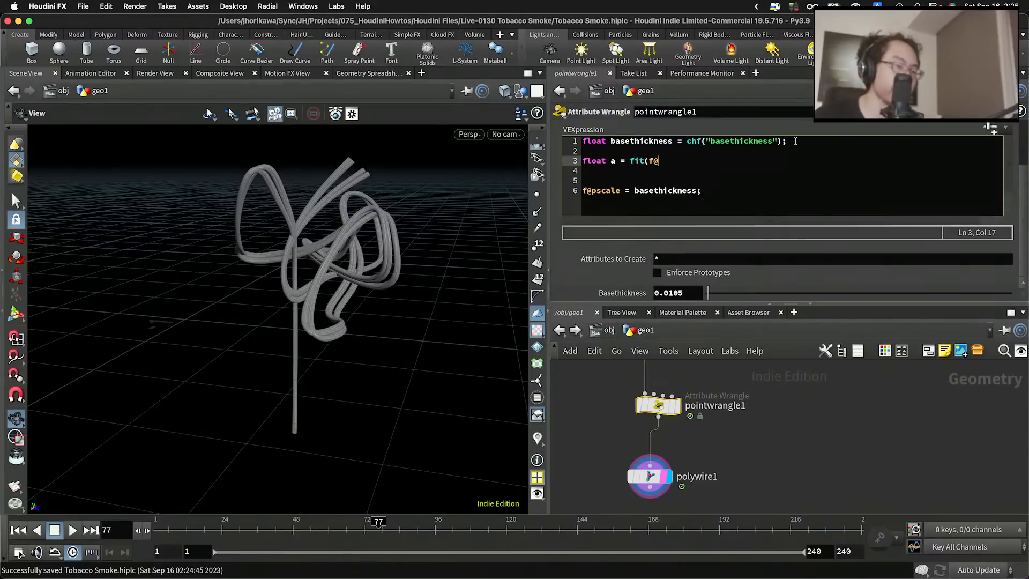
type("curveu,")
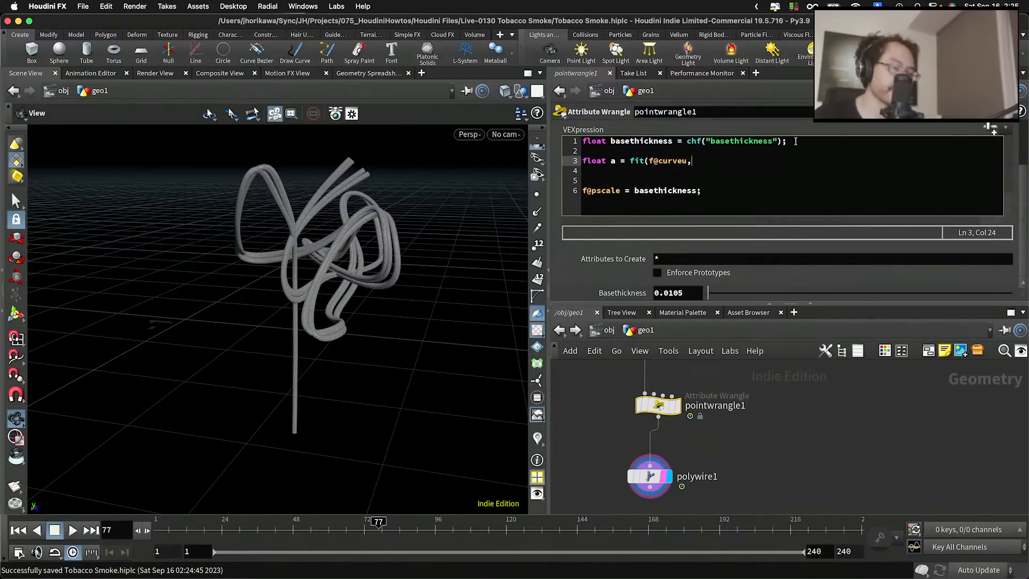
type(" 0.0")
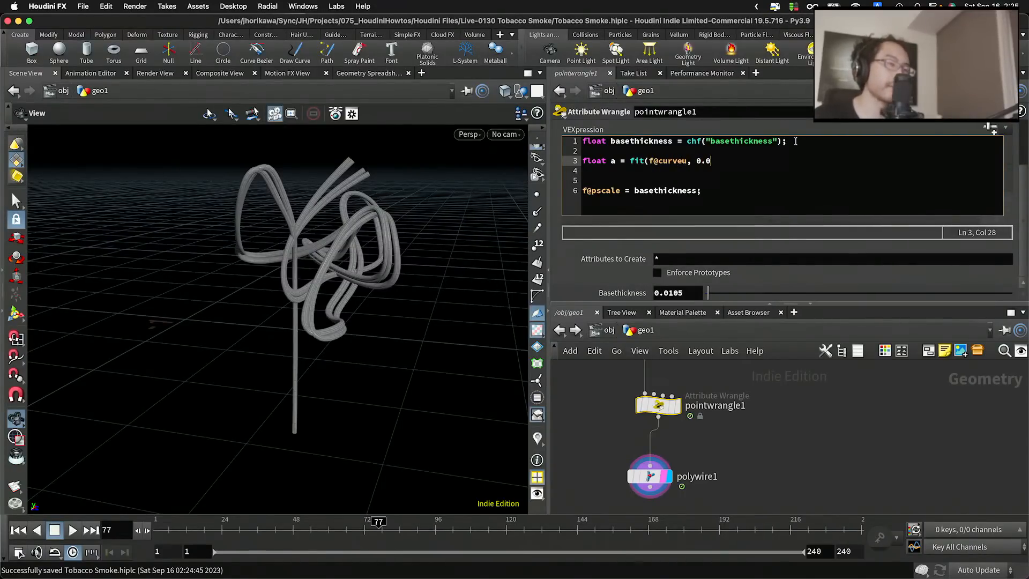
type(", 1.0")
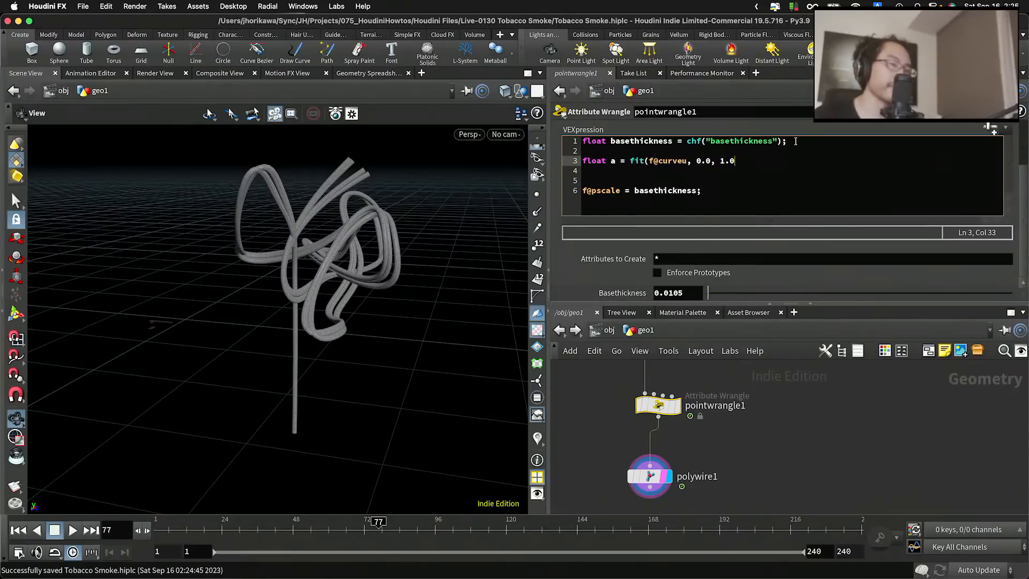
type(", 1.0, .0")
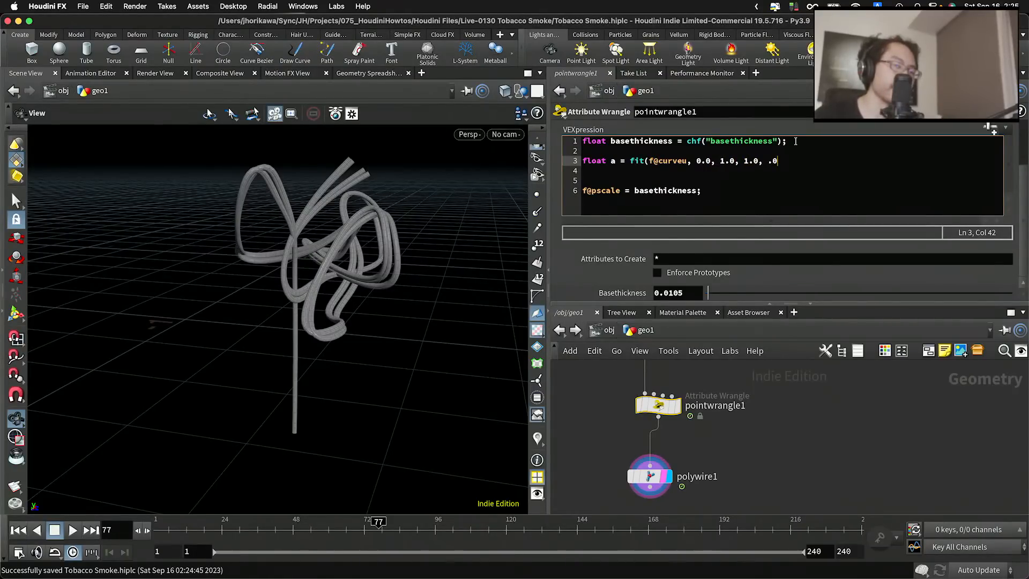
key("BackSpace")
key("BackSpace")
type("0.0);")
key("Return")
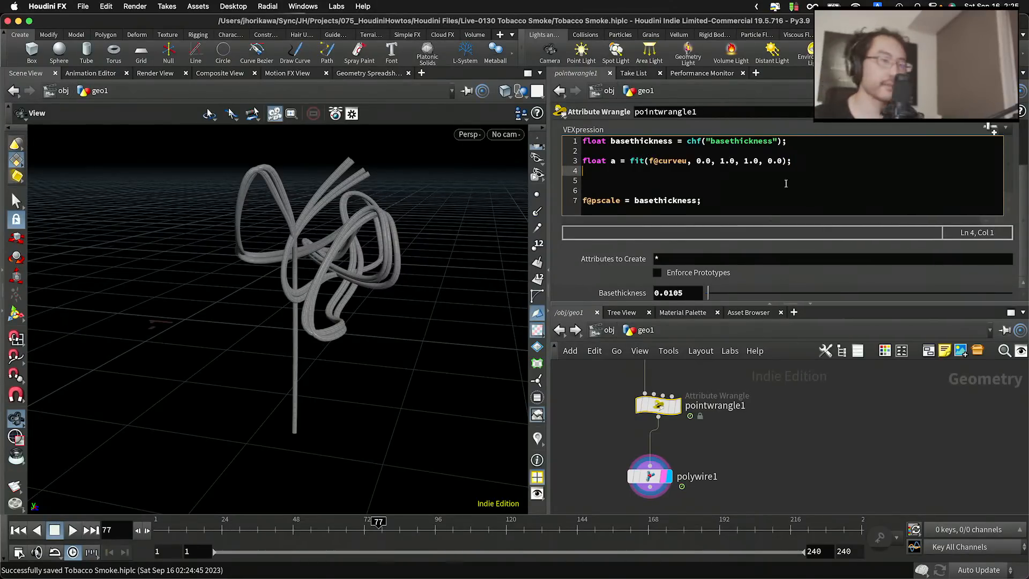
Multiply basethickness by a in the f@pscale line and examine the wires' thickness from several angles
left_click(697, 200)
type("*")
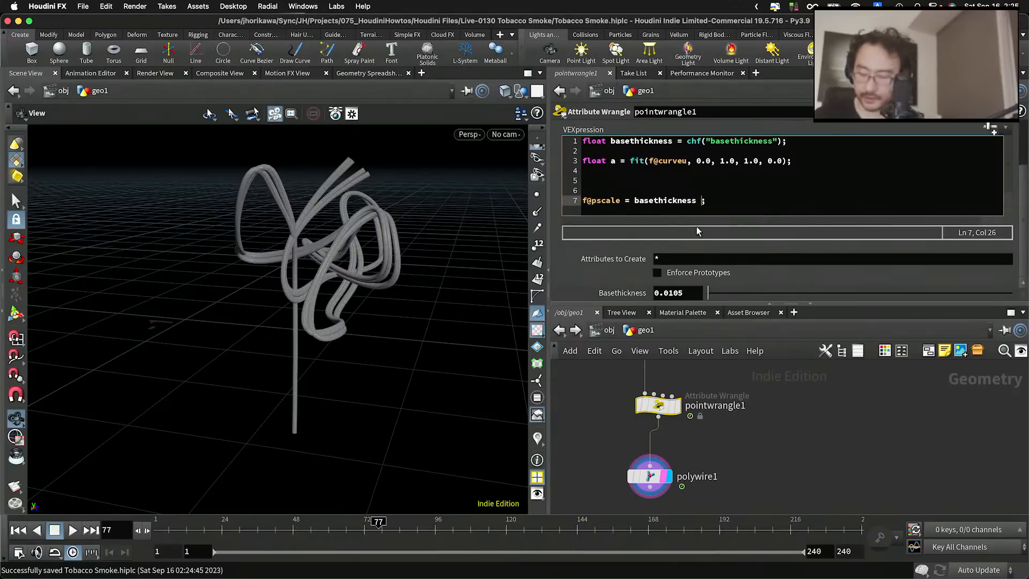
type(" a")
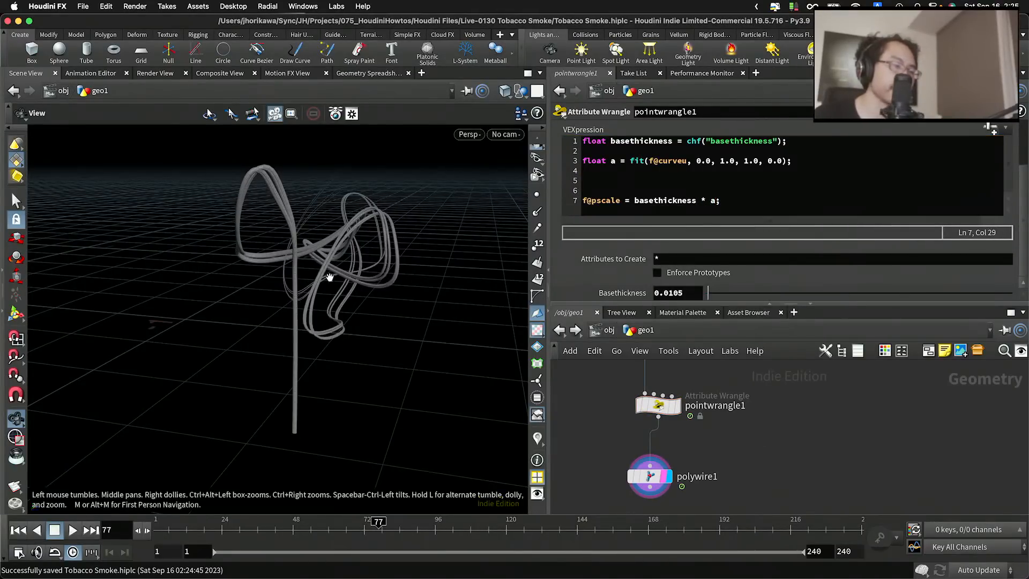
right_click_drag(328, 278, 384, 252)
left_click_drag(384, 252, 318, 306)
middle_click_drag(329, 240, 301, 325)
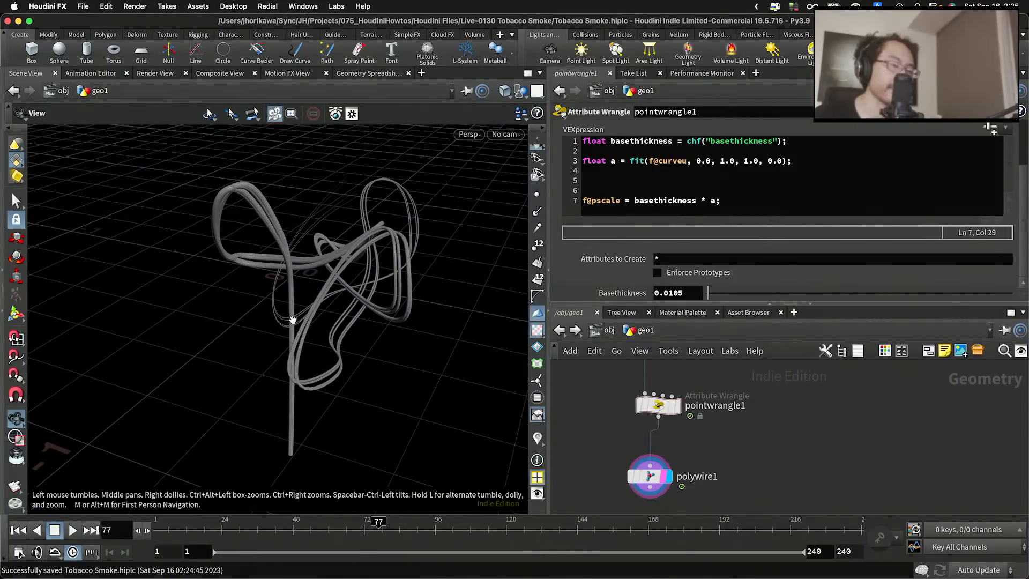
left_click_drag(309, 317, 293, 370)
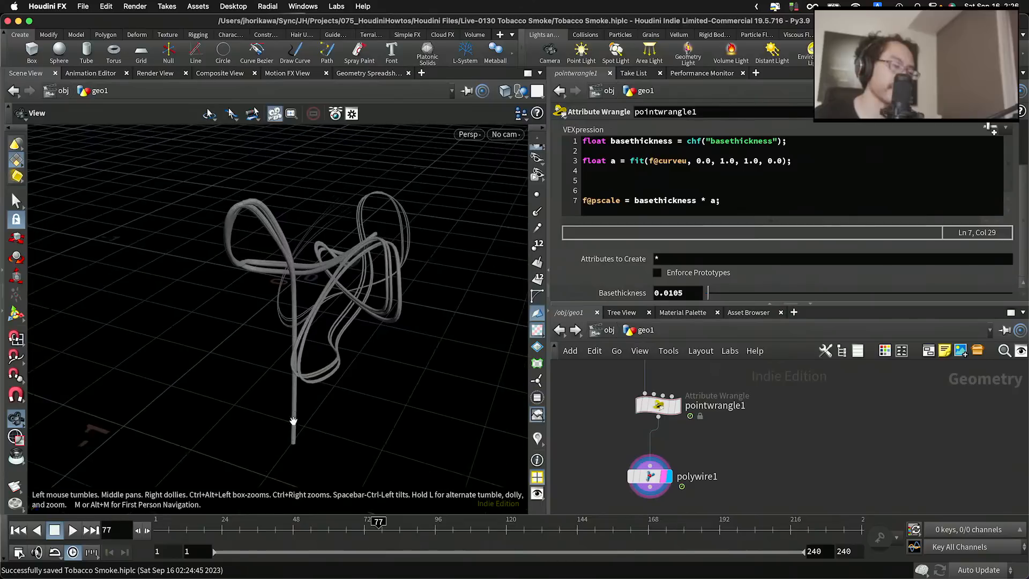
left_click_drag(286, 291, 404, 272)
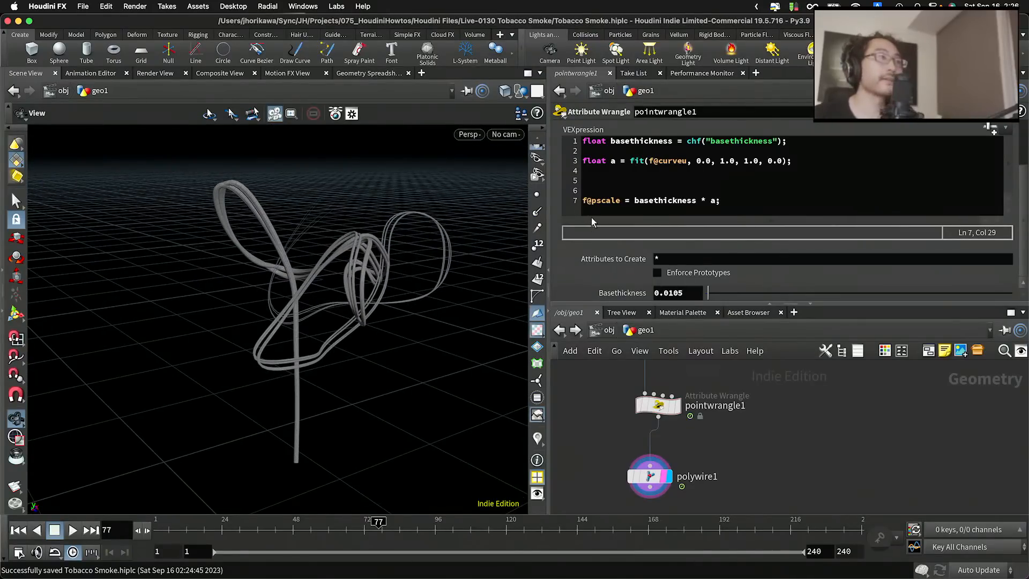
Add the line a = pow(a, 2.0); directly below the fit line and apply the code
left_click(628, 160)
left_click(807, 158)
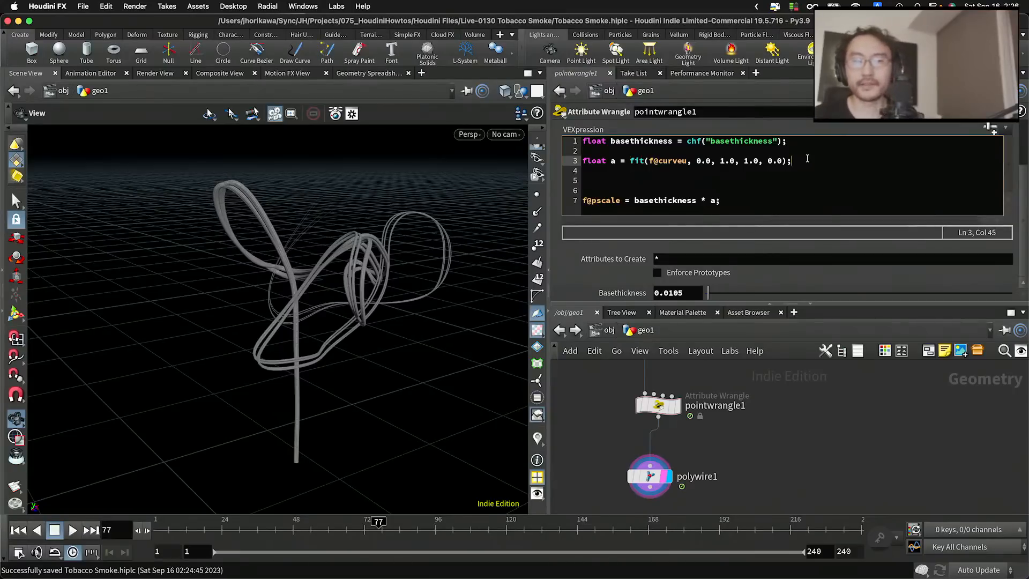
key("Return")
type("p")
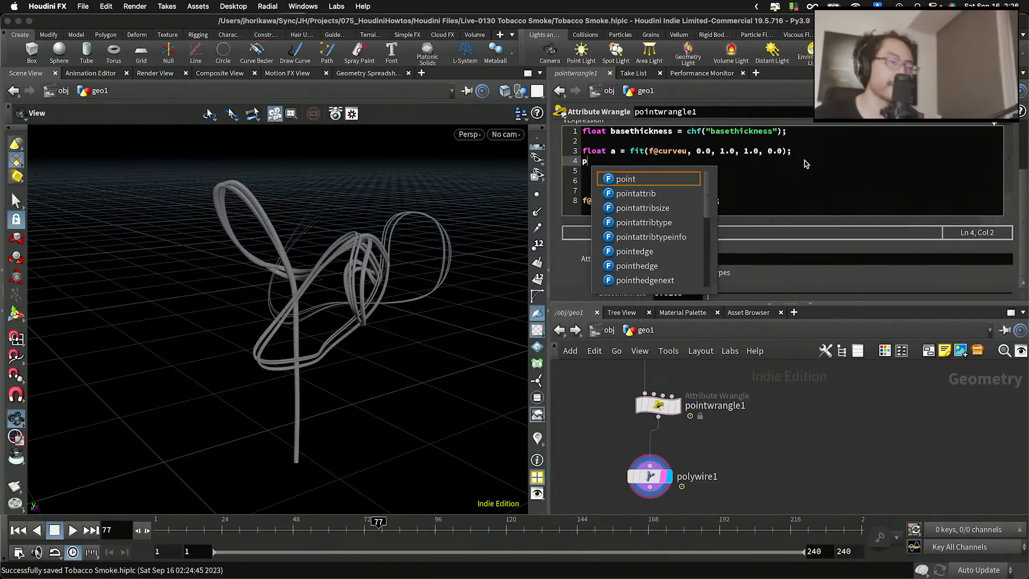
key("BackSpace")
type("a = pow(a, 2.0);")
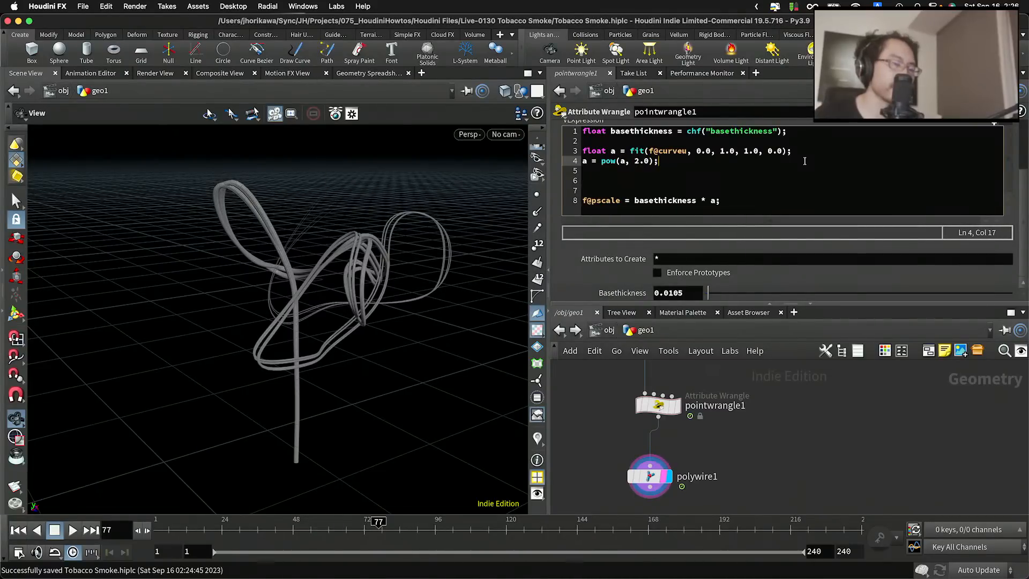
left_click(807, 438)
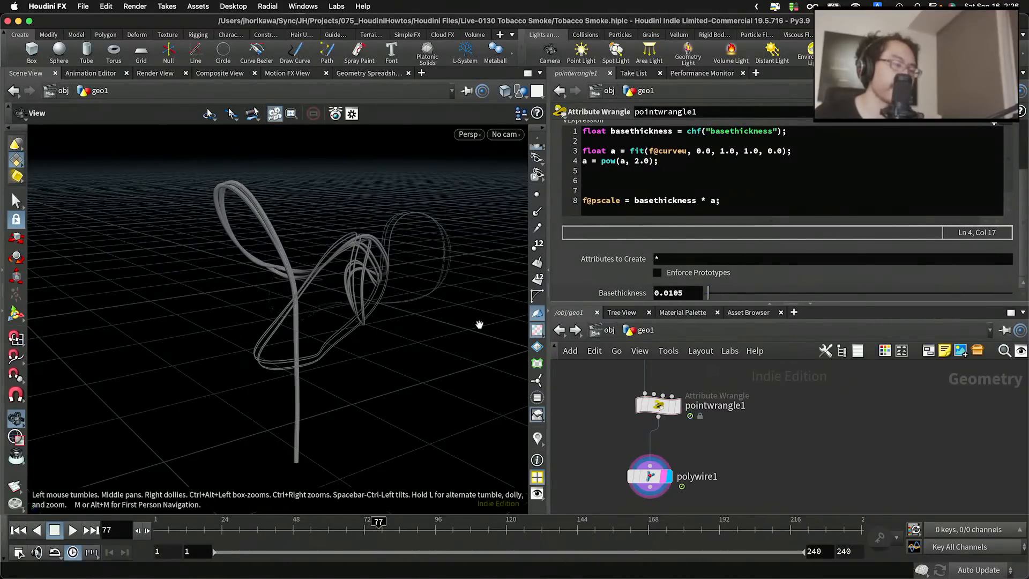
Set the exponent in the pow function to 0.5 and check the wires in the viewport
left_click_drag(648, 161, 634, 162)
type("0.5")
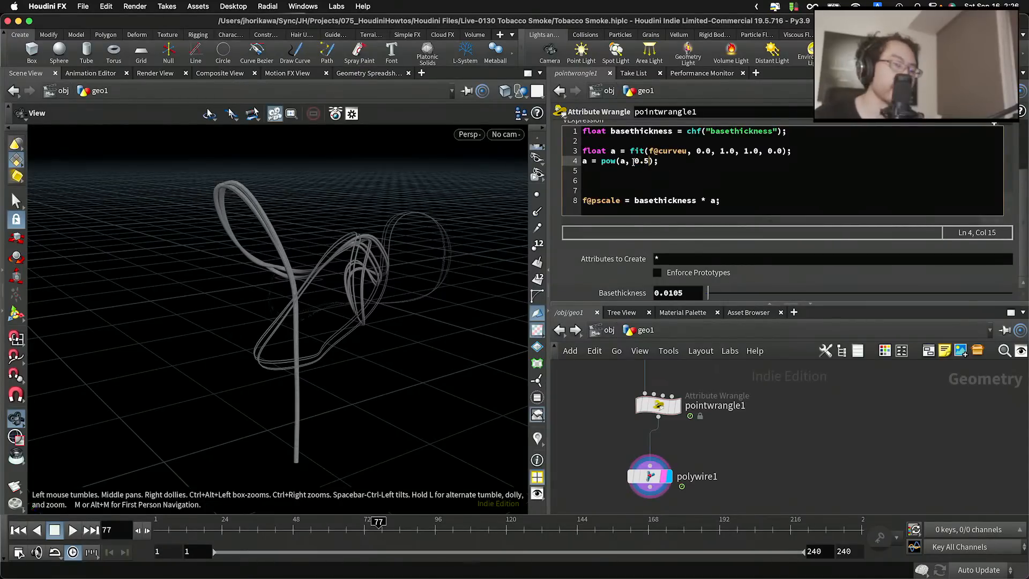
left_click(780, 455)
mouse_move(418, 342)
left_mouse_down()
mouse_move(418, 361)
mouse_move(418, 345)
left_mouse_up()
Replace the exponent in the pow function with chf("thin_pow") and create the spare parameter for it
left_click_drag(650, 161, 635, 161)
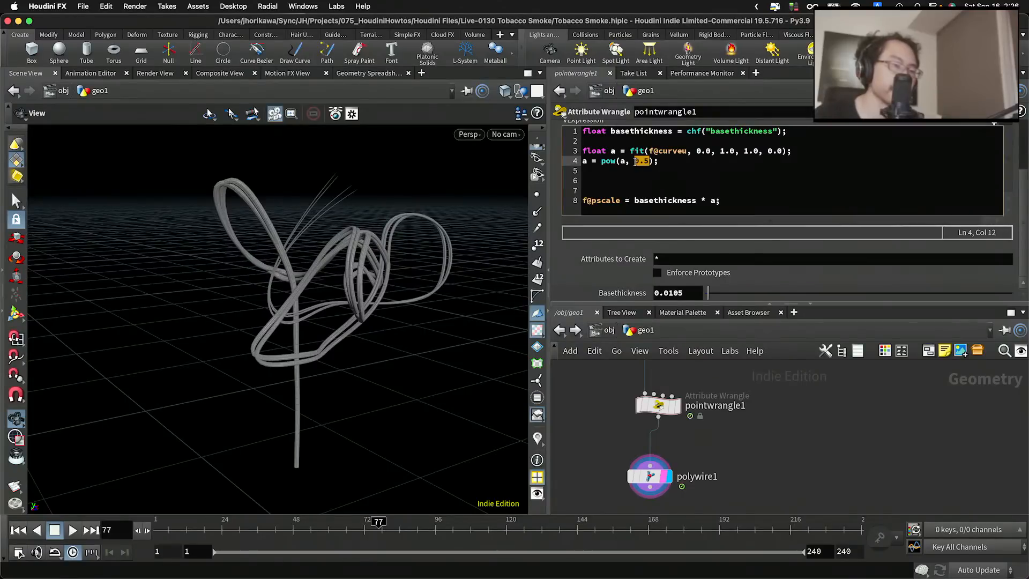
type("chf(\"")
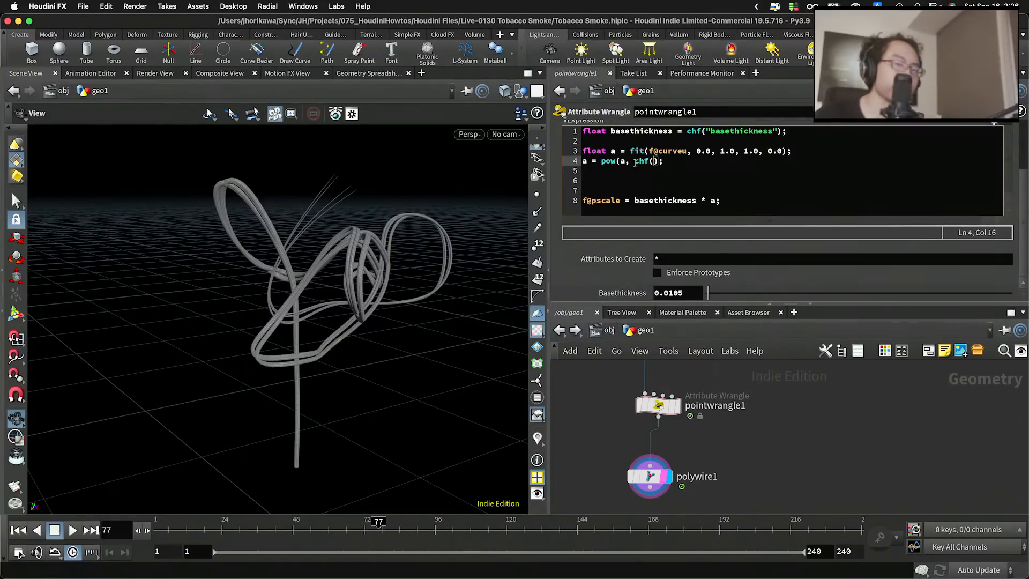
type("thin")
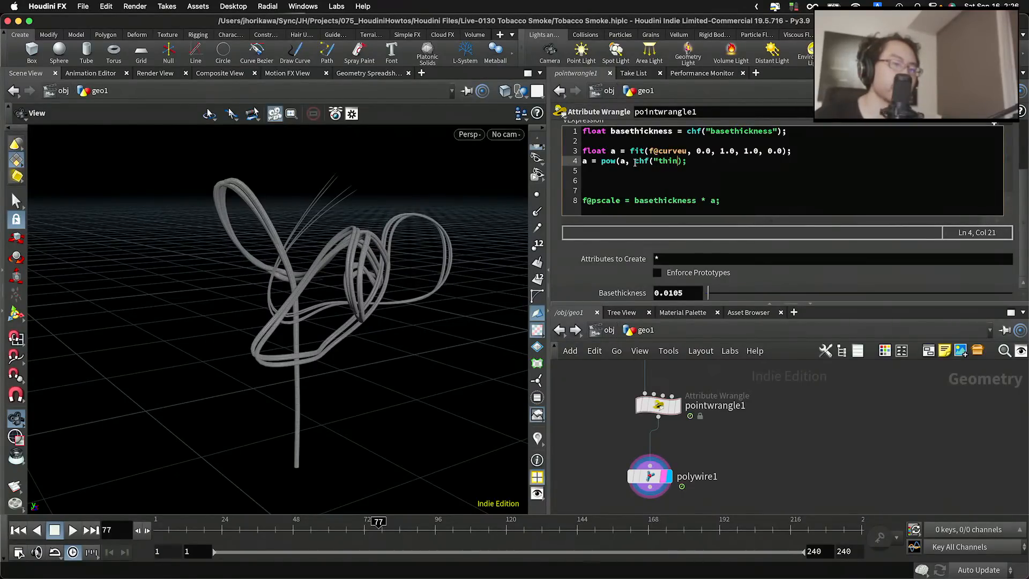
type("_powe")
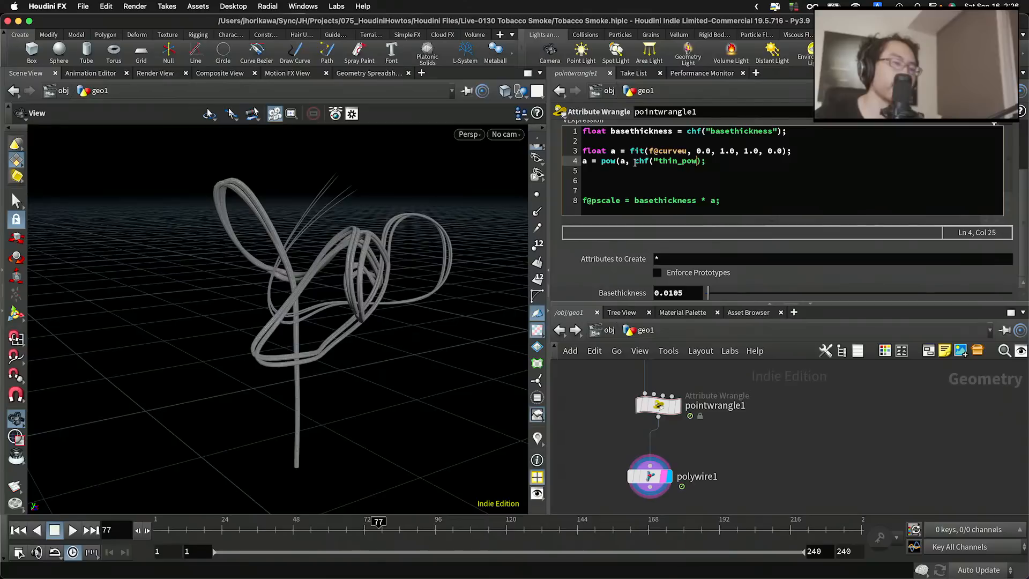
key("BackSpace")
type("\")")
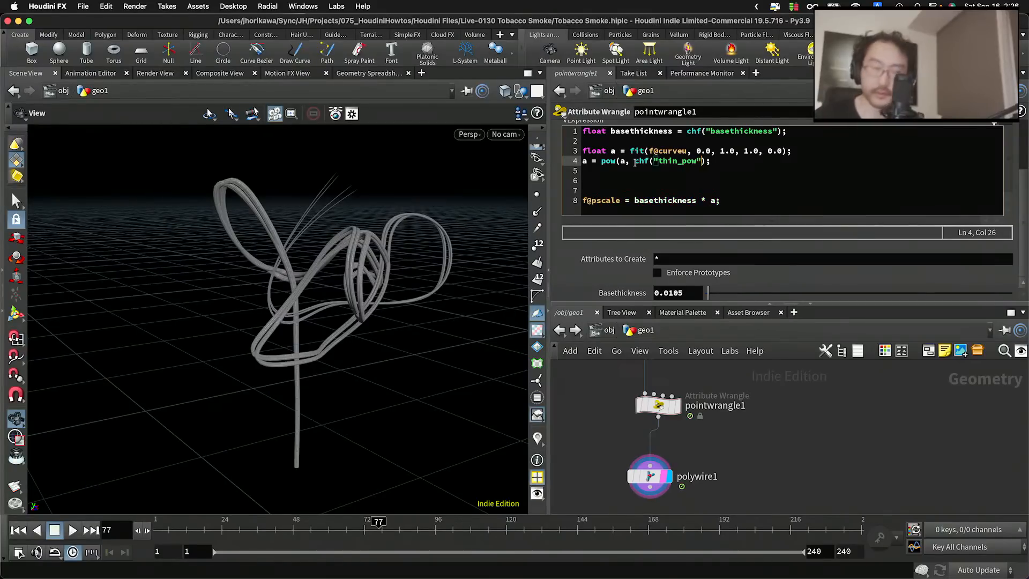
scroll(989, 188, "up", 3)
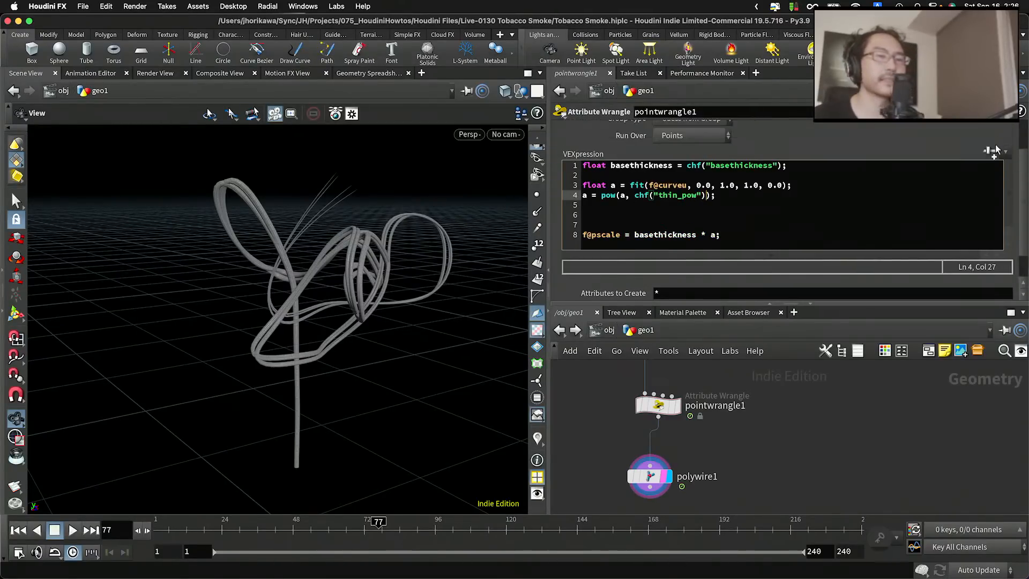
left_click(989, 198)
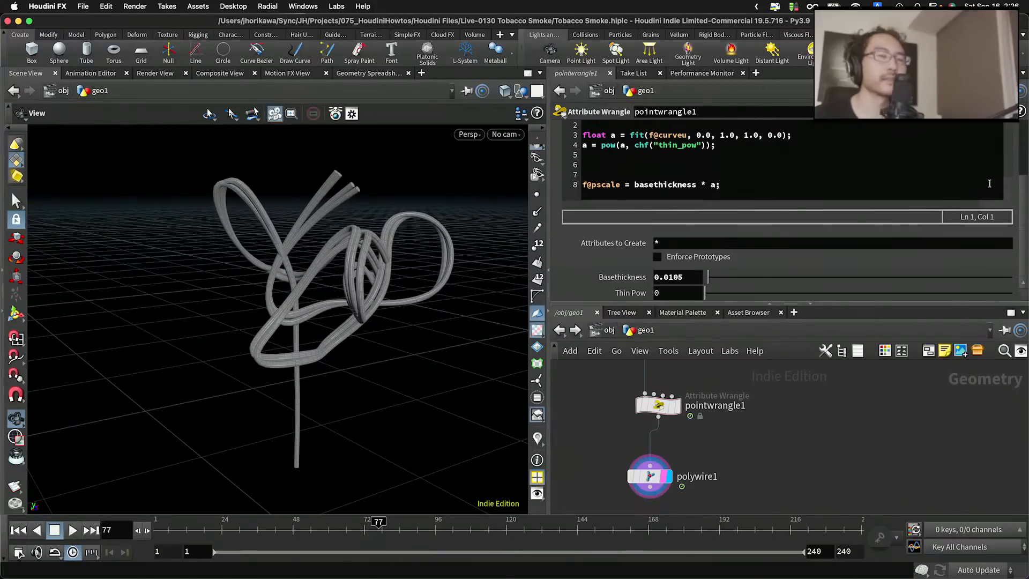
Set the upper range limit of pointwrangle1's Thin Pow parameter to 3 in its parameter interface and accept the change
left_click(1006, 111)
left_click(950, 129)
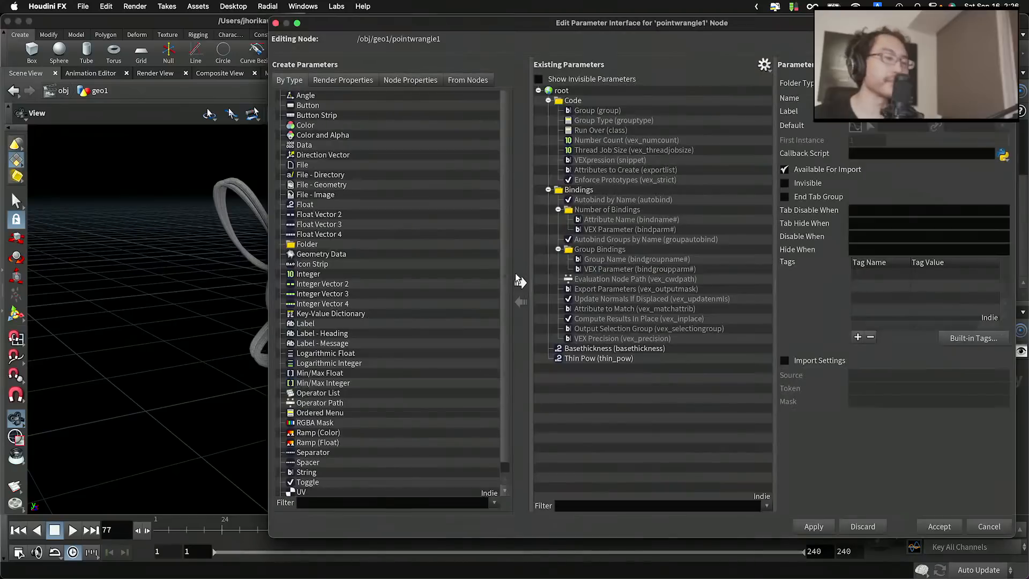
left_click(568, 357)
left_click_drag(944, 285, 905, 283)
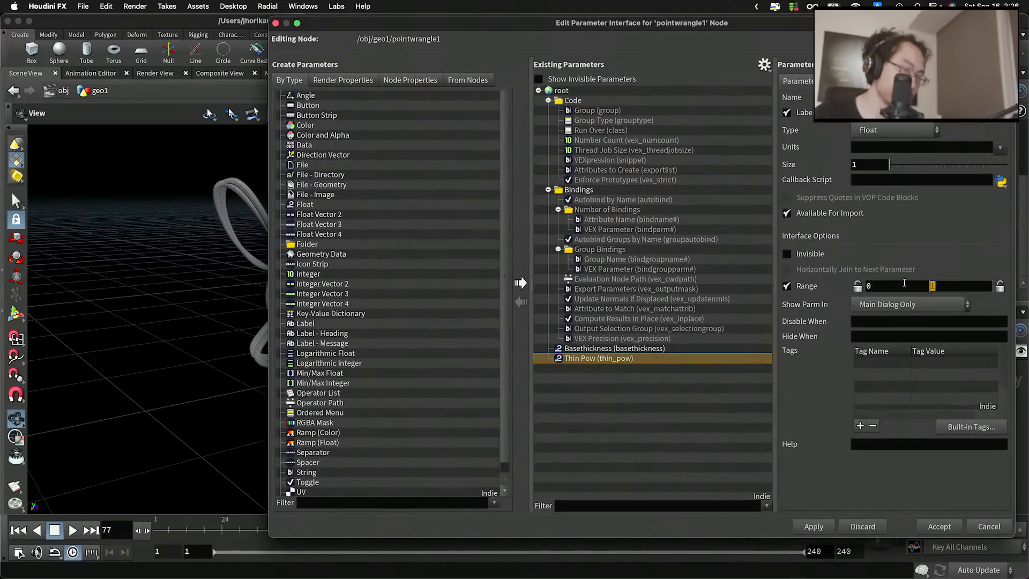
type("3")
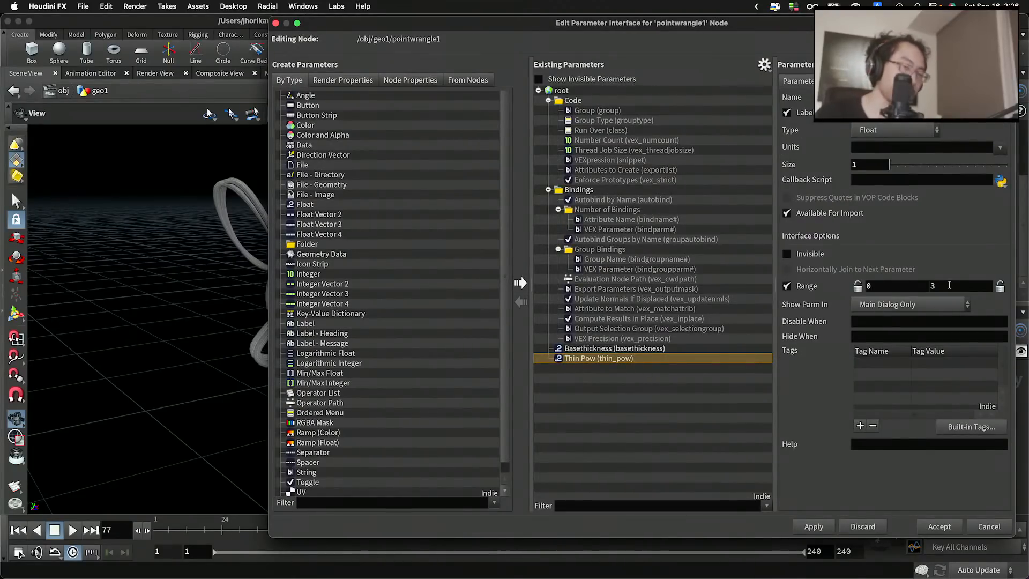
left_click(814, 527)
left_click(939, 526)
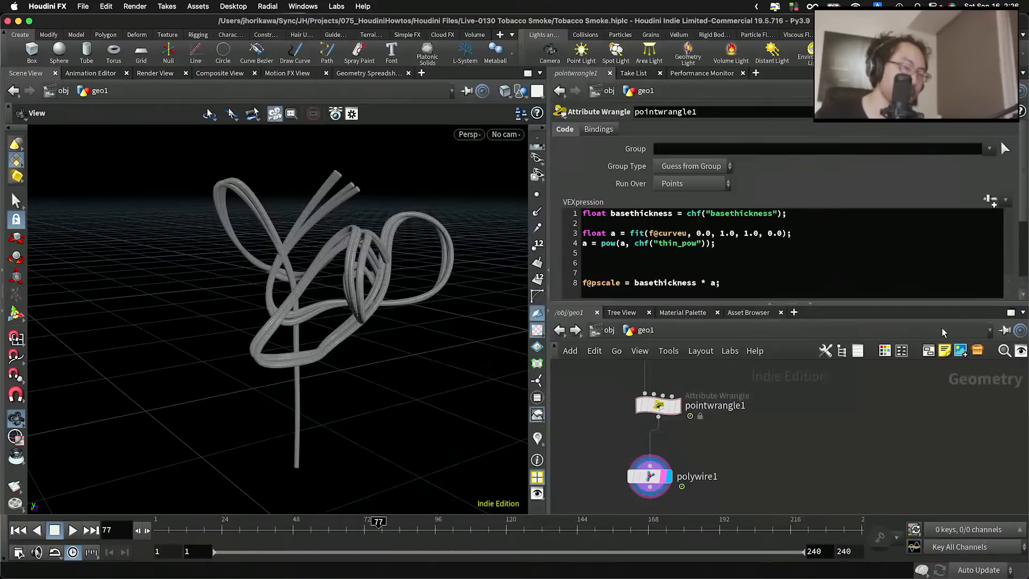
Set Thin Pow to 1, check the tapered wires from another angle and save the scene
scroll(1007, 215, "down", 3)
scroll(1013, 294, "down", 1)
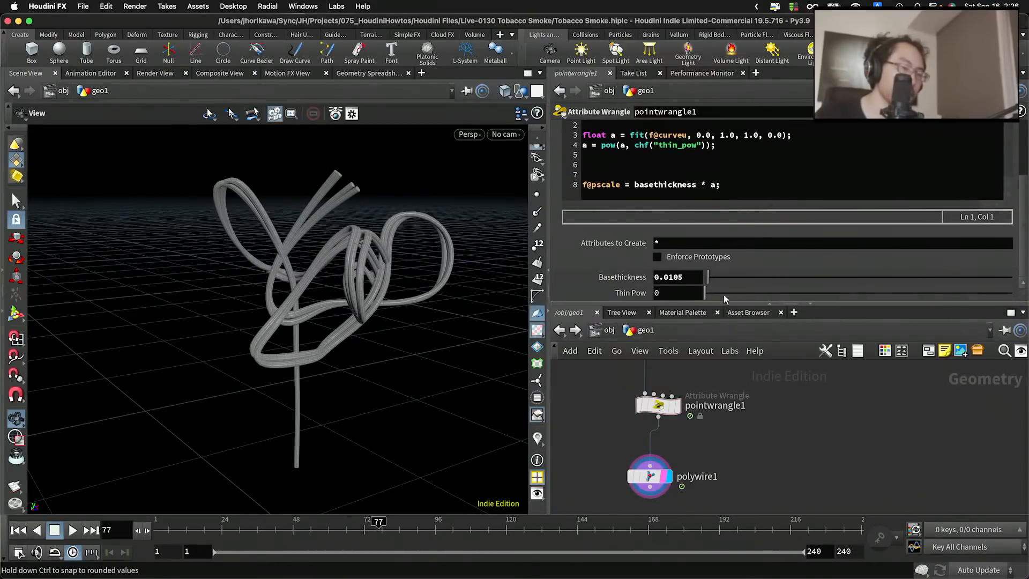
mouse_move(809, 292)
left_mouse_down()
mouse_move(921, 293)
mouse_move(808, 299)
left_mouse_up()
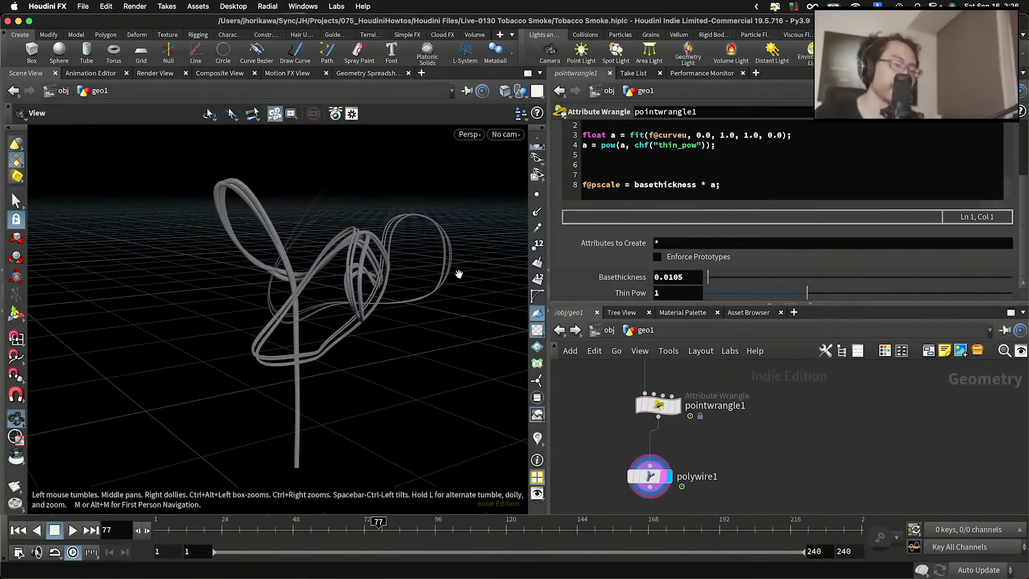
left_click_drag(461, 274, 432, 267)
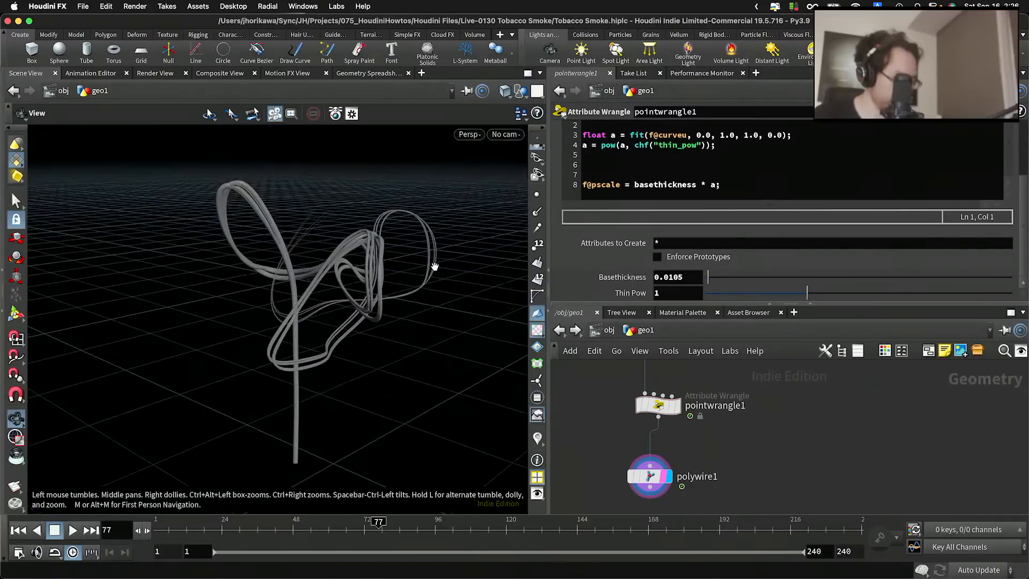
key("super+s")
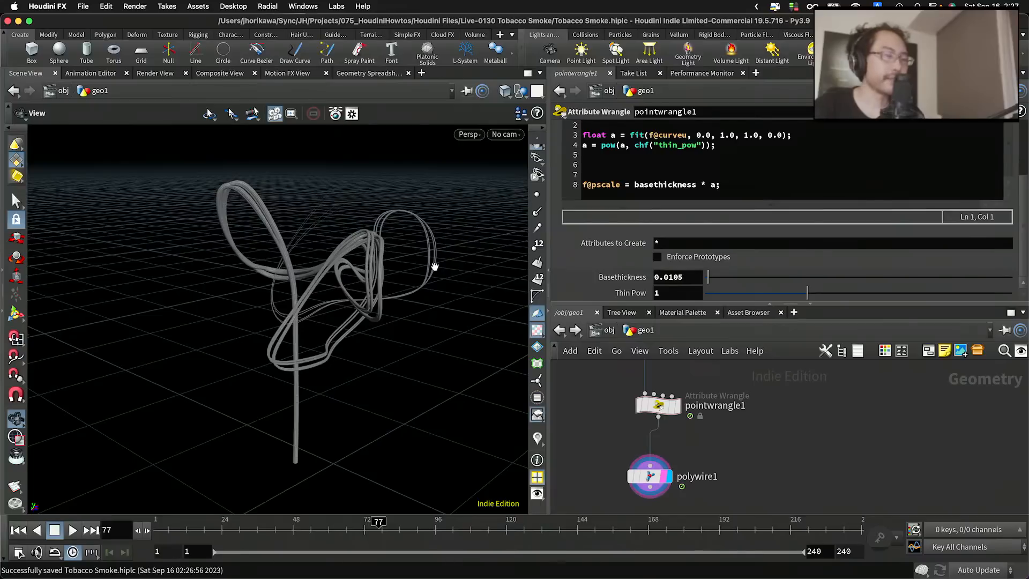
Examine the tapered wires up close and the basethickness * a expression in the f@pscale line
scroll(316, 336, "up", 4)
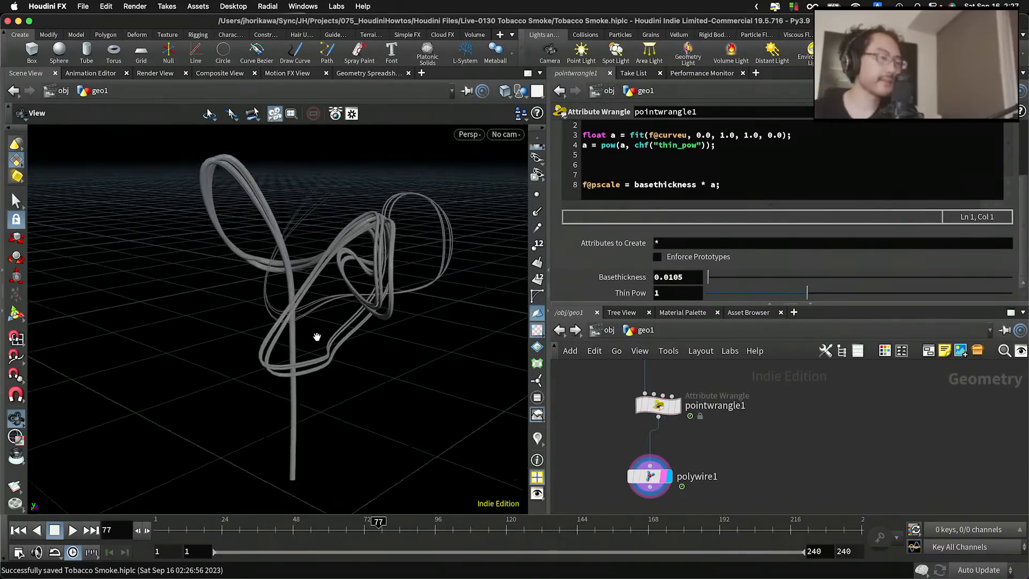
scroll(317, 336, "up", 5)
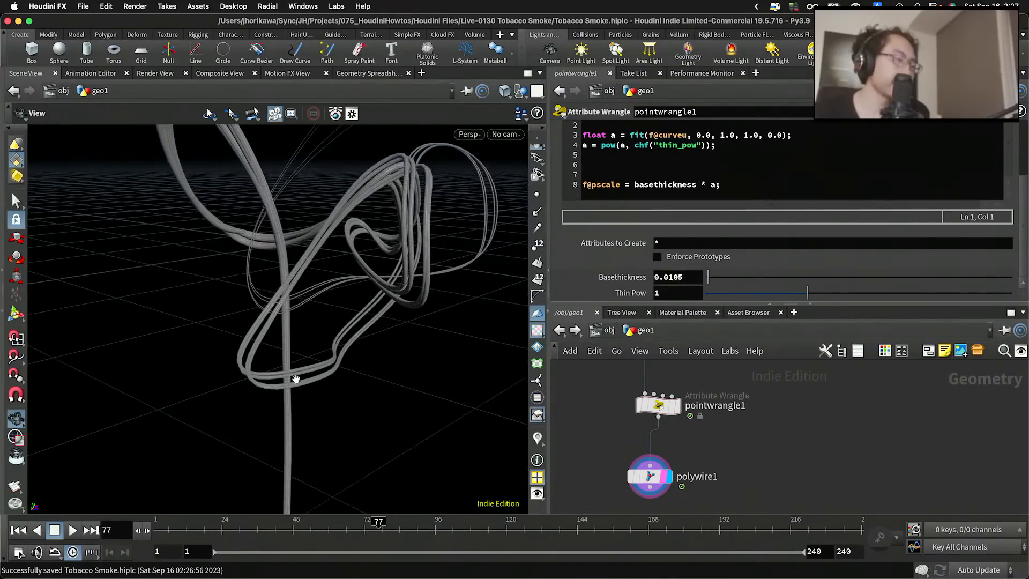
scroll(291, 390, "down", 5)
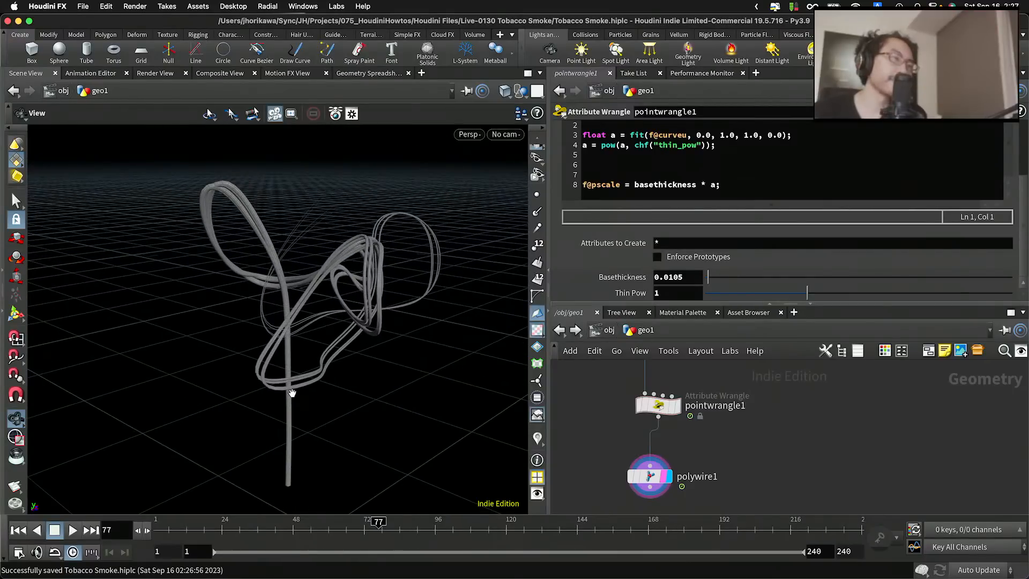
scroll(290, 409, "up", 2)
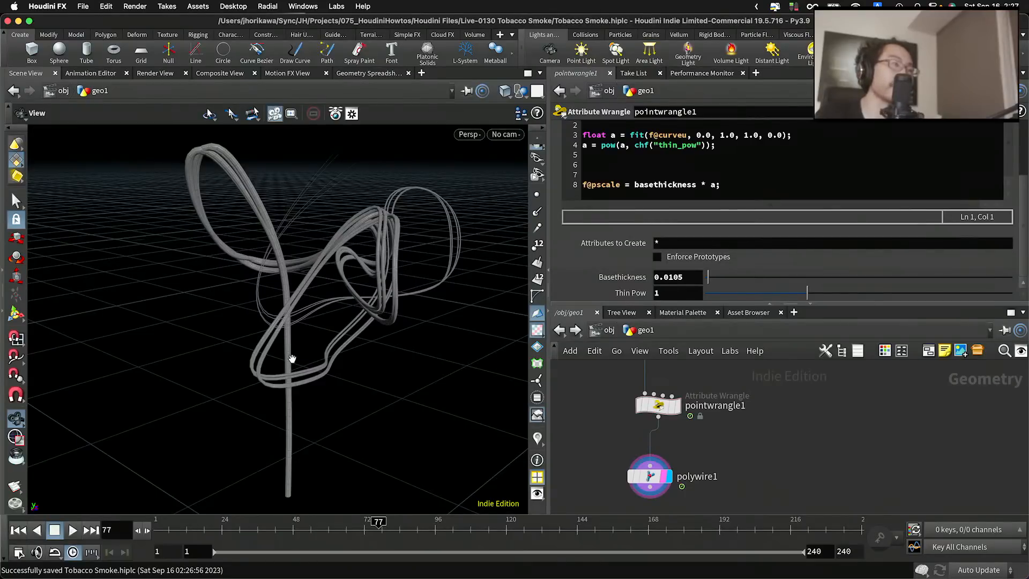
left_click(688, 192)
left_click_drag(724, 191, 641, 187)
left_click(640, 187)
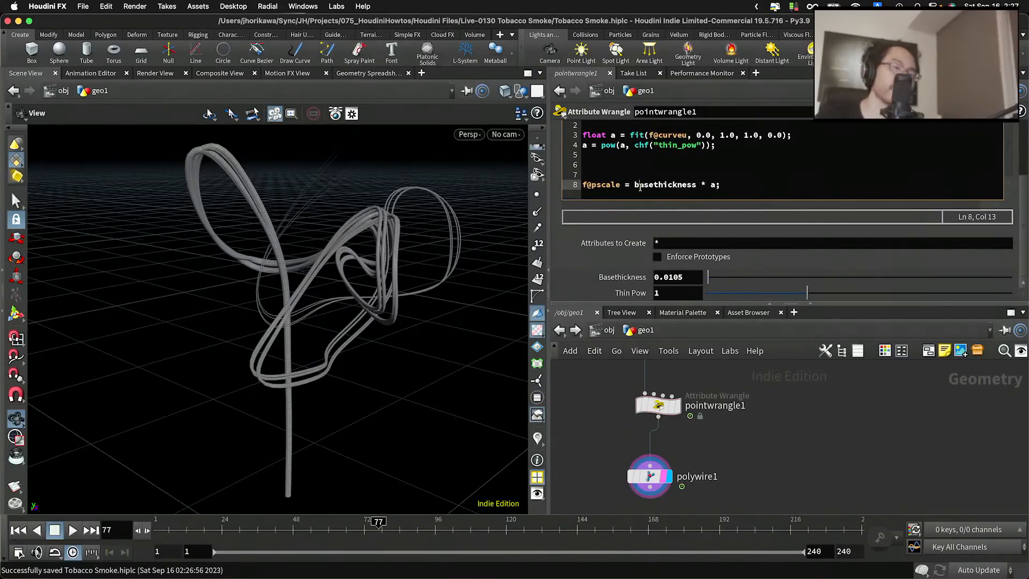
left_click_drag(640, 187, 721, 186)
left_click(721, 185)
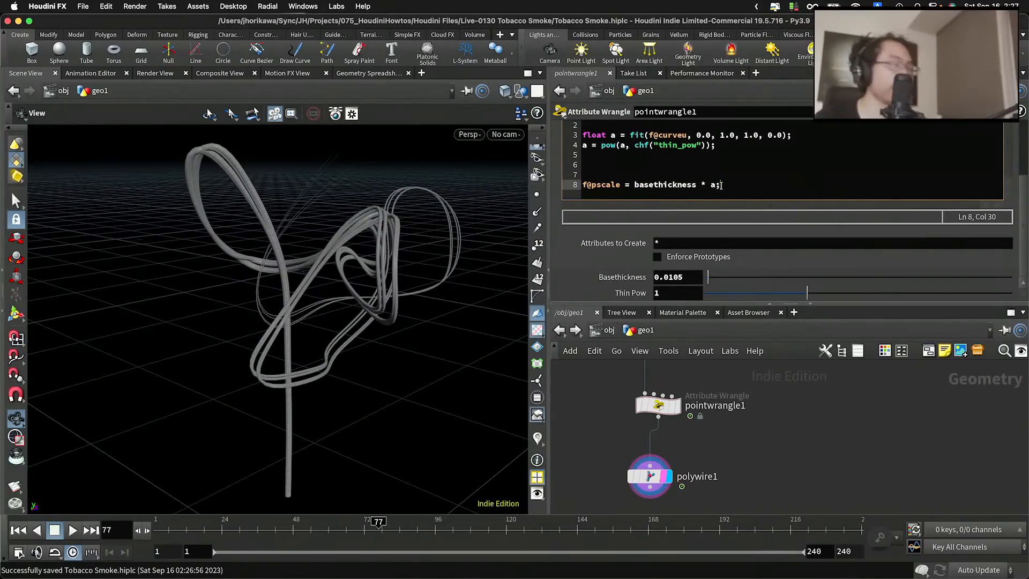
Below the pow line, leave a blank line and begin the declaration float w = sin(f@curveu * $PI * 2.0
left_click(721, 155)
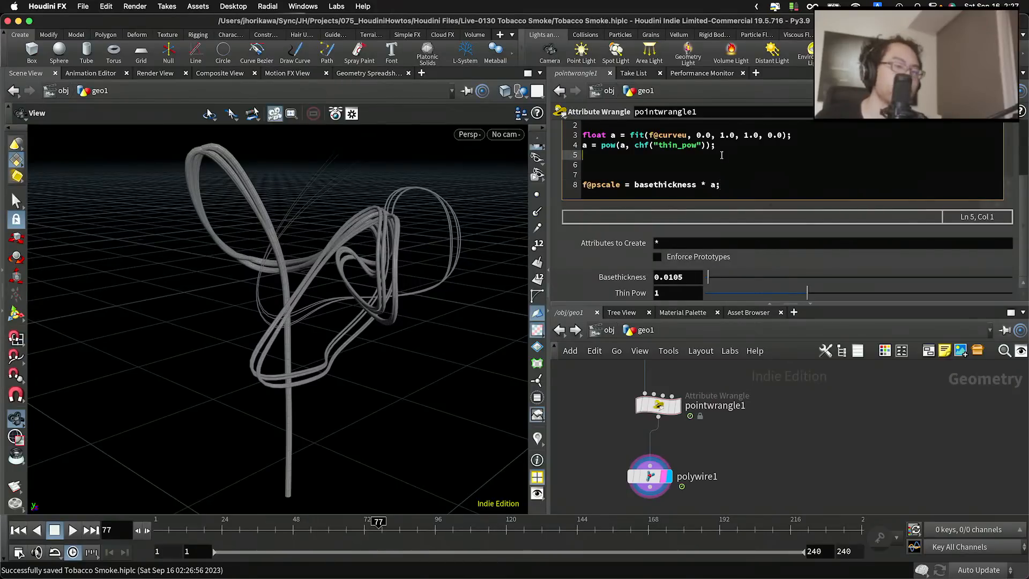
key("Return")
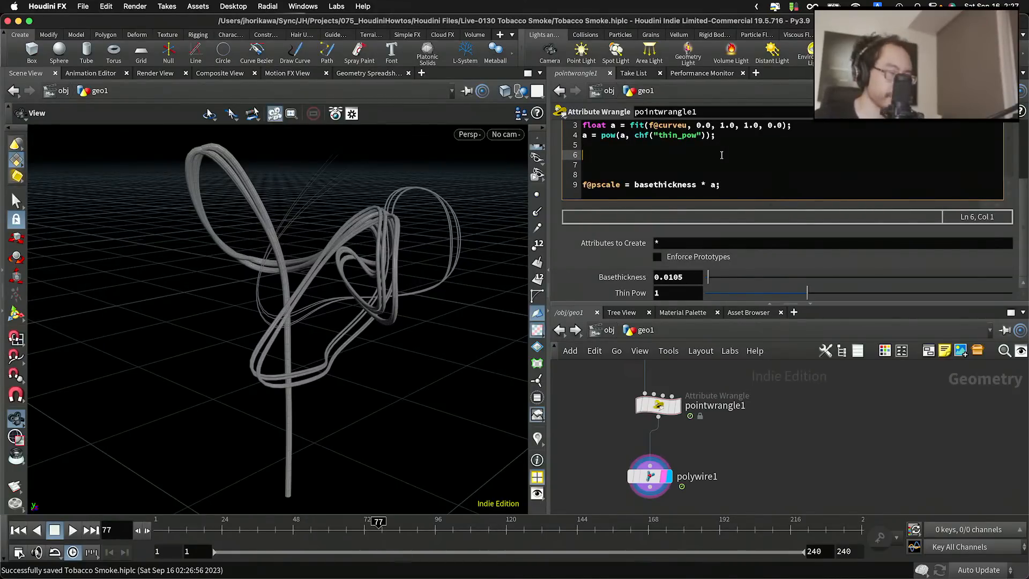
type("float w2 ")
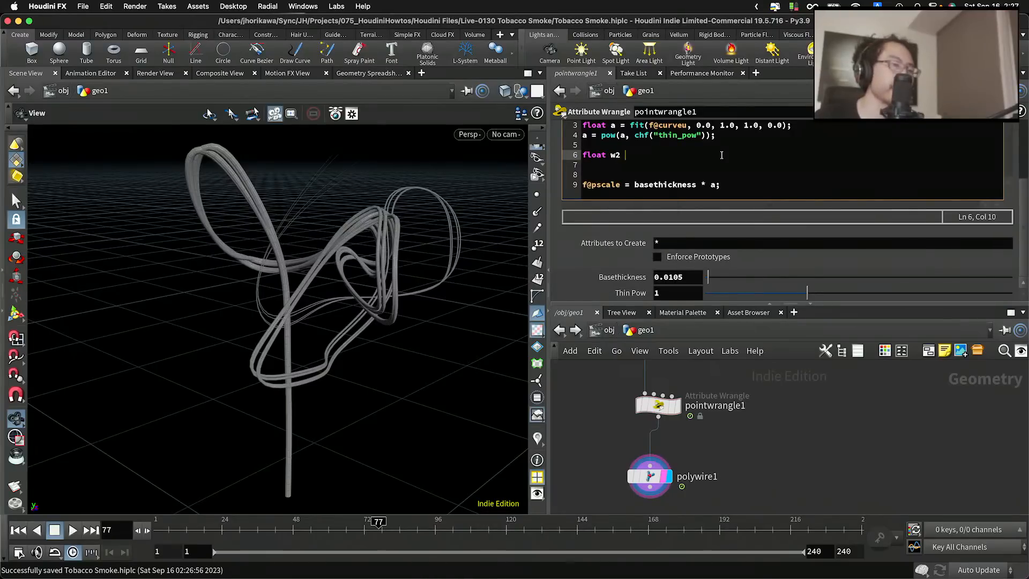
type("=")
key("BackSpace")
key("BackSpace")
key("BackSpace")
type("= ")
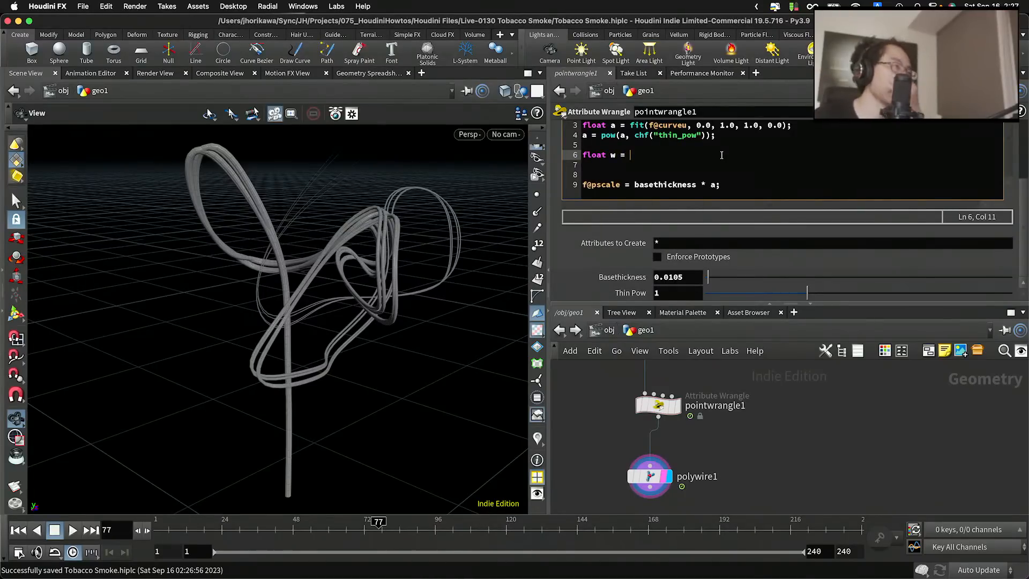
type("sin(")
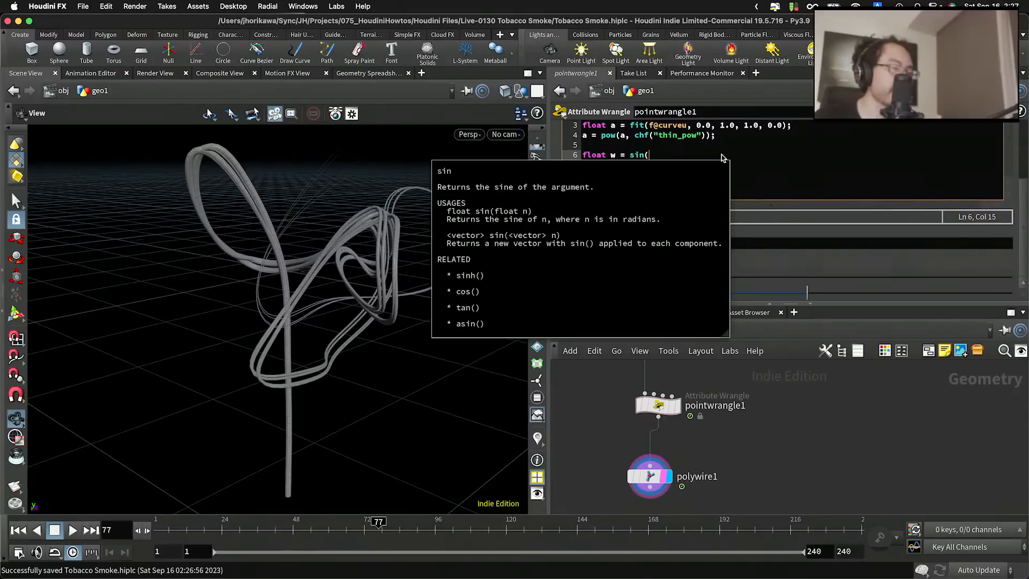
type("f@curveu * $PI *")
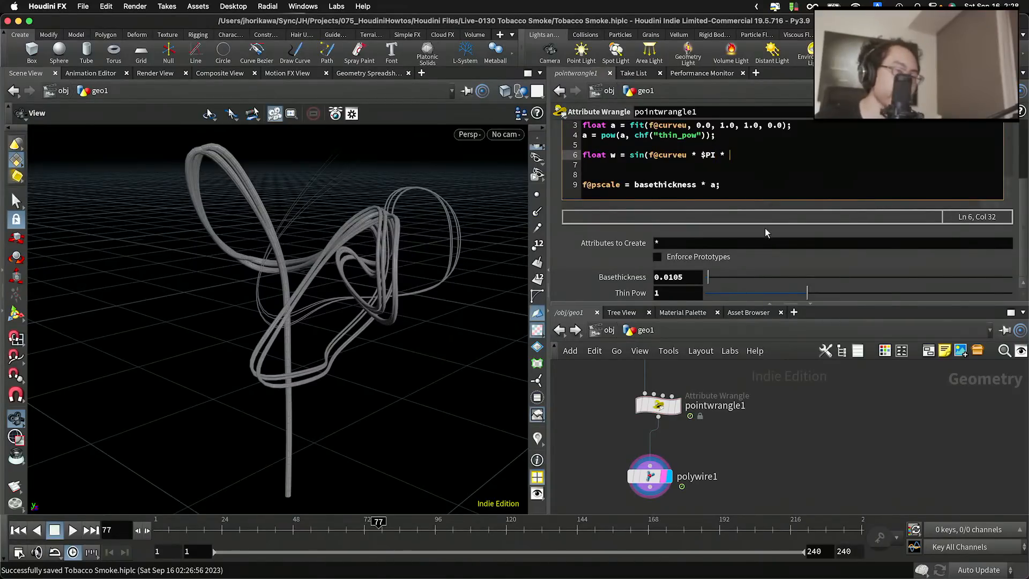
type("2.0")
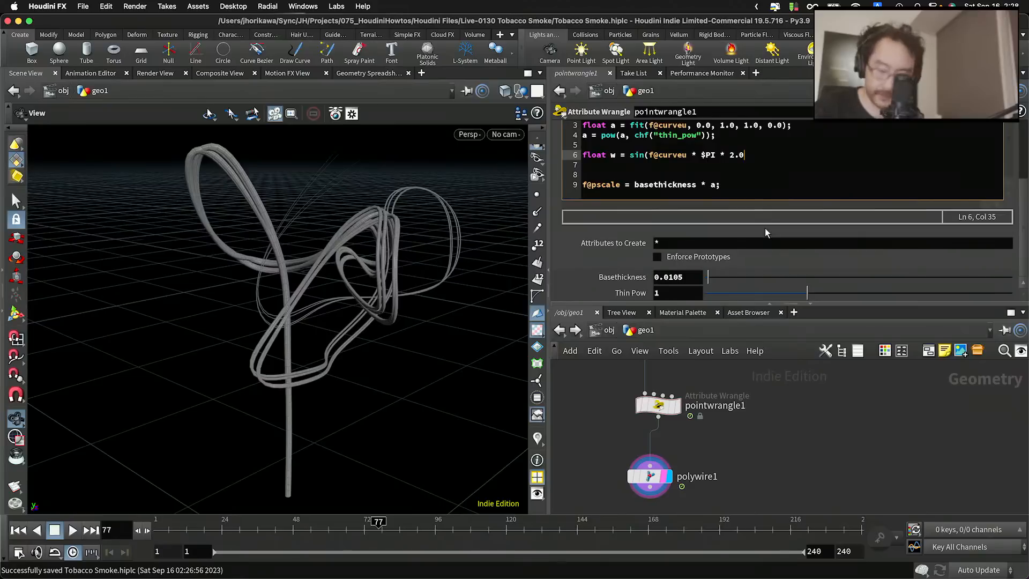
Multiply the sine argument by chi("wavenum") and close the declaration of w
type("* chi")
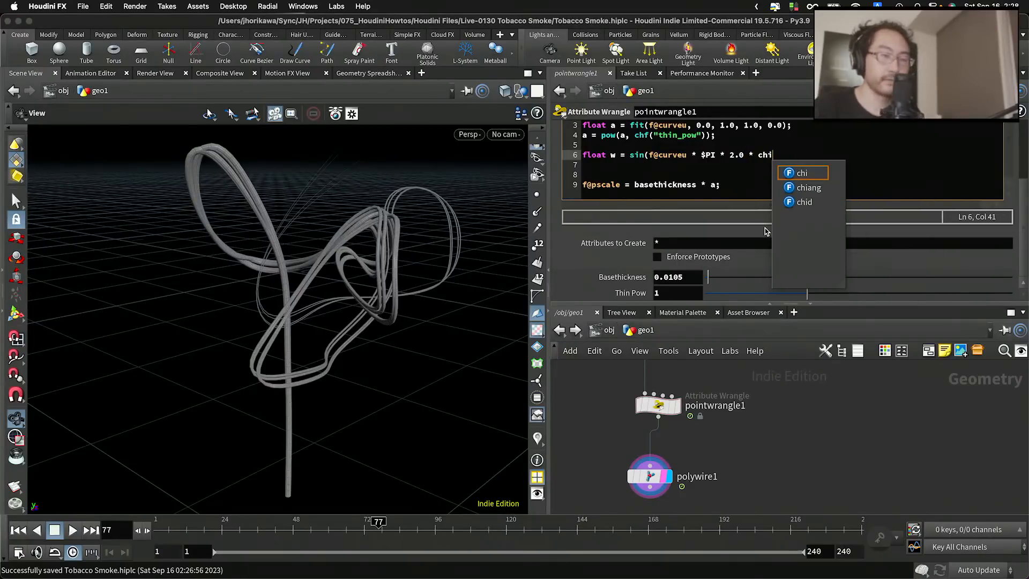
key("BackSpace")
key("BackSpace")
key("BackSpace")
type("c")
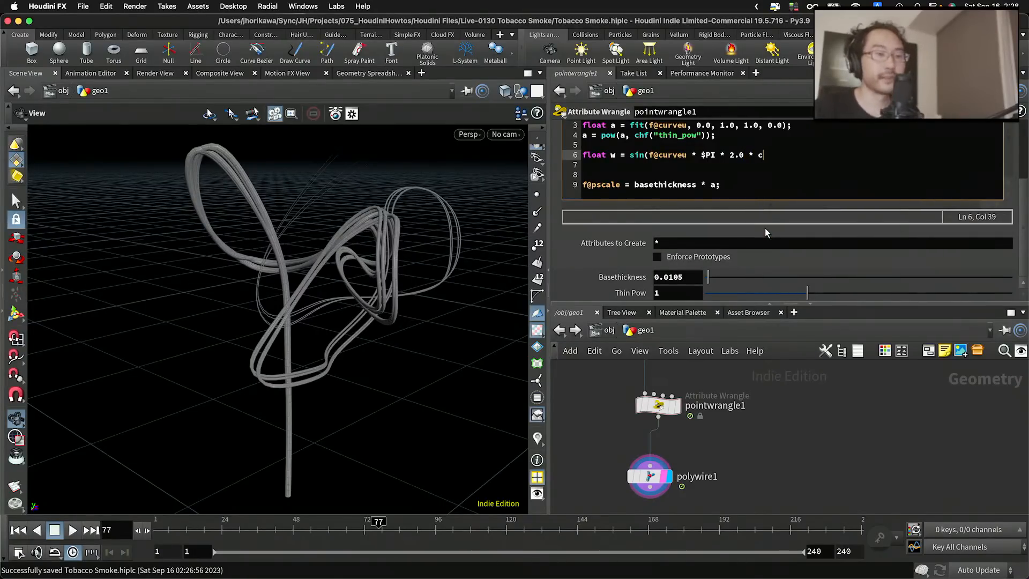
type("hi(\"")
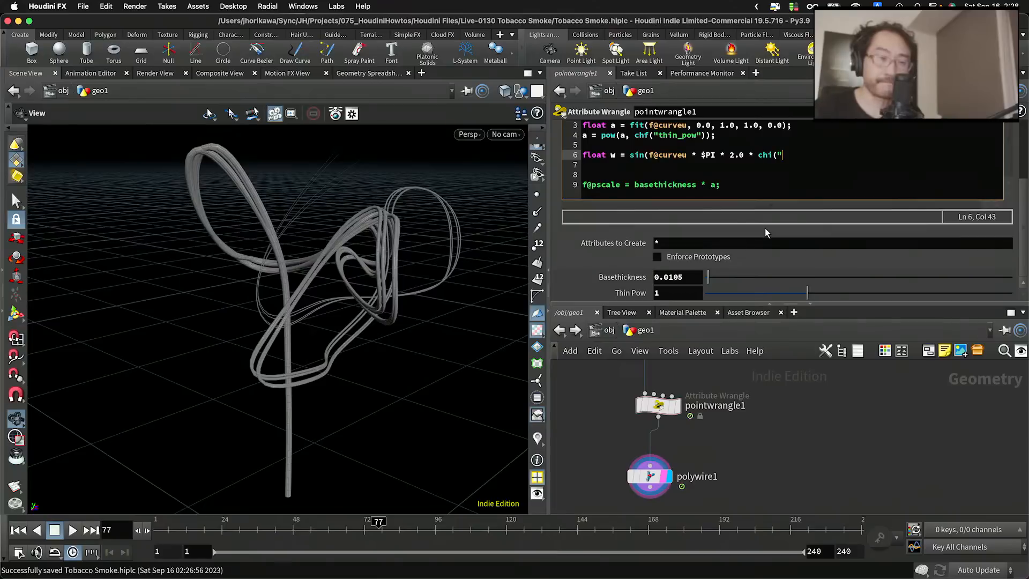
type("rep\")")
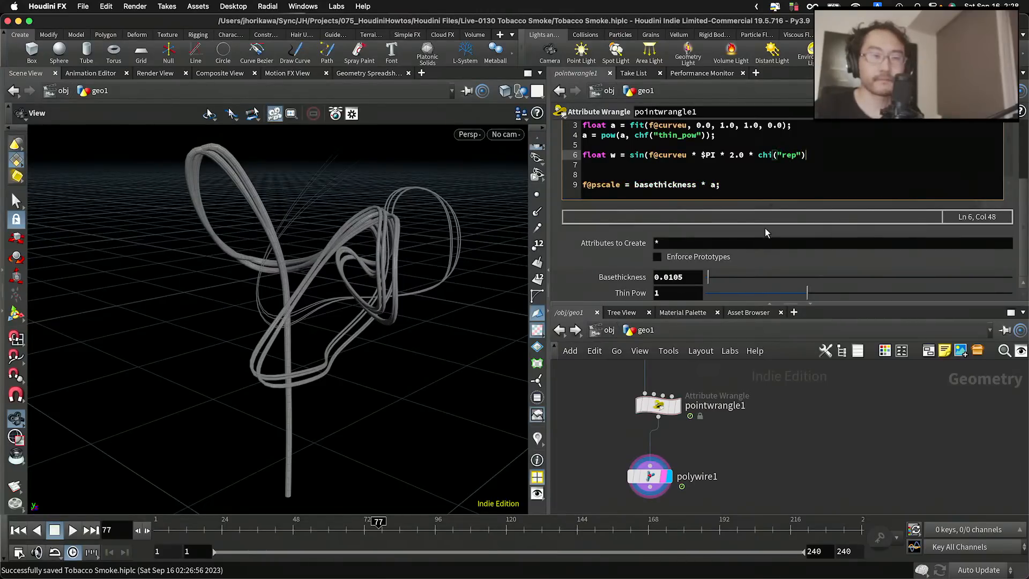
key("BackSpace")
key("BackSpace")
key("BackSpace")
key("BackSpace")
key("BackSpace")
type("wavenum\")")
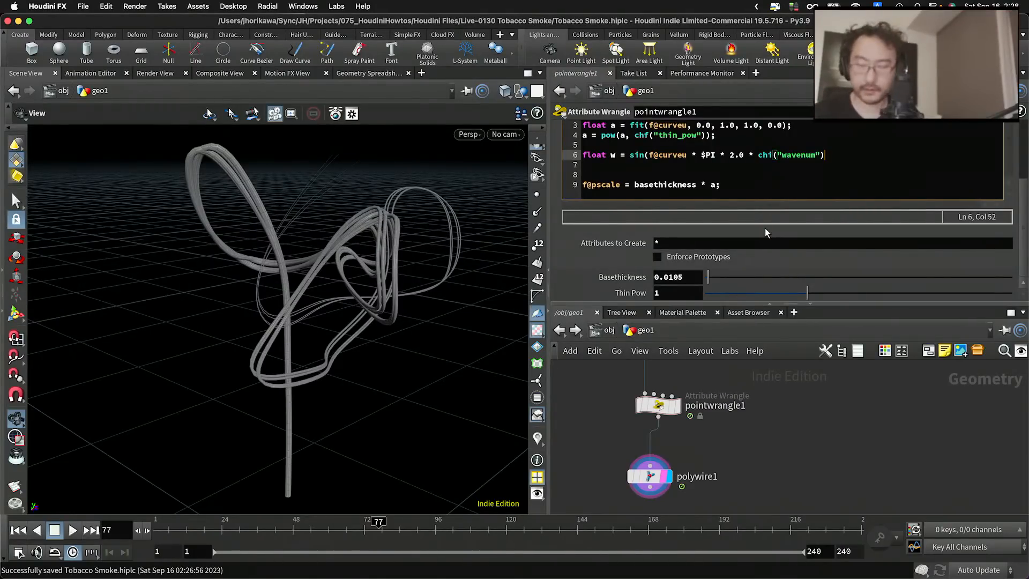
type(");")
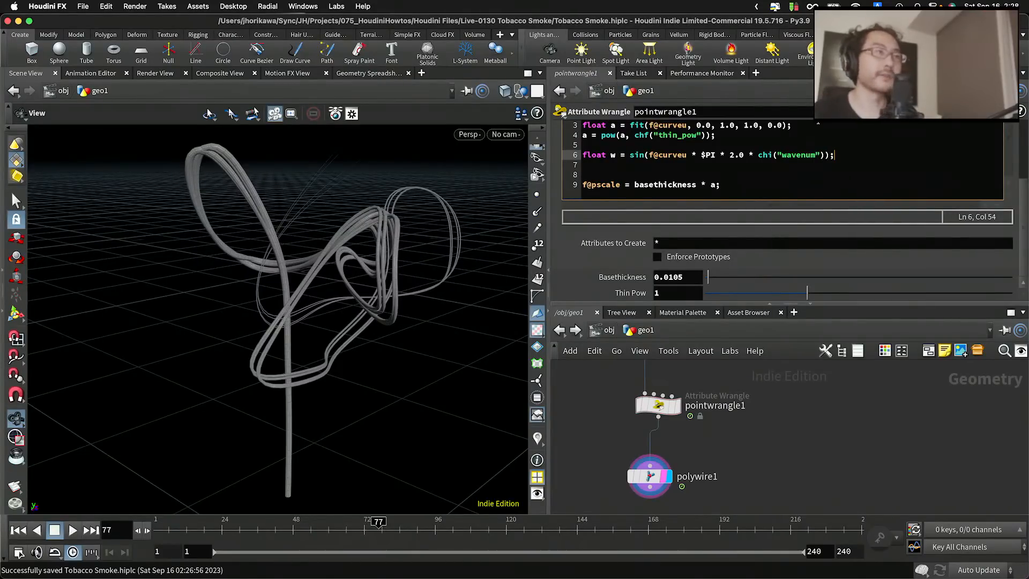
scroll(988, 172, "up", 5)
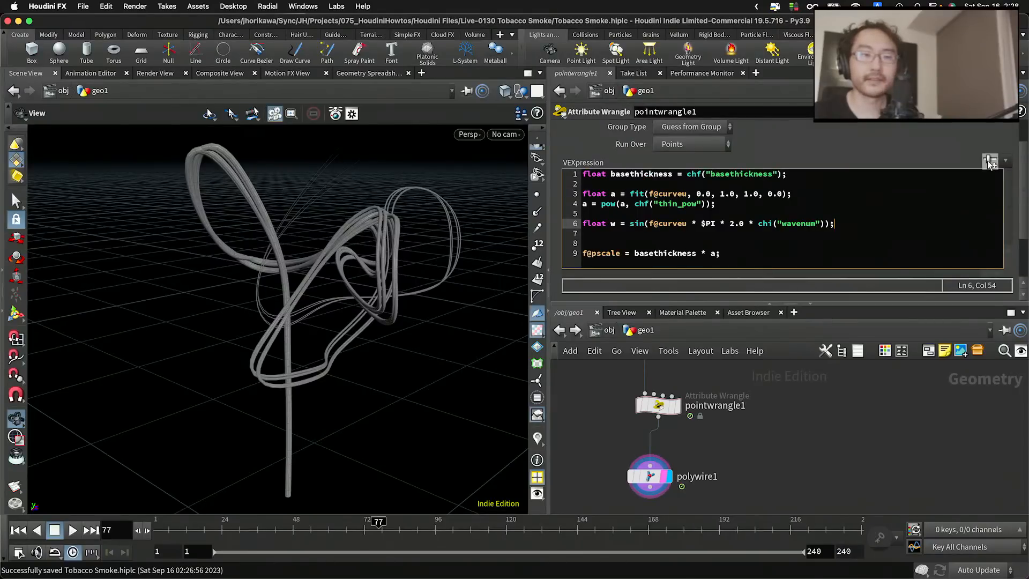
Create the Wavenum parameter from the wrangle code and set it to 2
scroll(1005, 177, "down", 5)
scroll(1004, 177, "down", 1)
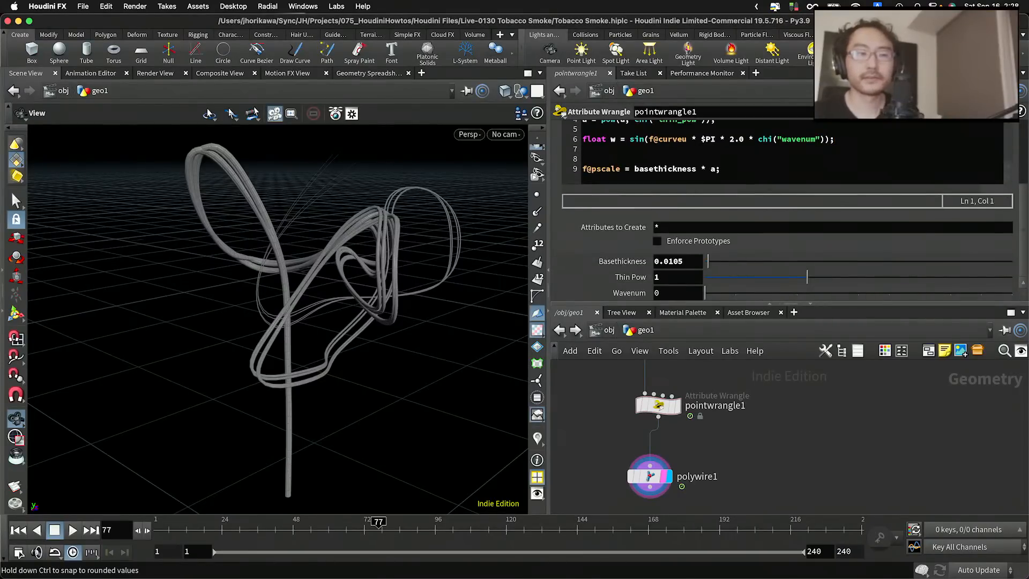
left_click_drag(836, 293, 733, 297)
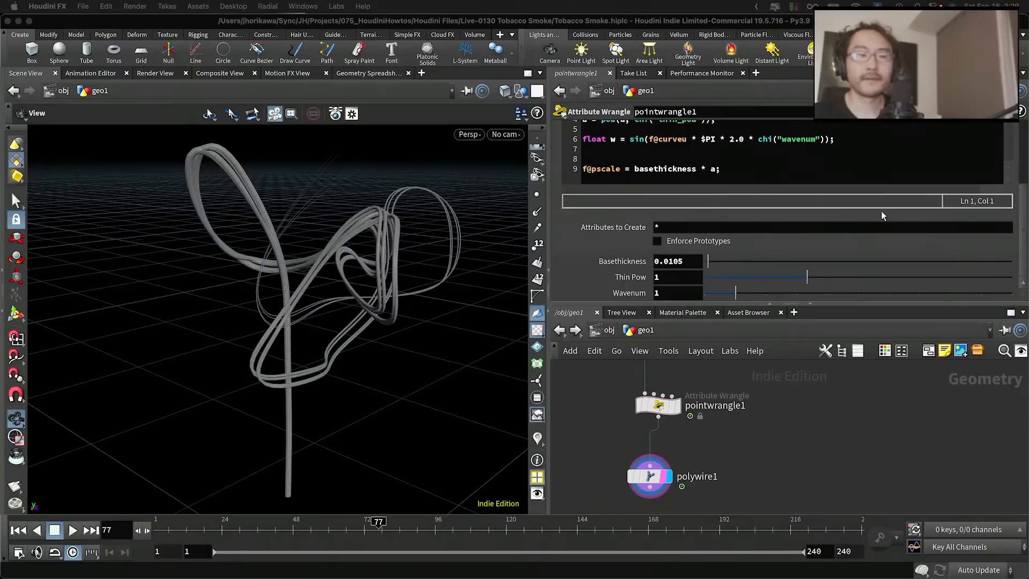
left_click(766, 292)
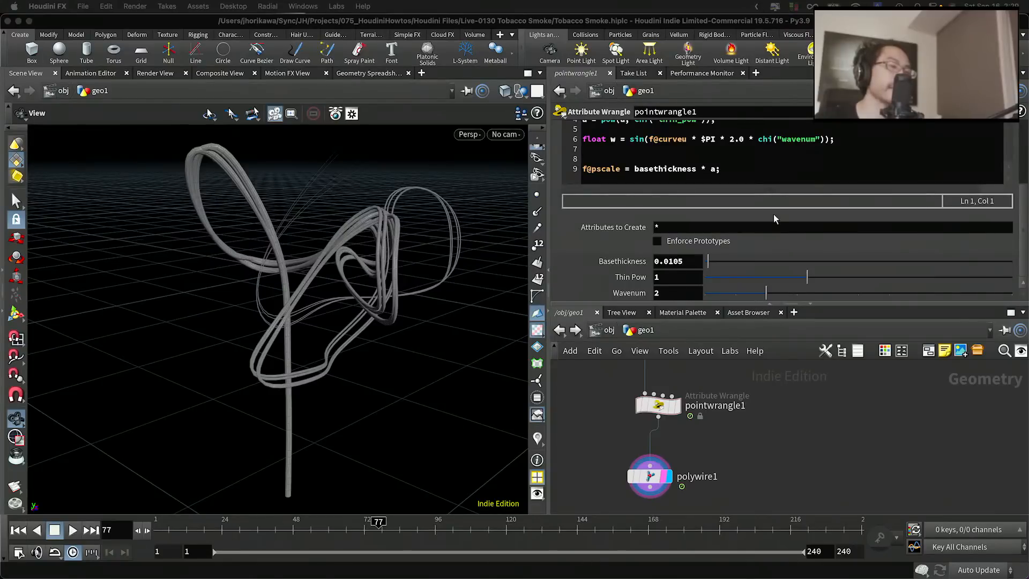
Below the float w line, add w = fit11(w, 0.0, 1.0); followed by a blank line
left_click(782, 141)
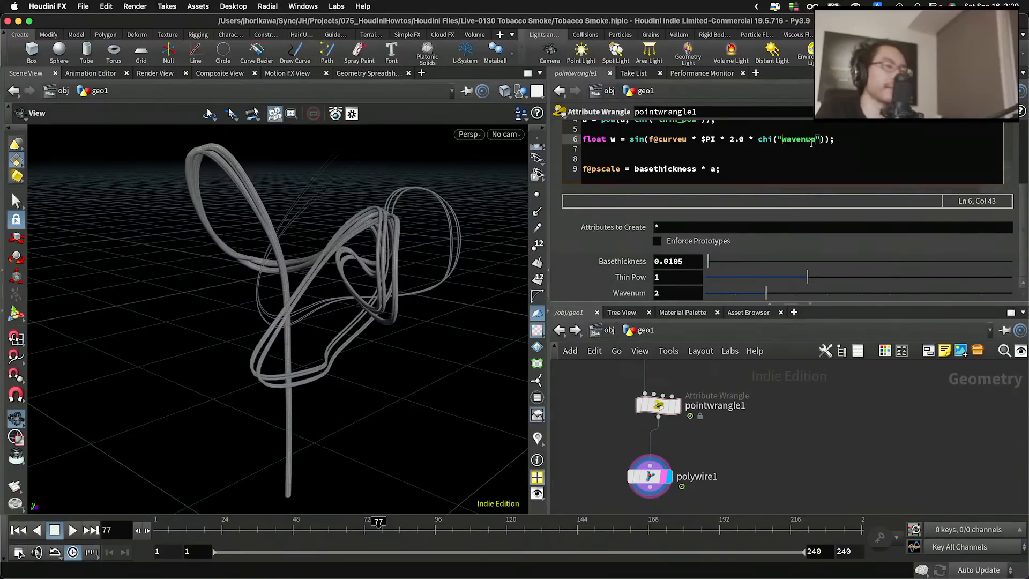
left_click_drag(718, 171, 634, 171)
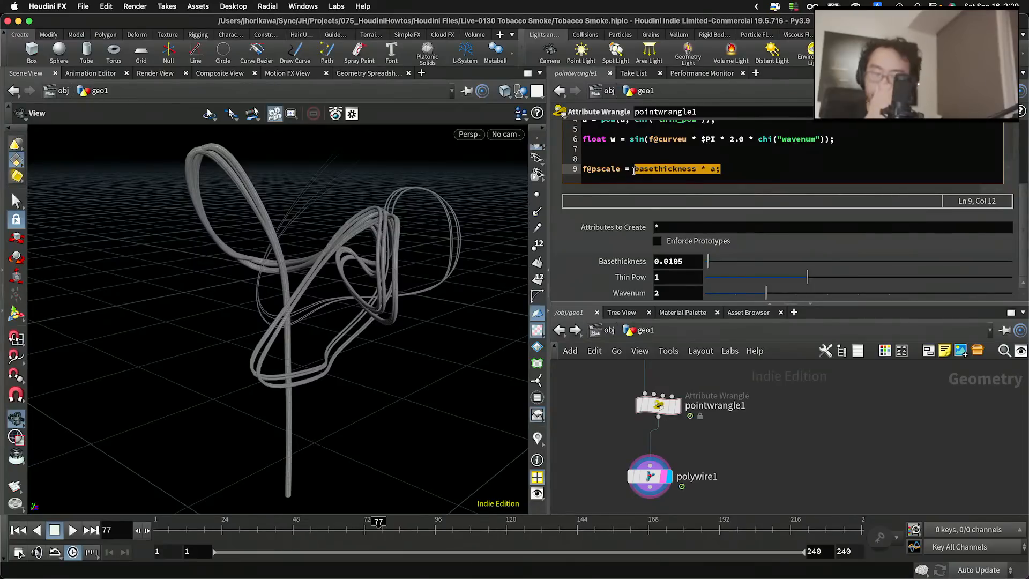
left_click(845, 139)
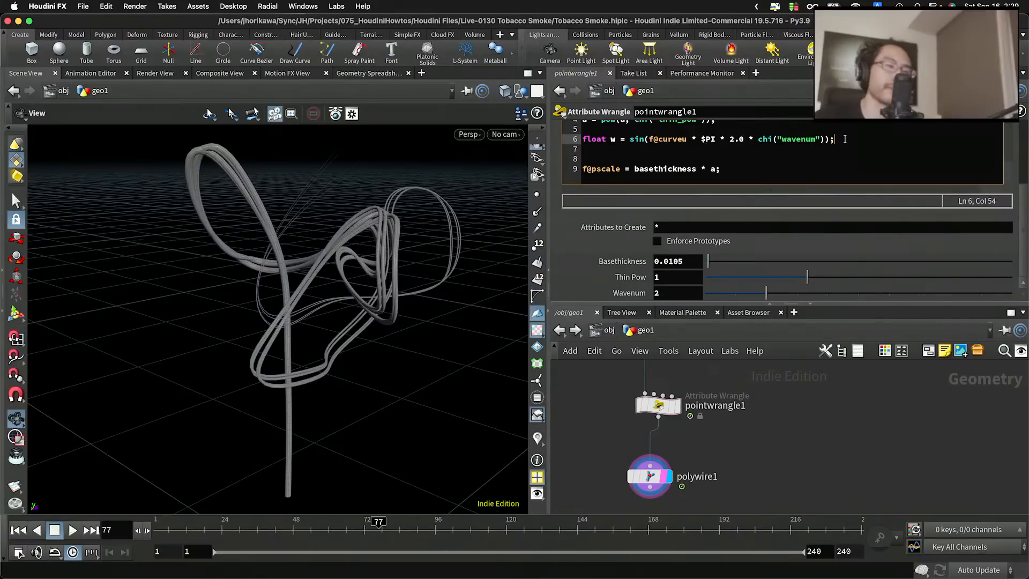
key("Return")
type("w = ")
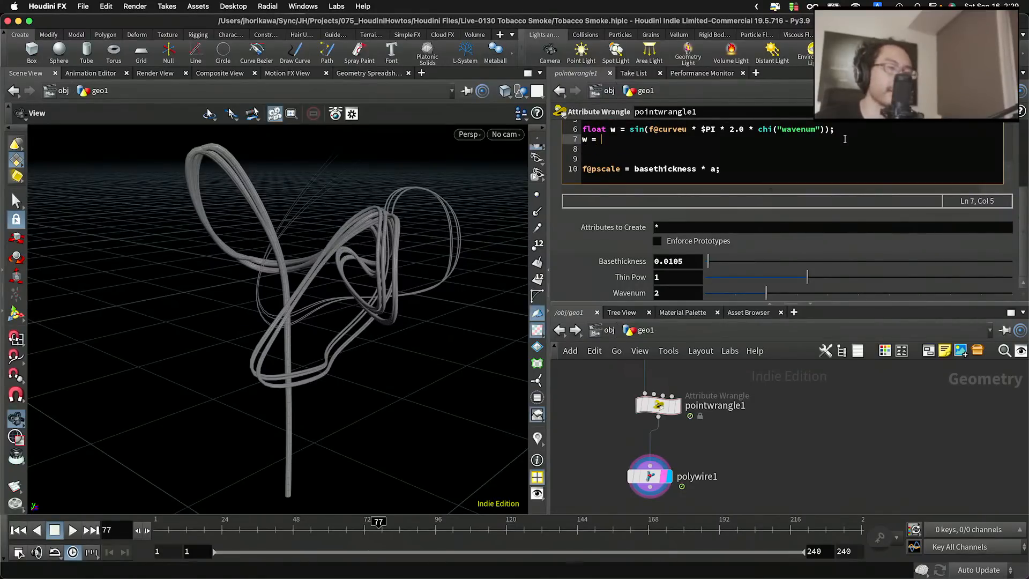
type("fit")
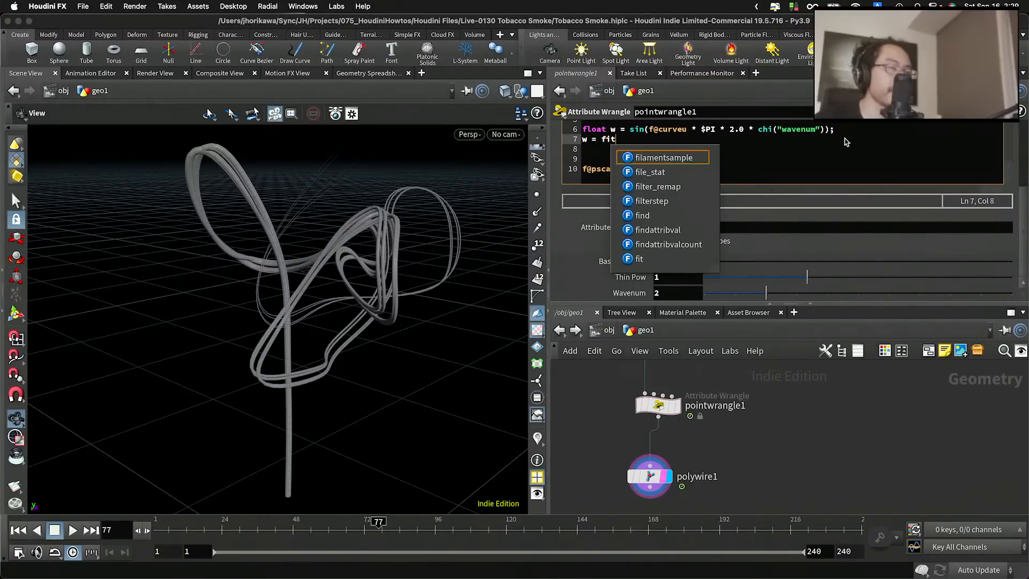
type("11t")
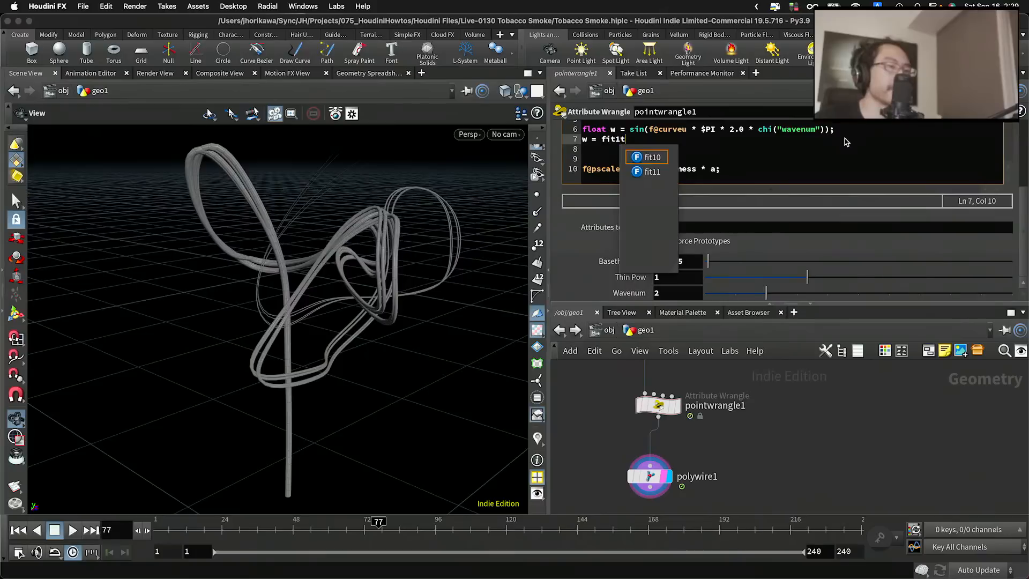
key("BackSpace")
type("1")
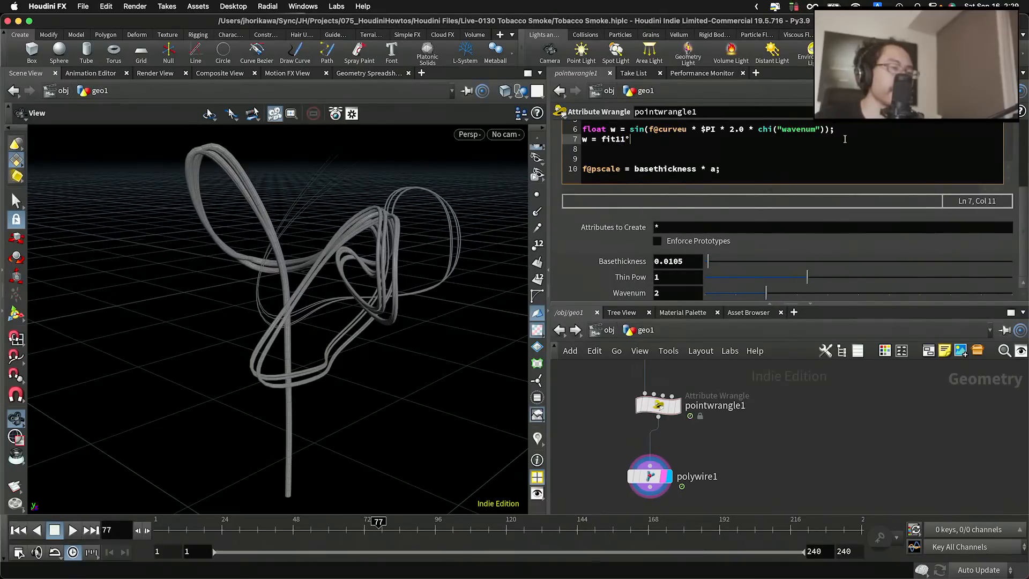
type("(w, ")
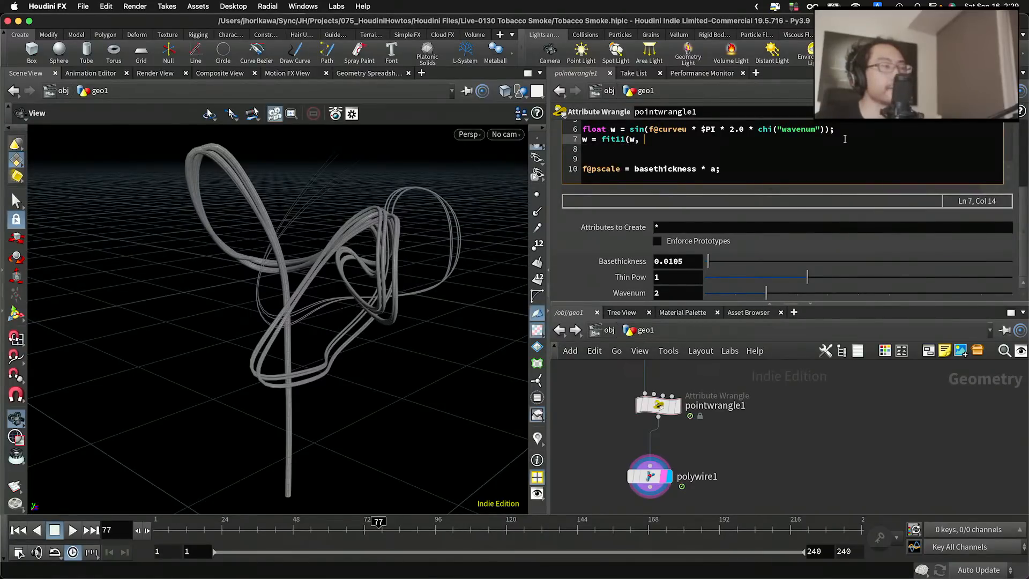
type("t")
key("BackSpace")
key("BackSpace")
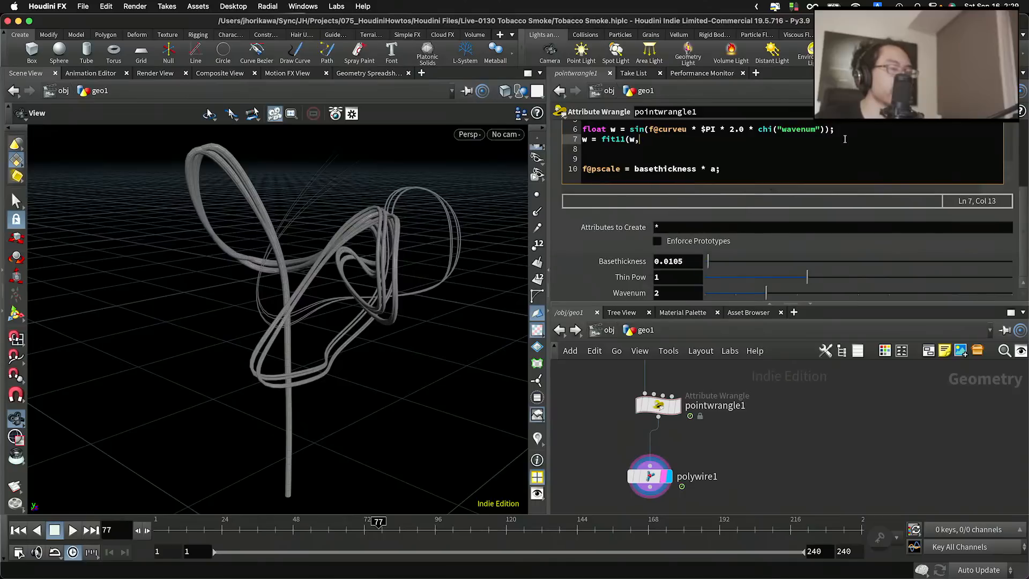
type("0")
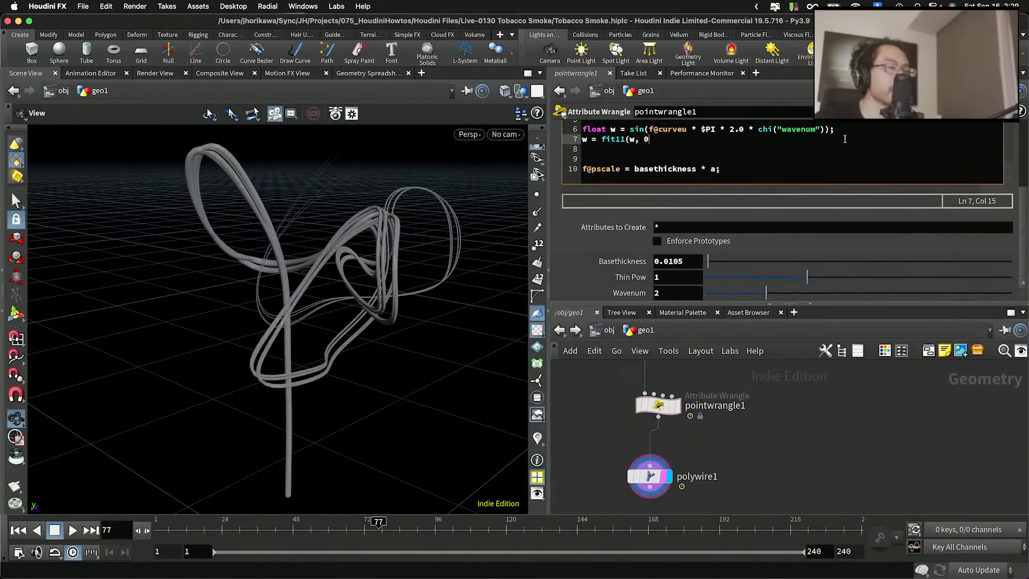
type(".0, 1.0);")
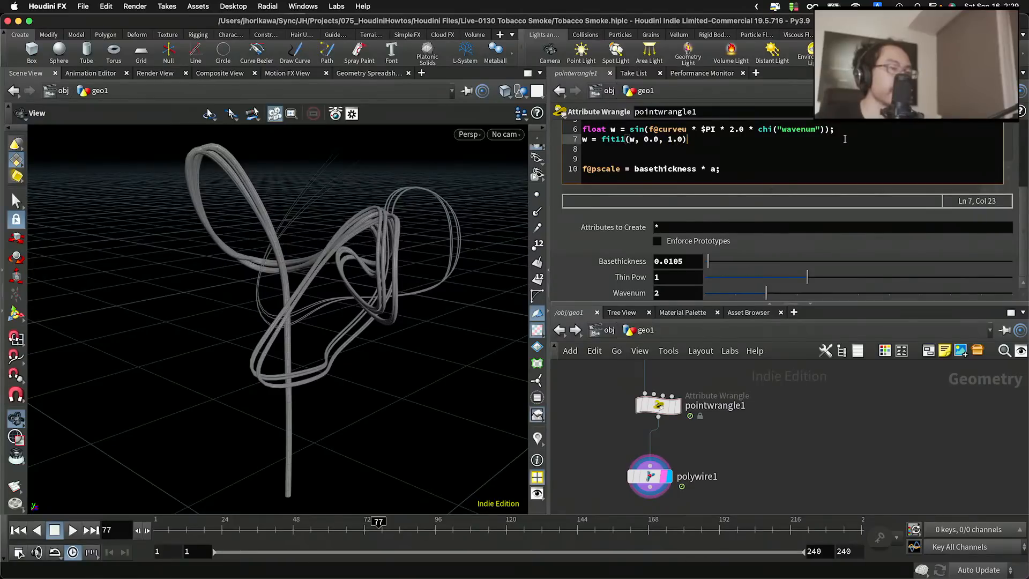
key("Return")
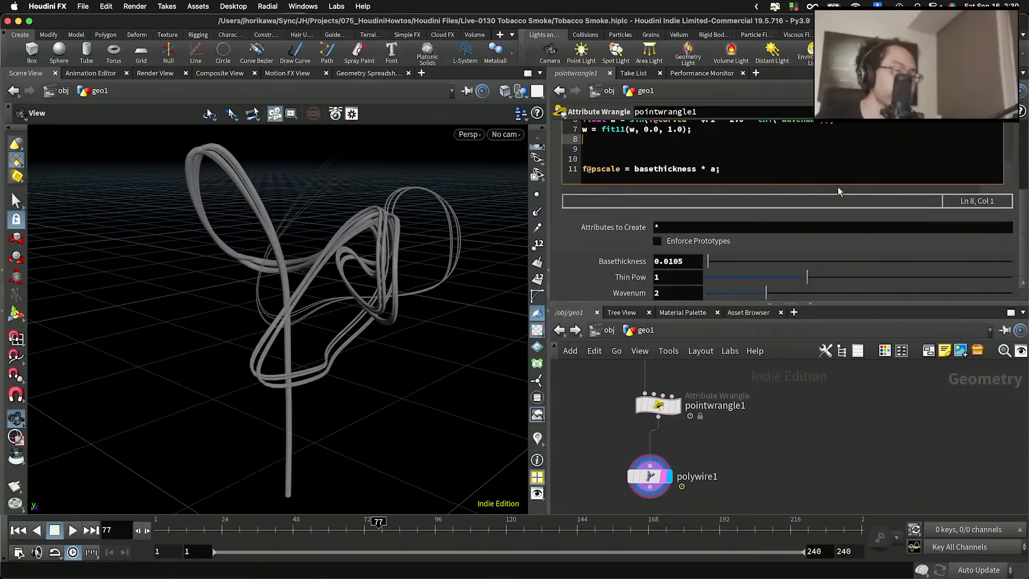
Multiply the f@pscale expression by w and check the wires in the viewport
left_click(716, 169)
type("* w")
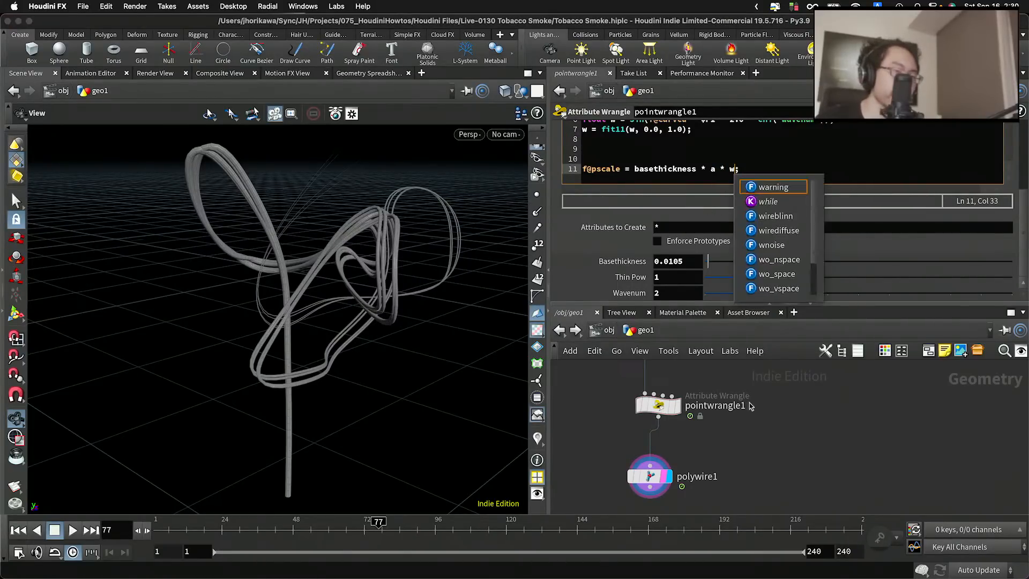
left_click_drag(492, 388, 349, 340)
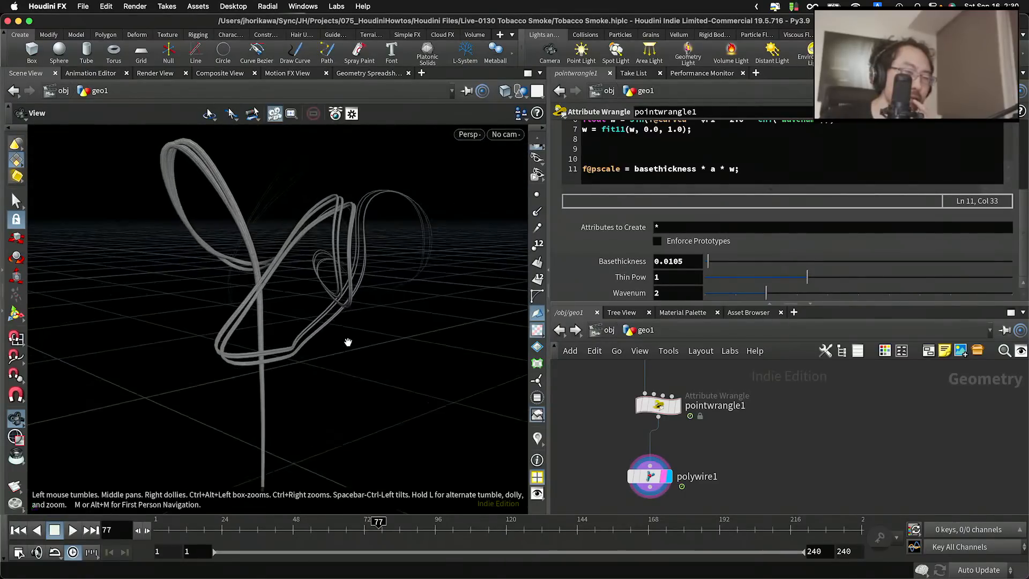
Set Wavenum to 10 and inspect the wave thickness variation along the wires from other angles
scroll(651, 229, "up", 3)
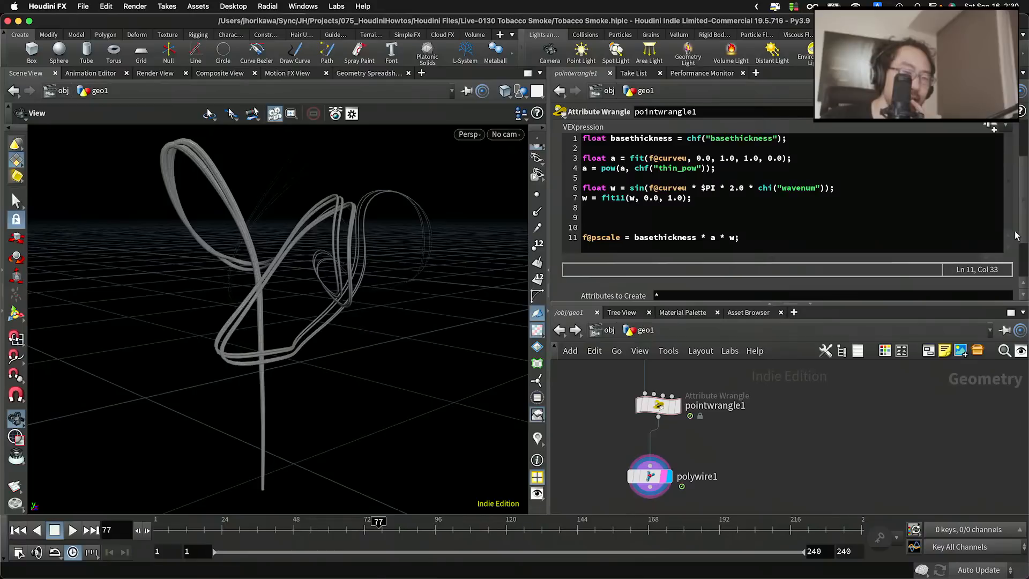
scroll(1017, 236, "down", 3)
left_click_drag(798, 294, 1018, 291)
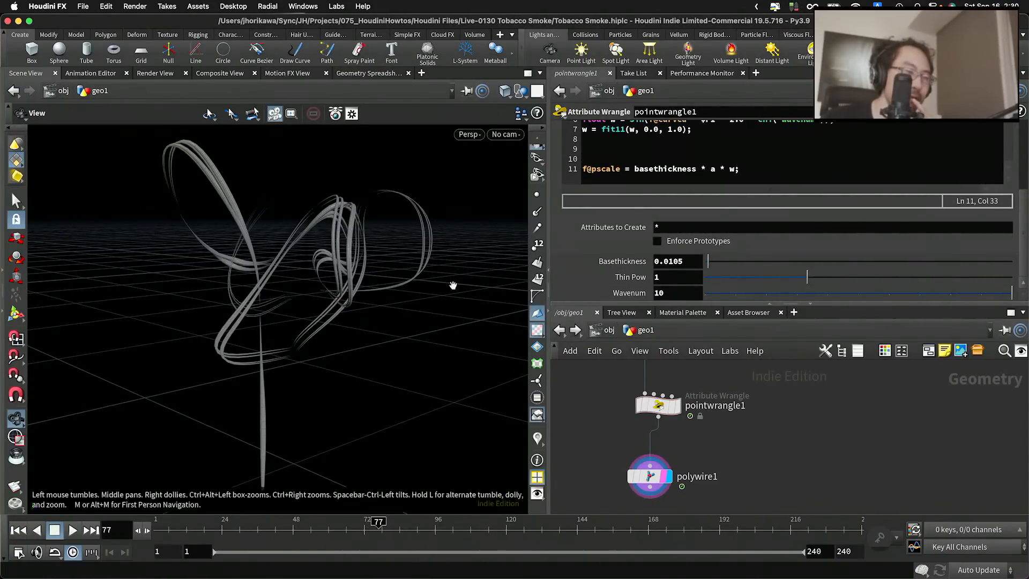
mouse_move(334, 338)
left_mouse_down()
mouse_move(388, 328)
mouse_move(340, 335)
left_mouse_up()
right_click_drag(341, 336, 282, 356)
left_click_drag(283, 355, 284, 284)
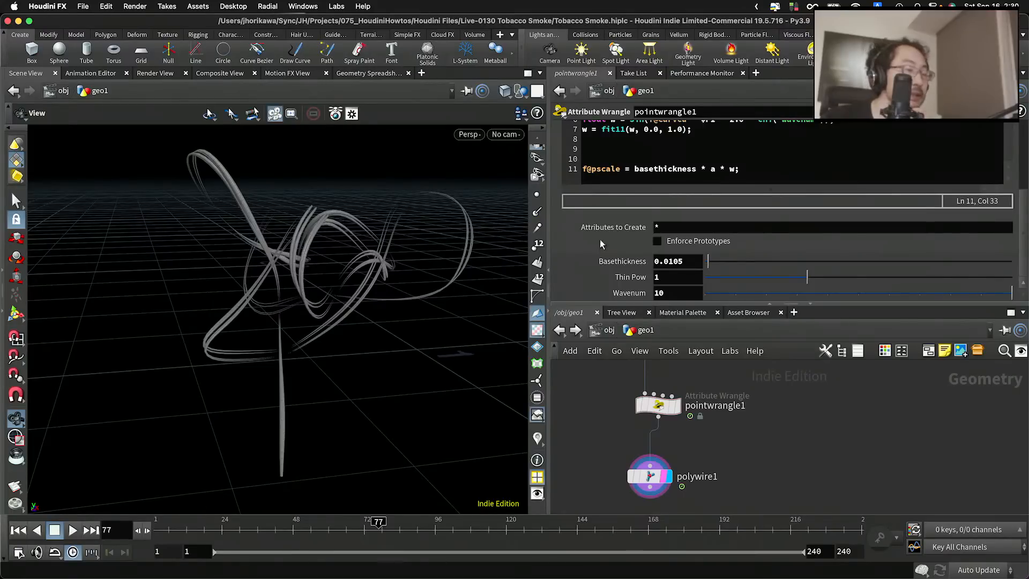
Below the fit11 line, add w = pow(w, 2.0); apply the code and check the wires from another angle
left_click(699, 164)
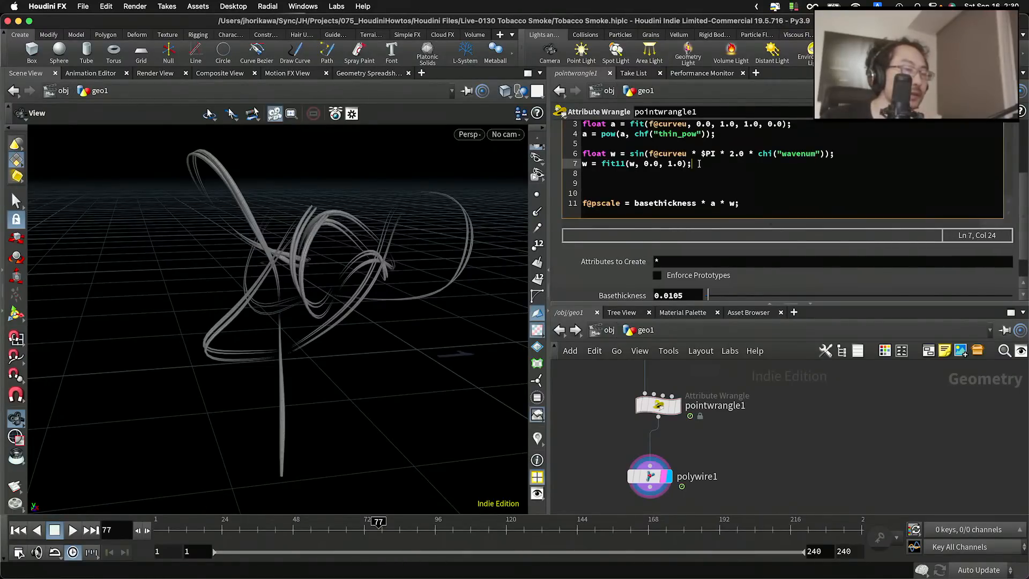
key("Return")
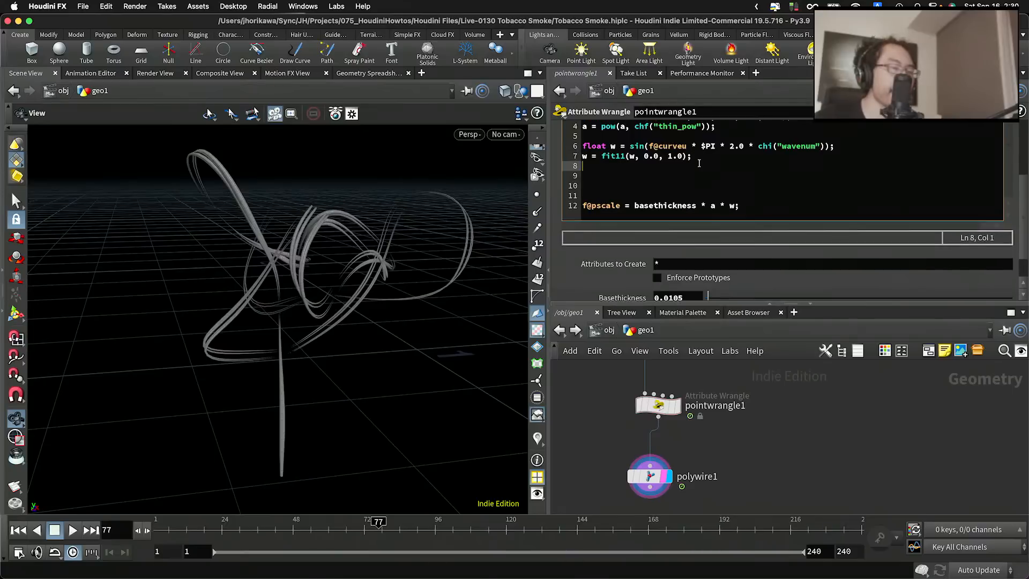
type("w = pow(")
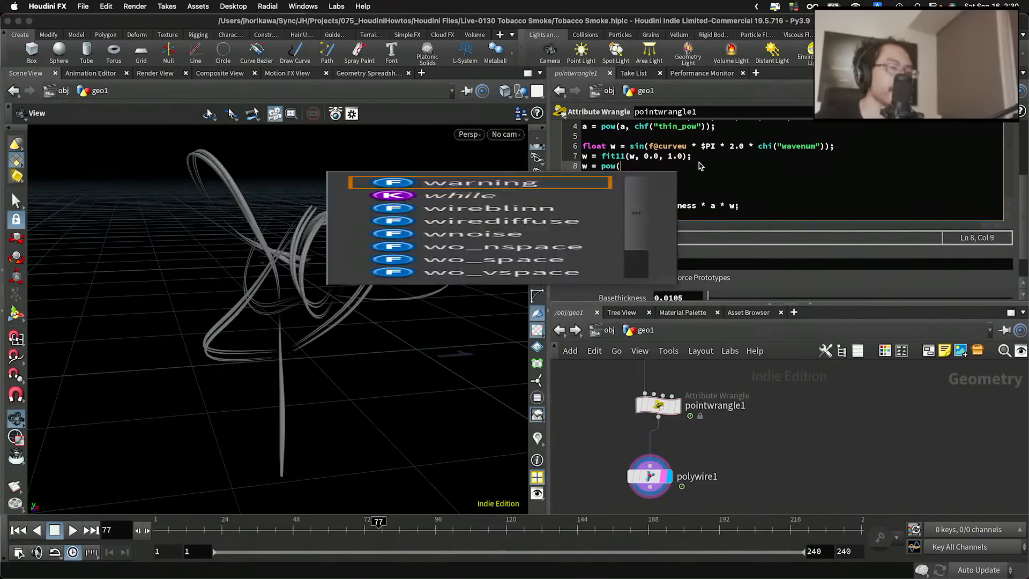
type("w, chf")
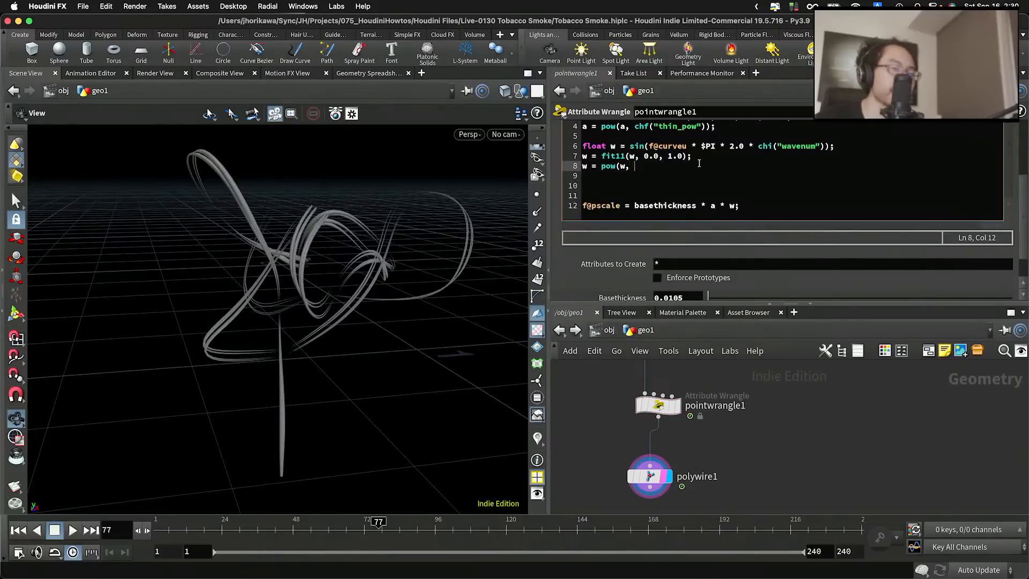
key("BackSpace")
key("BackSpace")
key("BackSpace")
type("2.0);")
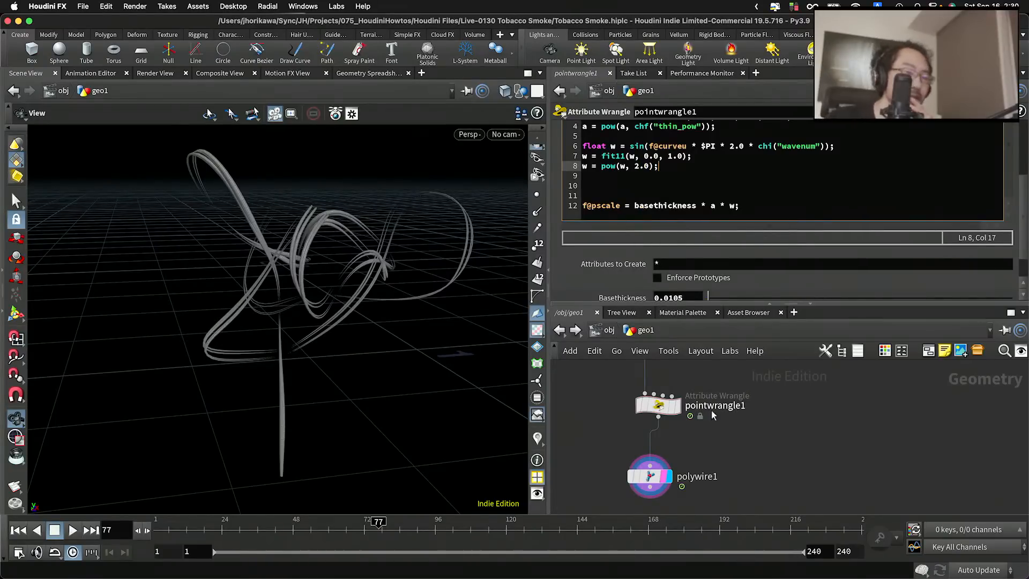
left_click(833, 461)
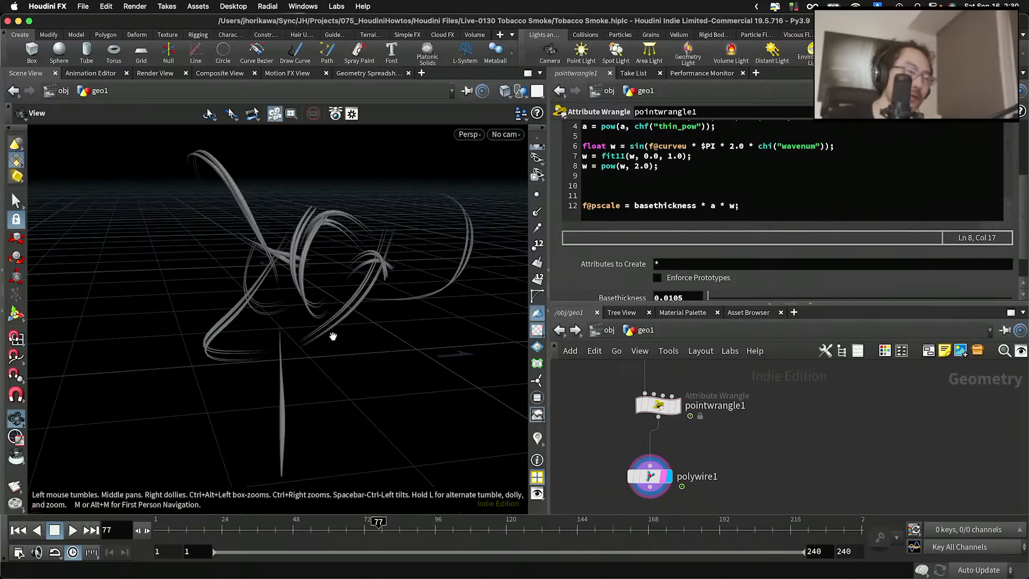
left_click_drag(332, 336, 380, 343)
Try an exponent of 4.0 in the w = pow line and check the wires
double_click(638, 166)
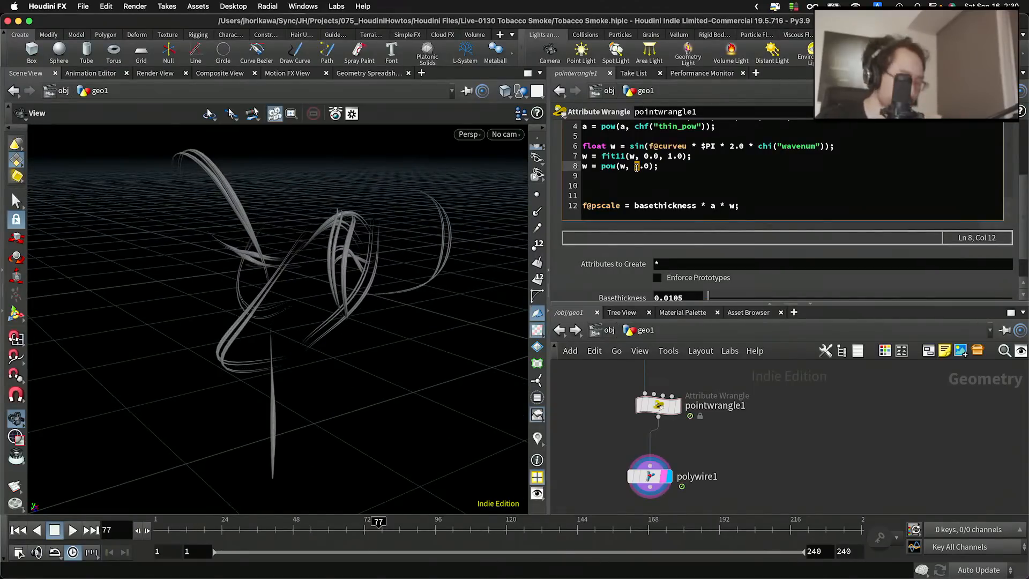
type("4")
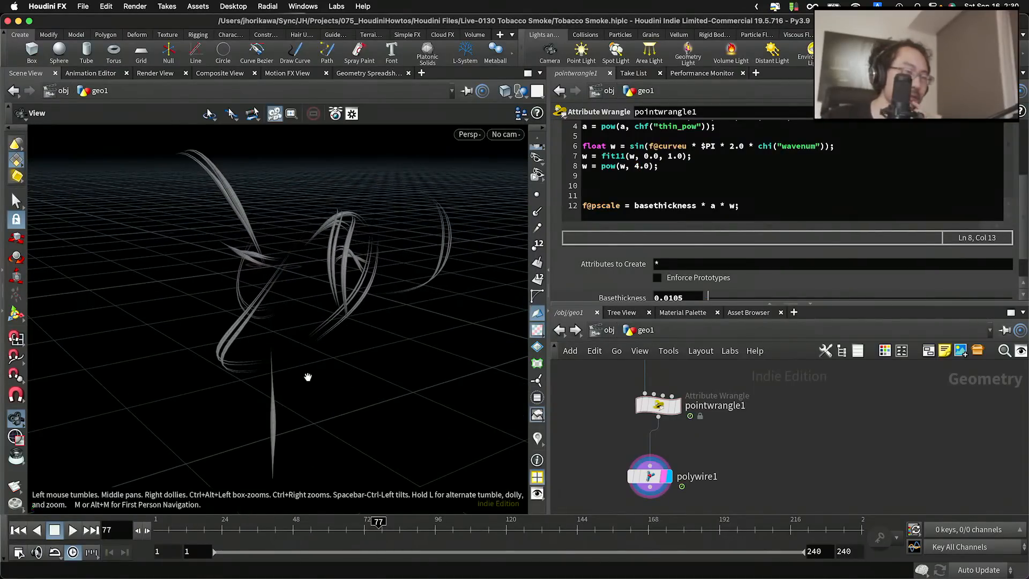
mouse_move(305, 374)
left_mouse_down()
mouse_move(361, 356)
mouse_move(227, 372)
mouse_move(251, 376)
mouse_move(283, 354)
mouse_move(309, 373)
mouse_move(370, 356)
mouse_move(255, 358)
mouse_move(225, 325)
mouse_move(186, 349)
mouse_move(443, 340)
mouse_move(372, 307)
mouse_move(290, 344)
mouse_move(259, 326)
mouse_move(250, 368)
mouse_move(293, 369)
left_mouse_up()
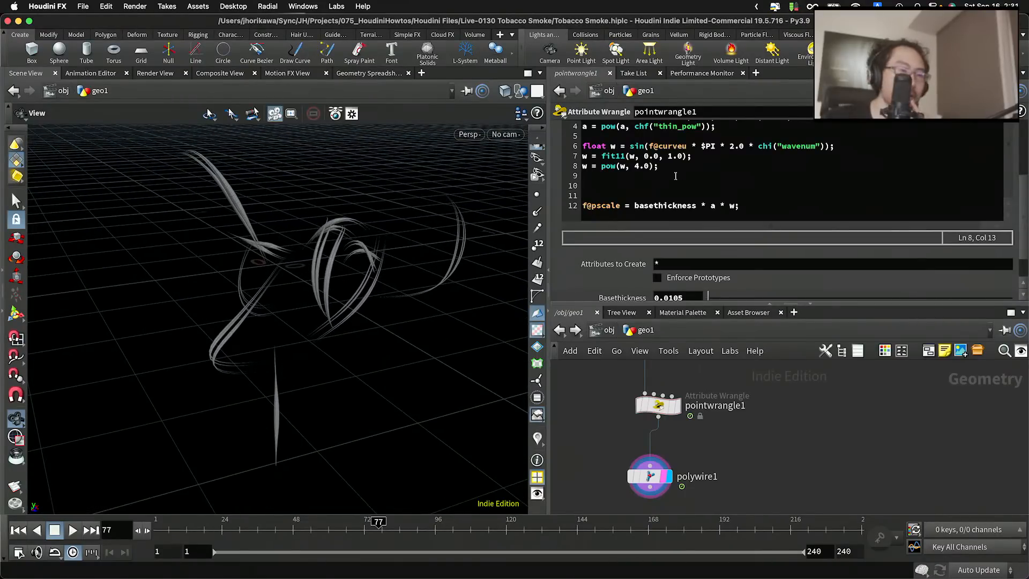
Replace the exponent in the w = pow line with chf("wave_pow")
left_click_drag(650, 165, 634, 165)
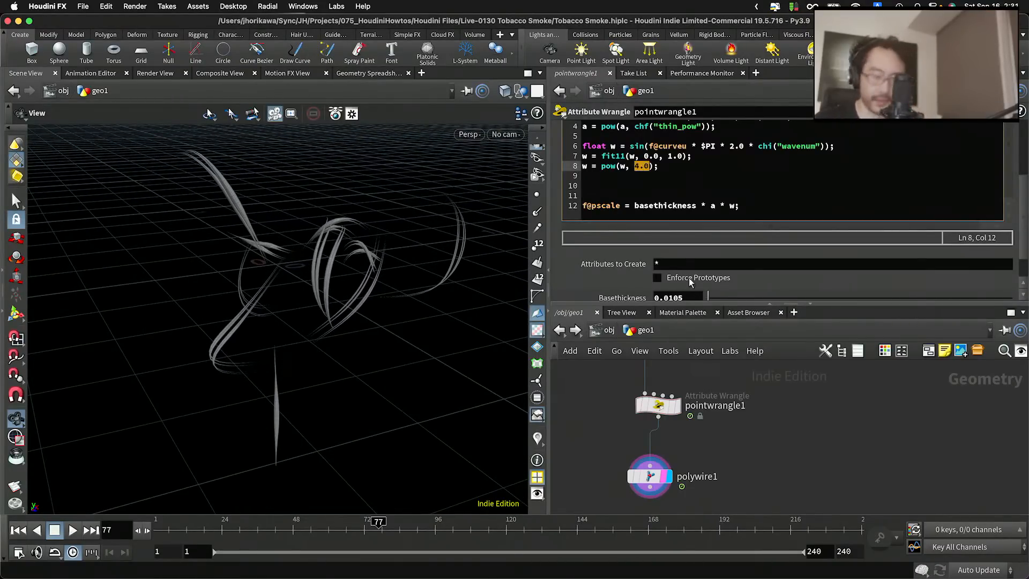
type("chf(\"")
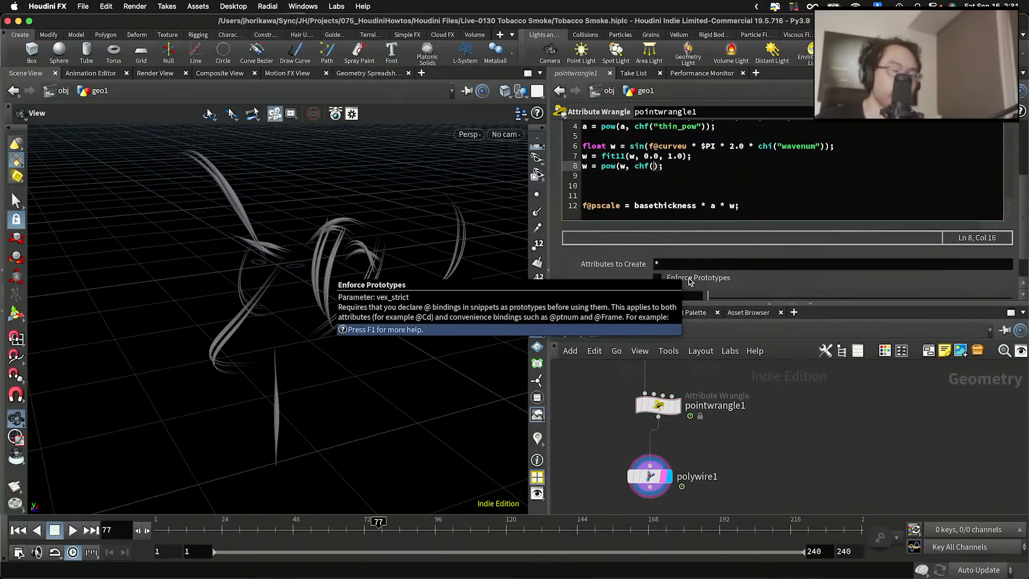
type("\"wva")
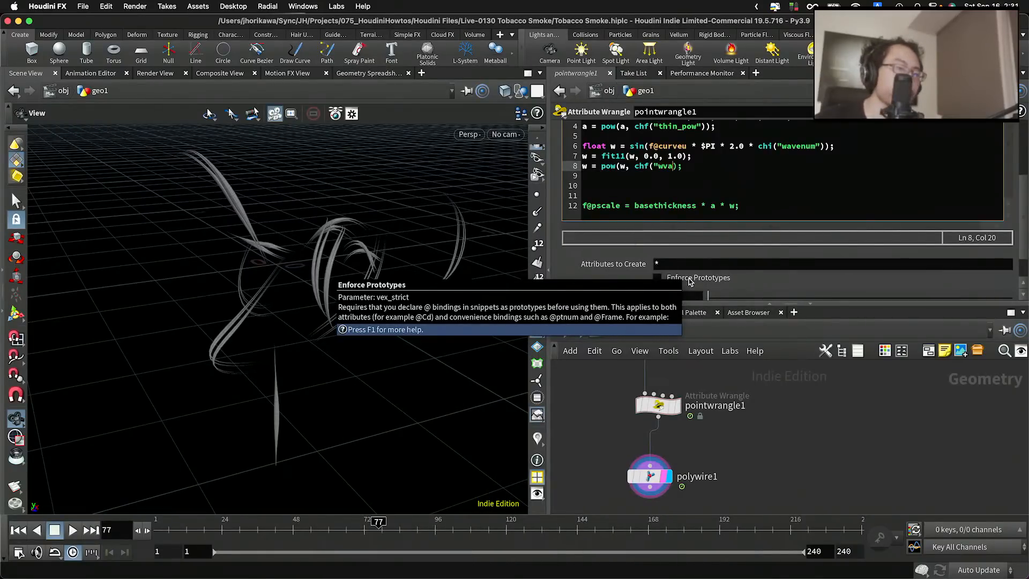
key("BackSpace")
key("BackSpace")
type("ave")
type("_pow\"")
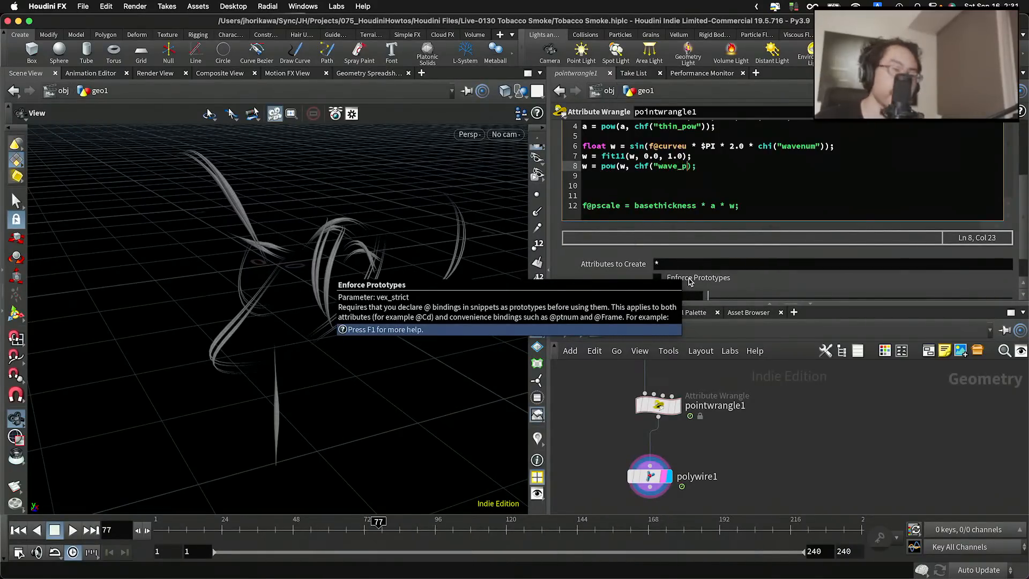
type(")")
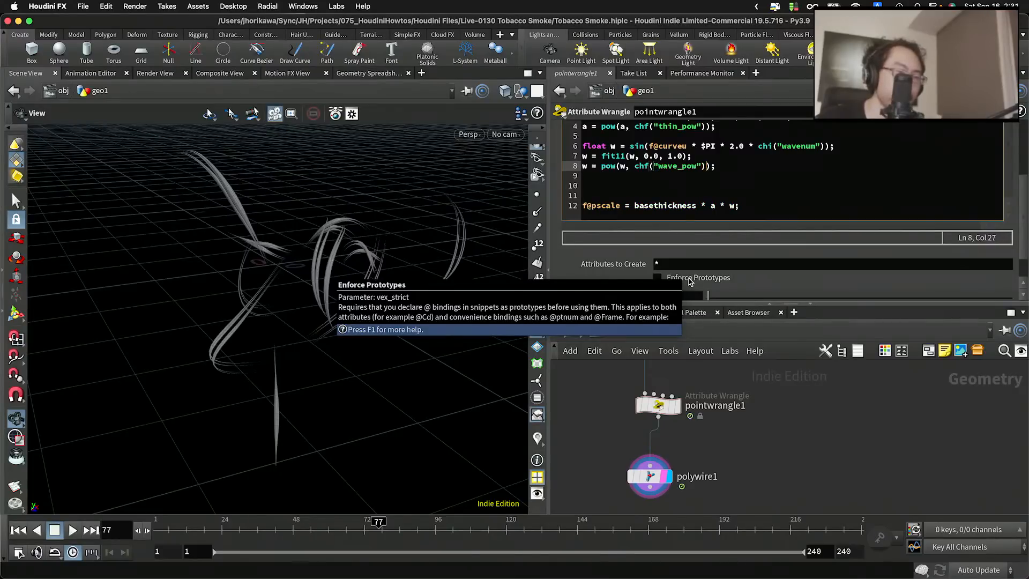
scroll(961, 222, "up", 3)
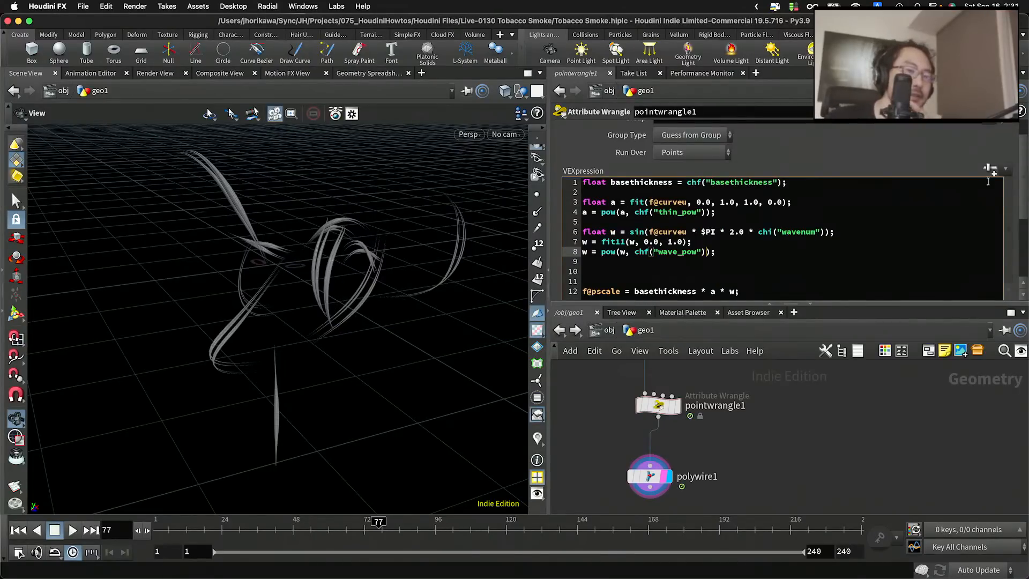
Create the Wave Pow parameter on pointwrangle1 from the code and set its range from 0 to 5
scroll(1000, 139, "up", 1)
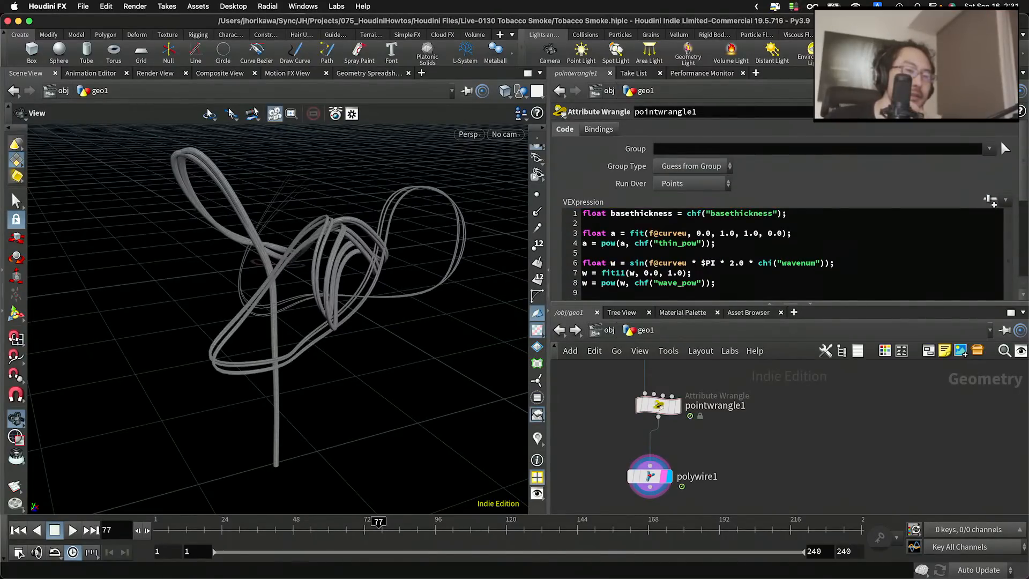
left_click(1000, 139)
left_click(1000, 139)
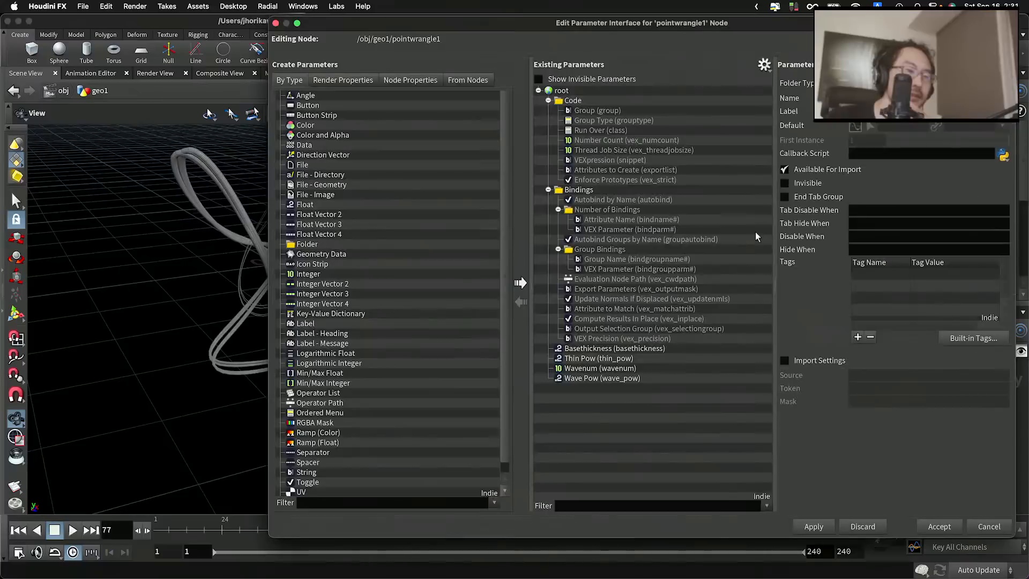
left_click(580, 378)
key("Tab")
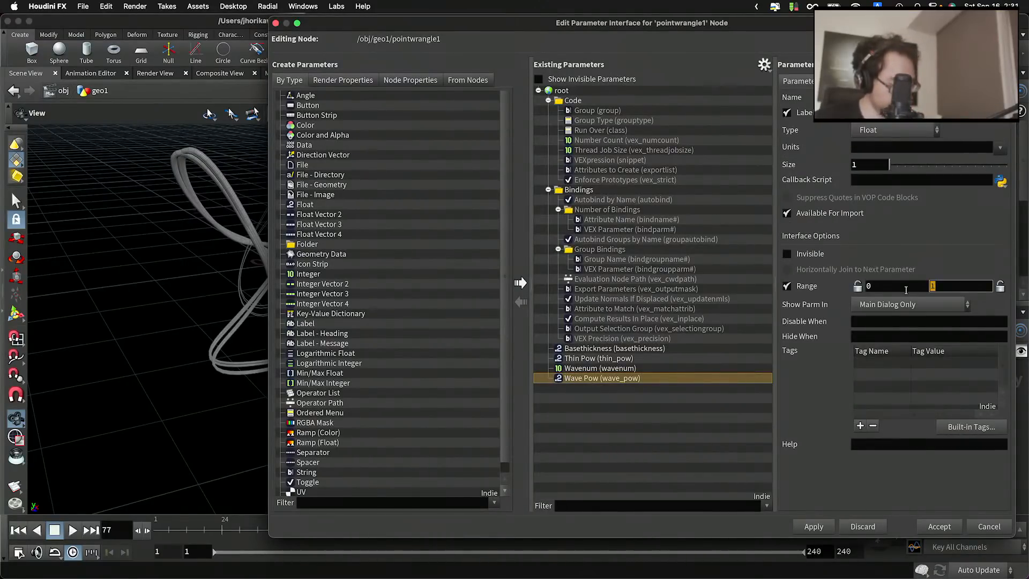
type("5")
left_click(823, 530)
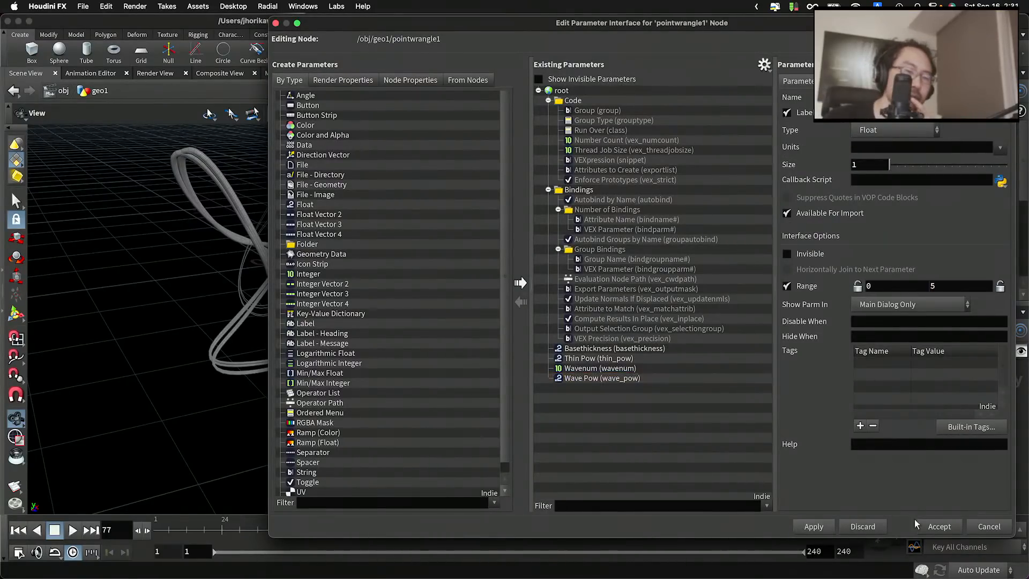
left_click(960, 522)
Set Wave Pow to 2 and check the wires' thickness from other angles
scroll(822, 246, "down", 5)
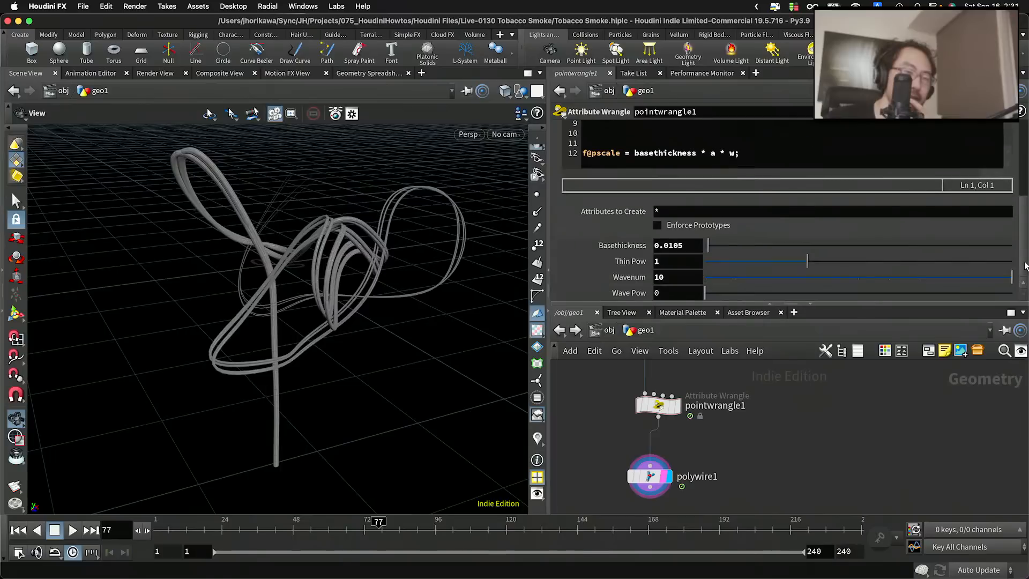
left_click_drag(731, 292, 860, 295)
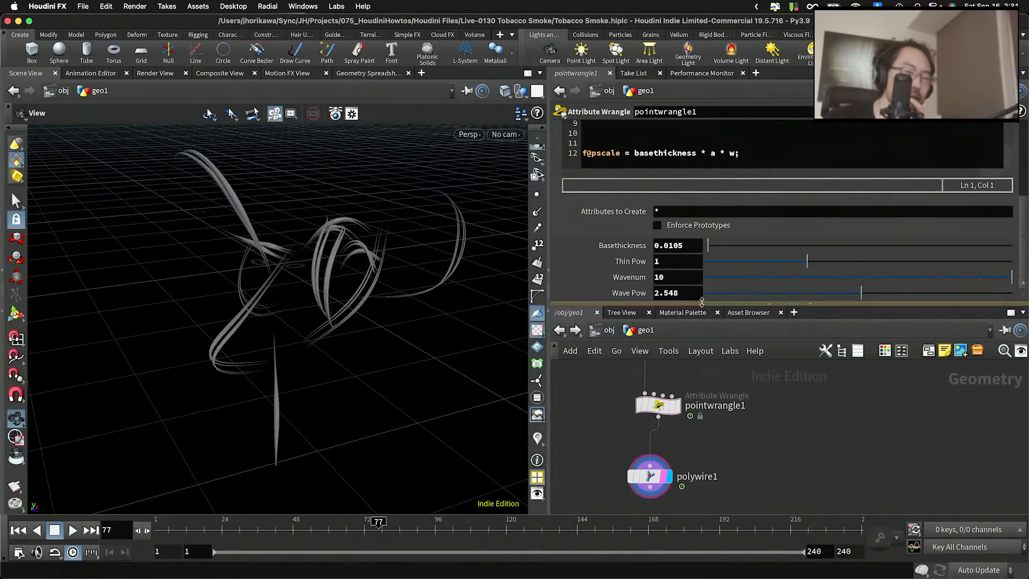
left_click(676, 293)
type("2")
key("Return")
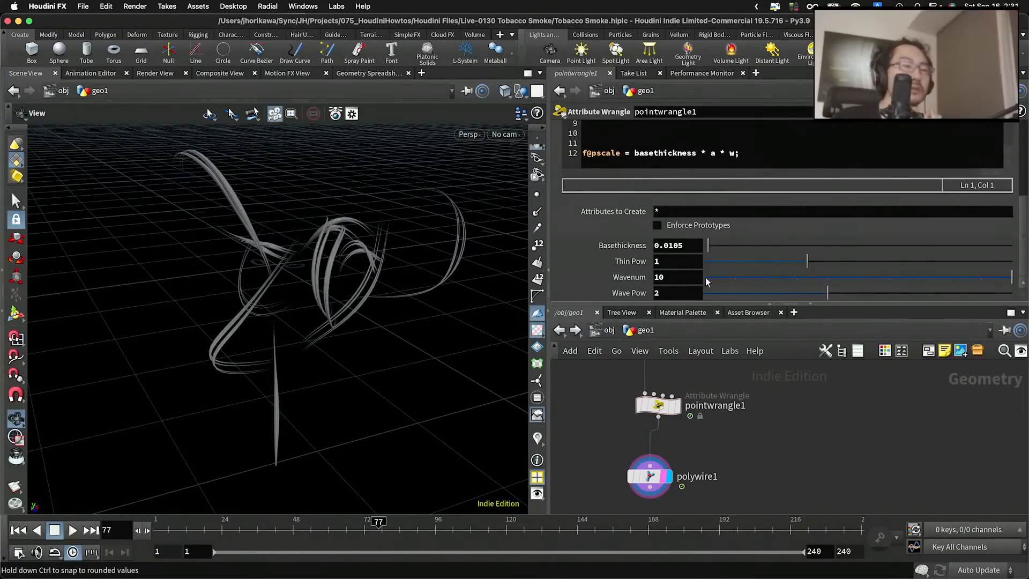
left_click_drag(694, 178, 695, 247)
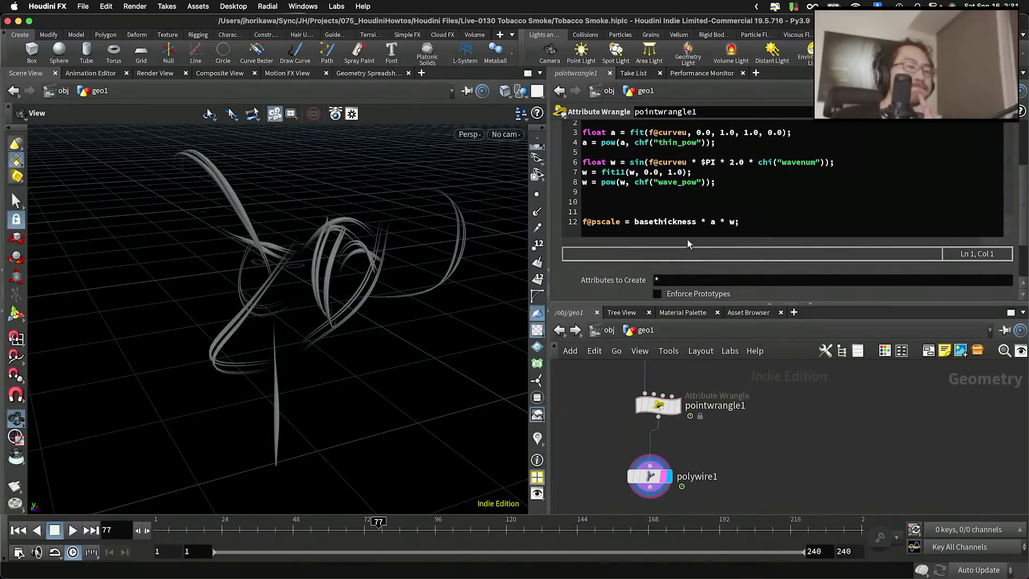
left_click_drag(406, 223, 277, 370)
left_click_drag(362, 262, 240, 367)
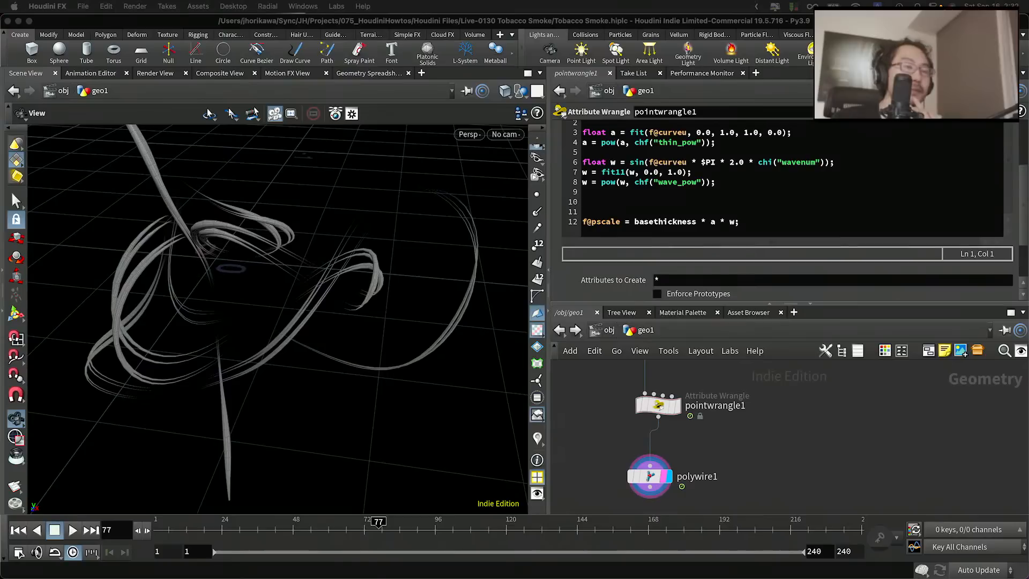
Add + $PI * 2.0 * rand() after chi("wavenum") inside the sin function of the w line
left_click(762, 194)
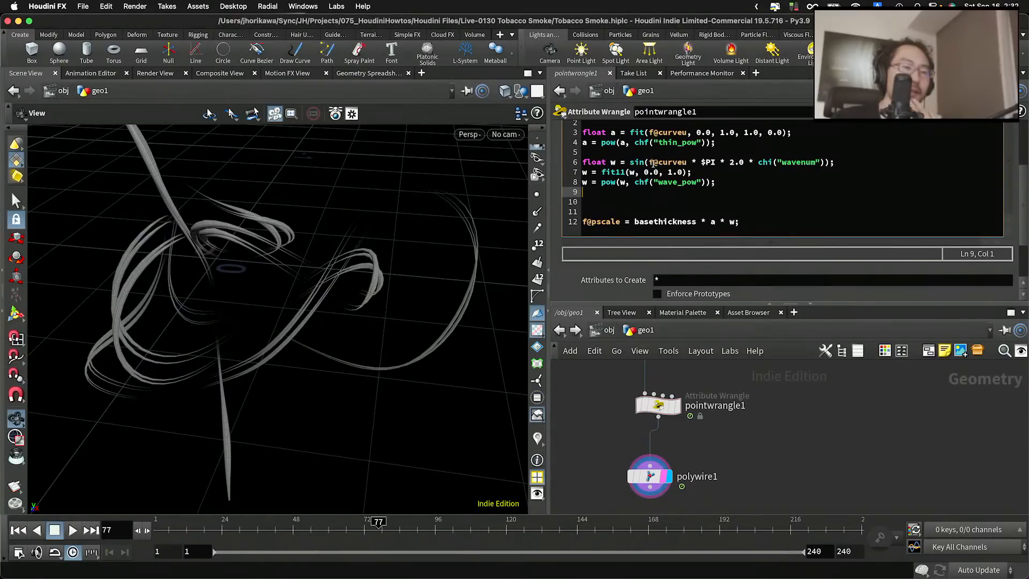
left_click_drag(649, 162, 819, 160)
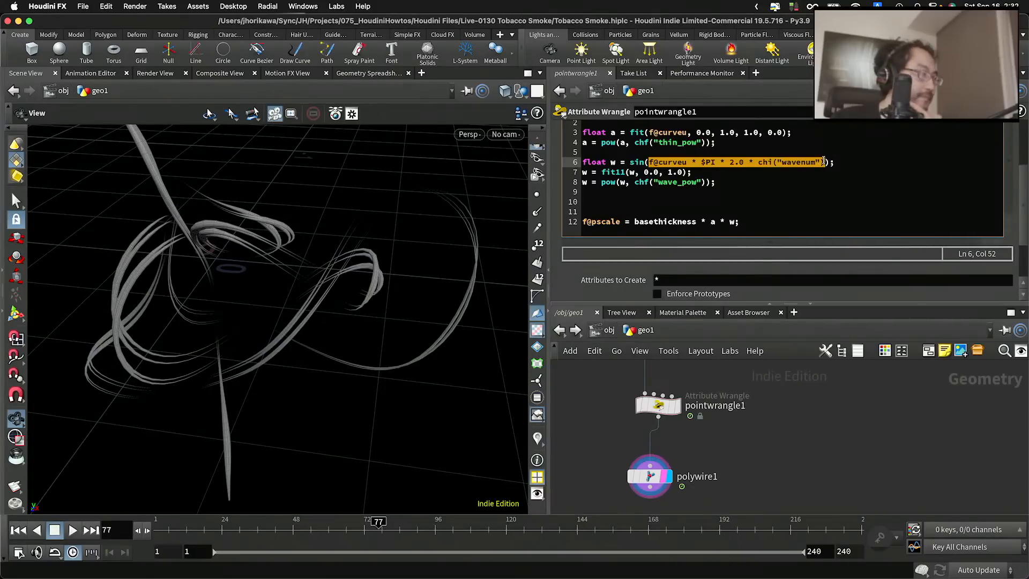
left_click(823, 162)
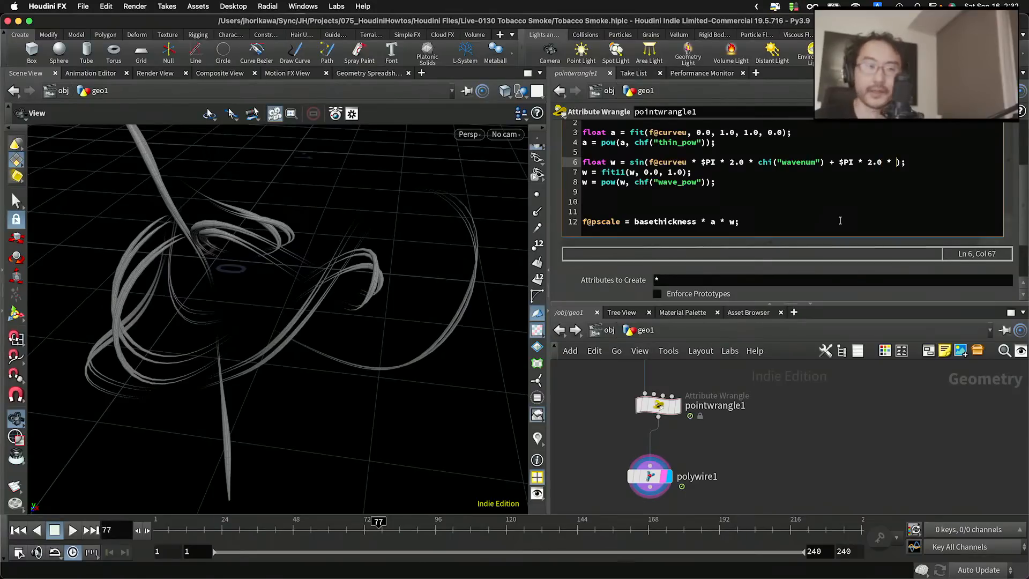
type("rand()")
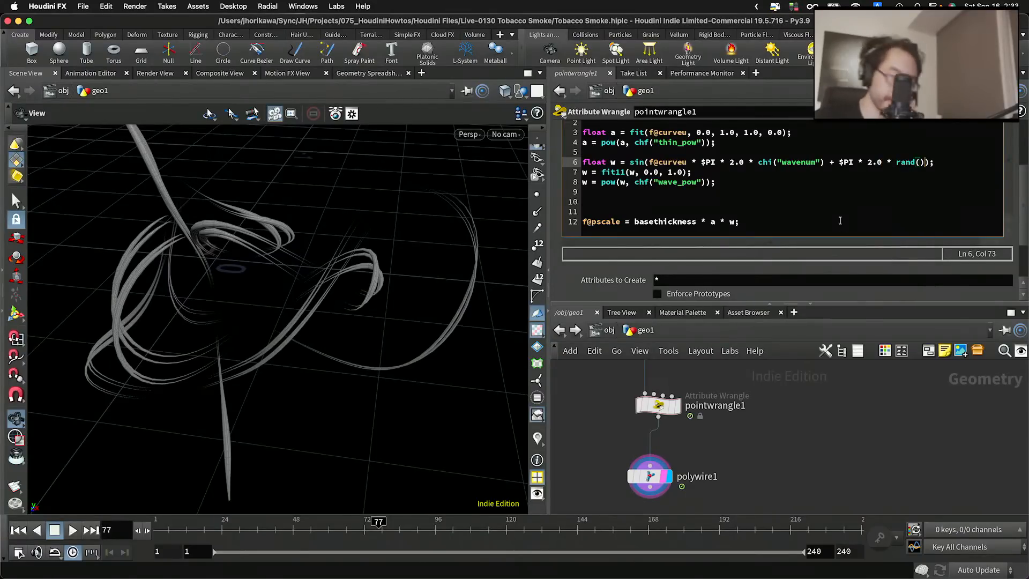
key("Left")
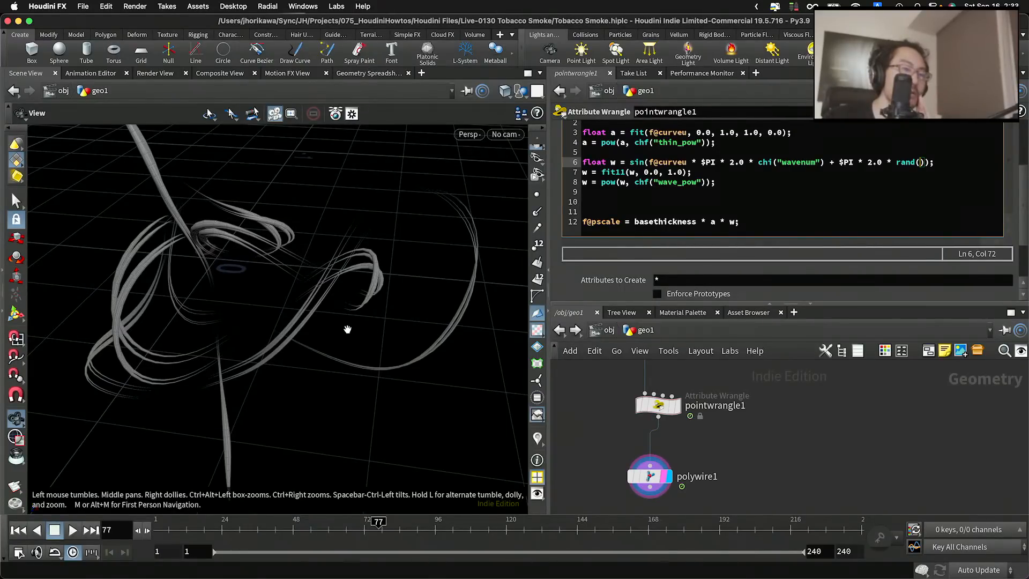
scroll(636, 266, "up", 3)
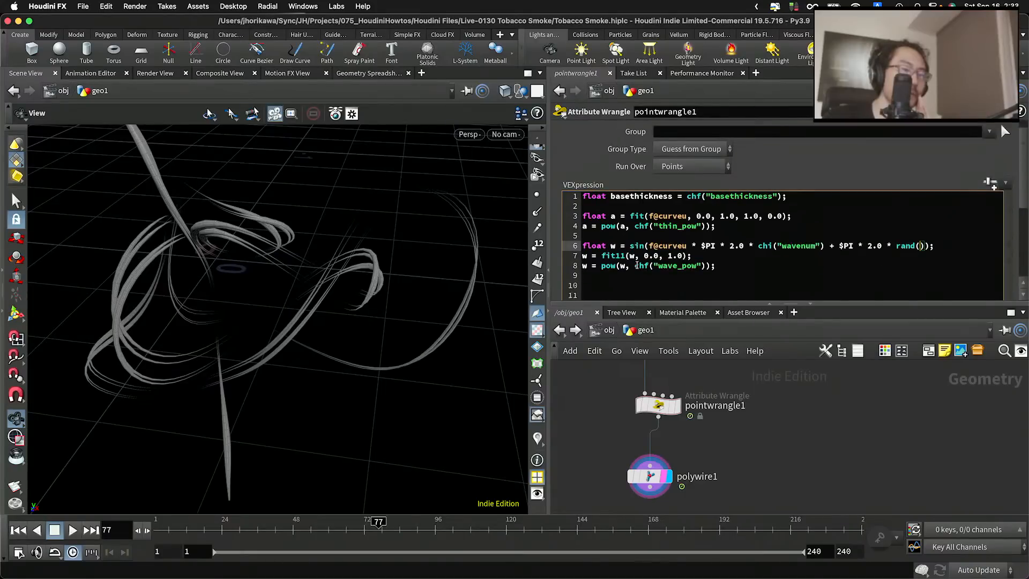
scroll(636, 265, "down", 2)
scroll(645, 234, "up", 3)
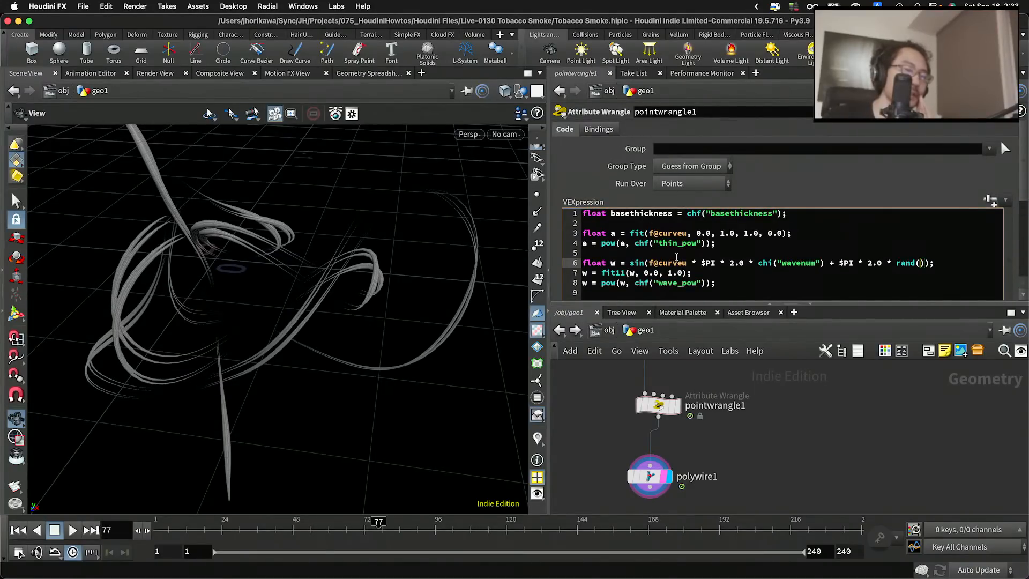
left_click(677, 252)
key("Return")
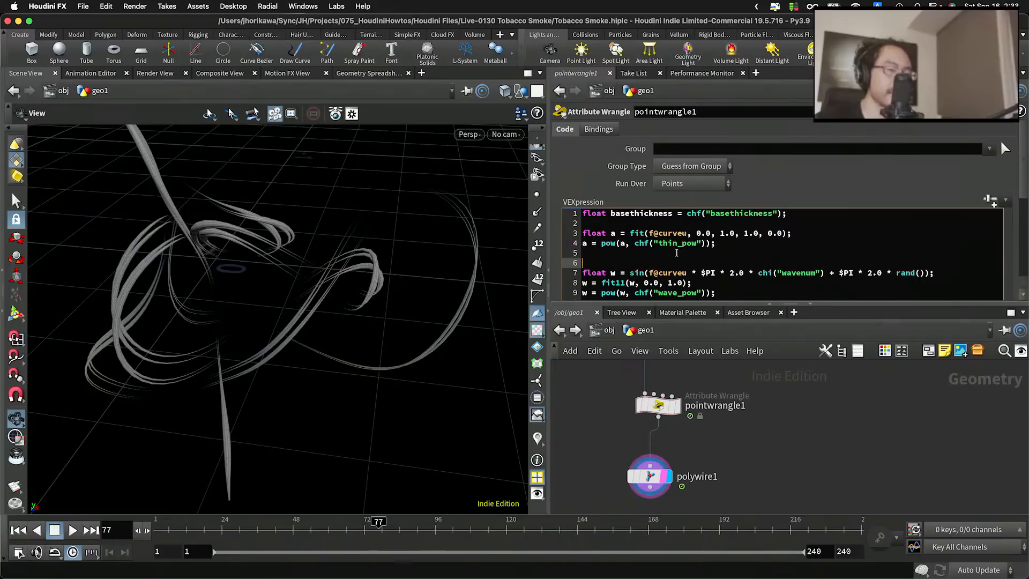
type("int prim =- ")
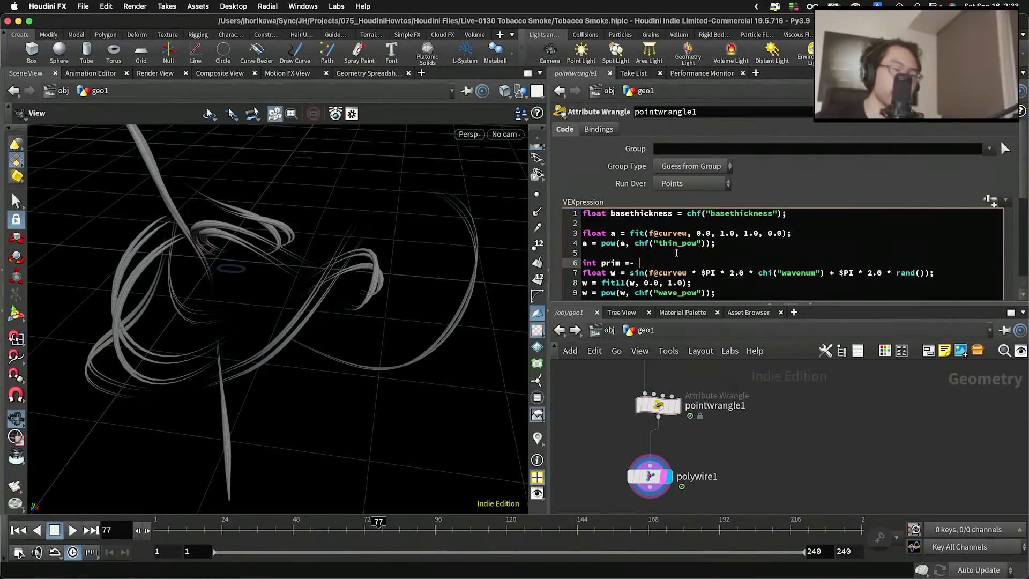
key("BackSpace")
key("BackSpace")
type(" pointprims")
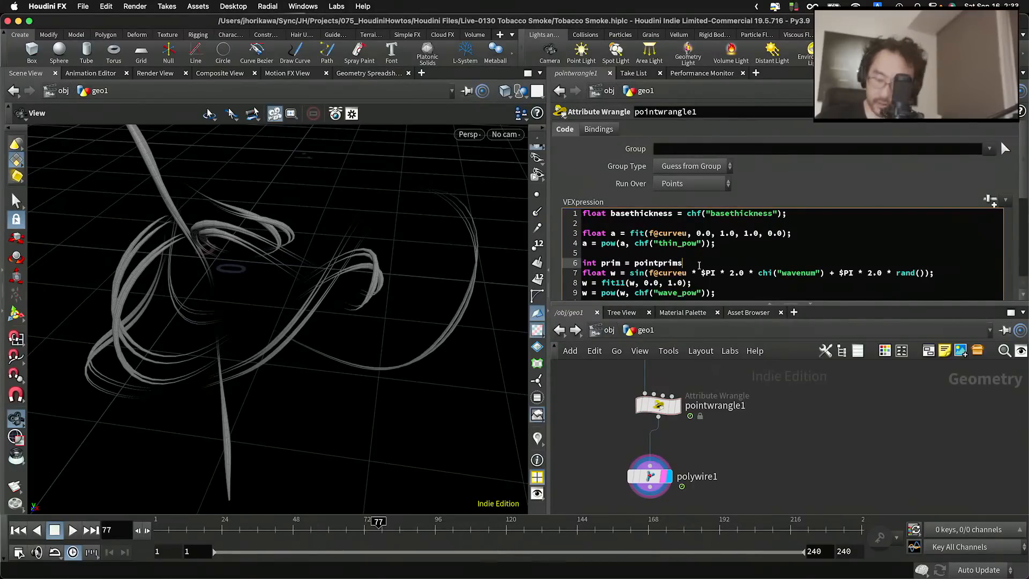
type("(0, @ptnum)[0];")
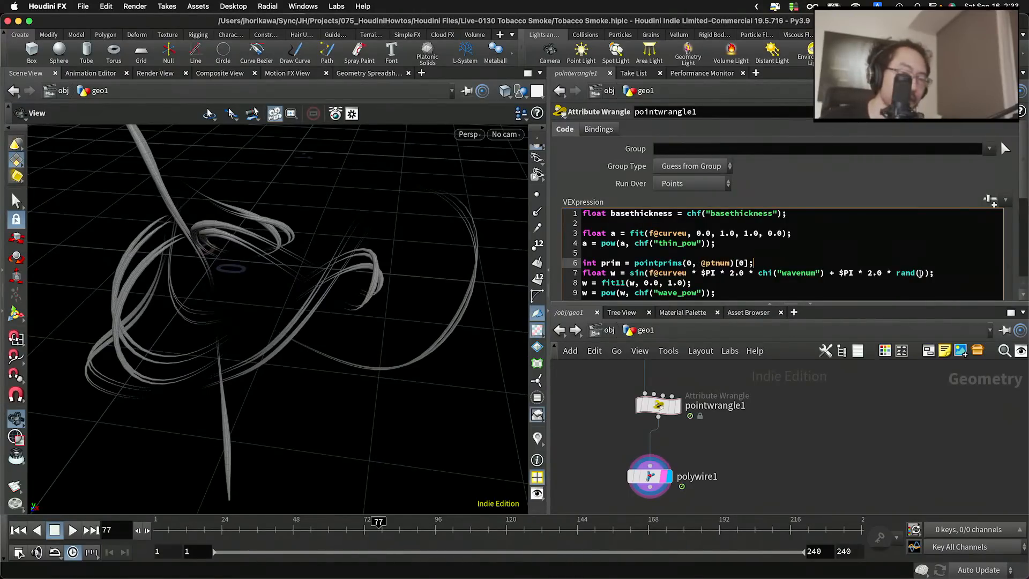
Use prim as the argument of rand in the float w line and check the wires from another angle
left_click(919, 273)
type("prim")
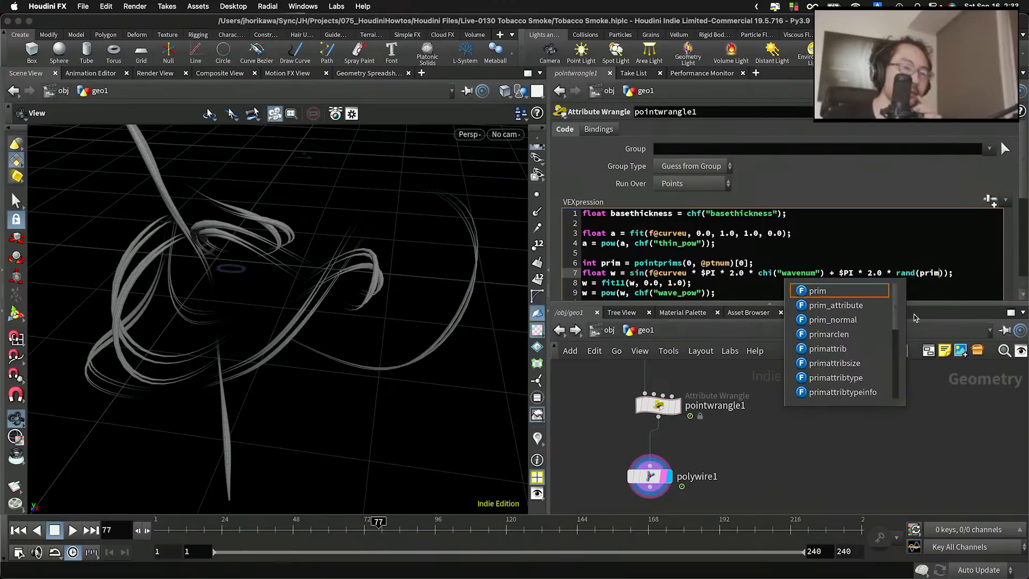
key("Escape")
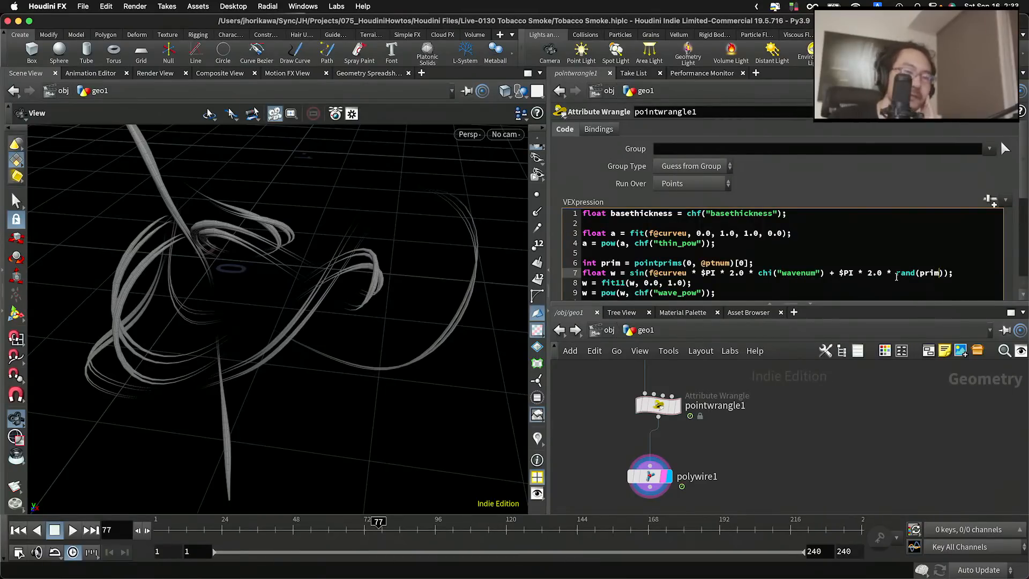
left_click_drag(895, 273, 943, 274)
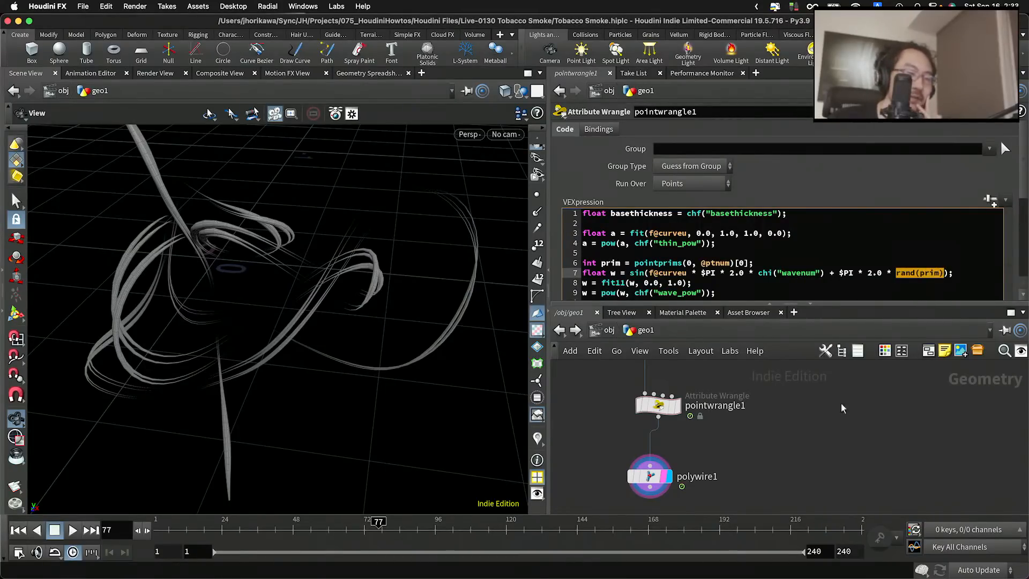
left_click_drag(389, 341, 321, 330)
Extend the rand argument to prim + chf("seed"), widen the code area and apply the code
left_click(941, 273)
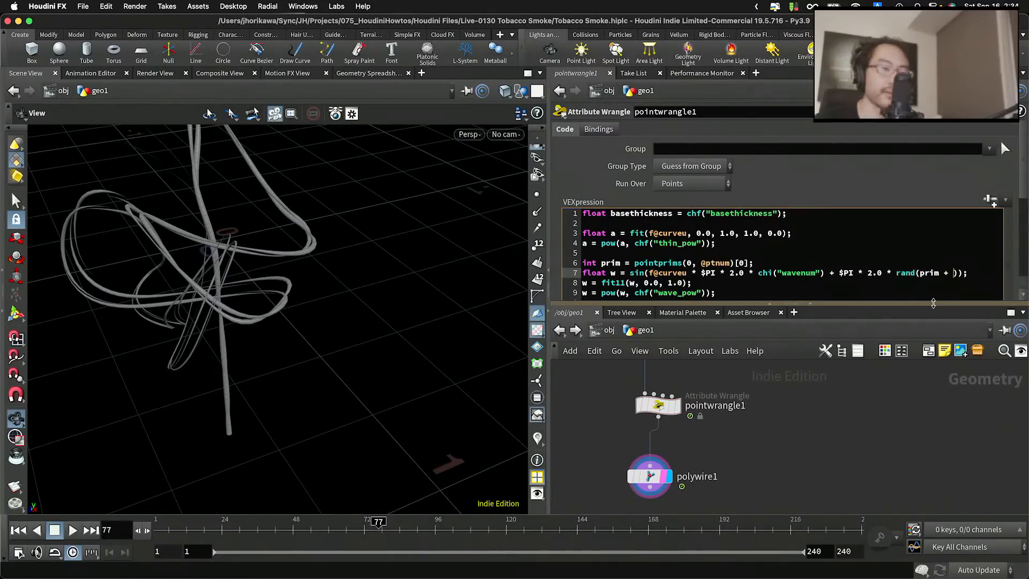
type("+ chf(\"")
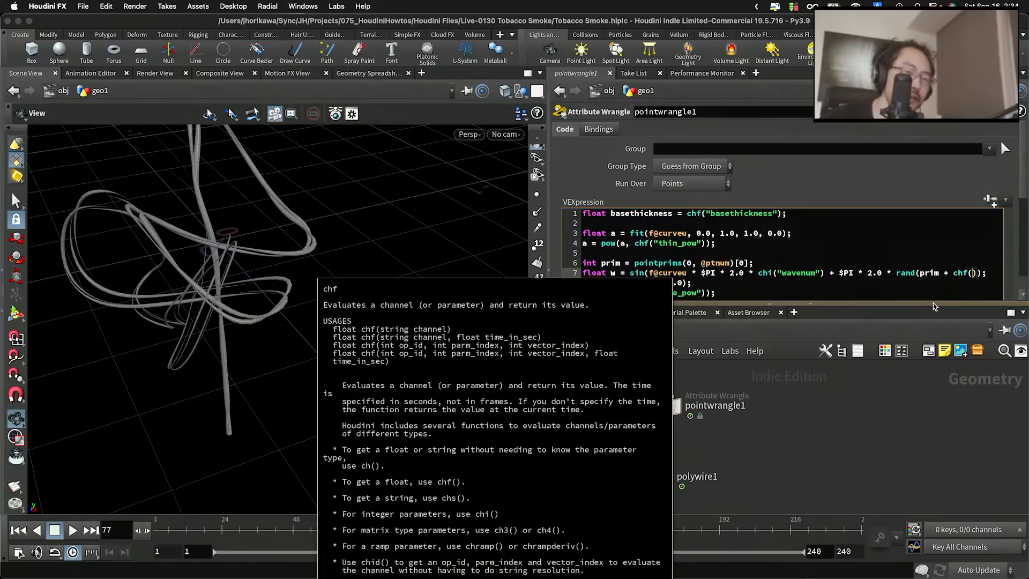
type("seed\"_")
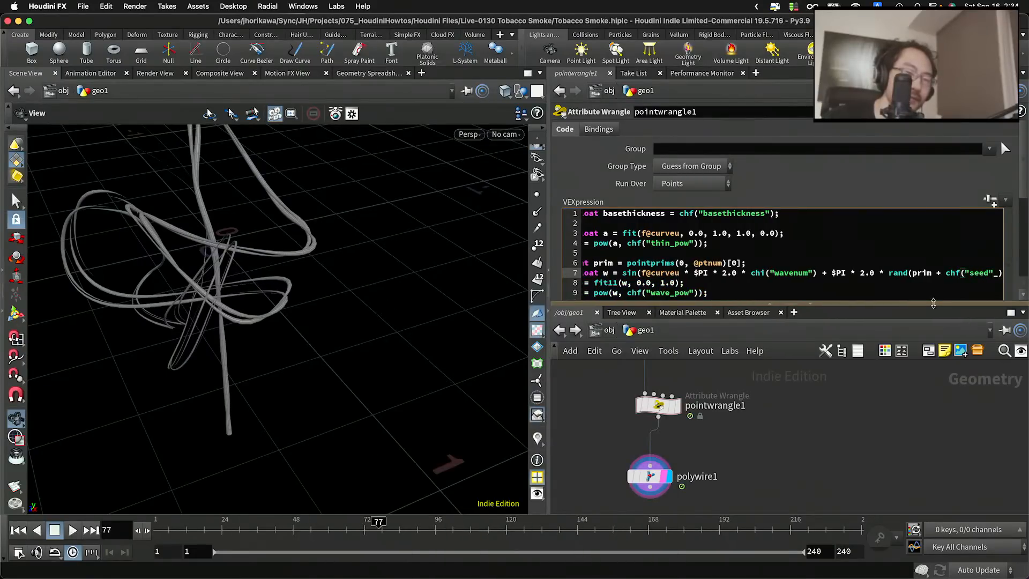
key("ctrl+Return")
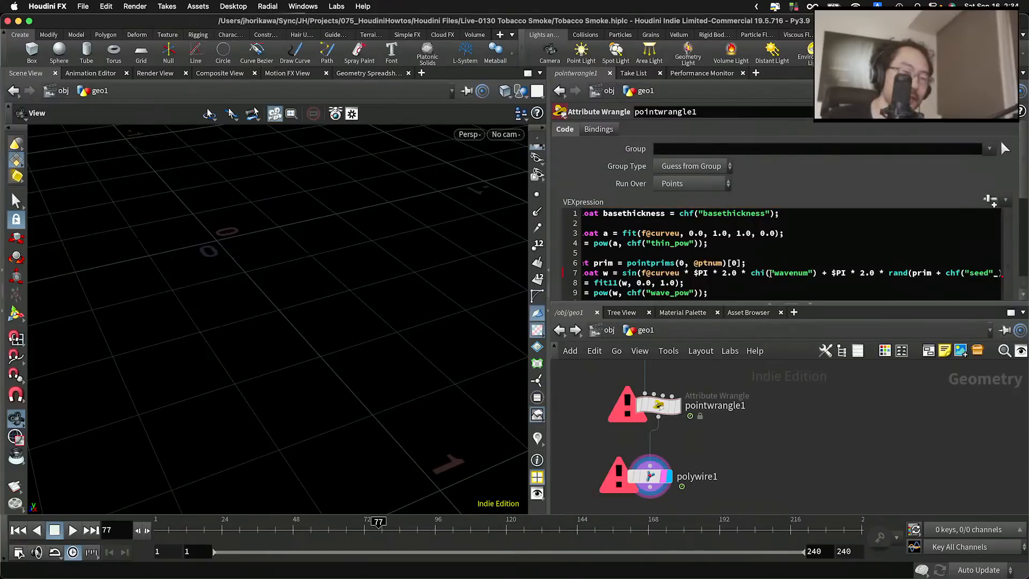
left_click_drag(549, 242, 402, 250)
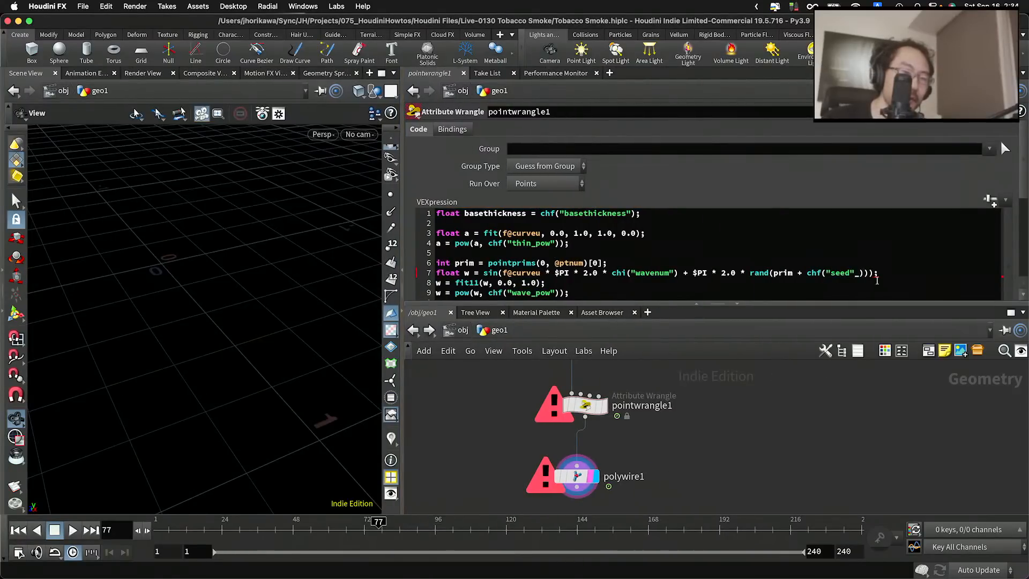
left_click(860, 275)
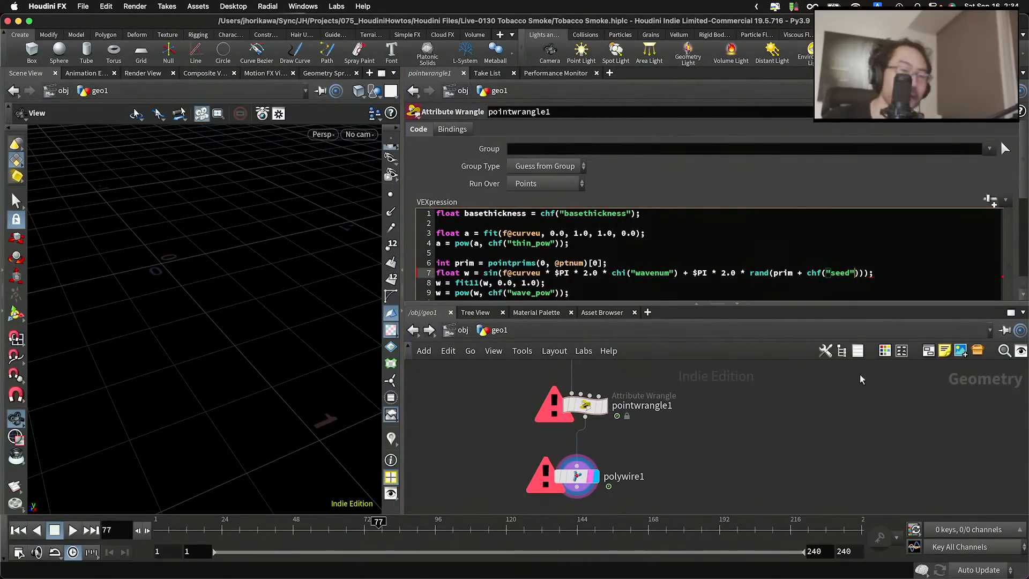
left_click(834, 431)
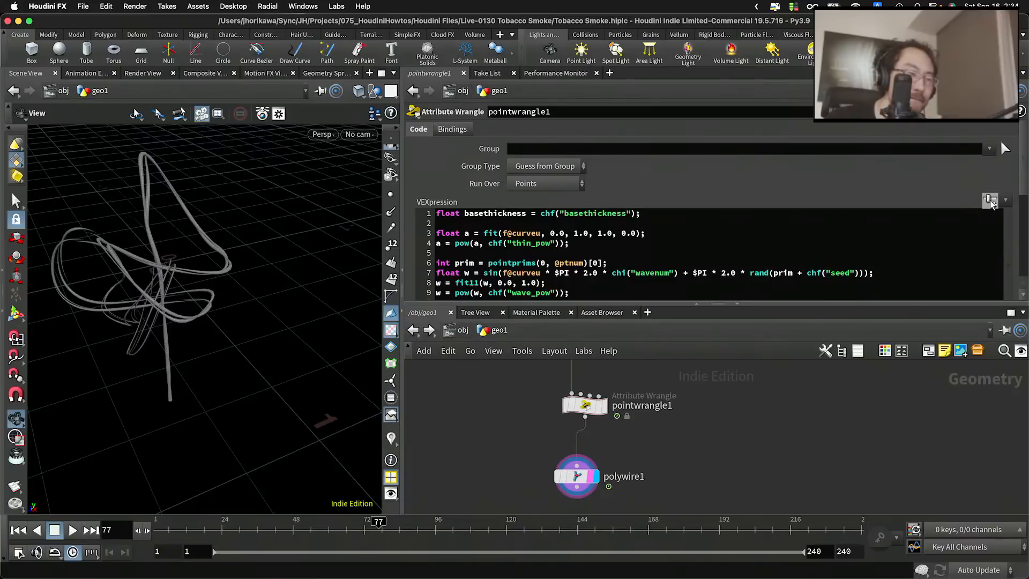
Create the Seed parameter from the code, set it to about 0.514 and check the wires from other angles
left_click(991, 203)
scroll(791, 244, "down", 5)
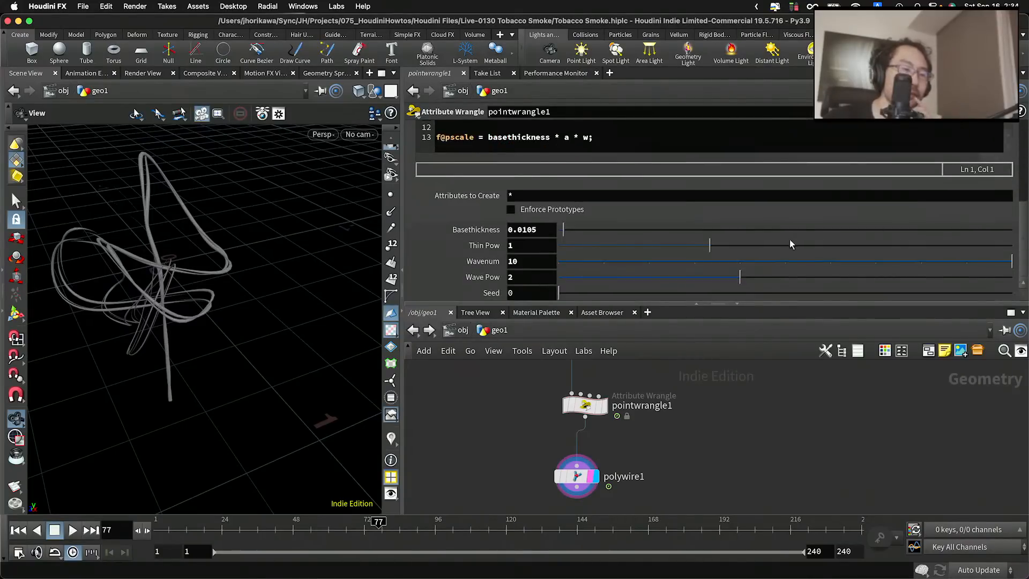
left_click_drag(600, 292, 822, 302)
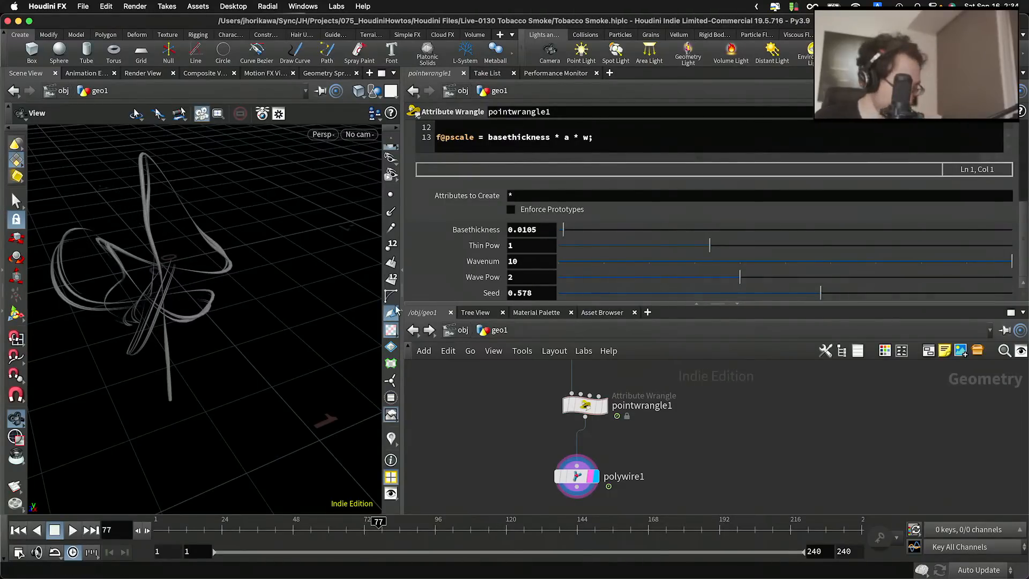
mouse_move(237, 301)
left_mouse_down()
mouse_move(301, 285)
mouse_move(337, 328)
mouse_move(315, 275)
mouse_move(191, 292)
mouse_move(191, 344)
mouse_move(262, 329)
mouse_move(244, 289)
left_mouse_up()
left_click_drag(831, 294, 792, 297)
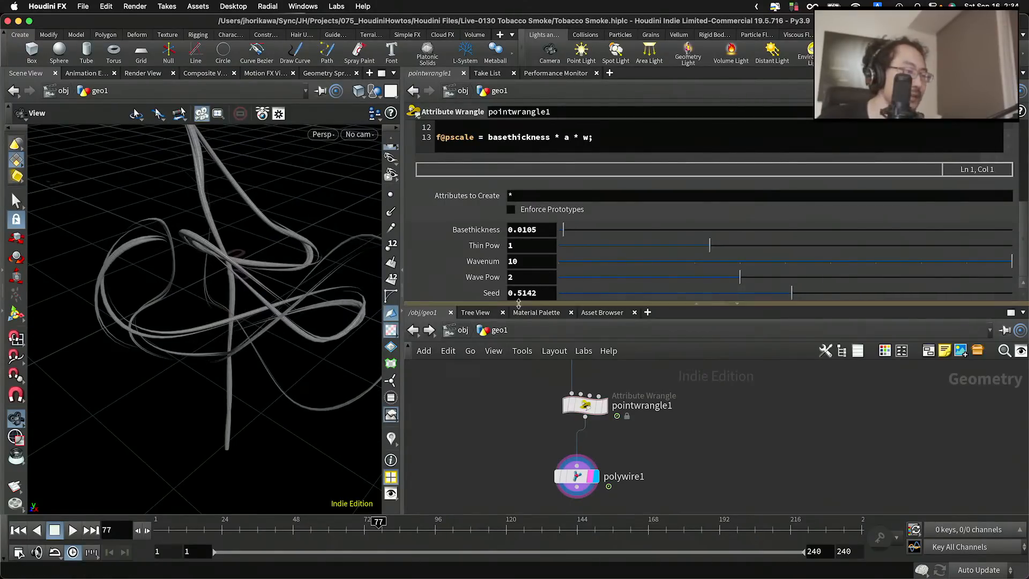
left_click_drag(214, 332, 203, 360)
Replace the 2.0 that multiplies the rand term in the float w line with chf("ang_shift")
scroll(477, 232, "up", 5)
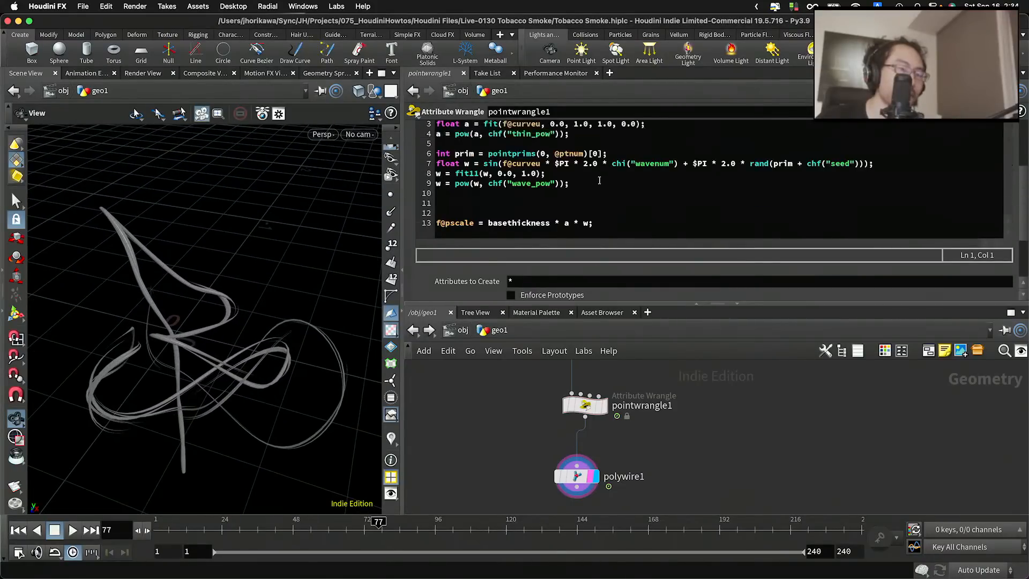
left_click_drag(737, 216, 703, 216)
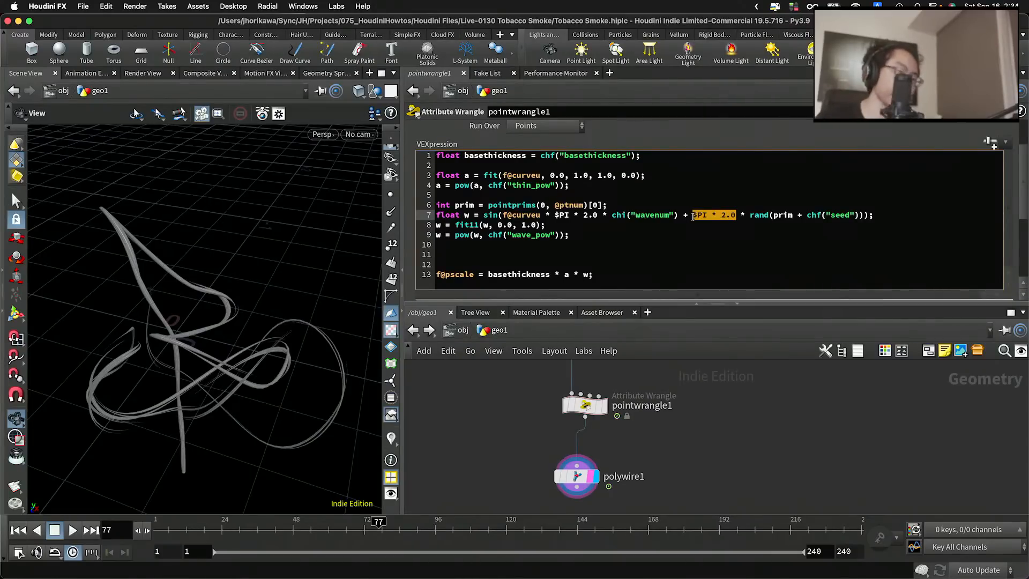
left_click(693, 216)
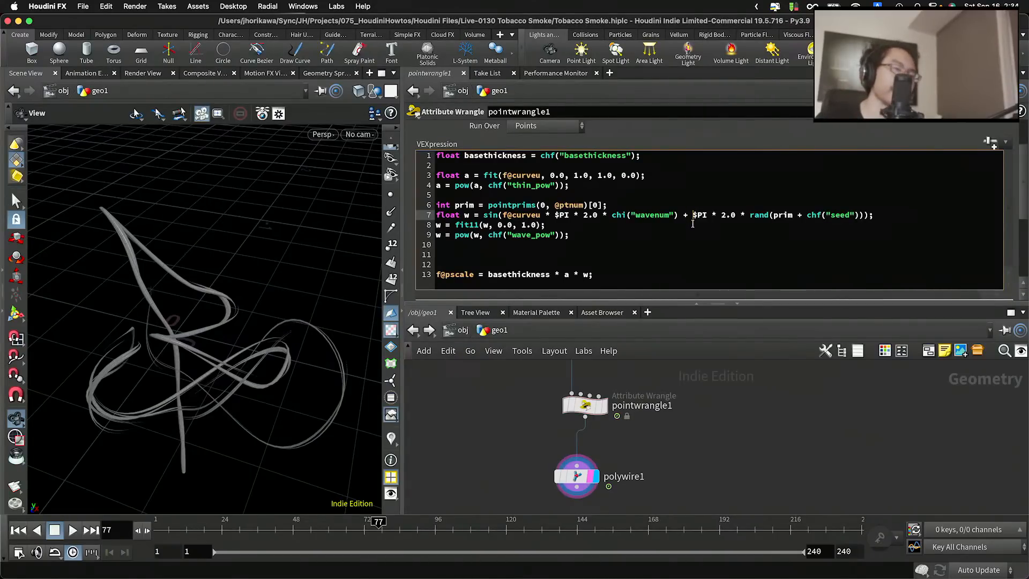
mouse_move(737, 215)
left_mouse_down()
mouse_move(689, 217)
mouse_move(750, 215)
mouse_move(721, 215)
left_mouse_up()
left_click(736, 214)
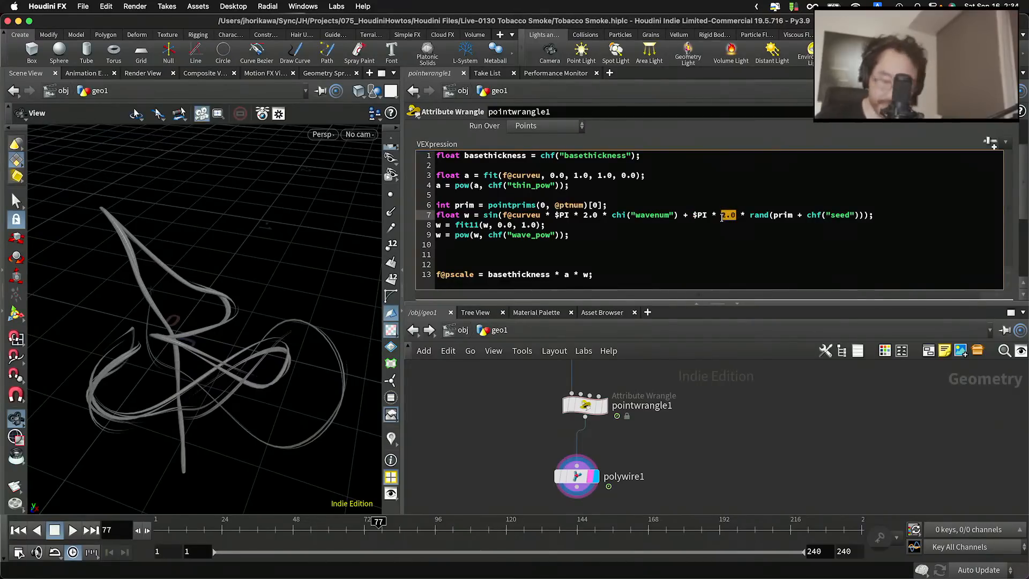
type("chf(\"")
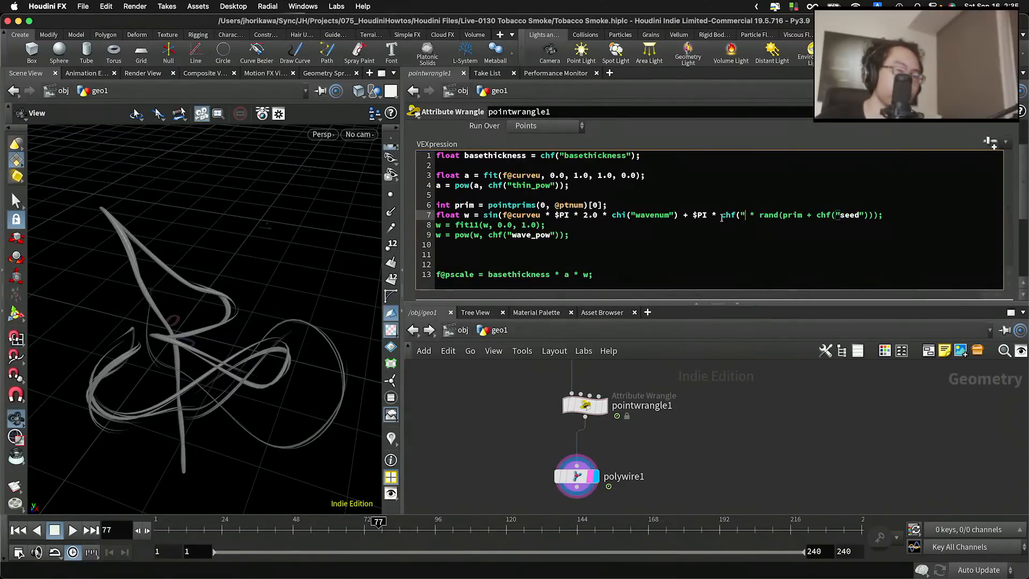
type("ang")
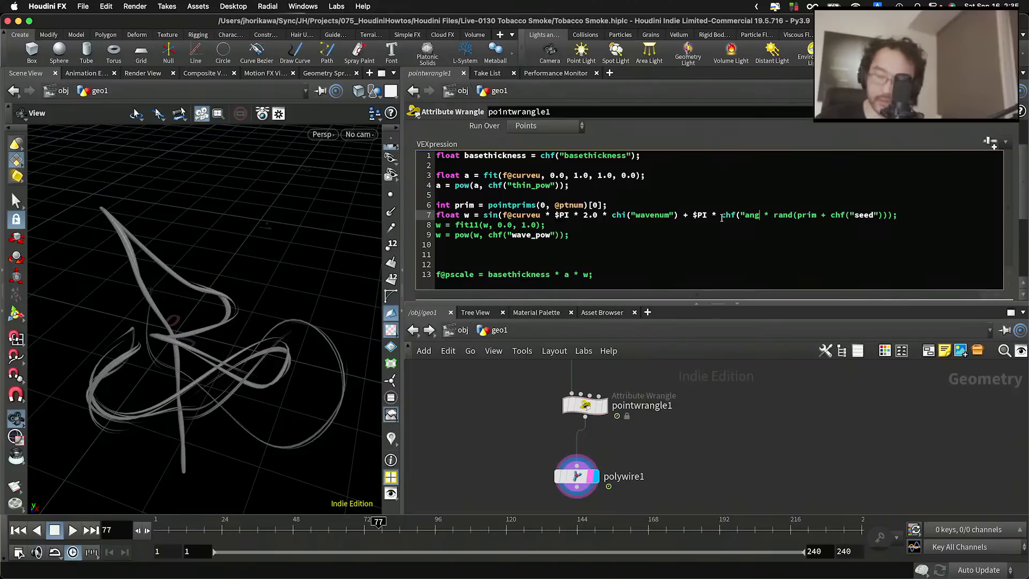
type("_shift\"")
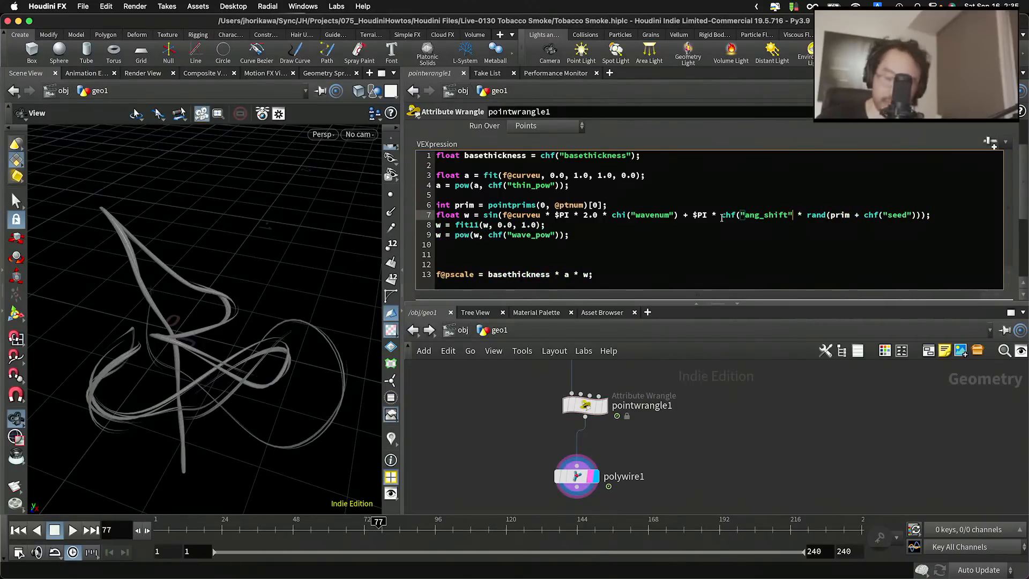
type(")")
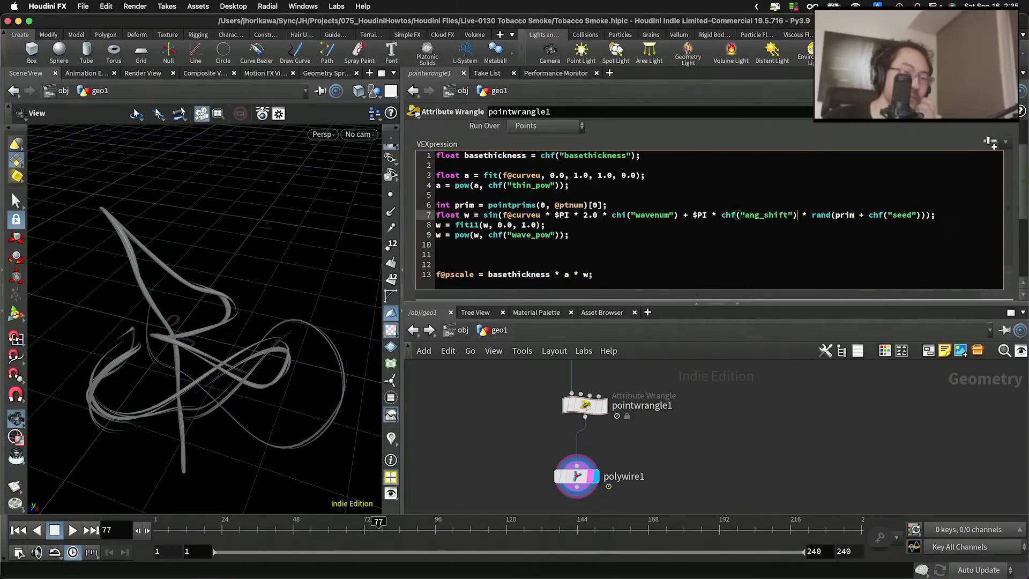
Create the Ang Shift parameter from the code, set it to about 0.84 and check the wires from another angle
left_click(991, 142)
scroll(1015, 144, "down", 3)
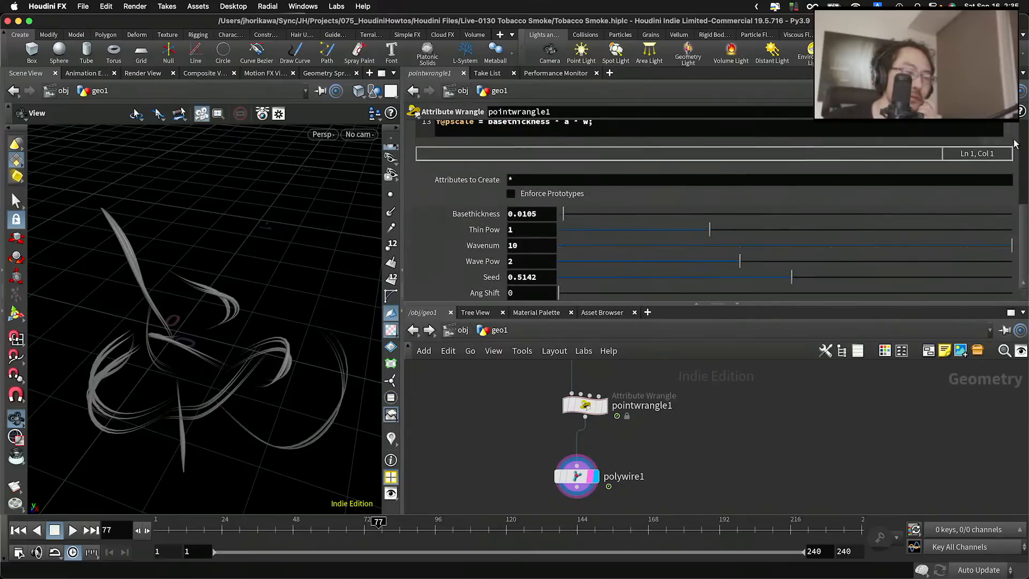
left_click_drag(333, 260, 243, 352)
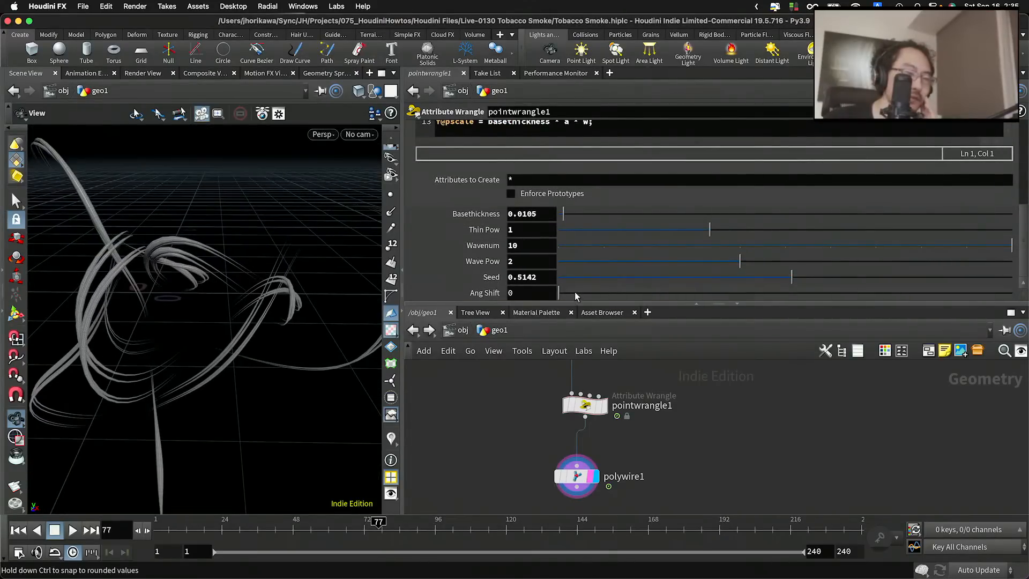
left_click_drag(578, 293, 947, 248)
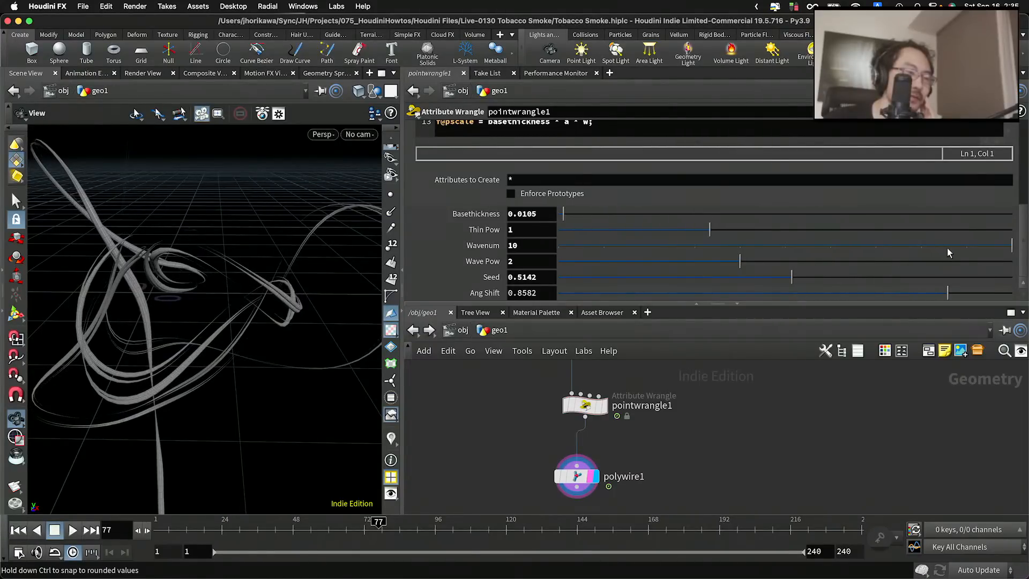
left_click_drag(215, 296, 154, 319)
Play the animation, go to frame 71 and examine the wires' thickness from several angles
left_click(73, 530)
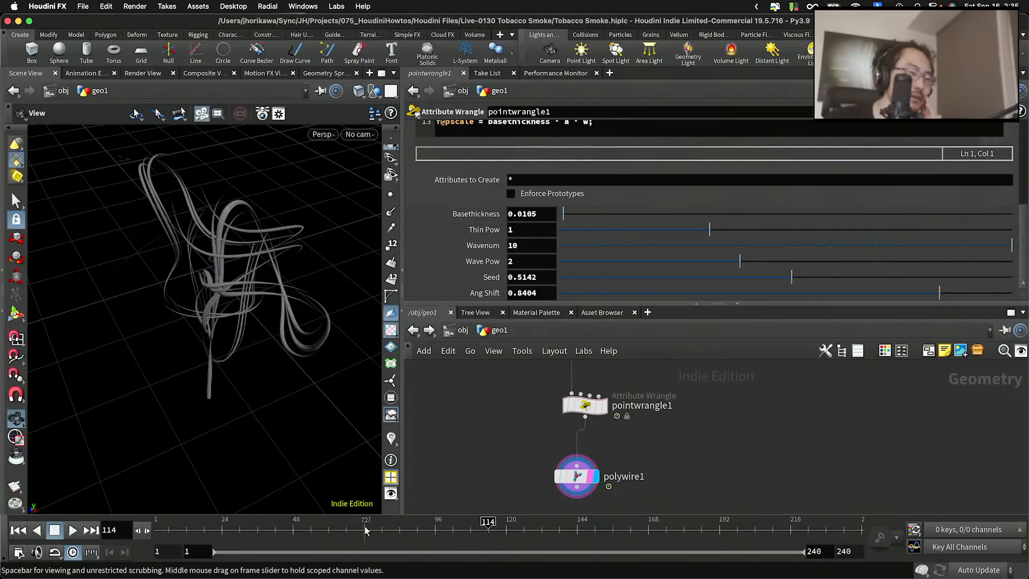
mouse_move(365, 530)
left_mouse_down()
mouse_move(308, 530)
mouse_move(362, 531)
left_mouse_up()
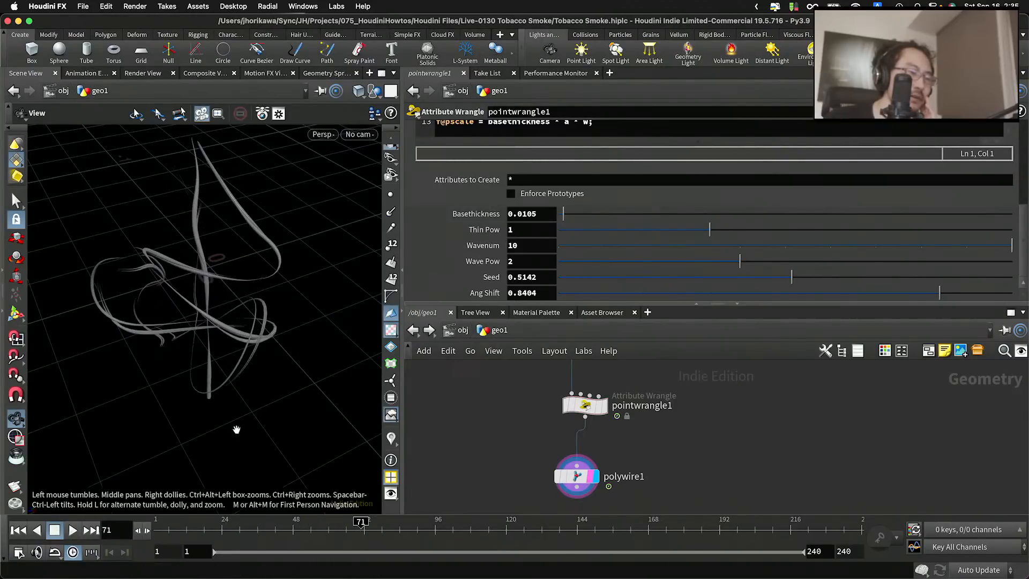
left_click_drag(236, 427, 191, 387)
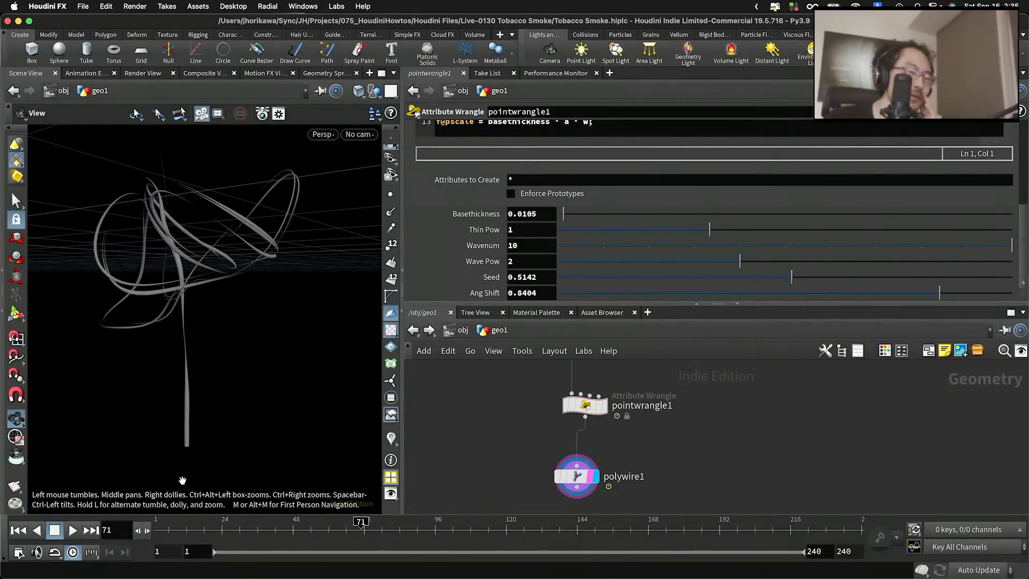
left_click_drag(181, 335, 203, 427)
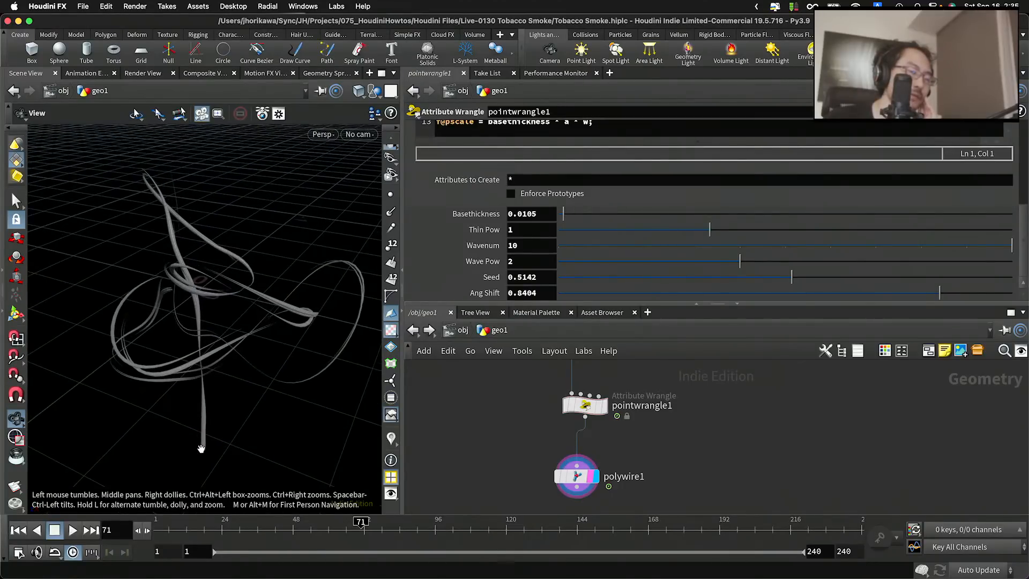
left_click_drag(232, 387, 243, 360)
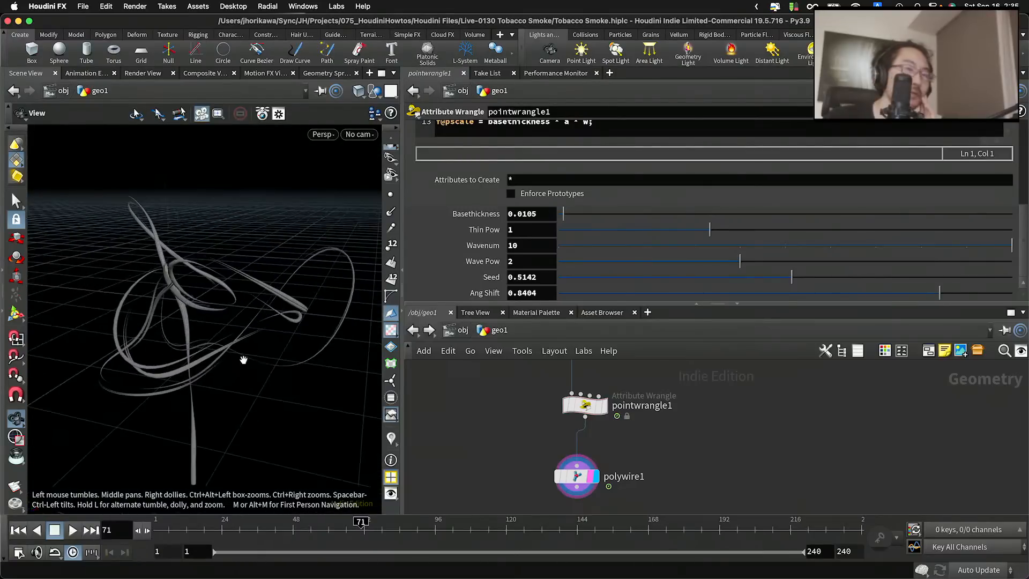
Enlarge the parameter area to show all the code and review the terms inside sin in the float w line
scroll(524, 262, "up", 3)
scroll(525, 262, "up", 3)
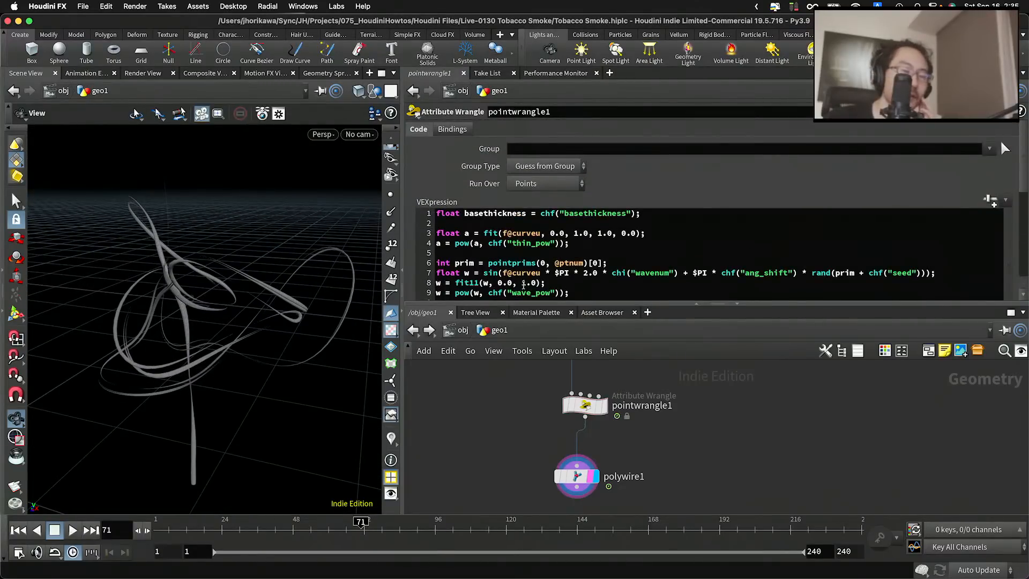
left_click_drag(524, 304, 524, 398)
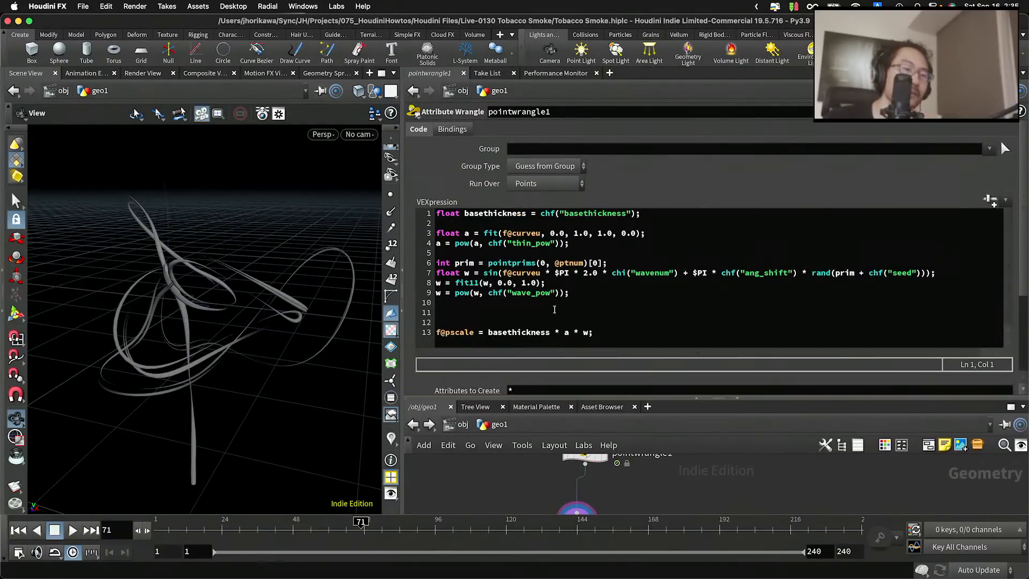
left_click_drag(502, 273, 925, 274)
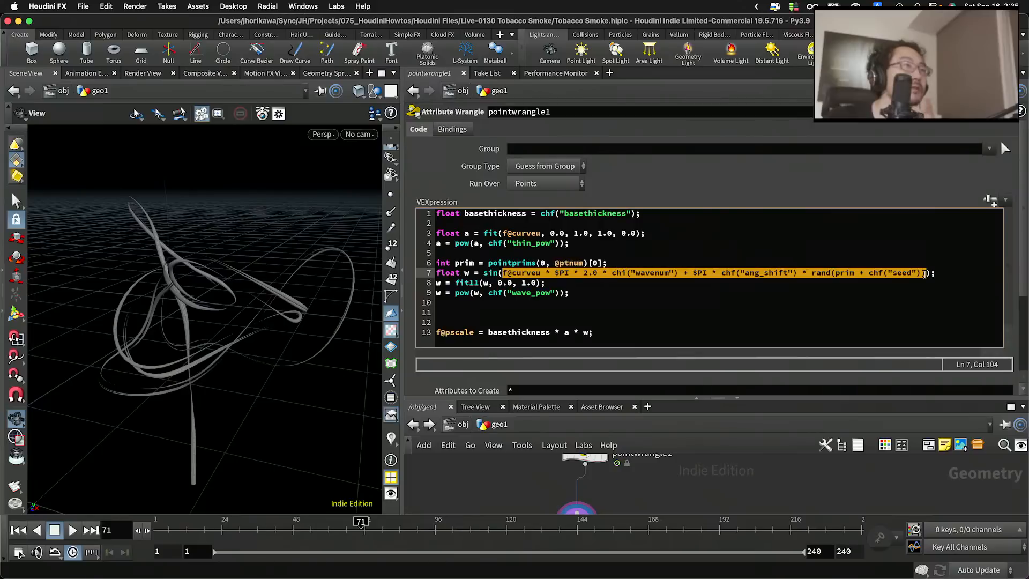
left_click(539, 285)
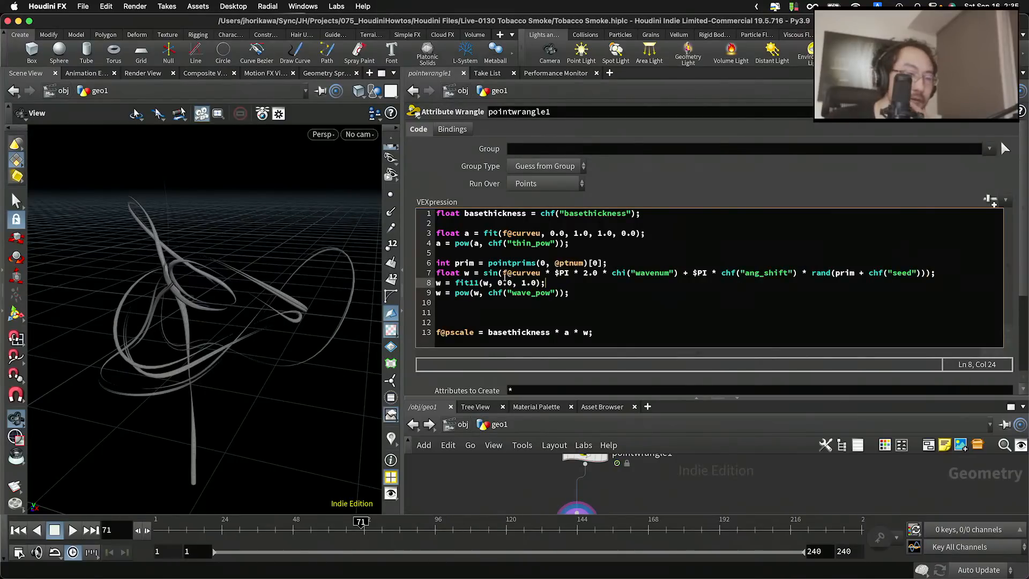
left_click_drag(502, 272, 694, 274)
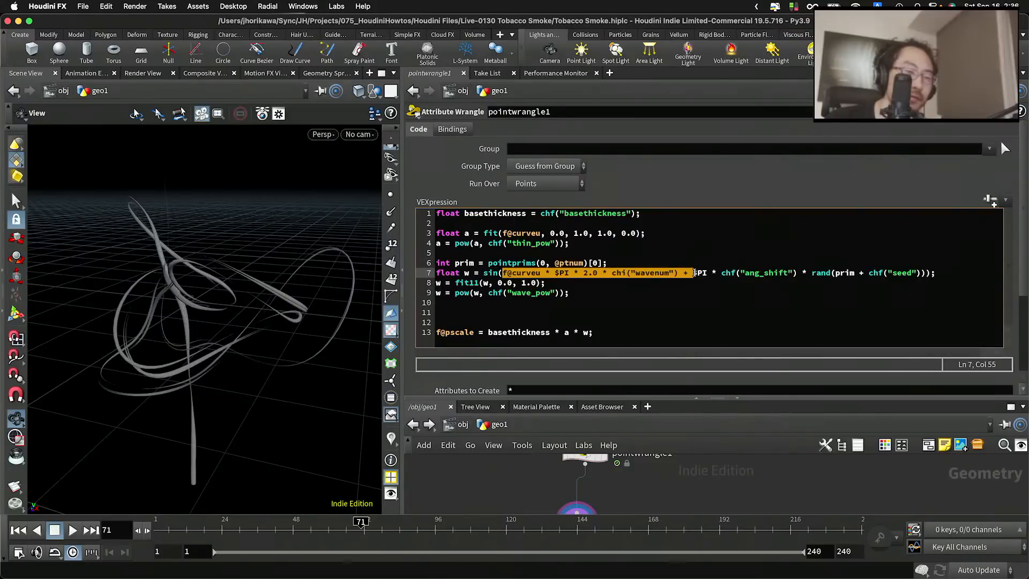
left_click(672, 259)
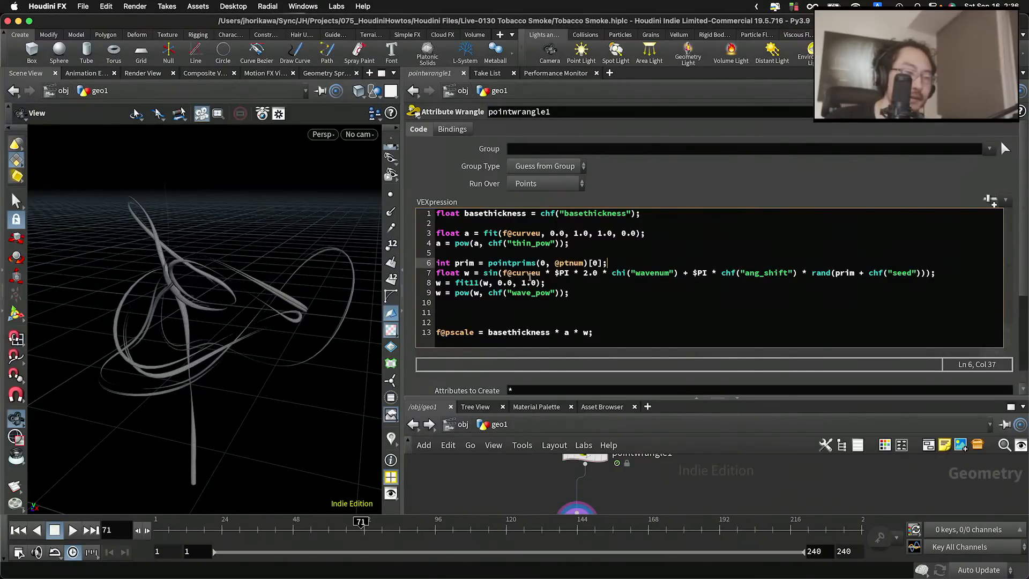
left_click_drag(502, 274, 677, 275)
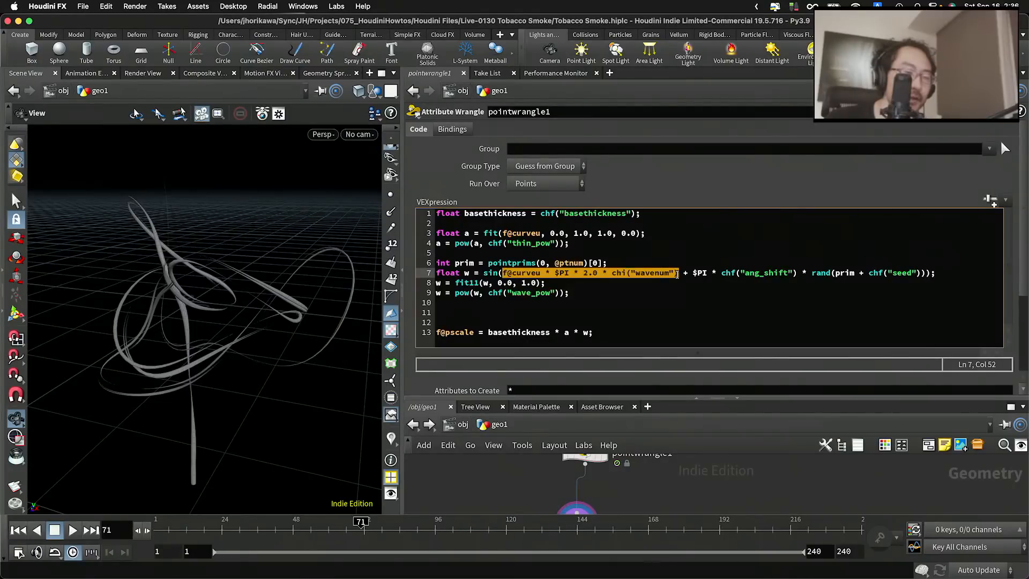
left_click(674, 264)
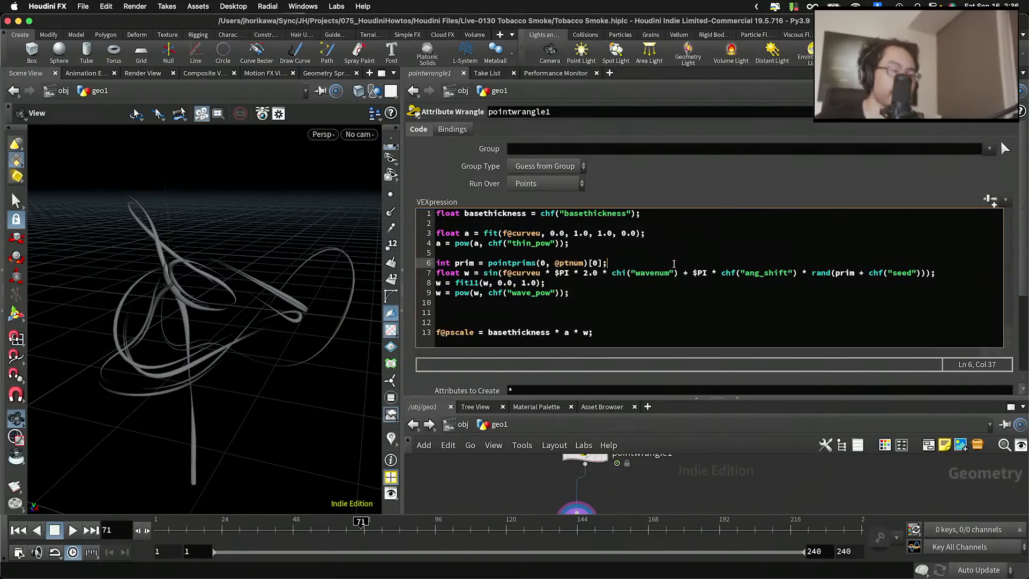
Begin a new line, float baseang =, directly below the int prim line
key("Return")
type("fkiat")
key("BackSpace")
key("BackSpace")
key("BackSpace")
key("BackSpace")
key("BackSpace")
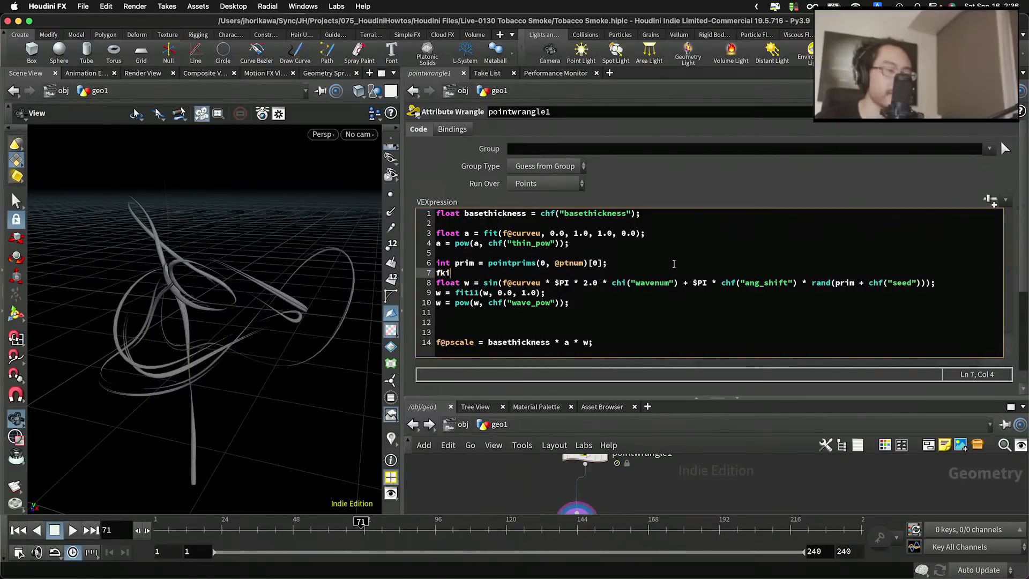
type("laob")
key("BackSpace")
type("t")
key("BackSpace")
key("BackSpace")
key("BackSpace")
type("oat basewave")
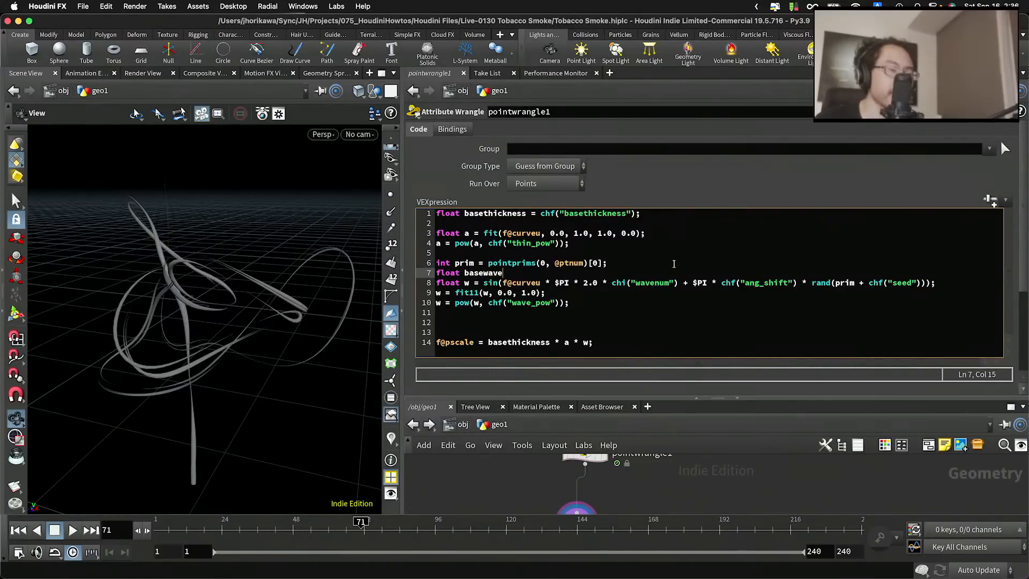
key("BackSpace")
key("BackSpace")
key("BackSpace")
type("wave")
key("BackSpace")
key("BackSpace")
key("BackSpace")
key("BackSpace")
key("BackSpace")
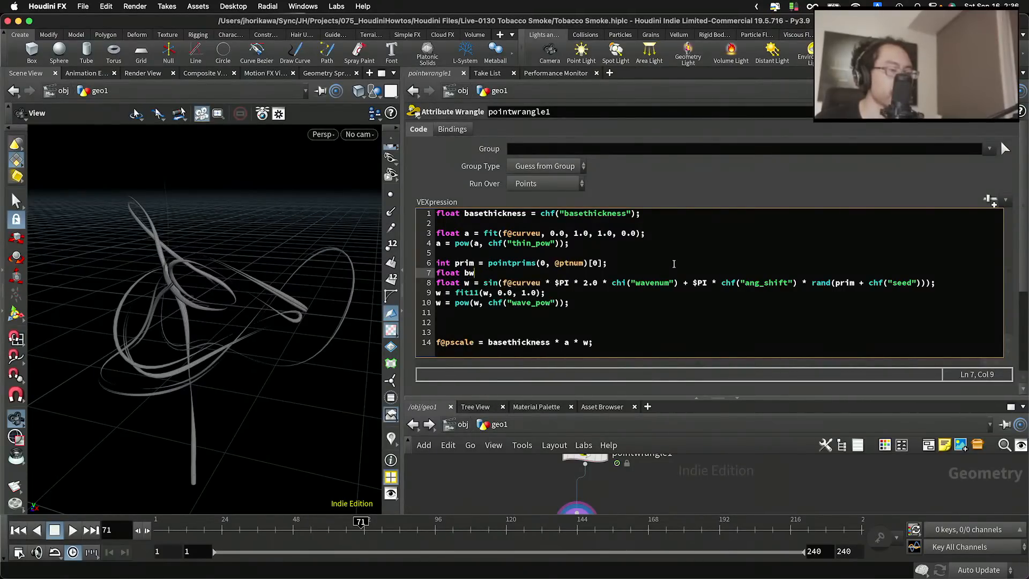
type("wb")
key("BackSpace")
key("BackSpace")
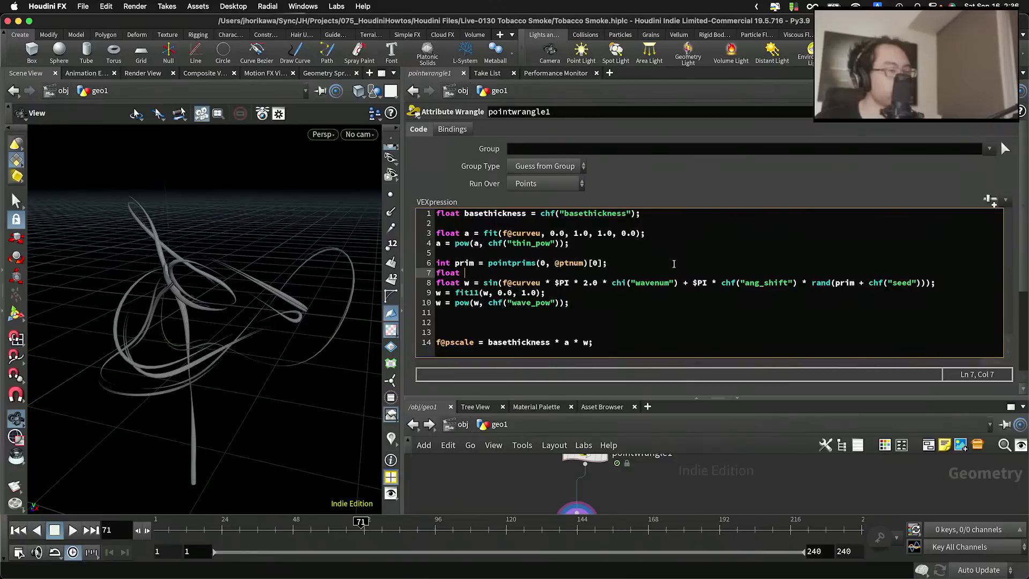
type("wave")
key("BackSpace")
key("BackSpace")
key("BackSpace")
key("BackSpace")
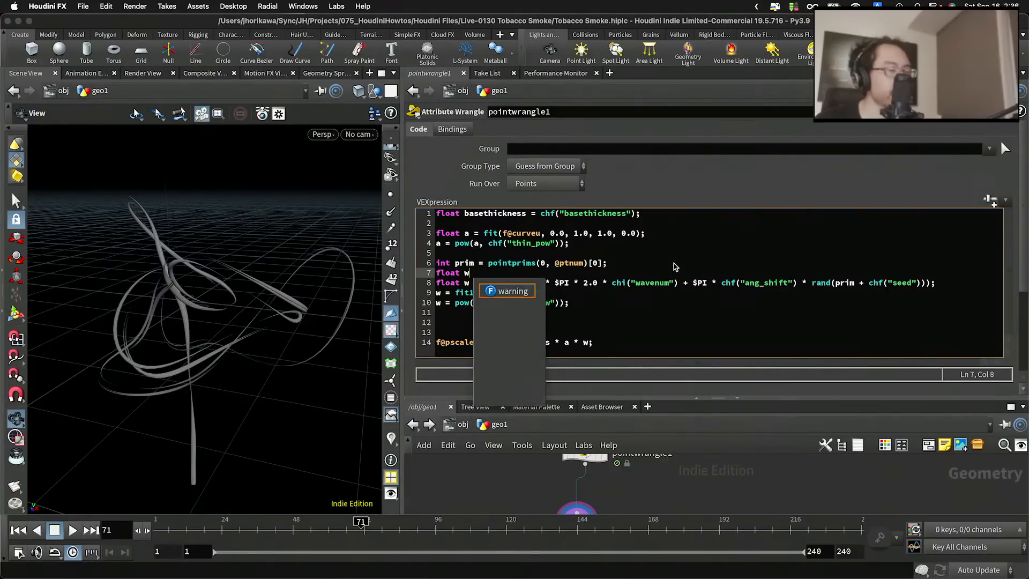
type("base")
key("BackSpace")
type("ang =")
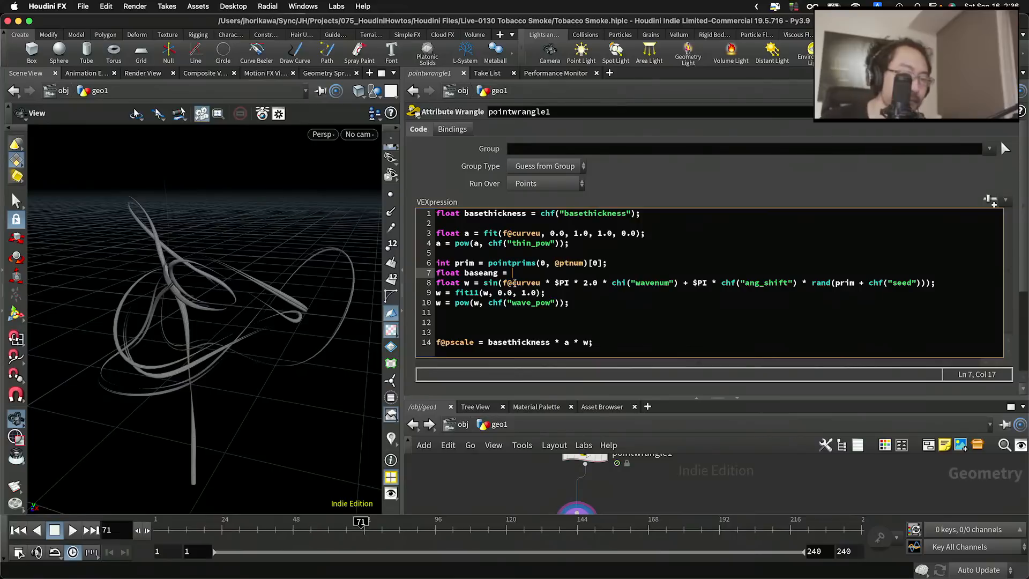
Move f@curveu * $PI * 2.0 * chi("wavenum") out of sin into the float baseang line, end it with a semicolon and add a line below
left_click_drag(502, 283, 678, 286)
key("ctrl+x")
left_click(614, 273)
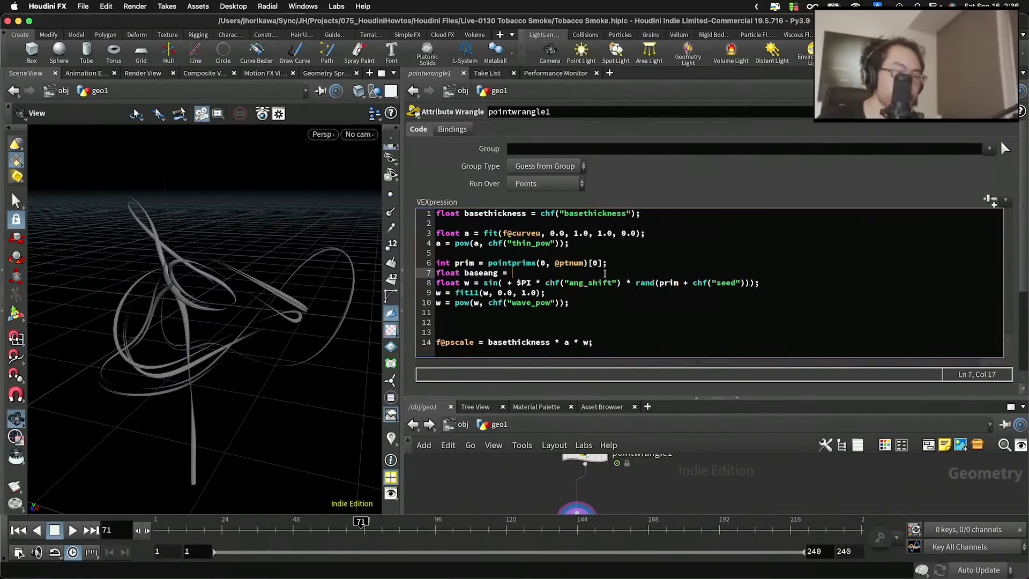
key("ctrl+v")
type(";")
key("Return")
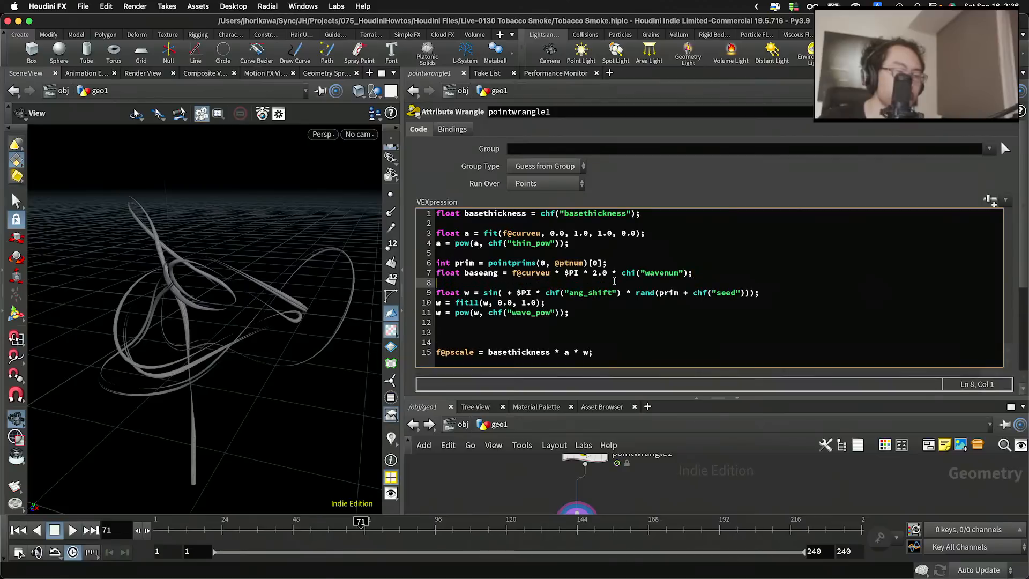
Start a new line, float shiftang =, directly below the float baseang line
left_click_drag(518, 292, 745, 292)
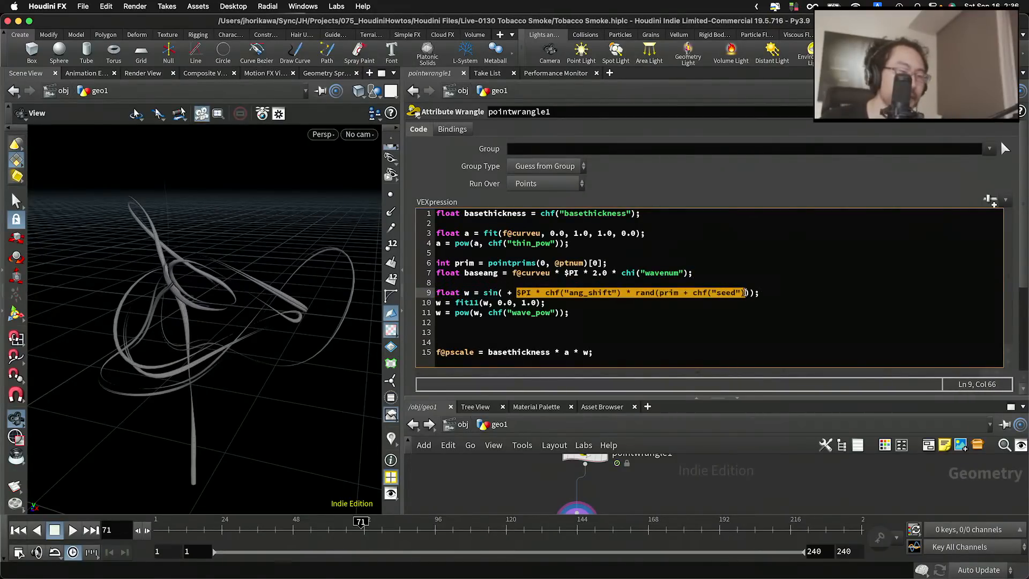
left_click(666, 283)
type("fl")
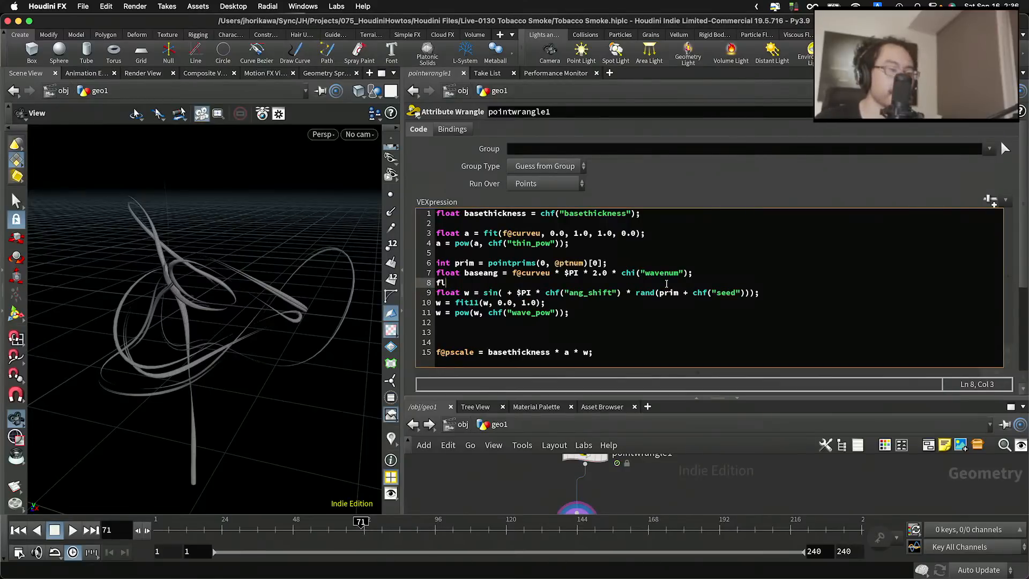
type("oat shifta")
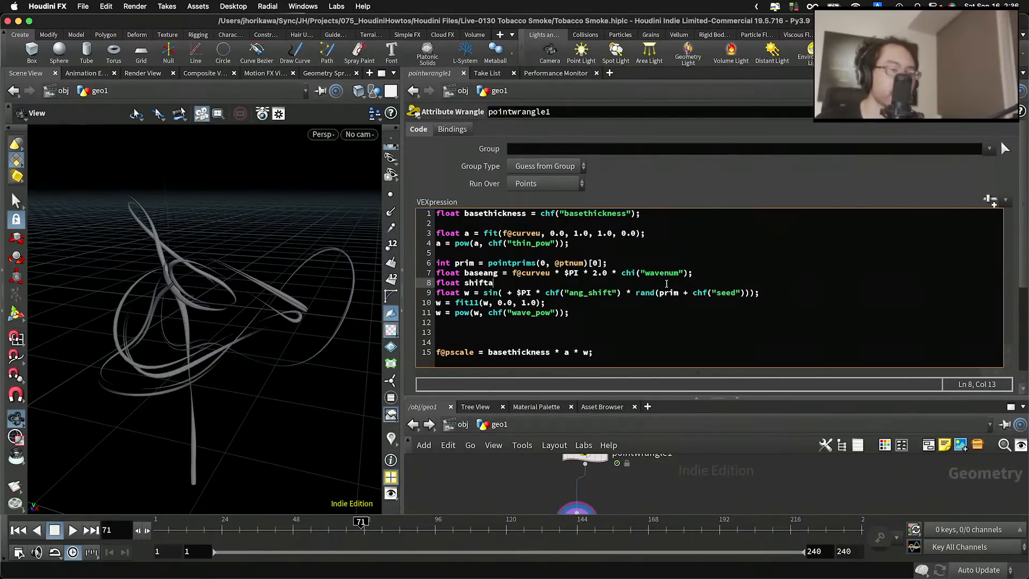
type("ng =")
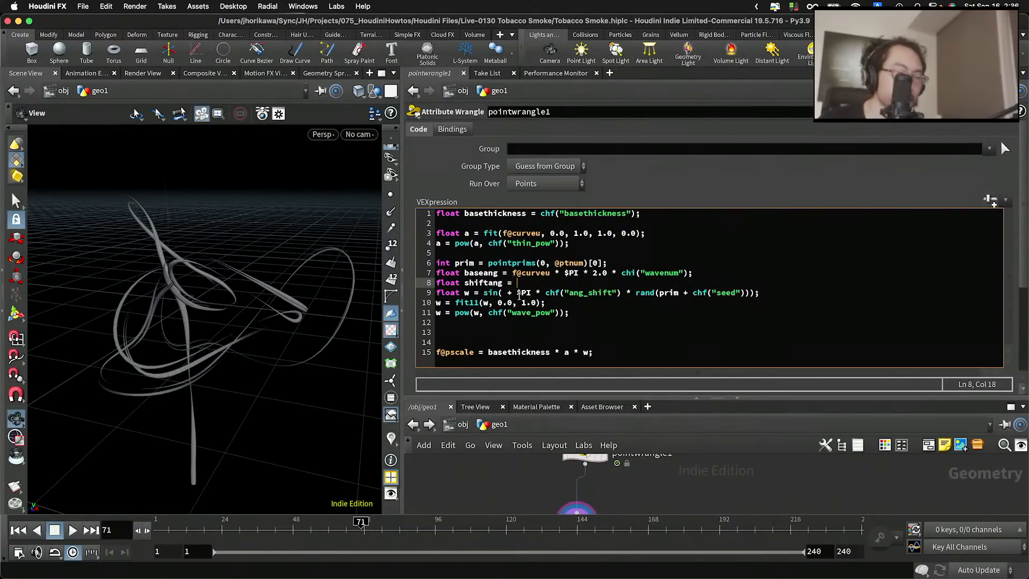
Move $PI * chf("ang_shift") * rand(prim + chf("seed")) out of sin into the float shiftang line and end it with a semicolon
left_click_drag(516, 293, 750, 294)
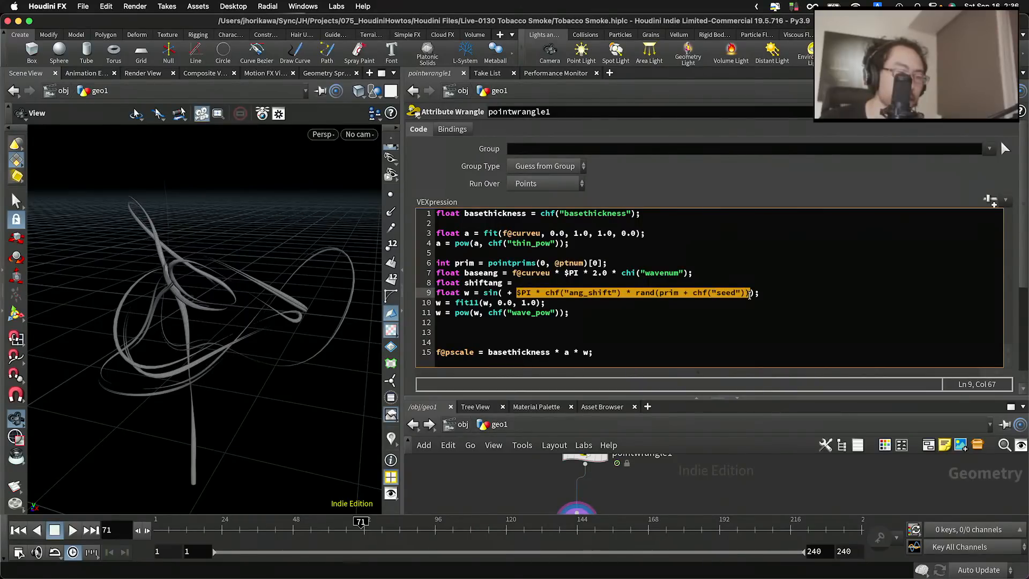
left_click_drag(749, 296, 749, 295)
key("super+x")
left_click(642, 284)
key("super+v")
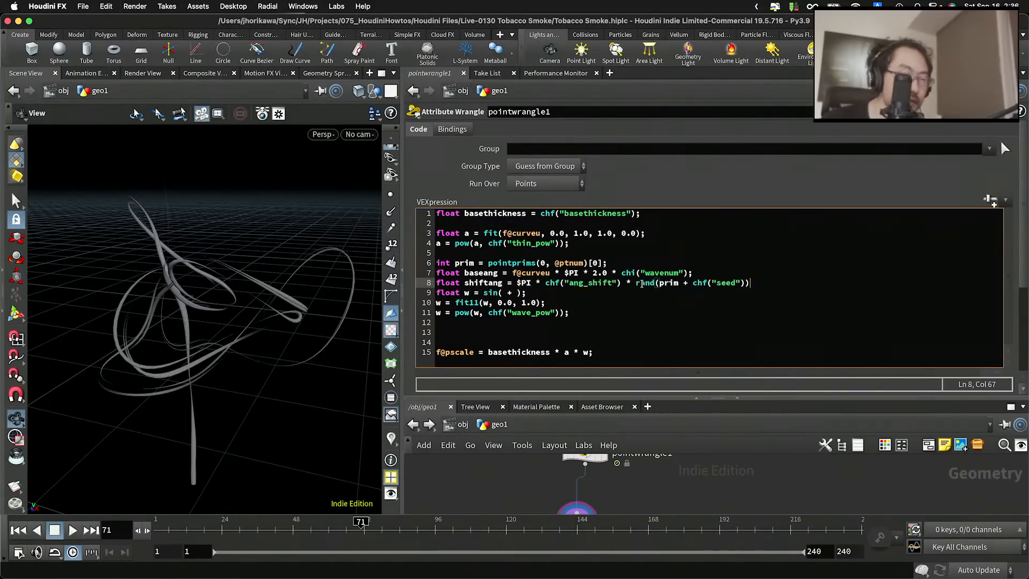
type(";")
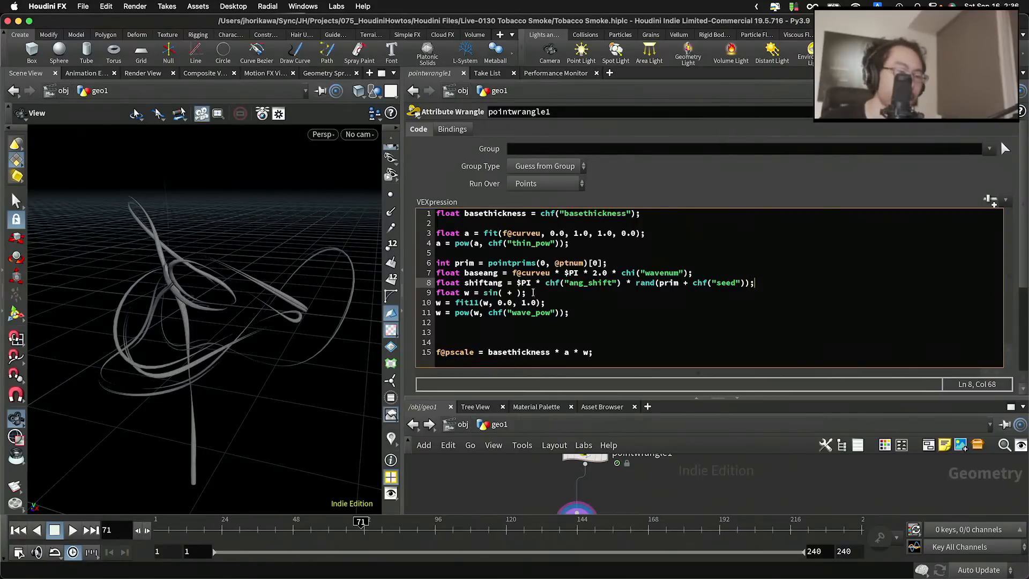
Fill in the sin argument of the float w line as baseang + shiftang
left_click(511, 293)
type("baseang")
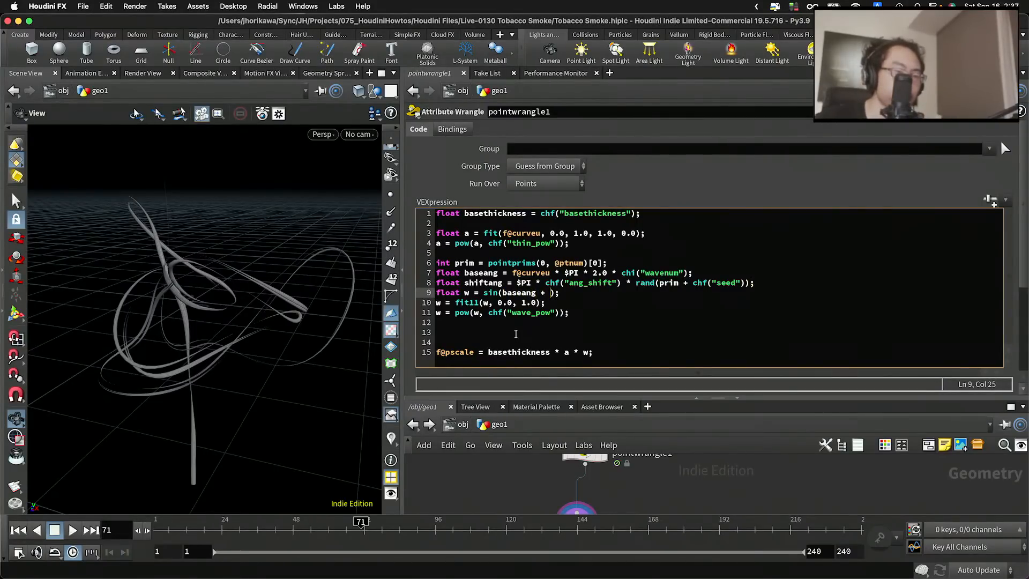
type(" + shif")
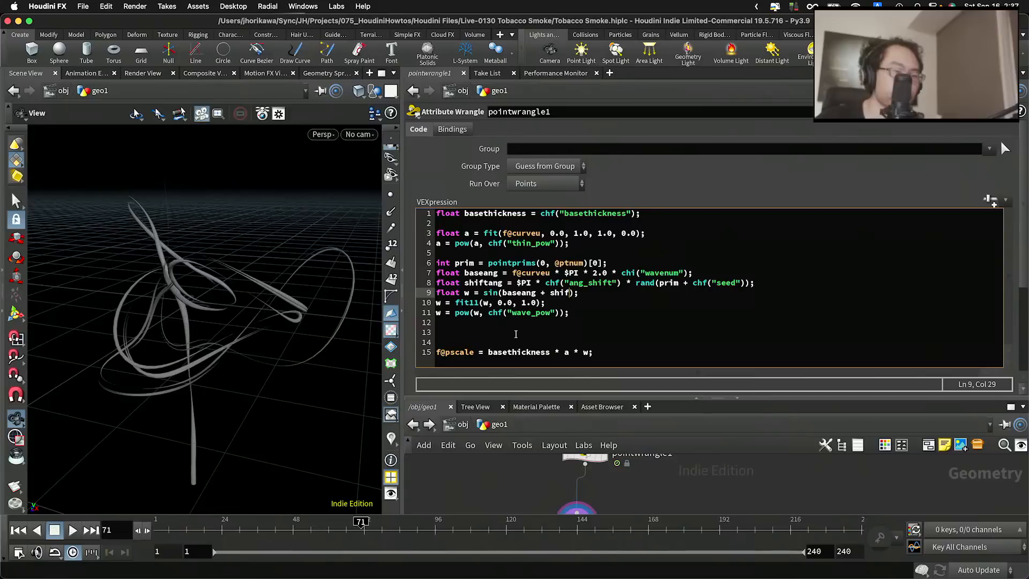
type("tang")
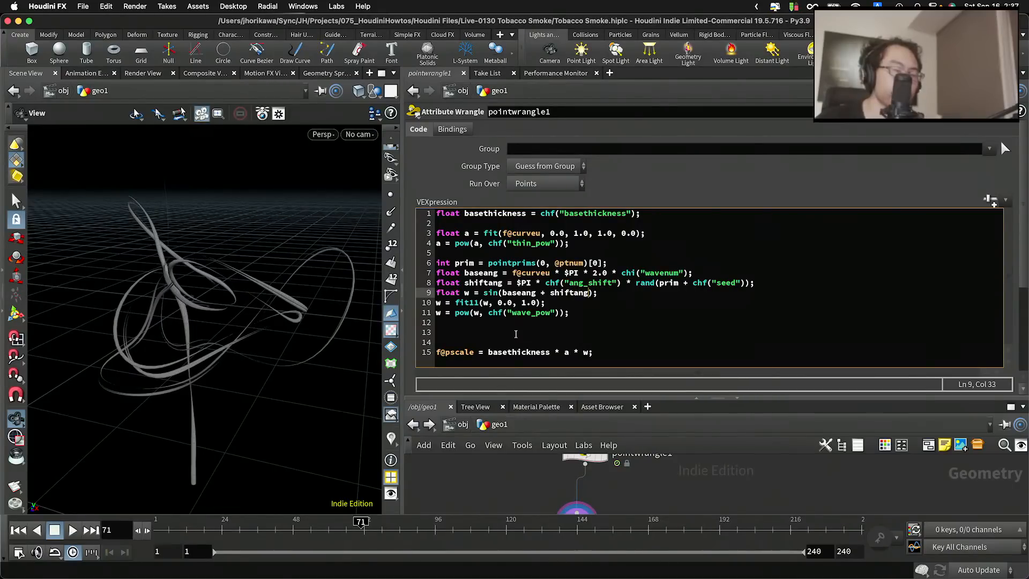
Below the float shiftang line, add float animang = $FF / $FEND * $PI * 2.0
left_click(763, 284)
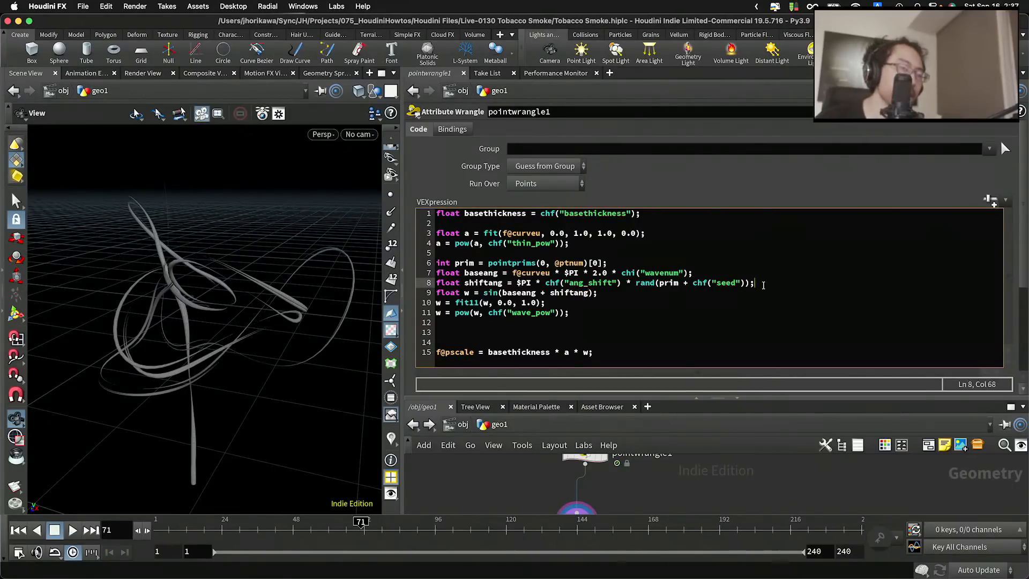
key("Return")
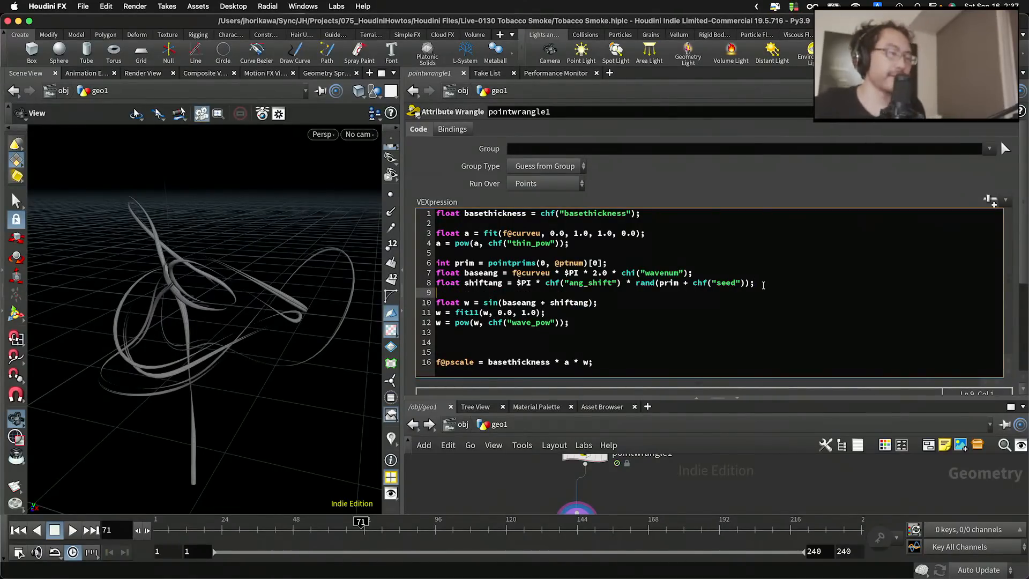
type("float anima")
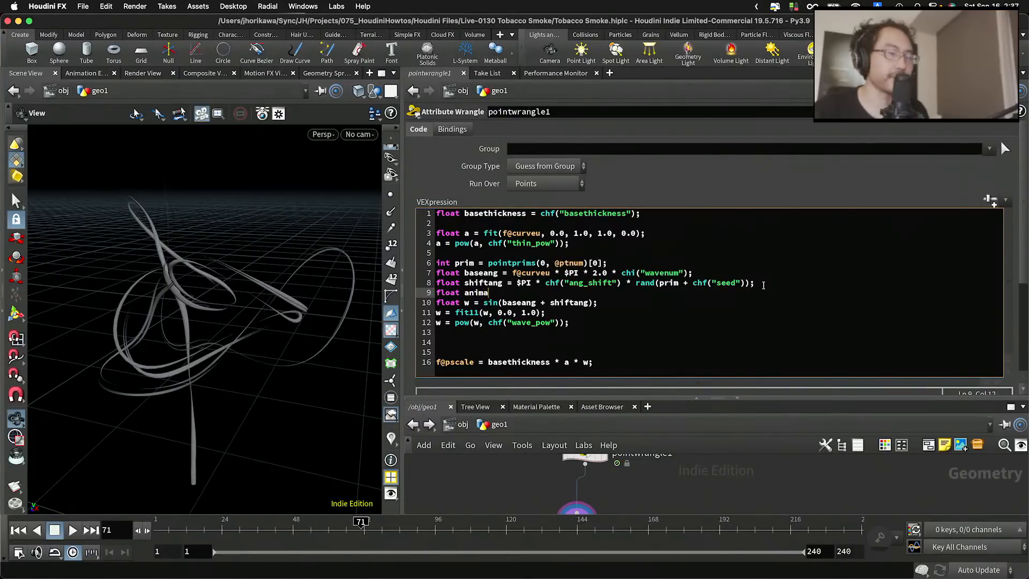
type("ng =")
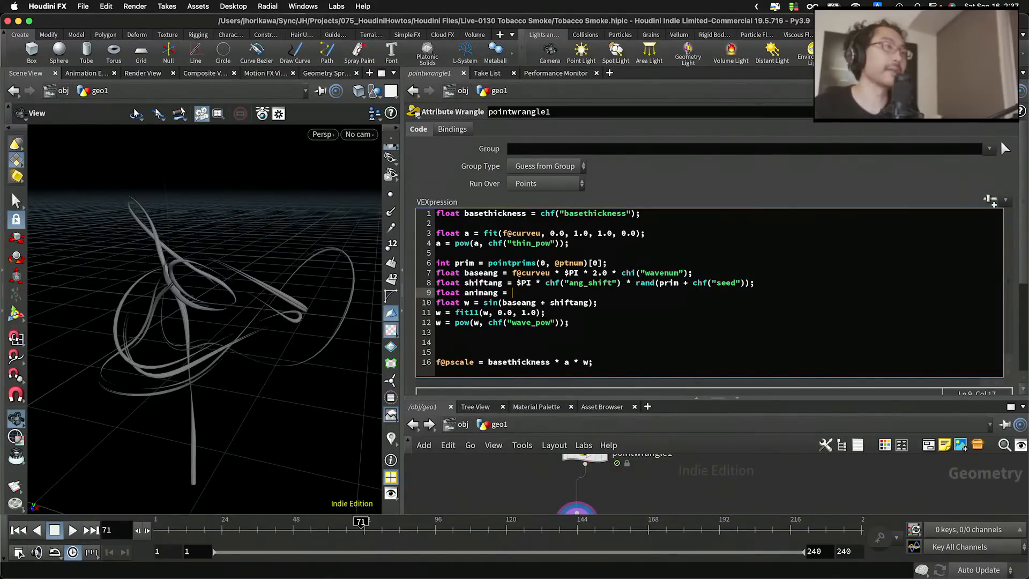
type("$FF")
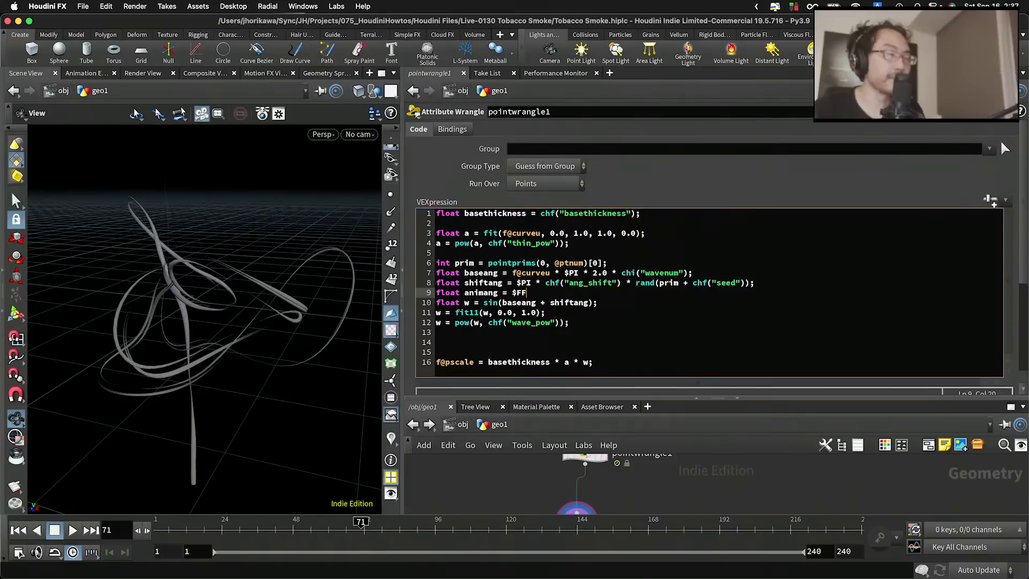
type("/ $FEND * $PI * 2.0 * 2")
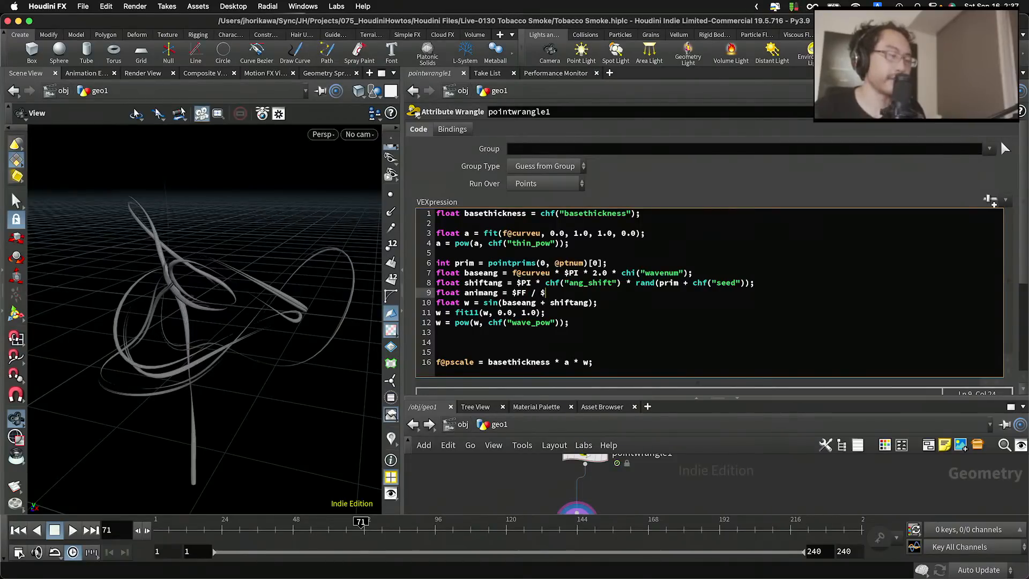
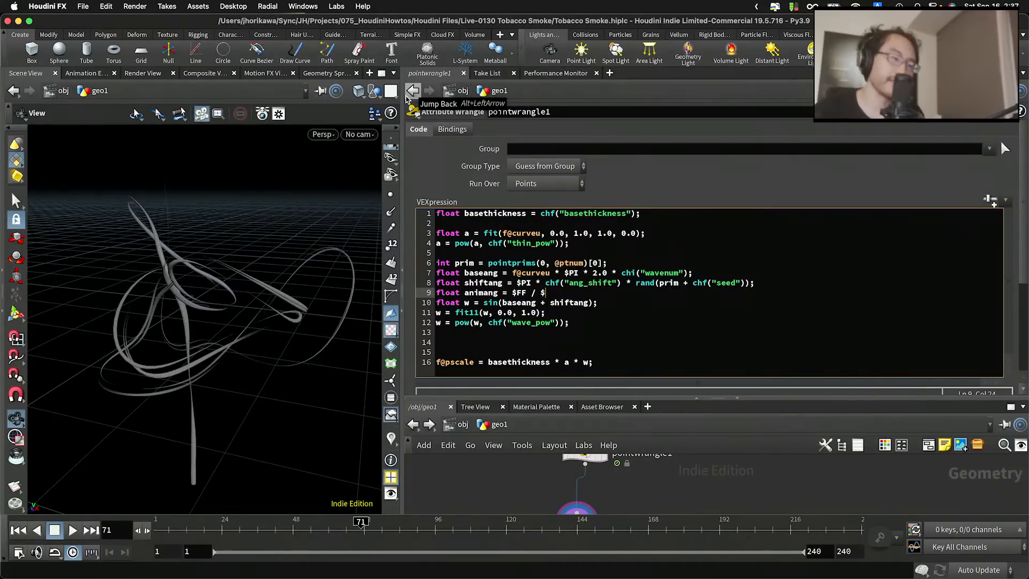
type("END ")
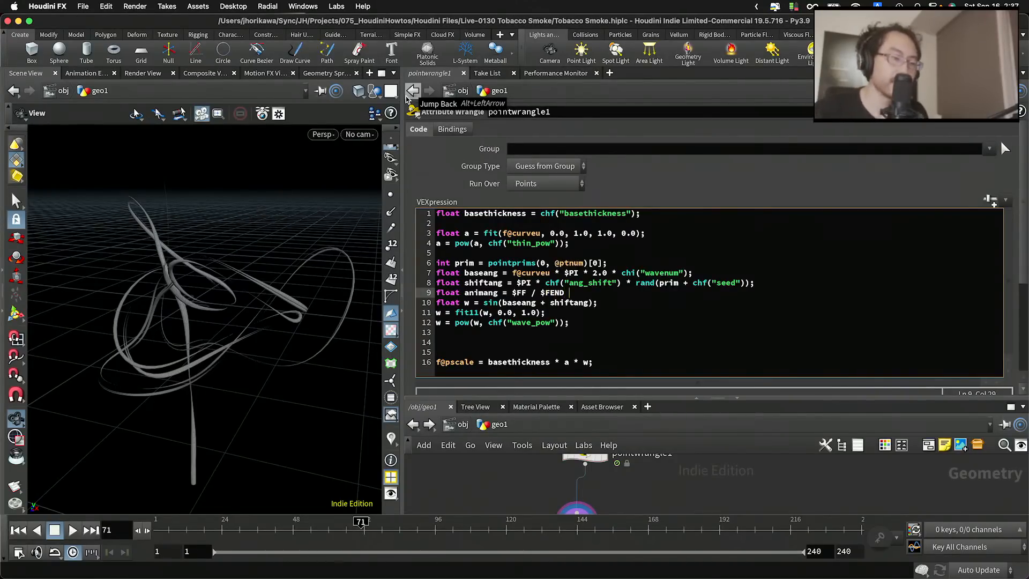
type("*")
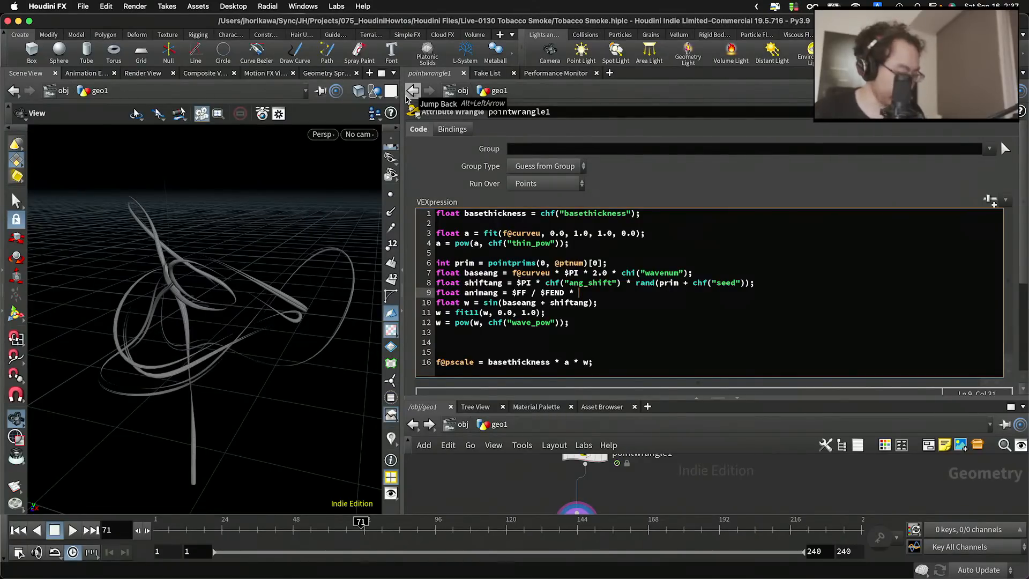
type("$PI * 2.0 * 2")
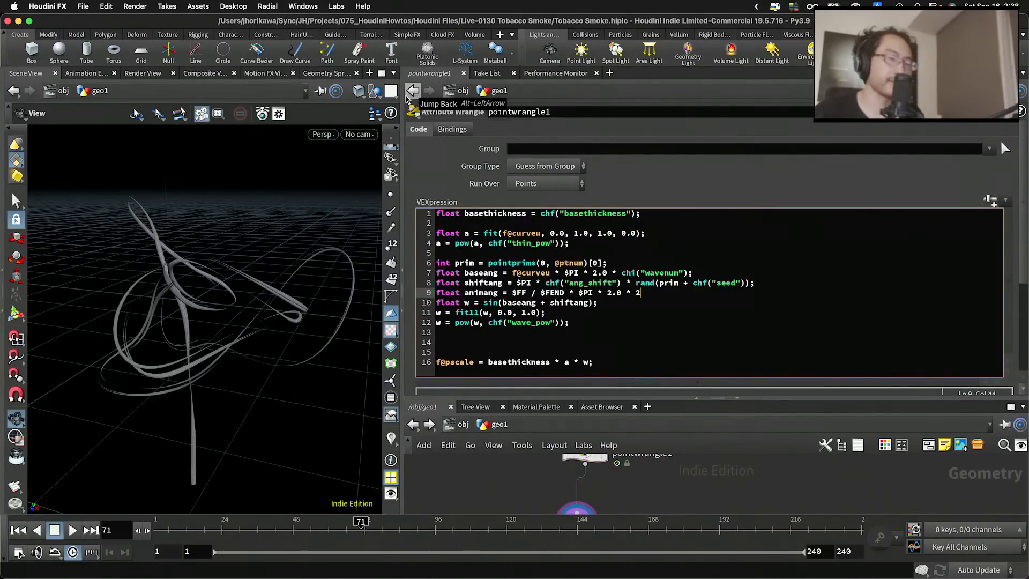
key("BackSpace")
key("BackSpace")
key("BackSpace")
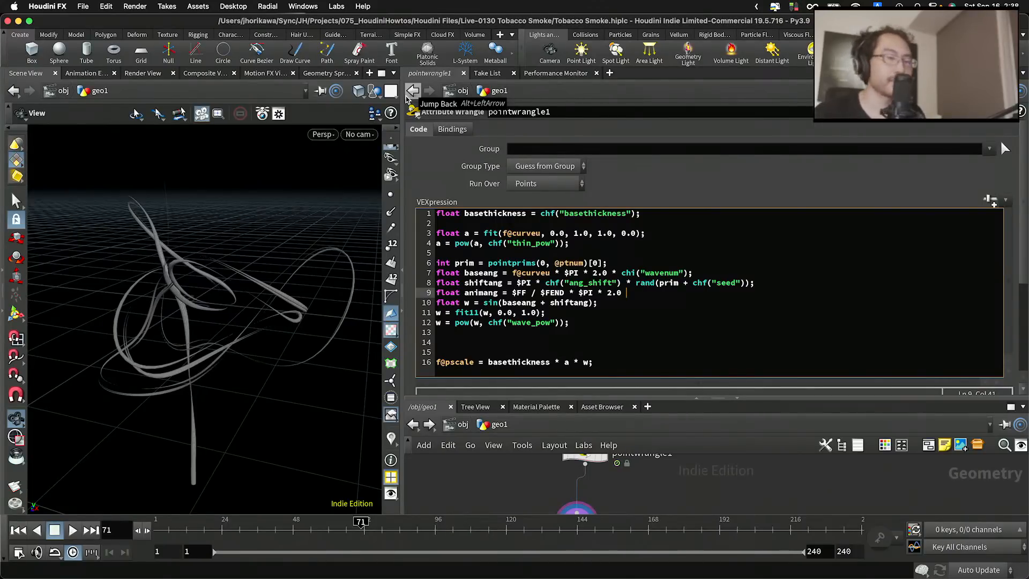
Multiply the animang expression by chi("speed") and end the line with a semicolon
type("* chf(")
type("i(@")
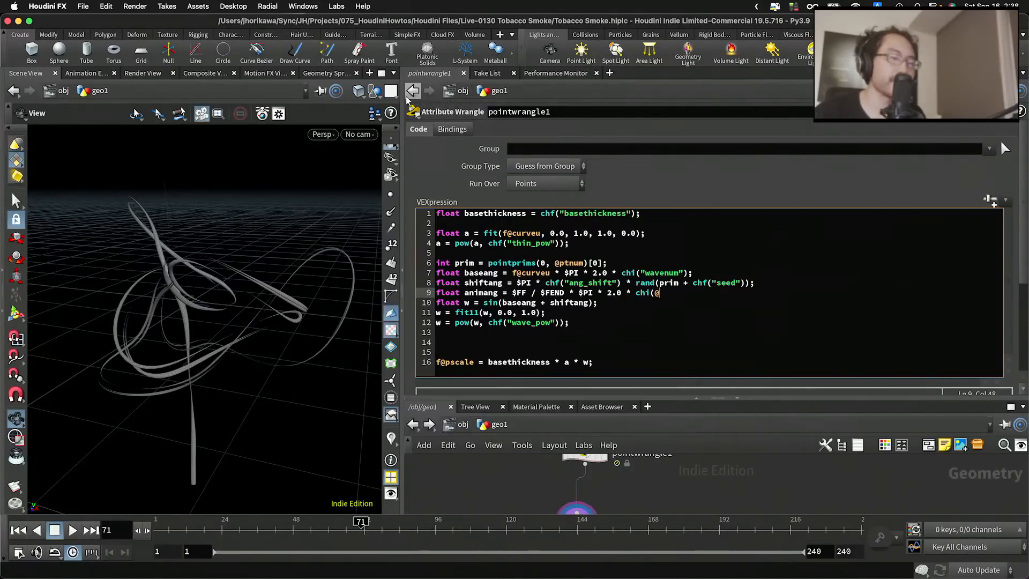
key("BackSpace")
type("\"spee")
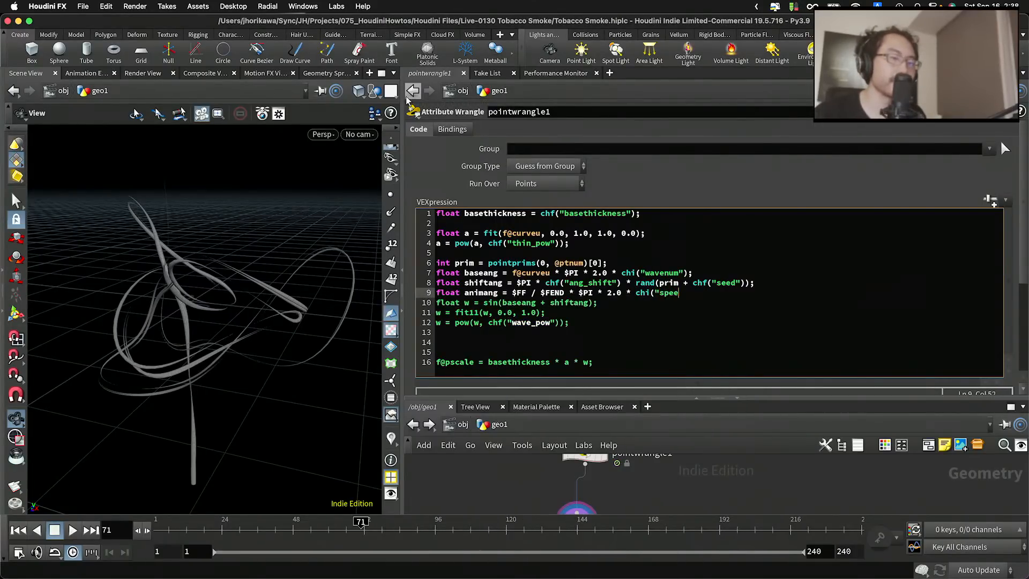
type("d\"")
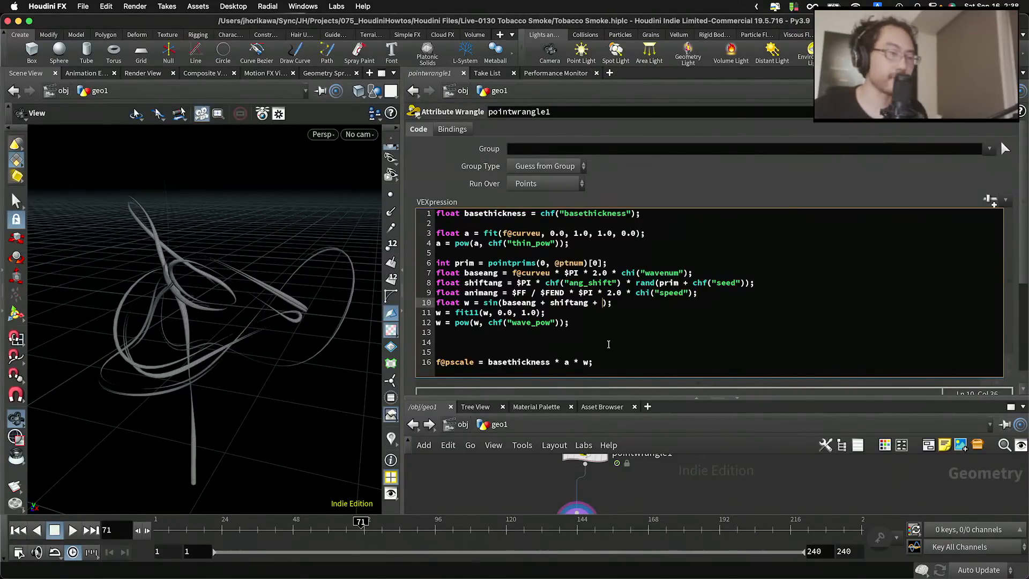
Add animang to the sum inside sin, insert a blank line below, and generate the missing Speed parameter from the code
type("nimang")
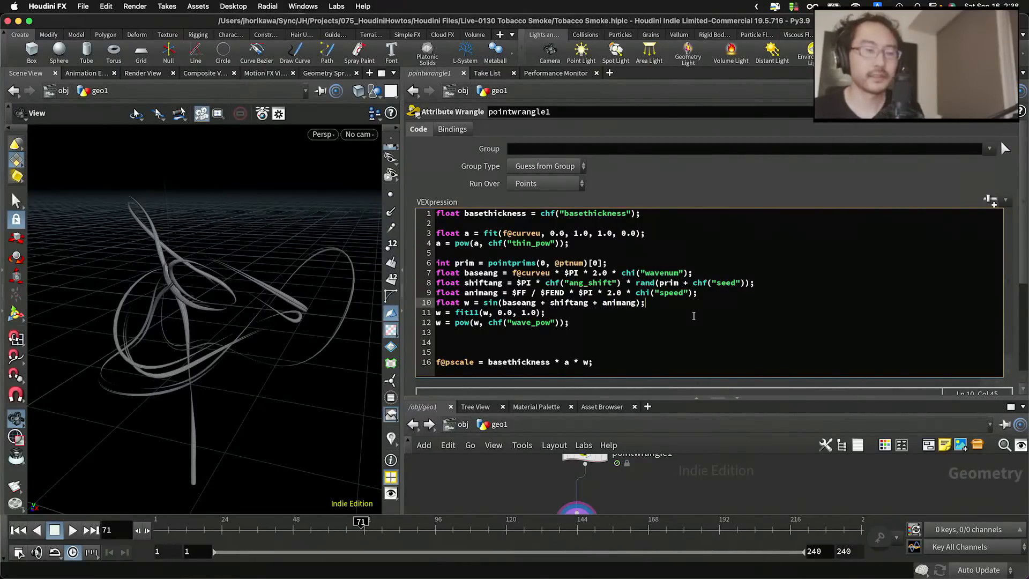
key("Return")
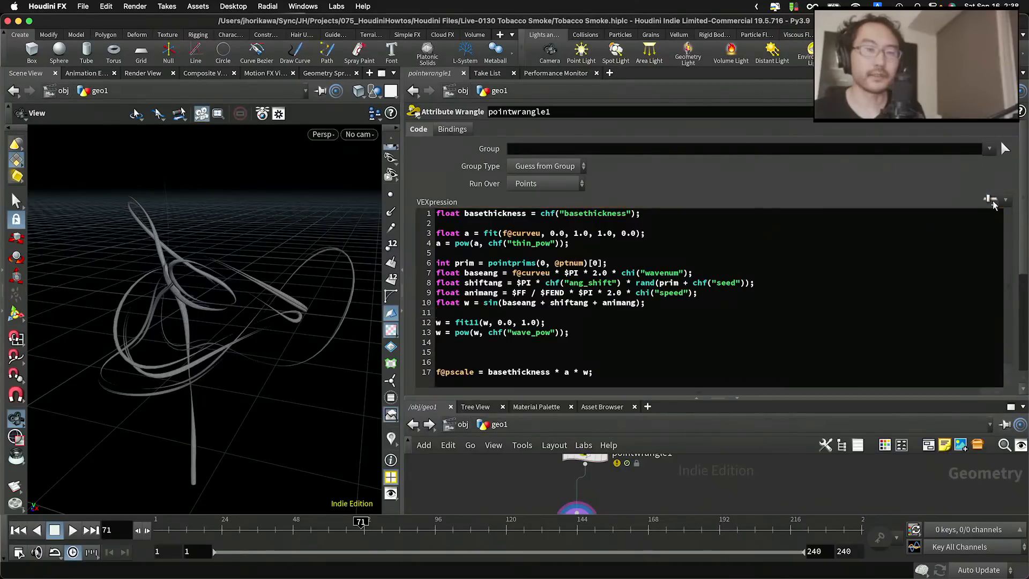
left_click(992, 202)
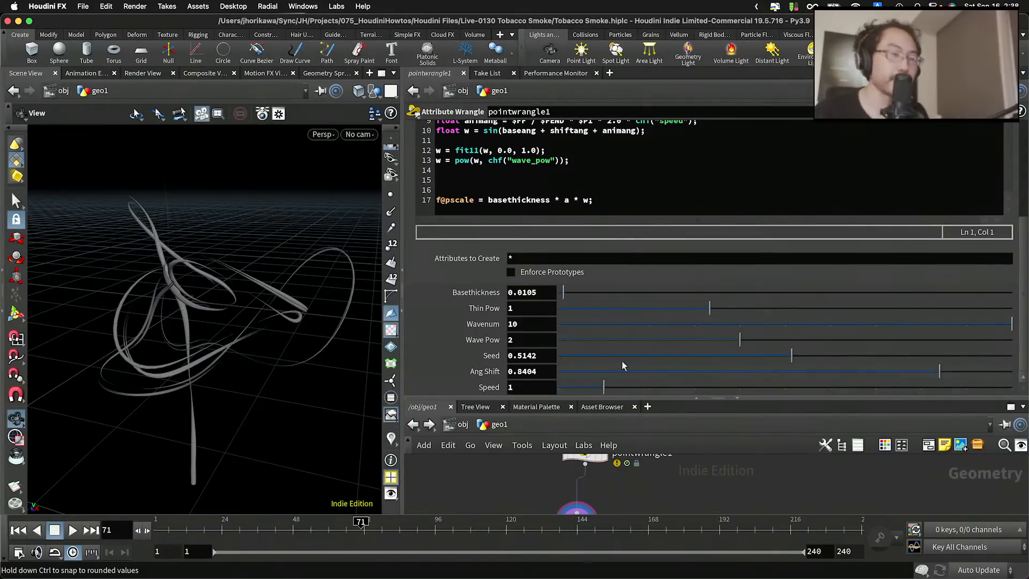
Play the animation while viewing the wires from another angle, set Speed to 5, and stop playback at frame 78
scroll(623, 366, "up", 4)
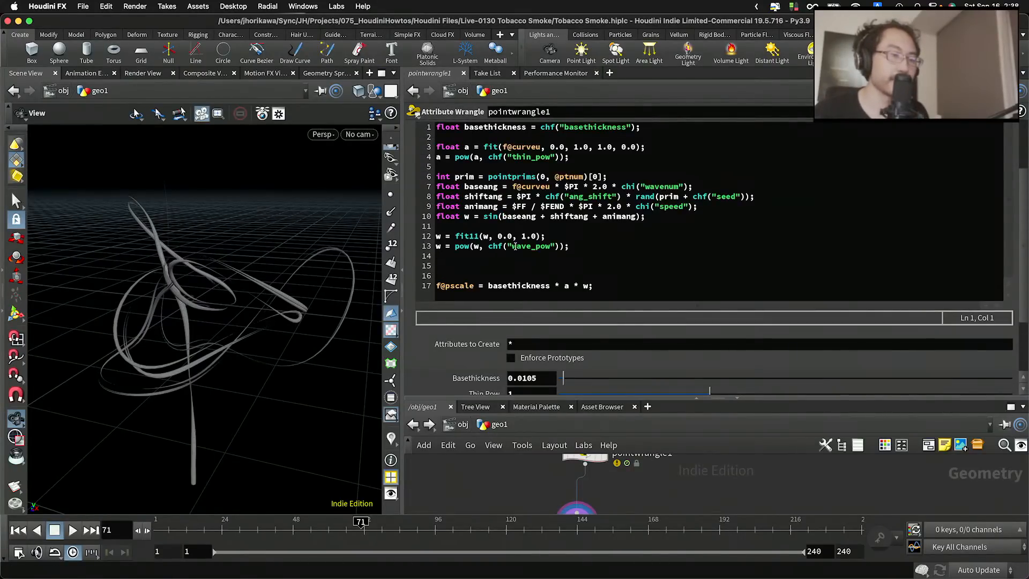
right_click_drag(324, 230, 263, 306)
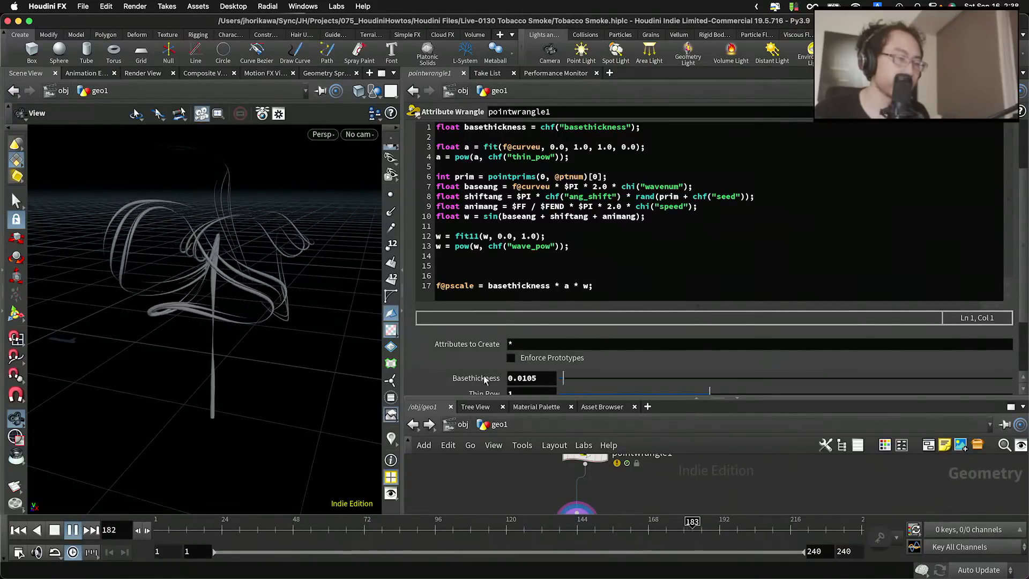
scroll(484, 379, "down", 5)
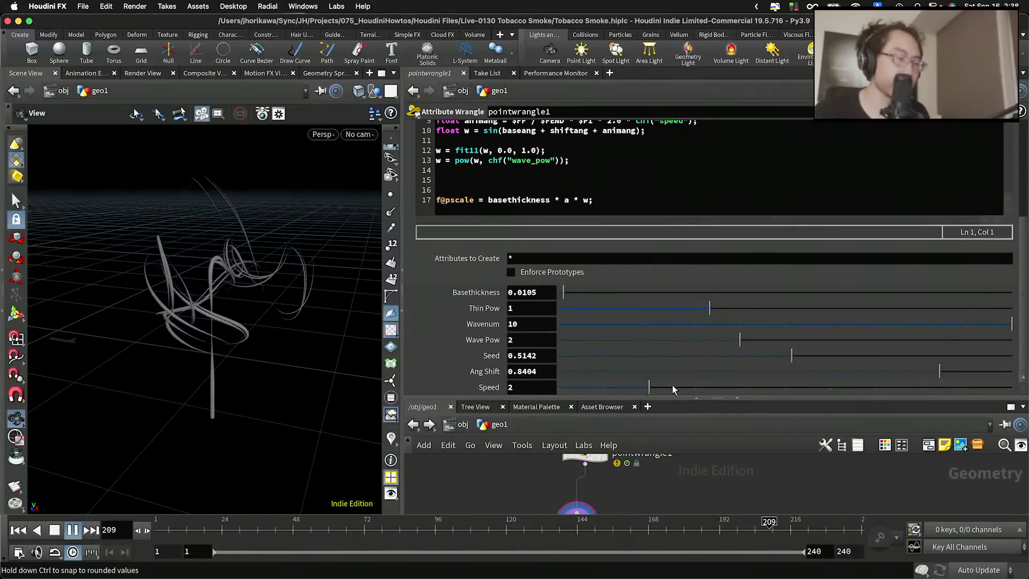
left_click(809, 386)
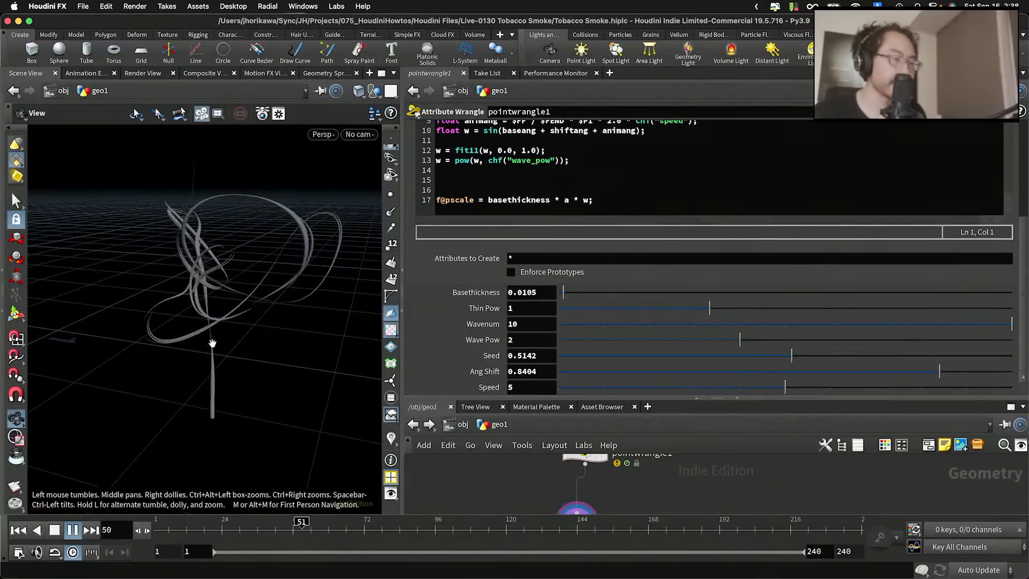
left_click(72, 530)
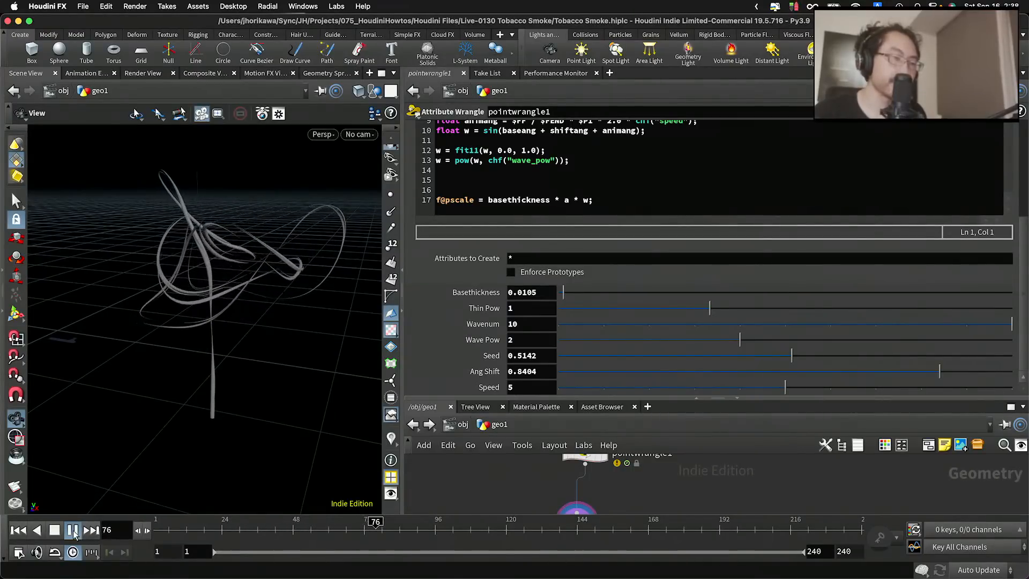
Return to the animang line in the code, save the scene file, and select $FF in that line
scroll(546, 349, "up", 5)
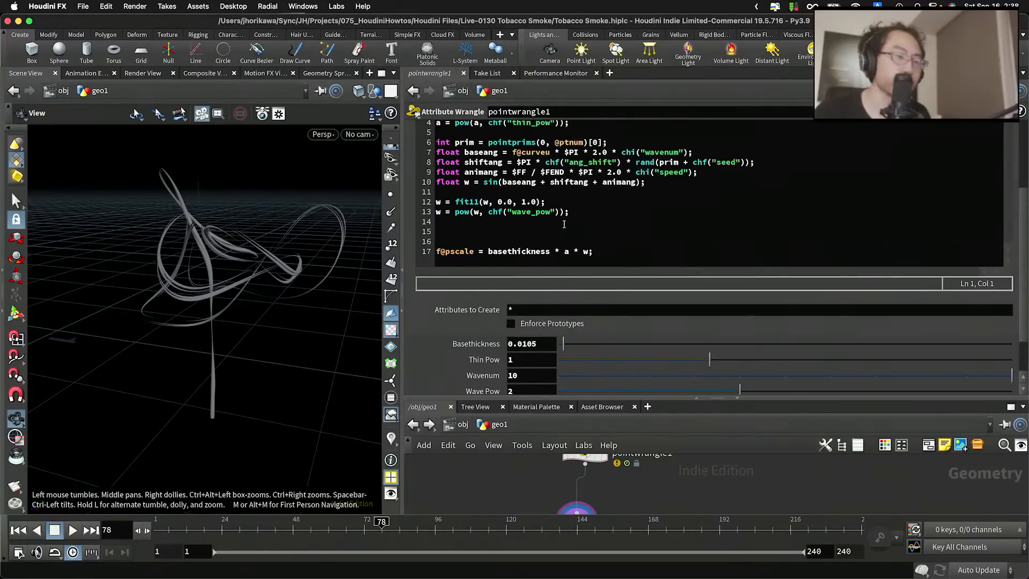
left_click(651, 207)
key("super+s")
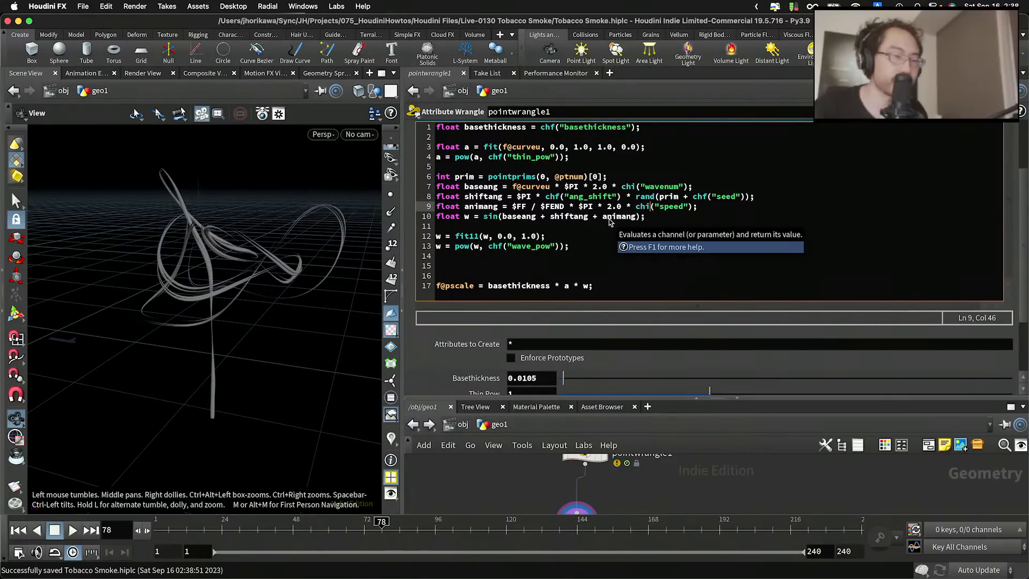
left_click_drag(527, 207, 511, 209)
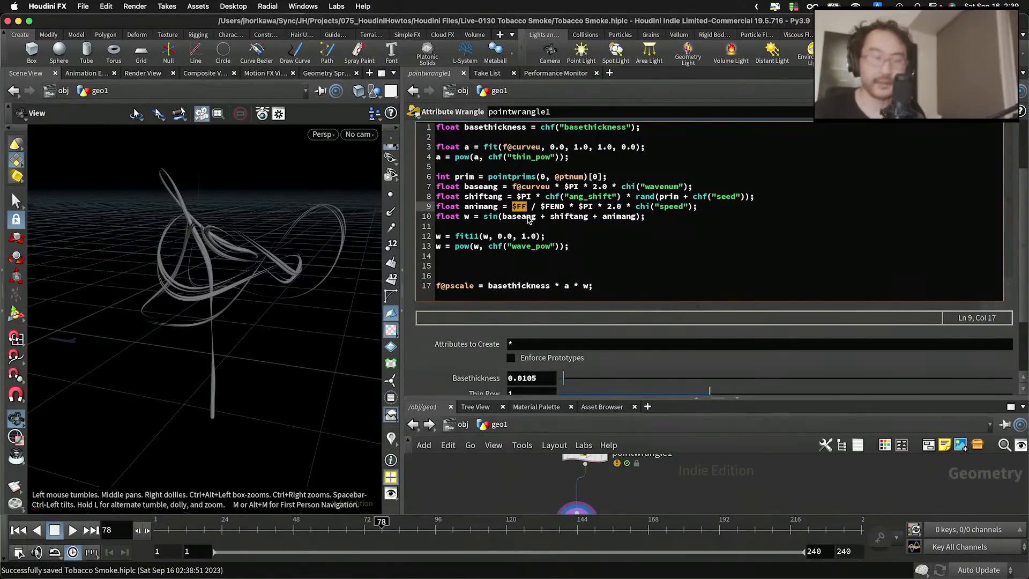
type("@Frame")
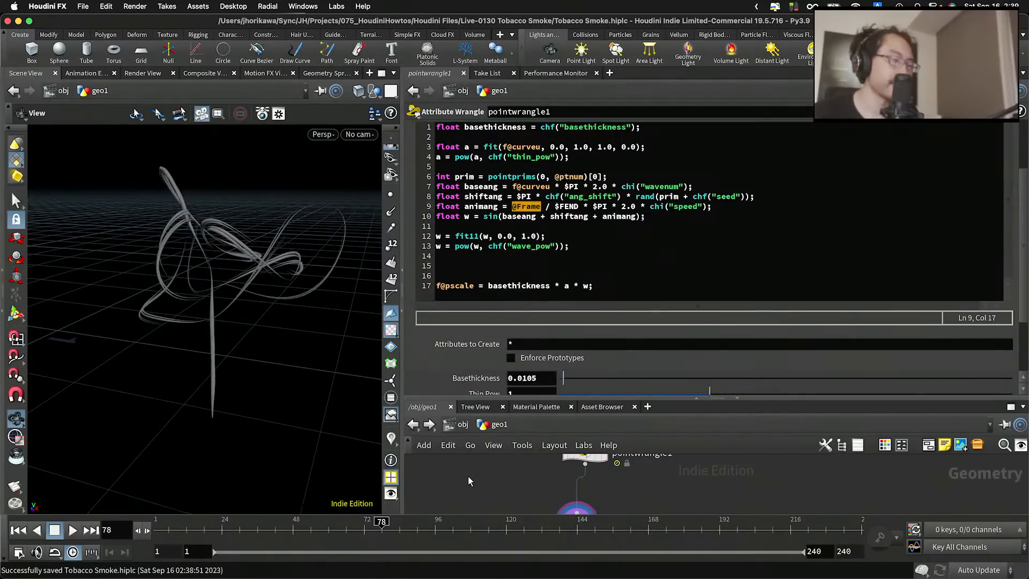
scroll(558, 355, "down", 4)
left_click_drag(569, 385, 603, 387)
left_click(72, 530)
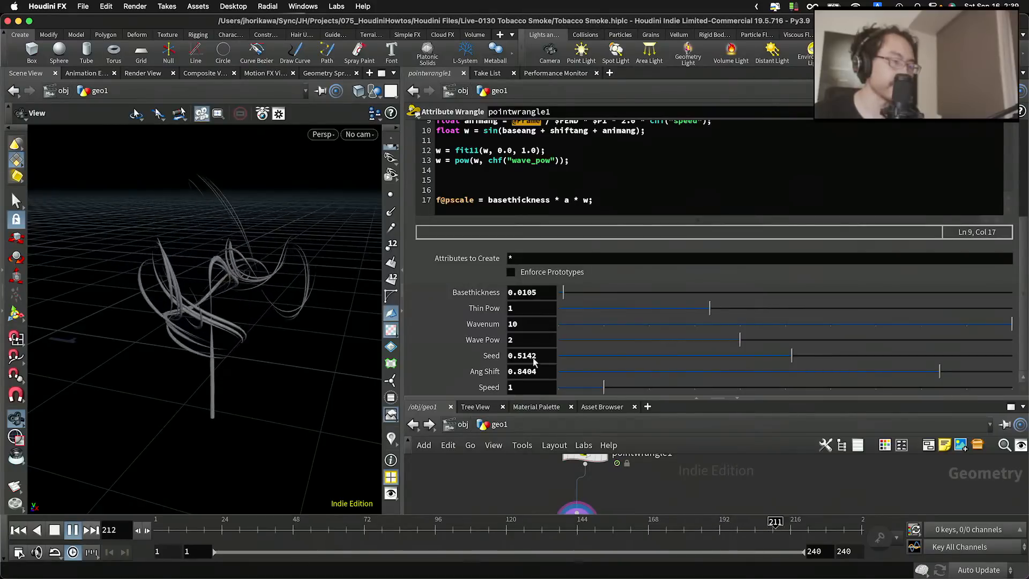
scroll(548, 156, "up", 3)
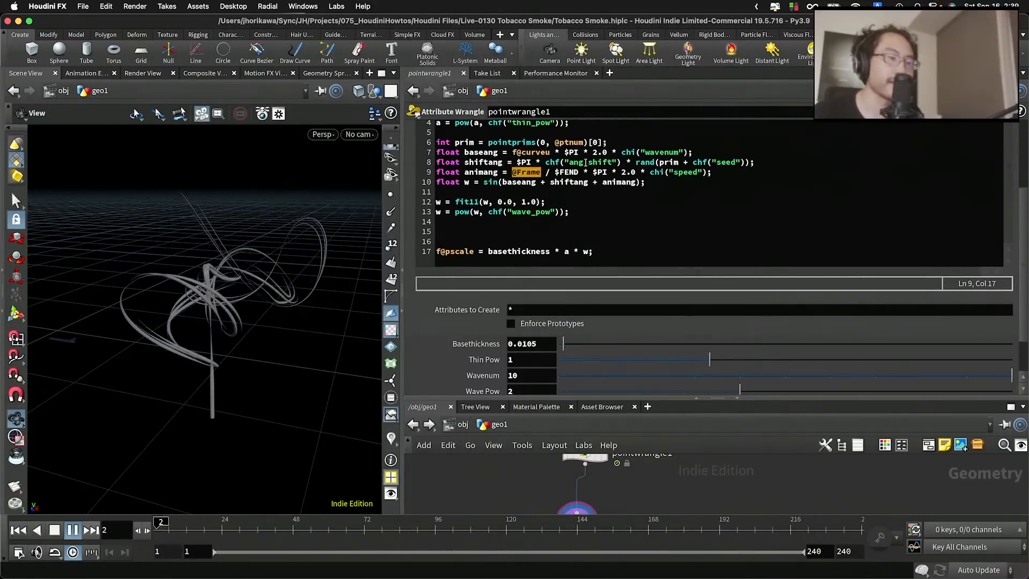
left_click(594, 183)
left_click(513, 172)
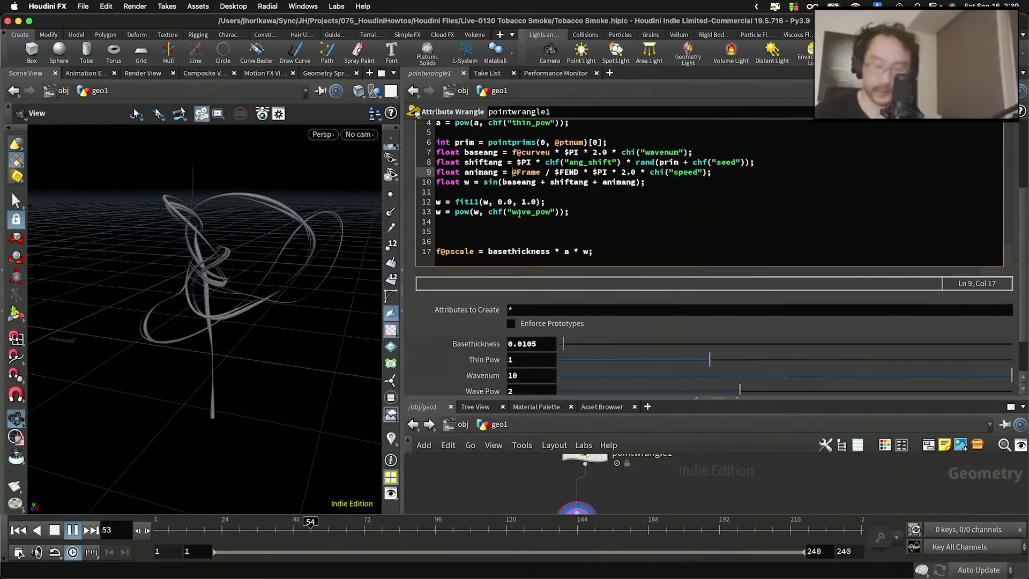
type("-")
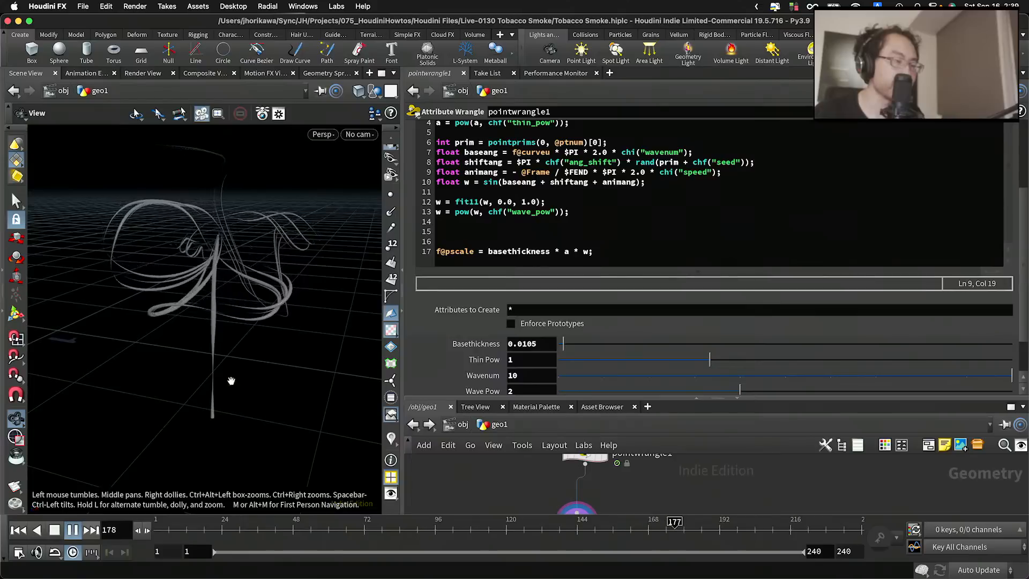
Raise Speed to 6 and finally to 8, checking the playing wires from several angles
scroll(589, 365, "down", 3)
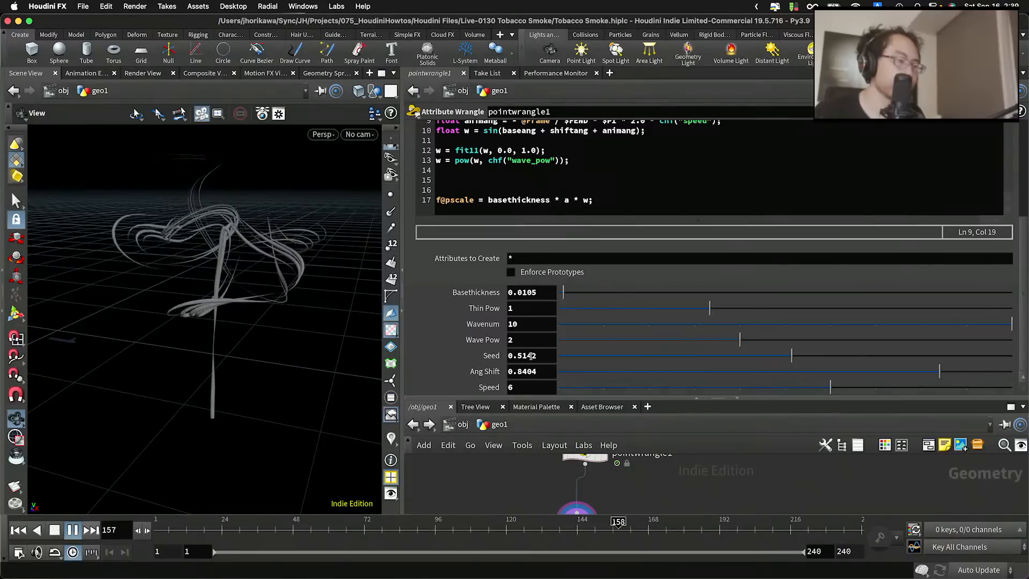
left_click_drag(230, 342, 170, 344)
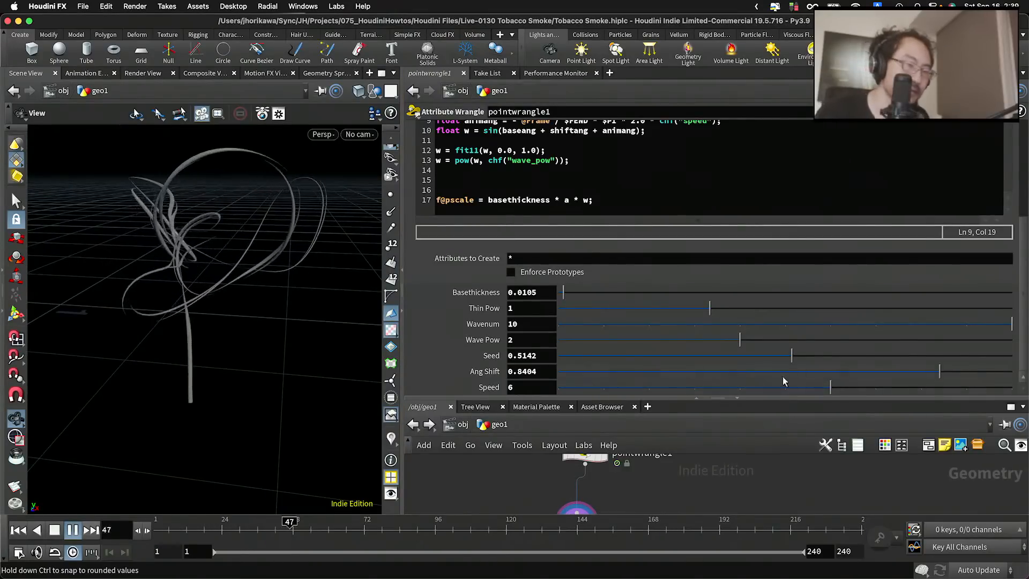
left_click_drag(842, 388, 934, 388)
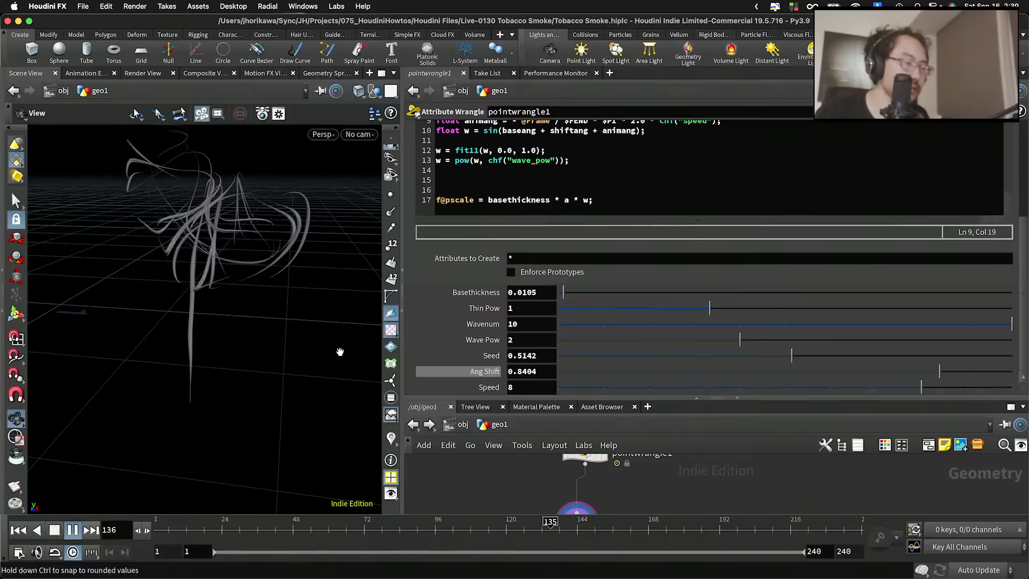
left_click_drag(323, 336, 311, 362)
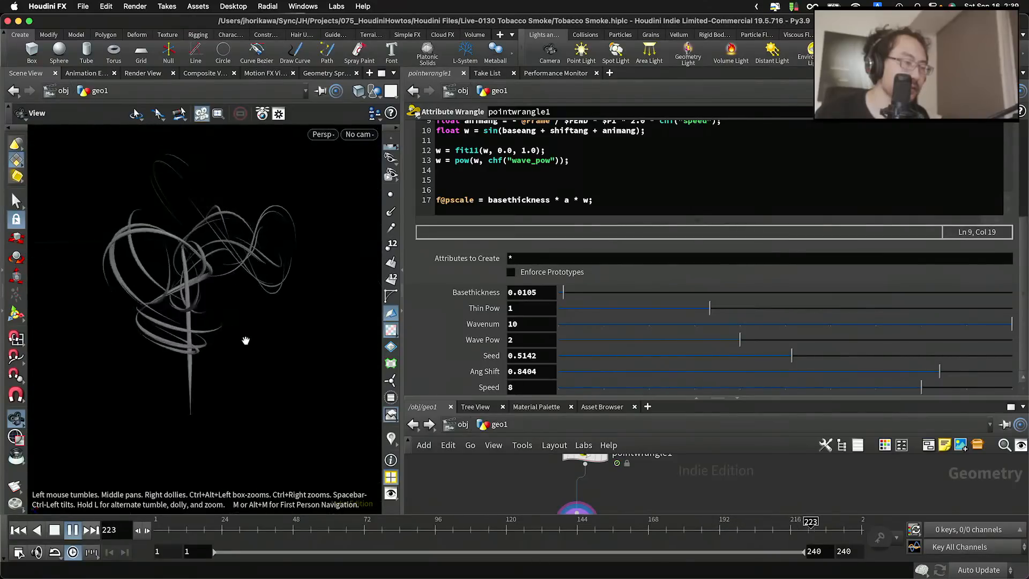
left_click_drag(178, 381, 214, 409)
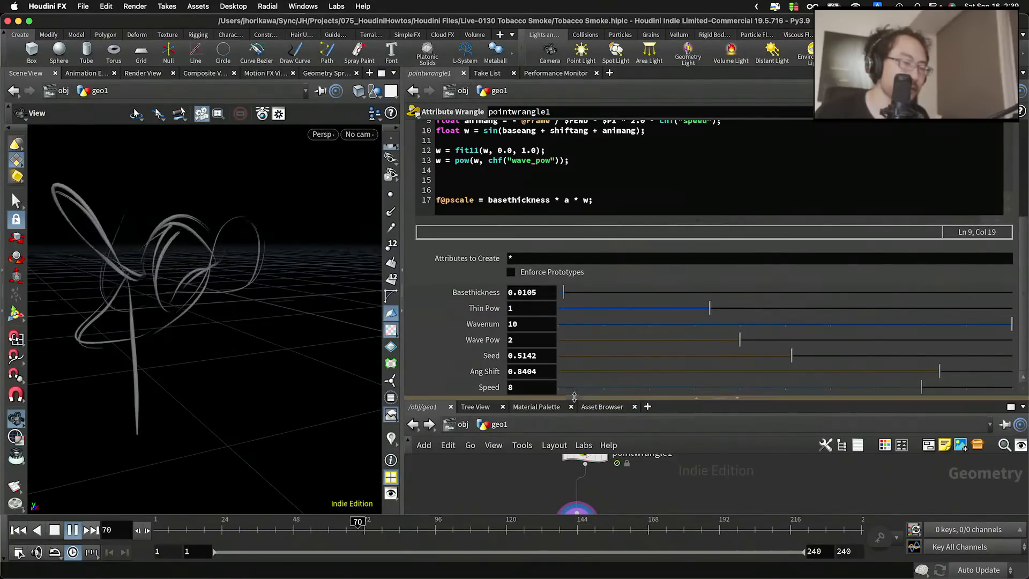
Enlarge the network view and select the move_to_start_pos wrangle inside the upstream for-each loop
left_click_drag(573, 398, 573, 206)
scroll(626, 419, "down", 3)
scroll(626, 419, "down", 3)
middle_click_drag(681, 332, 661, 452)
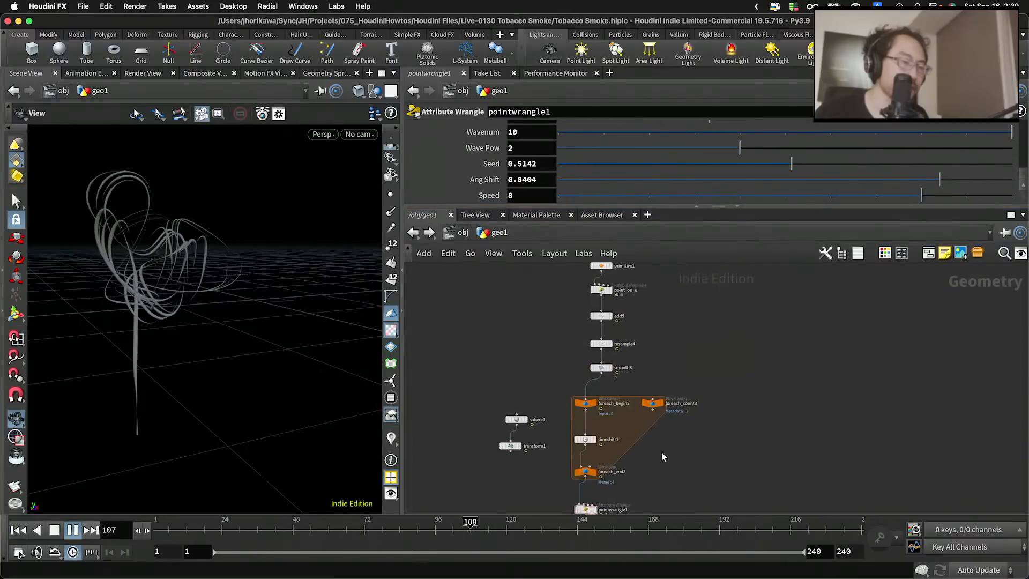
scroll(661, 452, "down", 5)
middle_click_drag(646, 281, 633, 383)
scroll(632, 347, "up", 3)
scroll(634, 364, "up", 5)
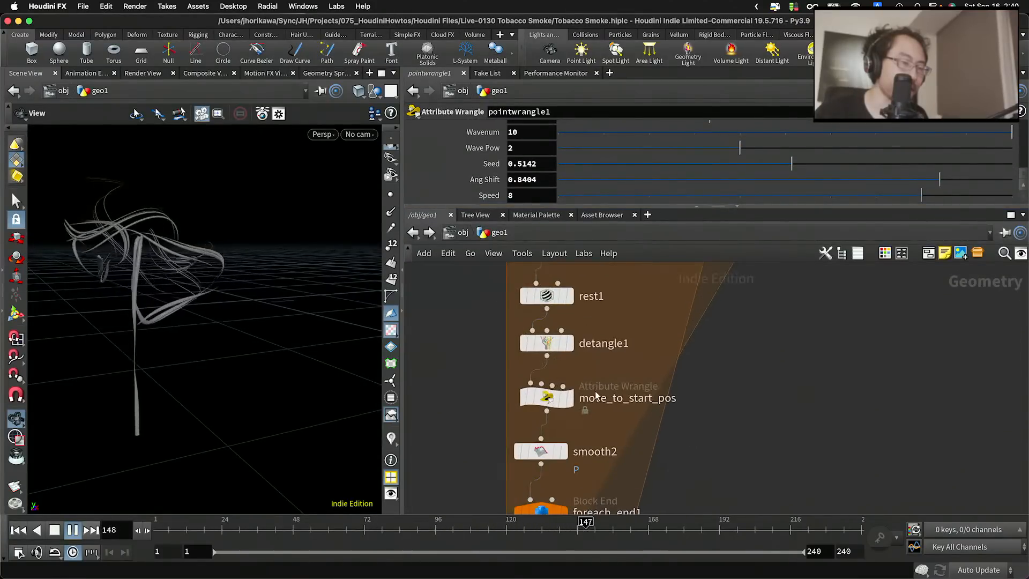
scroll(597, 401, "down", 2)
left_click(561, 398)
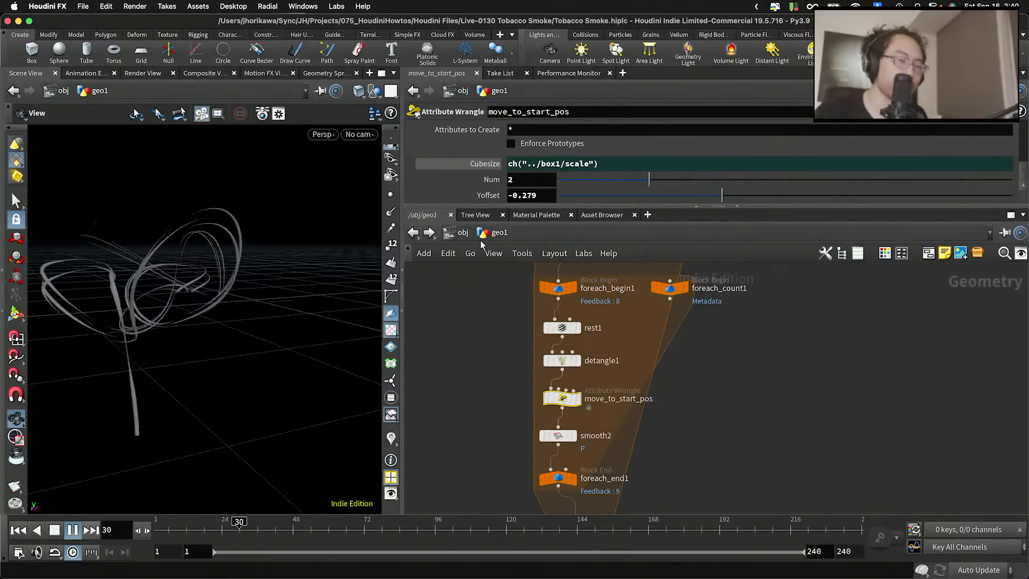
Try Num at 1 on move_to_start_pos, set it back to 2, and view the wires from other angles
left_click(611, 181)
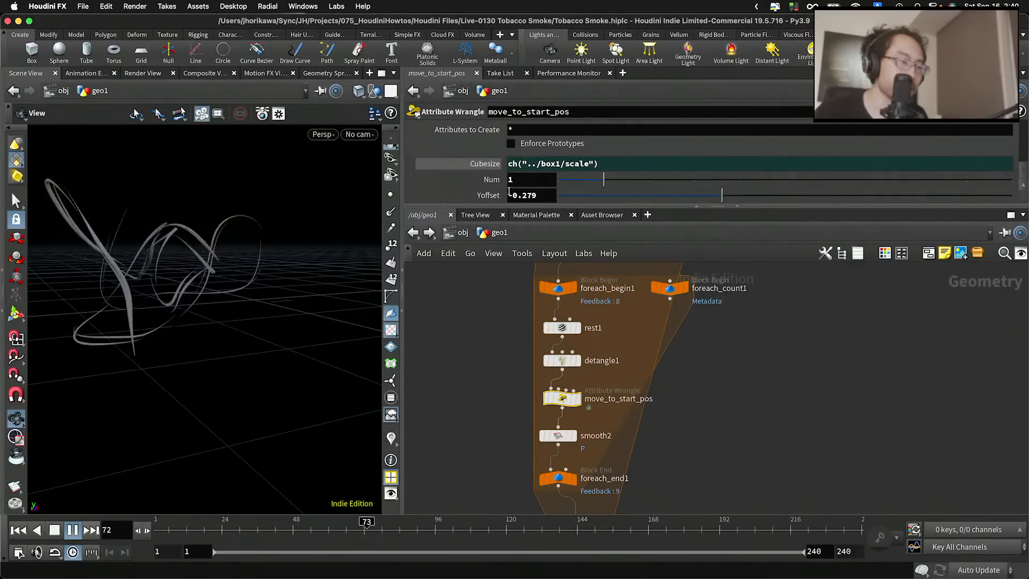
mouse_move(140, 296)
left_mouse_down()
mouse_move(172, 275)
mouse_move(153, 294)
left_mouse_up()
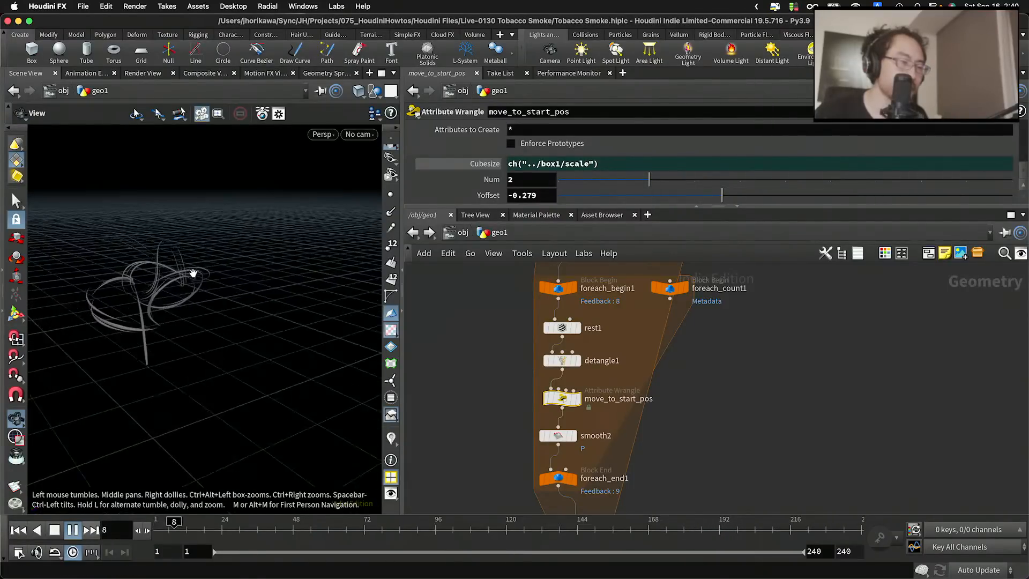
mouse_move(193, 274)
left_mouse_down()
mouse_move(275, 257)
mouse_move(228, 249)
mouse_move(260, 289)
mouse_move(190, 261)
left_mouse_up()
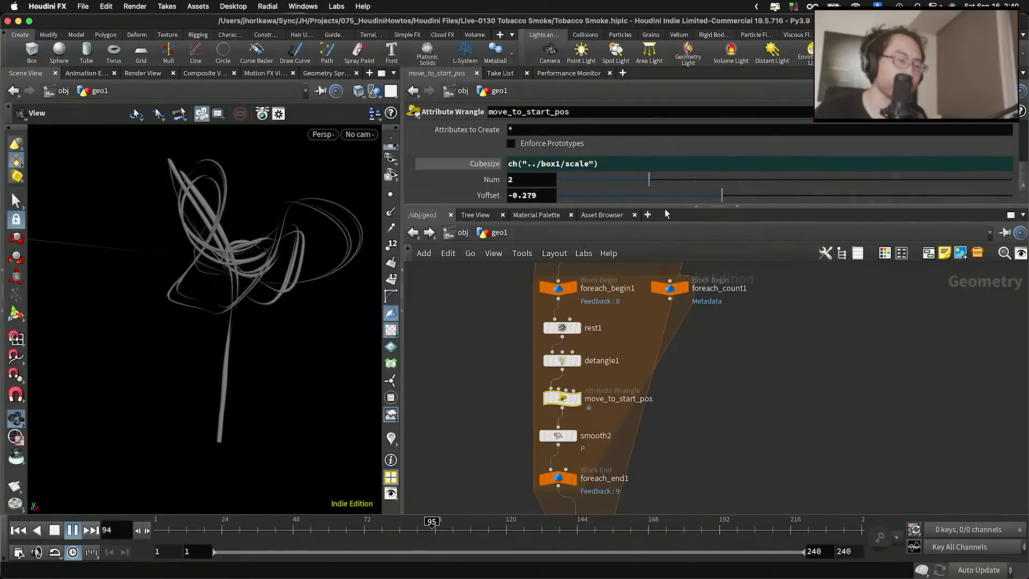
Adjust Yoffset on move_to_start_pos, trying 0 and -0.116 and settling on -0.054, while checking the wires from different angles
left_click_drag(722, 195, 786, 195)
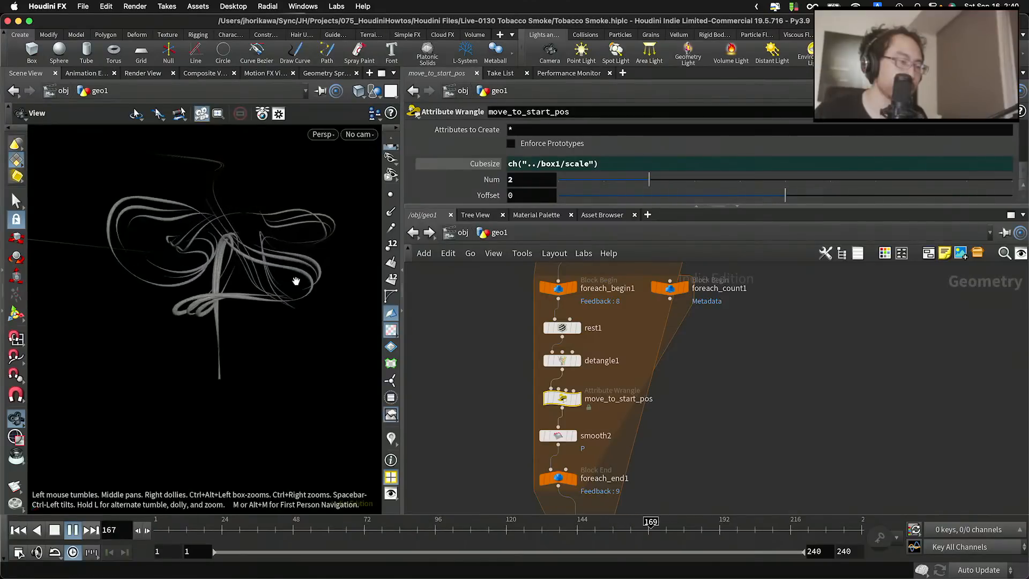
left_click_drag(279, 300, 508, 276)
left_click_drag(795, 193, 772, 194)
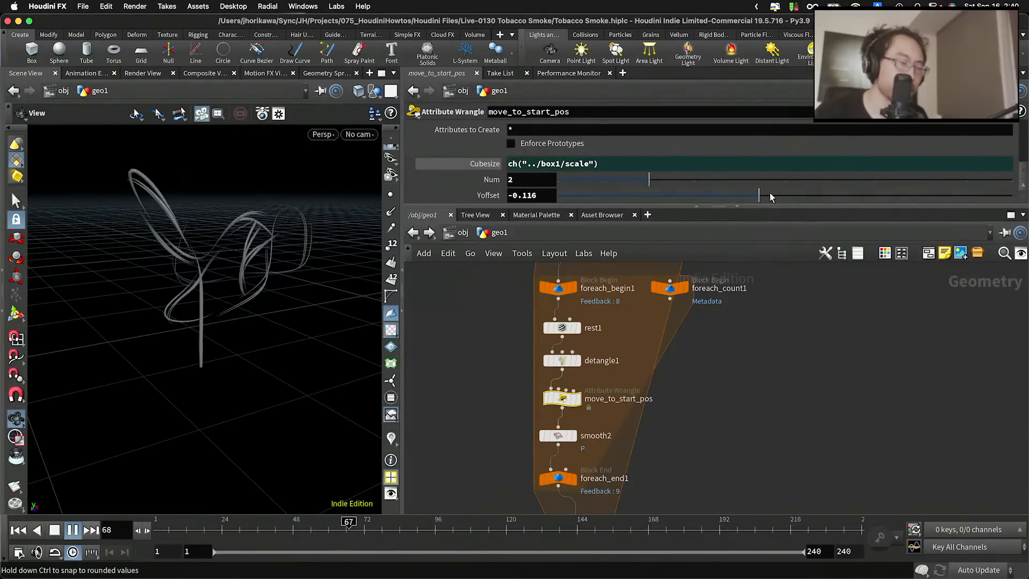
left_click_drag(264, 269, 111, 285)
Set Iterations of the foreach_end2 block to 3 after trying 2, and view the playing wires from closer up
scroll(574, 367, "down", 5)
scroll(584, 429, "up", 5)
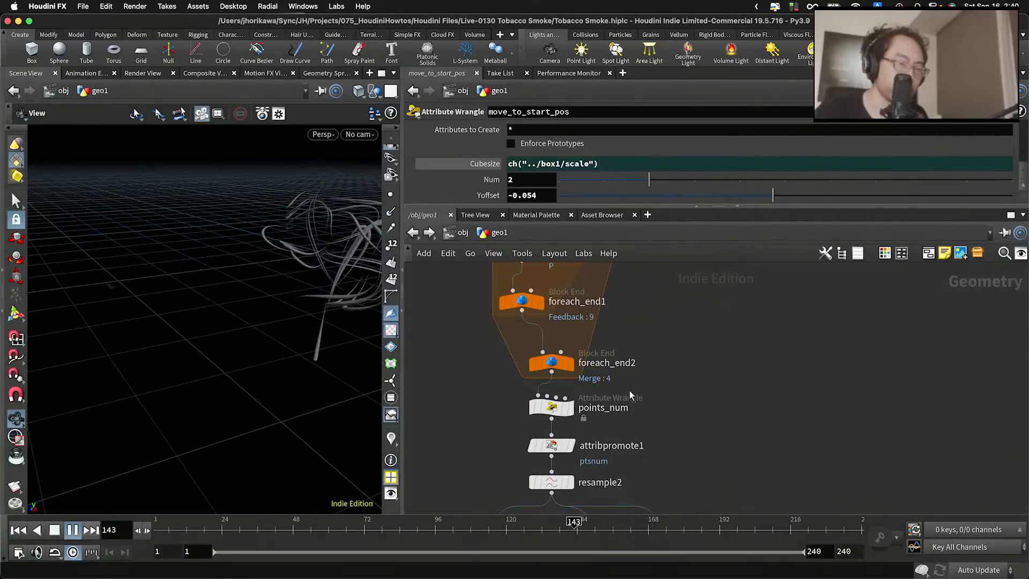
left_click(551, 363)
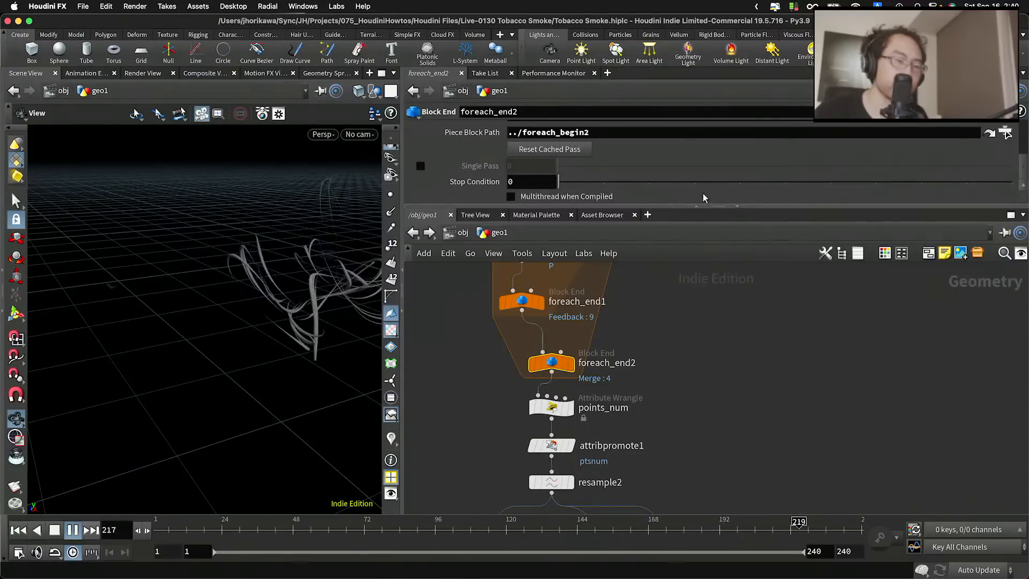
scroll(700, 188, "up", 3)
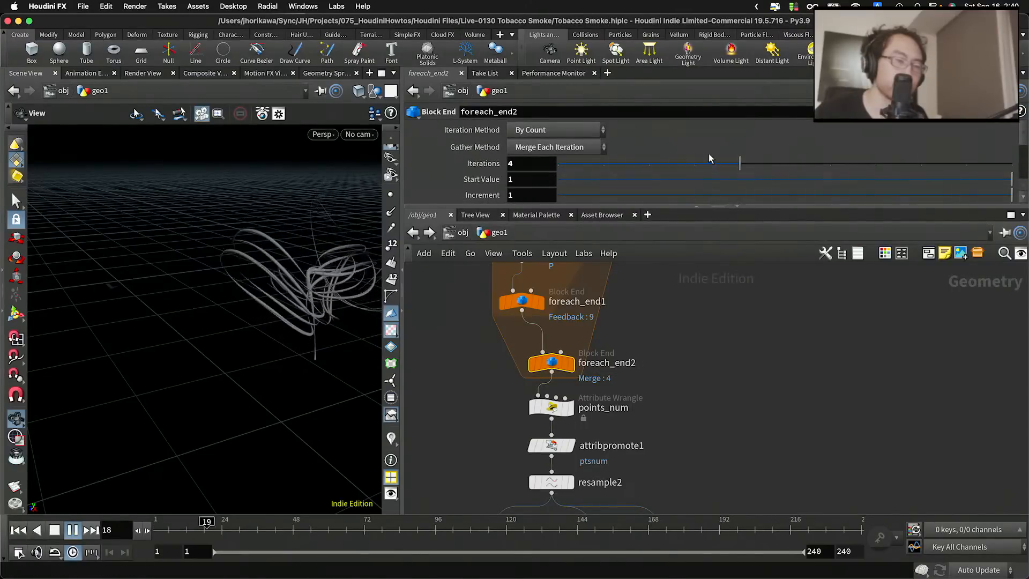
left_click_drag(740, 163, 693, 167)
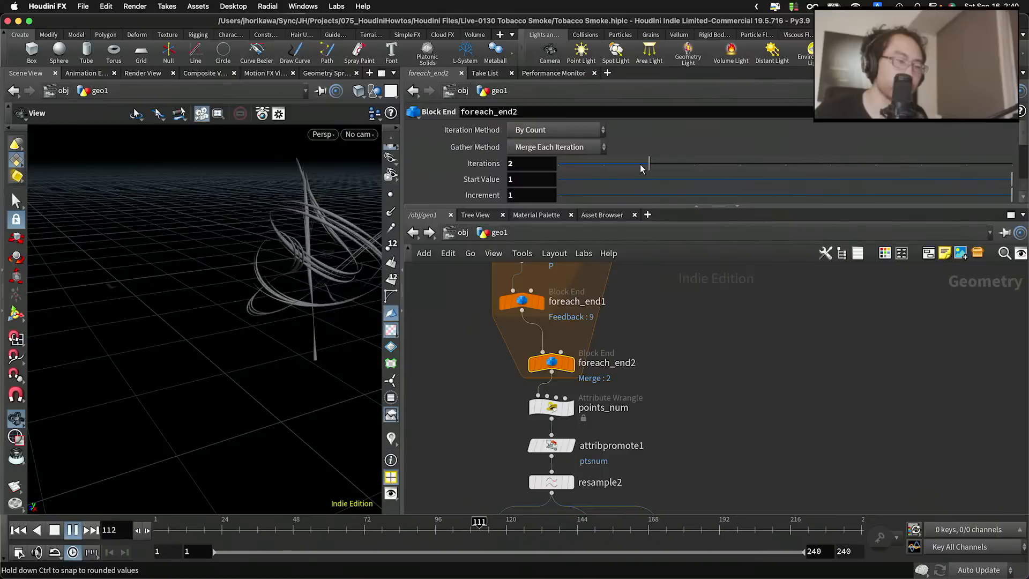
left_click_drag(643, 169, 694, 166)
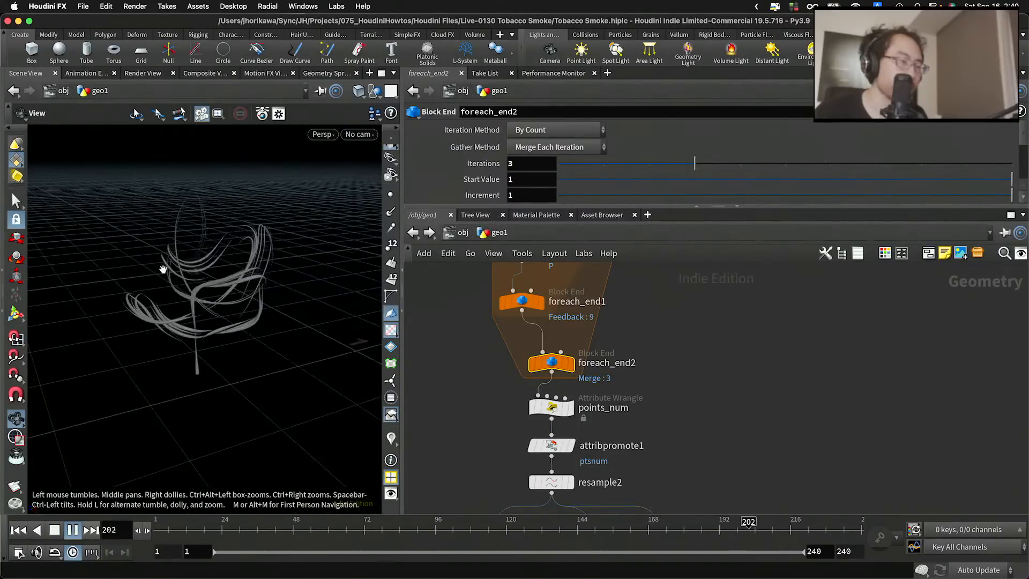
left_click_drag(160, 265, 316, 333)
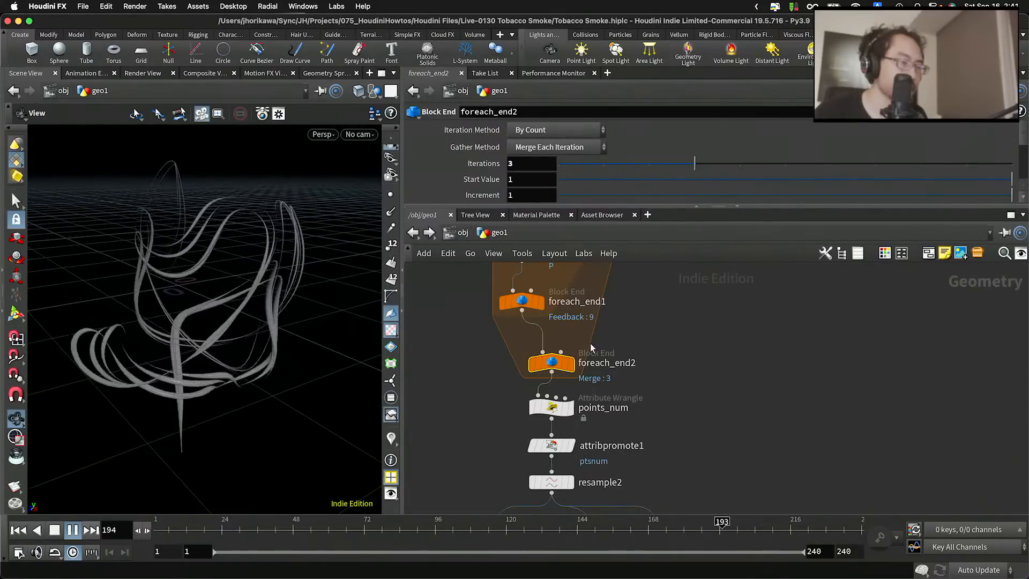
Set Iterations of the foreach_end1 block to 10 after trying 2 and 3
scroll(592, 348, "down", 3)
scroll(611, 396, "up", 5)
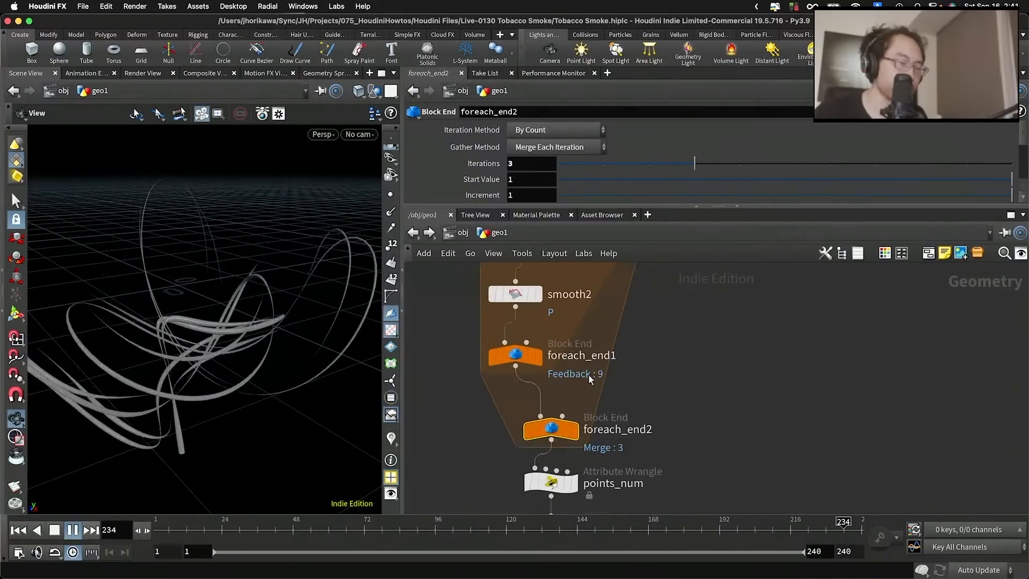
left_click(515, 354)
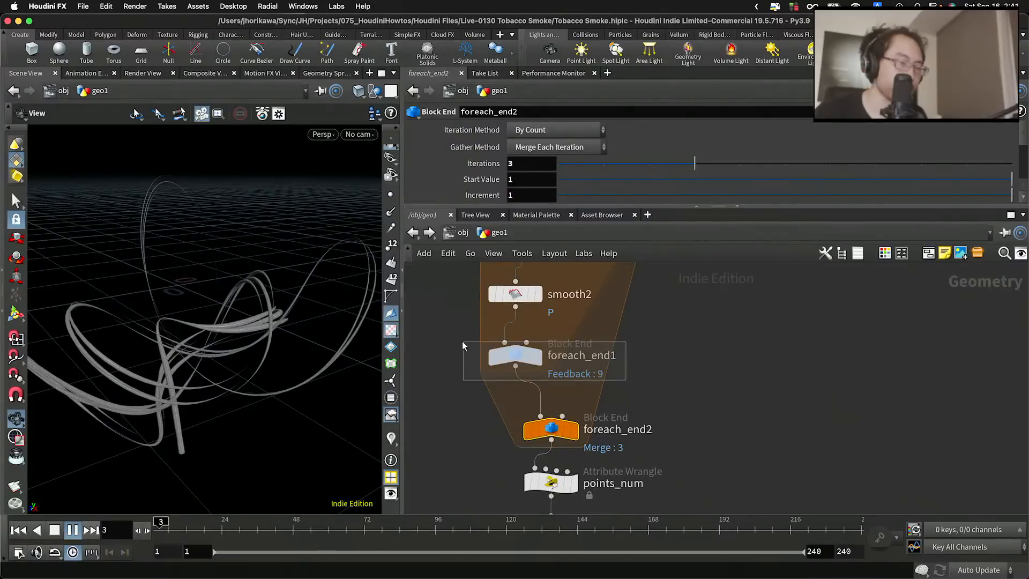
left_click(649, 164)
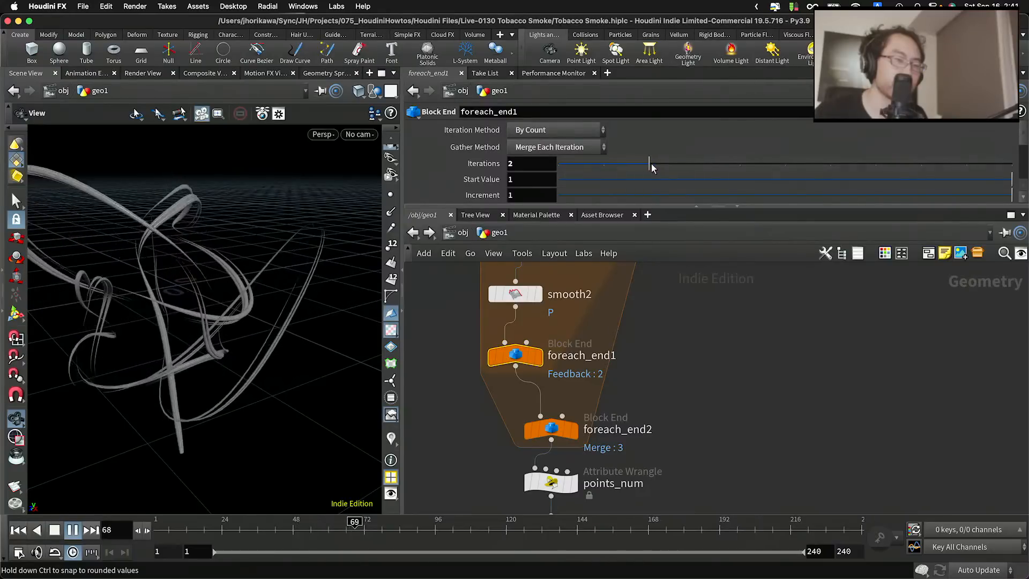
left_click(688, 170)
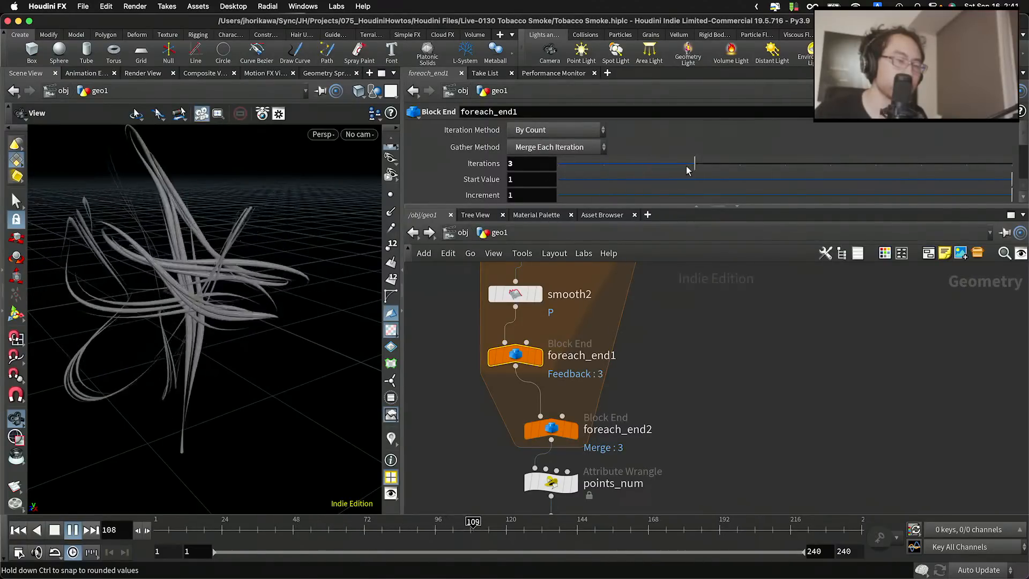
scroll(616, 356, "down", 5)
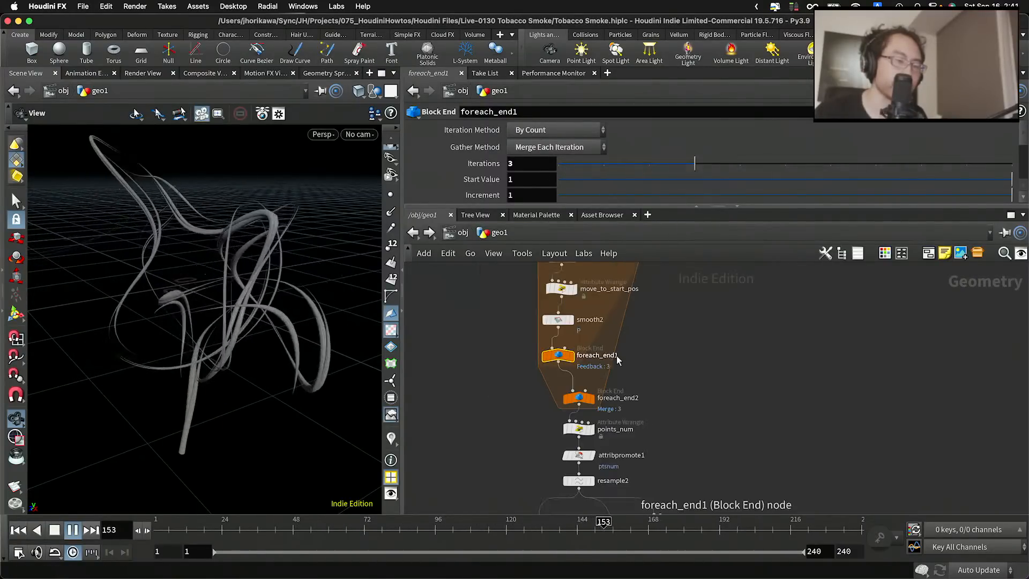
middle_click_drag(635, 347, 621, 449)
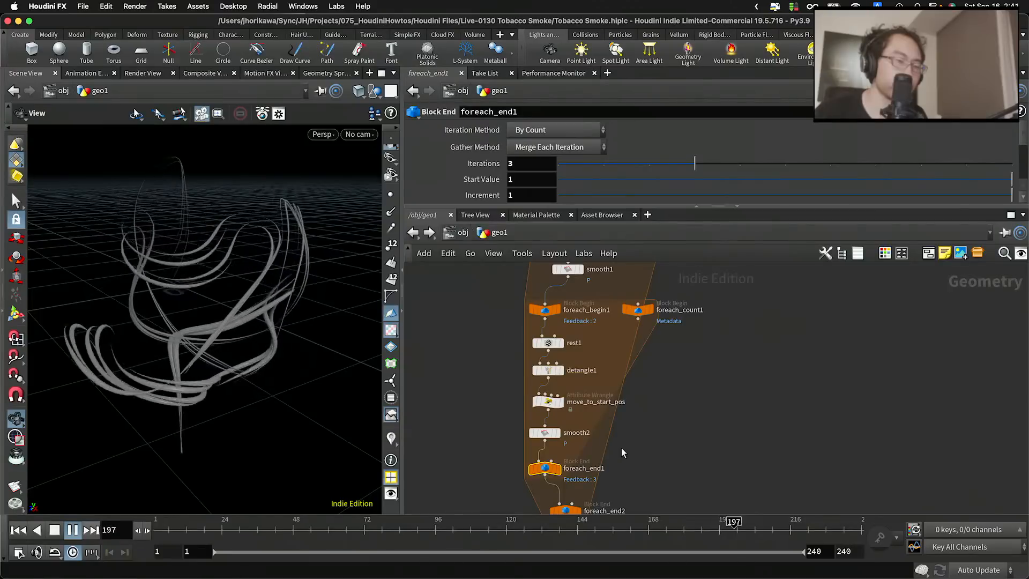
left_click_drag(718, 171, 1011, 164)
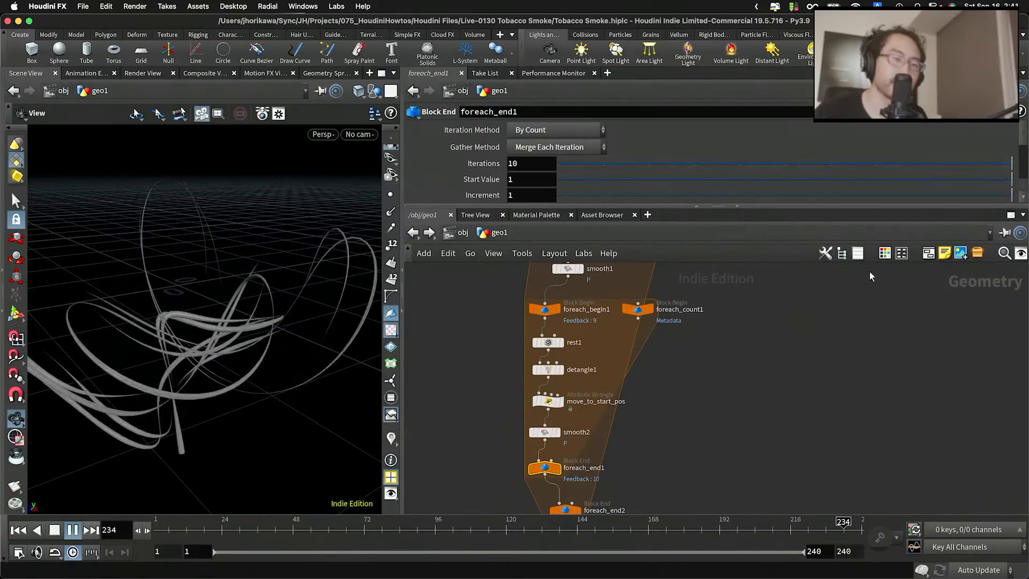
Select the foreach_end3 block above pointwrangle1 and reduce its Iterations to 1
scroll(784, 333, "down", 3)
scroll(720, 401, "down", 6)
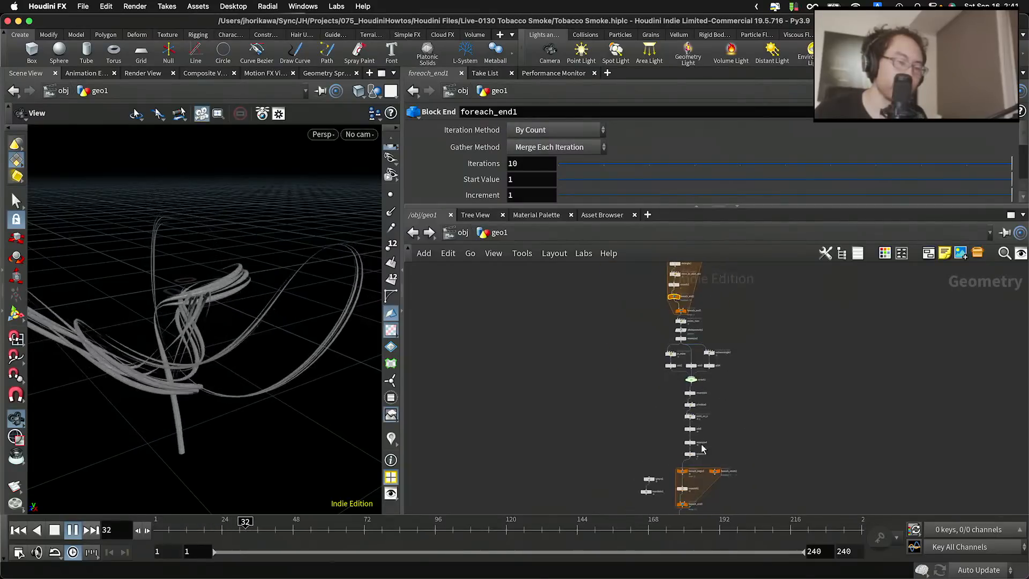
left_click(676, 461)
scroll(681, 461, "up", 5)
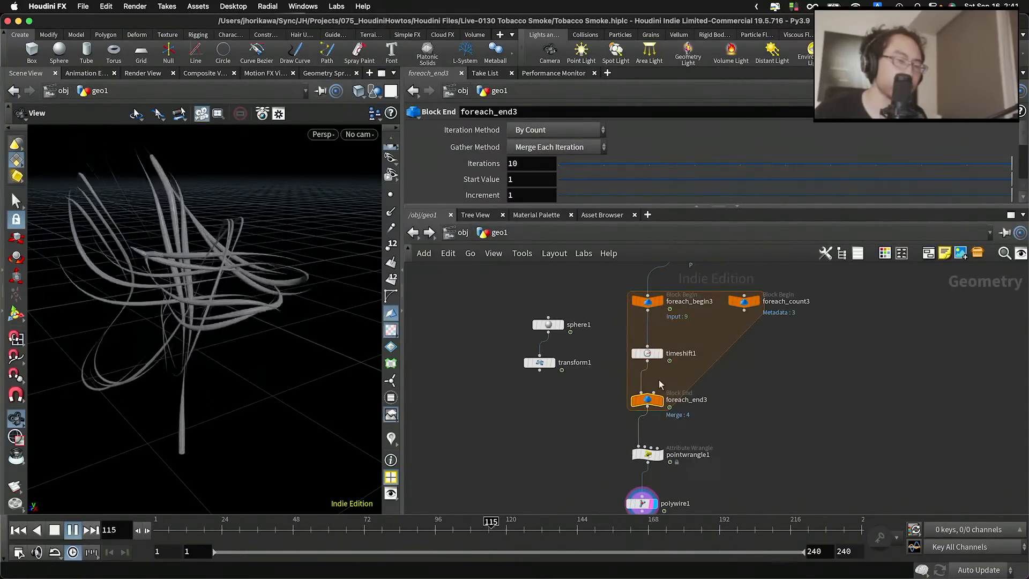
left_click(650, 407)
key("Escape")
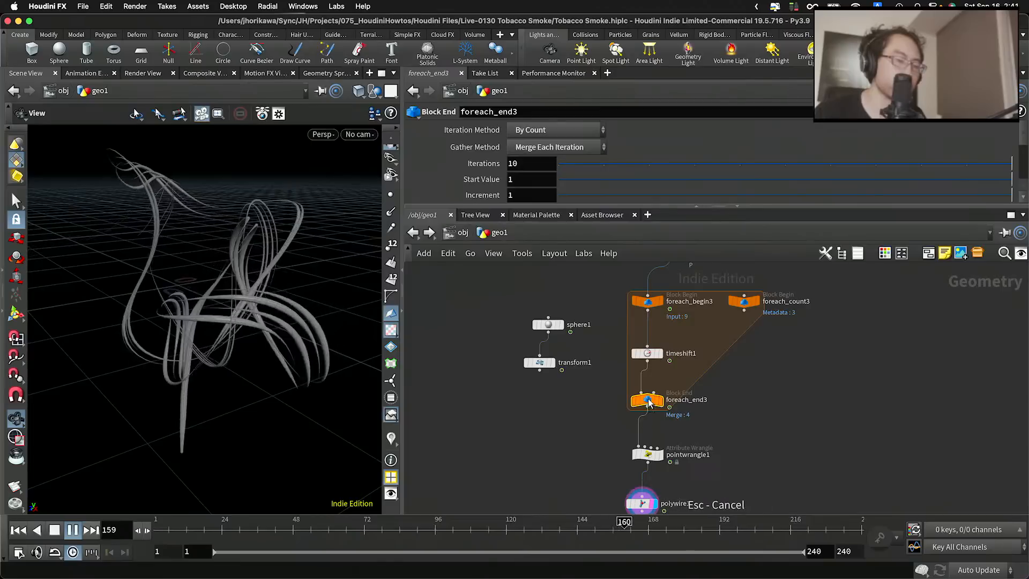
left_click_drag(695, 163, 664, 166)
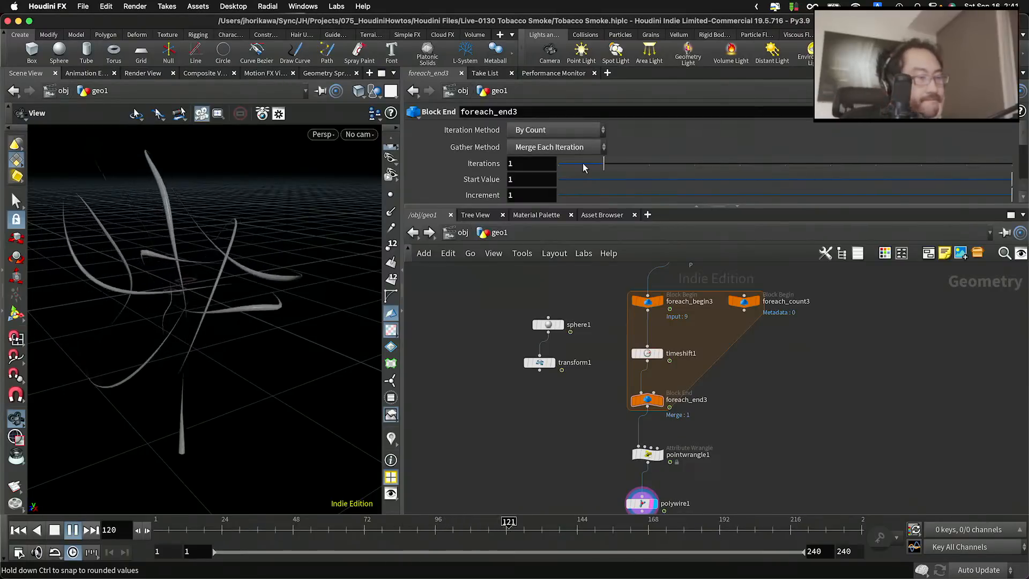
Set Wave Pow of pointwrangle1 to 1.395 and try Wavenum at 2 before settling on 5
scroll(656, 428, "down", 2)
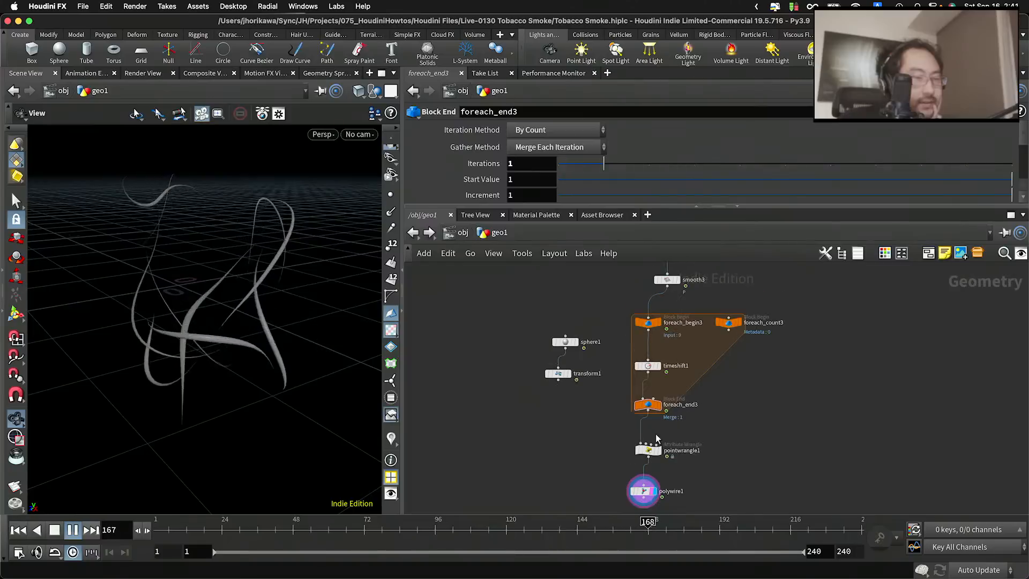
left_click(647, 449)
scroll(649, 173, "up", 2)
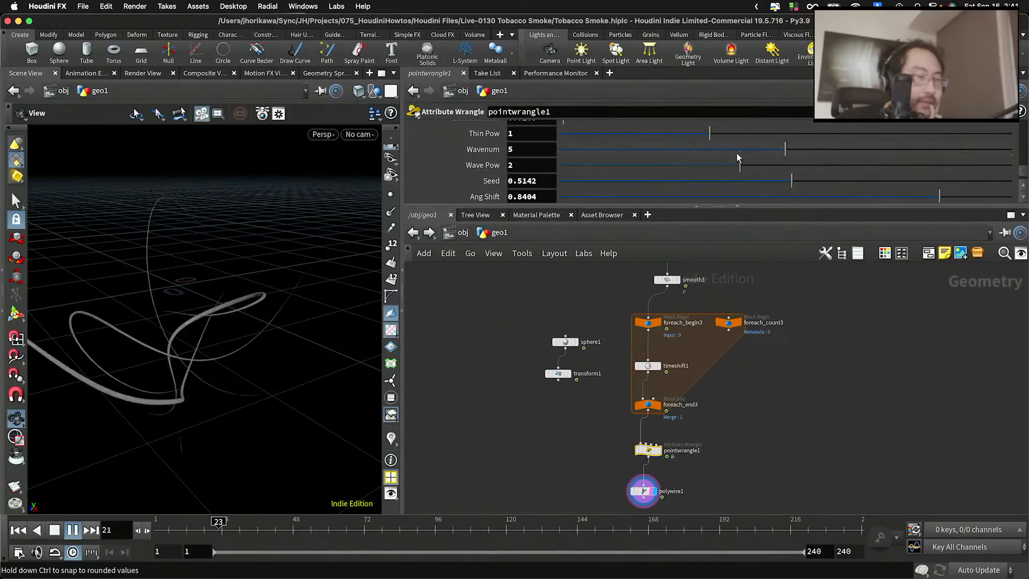
left_click_drag(737, 157, 664, 157)
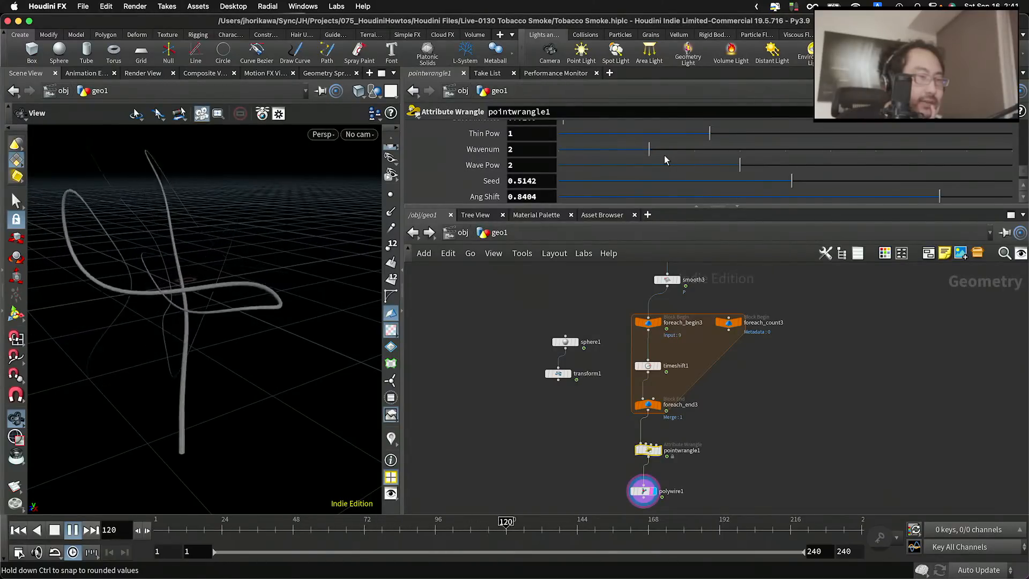
left_click_drag(740, 165, 564, 170)
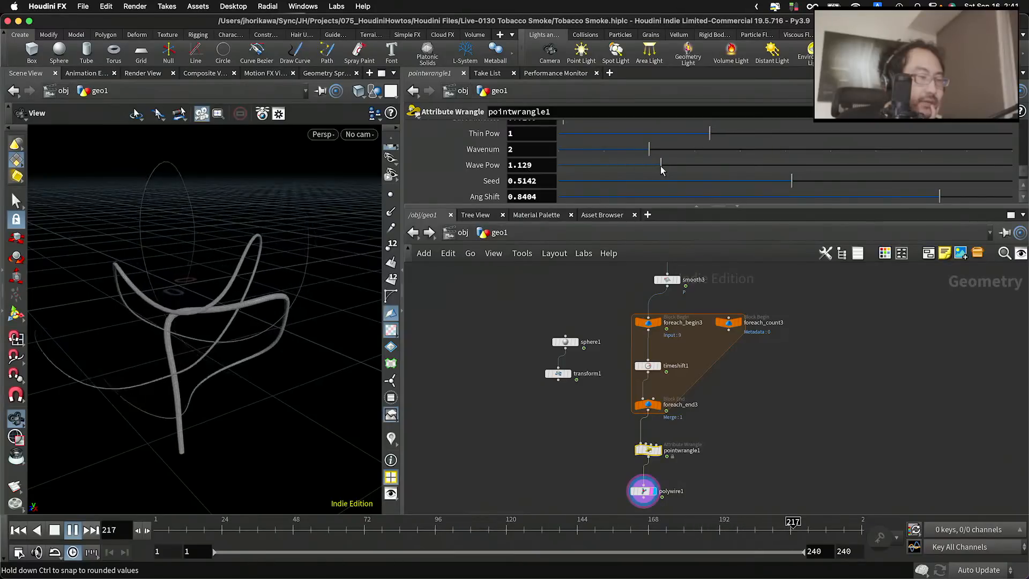
left_click_drag(685, 167, 773, 149)
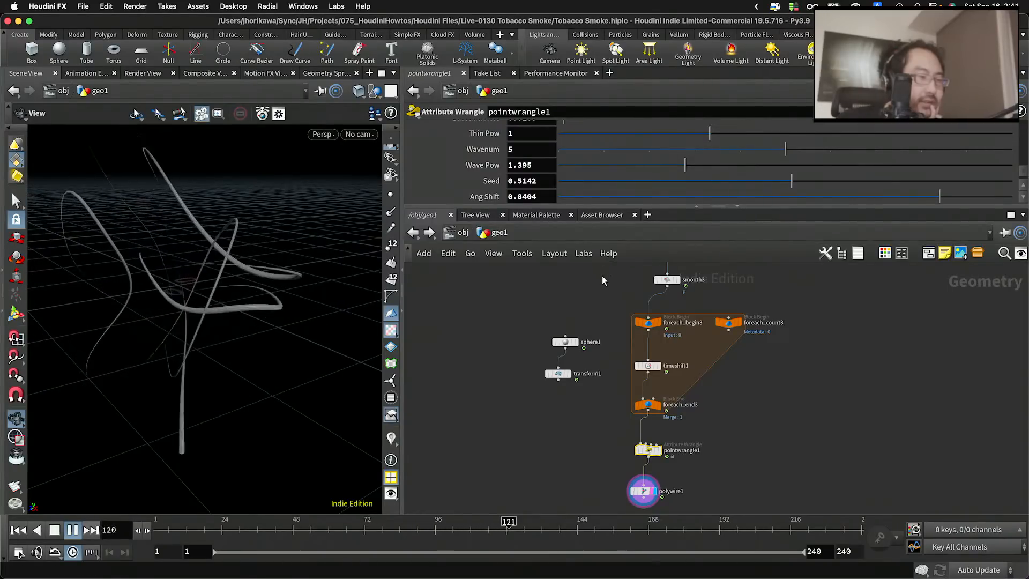
Set Iterations of the foreach_end3 block to 4, comparing it with 3
left_click(635, 404)
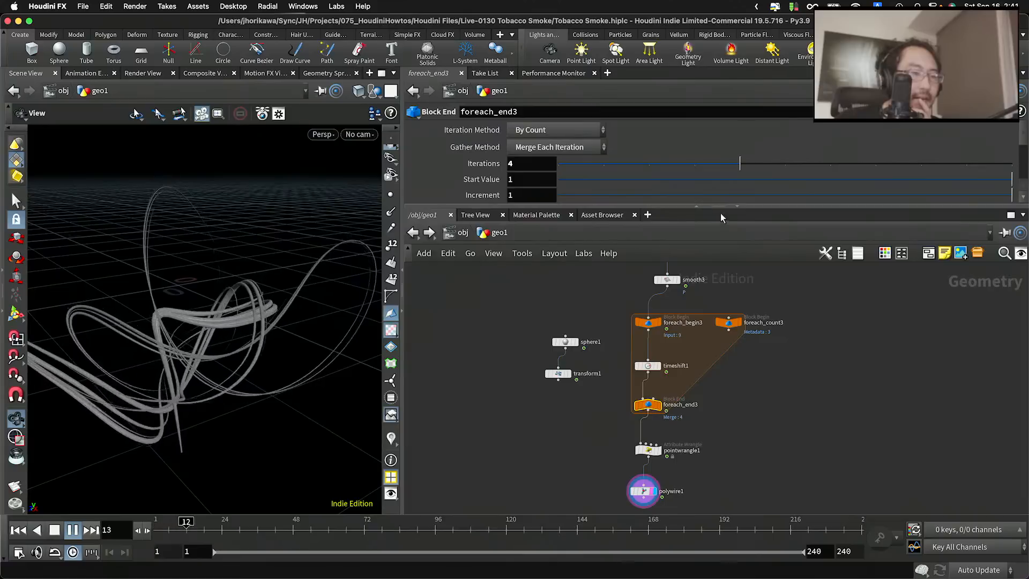
left_click_drag(739, 163, 700, 165)
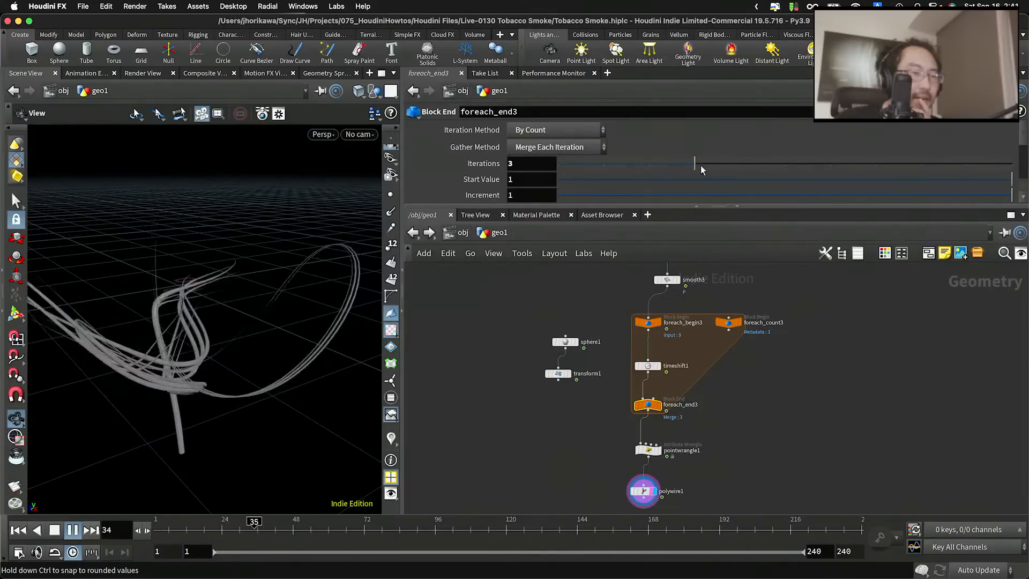
left_click(738, 164)
Change the noise multiplier in timeshift1's Frame expression to 10 and view the playing wires from another angle
left_click(647, 365)
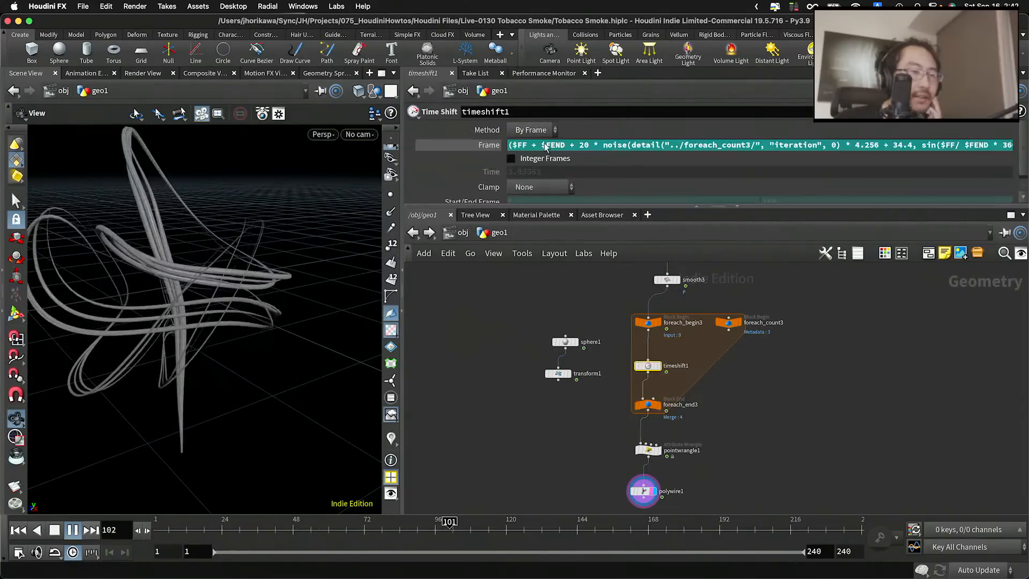
left_click(579, 145)
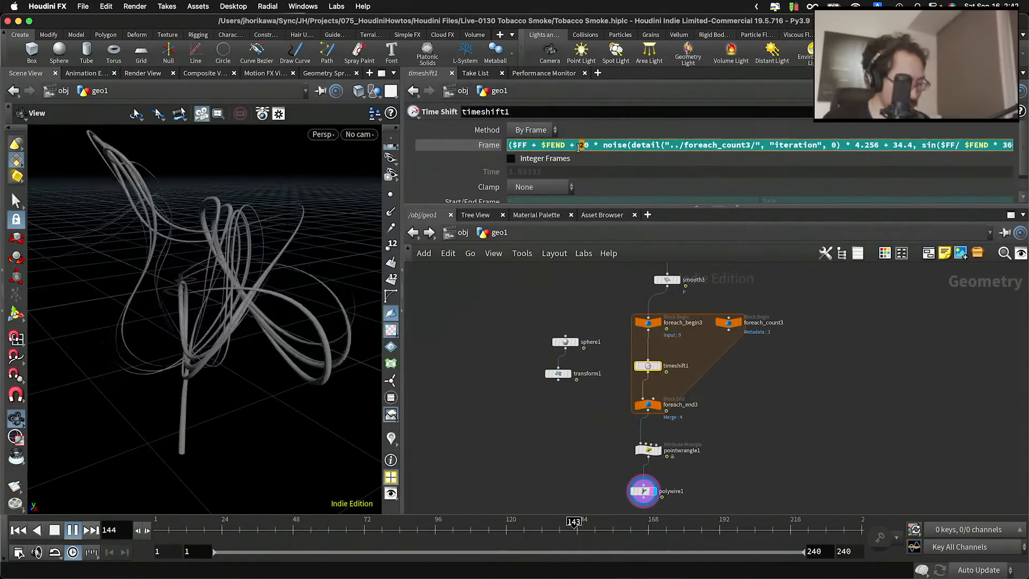
key("Delete")
type("1")
key("Return")
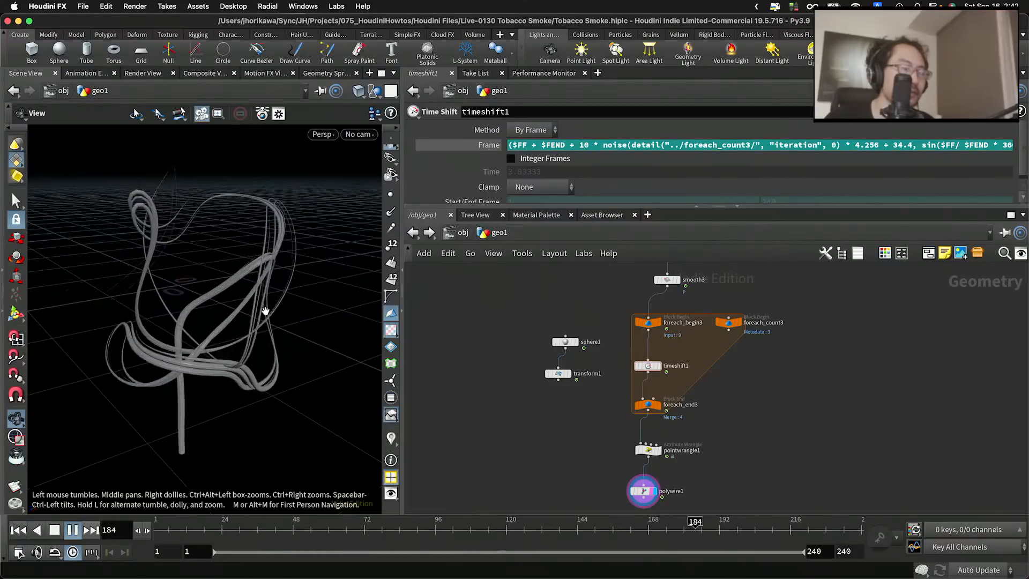
left_click_drag(265, 277, 287, 315)
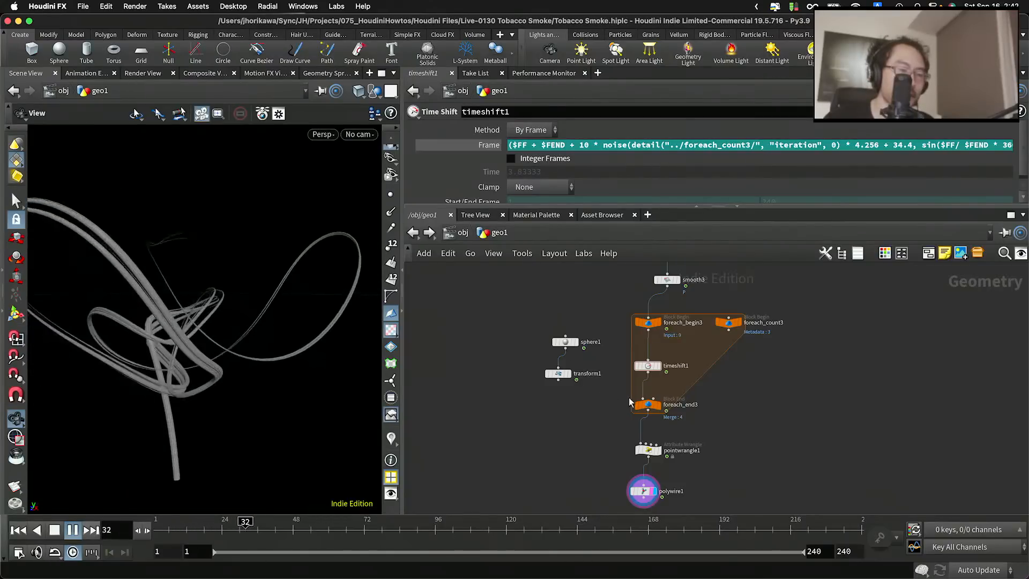
Set Ang Shift of pointwrangle1 to 1
scroll(675, 428, "up", 3)
left_click(639, 462)
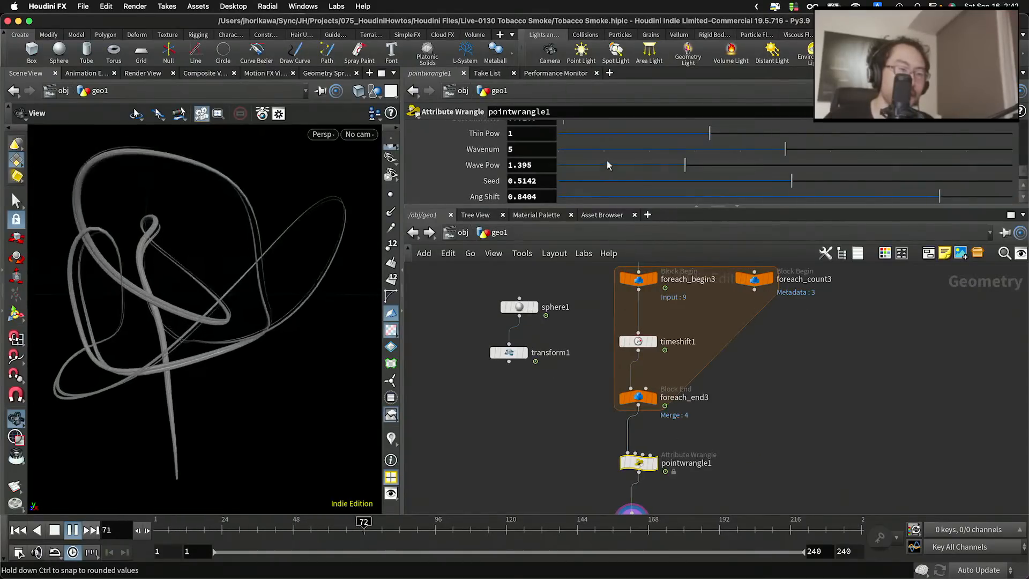
scroll(624, 140, "up", 3)
scroll(625, 145, "down", 3)
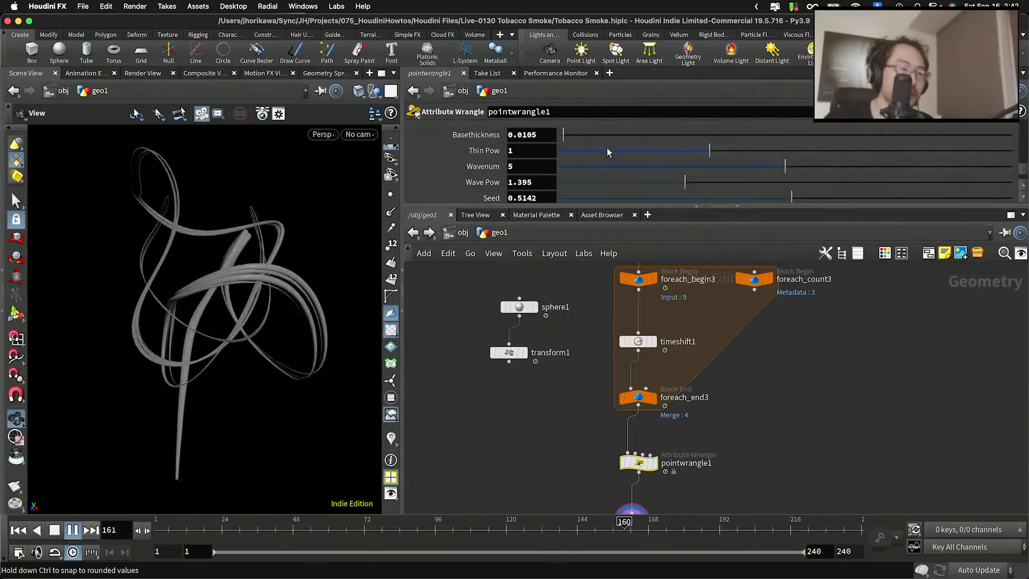
scroll(582, 155, "down", 2)
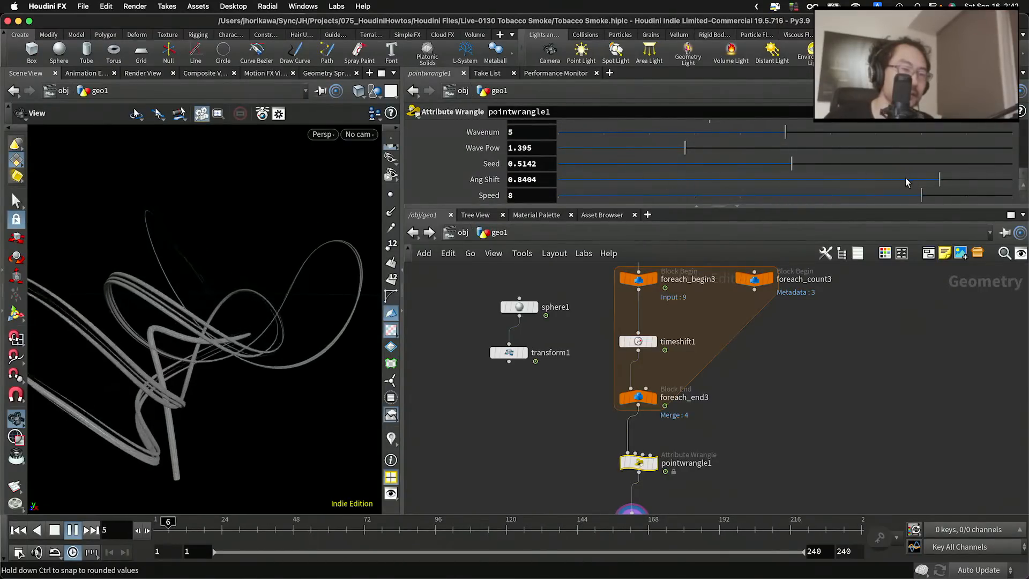
left_click_drag(936, 179, 1013, 180)
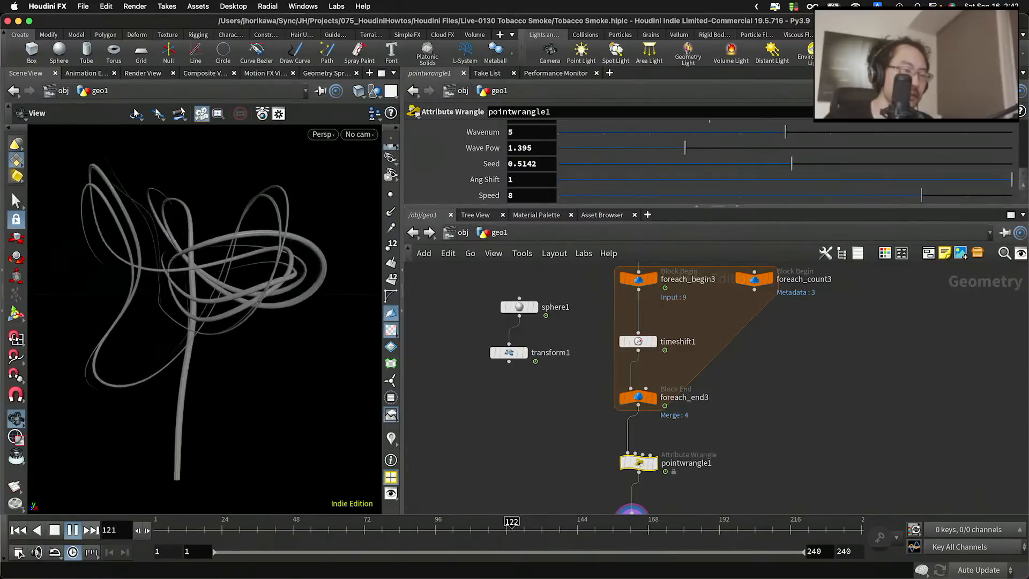
Set pointwrangle1's Seed to 0.2541 and Wave Pow to 1.59 after trying 5, while viewing the wires from different distances
right_click_drag(298, 262, 207, 317)
left_click_drag(207, 317, 225, 326)
right_click_drag(225, 326, 336, 300)
left_click_drag(335, 301, 194, 394)
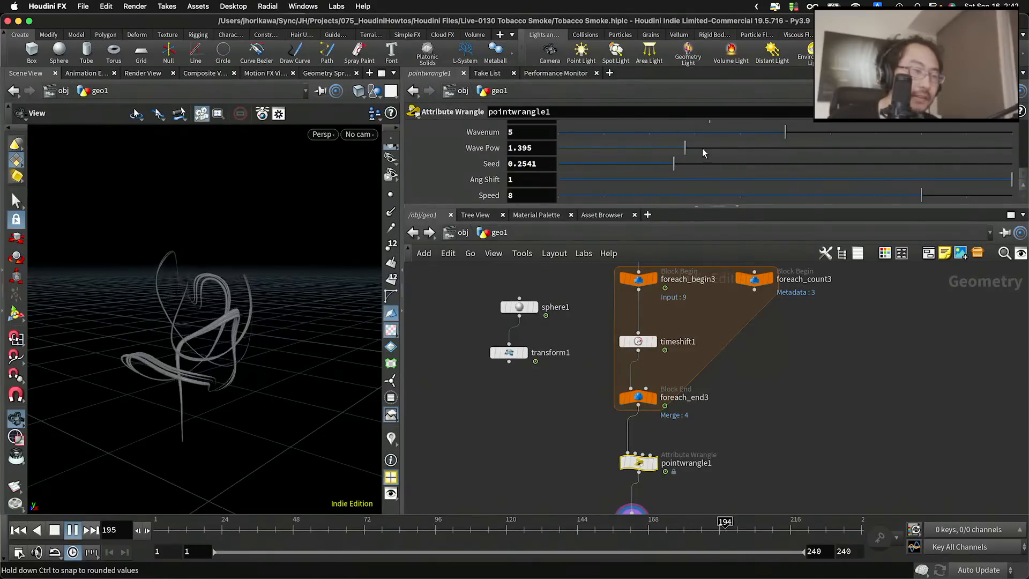
left_click_drag(797, 151, 947, 148)
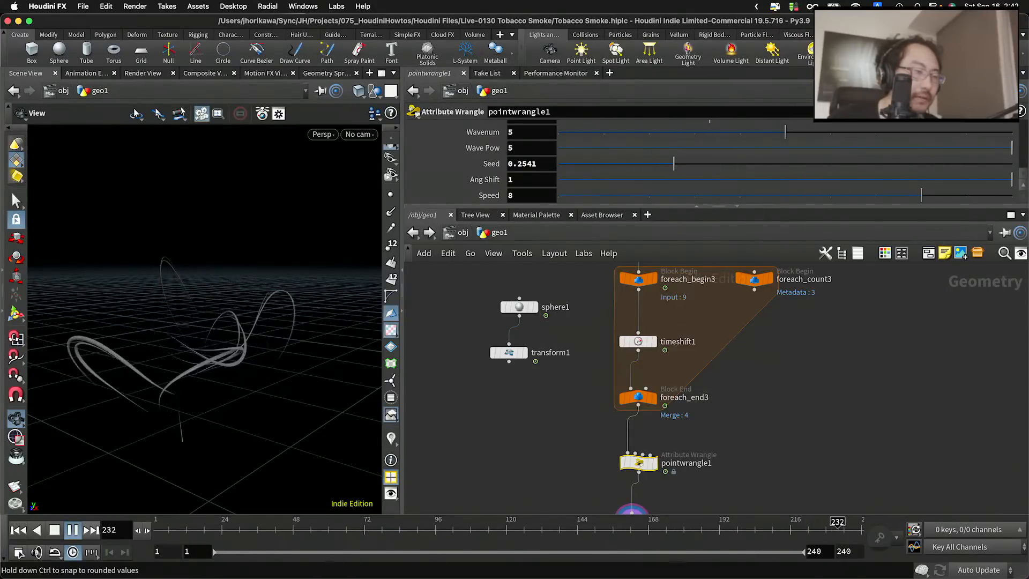
left_click_drag(1011, 148, 739, 140)
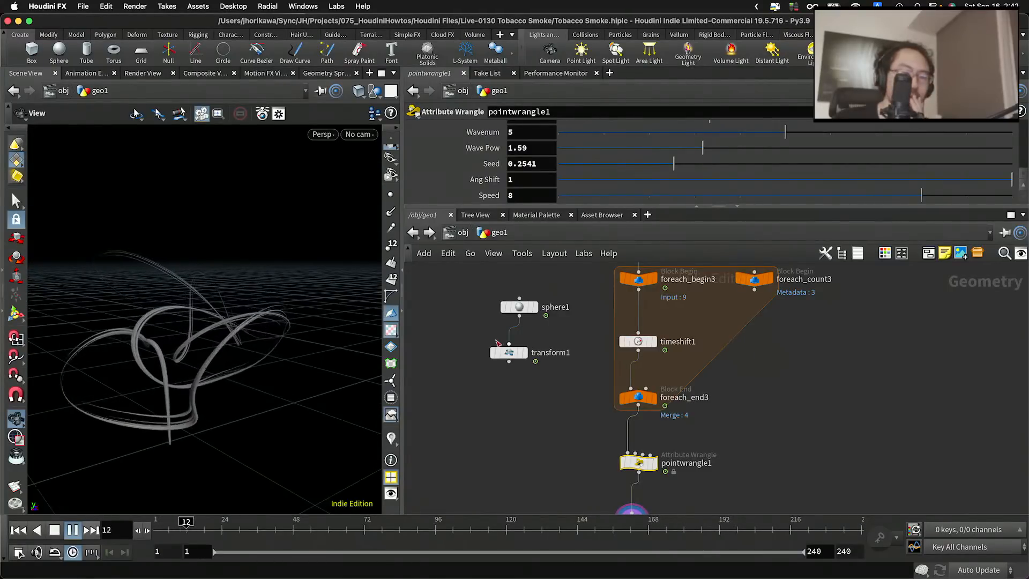
Delete the unused sphere1 and transform1 nodes beside the foreach_end3 block
scroll(549, 363, "down", 1)
scroll(549, 359, "down", 1)
scroll(503, 343, "up", 1)
left_click_drag(520, 355, 535, 353)
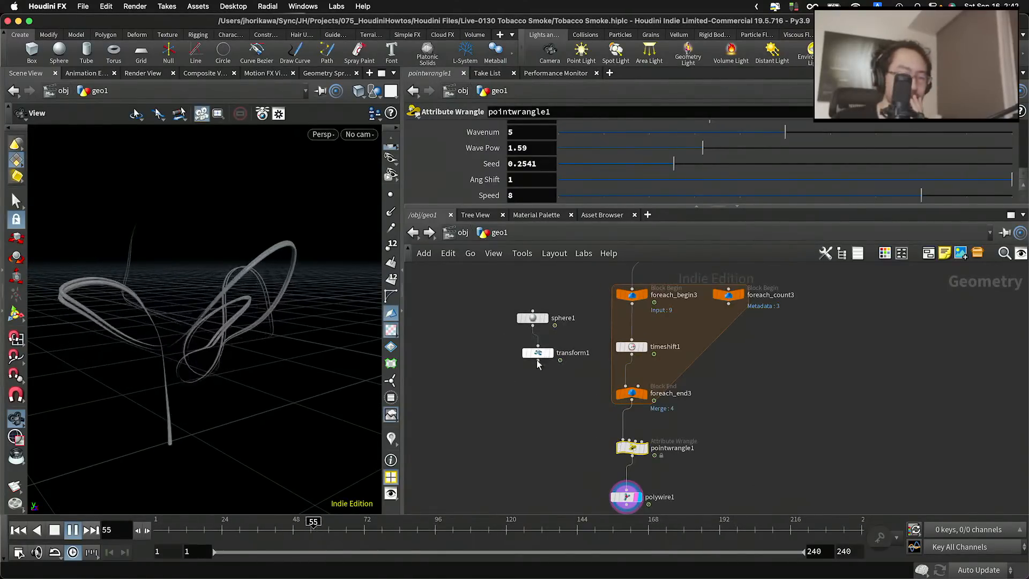
left_click_drag(578, 403, 513, 297)
key("Delete")
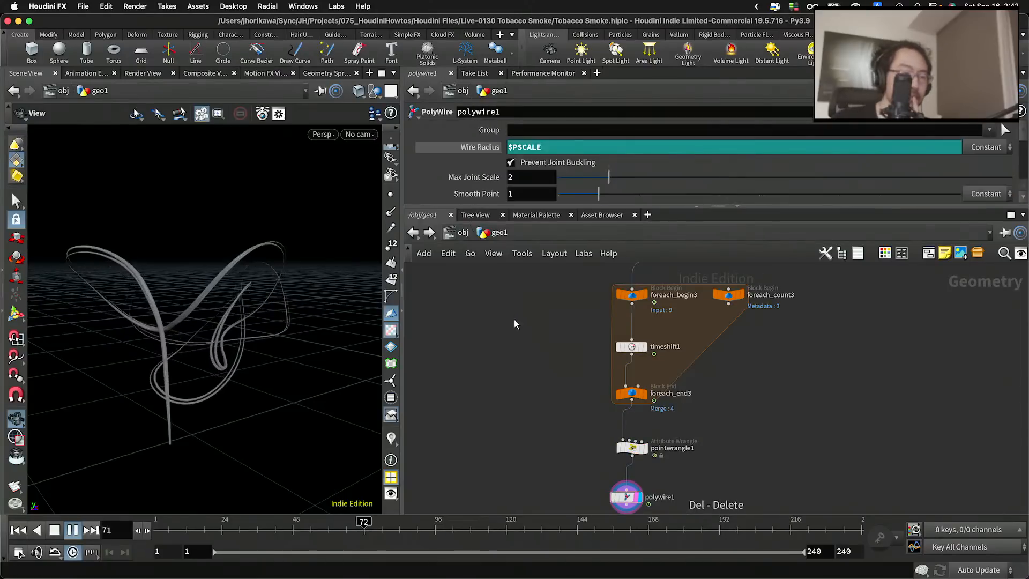
Stop playback at frame 98 and inspect the frozen smoke wires from different angles
scroll(513, 320, "down", 5)
middle_click_drag(513, 322, 538, 366)
scroll(552, 383, "up", 5)
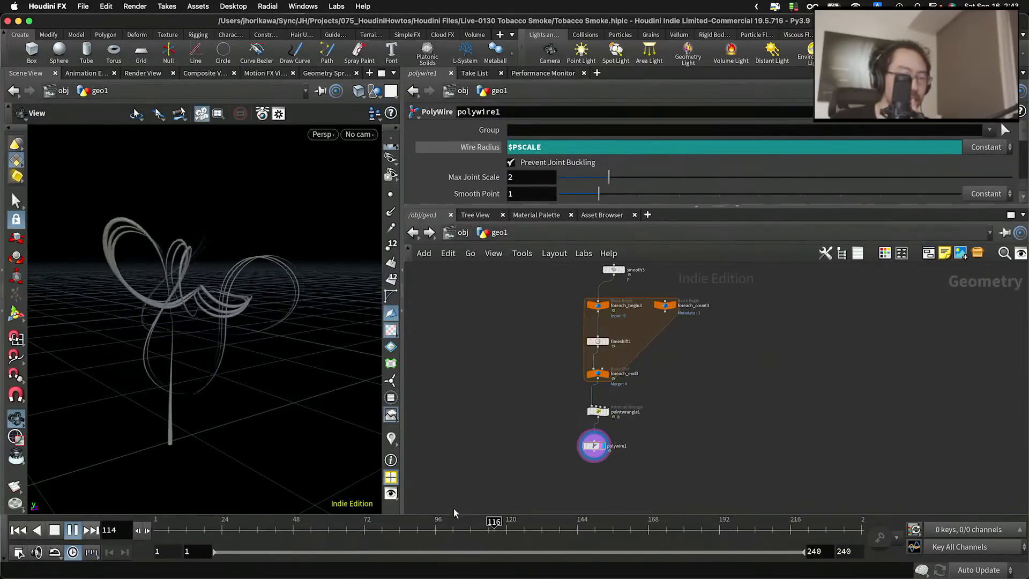
left_click(441, 529)
scroll(438, 418, "down", 1)
left_click_drag(299, 399, 227, 374)
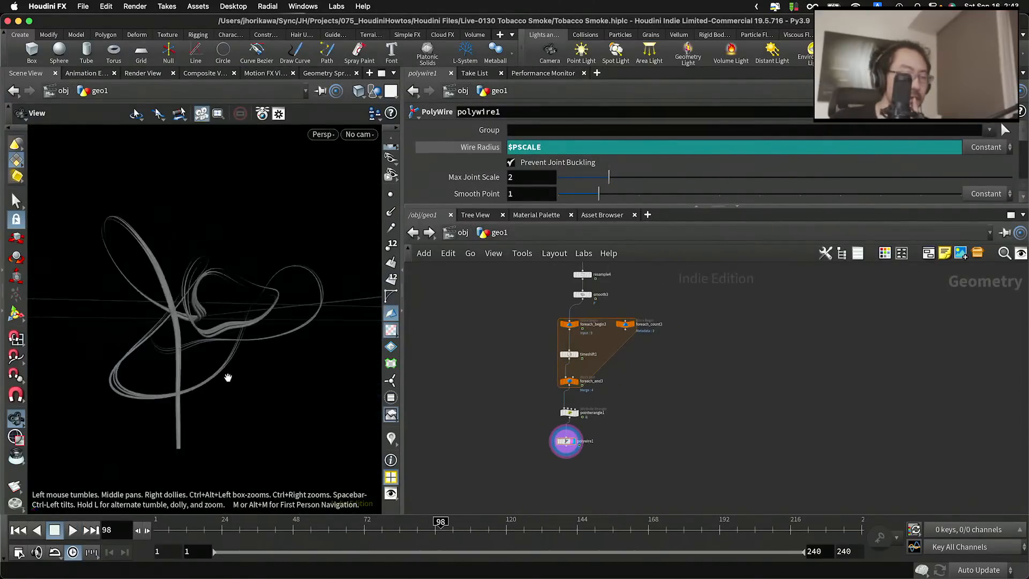
scroll(506, 394, "down", 2)
left_click_drag(352, 356, 375, 360)
Select move_to_start_pos in the foreach_end1 block and set Num to 1
scroll(565, 372, "up", 5)
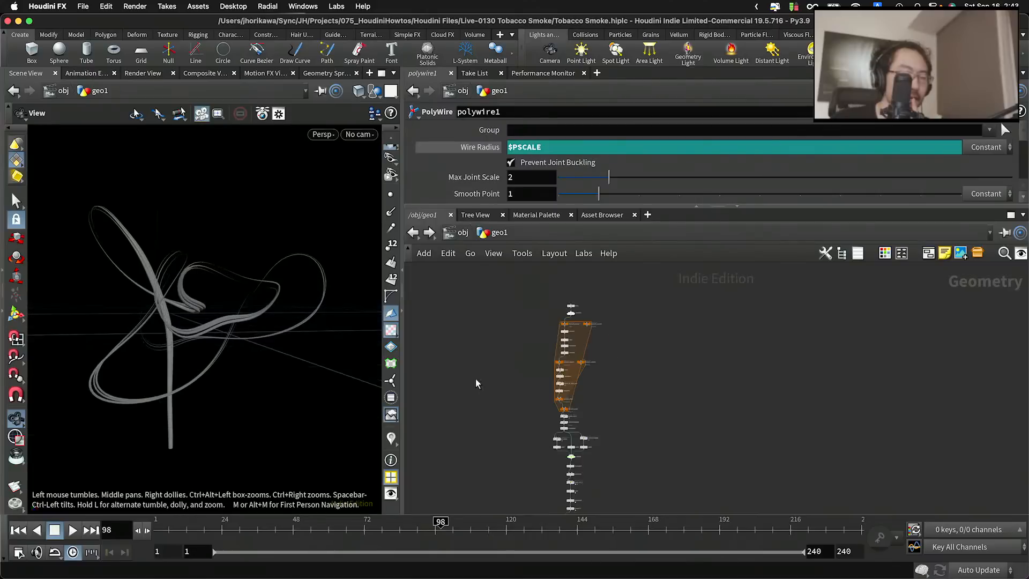
scroll(565, 372, "up", 2)
middle_click_drag(489, 400, 680, 341)
scroll(595, 376, "up", 2)
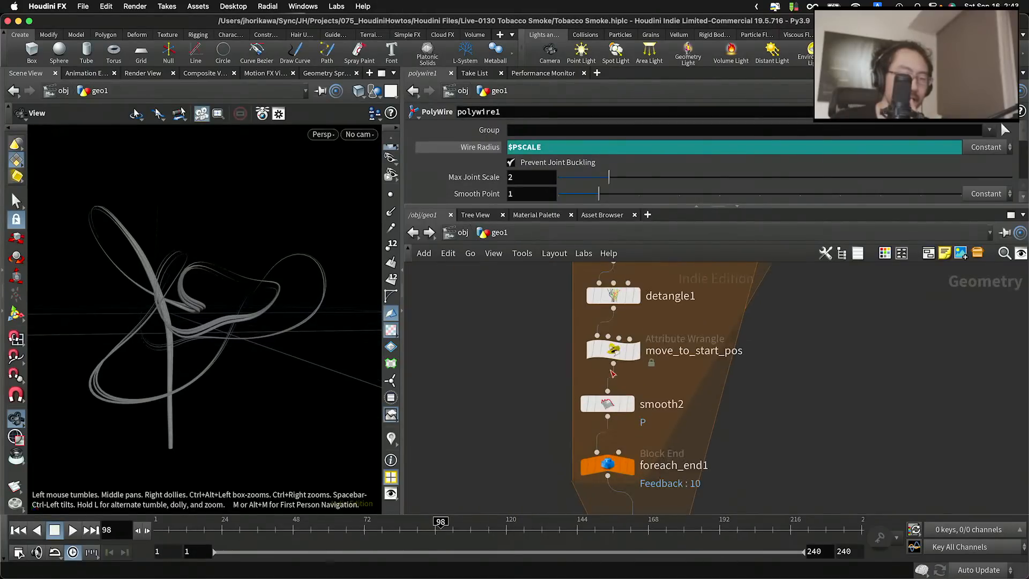
scroll(597, 368, "down", 1)
scroll(610, 370, "up", 1)
left_click(603, 350)
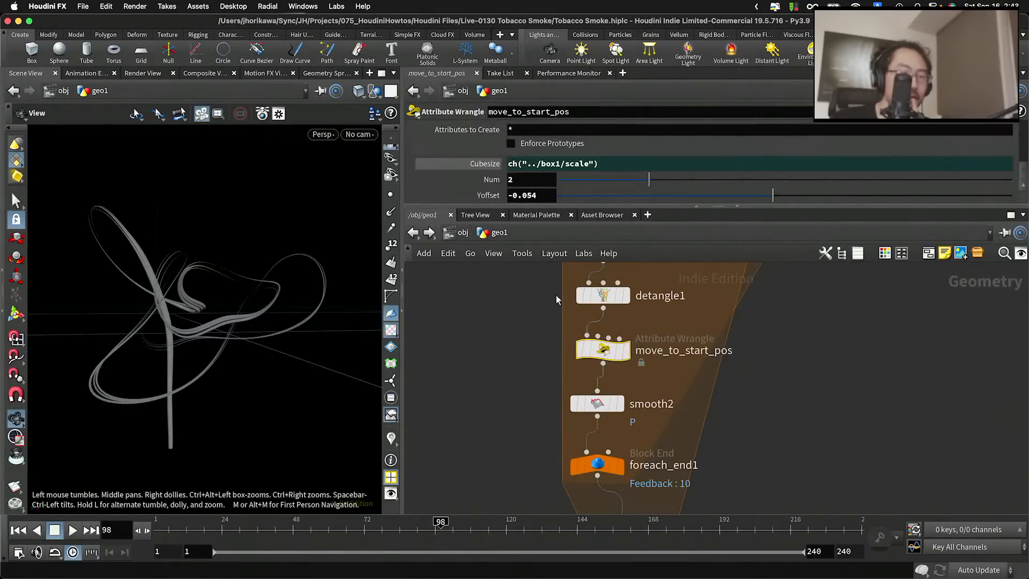
left_click(603, 181)
left_click_drag(190, 355, 202, 333)
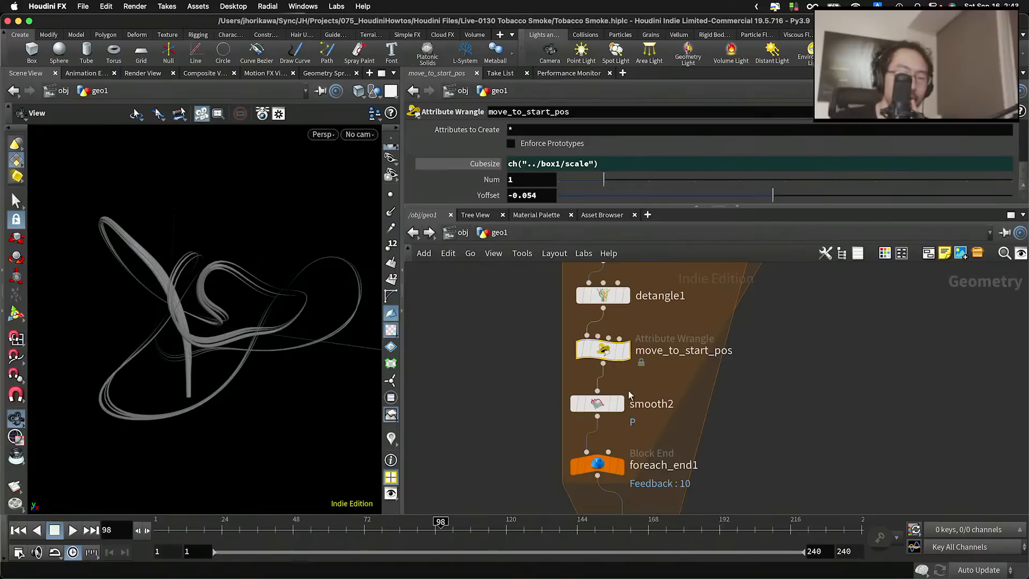
Display the output of foreach_end1 and compare move_to_start_pos's Num at 0 and 1, keeping 1
left_click(615, 466)
left_click(620, 466)
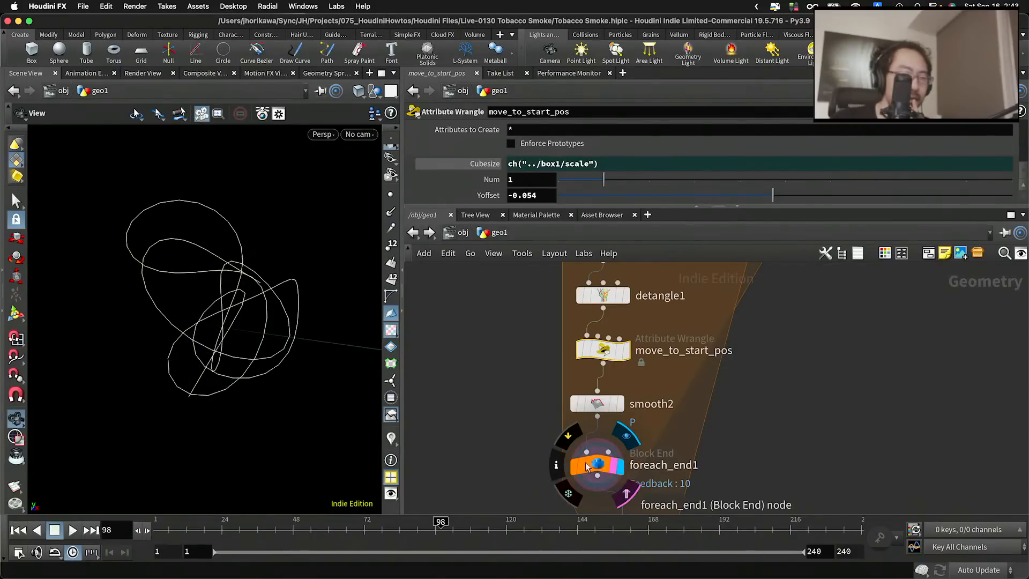
mouse_move(315, 404)
left_mouse_down()
mouse_move(340, 409)
mouse_move(313, 404)
mouse_move(321, 399)
left_mouse_up()
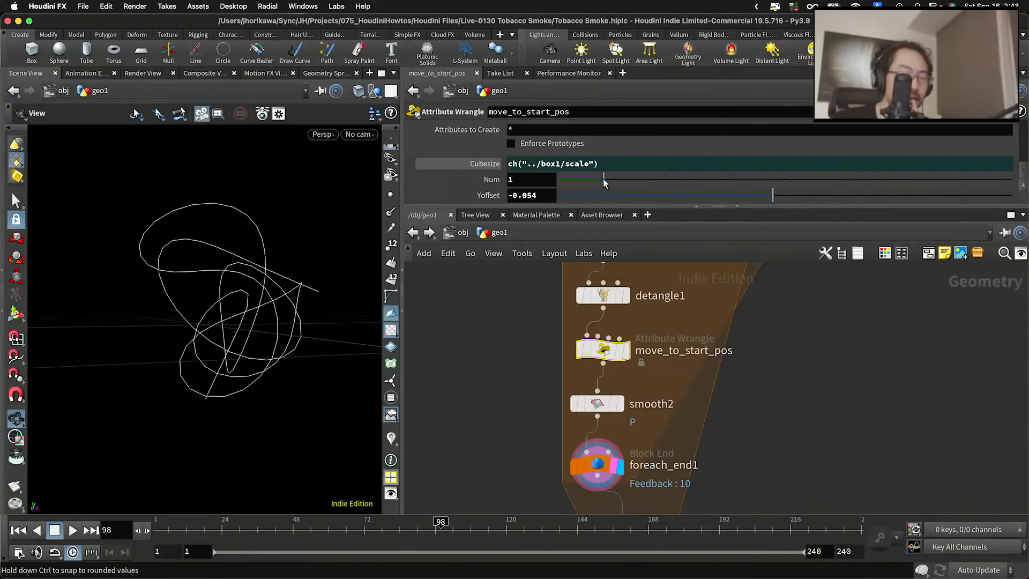
left_click(559, 181)
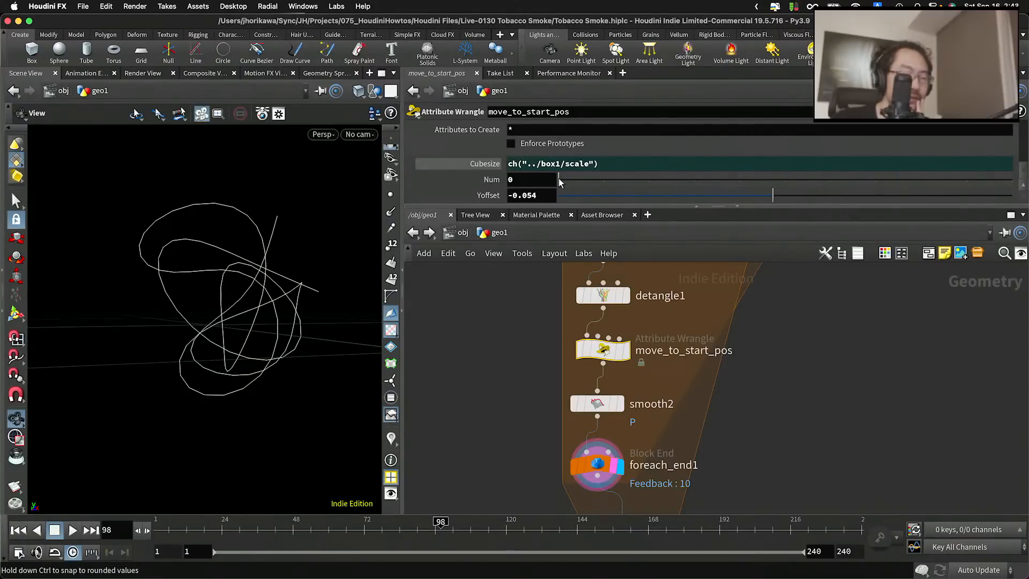
left_click_drag(559, 181, 592, 183)
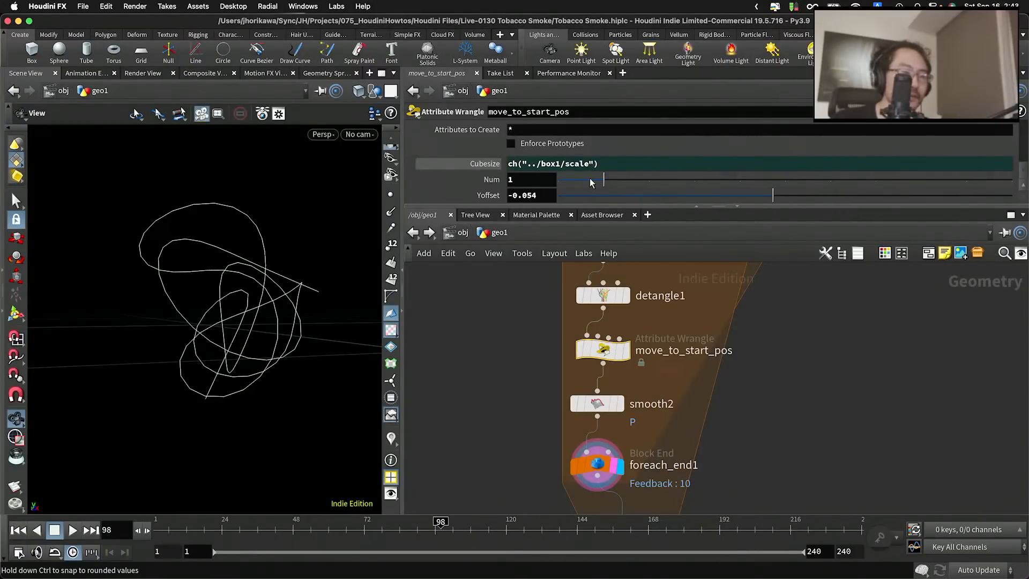
left_click_drag(268, 298, 232, 359)
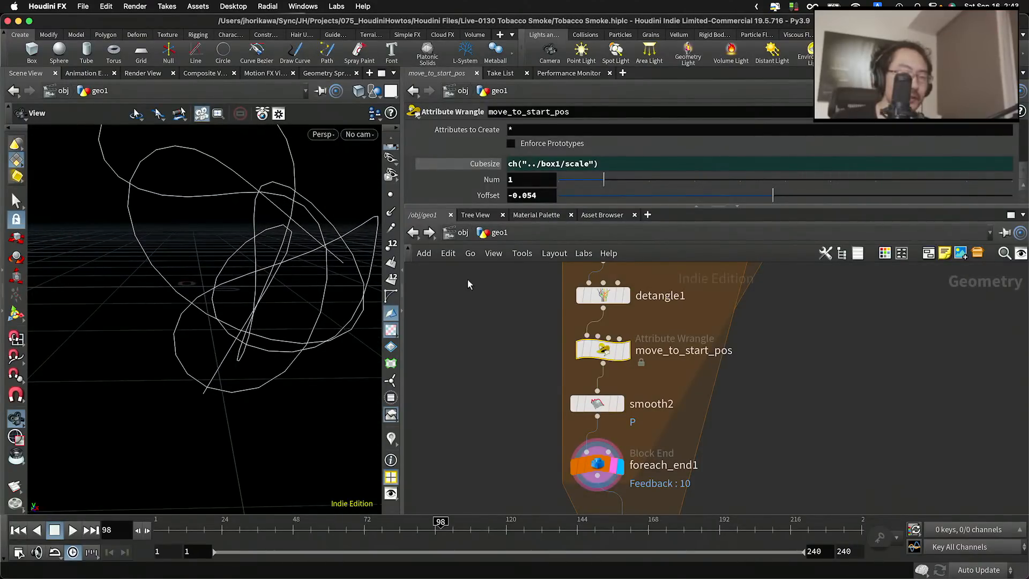
Set Yoffset of move_to_start_pos to -0.128 while trying higher Num values, and return Num to 1
left_click_drag(644, 182, 604, 189)
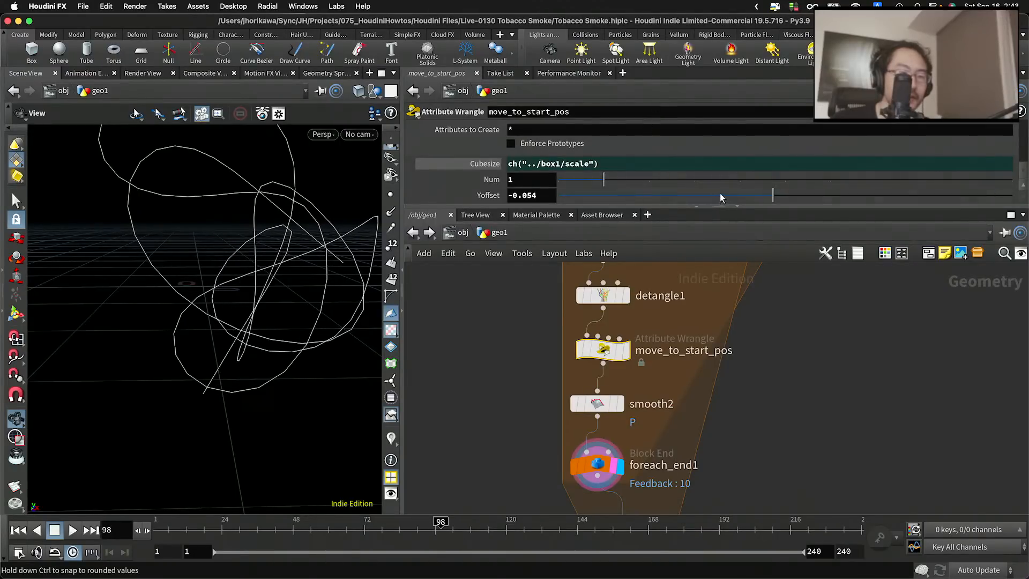
mouse_move(694, 197)
left_mouse_down()
mouse_move(663, 191)
mouse_move(724, 191)
mouse_move(527, 203)
mouse_move(781, 193)
mouse_move(693, 198)
left_mouse_up()
left_click_drag(611, 178, 663, 178)
mouse_move(252, 266)
left_mouse_down()
mouse_move(278, 252)
mouse_move(257, 260)
left_mouse_up()
left_click_drag(676, 196, 742, 194)
mouse_move(634, 183)
left_mouse_down()
mouse_move(608, 183)
mouse_move(646, 182)
left_mouse_up()
left_click_drag(716, 199, 756, 195)
left_click_drag(649, 181, 604, 182)
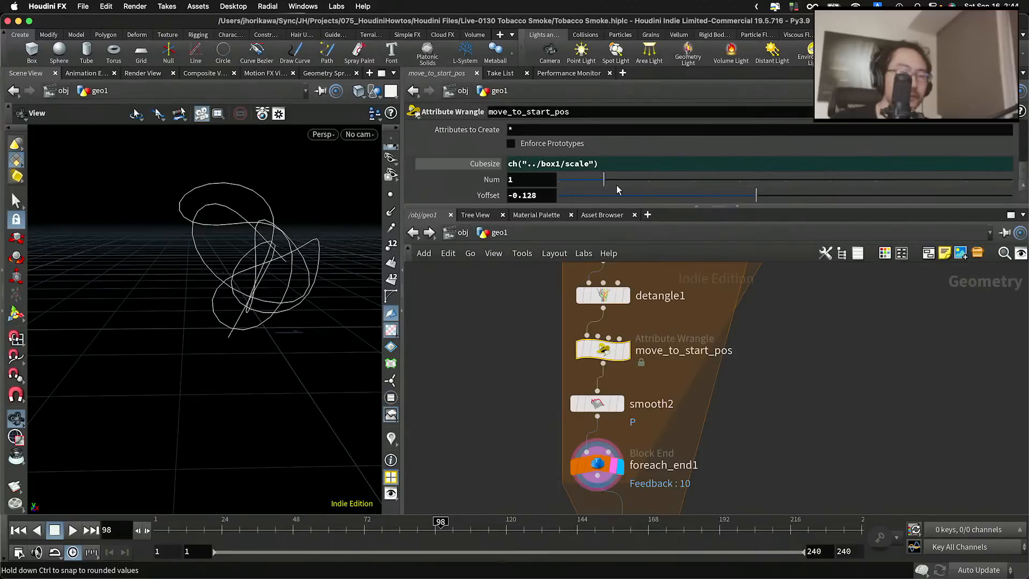
Bring the whole VEXpression code of move_to_start_pos into view by enlarging the parameter area
scroll(632, 161, "up", 3)
scroll(579, 172, "up", 2)
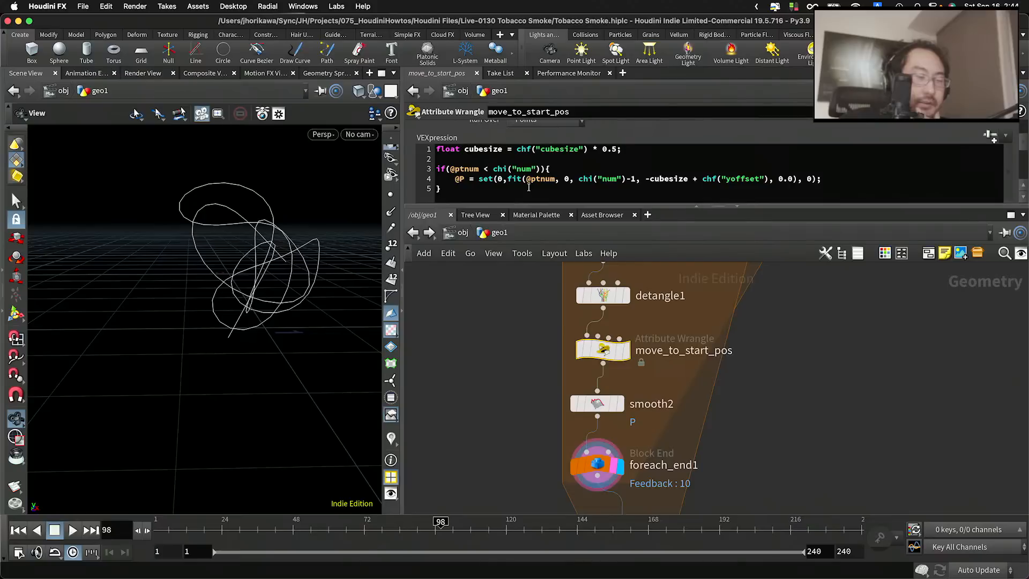
left_click_drag(529, 207, 528, 381)
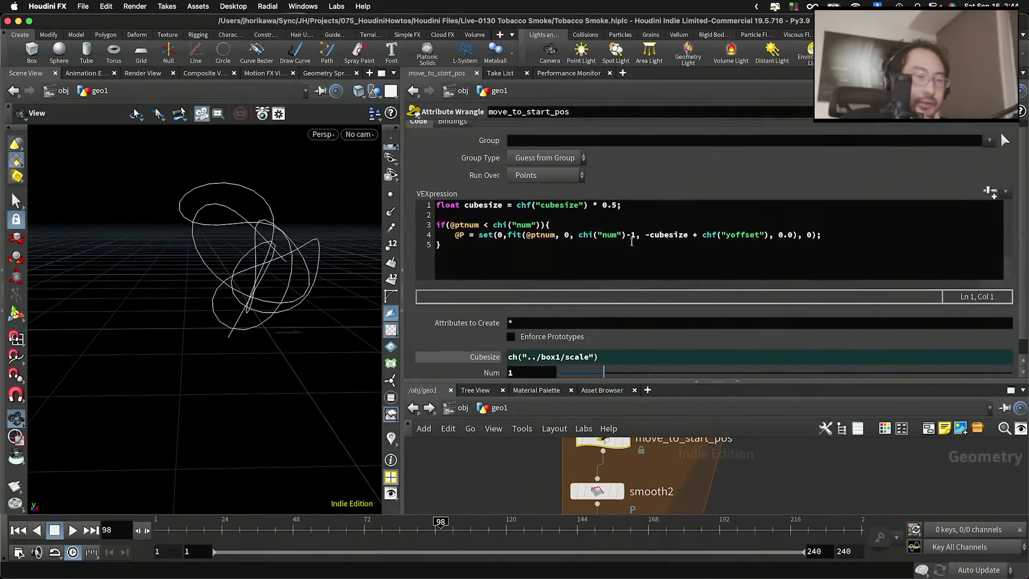
left_click_drag(634, 235, 580, 236)
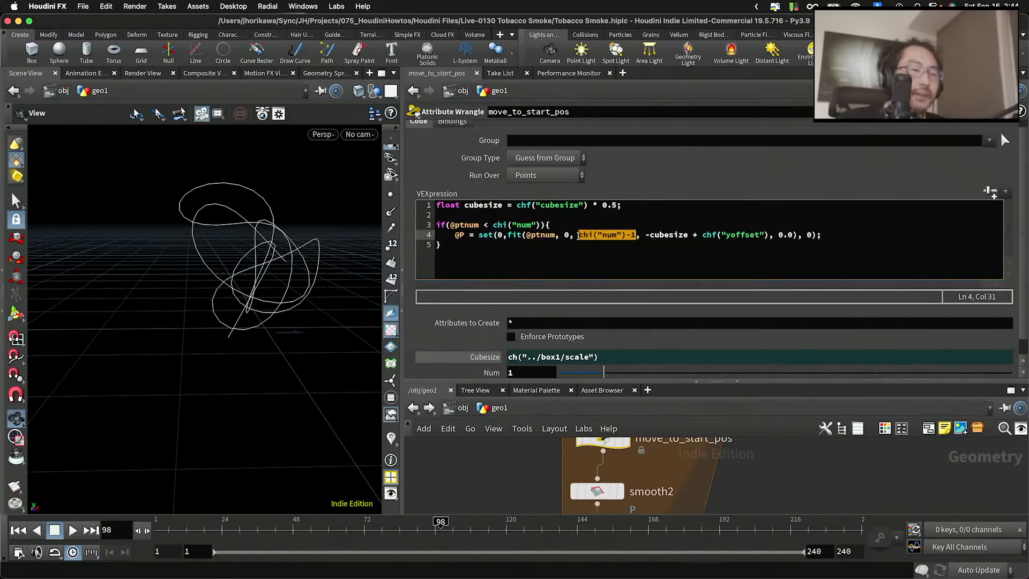
left_click(578, 236)
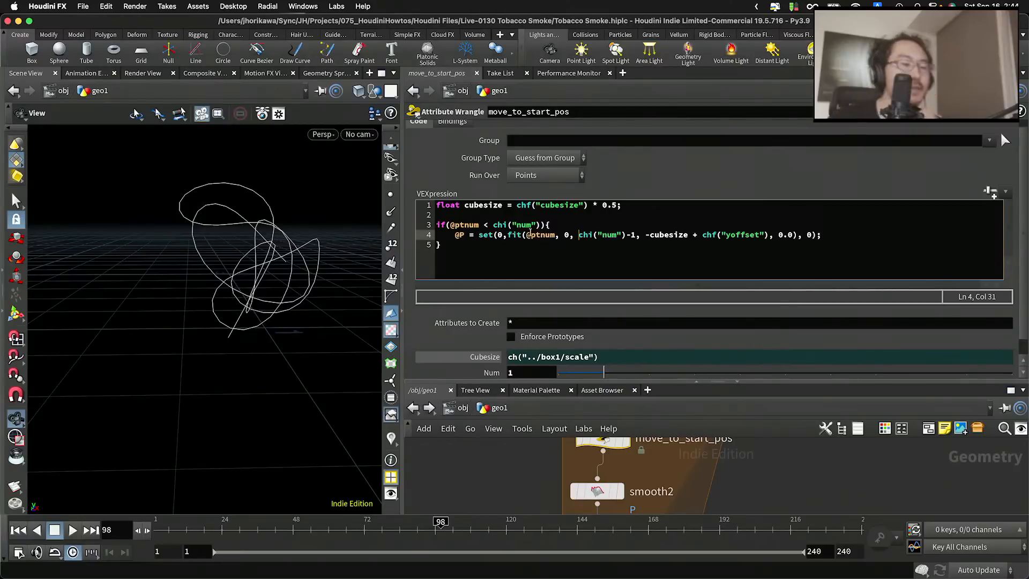
left_click(488, 224)
type("=")
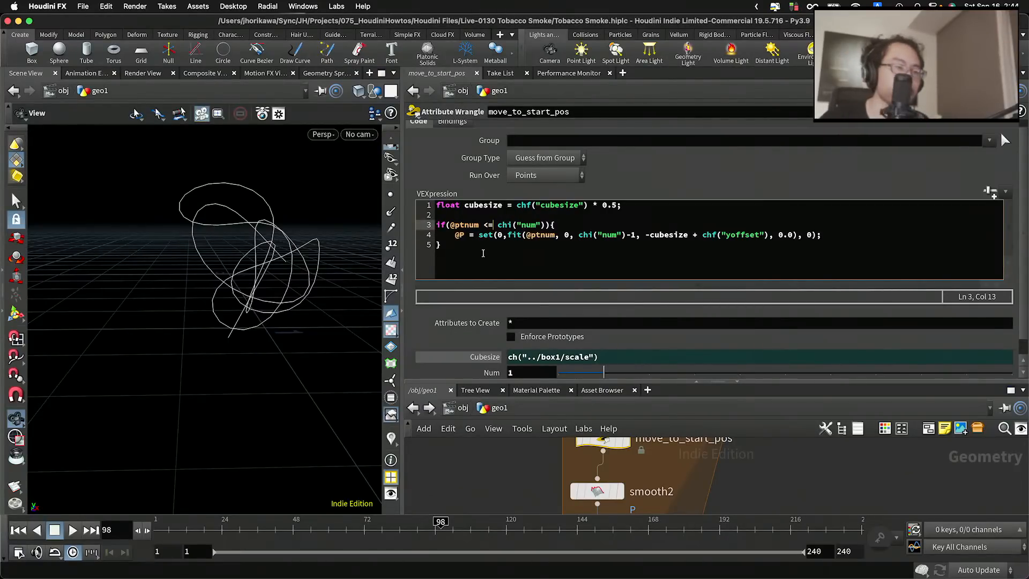
left_click(636, 235)
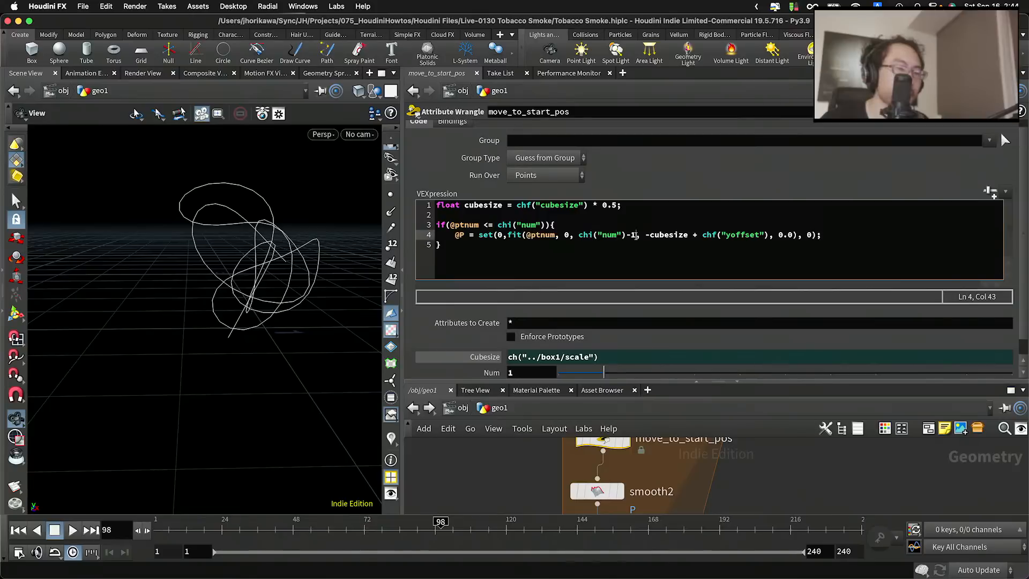
key("BackSpace")
key("BackSpace")
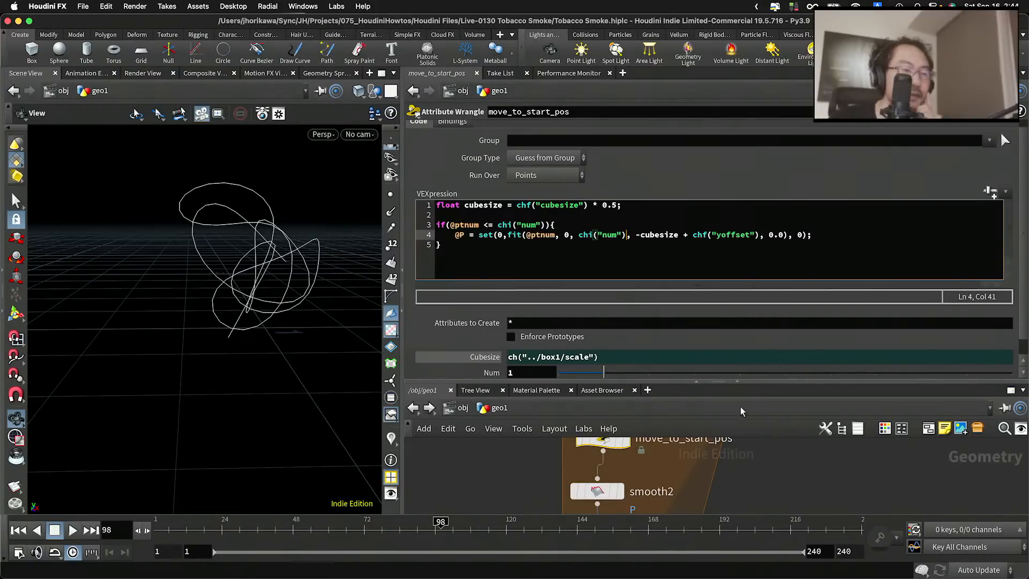
Set Num of move_to_start_pos to 2 and check the start of the wire in the viewport
scroll(986, 215, "down", 1)
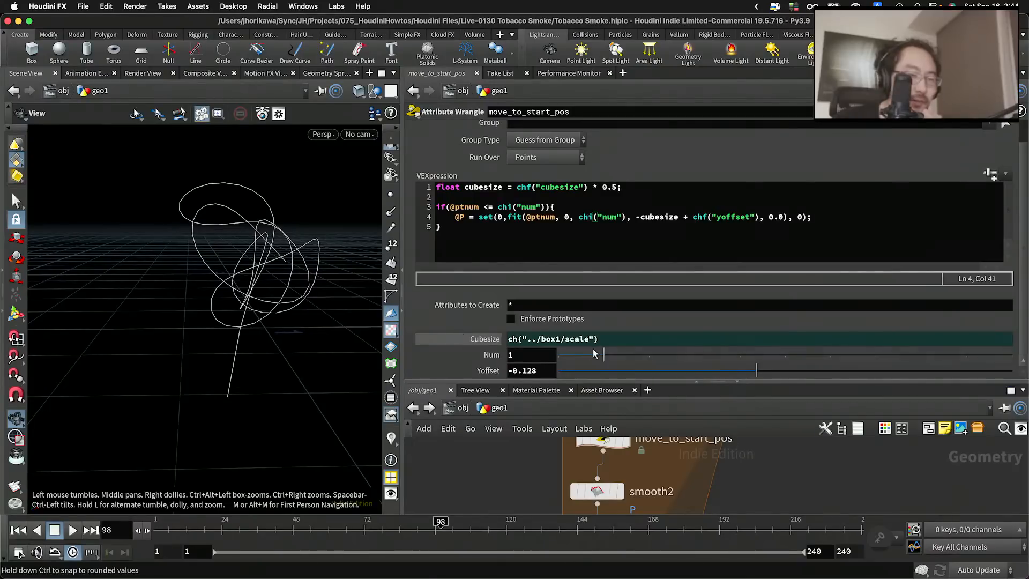
mouse_move(594, 353)
left_mouse_down()
mouse_move(788, 354)
mouse_move(608, 361)
left_mouse_up()
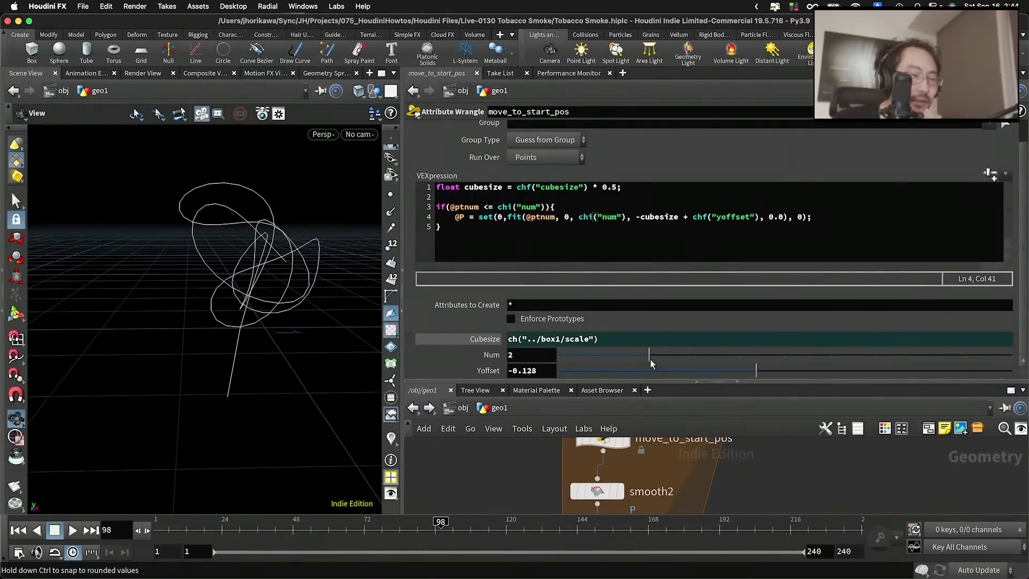
left_click_drag(279, 332, 320, 335)
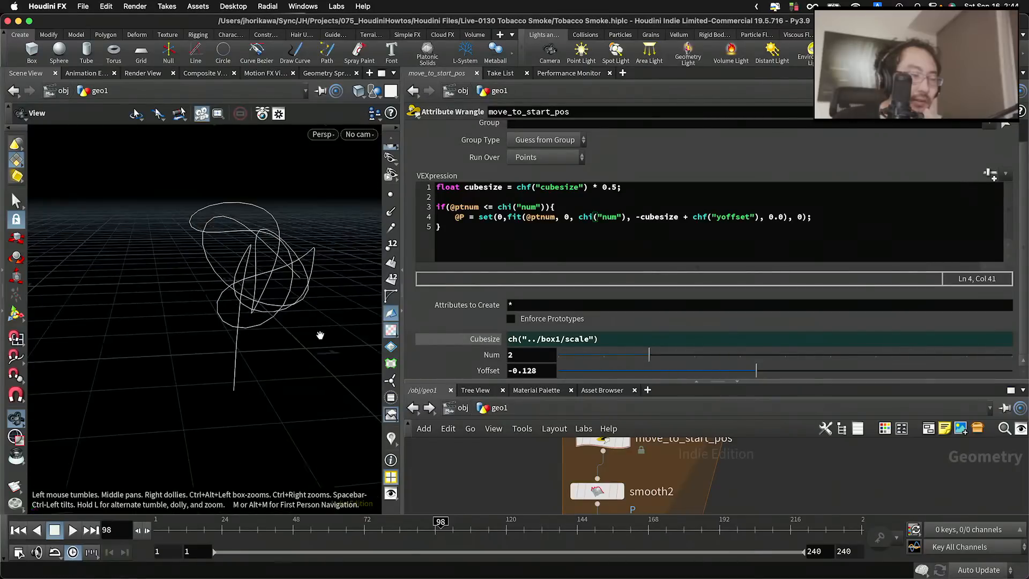
Add a Null node beside the foreach_end1 block and name it CONTROLLER
left_click_drag(565, 379, 565, 292)
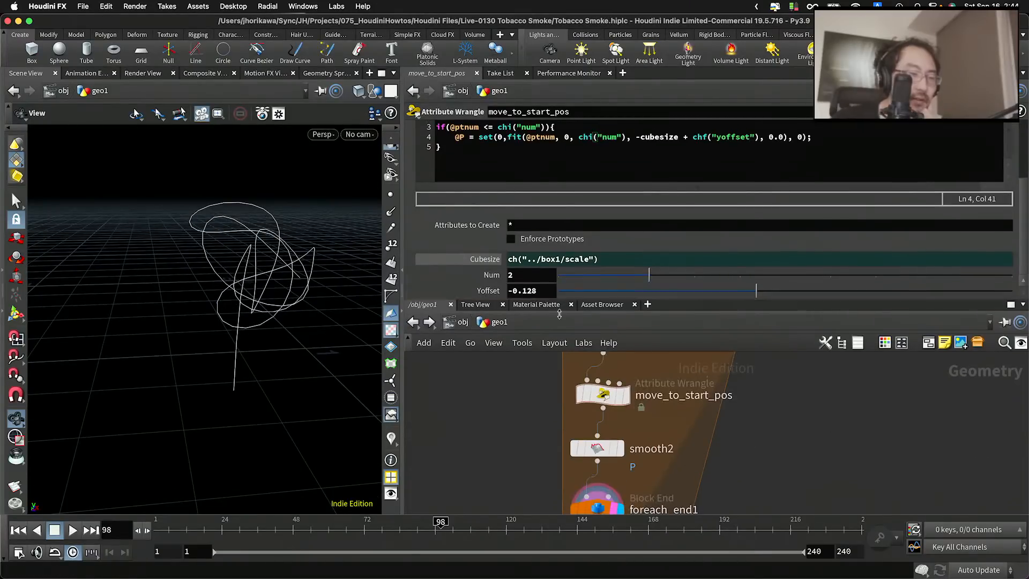
key("Tab")
type("null")
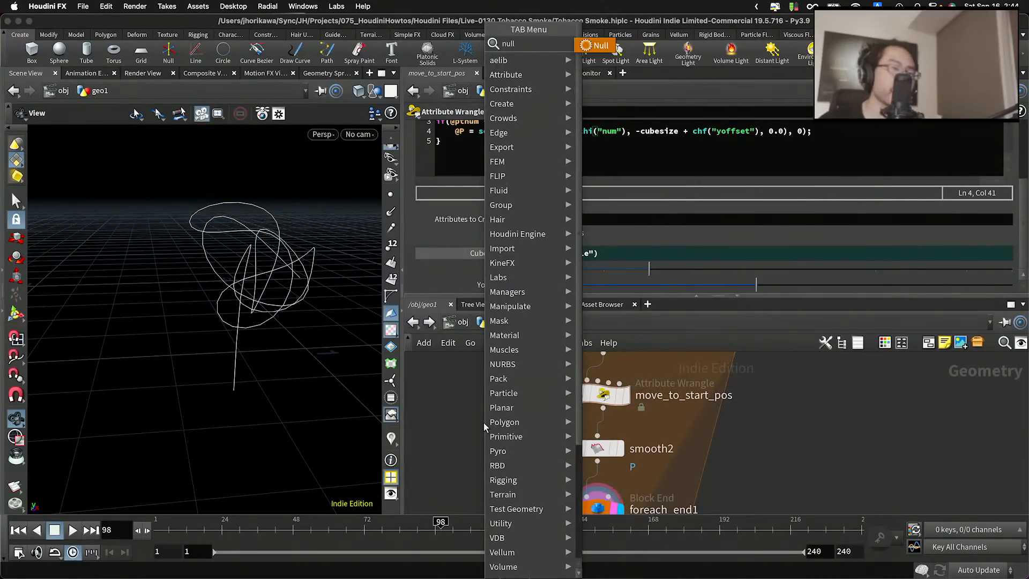
key("Return")
left_click(481, 423)
double_click(520, 424)
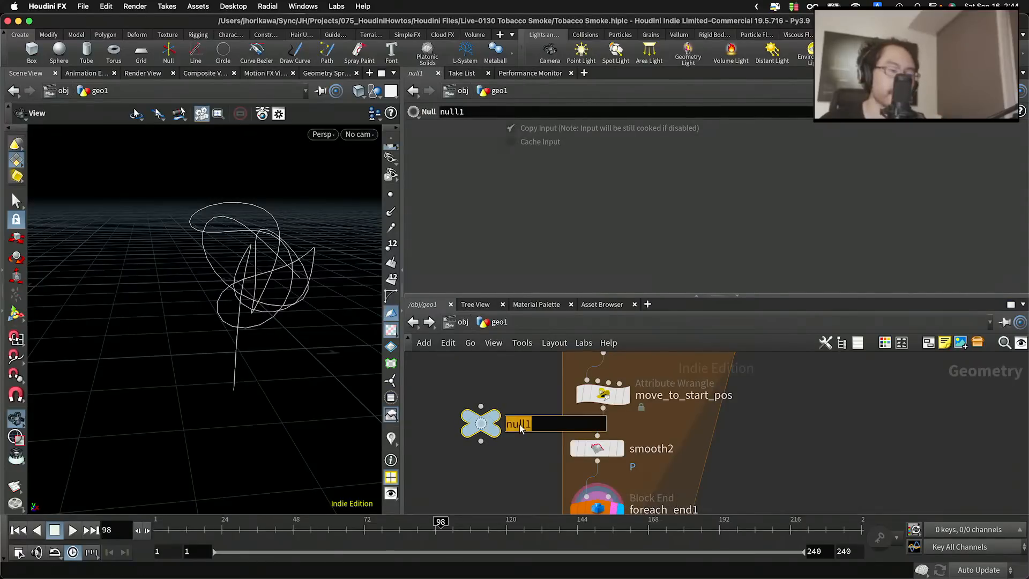
type("COT")
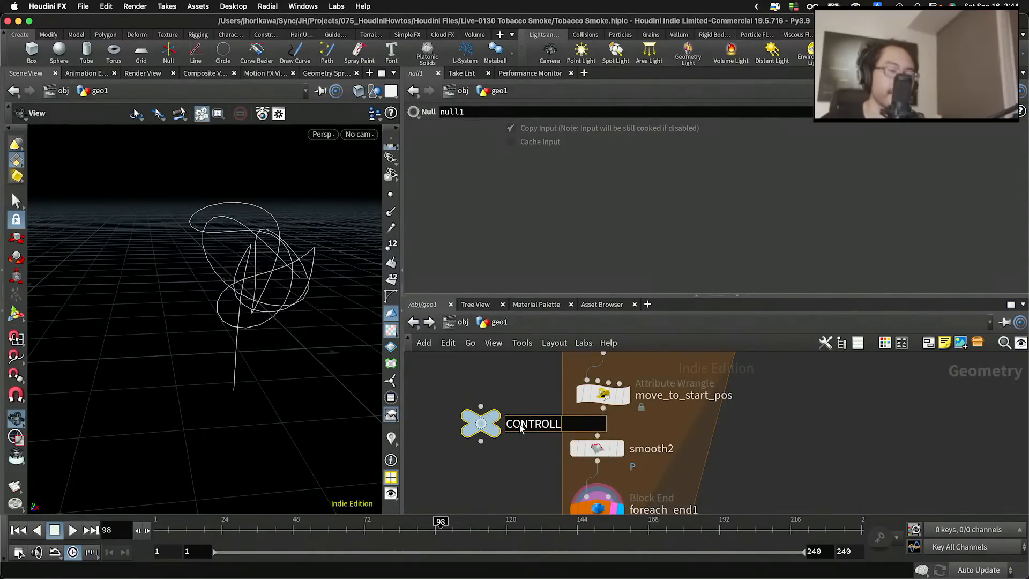
key("Return")
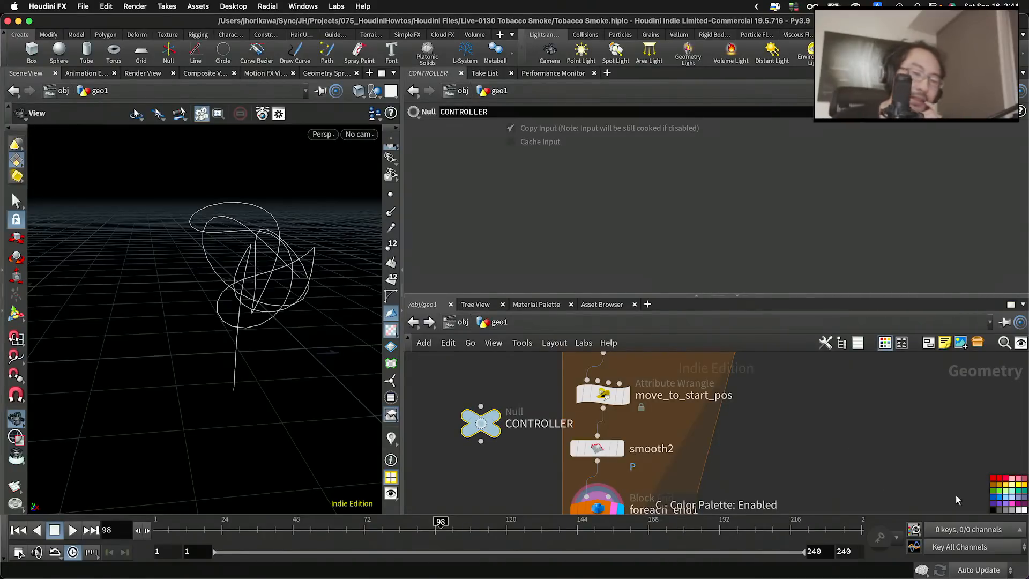
Color the CONTROLLER node blue and place it clear of the orange foreach block
left_click(994, 498)
scroll(559, 400, "down", 3)
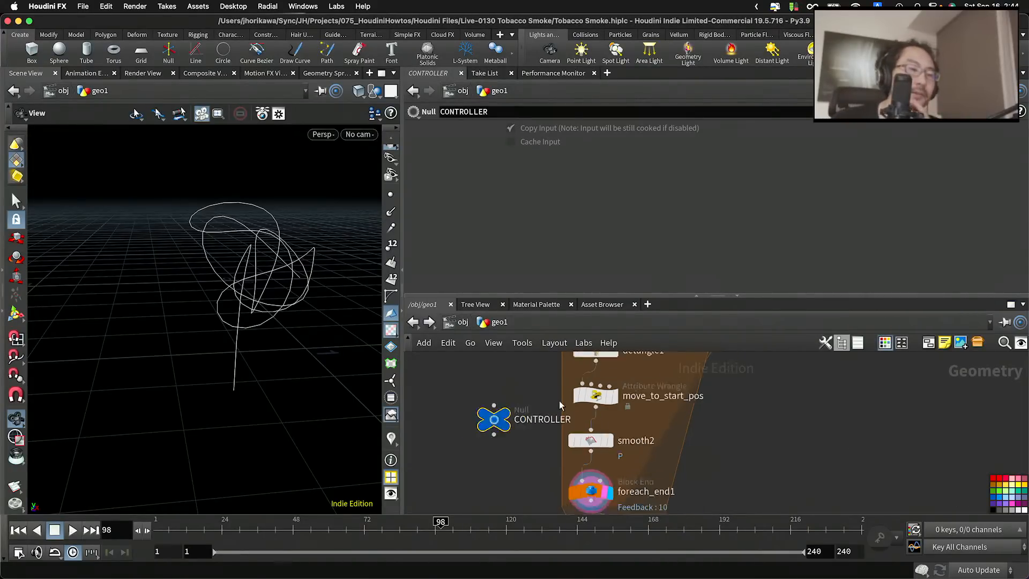
middle_click_drag(543, 419, 591, 445)
scroll(591, 446, "up", 2)
left_click_drag(552, 435, 490, 419)
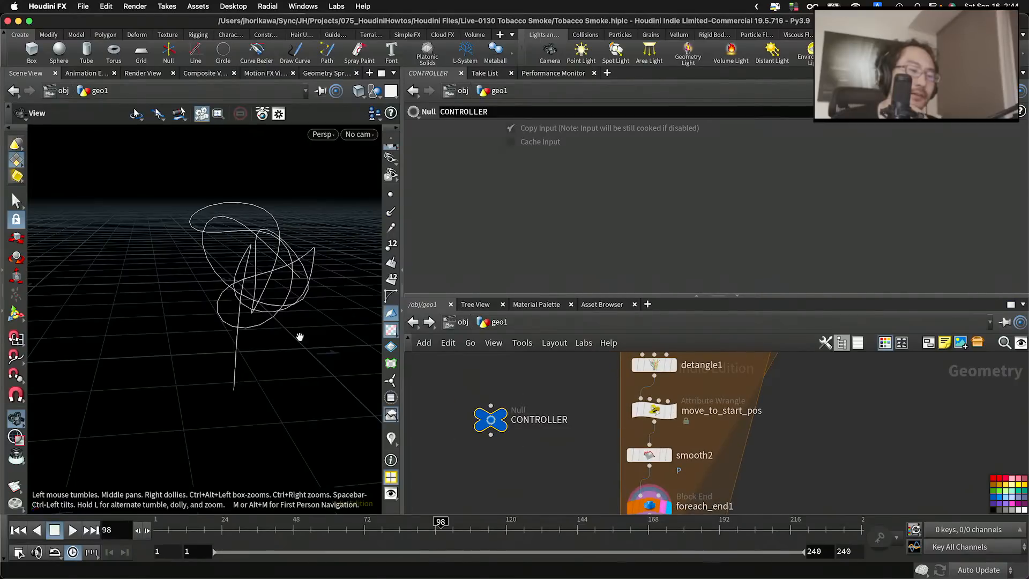
Open CONTROLLER's parameter interface editor and turn off Forbid Linking Parameters from Outside this Subnet
left_click(950, 111)
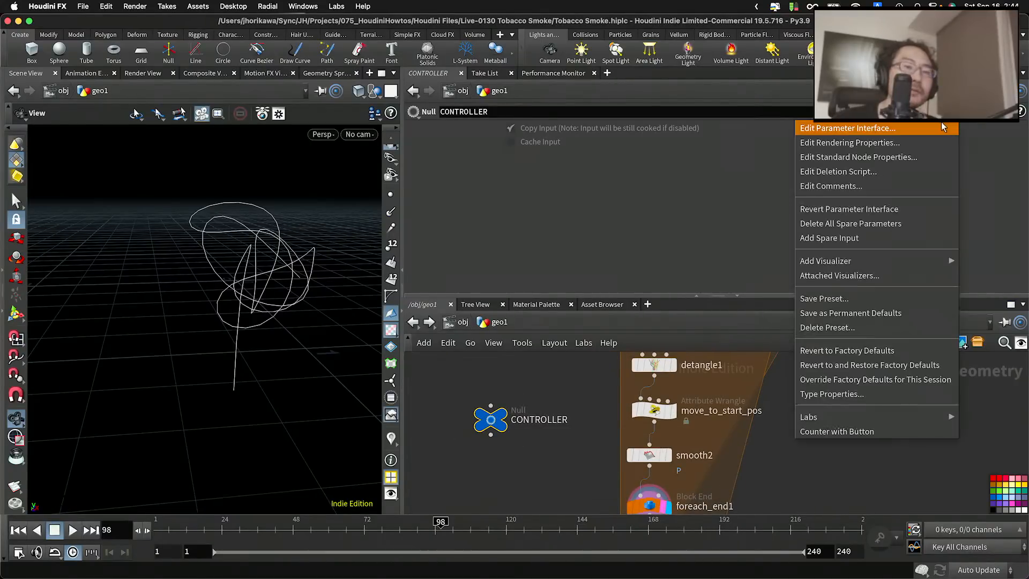
left_click(941, 122)
left_click(765, 65)
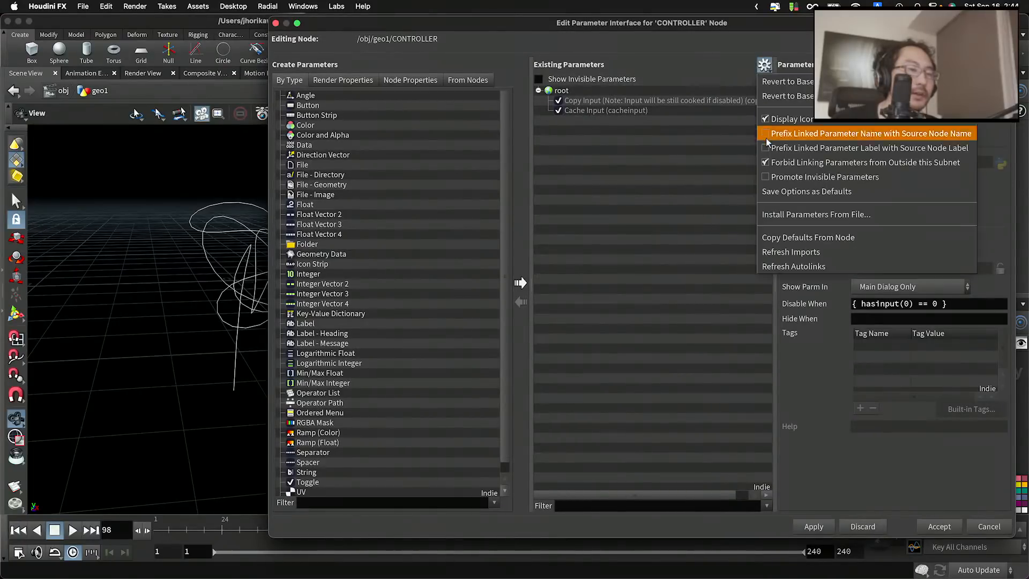
left_click(767, 161)
Select box1 at the start of the network and set its Uniform Scale to 0.745
left_click_drag(742, 33, 439, 459)
scroll(604, 381, "down", 2)
scroll(605, 382, "up", 6)
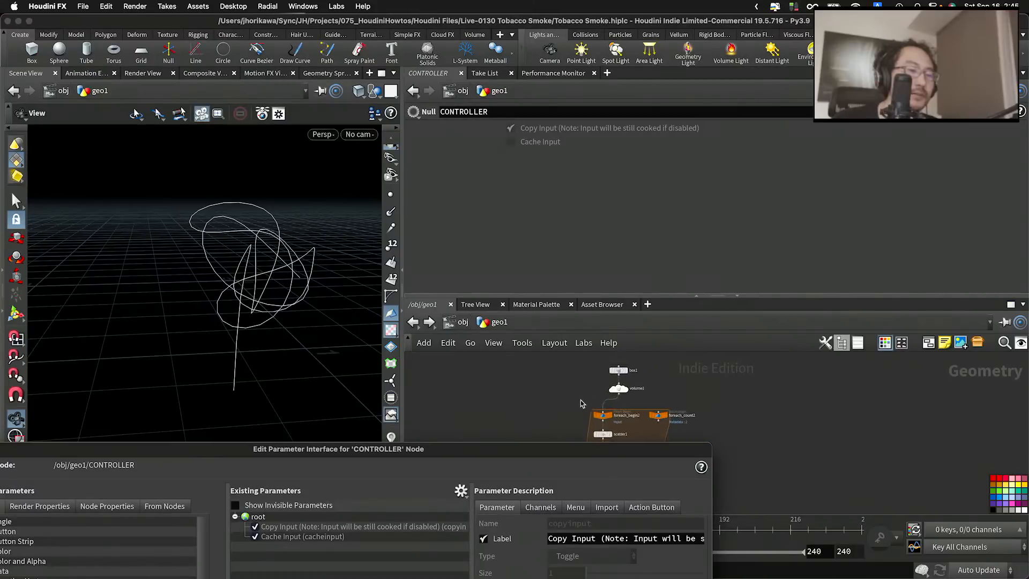
left_click(612, 383)
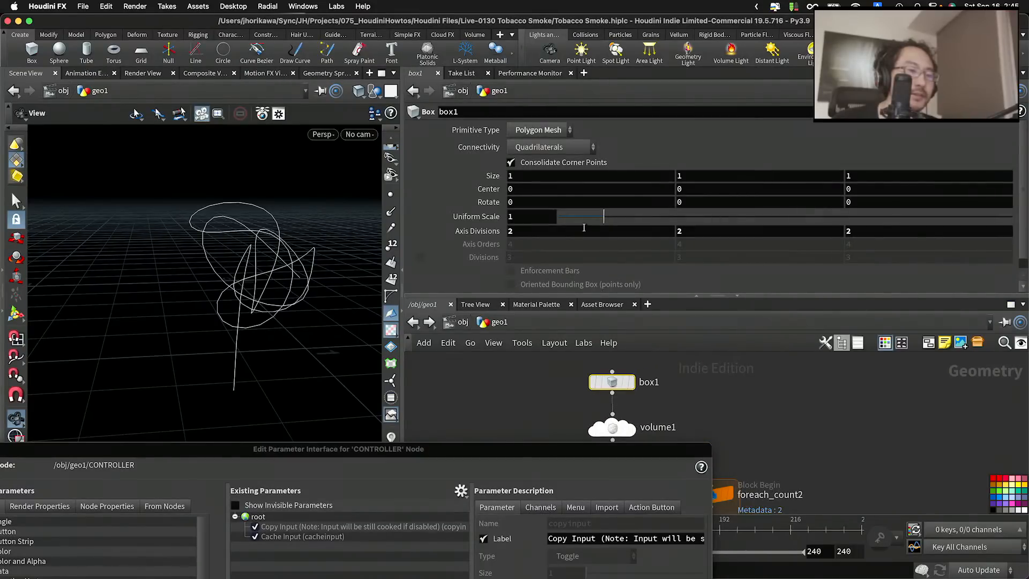
mouse_move(603, 217)
left_mouse_down()
mouse_move(581, 218)
mouse_move(650, 214)
mouse_move(576, 220)
mouse_move(637, 217)
mouse_move(593, 218)
left_mouse_up()
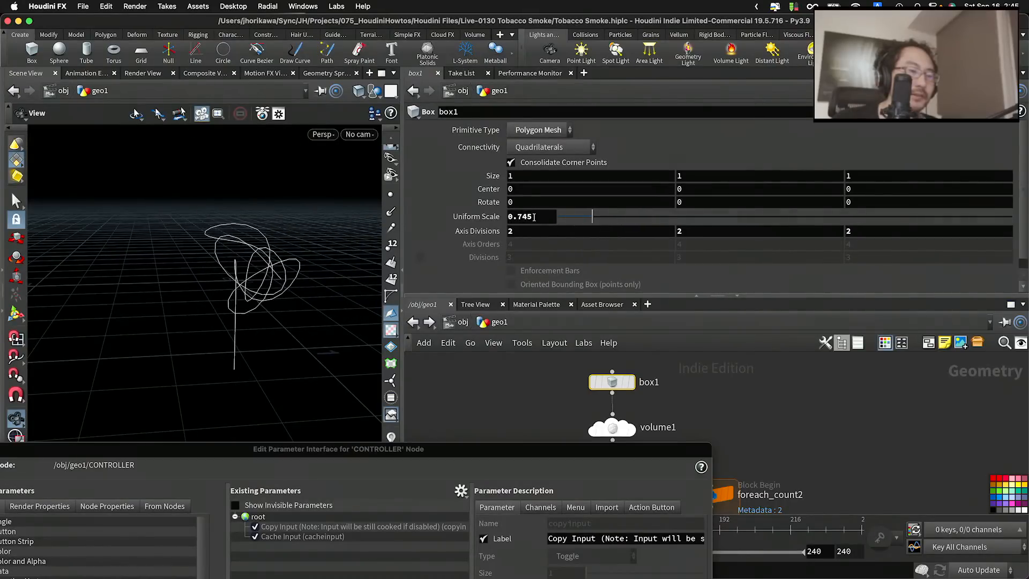
Link box1's Uniform Scale into CONTROLLER's existing parameters
left_click_drag(390, 449, 450, 299)
left_click_drag(471, 216, 397, 395)
left_click_drag(507, 296, 463, 215)
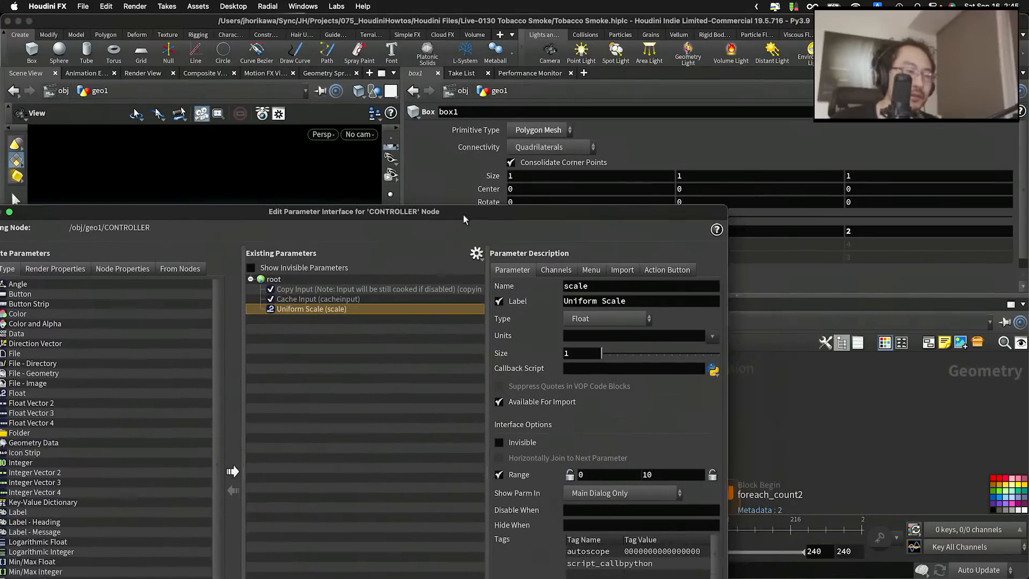
Name the linked parameter base_smoke_size, label it "base smoke size", set its range to 0–2 and apply it
left_click(651, 280)
type("base_")
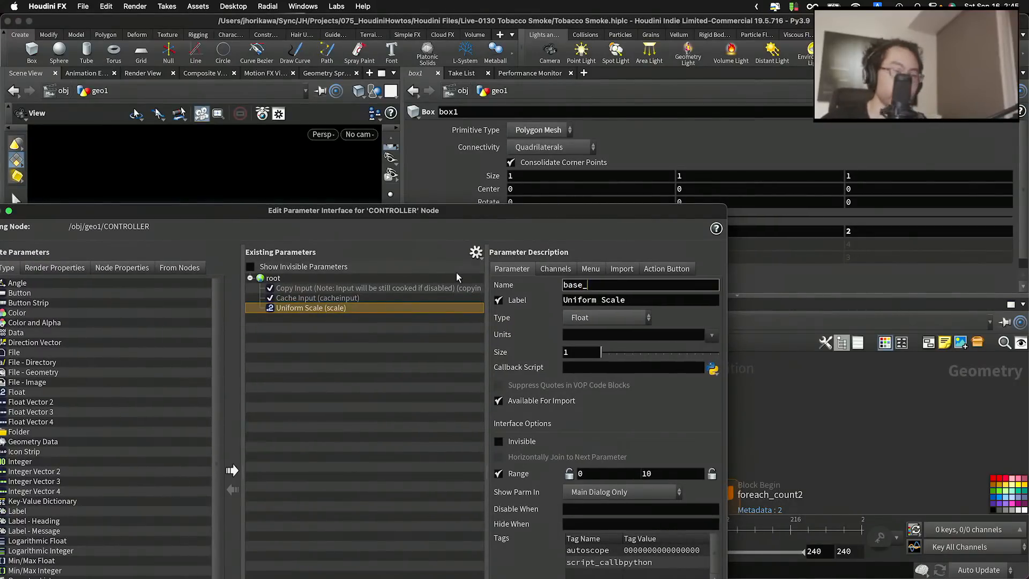
type("trail_size")
key("Tab")
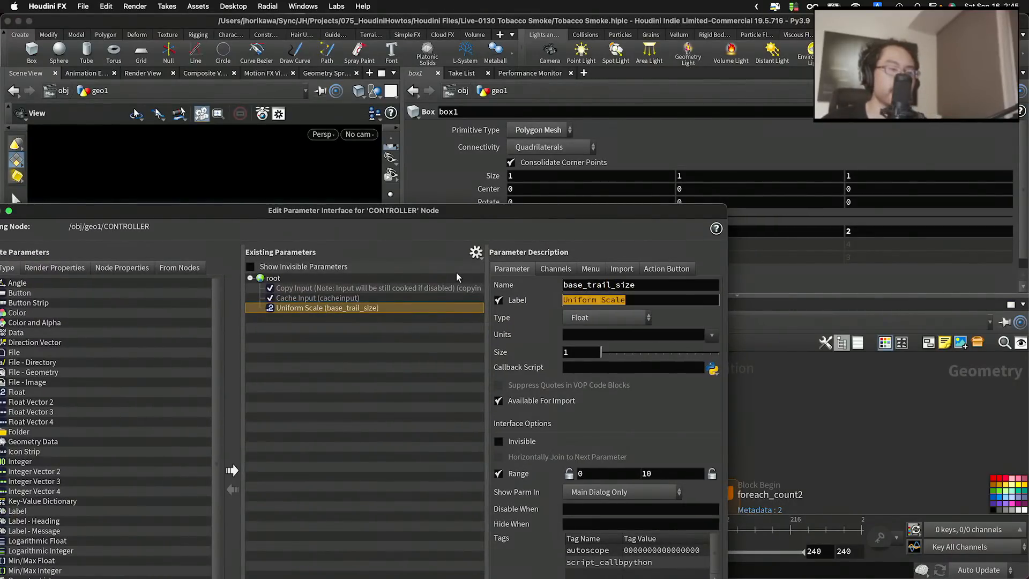
type("base tr")
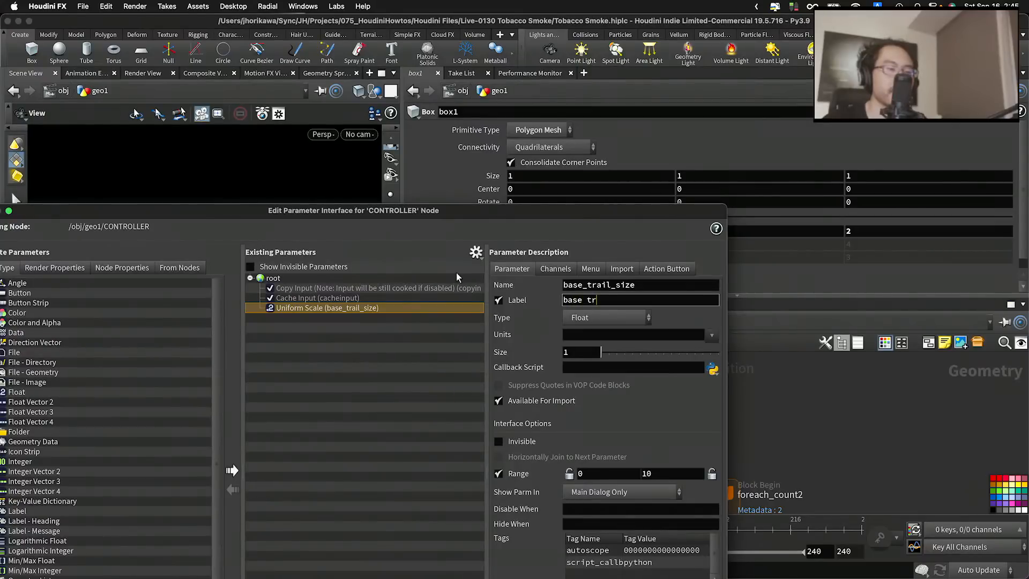
type("ail size")
key("Return")
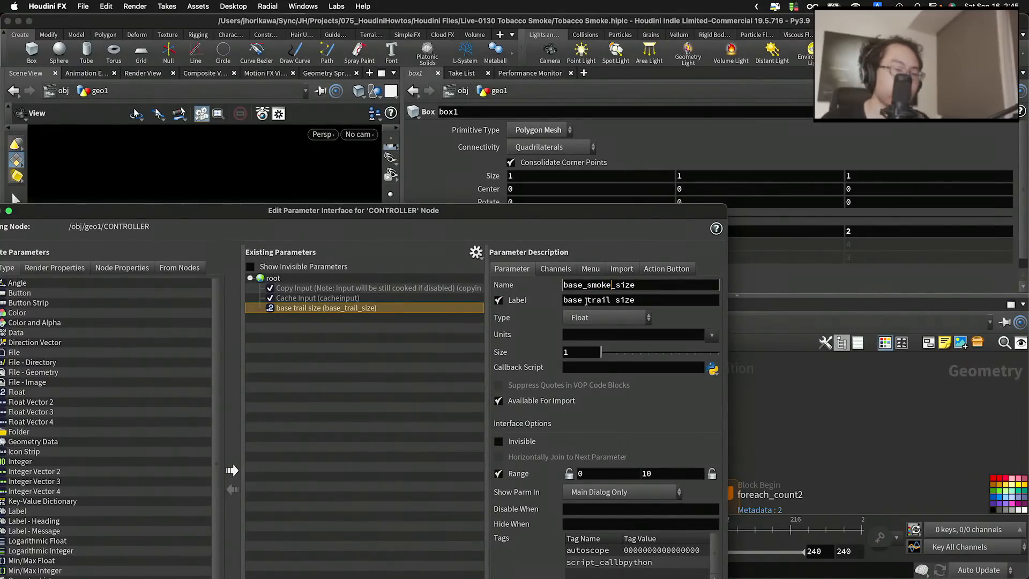
left_click_drag(586, 300, 606, 301)
type("smoke")
key("Return")
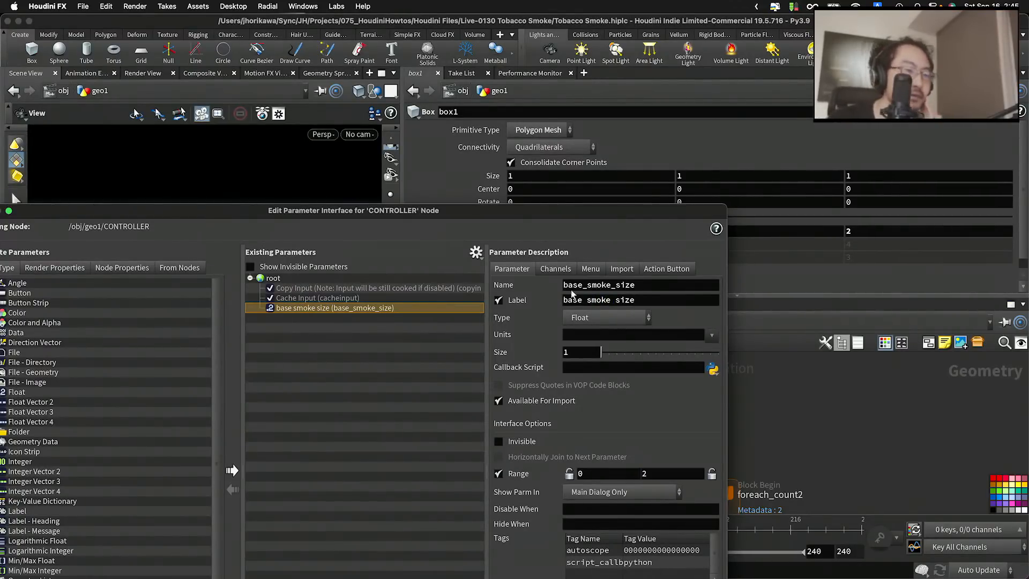
Check the parameters of volume1 and select scatter1 inside the foreach block below it
left_click_drag(572, 211, 554, 462)
scroll(593, 390, "down", 3)
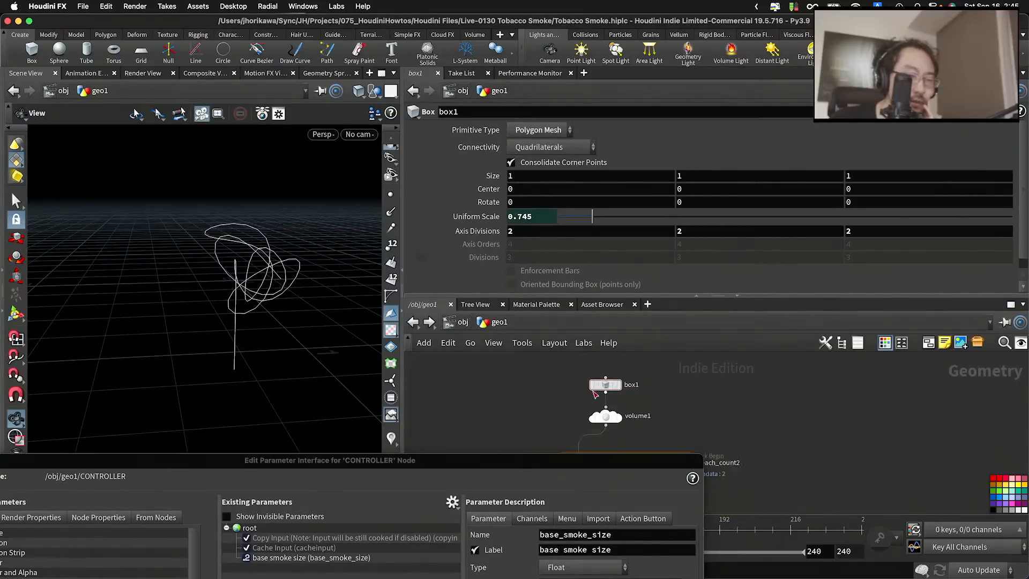
middle_click_drag(653, 416, 661, 377)
scroll(660, 376, "up", 3)
left_click_drag(653, 391, 583, 354)
scroll(534, 398, "down", 3)
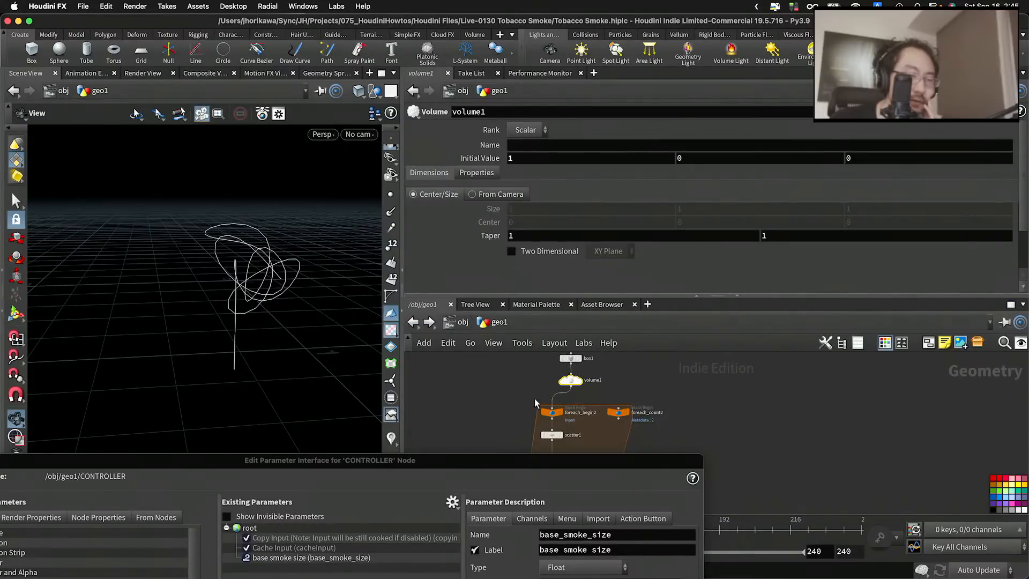
left_click_drag(564, 296, 565, 224)
scroll(603, 408, "up", 3)
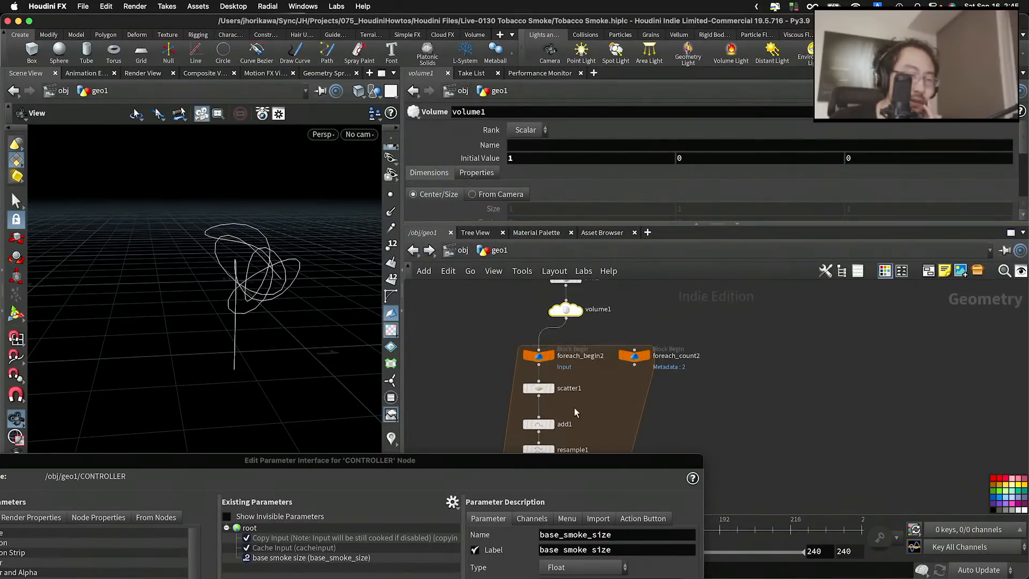
left_click(527, 385)
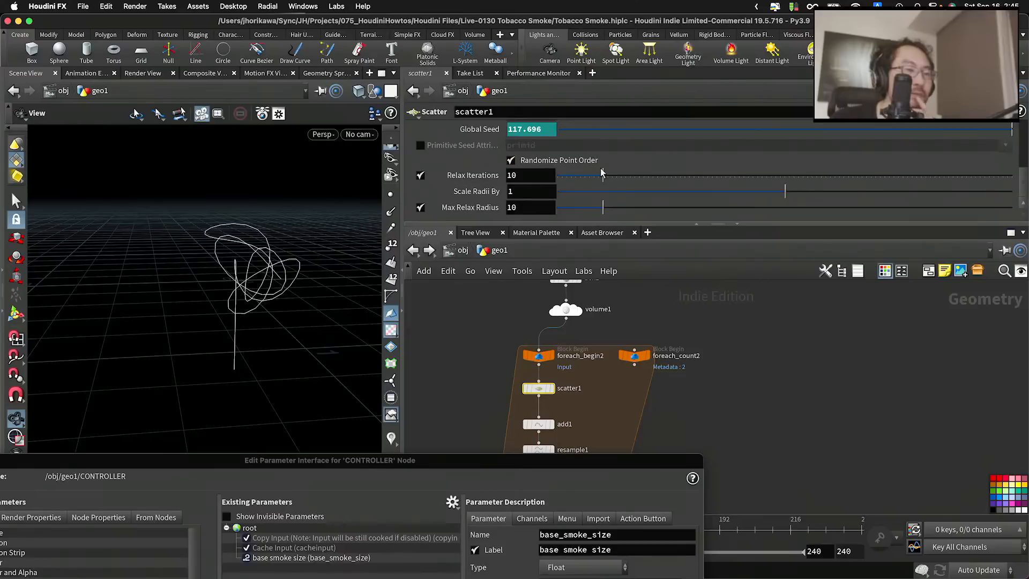
Try 22 Relax Iterations on scatter1, undo that change, and set Force Total Count to 191
left_click(658, 182)
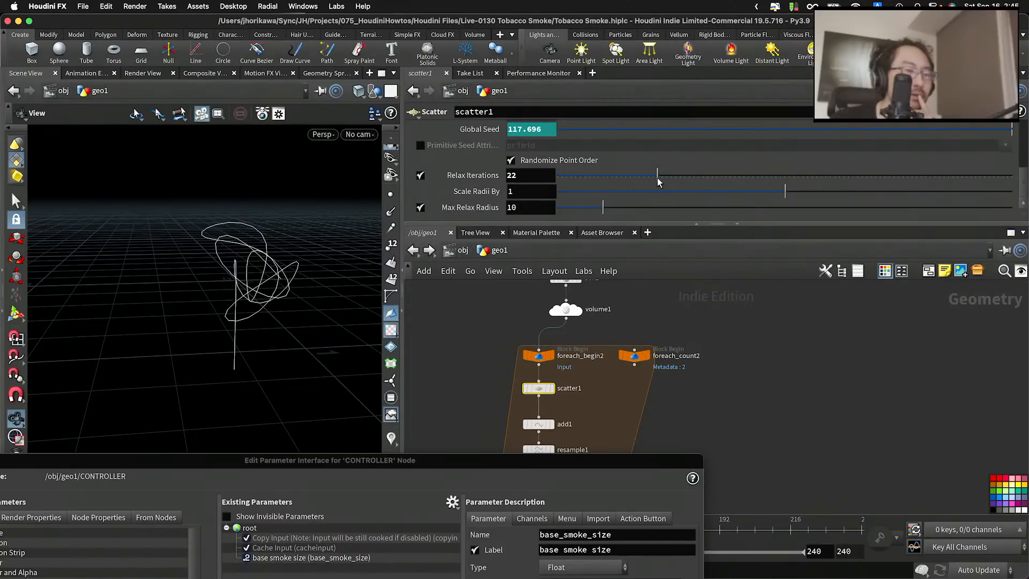
key("super+z")
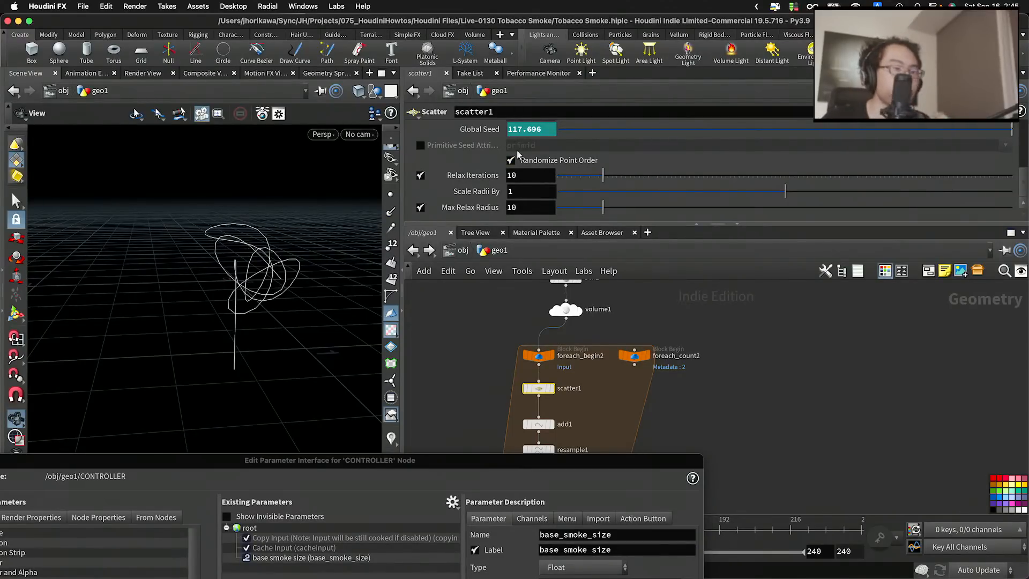
scroll(485, 144, "up", 5)
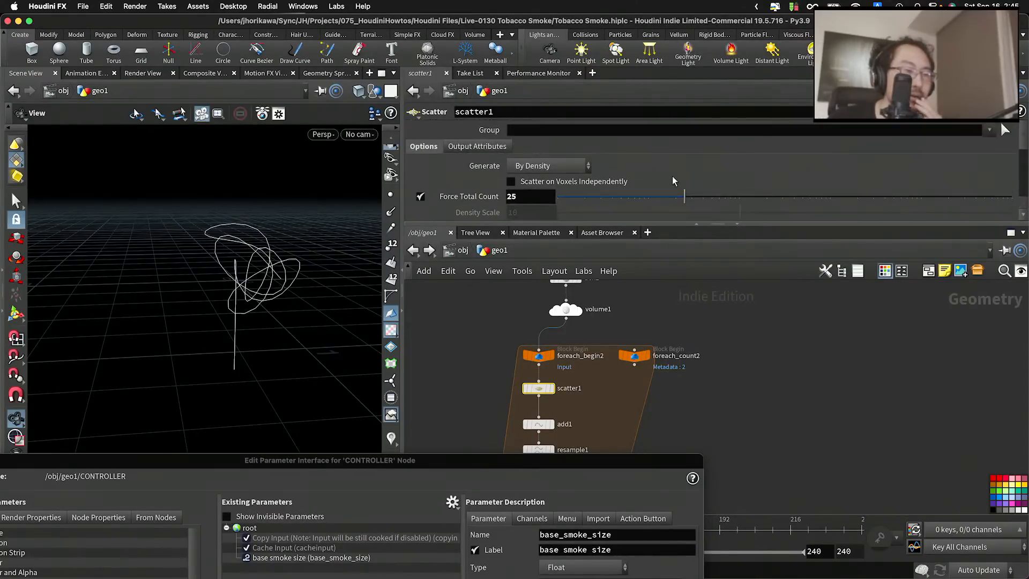
left_click_drag(758, 201, 765, 199)
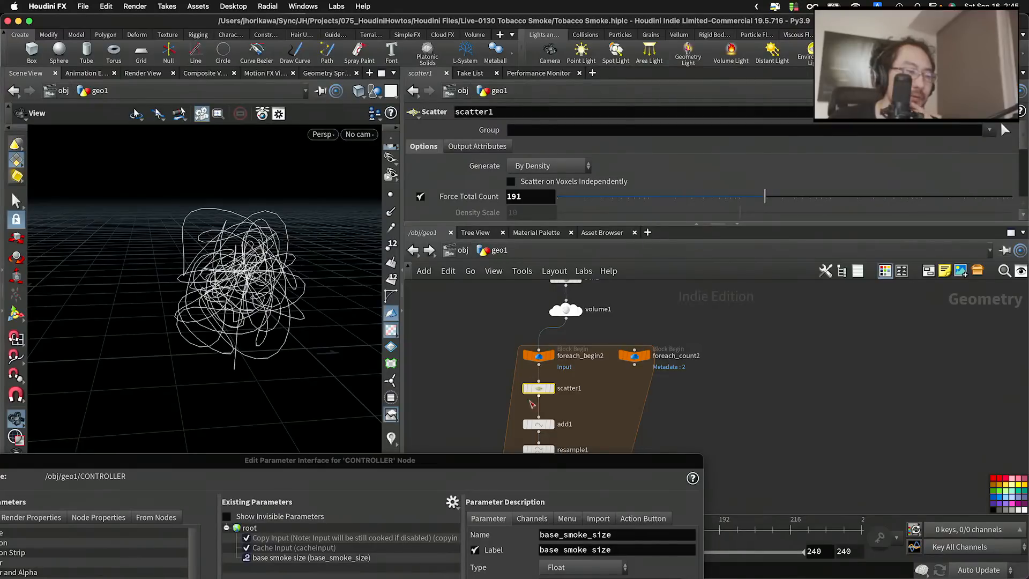
left_click_drag(569, 460, 103, 416)
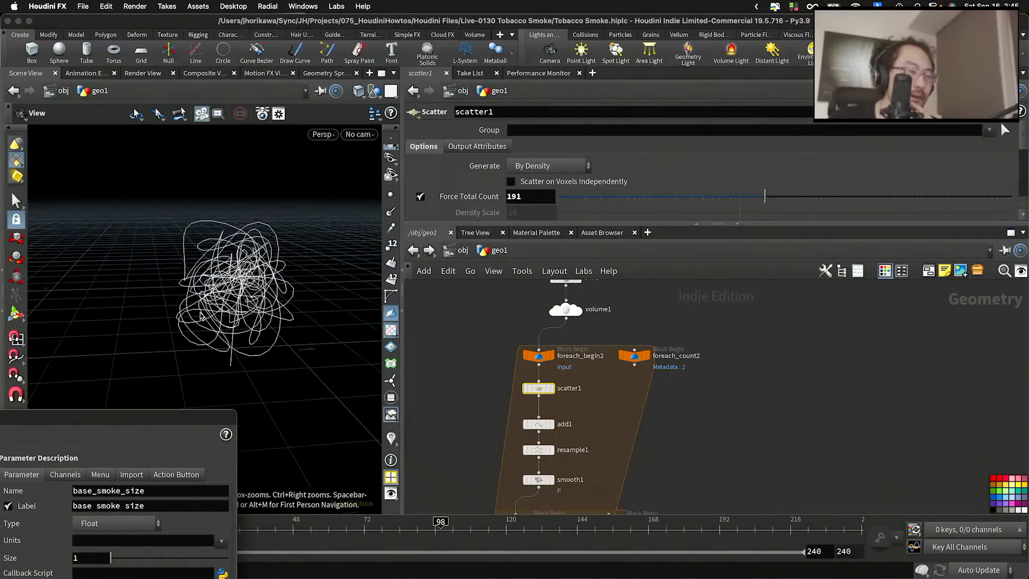
Display polywire1's output and play the animation to examine the thickened smoke wires
left_click_drag(201, 317, 324, 337)
scroll(279, 305, "up", 3)
scroll(556, 325, "down", 10)
scroll(565, 471, "up", 10)
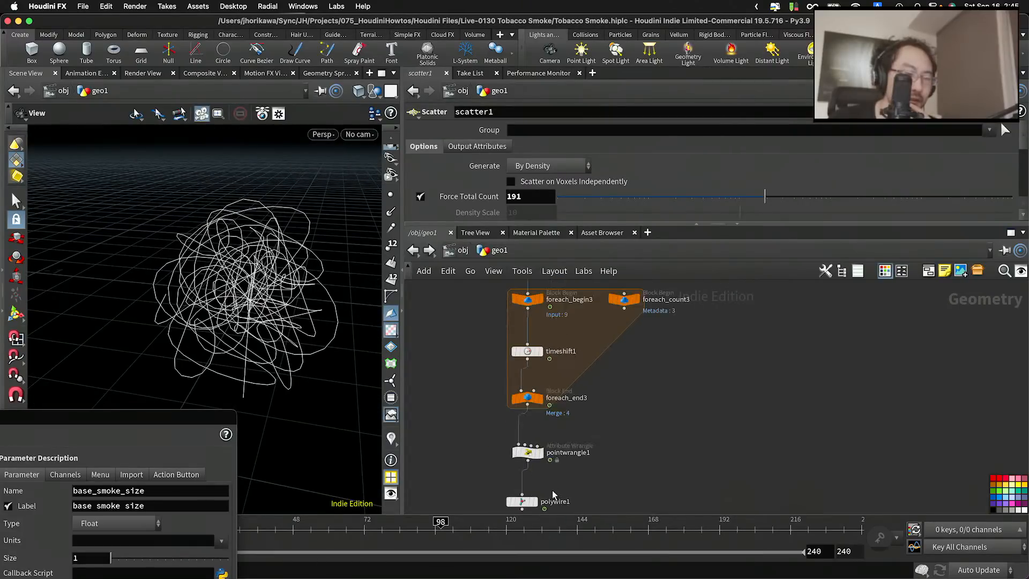
left_click(522, 501)
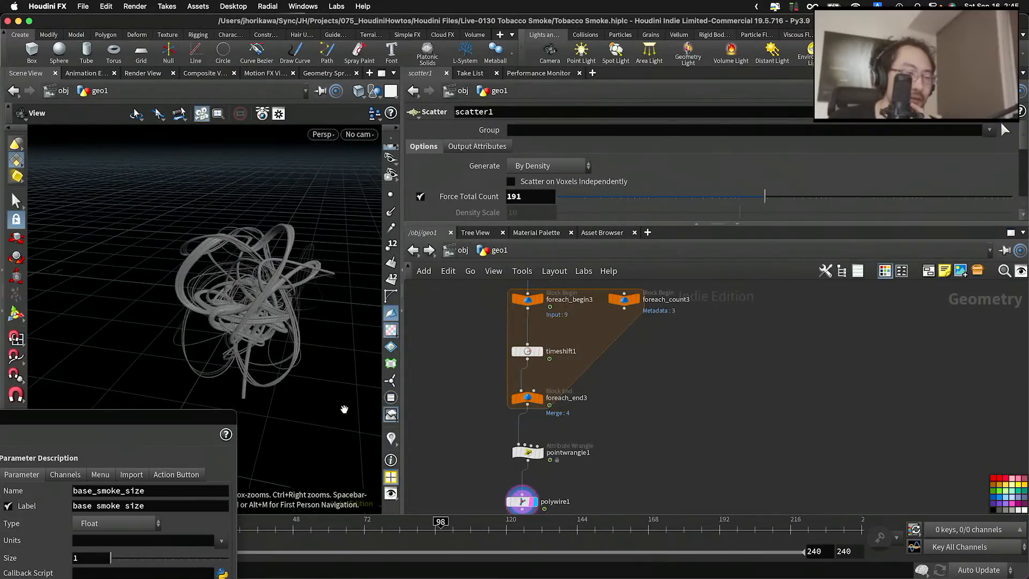
left_click_drag(150, 427, 581, 0)
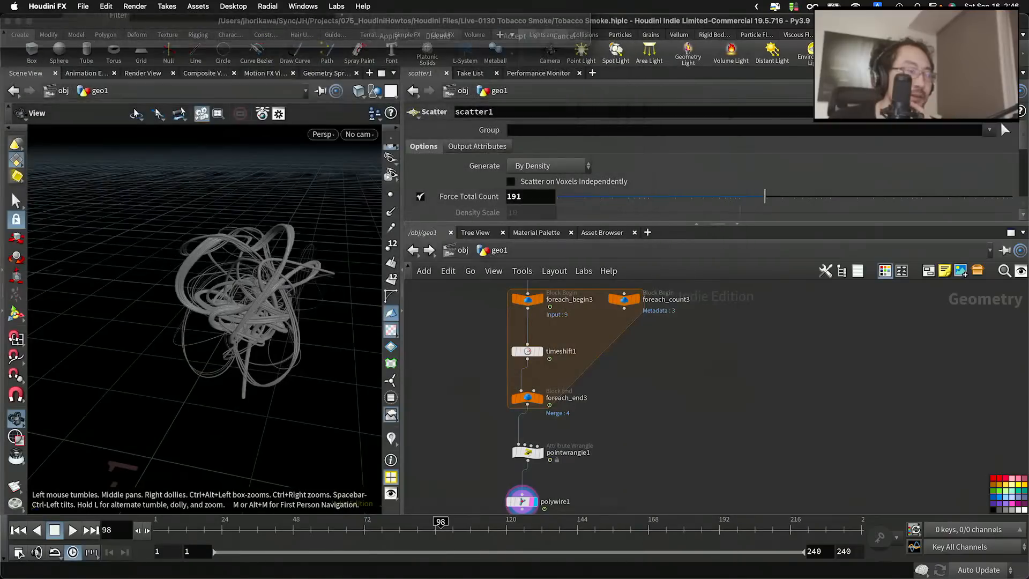
left_click(73, 530)
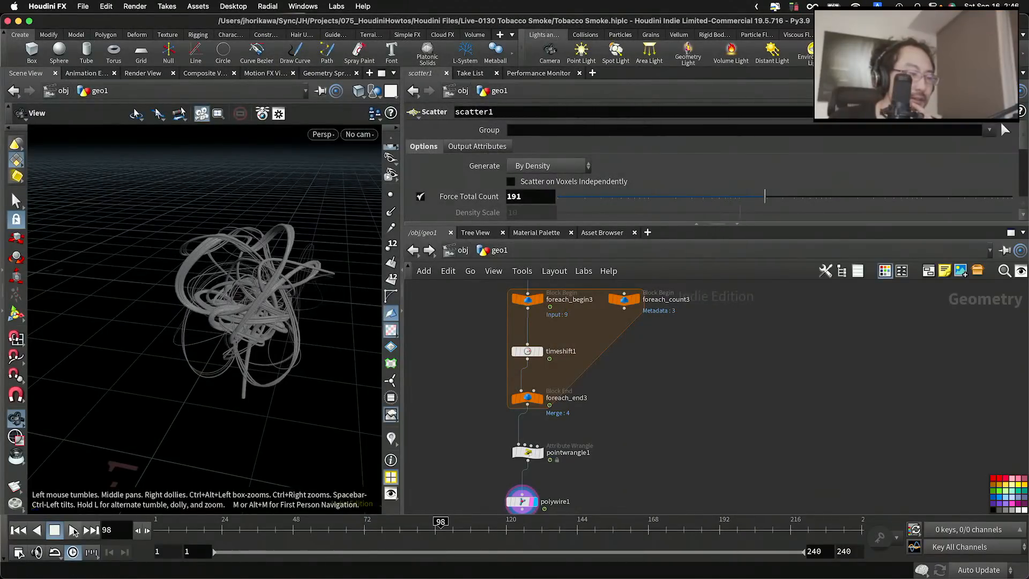
scroll(257, 308, "up", 5)
left_click_drag(271, 309, 186, 298)
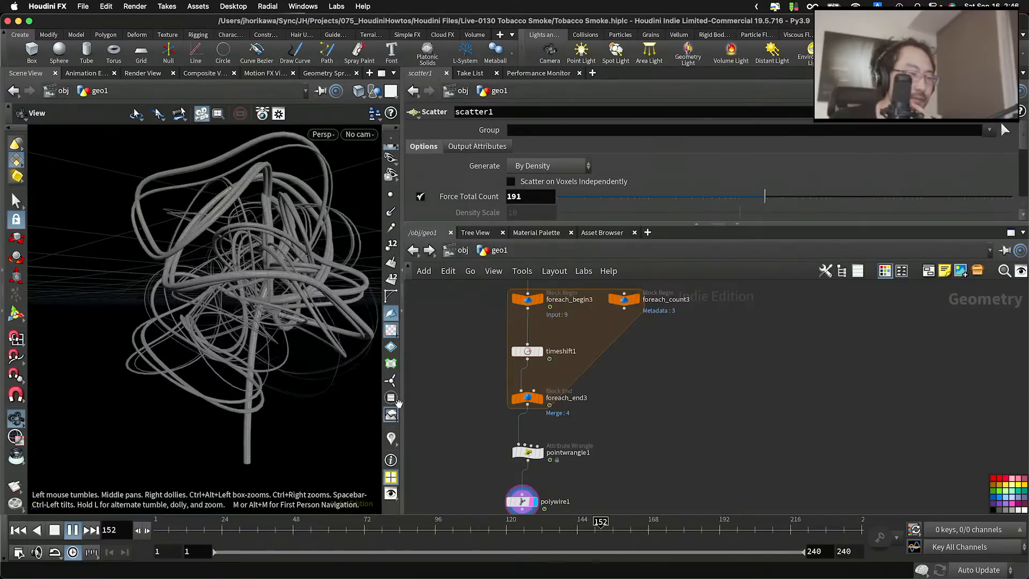
Try lower Force Total Count values on scatter1, first 5 and then 19
scroll(429, 456, "down", 5)
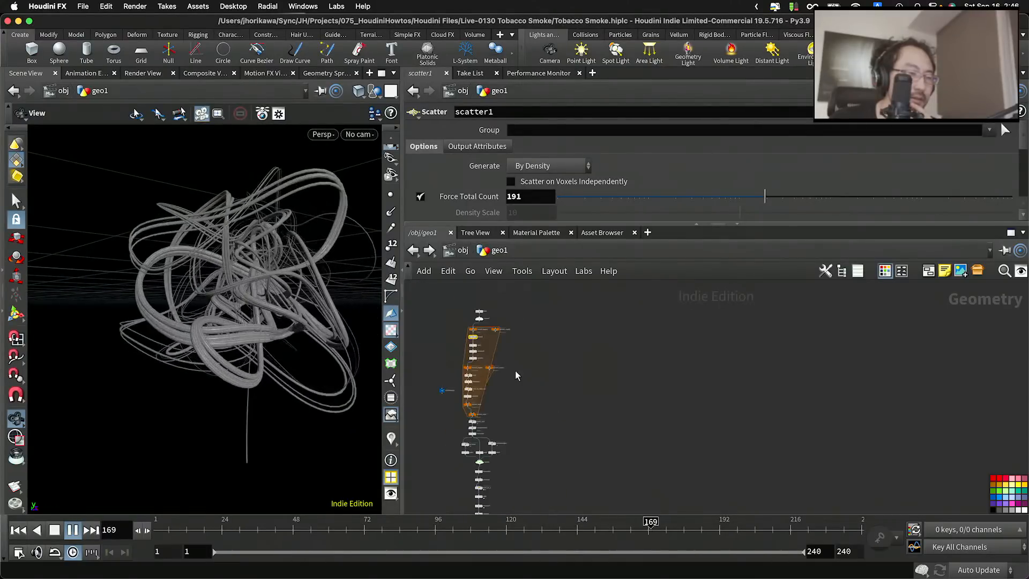
scroll(516, 371, "up", 10)
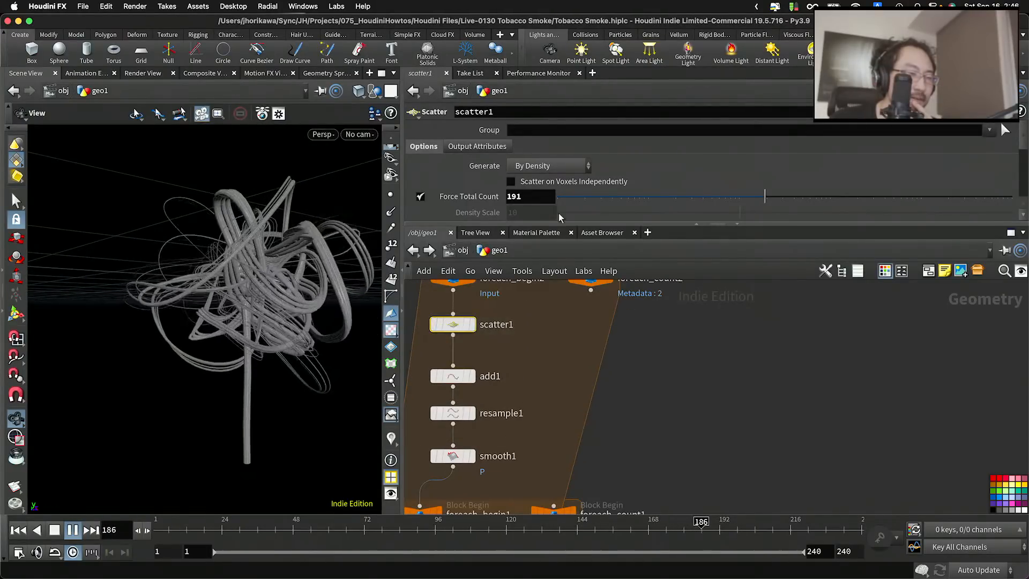
left_click_drag(765, 196, 664, 200)
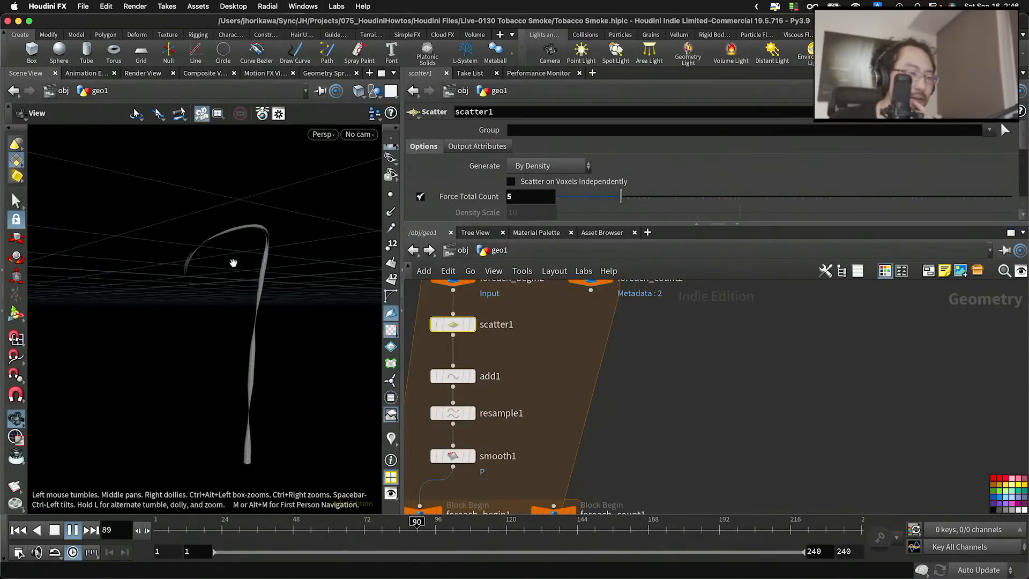
left_click_drag(204, 367, 241, 371)
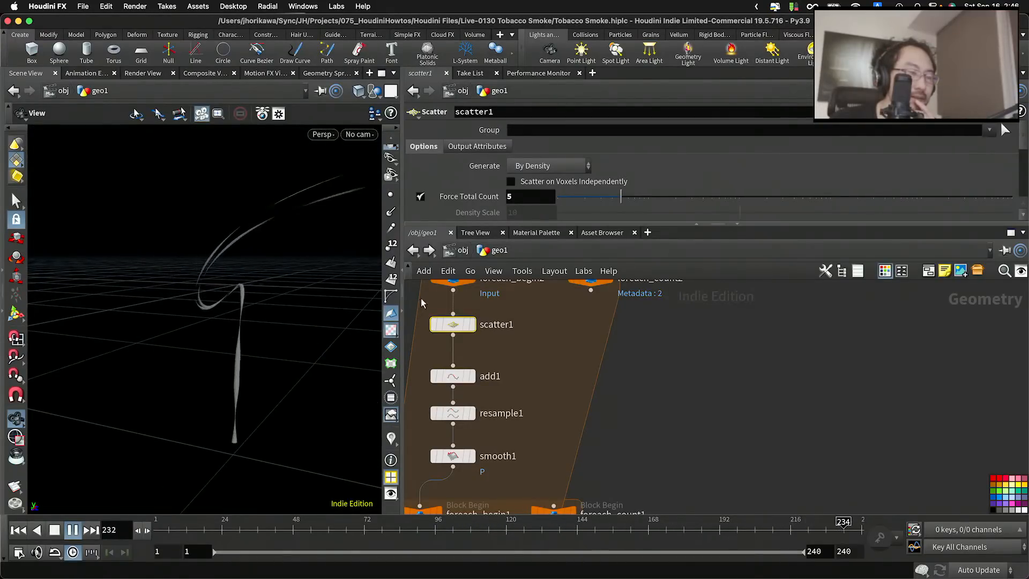
left_click_drag(632, 203, 675, 203)
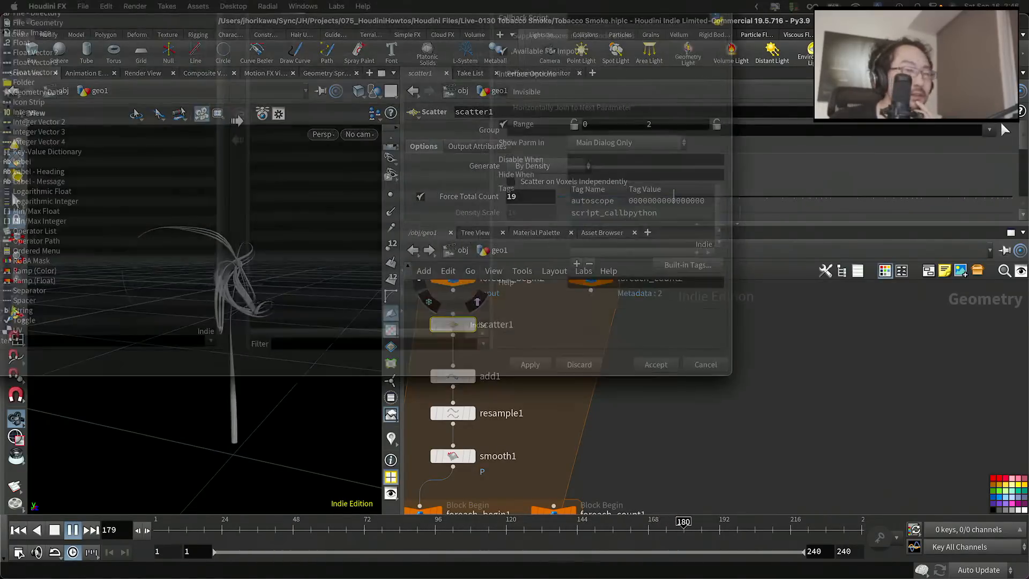
Link scatter1's Force Total Count into CONTROLLER's existing parameters and set its range maximum to 100
left_click_drag(646, 1, 852, 291)
left_click_drag(461, 202, 557, 398)
left_click_drag(630, 294, 496, 117)
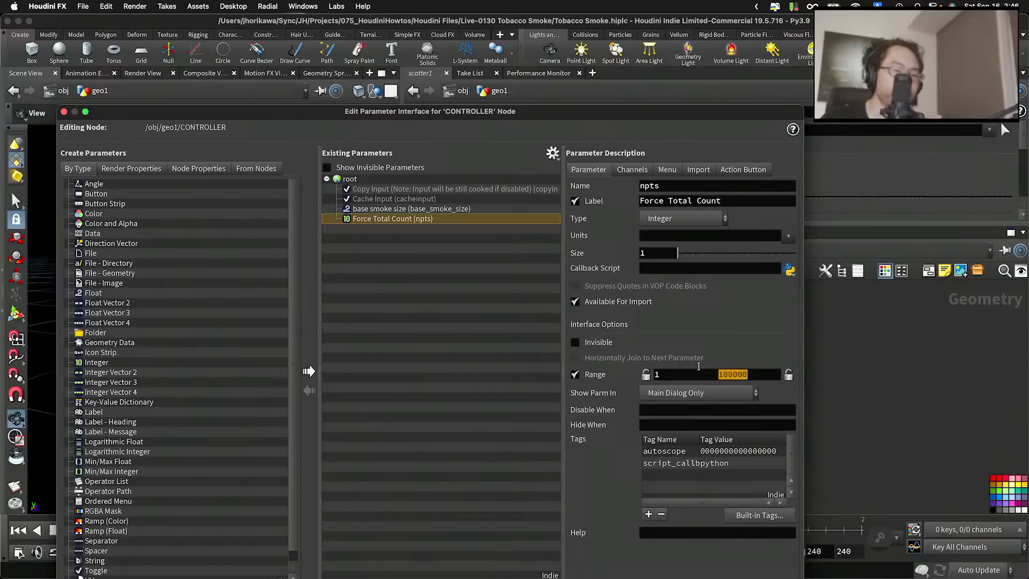
type("100")
key("Return")
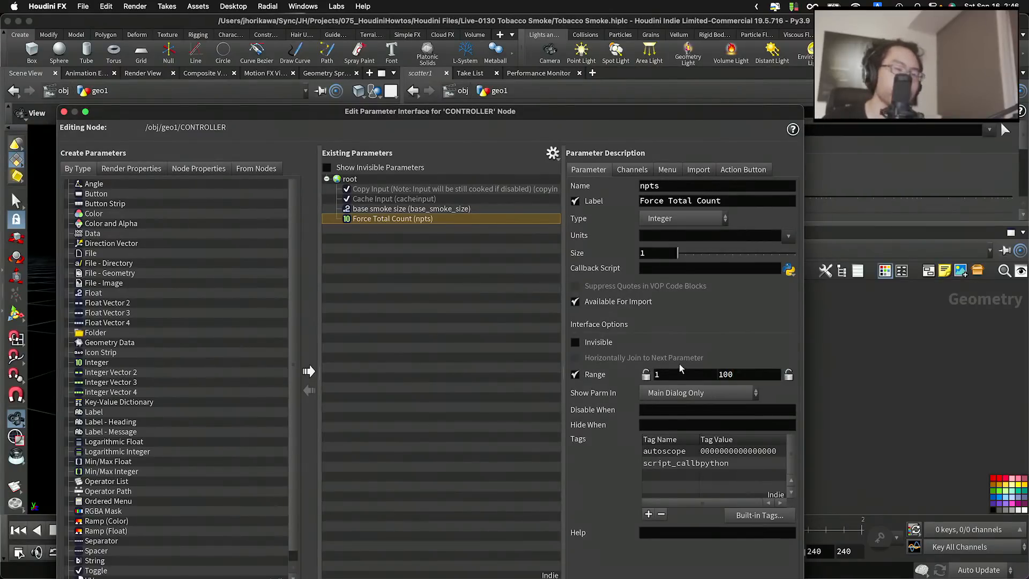
Name the linked count parameter smoke_complexity, label it "smoke complexity" and apply the interface changes
double_click(661, 186)
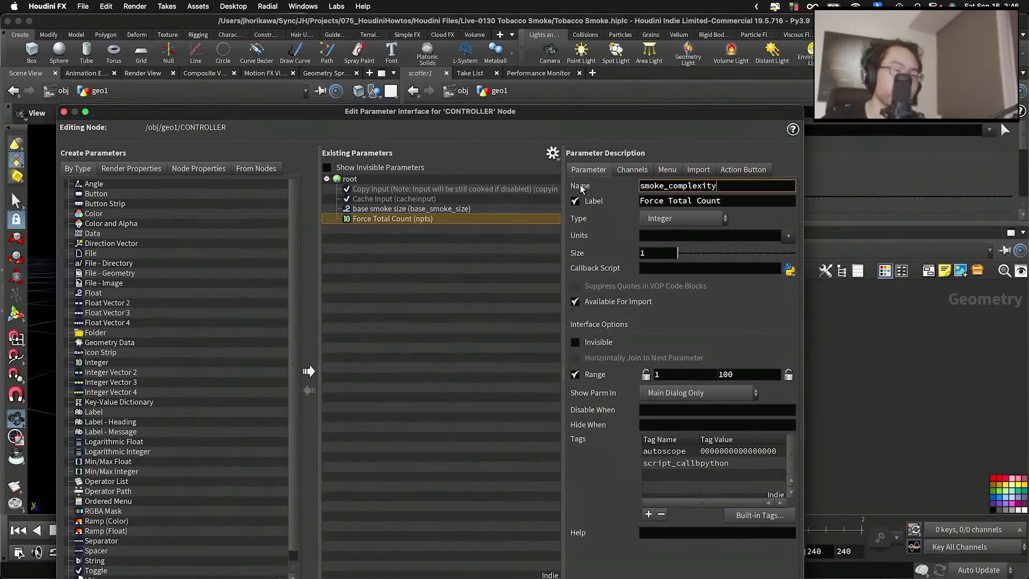
key("Tab")
type("c")
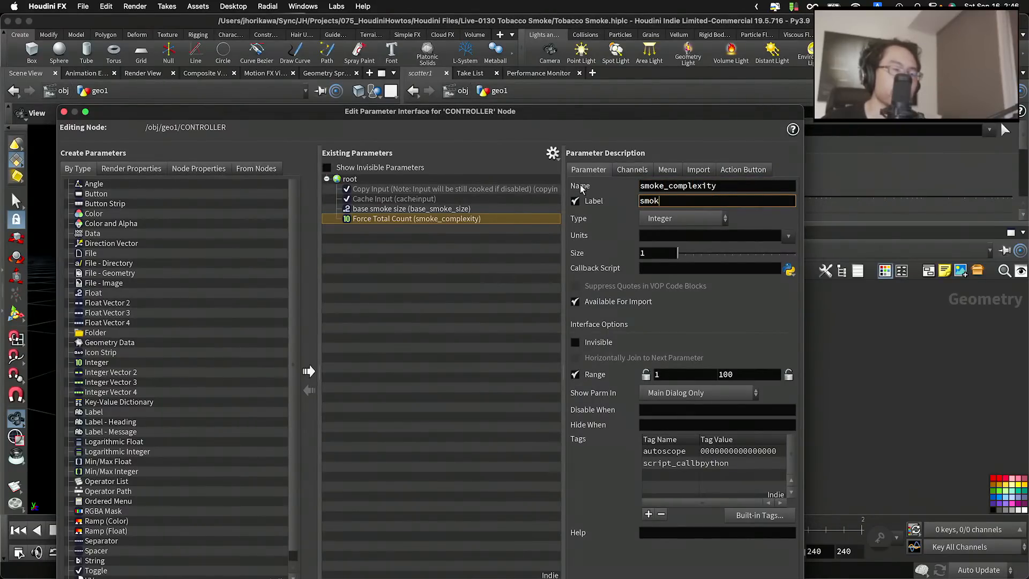
type("moke complexity")
key("Return")
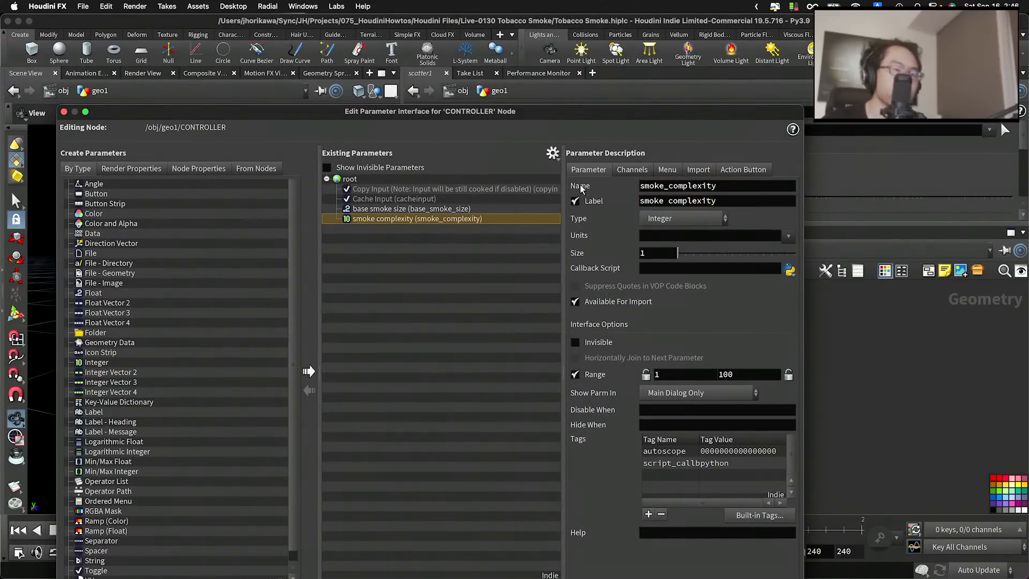
left_click_drag(668, 115, 663, 24)
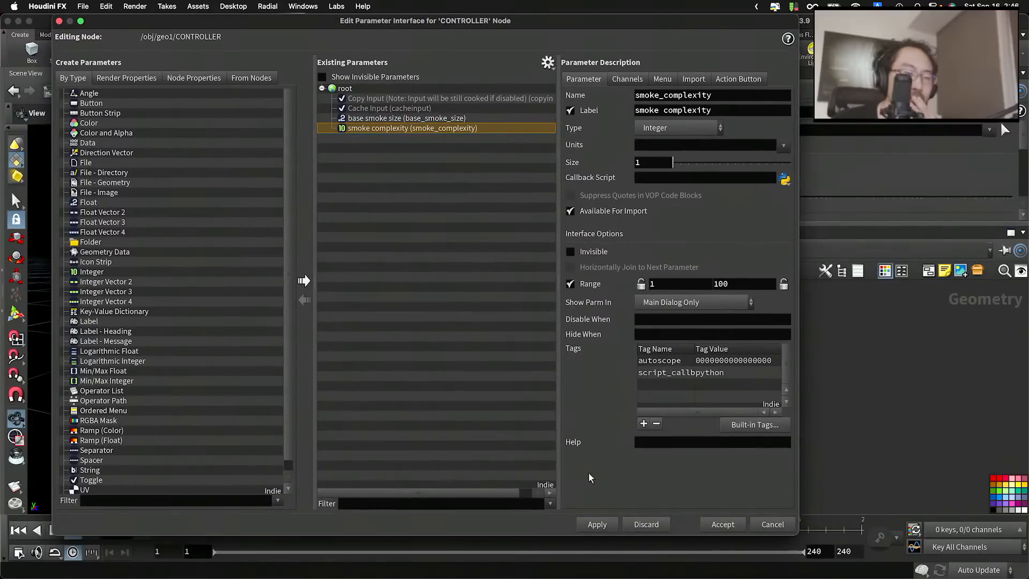
left_click(597, 525)
Check add1's parameters and try a Length of 0.154 on resample1
left_click_drag(591, 22, 547, 491)
scroll(541, 355, "up", 2)
middle_click_drag(523, 374, 547, 319)
left_click(486, 347)
scroll(543, 178, "down", 3)
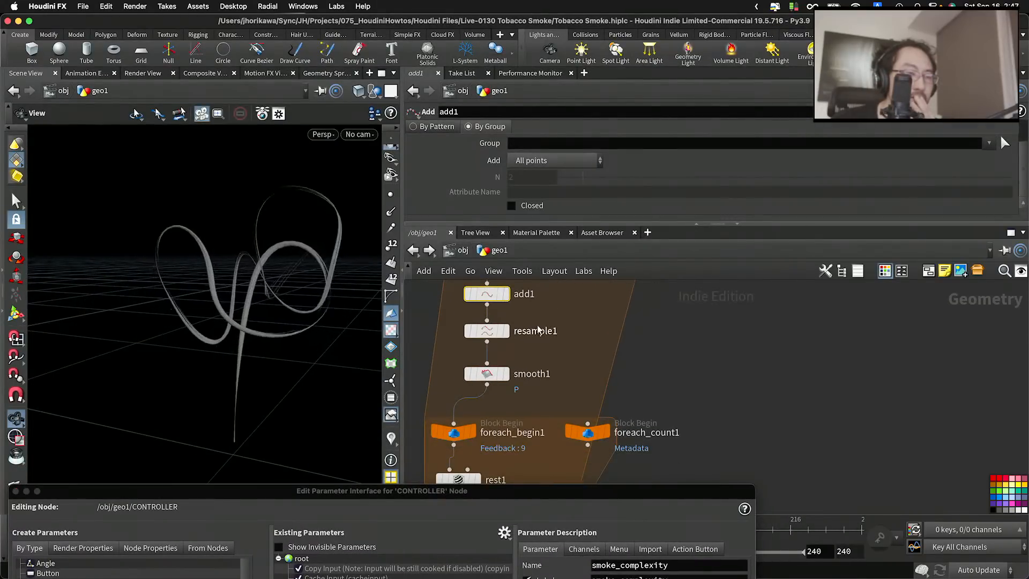
left_click(485, 331)
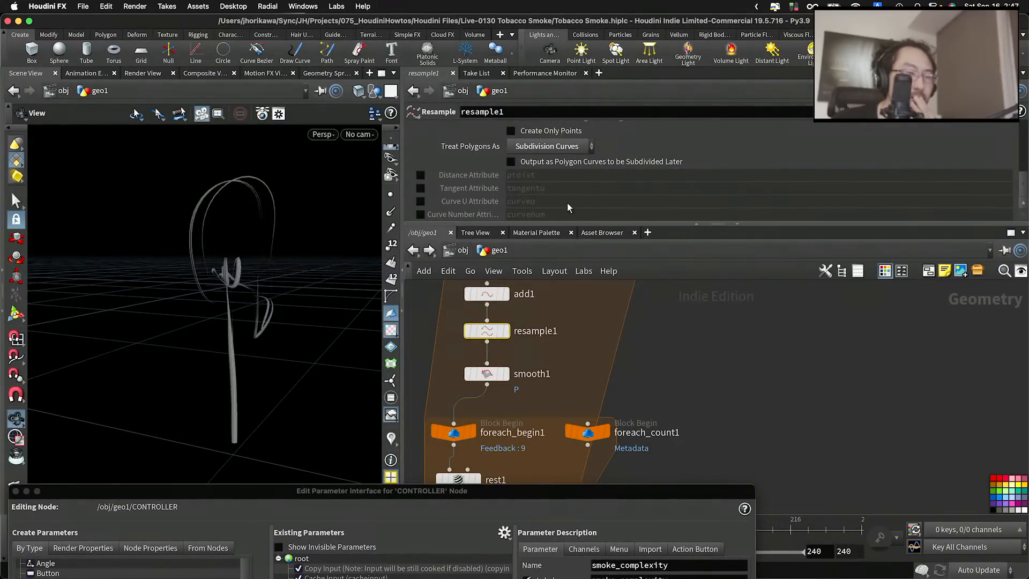
scroll(567, 202, "up", 5)
scroll(553, 155, "down", 3)
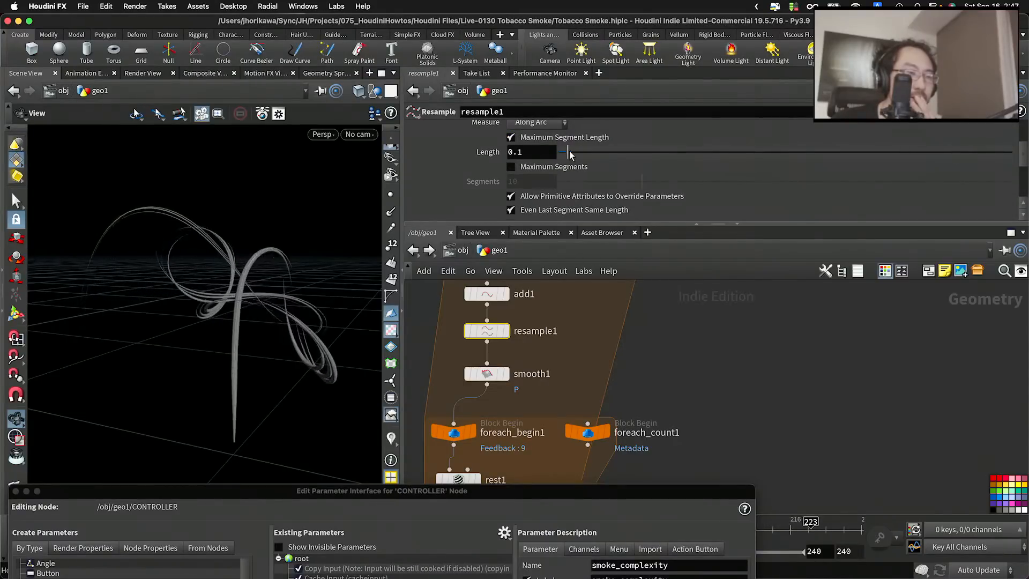
left_click_drag(567, 152, 614, 156)
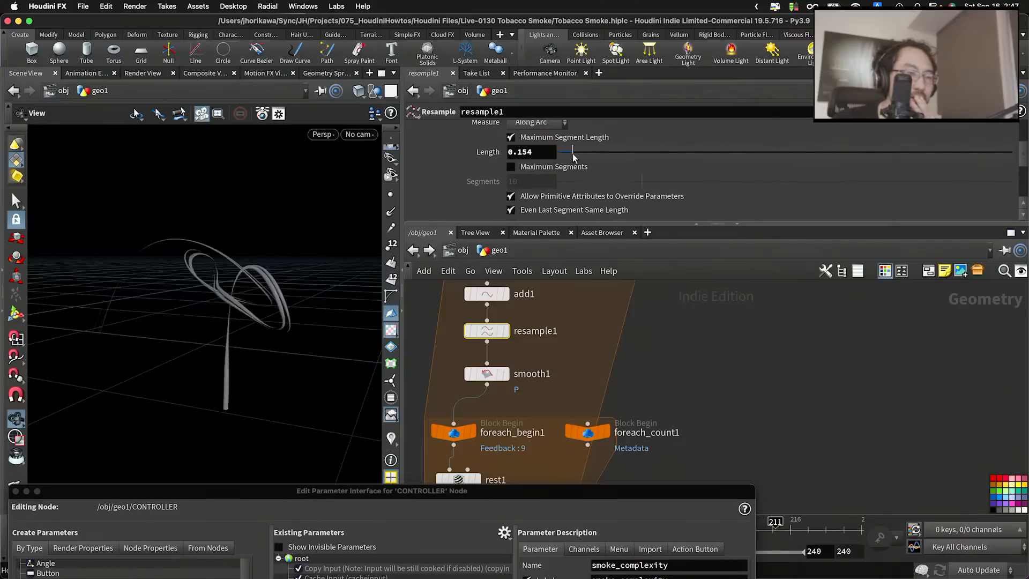
Try a Force Total Count of 158 on scatter1 to test a denser smoke trail
scroll(555, 328, "down", 3)
middle_click_drag(554, 328, 561, 437)
scroll(561, 437, "up", 3)
left_click(501, 345)
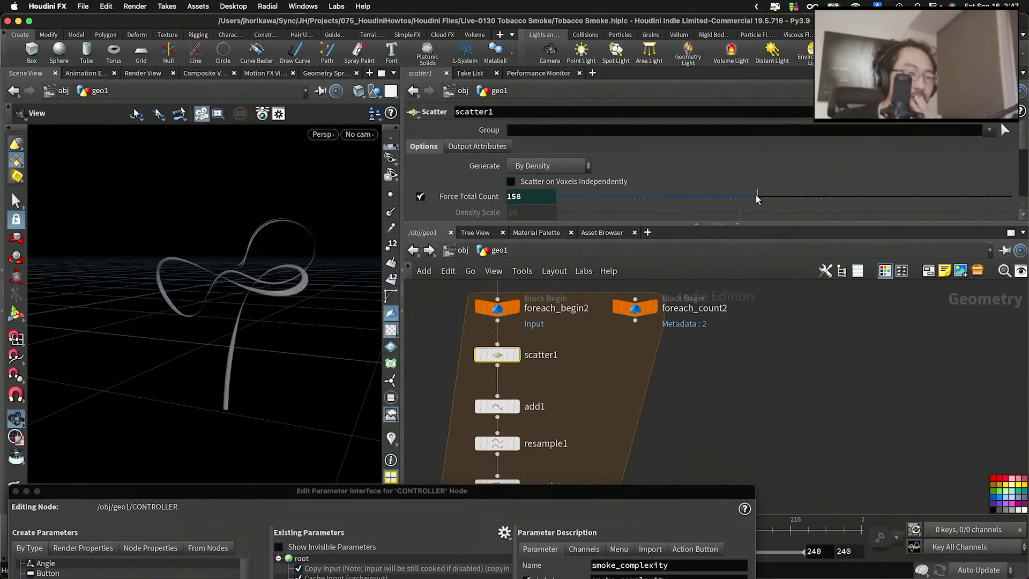
scroll(536, 372, "down", 3)
middle_click_drag(550, 396, 553, 335)
scroll(545, 353, "up", 4)
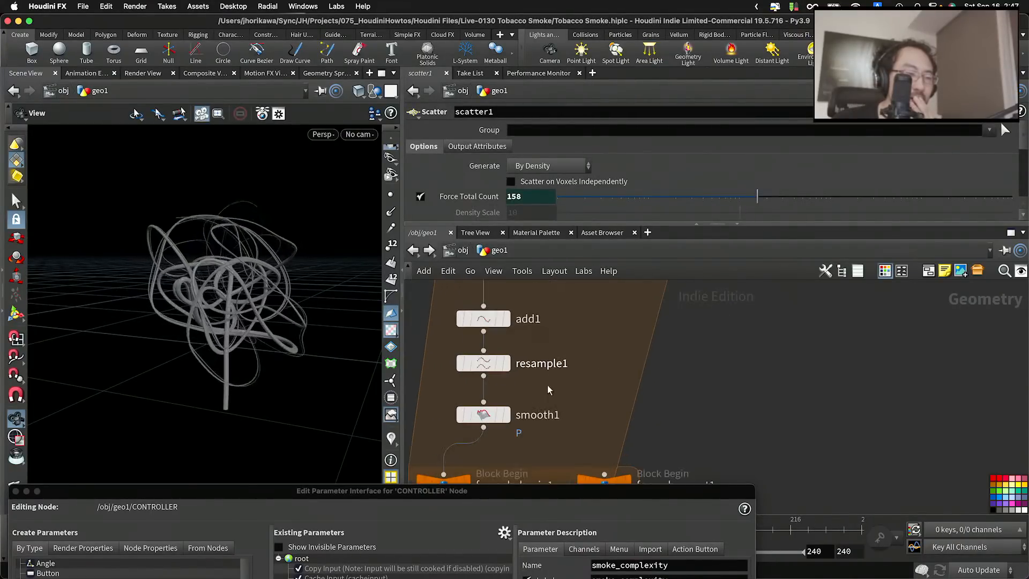
Try a Length of 0.573 on resample1, inspect the trail shape, and reset the length to 0.1
left_click_drag(548, 385, 462, 347)
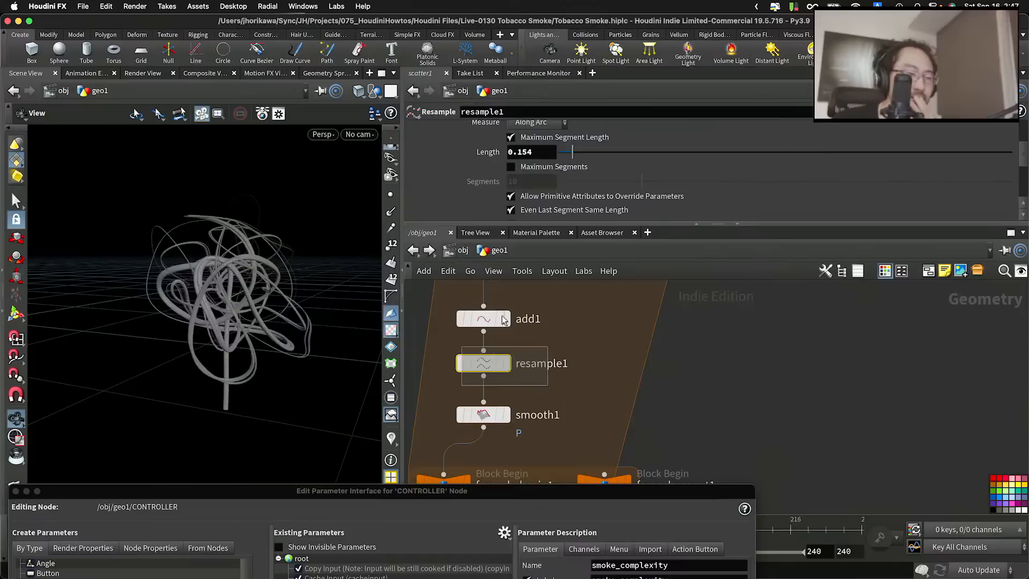
left_click(610, 152)
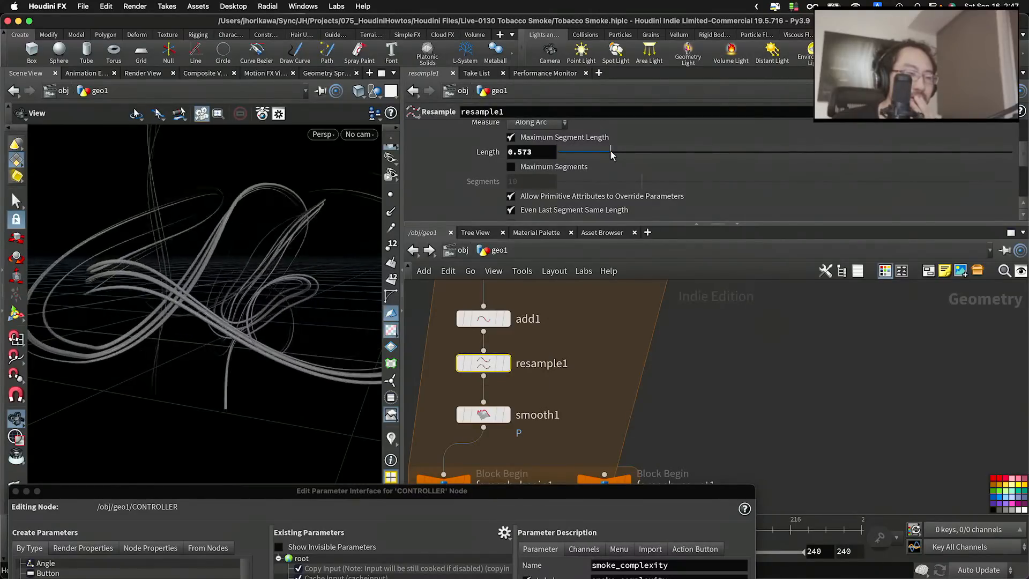
left_click_drag(312, 203, 119, 246)
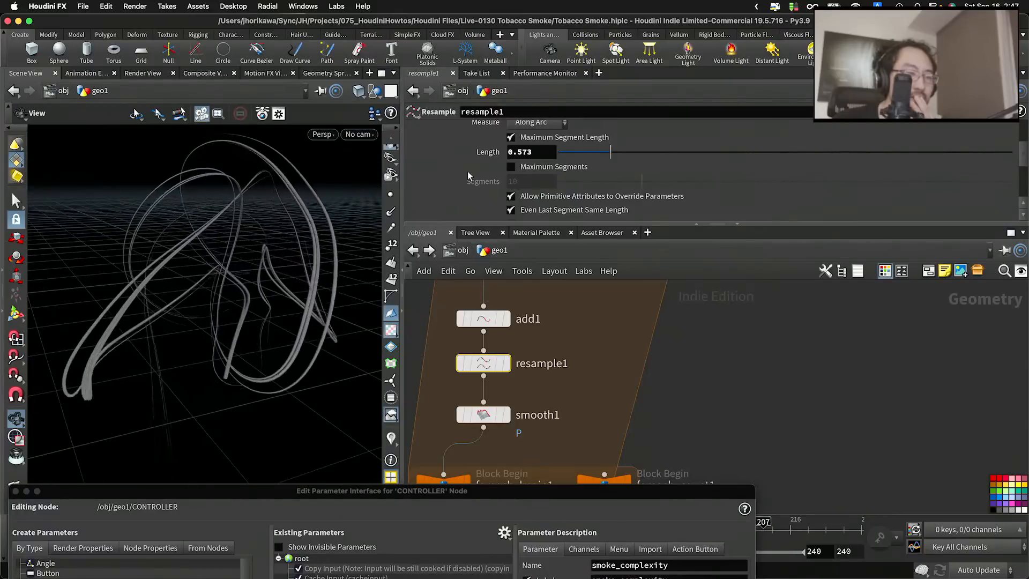
double_click(519, 152)
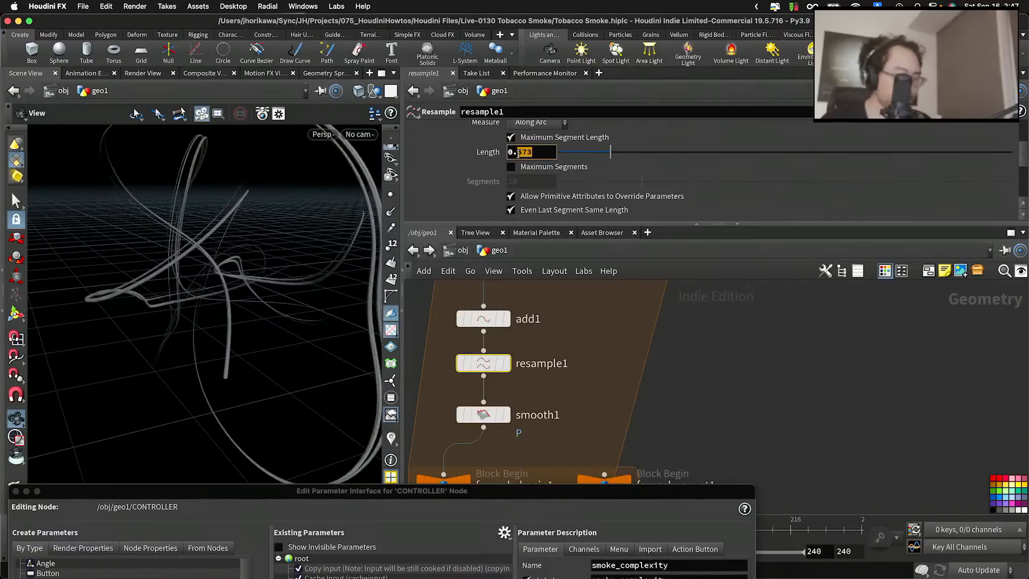
type("1")
key("Return")
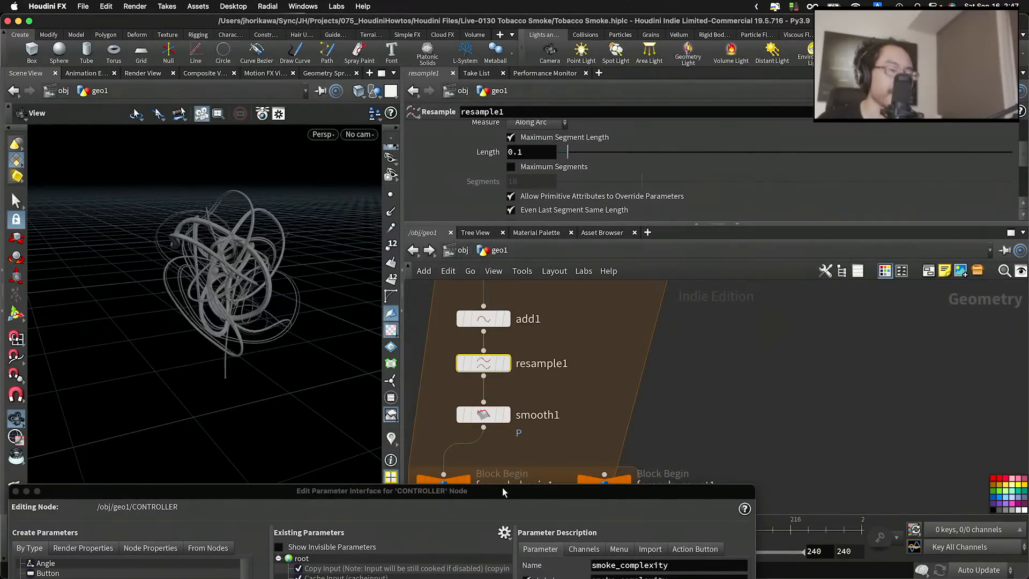
Link resample1's Length into CONTROLLER's existing parameters, naming it smoke_trail_res with the label "smoke trail res"
left_click_drag(504, 492, 614, 262)
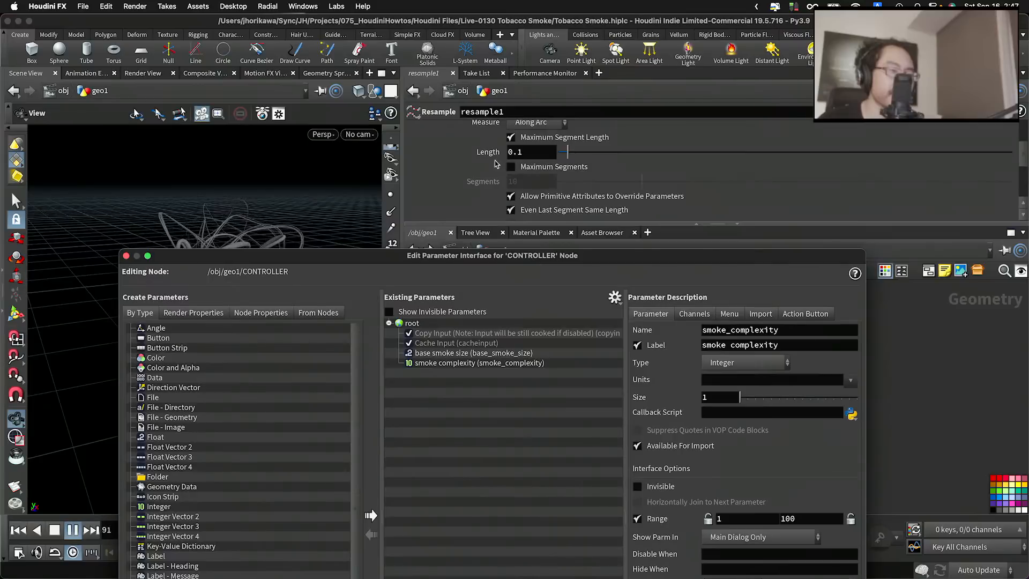
left_click_drag(496, 161, 464, 401)
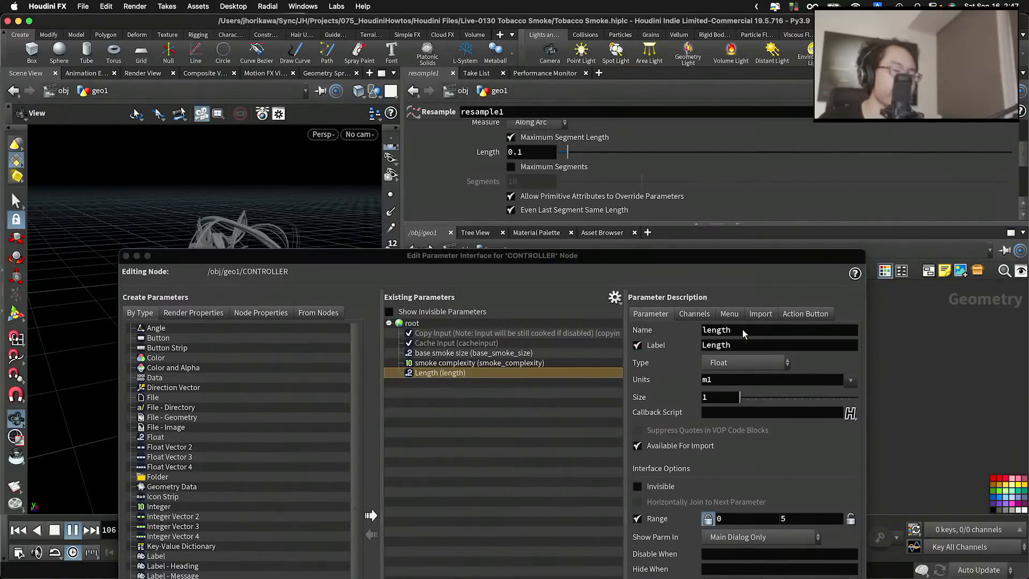
left_click_drag(742, 329, 653, 334)
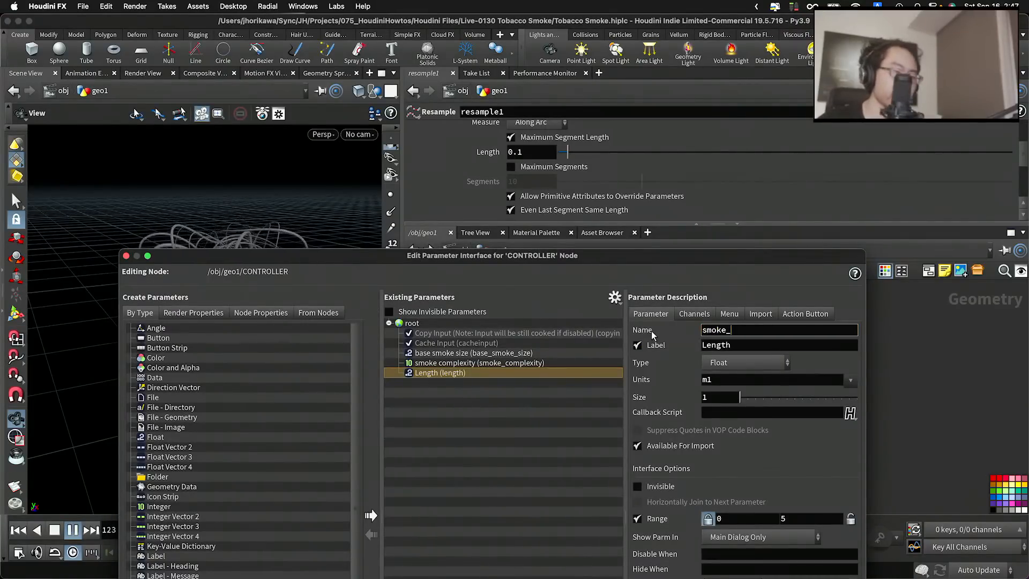
type("smoke_trail_res")
key("Tab")
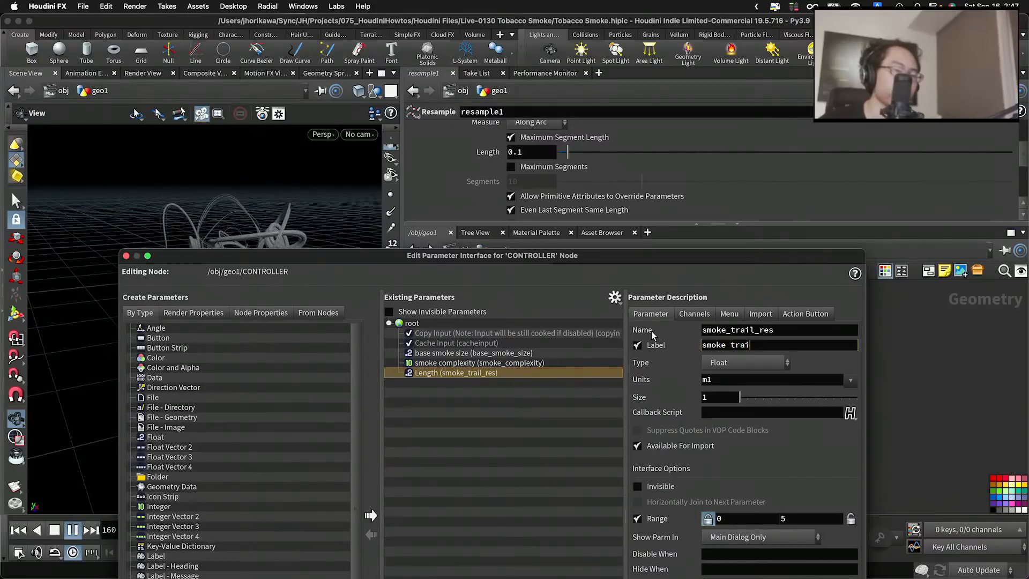
type("smoke trail res")
key("Return")
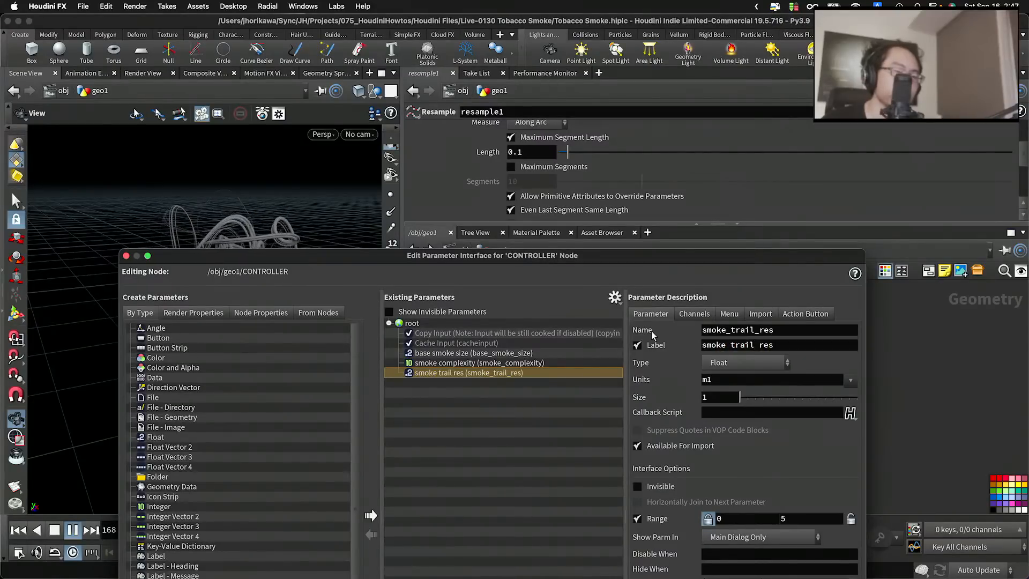
Set the smoke trail res range maximum to 1, then apply and accept CONTROLLER's interface changes
double_click(755, 260)
type("1")
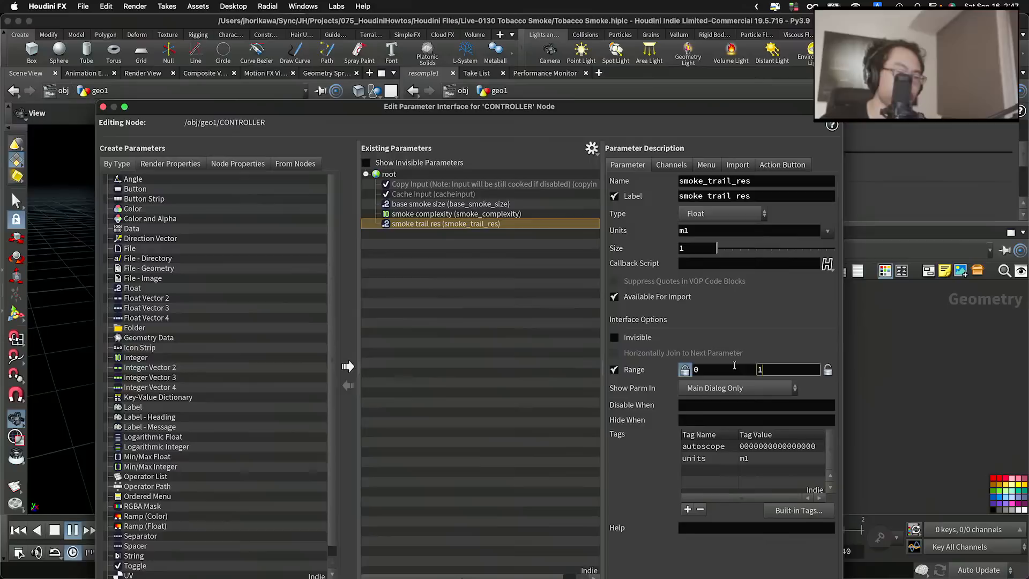
key("Return")
left_click_drag(691, 109, 681, 45)
left_click(632, 546)
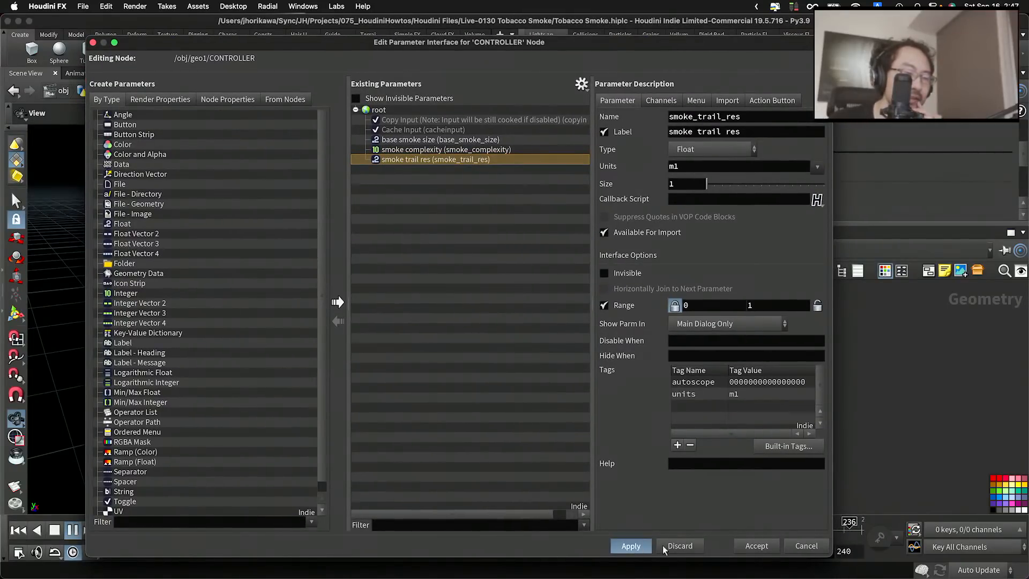
left_click(756, 546)
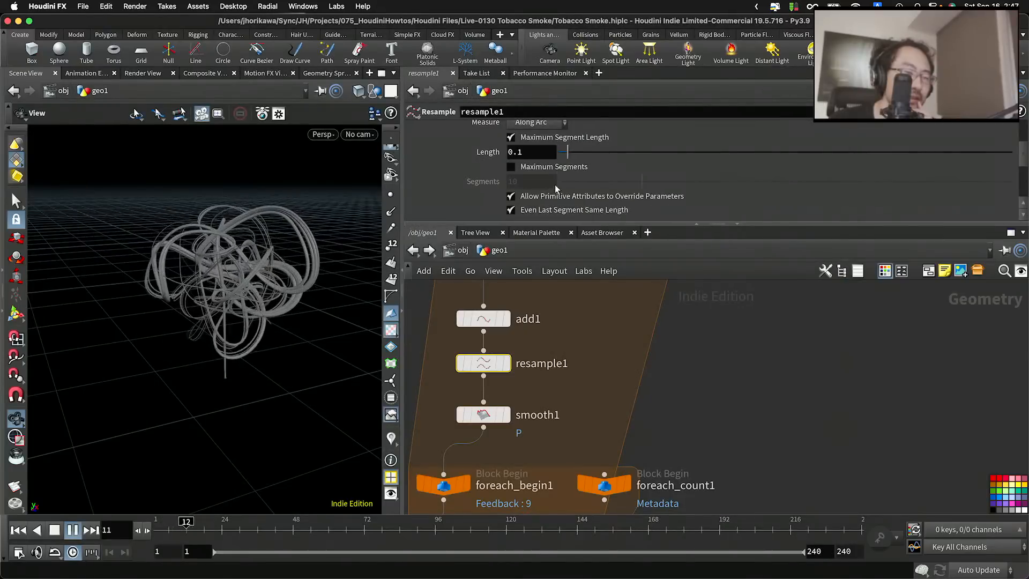
Set scatter1's linked Force Total Count to 29
scroll(543, 321, "down", 3)
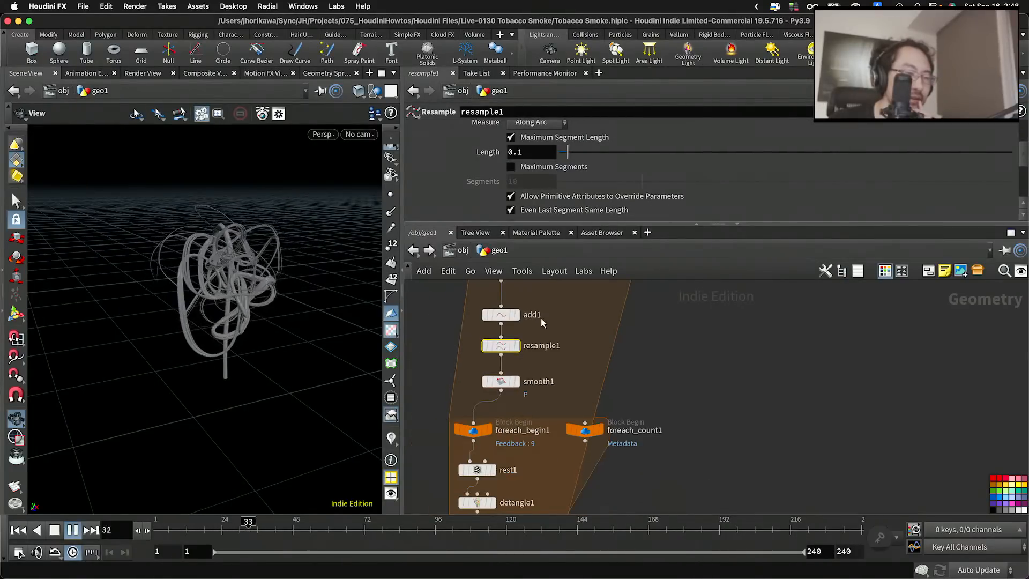
middle_click_drag(542, 320, 545, 413)
left_click(505, 365)
left_click(634, 196)
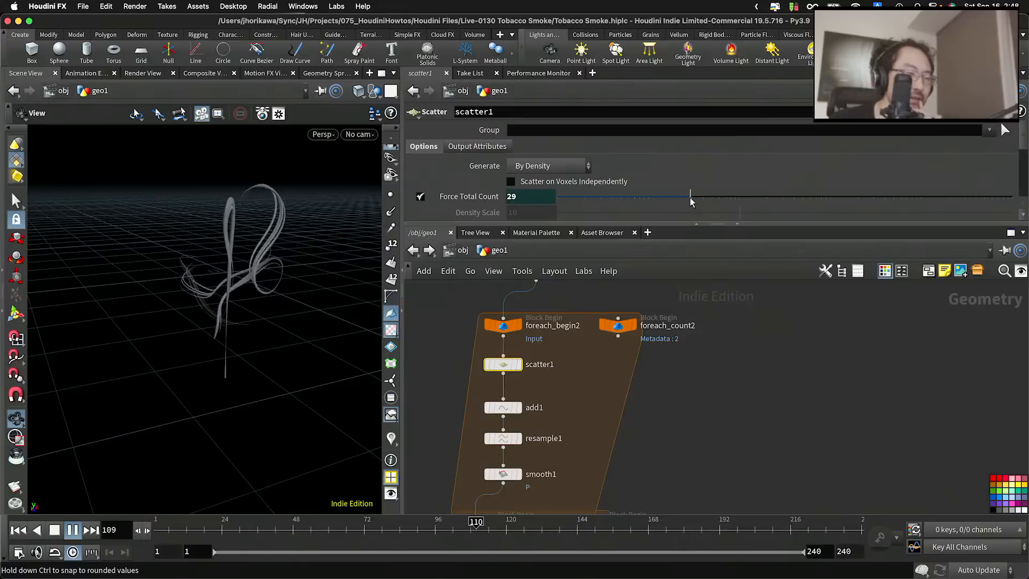
Select the CONTROLLER null and open its parameter interface for editing
scroll(636, 391, "down", 6)
scroll(574, 476, "up", 4)
left_click(537, 449)
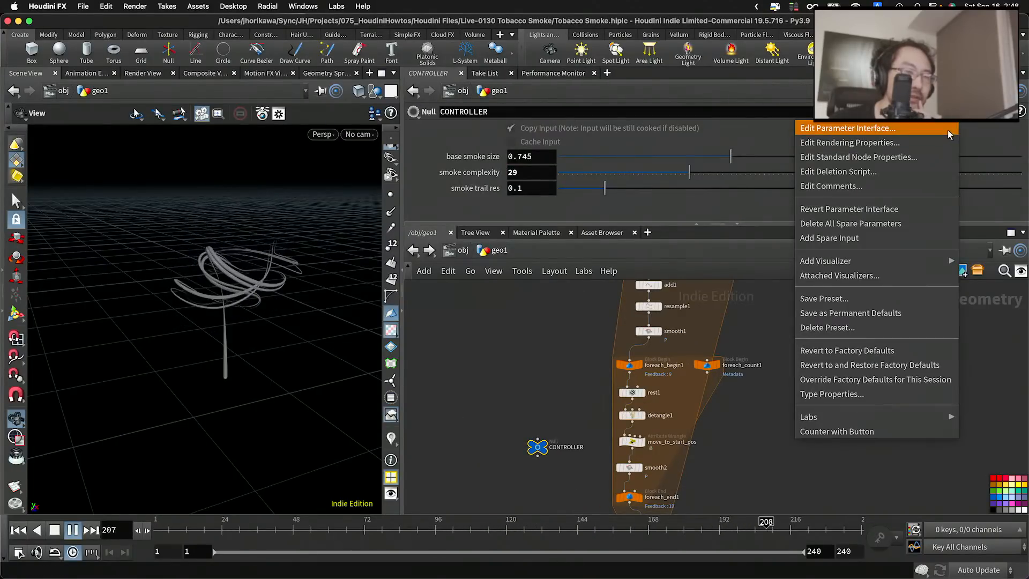
Open the parameter interface editor for the CONTROLLER null and move its window clear of the network and parameters
left_click(948, 128)
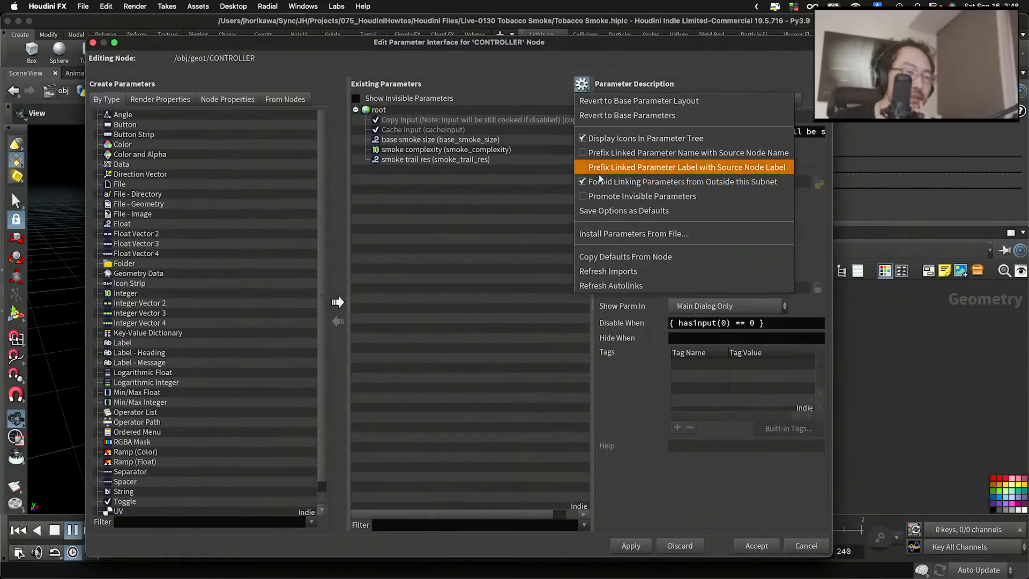
left_click(645, 21)
left_click_drag(649, 42, 341, 280)
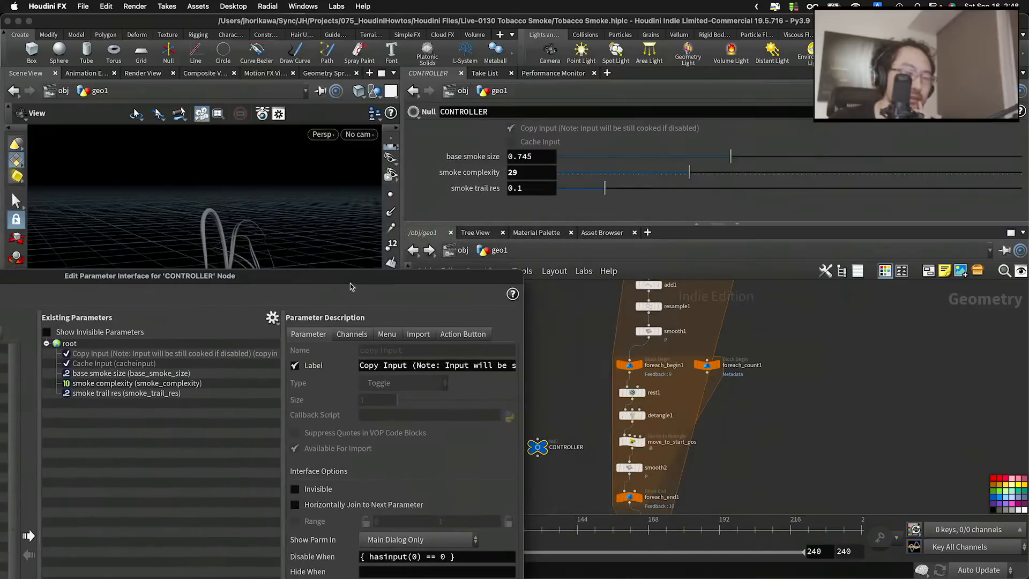
Examine the parameters of the loop nodes from add1 through smooth1, detangle1 and move_to_start_pos for values worth exposing on the controller
scroll(714, 444, "up", 3)
middle_click_drag(745, 318, 727, 417)
left_click_drag(719, 381, 629, 341)
left_click(674, 366)
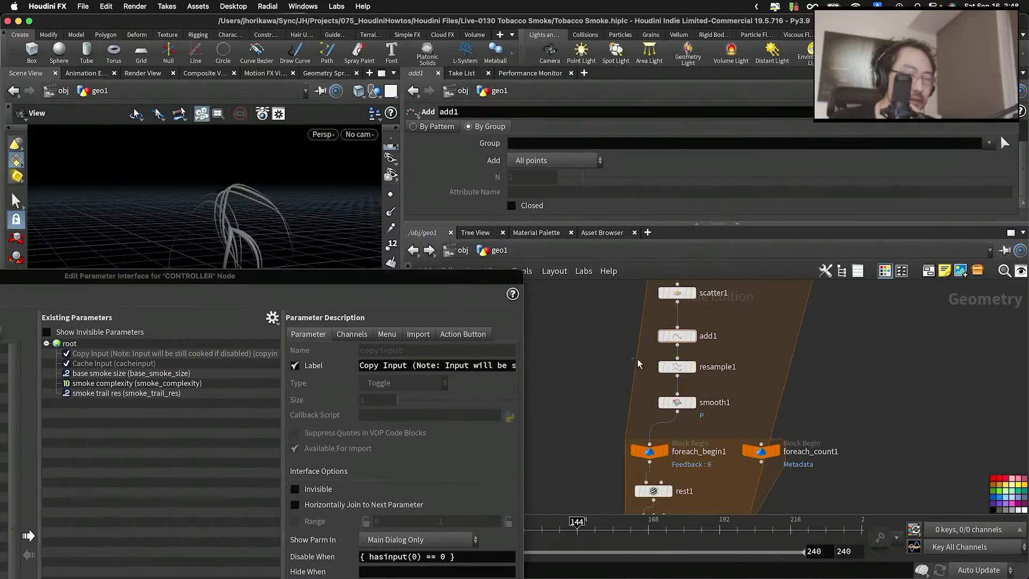
left_click(676, 402)
middle_click_drag(678, 451, 681, 368)
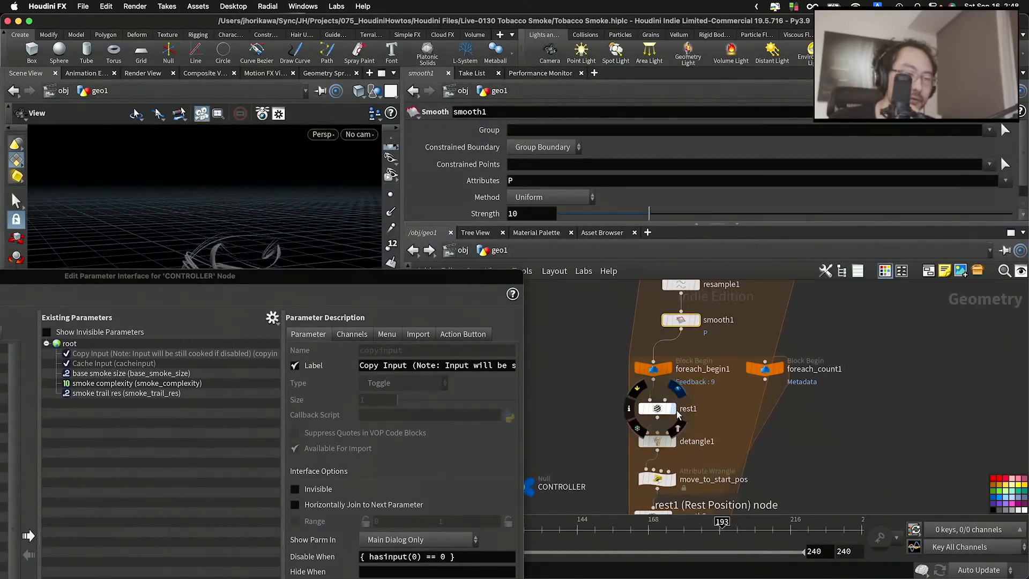
scroll(675, 407, "up", 3)
middle_click_drag(704, 480, 705, 432)
left_click(660, 410)
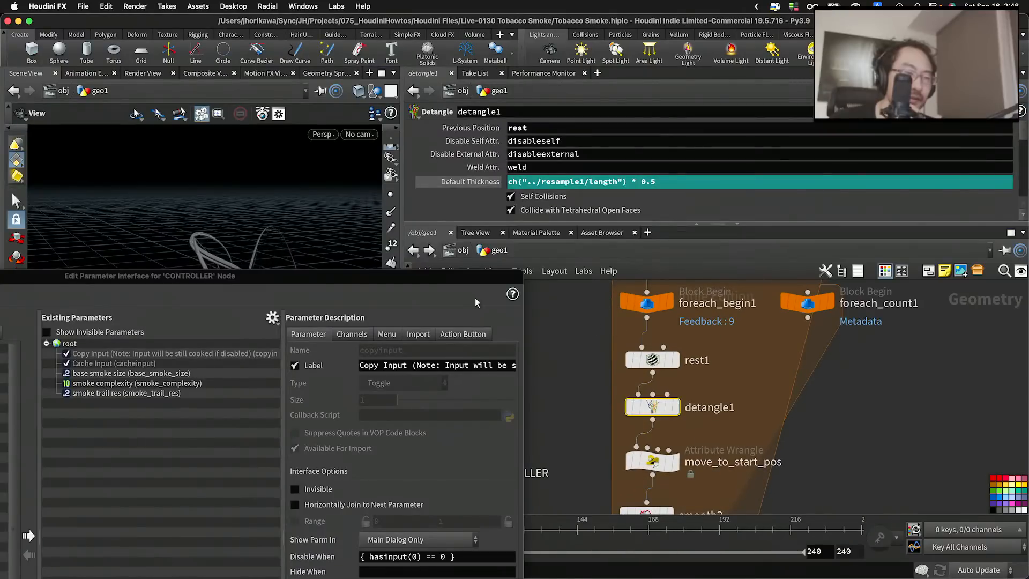
left_click_drag(448, 278, 403, 382)
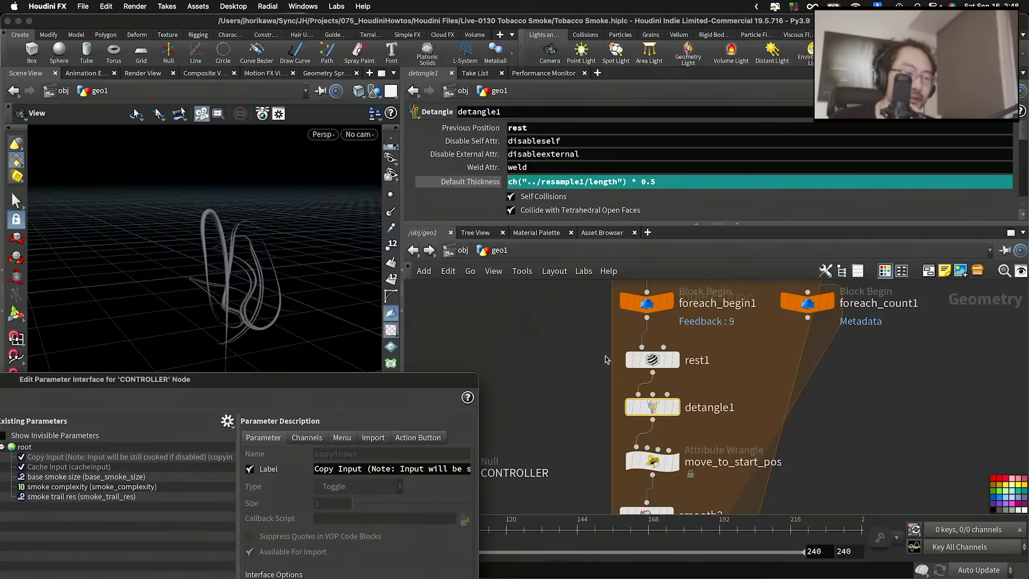
scroll(602, 339, "down", 2)
scroll(602, 340, "up", 1)
left_click(643, 397)
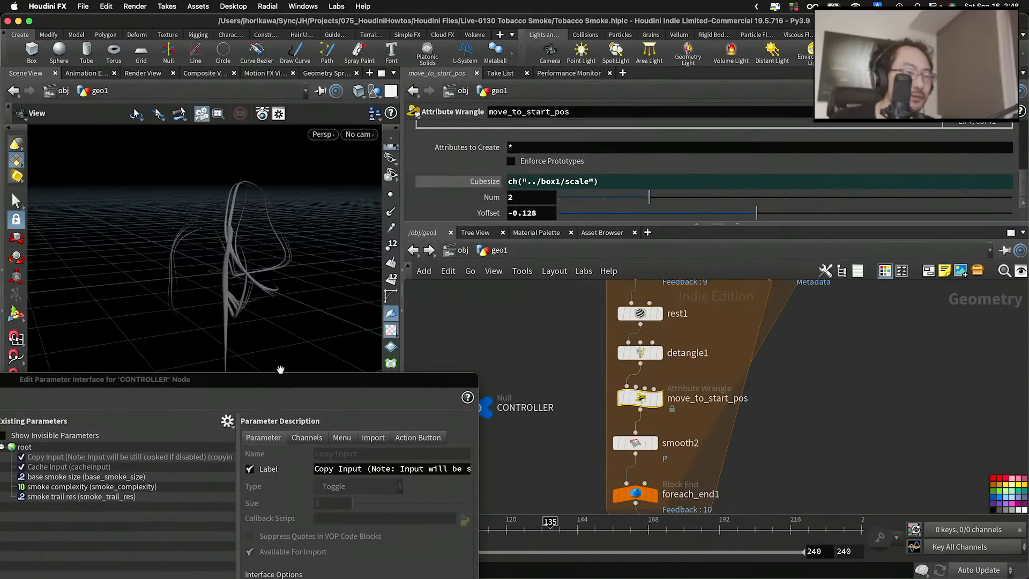
Add the Num parameter of the move_to_start_pos wrangle to the CONTROLLER's existing parameters under root
left_click_drag(274, 380, 931, 277)
left_click_drag(588, 278, 531, 267)
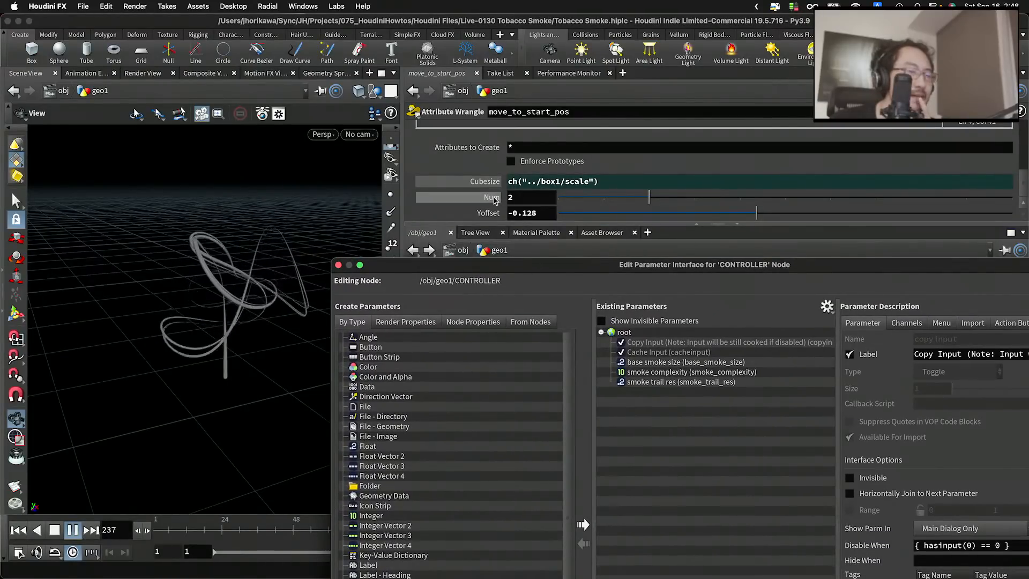
left_click(624, 332)
left_click_drag(636, 429, 637, 429)
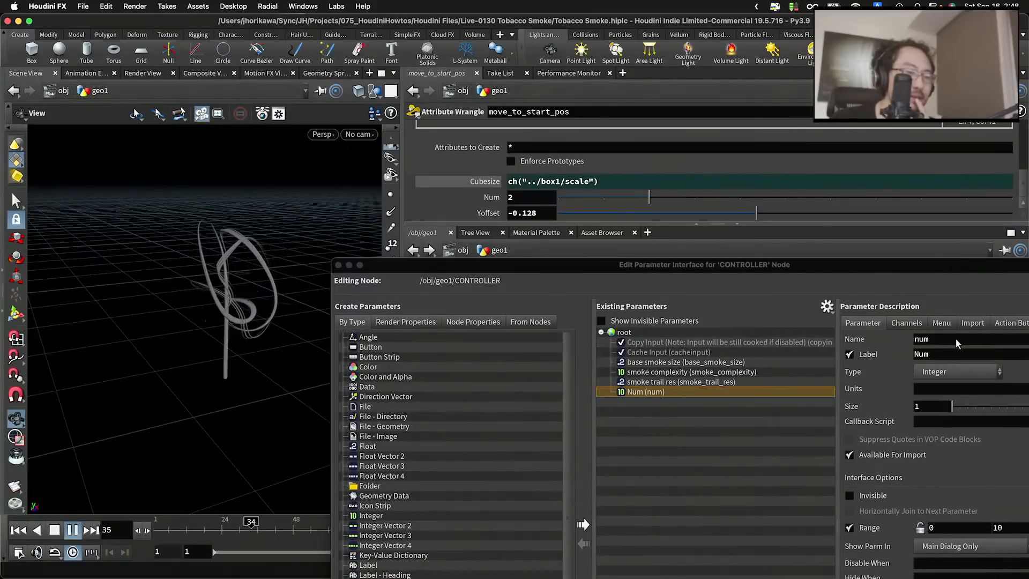
Rename the added Num parameter to start_straightness and label it "start straightness"
left_click_drag(956, 343, 845, 342)
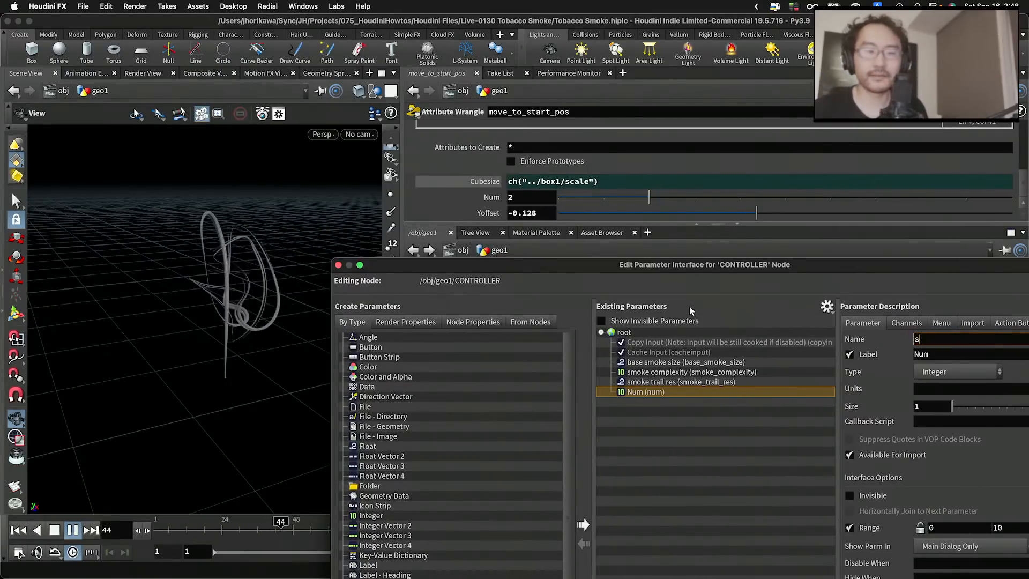
type("start_")
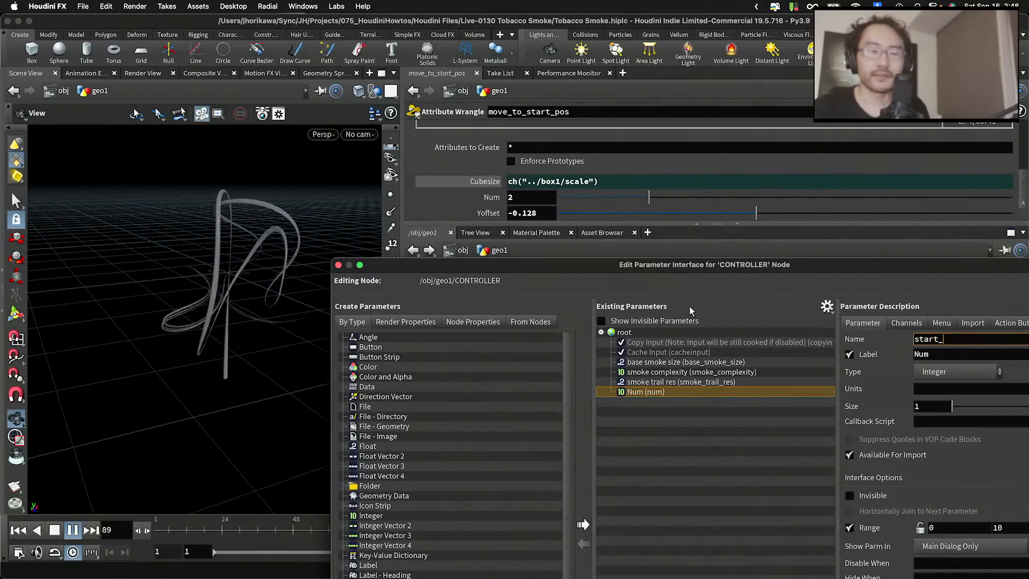
type("st")
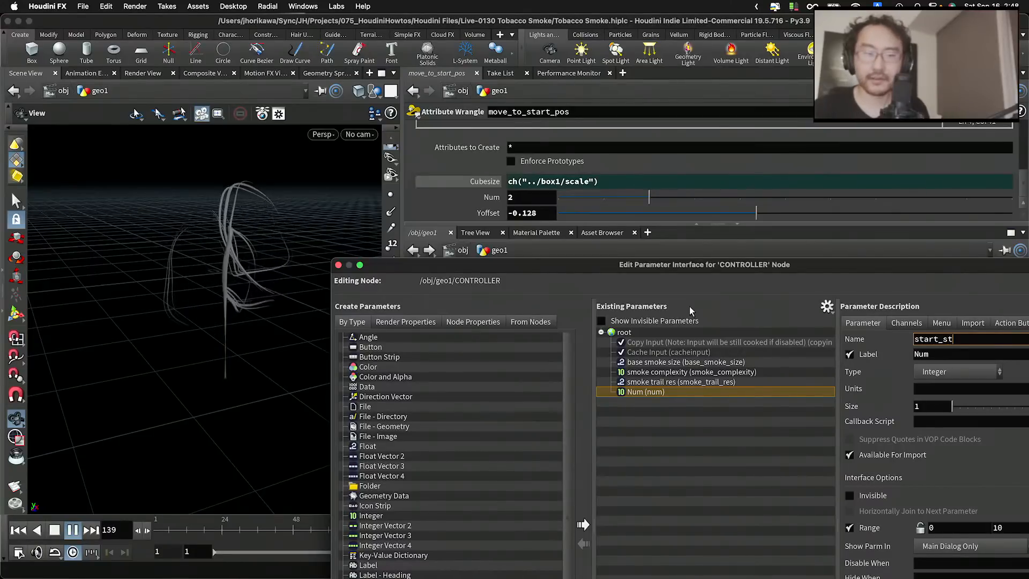
type("raightness")
key("Tab")
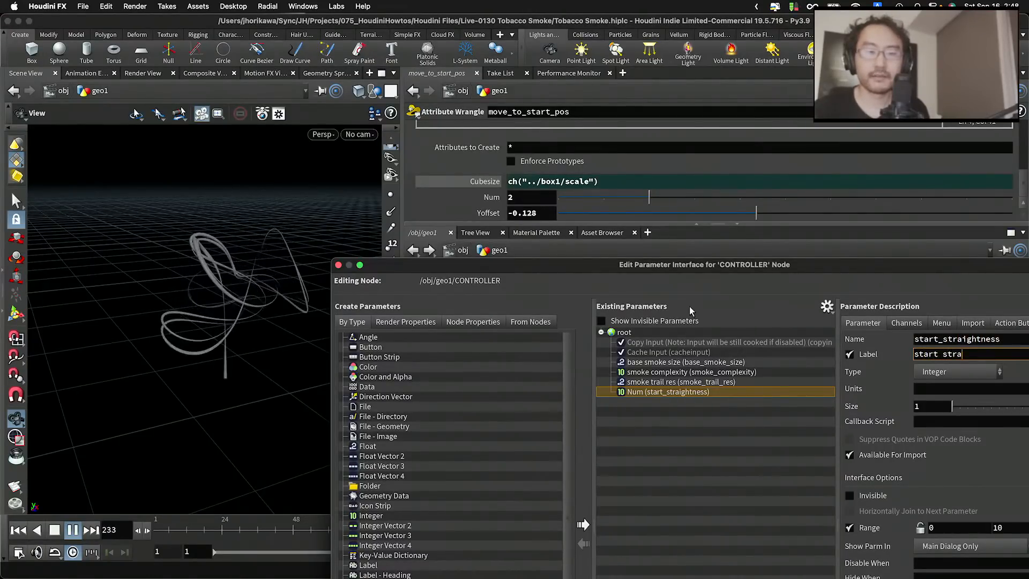
type("start straightness")
key("Return")
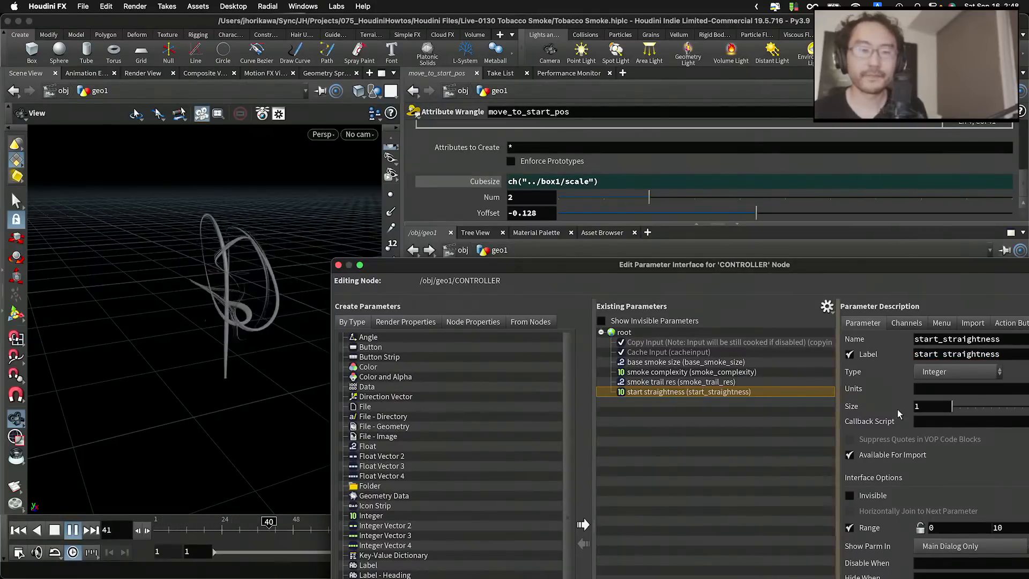
Set the start straightness parameter's range to 1 through 5 and apply the interface changes
left_click_drag(953, 527, 921, 512)
type("1")
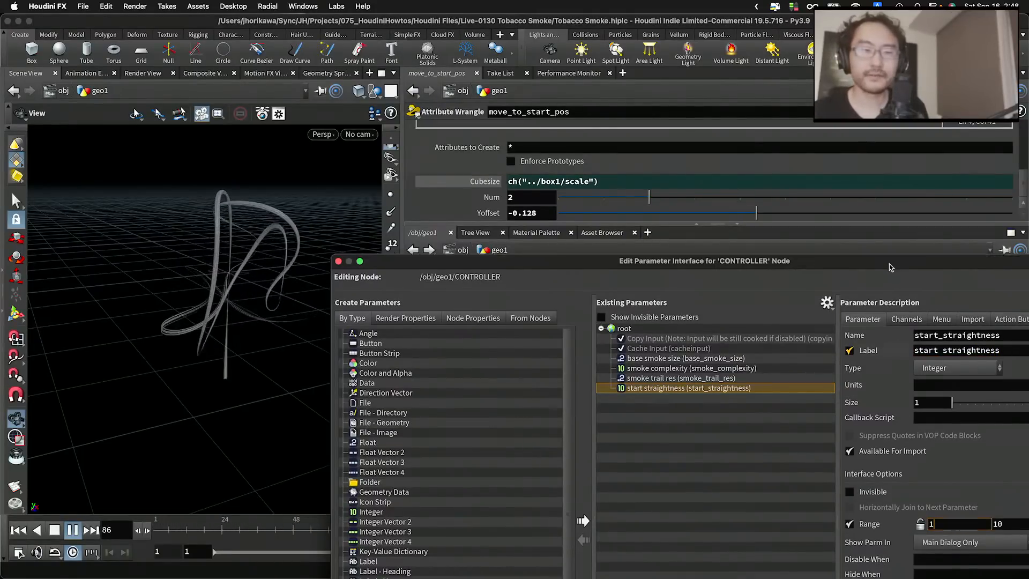
double_click(891, 267)
double_click(951, 405)
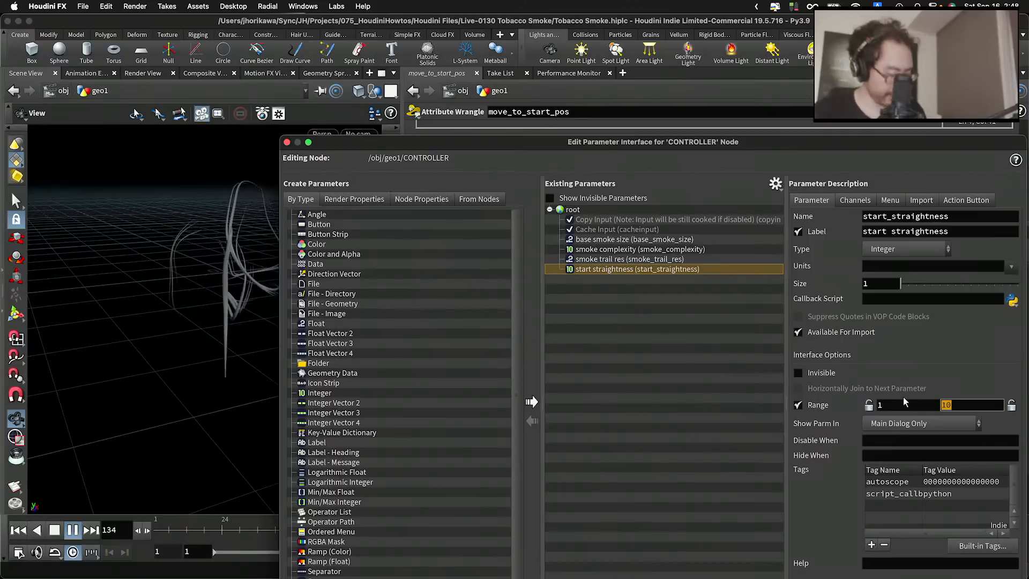
type("5")
key("Return")
left_click_drag(860, 142, 857, 59)
left_click(826, 562)
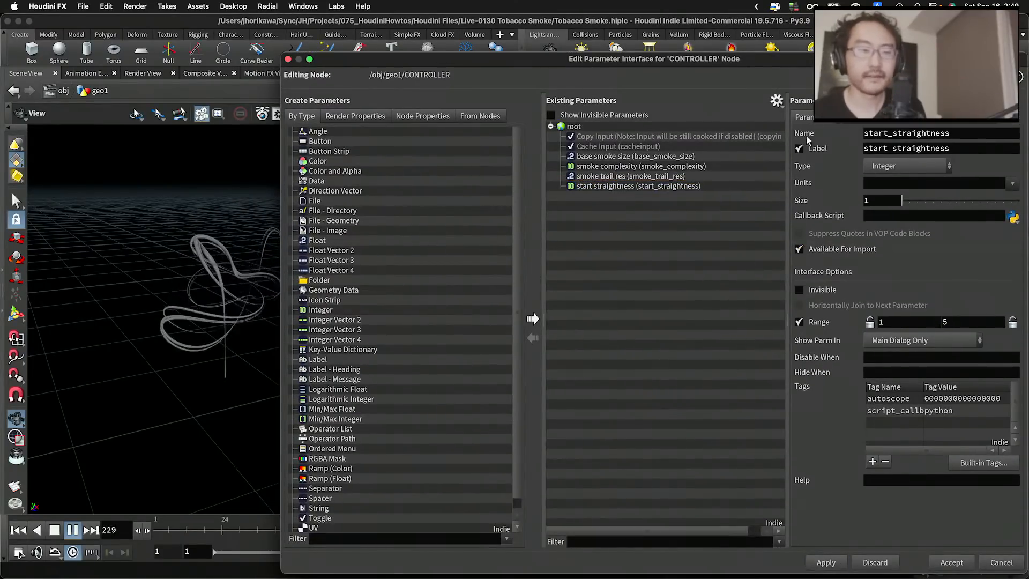
Add the Yoffset parameter of the move_to_start_pos wrangle to the CONTROLLER's existing parameters
left_click_drag(780, 59, 726, 470)
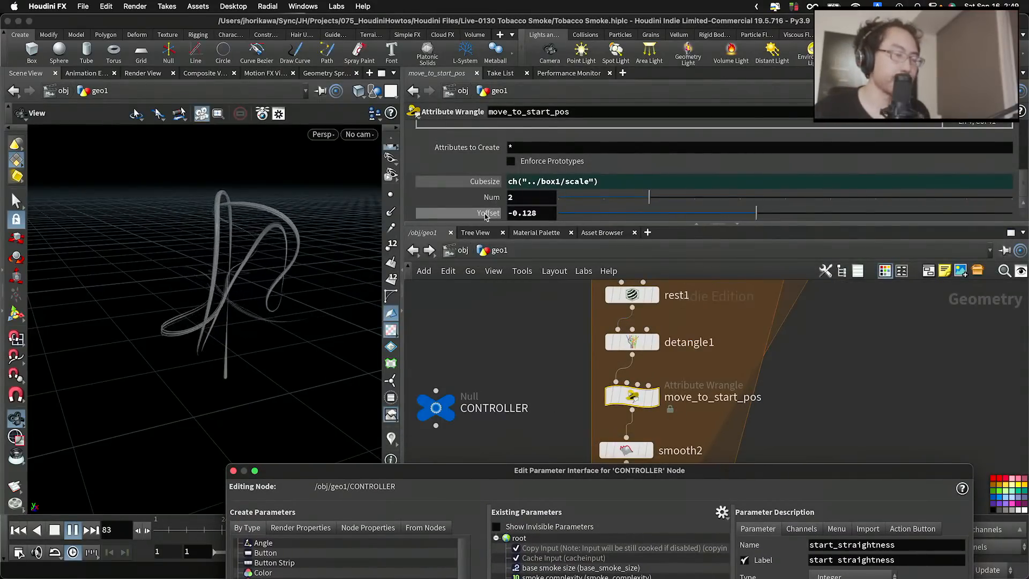
left_click_drag(532, 470, 491, 378)
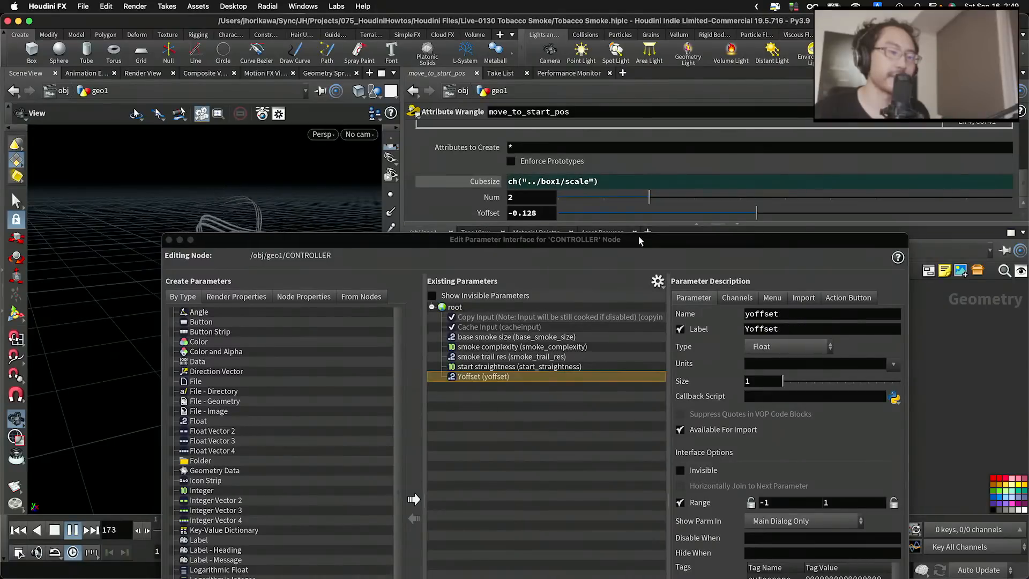
left_click_drag(640, 241, 596, 164)
Rename the Yoffset parameter to start_offset, label it "start offset", and apply the interface changes
left_click_drag(783, 246, 657, 243)
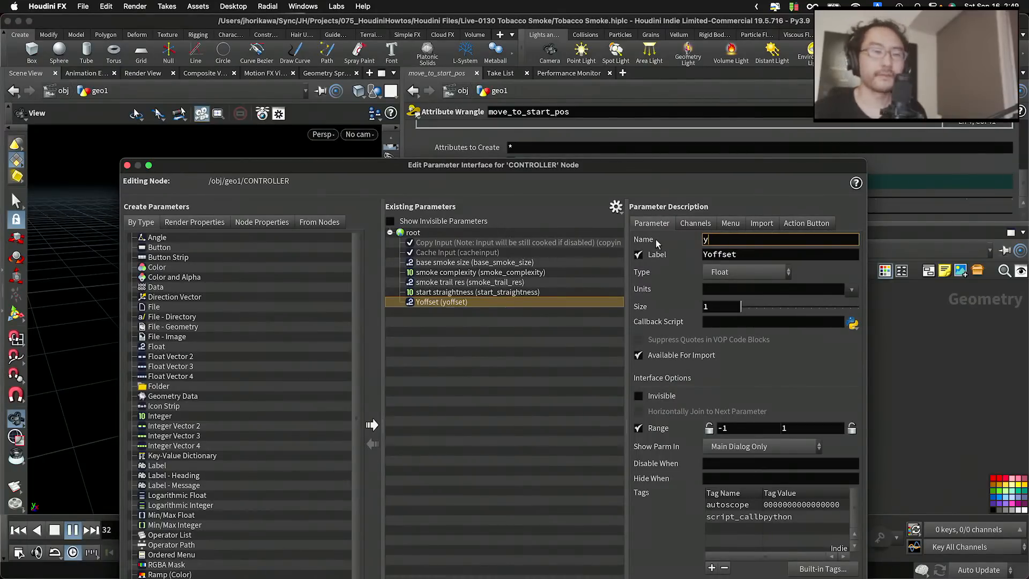
type("start_off")
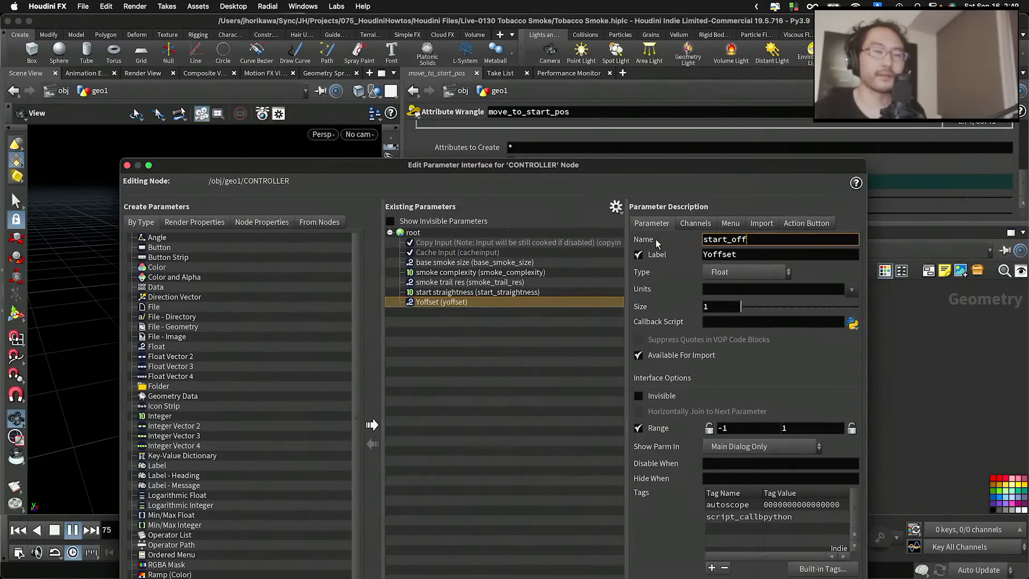
type("set")
key("Tab")
type("start o")
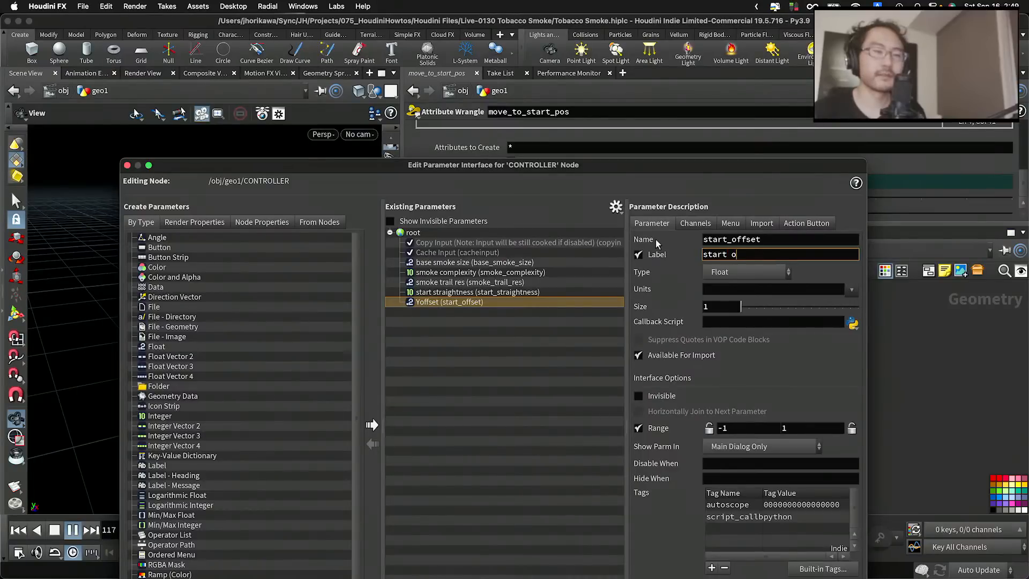
type("ffset")
key("Return")
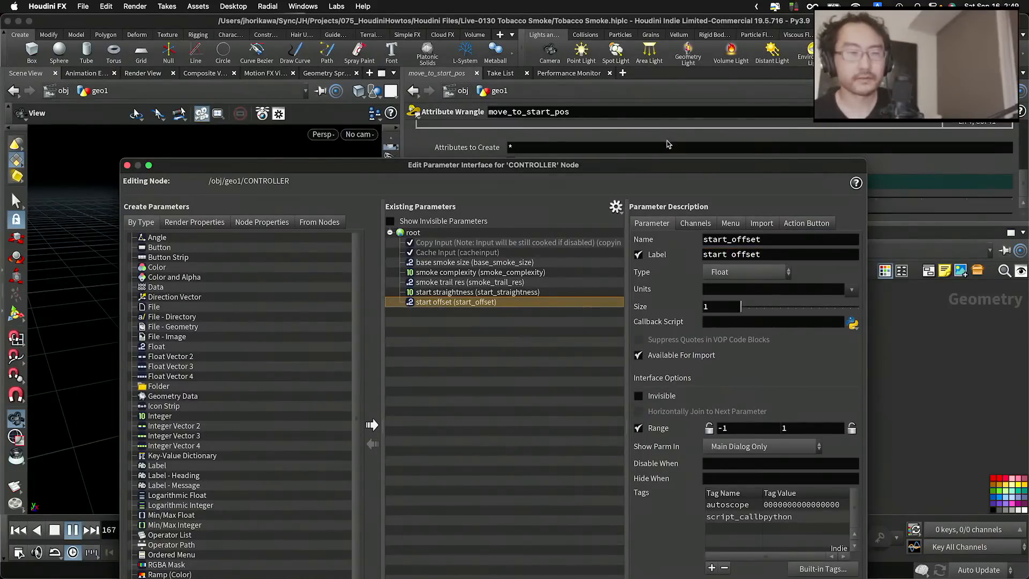
left_click_drag(670, 164, 712, 453)
left_click(677, 559)
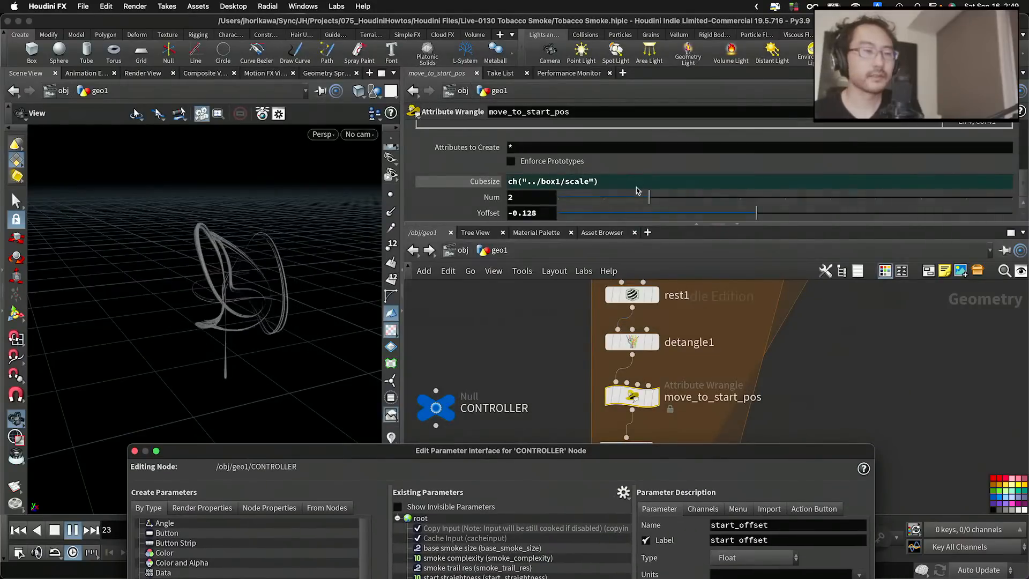
Examine the parameters of smooth2 and the points_num wrangle further down the network for more values to expose
left_click(547, 297)
scroll(545, 300, "down", 5)
scroll(582, 371, "up", 5)
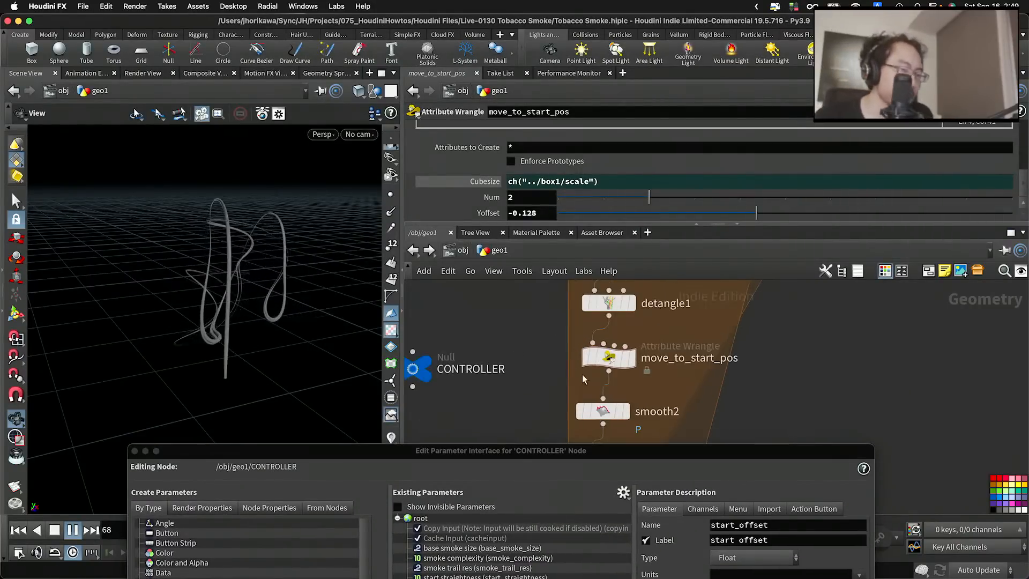
middle_click_drag(669, 439, 677, 312)
left_click(600, 340)
scroll(706, 351, "down", 5)
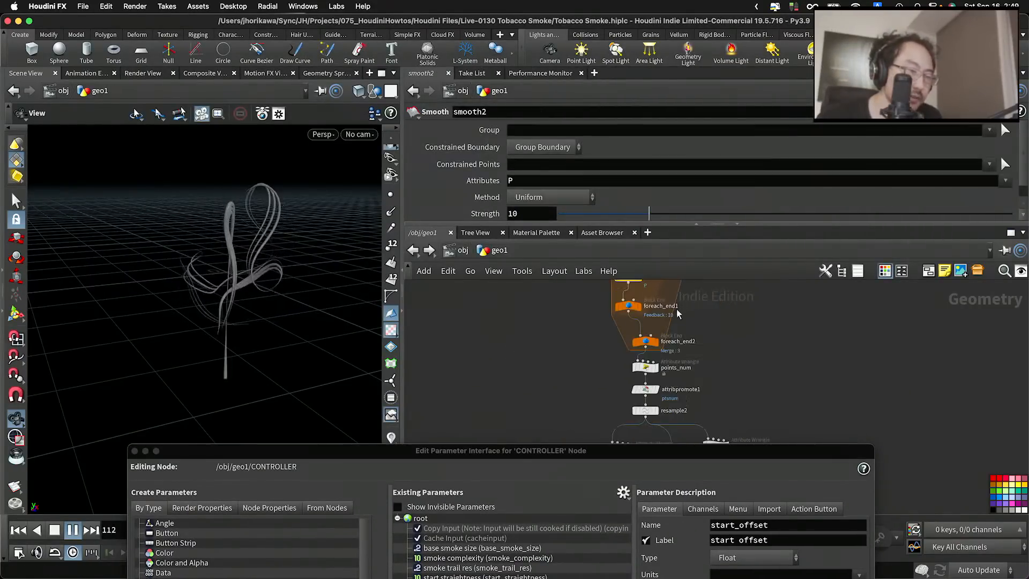
scroll(681, 369, "up", 3)
left_click(676, 370)
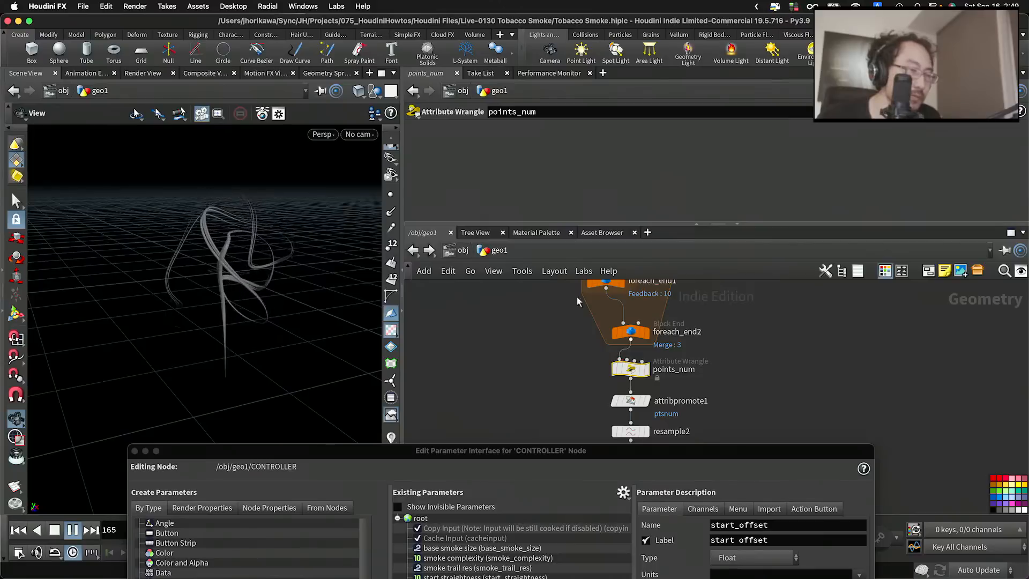
scroll(646, 391, "down", 3)
scroll(643, 387, "up", 2)
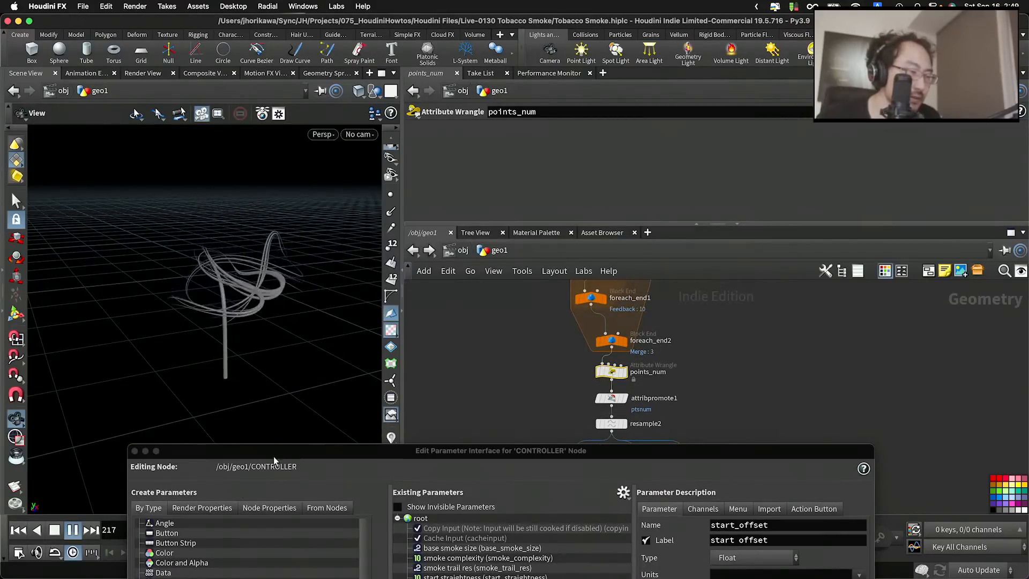
Stop the playback and inspect the attribpromote1, resample2 and pt_index nodes
left_click(77, 529)
scroll(641, 404, "up", 5)
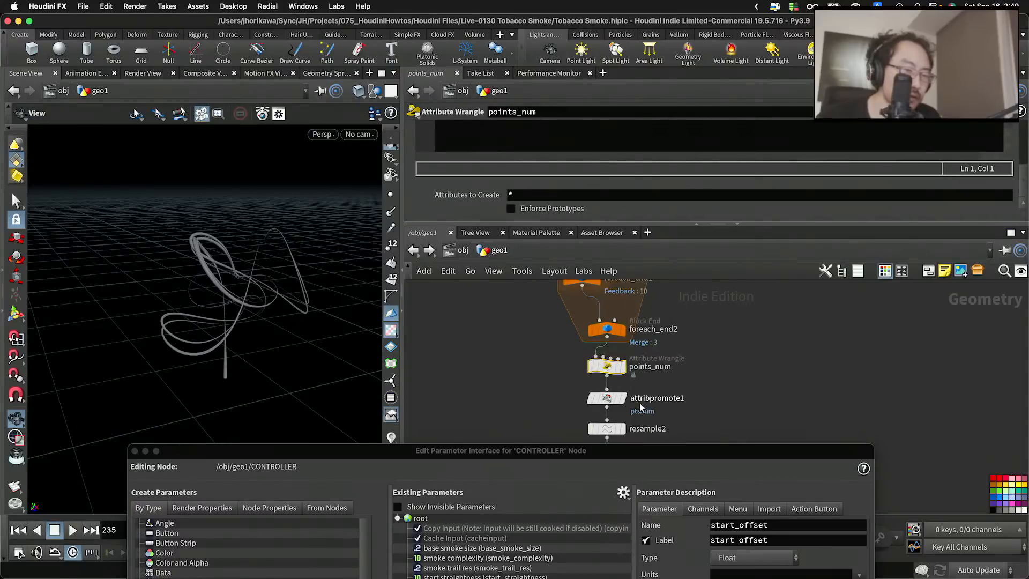
left_click(590, 395)
middle_click_drag(694, 433, 660, 331)
scroll(659, 332, "down", 3)
left_click(595, 333)
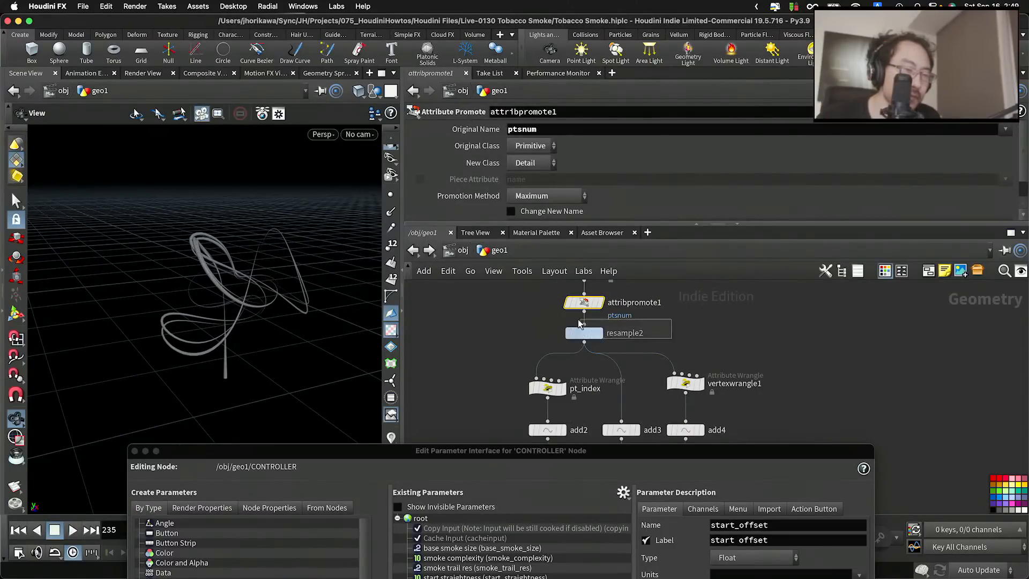
scroll(626, 333, "down", 5)
middle_click_drag(601, 375, 614, 354)
scroll(607, 357, "up", 4)
left_click(581, 344)
Display the output of the switch1 node in the viewport
scroll(585, 345, "down", 4)
scroll(614, 353, "up", 2)
scroll(641, 348, "up", 2)
middle_click_drag(648, 399, 620, 321)
scroll(636, 358, "up", 2)
left_click(601, 314)
scroll(619, 323, "up", 2)
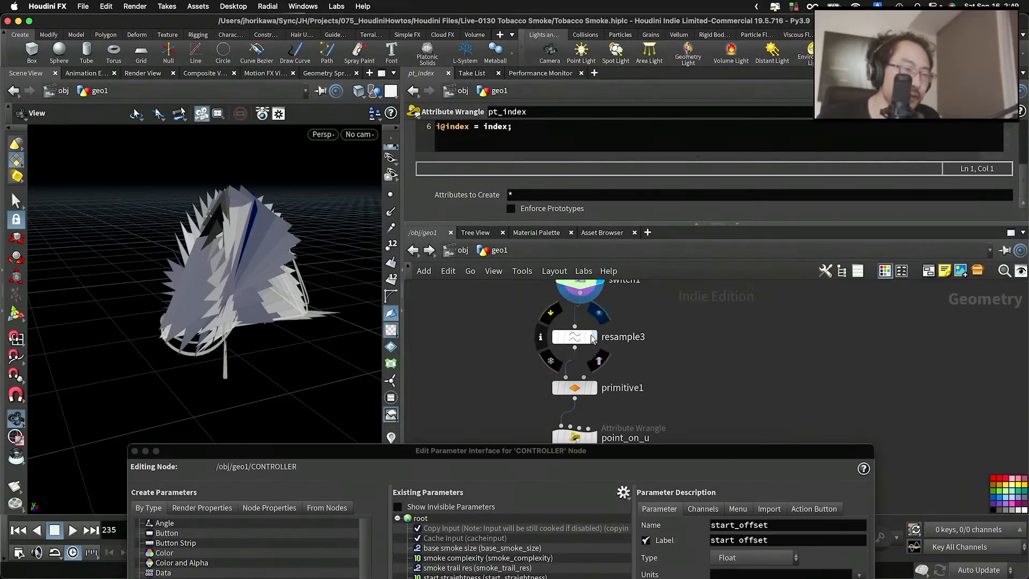
Display the resample3 node and examine its segment length settings
left_click(591, 337)
left_click(576, 336)
scroll(521, 203, "up", 4)
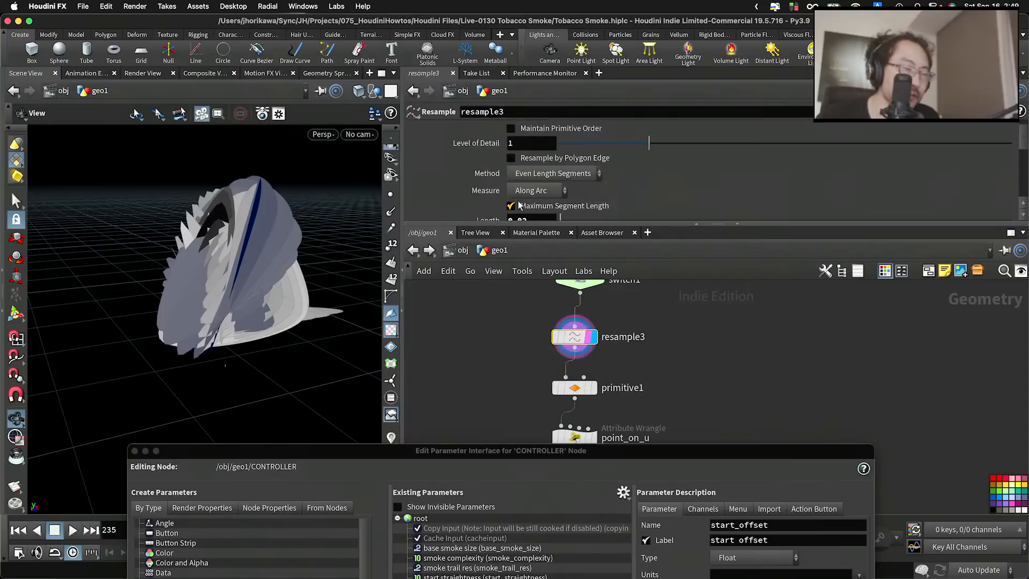
scroll(519, 190, "down", 5)
scroll(545, 150, "up", 3)
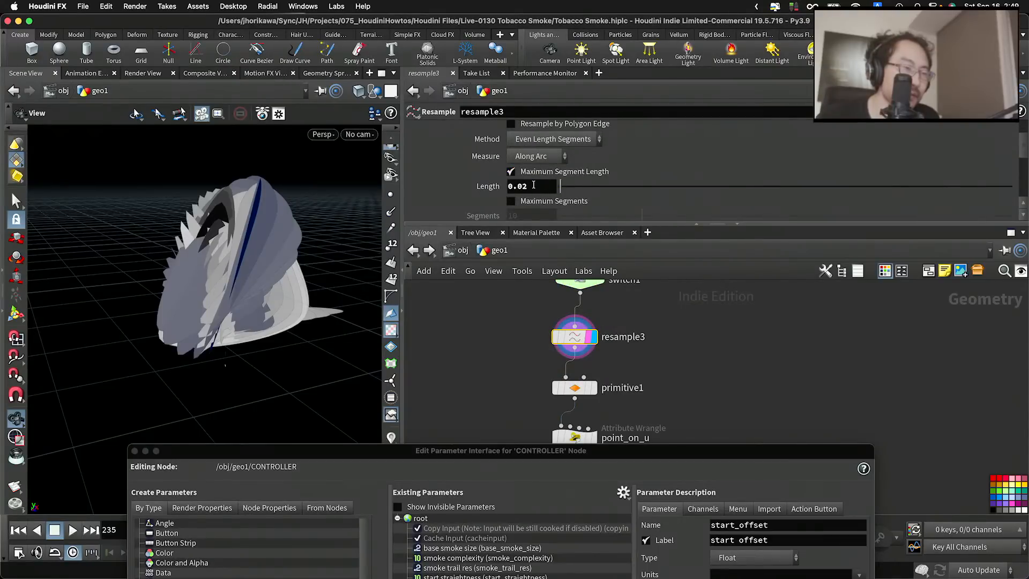
scroll(580, 308, "down", 3)
scroll(601, 370, "up", 5)
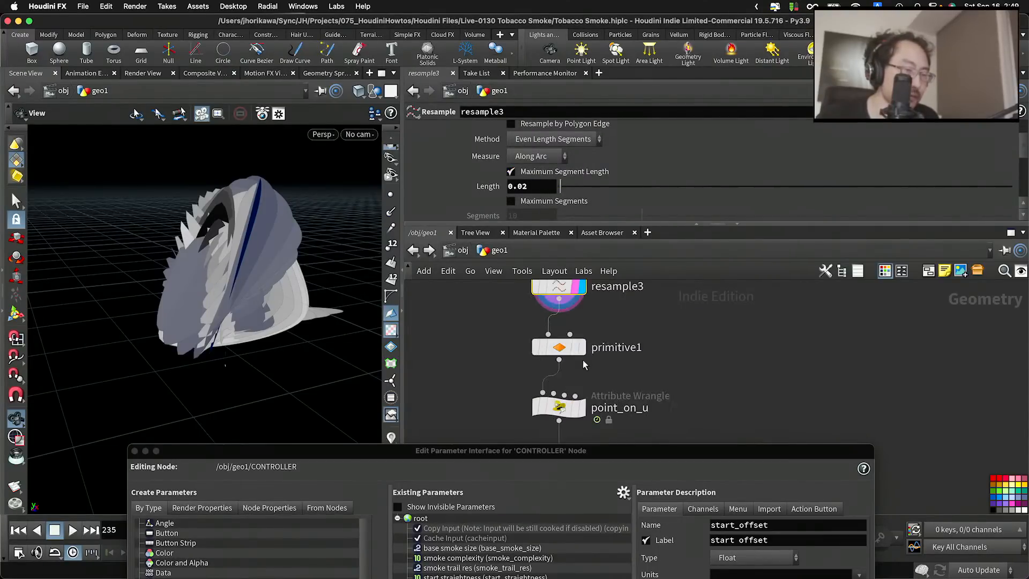
Display the primitive1 node and the point_on_u wrangle in turn, and examine the wrangle's VEX code
left_click(580, 348)
left_click(571, 348)
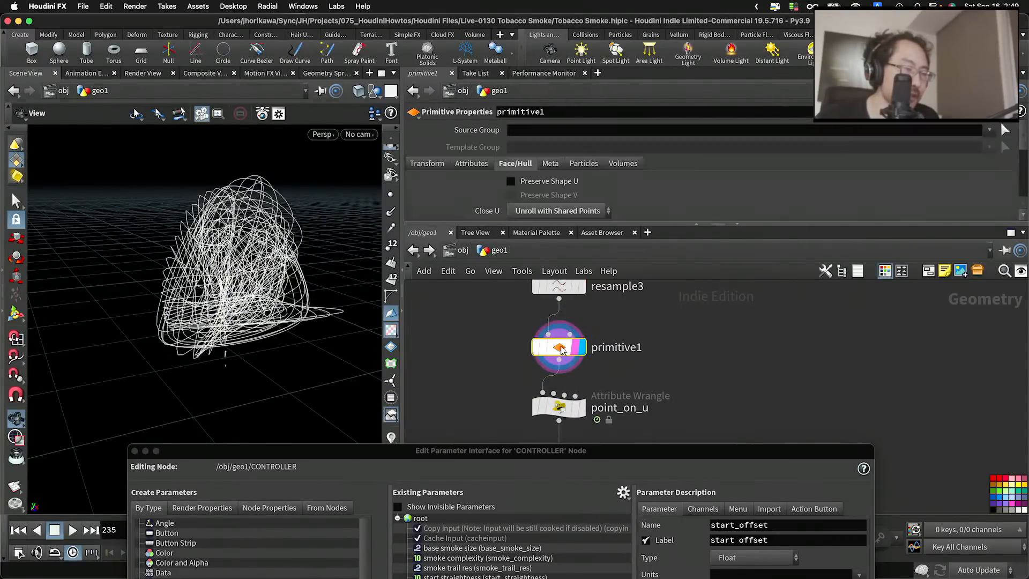
left_click_drag(304, 304, 338, 284)
scroll(484, 357, "down", 4)
scroll(512, 389, "up", 3)
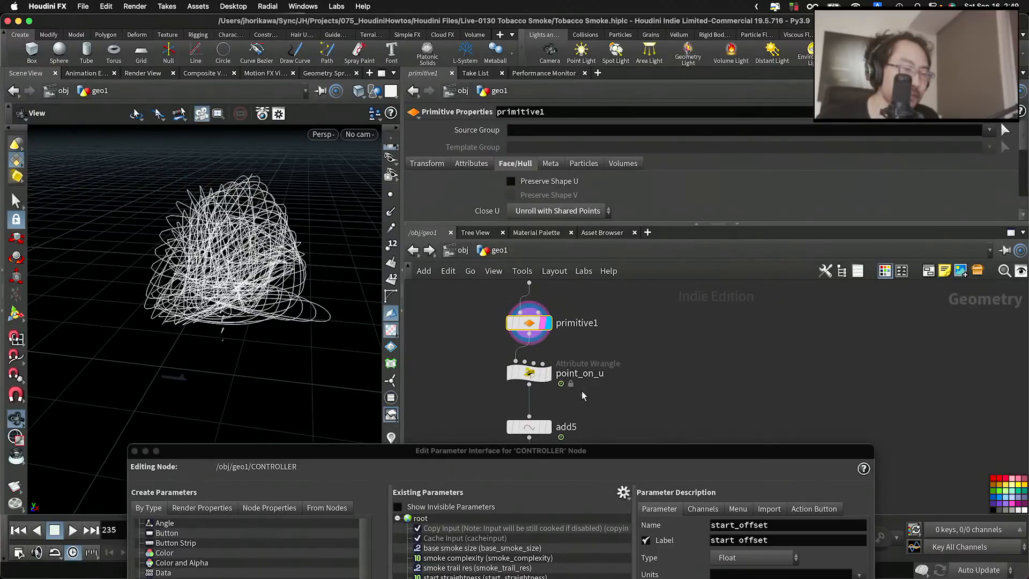
left_click(547, 374)
left_click(529, 374)
scroll(531, 206, "up", 3)
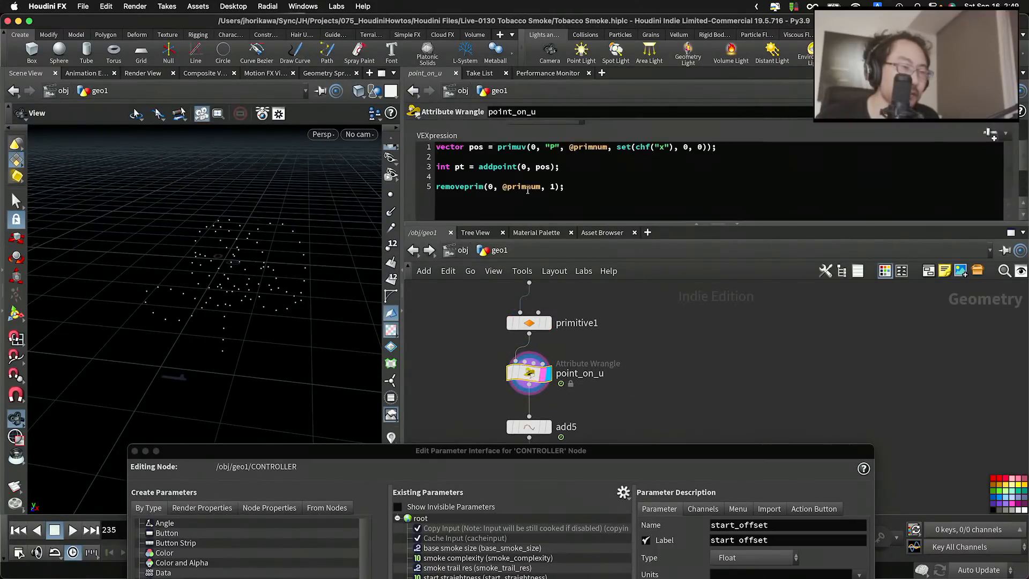
Display the add5 and resample4 nodes in turn to check the curve they produce
scroll(580, 330, "down", 5)
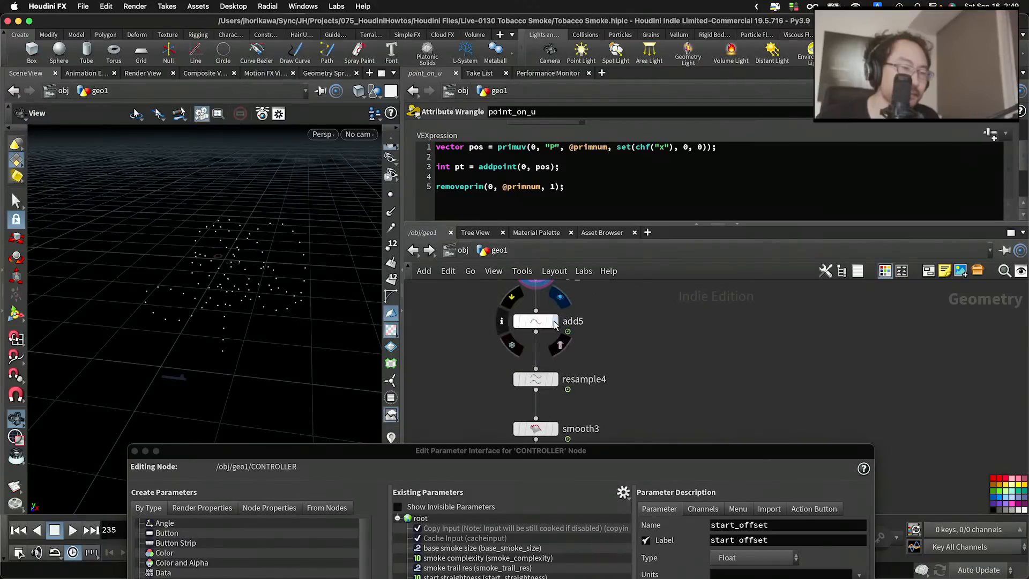
left_click(552, 322)
left_click(536, 322)
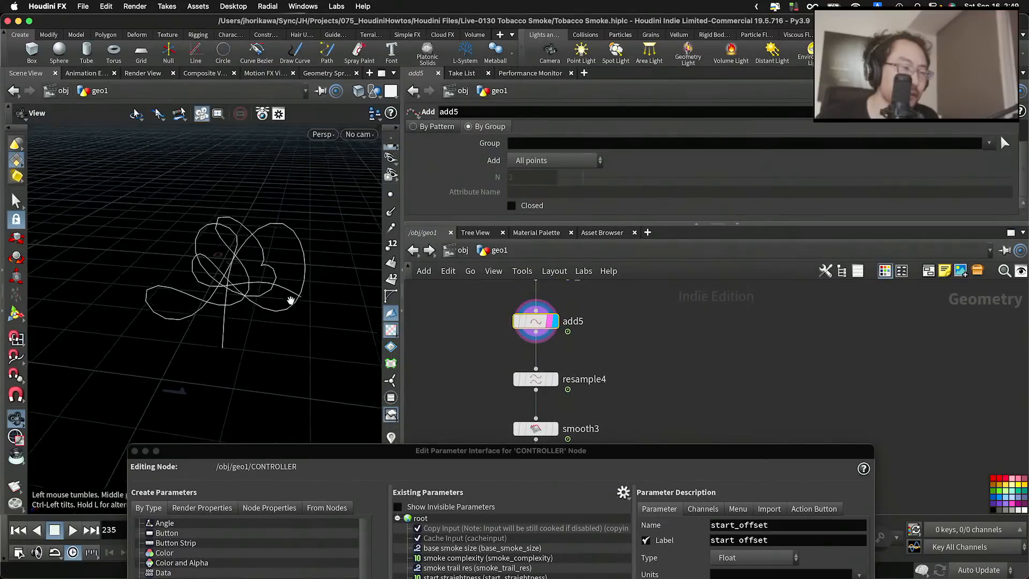
scroll(448, 343, "down", 2)
scroll(447, 343, "down", 1)
scroll(508, 336, "up", 4)
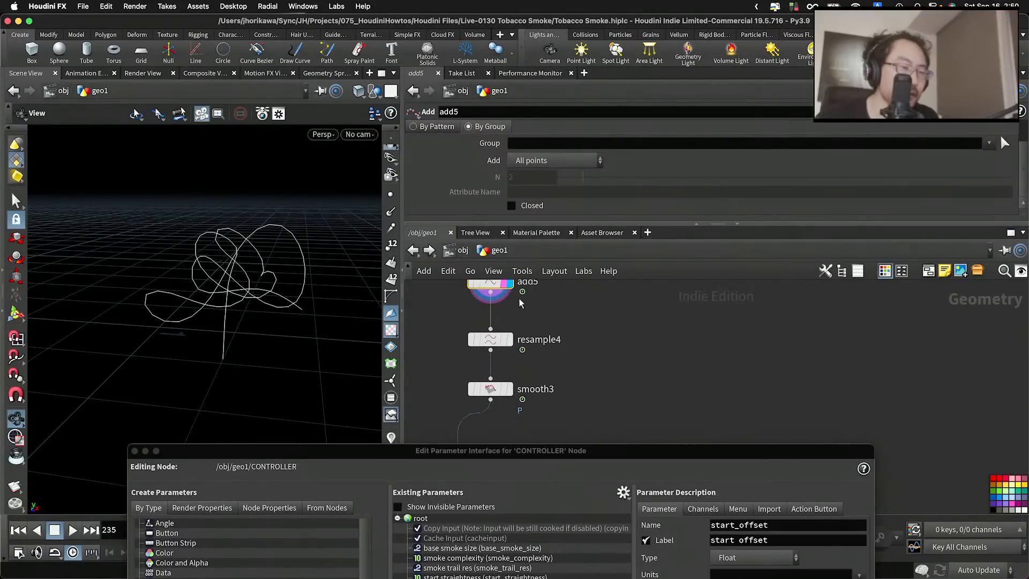
left_click(508, 337)
middle_click_drag(529, 367, 531, 333)
scroll(531, 334, "up", 2)
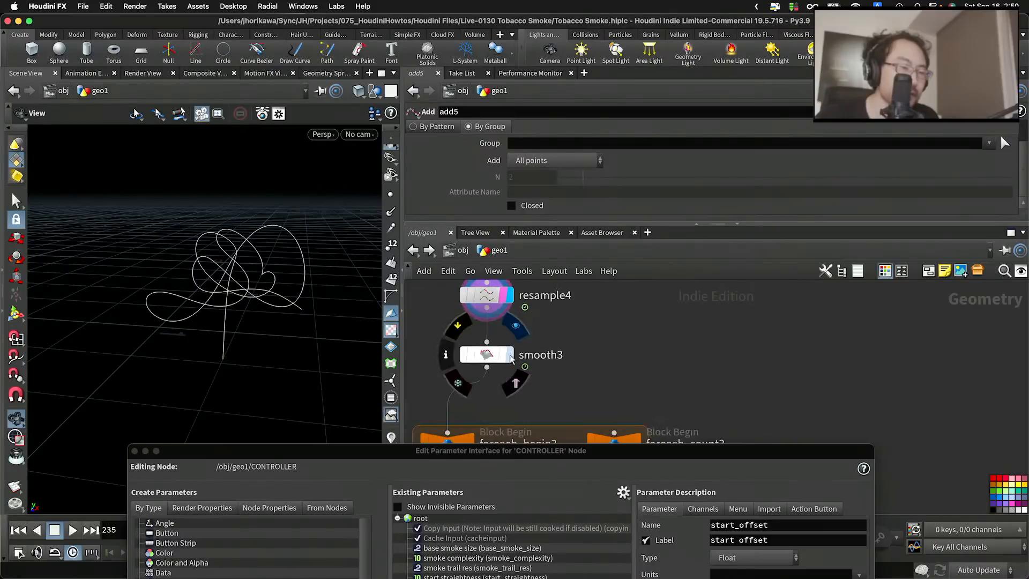
Display smooth3 and the timeshift1 node inside the for-each loop, and examine timeshift1's Frame expression
left_click(509, 354)
scroll(545, 382, "down", 3)
middle_click_drag(551, 402, 562, 310)
scroll(521, 370, "up", 2)
middle_click_drag(523, 372, 534, 333)
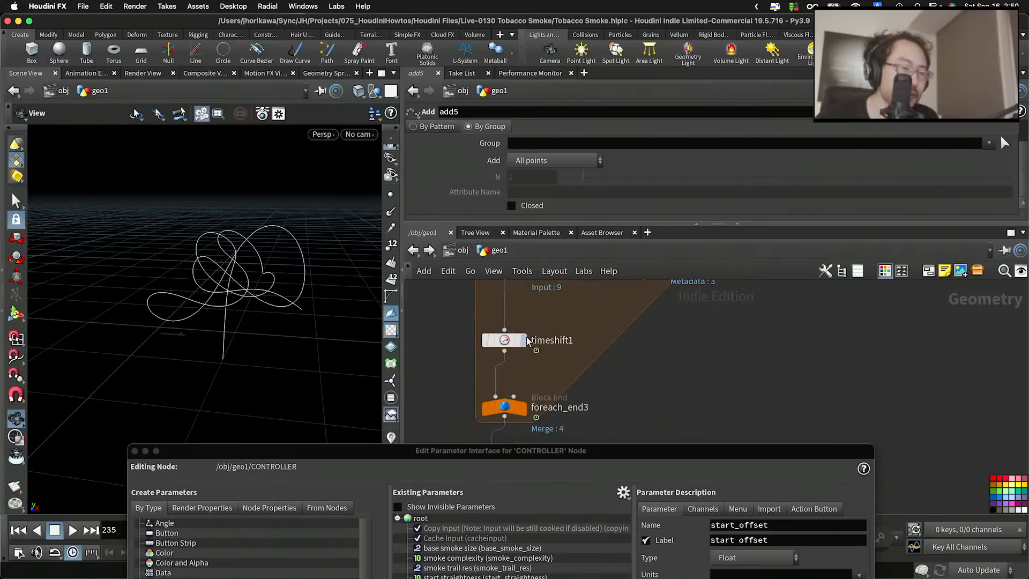
left_click(523, 341)
left_click(505, 345)
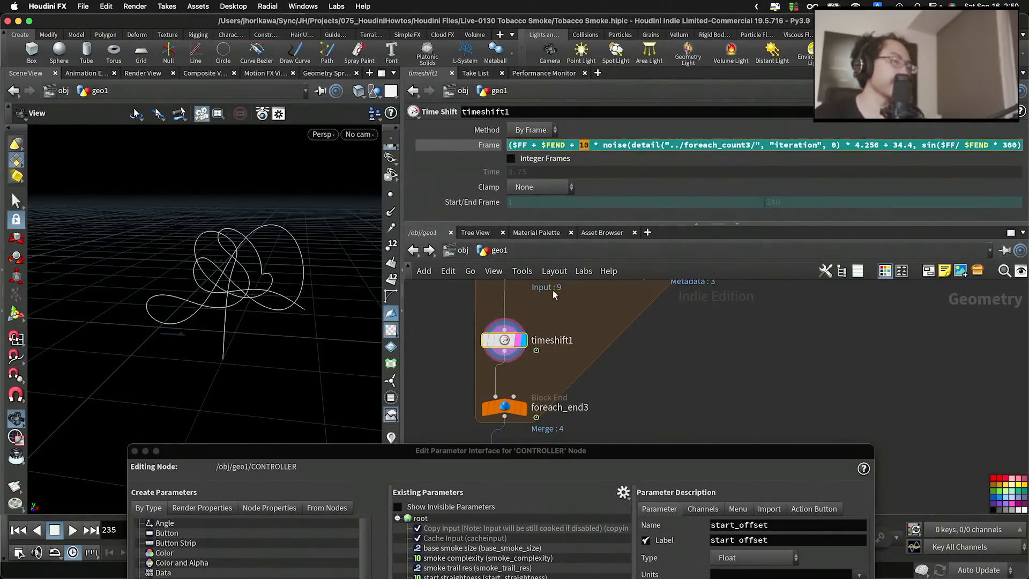
Add an integer parameter named max_trail_shift_frame with the label "max trail shift frame" to the CONTROLLER node
left_click_drag(479, 455, 438, 298)
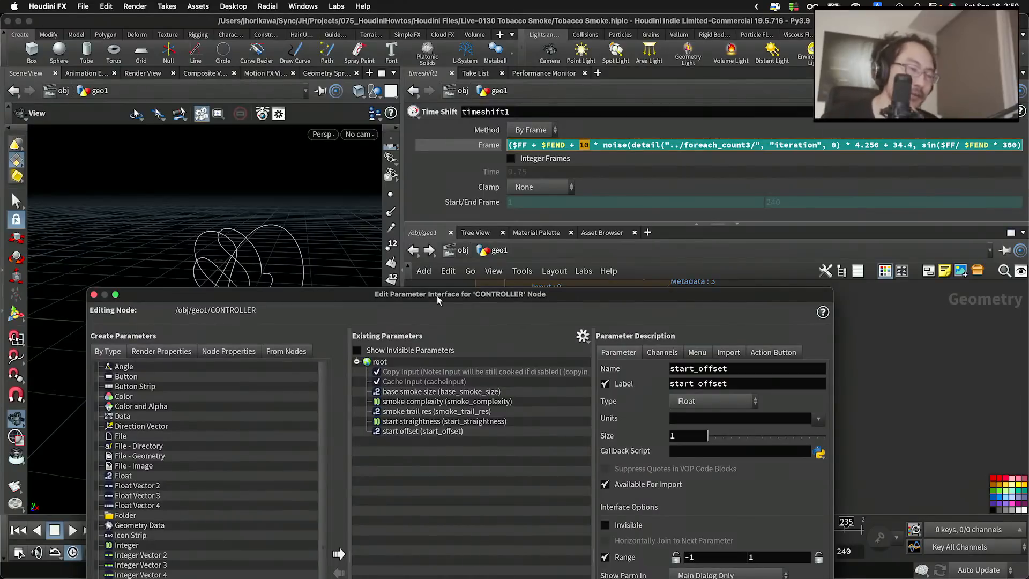
left_click_drag(438, 299, 418, 237)
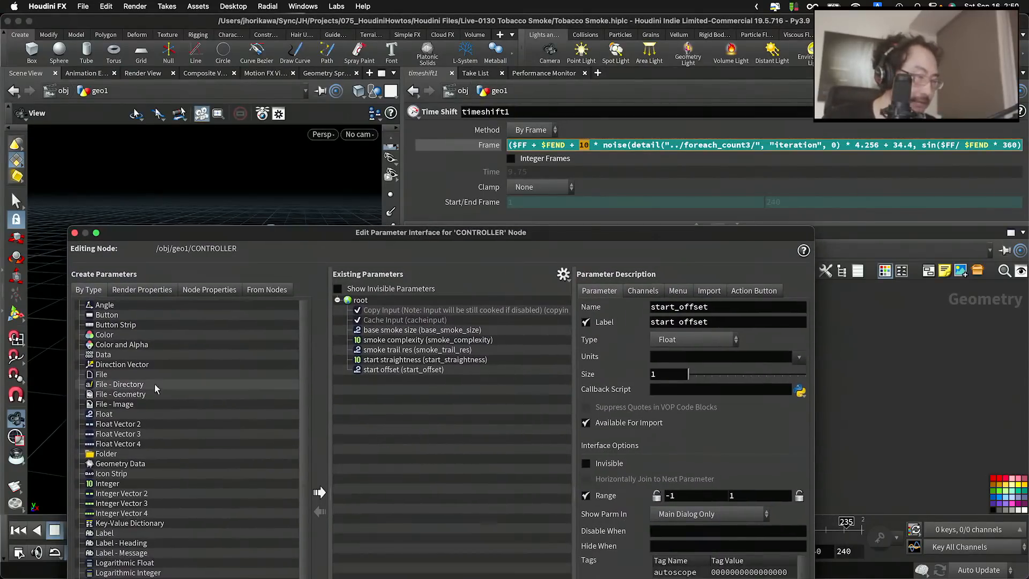
left_click_drag(118, 483, 409, 443)
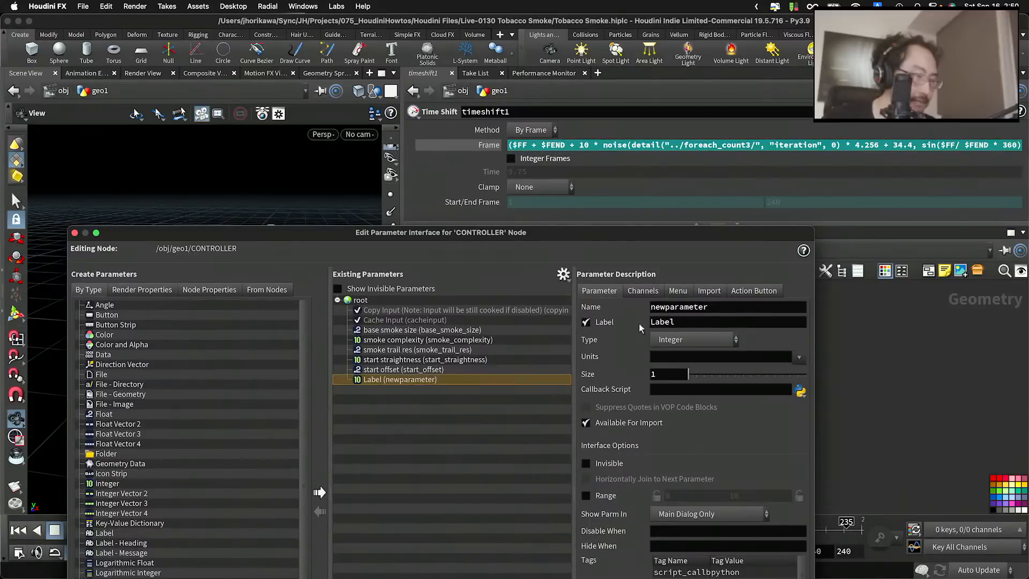
double_click(672, 308)
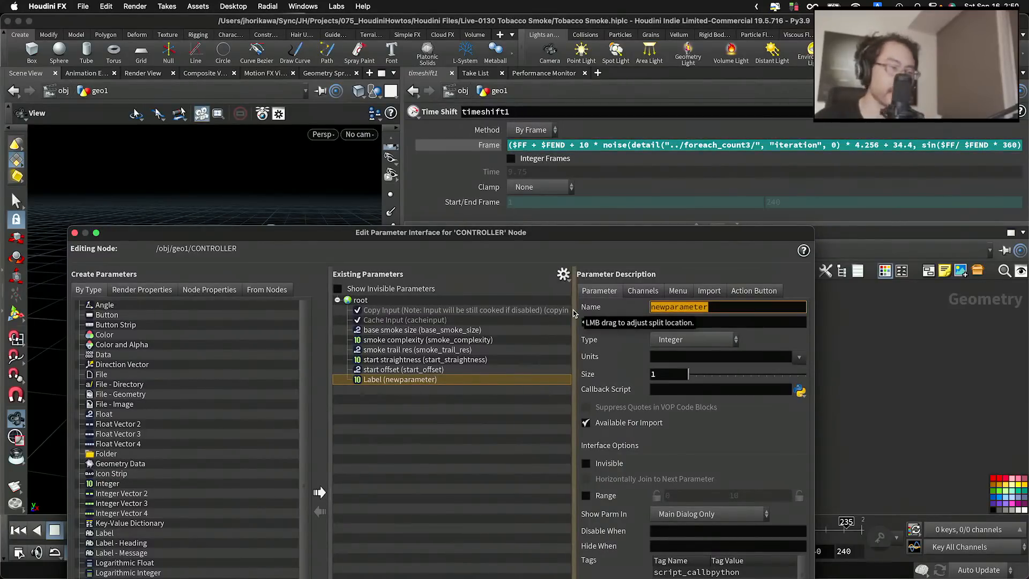
type("ma_x")
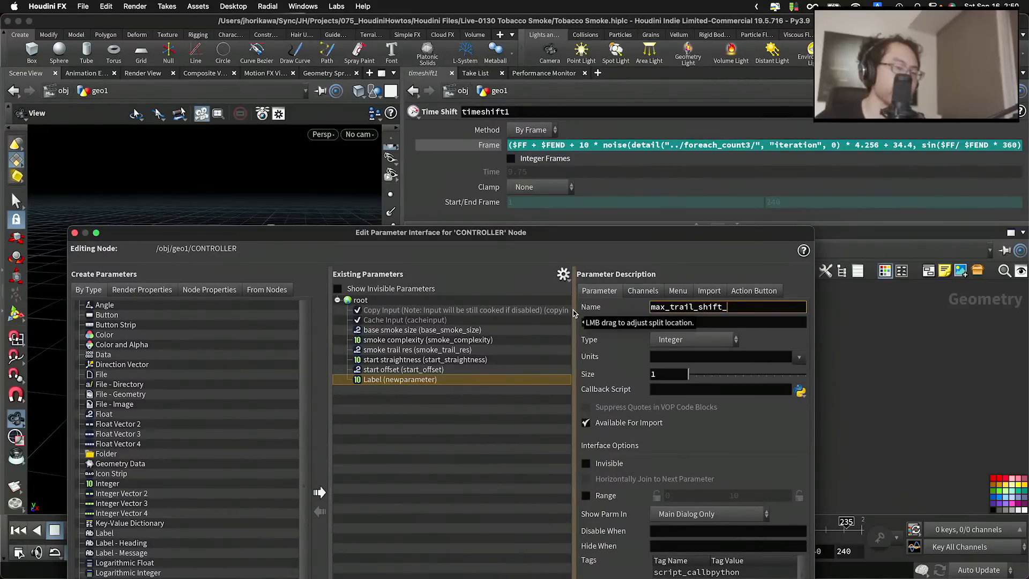
type("trail_shift_frame")
key("Return")
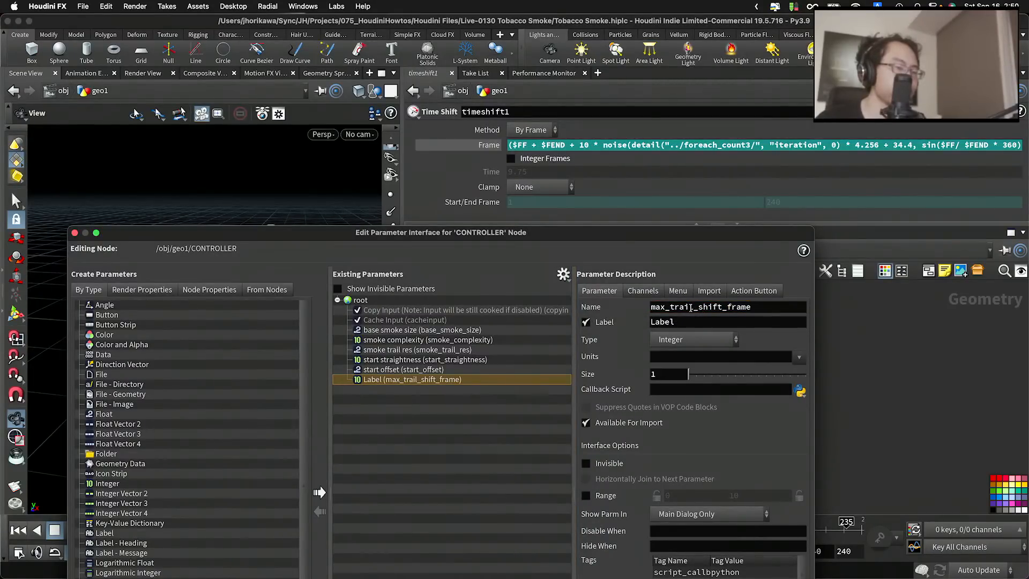
double_click(713, 319)
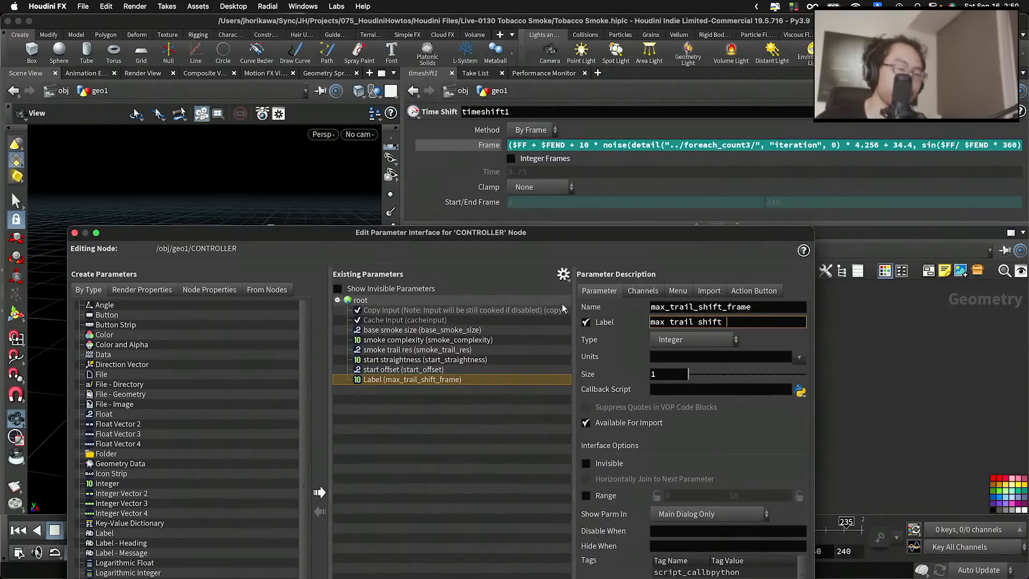
type("max trail shift frame")
key("Return")
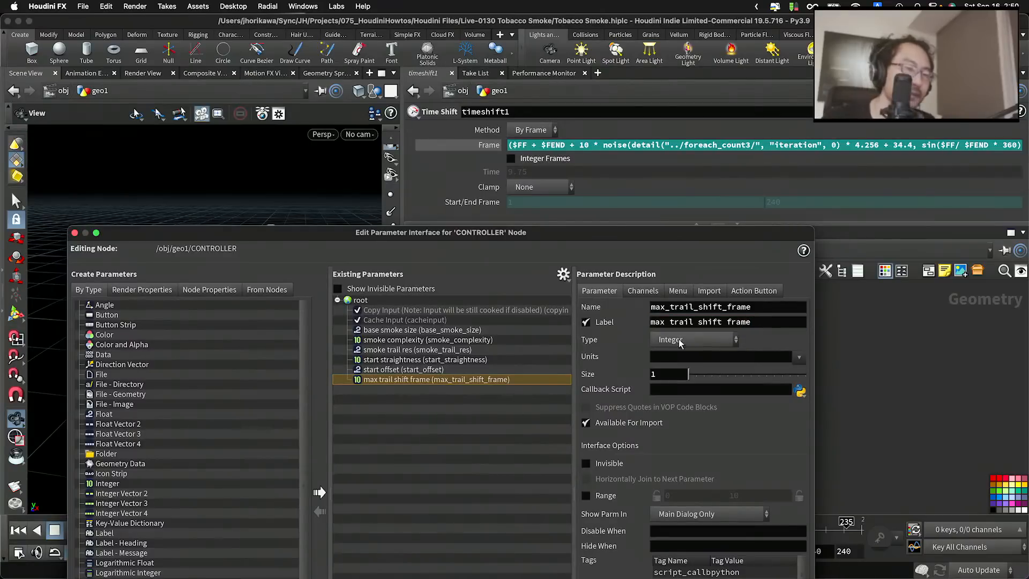
Enable a 0 to 50 range for the max trail shift frame parameter and apply the interface changes
left_click_drag(689, 237, 594, 79)
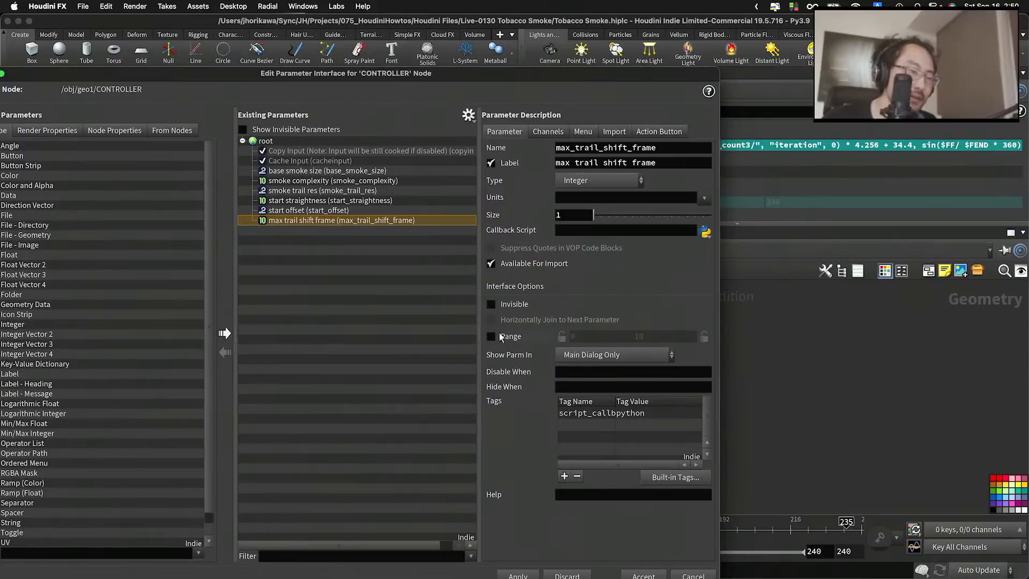
left_click_drag(651, 337, 599, 338)
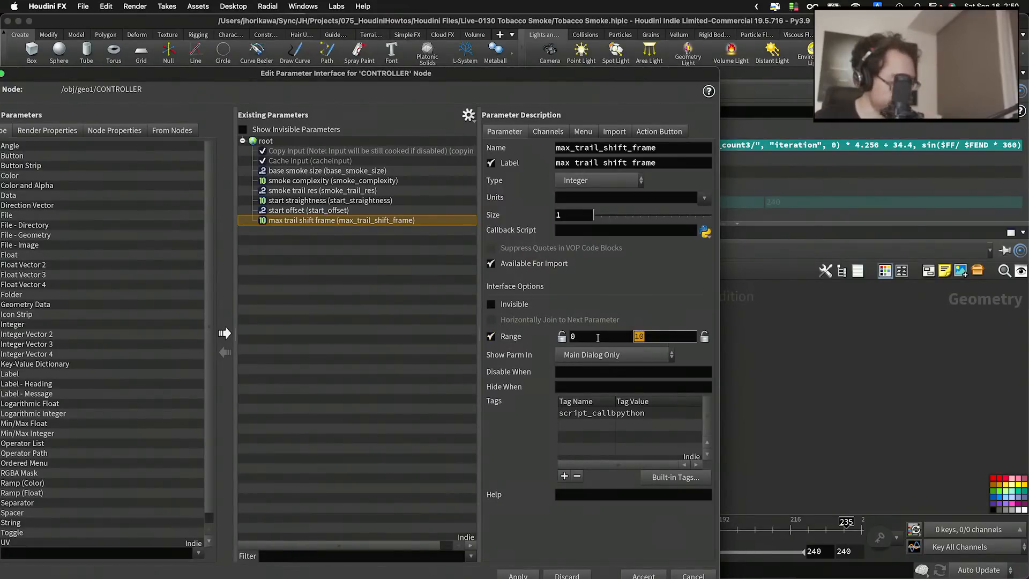
type("50")
key("Return")
left_click_drag(548, 73, 551, 33)
left_click(520, 536)
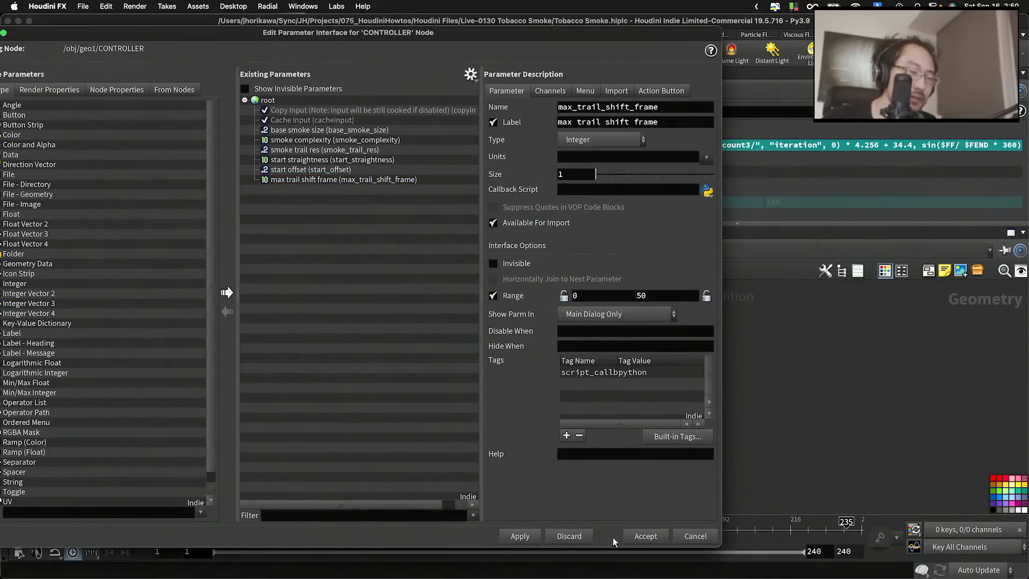
Set max trail shift frame to 19 on the CONTROLLER null and copy that parameter
left_click_drag(512, 33, 481, 519)
scroll(578, 434, "down", 10)
scroll(562, 407, "up", 8)
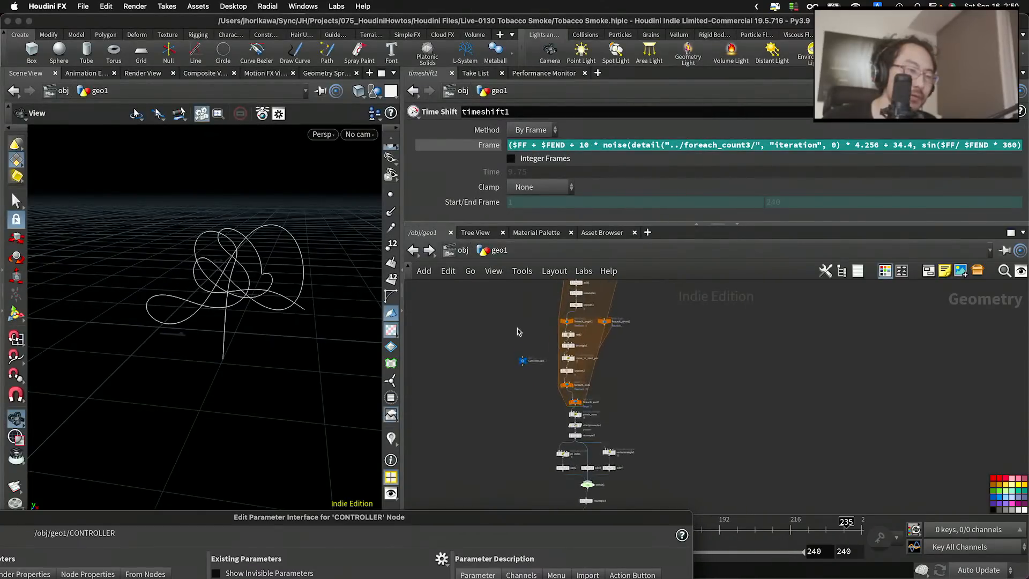
left_click(517, 362)
scroll(541, 169, "down", 2)
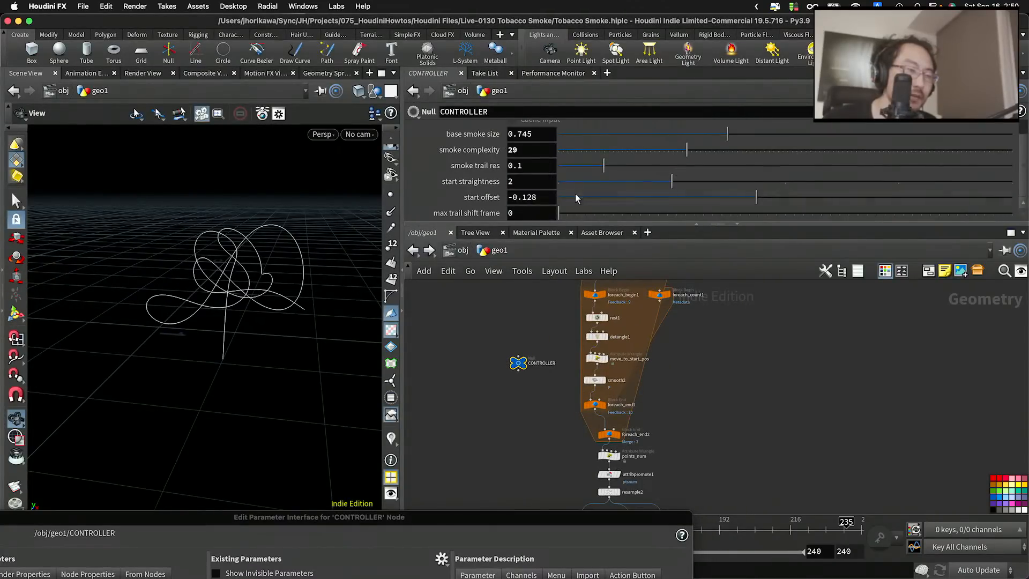
right_click(534, 214)
left_click(552, 320)
Replace the 10 in timeshift1's Frame expression with a relative reference to CONTROLLER's max_trail_shift_frame
scroll(514, 331, "down", 8)
scroll(547, 411, "up", 4)
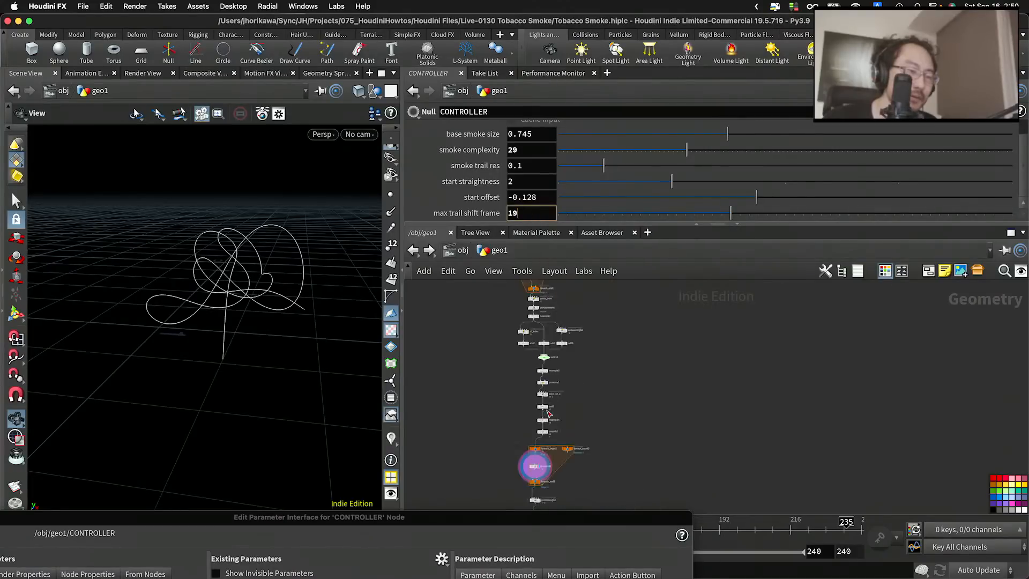
scroll(547, 413, "up", 8)
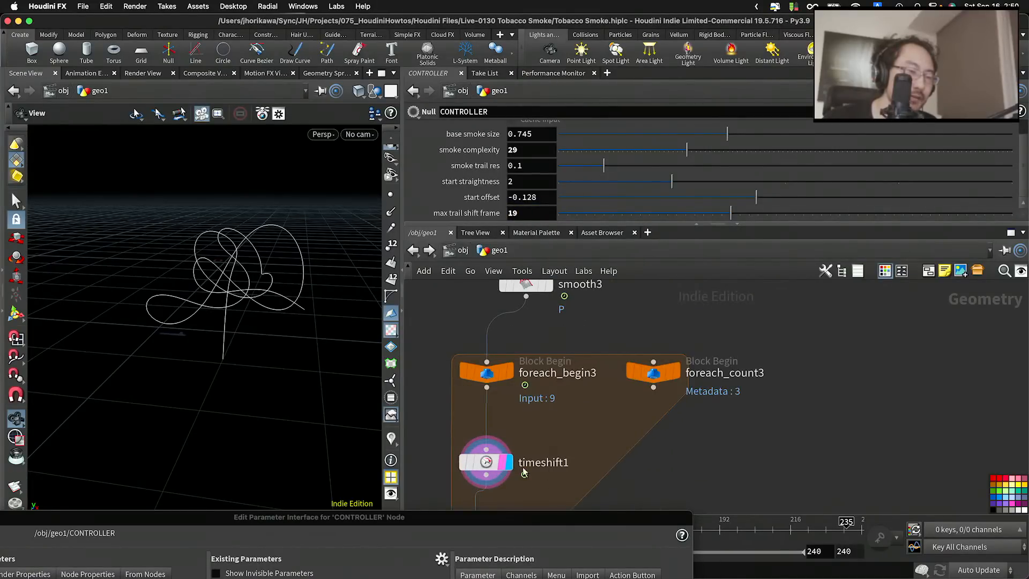
left_click(524, 471)
left_click(589, 146)
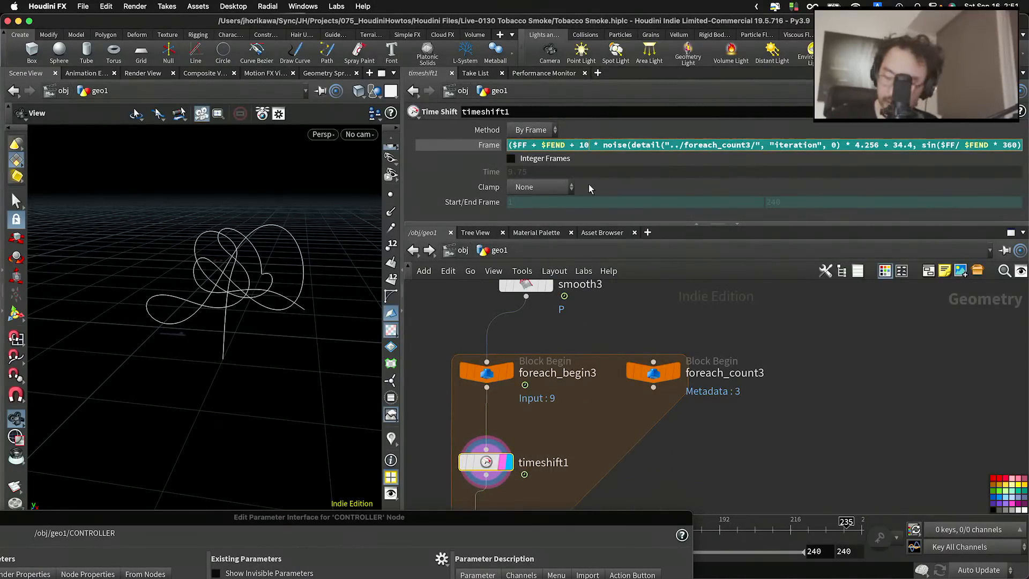
key("BackSpace")
key("BackSpace")
right_click(579, 145)
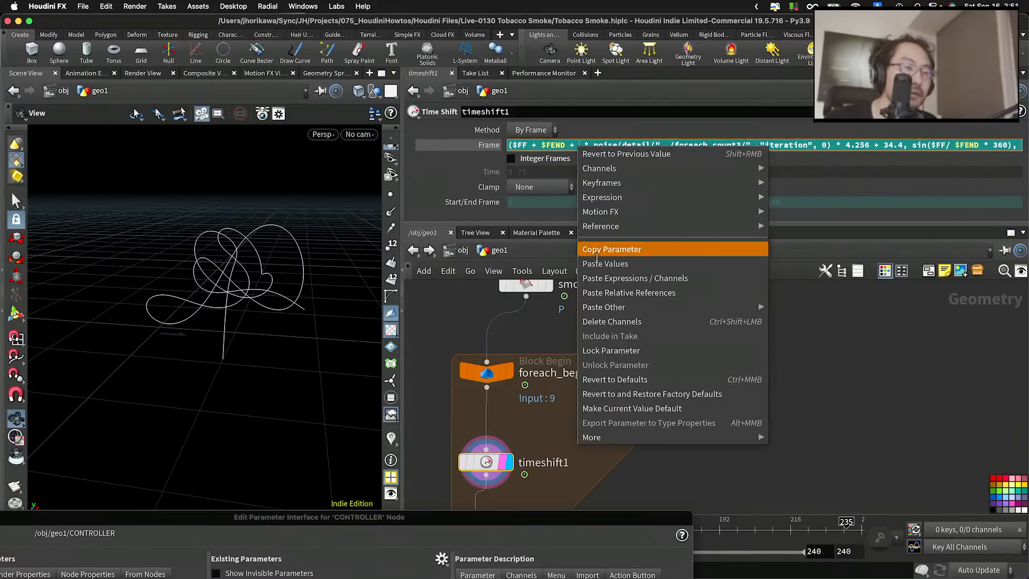
left_click(599, 290)
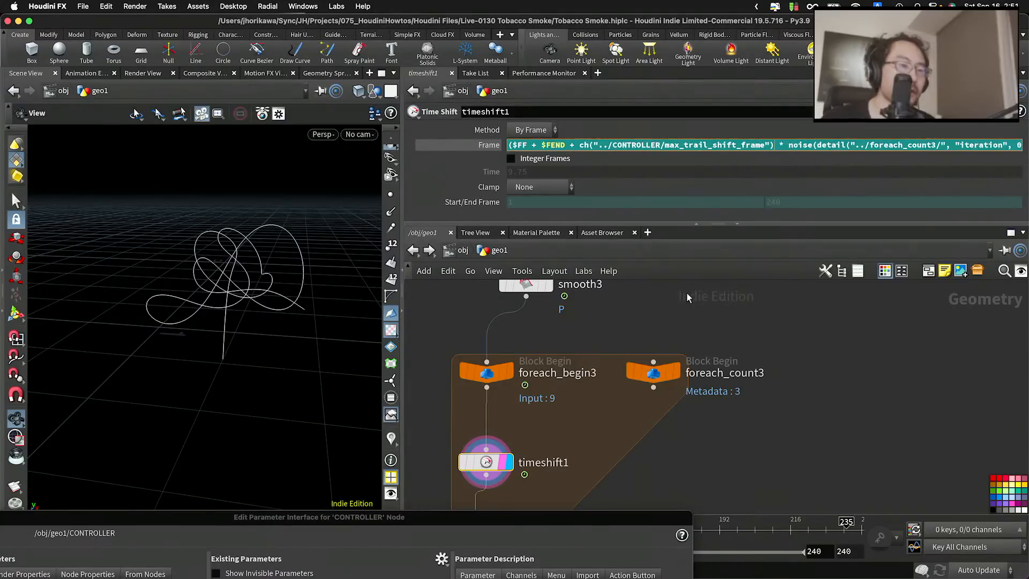
scroll(688, 329, "down", 5)
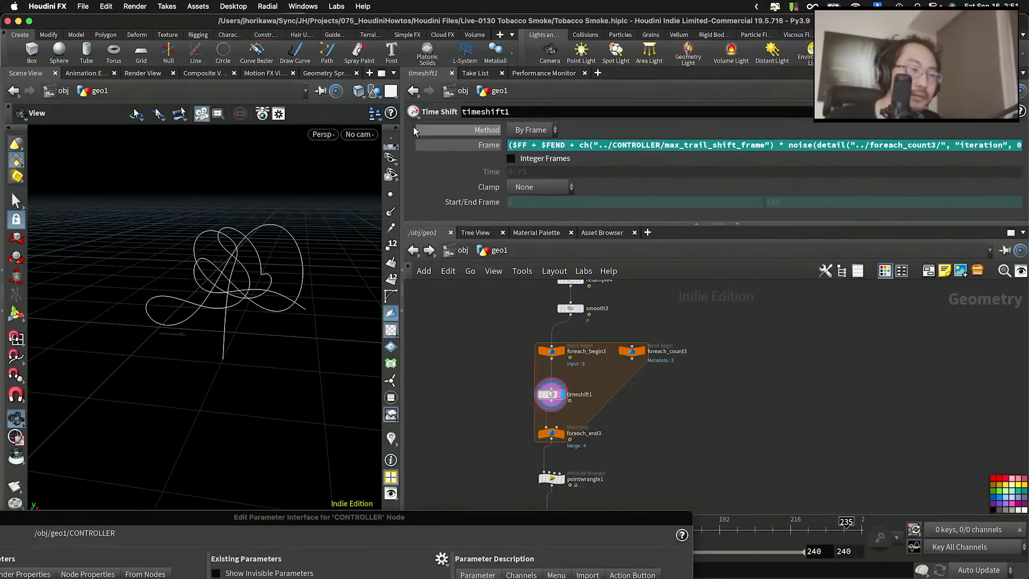
Add a float parameter named random_seed with the label "random seed" to the CONTROLLER node's interface
left_click_drag(399, 130, 244, 130)
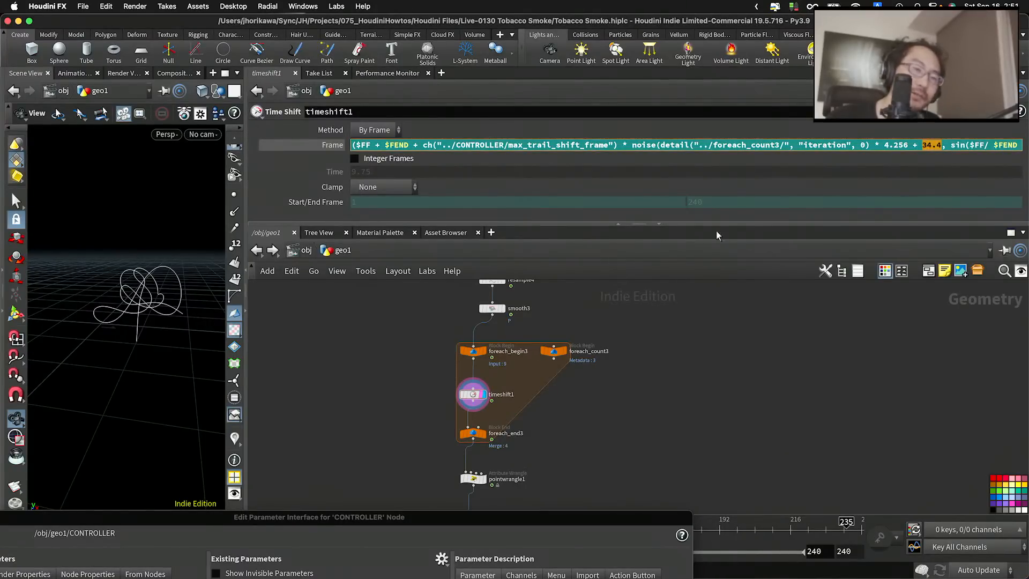
left_click_drag(619, 517, 785, 121)
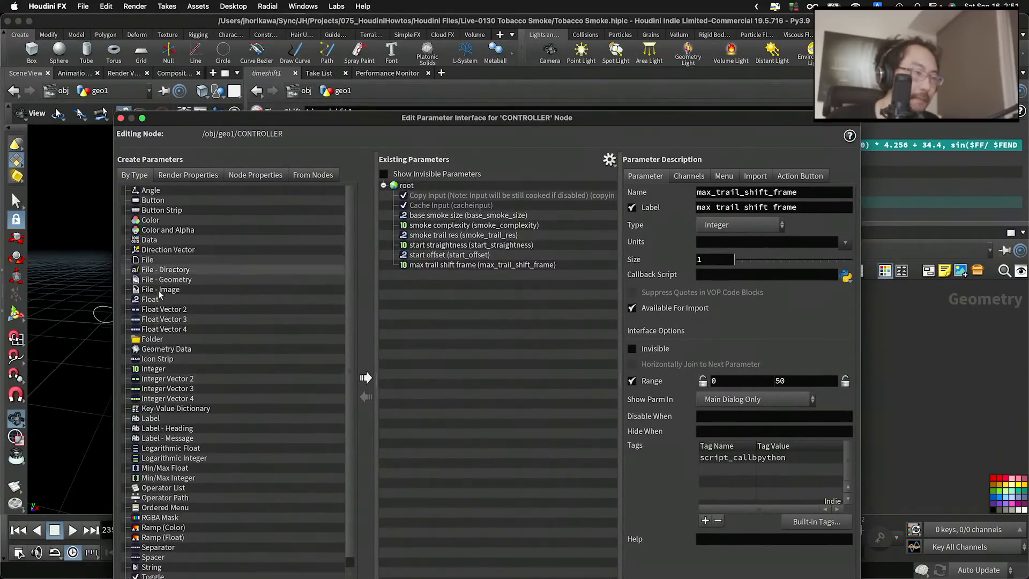
left_click_drag(151, 299, 453, 301)
left_click_drag(755, 193, 620, 189)
type("random_seed")
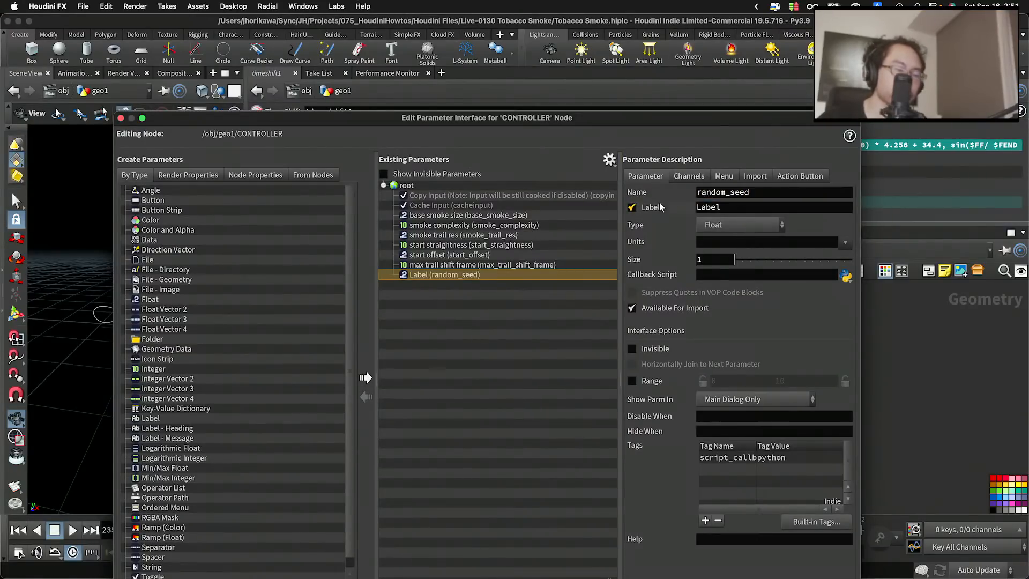
double_click(719, 207)
type("random")
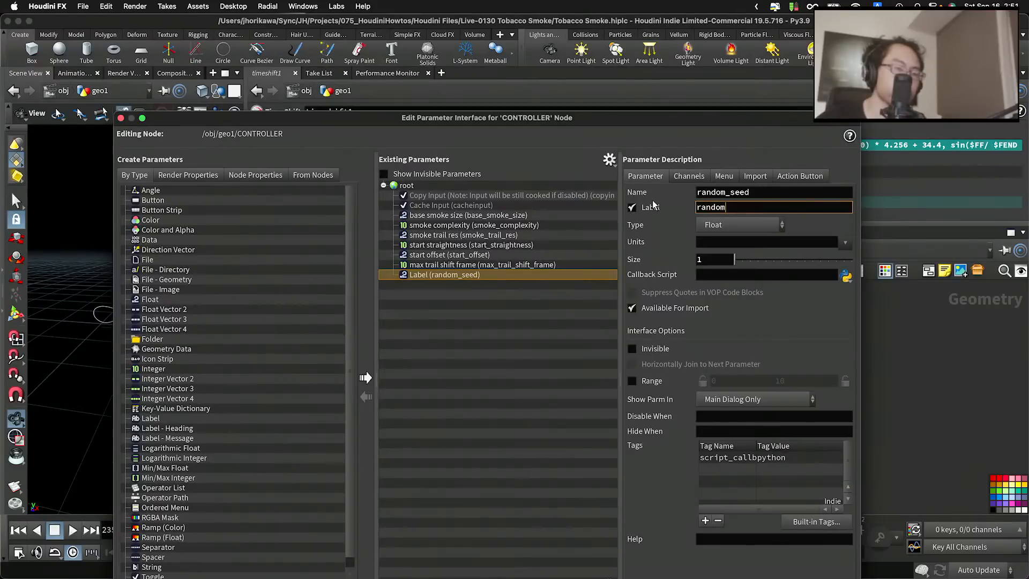
type(" seed")
key("Return")
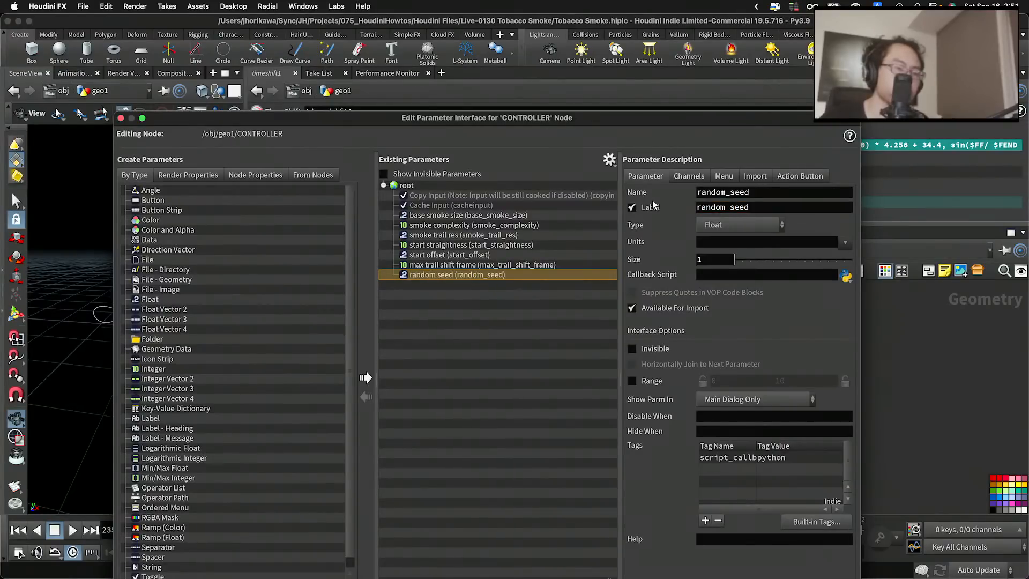
Enable a 0 to 1000 range for the random seed parameter
left_click(632, 380)
left_click(800, 381)
type("000")
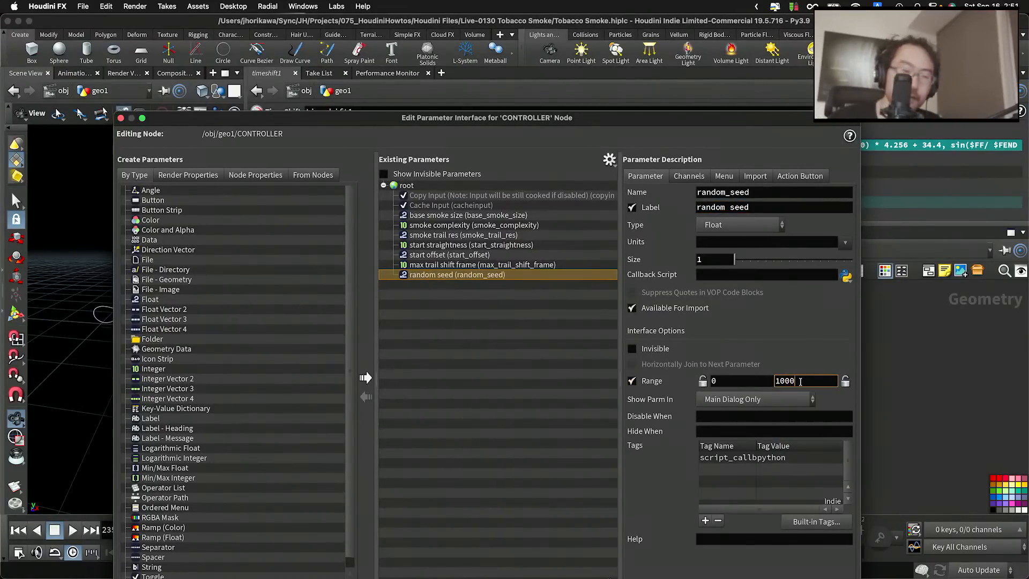
key("Return")
left_click(802, 383)
key("BackSpace")
key("Return")
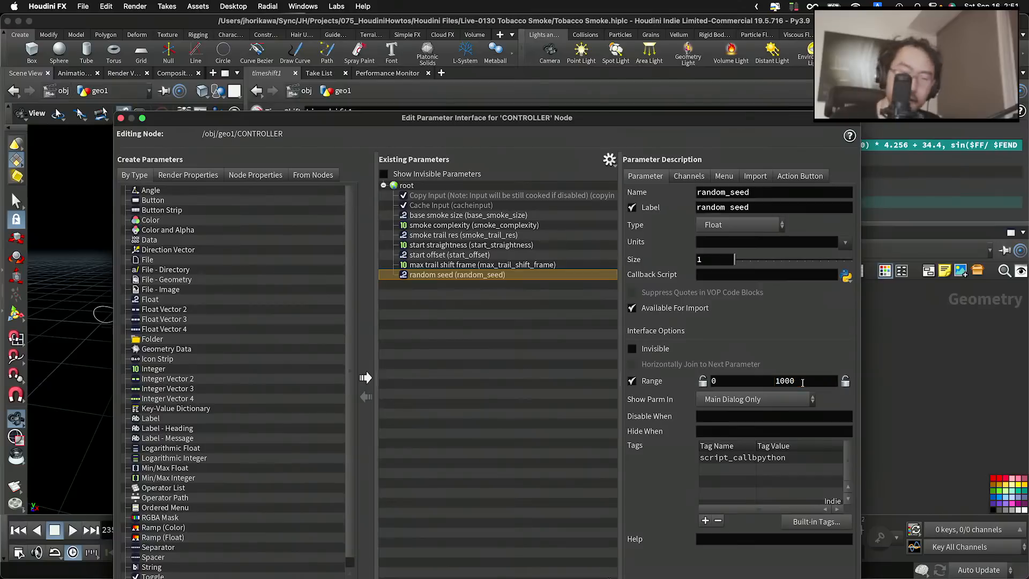
Apply the random seed parameter to the CONTROLLER node's interface
left_click_drag(764, 121, 749, 24)
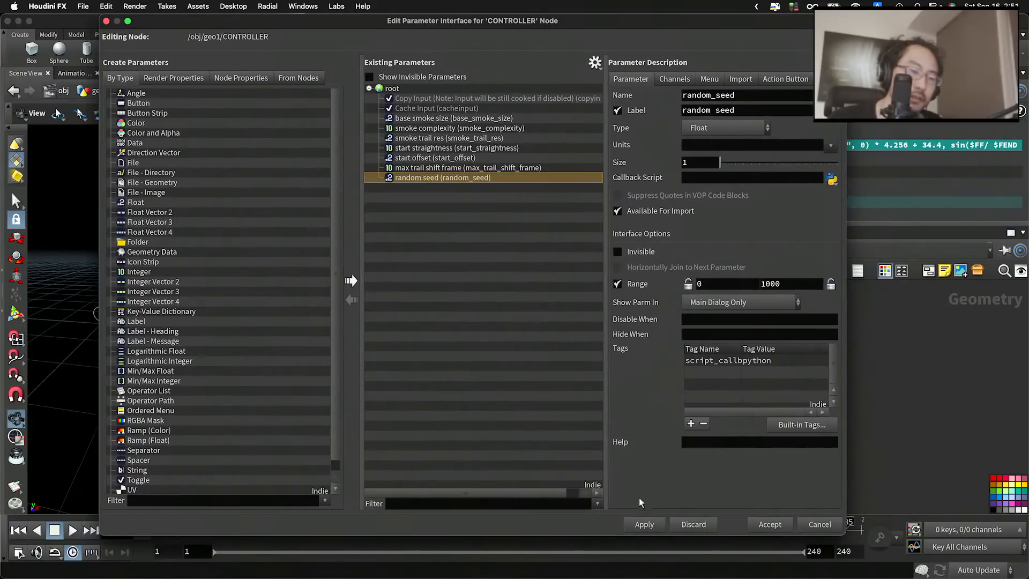
left_click(645, 526)
left_click_drag(634, 24, 613, 479)
Set random seed to 171.4 on the CONTROLLER null and copy that parameter
scroll(466, 376, "down", 10)
scroll(441, 365, "up", 5)
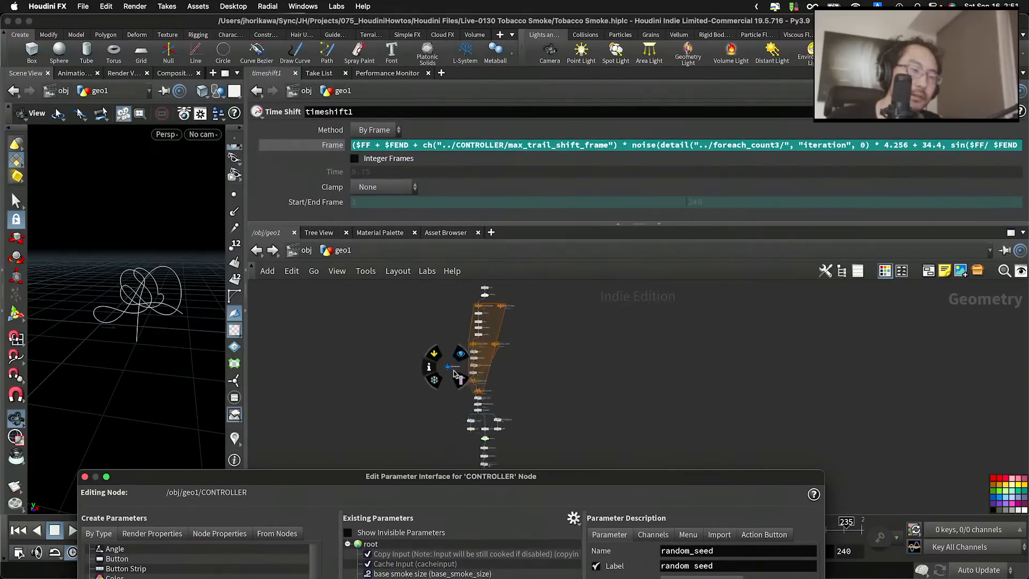
left_click(442, 363)
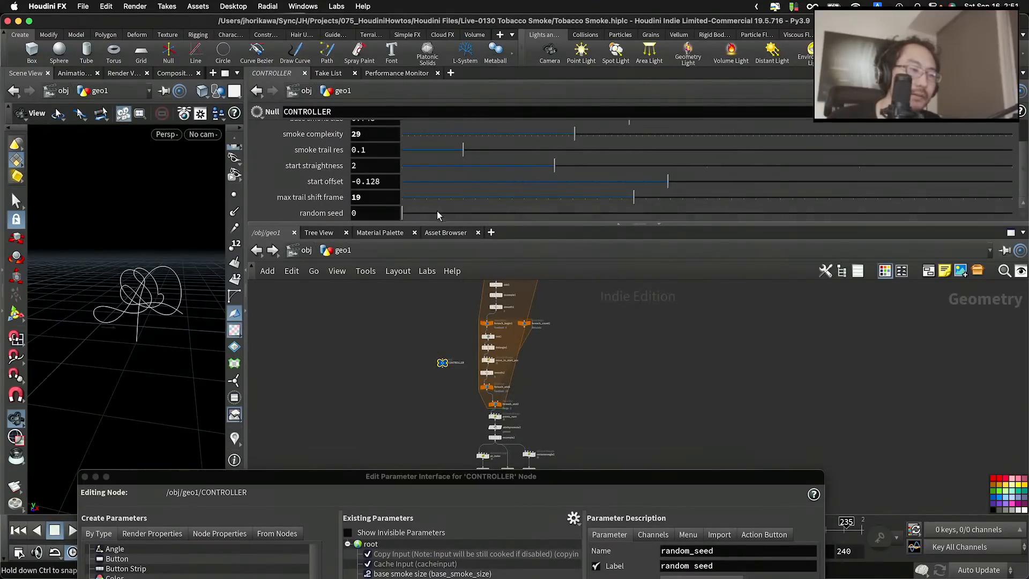
left_click_drag(402, 213, 506, 213)
right_click(378, 214)
left_click(402, 320)
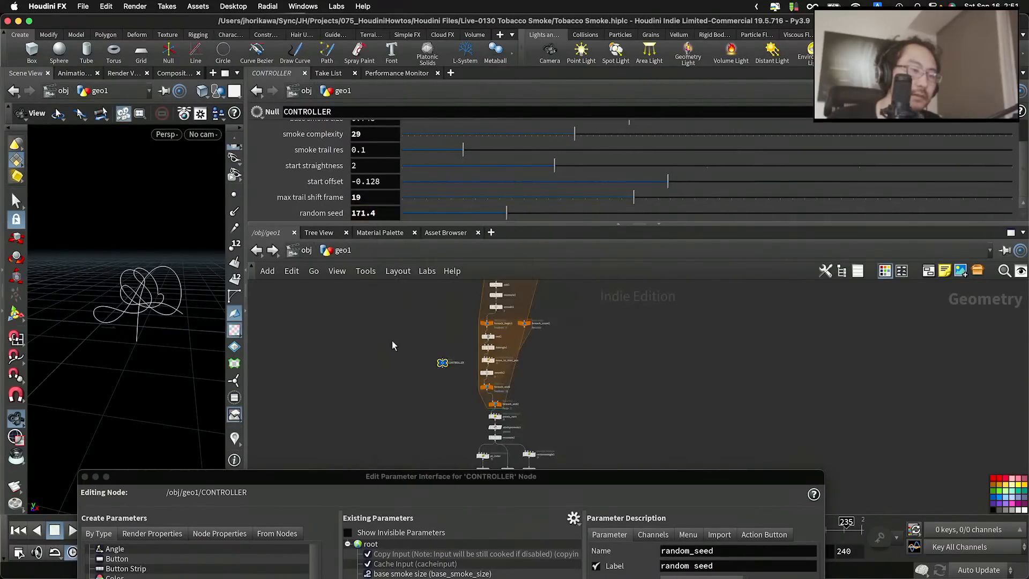
Replace the 34.4 in timeshift1's Frame expression with a relative reference to CONTROLLER's random_seed
scroll(407, 386, "up", 5)
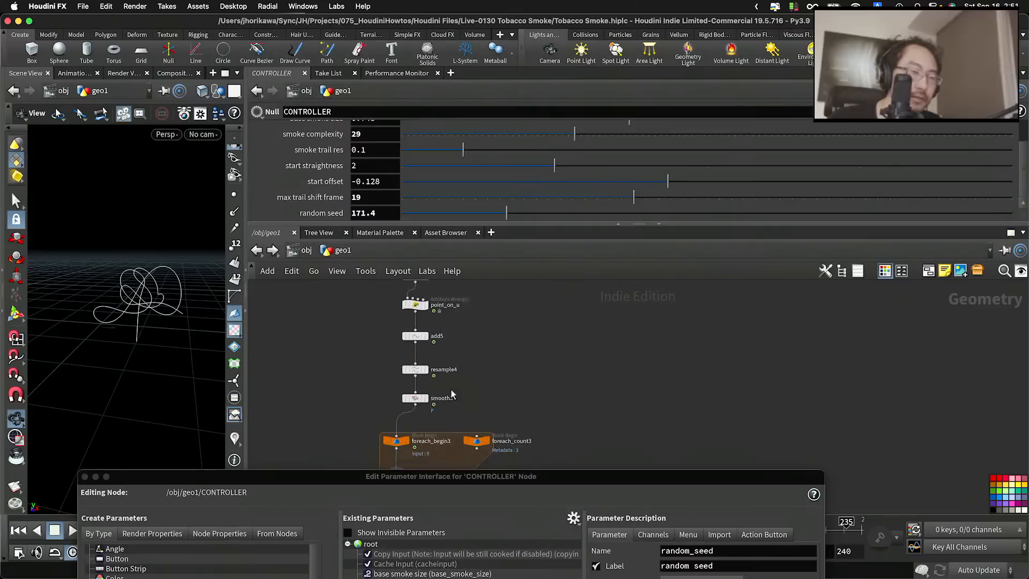
scroll(451, 389, "up", 3)
left_click(385, 419)
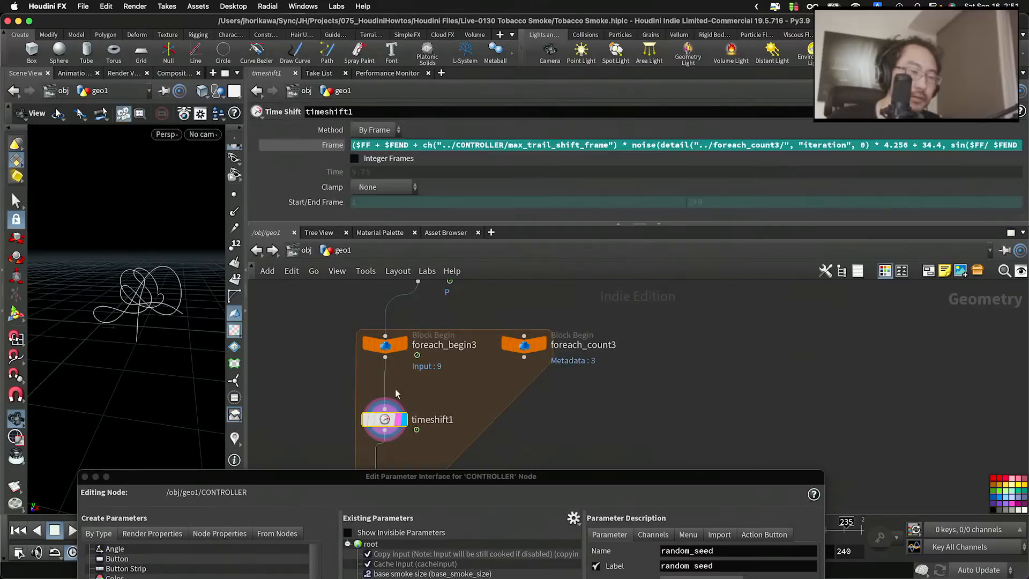
left_click(941, 145)
key("BackSpace")
key("BackSpace")
key("BackSpace")
key("BackSpace")
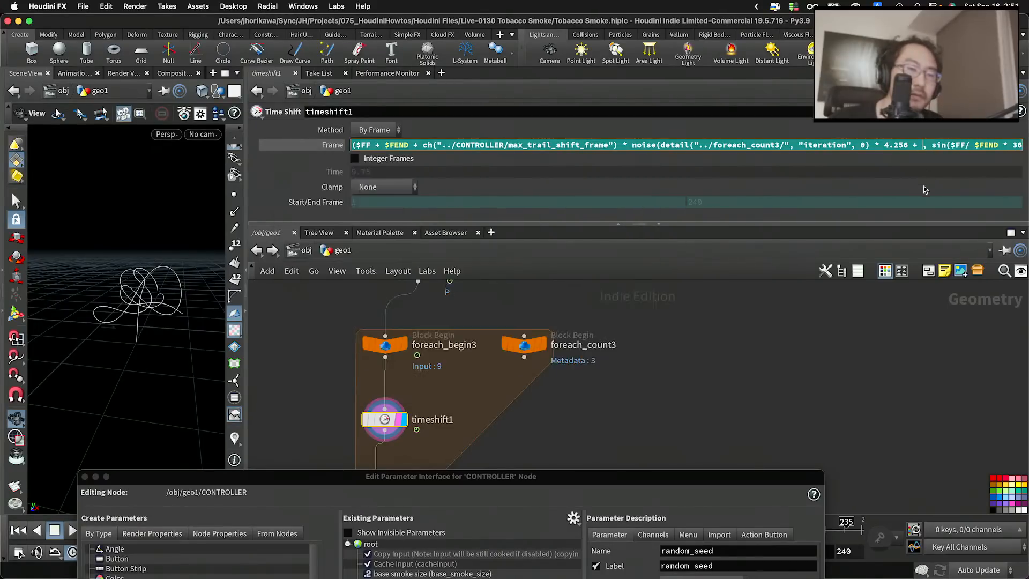
right_click(924, 152)
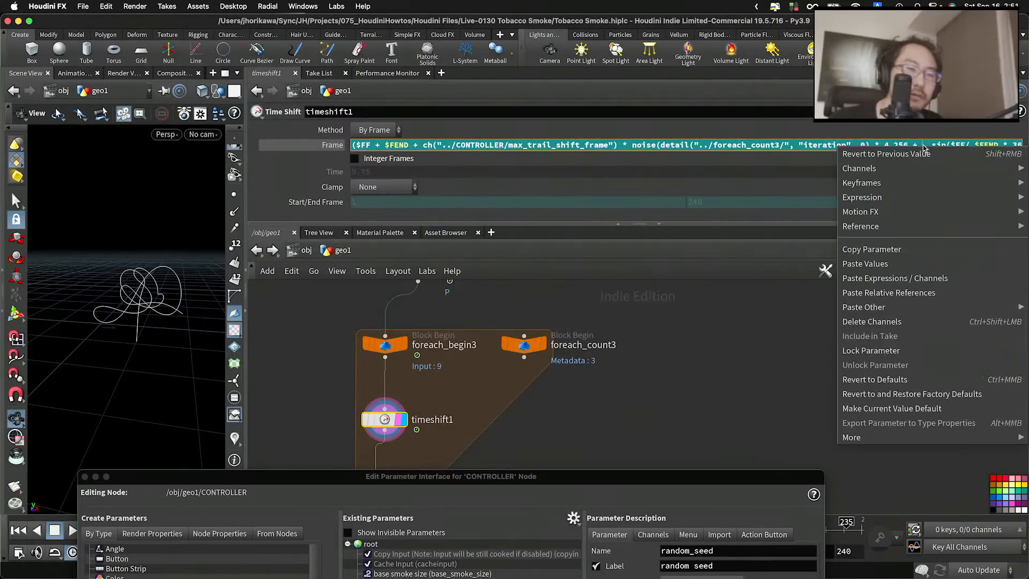
left_click(911, 293)
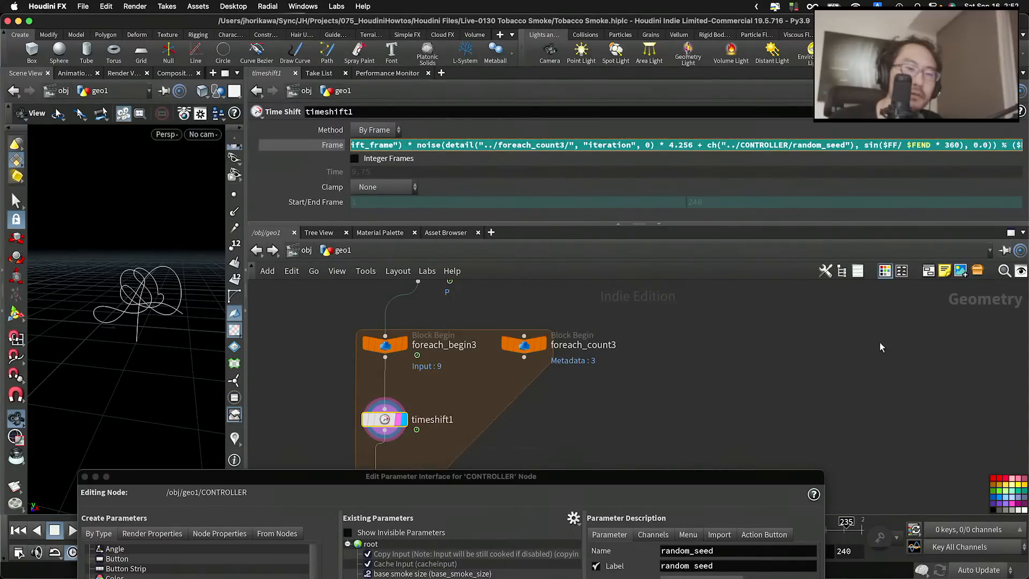
key("Return")
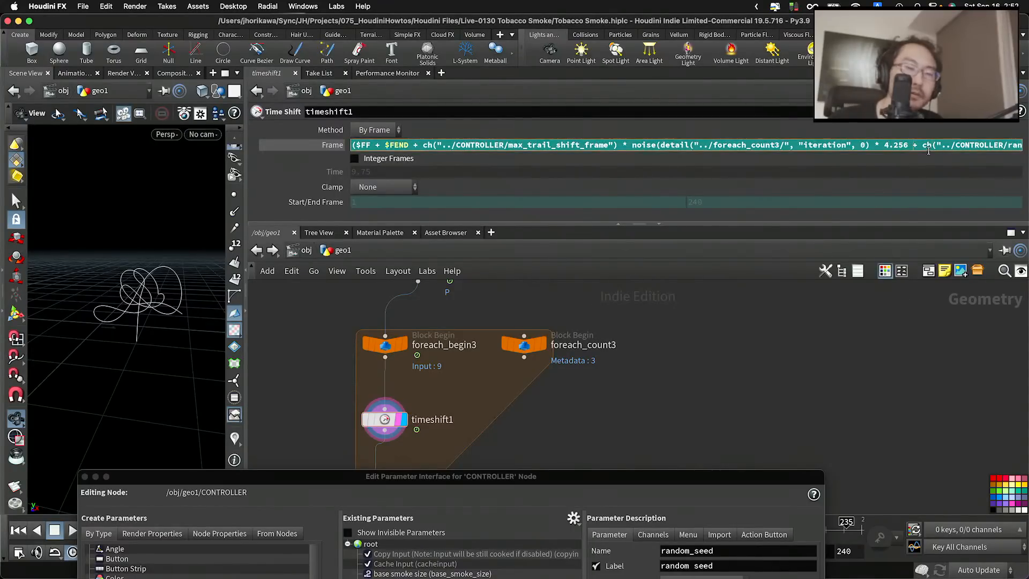
left_click_drag(928, 151, 1025, 151)
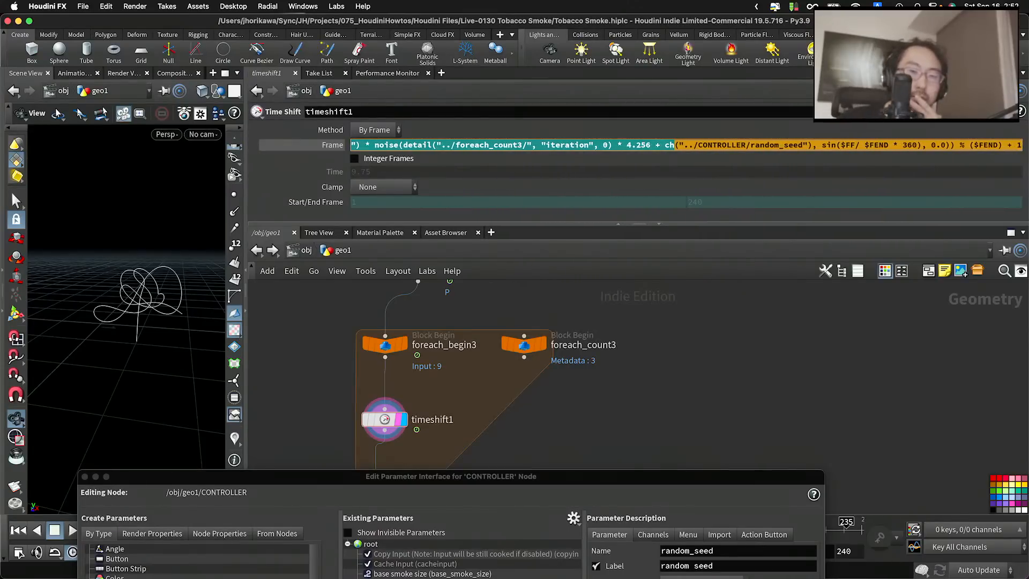
Rename the pointwrangle1 node below foreach_end3 as animating_smoke
scroll(788, 339, "down", 5)
middle_click_drag(624, 436, 618, 363)
scroll(618, 363, "up", 6)
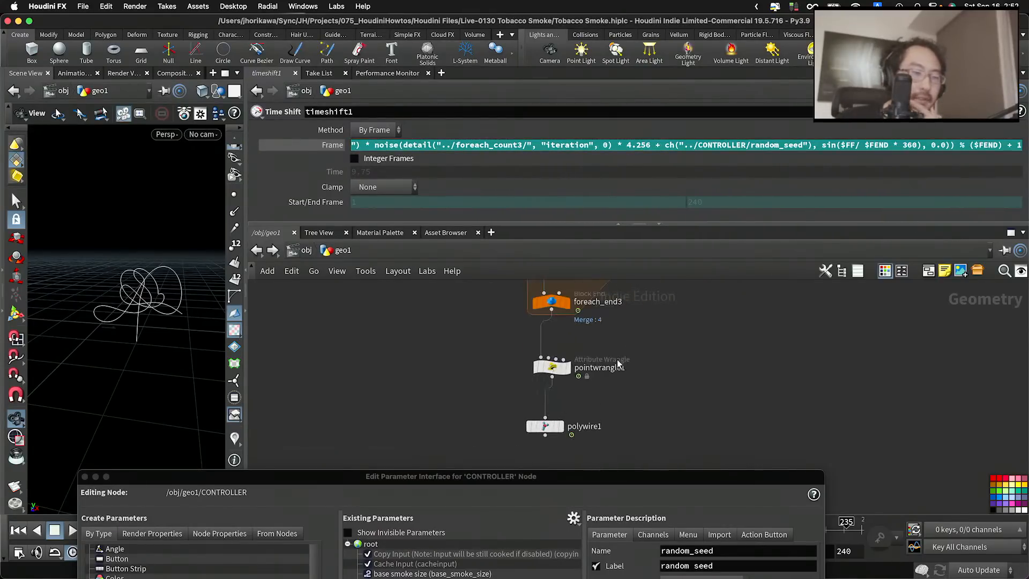
left_click(528, 360)
scroll(403, 158, "up", 5)
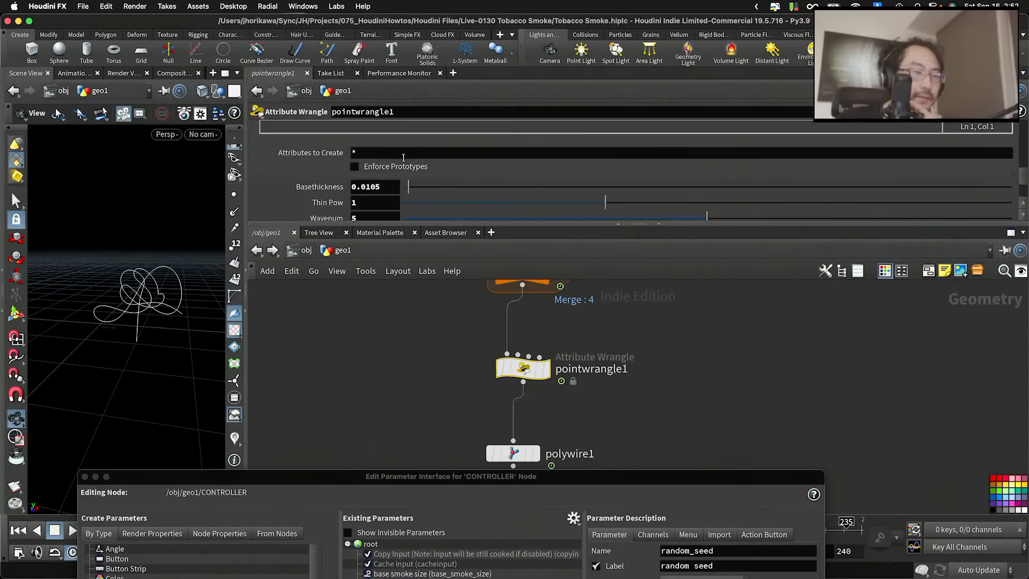
double_click(574, 367)
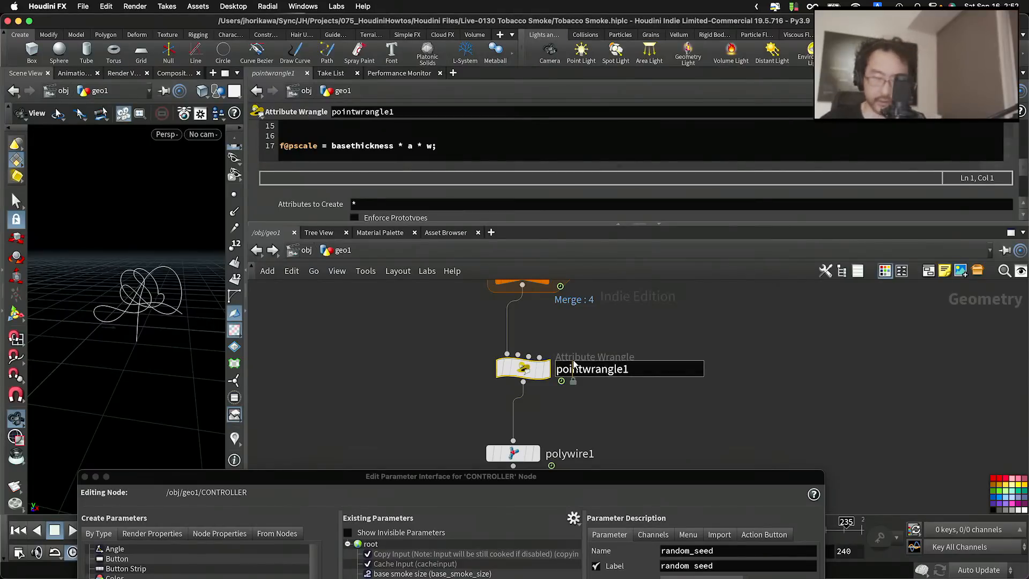
double_click(574, 368)
type("animating_")
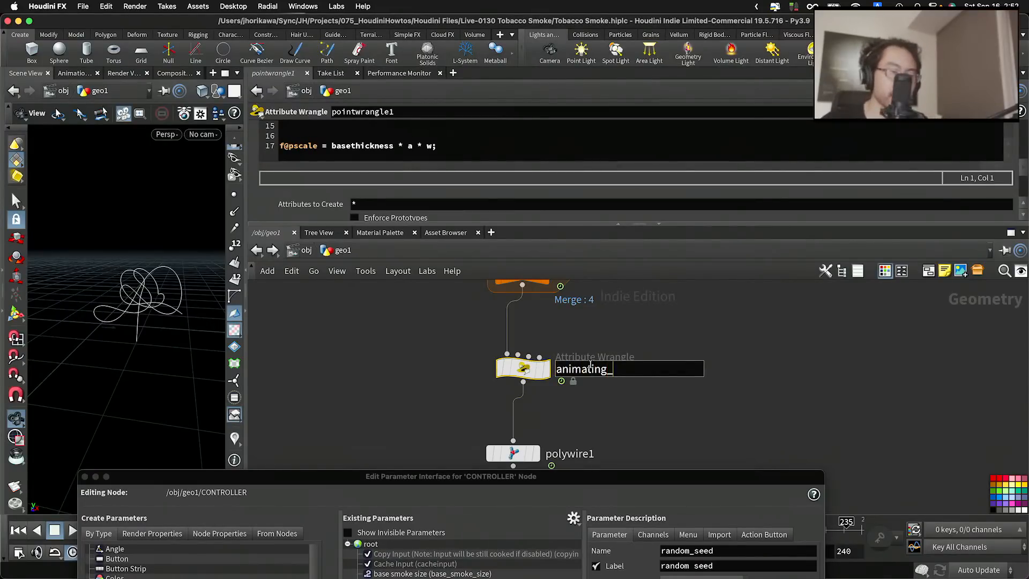
type("traiul")
key("Return")
double_click(617, 367)
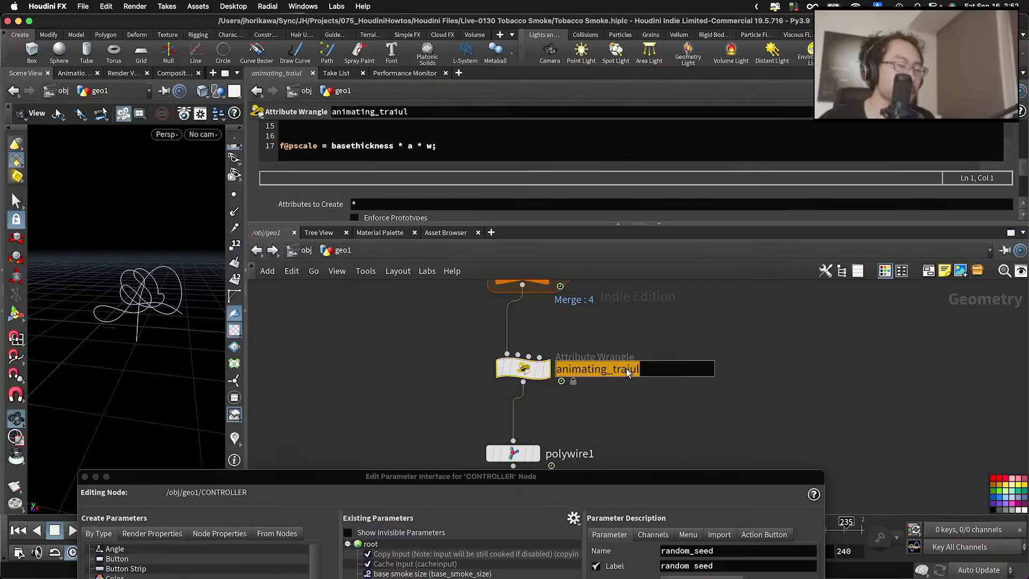
left_click(619, 370)
left_click_drag(614, 370, 700, 372)
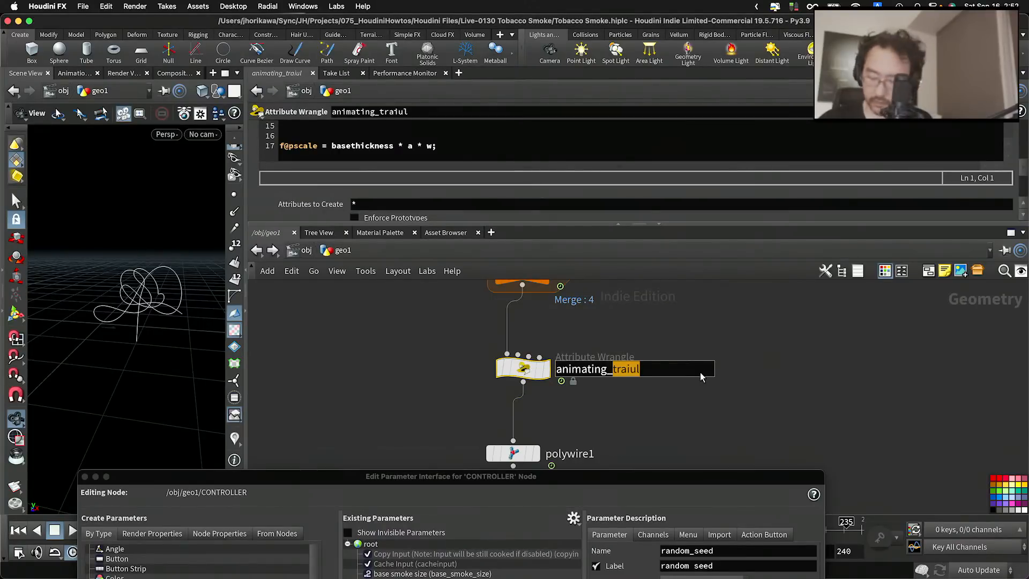
type("smoke")
key("Return")
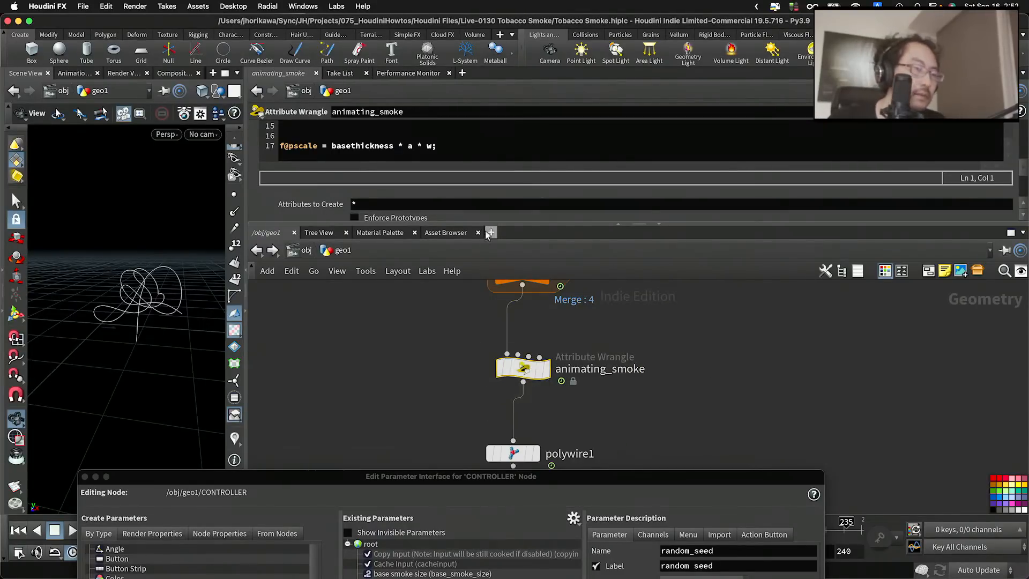
Add animating_smoke's Basethickness parameter to the CONTROLLER's existing parameters, after random seed
left_click_drag(480, 224, 478, 359)
scroll(438, 301, "down", 5)
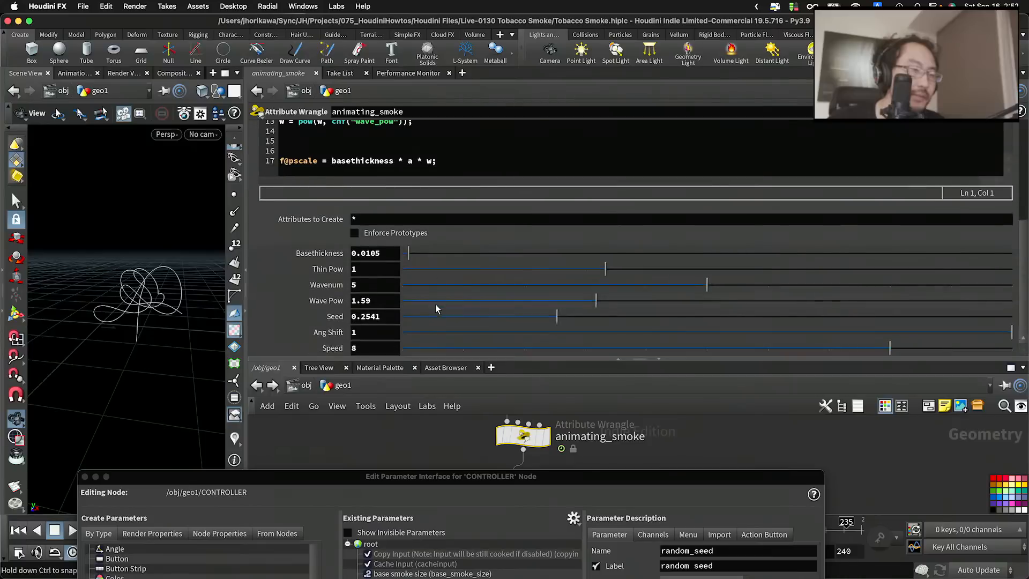
left_click_drag(421, 477, 840, 84)
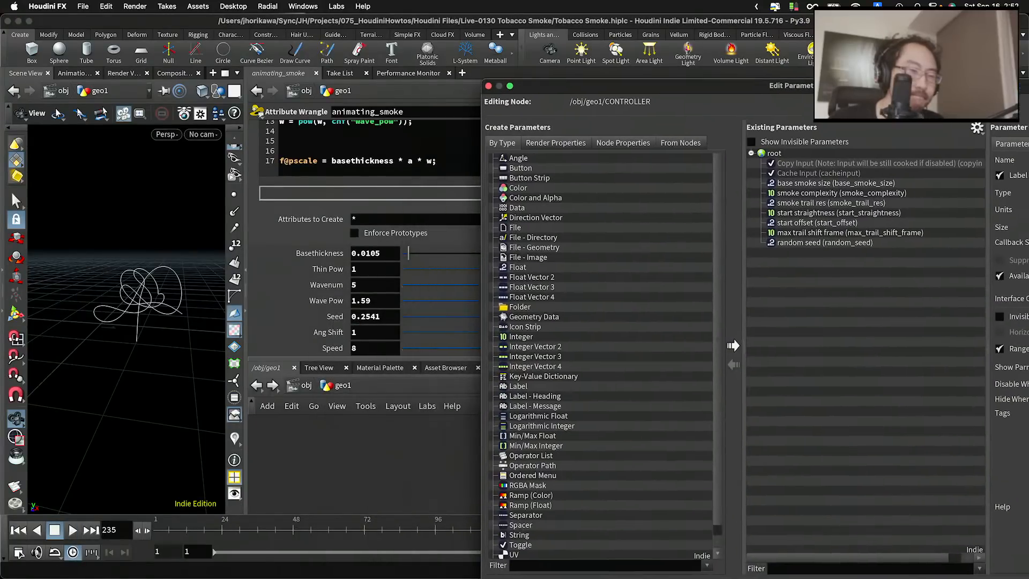
left_click(976, 129)
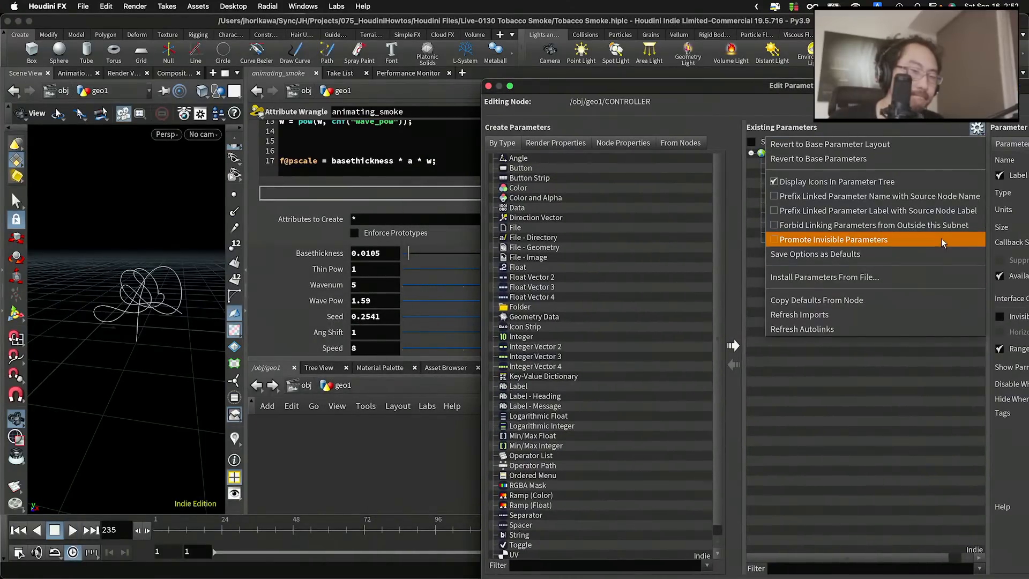
left_click(415, 243)
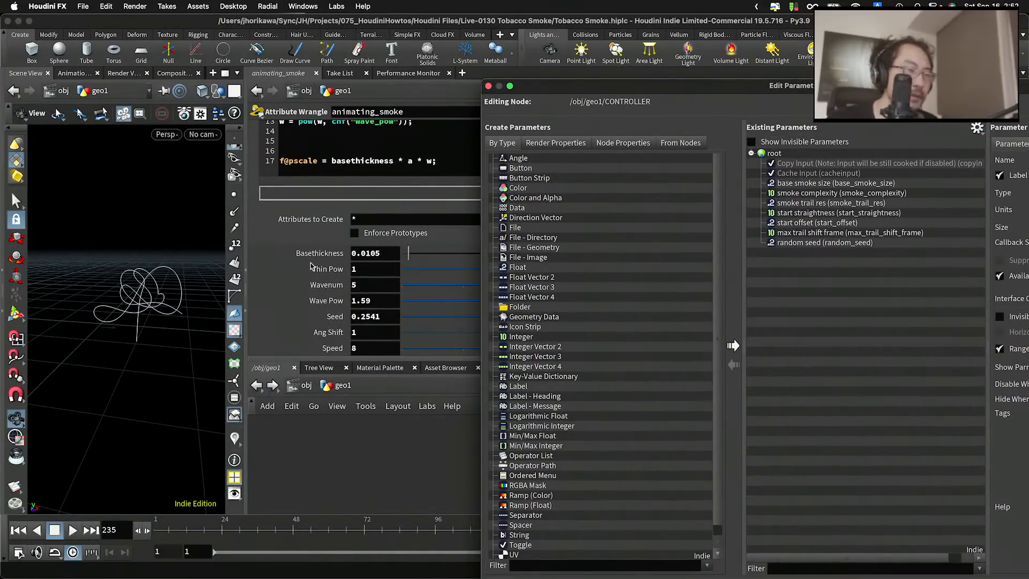
left_click_drag(319, 256, 805, 284)
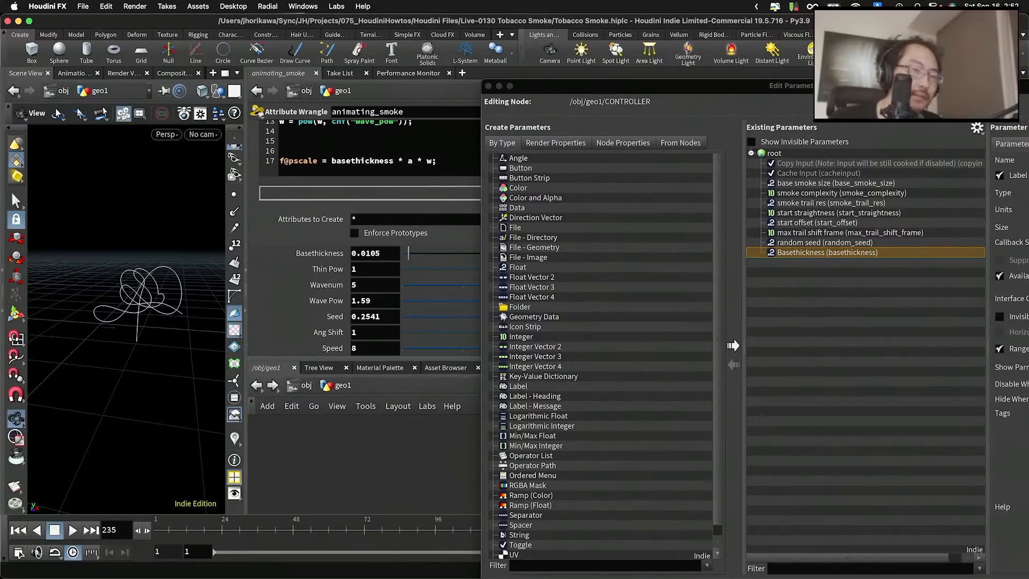
Rename the Basethickness parameter as smoke_thickness and label it "smoke thickness"
left_click_drag(900, 85, 626, 74)
left_click_drag(733, 141, 709, 141)
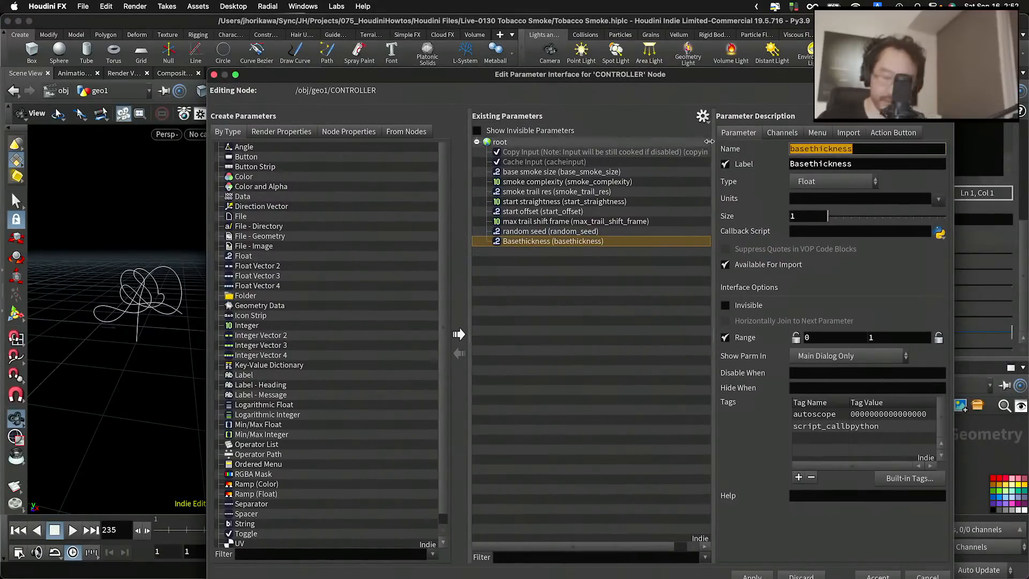
type("smot")
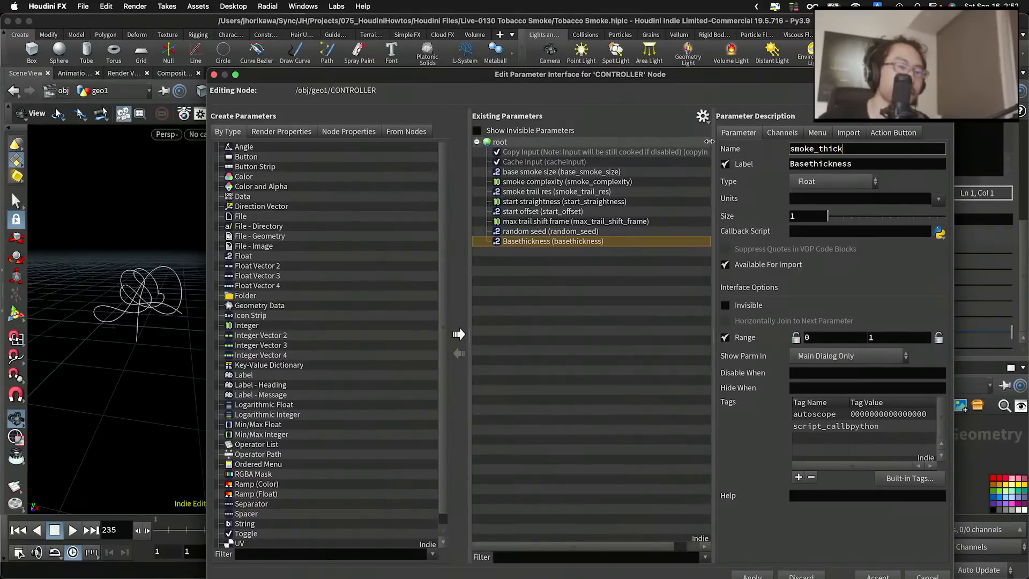
key("Tab")
type("smok")
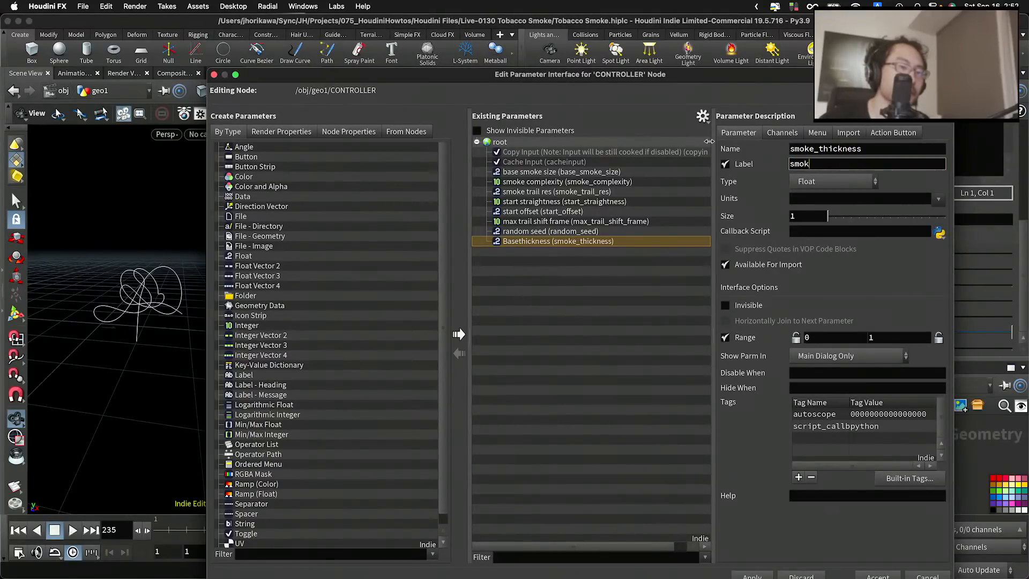
type("e thickness")
key("Return")
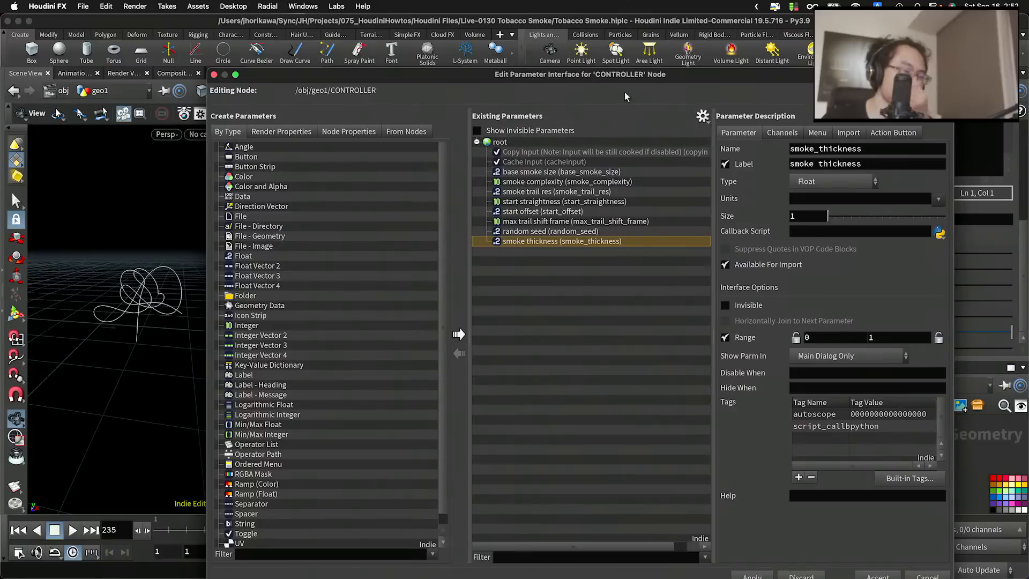
Add animating_smoke's Thin Pow parameter to the CONTROLLER's existing parameters, after smoke thickness
left_click_drag(550, 75, 819, 69)
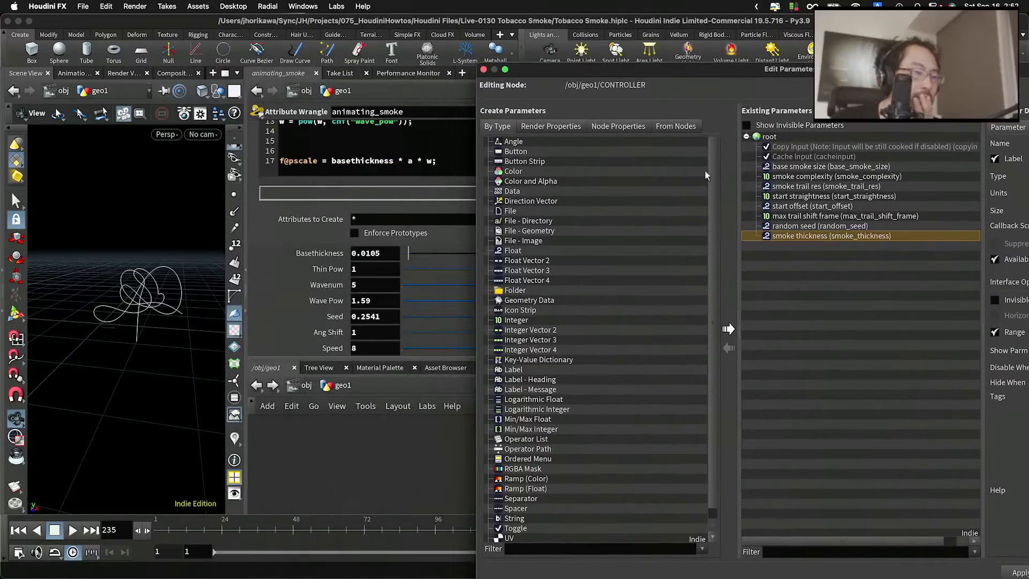
left_click(318, 273)
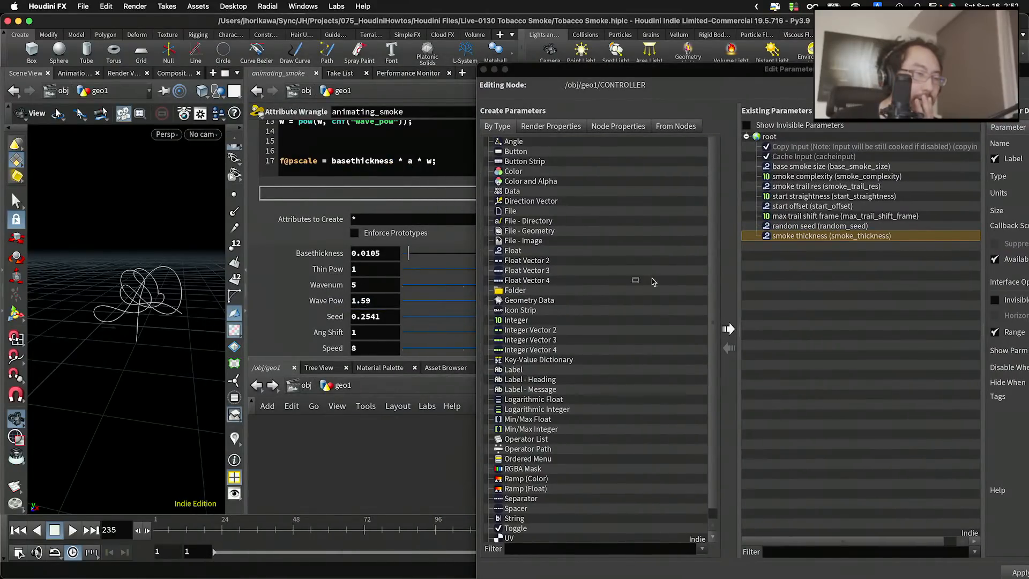
left_click_drag(652, 279, 813, 281)
Rename the Thin Pow parameter as smoke_thinning_pow and label it "smoke thinning pow"
left_click_drag(882, 73, 506, 75)
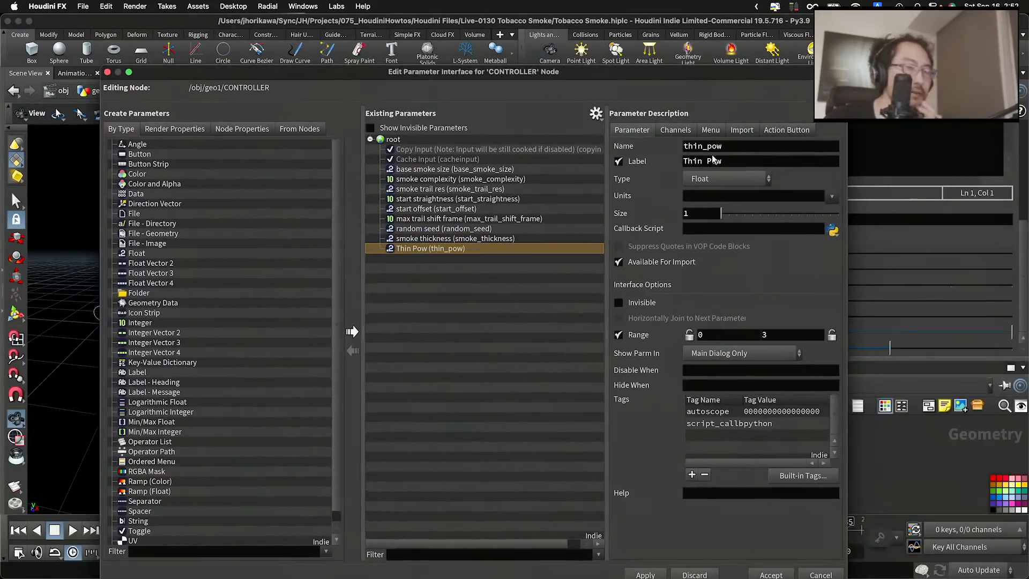
double_click(706, 145)
type("smoke_")
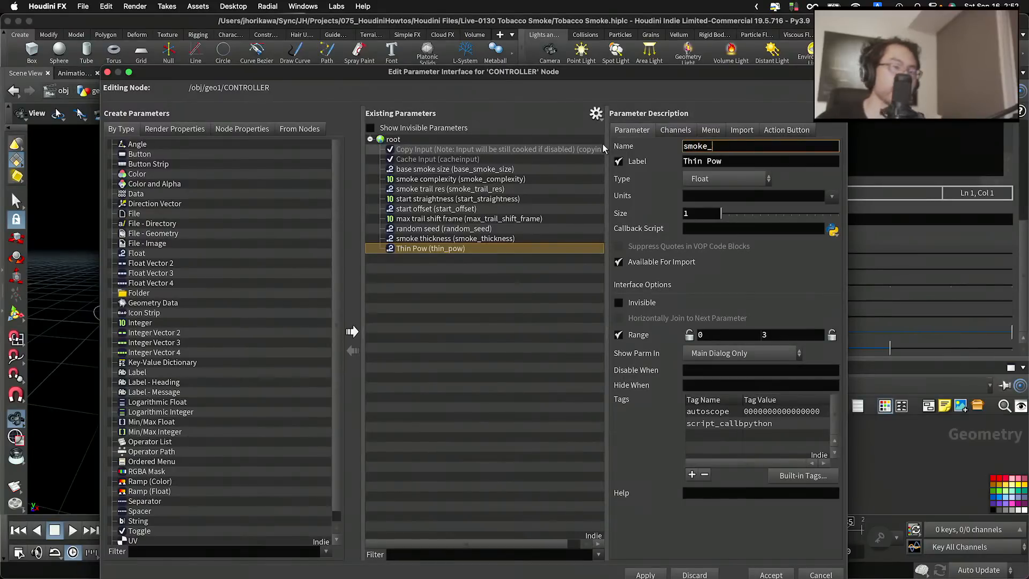
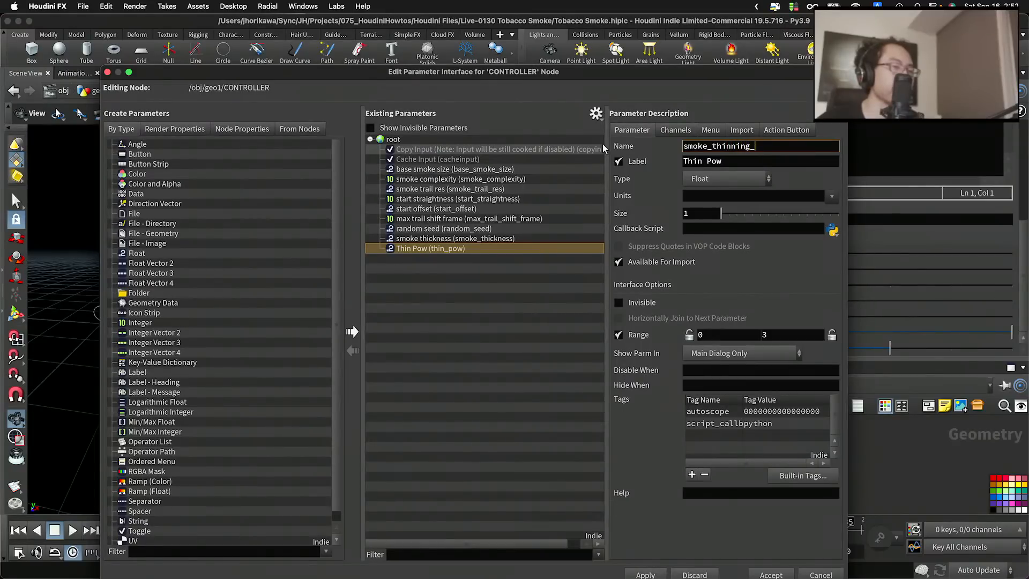
key("Tab")
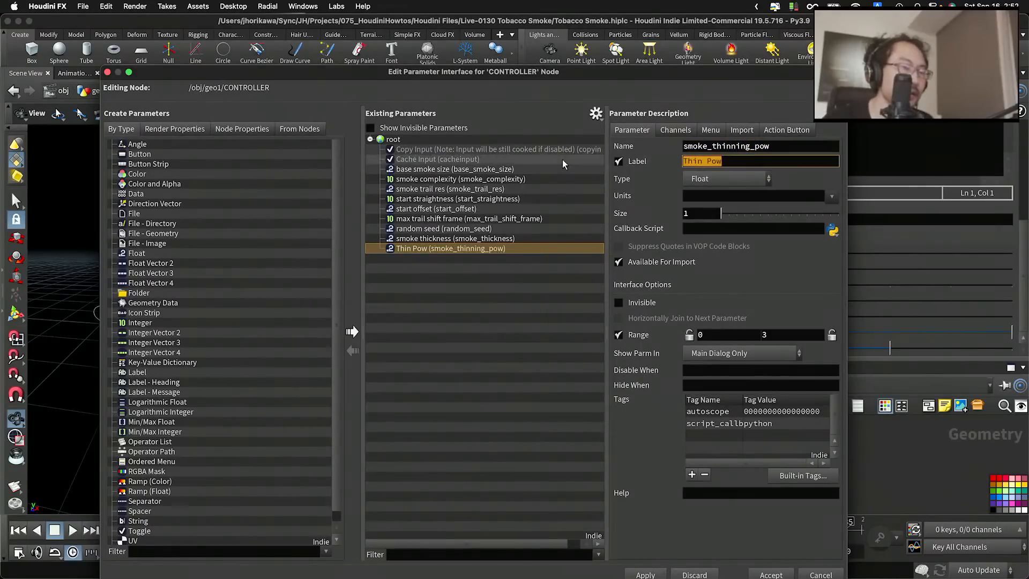
type("smoke thinning")
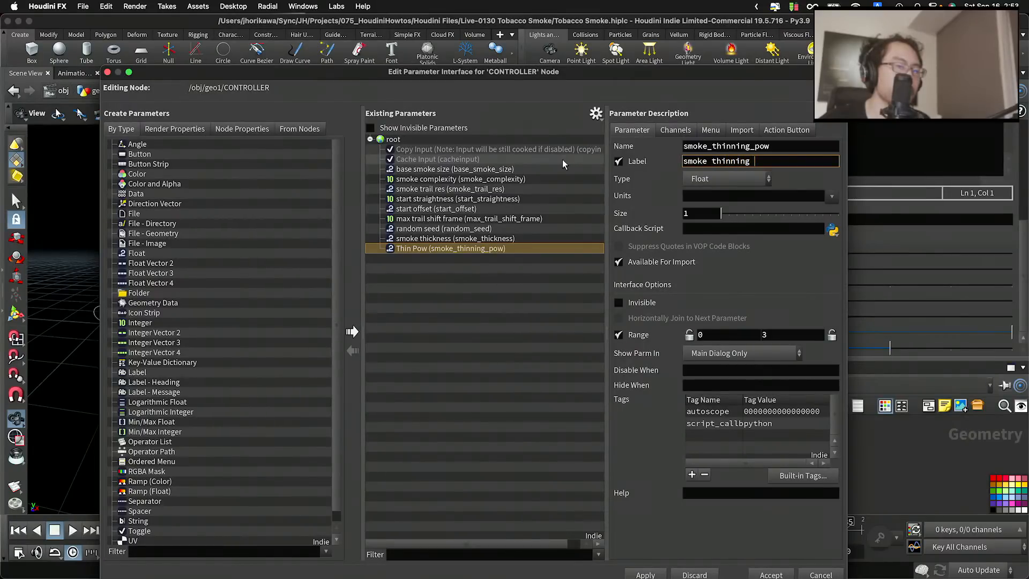
type(" pow")
key("Return")
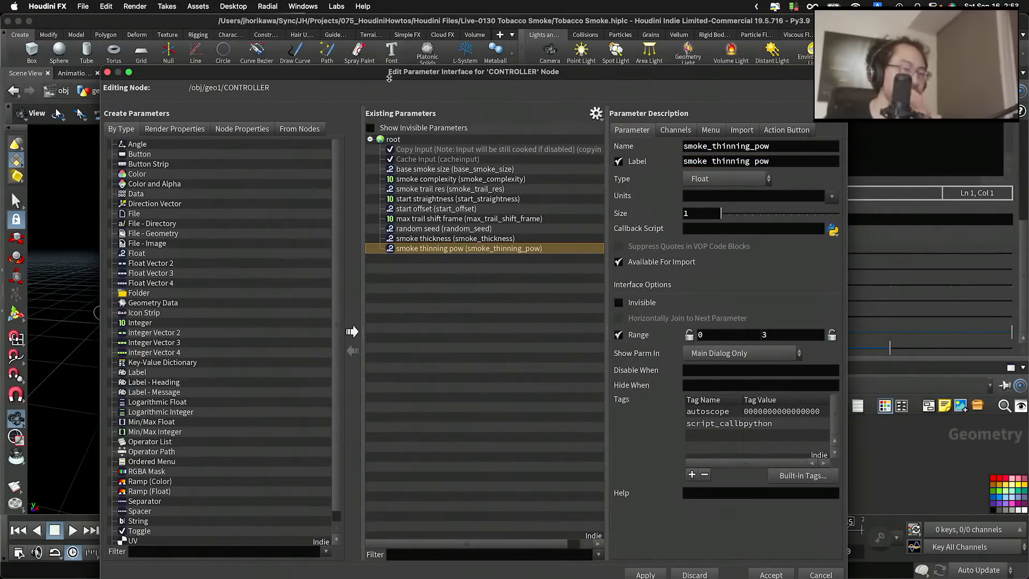
Add animating_smoke's Wavenum parameter to the CONTROLLER's existing parameters, after smoke thinning pow
left_click_drag(362, 75, 755, 83)
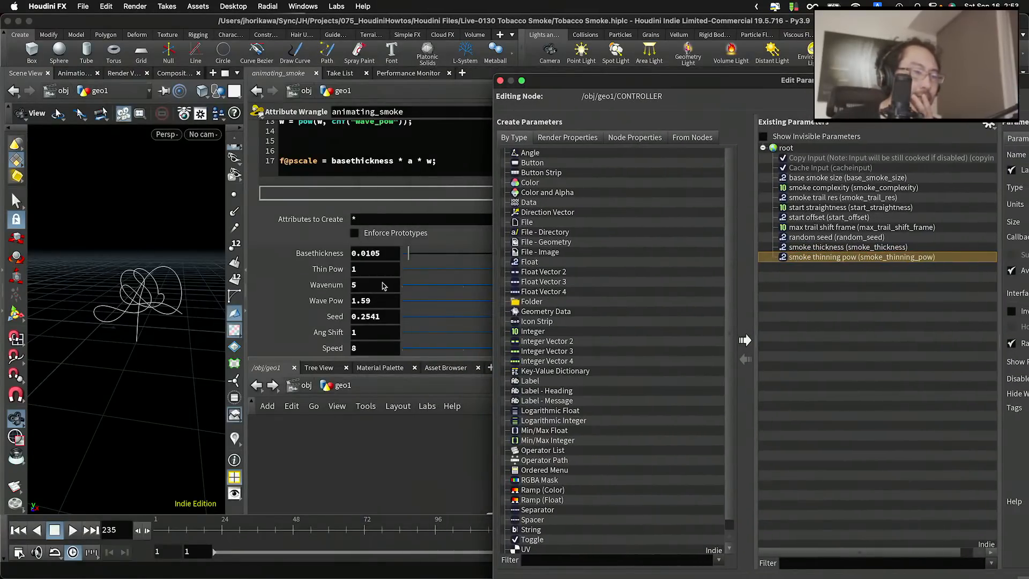
left_click_drag(584, 80, 496, 79)
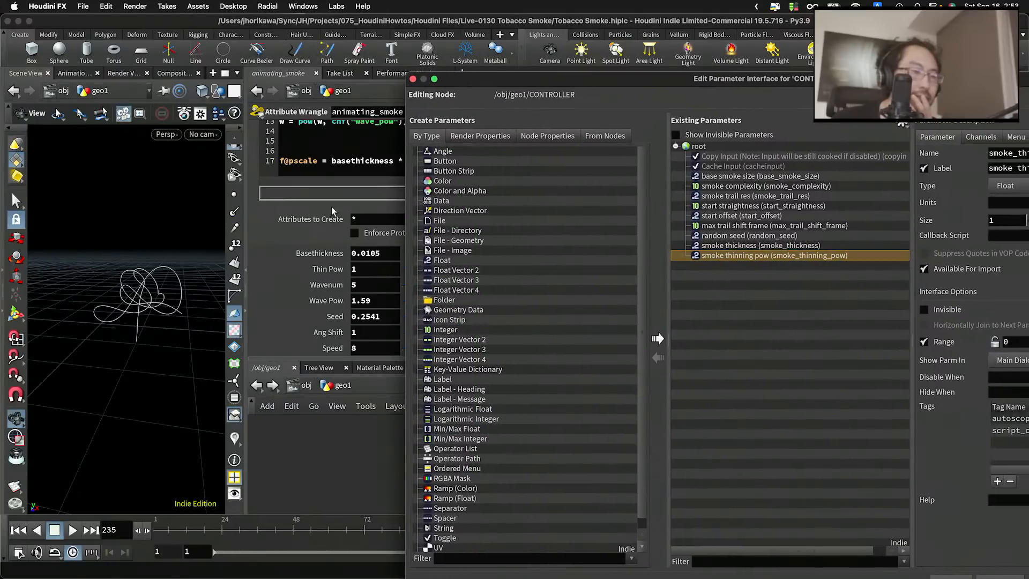
left_click_drag(324, 282, 697, 264)
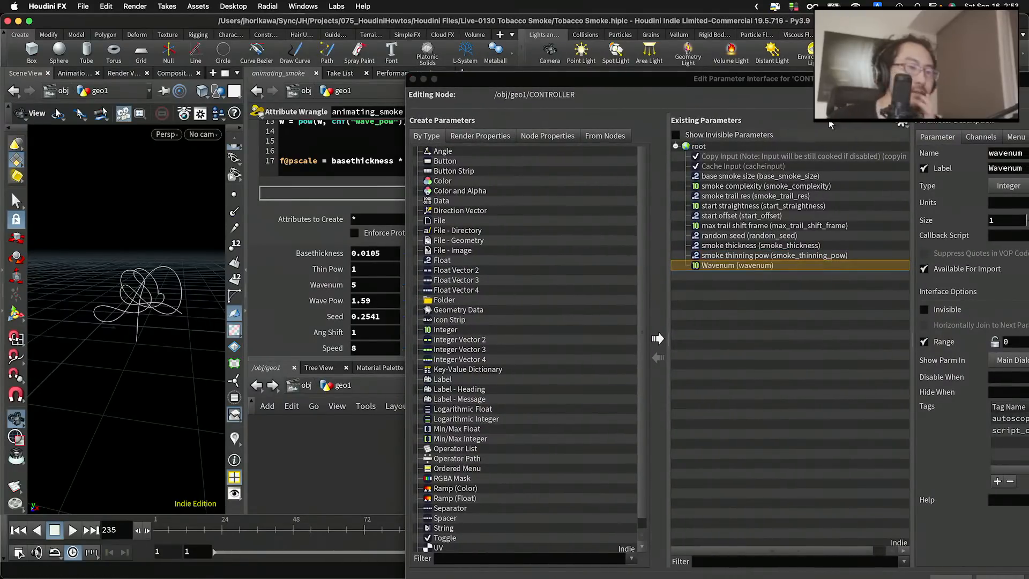
left_click_drag(698, 81, 451, 79)
Rename the Wavenum parameter as smoke_wave_num and label it "smoke wave num"
double_click(791, 145)
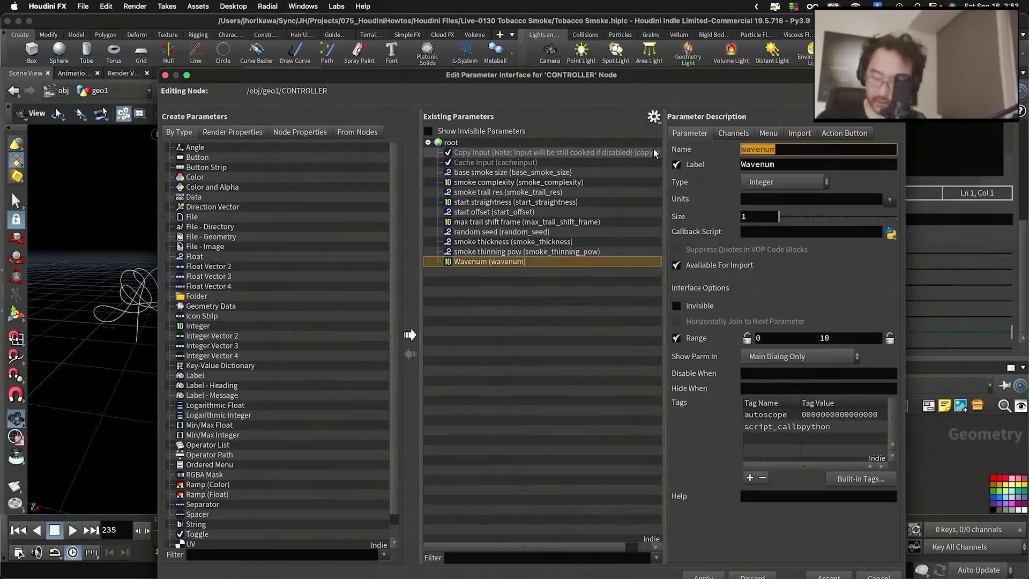
type("smoke_wave_nu")
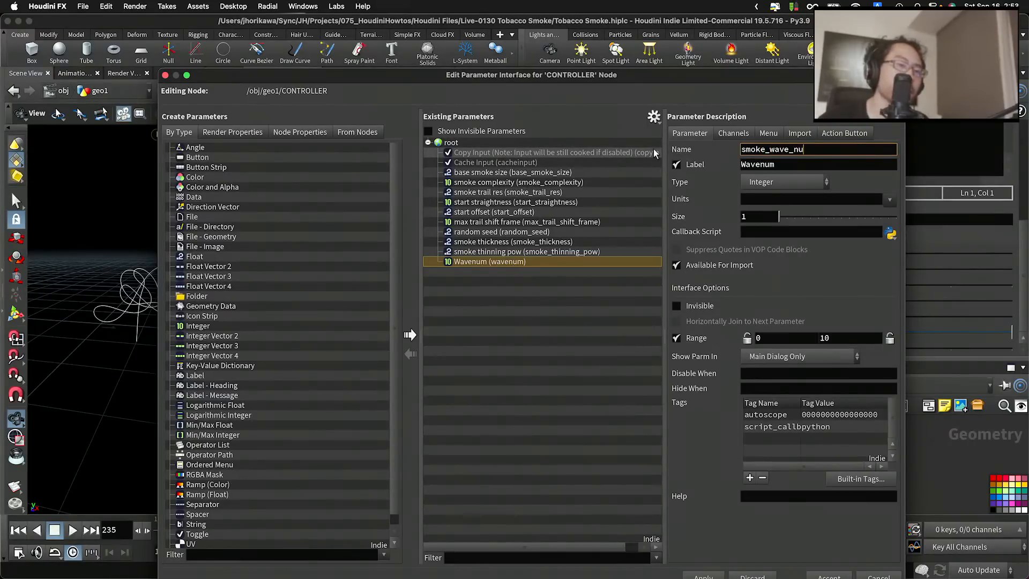
type("m")
key("Tab")
type("s")
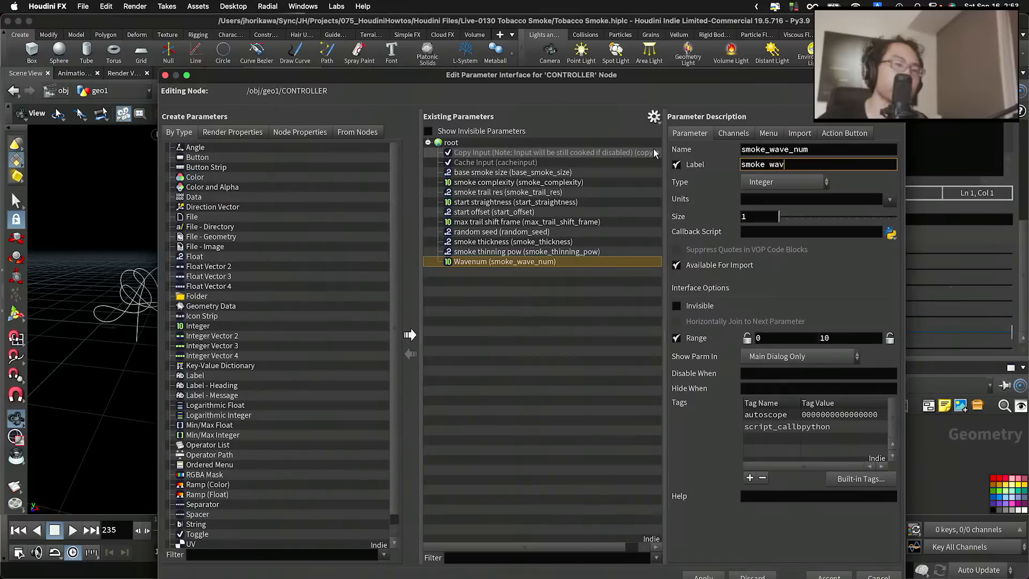
type("moke wave num")
key("Return")
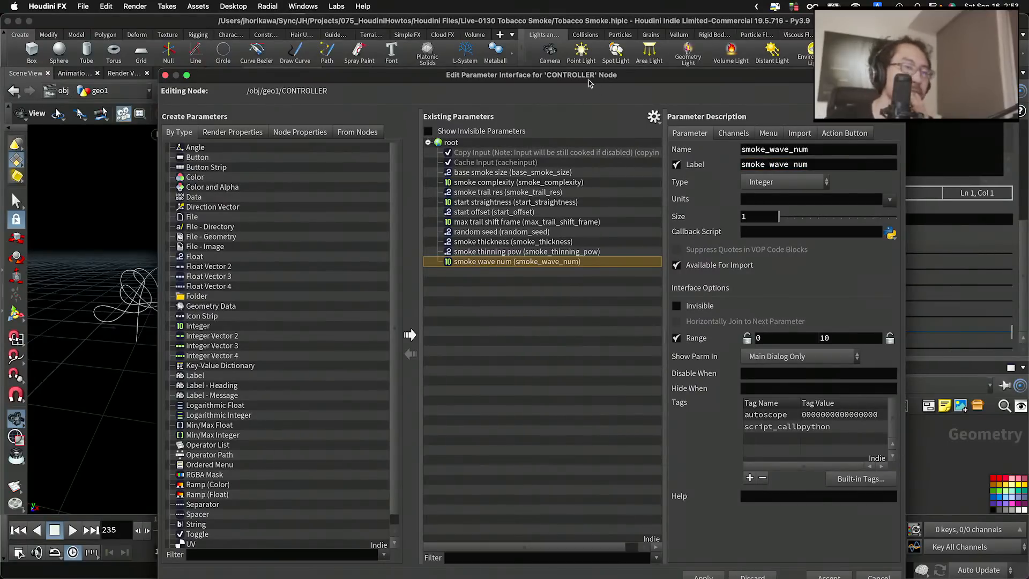
Add animating_smoke's Wave Pow parameter to the CONTROLLER's existing parameters, after smoke wave num
left_click_drag(590, 83, 964, 89)
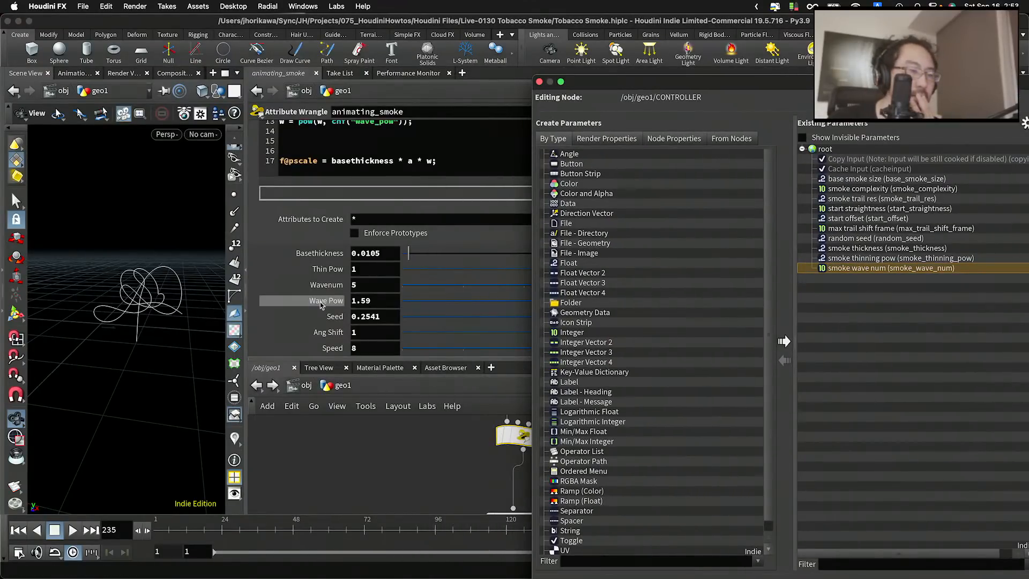
left_click_drag(321, 304, 876, 311)
left_click_drag(911, 85, 449, 78)
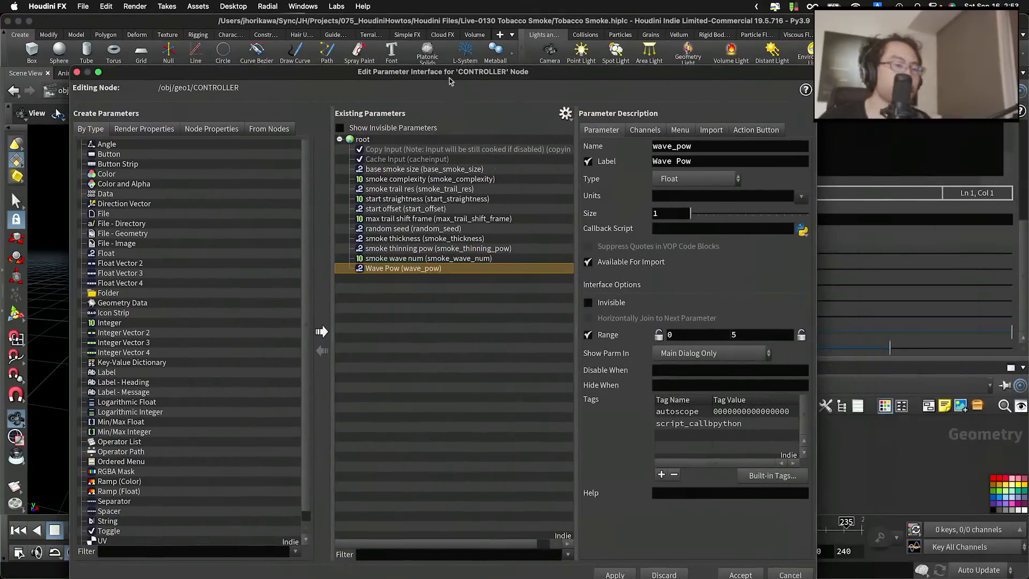
Rename the Wave Pow parameter as smoke_wave_pow and label it "smoke wave pow"
key("Tab")
type("smoke_")
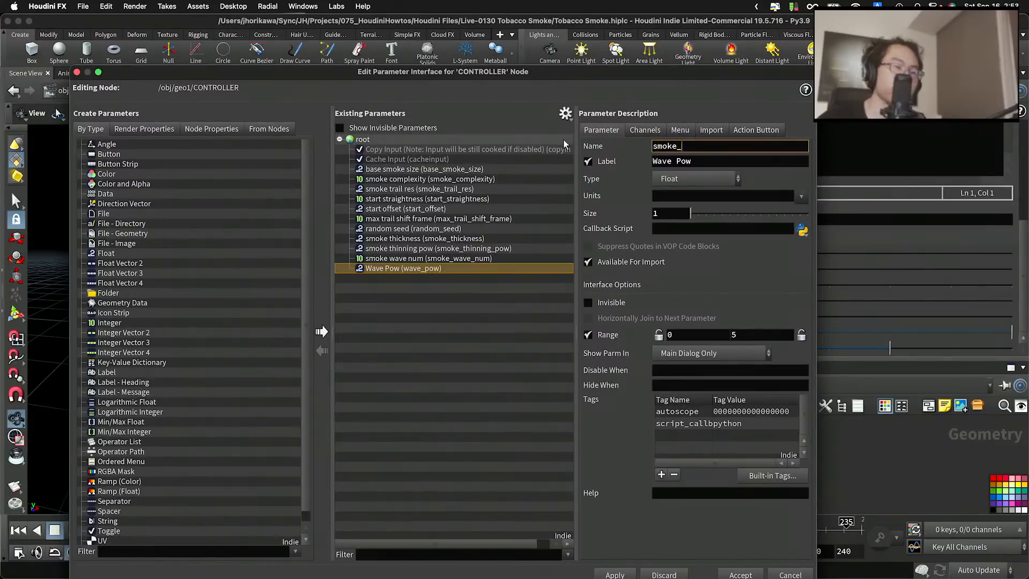
type("wave_pow")
key("Tab")
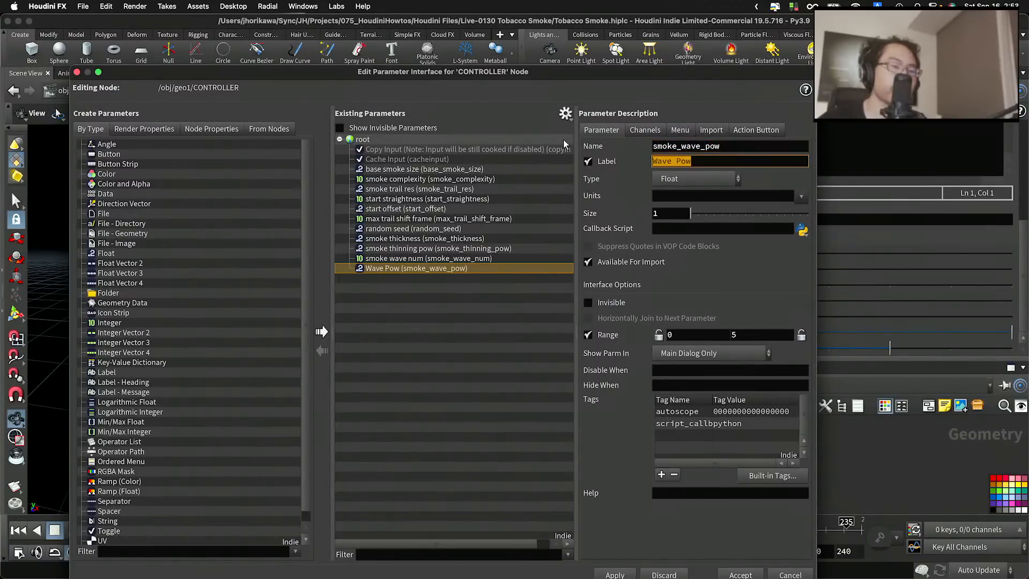
type("smoke wave ")
type("pow")
key("Return")
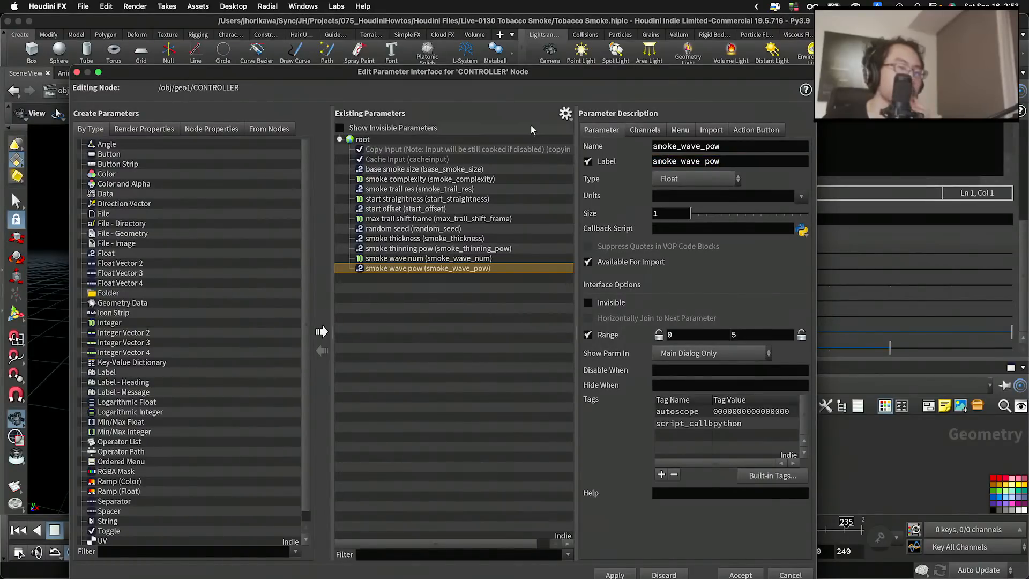
Copy the random seed parameter from the CONTROLLER null
left_click_drag(493, 78, 892, 95)
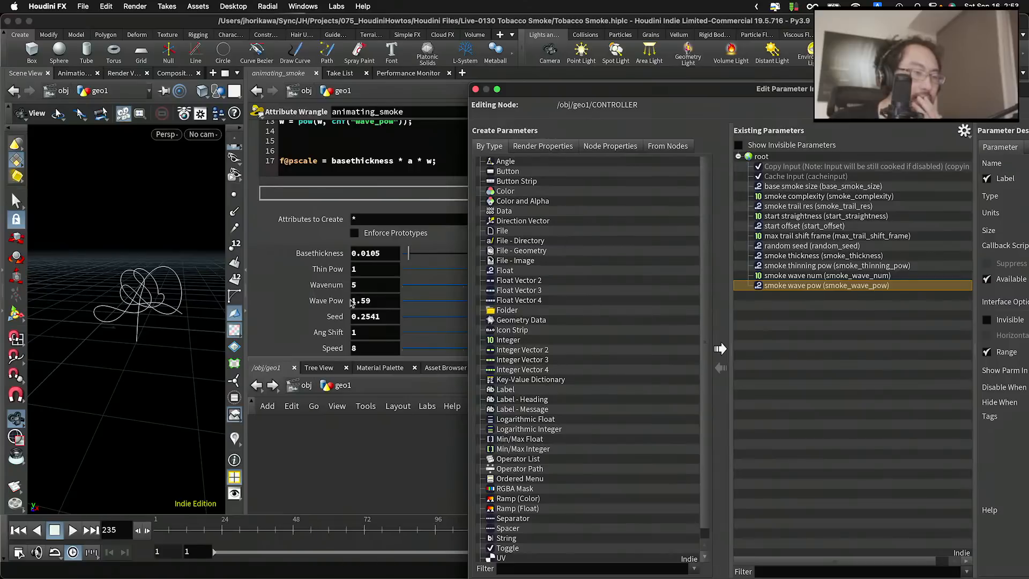
left_click(333, 320)
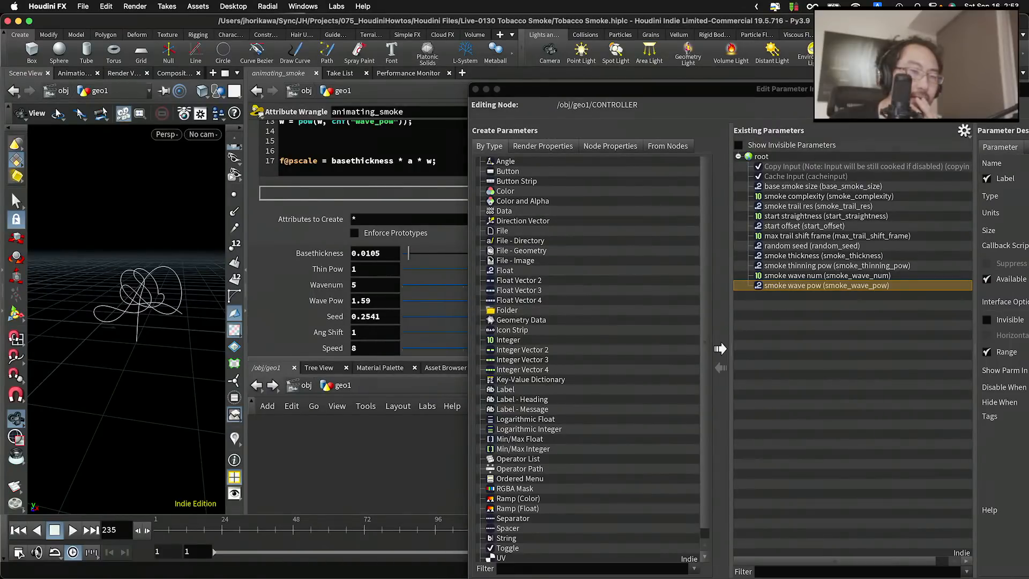
left_click_drag(787, 85, 752, 506)
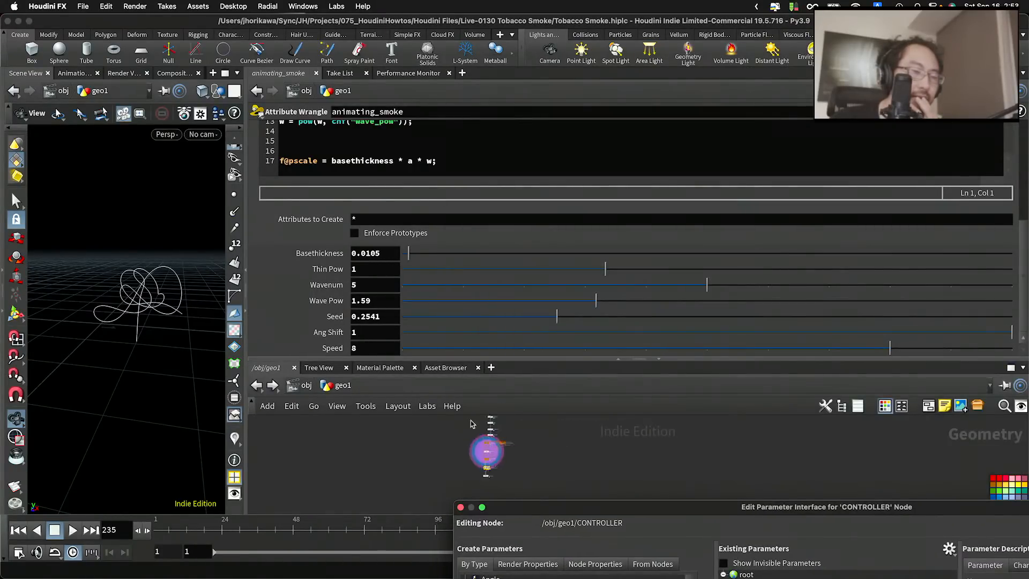
scroll(449, 465, "up", 4)
left_click(420, 434)
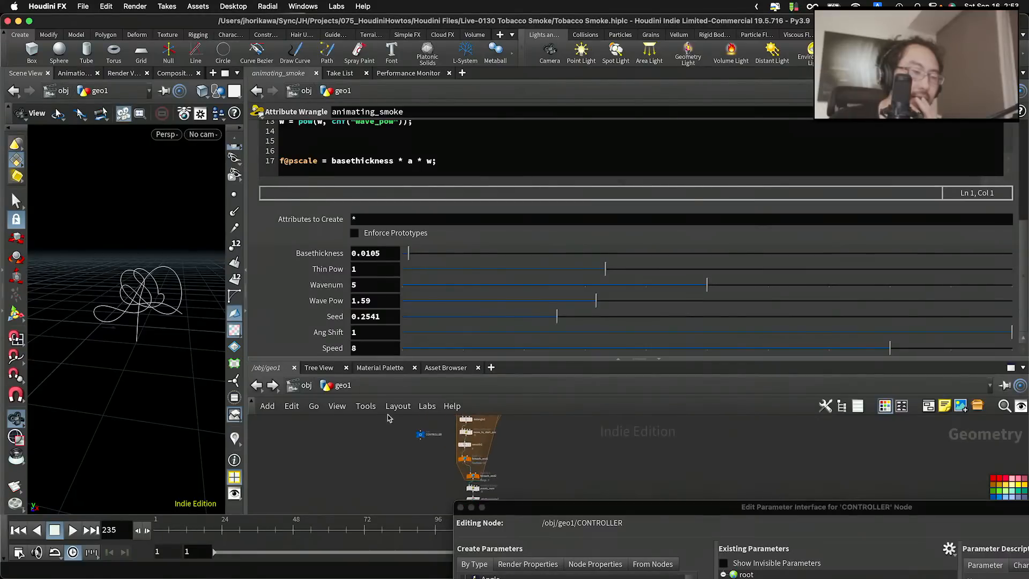
right_click(370, 251)
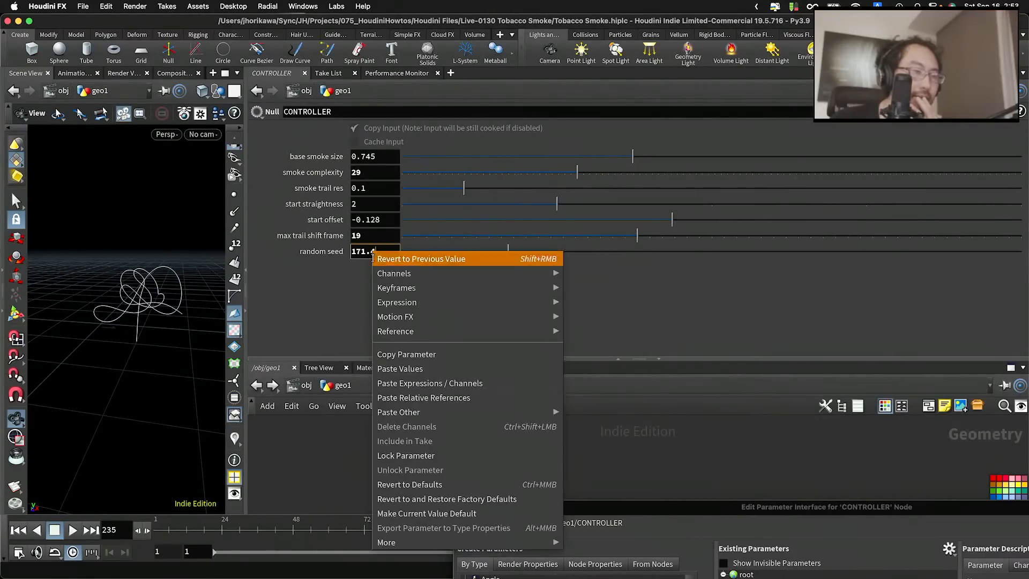
left_click(389, 354)
Replace animating_smoke's Seed value with a relative reference to the CONTROLLER's random seed
left_click_drag(389, 356, 375, 293)
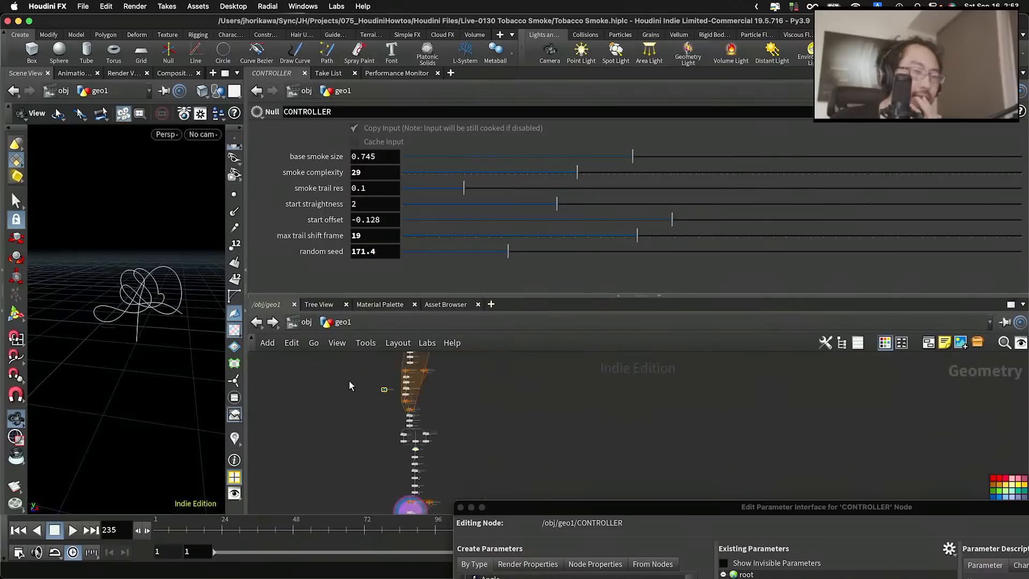
scroll(401, 423, "up", 4)
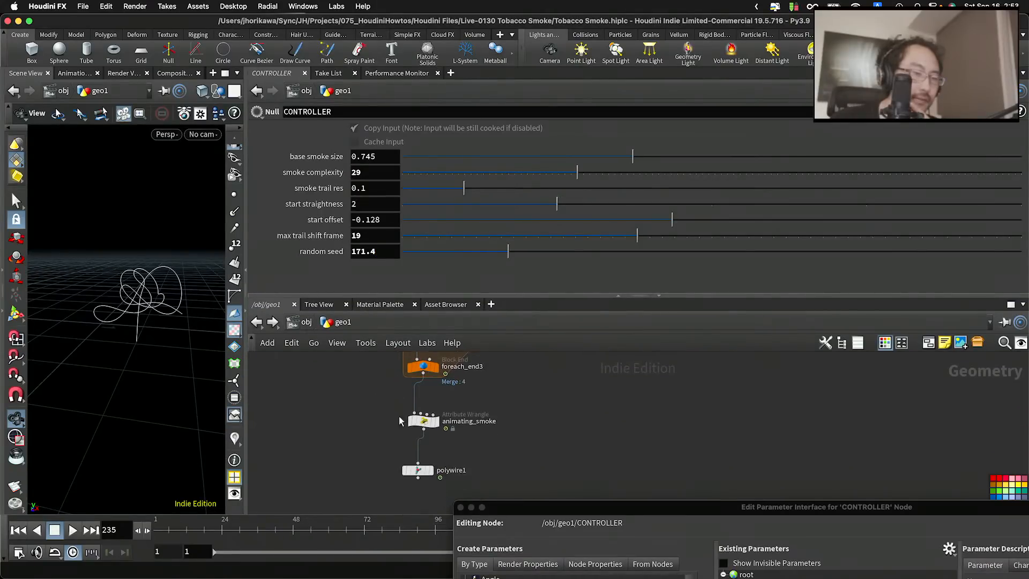
left_click_drag(394, 412, 395, 412)
left_click_drag(378, 251, 342, 254)
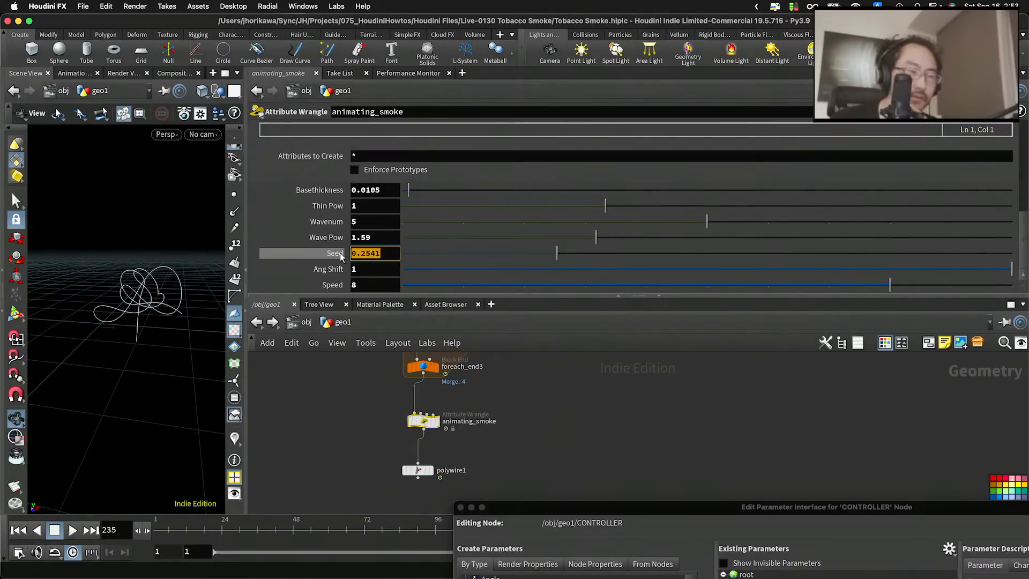
key("BackSpace")
right_click(377, 250)
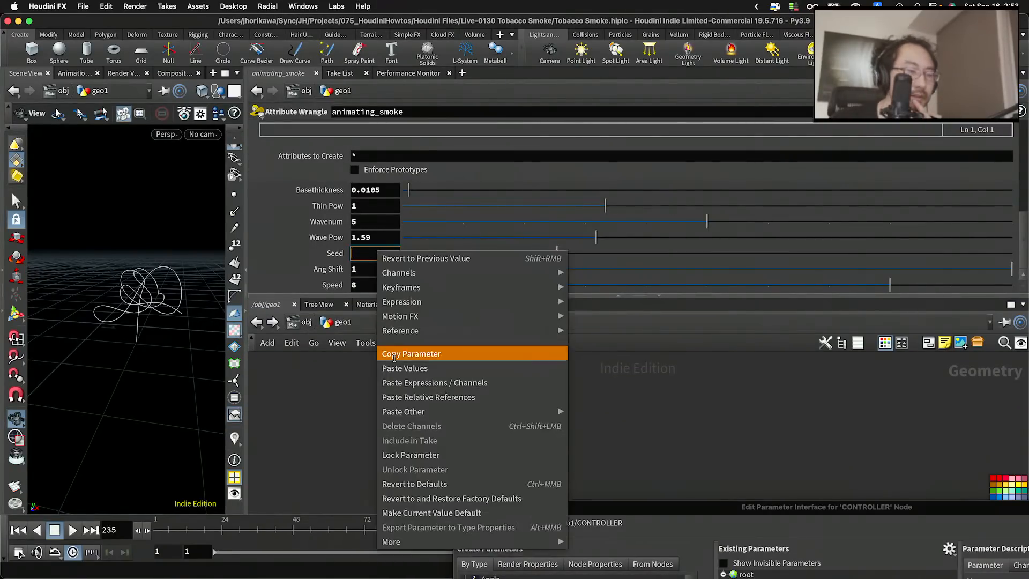
left_click(471, 395)
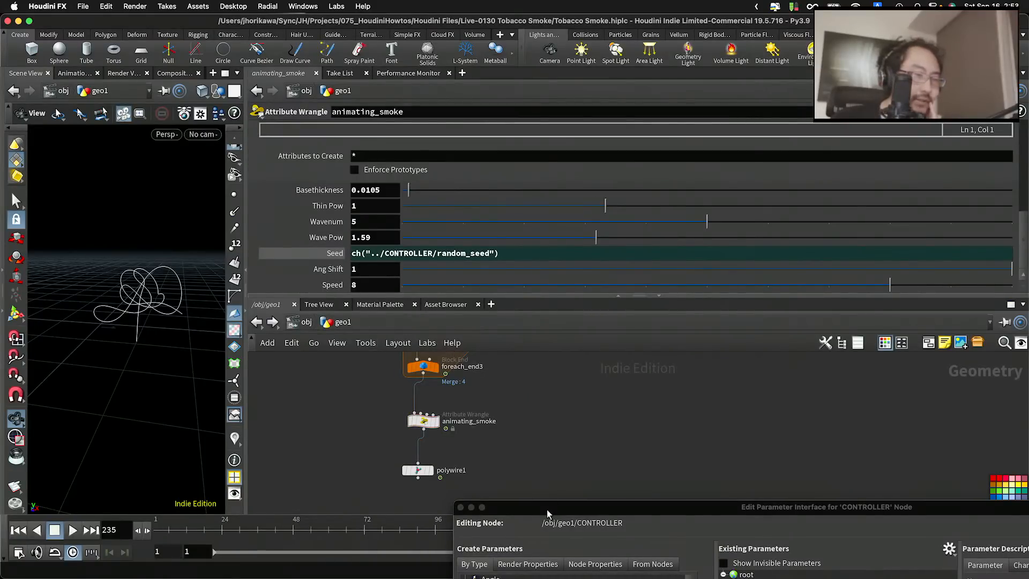
Add animating_smoke's Ang Shift parameter to the CONTROLLER's existing parameters, after smoke wave pow
left_click_drag(547, 509, 264, 259)
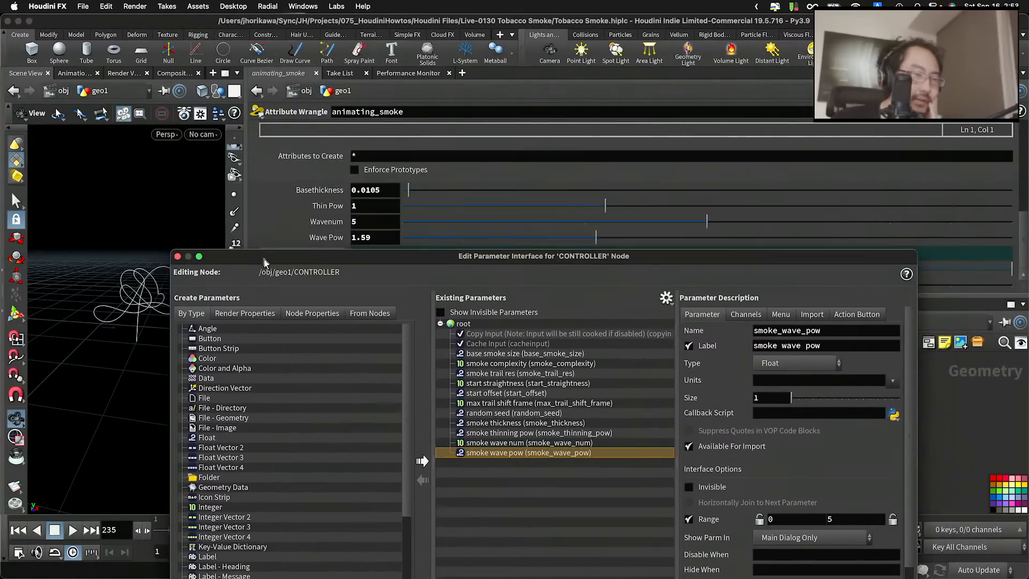
left_click_drag(345, 260, 533, 346)
left_click_drag(573, 284, 499, 71)
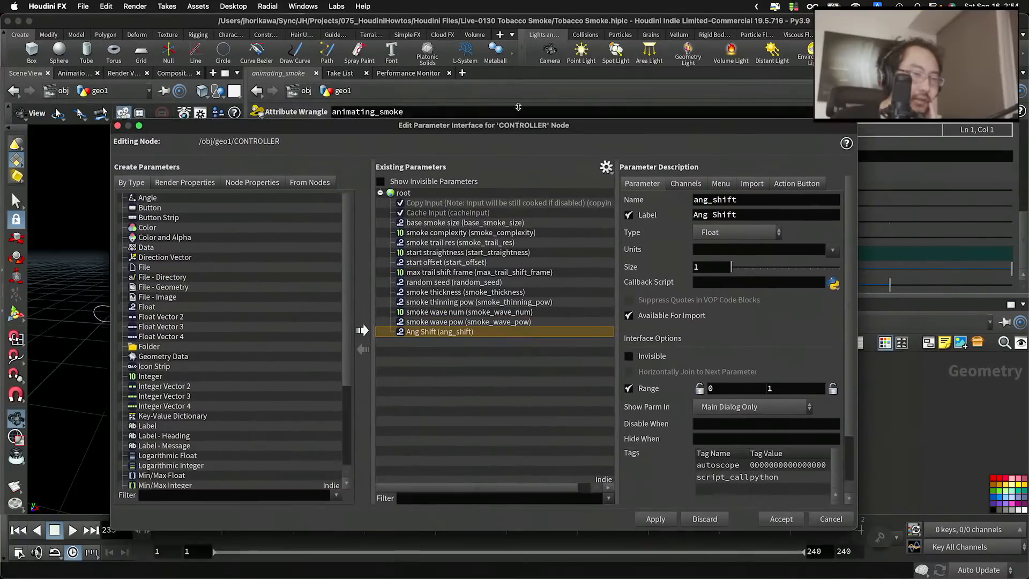
Rename the Ang Shift parameter as smoke_ang_shift and label it "smoek ang Shift"
left_click(674, 149)
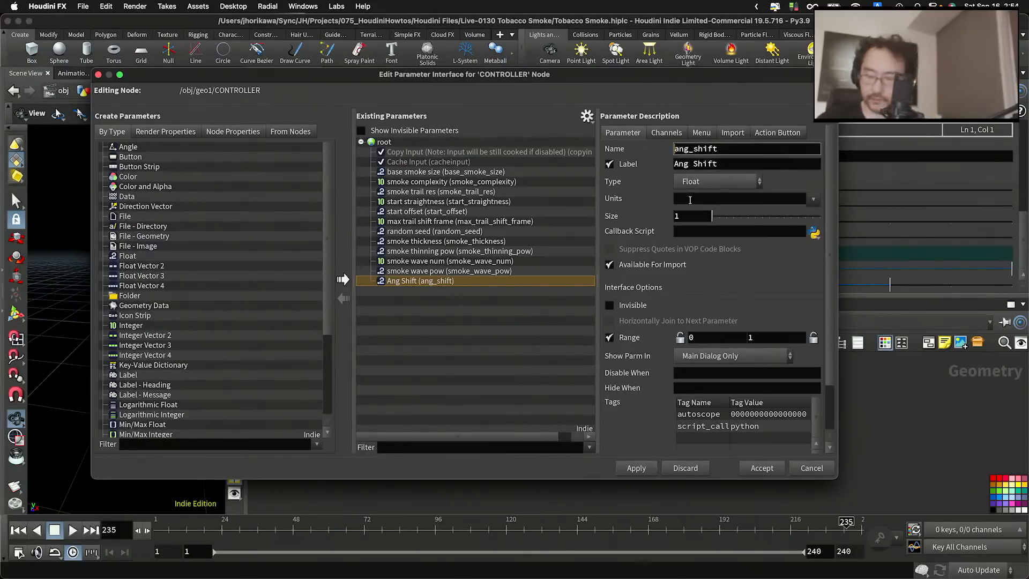
type("smowk")
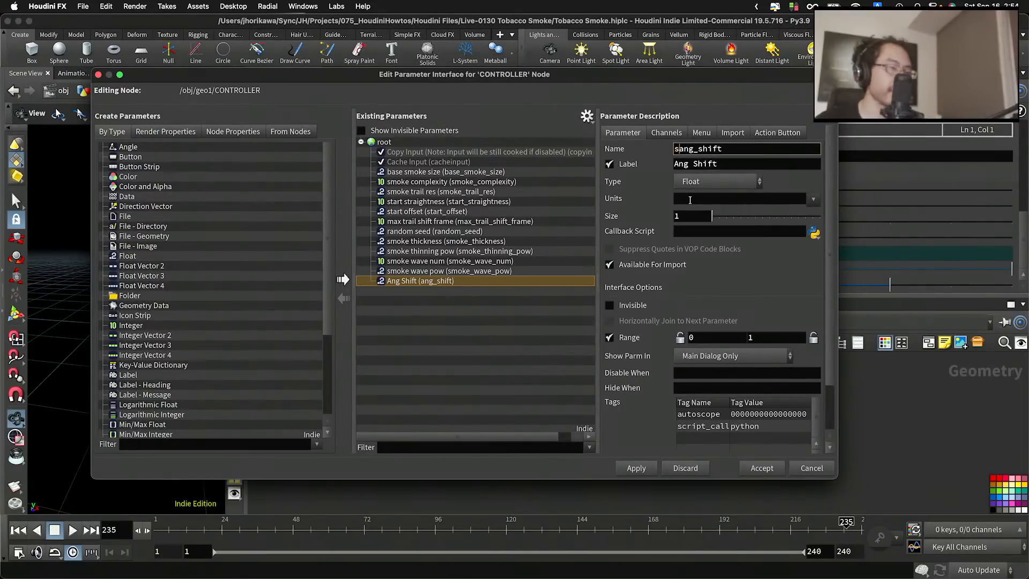
key("BackSpace")
key("BackSpace")
type("ke_")
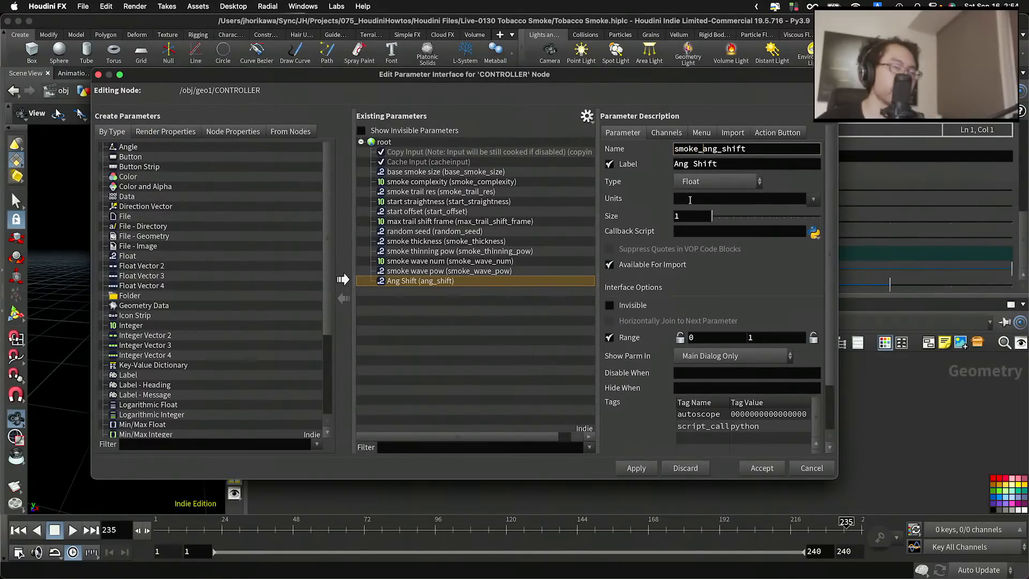
left_click(688, 164)
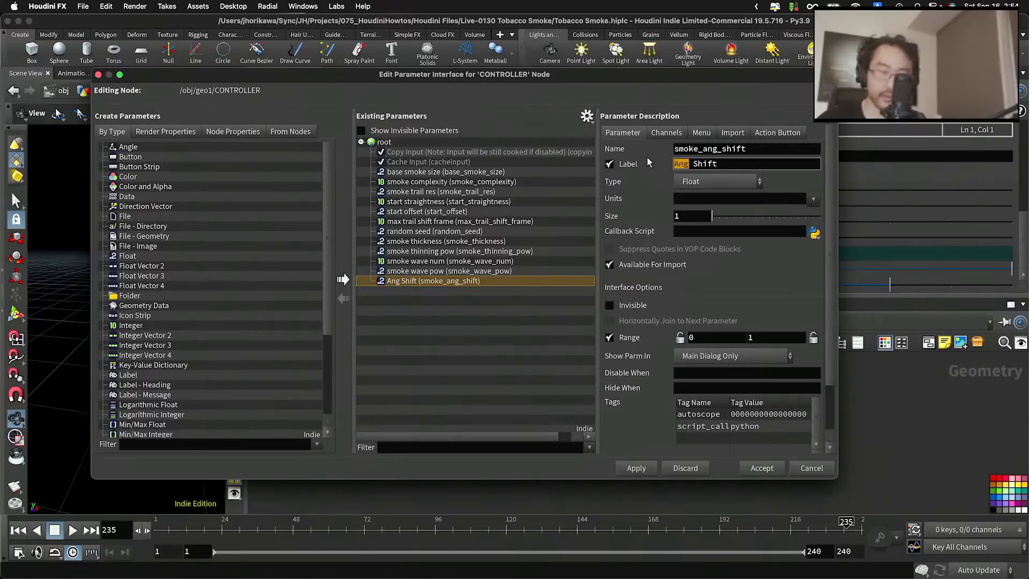
key("BackSpace")
key("BackSpace")
key("BackSpace")
type("smoek ang")
key("Return")
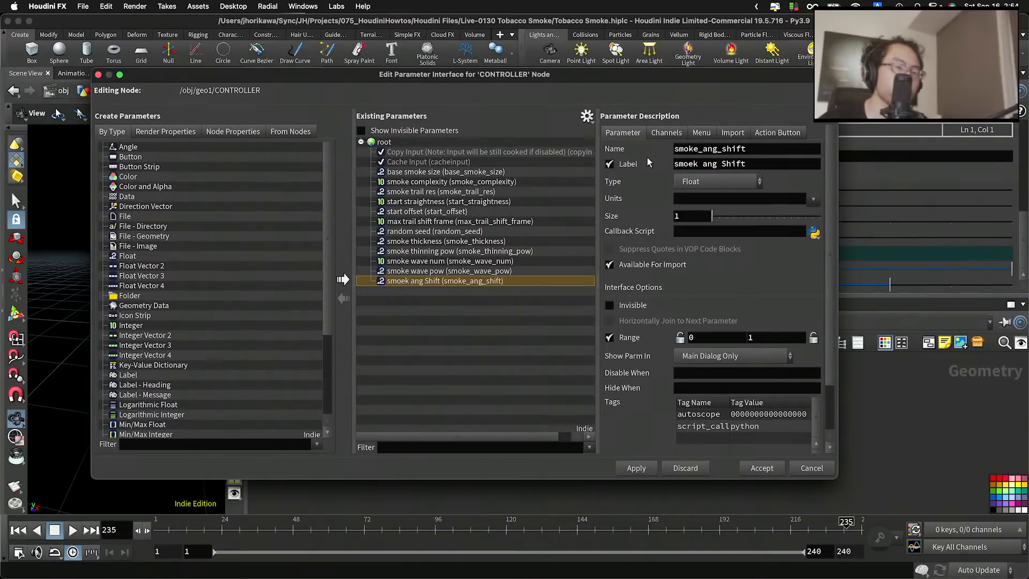
Set the smoke_ang_shift range maximum to 2 and make its label all lowercase, "smoek ang shift"
left_click(778, 338)
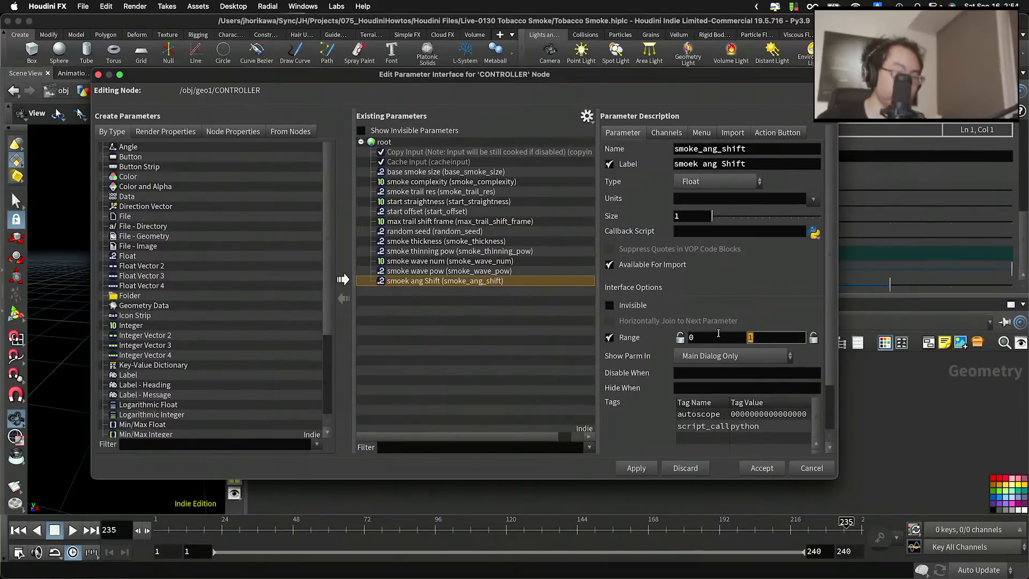
type("2")
key("Return")
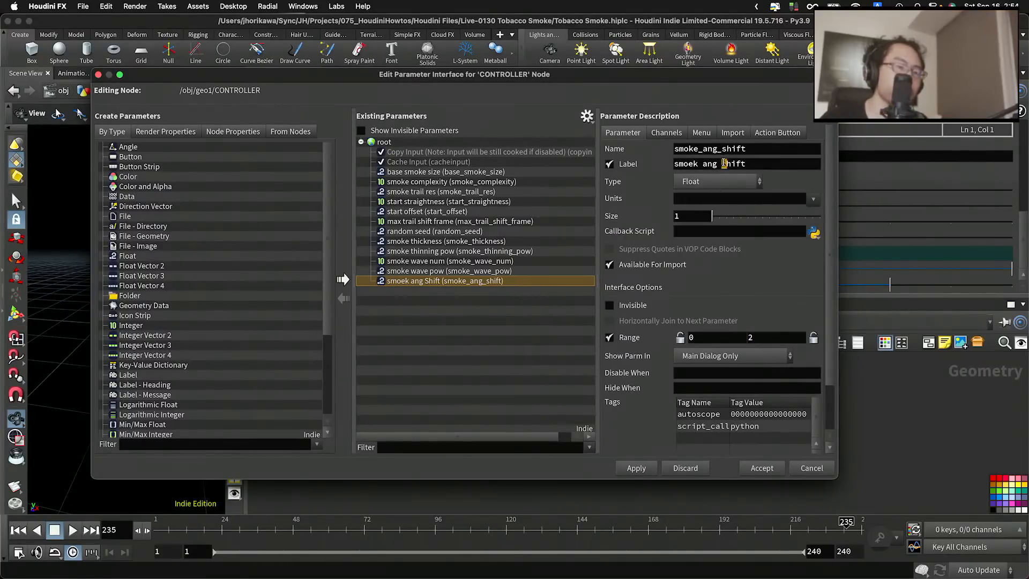
type("s")
key("Return")
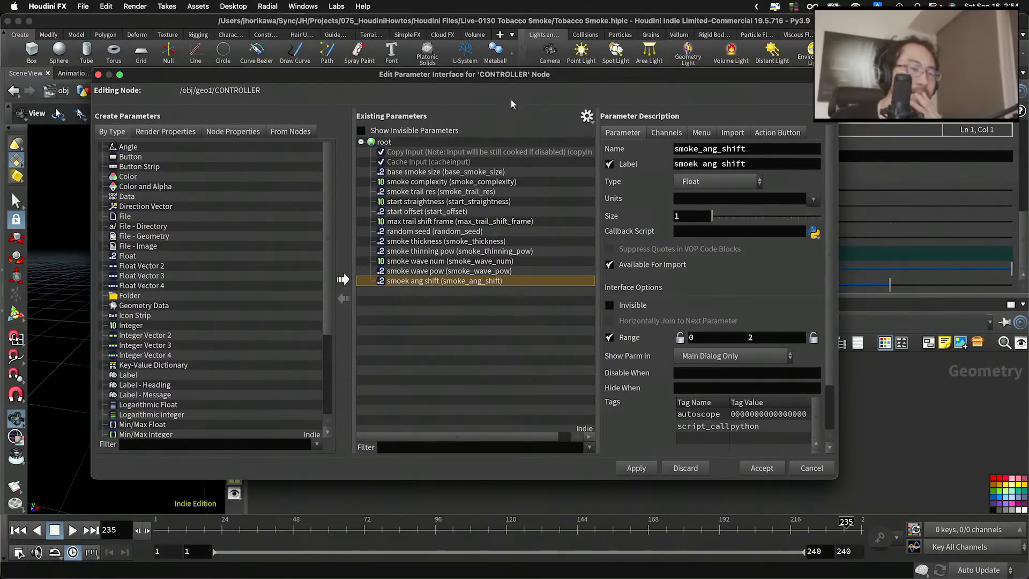
Add animating_smoke's Speed parameter to the CONTROLLER's existing parameters, after the smoke_ang_shift parameter
left_click_drag(490, 77, 820, 78)
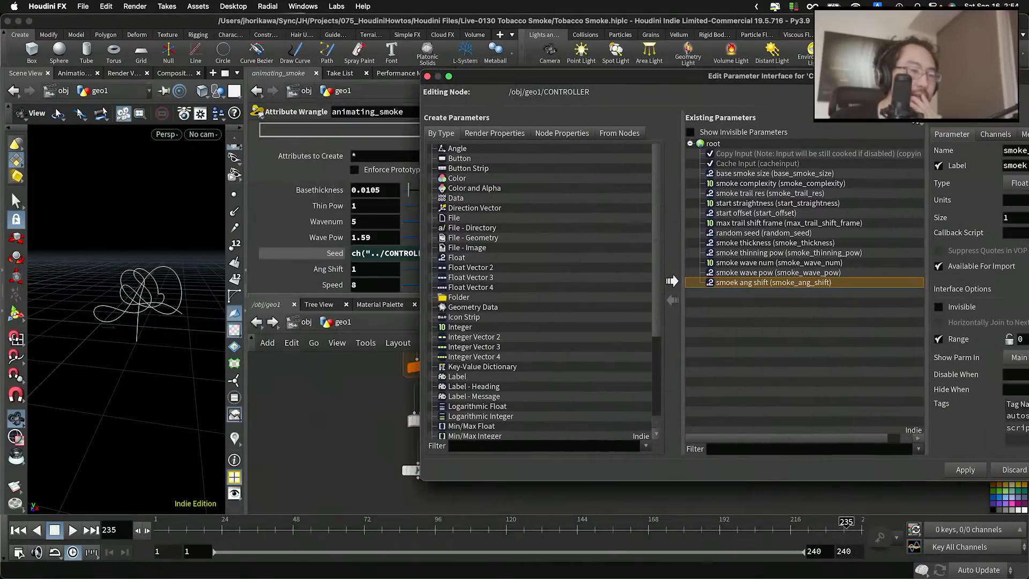
left_click_drag(333, 285, 735, 318)
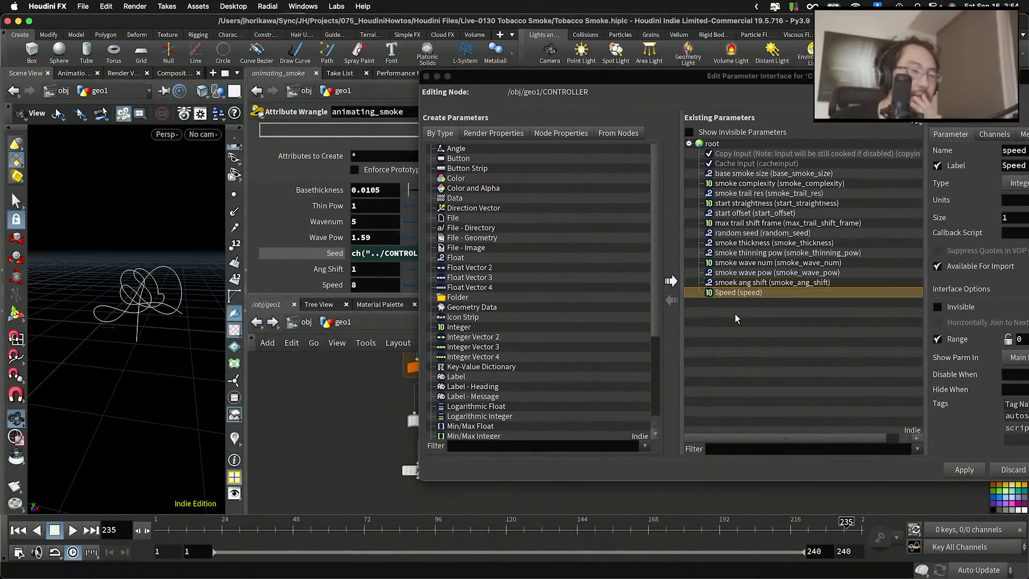
left_click_drag(697, 75, 493, 78)
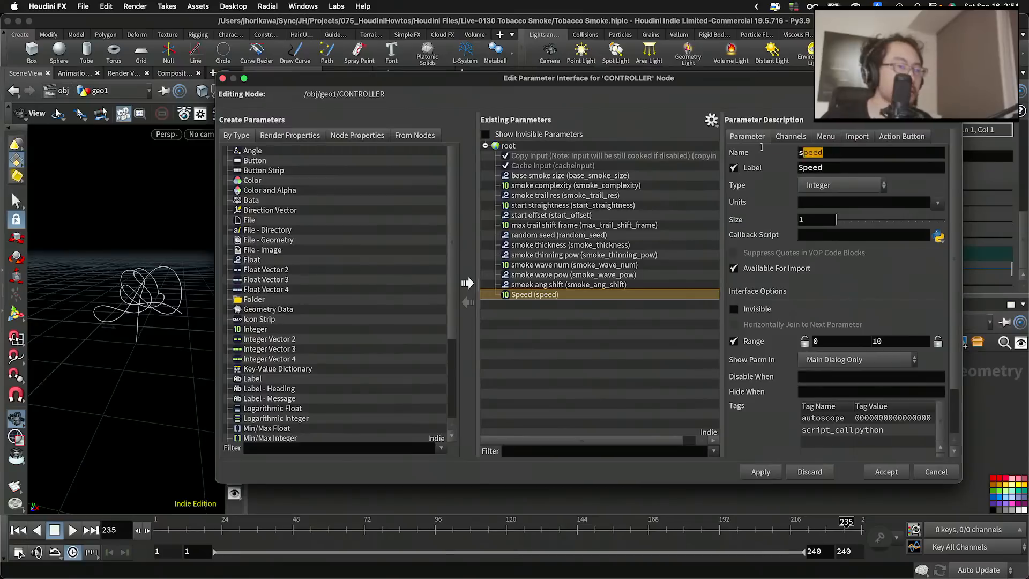
Rename the Speed parameter as smoke_animating_speed, label it "smoke animating speed", and accept the CONTROLLER's parameter interface changes
type("moke_animati")
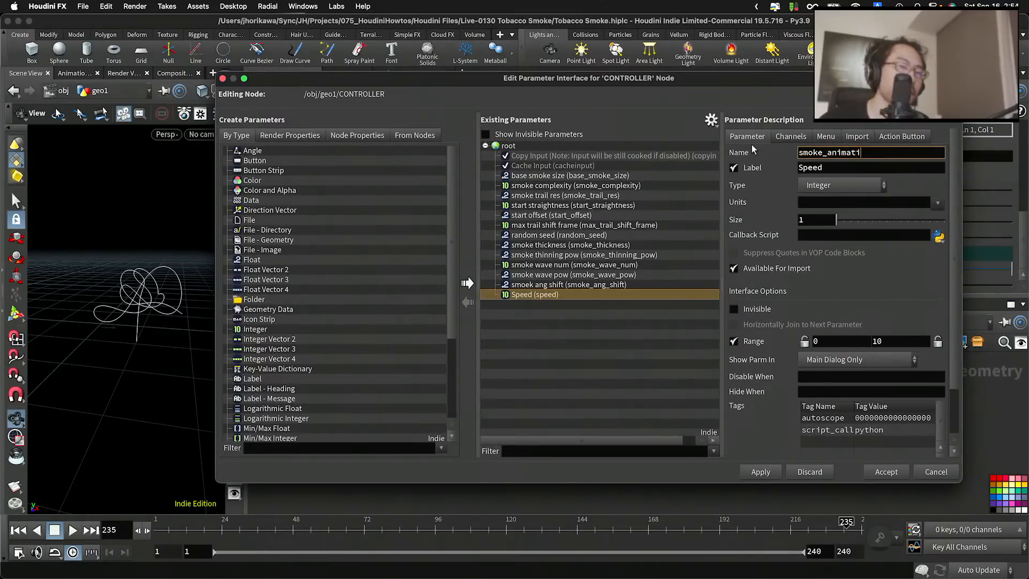
type("ng_speed")
key("Tab")
type("smo")
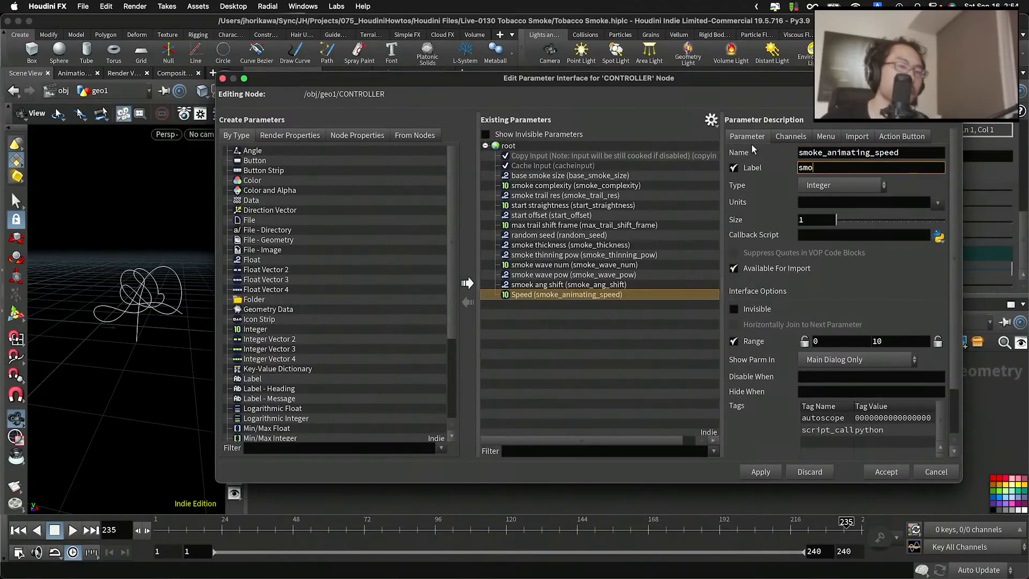
type("ke animating spe")
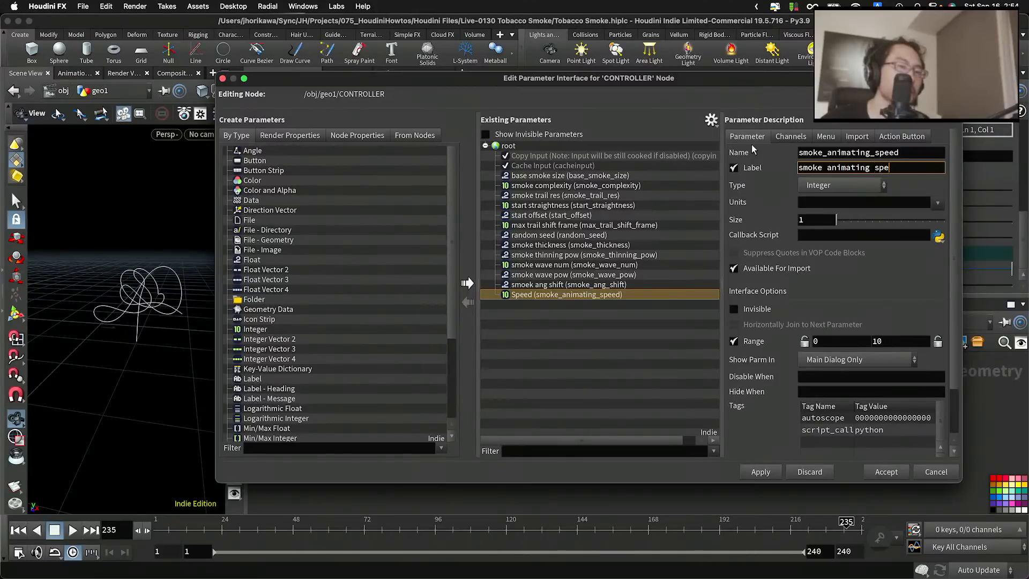
type("ed")
key("Return")
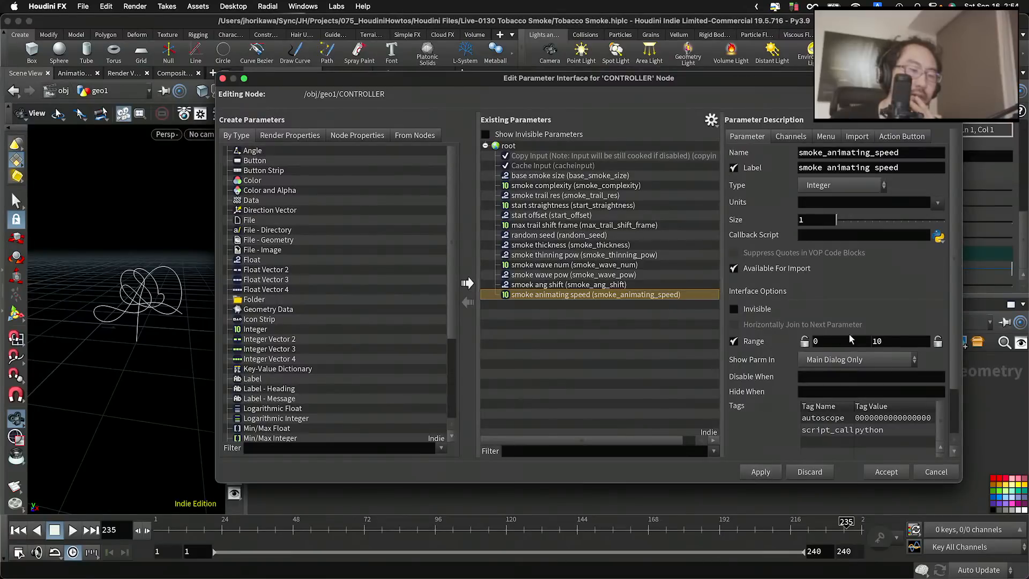
left_click(761, 471)
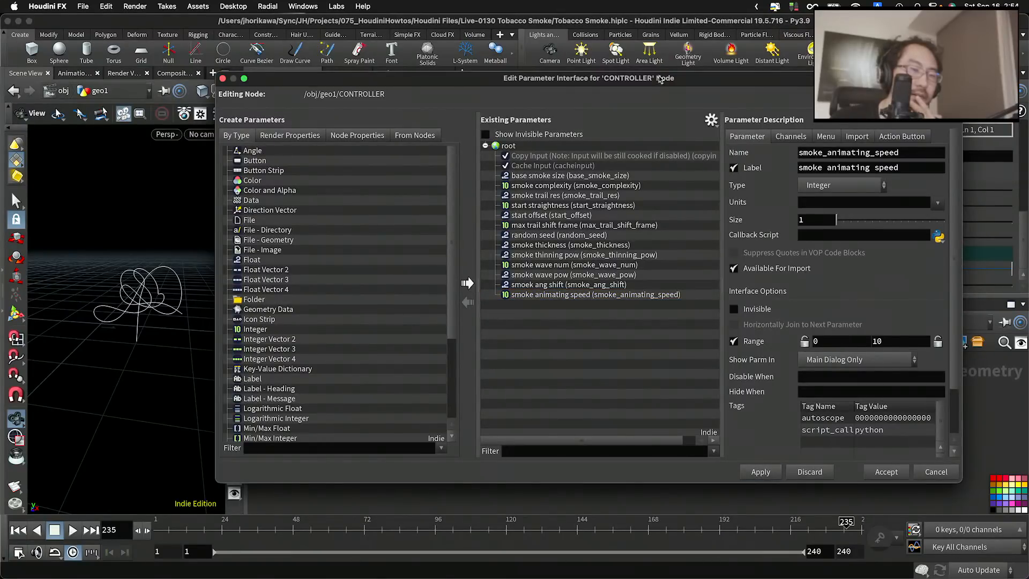
left_click_drag(660, 78, 604, 322)
left_click_drag(601, 269, 565, 103)
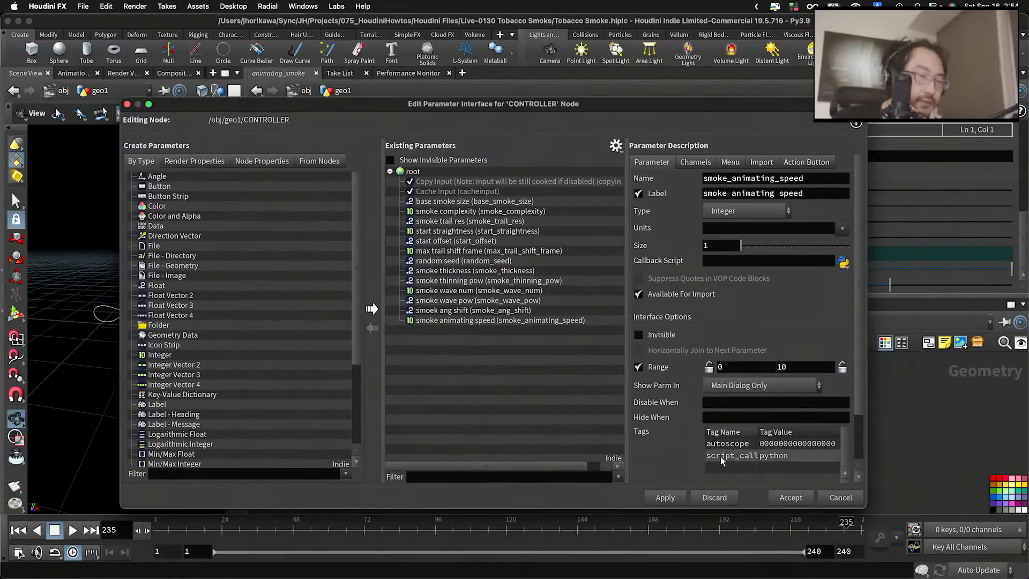
left_click(786, 497)
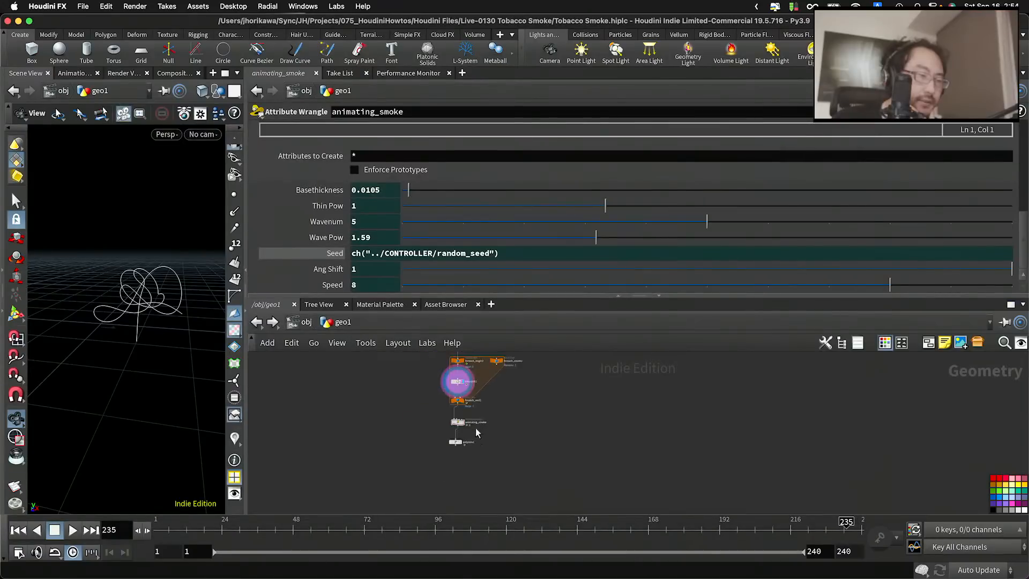
Display the last node below animating_smoke and move the selected CONTROLLER null down beside the network
scroll(477, 439, "down", 10)
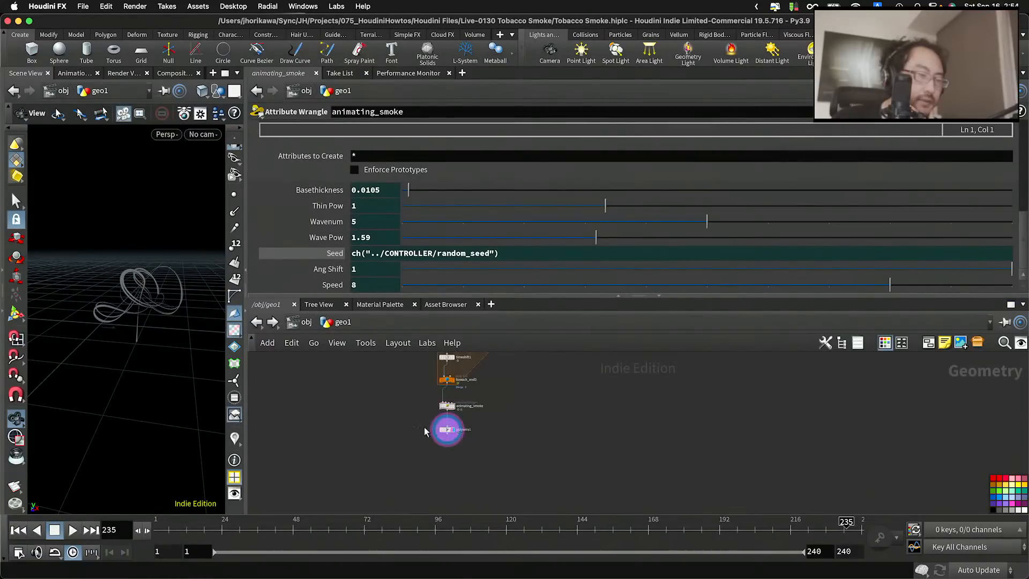
scroll(408, 379, "up", 5)
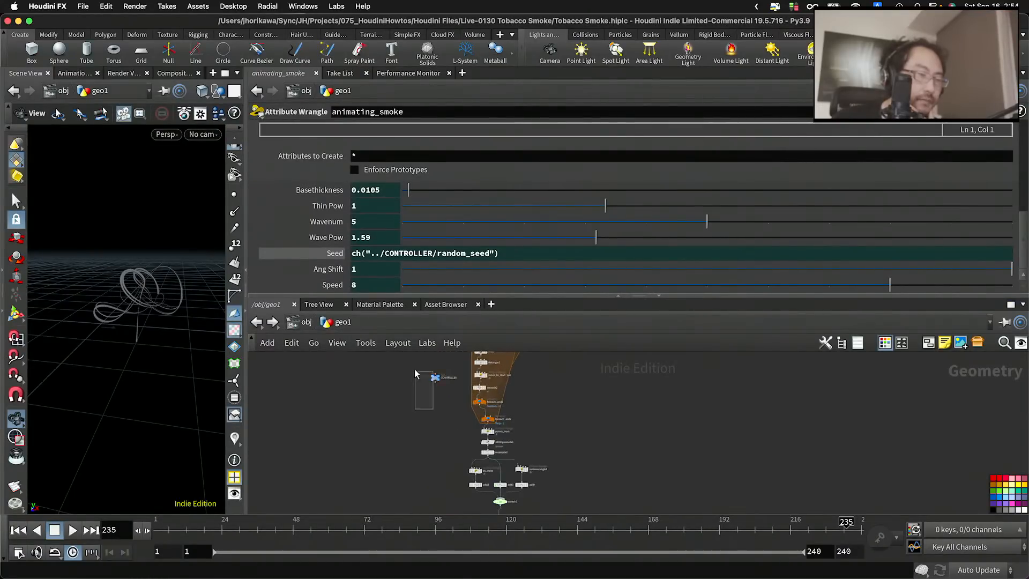
left_click_drag(434, 380, 398, 378)
left_click(390, 465)
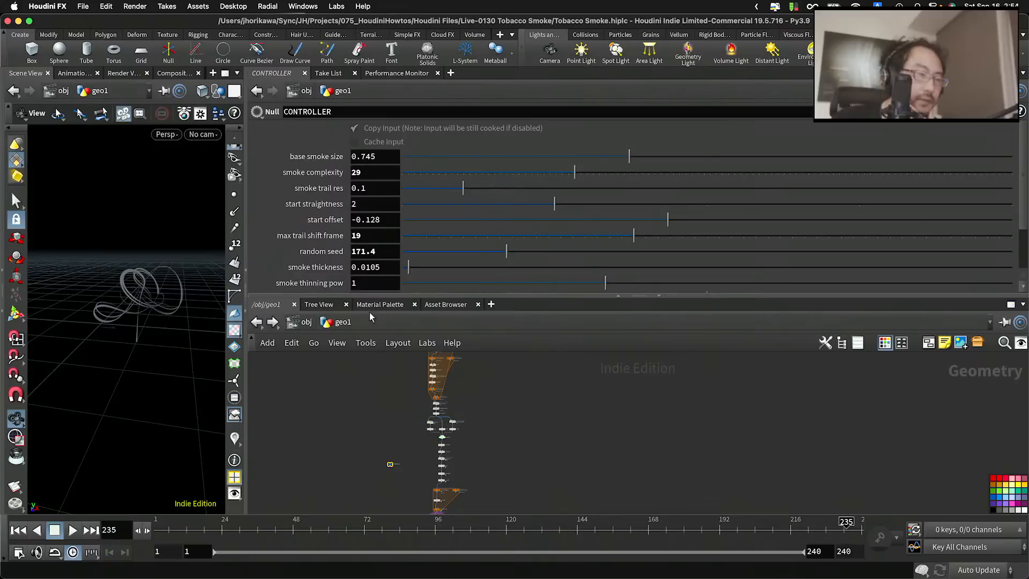
Widen the scene view pane for a larger view of the smoke and place the CONTROLLER null beside the final nodes
left_click_drag(243, 261, 635, 278)
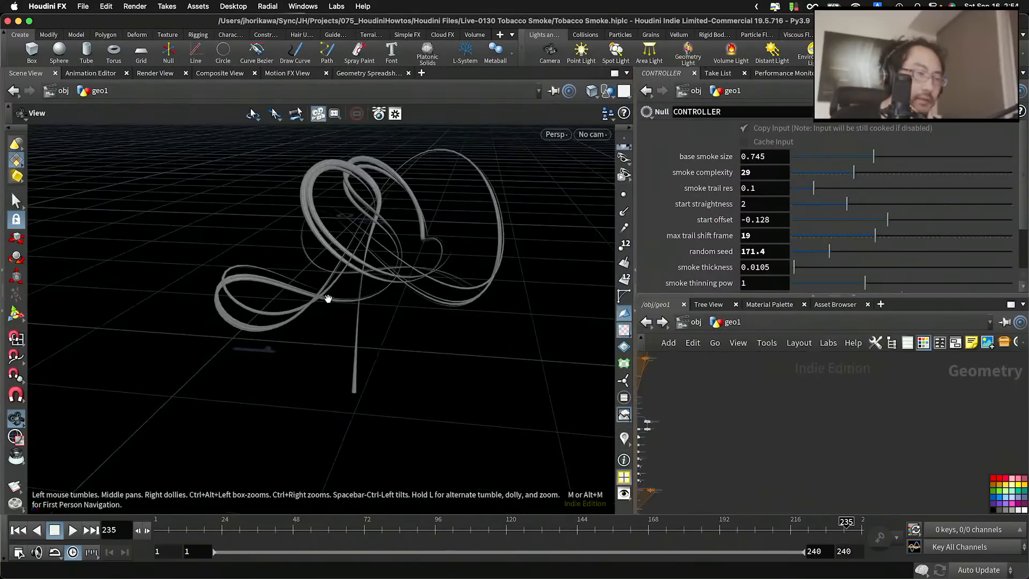
left_click_drag(368, 311, 390, 259)
right_click_drag(390, 259, 413, 275)
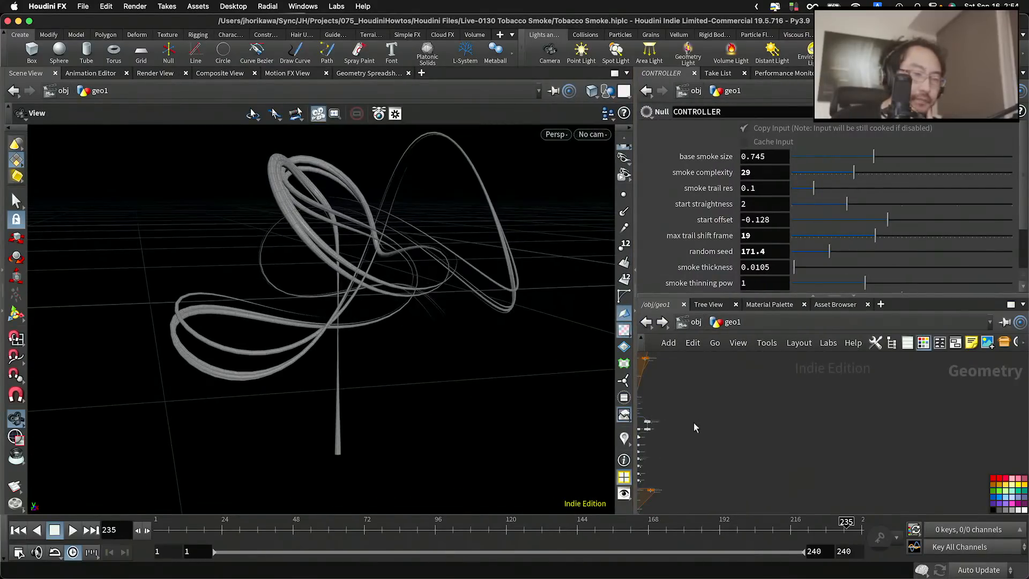
key("h")
scroll(752, 414, "up", 5)
middle_click_drag(817, 504, 767, 428)
scroll(767, 428, "up", 4)
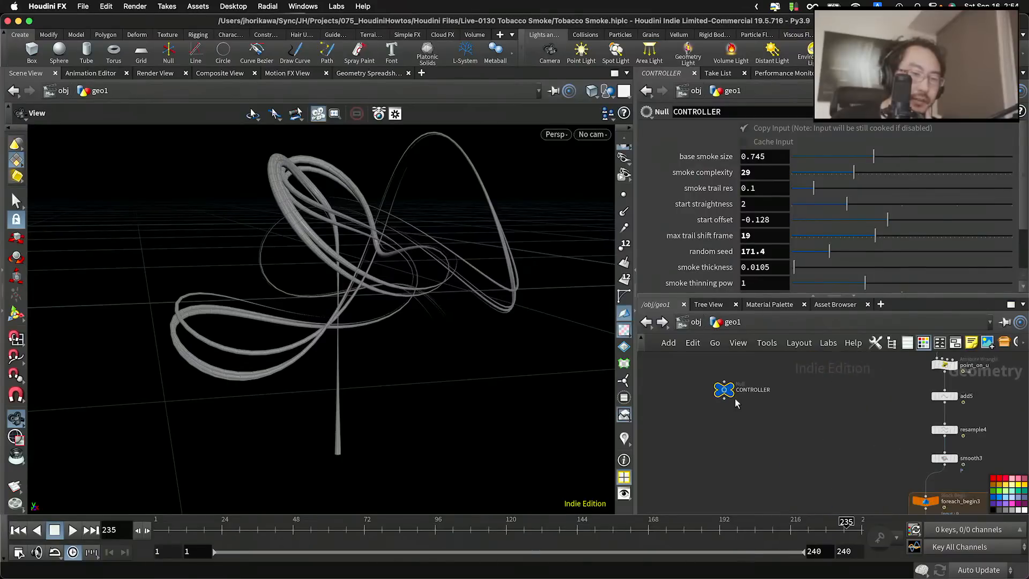
left_click_drag(733, 395, 783, 465)
scroll(765, 394, "down", 5)
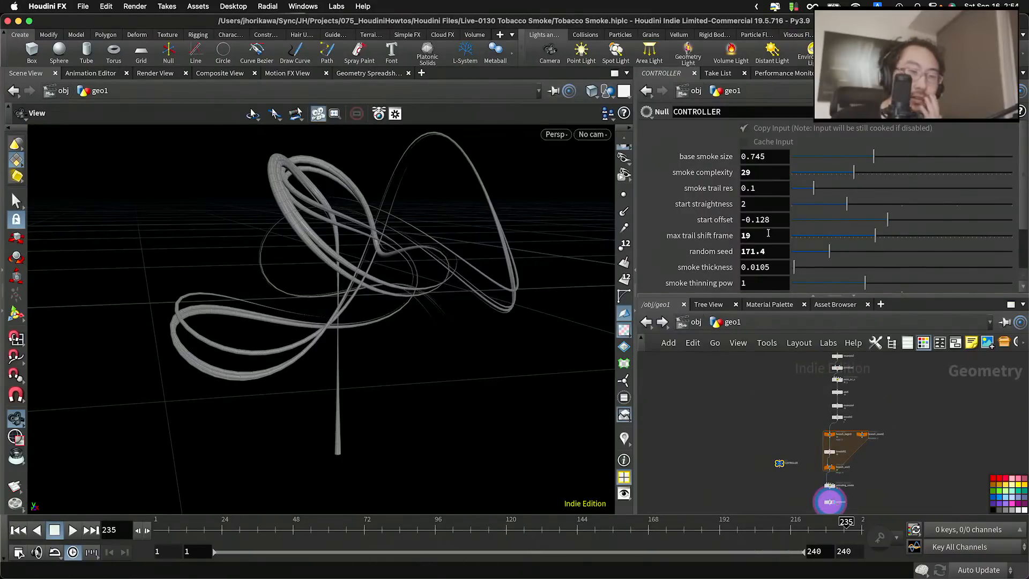
Play the animation while trying the CONTROLLER's base smoke size at 0.808, and set it to 0.603
left_click_drag(855, 159, 881, 159)
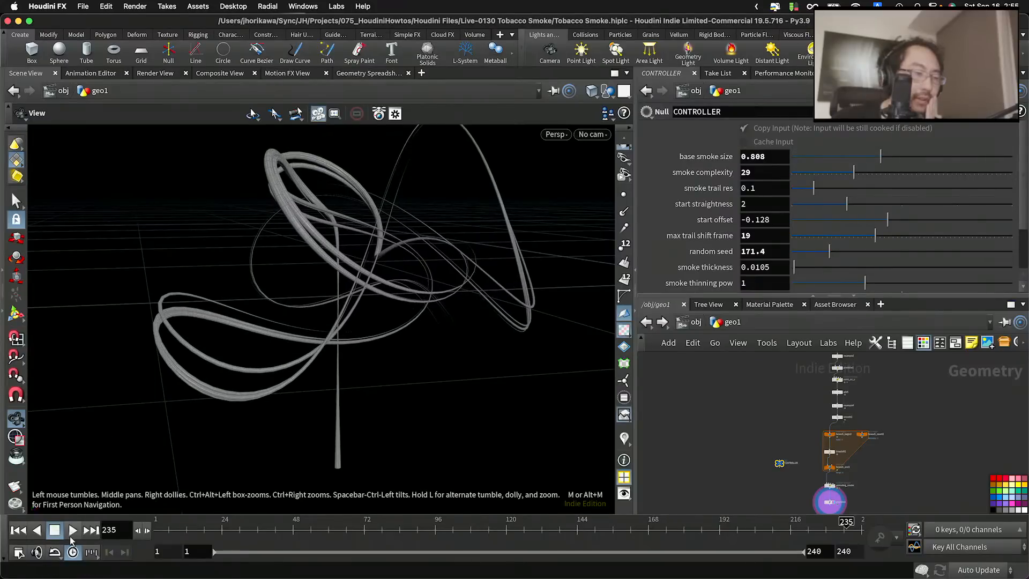
left_click(71, 534)
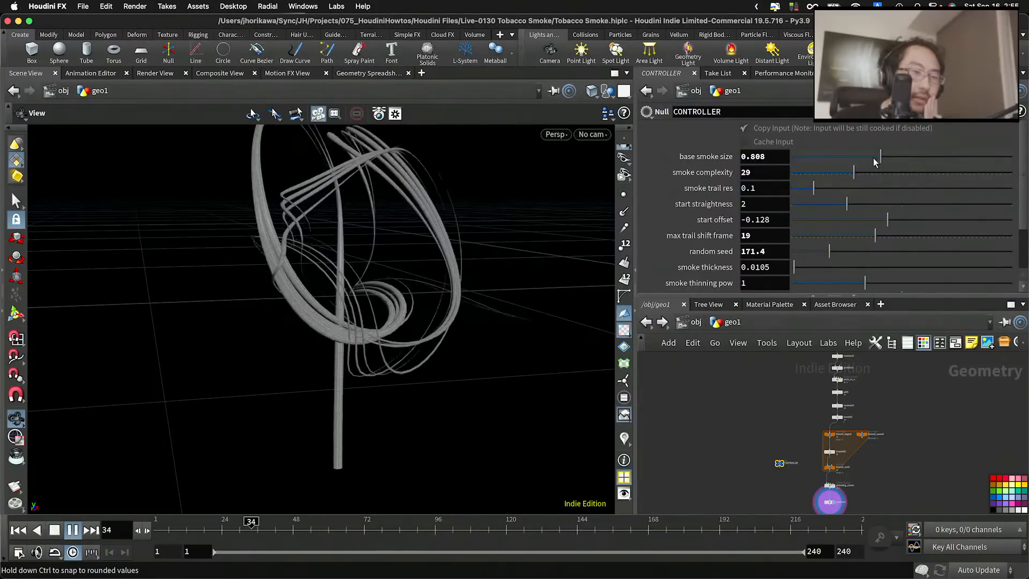
mouse_move(855, 159)
left_mouse_down()
mouse_move(830, 159)
mouse_move(869, 159)
mouse_move(858, 162)
left_mouse_up()
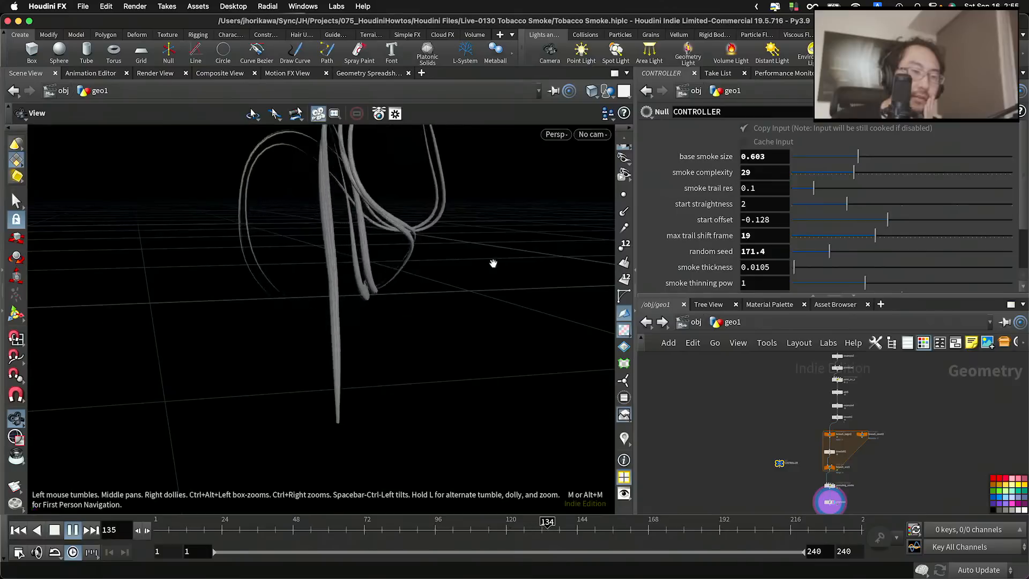
left_click_drag(491, 264, 476, 288)
Set the CONTROLLER's smoke complexity to 69 and its smoke trail res to 0.224
left_click_drag(854, 172, 888, 172)
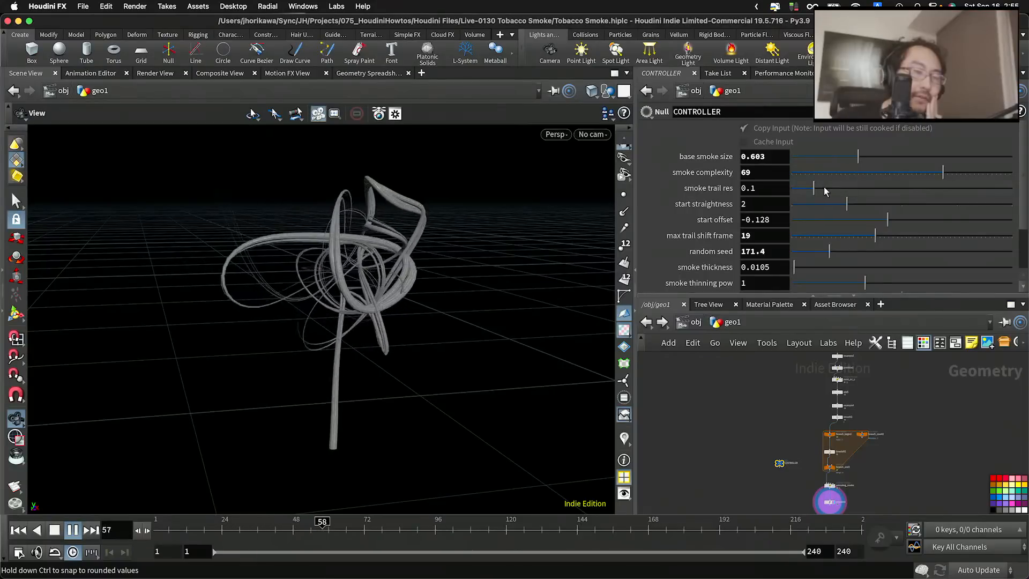
left_click_drag(825, 191, 829, 191)
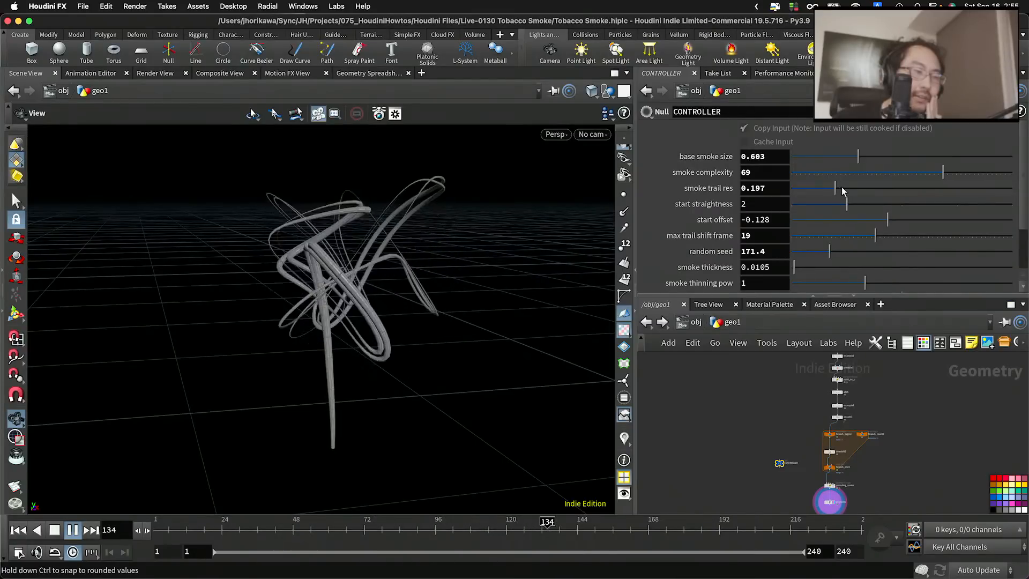
mouse_move(851, 190)
left_mouse_down()
mouse_move(859, 190)
mouse_move(842, 192)
left_mouse_up()
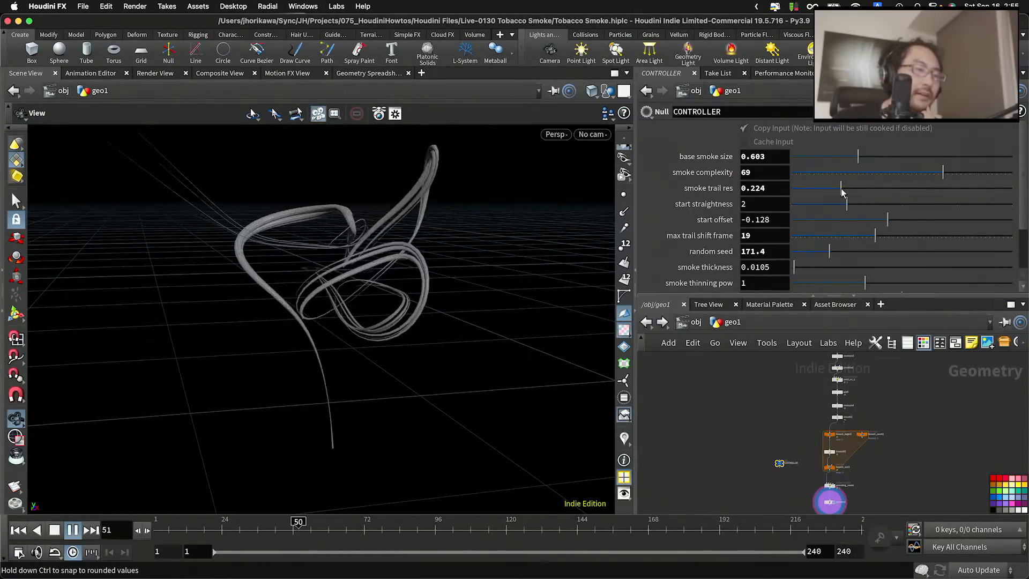
right_click_drag(350, 209, 298, 178)
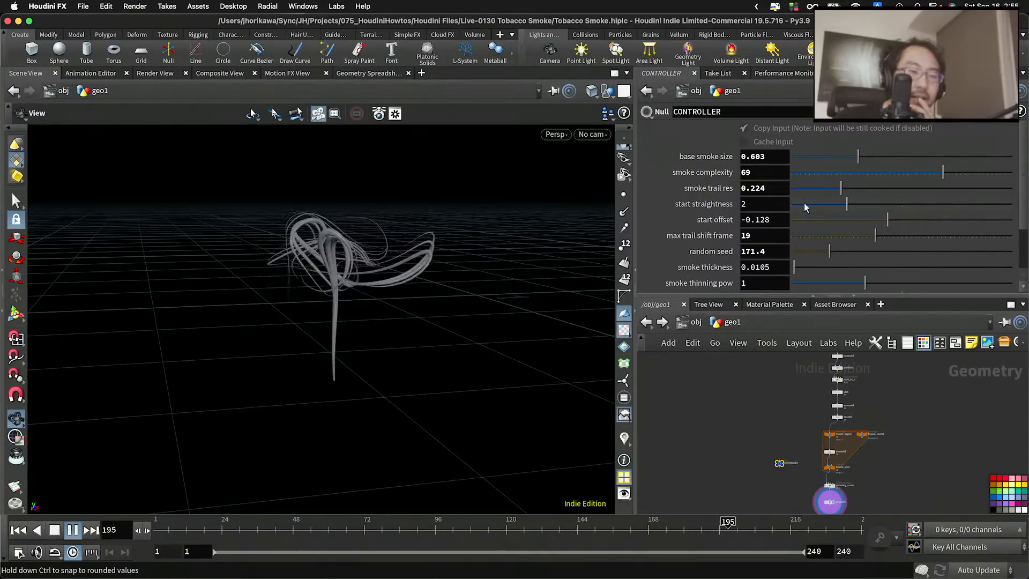
Try the CONTROLLER's start straightness at 1 and 5, and return it to 2
left_click_drag(840, 205, 783, 211)
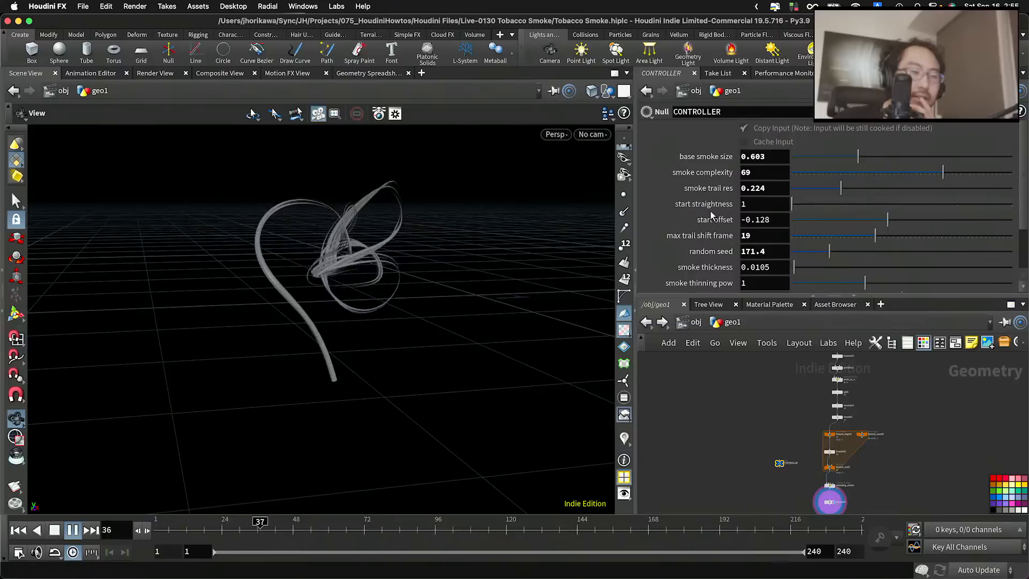
mouse_move(499, 232)
left_mouse_down()
mouse_move(391, 282)
mouse_move(448, 275)
mouse_move(338, 361)
left_mouse_up()
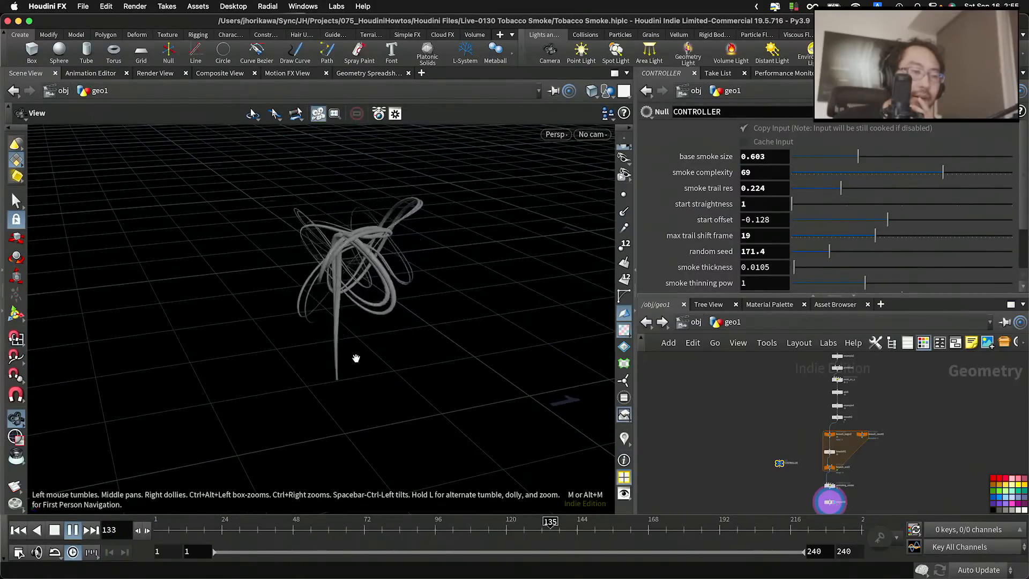
left_click_drag(383, 341, 354, 279)
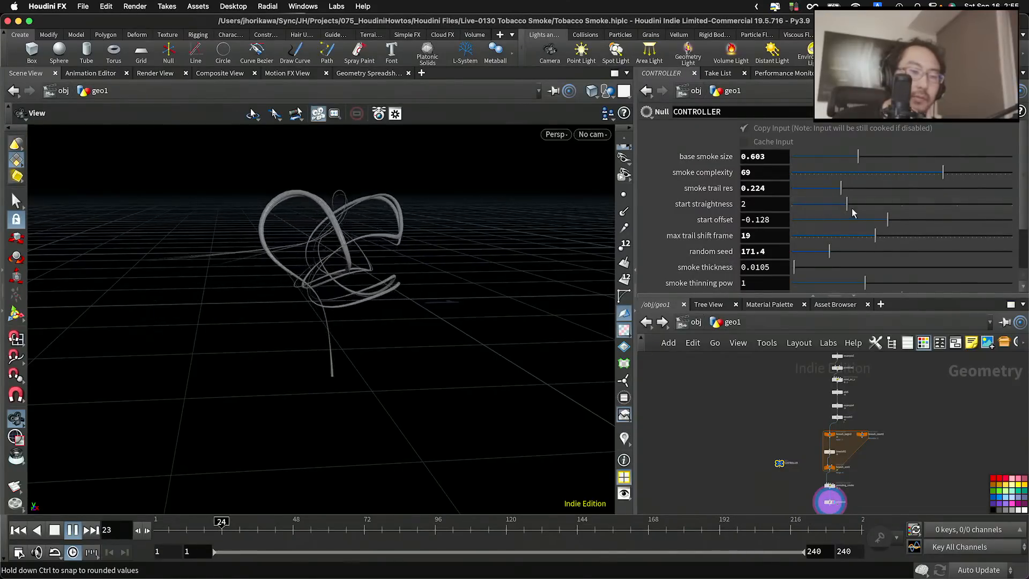
left_click_drag(851, 208, 1013, 201)
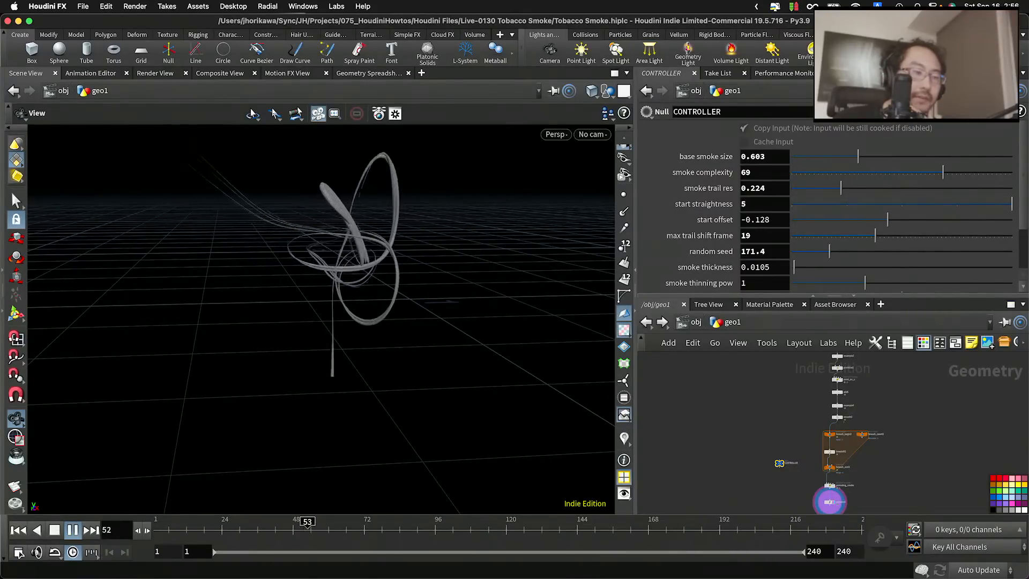
left_click_drag(468, 279, 413, 278)
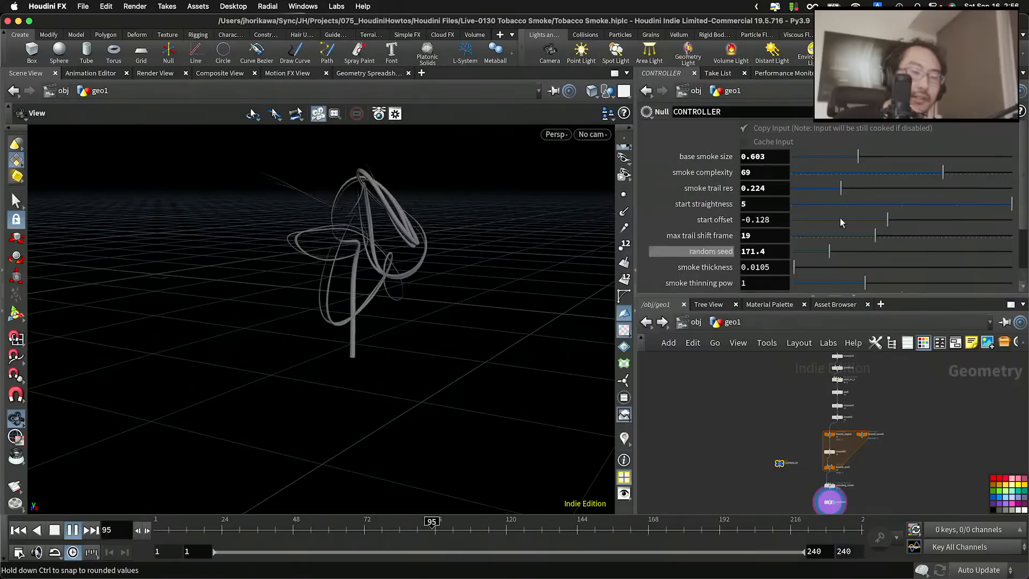
left_click(855, 207)
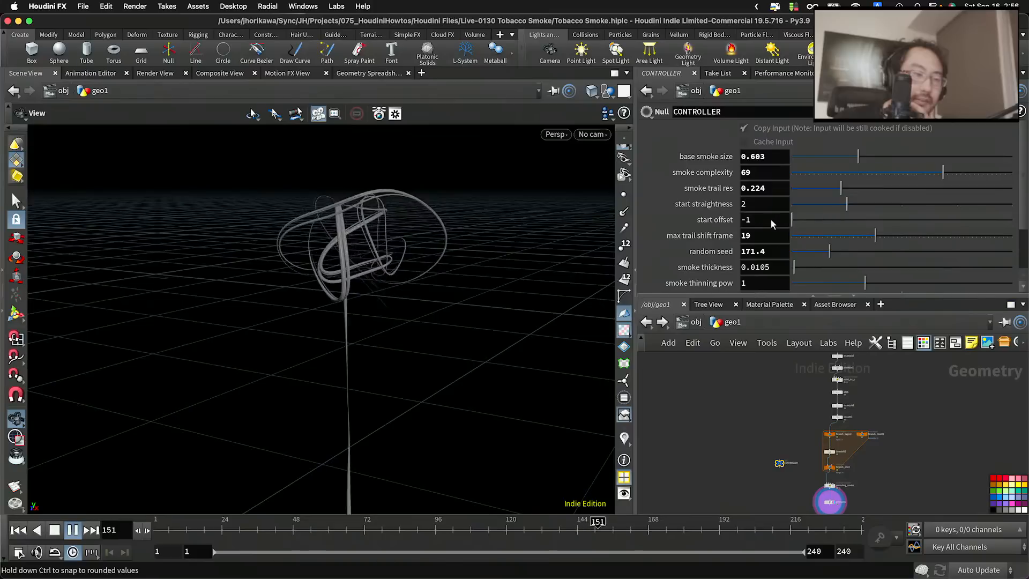
Set the CONTROLLER's start offset to -0.134 and its max trail shift frame to 42
left_click(909, 221)
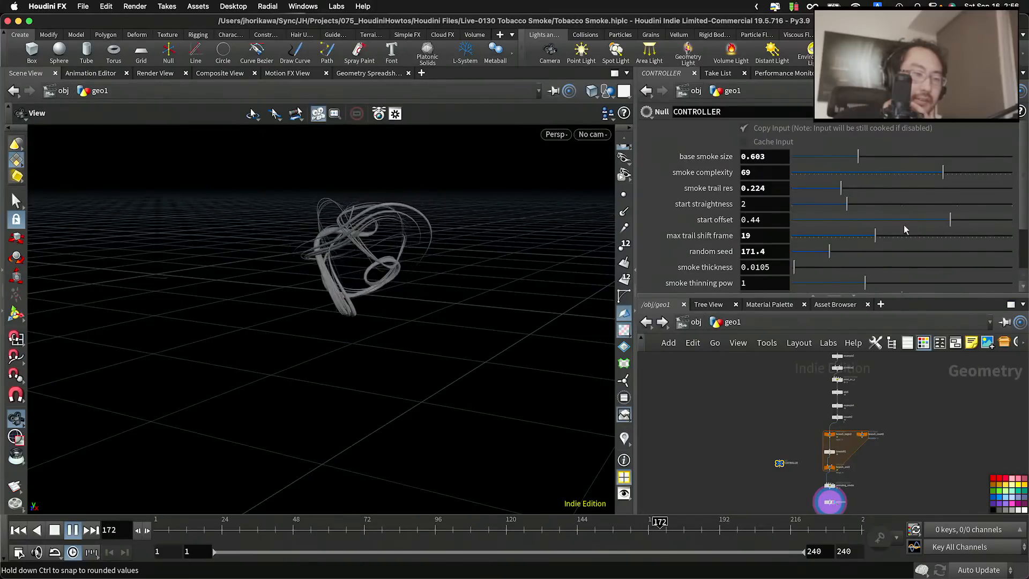
left_click_drag(875, 227, 883, 228)
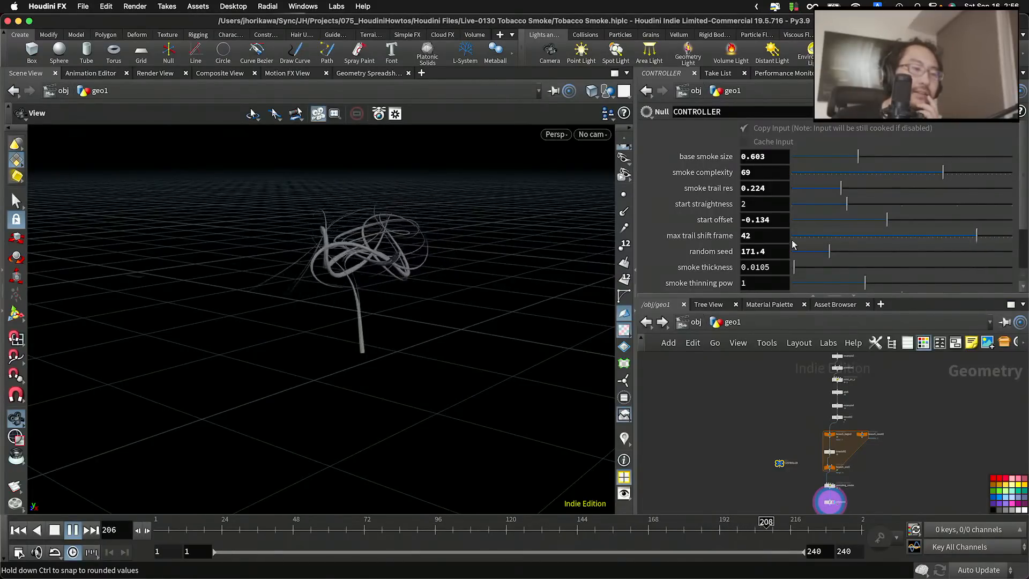
scroll(349, 251, "up", 4)
left_click_drag(356, 255, 354, 303)
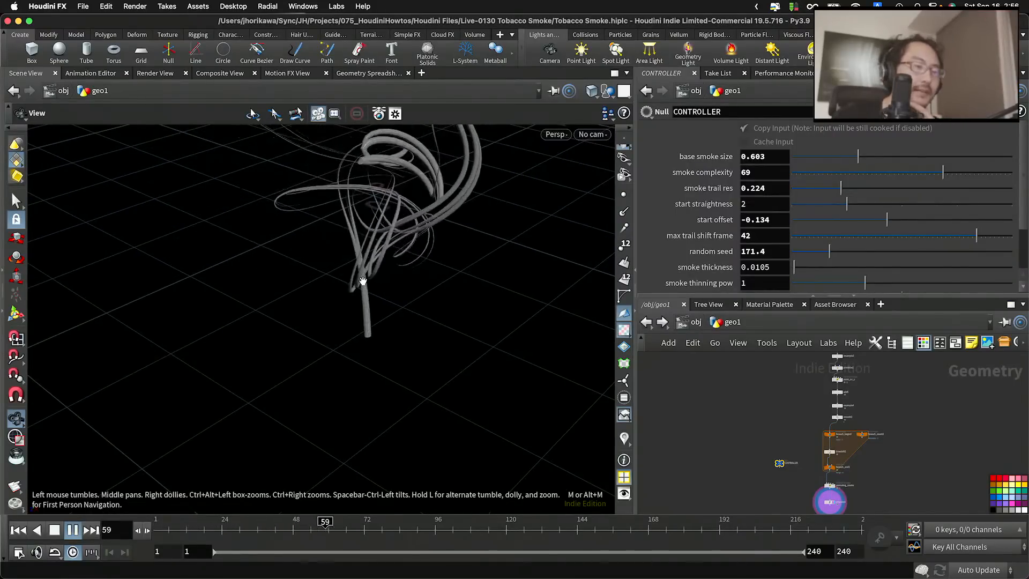
left_click_drag(386, 264, 407, 240)
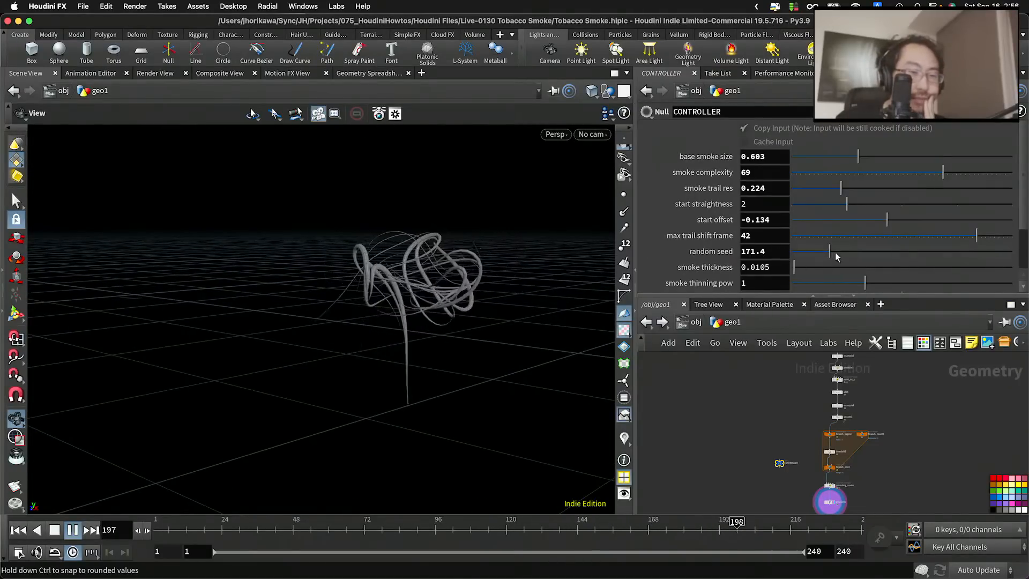
Set the CONTROLLER's random seed to 472 and its smoke thickness to 0.017
left_click_drag(497, 250, 442, 300)
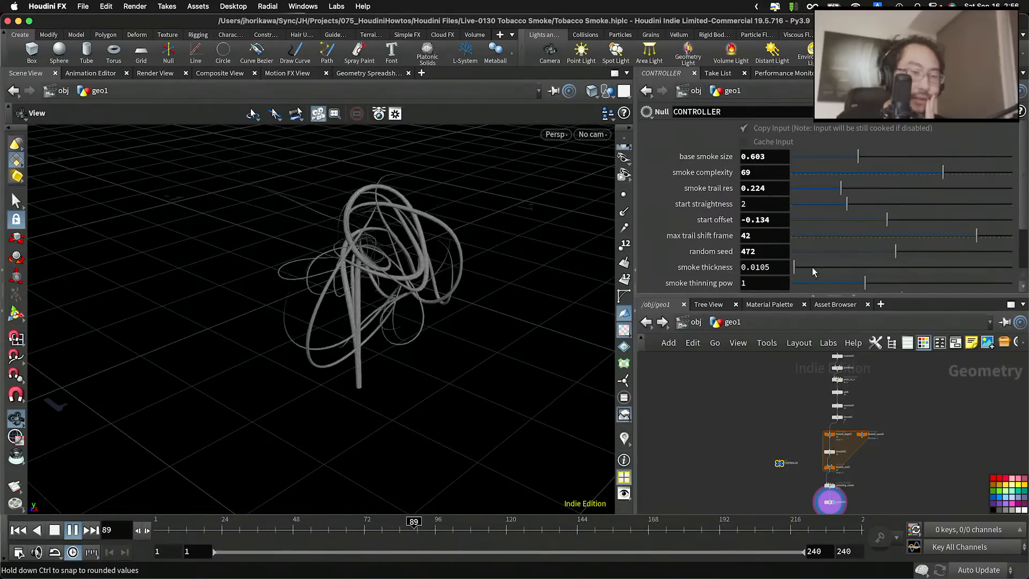
mouse_move(795, 275)
left_mouse_down()
mouse_move(839, 271)
mouse_move(796, 275)
left_mouse_up()
left_click_drag(435, 269, 326, 338)
right_click_drag(326, 338, 329, 300)
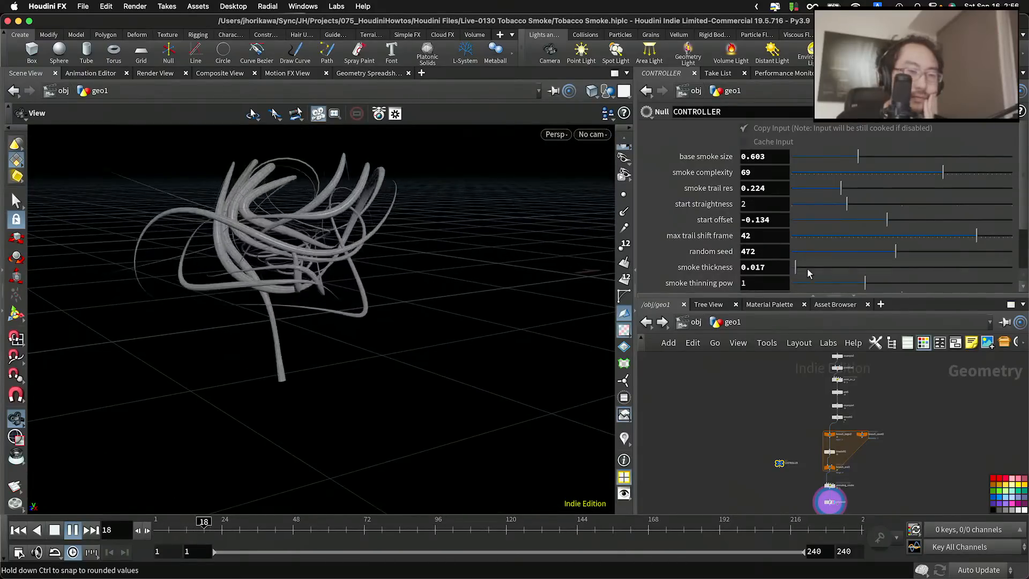
left_click_drag(795, 268, 795, 271)
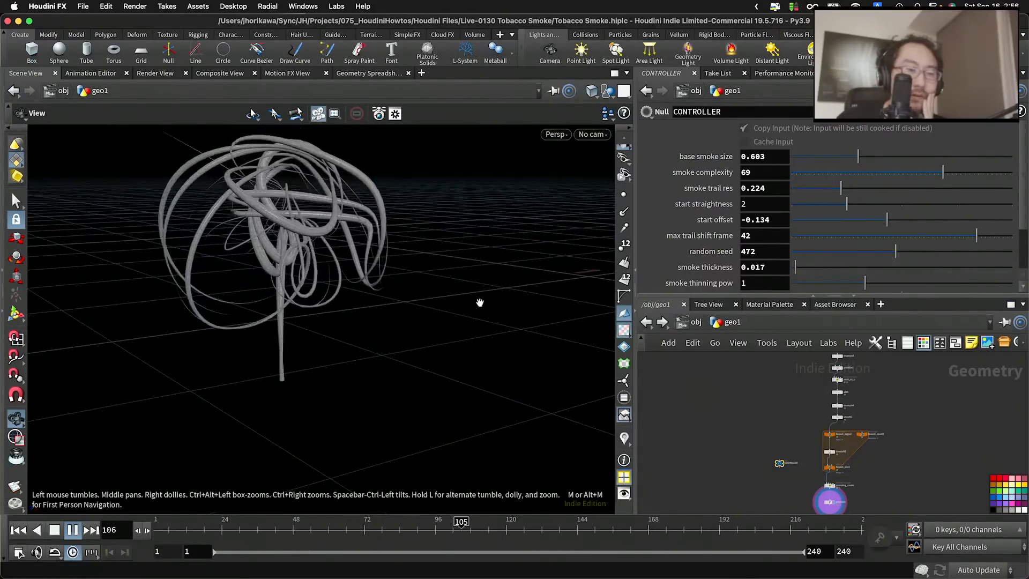
Adjust the CONTROLLER's smoke thinning pow while checking the smoke from another angle, and settle on 1.35
left_click_drag(868, 283, 924, 286)
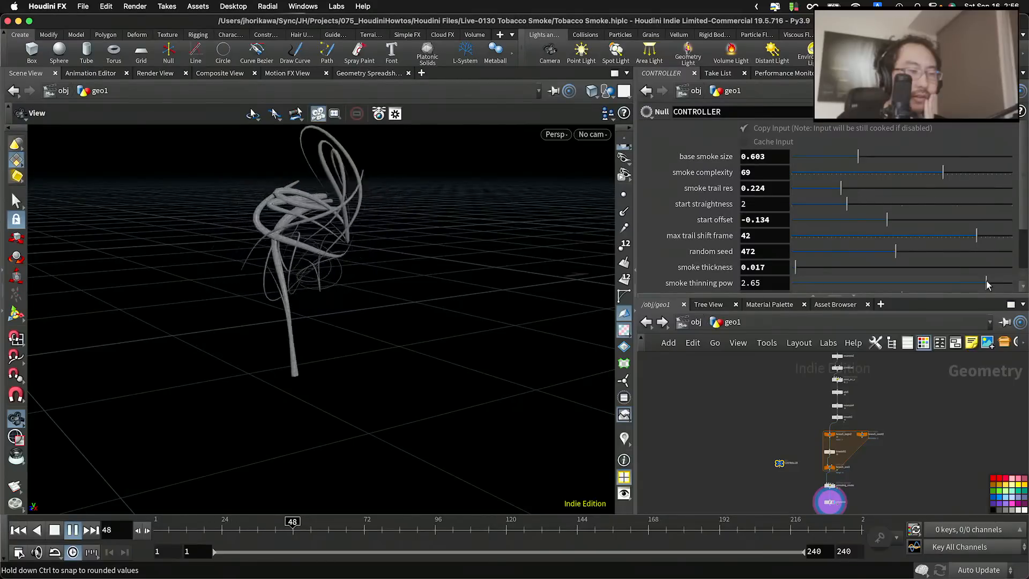
left_click_drag(988, 285, 945, 288)
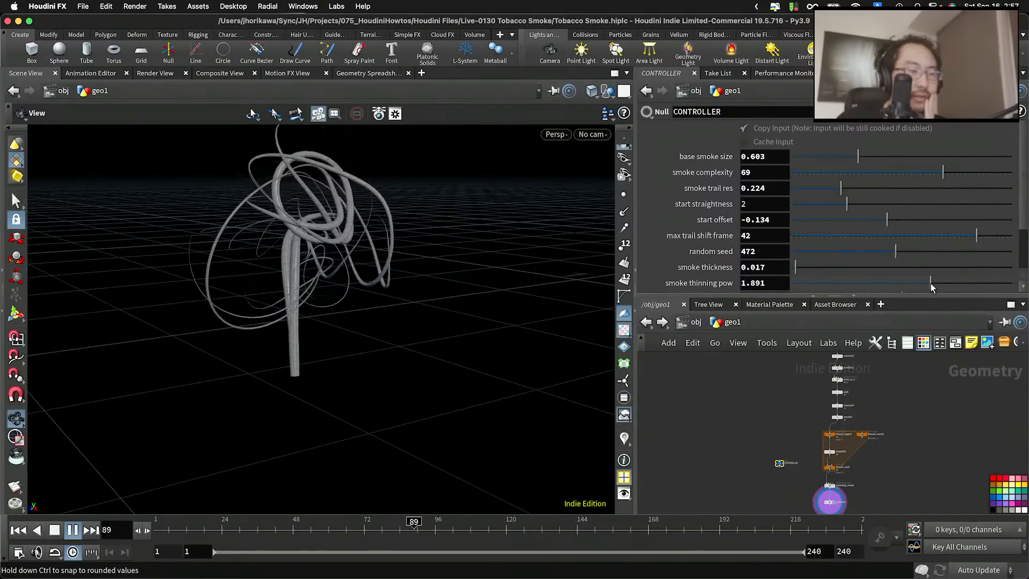
left_click_drag(248, 298, 454, 303)
left_click_drag(278, 297, 235, 425)
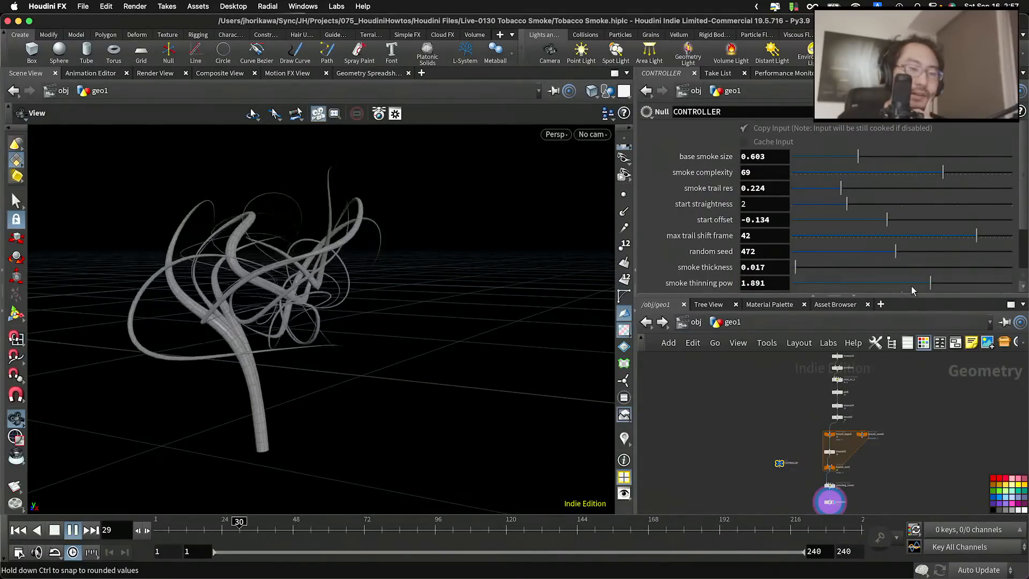
left_click_drag(937, 280, 902, 283)
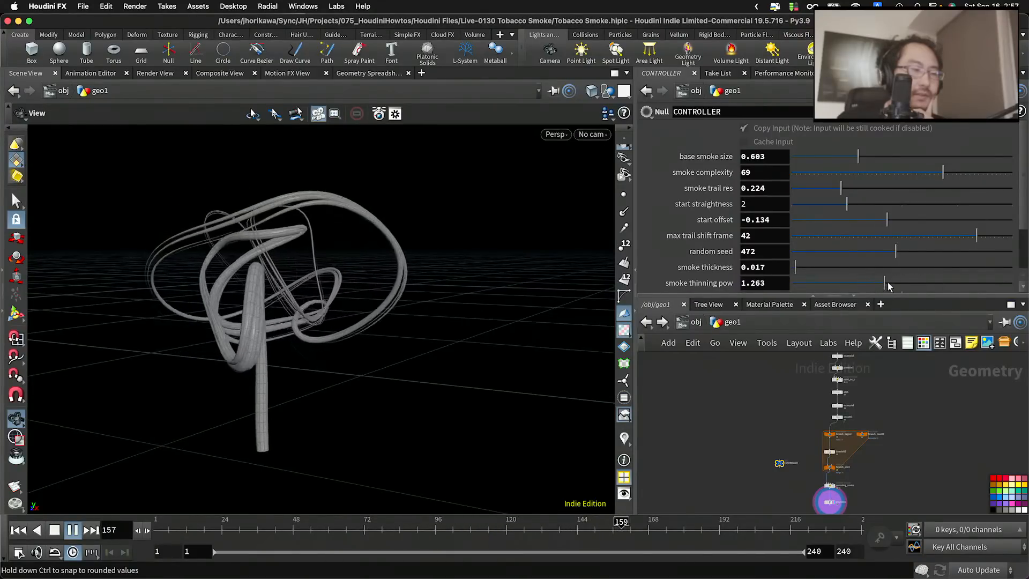
left_click_drag(893, 285, 891, 283)
Try the CONTROLLER's smoke wave num at 7, and settle on 6
scroll(767, 246, "down", 4)
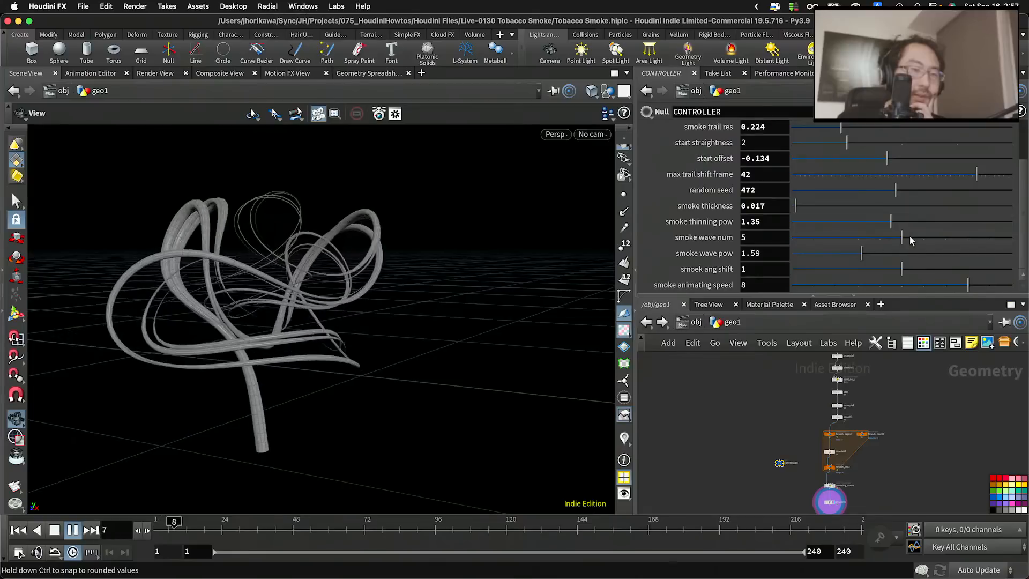
mouse_move(954, 239)
left_mouse_down()
mouse_move(1013, 238)
mouse_move(945, 238)
left_mouse_up()
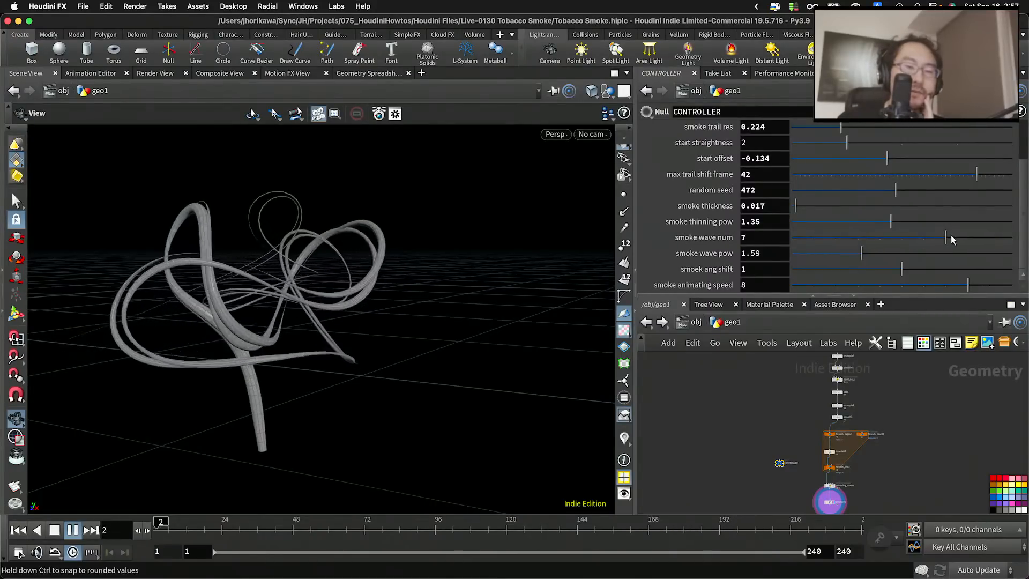
left_click_drag(952, 240, 924, 239)
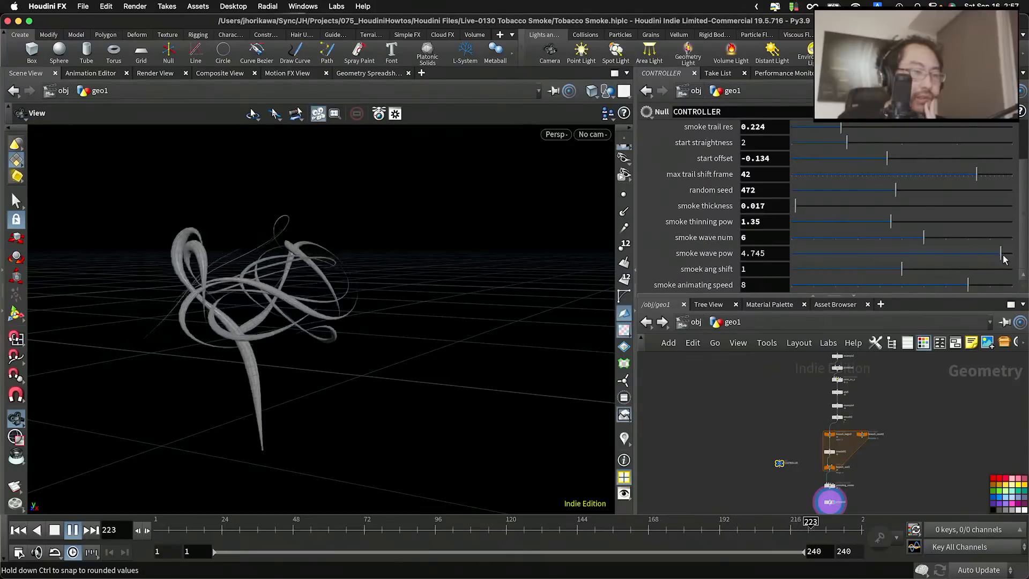
Set the CONTROLLER's smoke wave pow to 2.397 and its smoke ang shift to 2
left_click_drag(1005, 259, 952, 259)
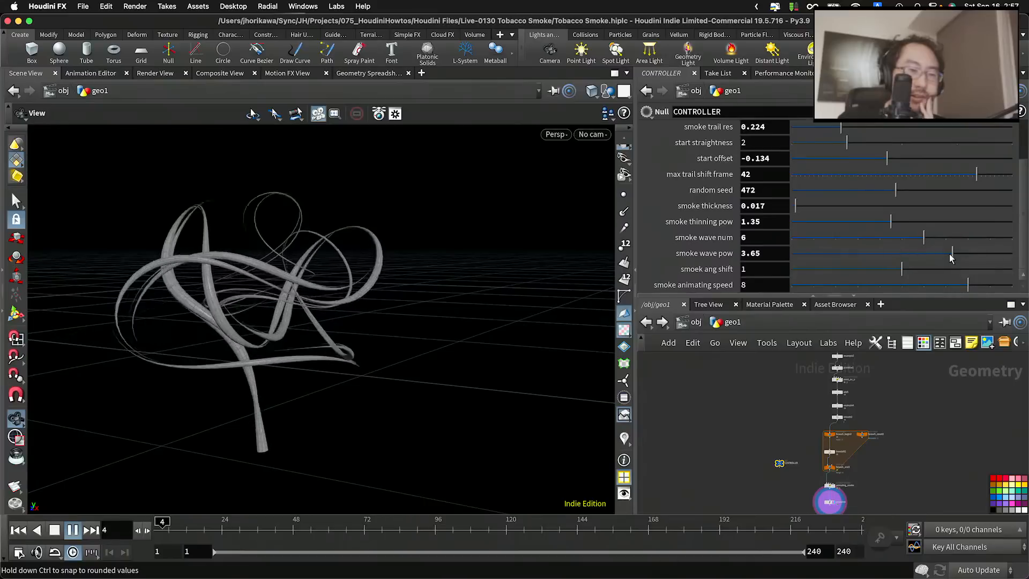
left_click_drag(951, 259, 896, 249)
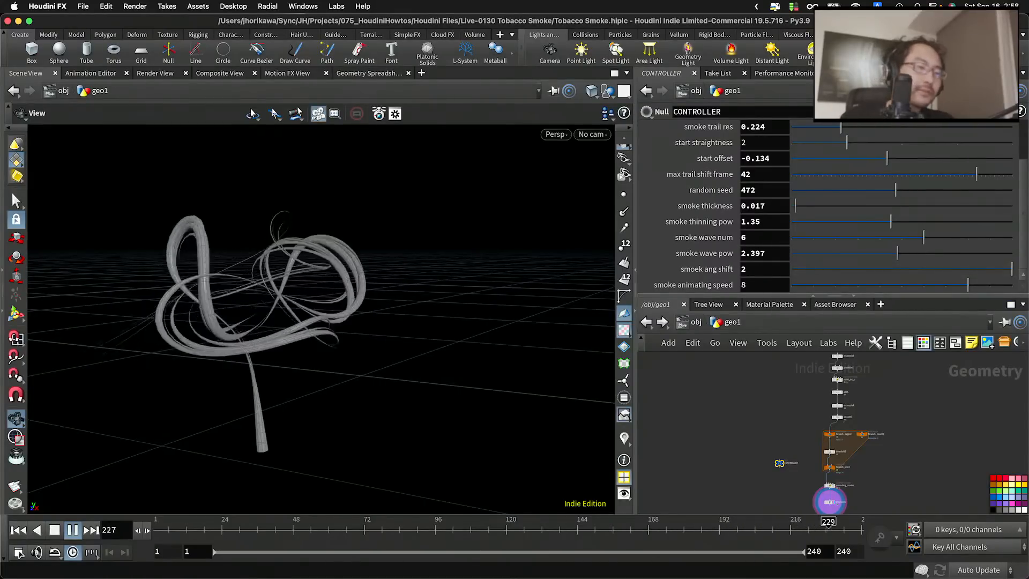
left_click_drag(499, 236, 307, 236)
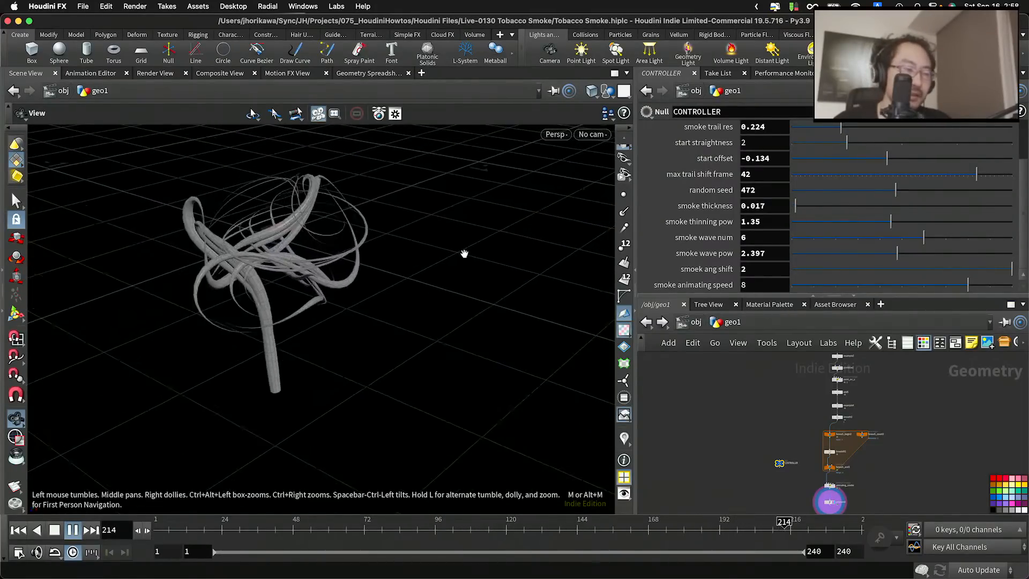
Set the CONTROLLER's smoke animating speed to 4 and its max trail shift frame to 32
left_click_drag(921, 285, 879, 290)
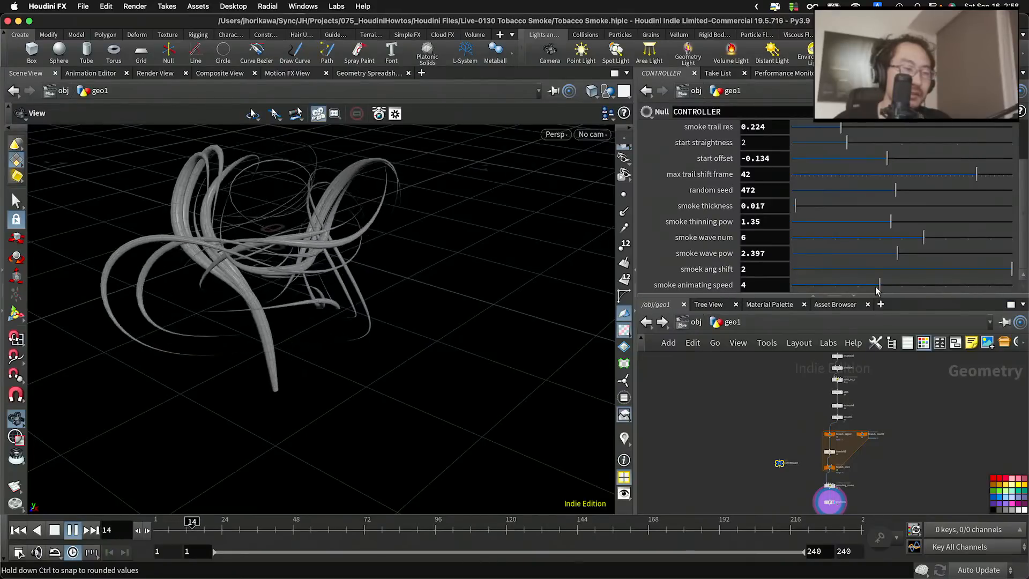
left_click_drag(521, 288, 449, 295)
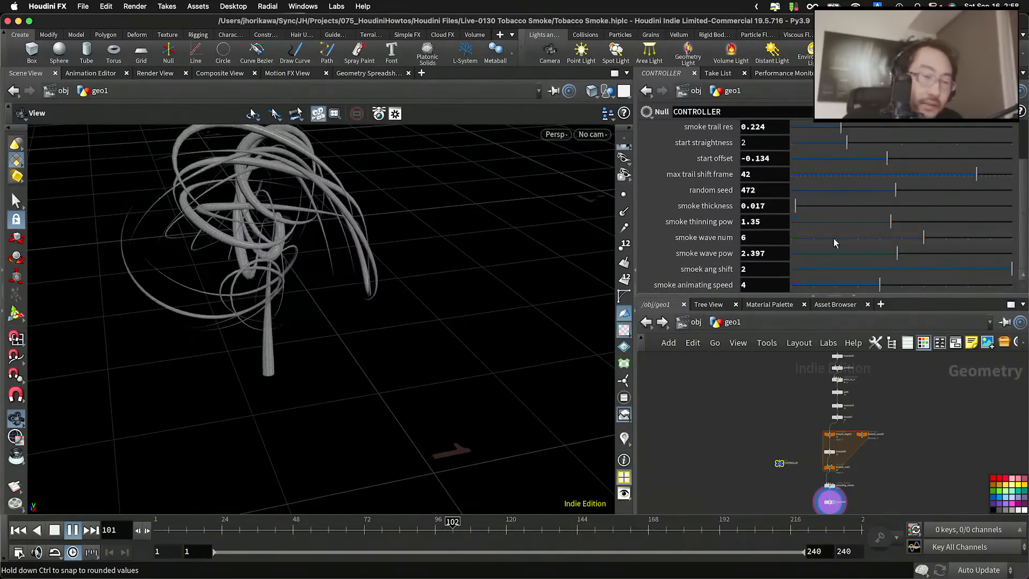
left_click(828, 175)
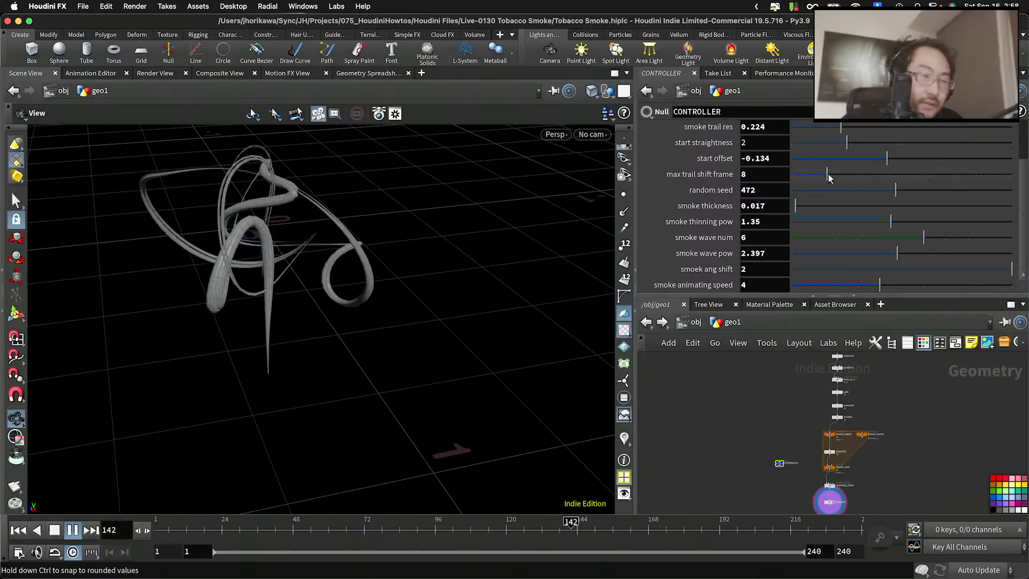
left_click_drag(833, 177, 930, 179)
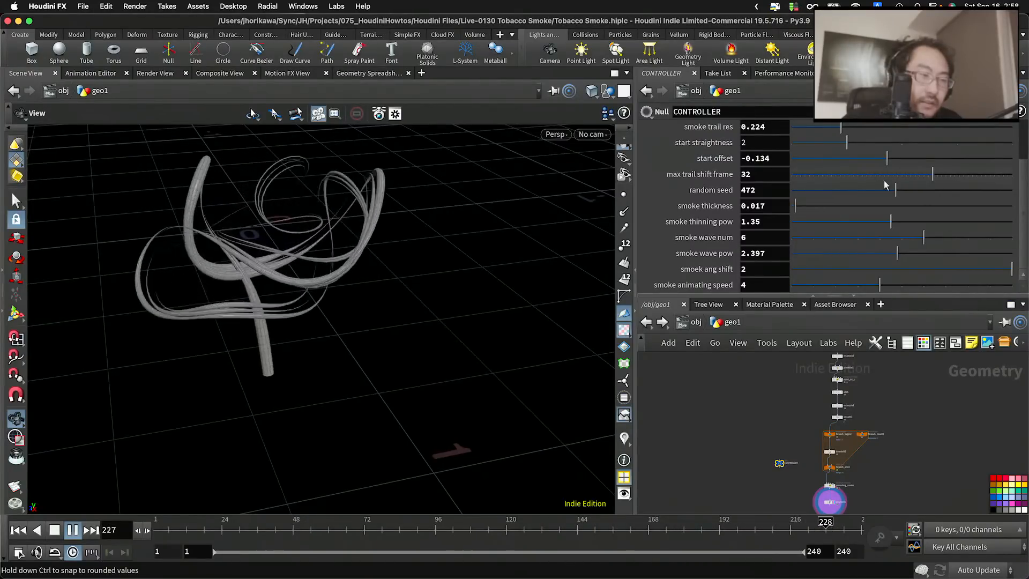
Stop the playback and examine the smoke trails from several angles at frame 73
left_click_drag(448, 230, 360, 219)
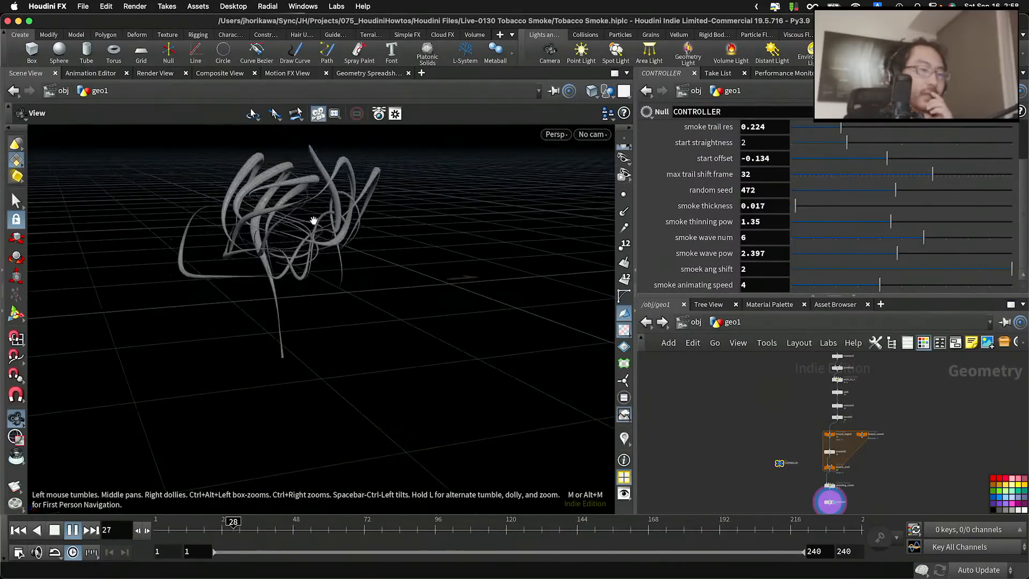
left_click_drag(264, 278, 216, 343)
left_click(74, 531)
left_click_drag(358, 463, 563, 402)
scroll(801, 459, "up", 4)
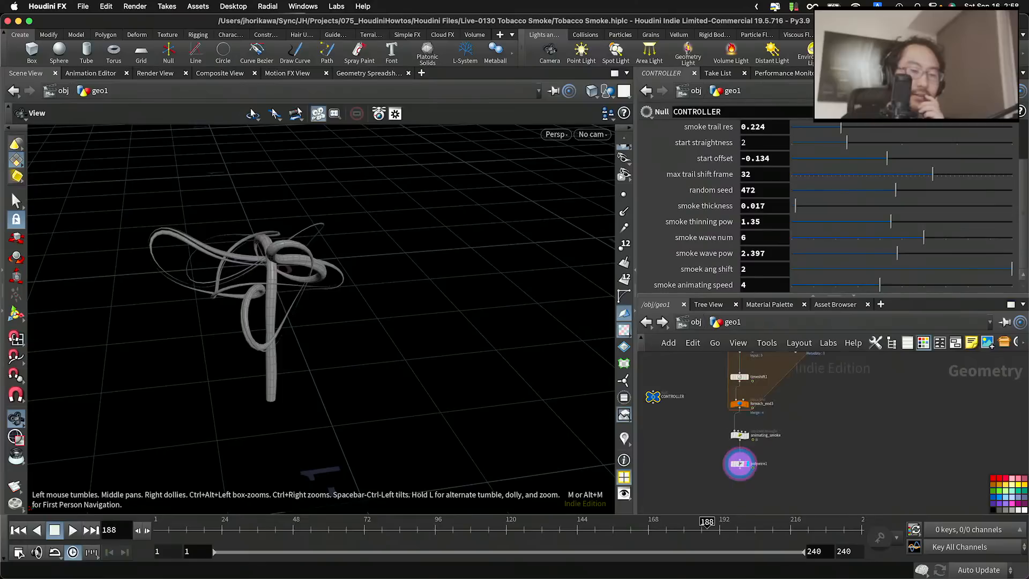
scroll(300, 267, "up", 3)
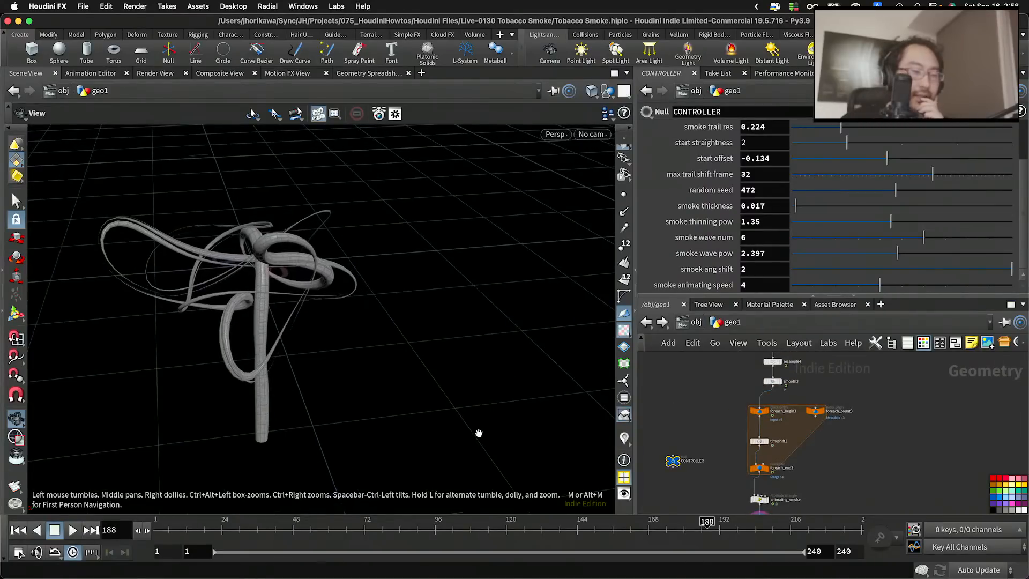
left_click_drag(515, 530, 366, 537)
left_click_drag(361, 287, 313, 362)
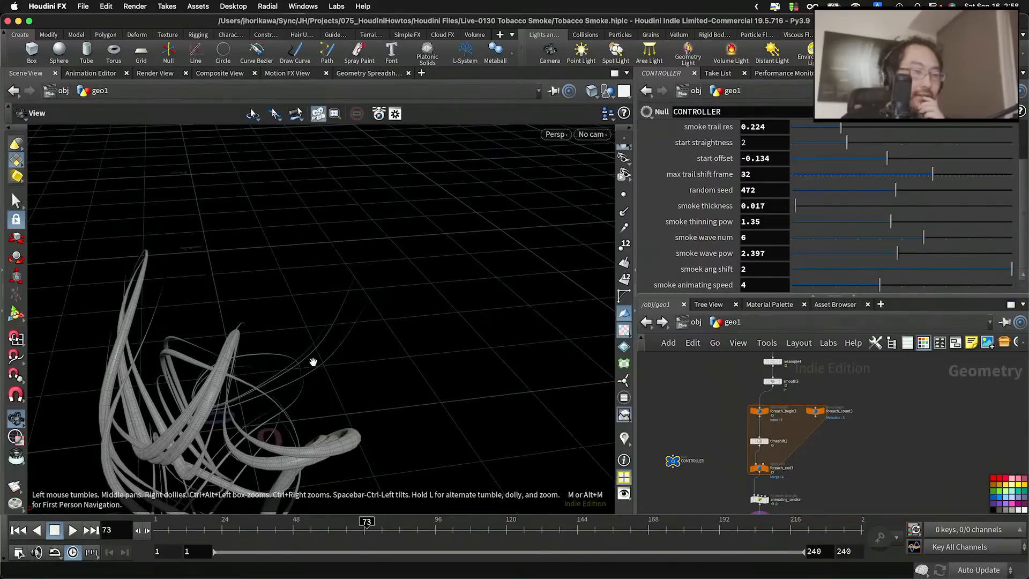
Select the animating_smoke wrangle below foreach_end3 and bring its full VEX code into view
scroll(702, 450, "down", 3)
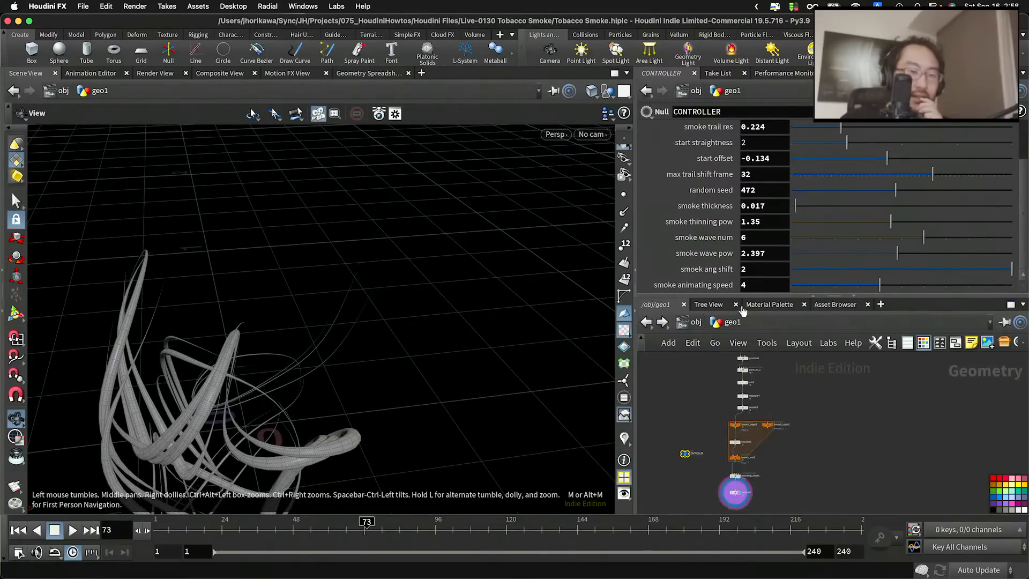
left_click_drag(734, 296, 734, 199)
scroll(692, 287, "up", 3)
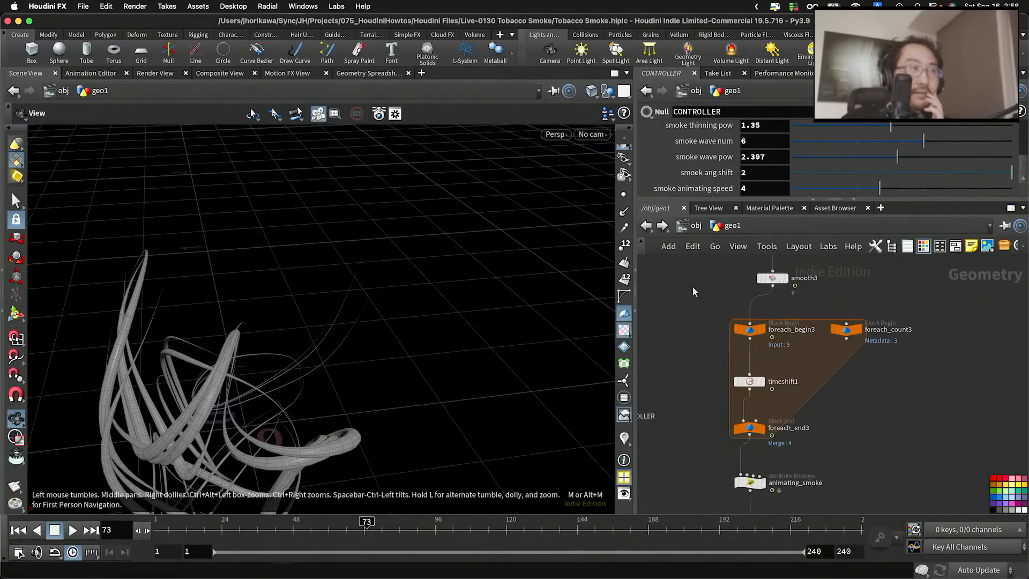
scroll(784, 385, "down", 3)
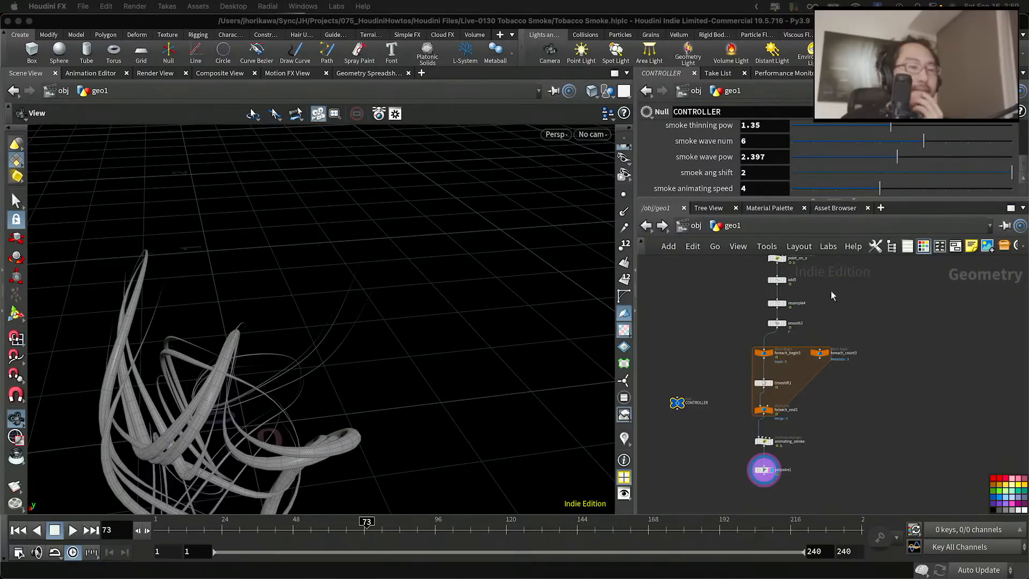
left_click(826, 327)
scroll(809, 432, "up", 5)
left_click(713, 426)
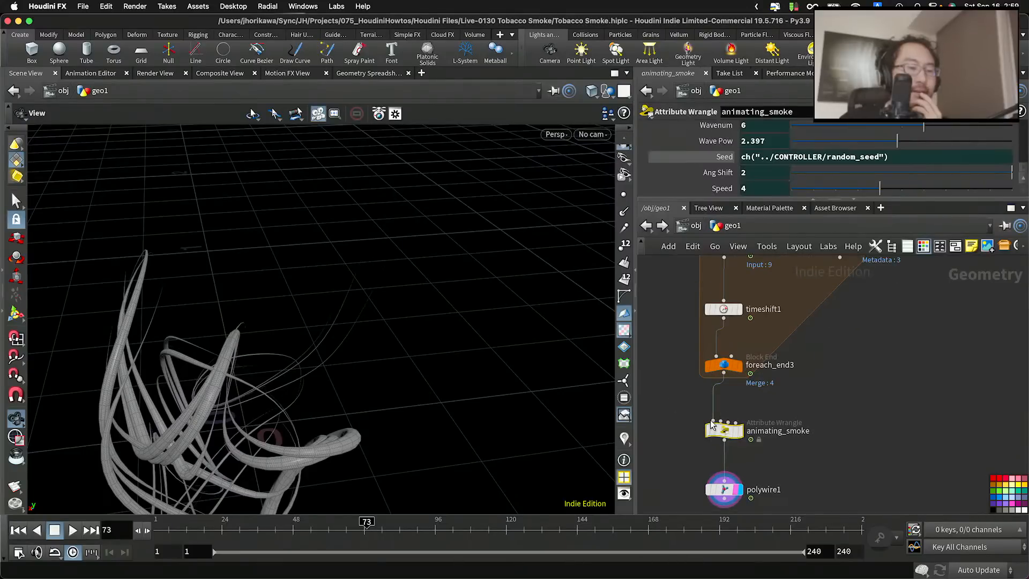
left_click_drag(718, 200, 713, 398)
scroll(690, 295, "up", 5)
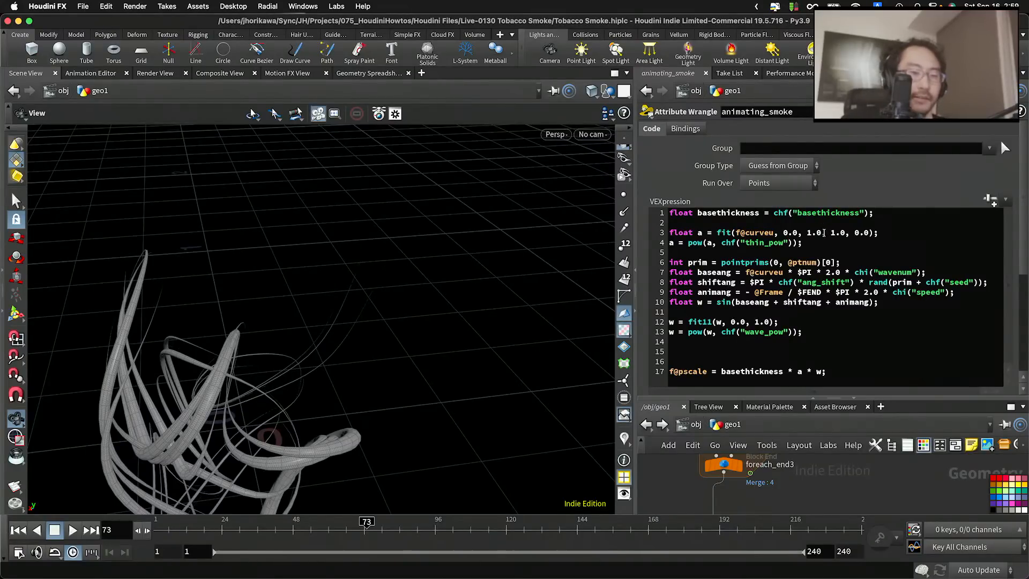
Replace the first 1.0 in line 3's fit function with chf("trimu") and create the matching Trimu parameter on the wrangle
left_click_drag(826, 233, 805, 234)
left_click(807, 234)
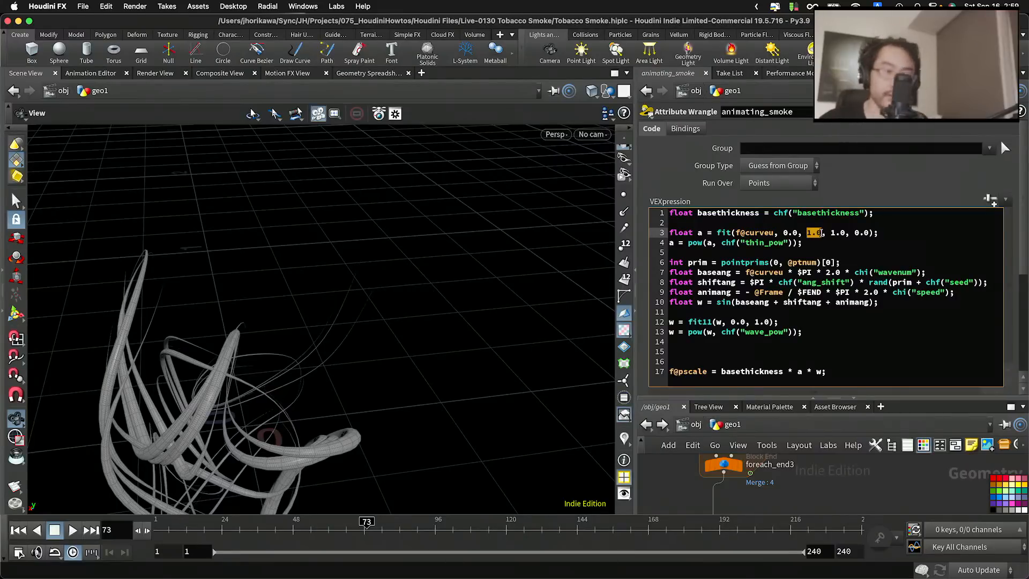
type("ch(")
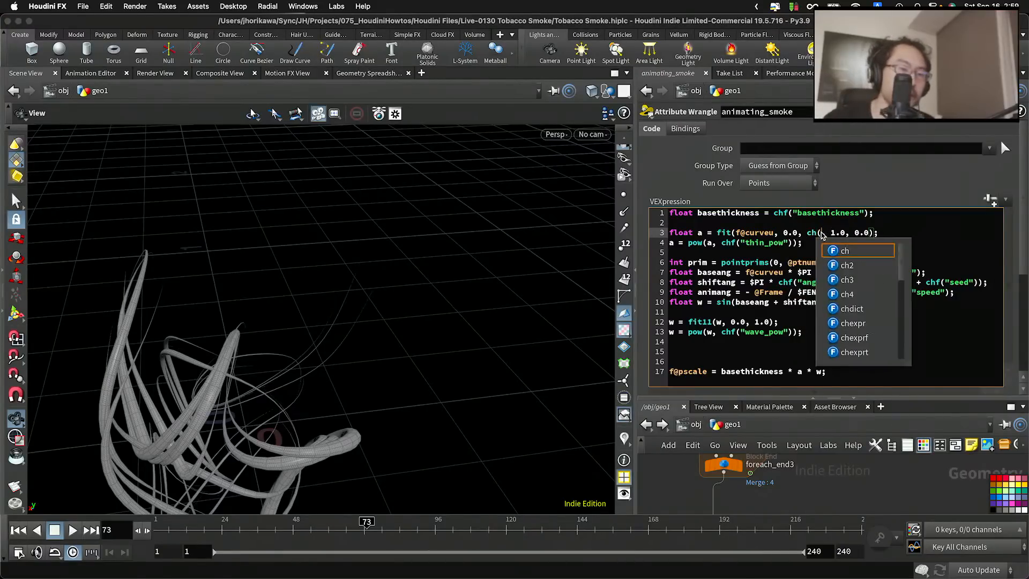
key("BackSpace")
key("BackSpace")
type("hf(@")
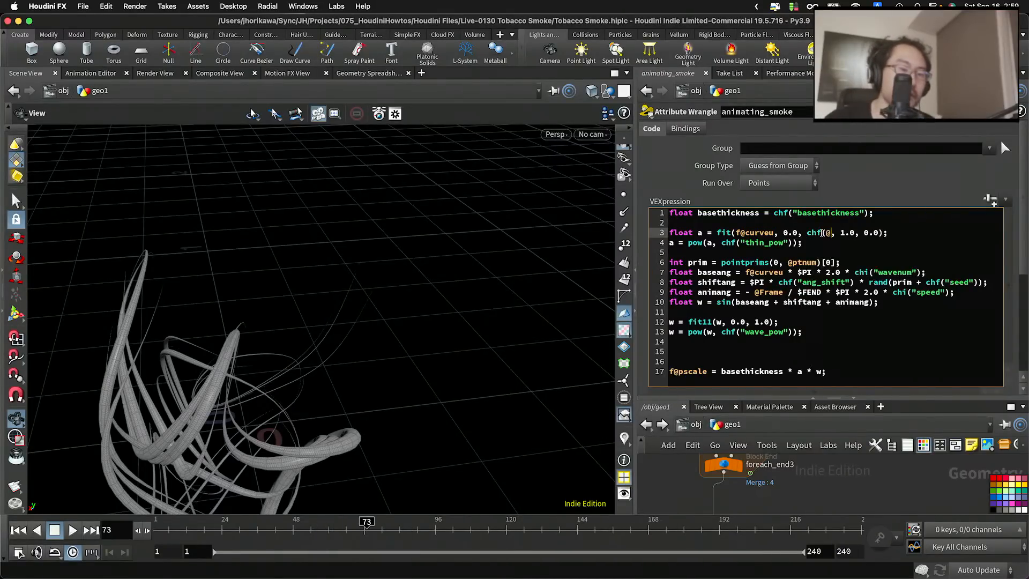
key("BackSpace")
type("\"trim")
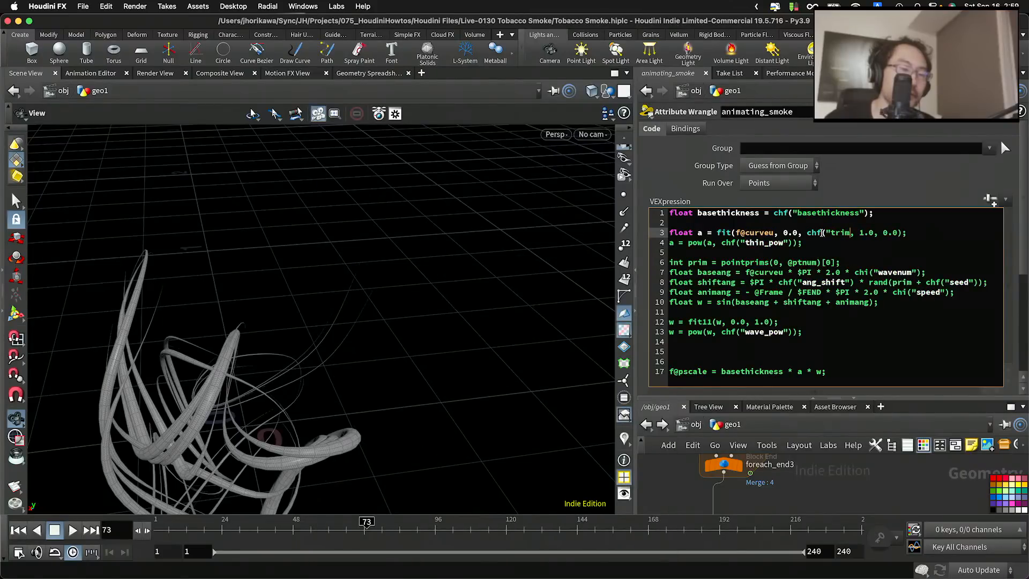
type("u\")")
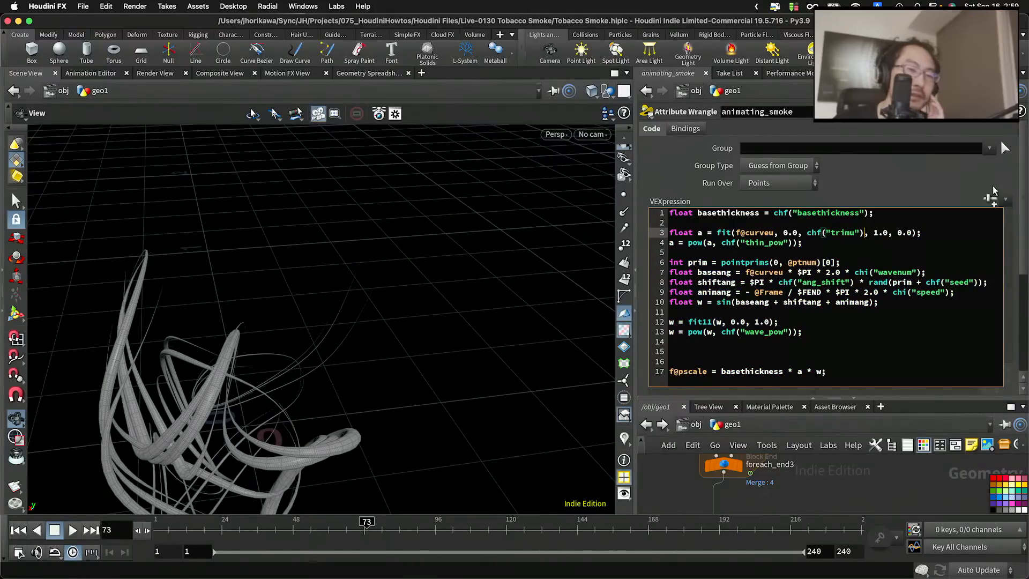
left_click(992, 196)
scroll(1012, 183, "down", 5)
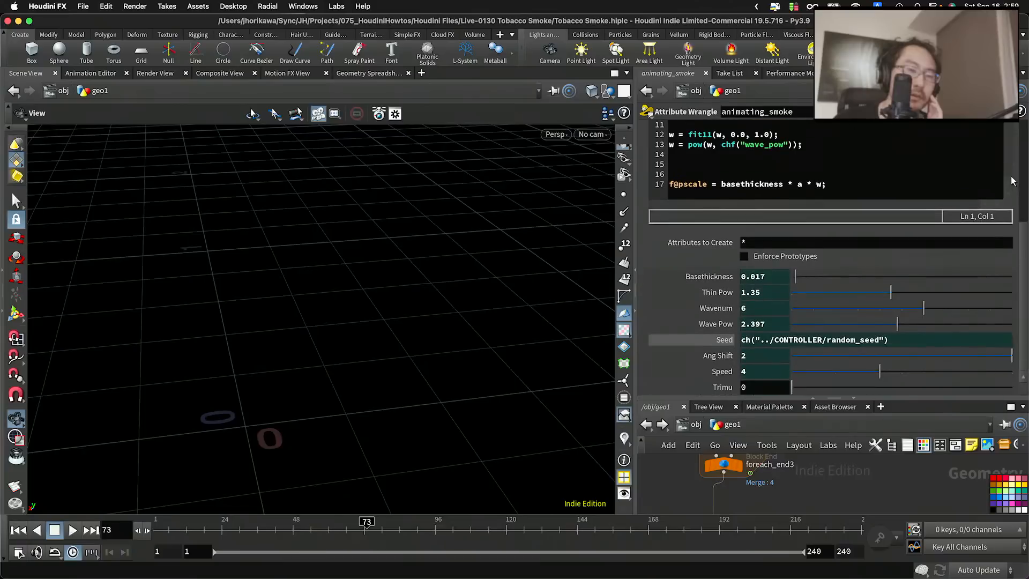
Try Trimu at 1 and 0.929 on the animating_smoke wrangle, and settle on 0.808
left_click_drag(792, 387, 1024, 387)
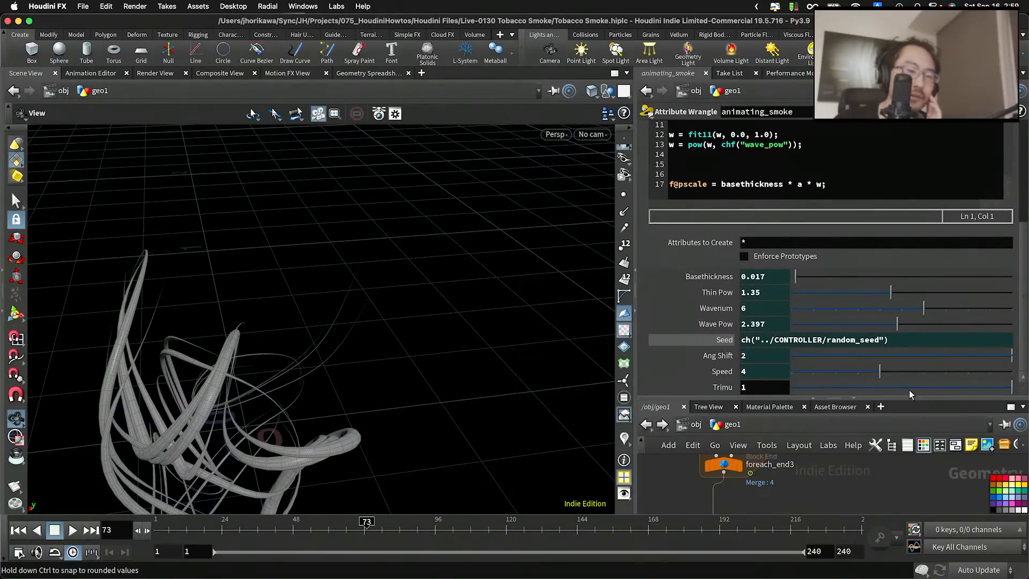
left_click_drag(909, 395, 996, 387)
left_click_drag(443, 323, 343, 311)
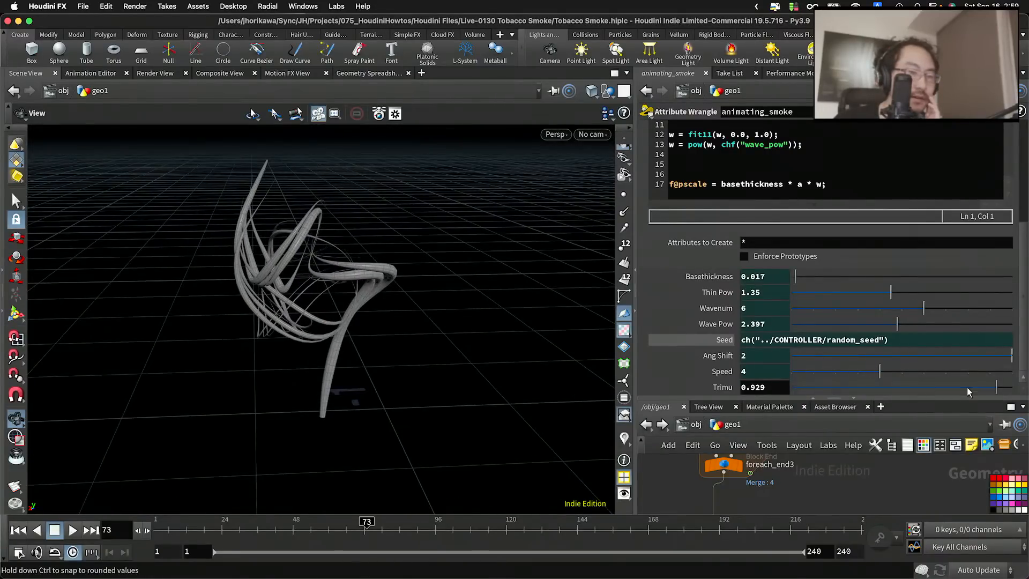
left_click_drag(968, 391, 975, 389)
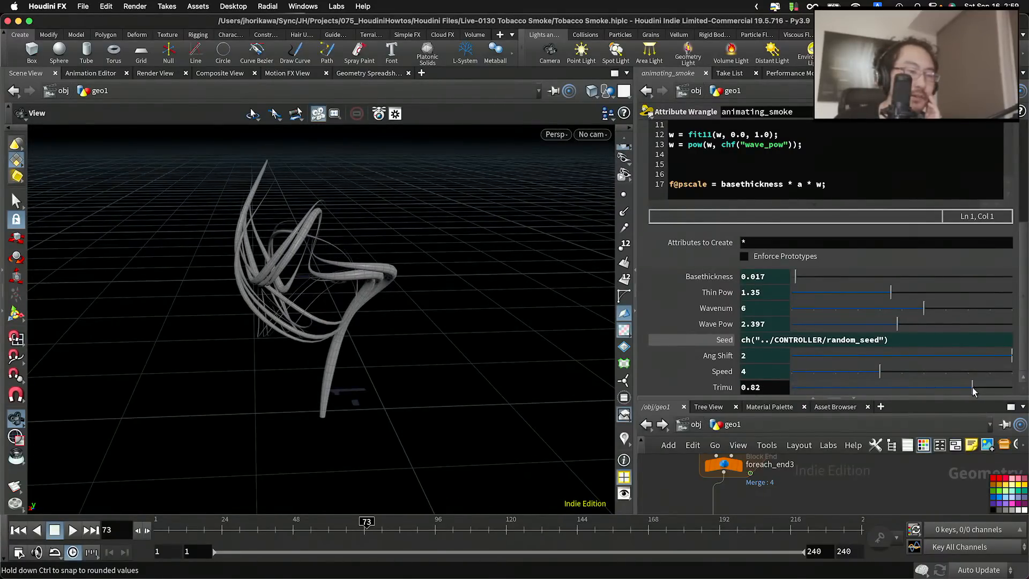
left_click_drag(397, 324, 387, 357)
Play the animation and check the trimmed smoke trails from different angles
left_click(73, 530)
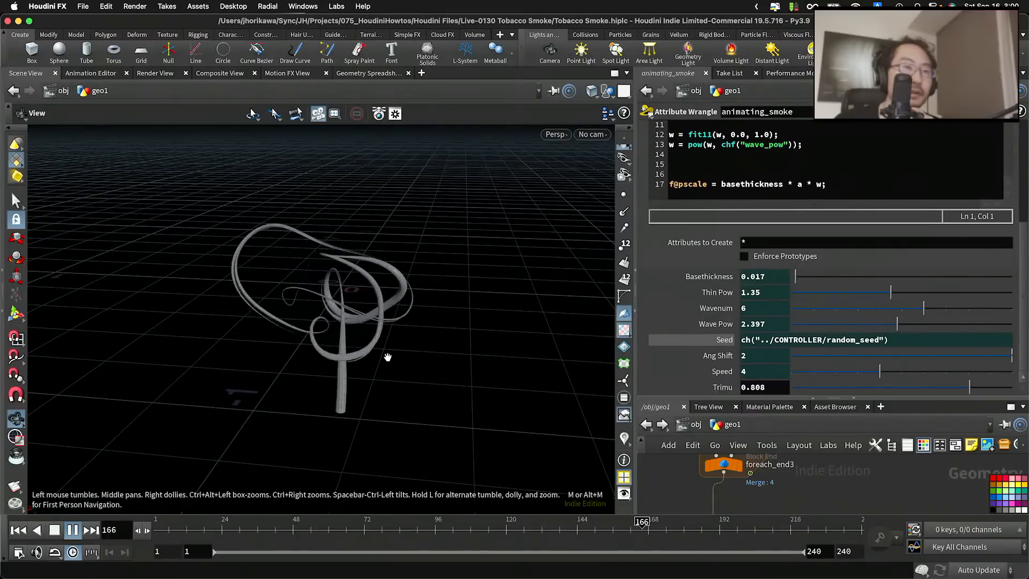
left_click_drag(388, 358, 382, 350)
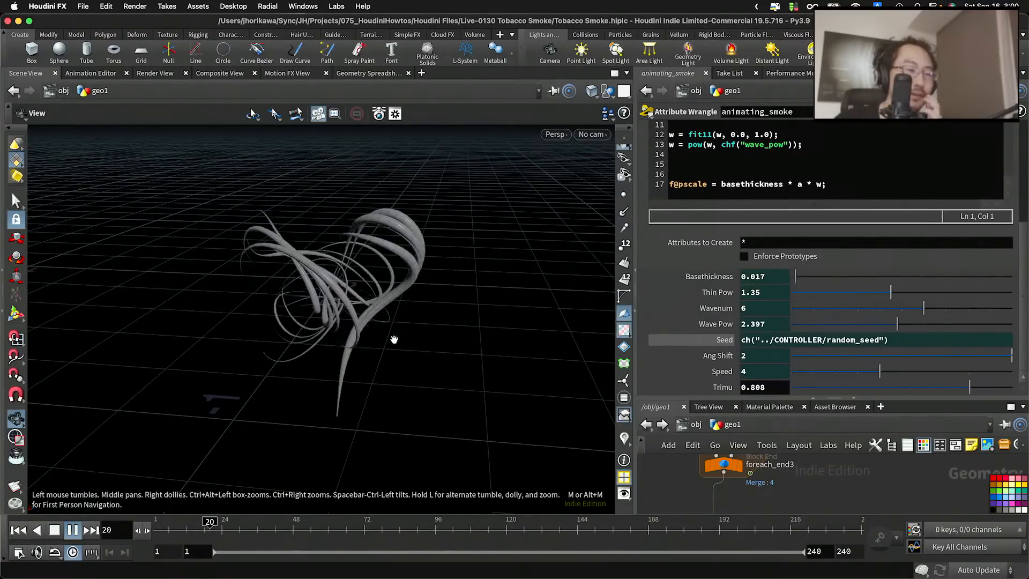
left_click_drag(394, 339, 544, 358)
left_click_drag(734, 398, 724, 256)
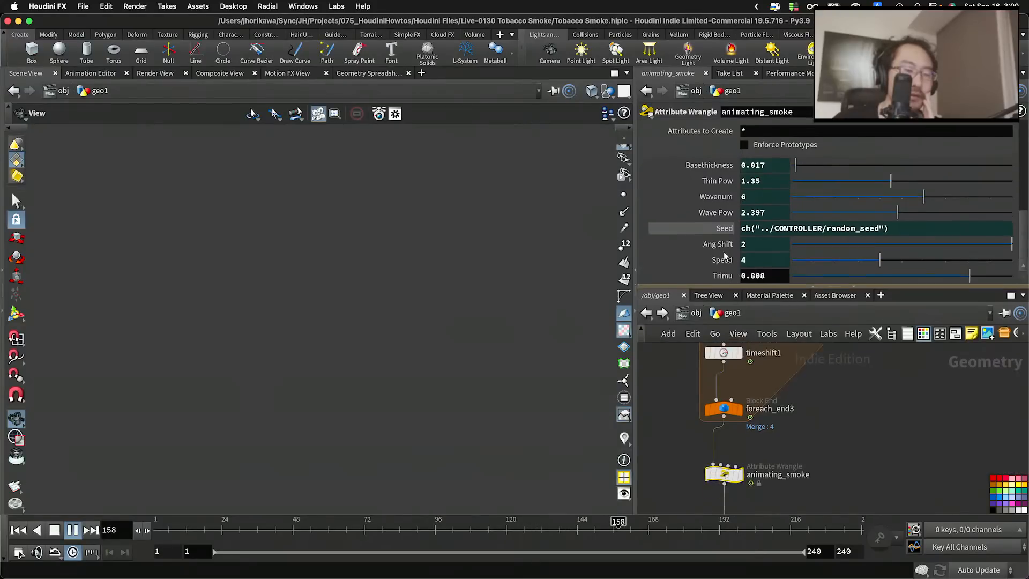
Save the scene and stop the playback at frame 118
scroll(738, 417, "down", 10)
middle_click_drag(766, 428, 741, 474)
scroll(689, 452, "up", 4)
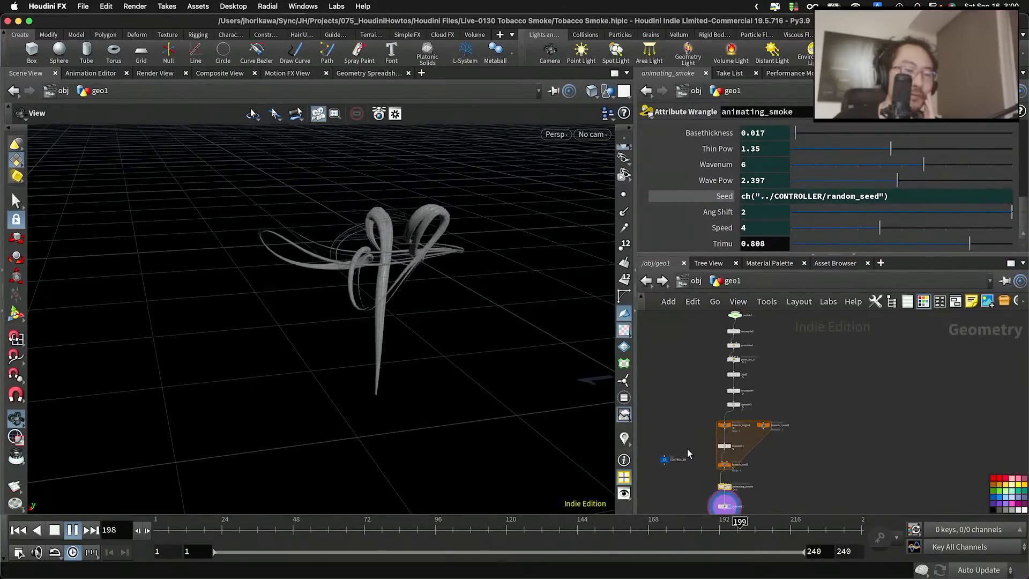
scroll(697, 474, "up", 4)
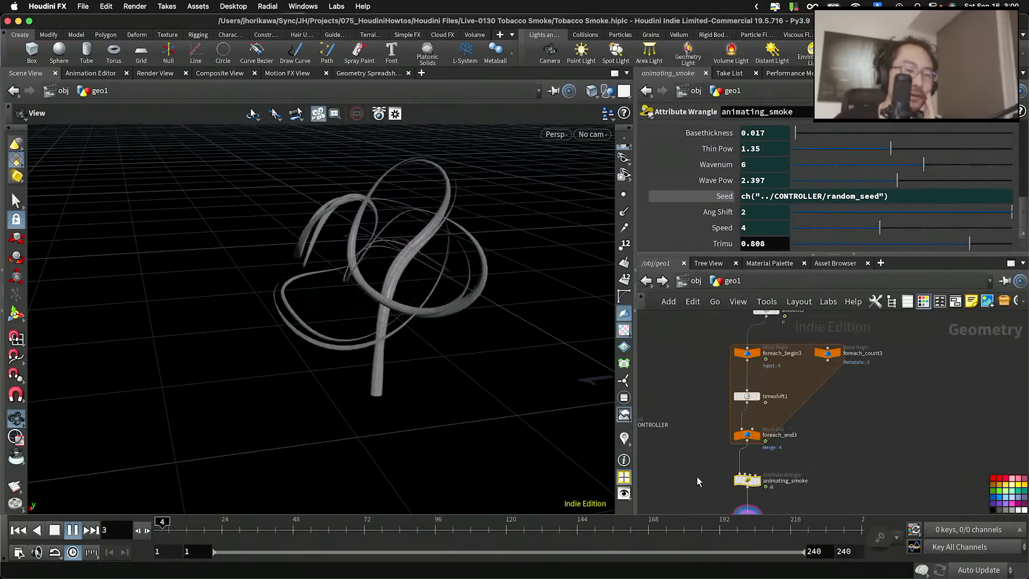
scroll(686, 398, "down", 2)
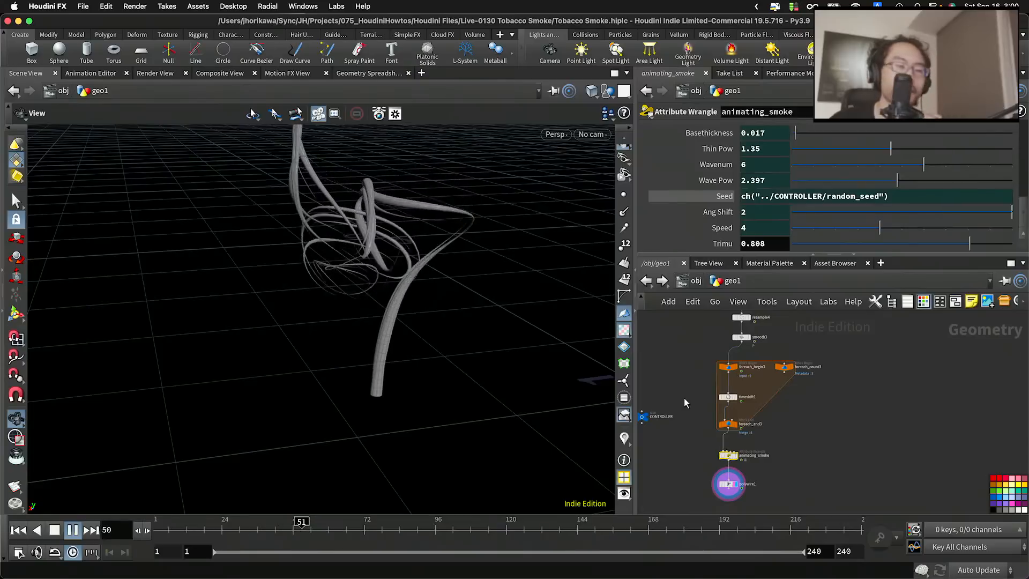
scroll(707, 420, "down", 2)
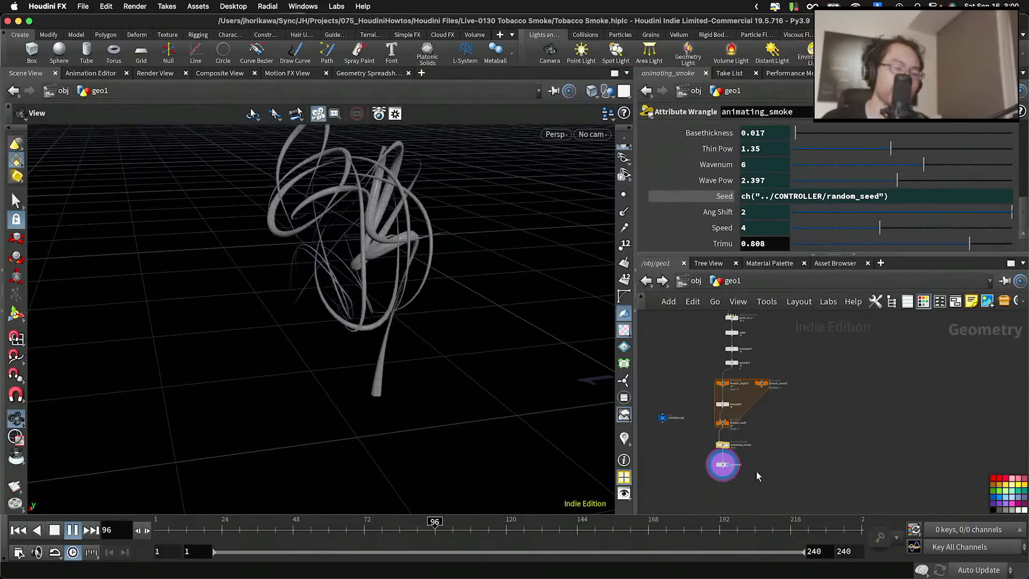
key("ctrl+s")
scroll(745, 465, "up", 2)
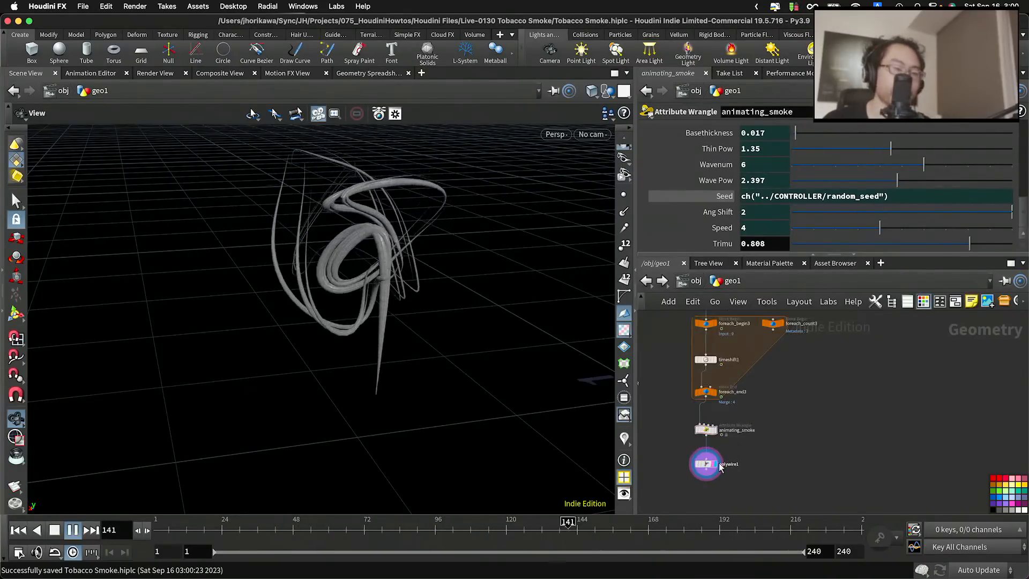
left_click(500, 523)
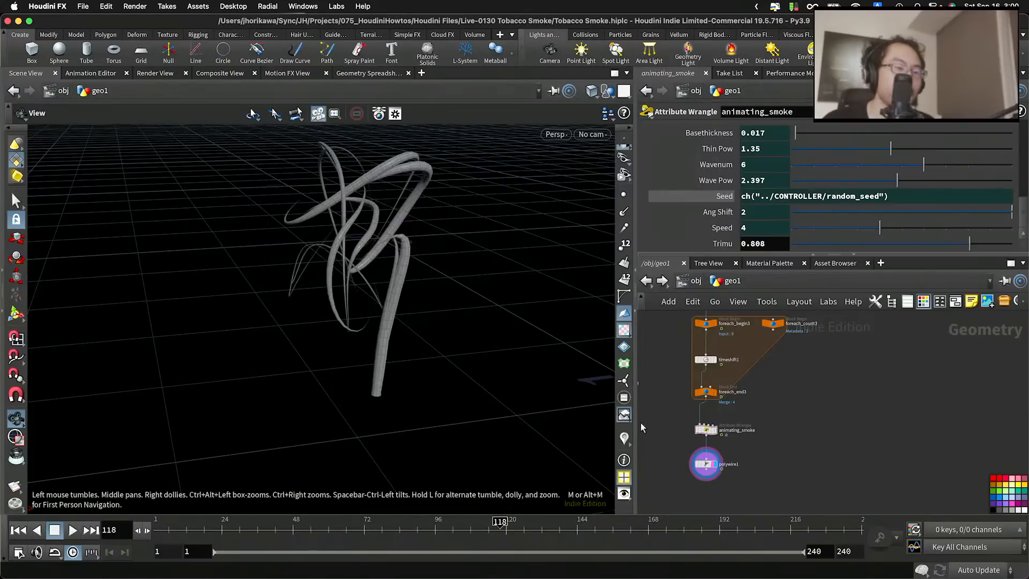
Add a Transform node below polywire1, connect it to polywire1's output, and make it the displayed and rendered node
scroll(715, 477, "up", 3)
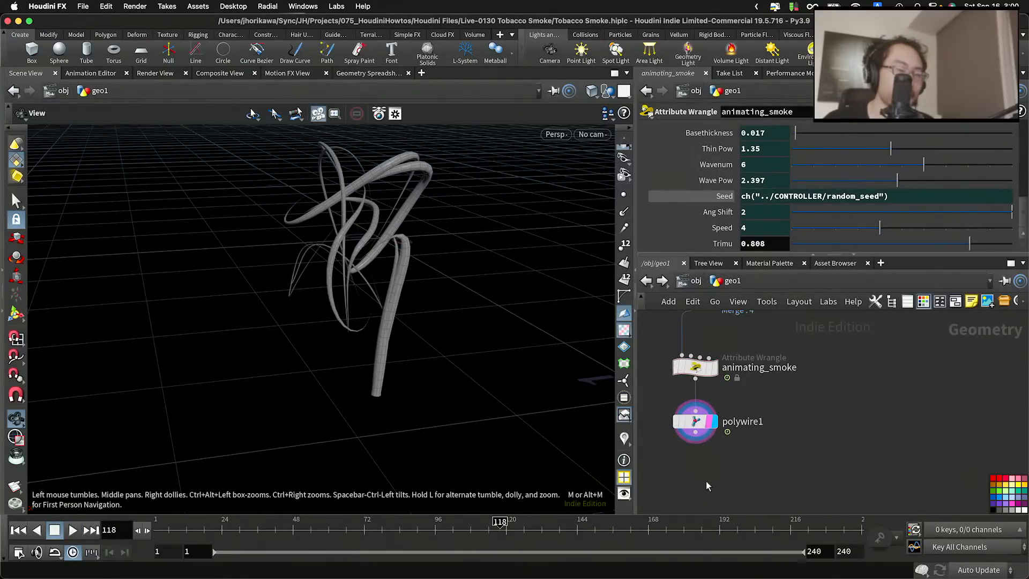
key("Tab")
type("trans")
key("Return")
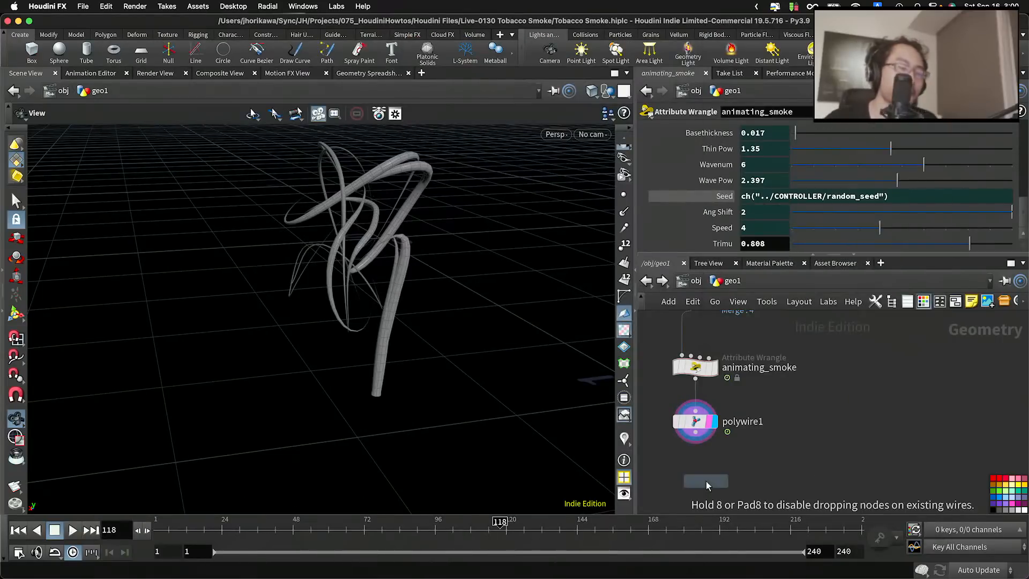
left_click(705, 481)
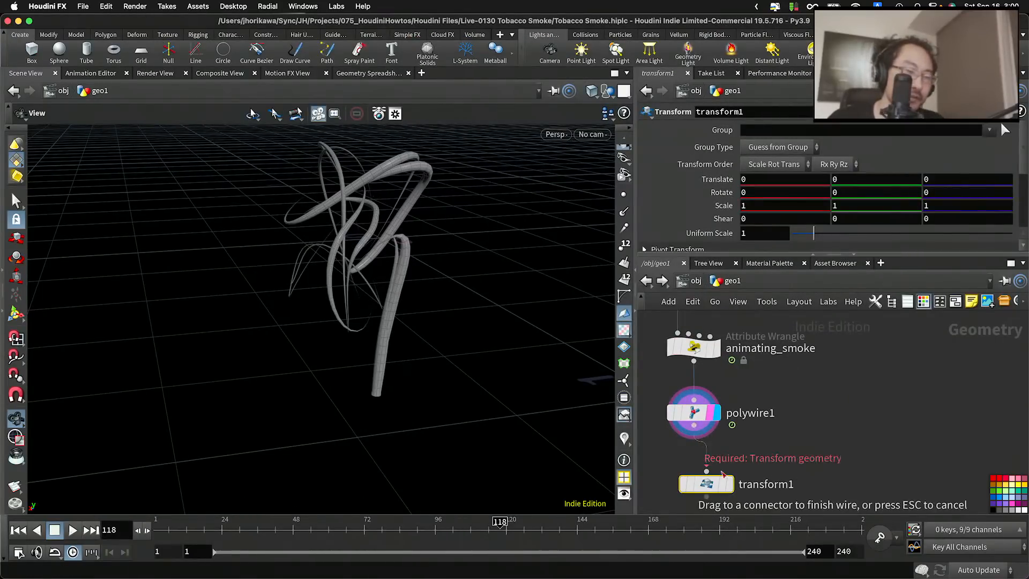
left_click(723, 475)
left_click_drag(720, 483, 713, 476)
left_click(723, 477)
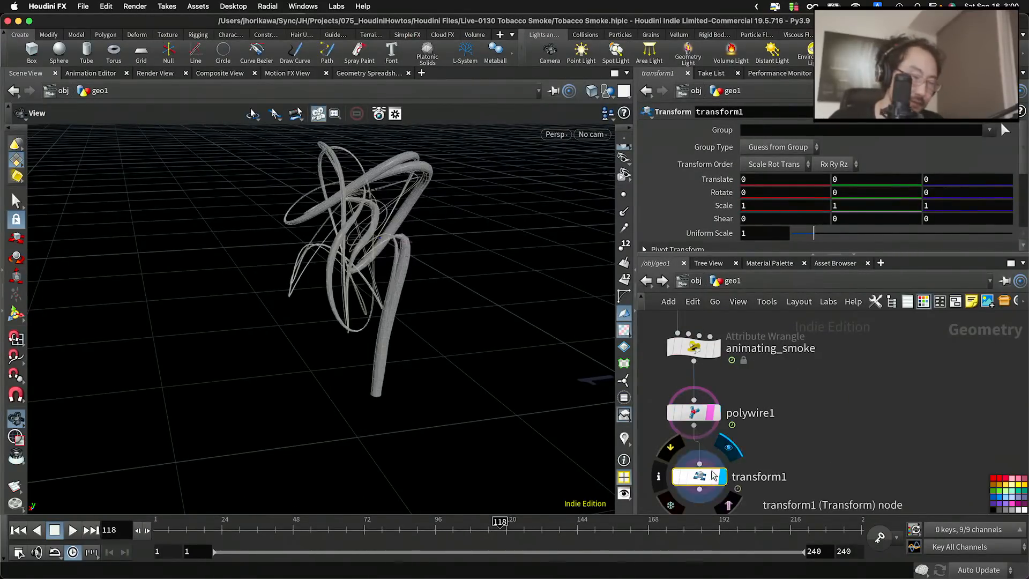
left_click(716, 476)
left_click(844, 180)
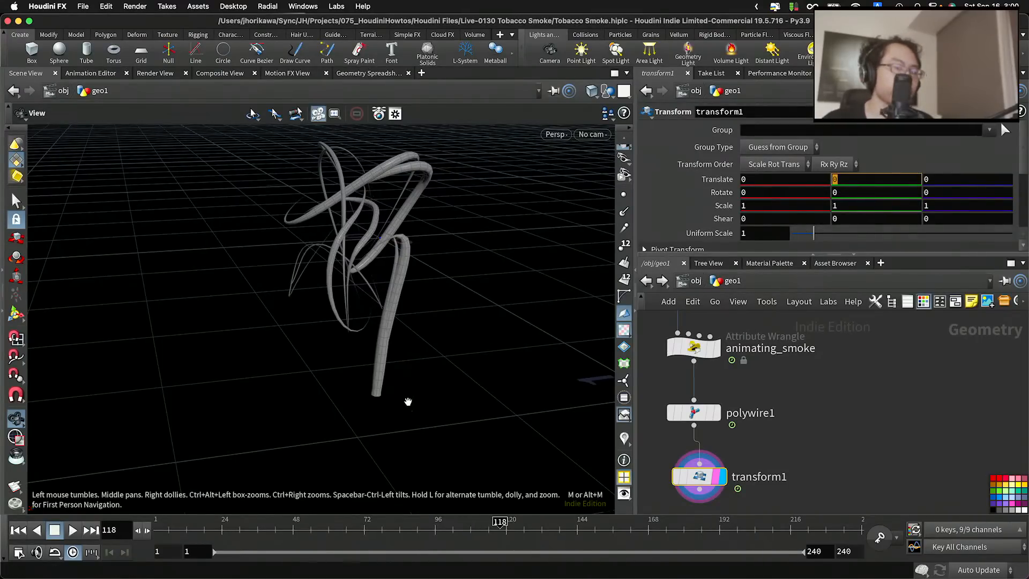
left_click_drag(371, 328, 396, 354)
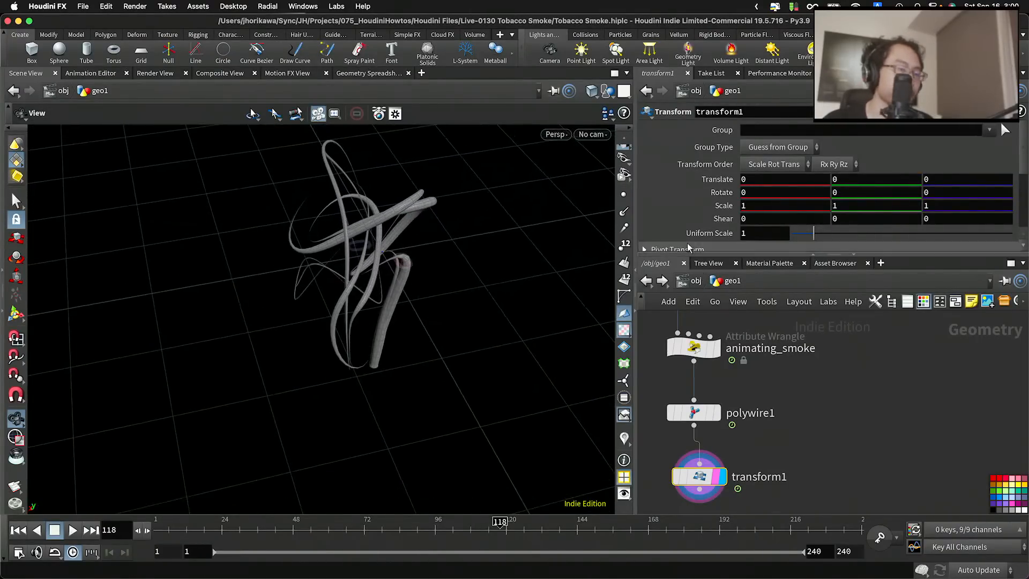
type("-$")
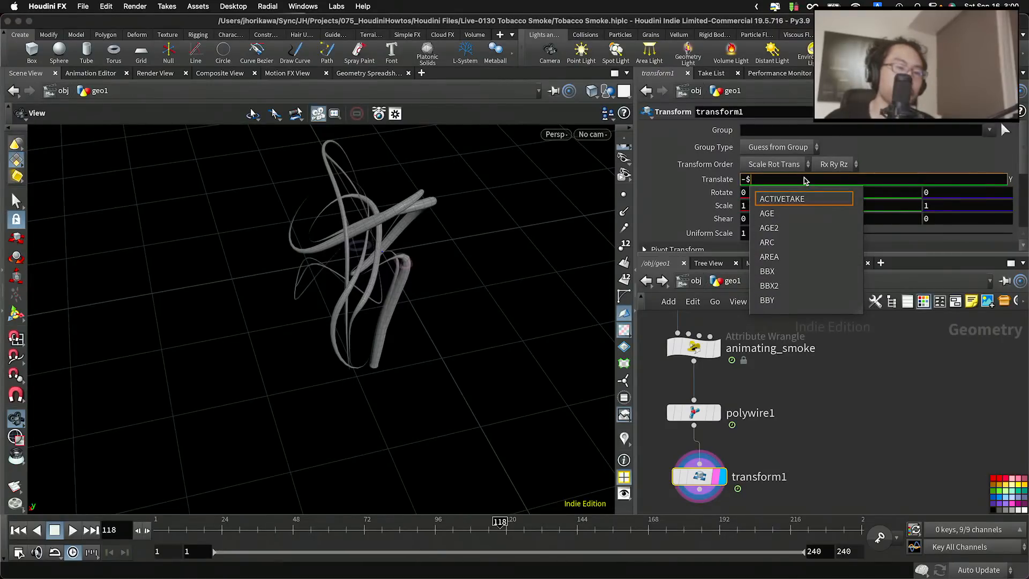
key("BackSpace")
key("BackSpace")
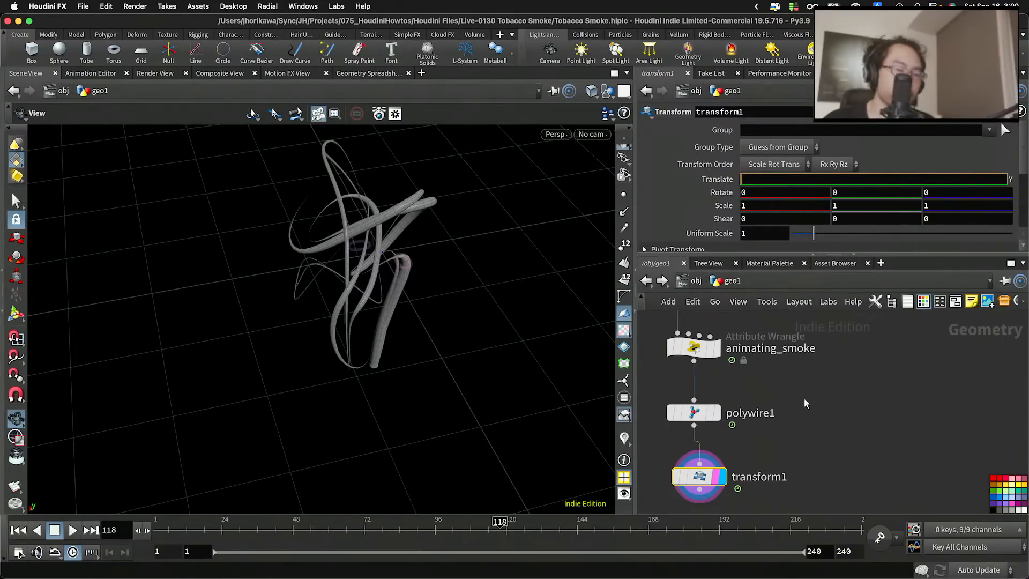
key("Escape")
Copy the Uniform Scale parameter of the box1 node at the start of the network
scroll(833, 464, "down", 5)
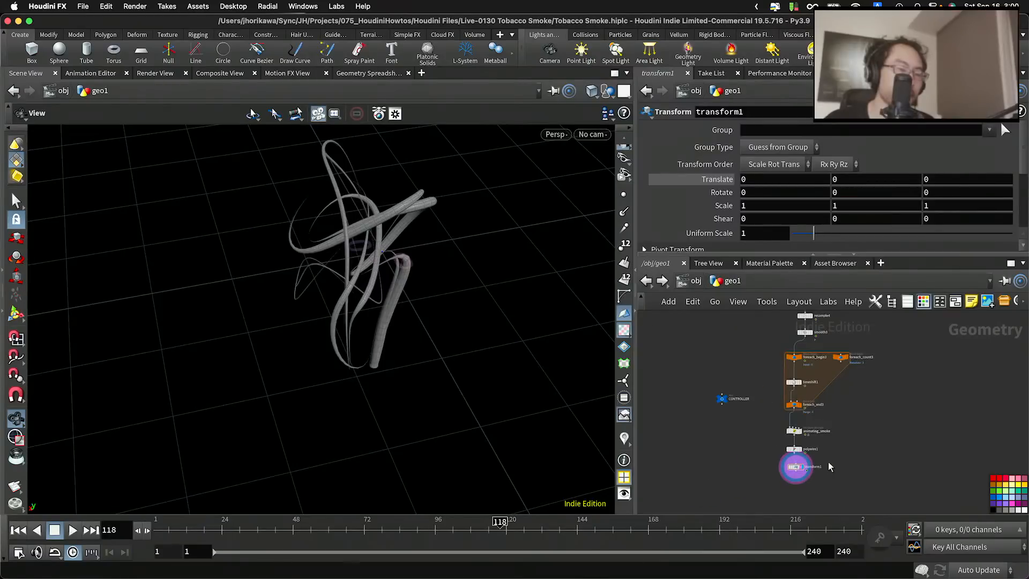
scroll(735, 437, "down", 5)
scroll(736, 394, "up", 8)
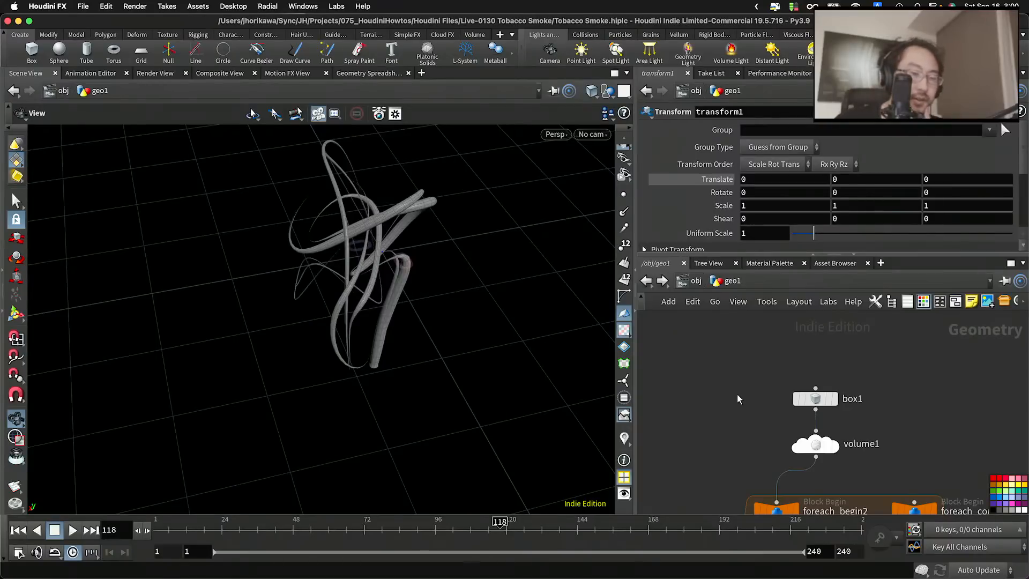
left_click(804, 399)
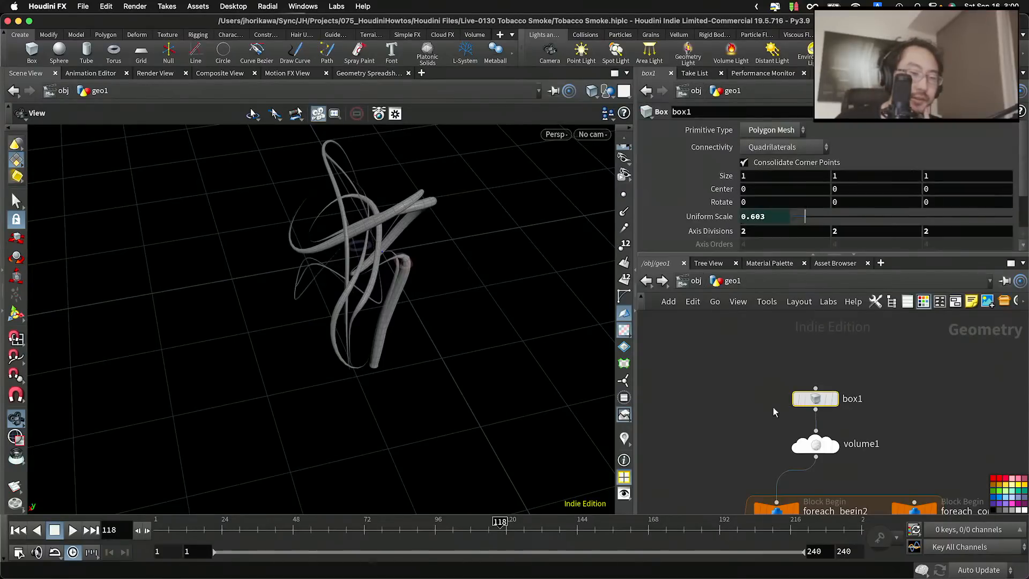
right_click(780, 216)
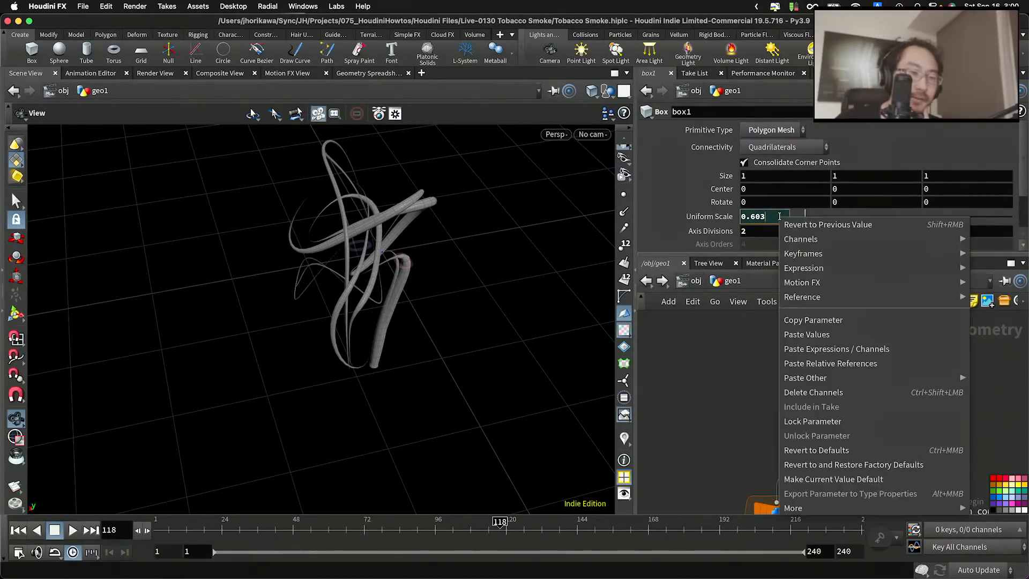
left_click(804, 317)
Paste the copied box scale as a relative reference into transform1's Y translation
scroll(749, 358, "down", 1)
scroll(748, 358, "down", 4)
scroll(781, 465, "up", 3)
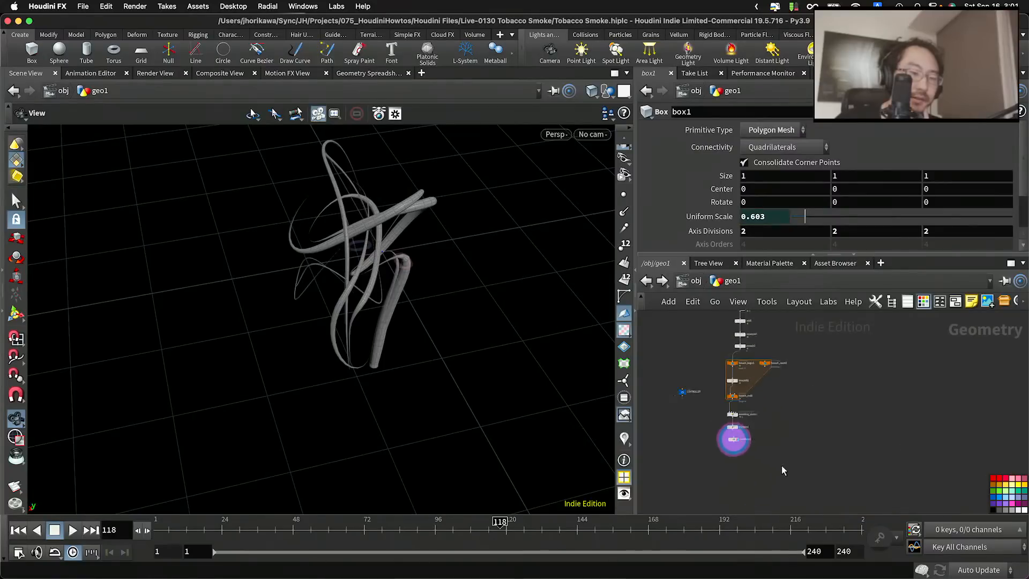
left_click(708, 430)
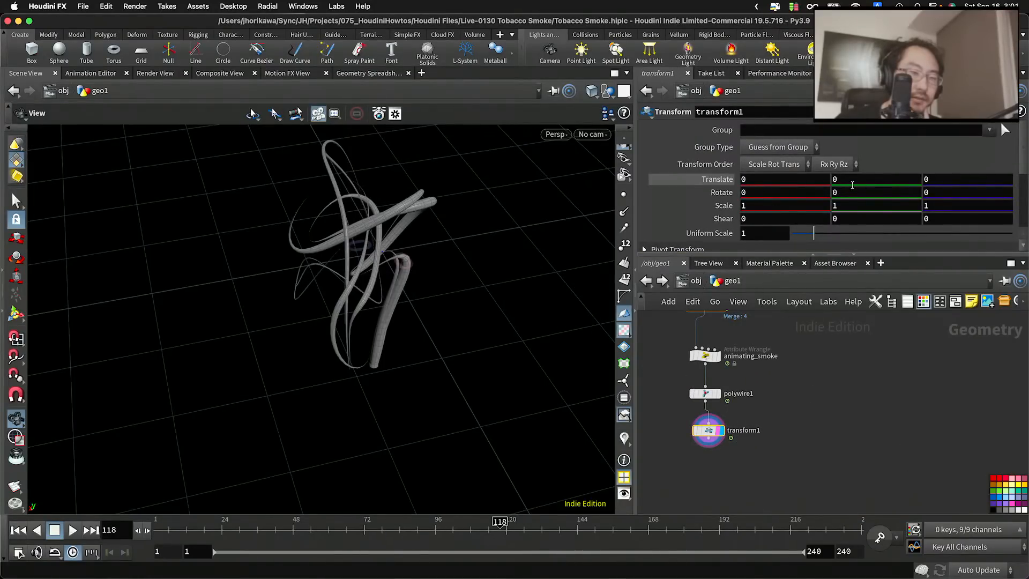
left_click(851, 180)
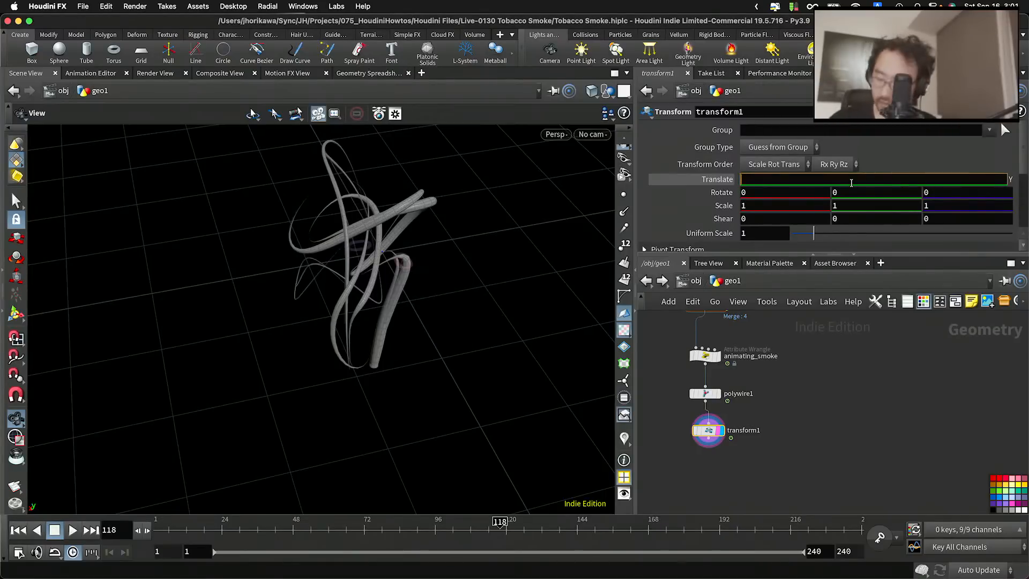
right_click(851, 182)
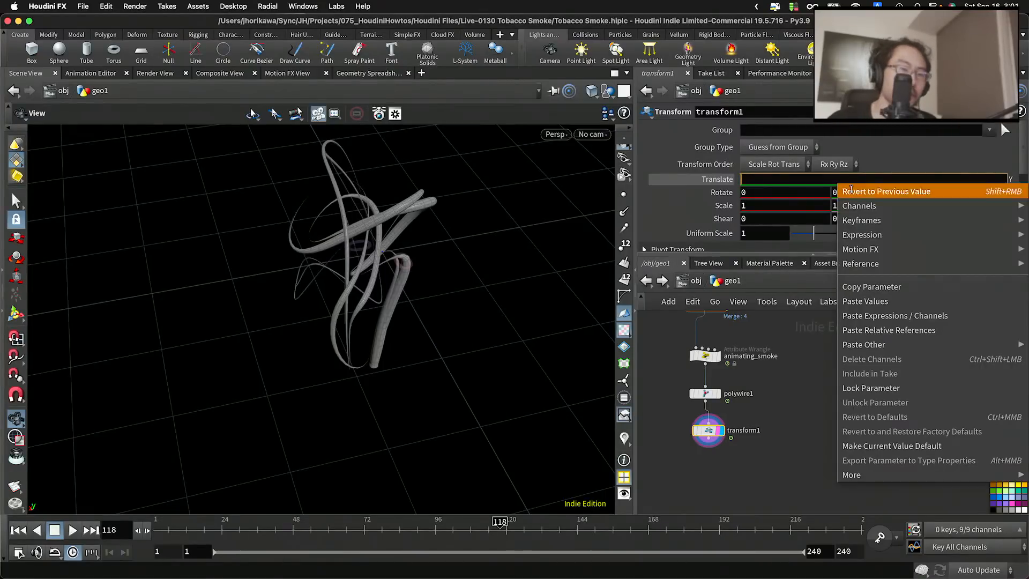
left_click(859, 330)
key("Return")
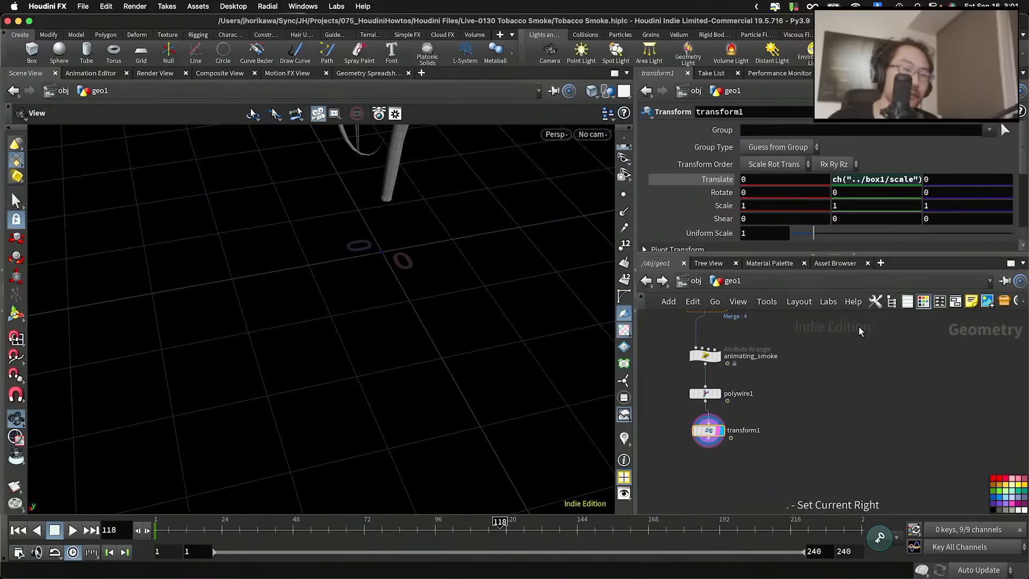
Multiply the box scale reference in transform1's Y translation by 0.5
key("5")
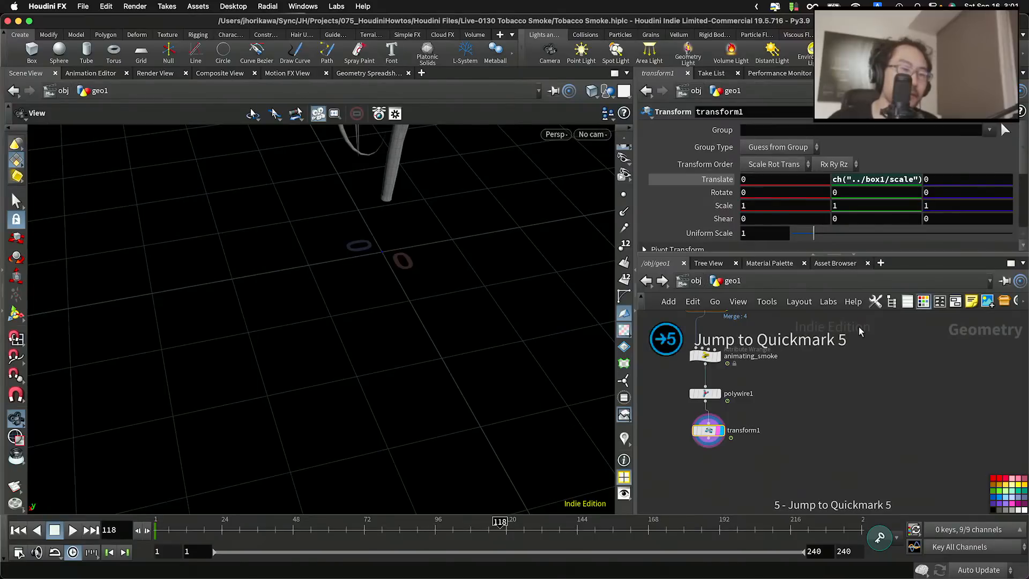
left_click(876, 181)
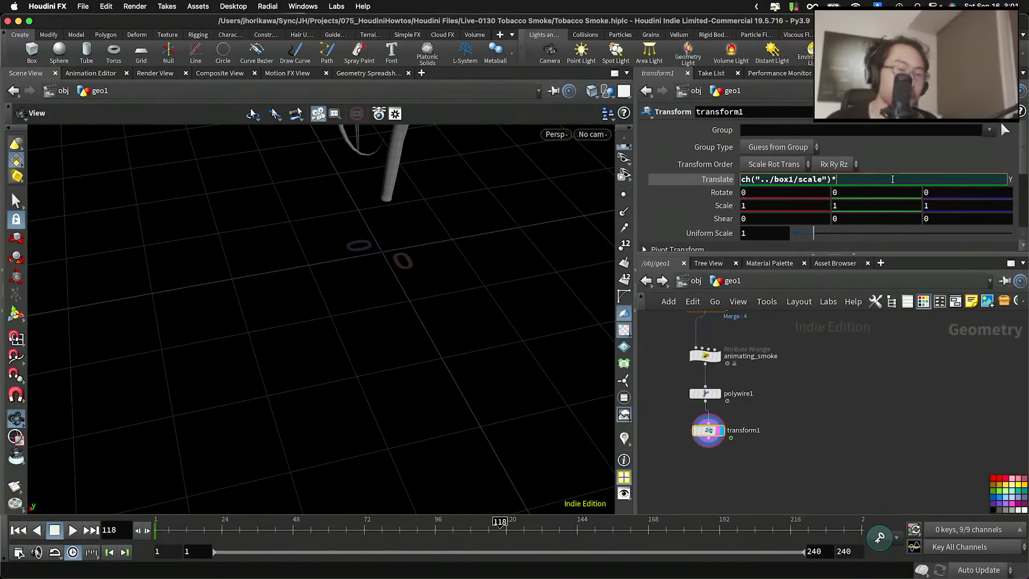
key("Return")
Copy the start offset parameter of the CONTROLLER null
scroll(831, 443, "down", 5)
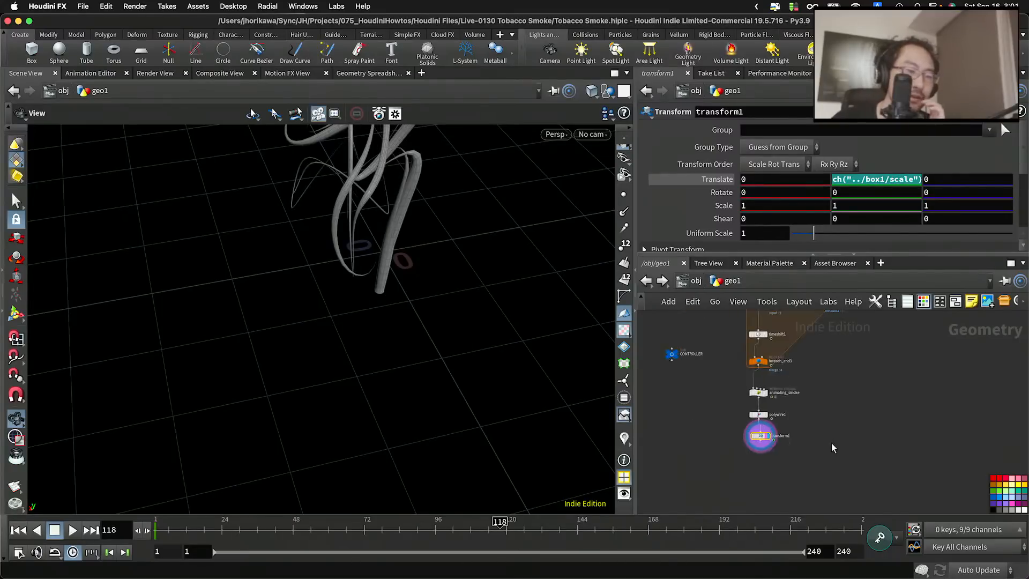
middle_click_drag(832, 442, 886, 462)
left_click(750, 387)
scroll(736, 204, "up", 5)
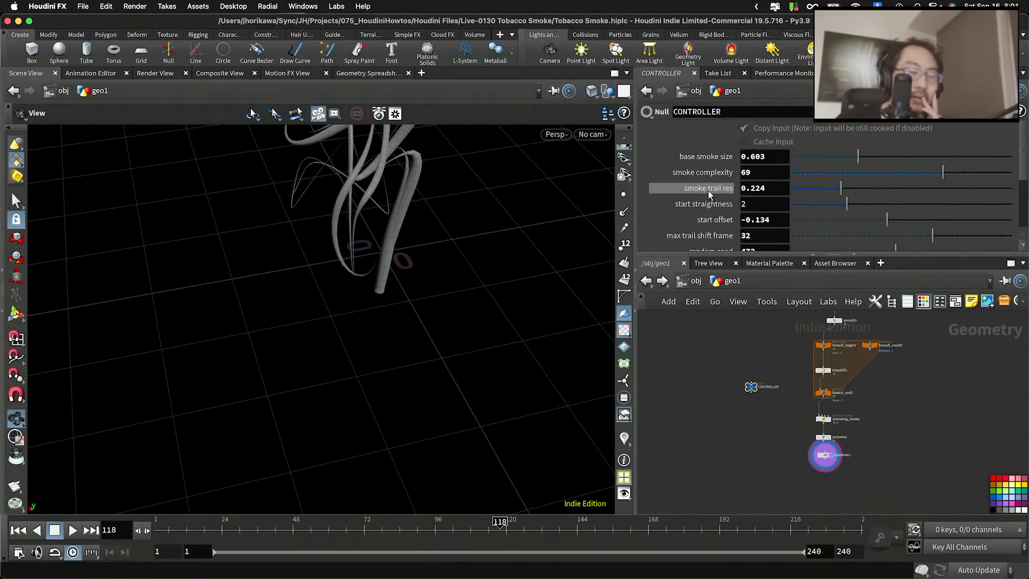
scroll(733, 230, "down", 3)
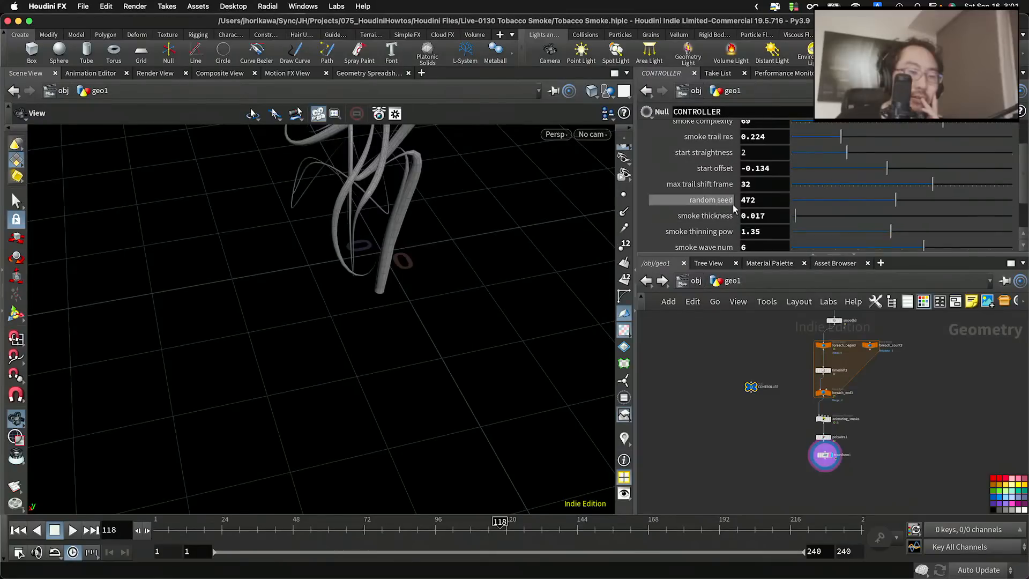
right_click(775, 173)
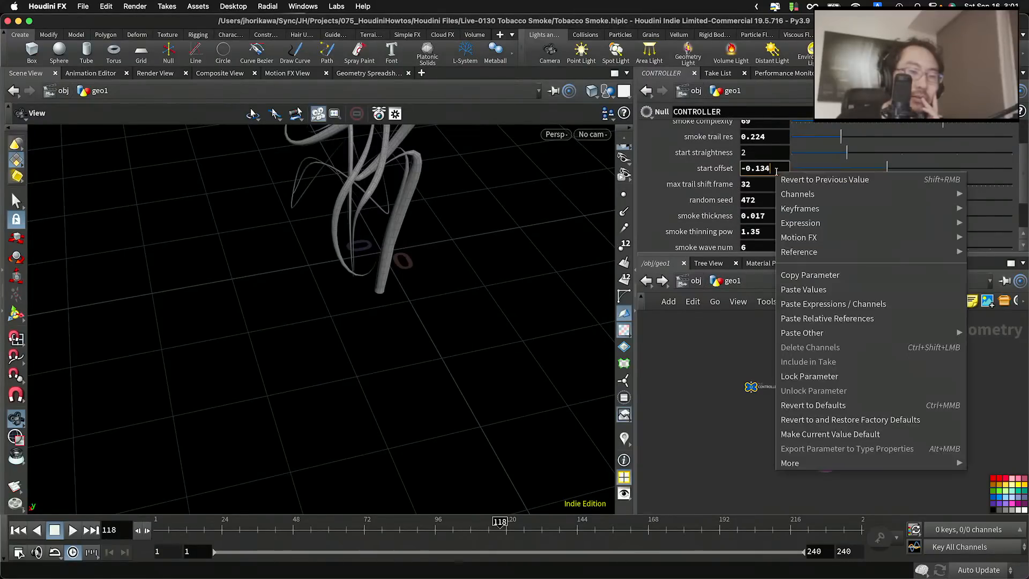
left_click(786, 278)
Extend transform1's Y translation to ch("../box1/scale")*0.5 - ch("../CONTROLLER/start_offset") and check the smoke's base against the grid
scroll(815, 459, "up", 5)
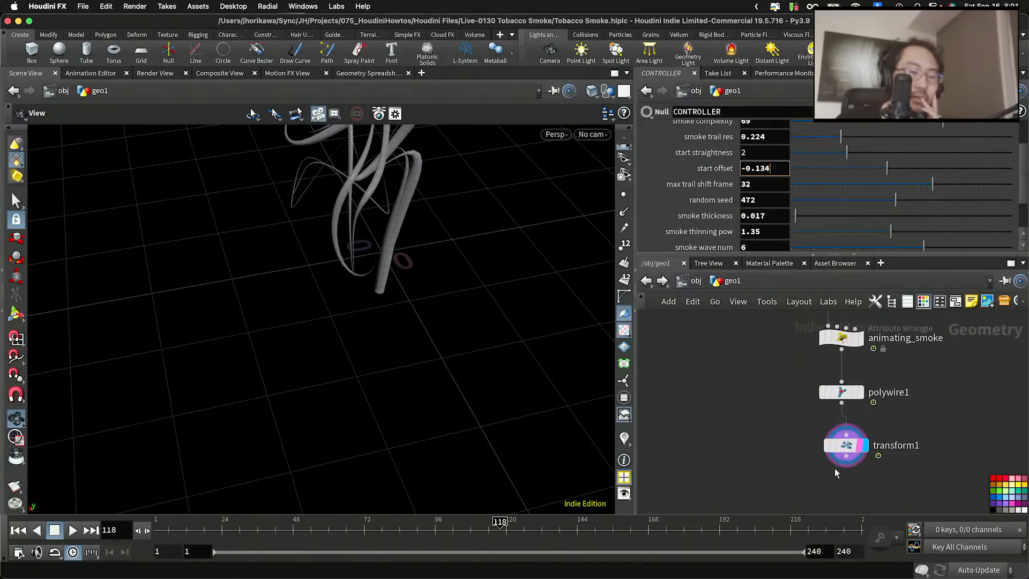
left_click_drag(871, 485, 809, 440)
left_click(917, 179)
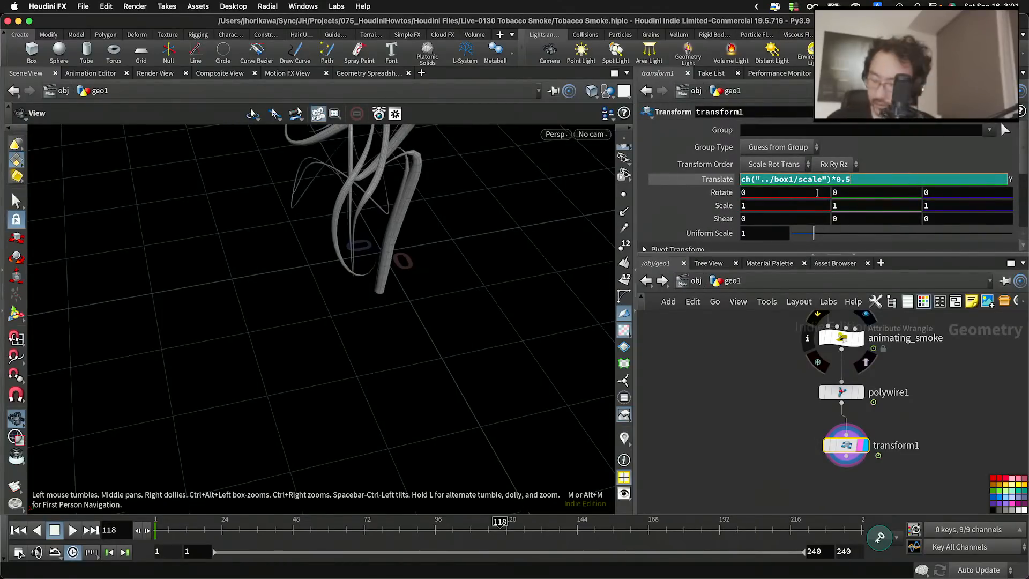
right_click(878, 175)
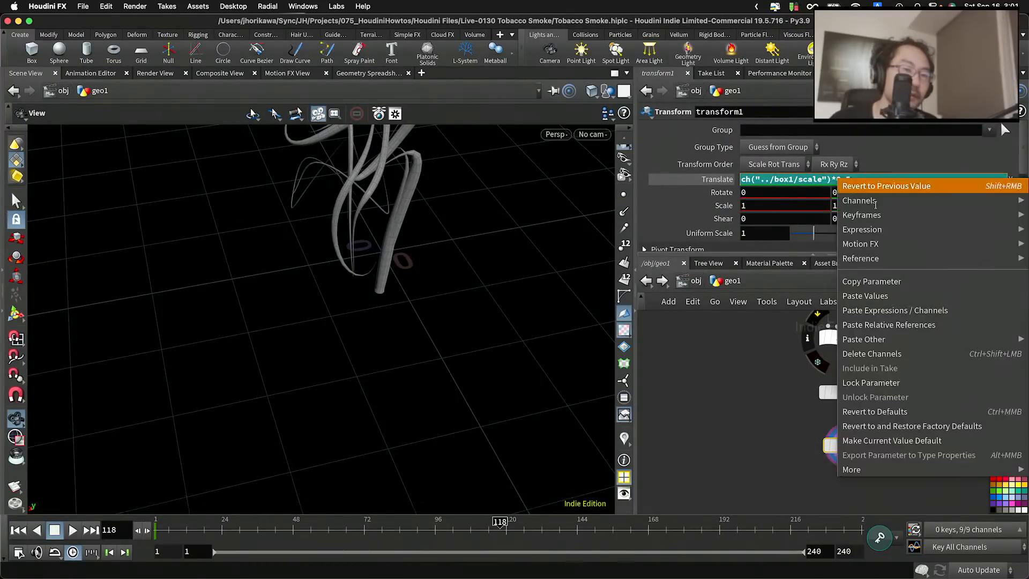
left_click(885, 332)
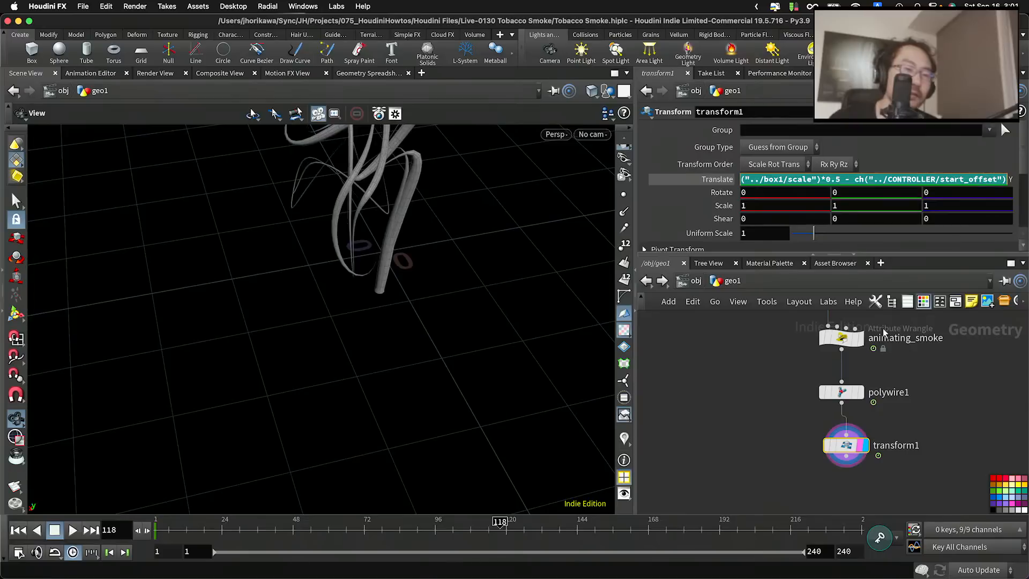
key("Return")
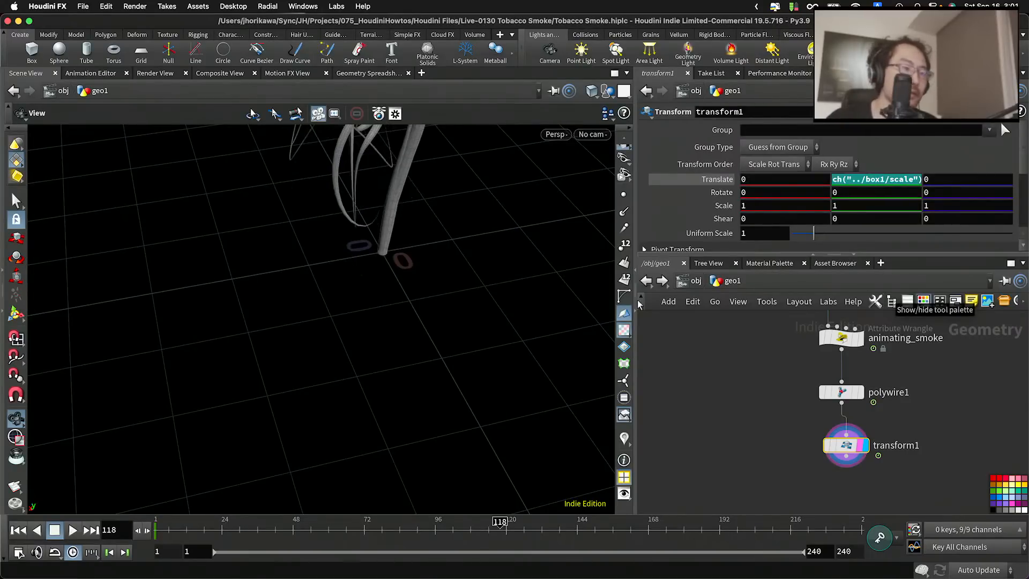
left_click_drag(478, 306, 309, 449)
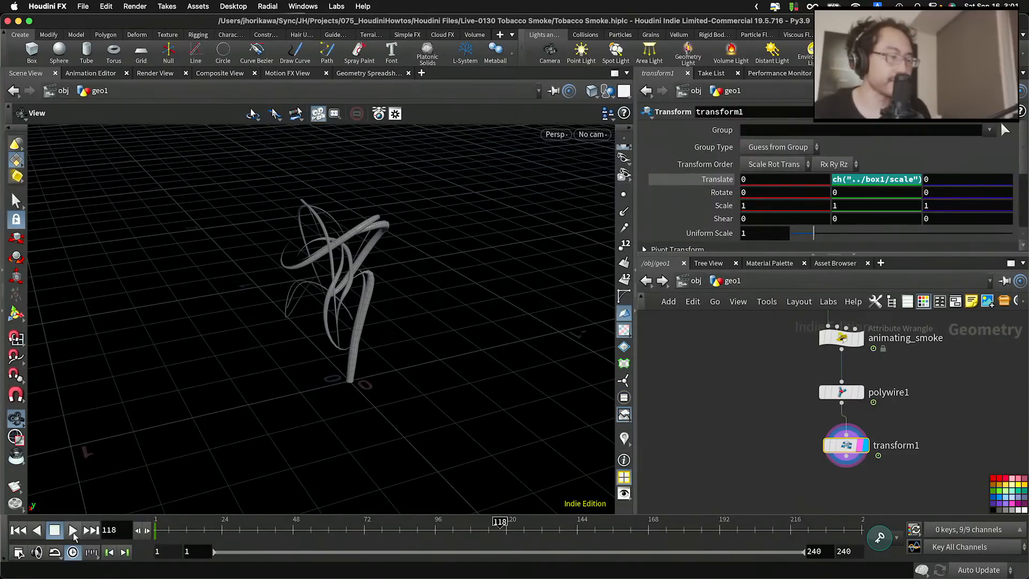
Play the animation, check the smoke's base from a lower angle, and save the scene
left_click(73, 530)
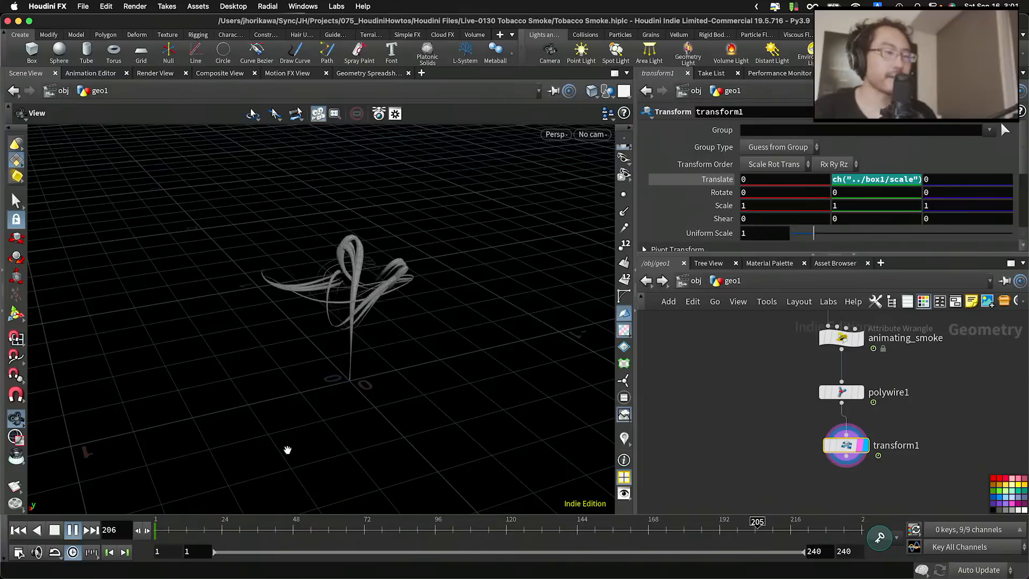
left_click_drag(459, 379, 413, 319)
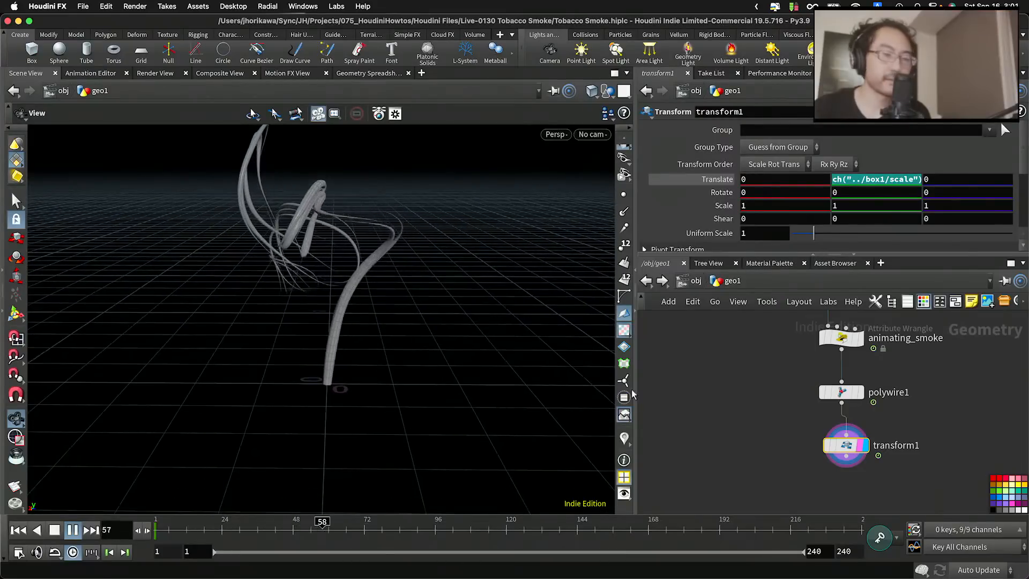
key("ctrl+s")
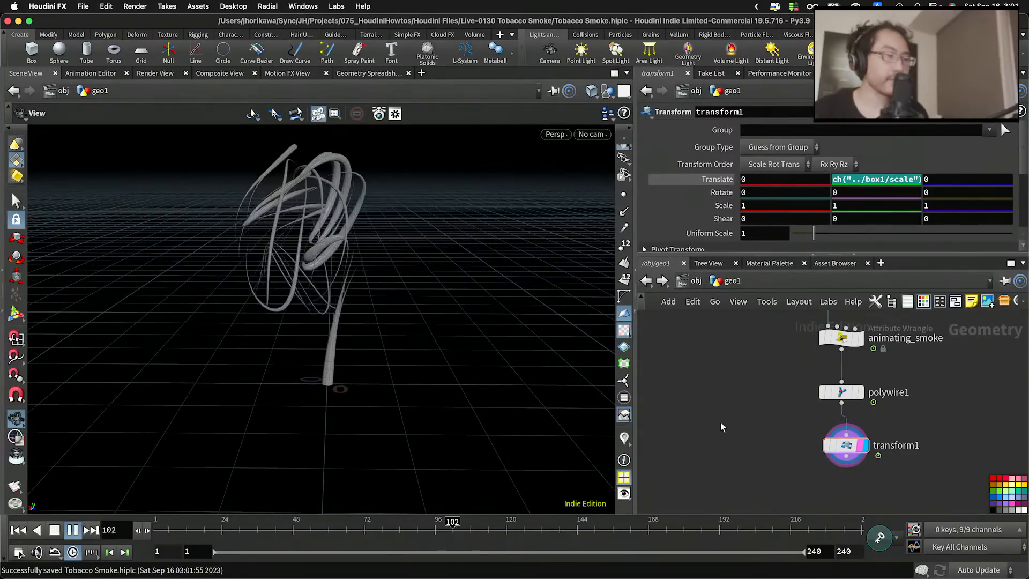
Add a Color node below transform1 in the geo1 network
scroll(720, 423, "up", 3)
key("Tab")
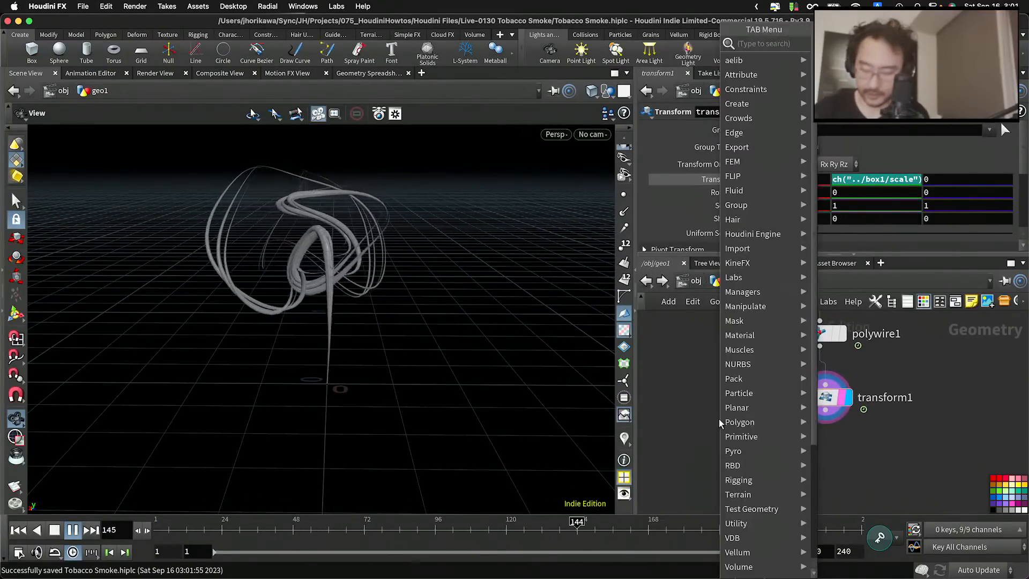
type("c")
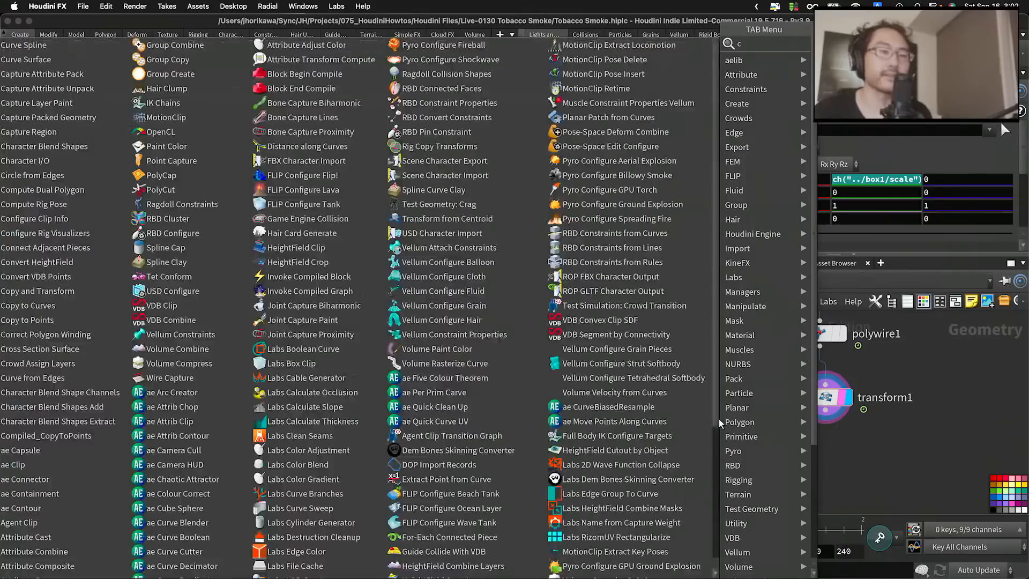
type("olor")
key("Return")
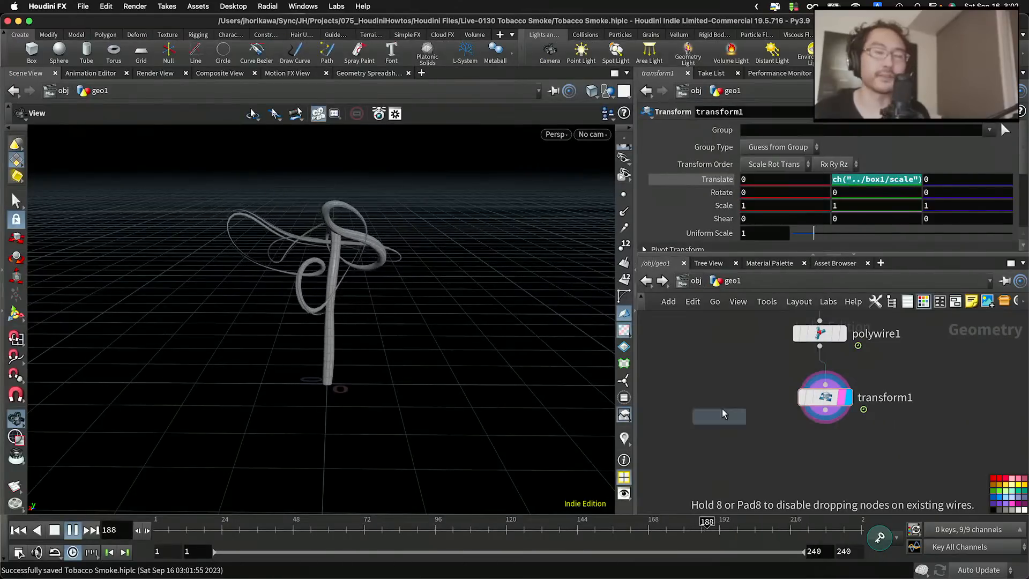
left_click(893, 464)
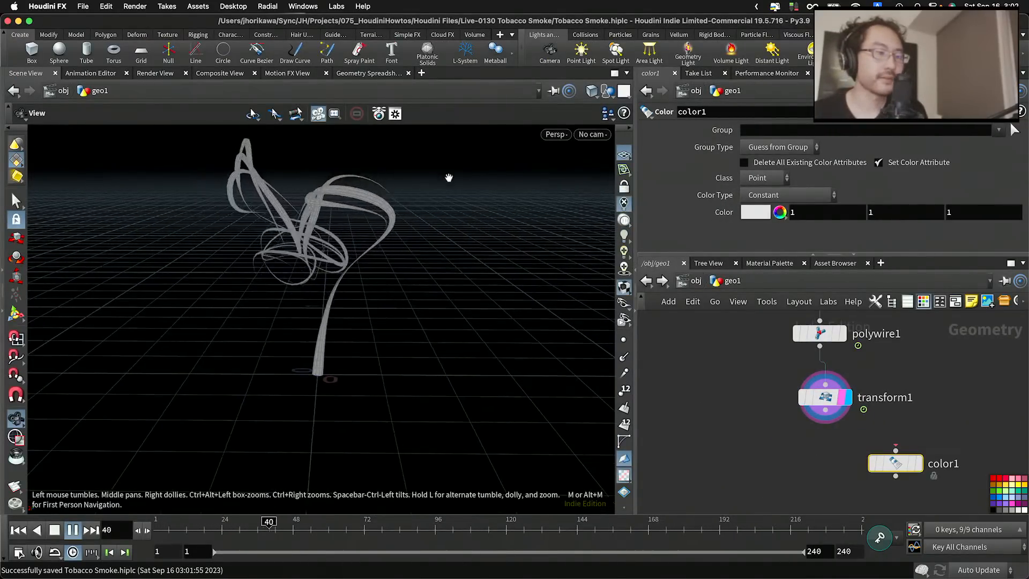
Set the perspective viewport's shading mode to Smooth Shaded
left_click(555, 134)
mouse_move(561, 186)
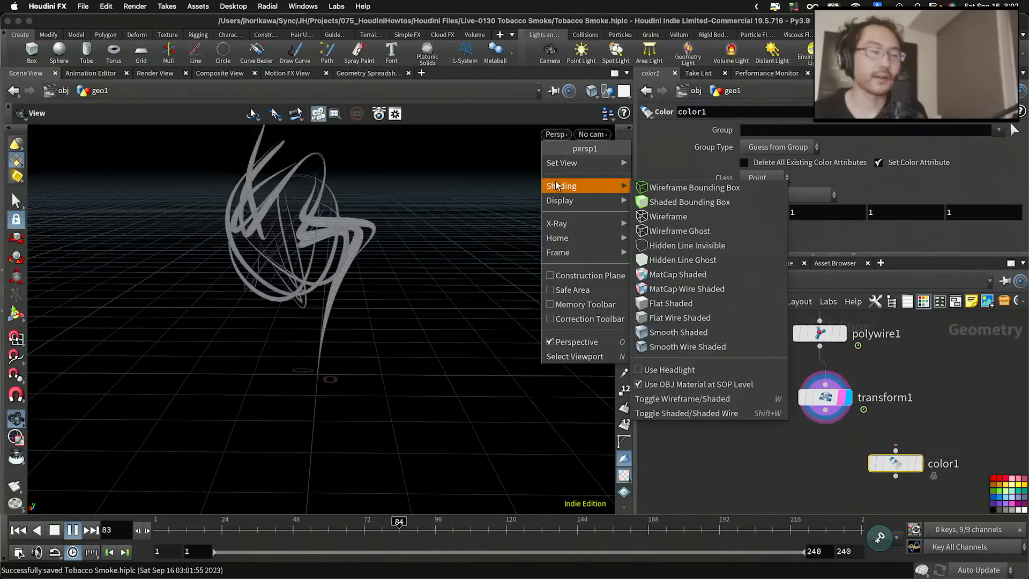
left_click(664, 332)
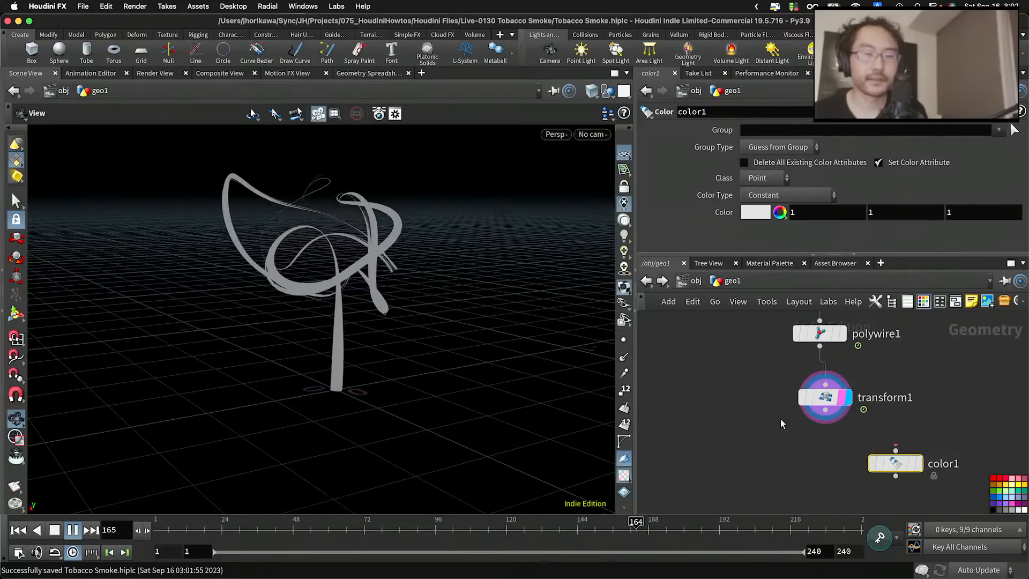
Connect the color node to transform1's output, display it, and set its RGB color to 10, 10, 10
left_click_drag(826, 411, 842, 465)
left_click(864, 464)
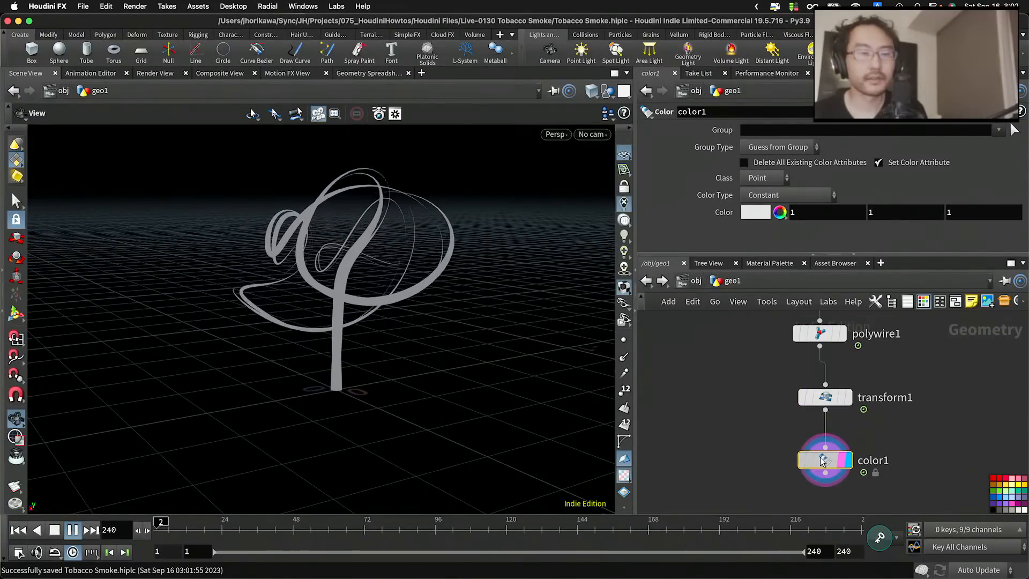
left_click(818, 210)
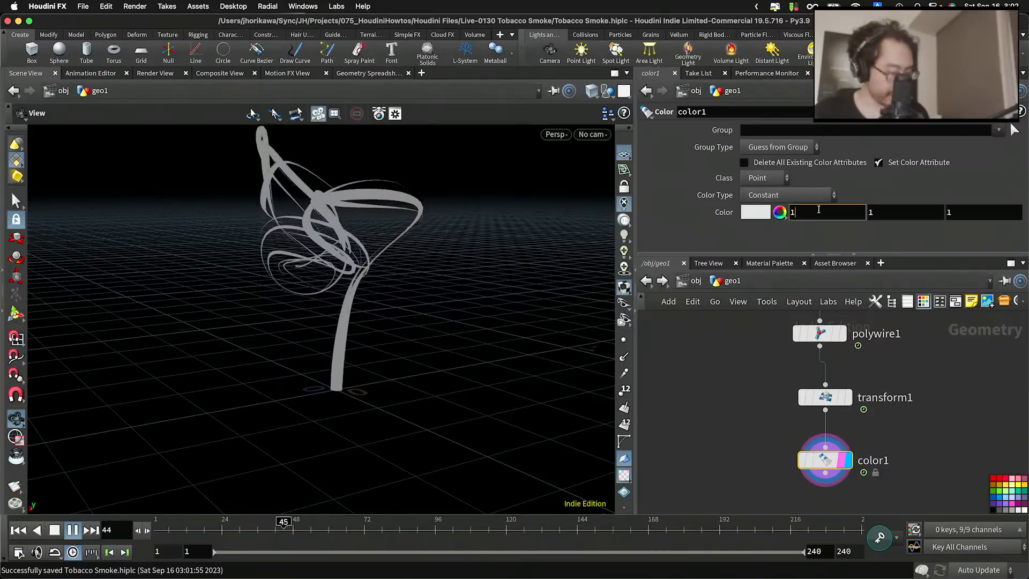
key("Tab")
type("10")
key("Tab")
type("10")
key("Return")
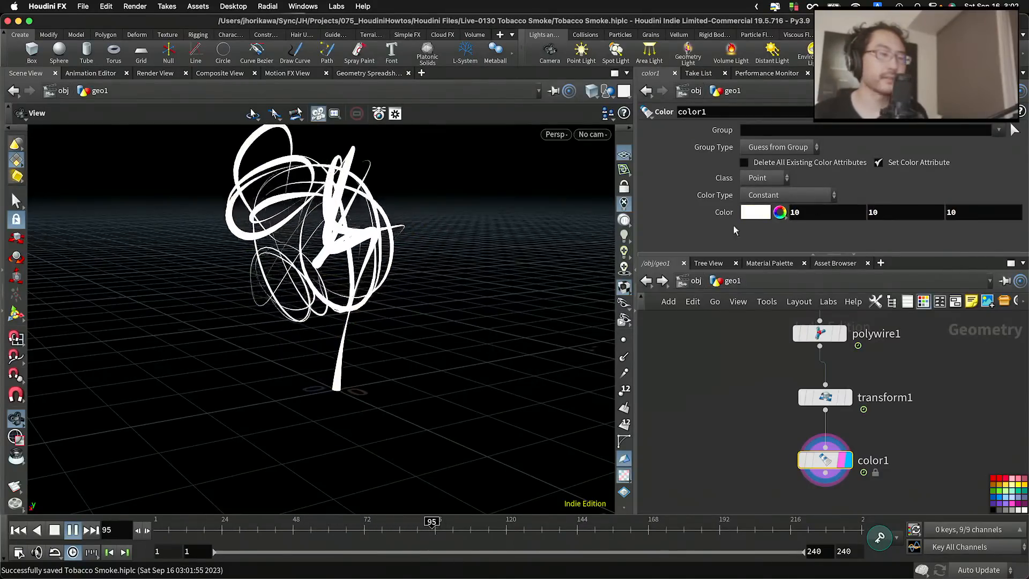
mouse_move(436, 258)
left_mouse_down()
mouse_move(416, 298)
mouse_move(343, 298)
mouse_move(393, 298)
mouse_move(386, 301)
mouse_move(368, 286)
mouse_move(440, 282)
left_mouse_up()
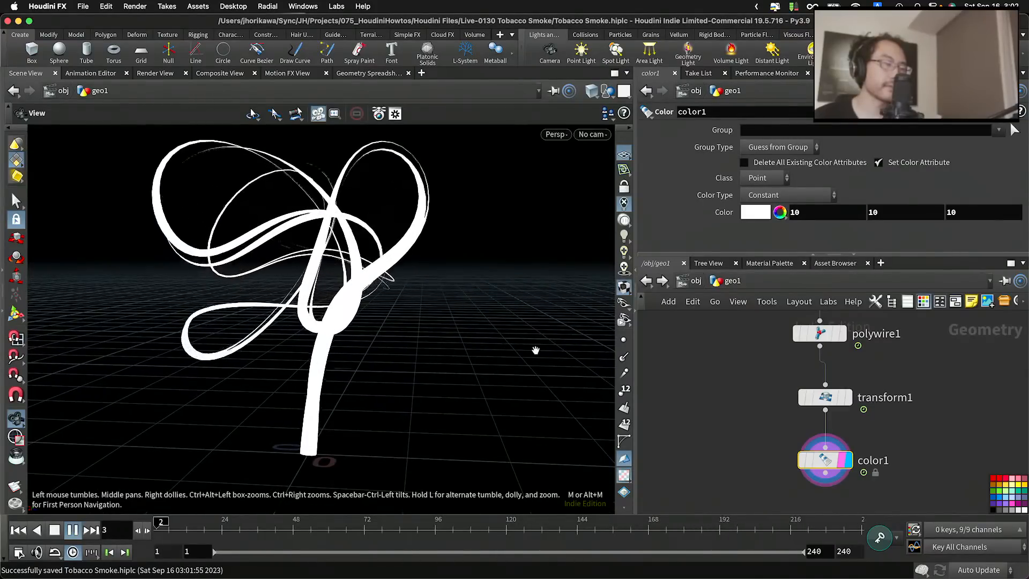
Select the CONTROLLER null and set its smoke complexity to 38
scroll(703, 395, "down", 5)
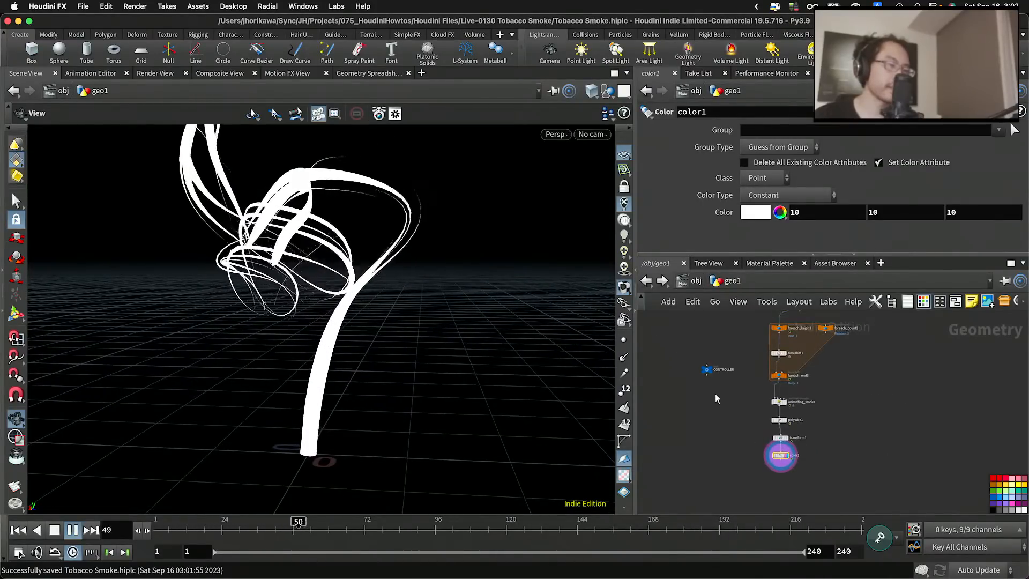
scroll(715, 394, "up", 3)
left_click(689, 360)
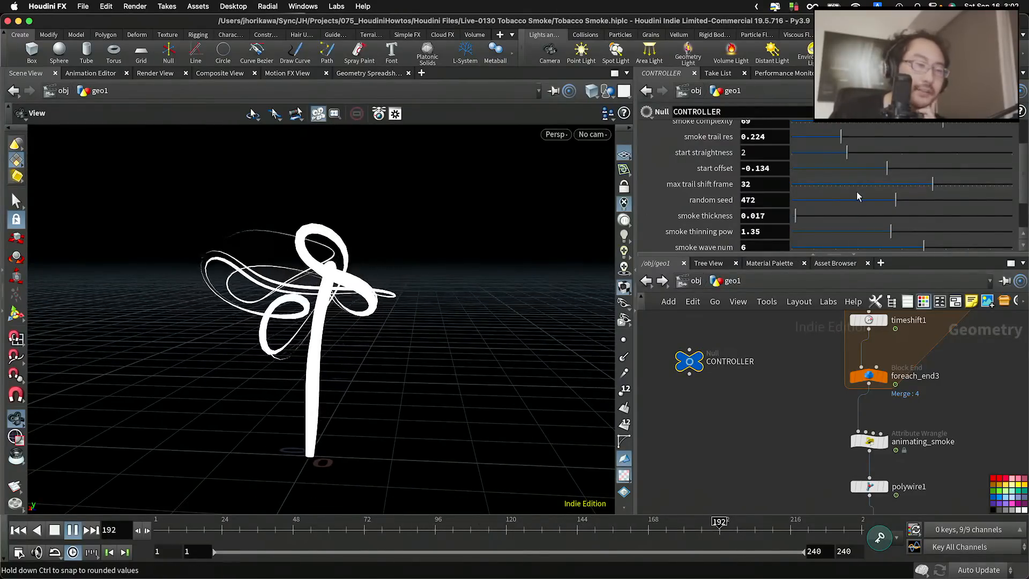
scroll(858, 196, "up", 3)
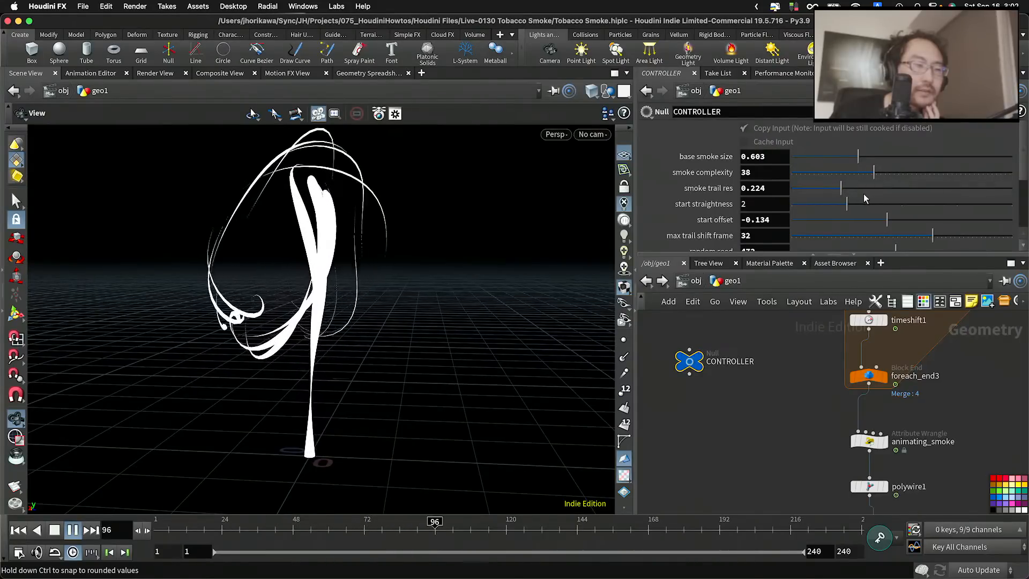
Review the CONTROLLER null's smoke parameters and examine the playing animation from different angles
scroll(864, 198, "down", 5)
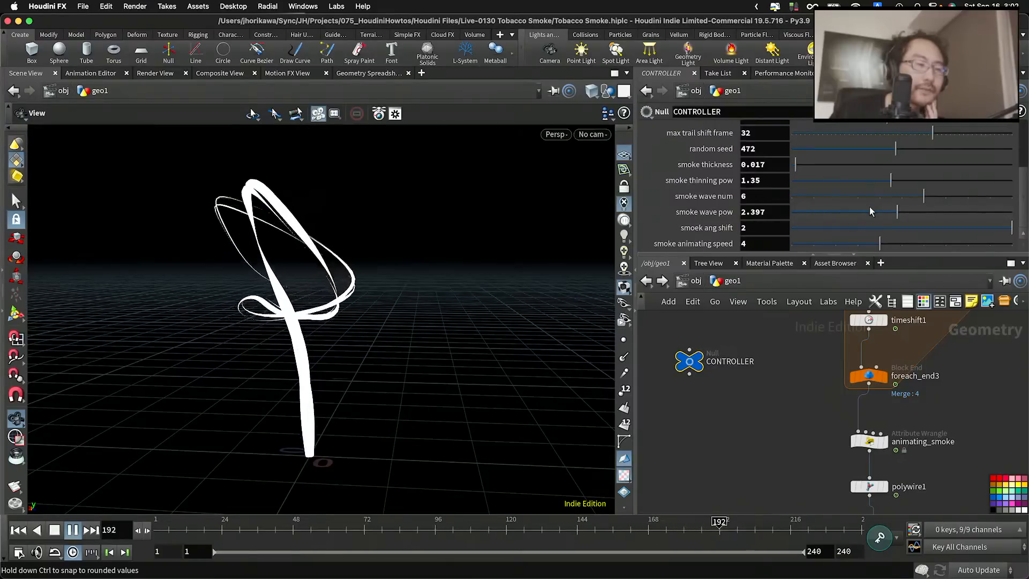
scroll(841, 199, "up", 2)
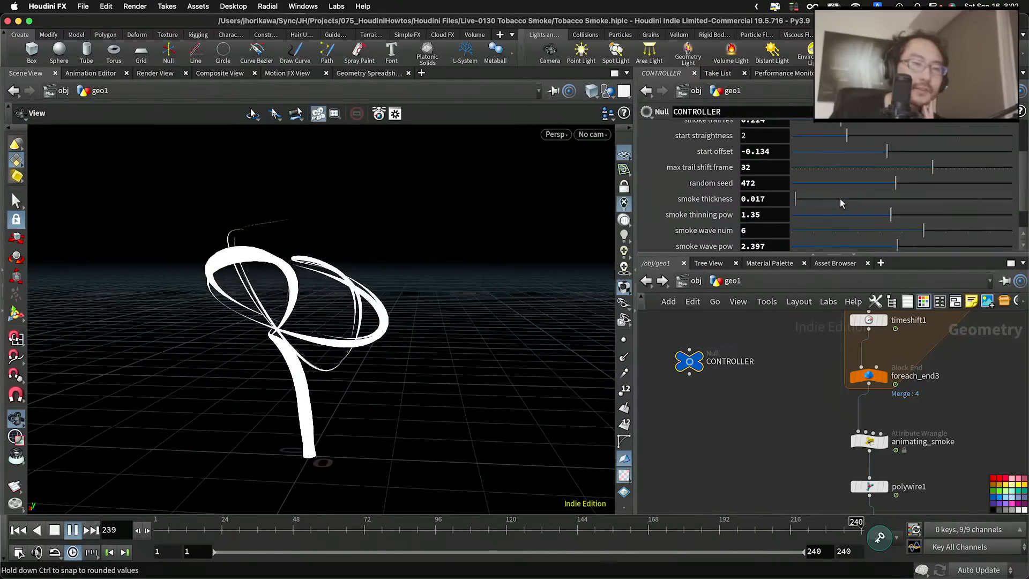
scroll(840, 194, "down", 2)
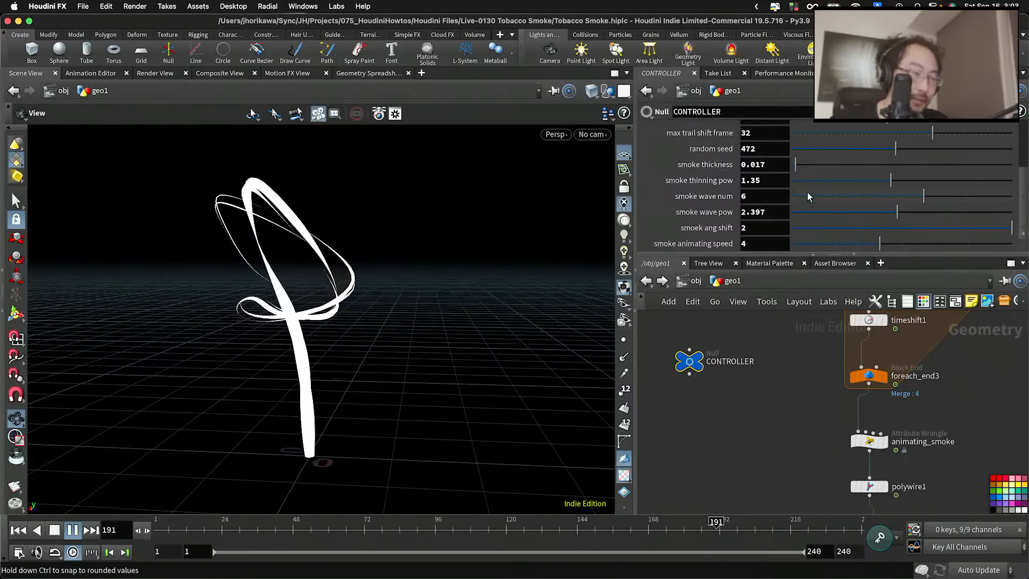
scroll(809, 194, "up", 3)
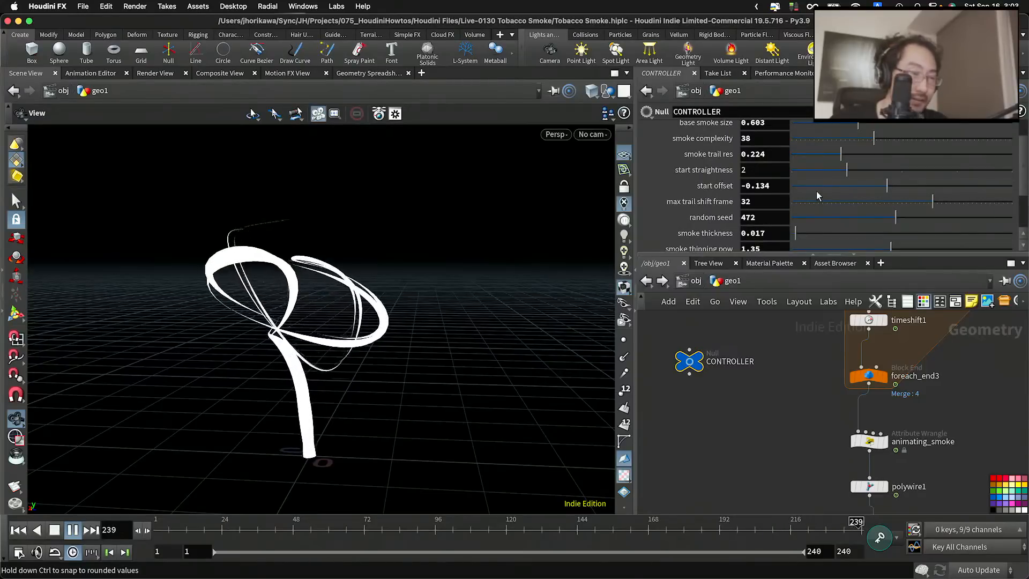
scroll(834, 196, "up", 2)
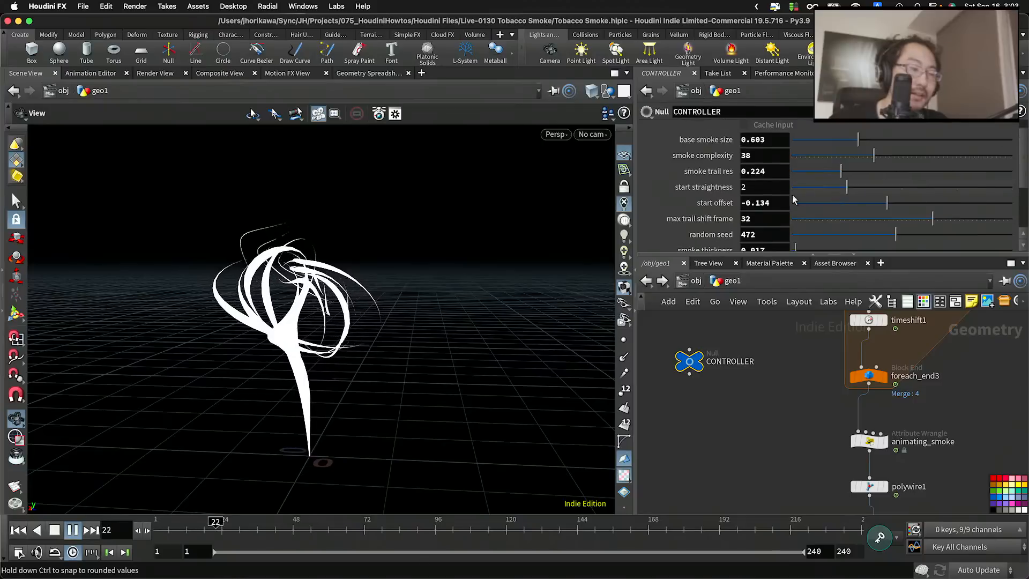
left_click_drag(477, 227, 512, 297)
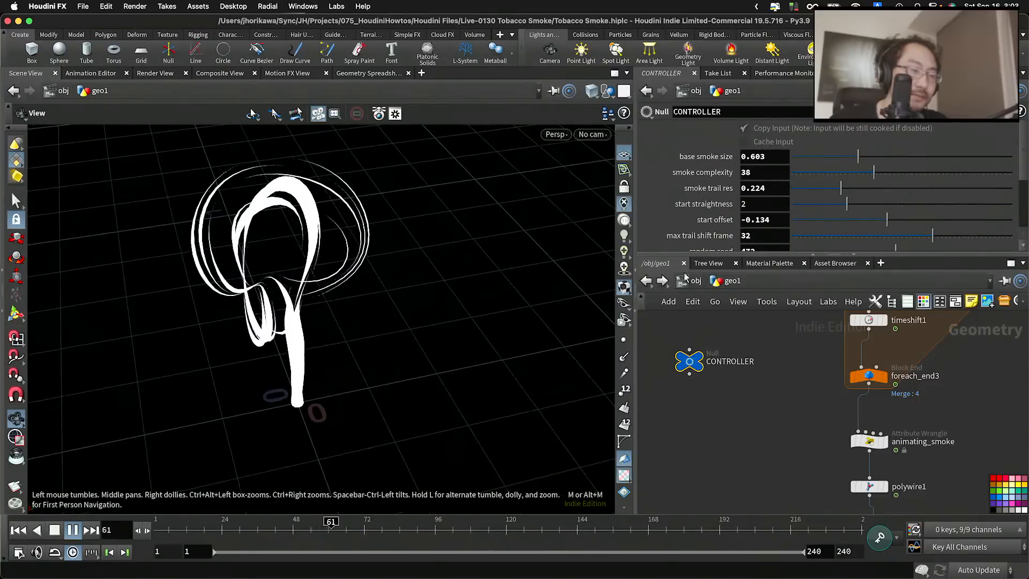
scroll(817, 215, "down", 5)
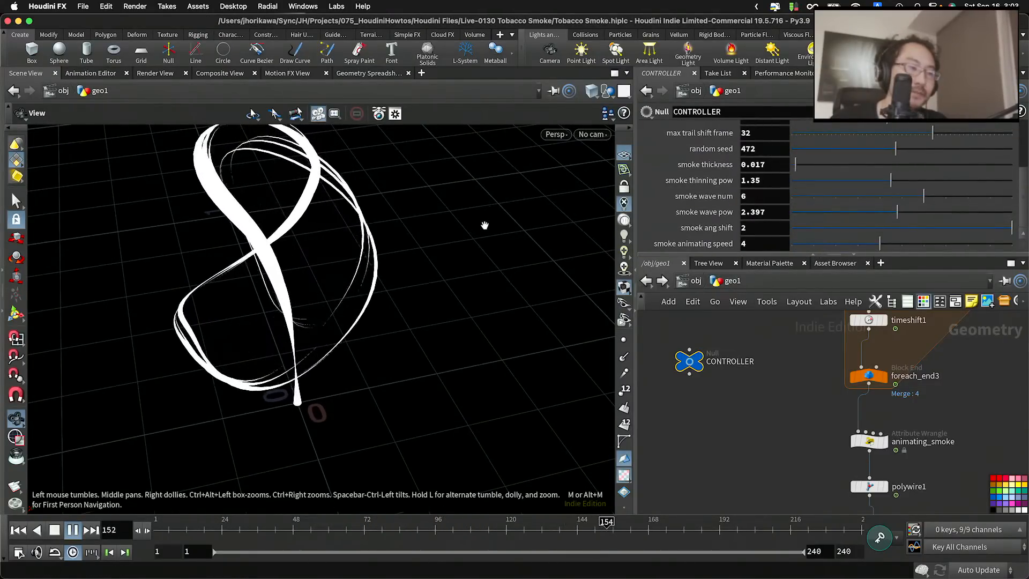
left_click_drag(485, 225, 429, 236)
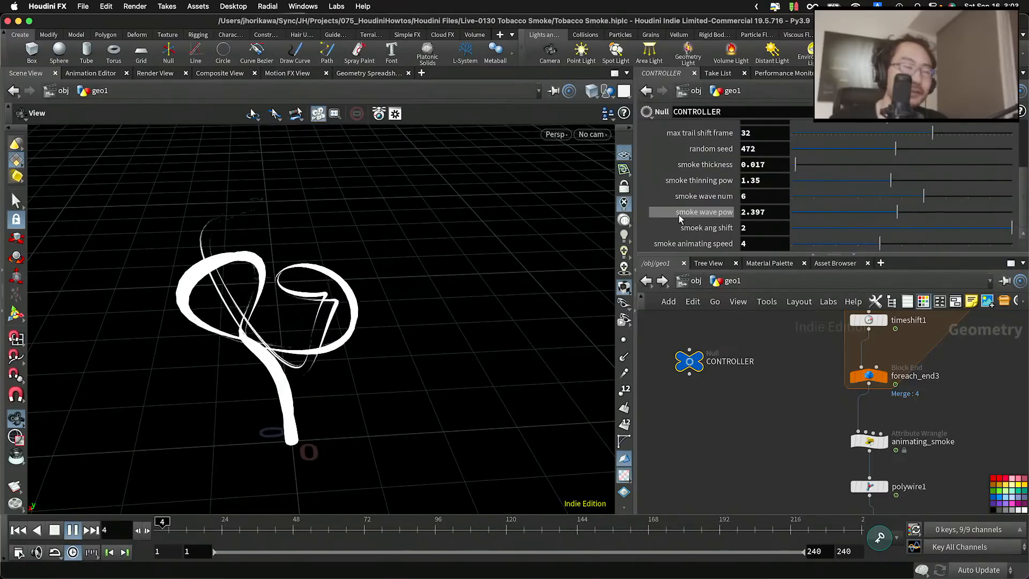
Set the CONTROLLER null's smoke wave num to 5 and smoke animating speed to 6, checking the smoke's motion
left_click_drag(540, 260, 558, 243)
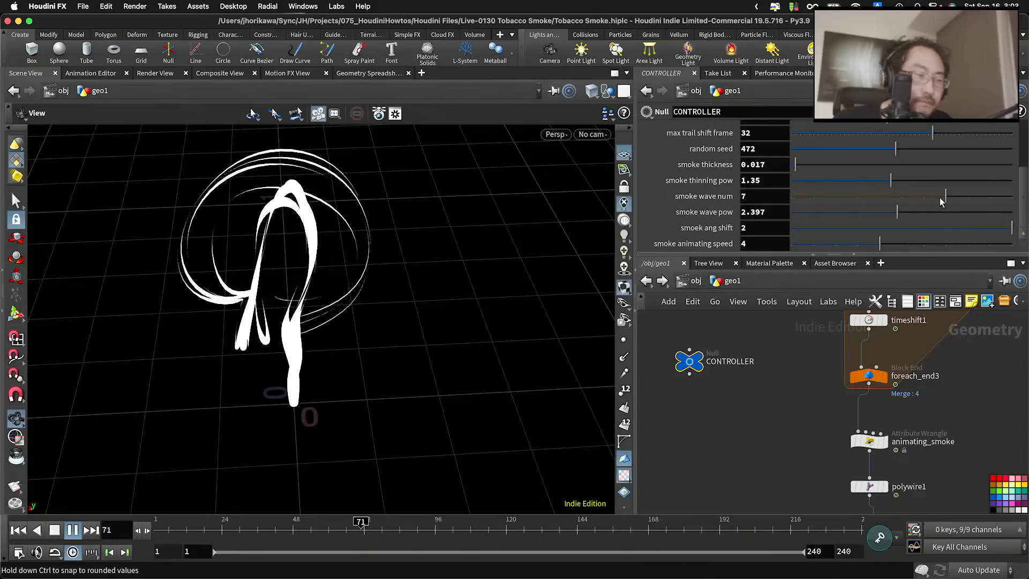
left_click_drag(413, 276, 413, 241)
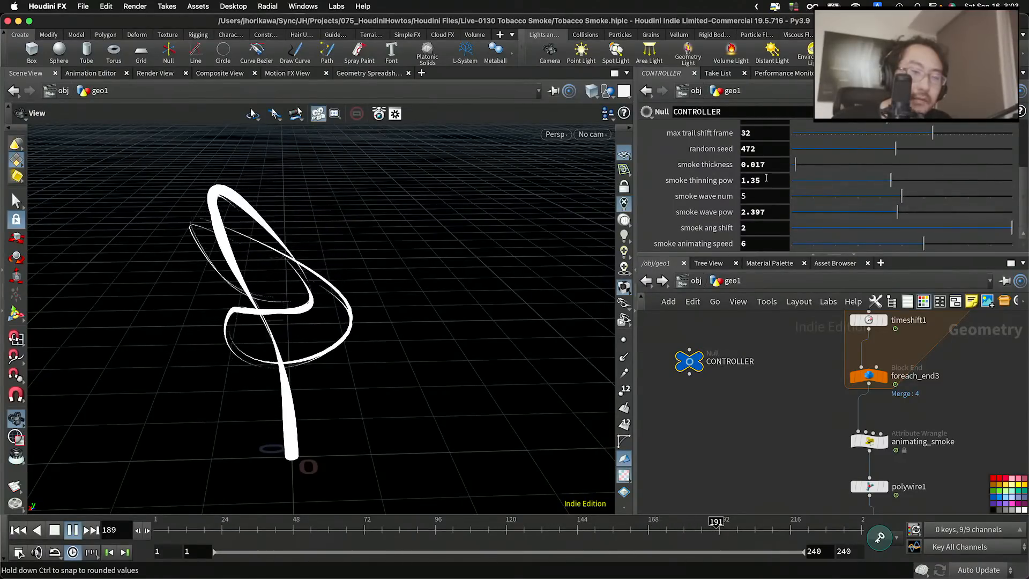
scroll(864, 174, "up", 1)
scroll(864, 175, "down", 1)
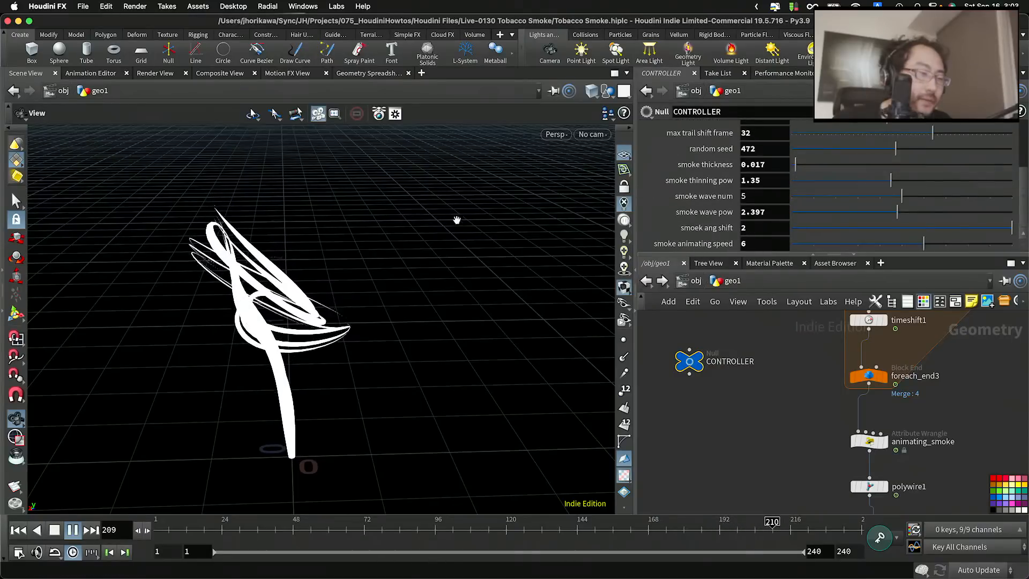
mouse_move(438, 236)
left_mouse_down()
mouse_move(429, 264)
mouse_move(428, 232)
mouse_move(441, 232)
left_mouse_up()
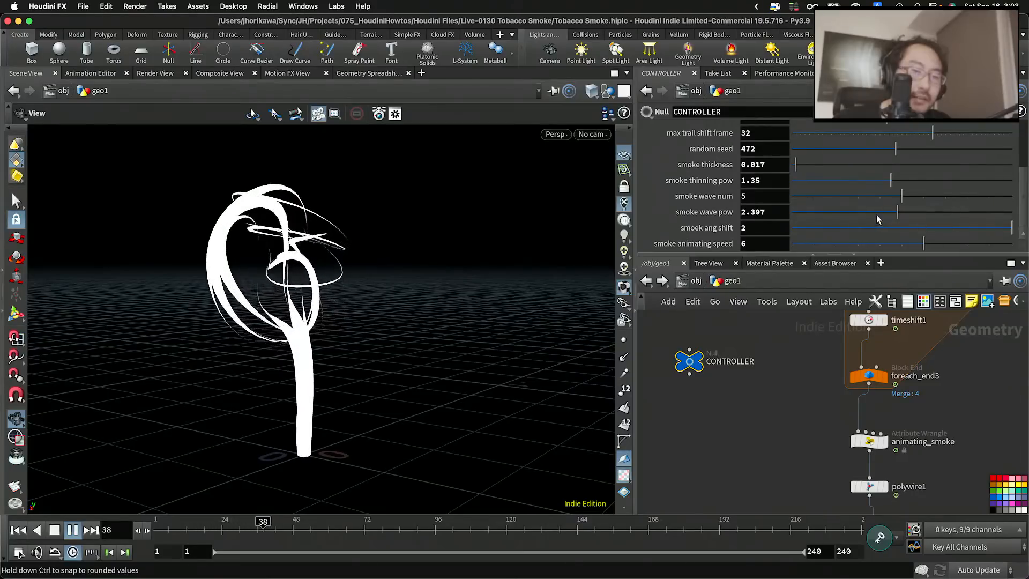
Try a max trail shift frame of 50 on the CONTROLLER null and check the smoke trails
left_click_drag(933, 132, 1027, 137)
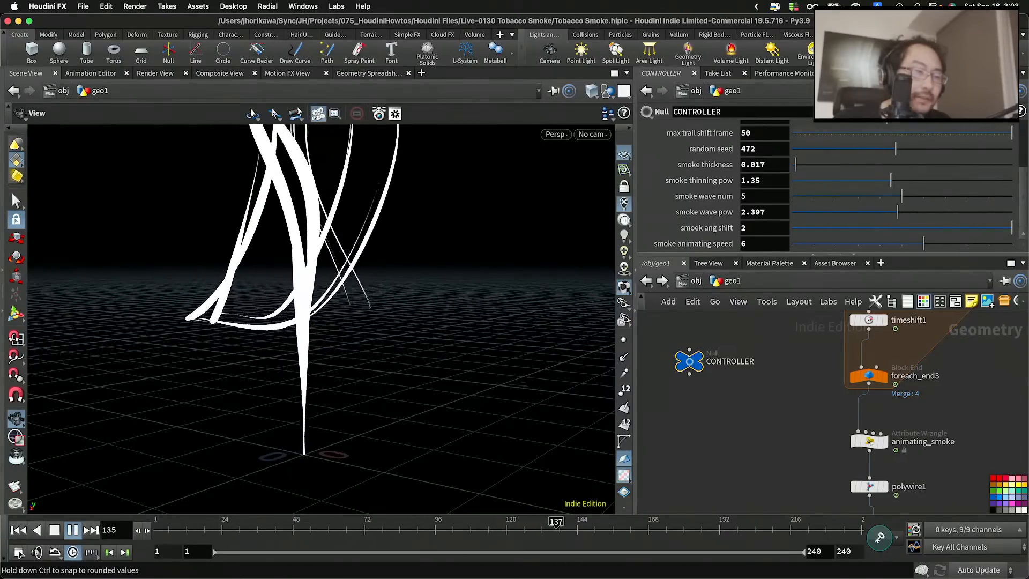
scroll(383, 298, "down", 3)
left_click_drag(322, 420, 570, 248)
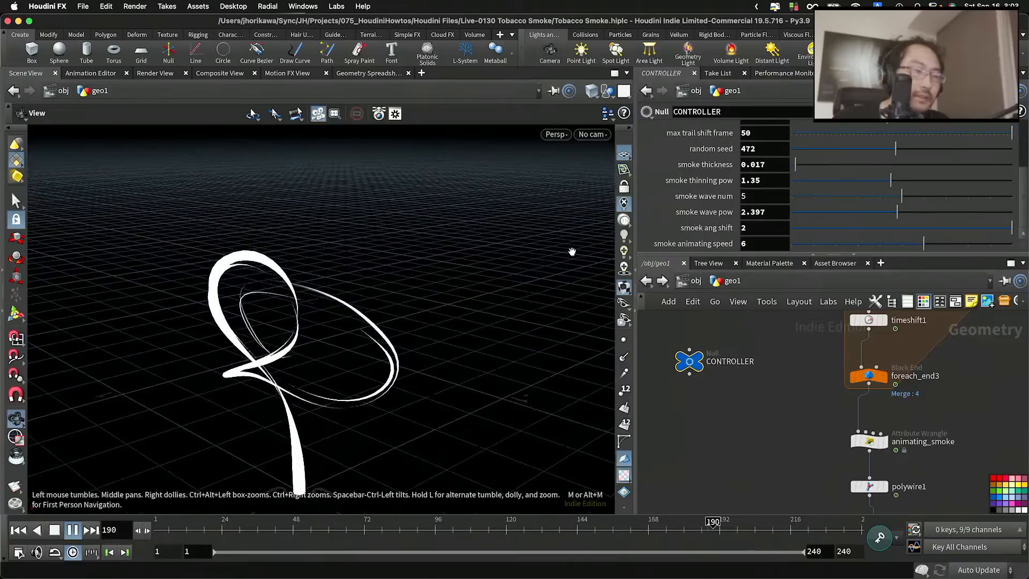
Set the CONTROLLER null's max trail shift frame to 100 and inspect the trails from another angle
left_click(773, 134)
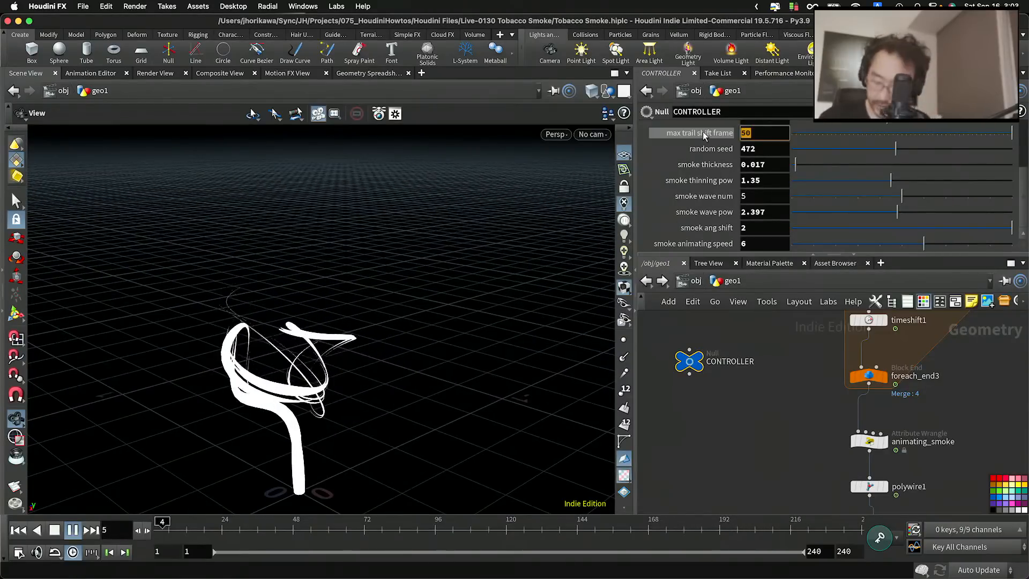
type("100")
key("Return")
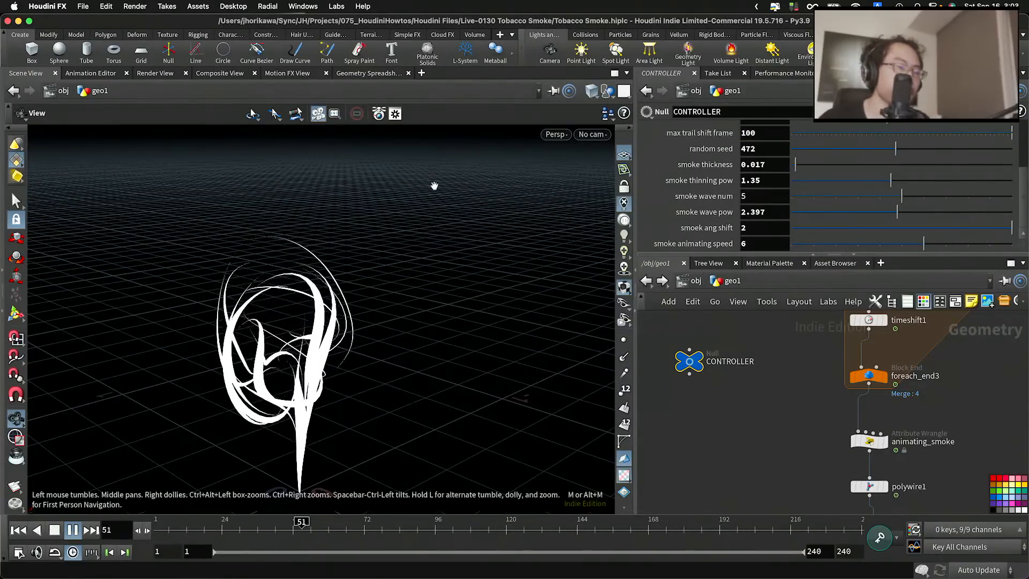
left_click_drag(368, 287, 289, 343)
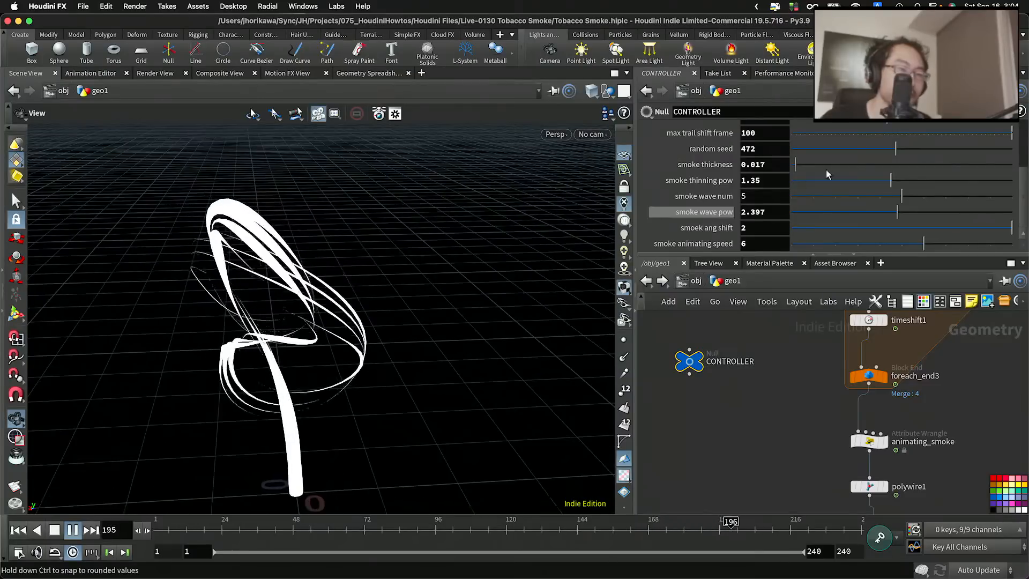
Set the range of the CONTROLLER null's max trail shift frame parameter to 0–200 and apply the interface changes
left_click(1020, 111)
left_click(820, 130)
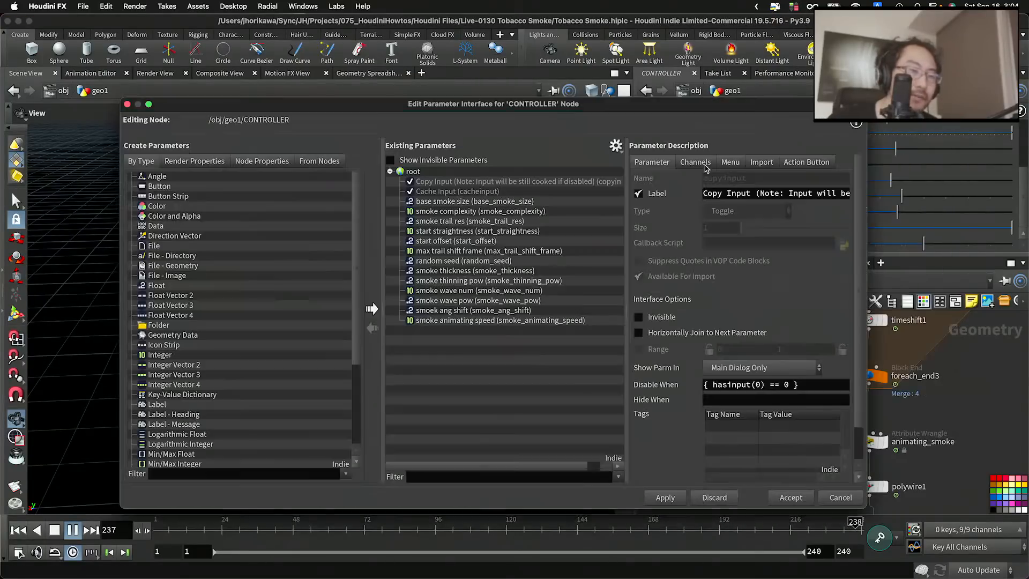
left_click(454, 241)
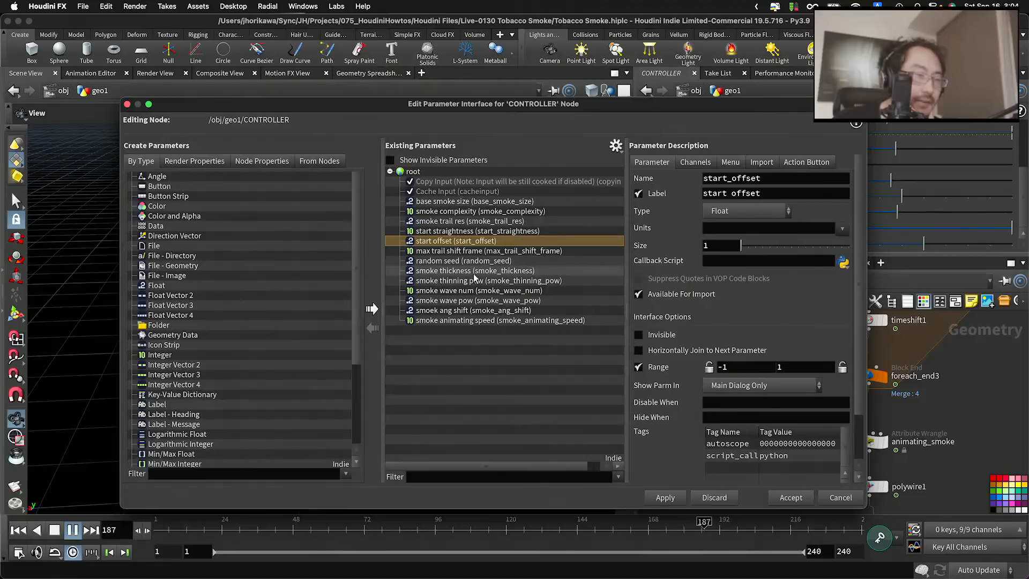
left_click(458, 250)
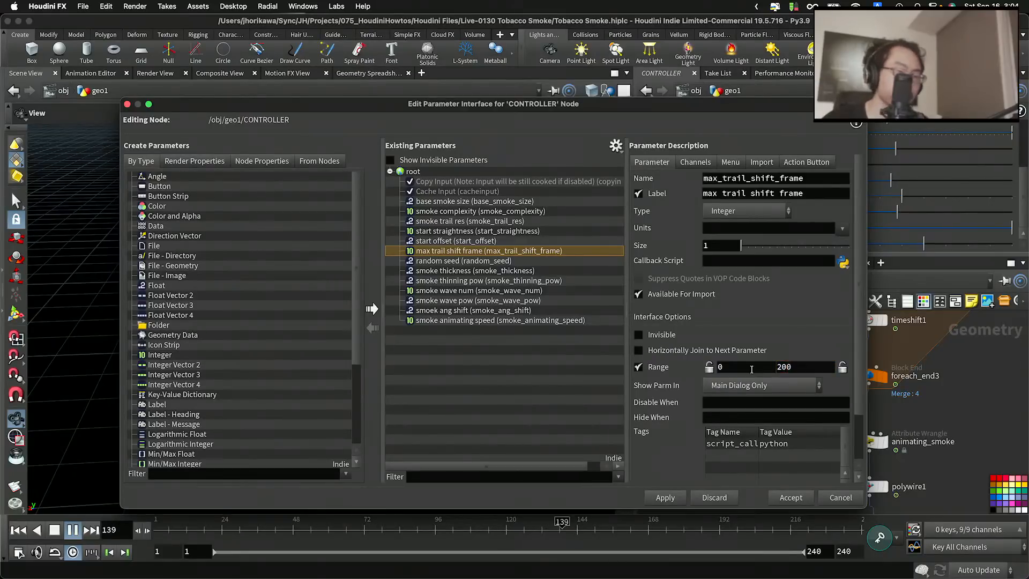
left_click(658, 495)
left_click(791, 497)
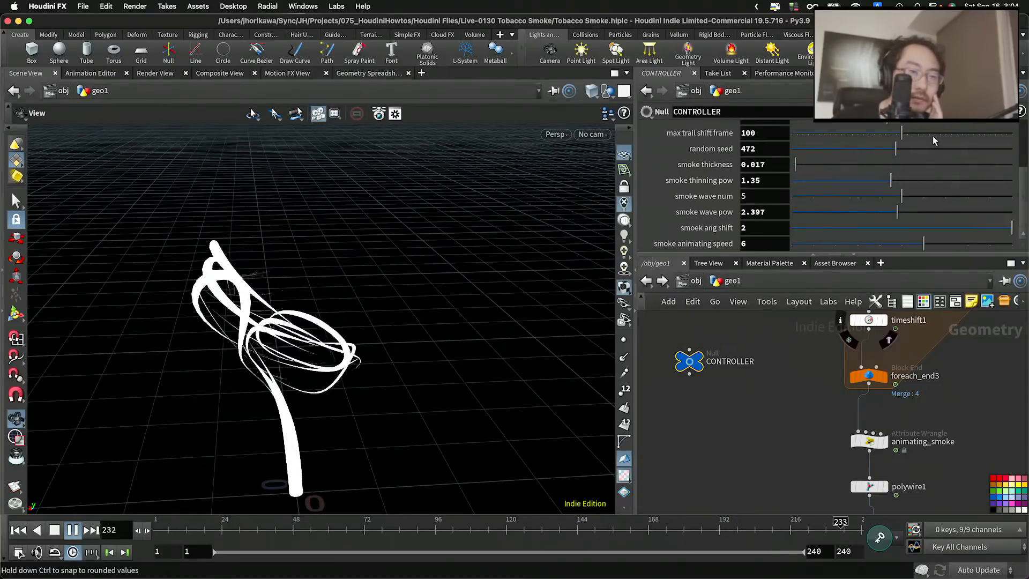
Try a max trail shift frame of 200 on the CONTROLLER null, settle on 70, and check the smoke from different angles
left_click_drag(934, 135, 1027, 139)
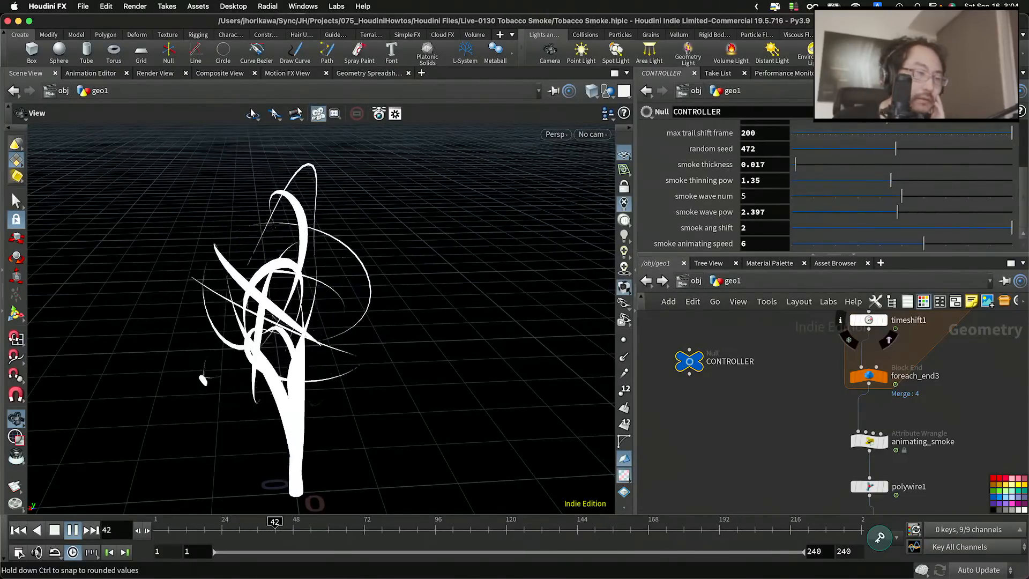
left_click_drag(289, 259, 493, 271)
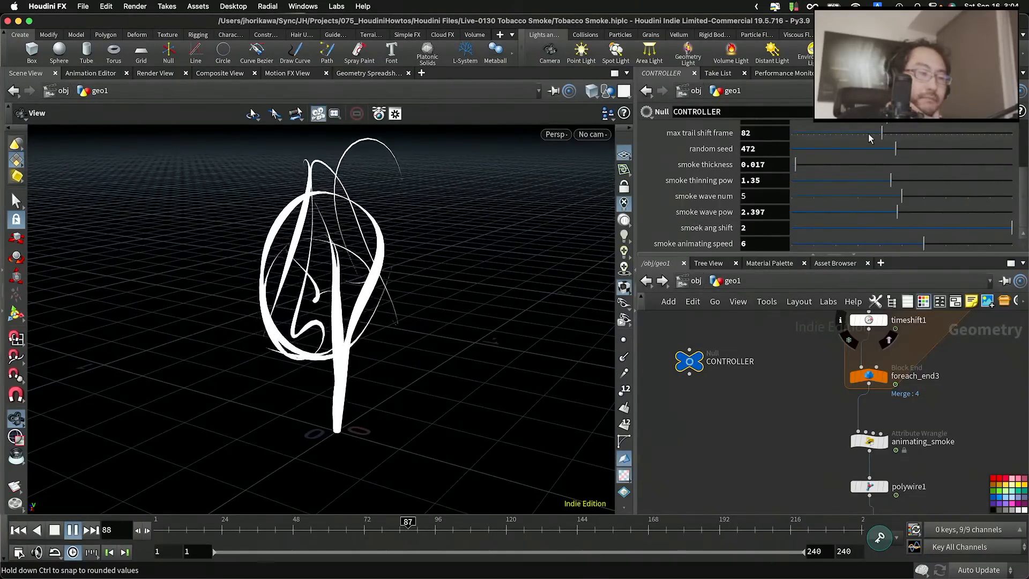
left_click_drag(369, 238, 404, 261)
Set the CONTROLLER null's smoke complexity to 43 and save the scene
scroll(809, 199, "up", 5)
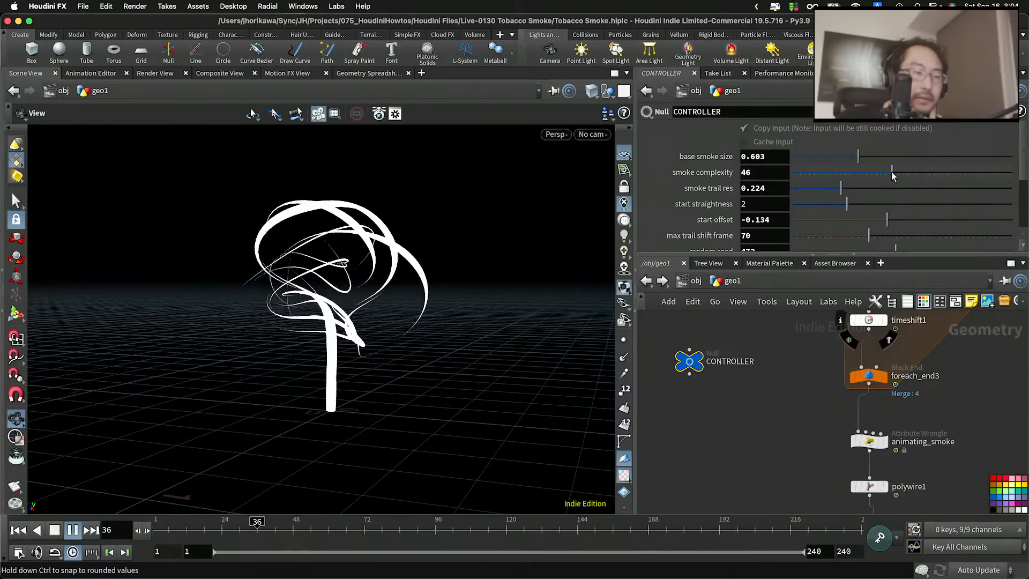
scroll(755, 462, "up", 3)
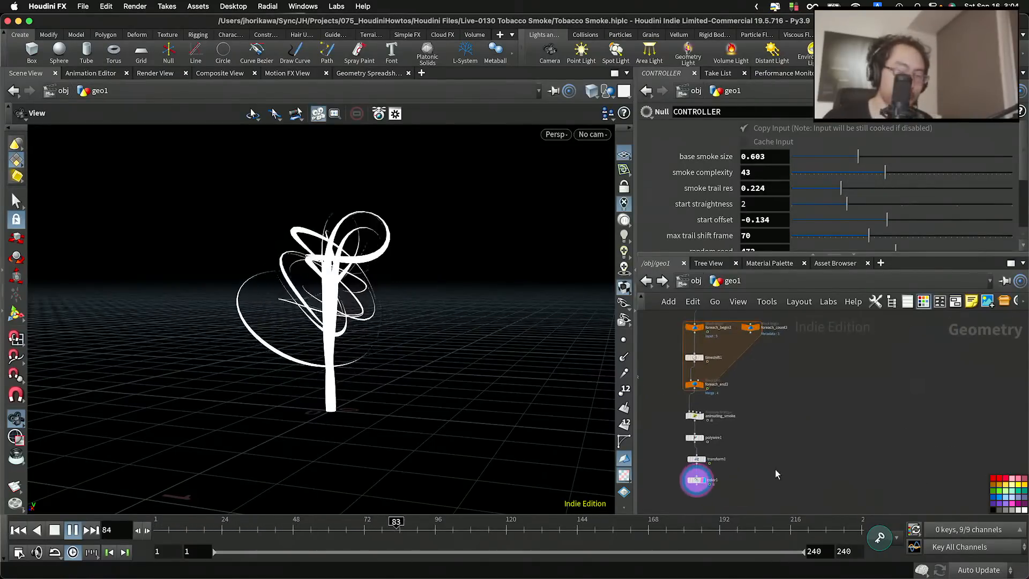
key("super+s")
Add a Tube node beside the smoke network and display it in the viewport
key("Tab")
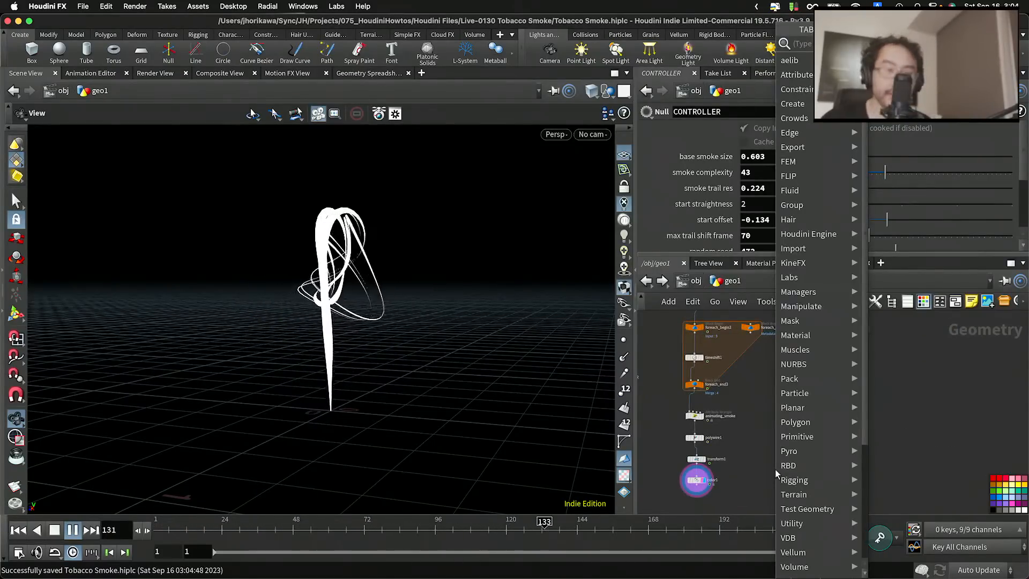
type("tu")
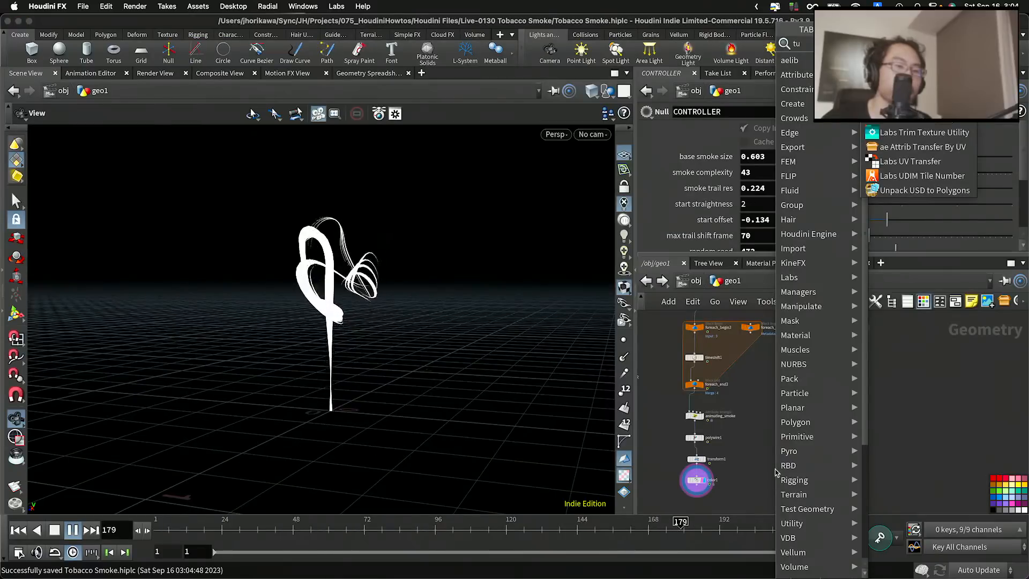
key("Return")
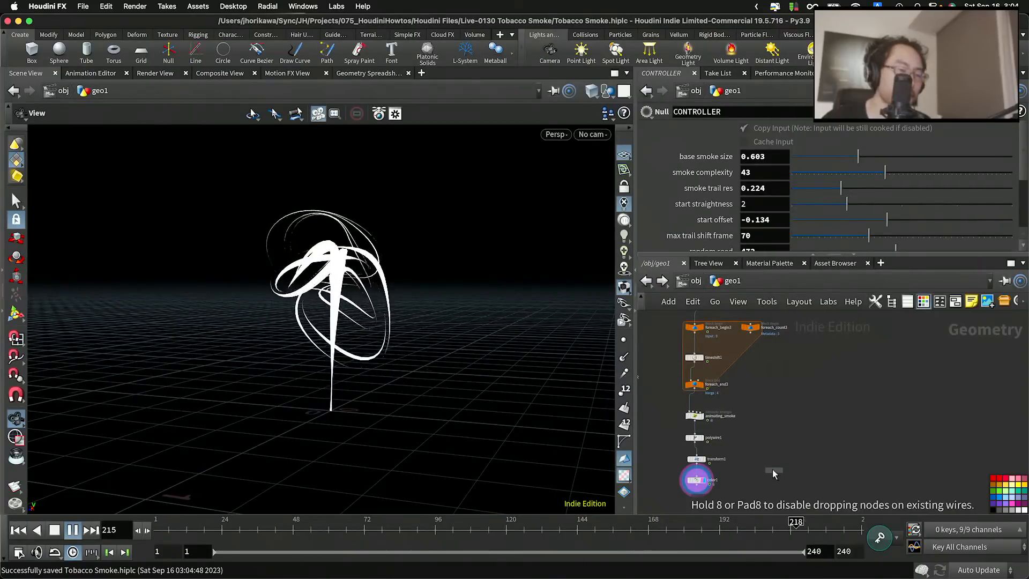
left_click(755, 474)
scroll(752, 478, "up", 5)
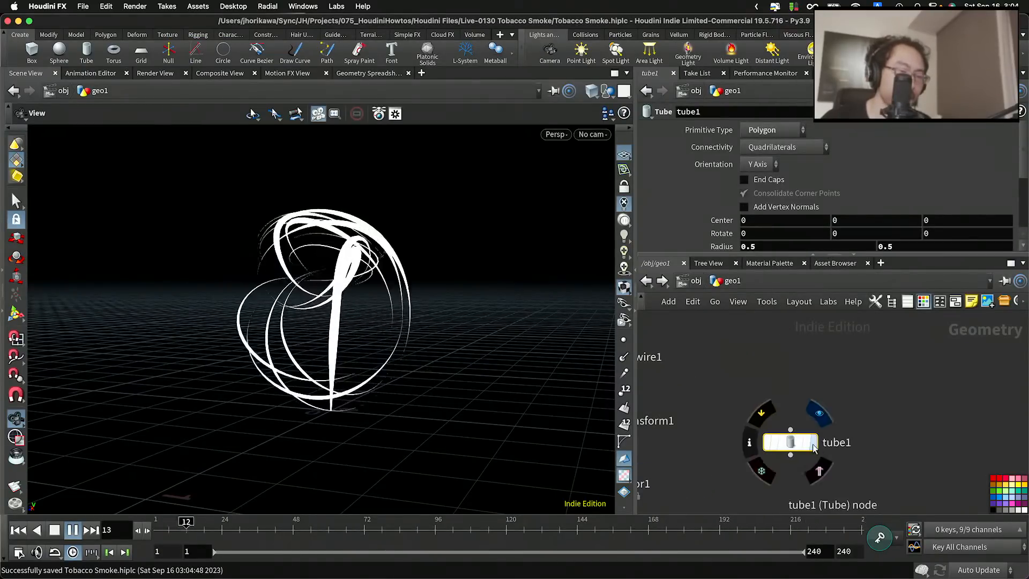
left_click(813, 443)
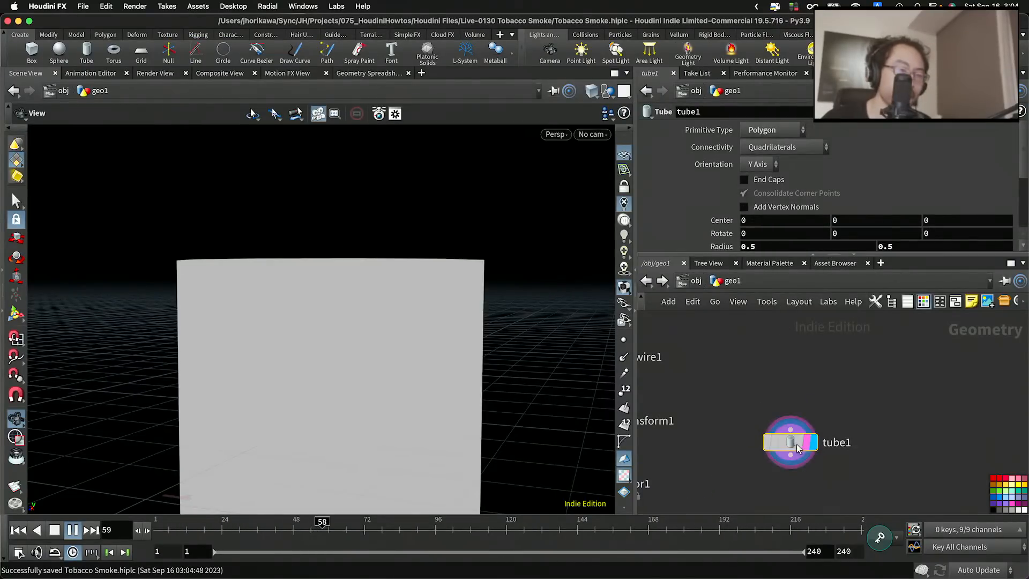
scroll(779, 193, "down", 3)
scroll(779, 193, "up", 3)
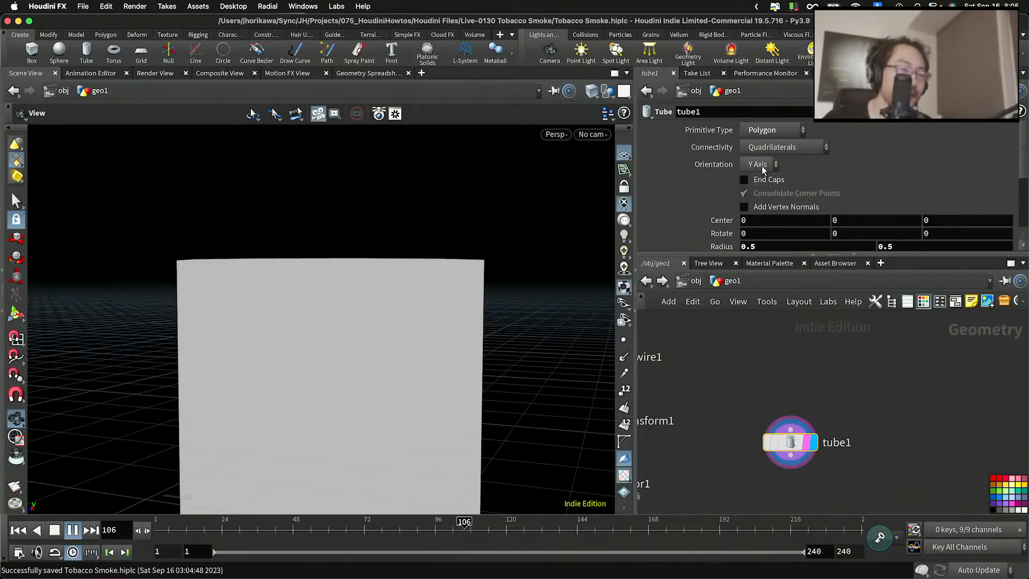
Give the tube end caps, orient it along the X axis, and set its radius scale to 0.107
left_click(765, 182)
left_click(761, 166)
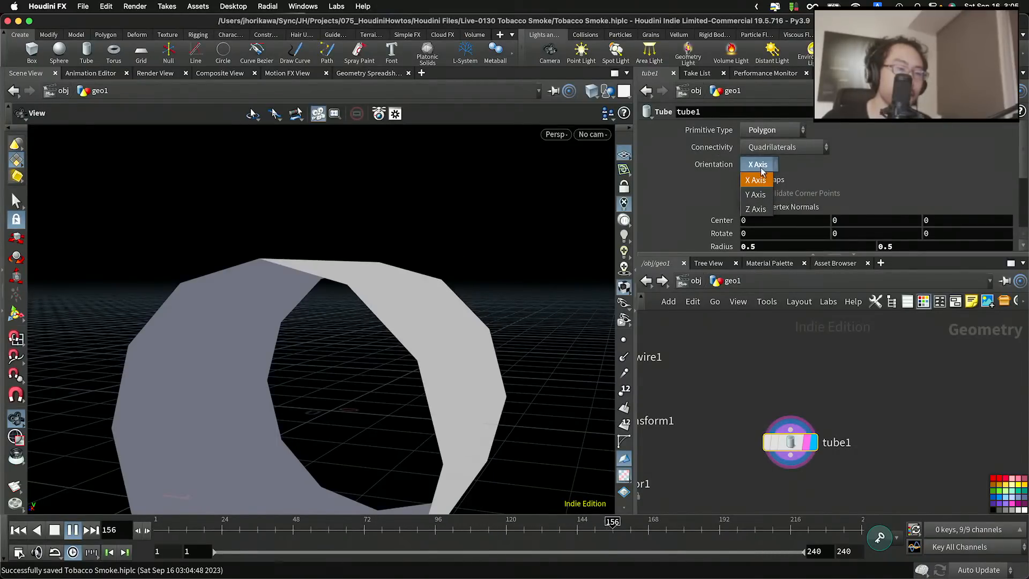
scroll(756, 182, "down", 3)
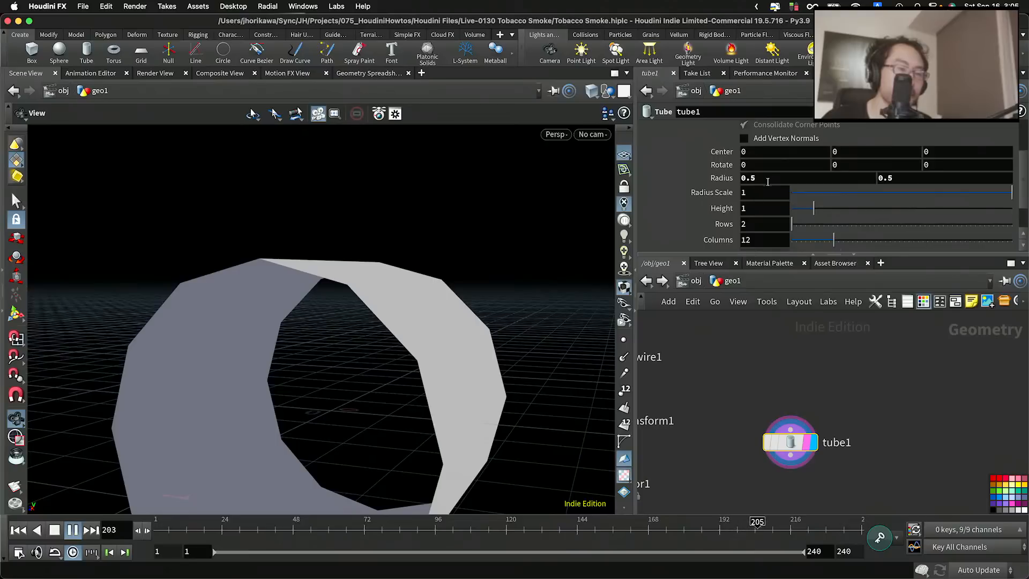
left_click(815, 192)
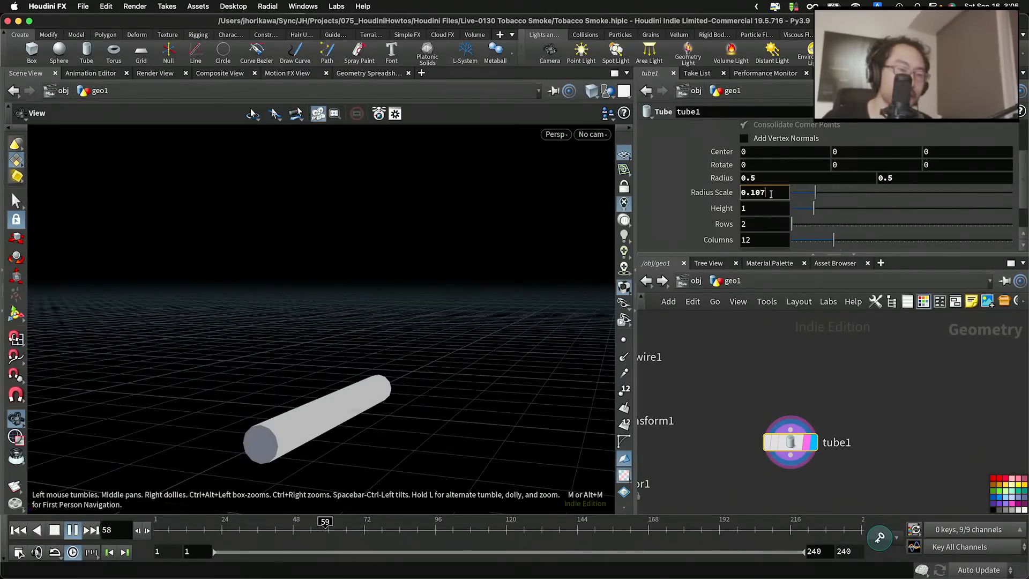
left_click_drag(455, 246, 346, 271)
Add a Merge node combining the color1 and tube1 outputs, and display the merged result
scroll(651, 397, "down", 5)
middle_click_drag(683, 407, 787, 398)
key("Tab")
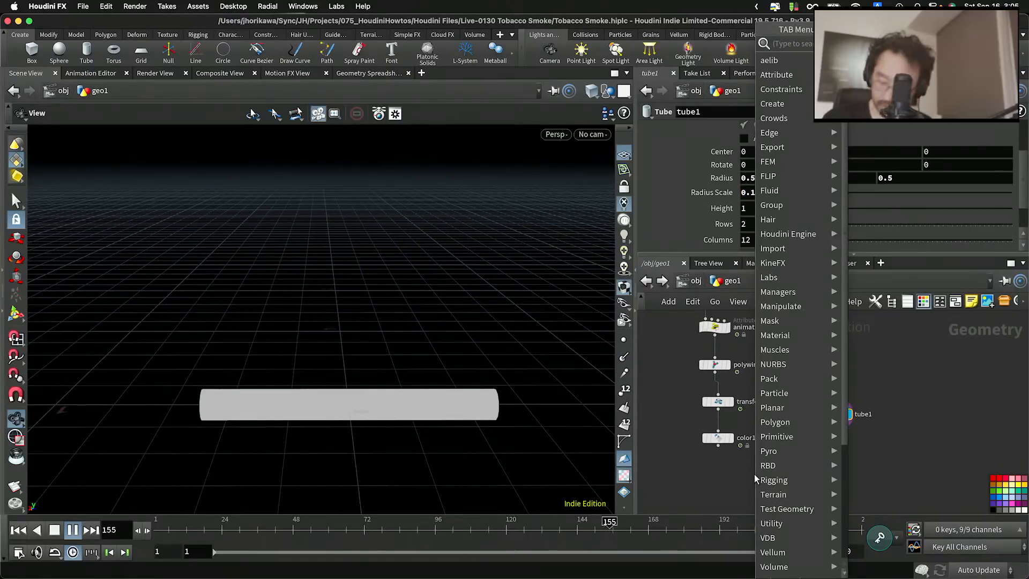
type("m")
key("Escape")
key("Escape")
left_click(754, 478)
scroll(728, 462, "up", 2)
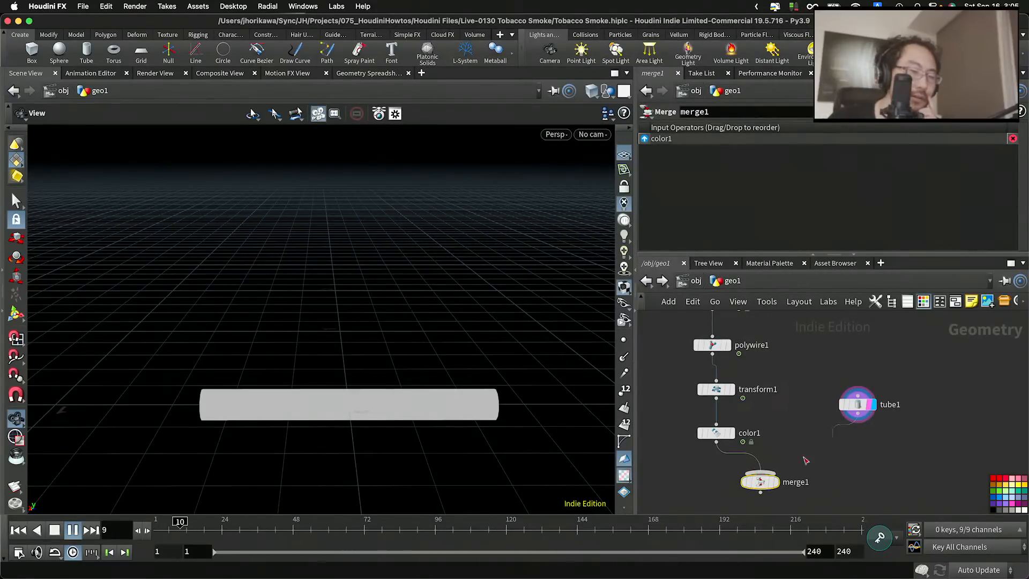
left_click(760, 475)
left_click(776, 481)
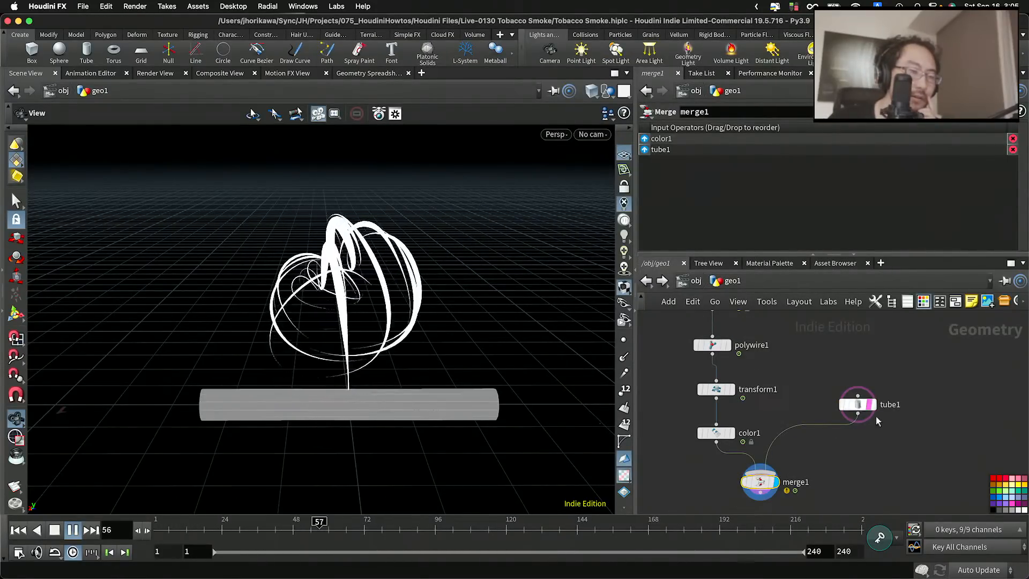
Shrink the tube to a radius scale of 0.036 and a height of 0.49
left_click(857, 404)
left_click_drag(834, 193, 807, 211)
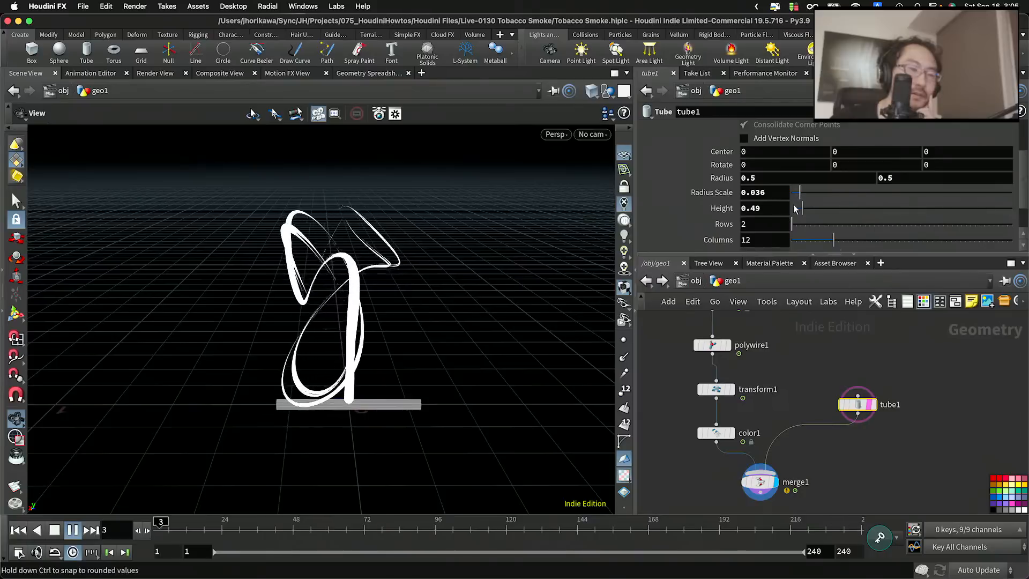
Drive the tube's X center with the expression -ch("height")*0.5 referencing its height, and set the radius scale to 0.024
right_click(771, 212)
left_click(805, 317)
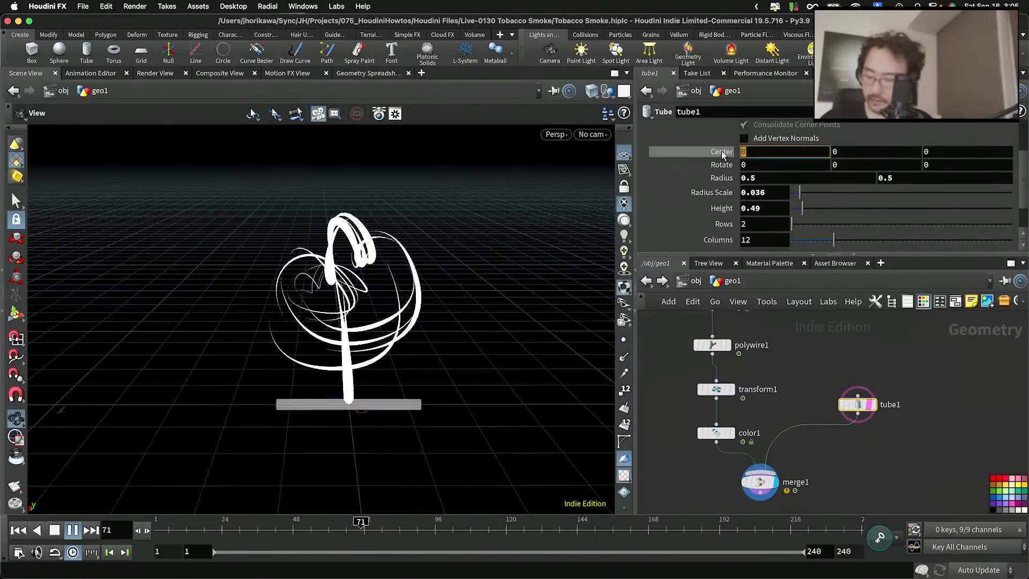
right_click(762, 151)
left_click(802, 299)
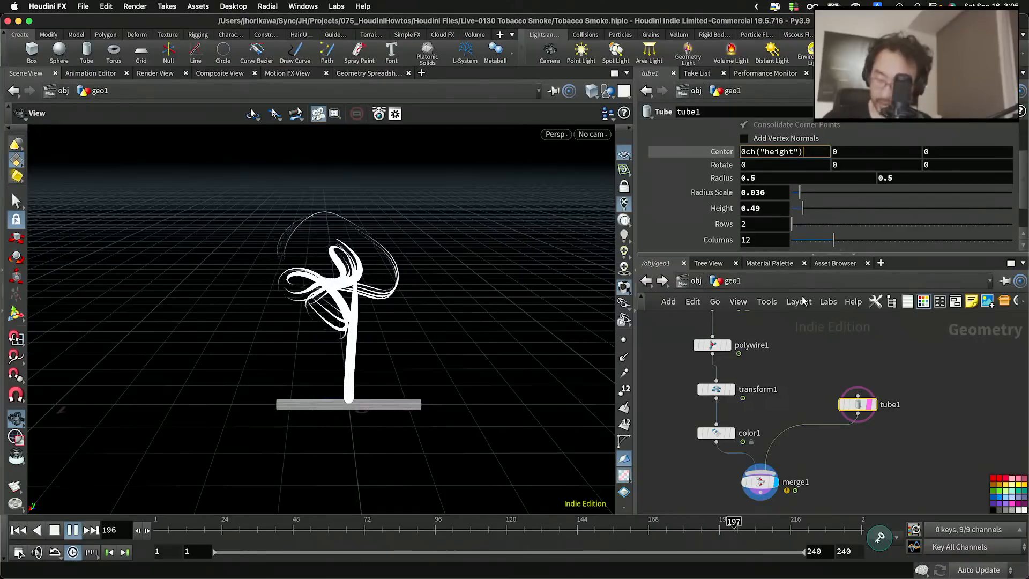
key("Return")
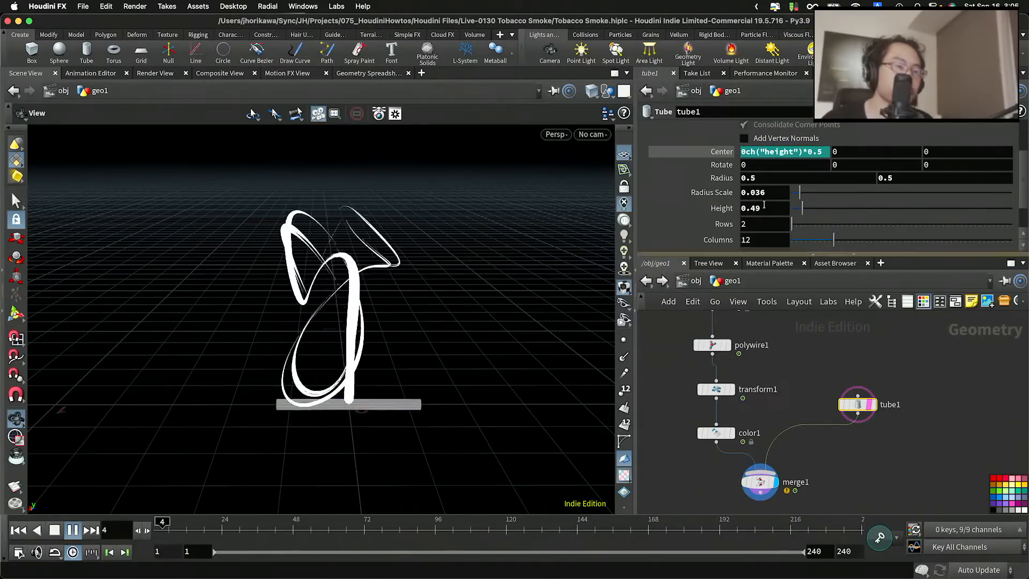
left_click_drag(745, 153, 729, 153)
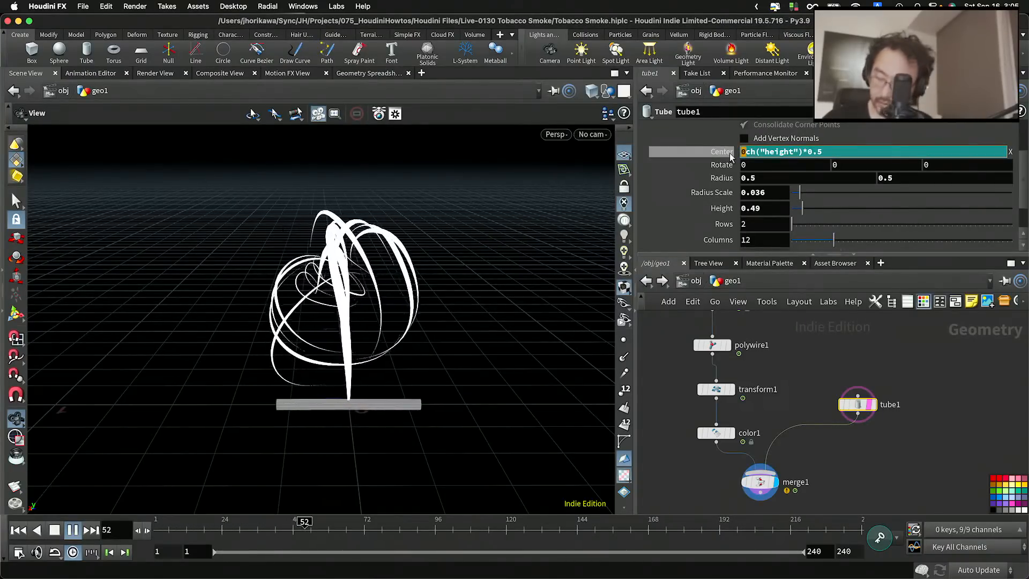
type("-")
key("Return")
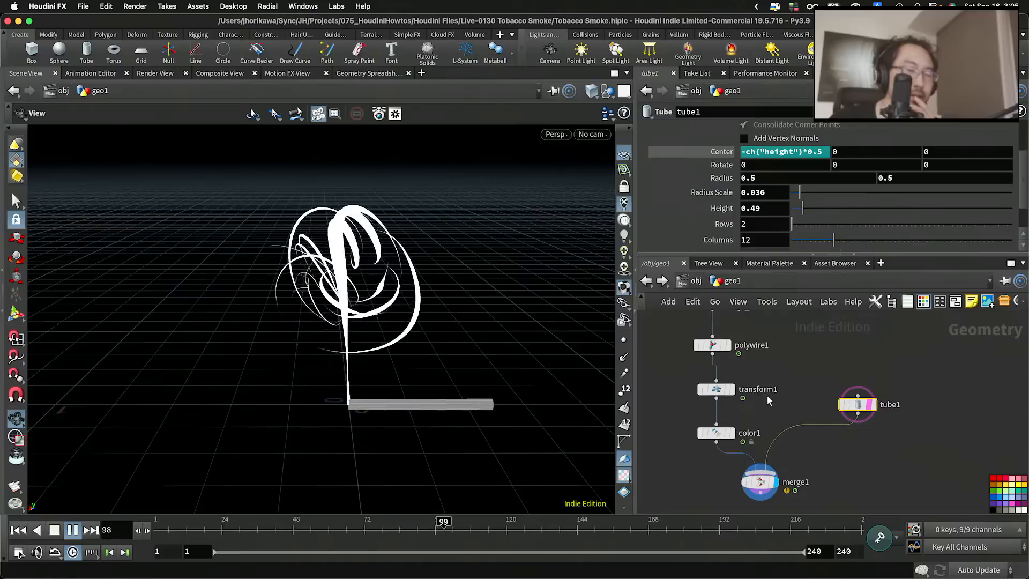
left_click_drag(795, 194, 798, 197)
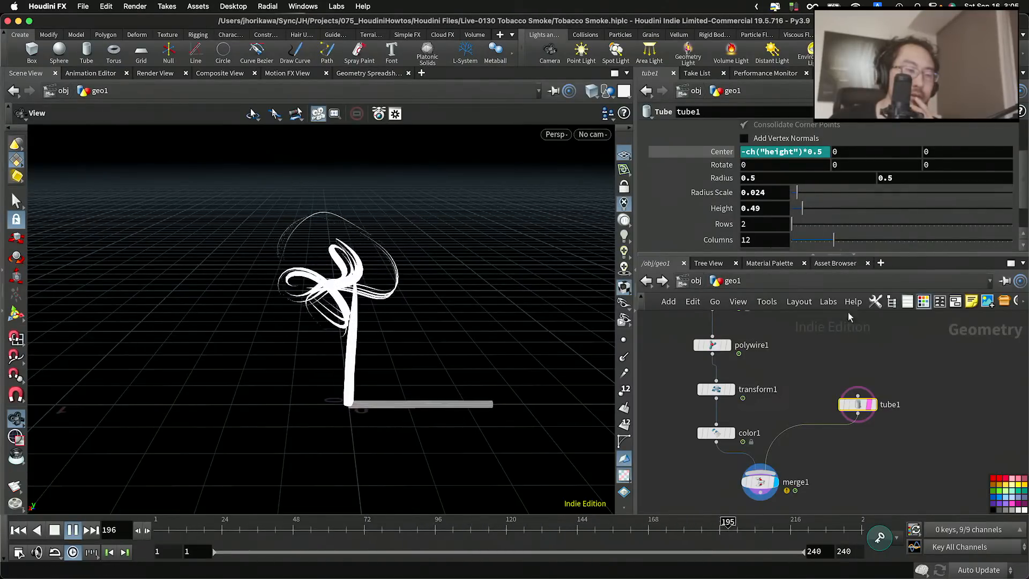
Add a Pig Head test geometry node next to tube1 and show it as a wireframe template
middle_click_drag(869, 368, 825, 366)
key("Tab")
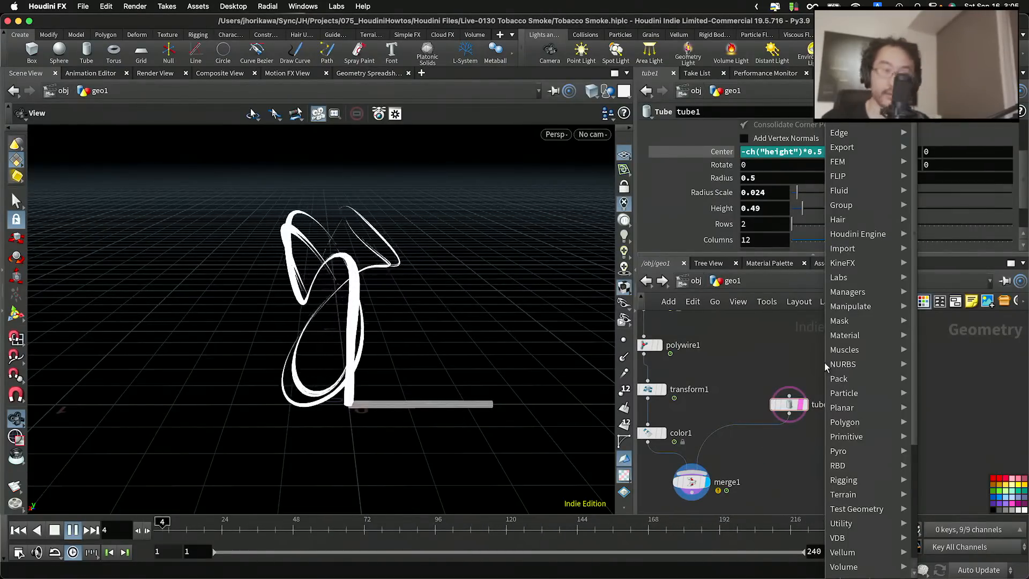
type("pig")
key("Return")
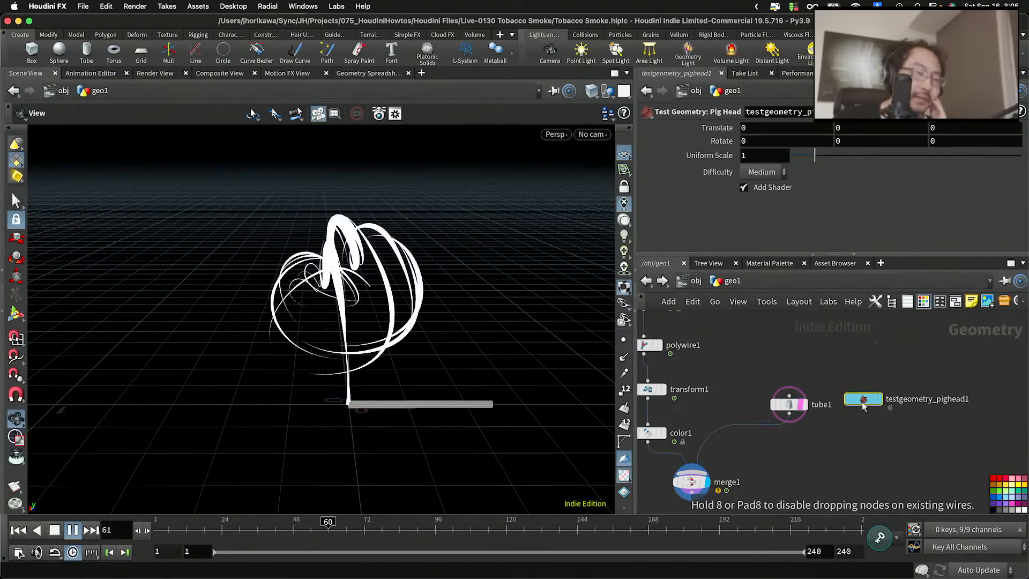
left_click(864, 407)
scroll(866, 411, "up", 2)
left_click(885, 397)
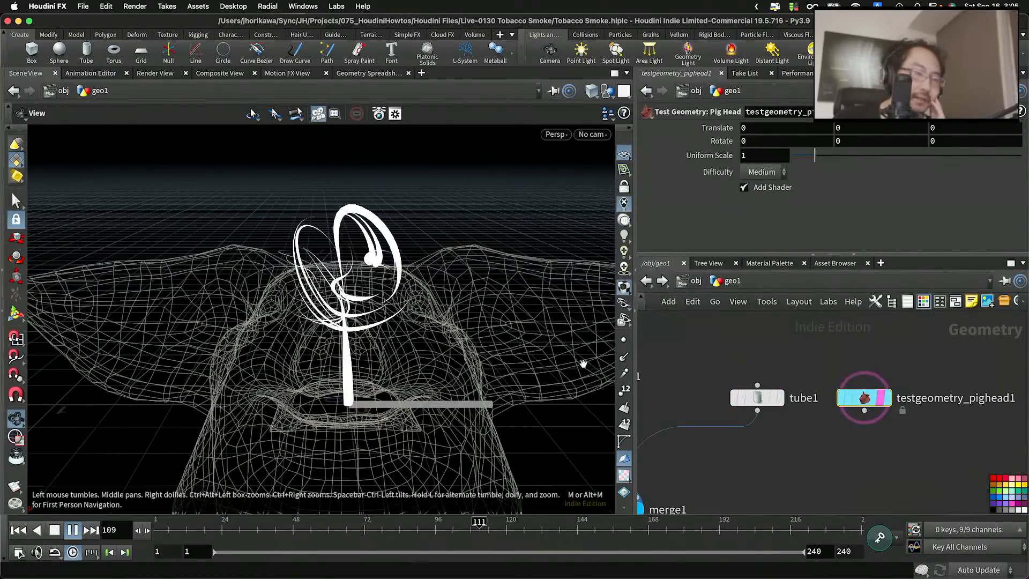
Rotate the pig head 90 degrees about Y and set its uniform scale to 0.37
mouse_move(391, 340)
left_mouse_down()
mouse_move(370, 343)
mouse_move(395, 345)
left_mouse_up()
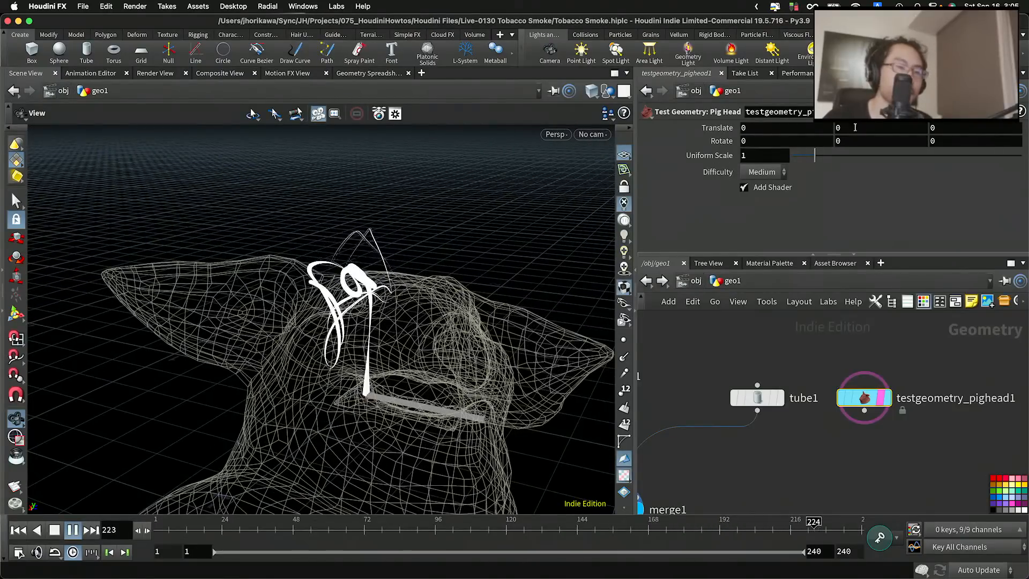
left_click(854, 141)
type("90")
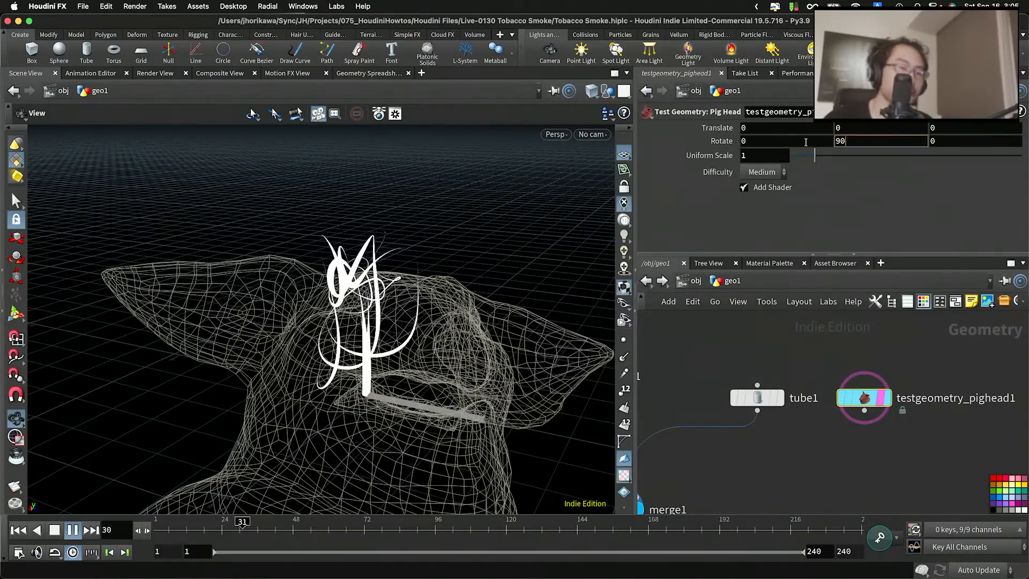
key("Return")
left_click_drag(472, 167, 509, 159)
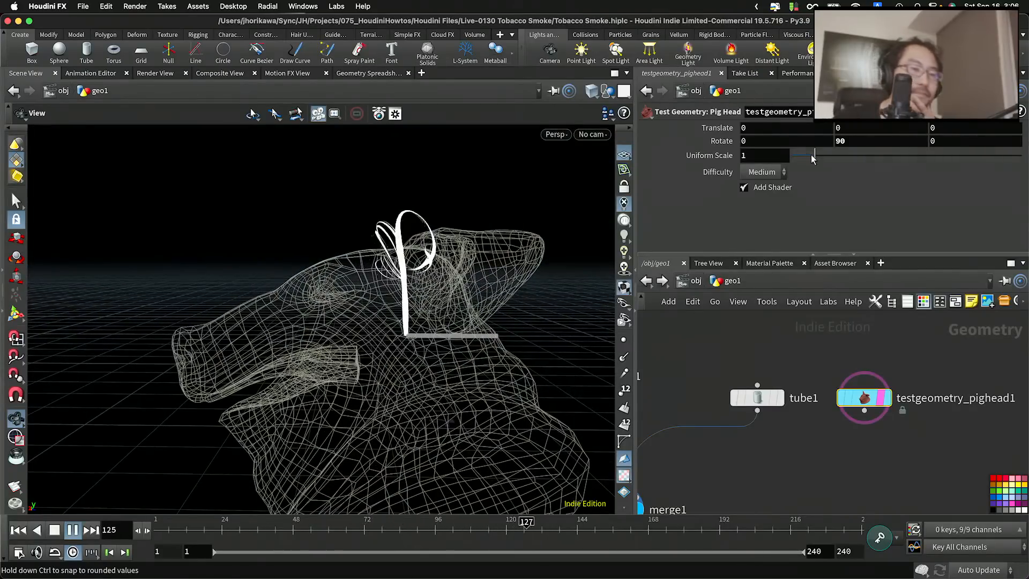
left_click_drag(814, 155, 800, 159)
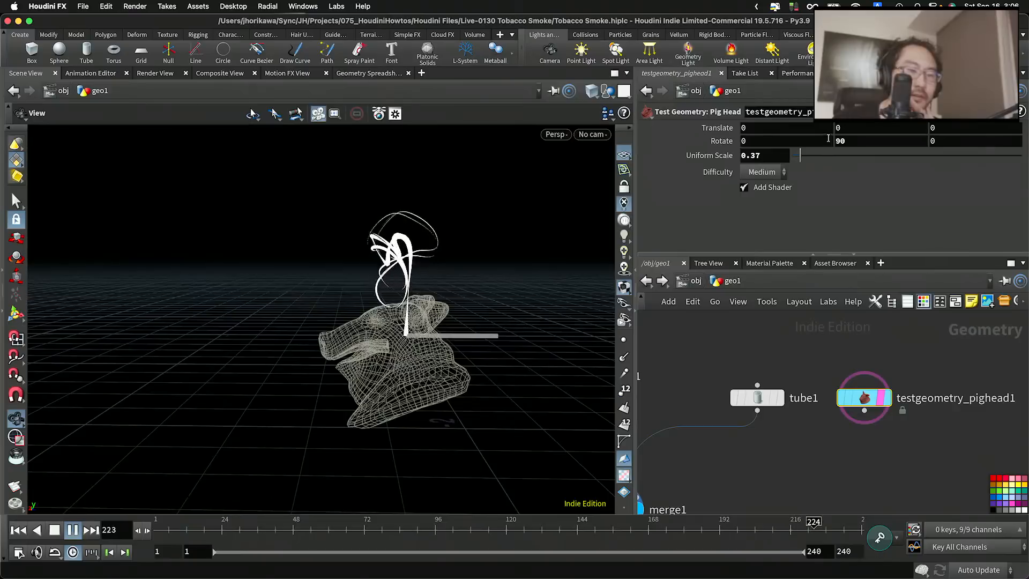
Move the pig head to -0.7 in X and 0.13 in Y so its mouth meets the cigarette tube
middle_click(780, 126)
middle_click_drag(780, 126, 702, 135)
middle_click(857, 129)
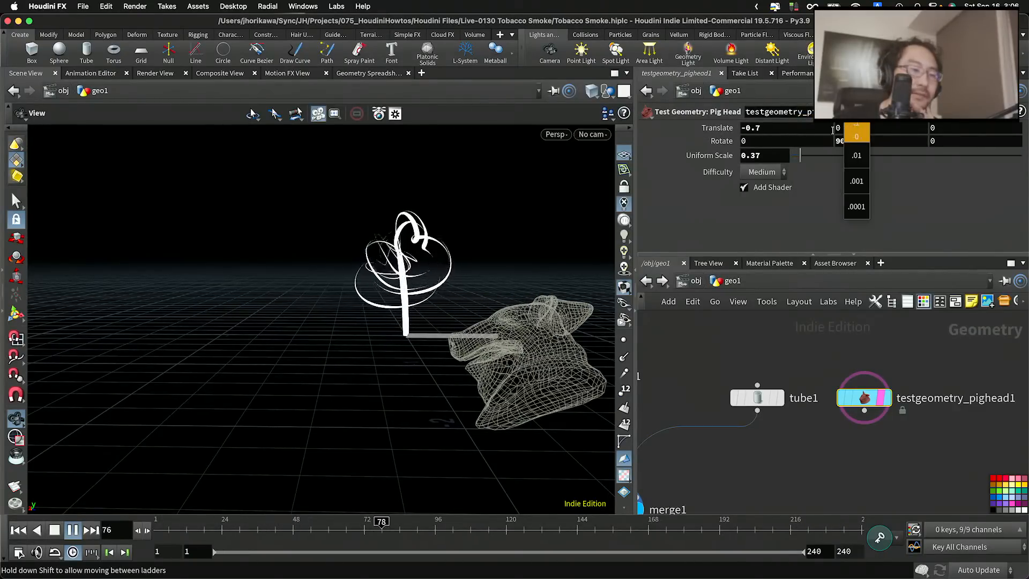
middle_click_drag(833, 130, 1024, 134)
Connect the pig head node into merge1 alongside the tube and smoke
scroll(818, 423, "down", 3)
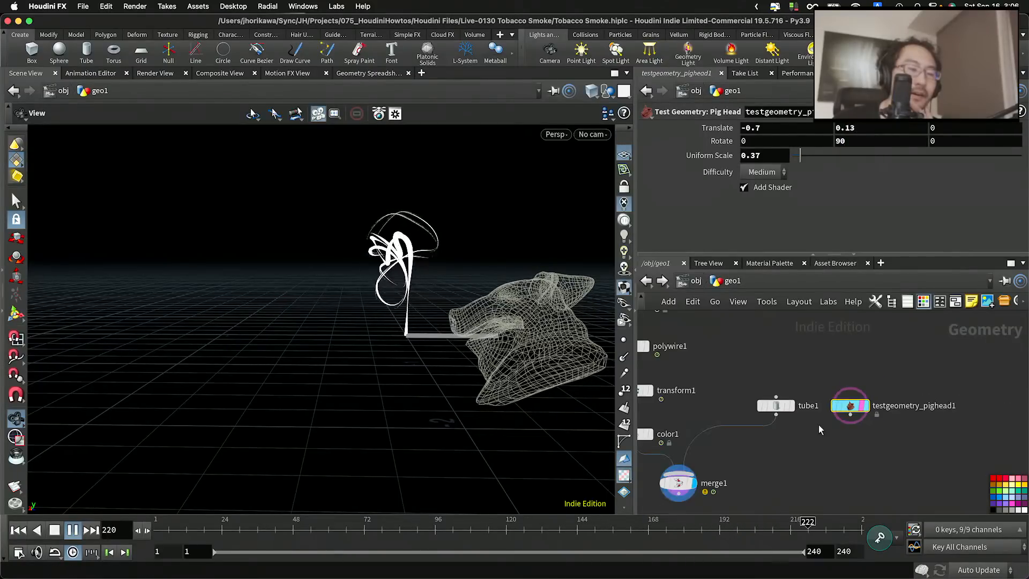
left_click_drag(852, 421, 678, 472)
left_click_drag(678, 482, 748, 487)
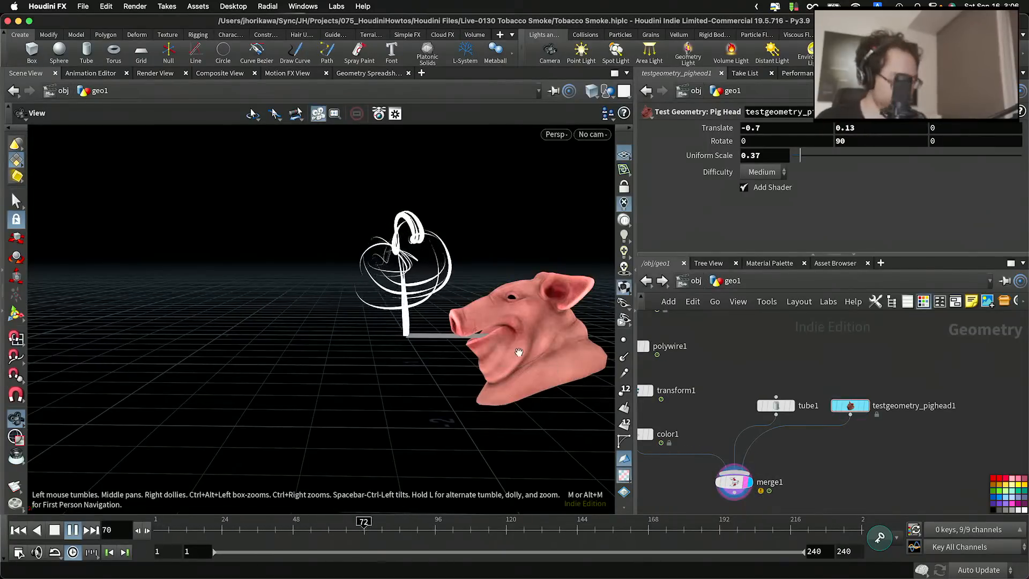
left_click_drag(481, 307, 409, 323)
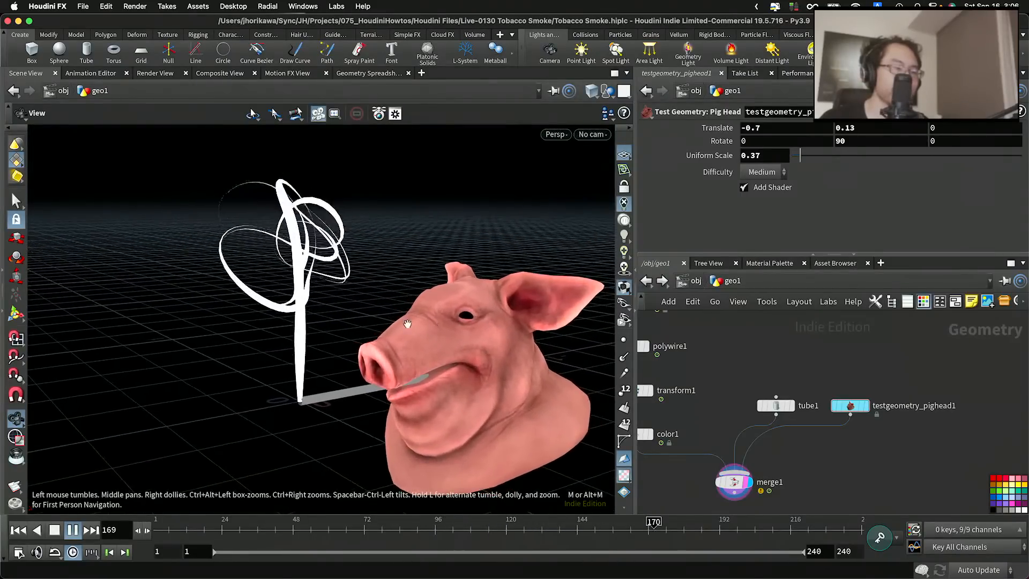
right_click_drag(409, 323, 464, 320)
middle_click_drag(463, 319, 489, 340)
right_click_drag(489, 340, 457, 345)
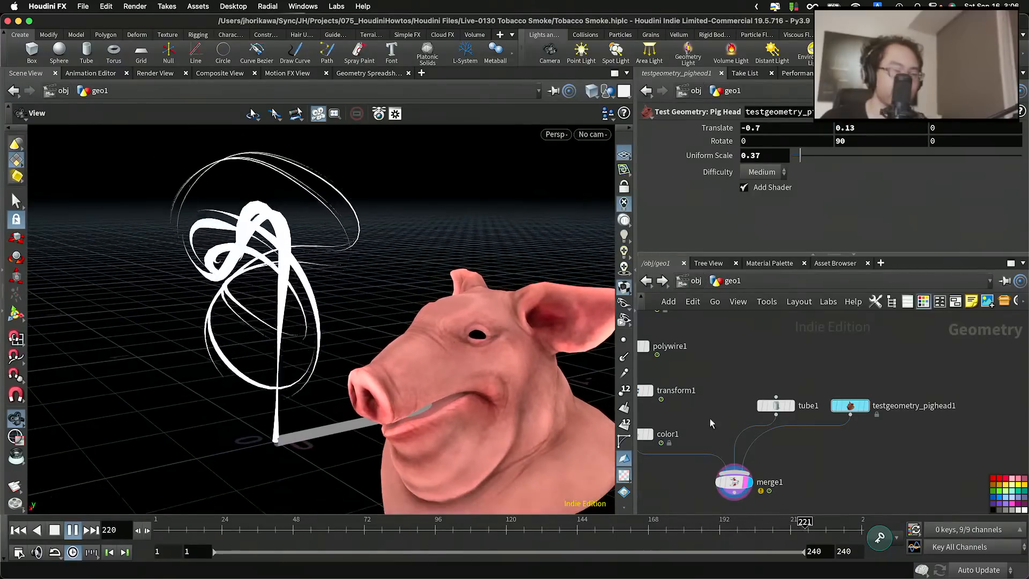
Select the CONTROLLER null and set its base smoke size to 0.696
scroll(781, 433, "down", 5)
scroll(781, 433, "down", 5)
scroll(739, 403, "up", 5)
middle_click_drag(688, 402, 711, 445)
left_click_drag(703, 434, 667, 380)
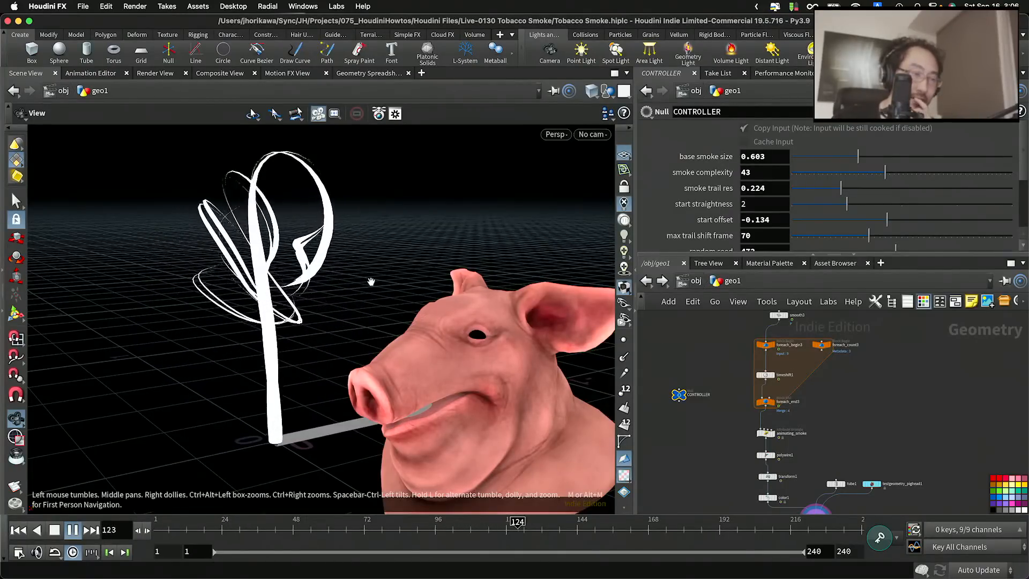
mouse_move(370, 282)
left_mouse_down()
mouse_move(355, 256)
mouse_move(379, 287)
mouse_move(364, 281)
left_mouse_up()
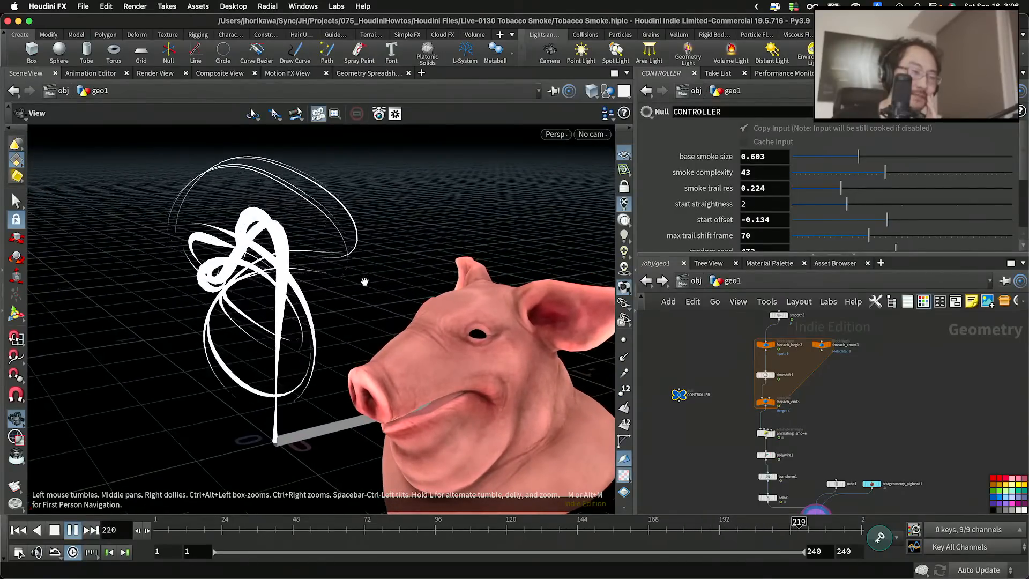
left_click_drag(364, 281, 565, 239)
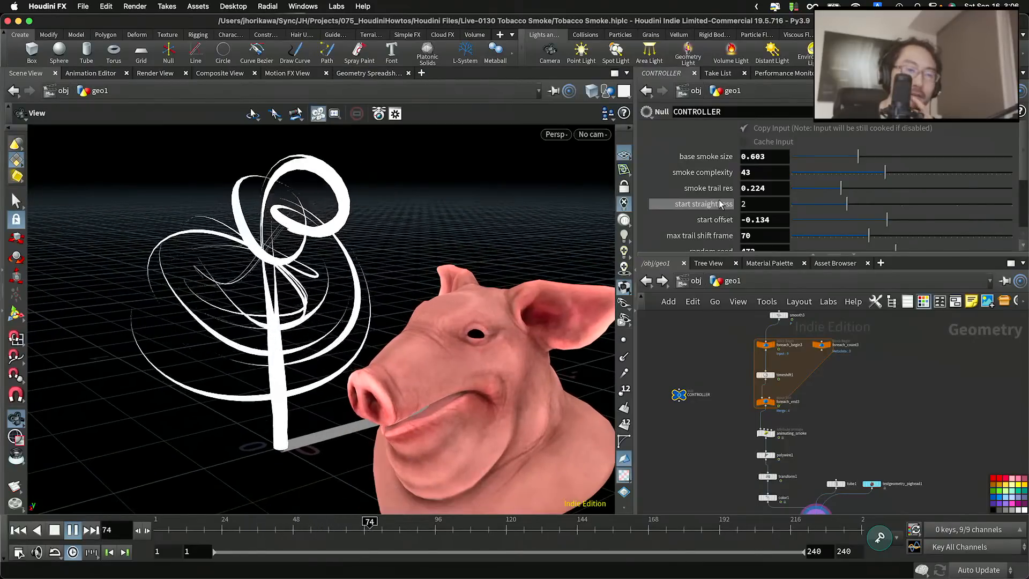
scroll(721, 203, "down", 1)
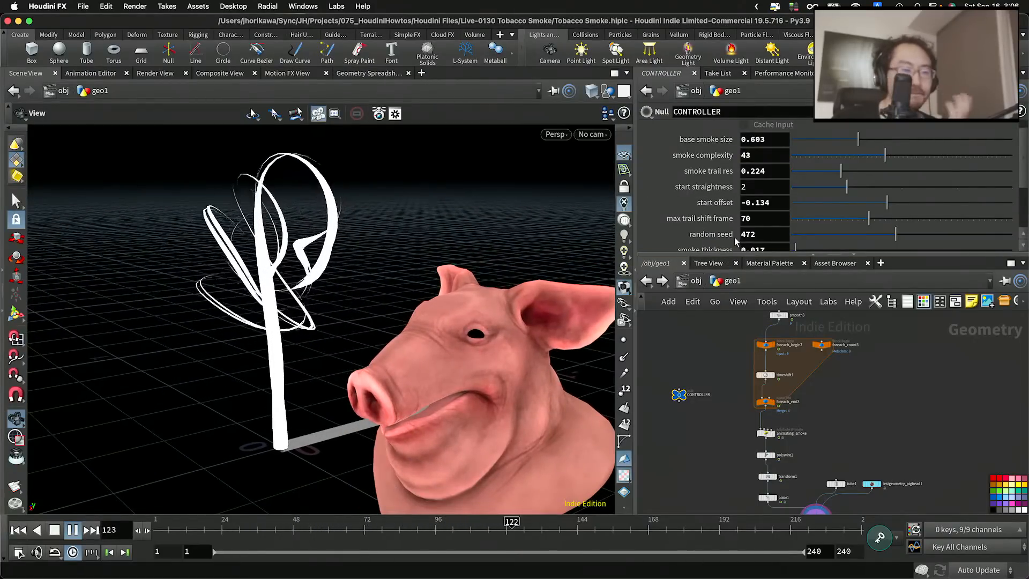
scroll(736, 241, "down", 5)
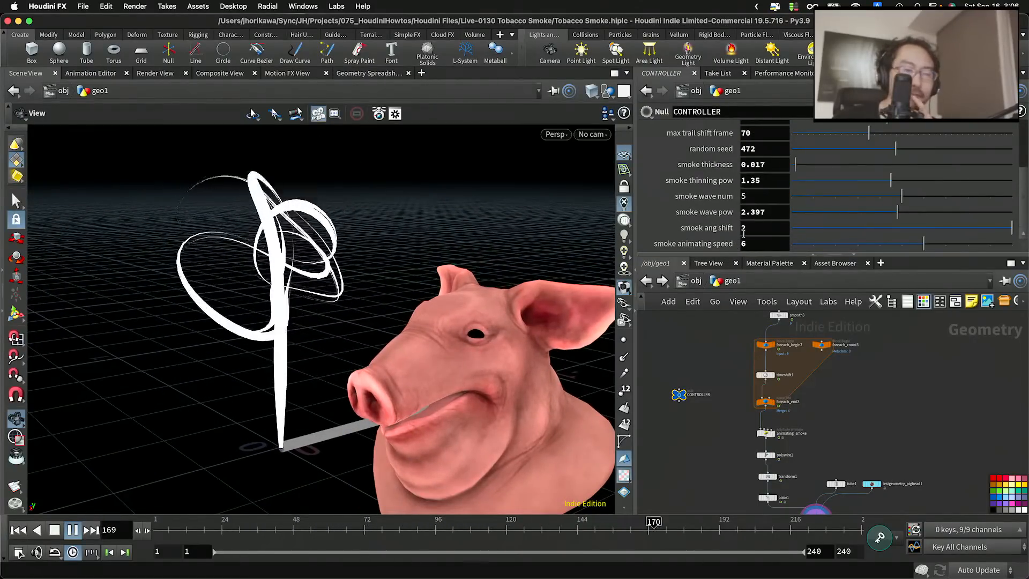
scroll(743, 234, "up", 6)
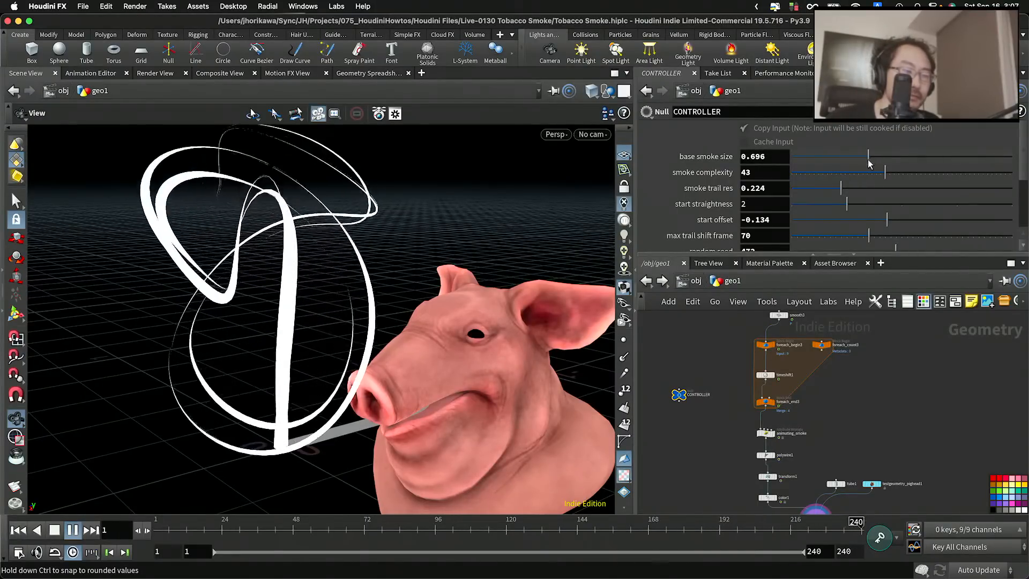
Try smoke complexity values of 74 and 26, settle on 30, and set the smoke trail res to 0.221
left_click_drag(866, 173, 955, 177)
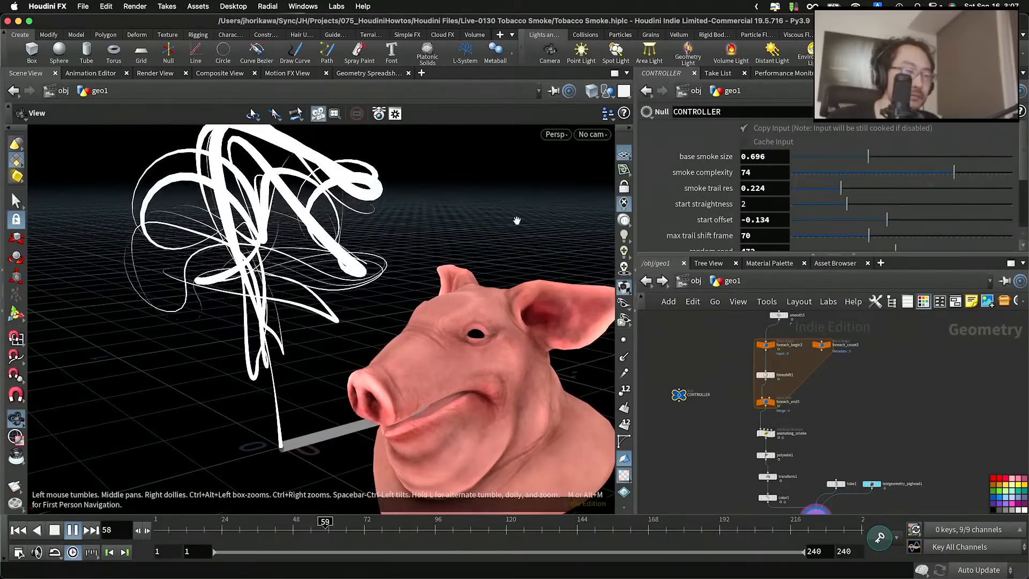
scroll(475, 232, "down", 1)
left_click_drag(470, 229, 396, 223)
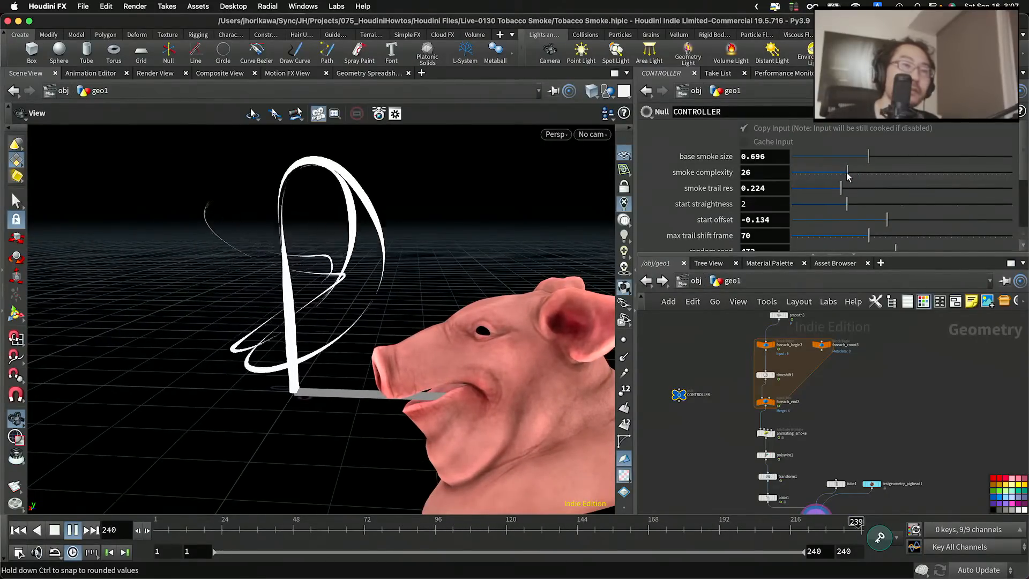
left_click_drag(534, 206, 568, 208)
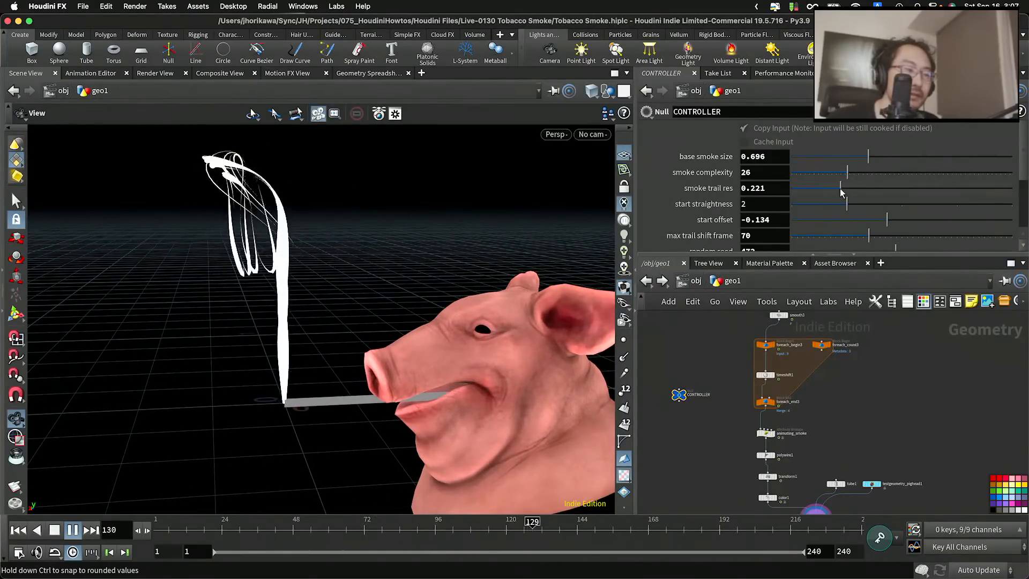
left_click_drag(397, 232, 468, 245)
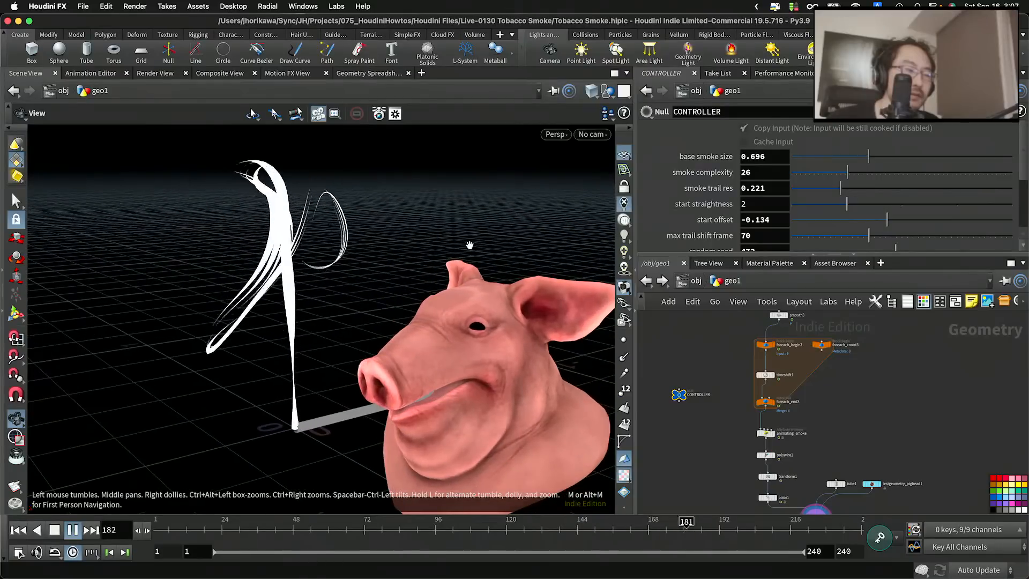
left_click_drag(847, 172, 863, 174)
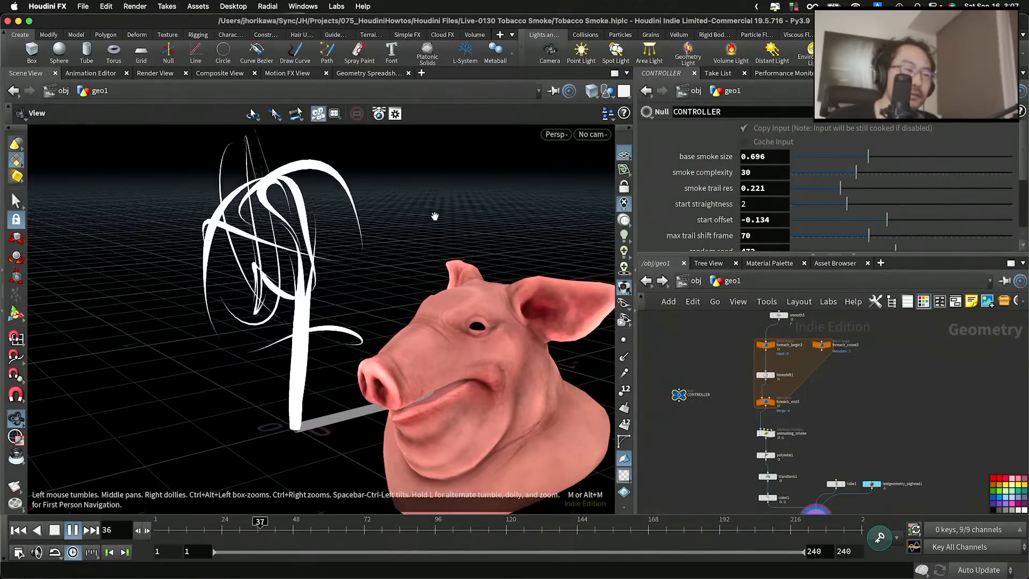
left_click_drag(432, 214, 456, 242)
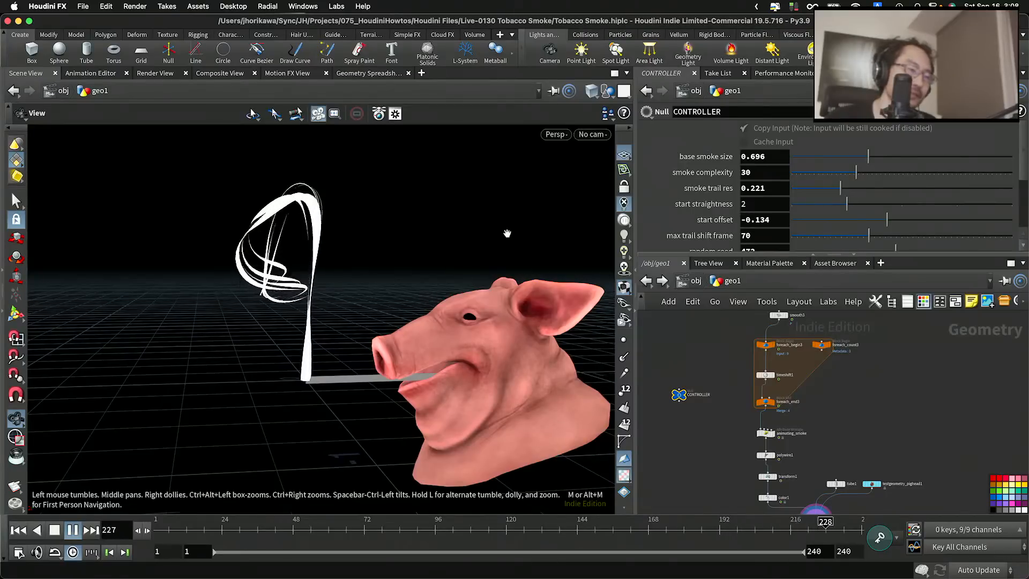
Set the start offset to -0.168 and the max trail shift frame to 131
scroll(512, 227, "up", 4)
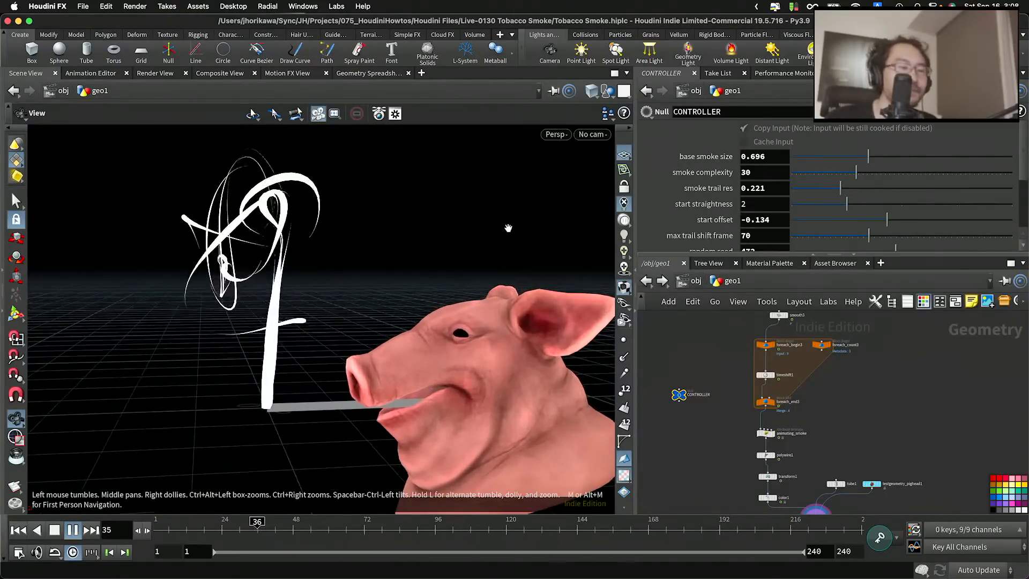
left_click_drag(507, 227, 489, 236)
scroll(482, 241, "up", 3)
left_click_drag(887, 220, 932, 239)
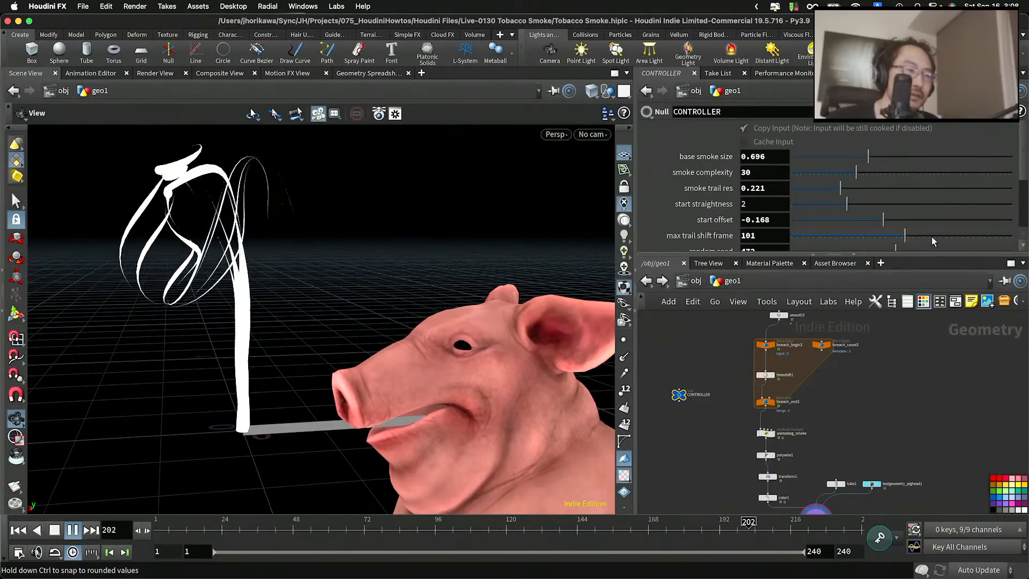
left_click_drag(378, 268, 413, 251)
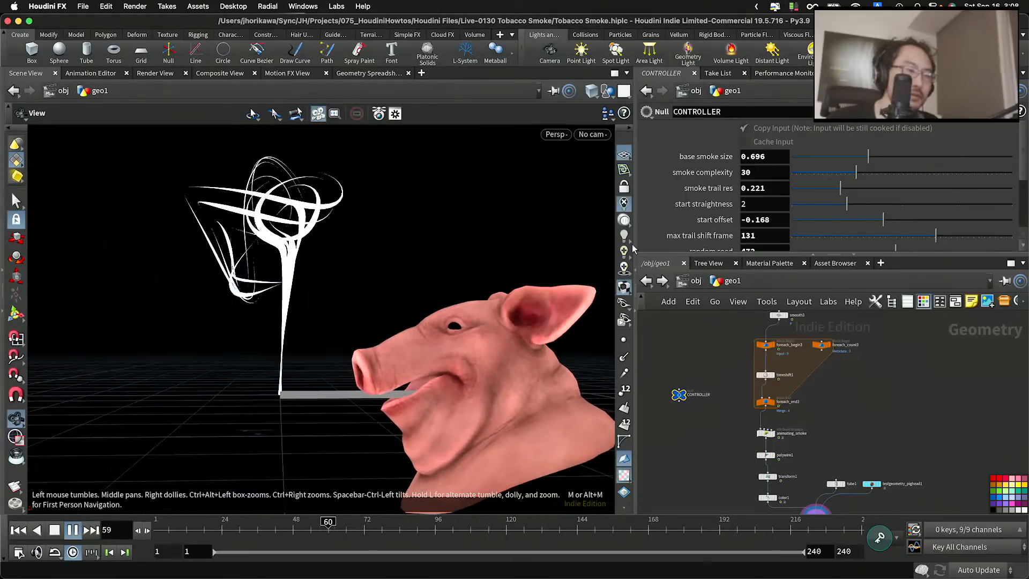
Set the CONTROLLER's random seed to 701
scroll(858, 214, "down", 2)
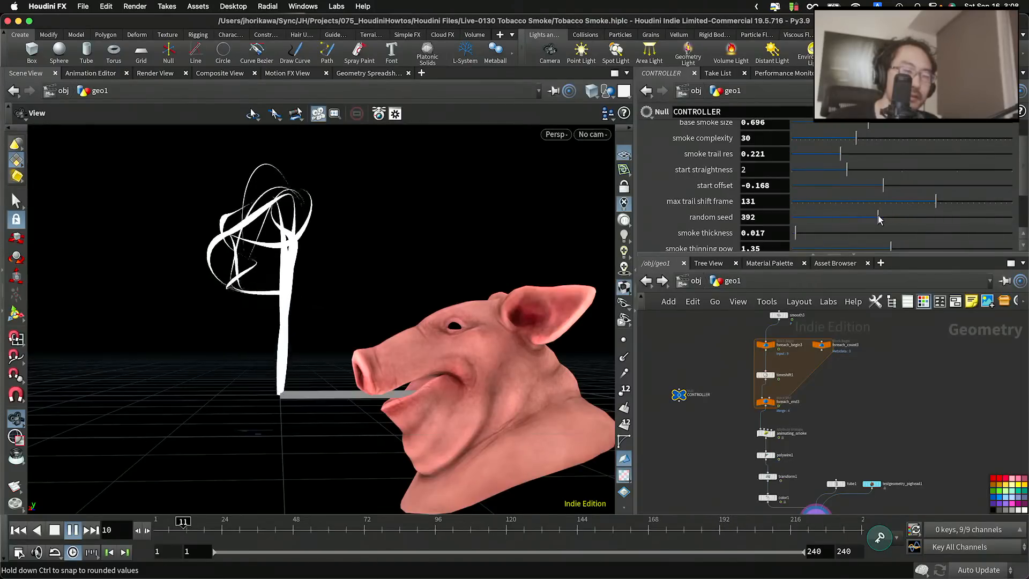
left_click_drag(879, 218, 887, 219)
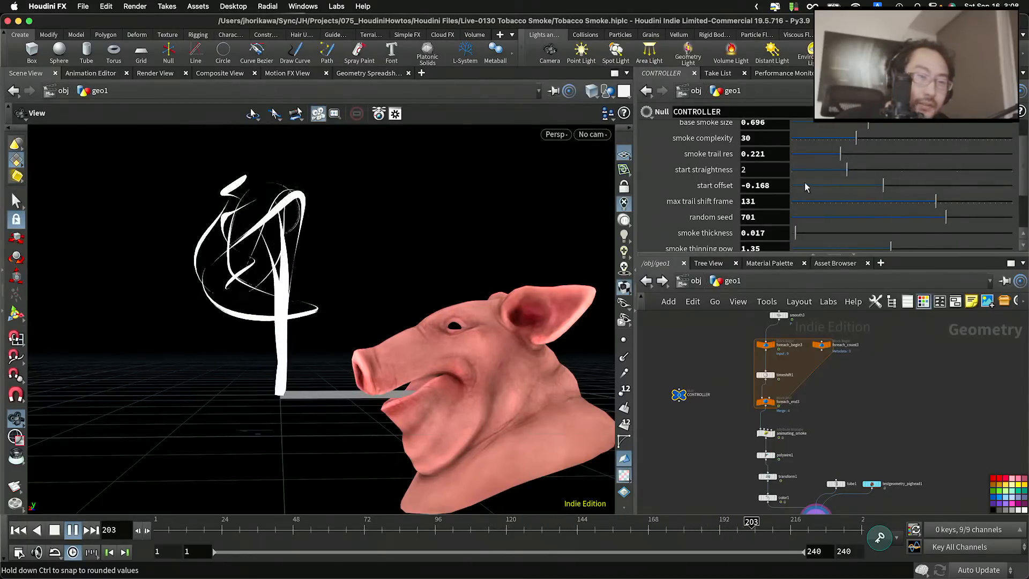
scroll(810, 220, "down", 4)
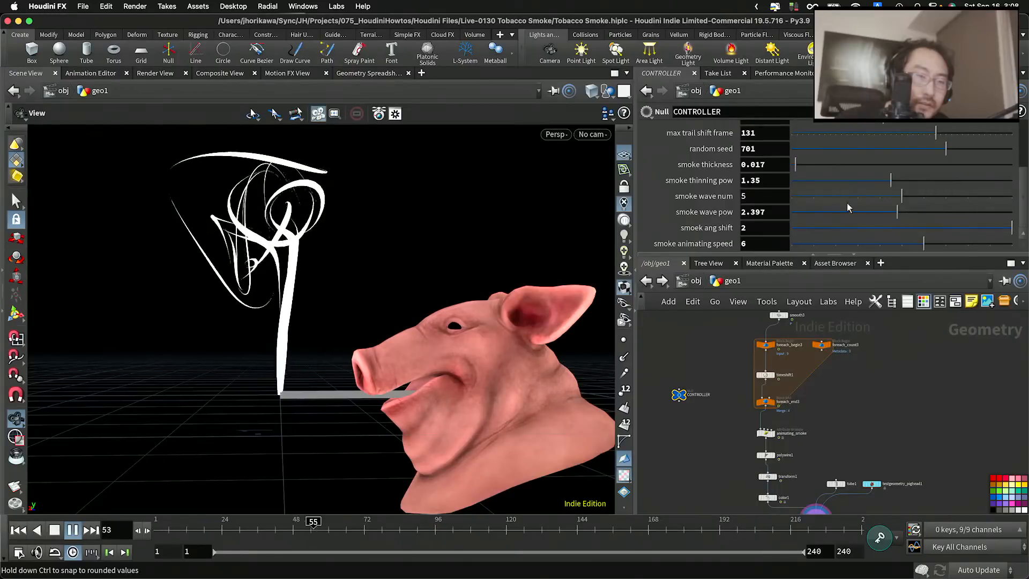
scroll(809, 211, "up", 3)
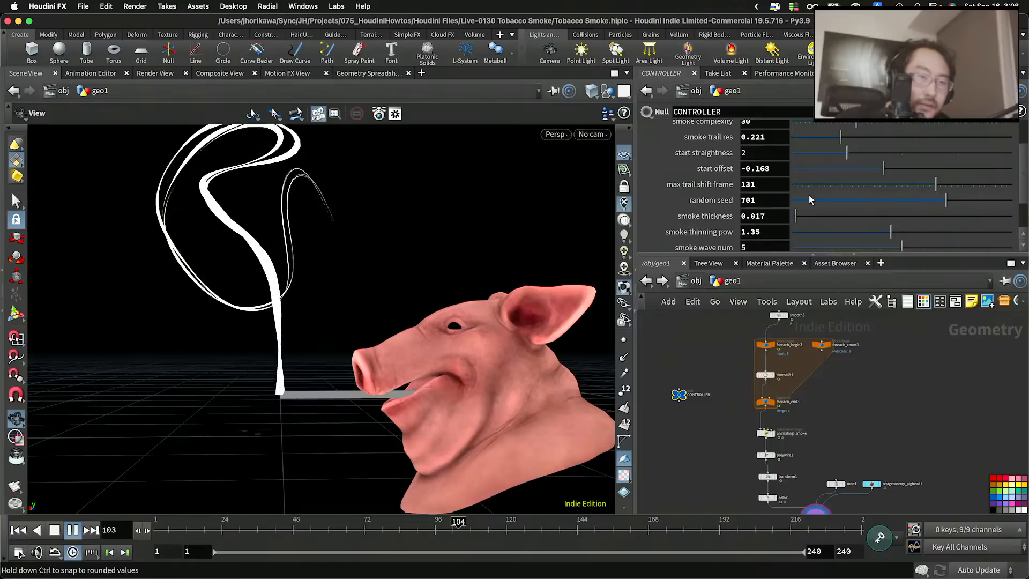
scroll(802, 185, "down", 1)
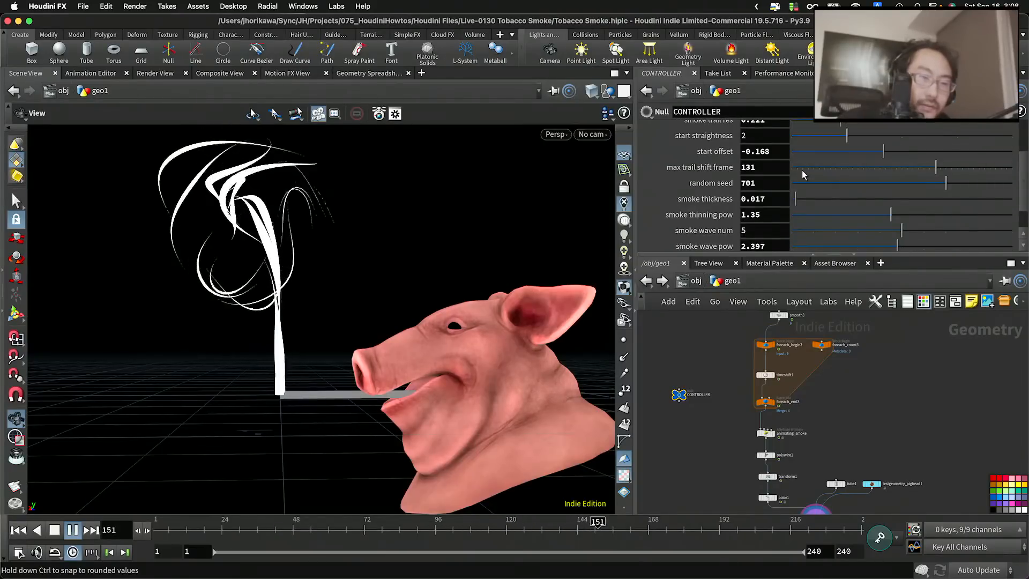
scroll(802, 186, "down", 2)
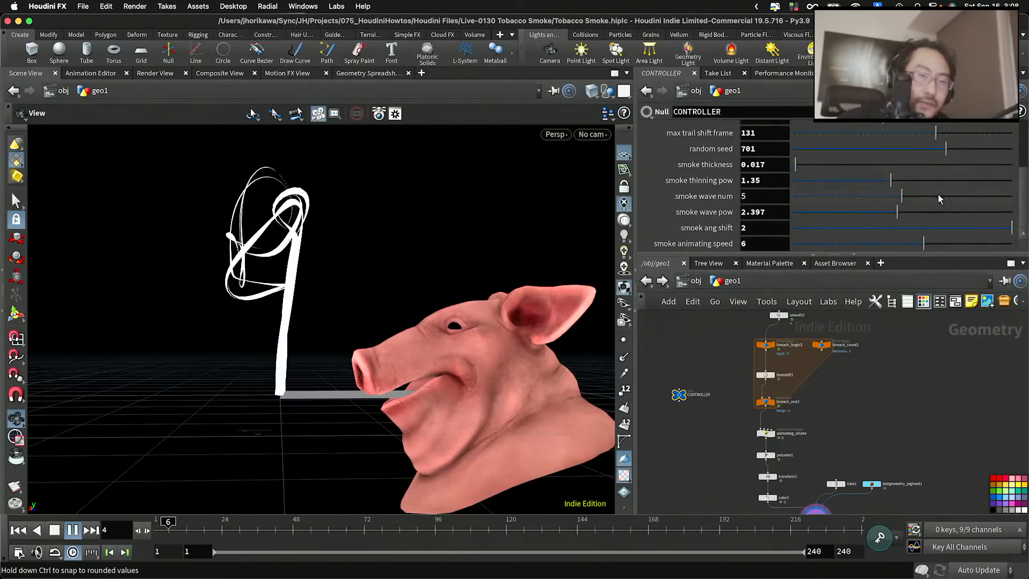
scroll(882, 192, "up", 4)
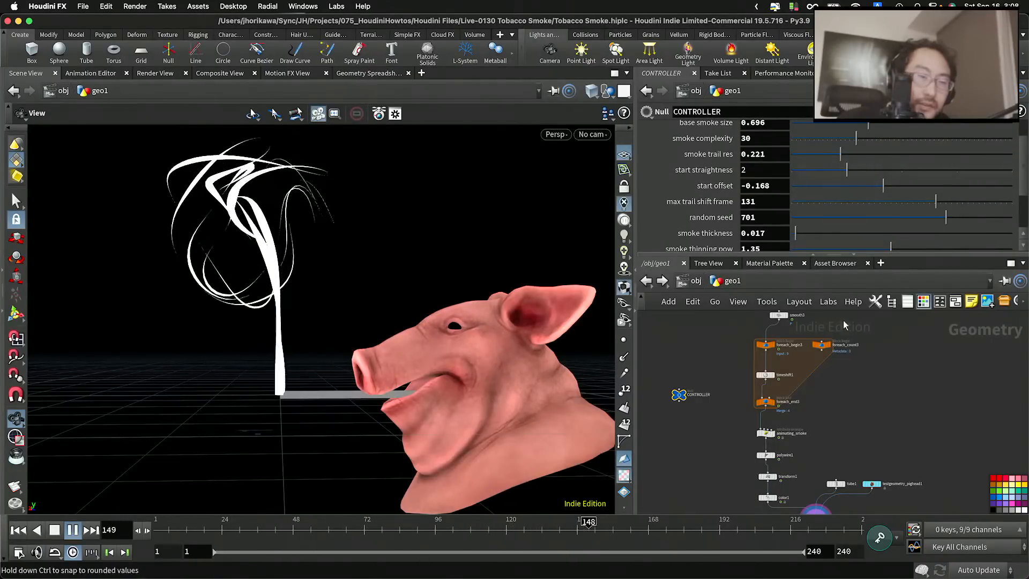
Select the foreach_end3 block end to inspect its Iterations setting, and stop playback at frame 69
scroll(784, 391, "up", 4)
left_click(737, 419)
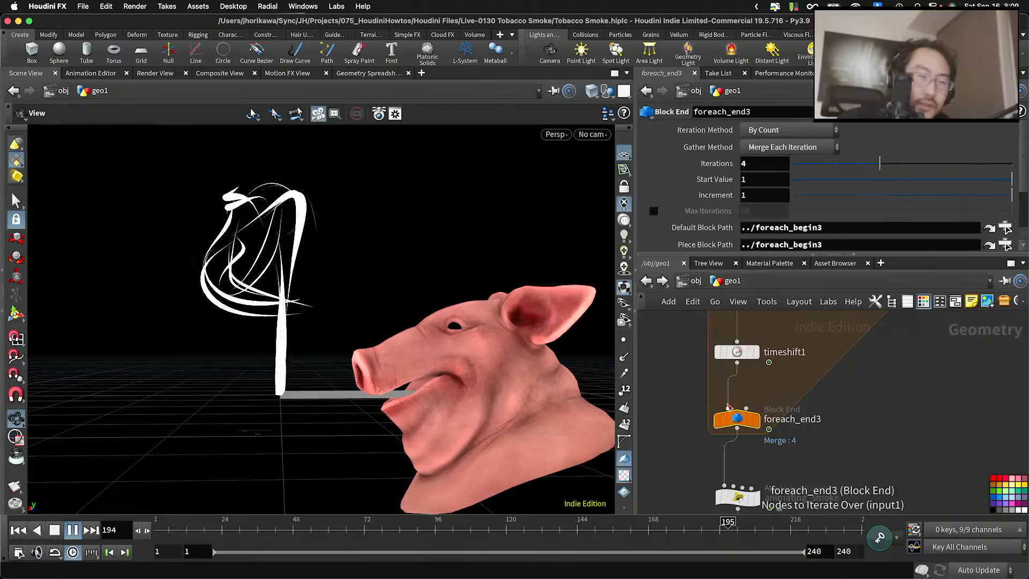
left_click(349, 520)
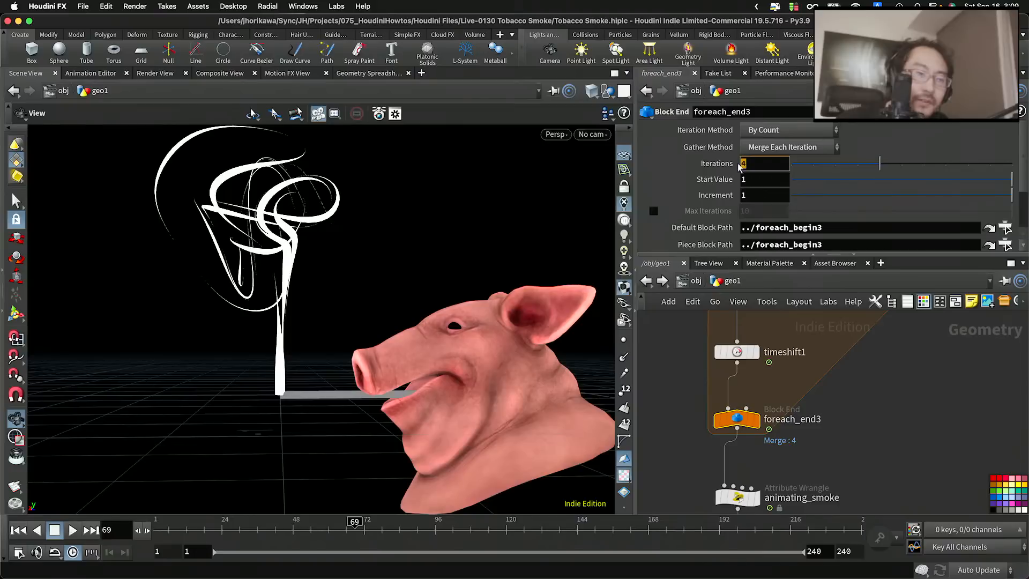
Select the CONTROLLER null again and set its smoke complexity to 32
scroll(894, 373, "down", 4)
left_click(744, 384)
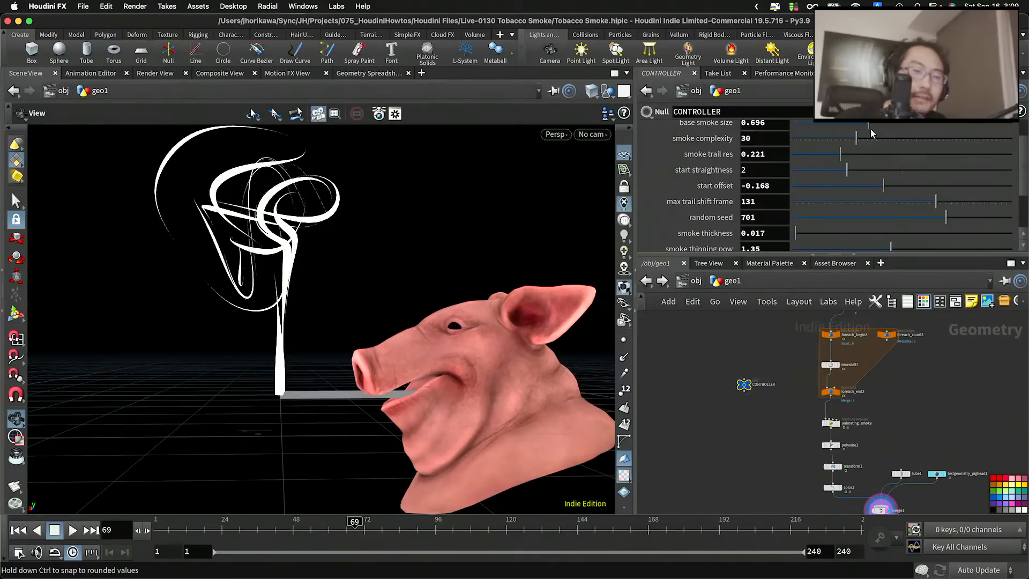
left_click(1019, 111)
left_click(852, 130)
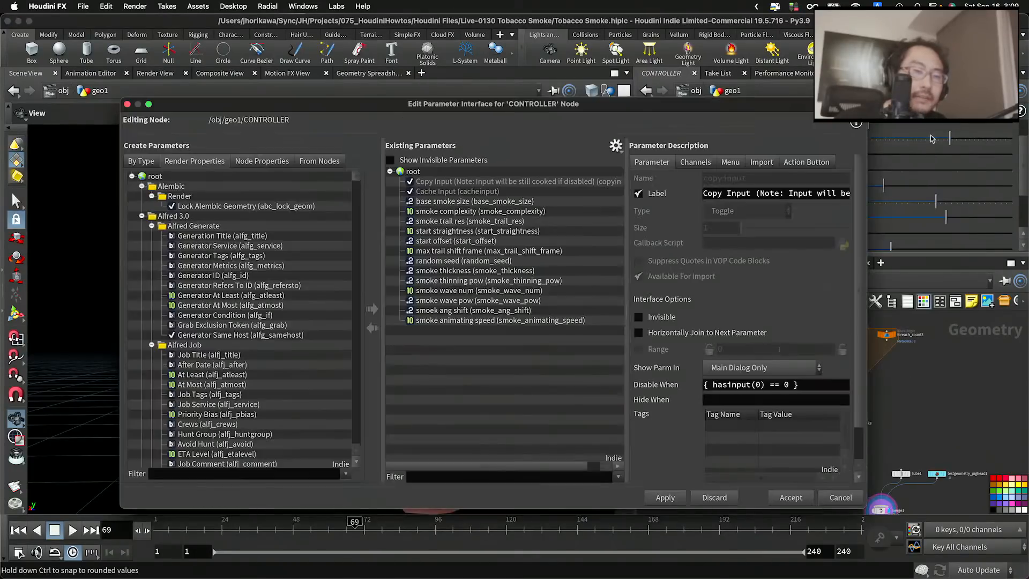
left_click(839, 499)
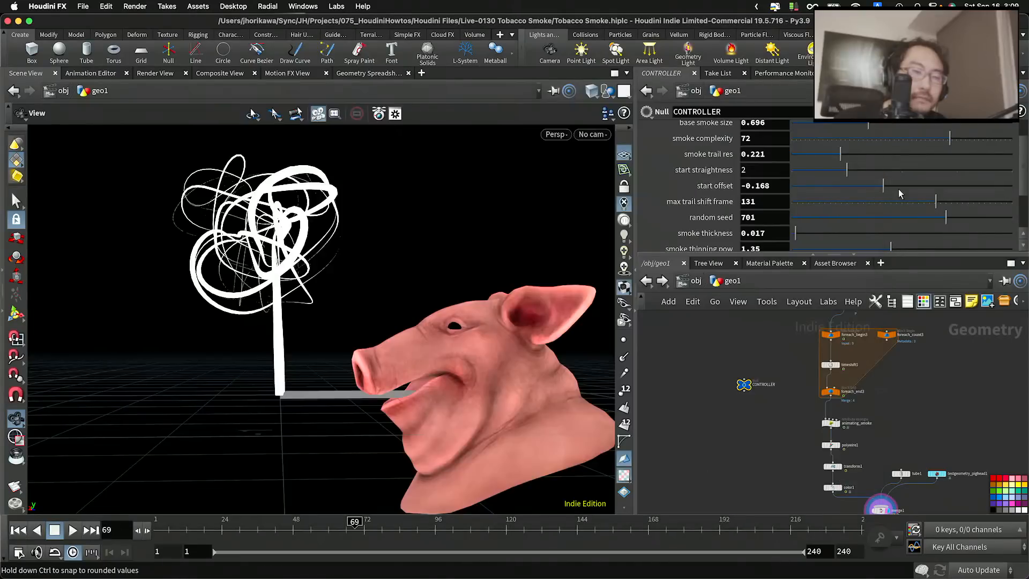
left_click_drag(893, 143, 861, 143)
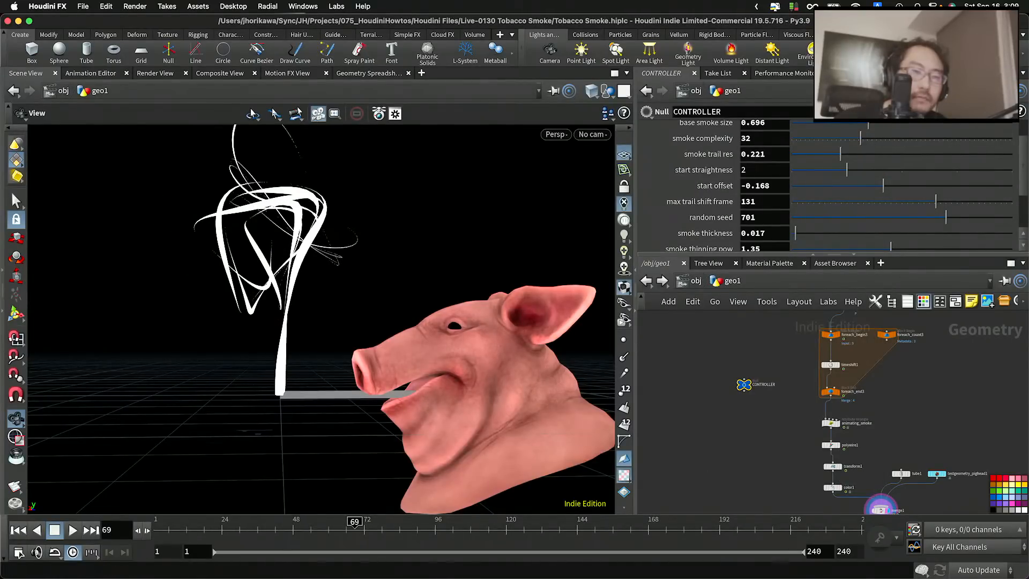
Open the CONTROLLER's parameter interface editor beside foreach_end3's parameters and turn off Forbid Linking Parameters from Outside this Subnet
left_click(948, 112)
left_click(944, 129)
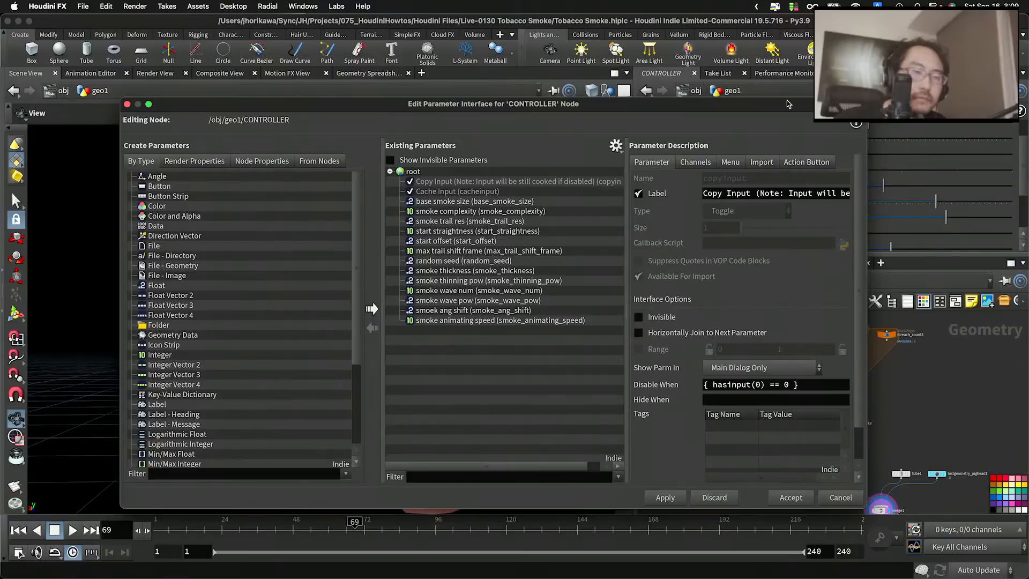
left_click_drag(788, 103, 585, 125)
left_click(813, 392)
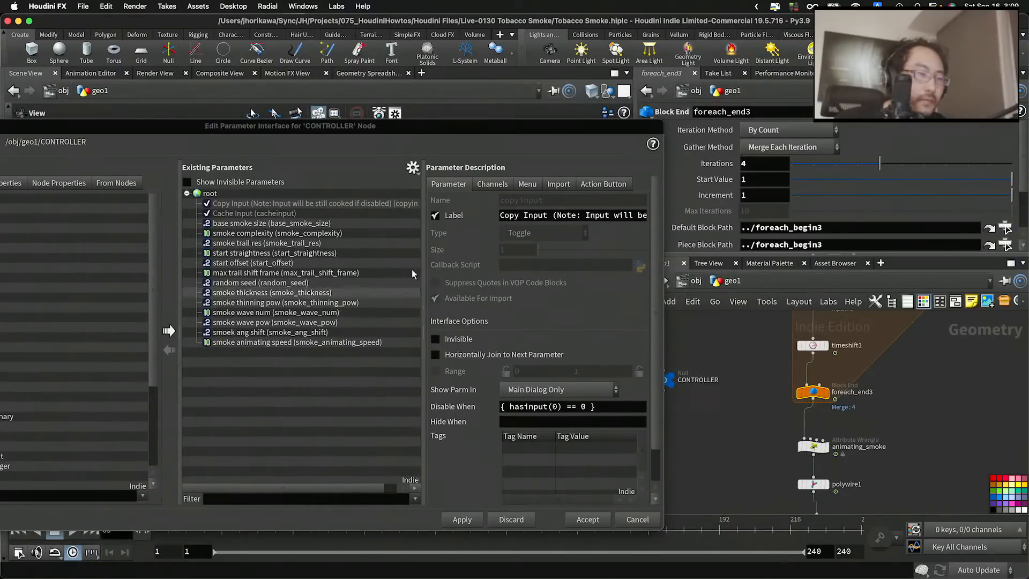
left_click(413, 167)
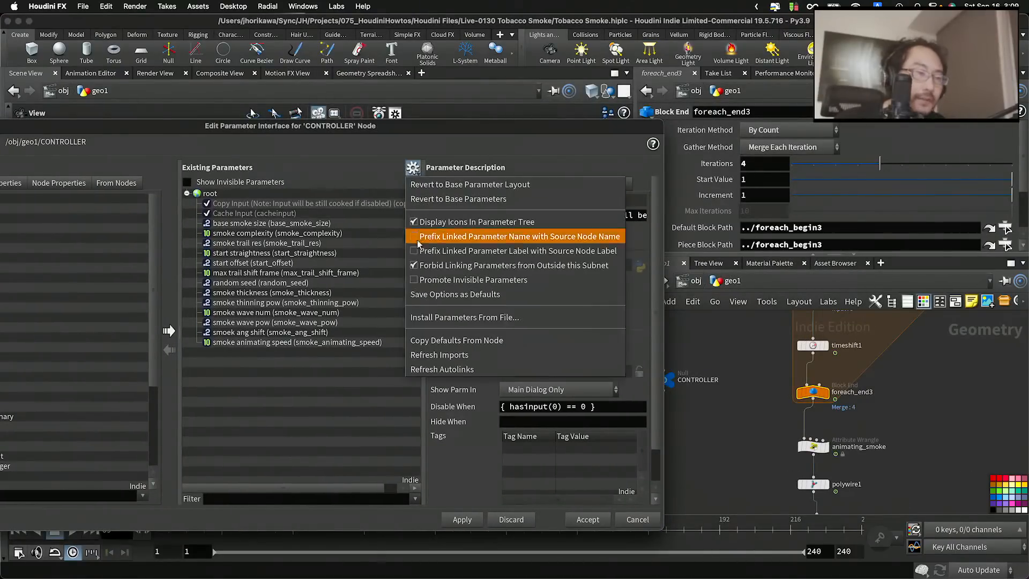
left_click(421, 268)
Add foreach_end3's Iterations parameter below random seed, with the name smoke_trail_num and the label "smoke trail num"
left_click_drag(722, 167, 279, 294)
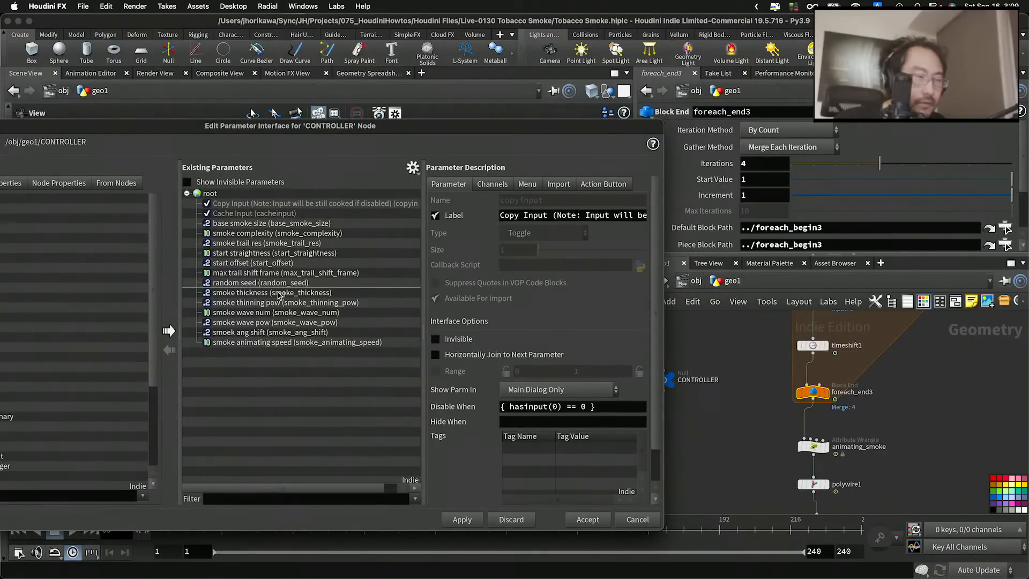
left_click_drag(279, 294, 279, 295)
double_click(568, 200)
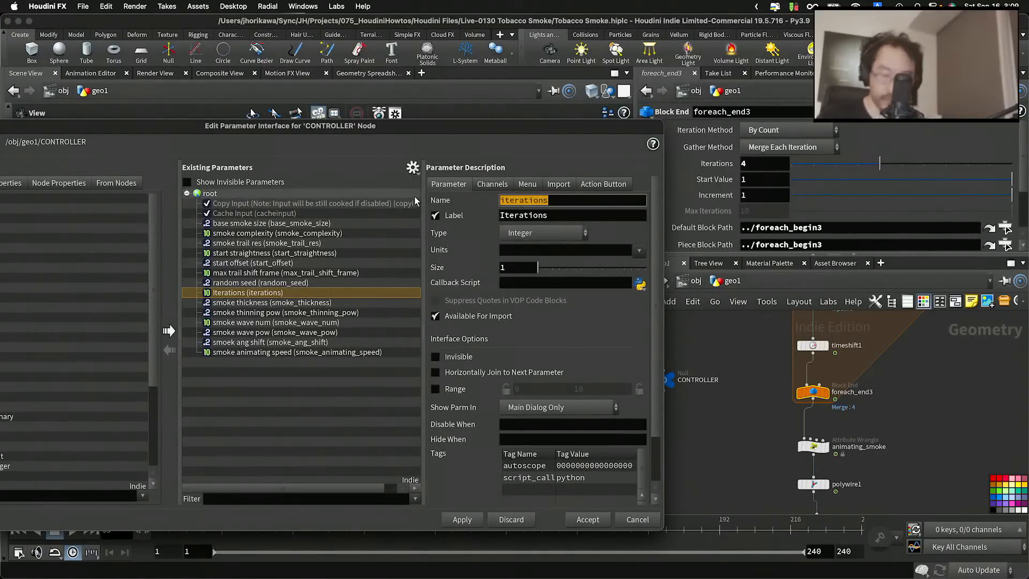
type("smoke_trail_num")
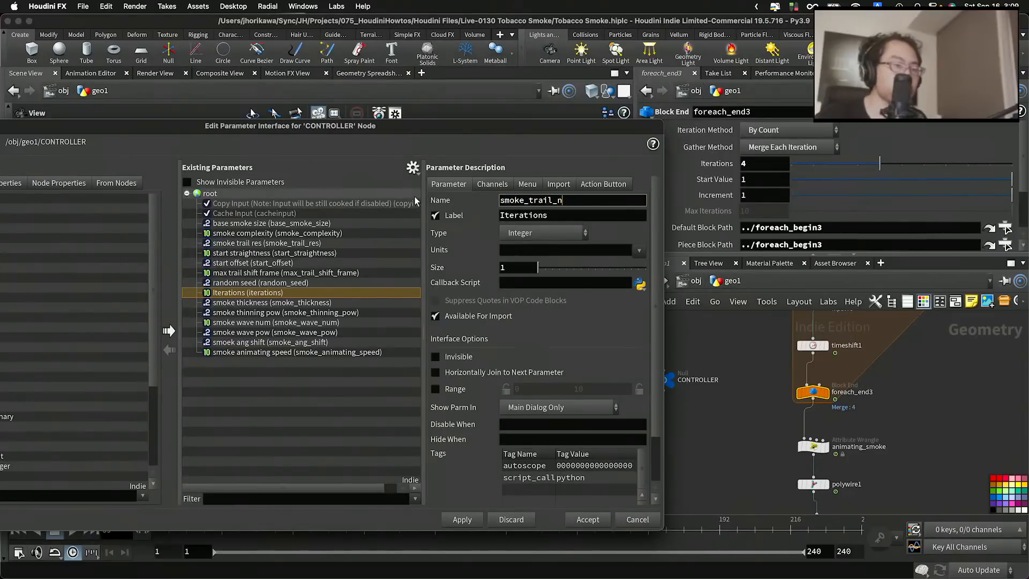
key("Tab")
type("smoke trail num")
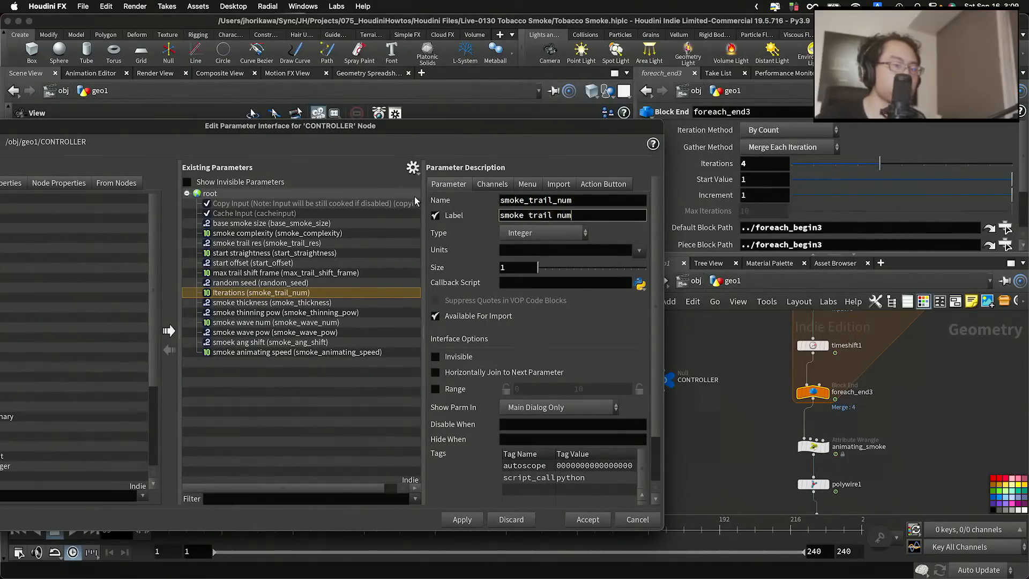
key("Return")
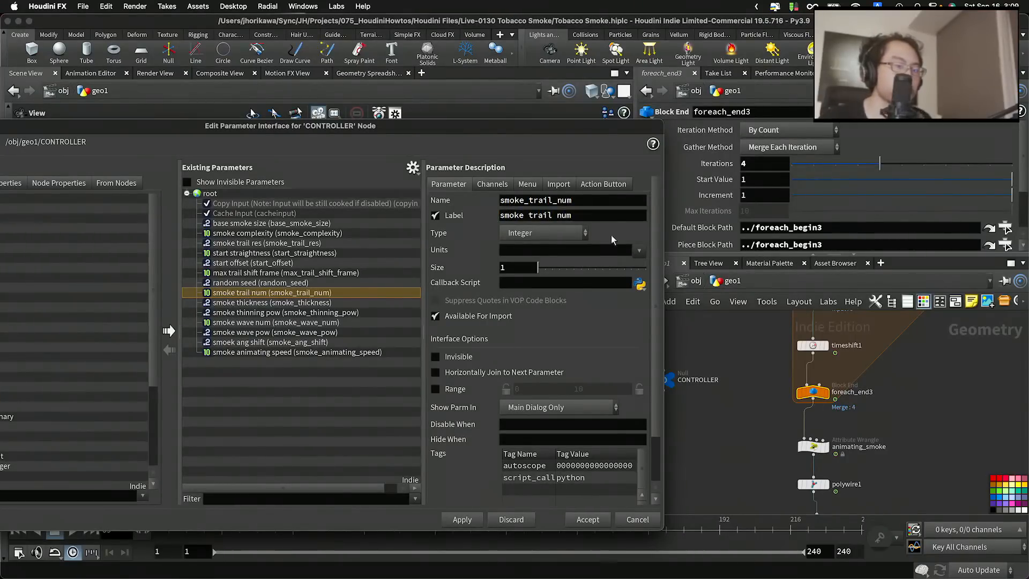
Enable the smoke trail num range, set its minimum to 1, and accept the parameter interface changes
left_click(451, 391)
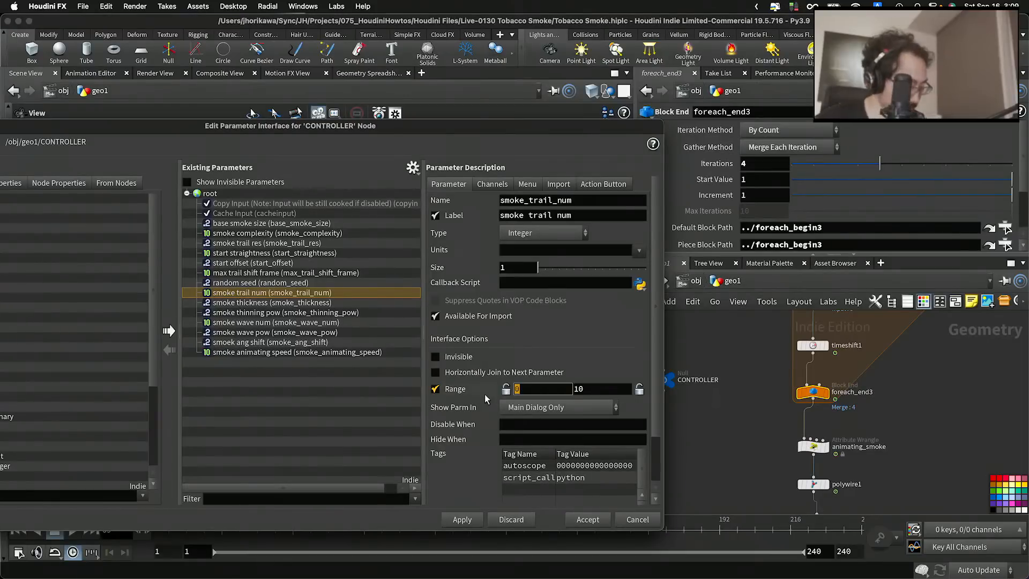
type("1")
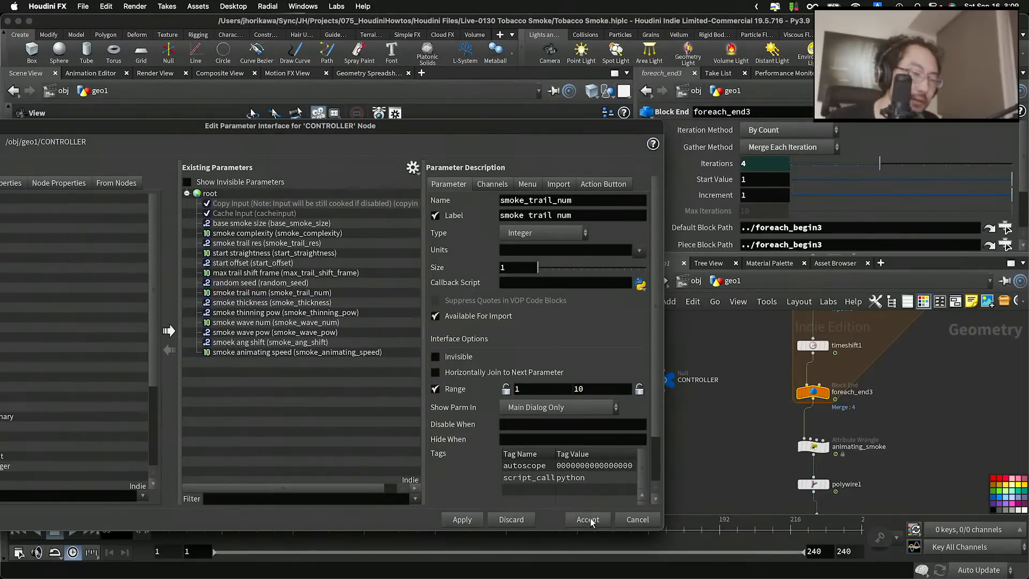
left_click(589, 519)
Set the CONTROLLER's smoke trail num to 10 and play the animation to view the smoke from several angles
left_click(663, 380)
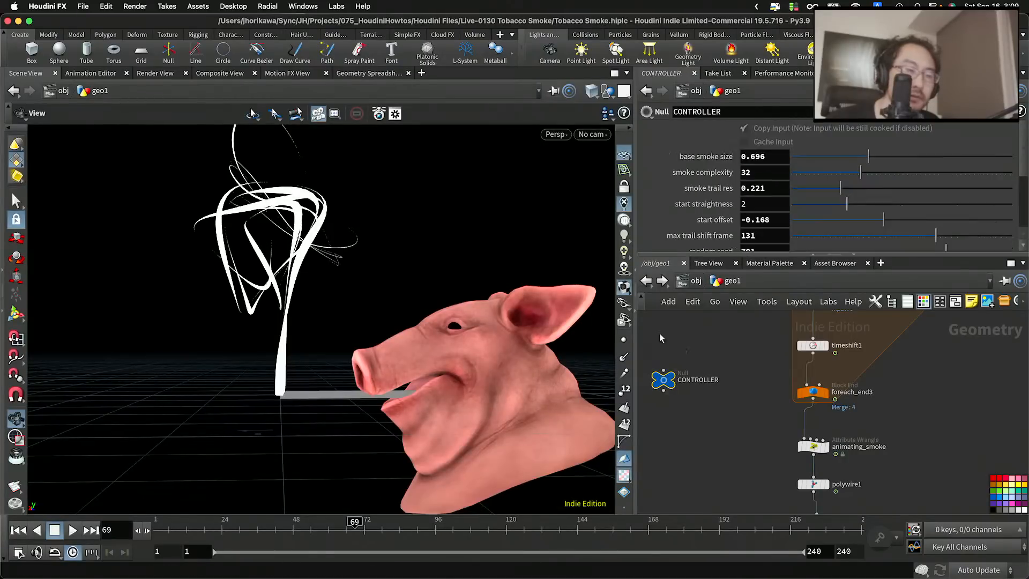
scroll(765, 198, "down", 3)
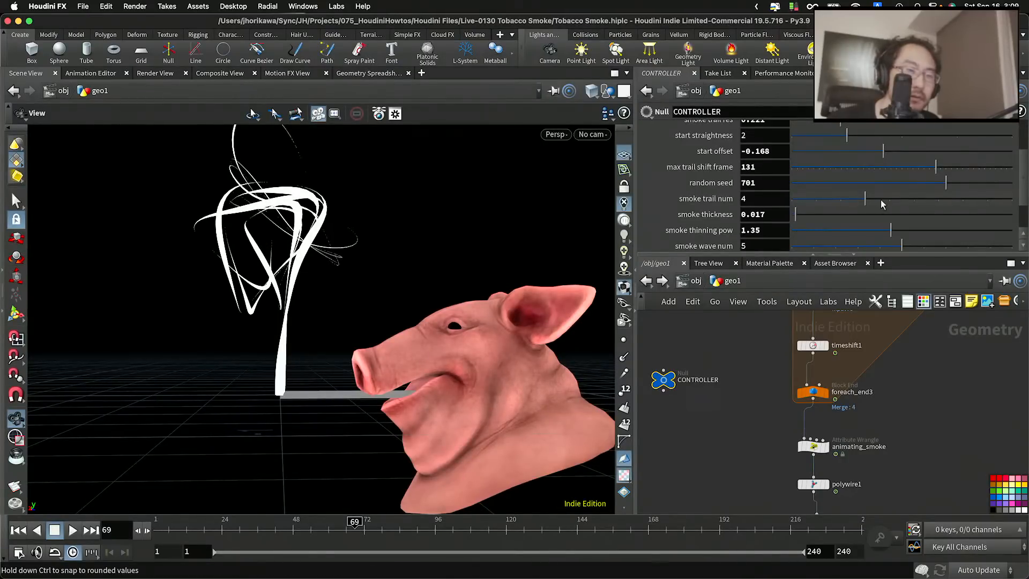
left_click_drag(883, 204, 1011, 200)
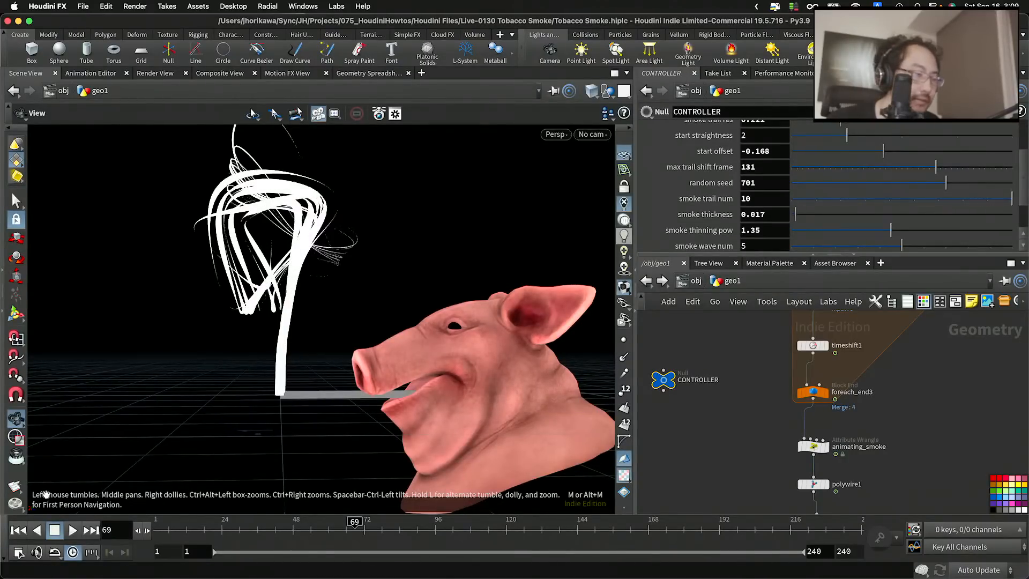
left_click(74, 531)
left_click_drag(246, 361, 312, 372)
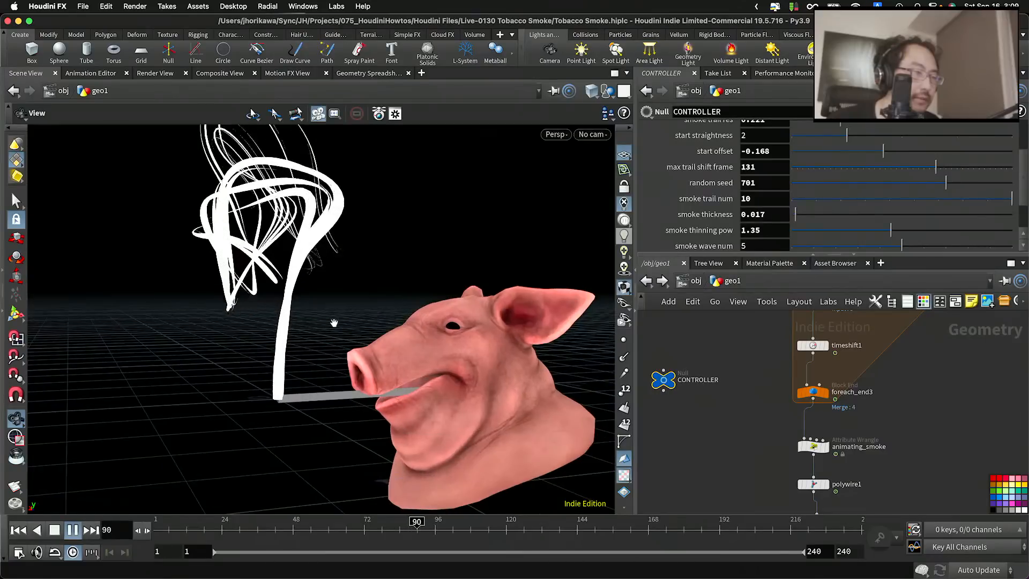
left_click_drag(333, 322, 321, 352)
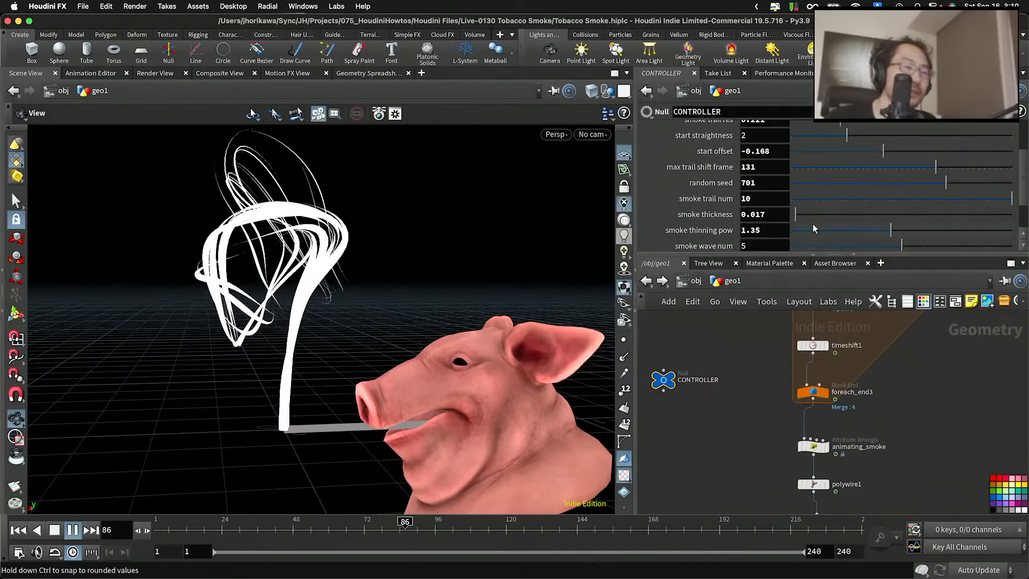
left_click_drag(405, 311, 416, 353)
Rearrange the tube1 and testgeometry_pighead1 nodes above merge1 to tidy the network
scroll(804, 366, "down", 2)
middle_click_drag(836, 460, 839, 393)
scroll(869, 471, "up", 5)
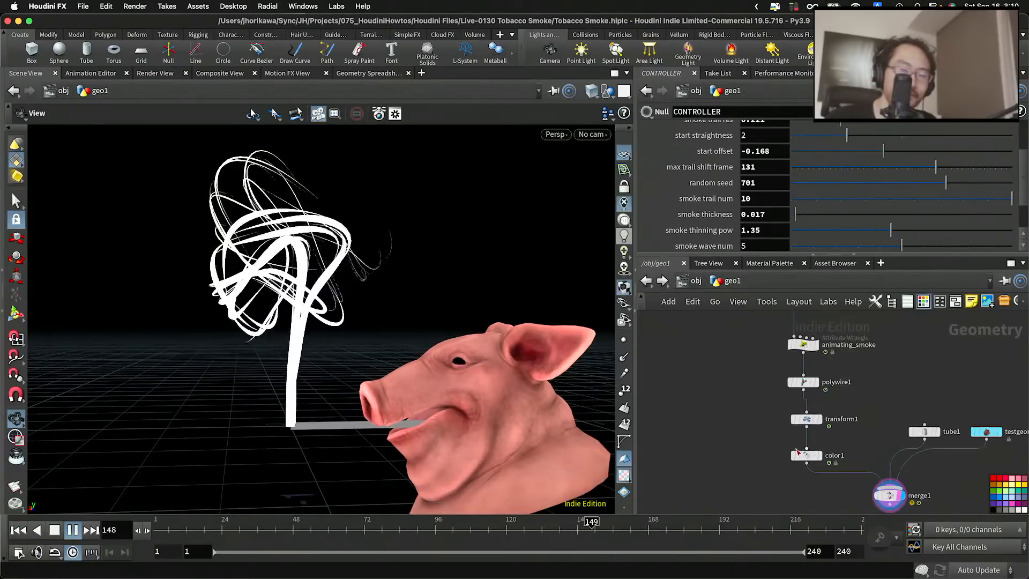
left_click_drag(977, 403, 925, 389)
middle_click(925, 390)
scroll(859, 394, "down", 5)
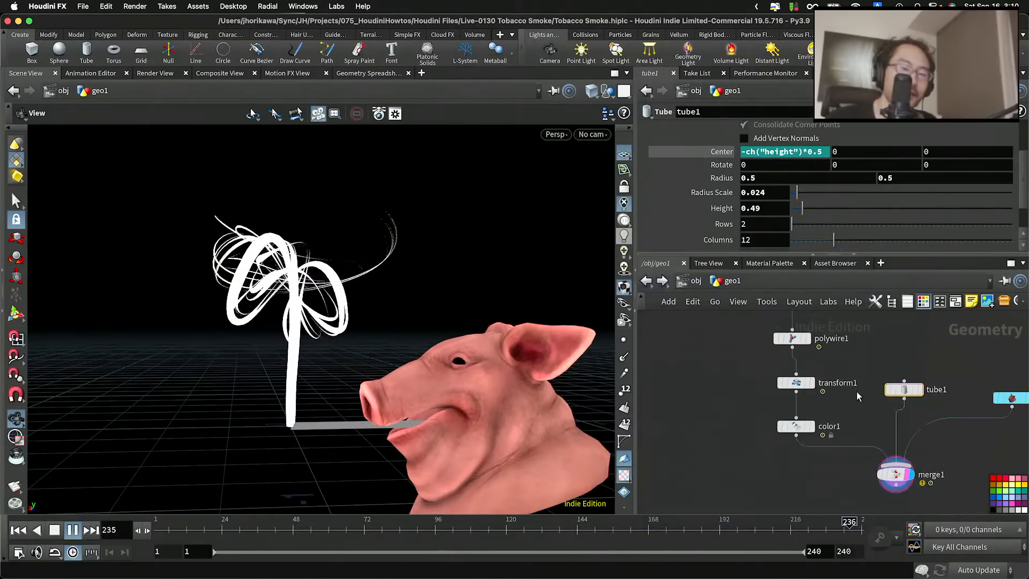
middle_click_drag(937, 379, 842, 405)
scroll(851, 410, "up", 5)
left_click_drag(914, 427, 912, 454)
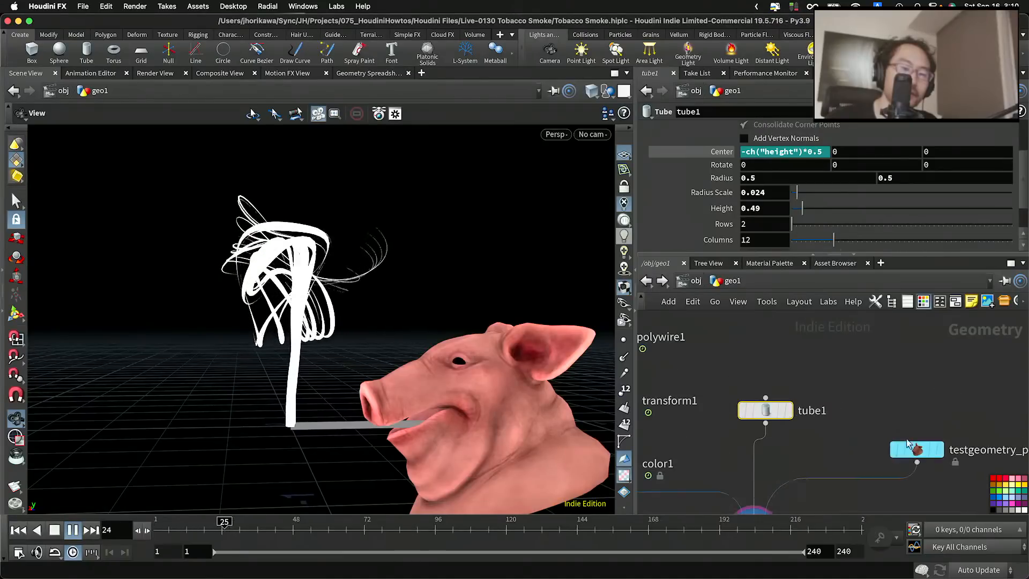
scroll(810, 436, "down", 2)
left_click_drag(771, 413, 796, 416)
scroll(797, 415, "down", 5)
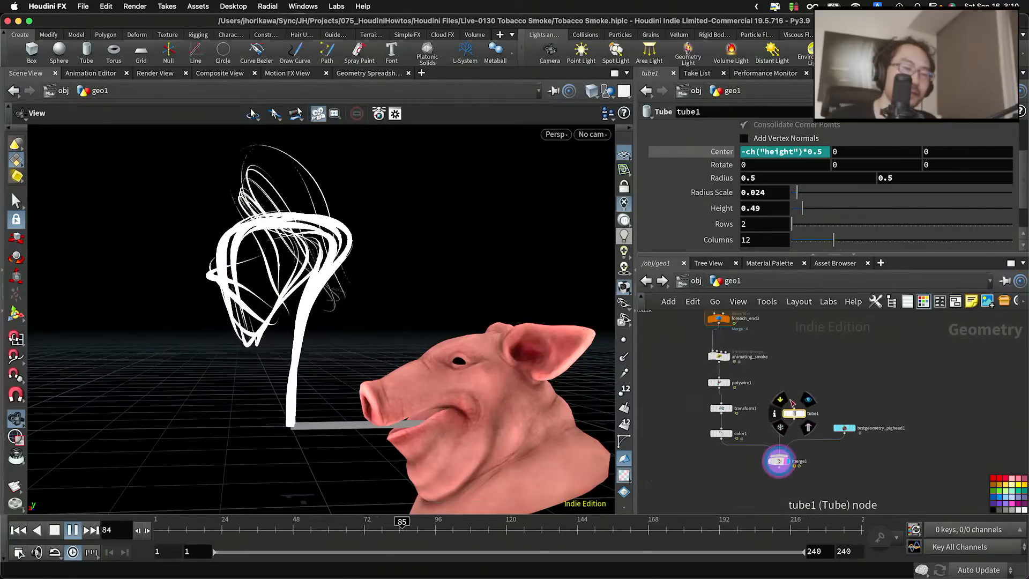
middle_click_drag(644, 337, 684, 382)
Review the CONTROLLER's parameters and copy the smoke thickness parameter
left_click(676, 360)
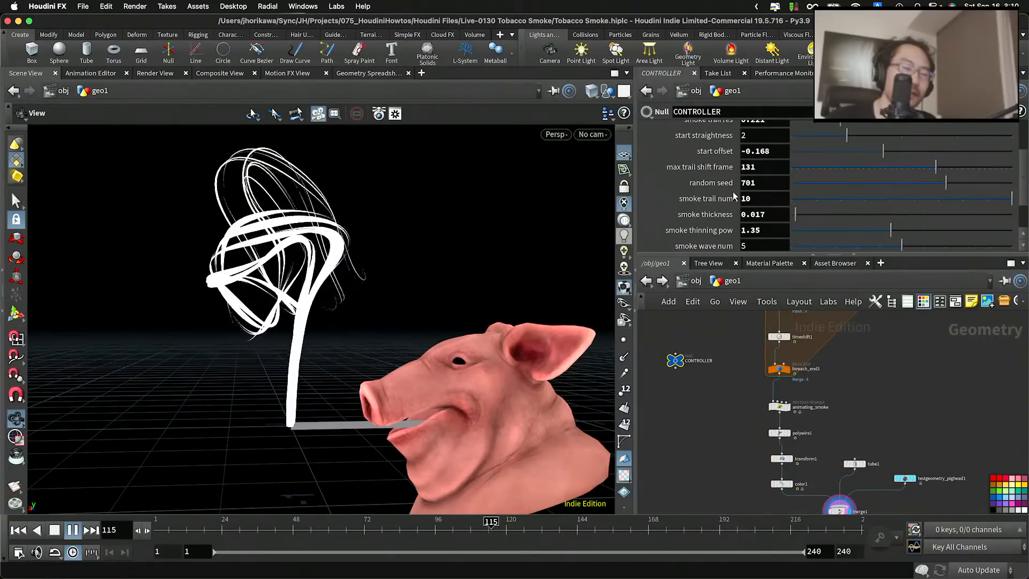
scroll(734, 197, "down", 2)
scroll(705, 185, "up", 3)
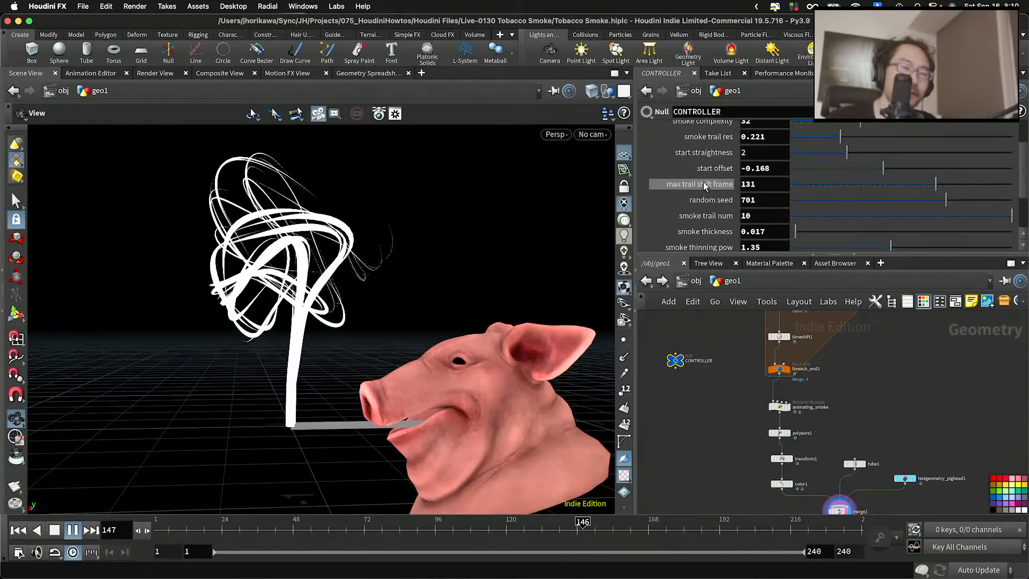
scroll(705, 185, "up", 2)
scroll(708, 183, "down", 4)
scroll(710, 177, "up", 5)
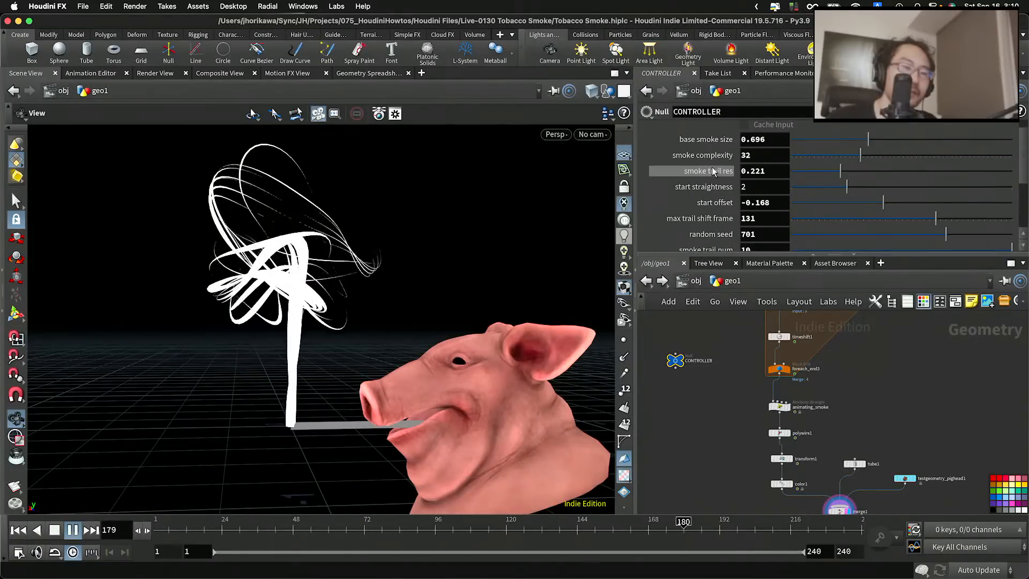
scroll(713, 172, "down", 3)
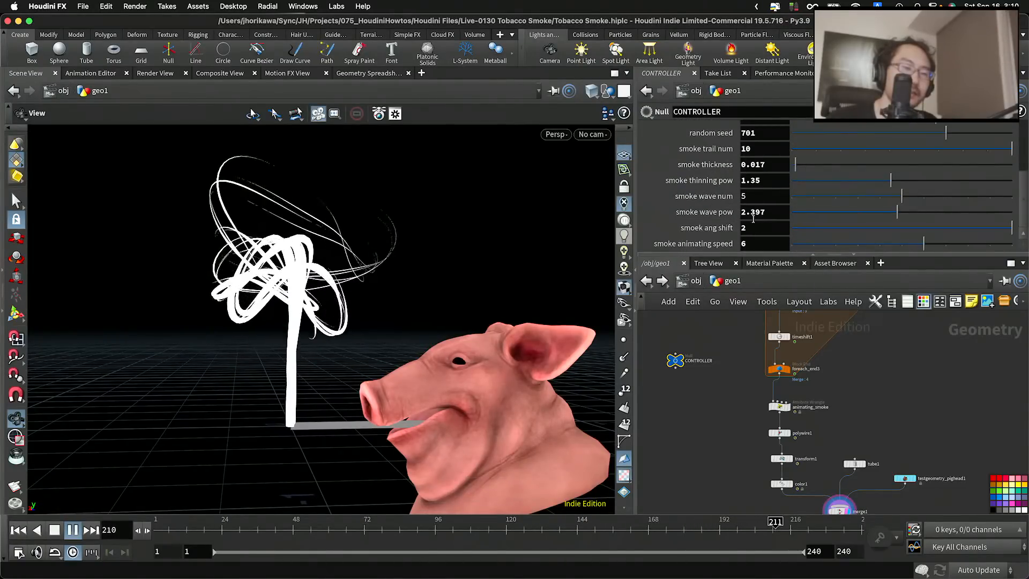
right_click(762, 166)
left_click(783, 270)
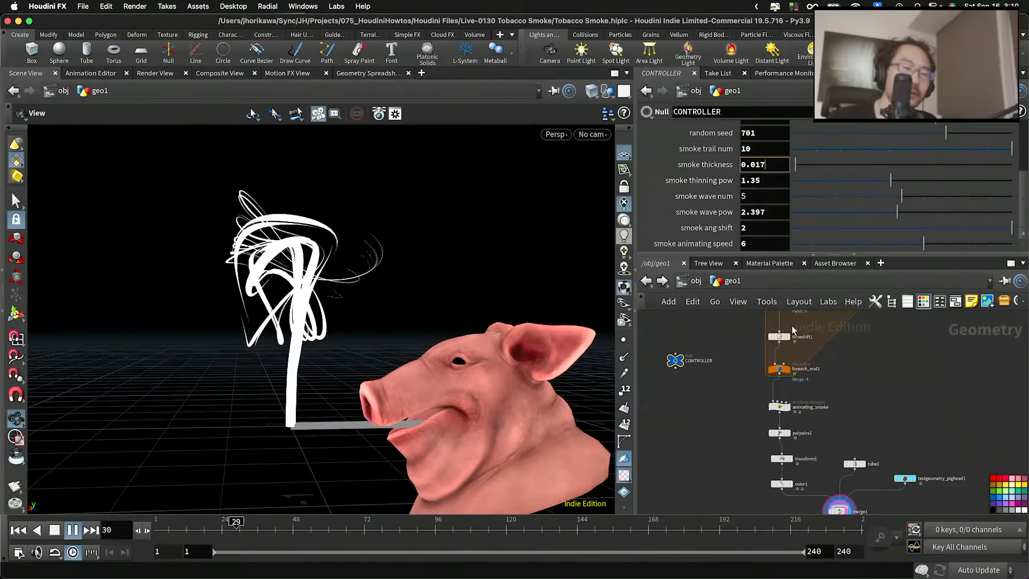
Paste smoke thickness as a relative reference into tube1's Radius Scale and multiply the expression by 2
scroll(797, 343, "down", 5)
scroll(857, 435, "up", 8)
left_click(754, 341)
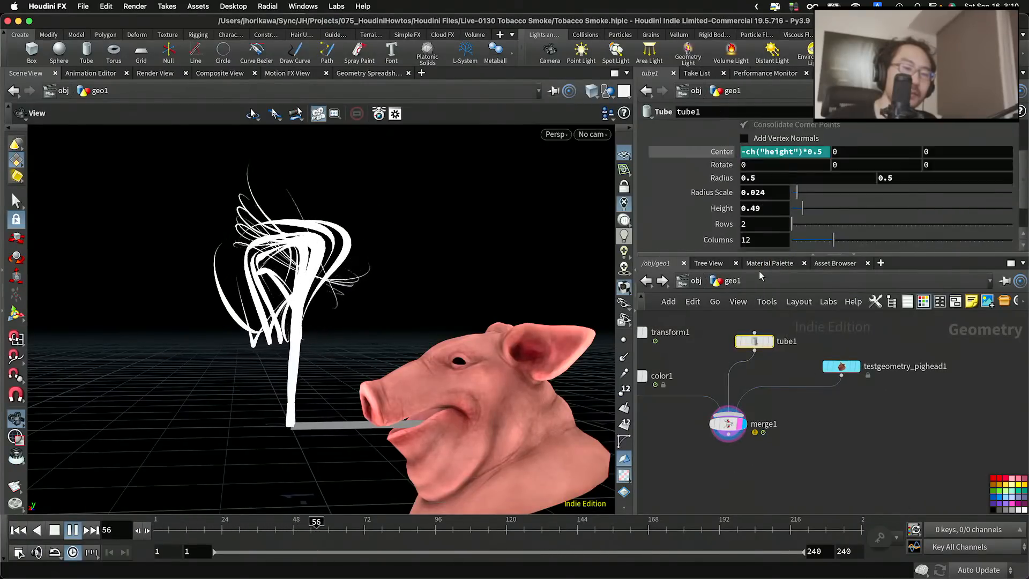
right_click(757, 193)
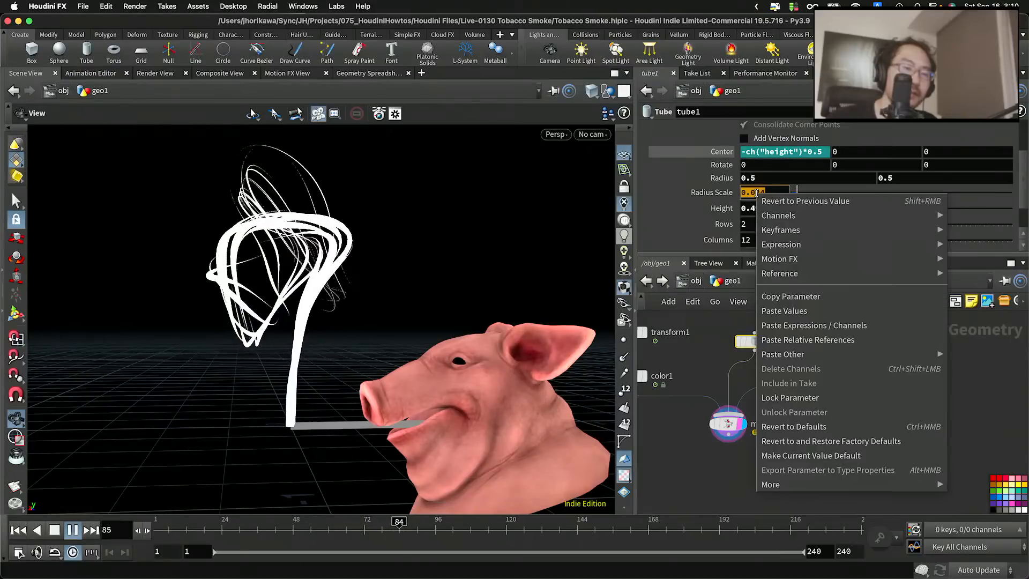
left_click(777, 341)
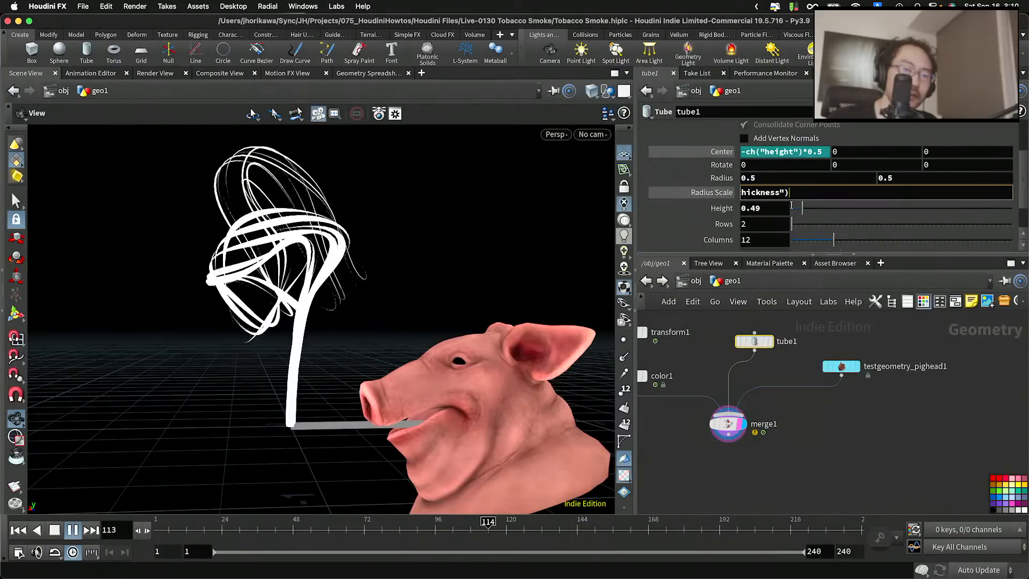
left_click(800, 349)
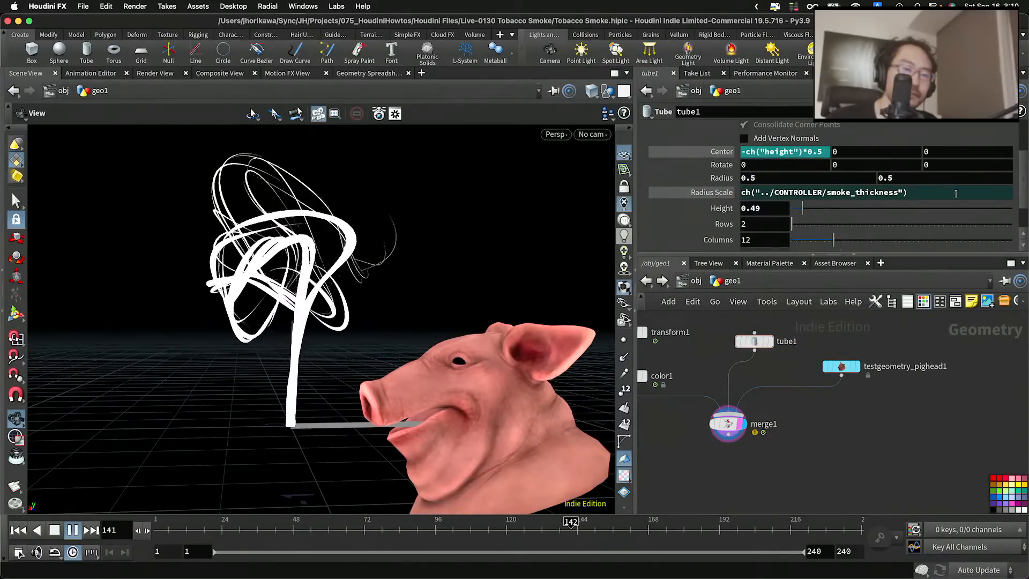
left_click(956, 193)
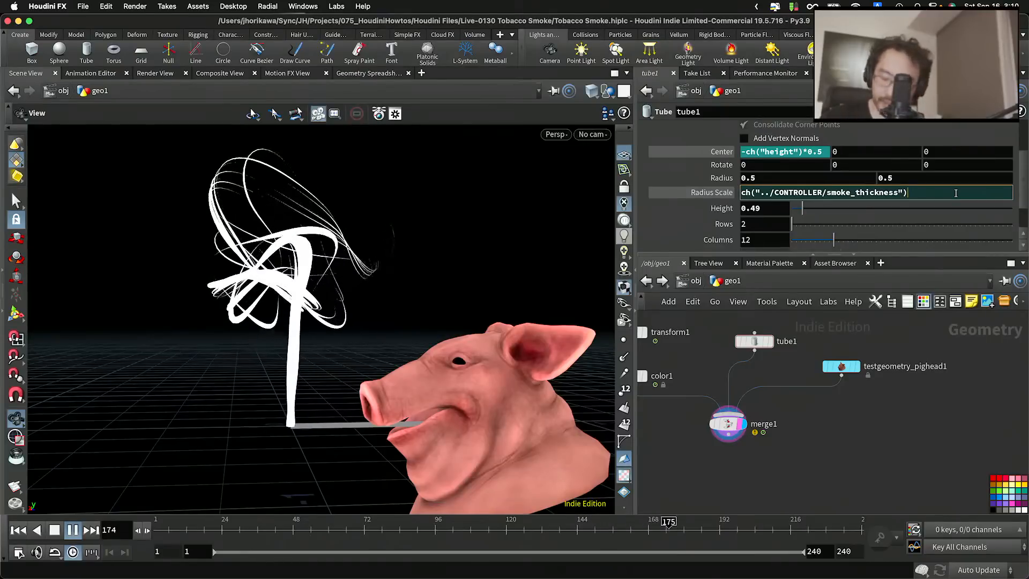
key("Return")
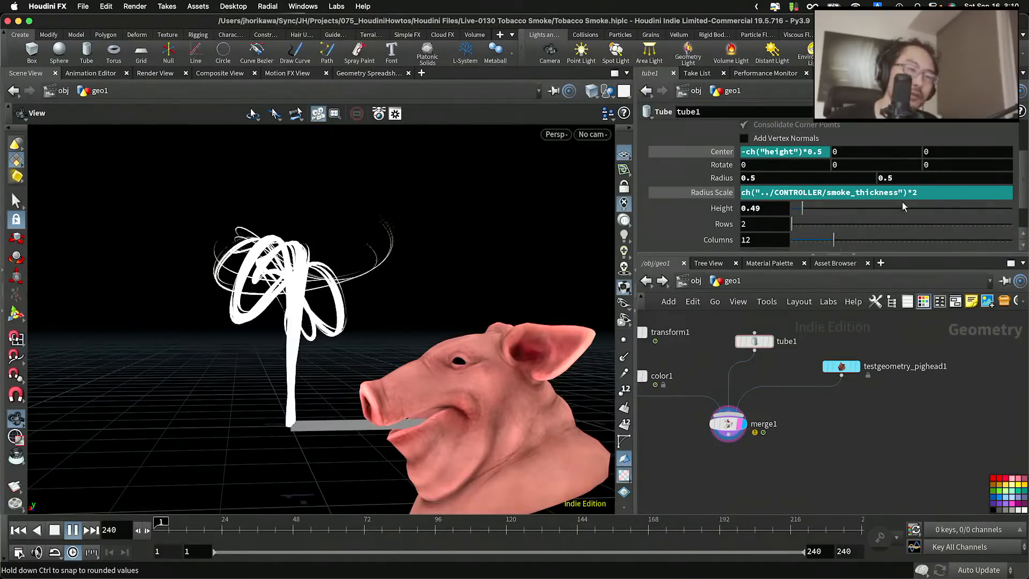
Change the multiplier in tube1's Radius Scale expression to 3 and view the cigarette from another angle
double_click(929, 190)
type("3")
key("Return")
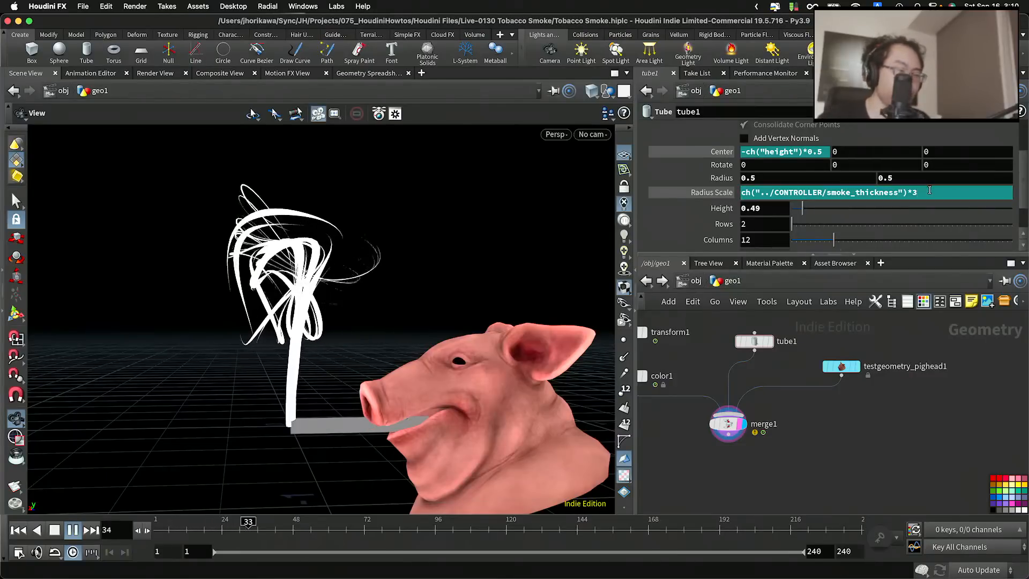
left_click_drag(525, 301, 361, 409)
Select the CONTROLLER null, check the smoke up close, and set its smoke trail num to 5
scroll(663, 406, "down", 5)
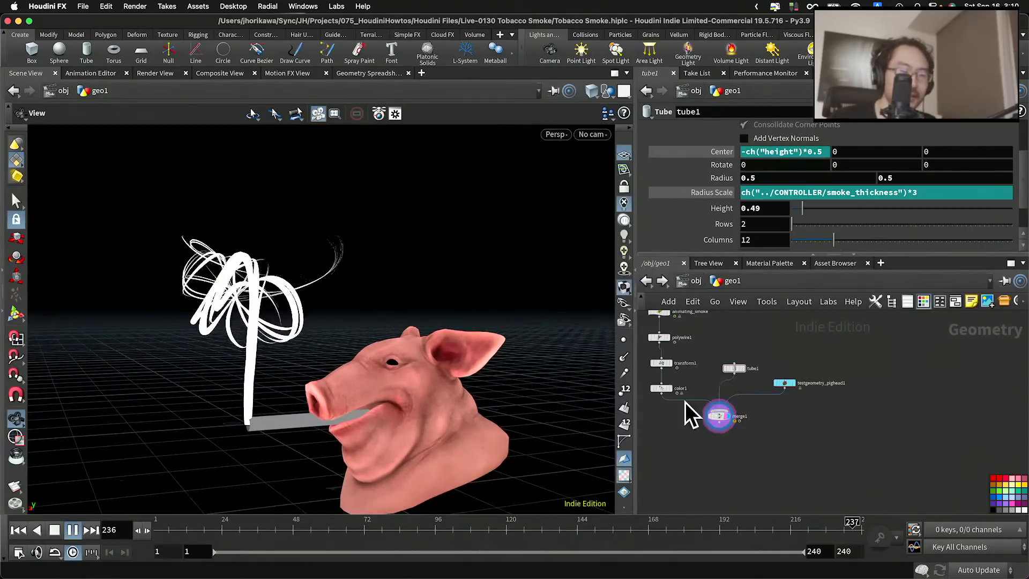
middle_click_drag(685, 405, 761, 439)
scroll(761, 439, "down", 2)
middle_click_drag(704, 370, 710, 425)
left_click(685, 378)
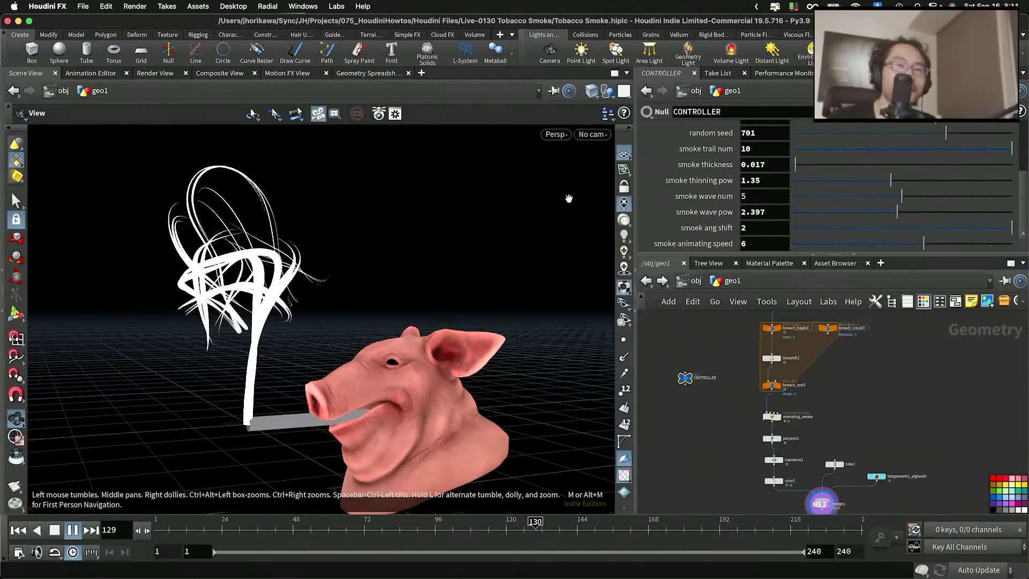
left_click_drag(450, 205, 342, 268)
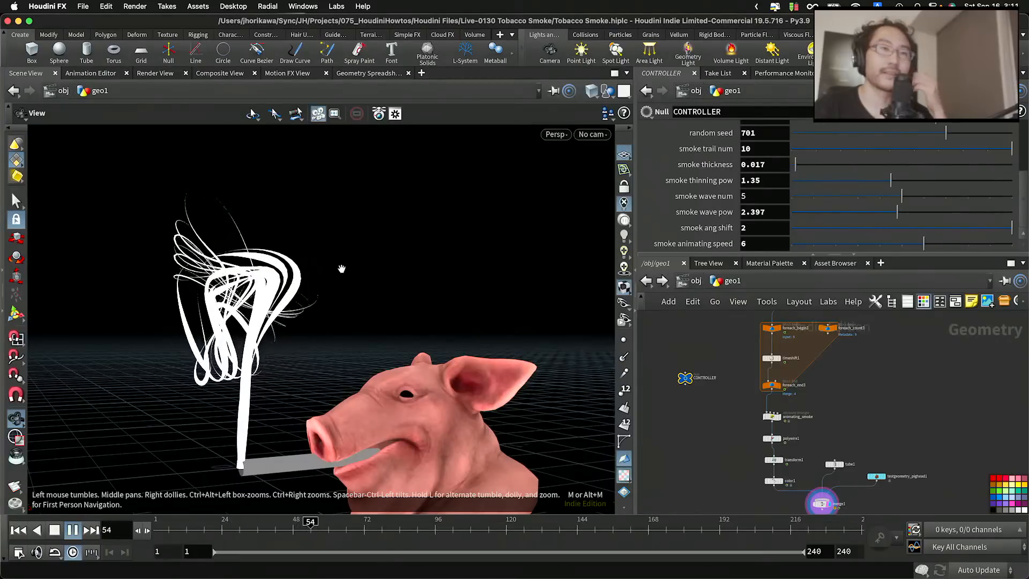
left_click_drag(336, 276, 385, 282)
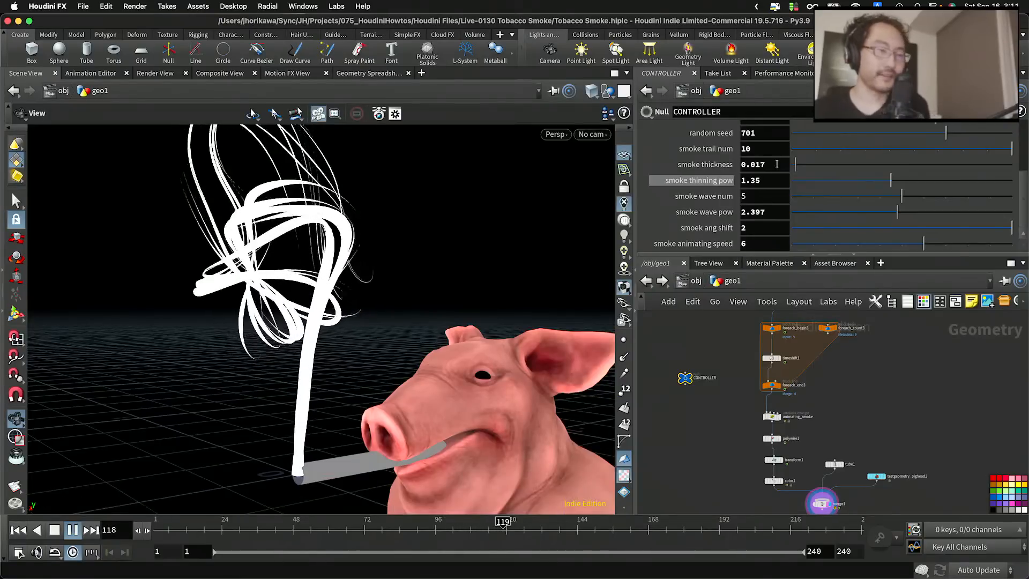
left_click(900, 150)
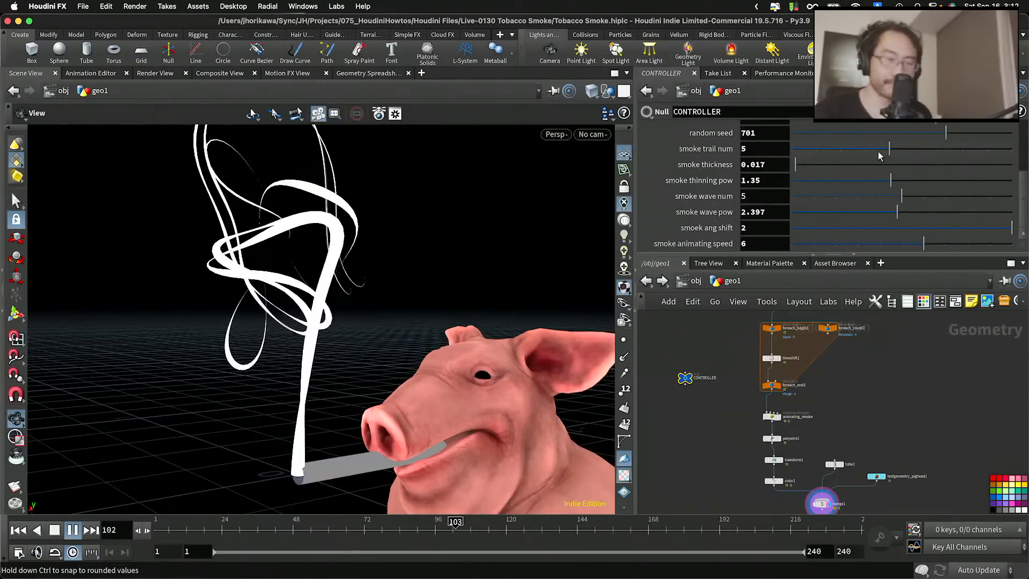
scroll(519, 226, "down", 3)
scroll(466, 281, "down", 3)
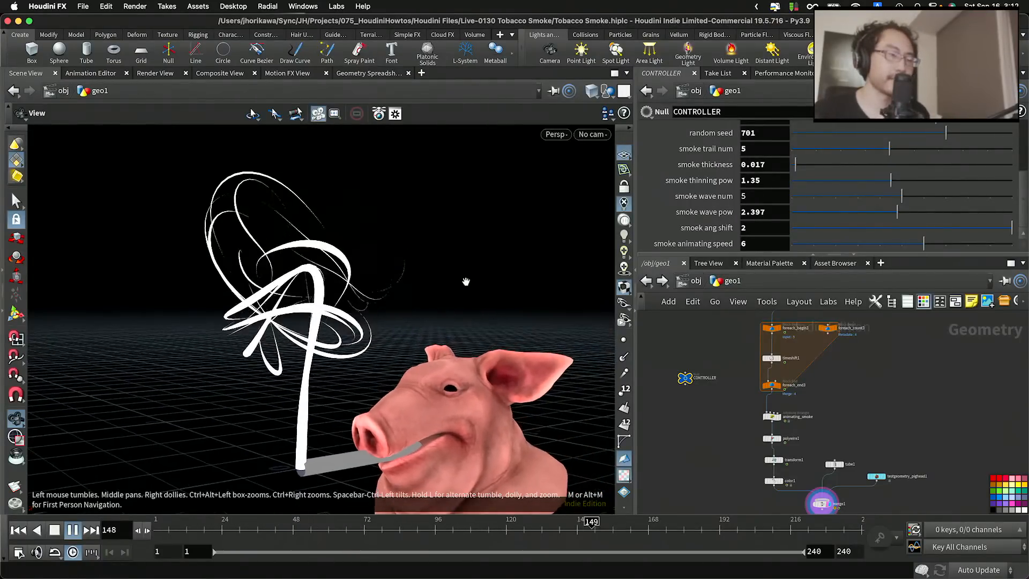